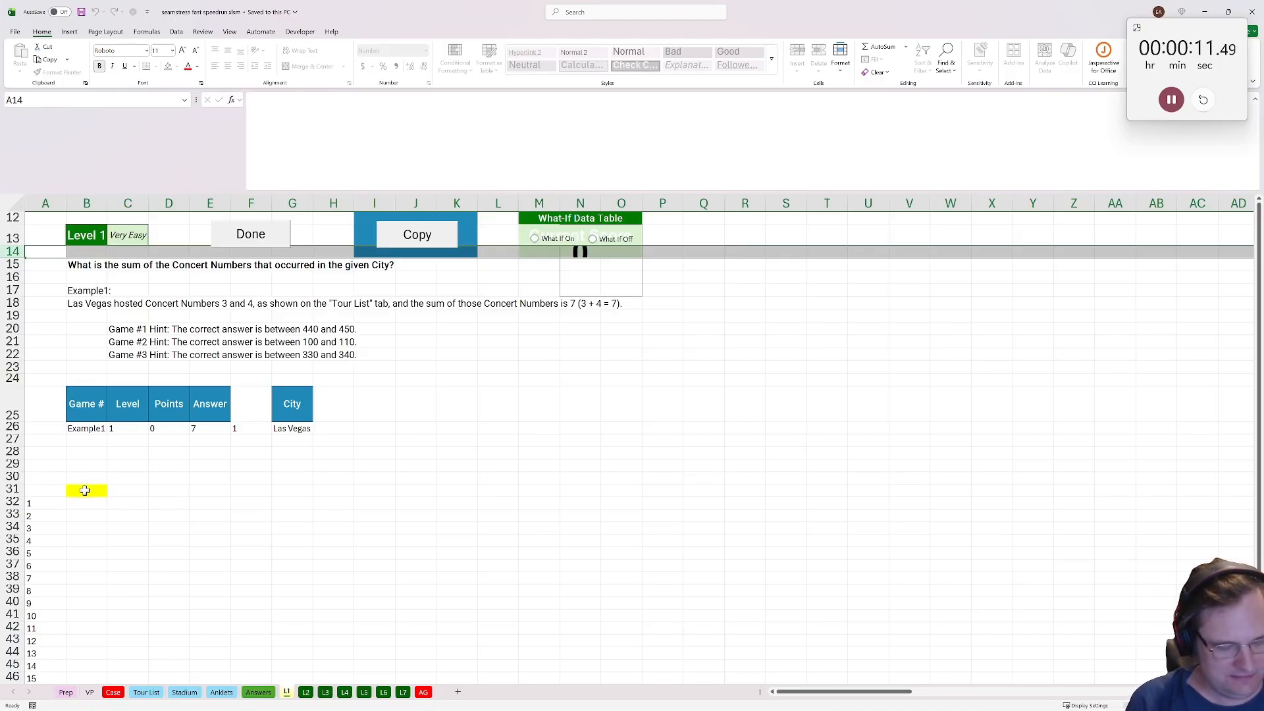
In cell B31, enter a SUM of FILTER formula on Tour List column A where column E equals the city in G26
click(88, 492)
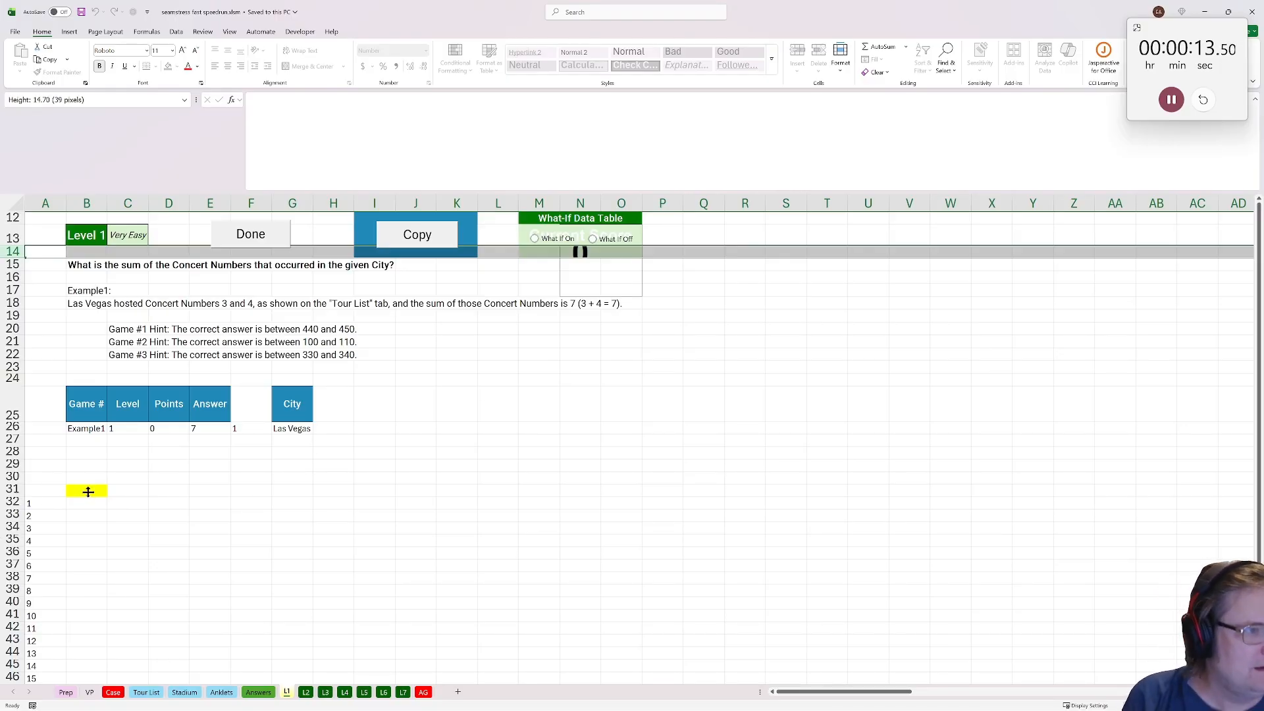
text(=sum(filte)
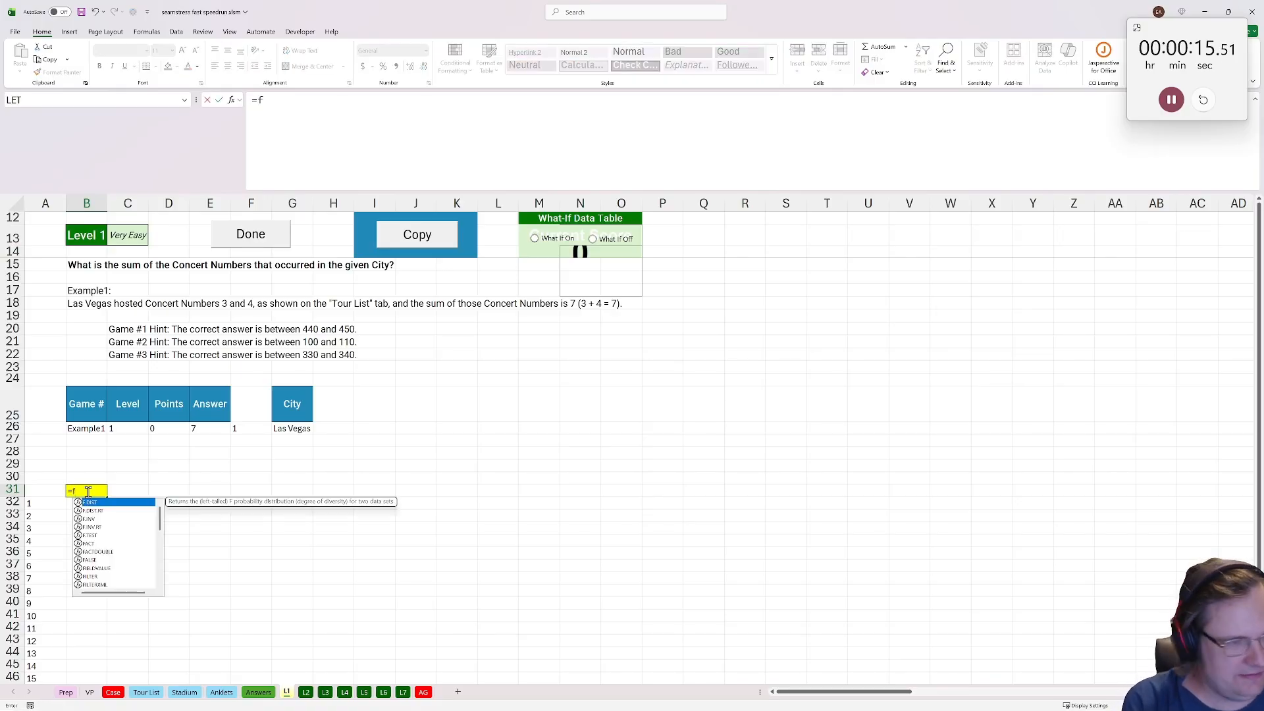
text(r()
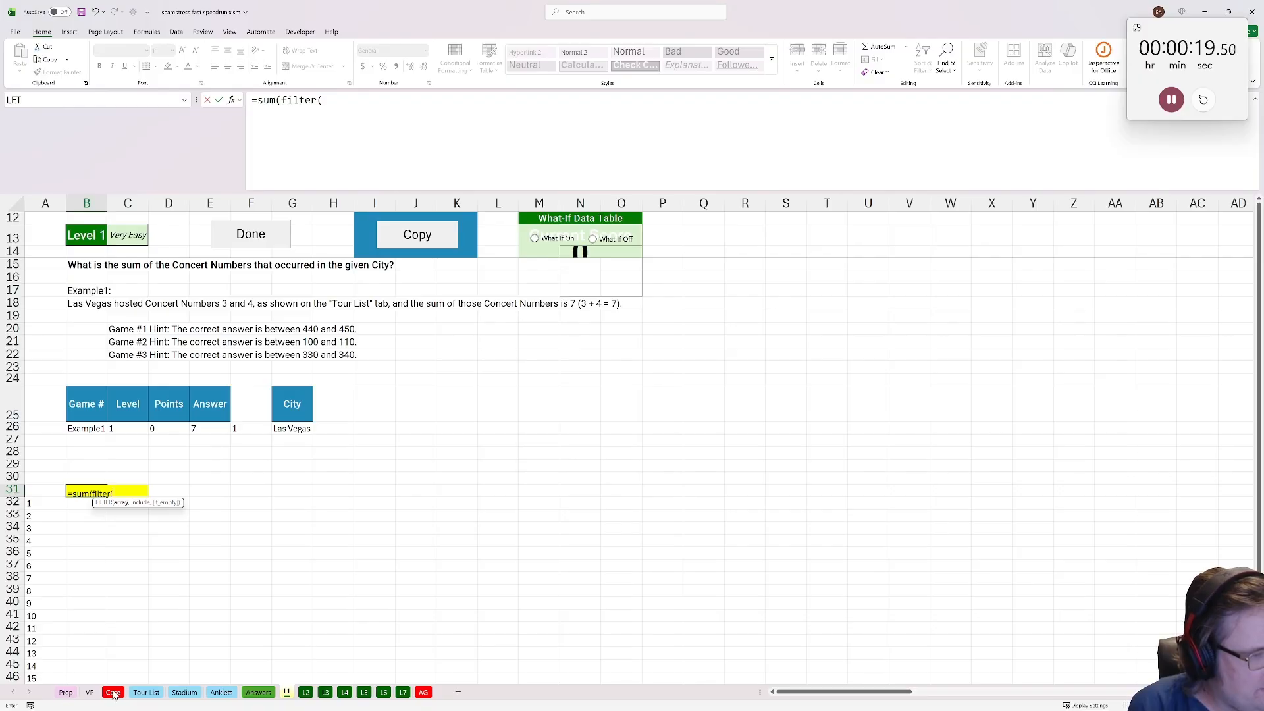
click(146, 692)
click(66, 203)
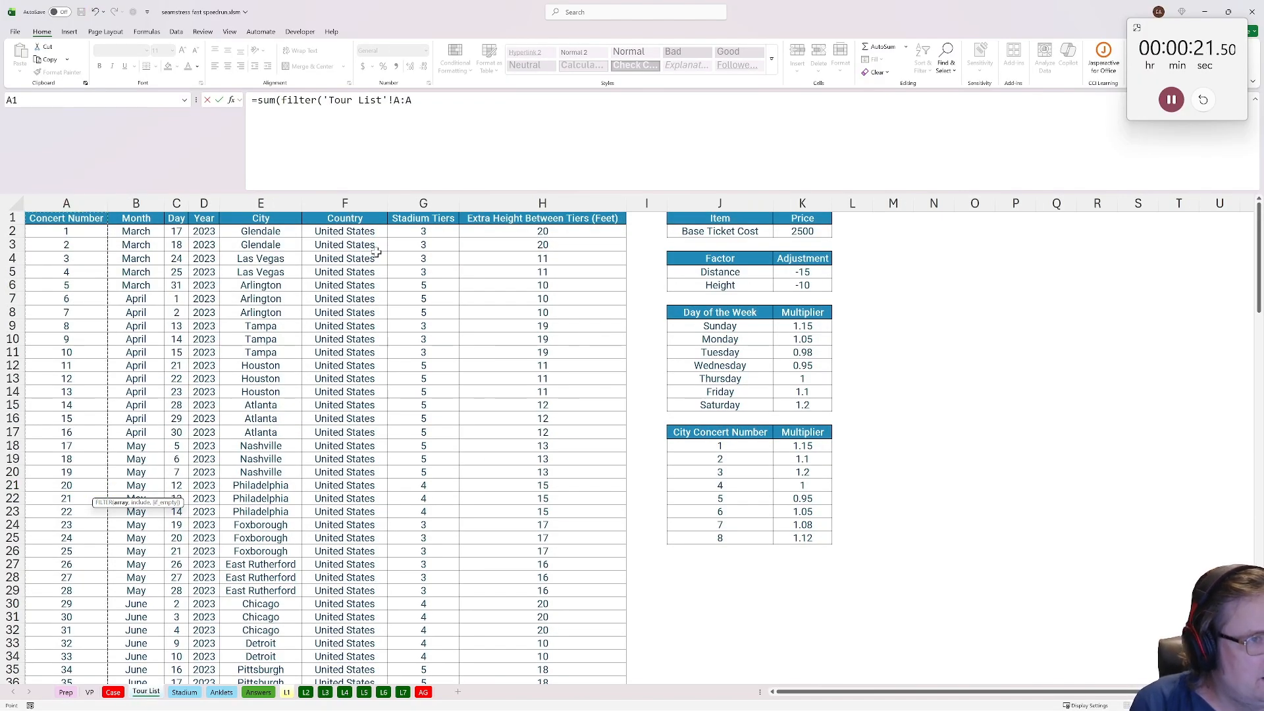
text(,)
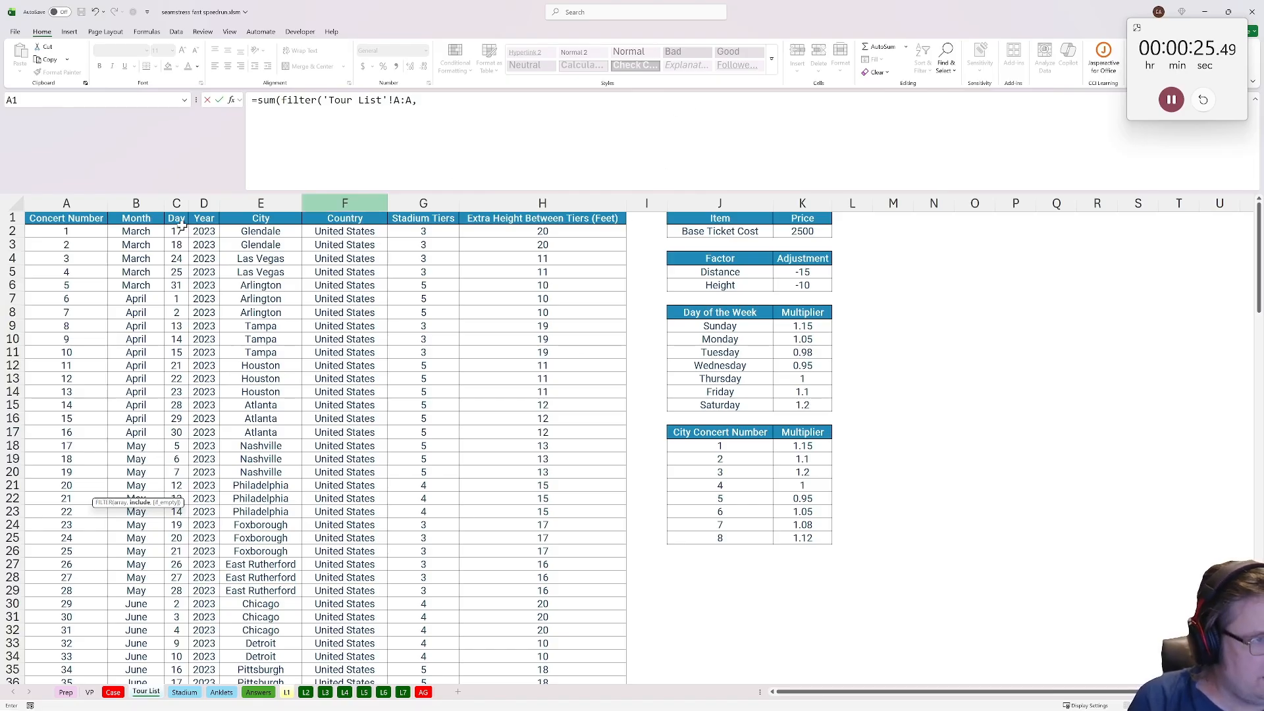
click(272, 204)
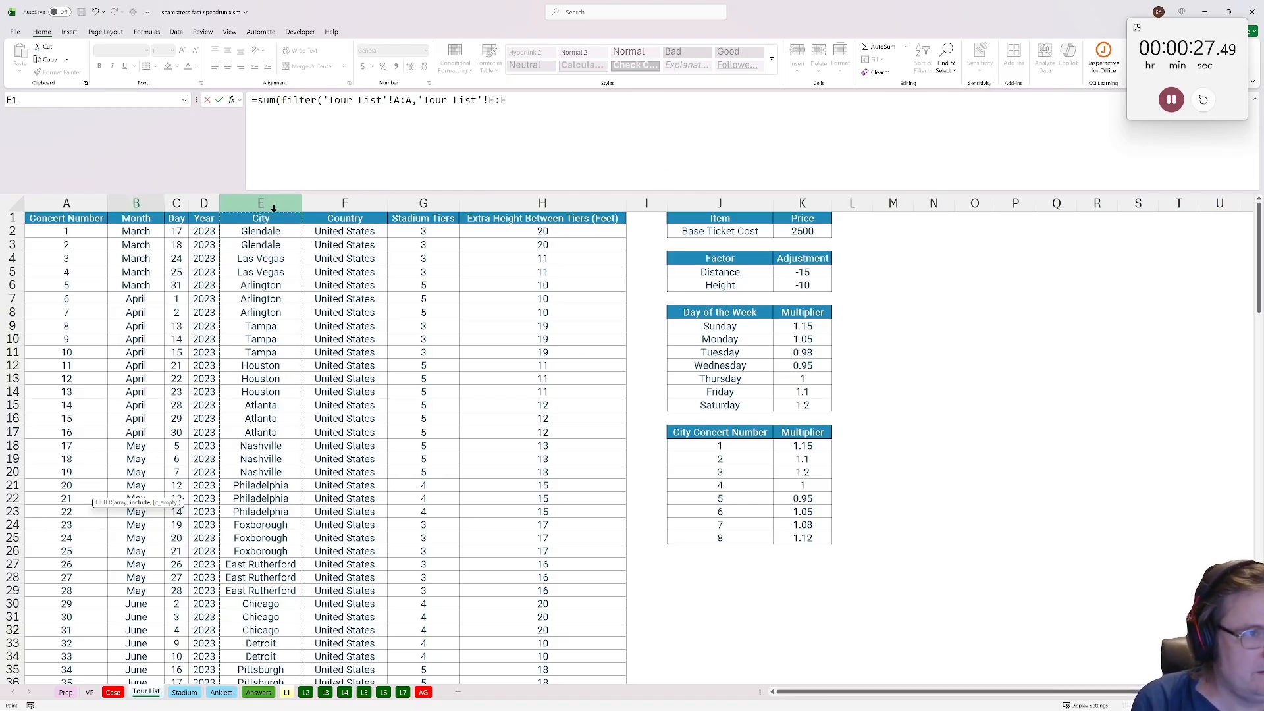
key(ctrl+Return)
click(513, 100)
text(=)
click(294, 431)
key(Return)
Mark Level 1 as done and switch to the Tour List sheet
click(260, 238)
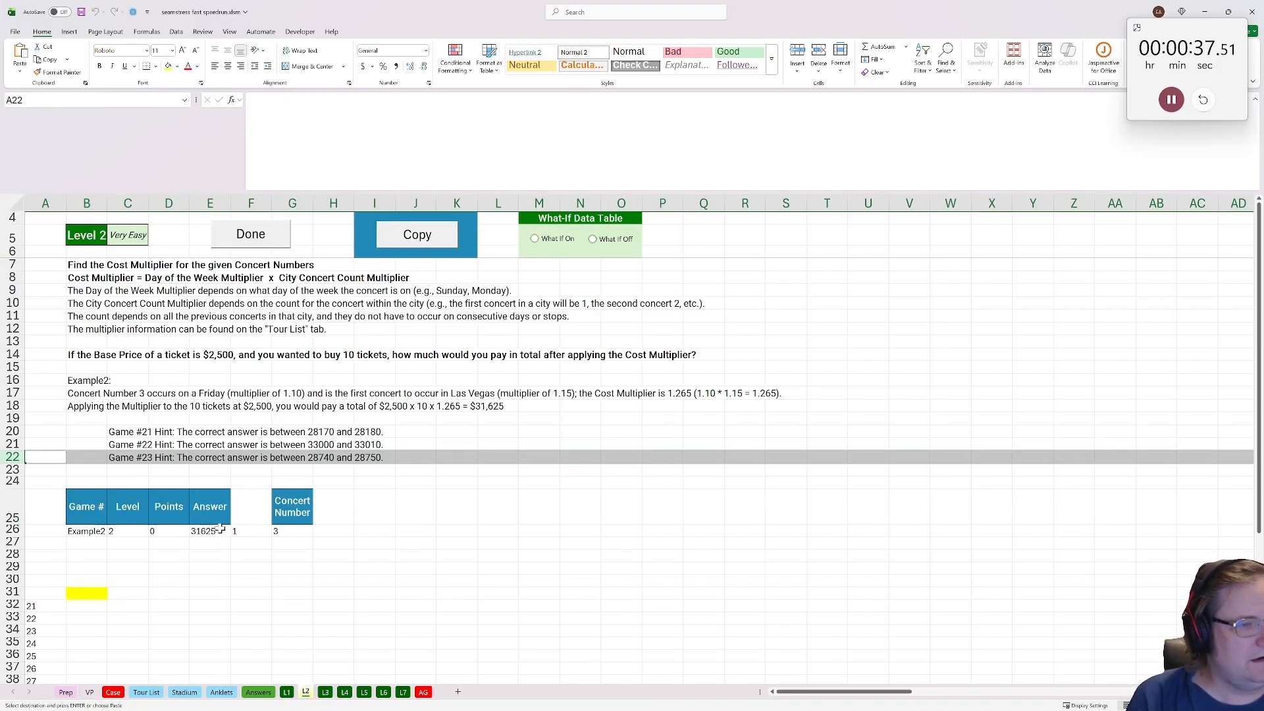
click(375, 525)
click(146, 692)
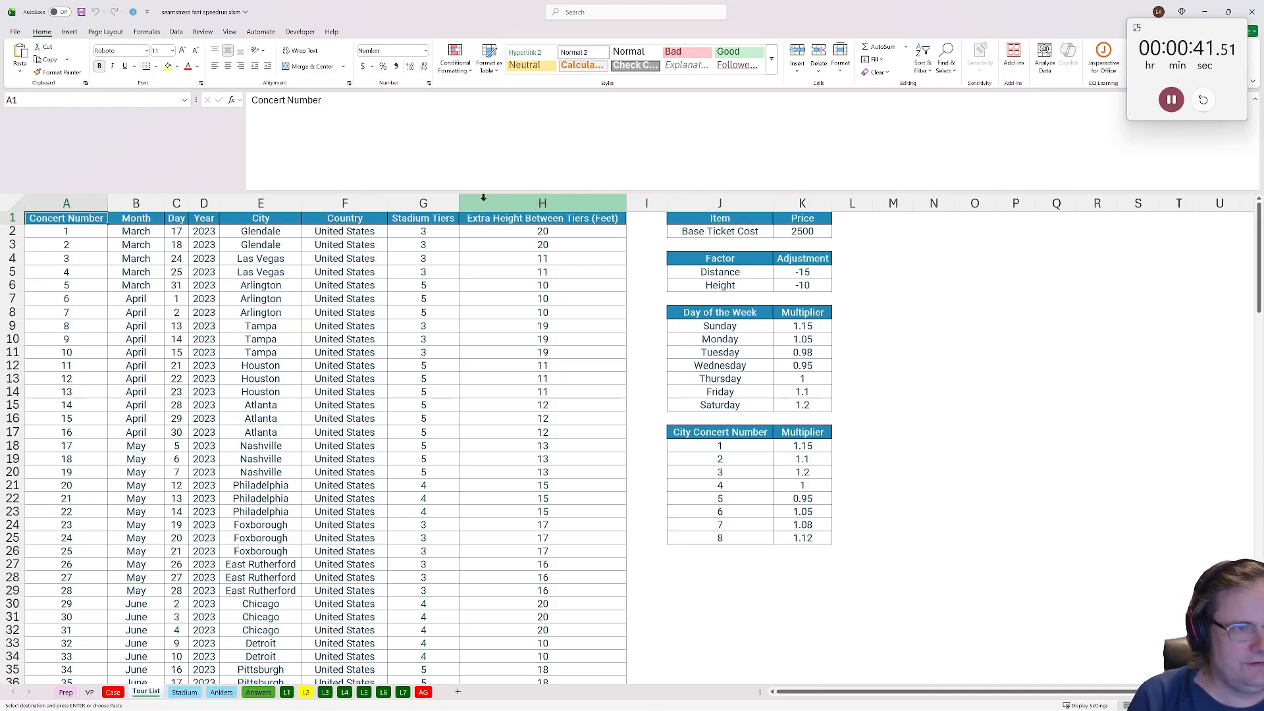
drag(646, 202, 799, 203)
right_click(799, 203)
click(1013, 341)
click(903, 328)
key(Escape)
click(887, 229)
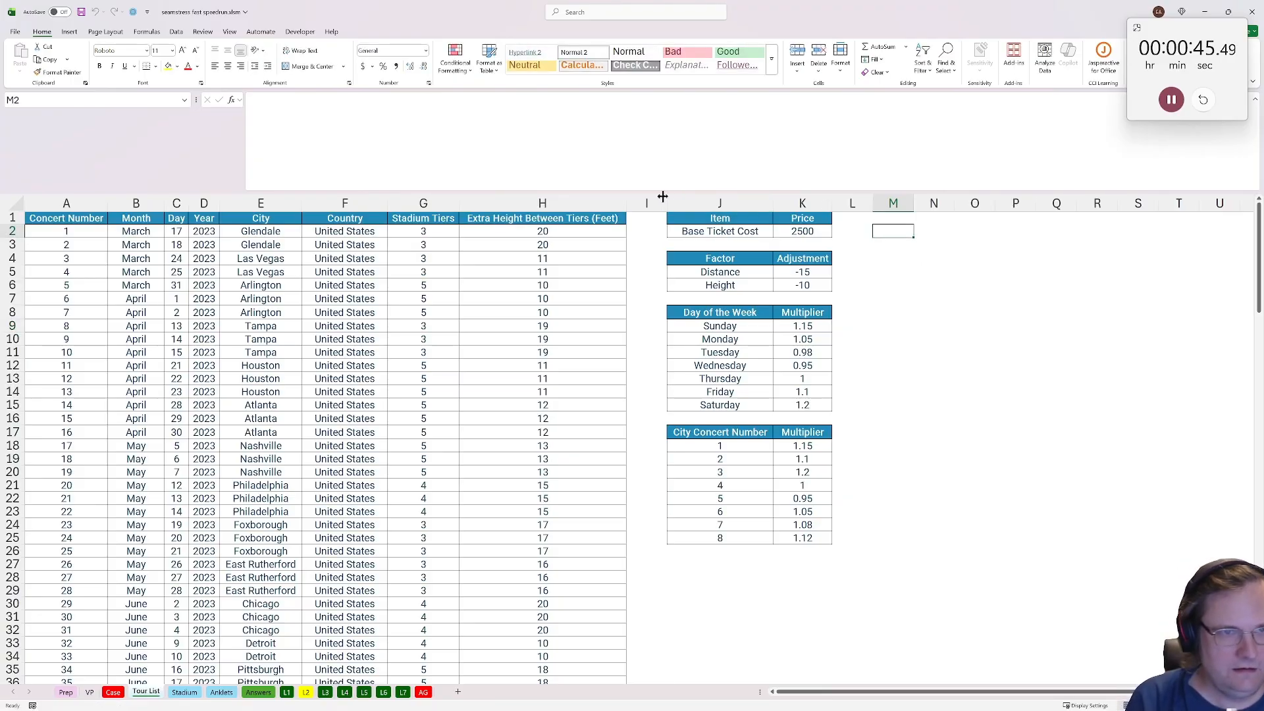
Insert three blank columns at column I, directly after the Extra Height Between Tiers column
drag(647, 203, 800, 202)
right_click(799, 203)
click(856, 300)
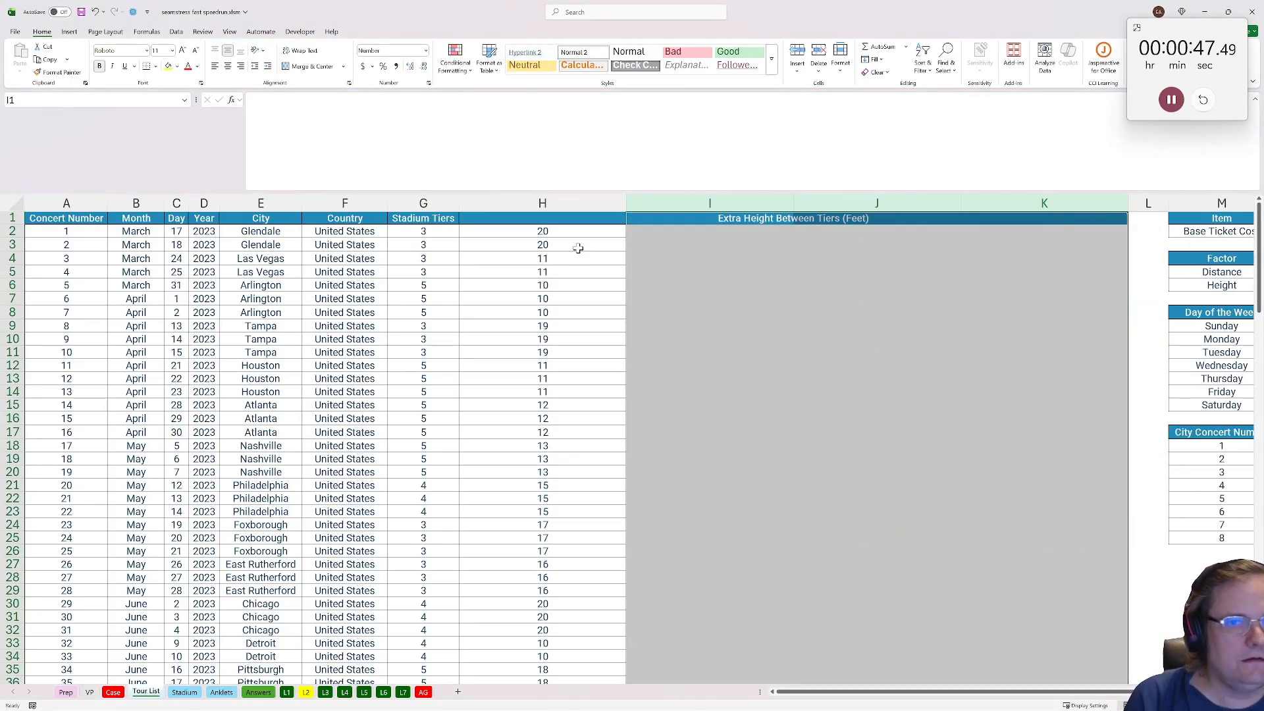
Left-align every cell on the Tour List sheet and narrow the inserted columns I to K
click(13, 204)
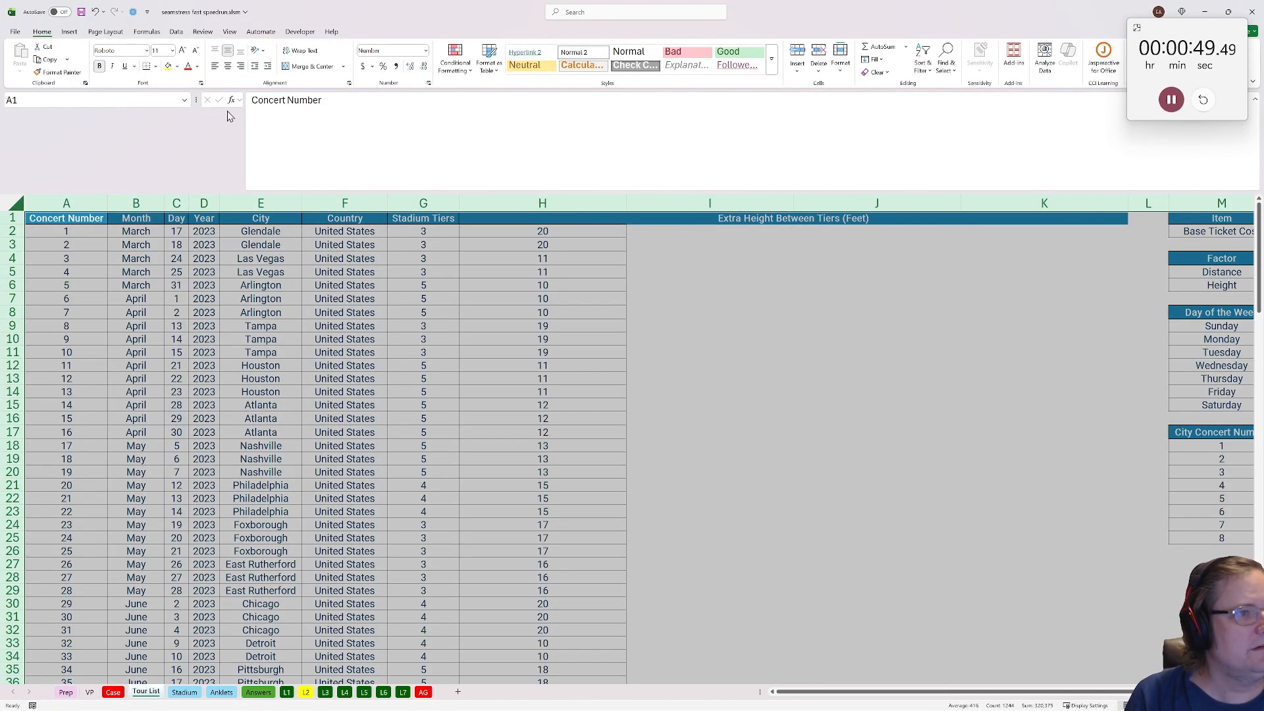
click(214, 66)
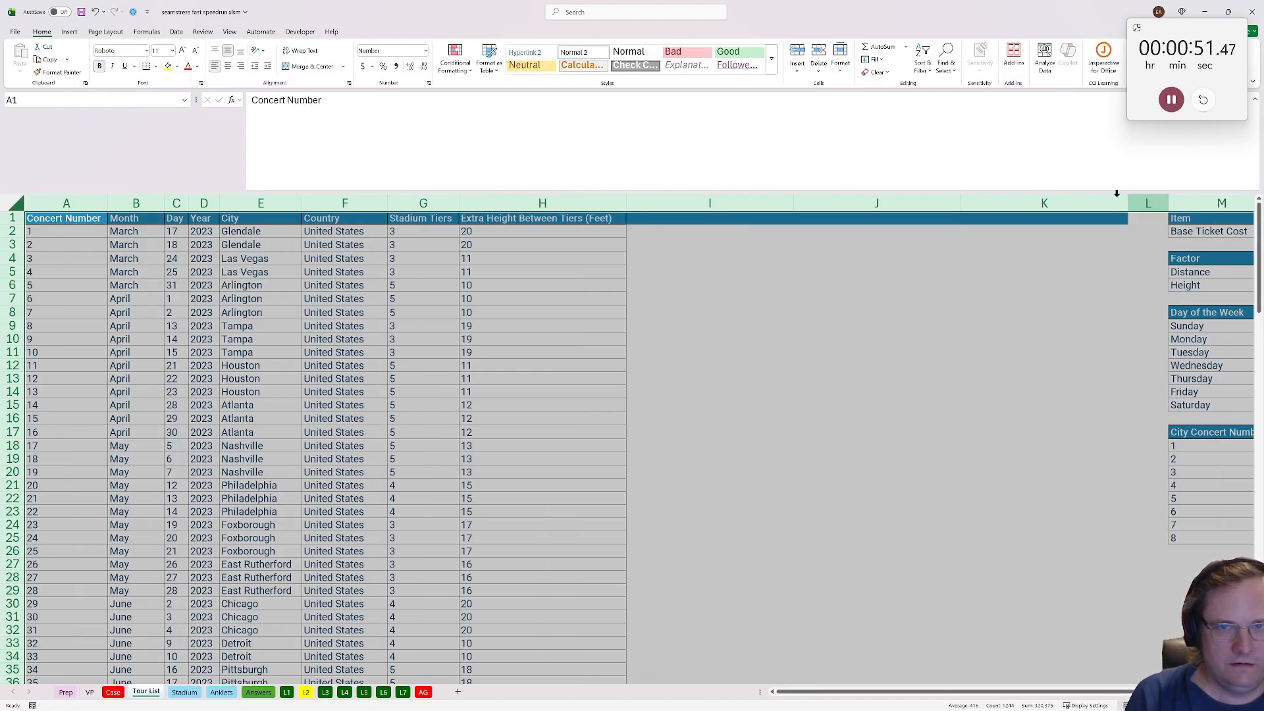
drag(1119, 203, 701, 217)
drag(794, 203, 689, 203)
Enter the header "Date" in I1 and insert one more column at column K
click(663, 224)
text(Date)
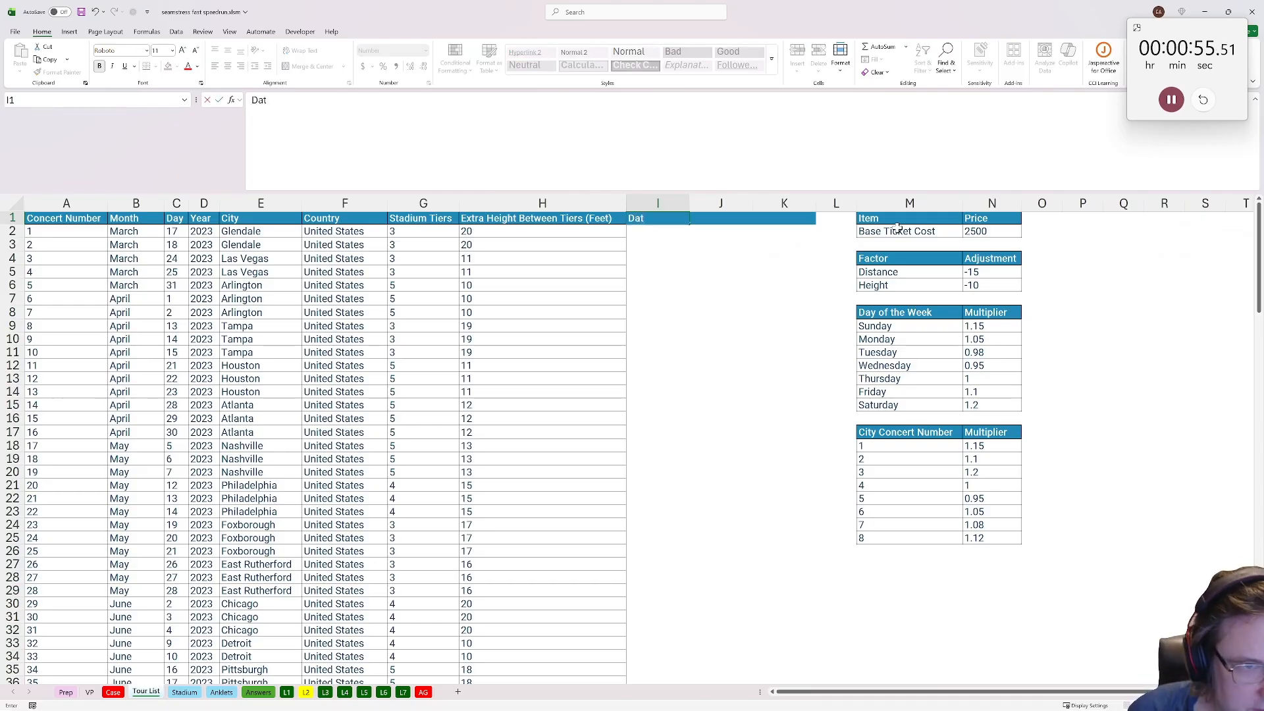
key(Tab)
right_click(791, 203)
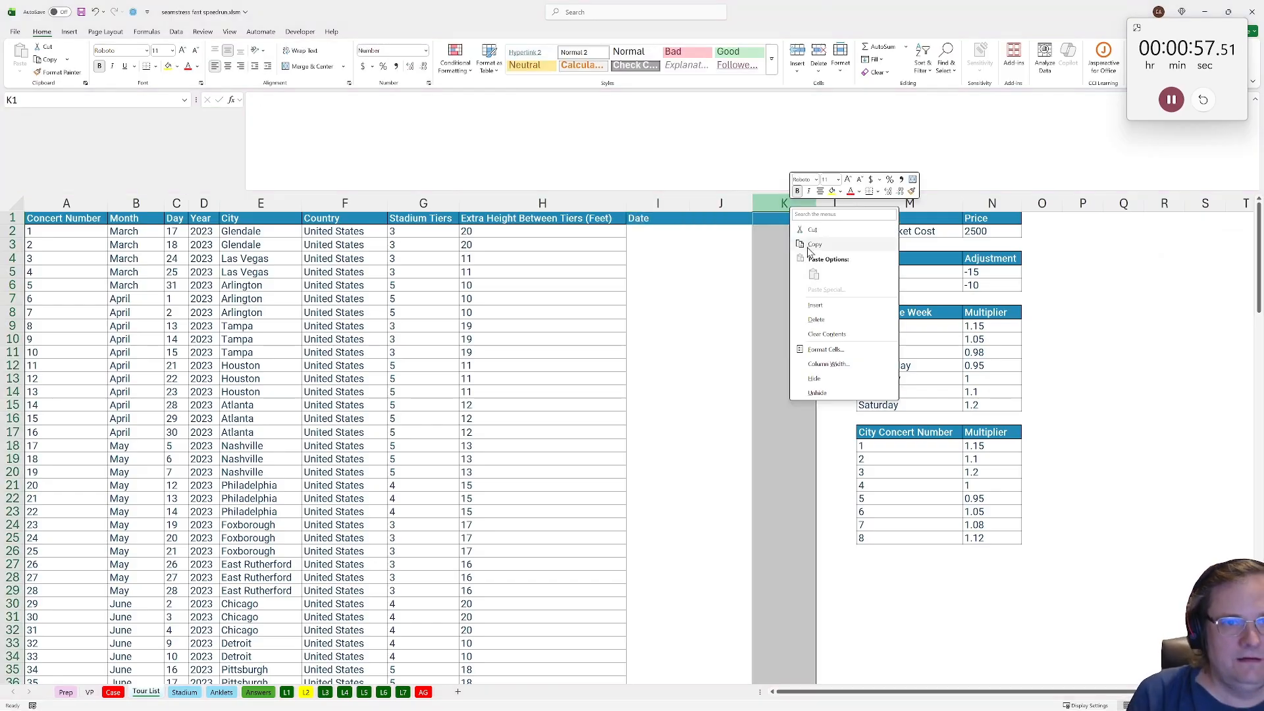
click(822, 309)
Enter the headers "N in City", "Day Mult" and "City Mult" in cells J1 to L1
click(696, 217)
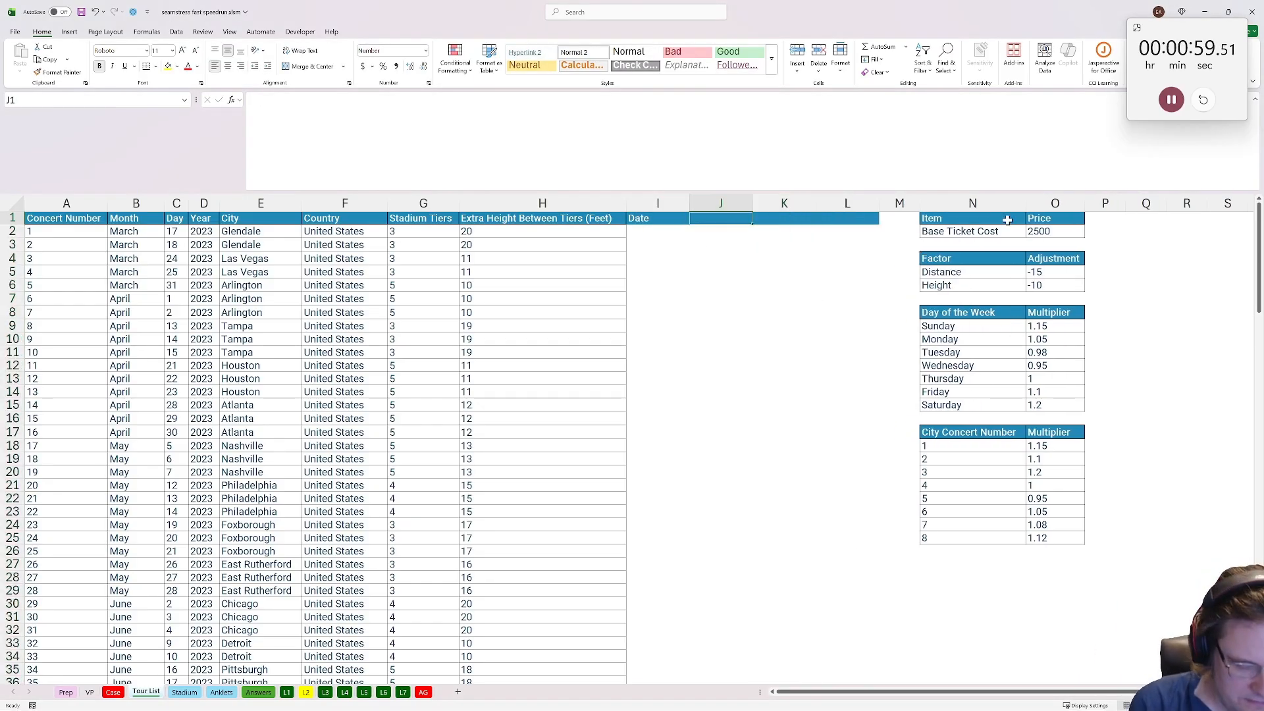
text(N in)
key(Tab)
text(Day Mult)
key(Tab)
text(C)
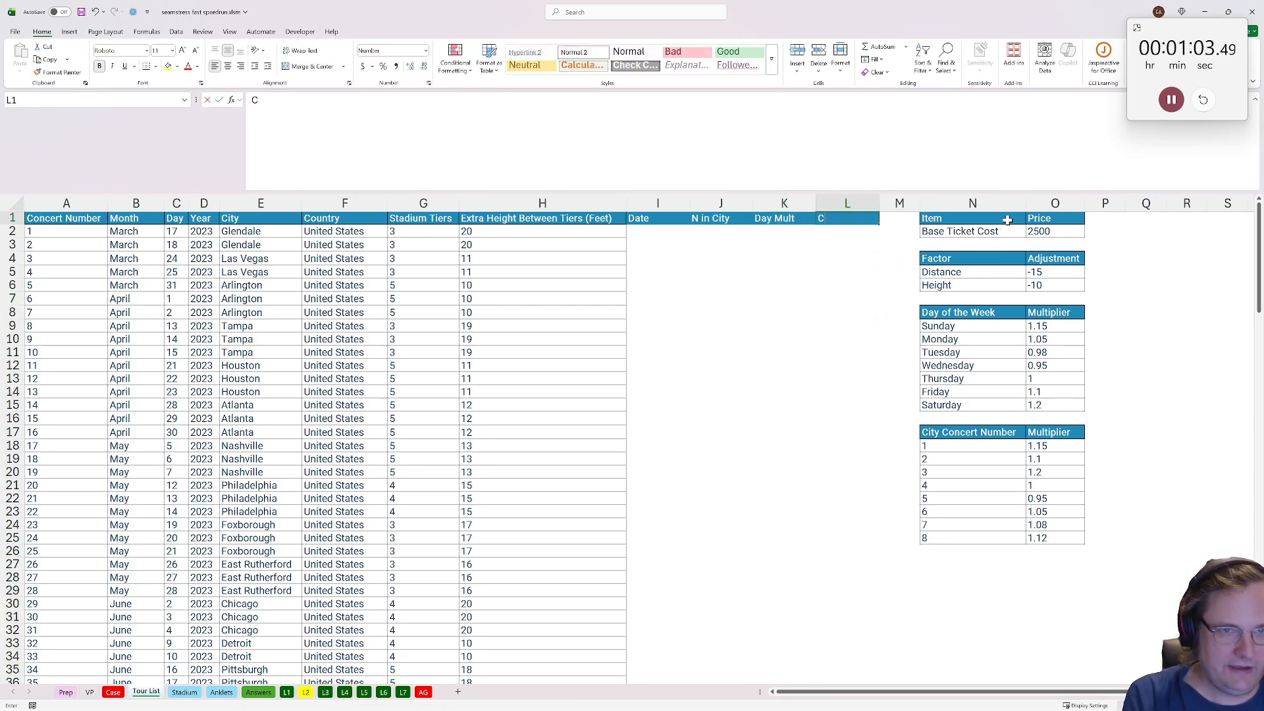
text(ity Mult)
key(Return)
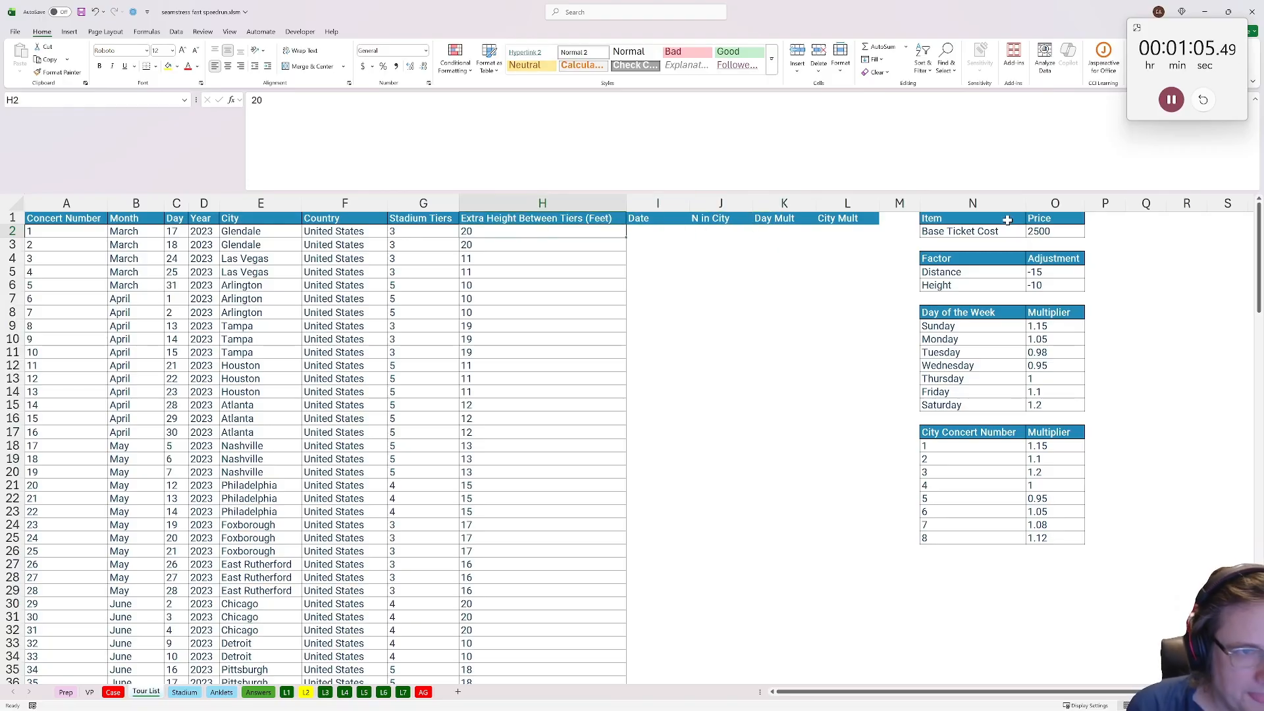
Start a DATE formula in I2 with D2 as the year and an XLOOKUP of B2 for the month
text(=date()
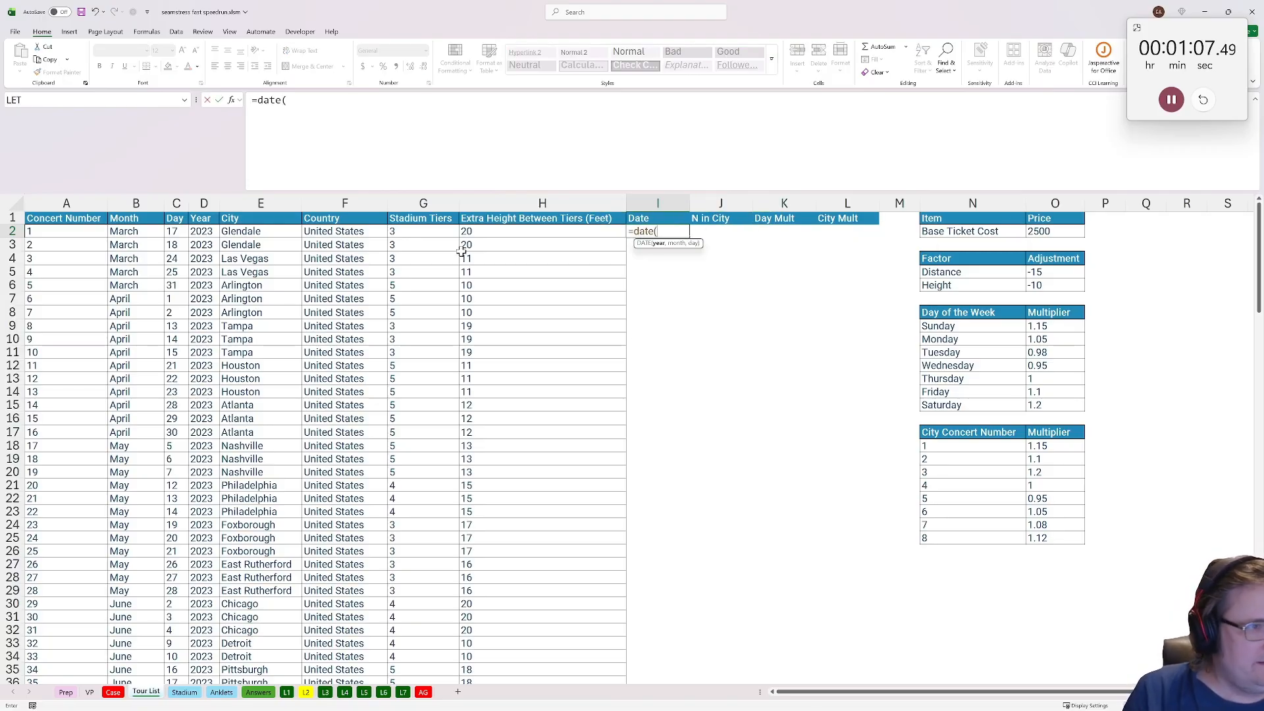
click(207, 233)
text(,)
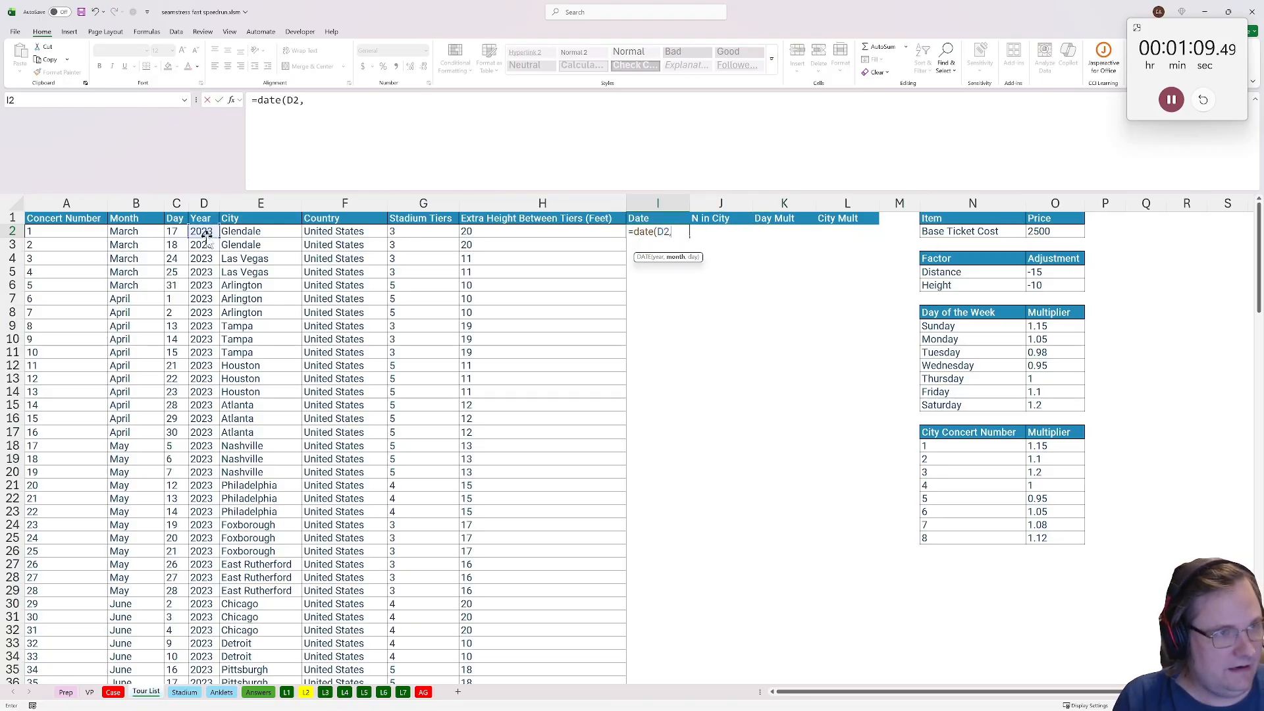
text(xlookuP()
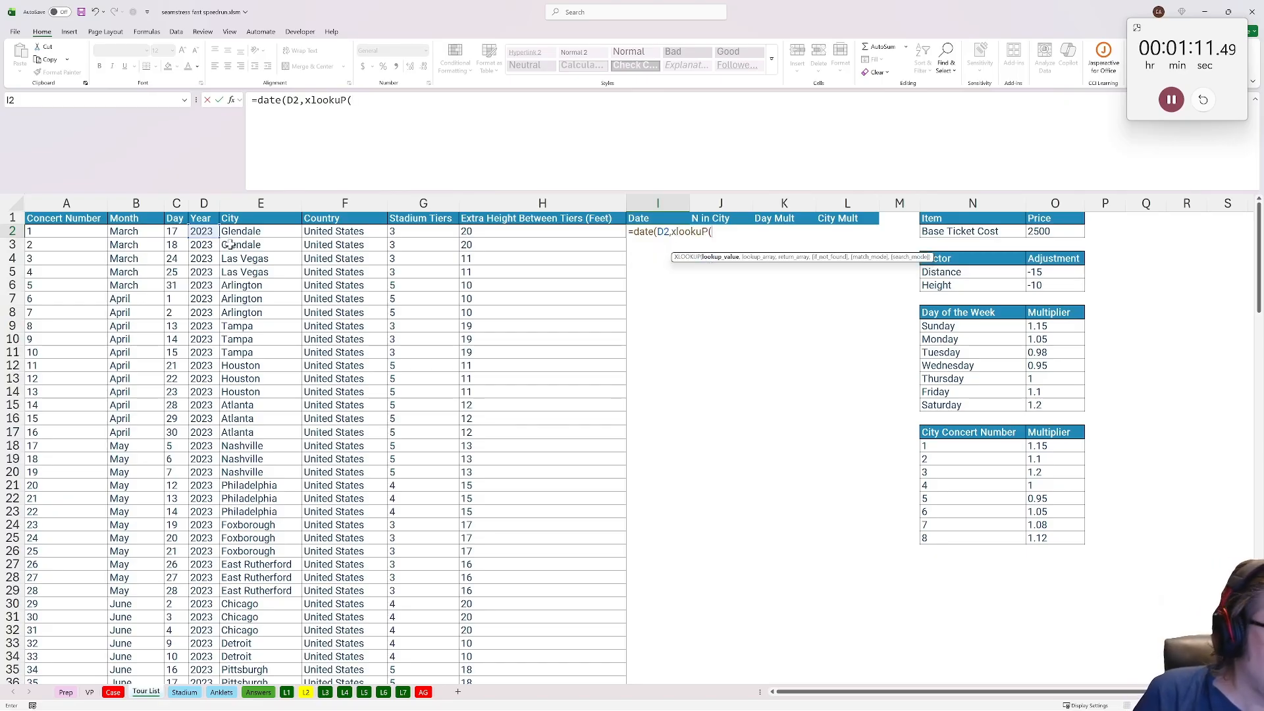
click(140, 231)
text(,)
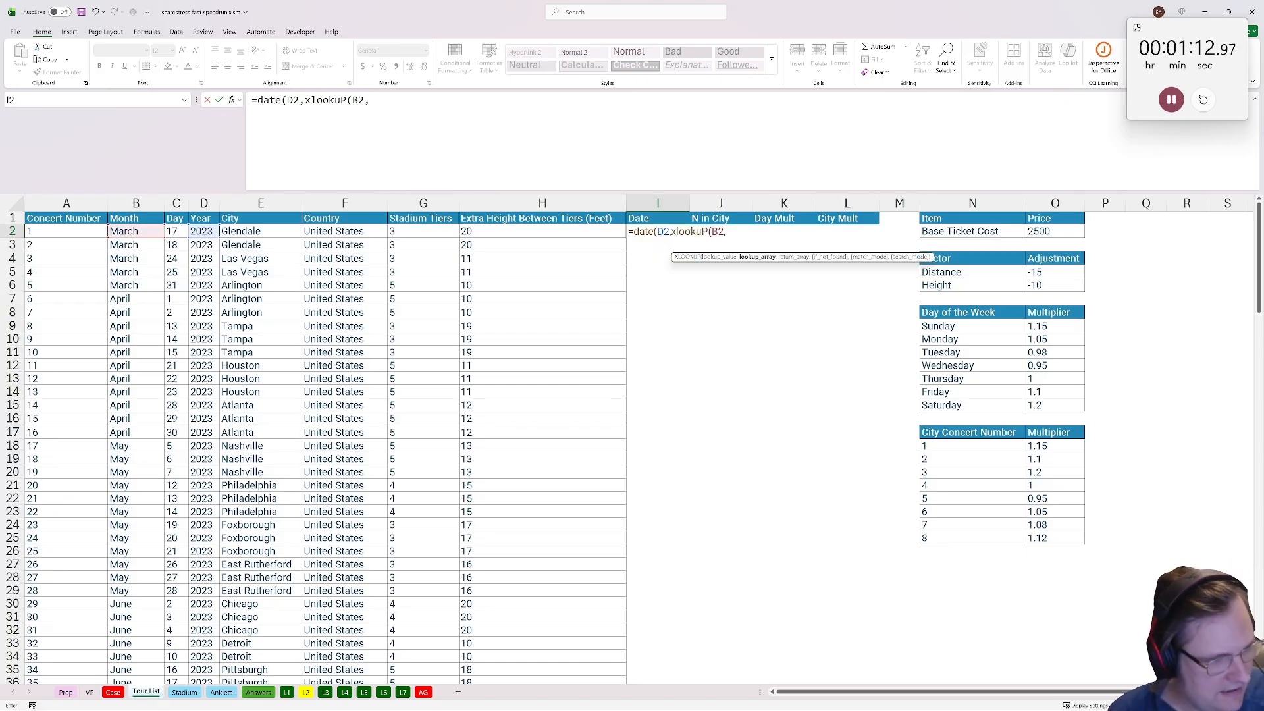
Complete the month XLOOKUP with Prep!$O$6:$O$17 and Prep!$N$6:$N$17, and enter the formula with "" as the day
click(66, 692)
drag(1180, 310, 1167, 504)
key(F4)
text(,)
drag(1119, 310, 1123, 502)
key(F4)
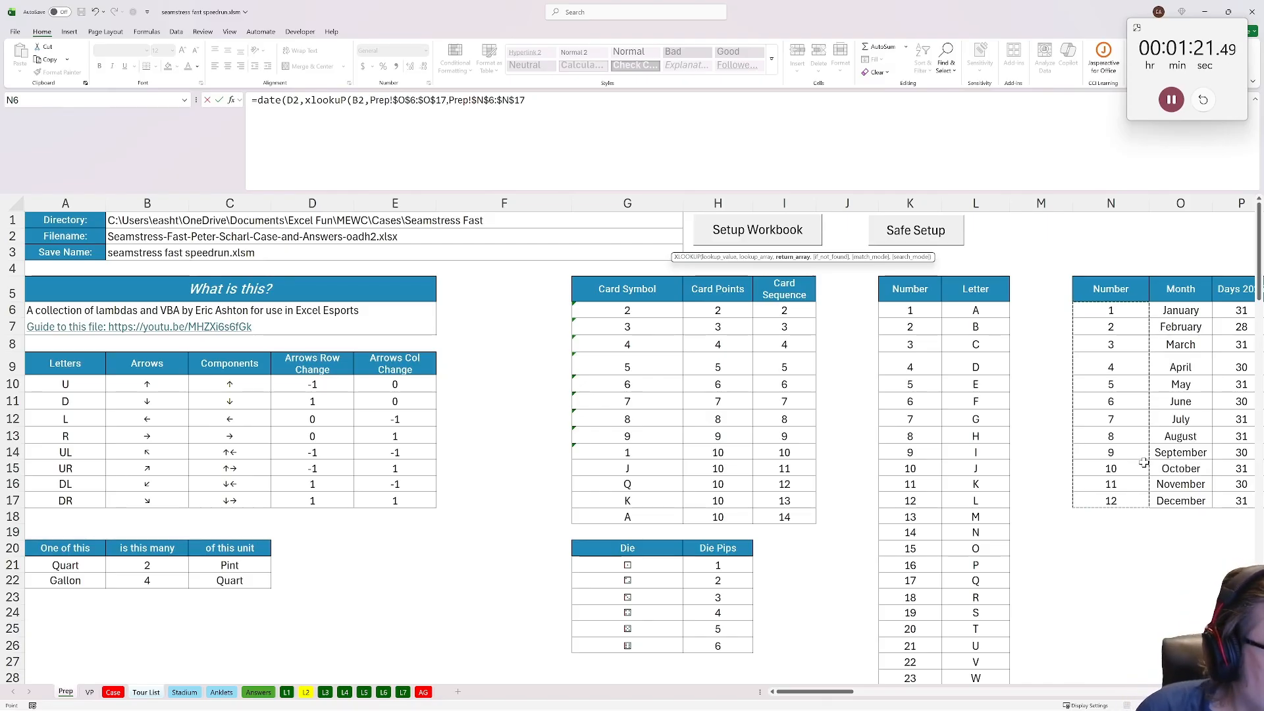
text(),)
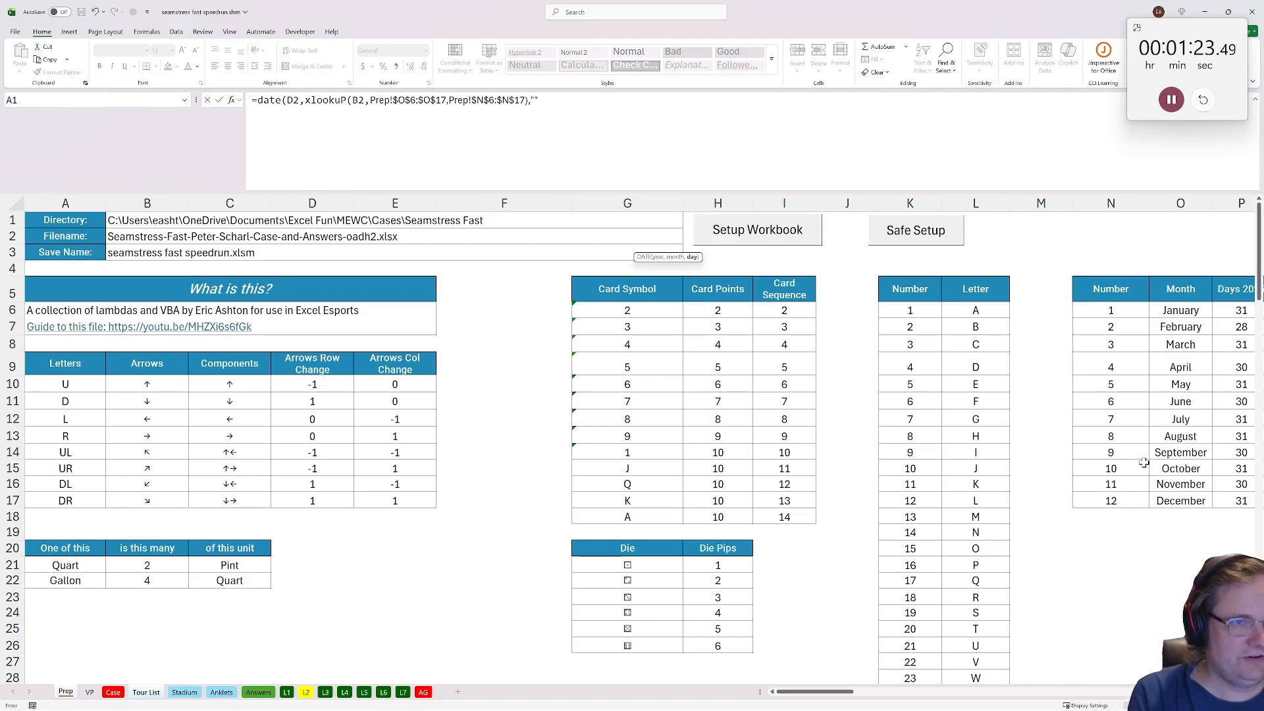
key(ctrl+Return)
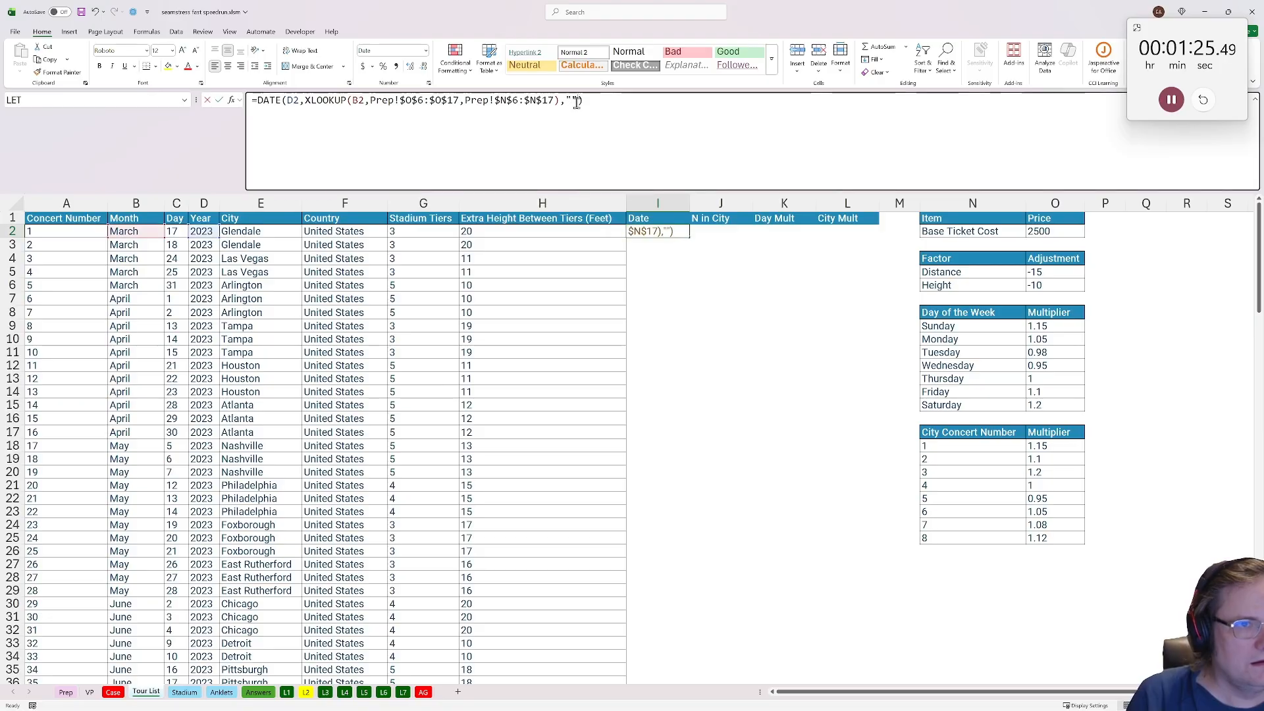
Replace the empty day argument of the I2 formula with C2 and fill it down the Date column
double_click(576, 102)
click(177, 231)
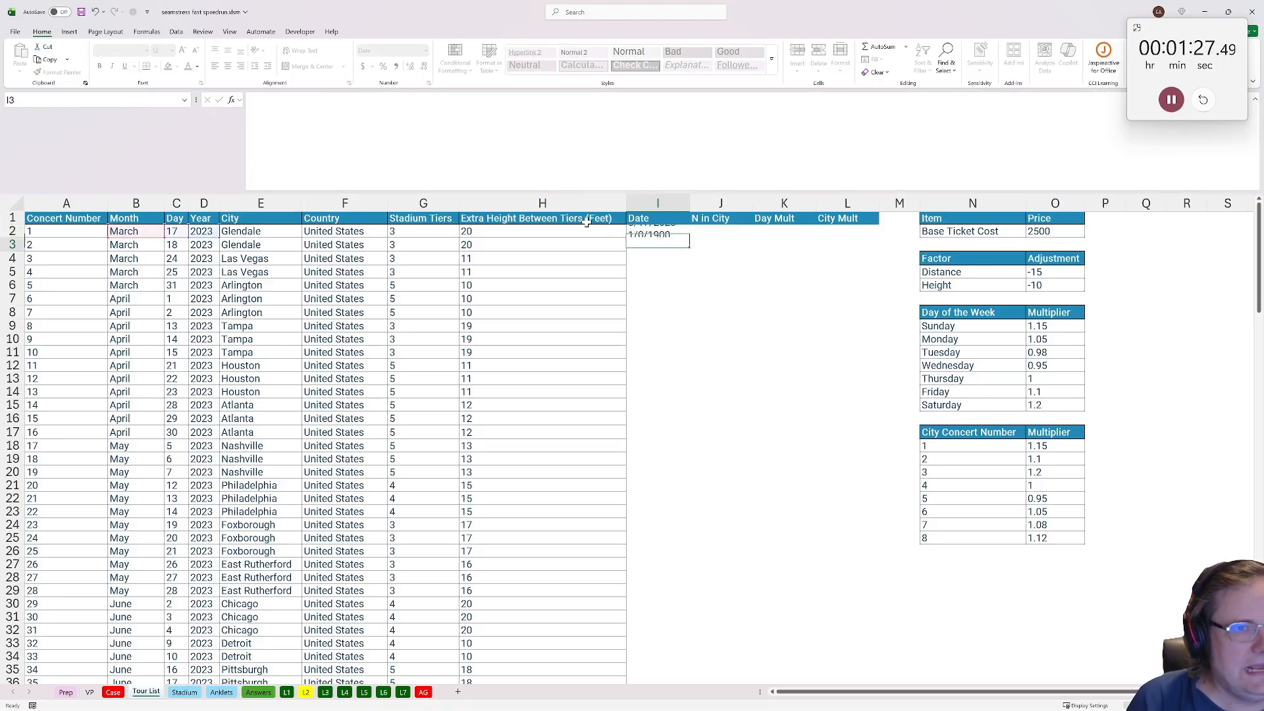
key(ctrl+Return)
double_click(688, 237)
click(721, 231)
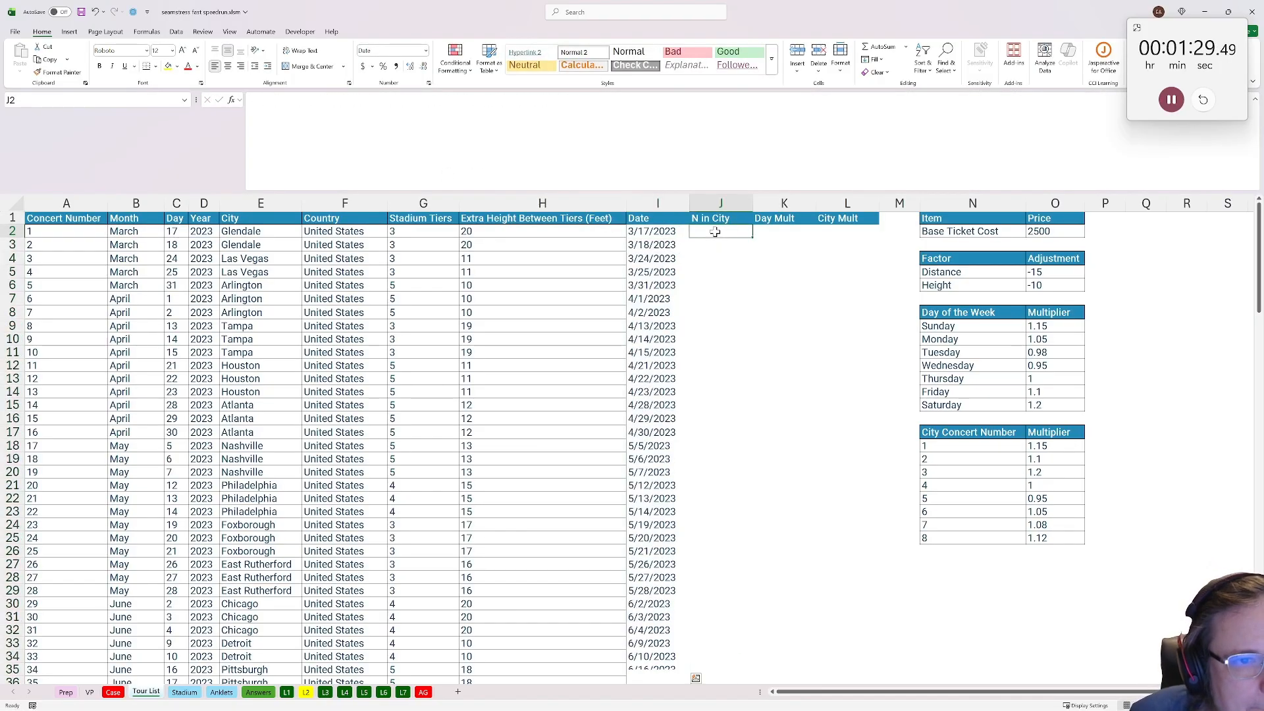
key(Down)
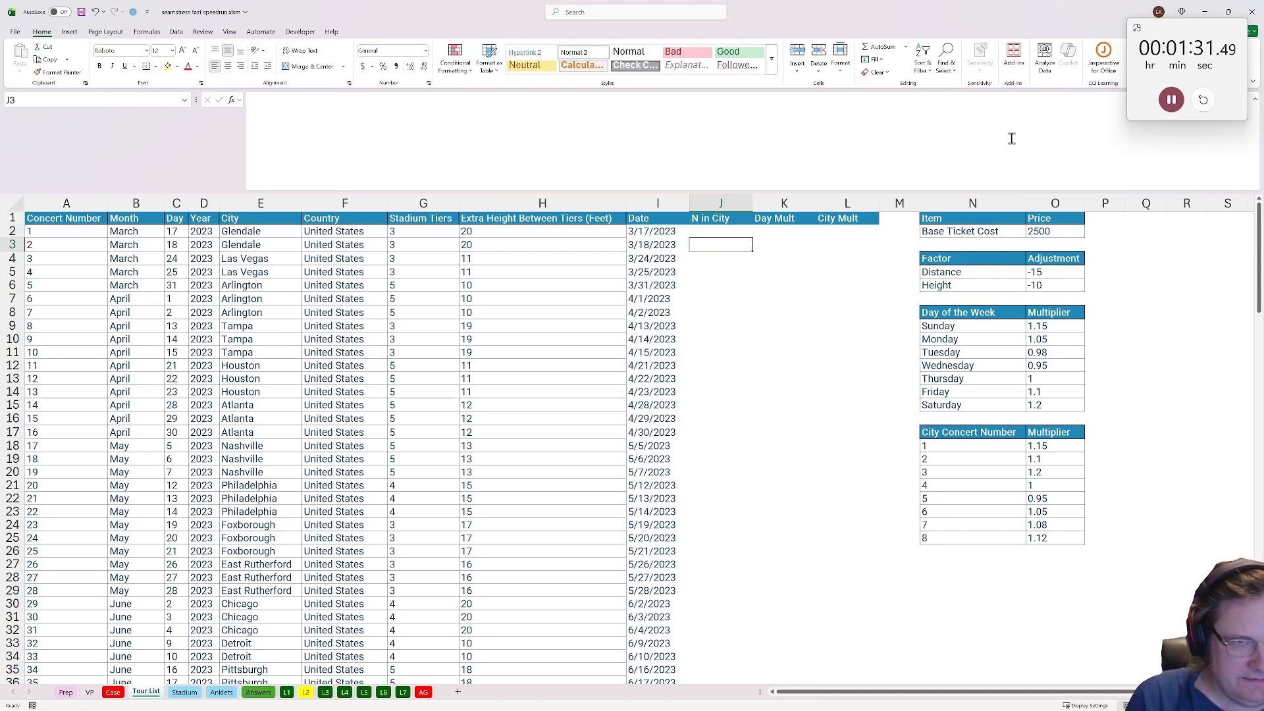
Sort columns A to L by City and then by Date
drag(847, 203, 6, 266)
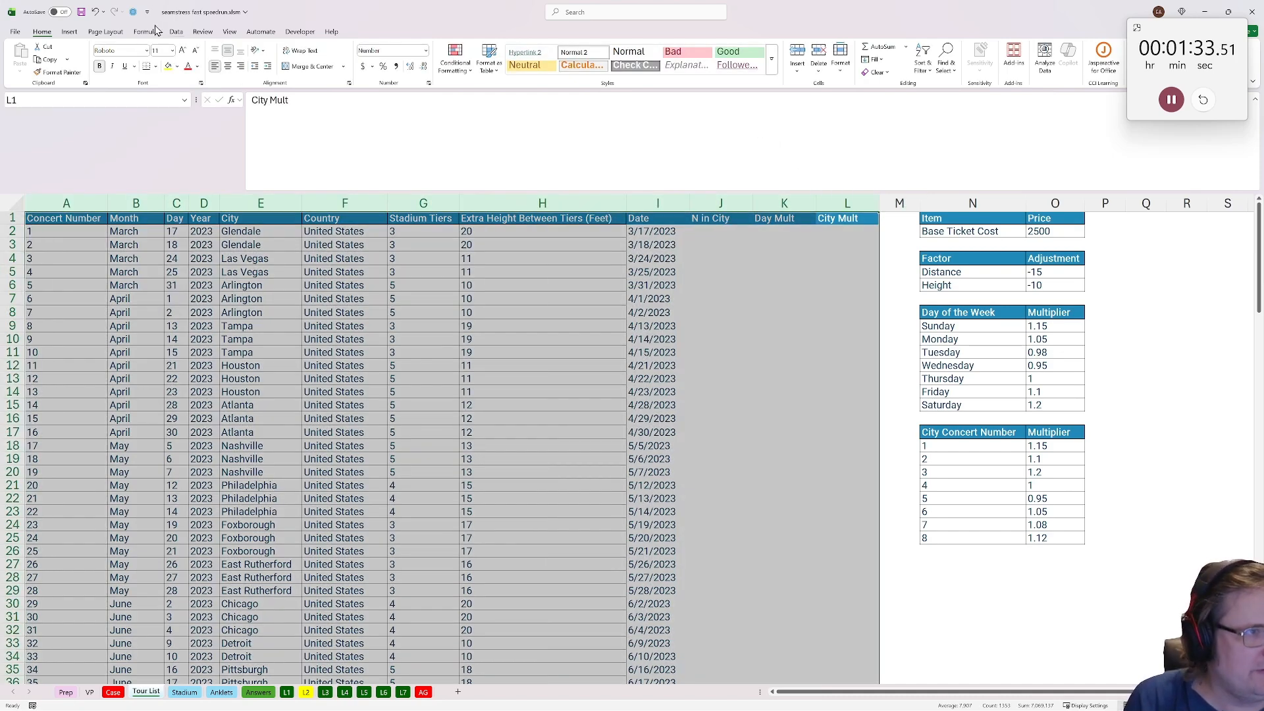
click(175, 32)
click(480, 56)
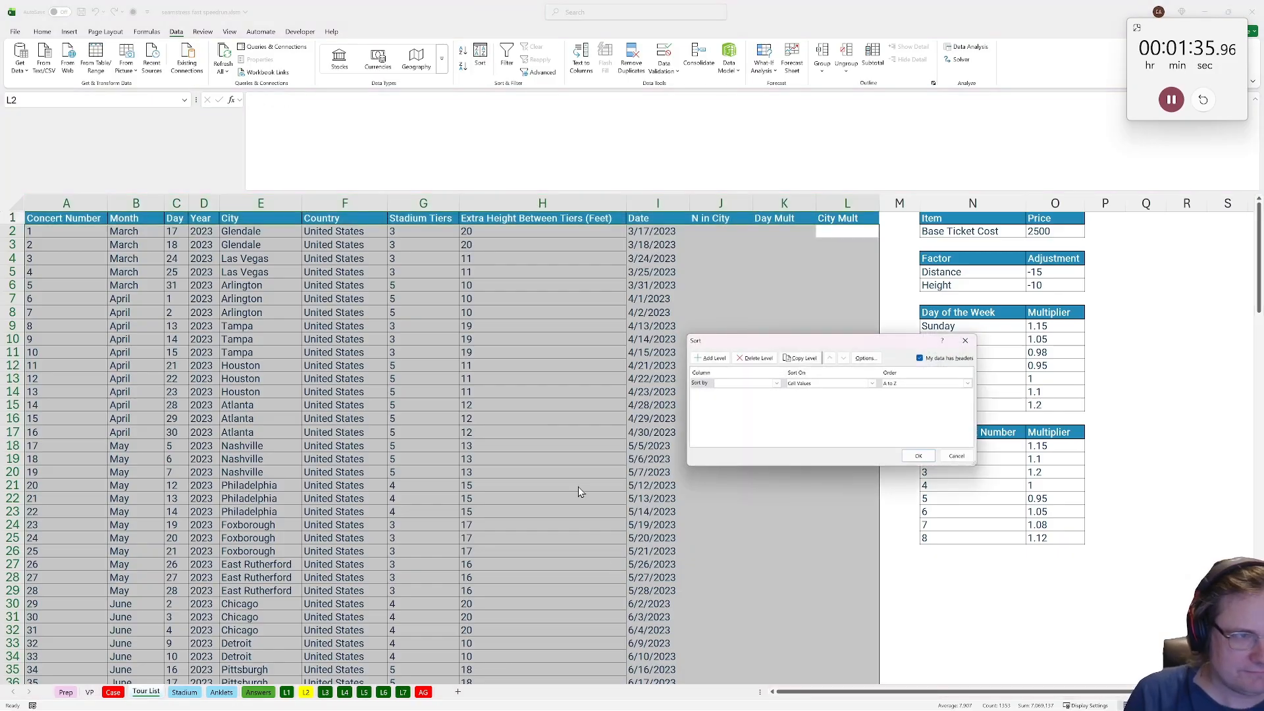
click(746, 383)
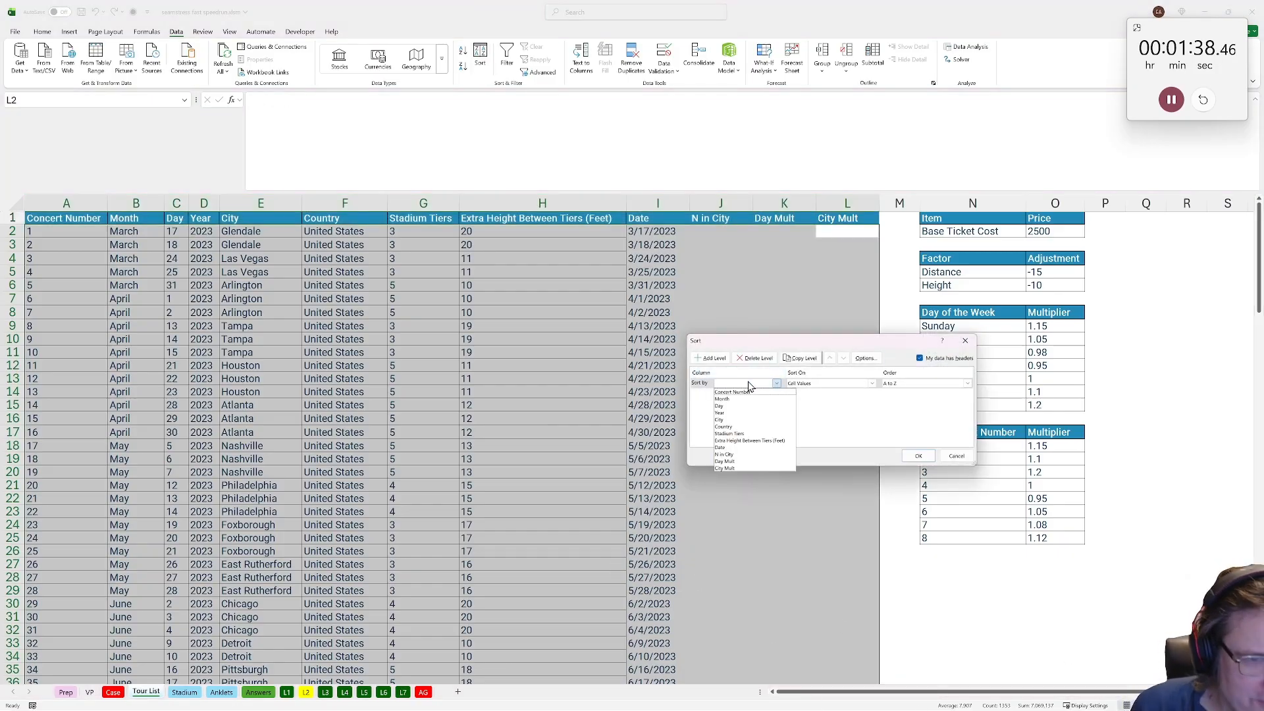
click(748, 420)
click(711, 358)
click(727, 395)
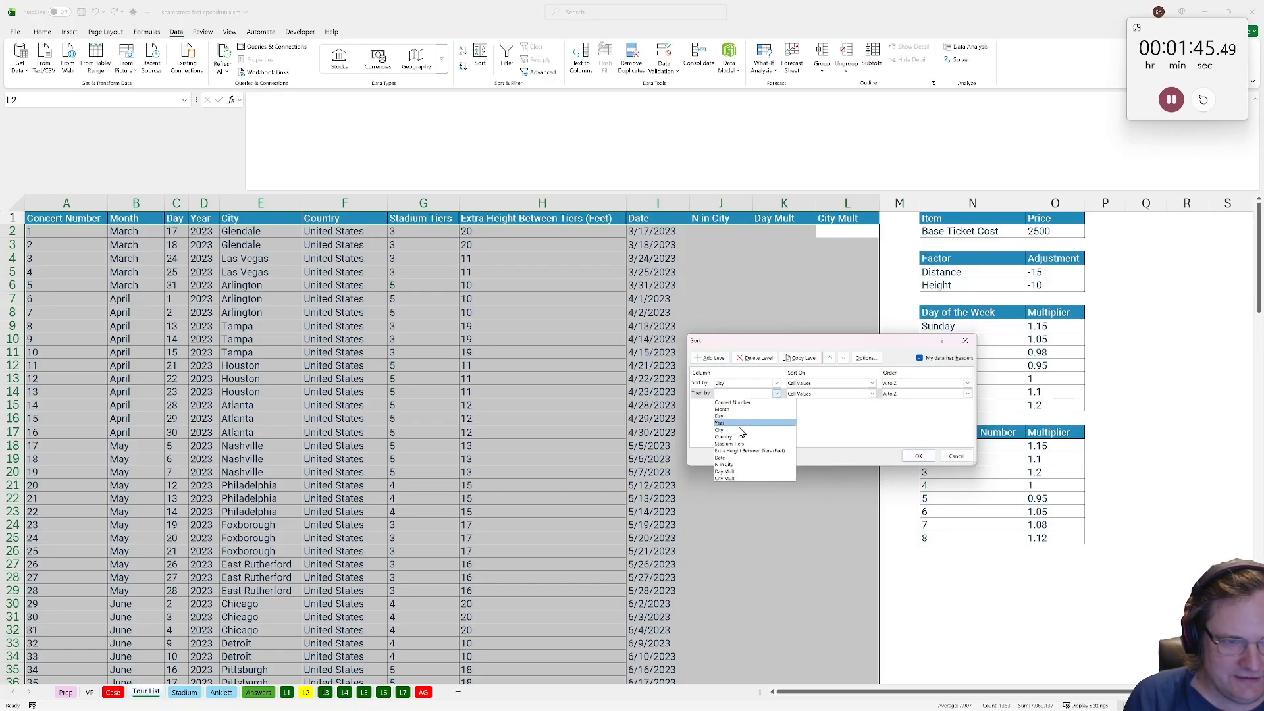
click(735, 458)
click(919, 457)
Enter =IF(E2=E1,J1+1,1) in J2 and fill it down the N in City column
click(722, 230)
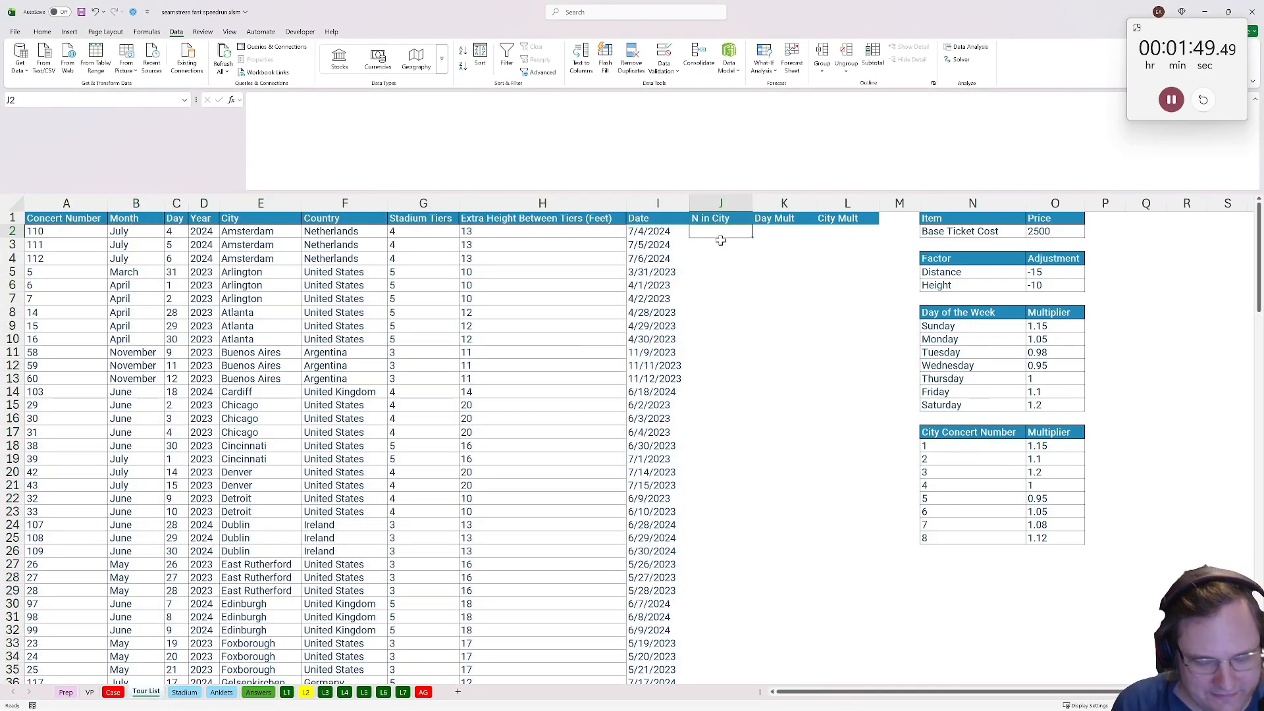
text(=if()
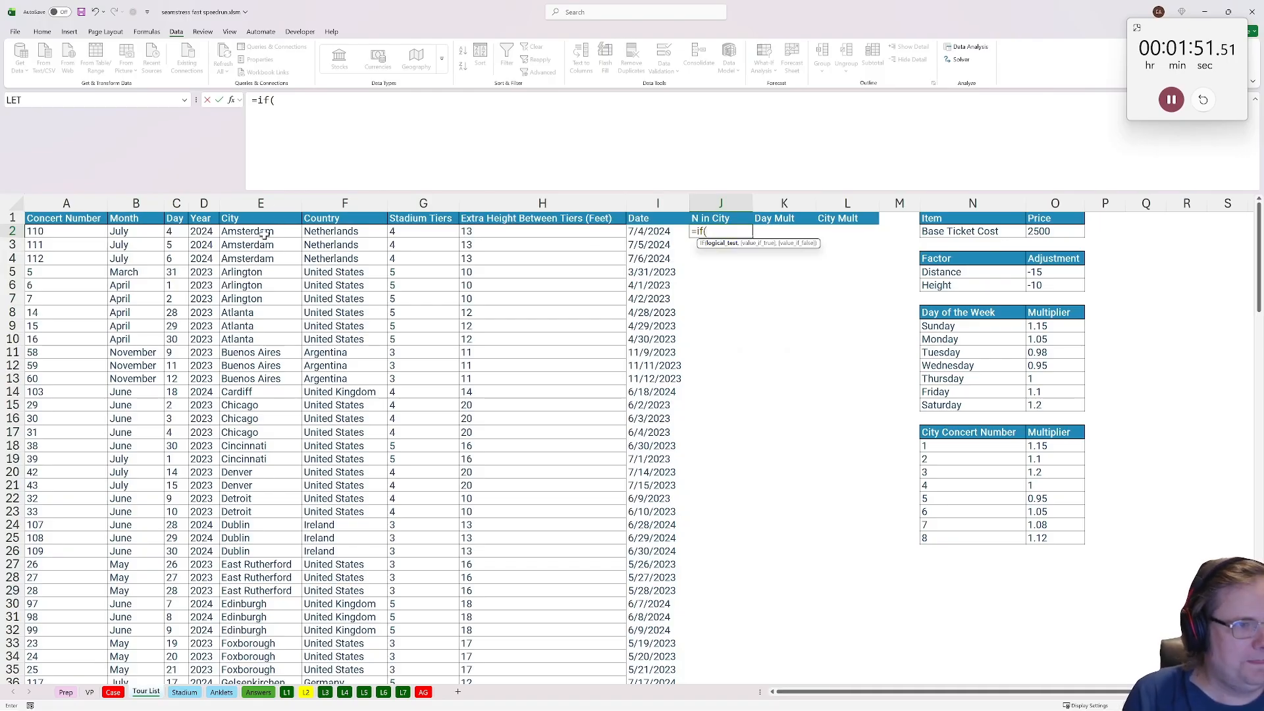
click(263, 231)
text(=)
click(260, 218)
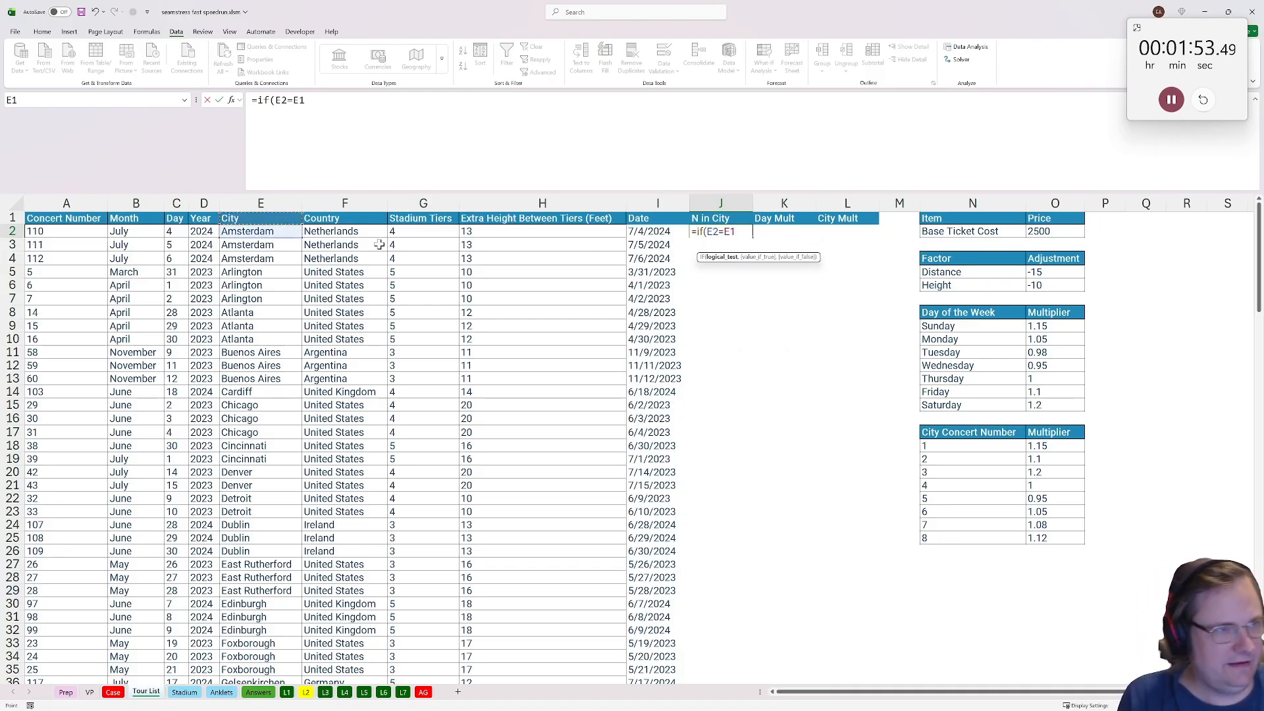
text(,1)
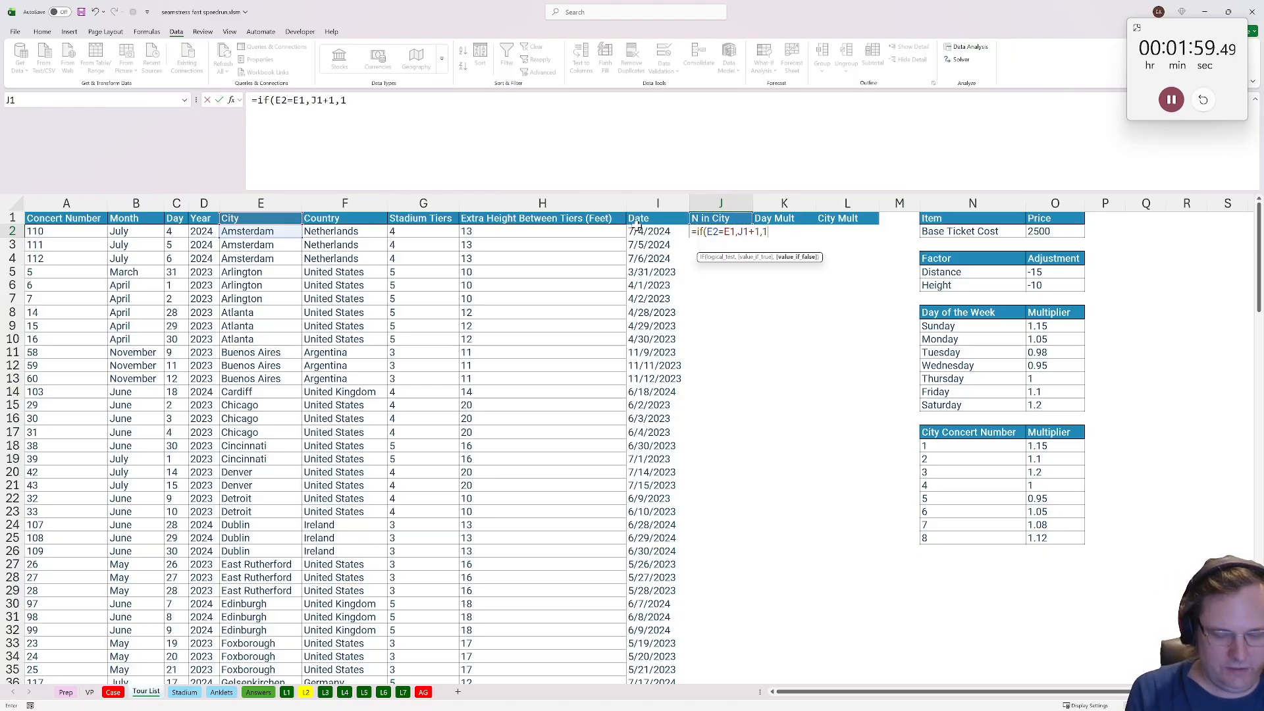
text())
key(ctrl+Return)
double_click(753, 239)
Start an XLOOKUP formula in K2 with WEEKDAY(I2) as the lookup value
click(783, 233)
text(=x)
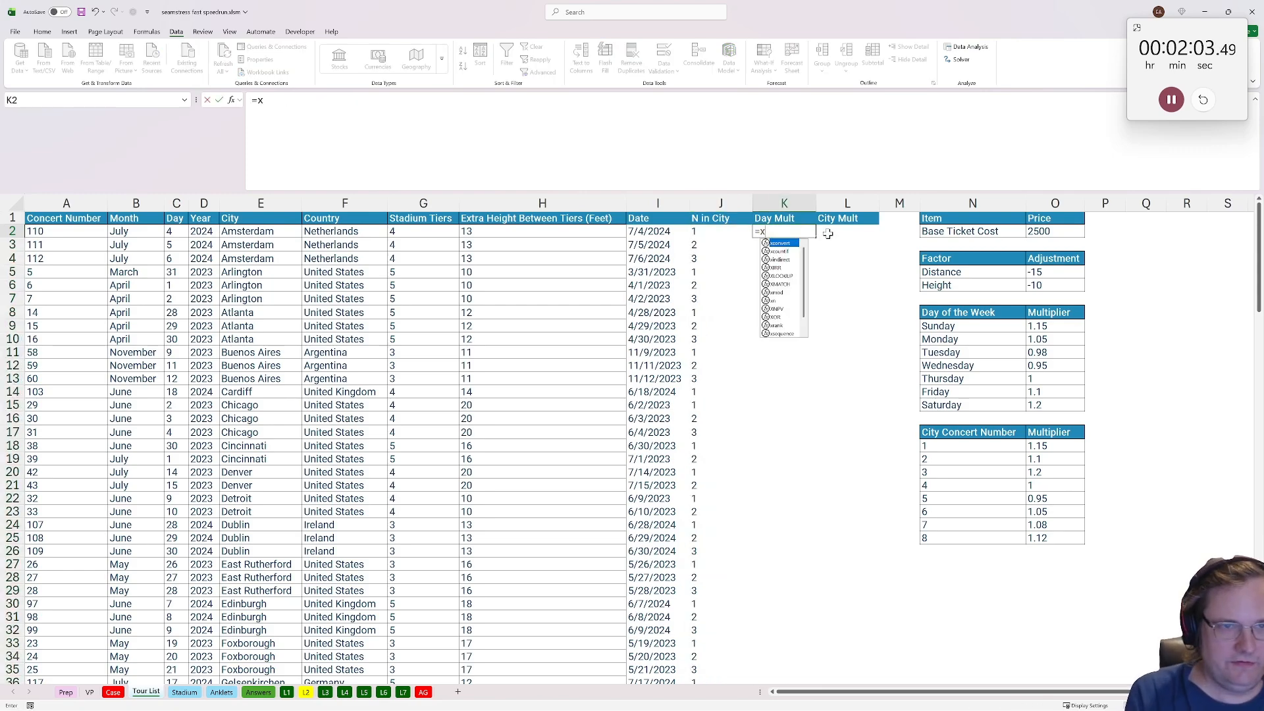
text(lookuP(we)
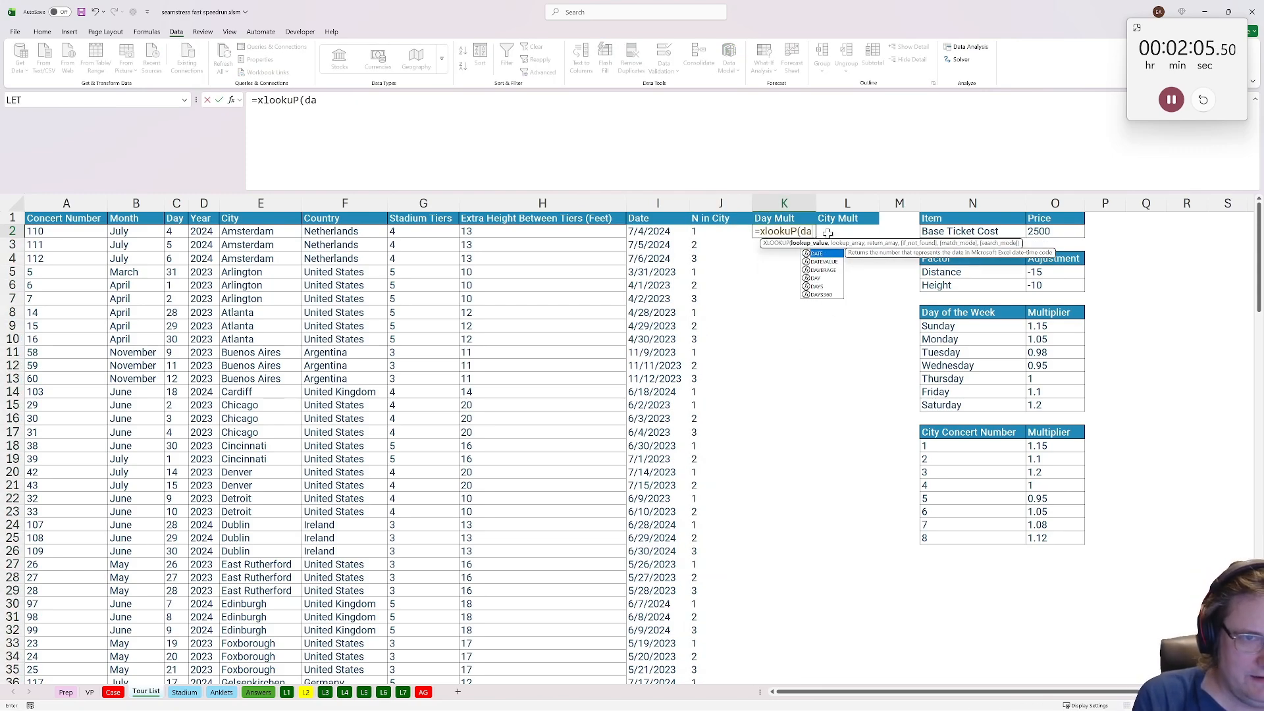
text(ekday()
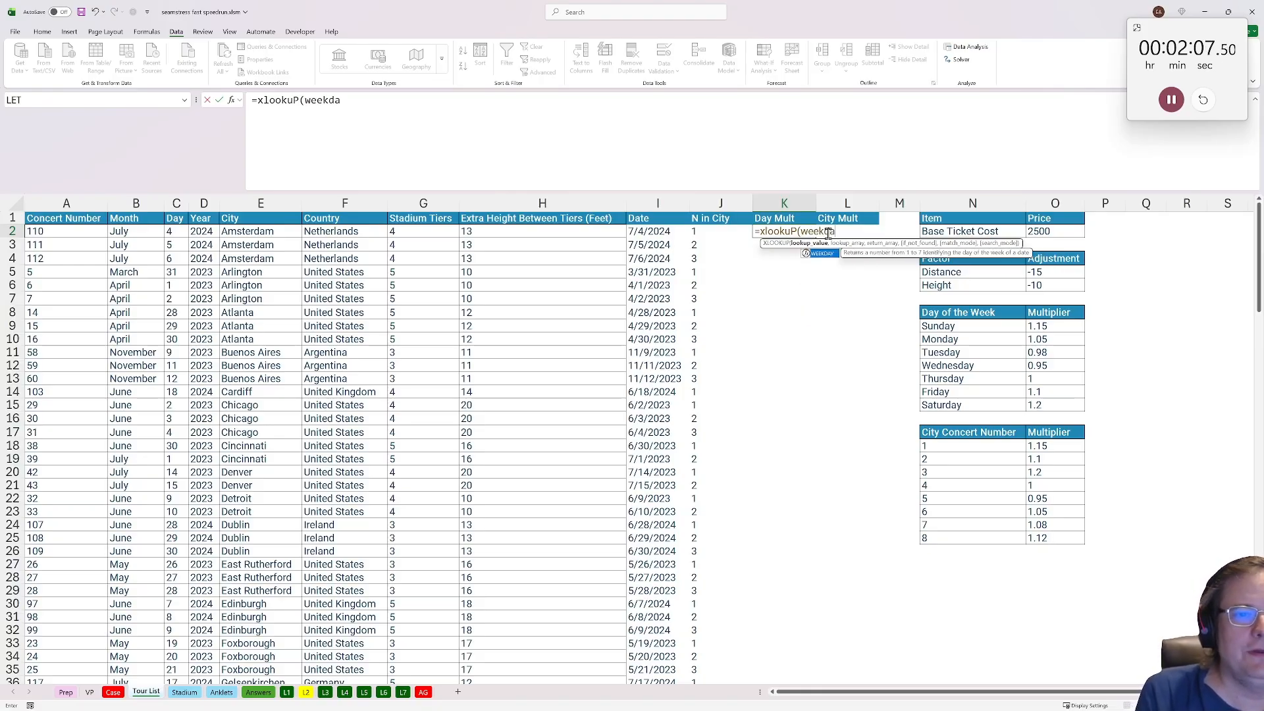
click(655, 232)
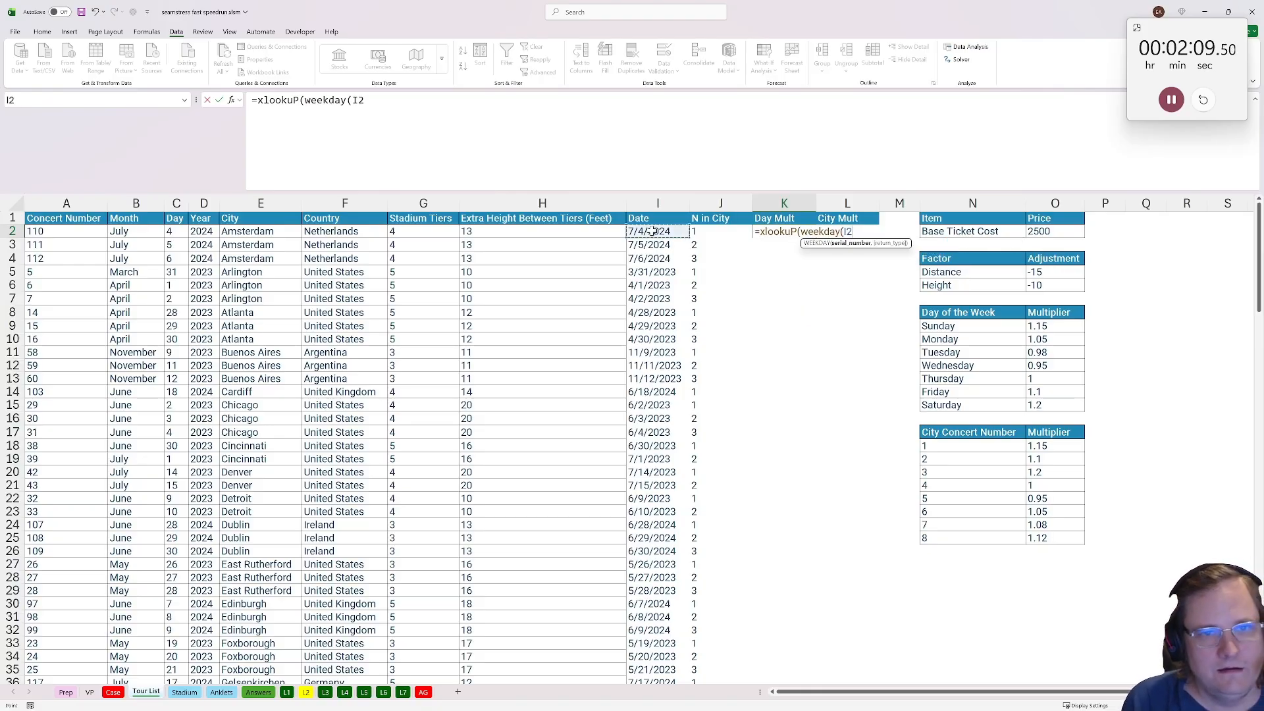
text(),)
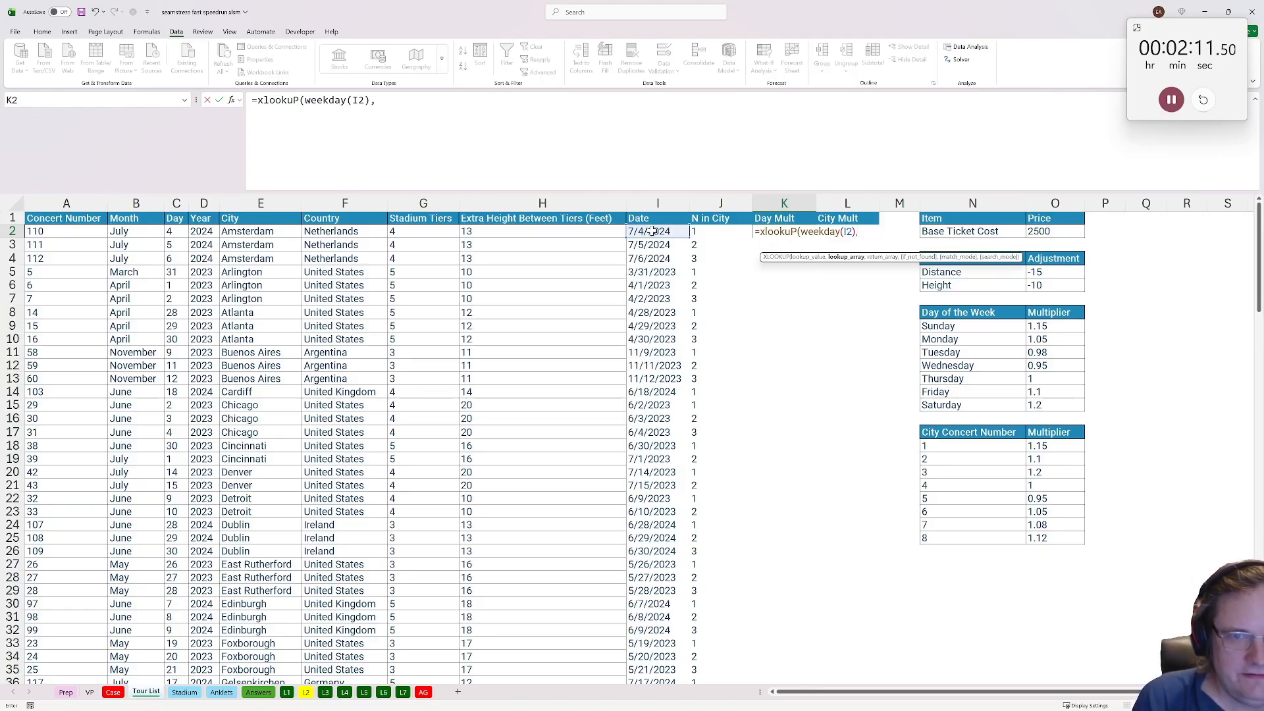
Complete the K2 XLOOKUP with $P$9:$P$15 as the lookup array and $O$9:$O$15 as the return array
drag(1099, 327, 1096, 406)
key(F4)
text(,)
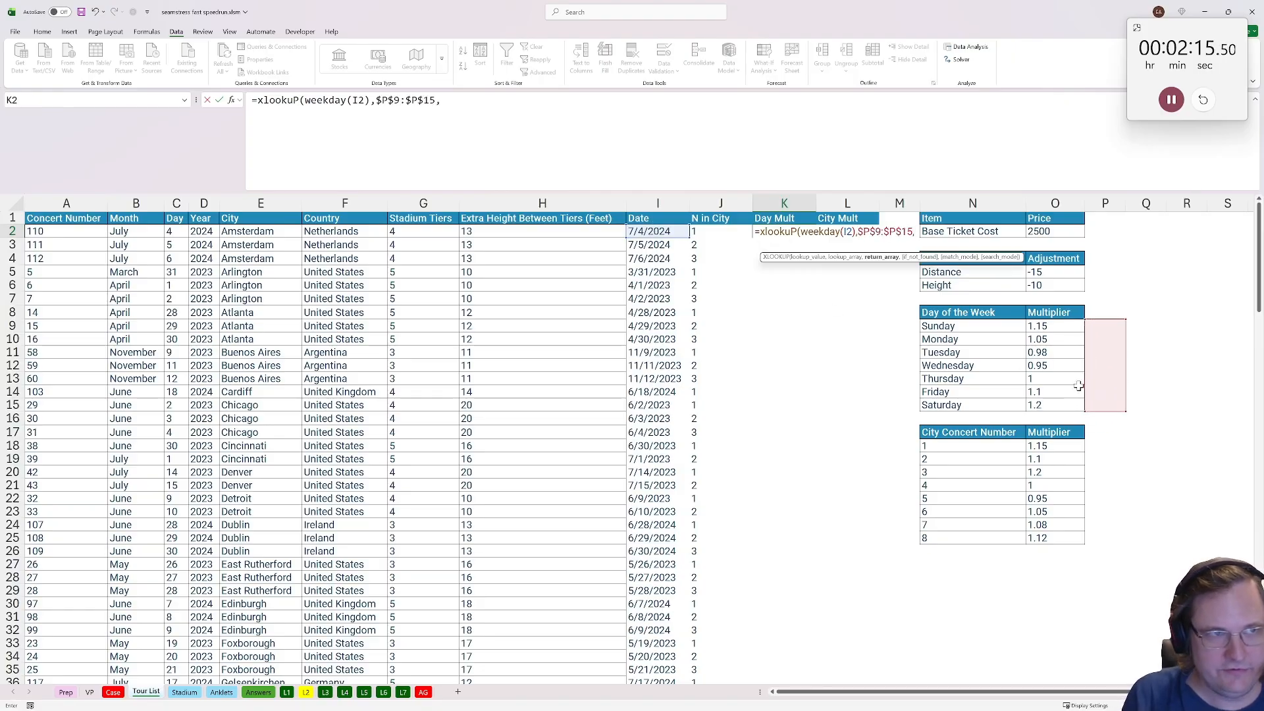
drag(1047, 326, 1058, 403)
key(F4)
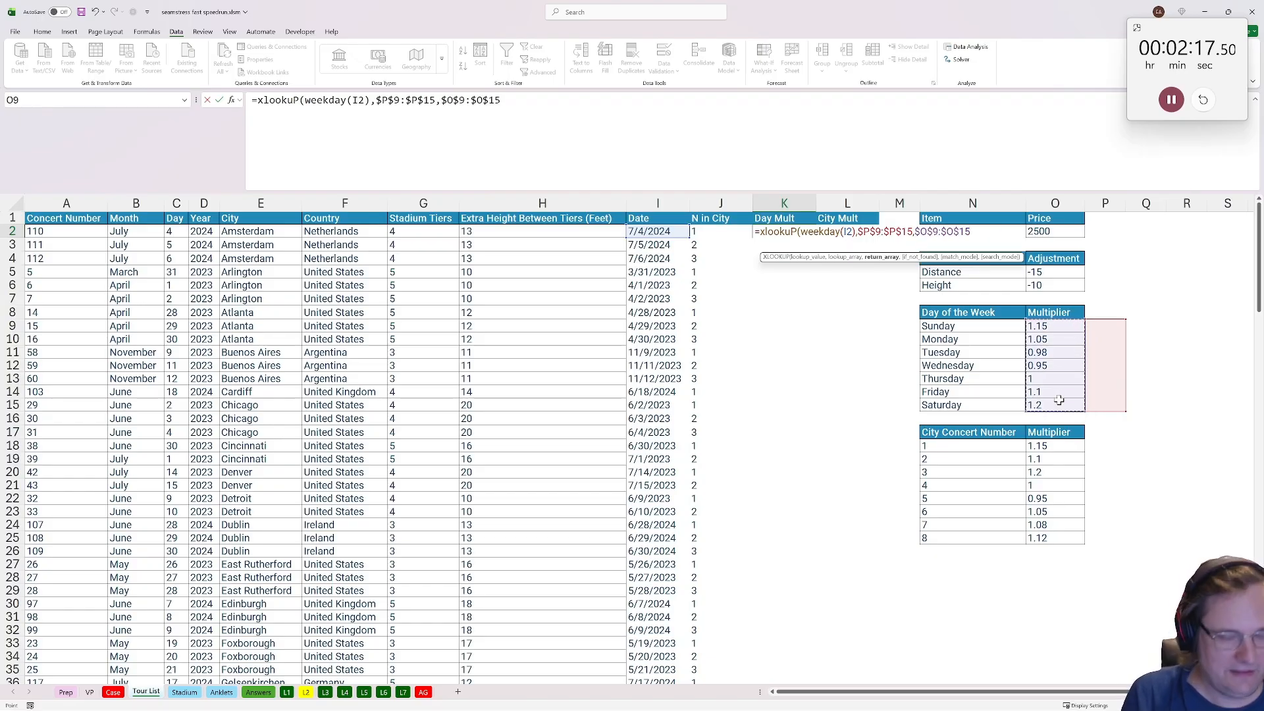
key(ctrl+Return)
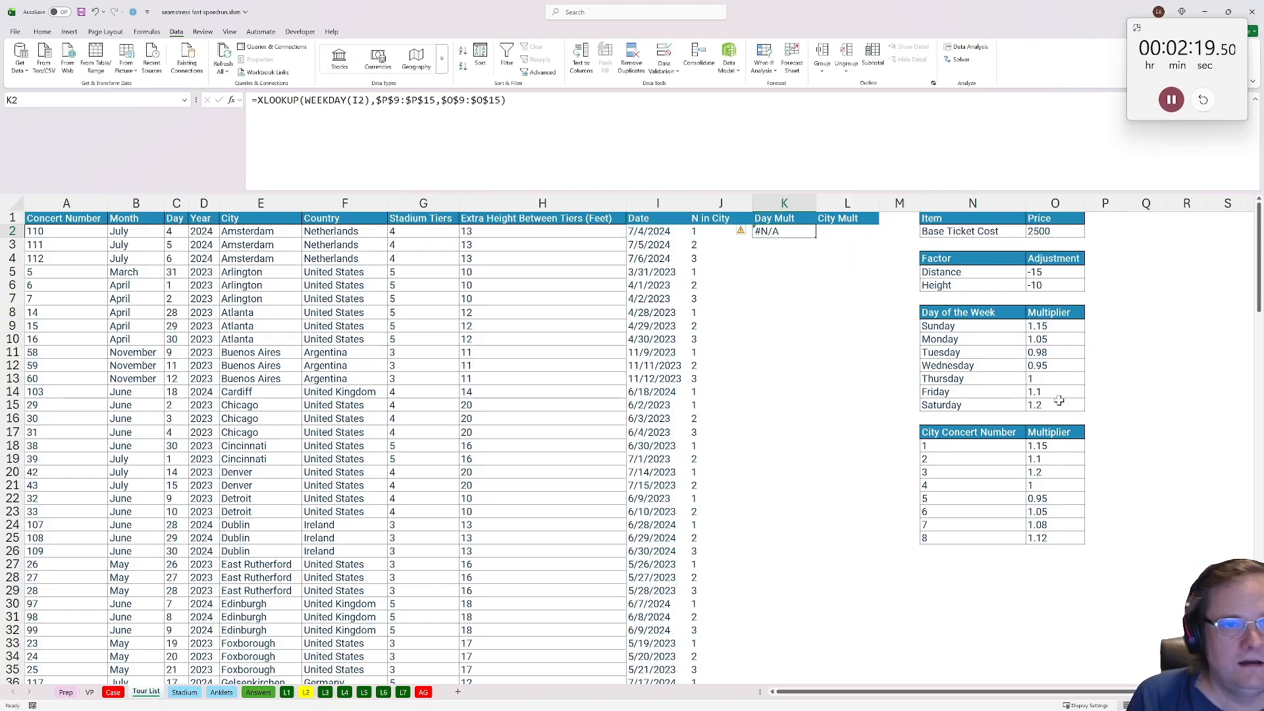
Number the days of the week beside their multipliers by entering =SEQUENCE(7) in P9
click(1116, 327)
text(=seq)
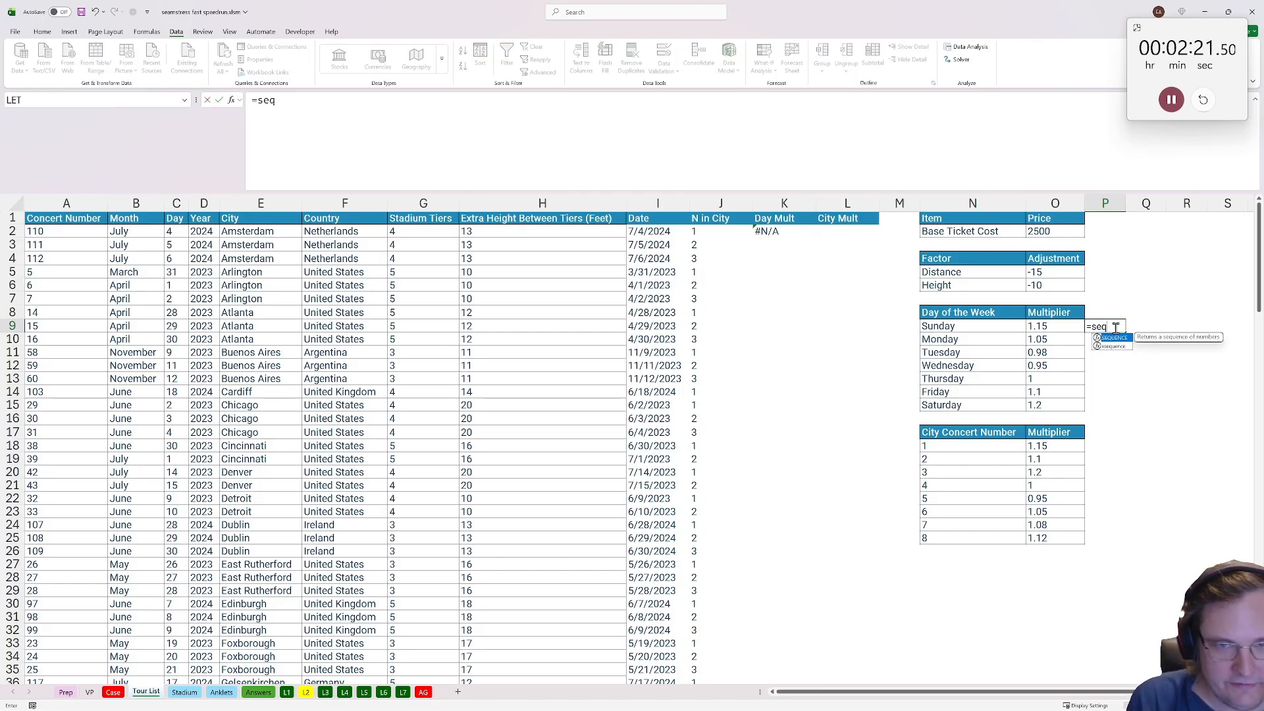
key(Tab)
text(7))
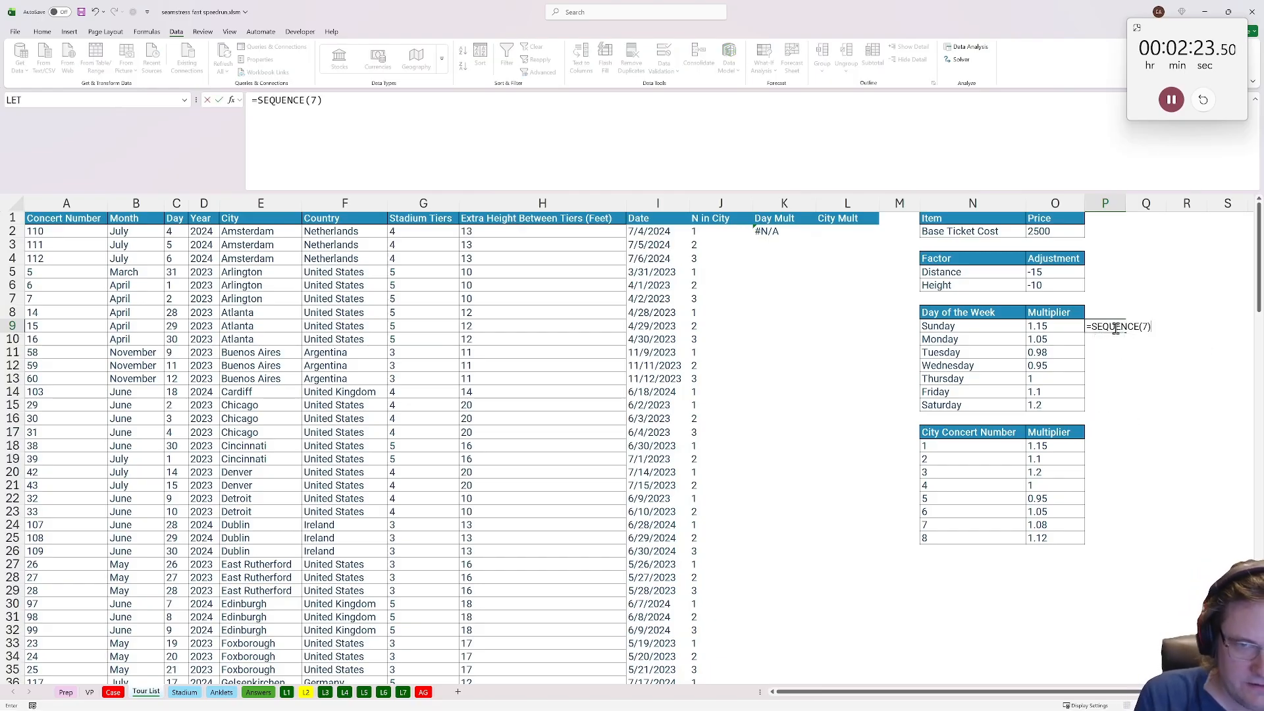
key(ctrl+Return)
Fill the K2 weekday lookup down the Day Mult column and check its formula
click(777, 231)
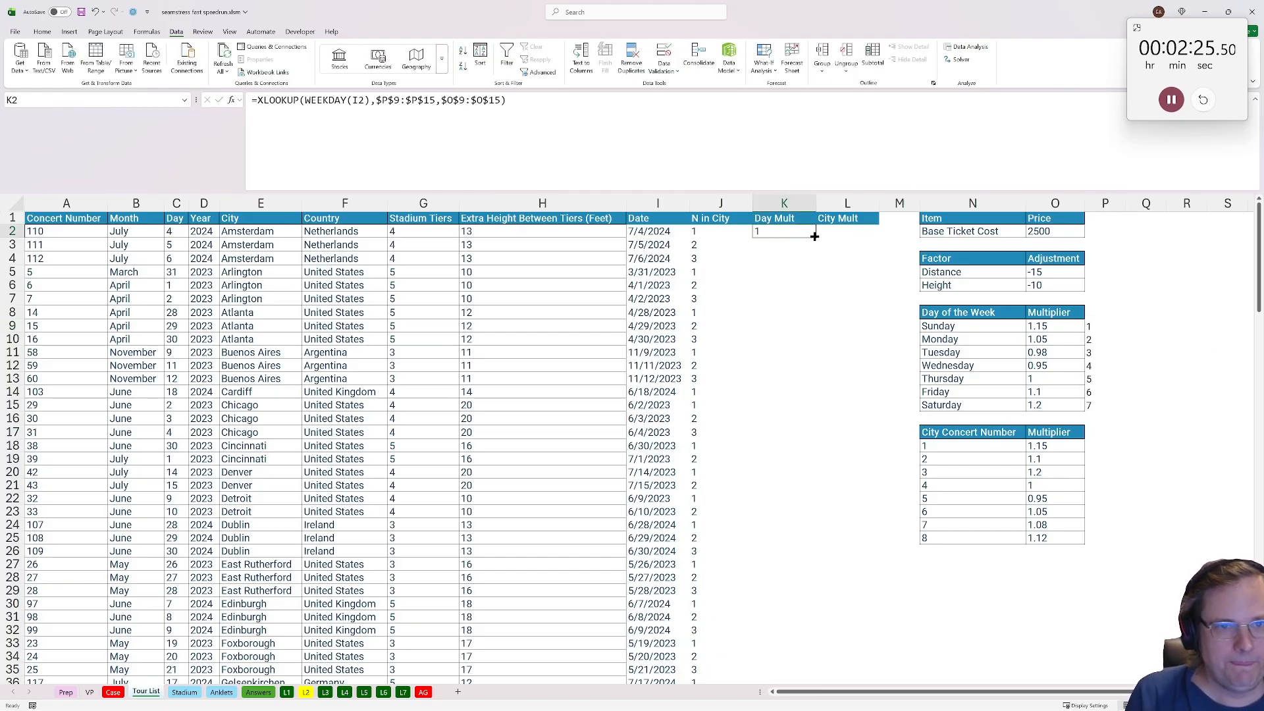
click(270, 99)
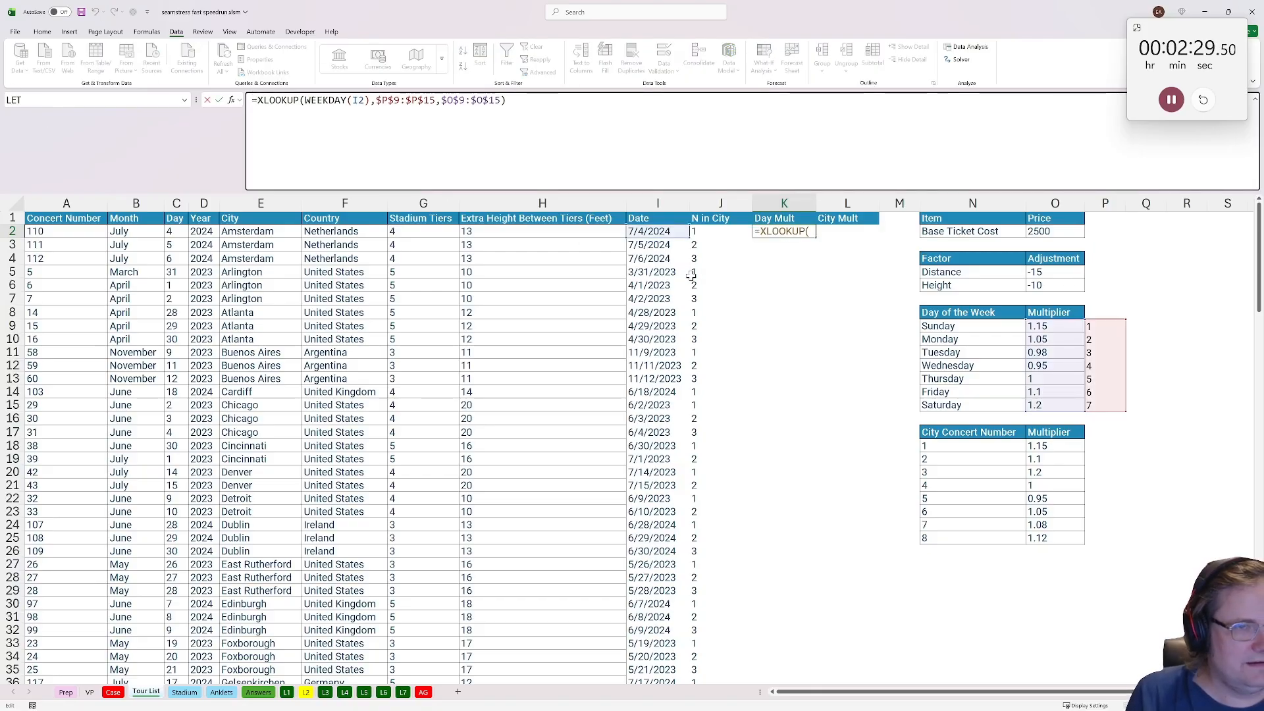
key(Return)
click(769, 231)
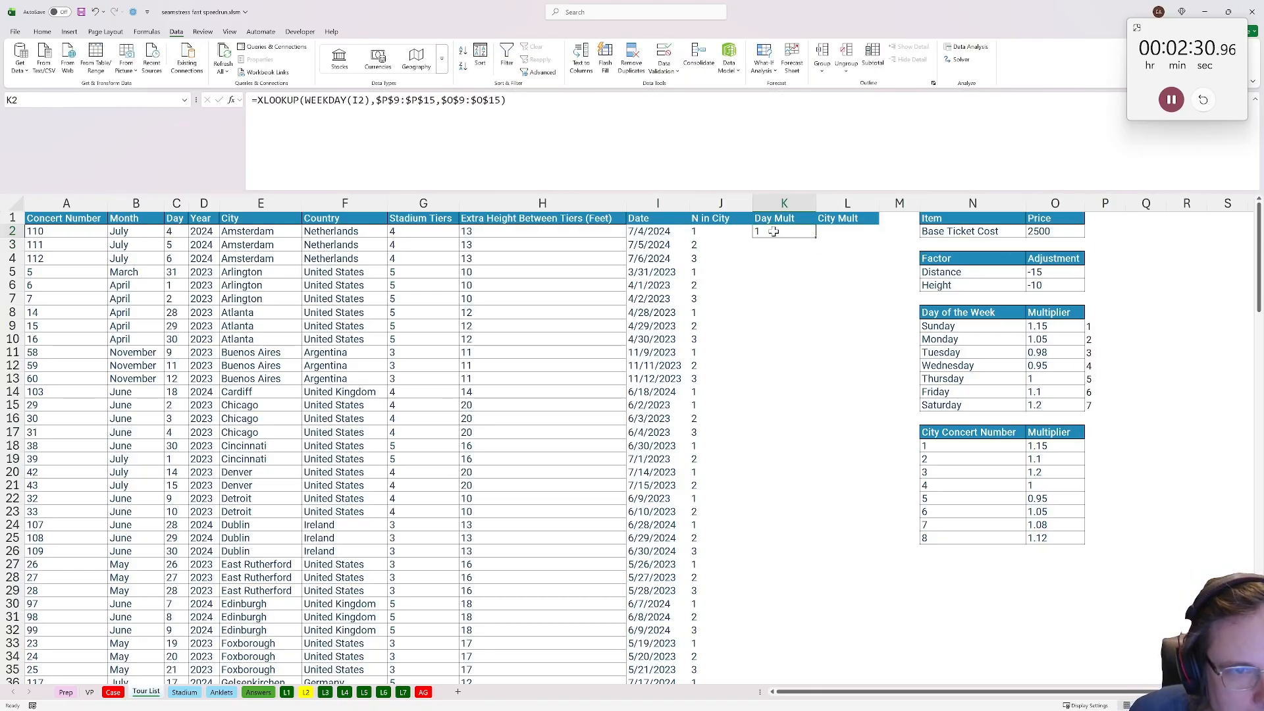
double_click(816, 238)
double_click(770, 237)
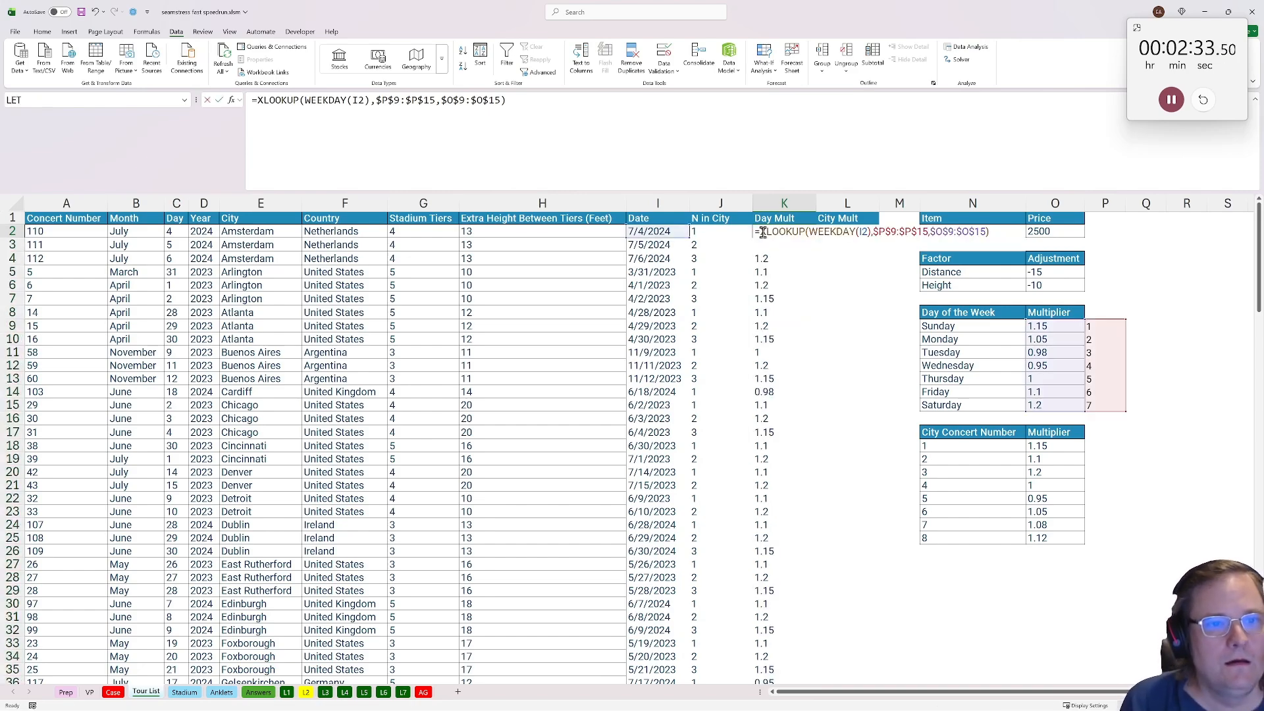
key(Escape)
Start an XLOOKUP formula in L2 with J2 as the lookup value and $N$18:$N$25 as the lookup array
click(834, 224)
click(832, 234)
text(=xlookup()
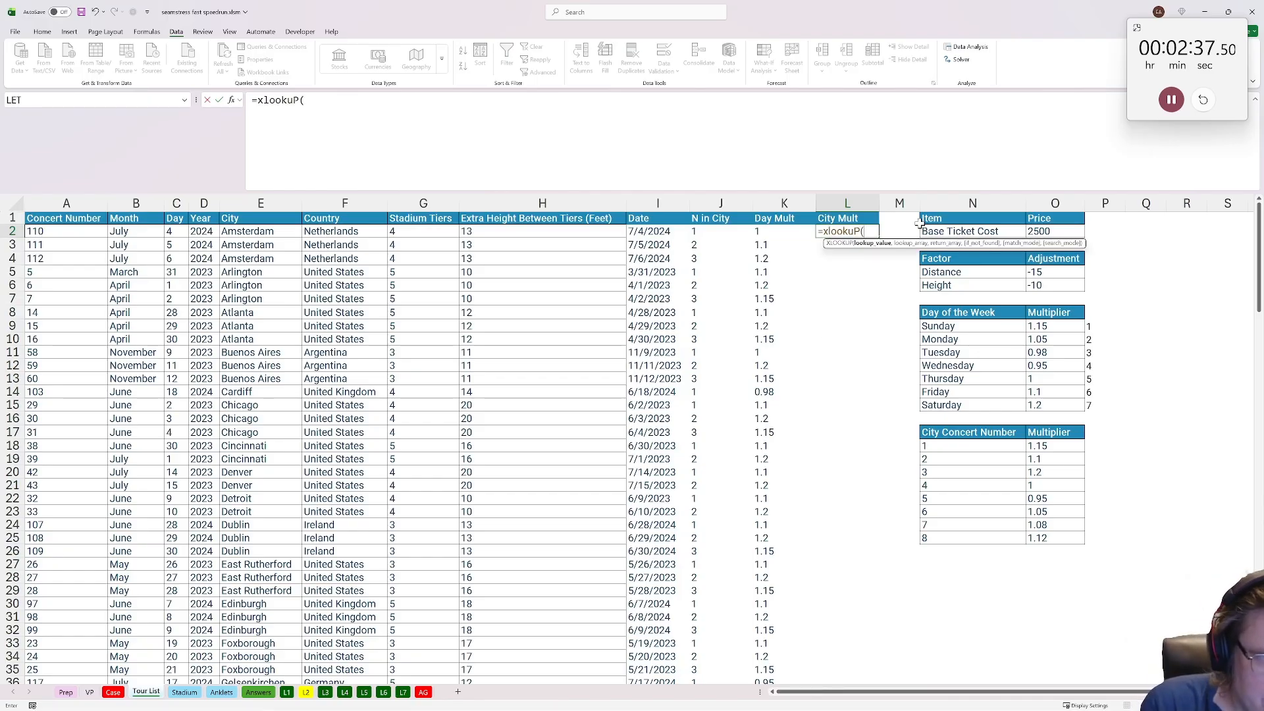
click(698, 231)
text(,)
click(945, 452)
drag(945, 452, 956, 534)
key(F4)
Complete the L2 formula with $O$18:$O$25 as the return array and fill it down the City Mult column
text(,)
drag(1038, 447, 1051, 538)
key(F4)
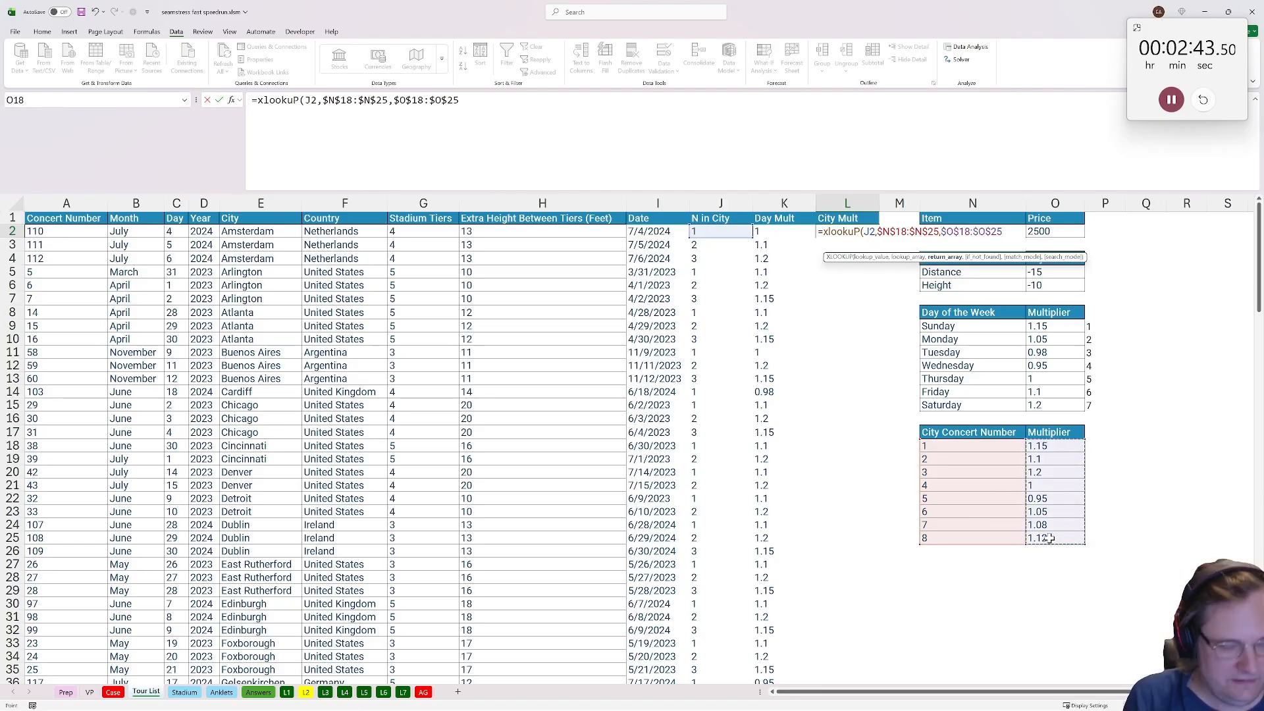
key(ctrl+Return)
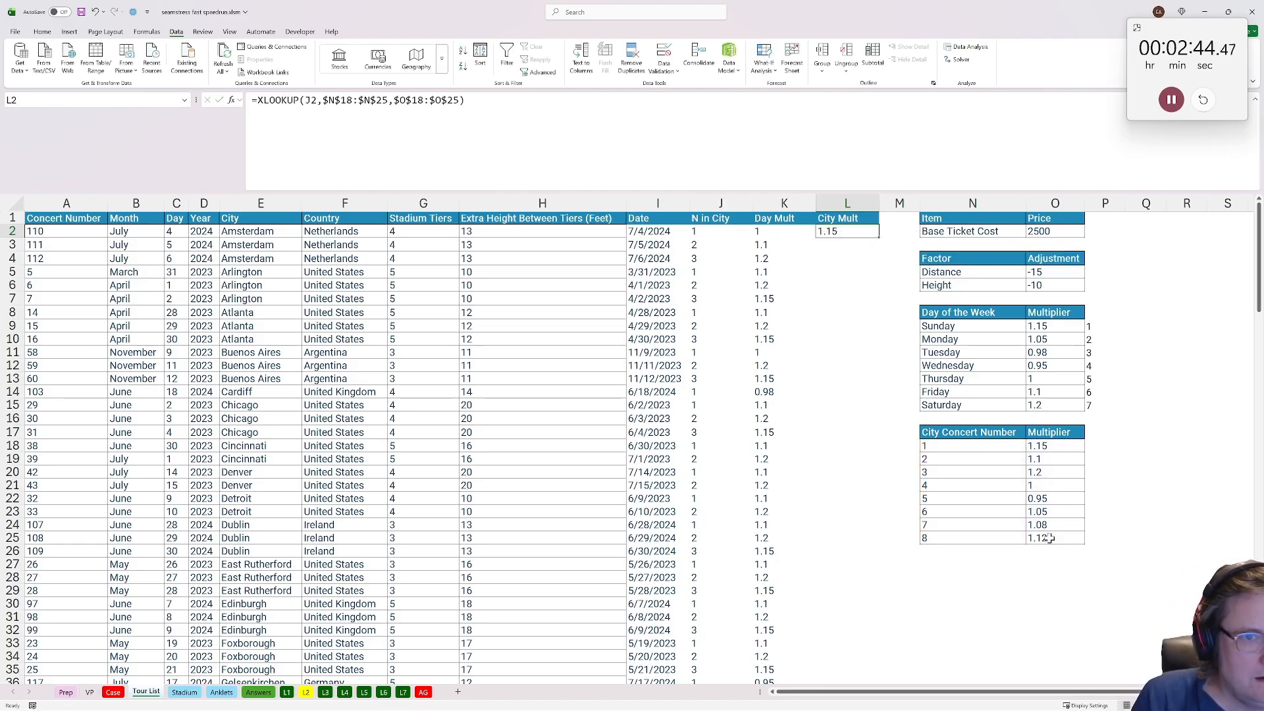
double_click(881, 235)
Copy the Day Mult and City Mult headers from K1:L1 to I25:J25 on the Level 2 sheet
key(ctrl+Up)
key(shift+Left)
key(ctrl+c)
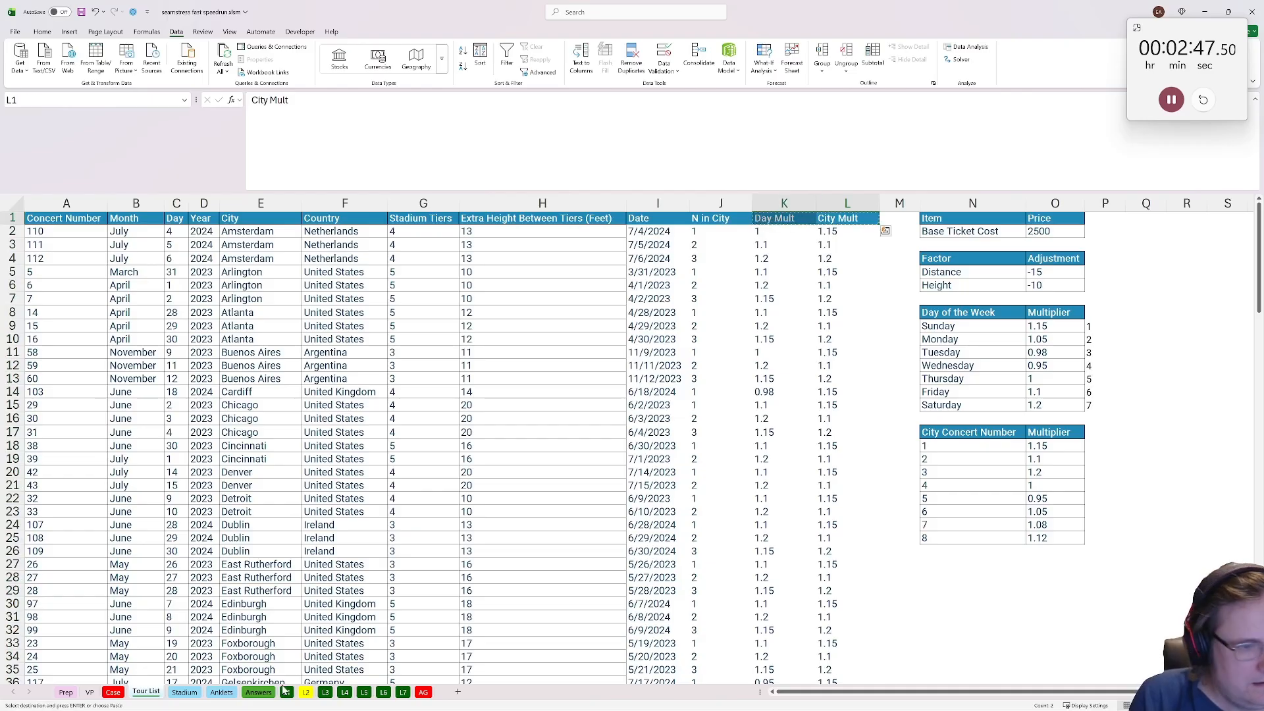
click(306, 692)
key(ctrl+v)
Start an XLOOKUP in I26 that finds G26 in 'Tour List'!A:A and returns 'Tour List'!K:L
click(374, 531)
text(=xlookuP()
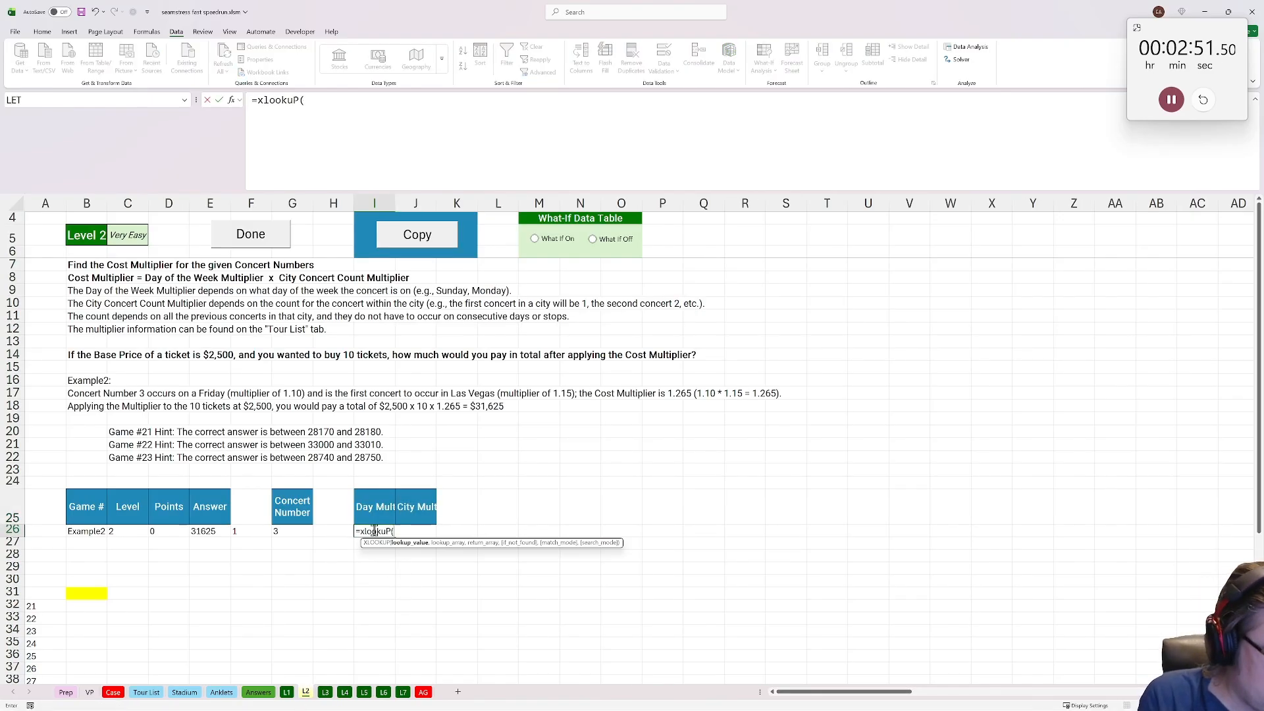
click(275, 533)
text(,)
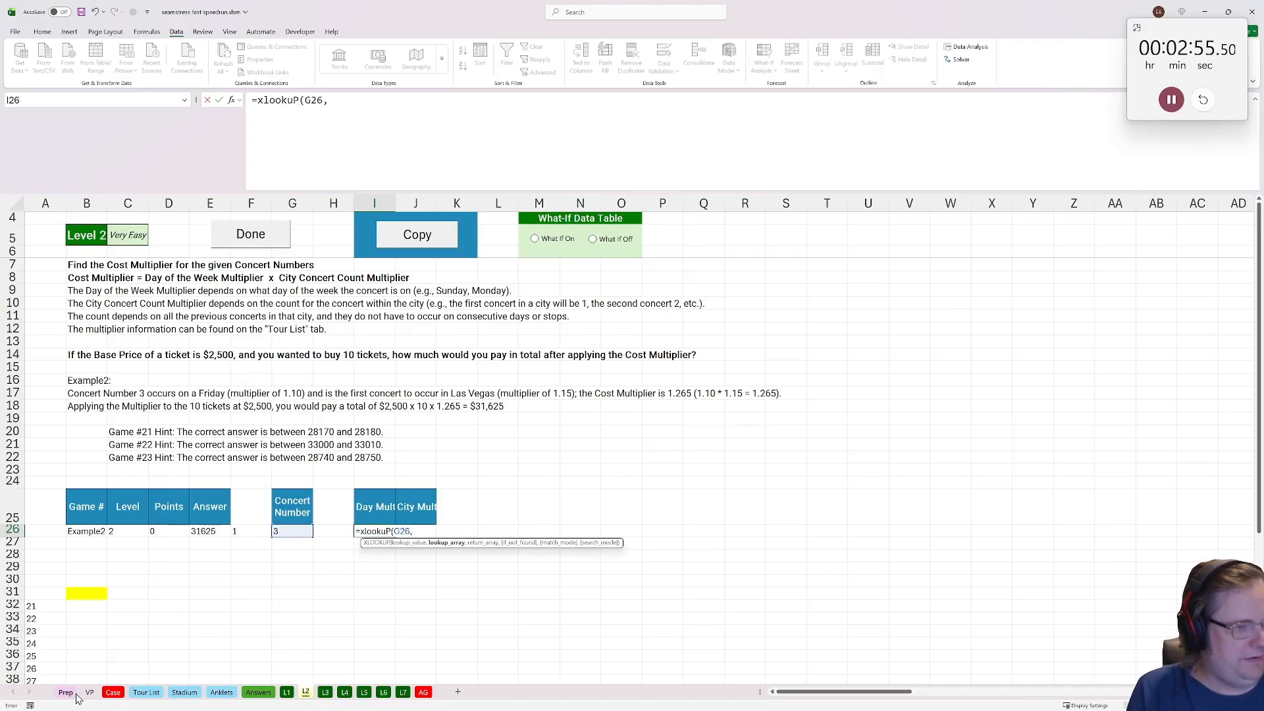
click(148, 693)
click(61, 199)
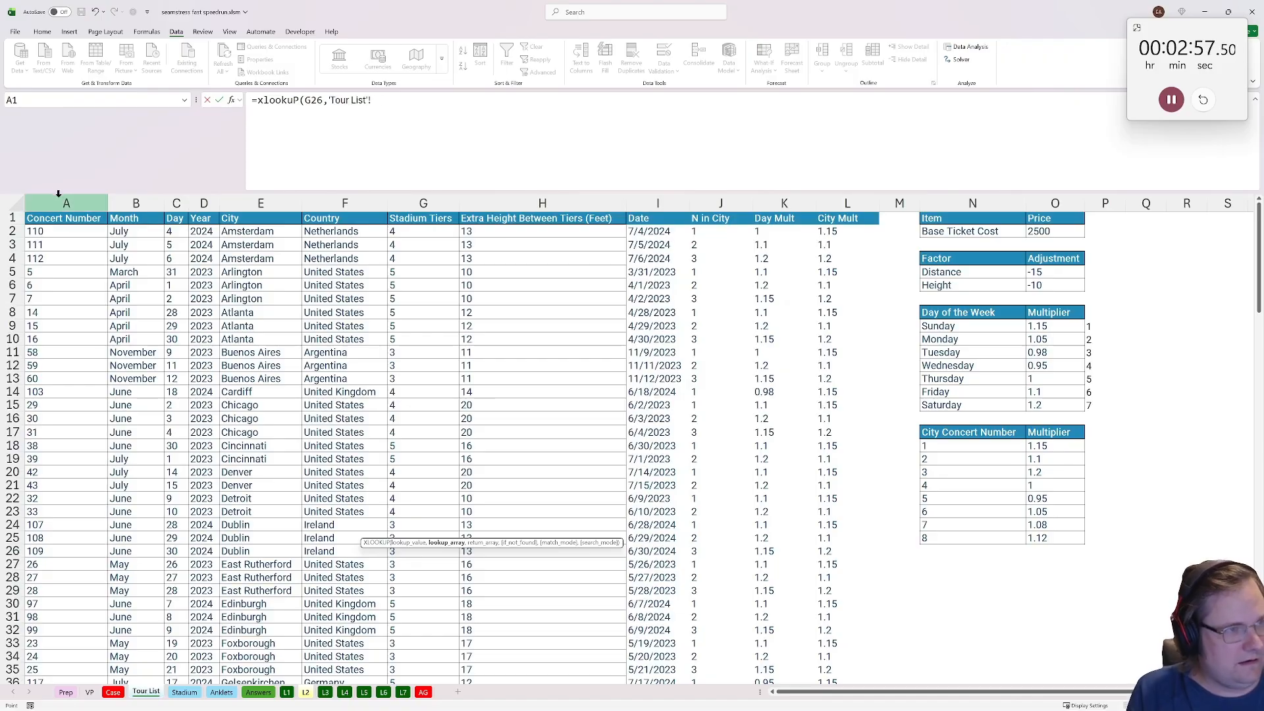
text(,)
drag(784, 204, 843, 203)
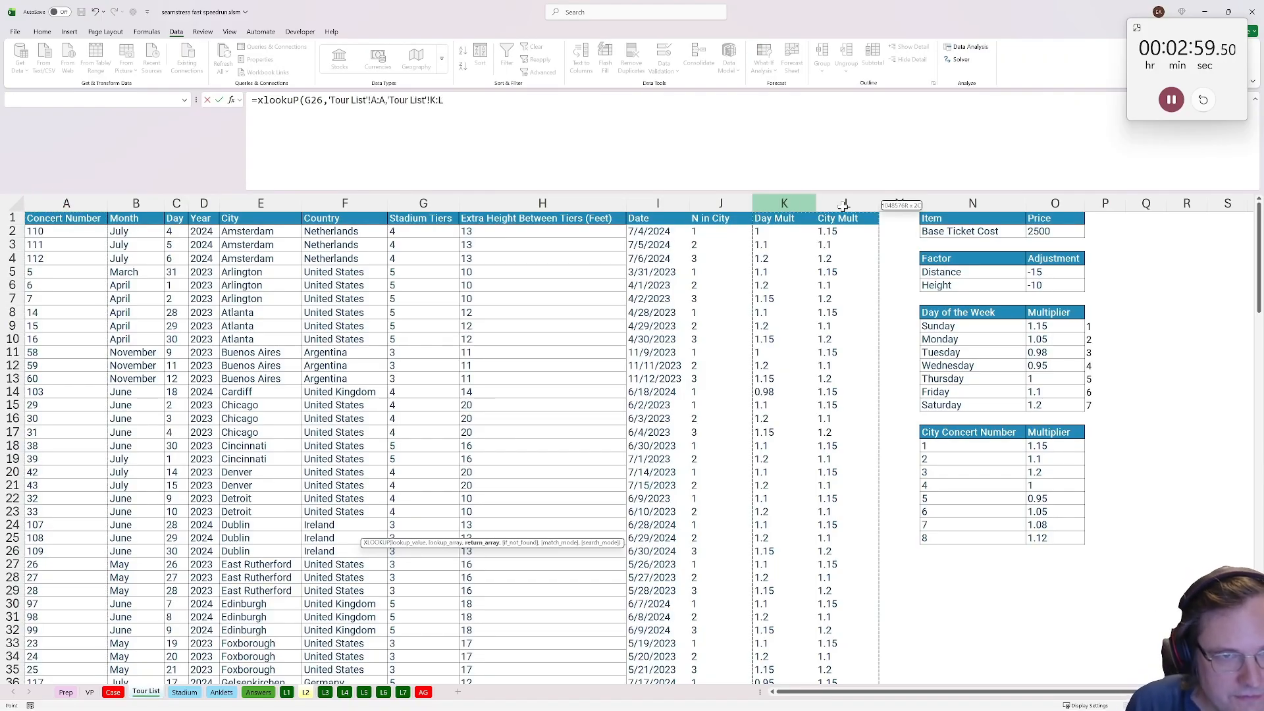
Make both Tour List references absolute as $K:$L and $A:$A, and enter the I26 formula
key(F4)
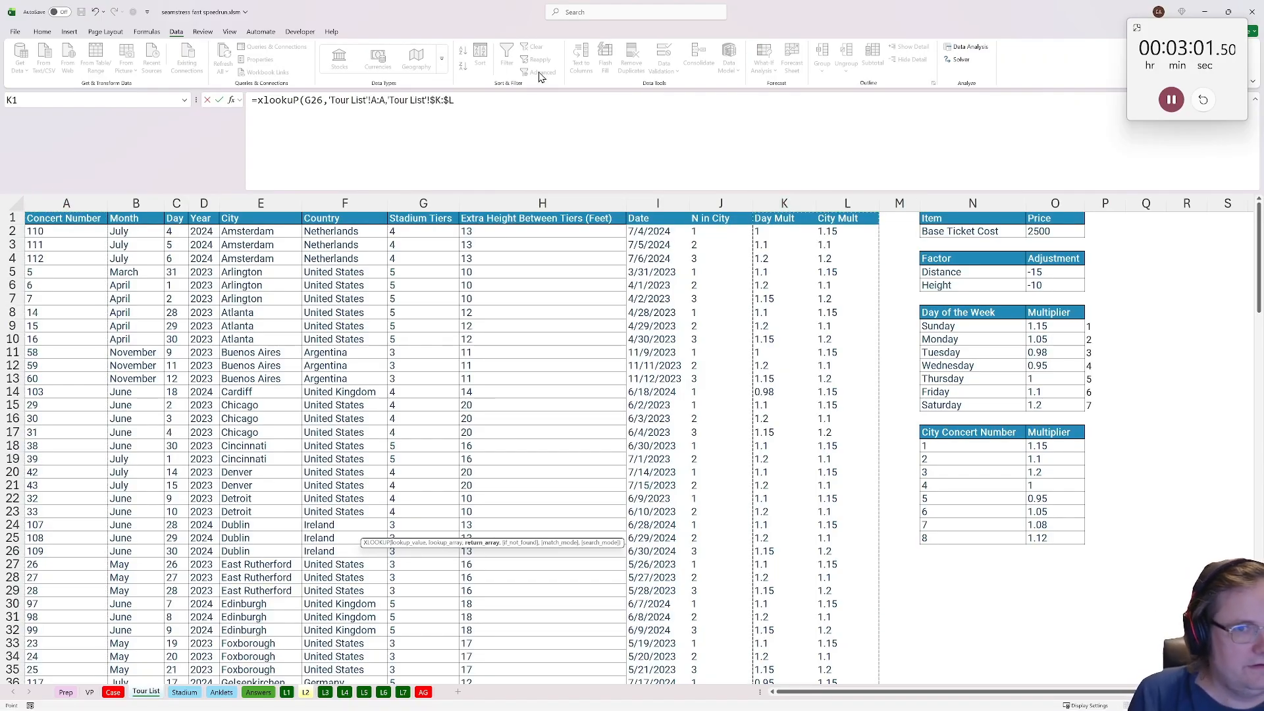
drag(386, 99, 328, 100)
key(F4)
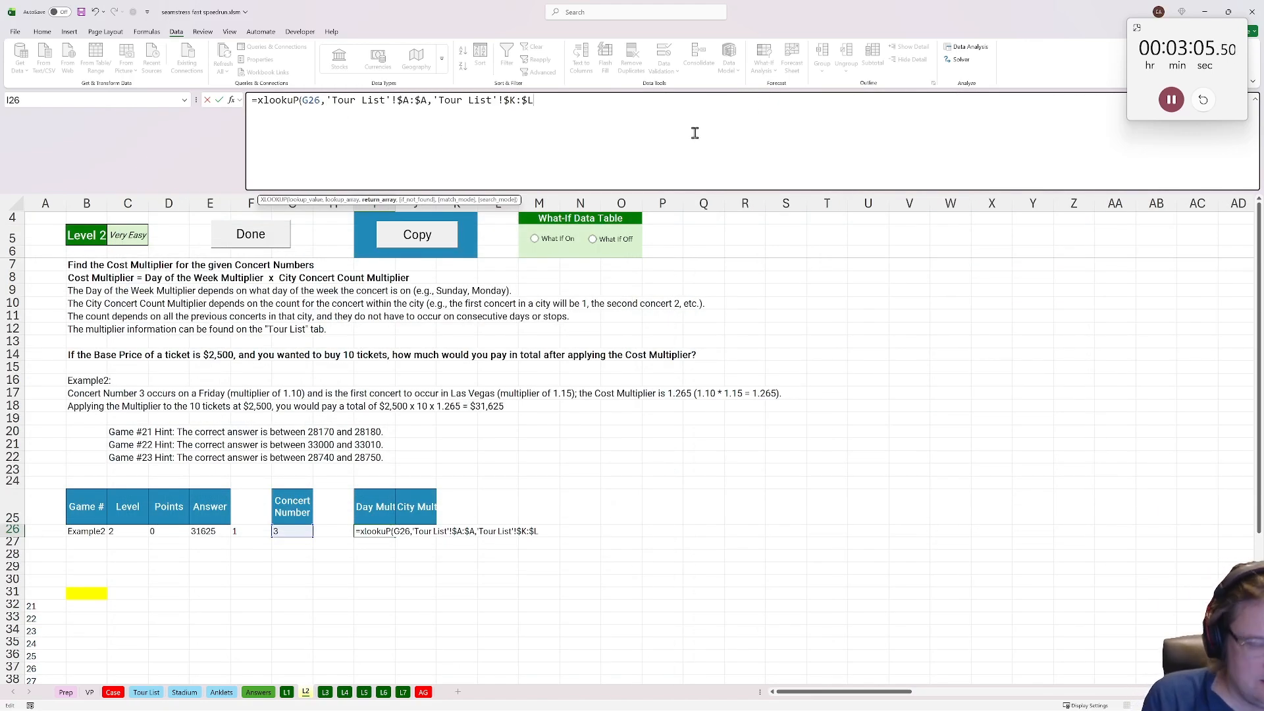
key(ctrl+Return)
Enter =25000*I26*J26 in the yellow answer cell B31, accepting the suggested formula correction
click(79, 596)
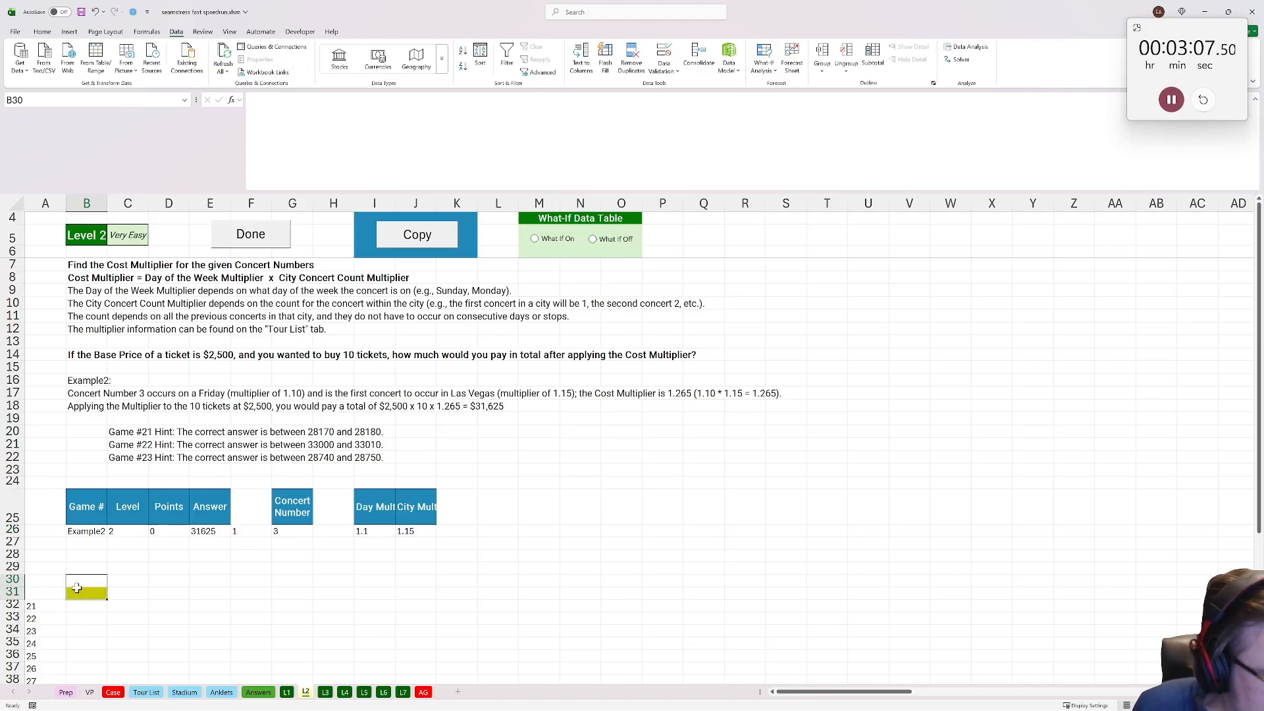
text(=25000)
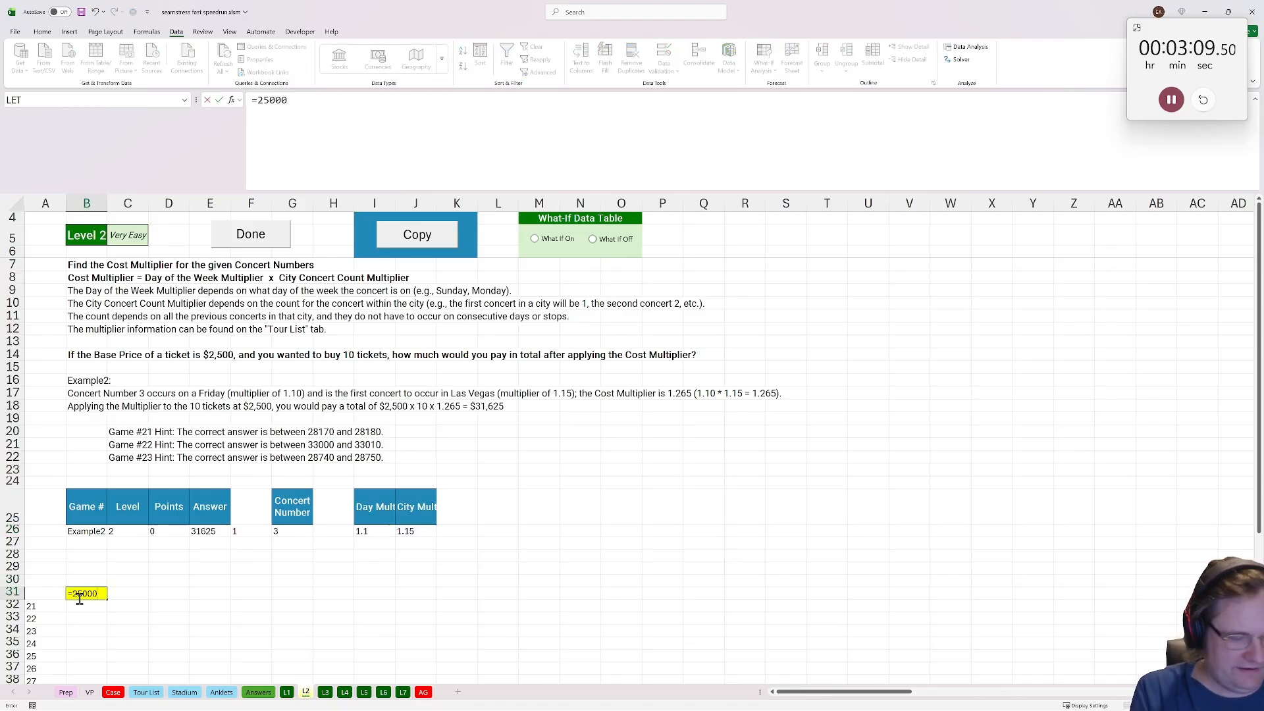
text(*)
click(365, 531)
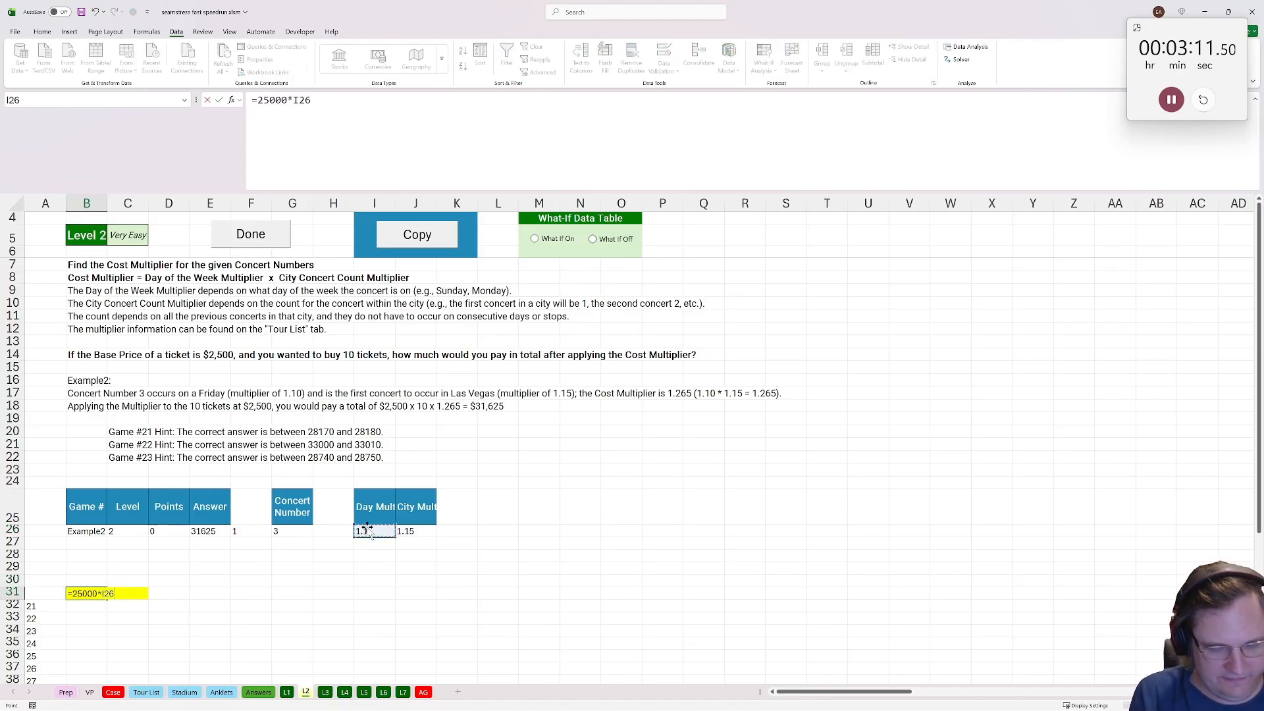
click(420, 531)
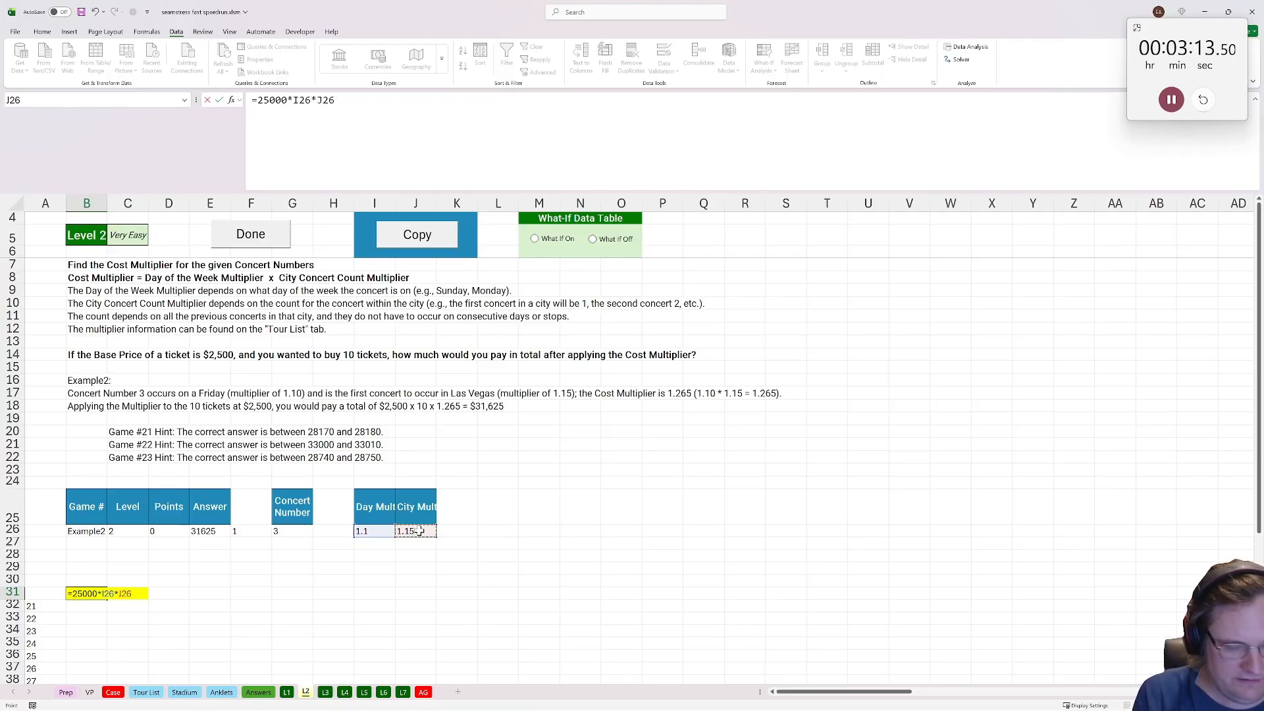
key(Return)
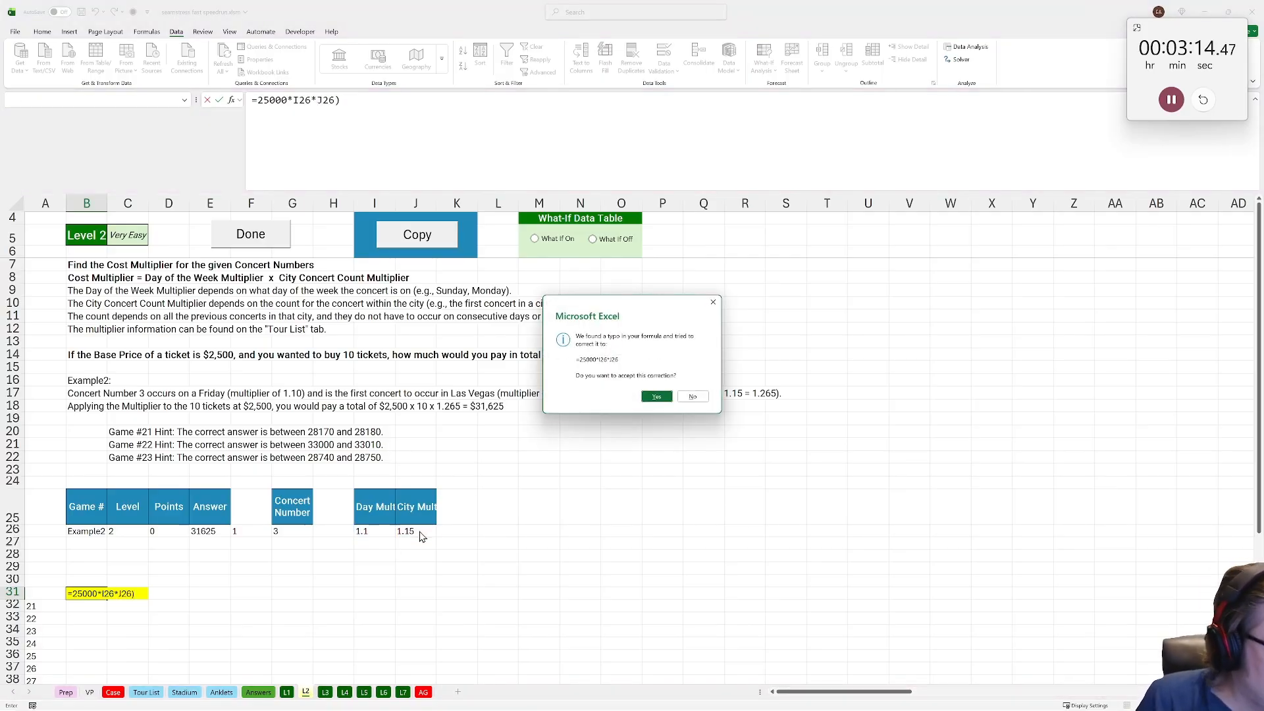
click(656, 397)
Mark Level 2 as done and select H25, beside the Seat header, on the Level 3 sheet
click(245, 237)
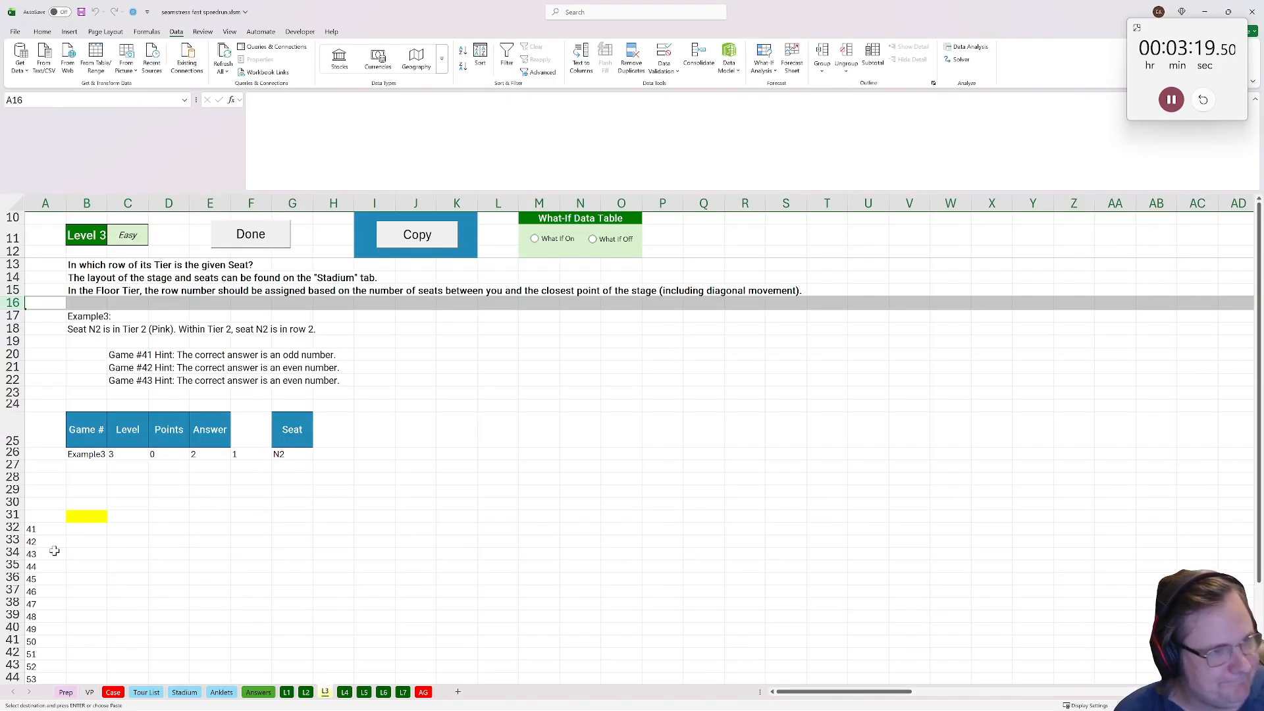
click(347, 440)
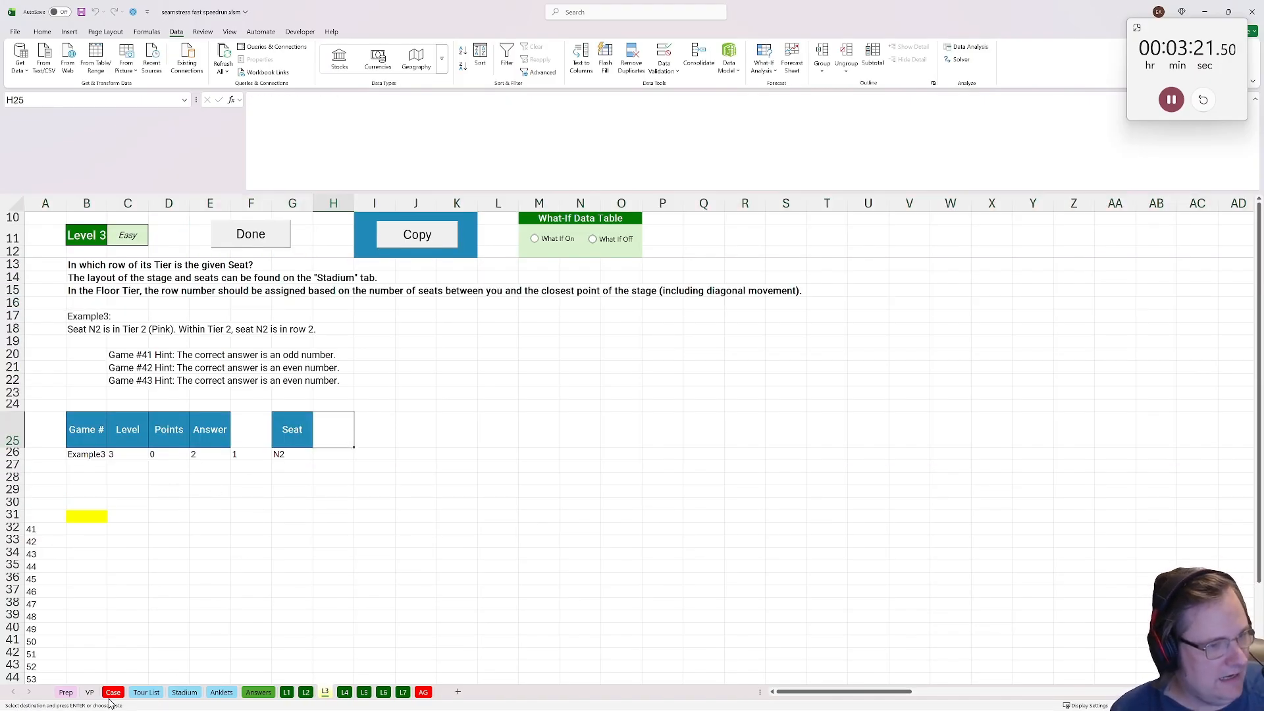
Create three copies of the Stadium sheet at the front of the workbook
click(184, 692)
right_click(194, 692)
click(240, 577)
click(169, 645)
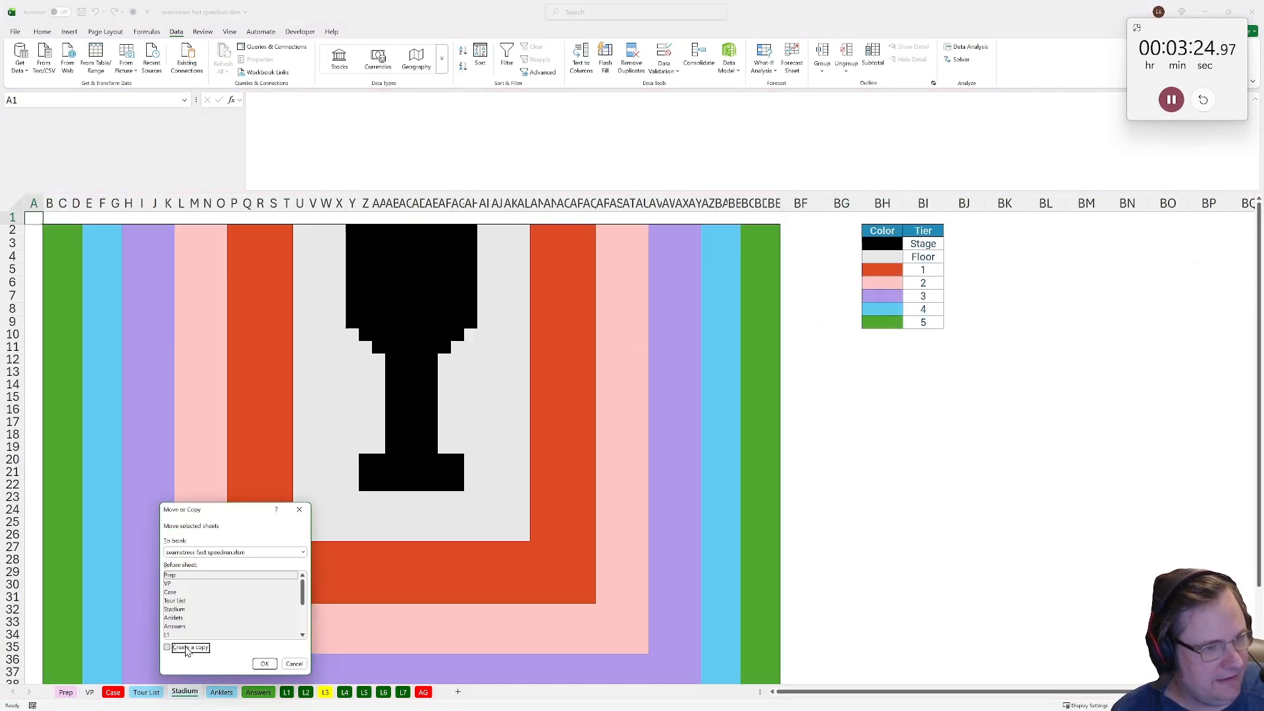
click(263, 661)
right_click(235, 692)
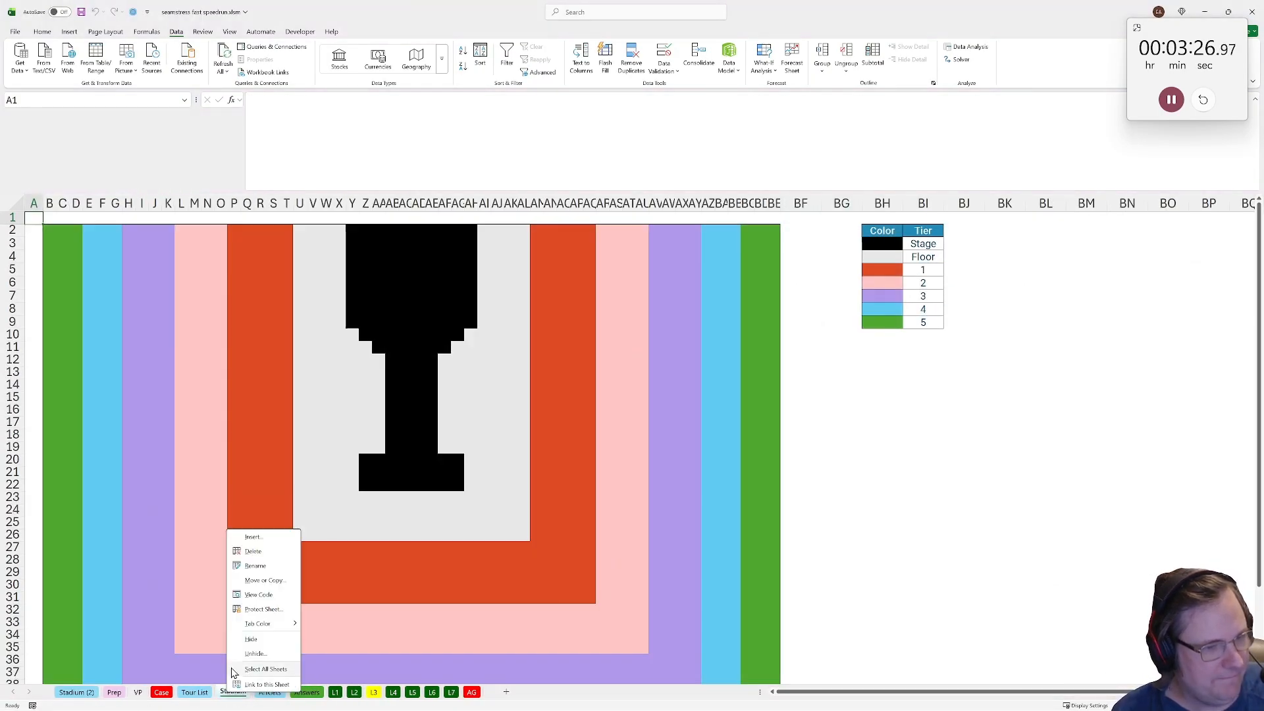
click(253, 577)
click(203, 648)
right_click(272, 694)
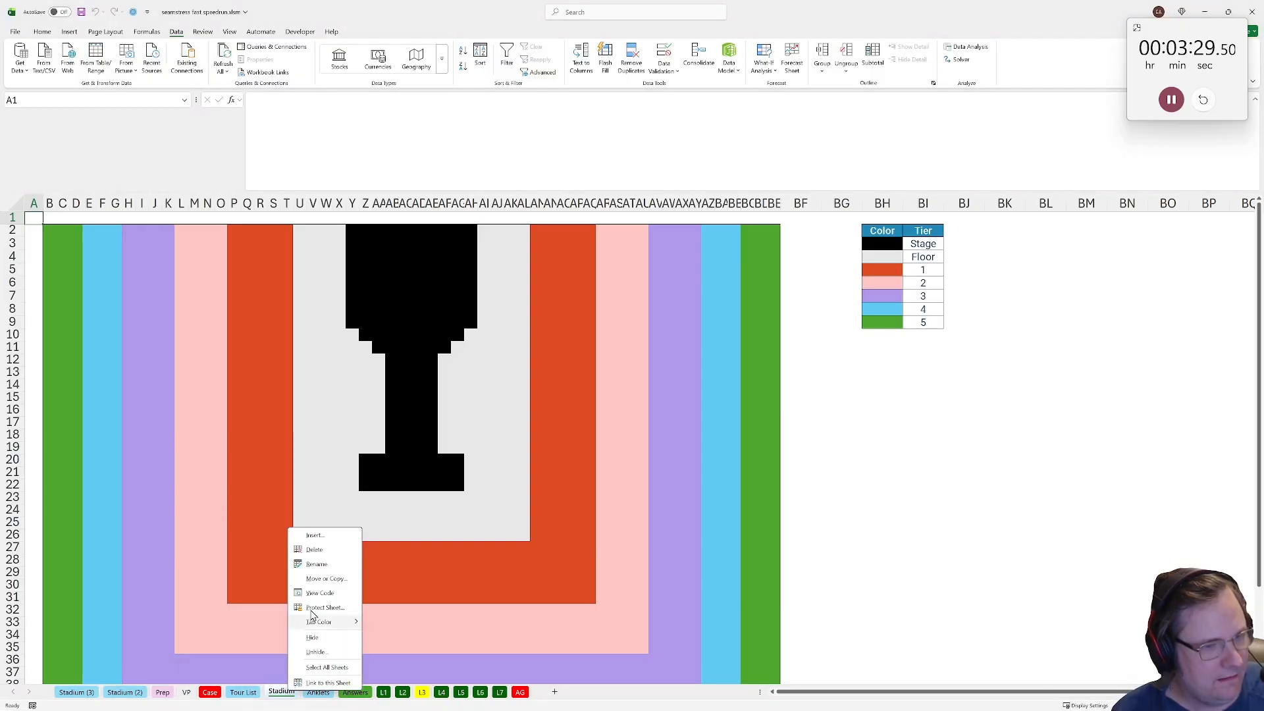
click(315, 595)
click(288, 651)
click(349, 667)
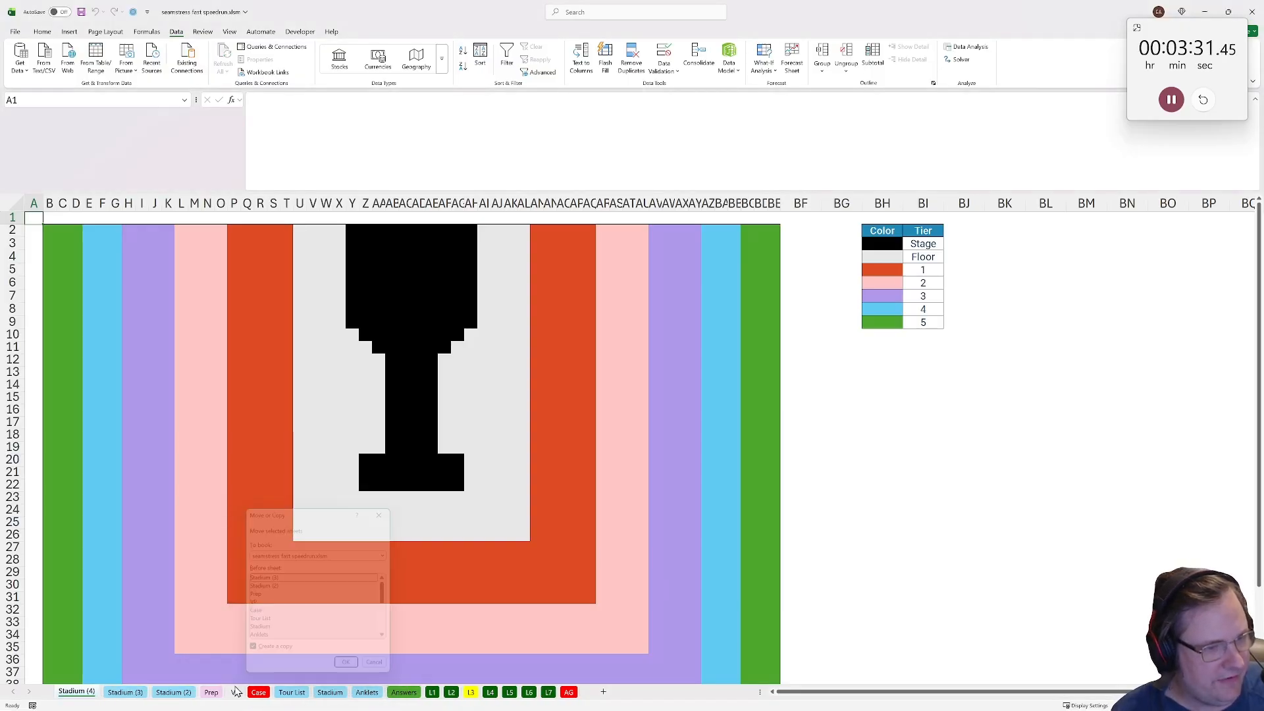
Rename the three Stadium copies, from the last to the first, as floor row, riser row and all row
double_click(170, 692)
text(floorshow)
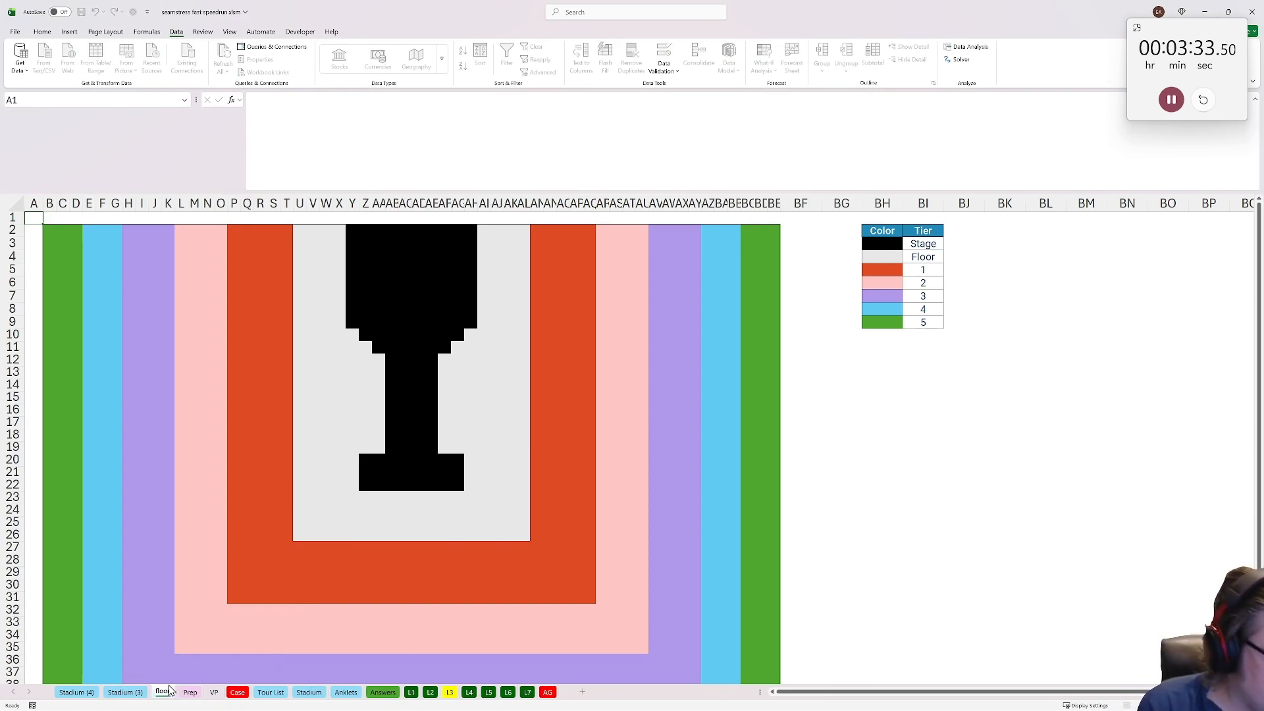
key(Return)
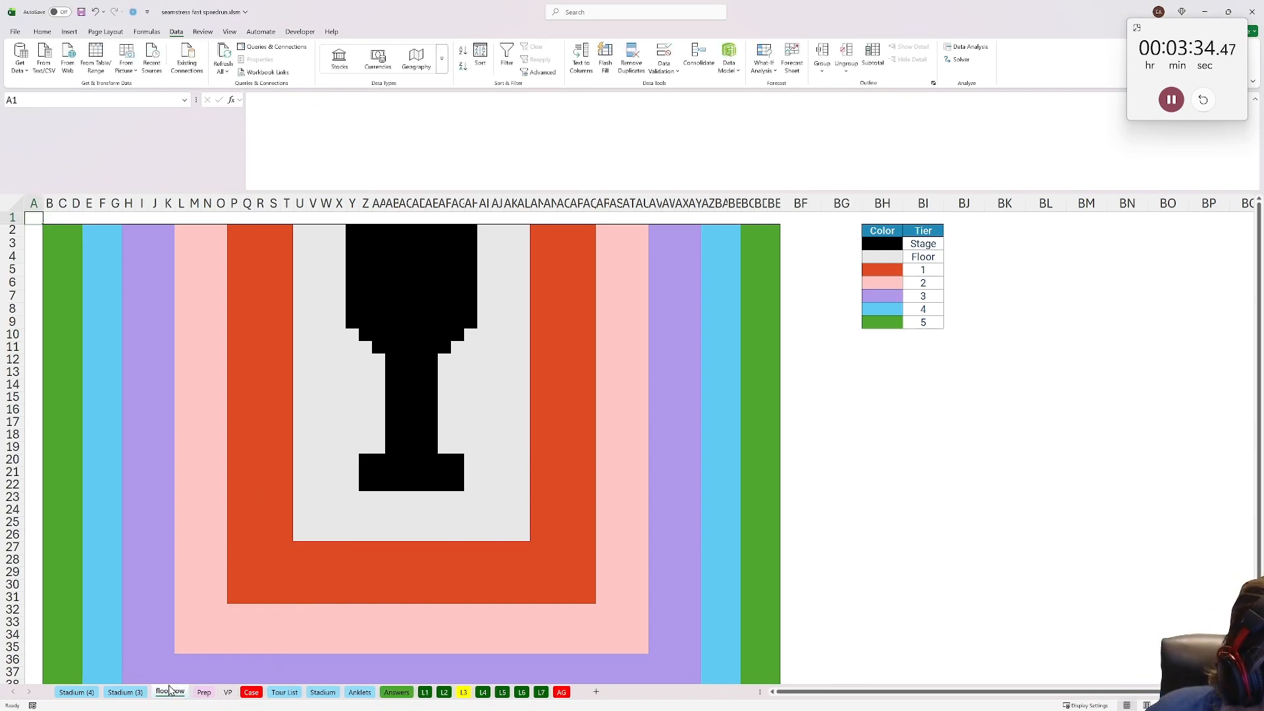
double_click(129, 697)
text(riser row)
key(Return)
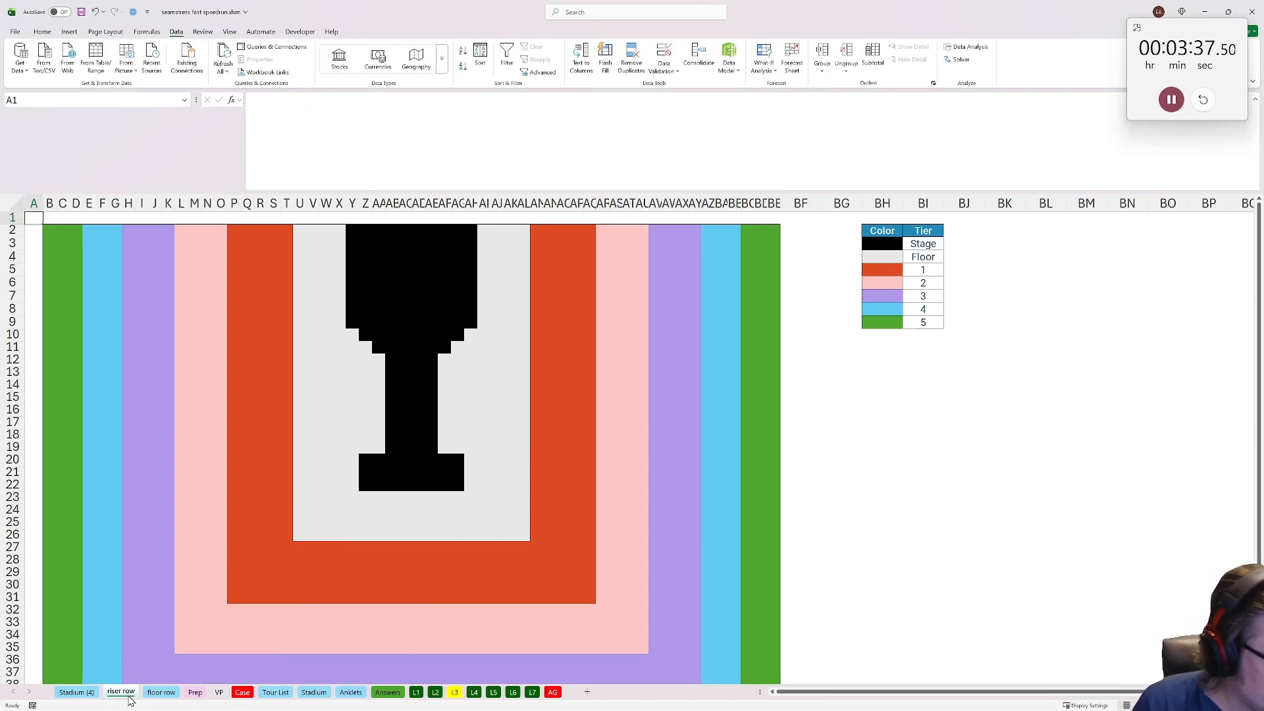
double_click(78, 695)
text(all row)
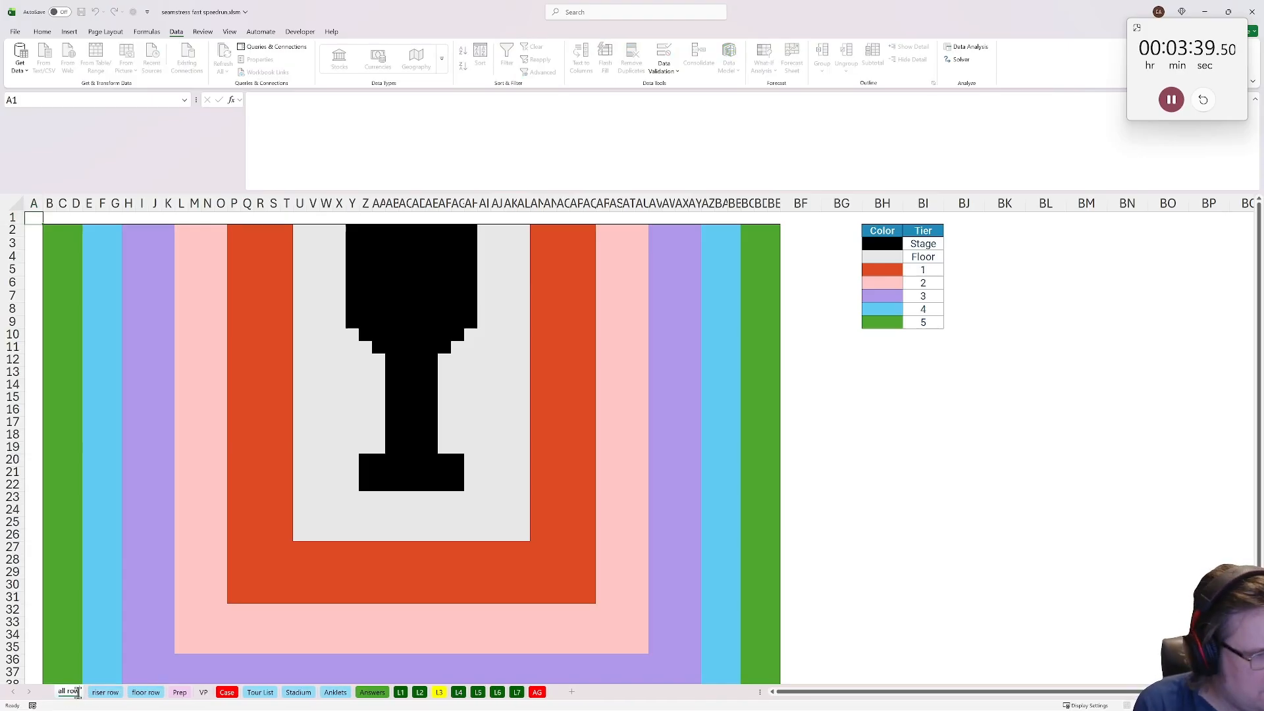
key(Return)
Enter 0 in stage cell Y2 on the floor row sheet and run the fill_color macro from it
click(145, 695)
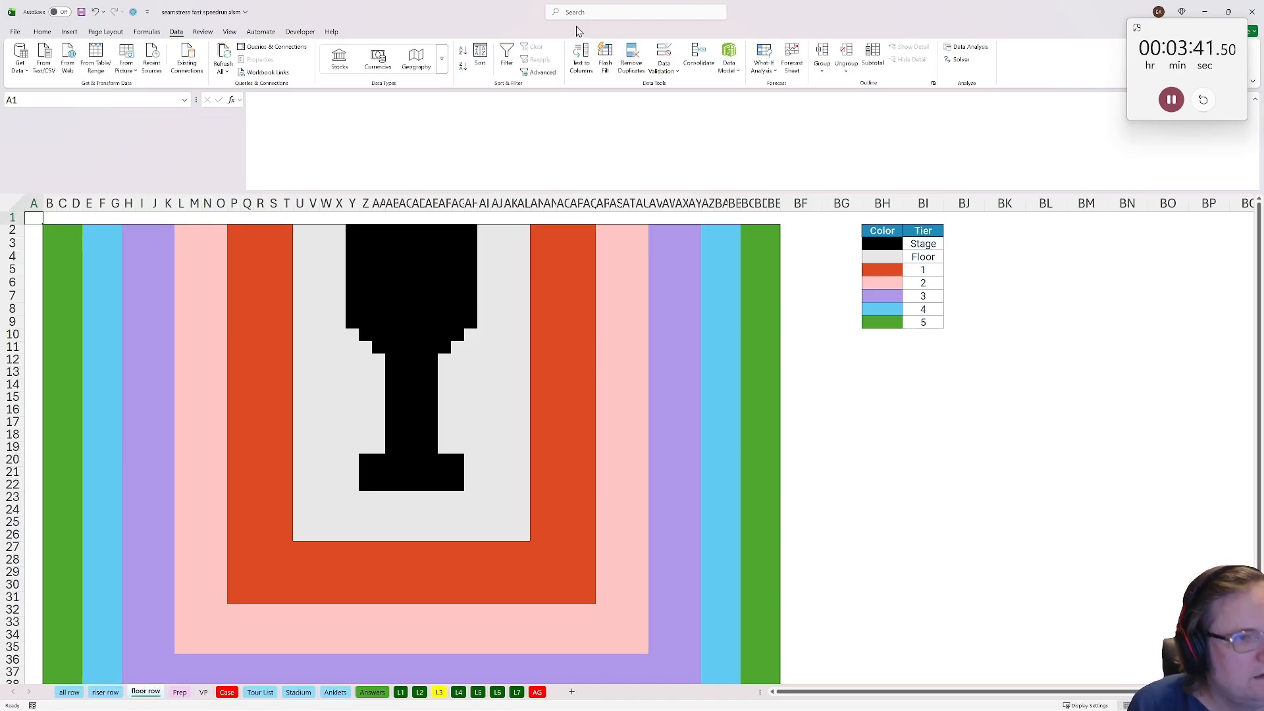
click(354, 232)
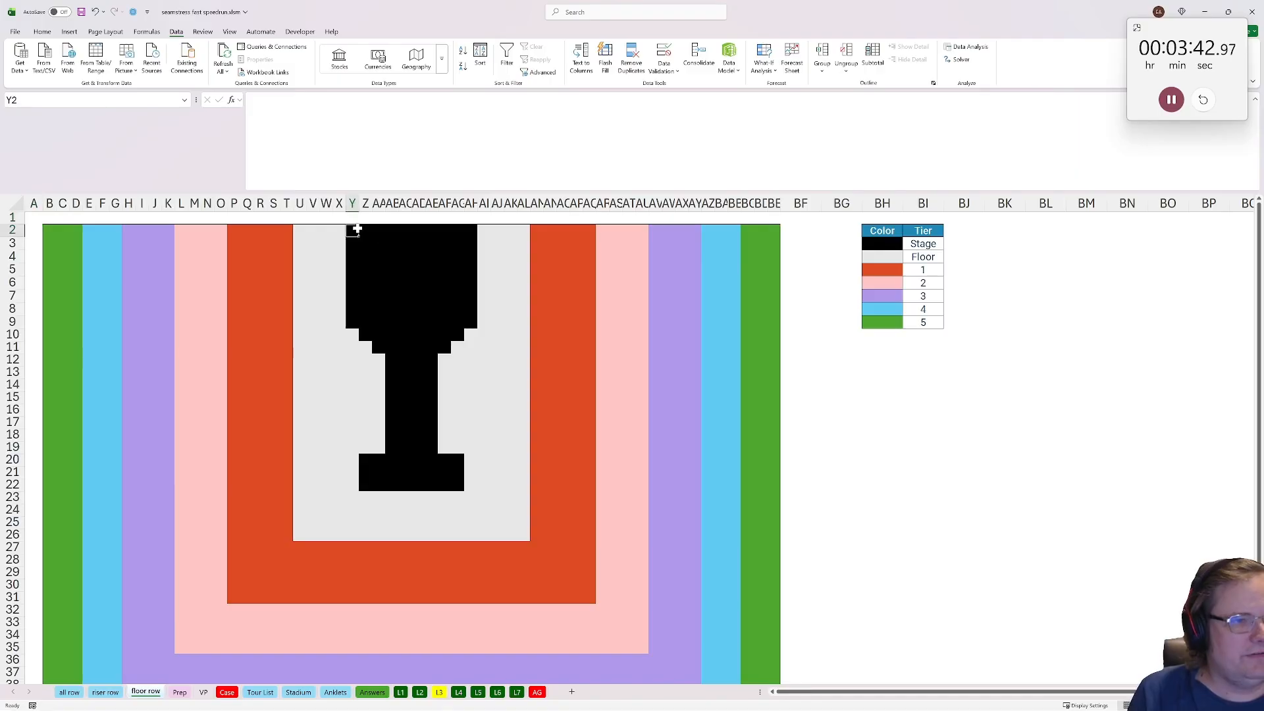
click(382, 272)
click(353, 235)
click(299, 32)
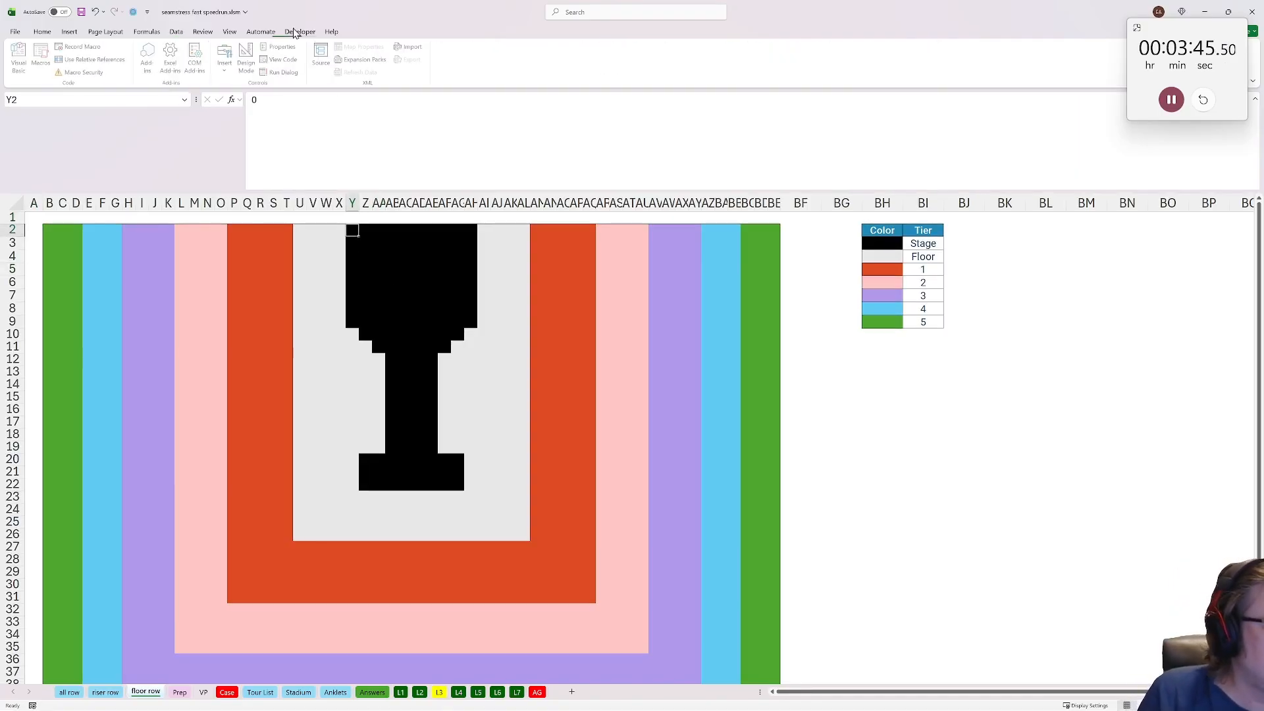
click(41, 59)
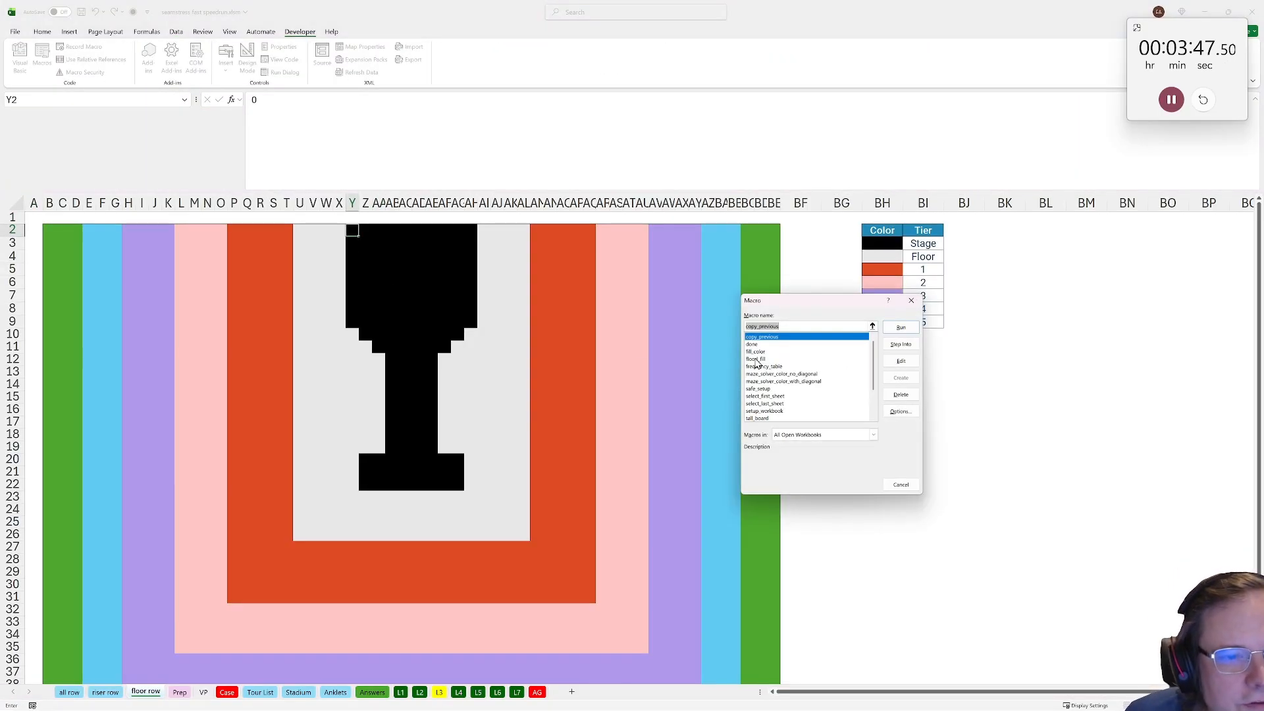
click(759, 360)
click(866, 351)
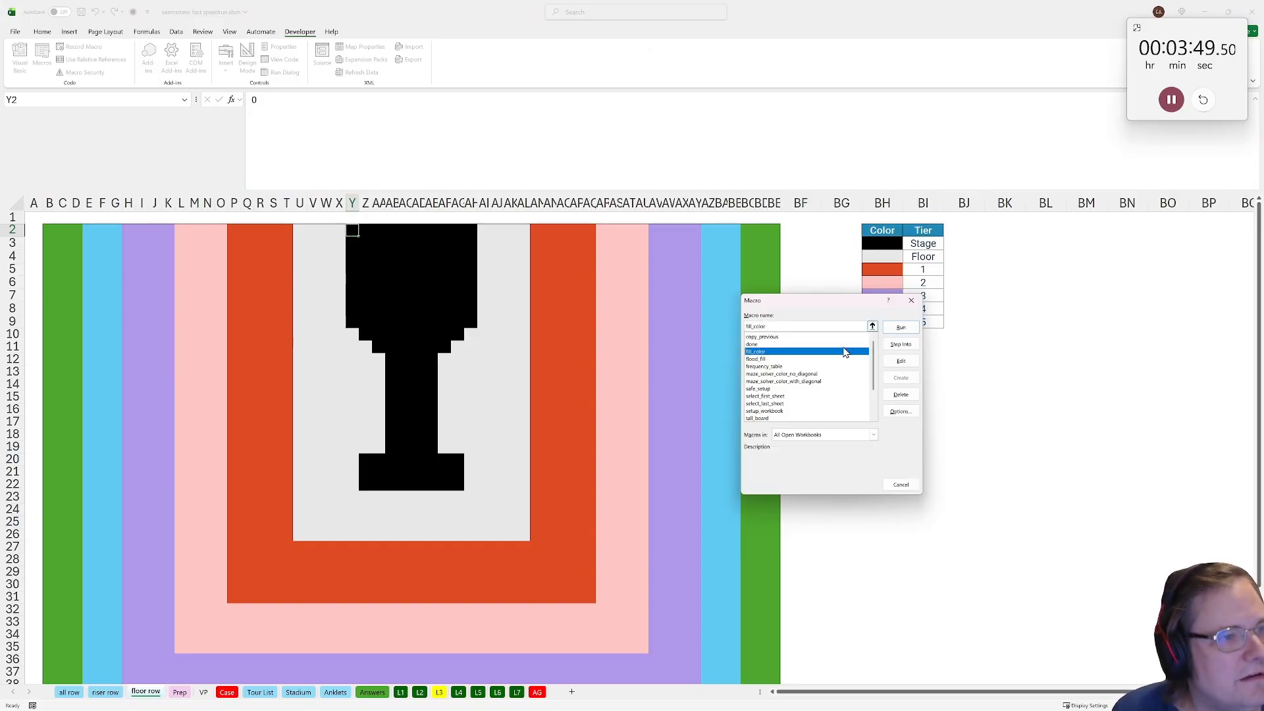
click(900, 329)
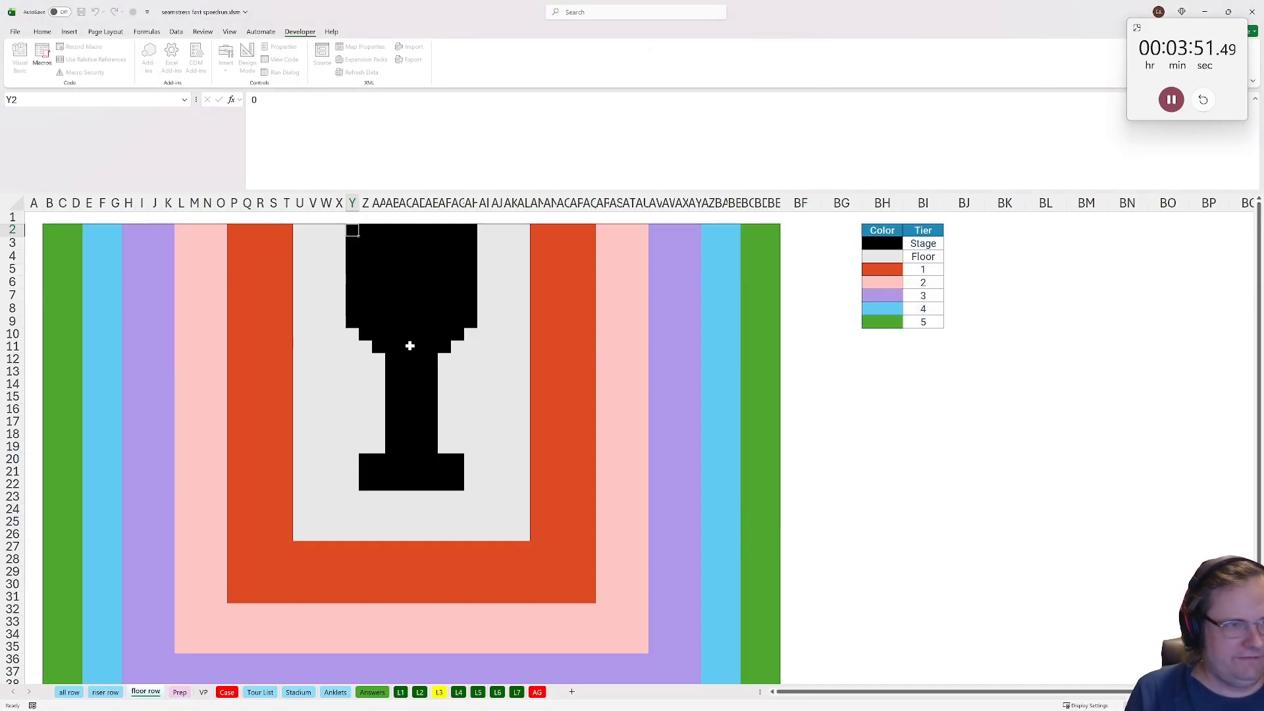
Remove the fill color from the stage and floor area U2:AL26 on the floor row sheet
drag(299, 231, 525, 537)
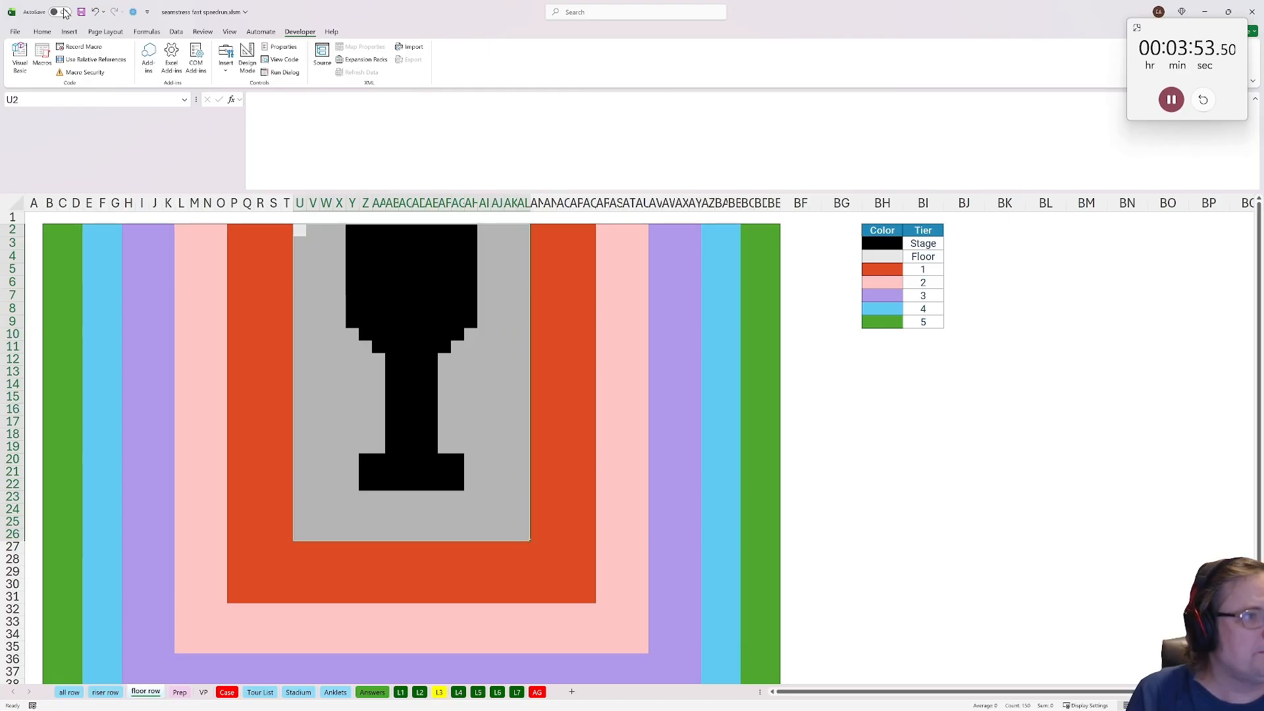
click(42, 31)
click(197, 66)
click(171, 102)
Run the maze_solver_color_with_diagonal macro on U2:AL26 to number the floor seats by distance from the stage
click(300, 32)
click(41, 63)
click(795, 376)
click(800, 386)
click(800, 381)
click(899, 327)
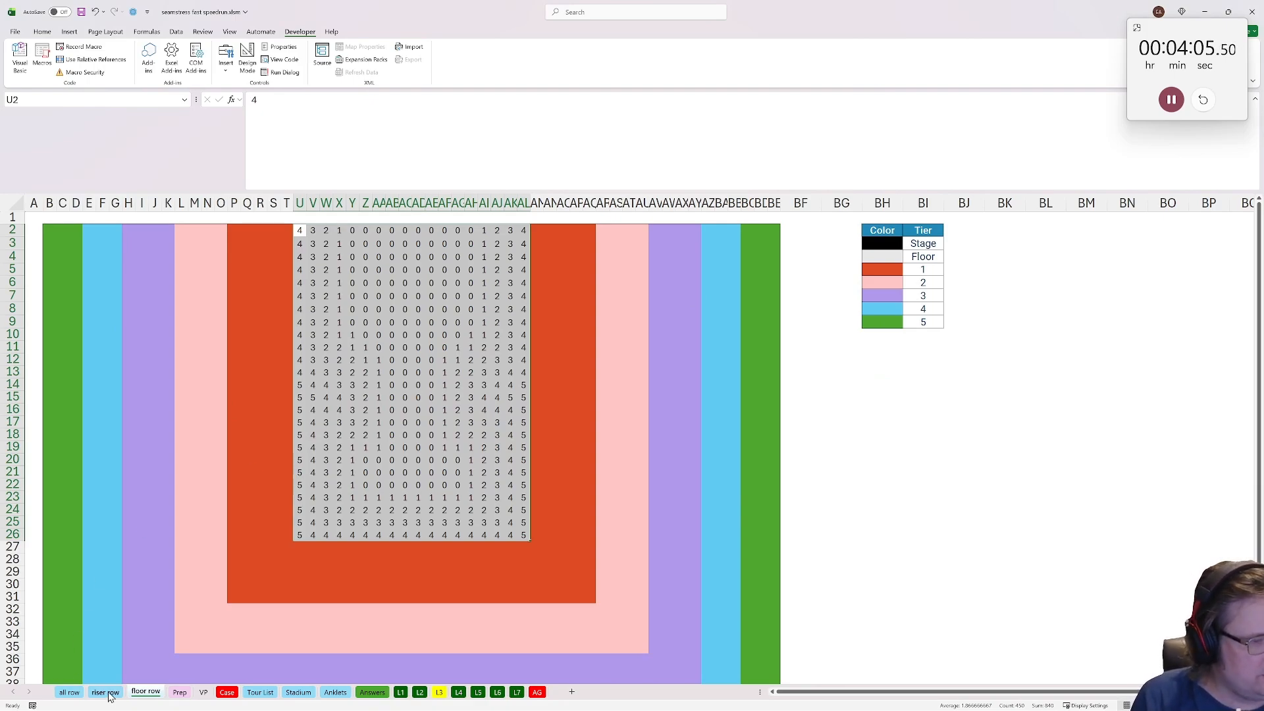
Enter 0 in U2 on the riser row sheet and copy it across the whole floor area U2:AL26
click(108, 694)
click(299, 228)
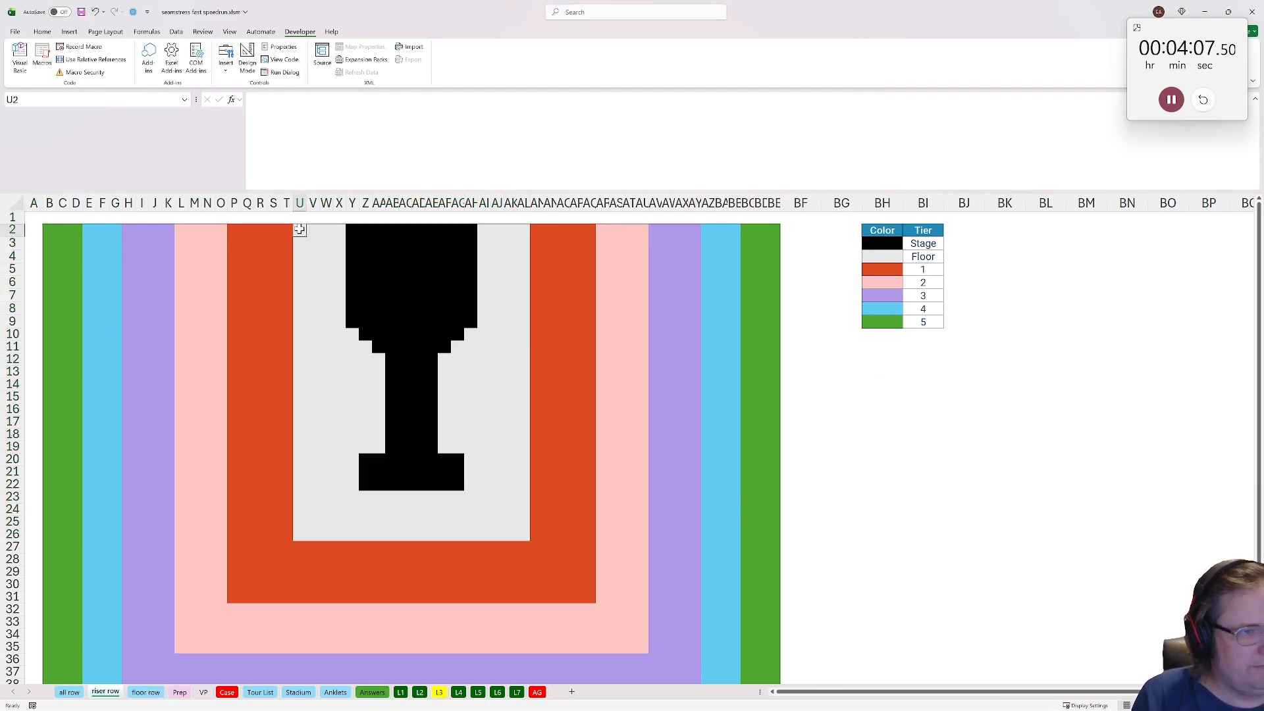
text(0)
key(Return)
click(299, 230)
key(ctrl+c)
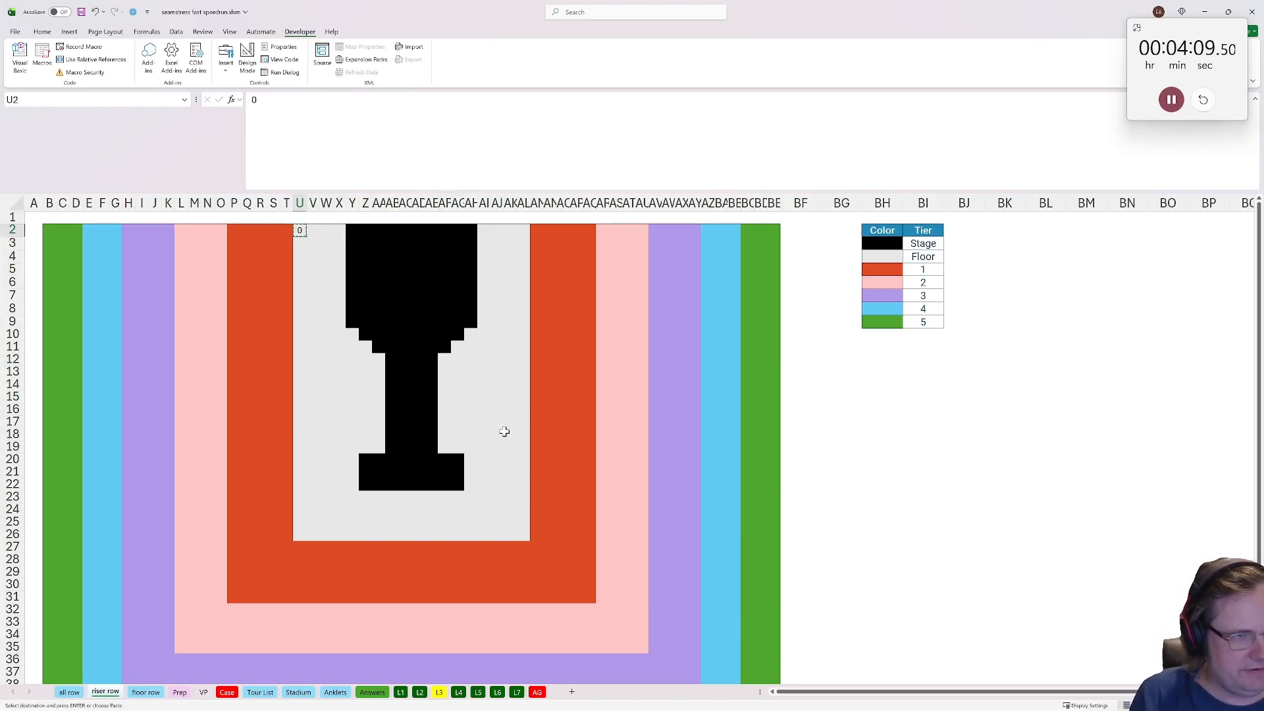
shift+click(525, 533)
key(ctrl+v)
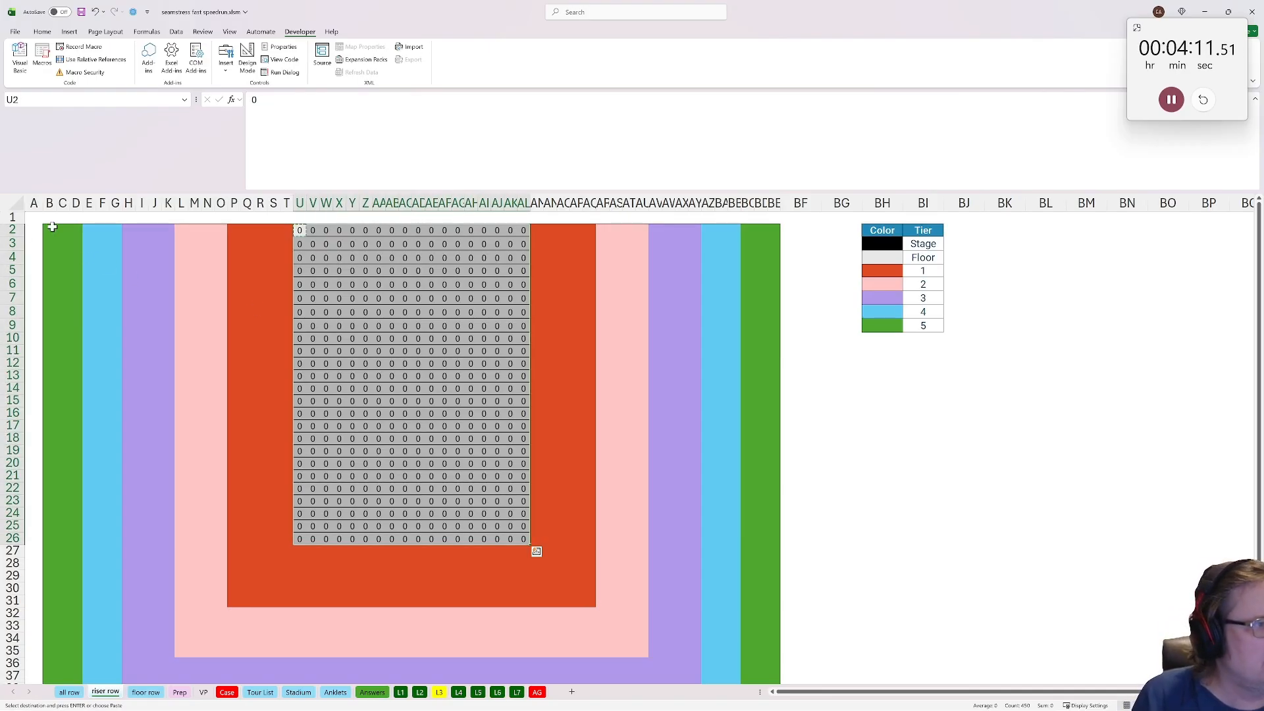
Remove the fill from B2:BE45 on the riser row sheet and run the maze_solver_color_with_diagonal macro on that range
drag(52, 227, 780, 670)
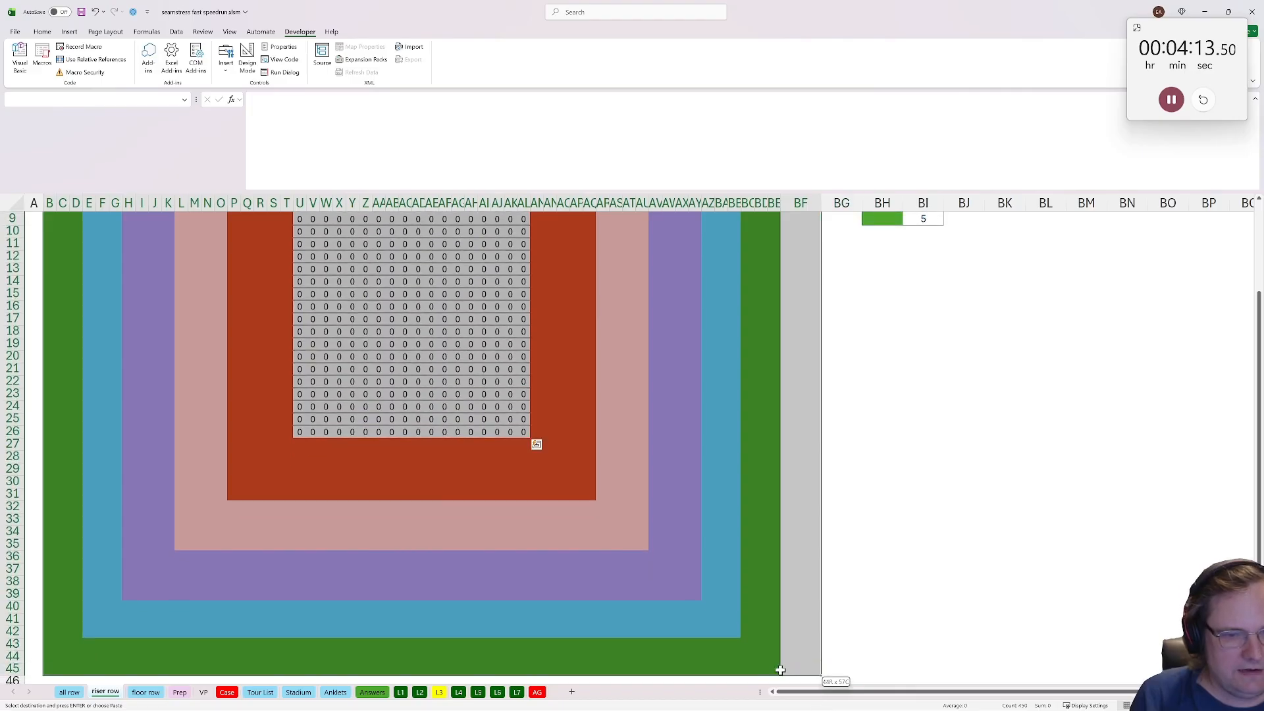
scroll(184, 369, up, 3)
click(43, 33)
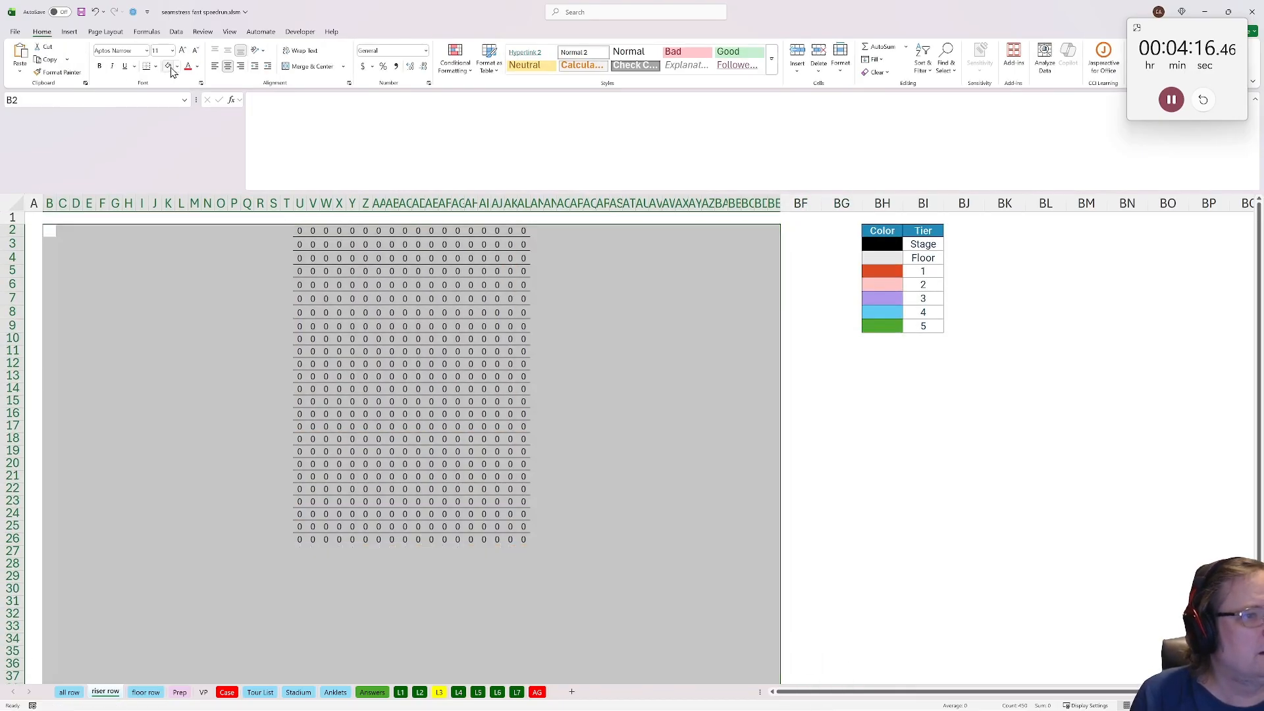
click(168, 66)
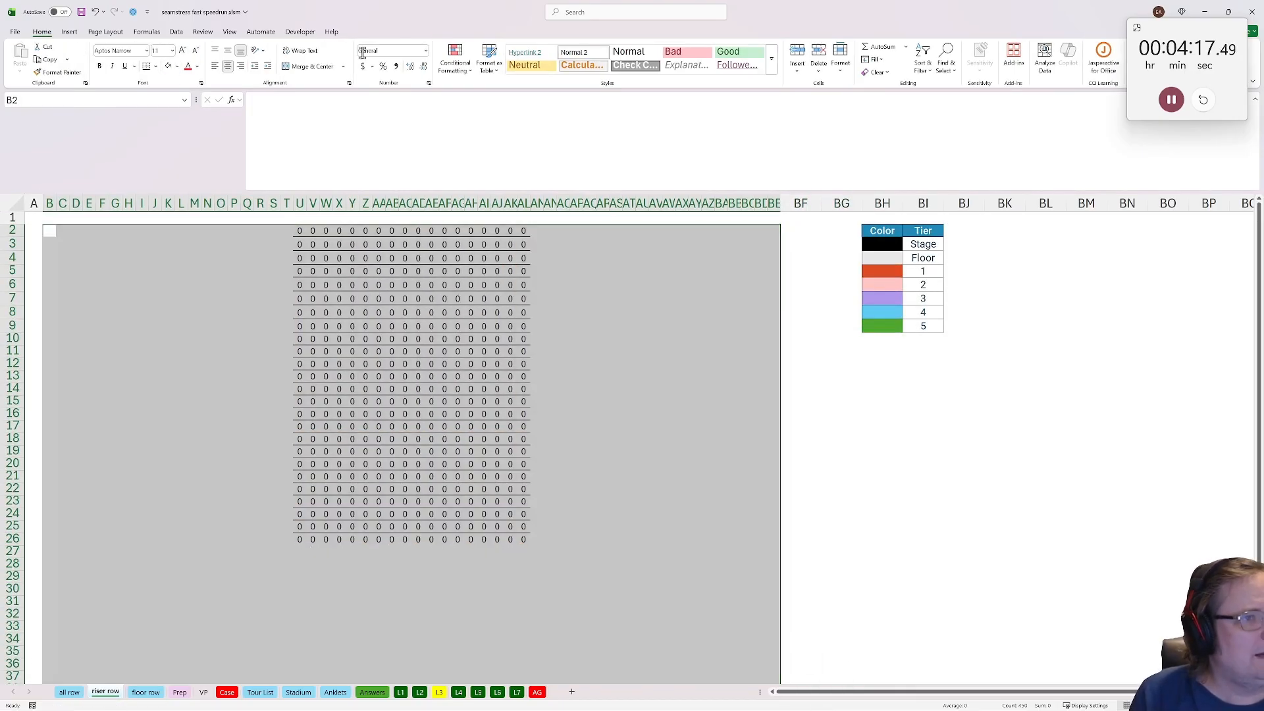
click(300, 31)
click(41, 59)
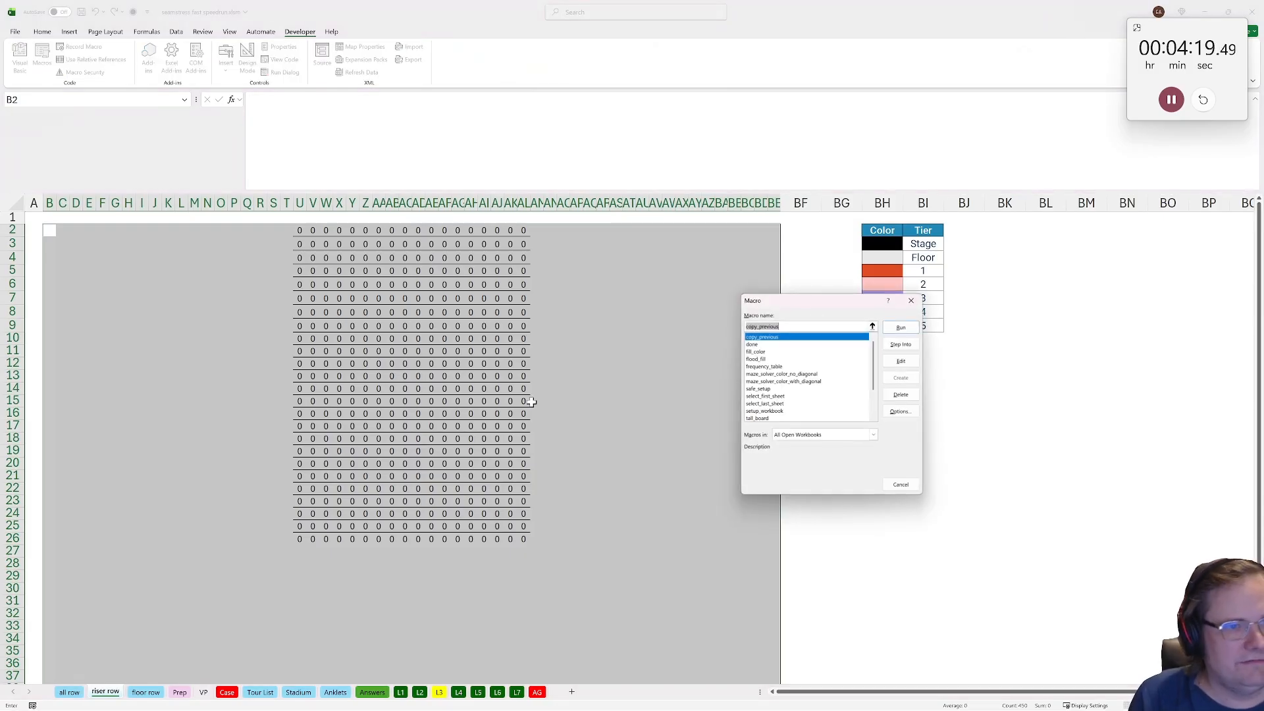
click(783, 381)
click(900, 328)
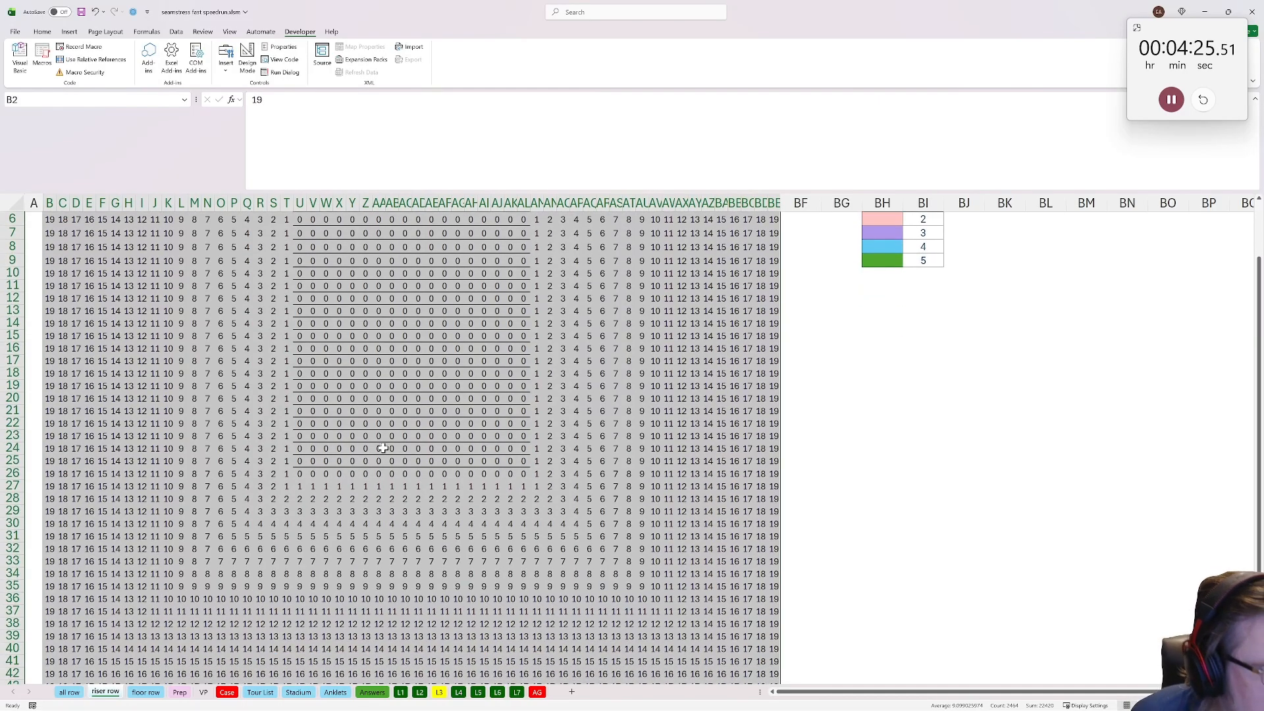
Enter =MAX('riser row'!B2,'floor row'!B2) in B2 of the all row sheet
click(68, 692)
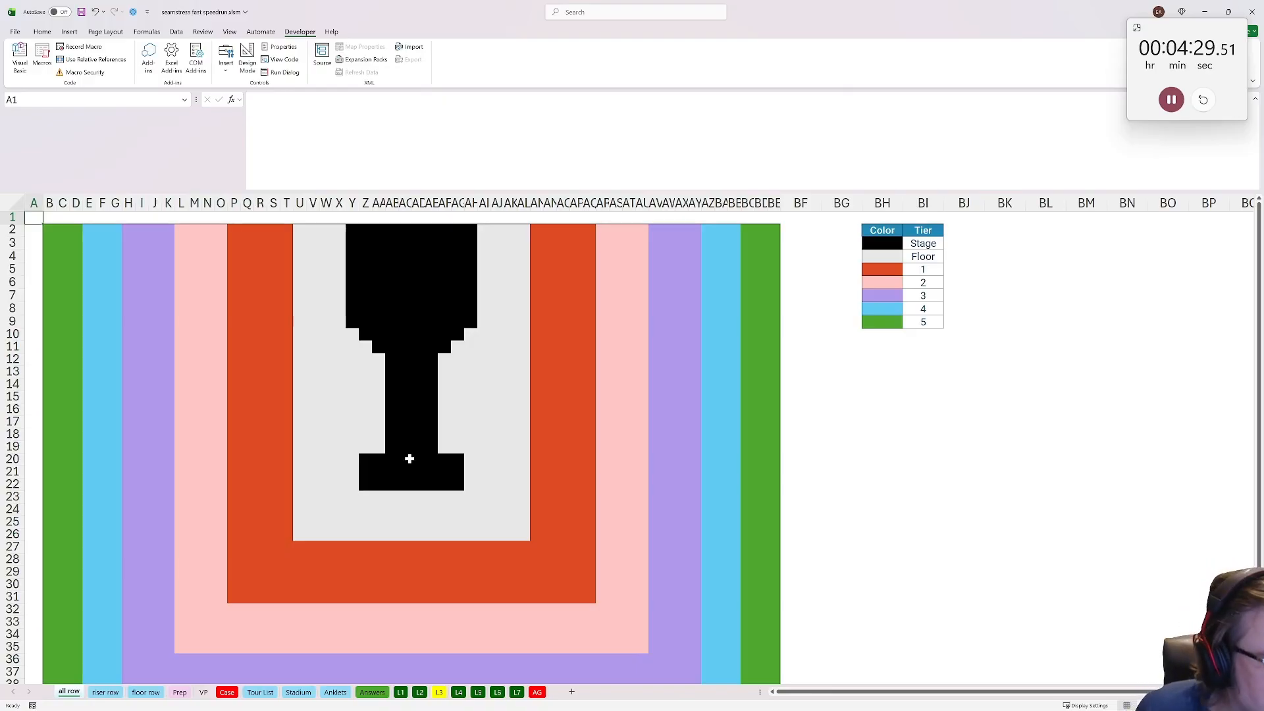
click(48, 228)
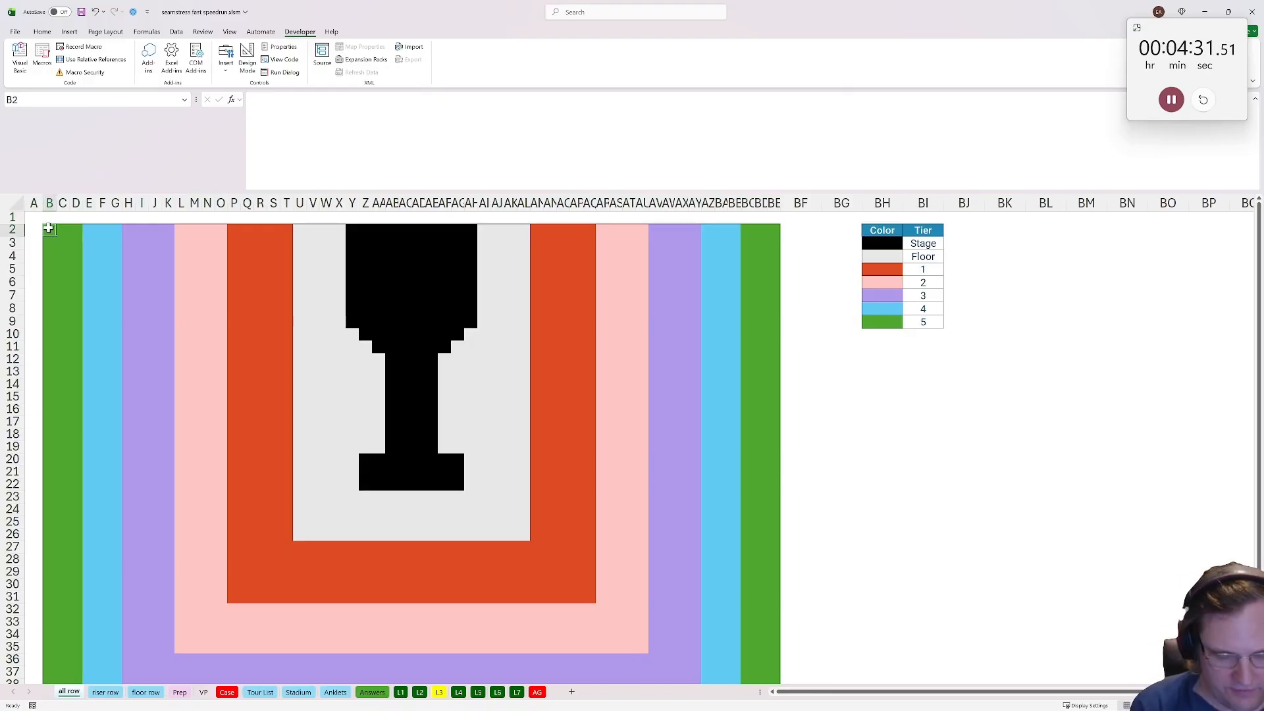
text(=max()
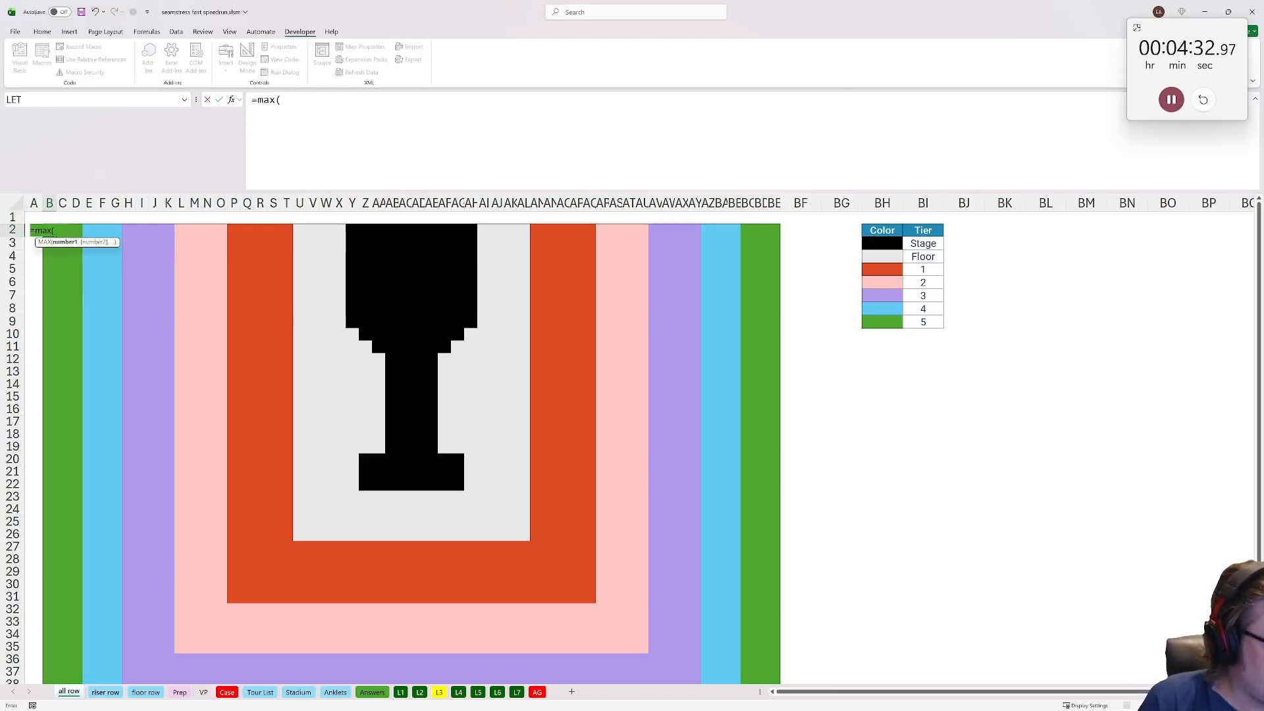
click(105, 692)
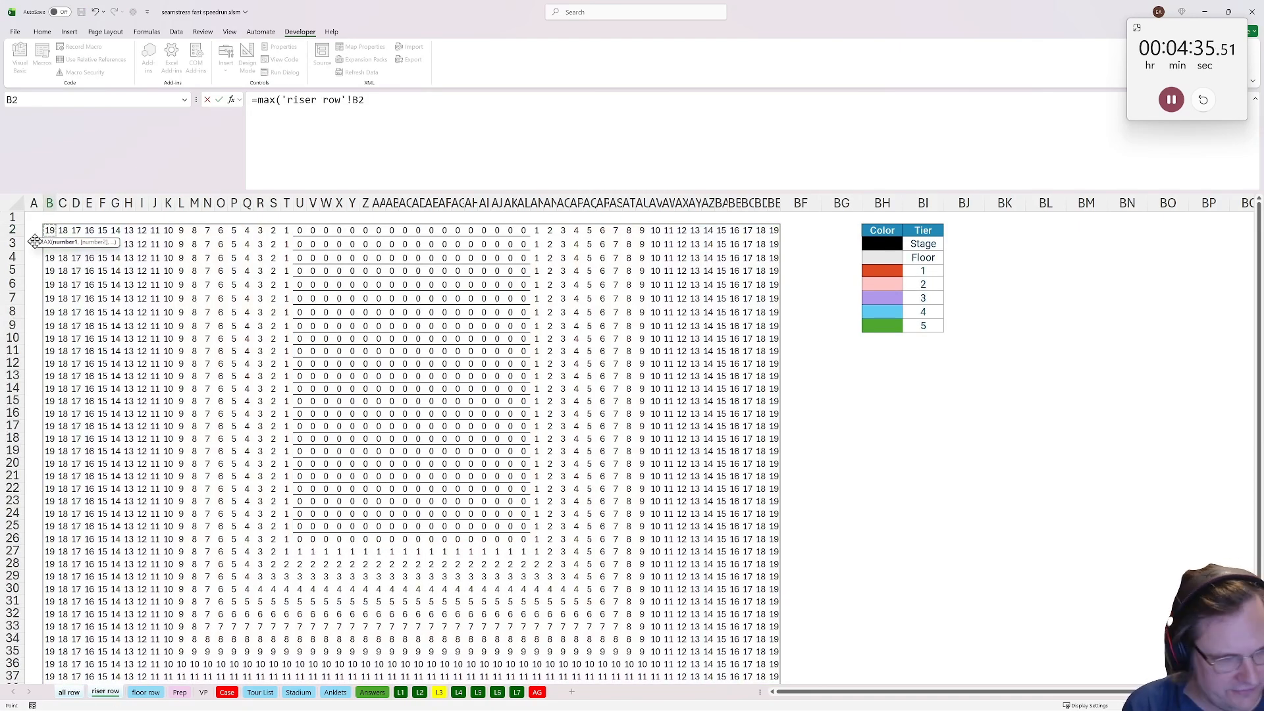
text(,)
click(145, 692)
click(50, 230)
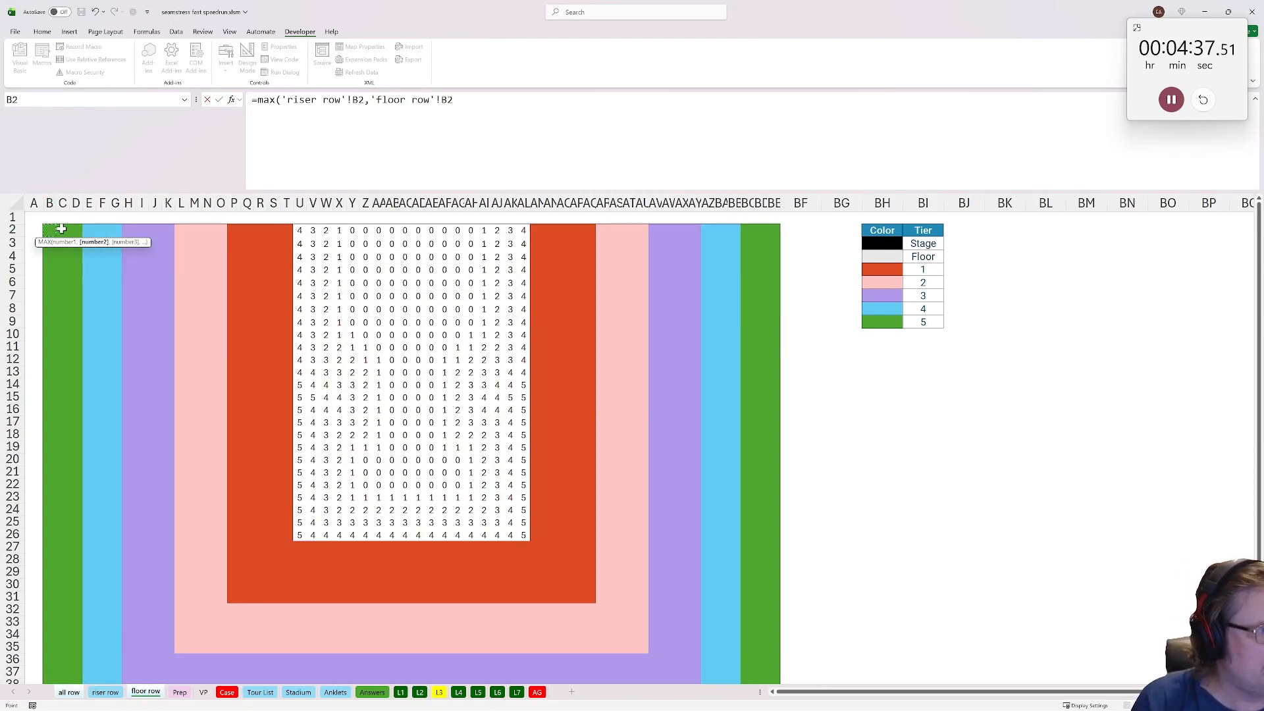
key(ctrl+Return)
Copy the B2 formula to the whole seating area B2:BE45, pasting formulas only so the tier colors are kept
key(ctrl+c)
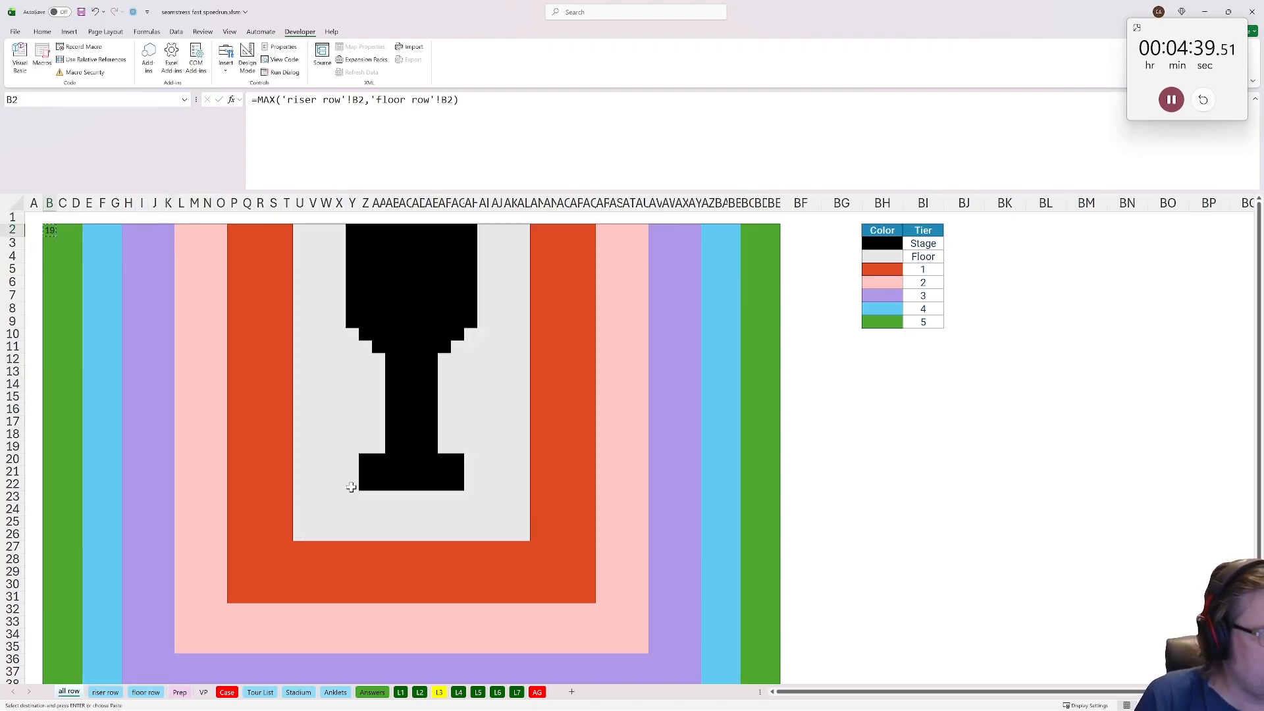
scroll(454, 474, down, 5)
shift+click(777, 597)
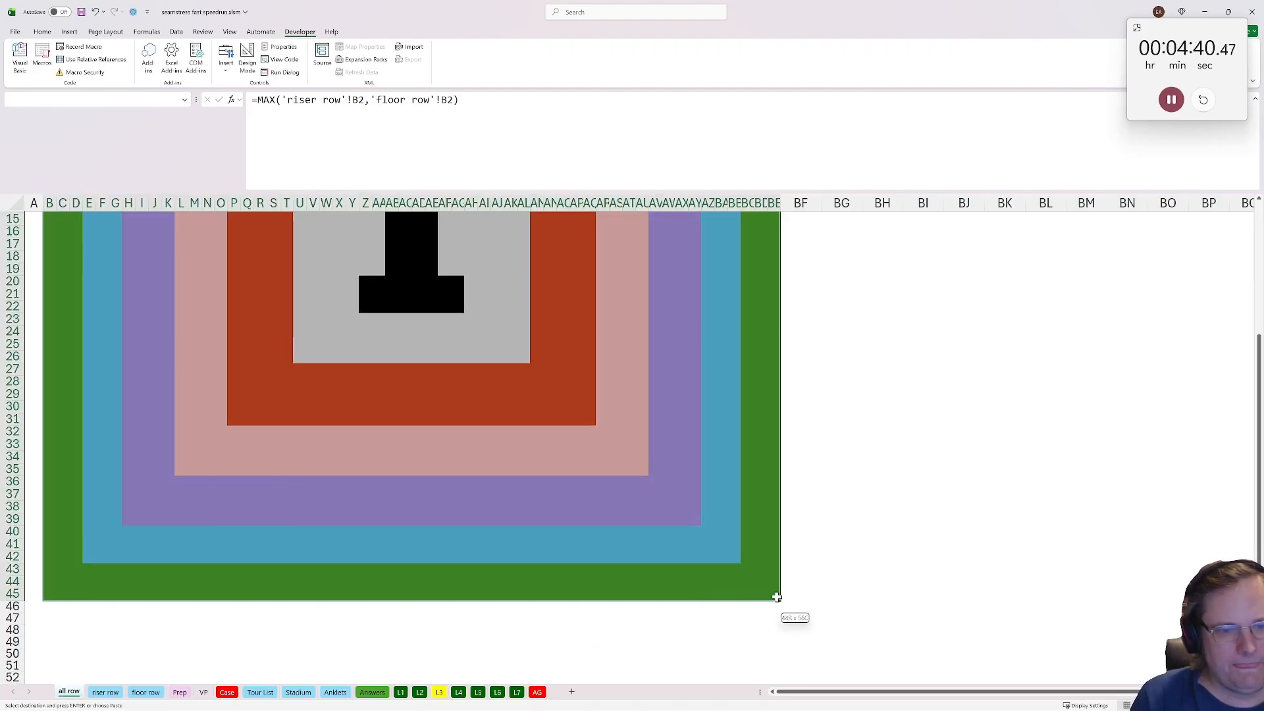
click(42, 32)
click(20, 70)
click(35, 102)
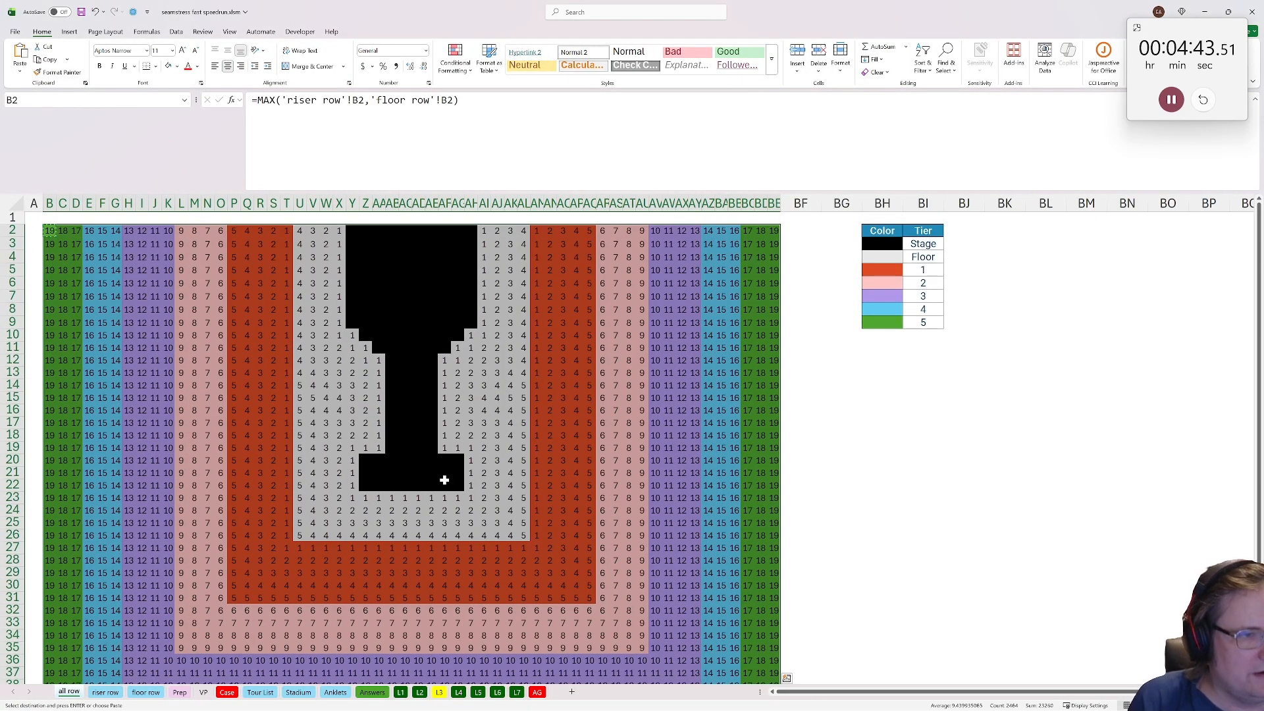
Copy the Color and Tier header cells on the Stadium sheet to BL1:BM1
click(439, 692)
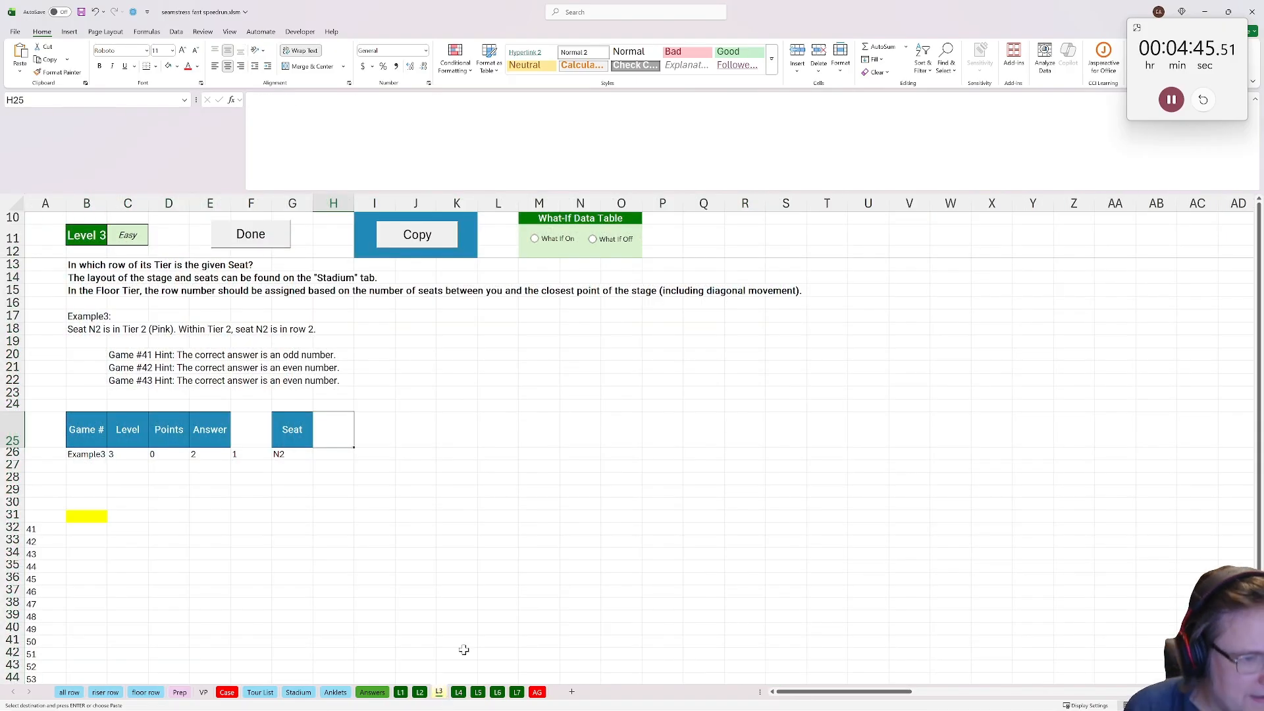
click(298, 692)
drag(1014, 230, 950, 218)
drag(764, 228, 811, 229)
key(ctrl+c)
click(936, 219)
key(ctrl+v)
Enter the headers Addr in BL1, Row (All) in BN1 and Row (Tier) in BO1, keeping Tier in BM1
text(Add)
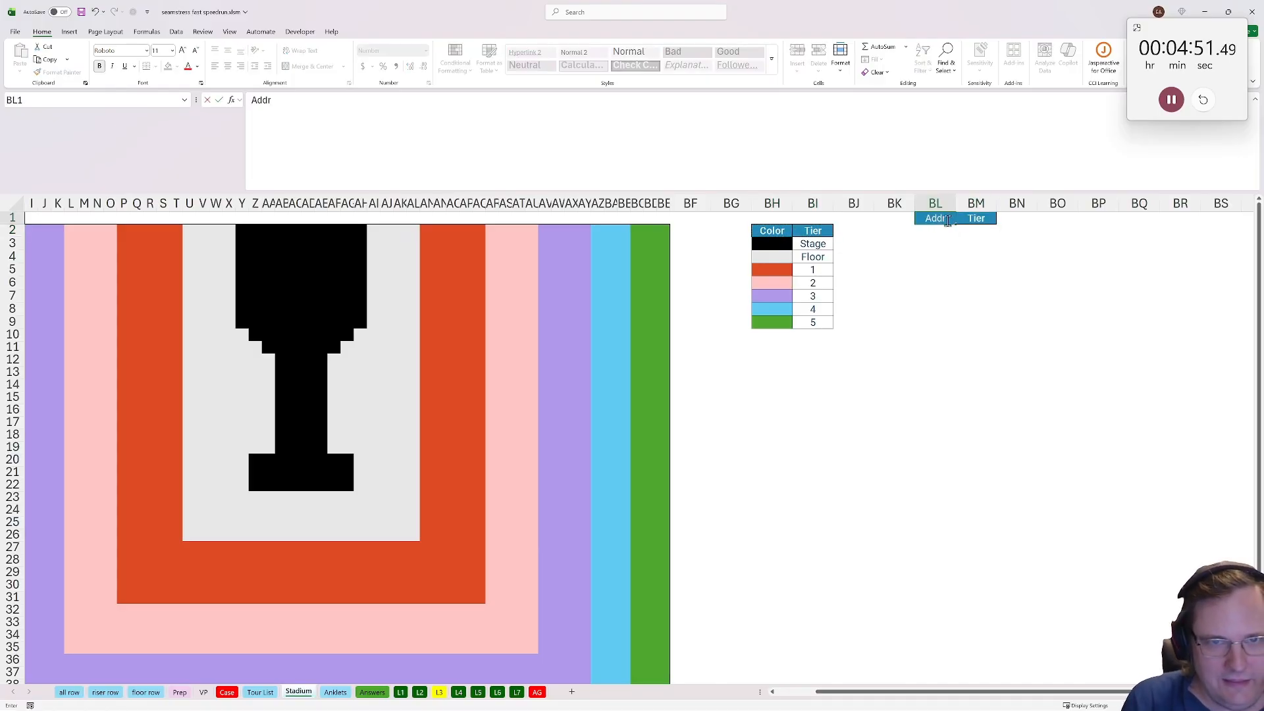
key(Tab)
key(Tab)
text(Ro)
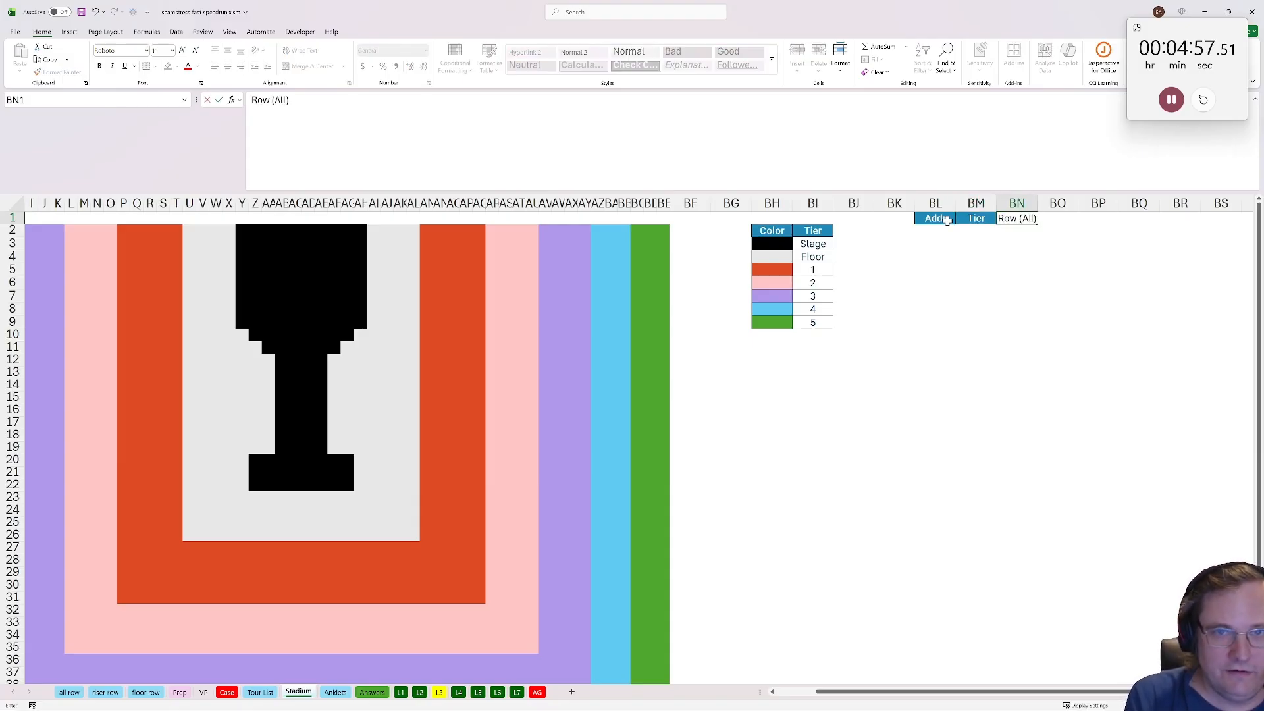
key(Tab)
text(()
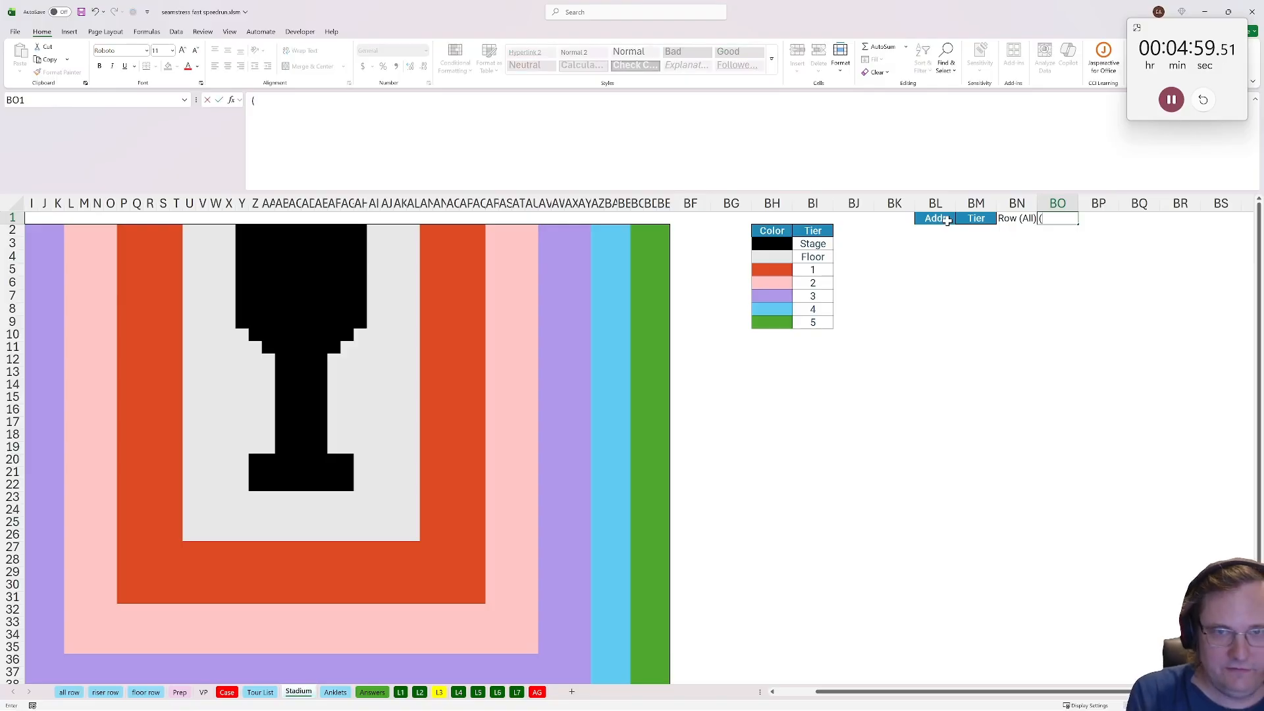
text(w (Tier))
key(Return)
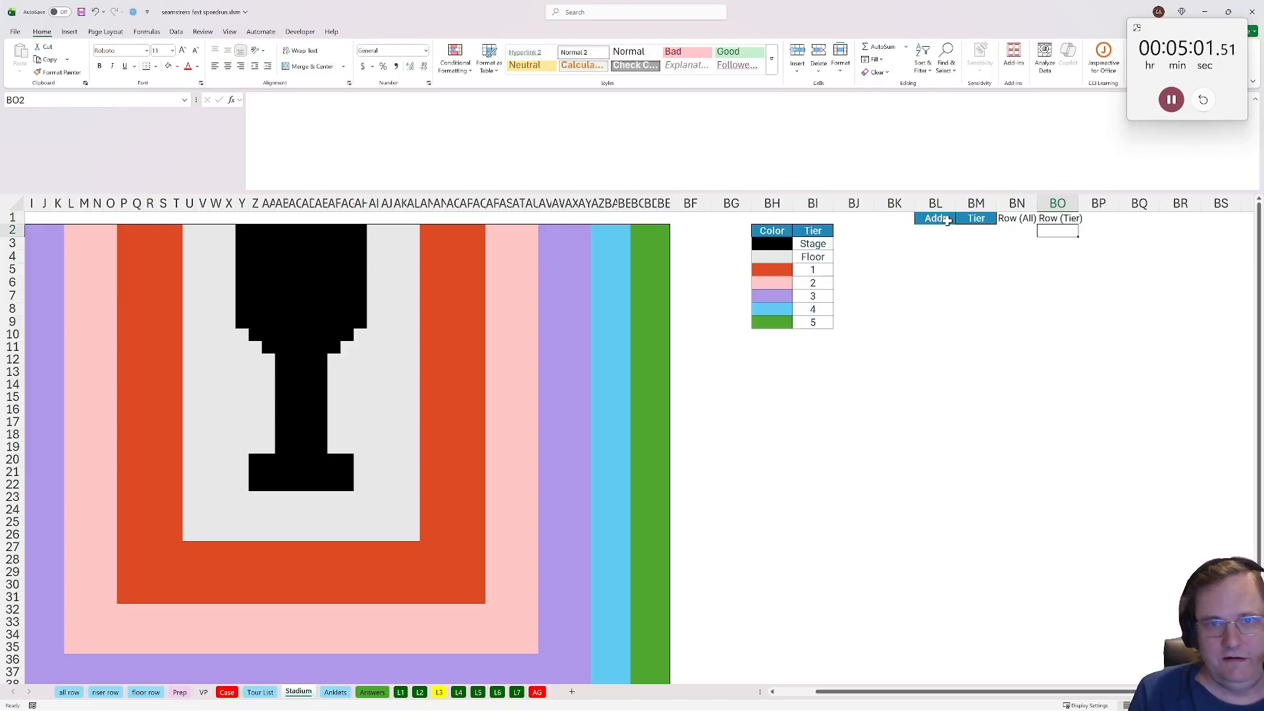
Copy the formatting of the Tier header in BM1 to the headers in BN1:BO1
click(973, 223)
click(39, 73)
drag(1019, 219, 1067, 219)
Try to list the seating area under Addr with =xtocol(B2:BE45) in BL2
click(937, 232)
text(=xtocol()
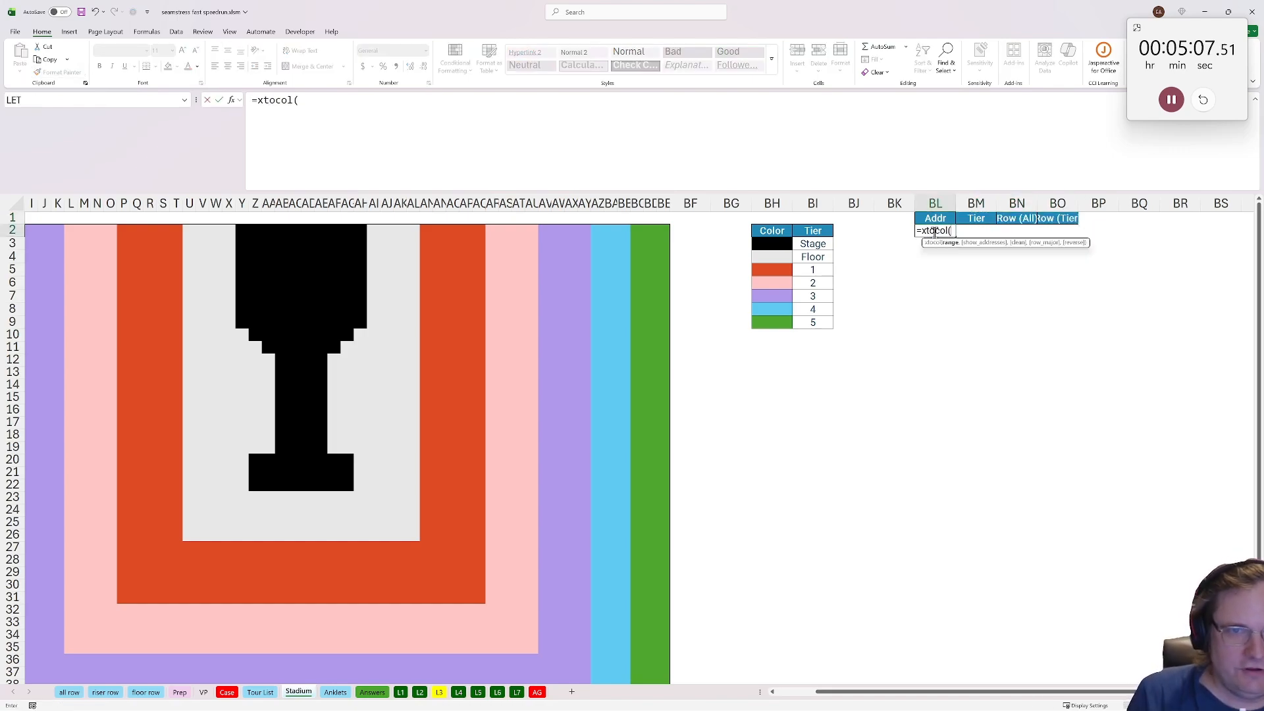
drag(848, 691, 807, 691)
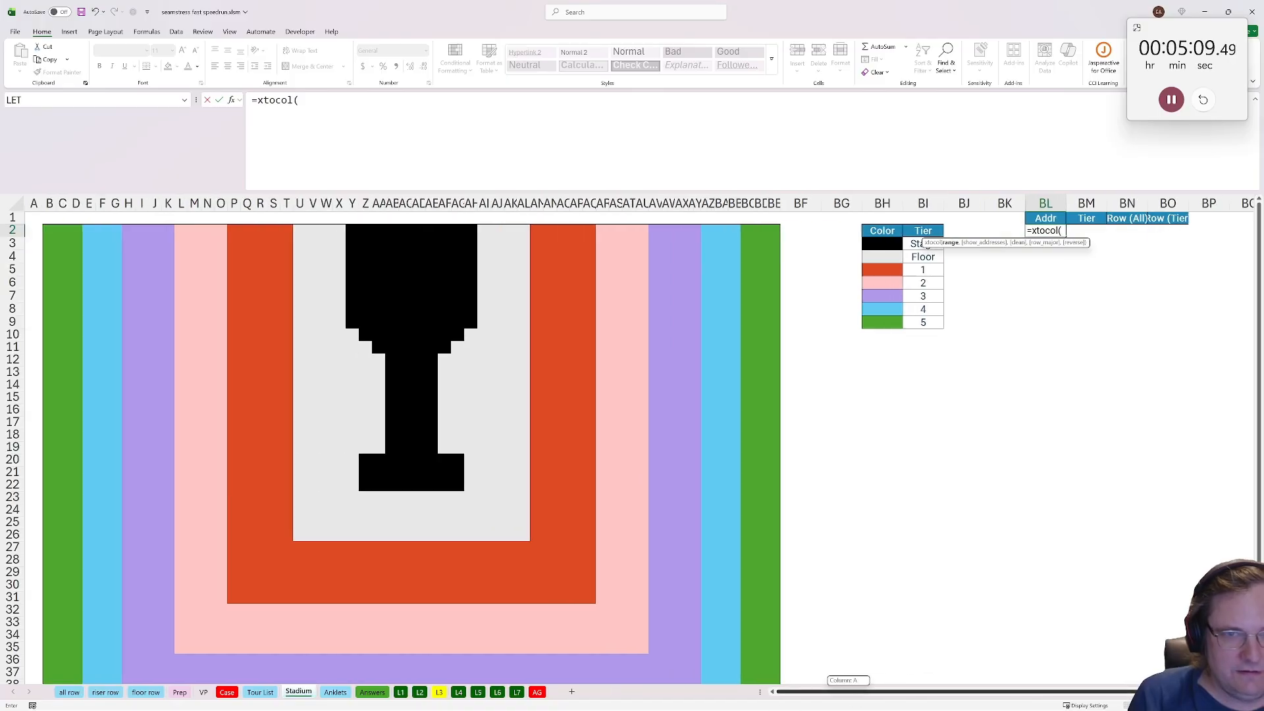
click(50, 229)
scroll(667, 538, down, 5)
scroll(667, 538, down, 1)
shift+click(773, 559)
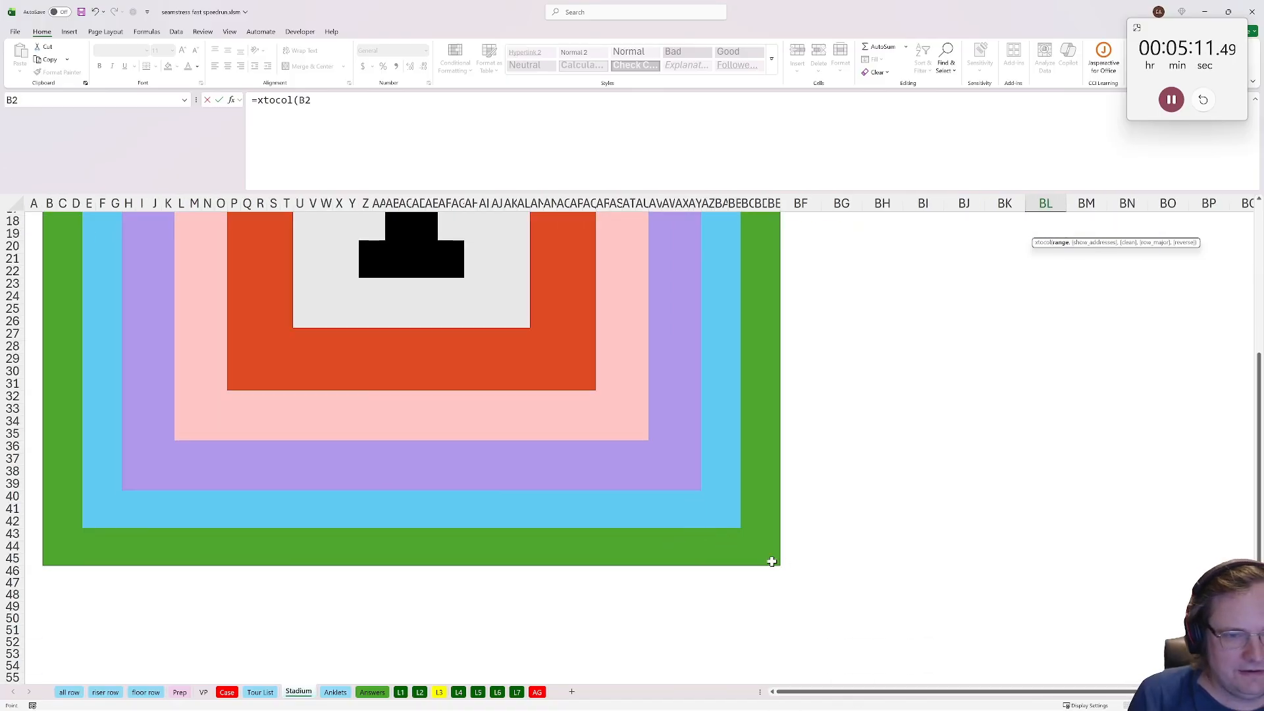
key(ctrl+Return)
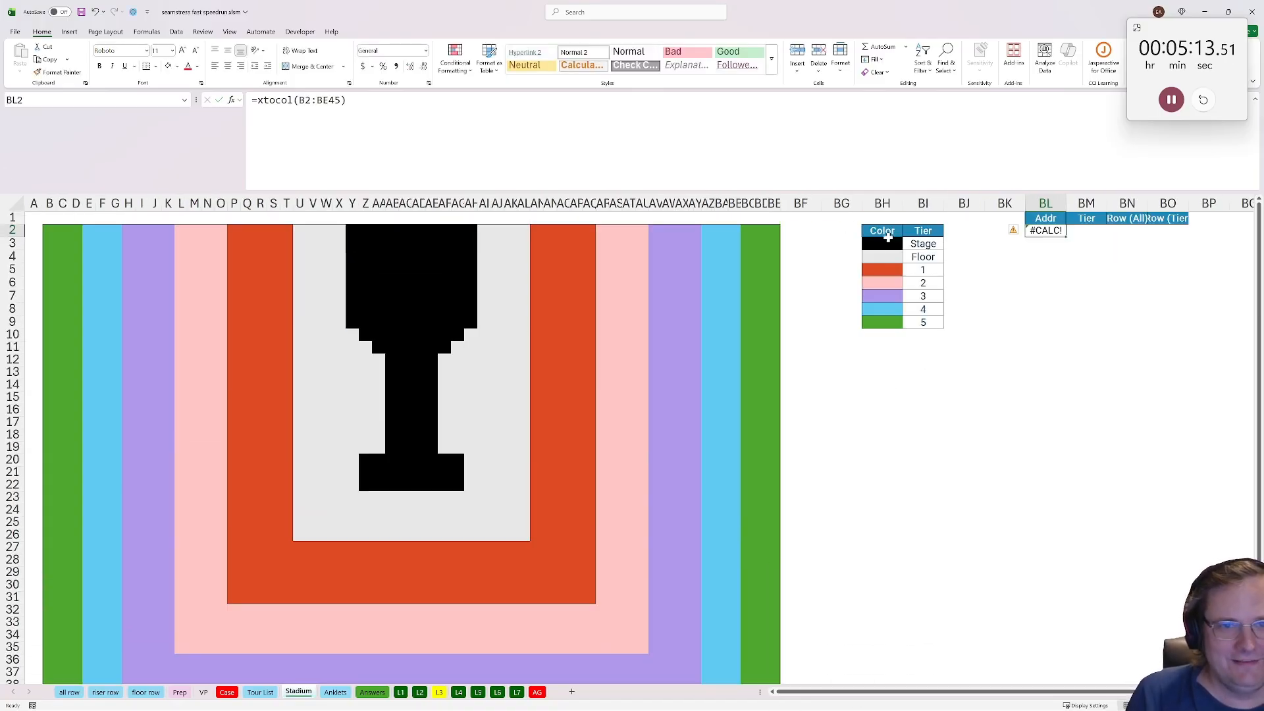
Copy the tier labels BI3:BI9 into the color cells BH3:BH9, keeping the cell colors
click(897, 244)
drag(904, 243, 923, 323)
key(ctrl+c)
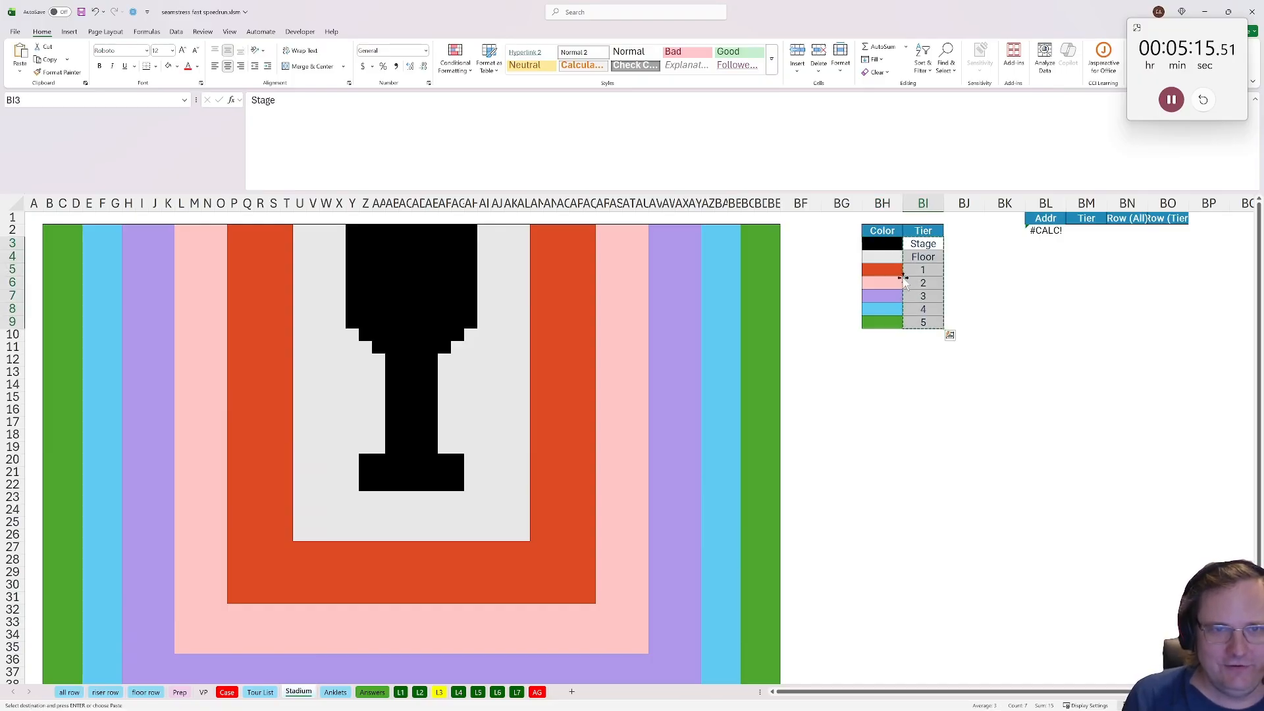
click(892, 245)
key(ctrl+v)
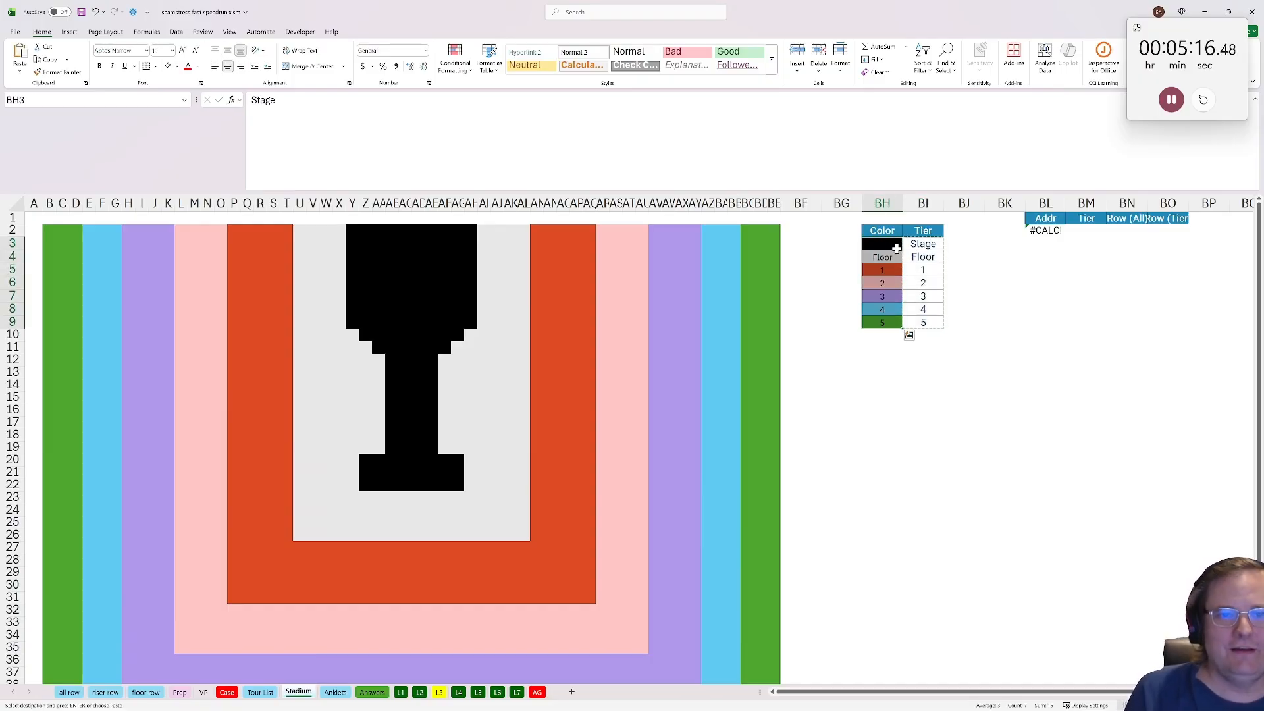
Run the flood_fill macro on BH3:BH9 to write each tier label into the stadium cells of the matching color
click(300, 31)
click(42, 58)
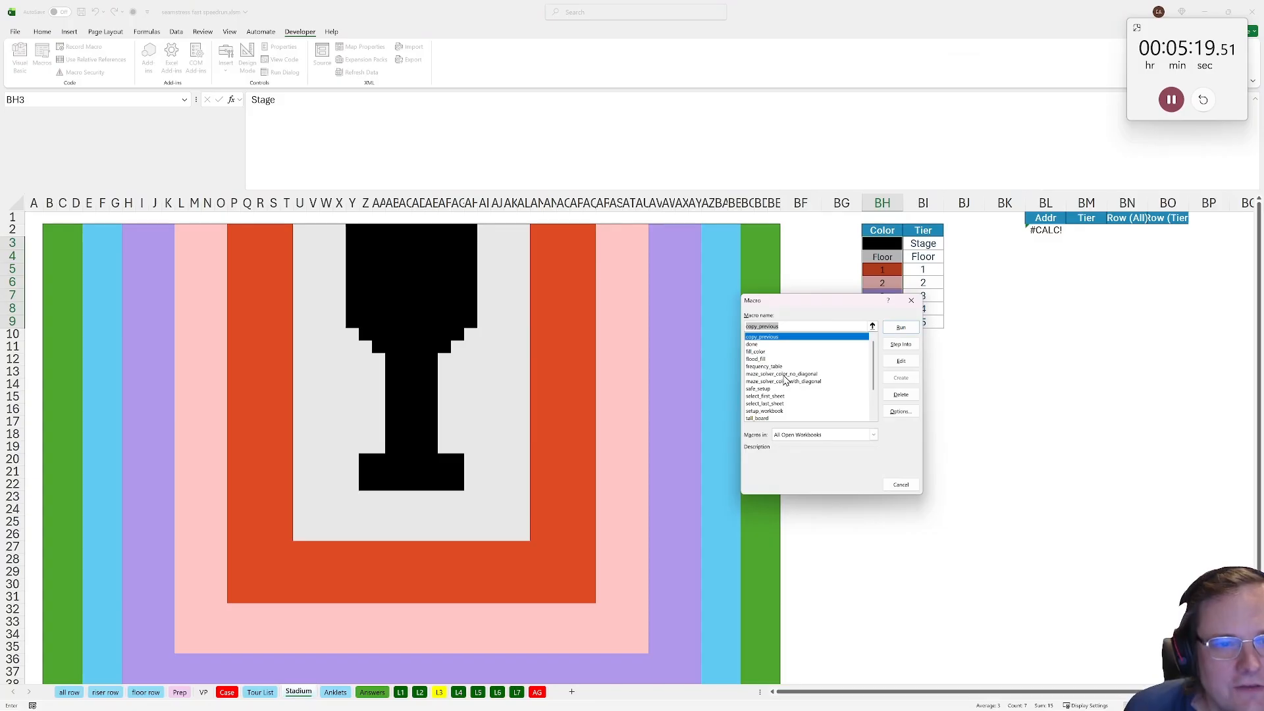
click(773, 359)
click(899, 328)
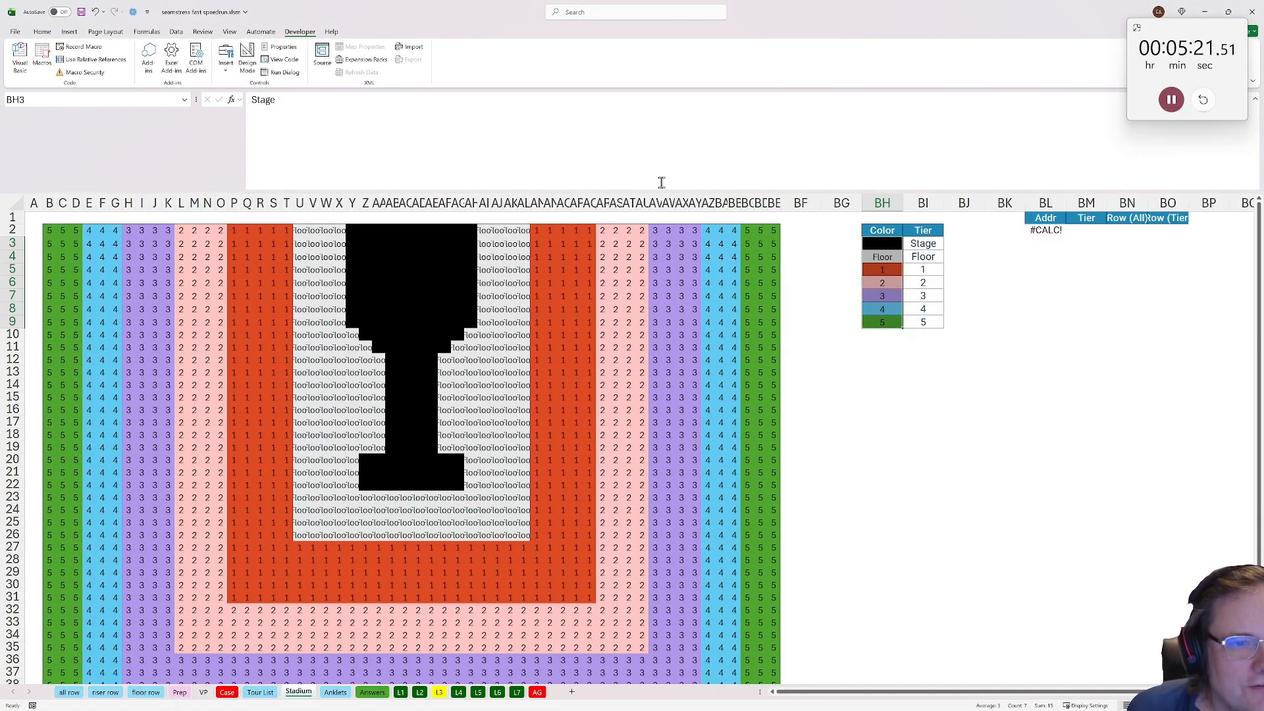
Enter =xtocol(B2:BE45) in BL2 to list every seat address with its tier
click(1047, 231)
text(=xtocol()
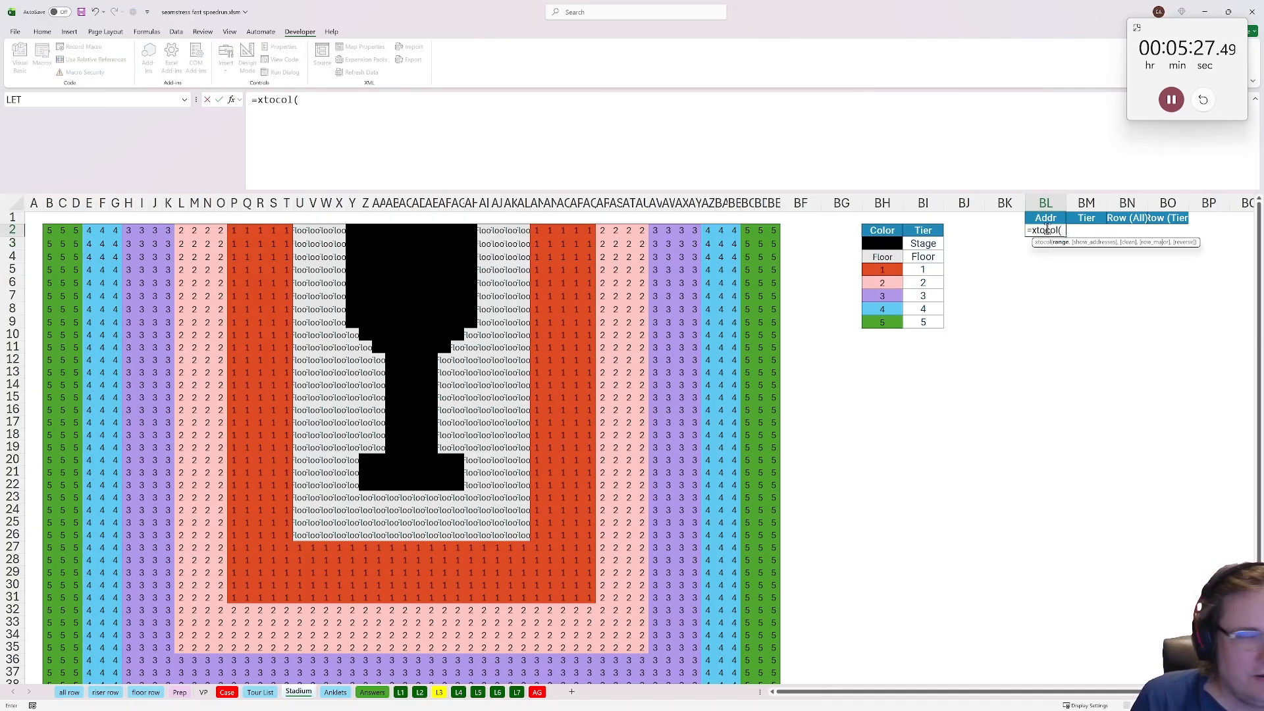
click(50, 231)
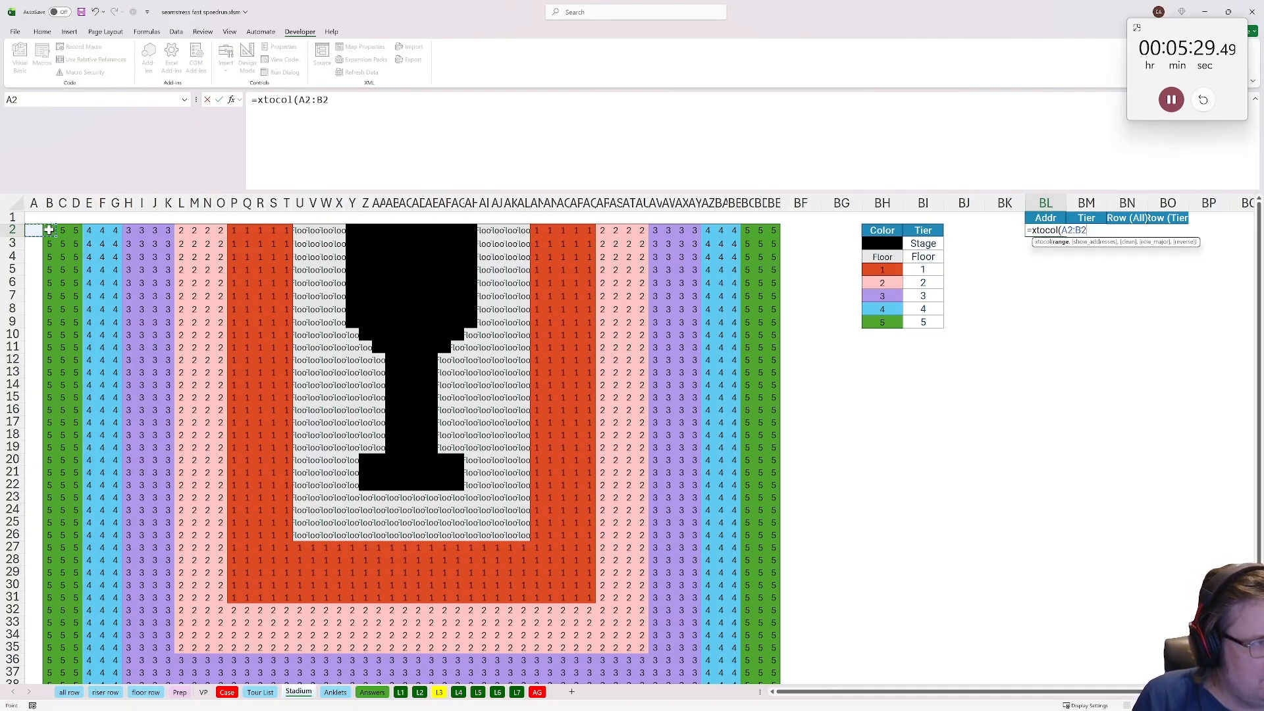
scroll(514, 410, down, 4)
shift+click(775, 628)
key(ctrl+Return)
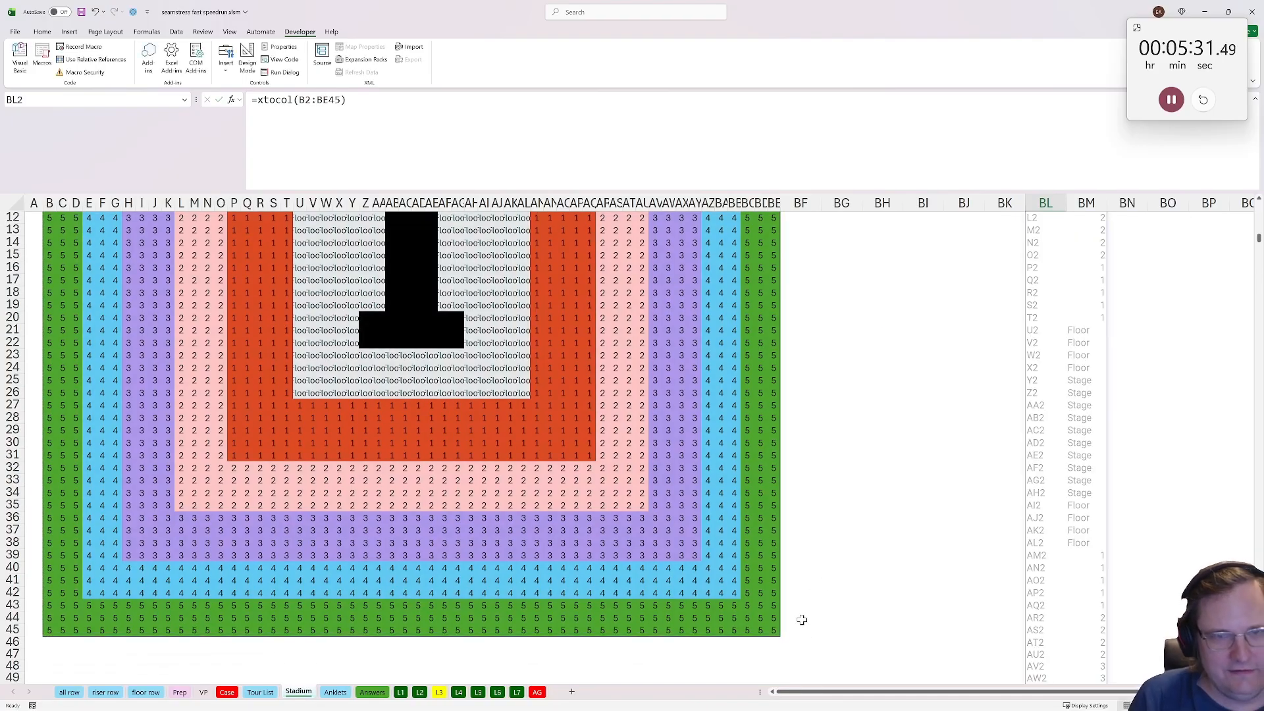
Left-align columns BL:BO and widen them to fit the lookup table headers
scroll(871, 524, up, 4)
drag(1044, 202, 1204, 205)
click(42, 31)
click(215, 66)
click(1157, 283)
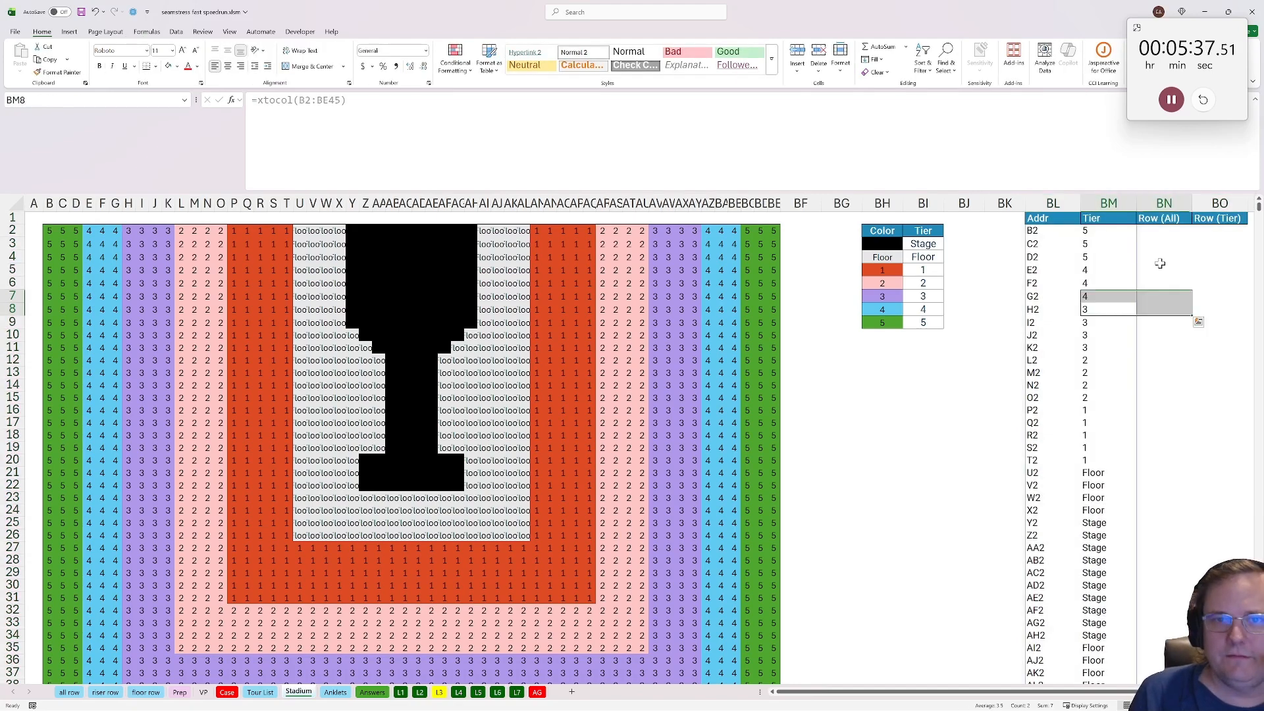
Enter a sheet_lookup formula in BN2 that references all cells of the all row sheet
click(1169, 230)
text(=she)
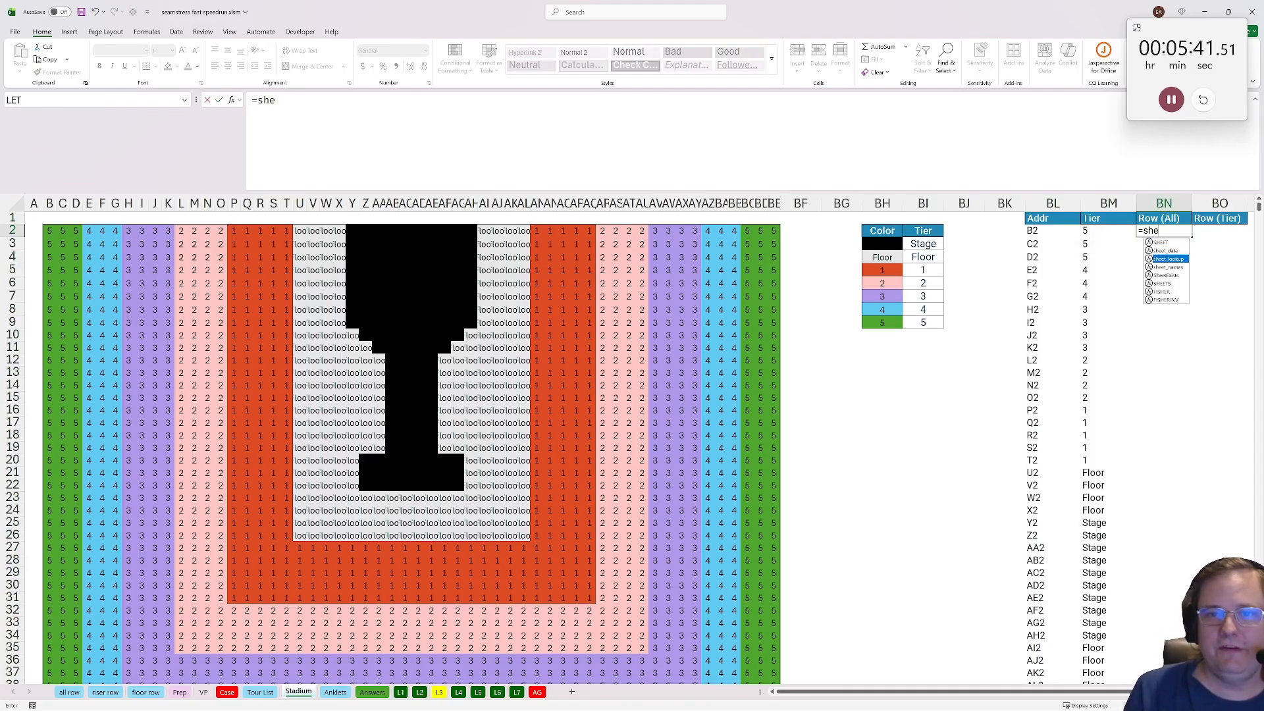
key(Tab)
click(69, 692)
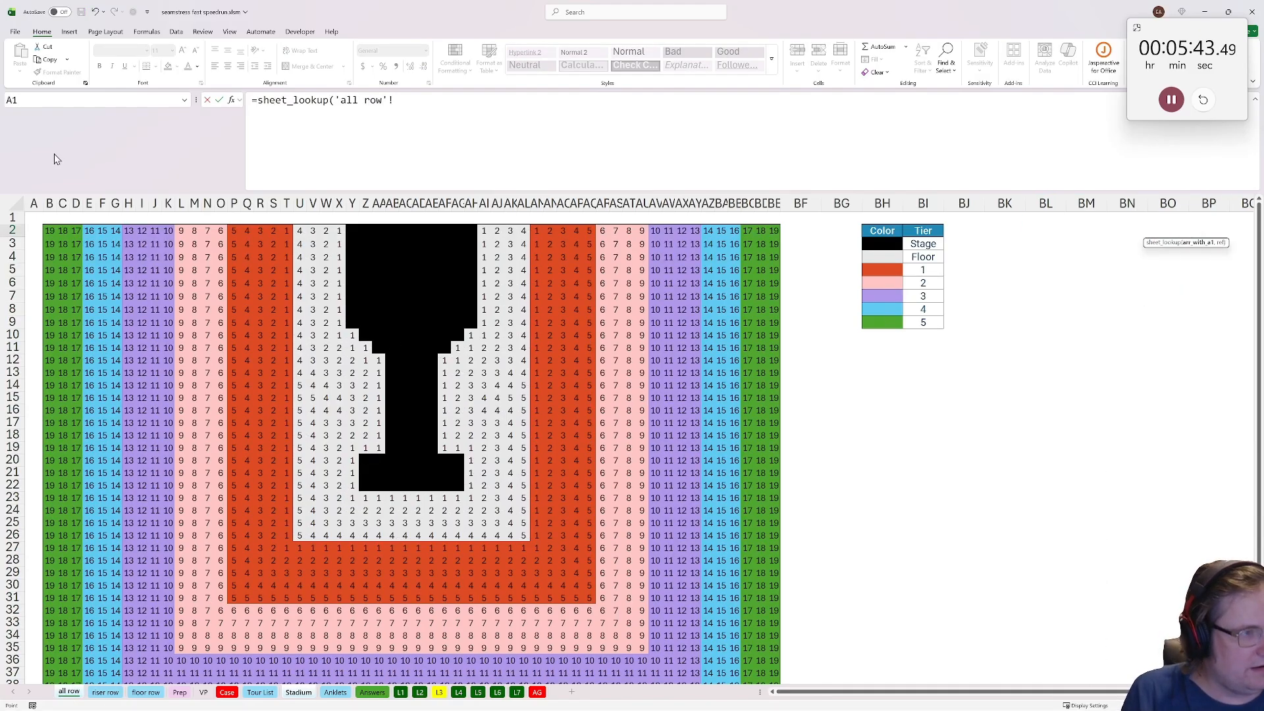
click(25, 202)
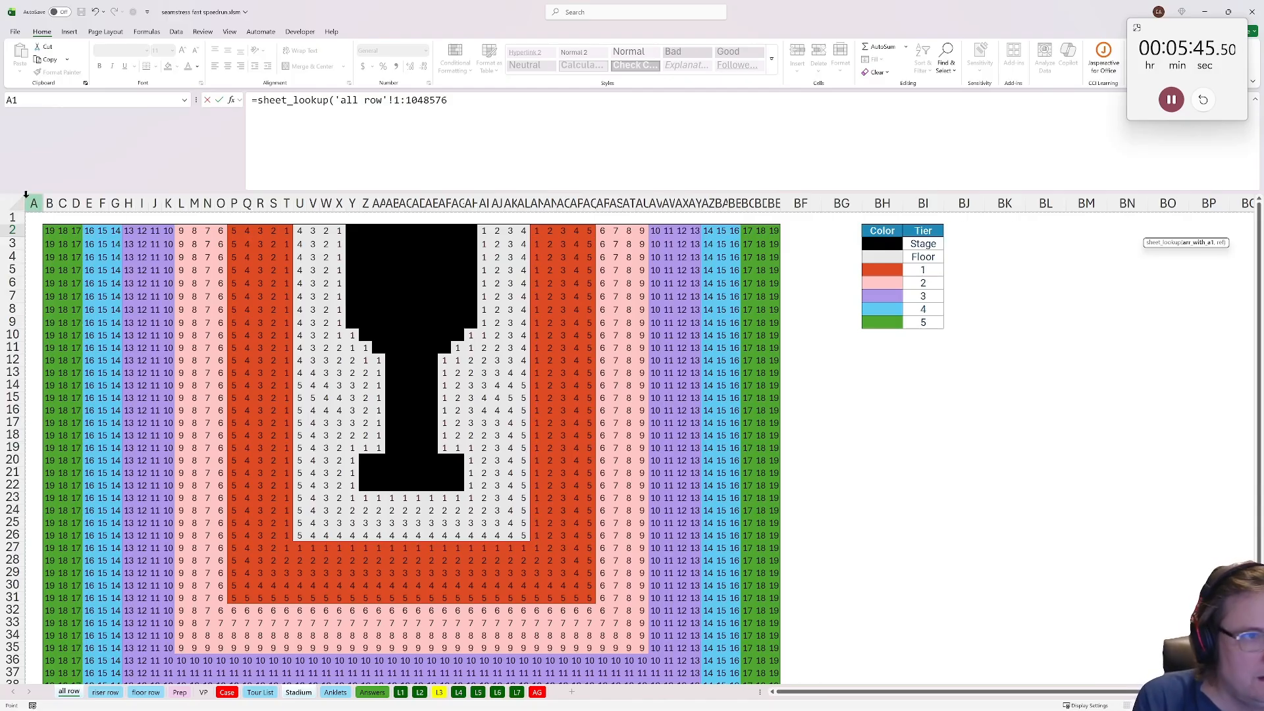
key(Return)
Complete the BN2 formula as =sheet_lookup('all row'!$1:$1048576,BL2) and fill it down the Row (All) column
drag(450, 99, 335, 124)
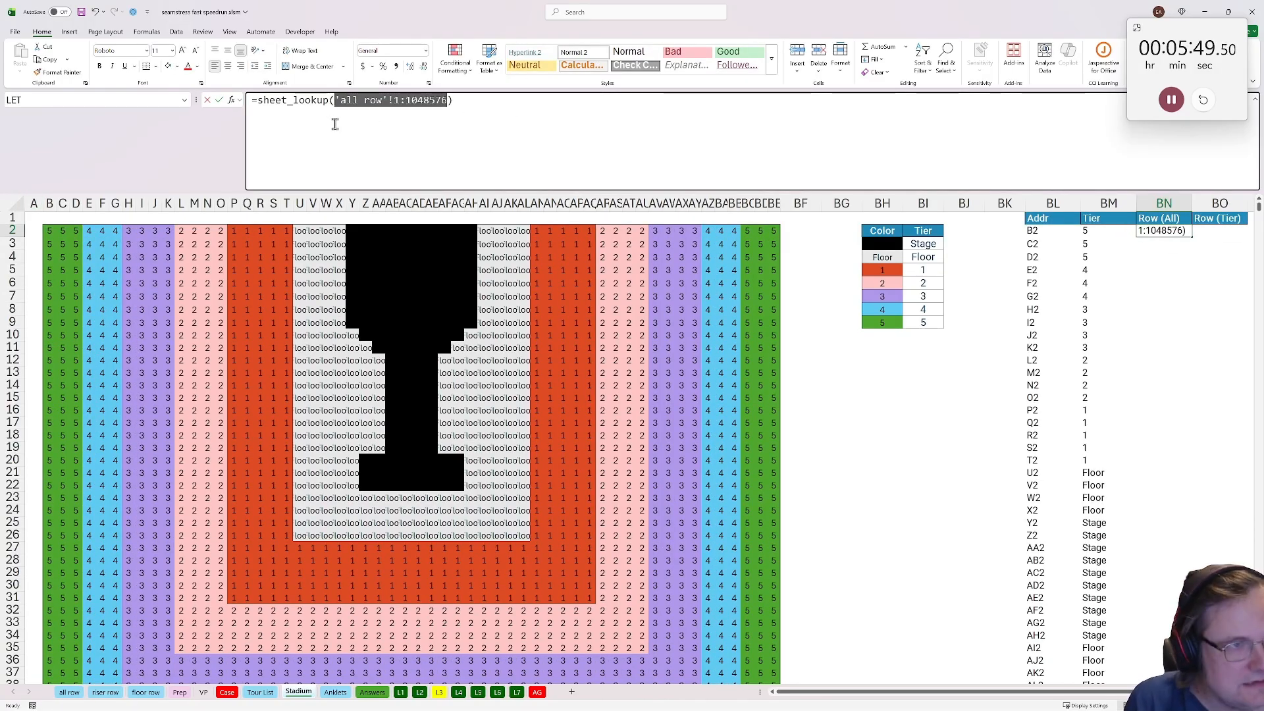
key(F4)
click(459, 104)
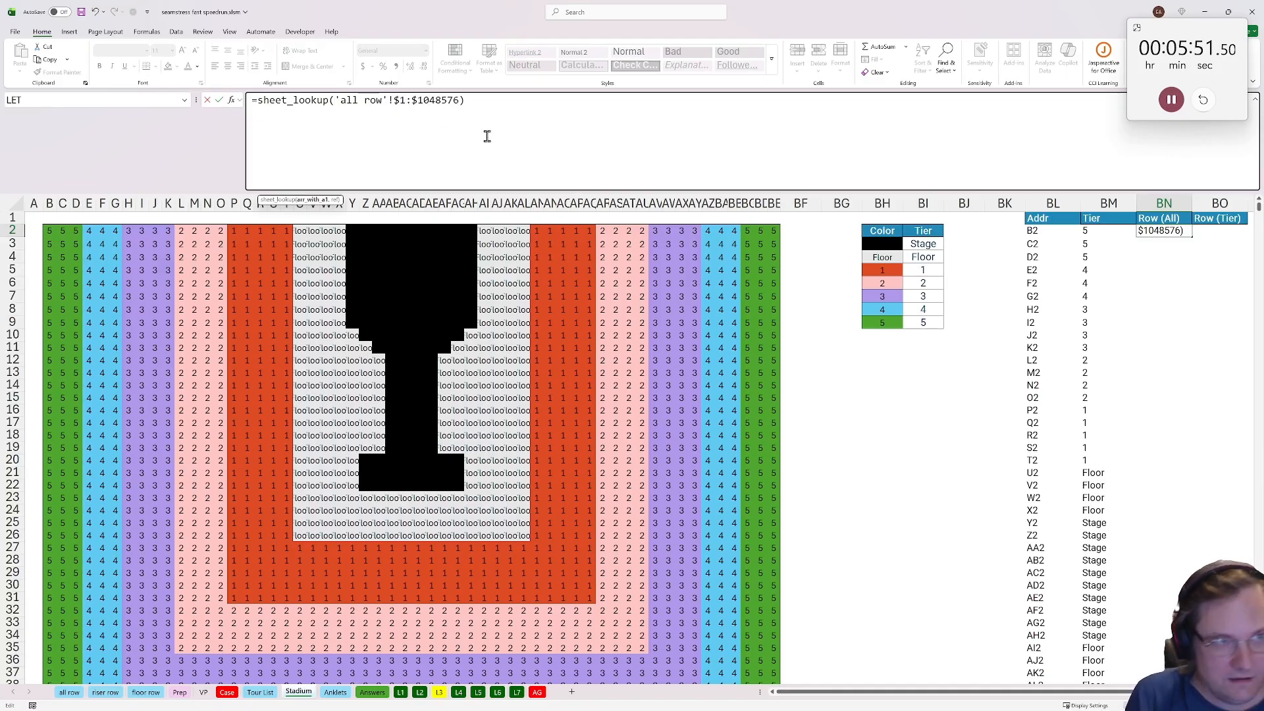
text(,)
click(1040, 229)
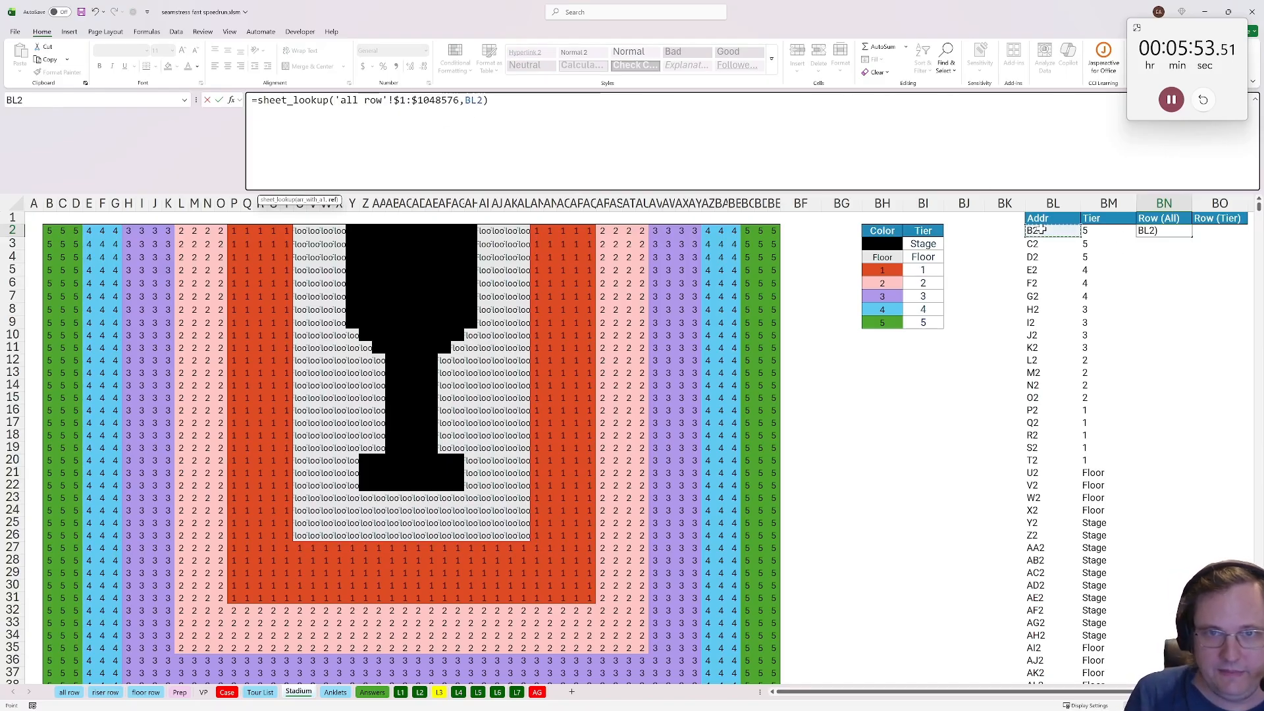
key(Return)
click(1152, 230)
double_click(1191, 237)
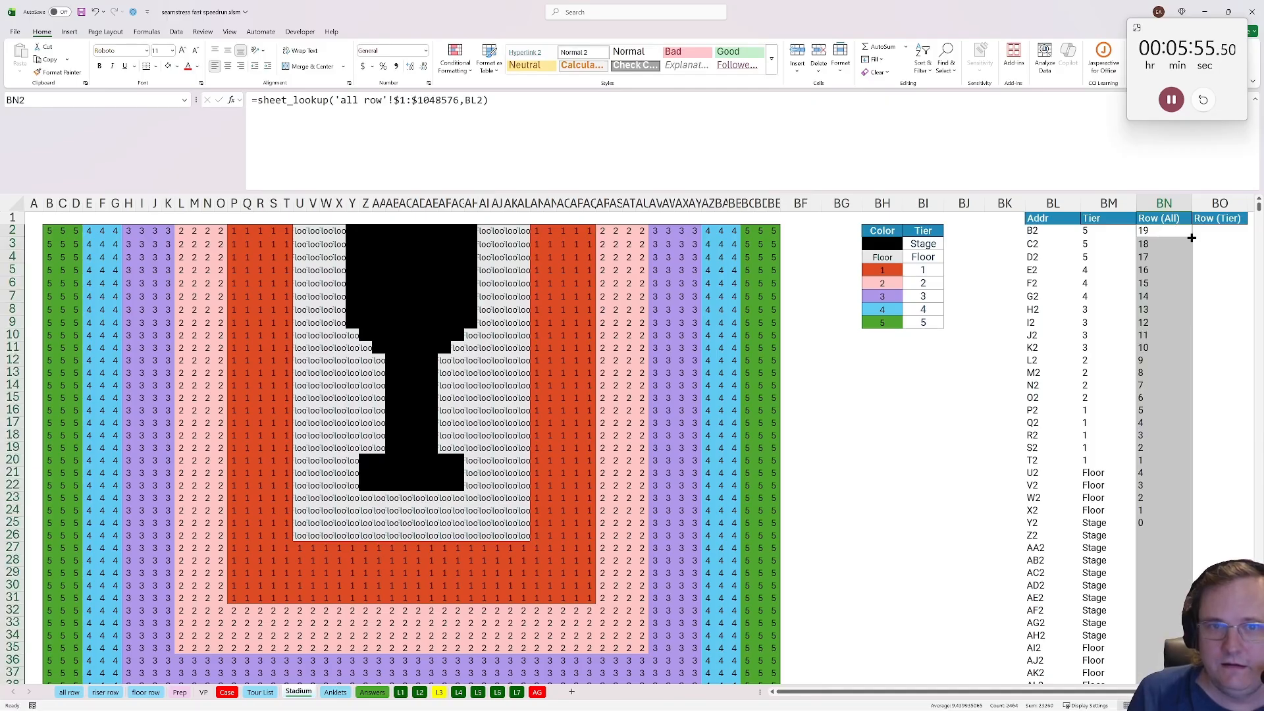
Add the header Min Row in BJ2 beside the Color and Tier table
click(970, 229)
text(Min Row)
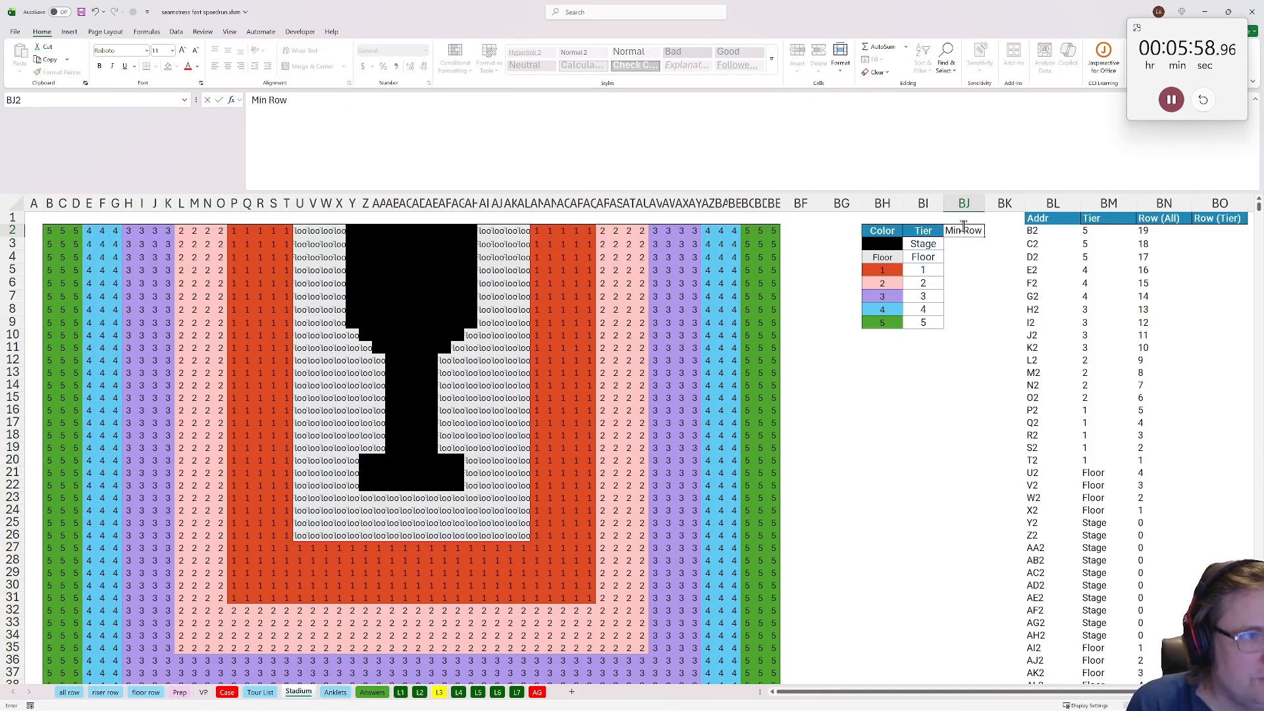
key(Return)
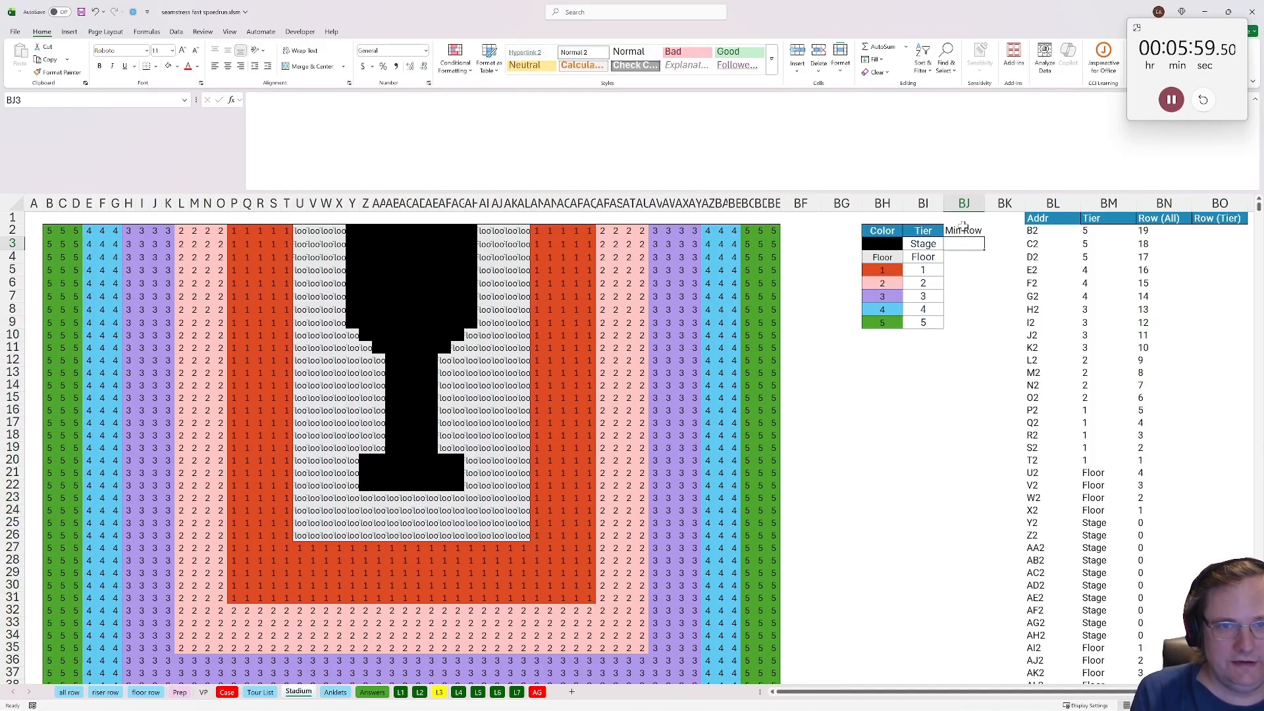
Start a MIN(FILTER()) formula in BJ3 with the absolute Row (All) range $BN$2:$BN$2465 as the array
text(=mion)
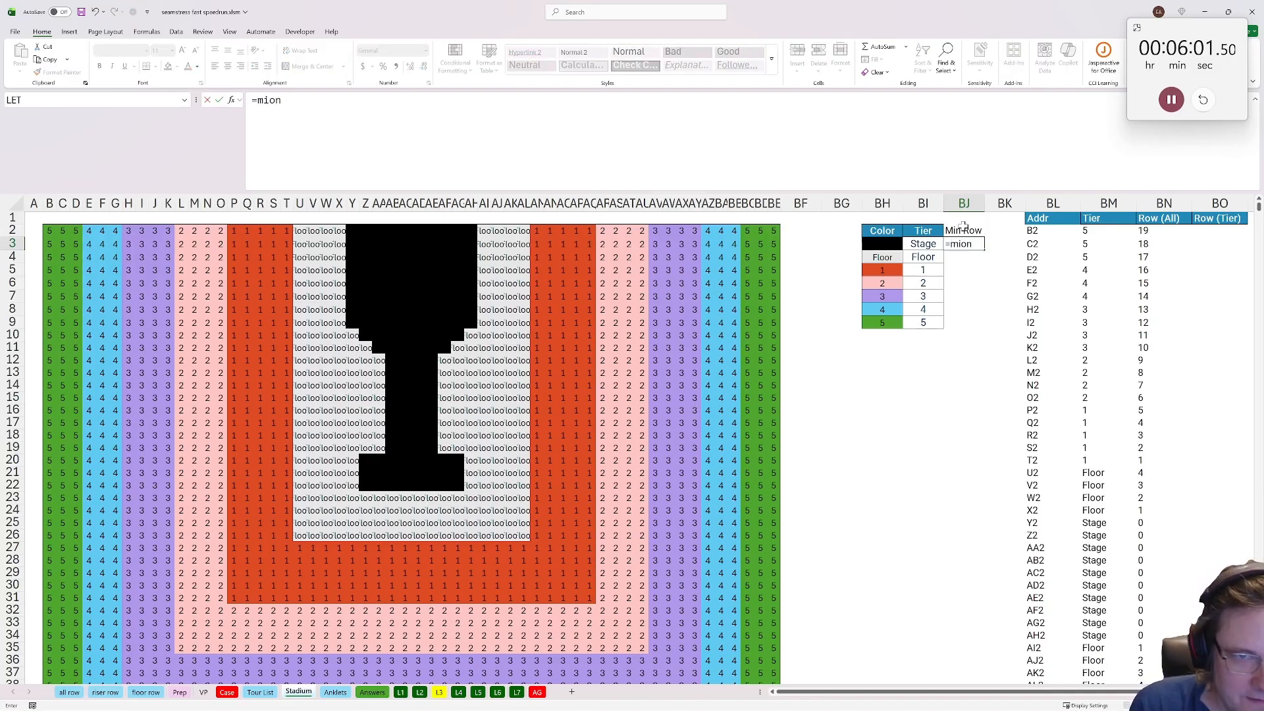
key(BackSpace)
key(BackSpace)
text(n(filte)
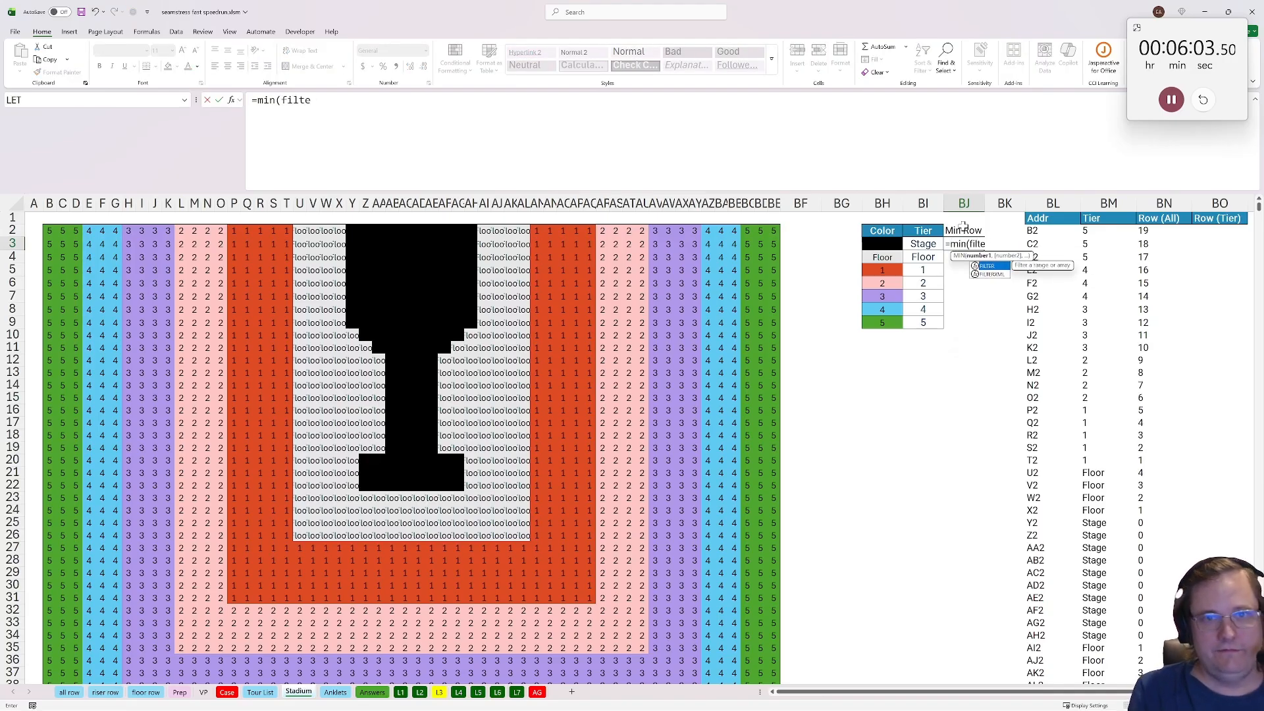
text(r()
click(1161, 231)
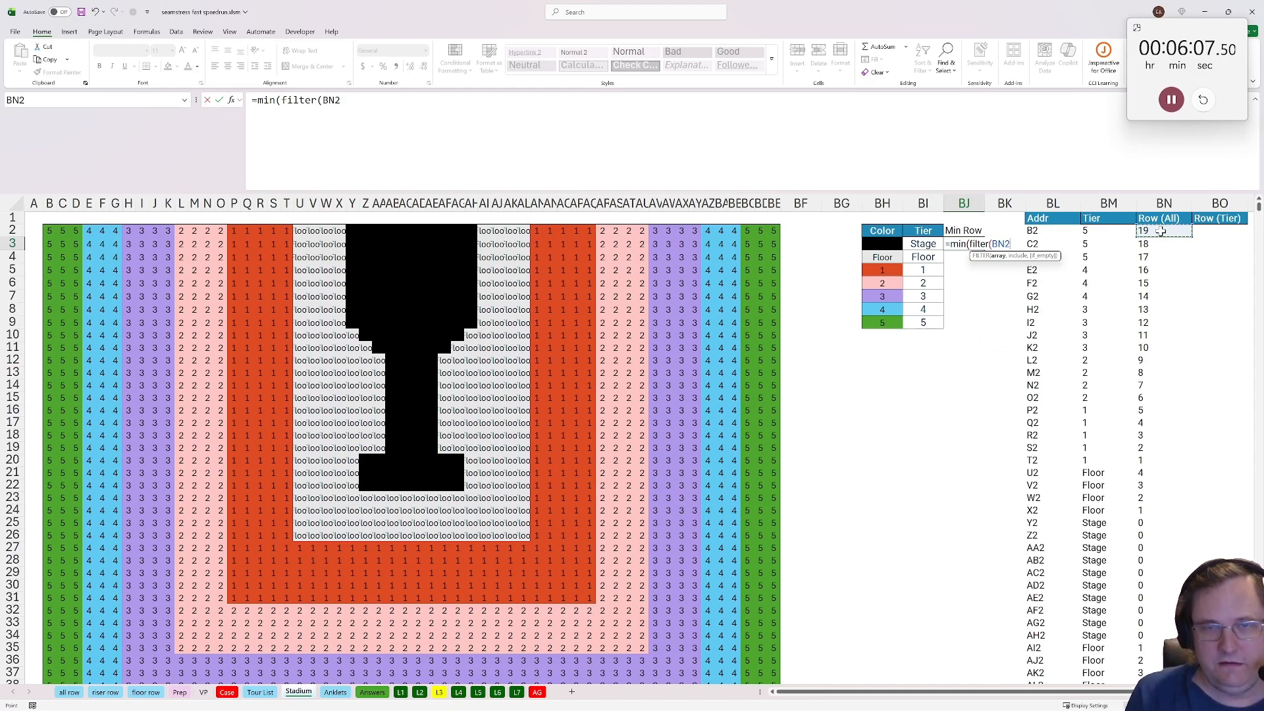
key(ctrl+shift+Down)
key(F4)
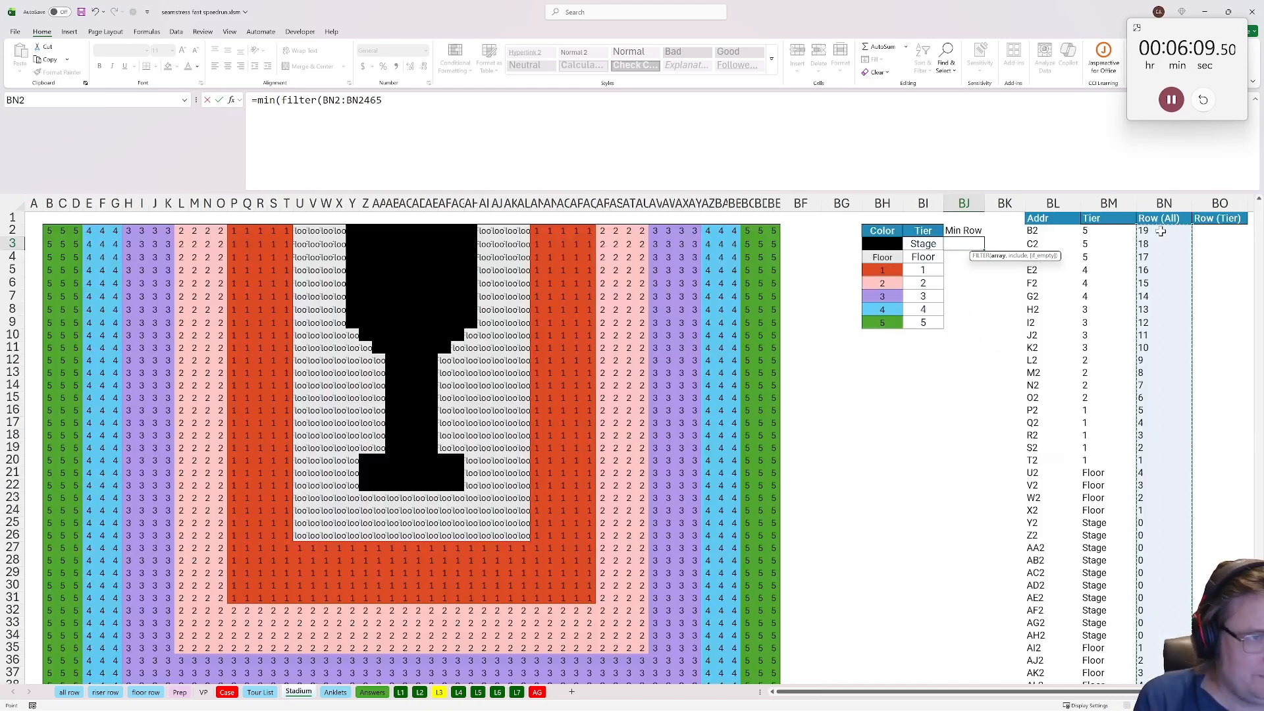
text(,)
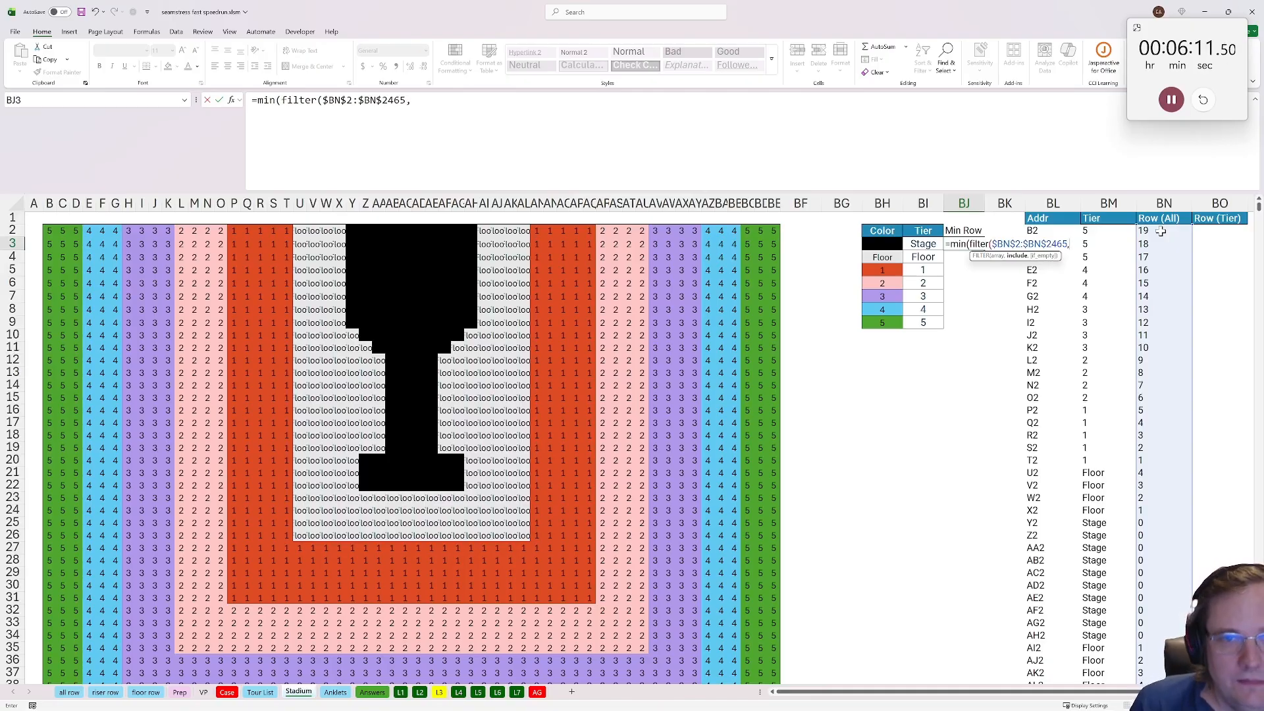
Complete the BJ3 formula with the filter condition $BM$2:$BM$2465=BI3
click(1106, 231)
key(ctrl+shift+Down)
key(F4)
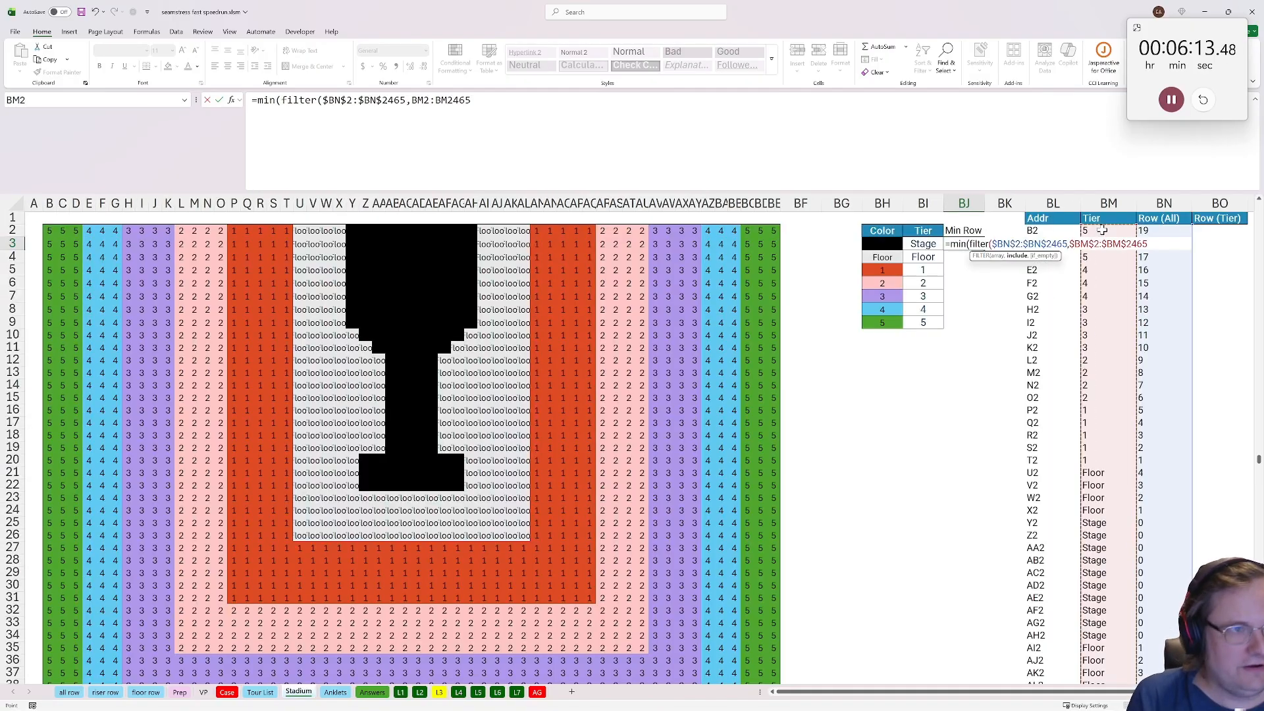
text(=)
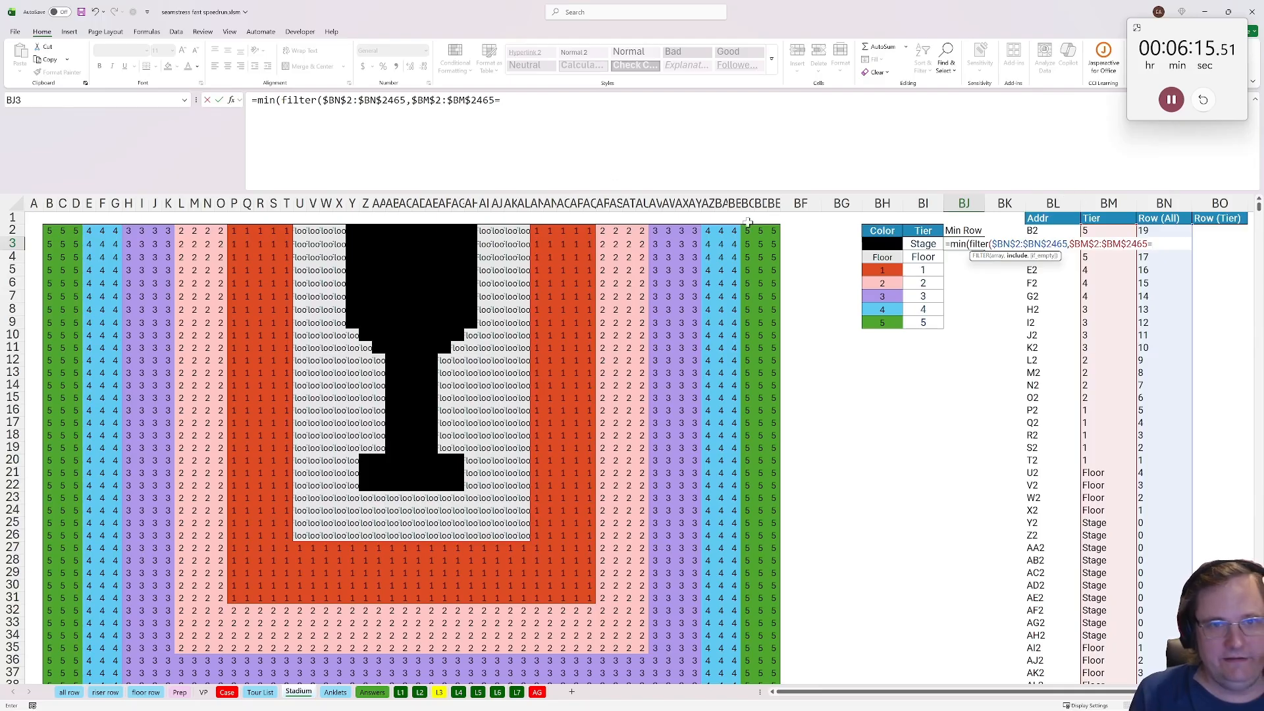
click(922, 245)
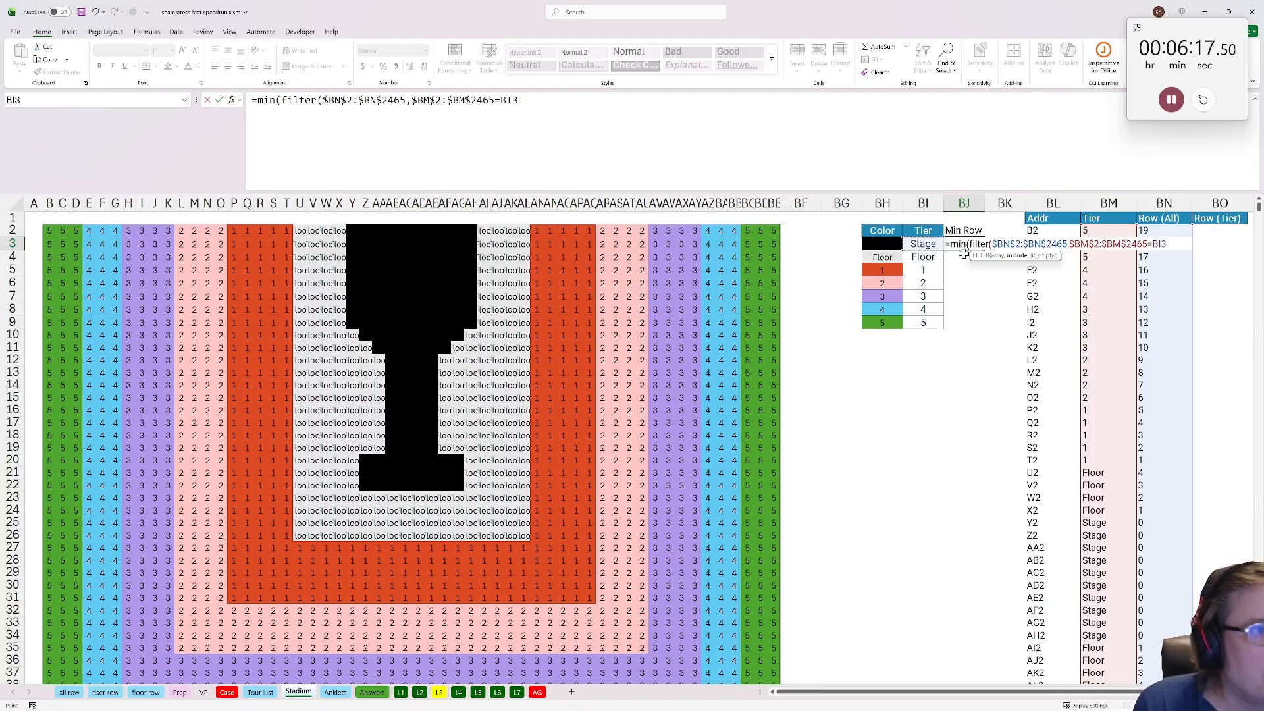
key(ctrl+Return)
Copy the Min Row formula from BJ3 down to BJ9 for all tiers
key(ctrl+c)
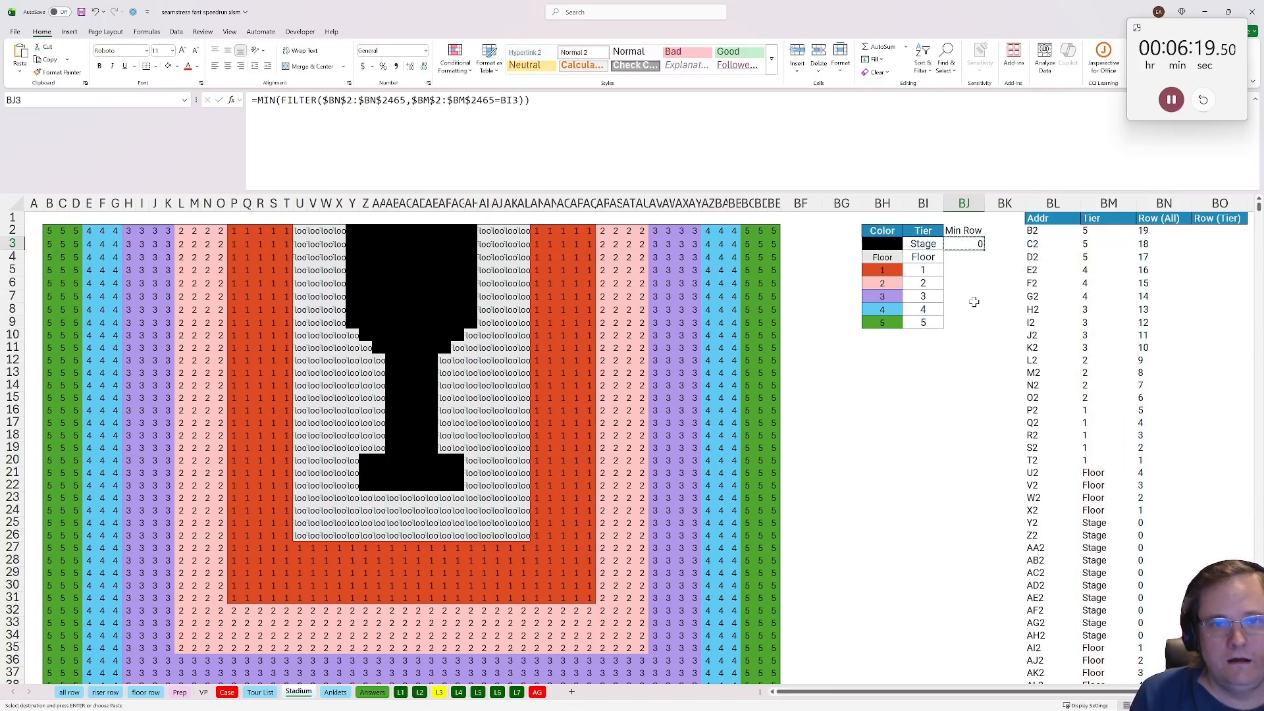
shift+click(979, 321)
key(ctrl+v)
Start a formula in BO2 under the Row (Tier) header
click(911, 355)
click(891, 231)
drag(891, 231, 979, 322)
click(1219, 230)
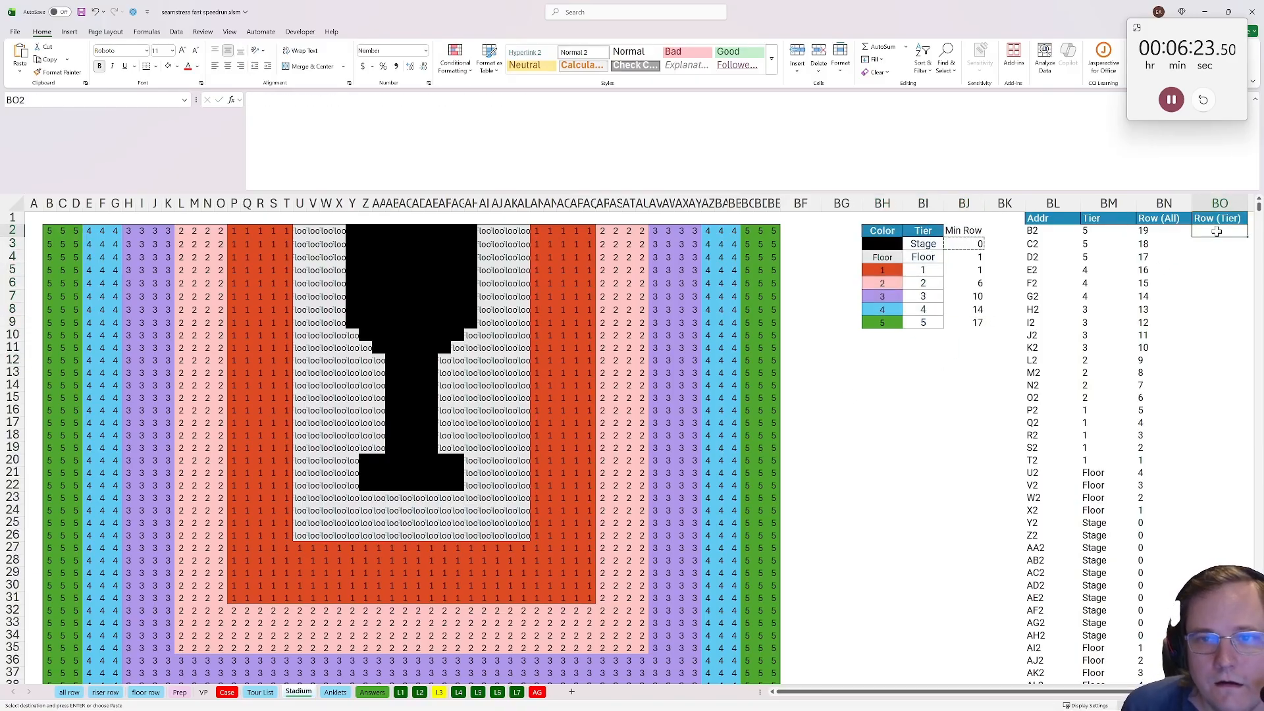
text(=)
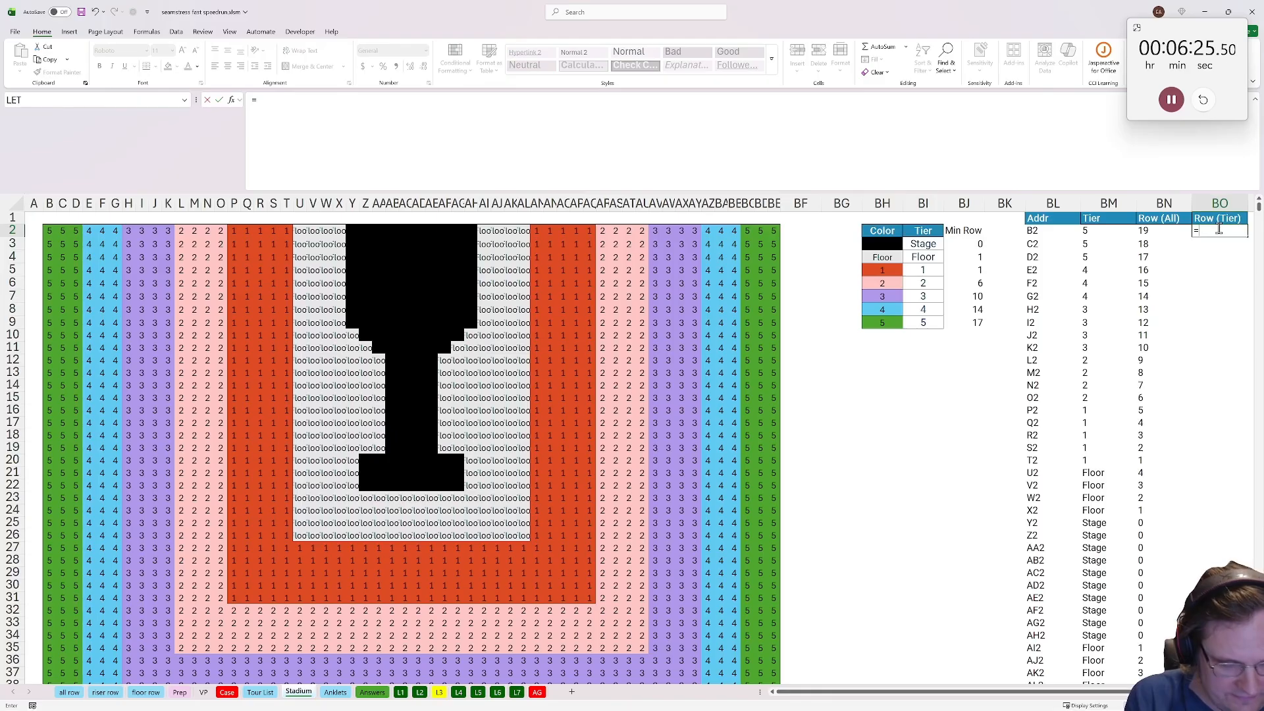
text(XLOOKUP()
key(BackSpace)
key(BackSpace)
key(BackSpace)
key(BackSpace)
key(BackSpace)
key(BackSpace)
key(BackSpace)
key(BackSpace)
Write the BO2 formula as BN2 minus an XLOOKUP of tier BM2 in the absolute Tier range $BI$3:$BI$9
click(1159, 230)
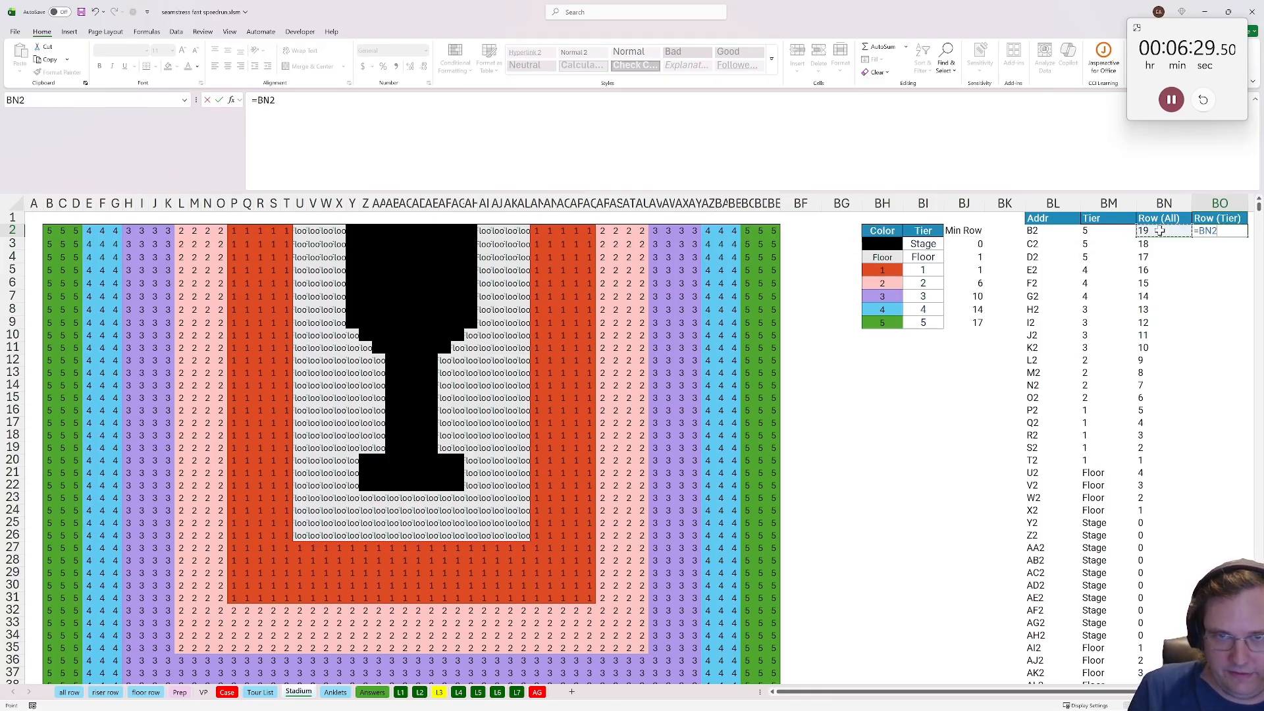
text(-xlook)
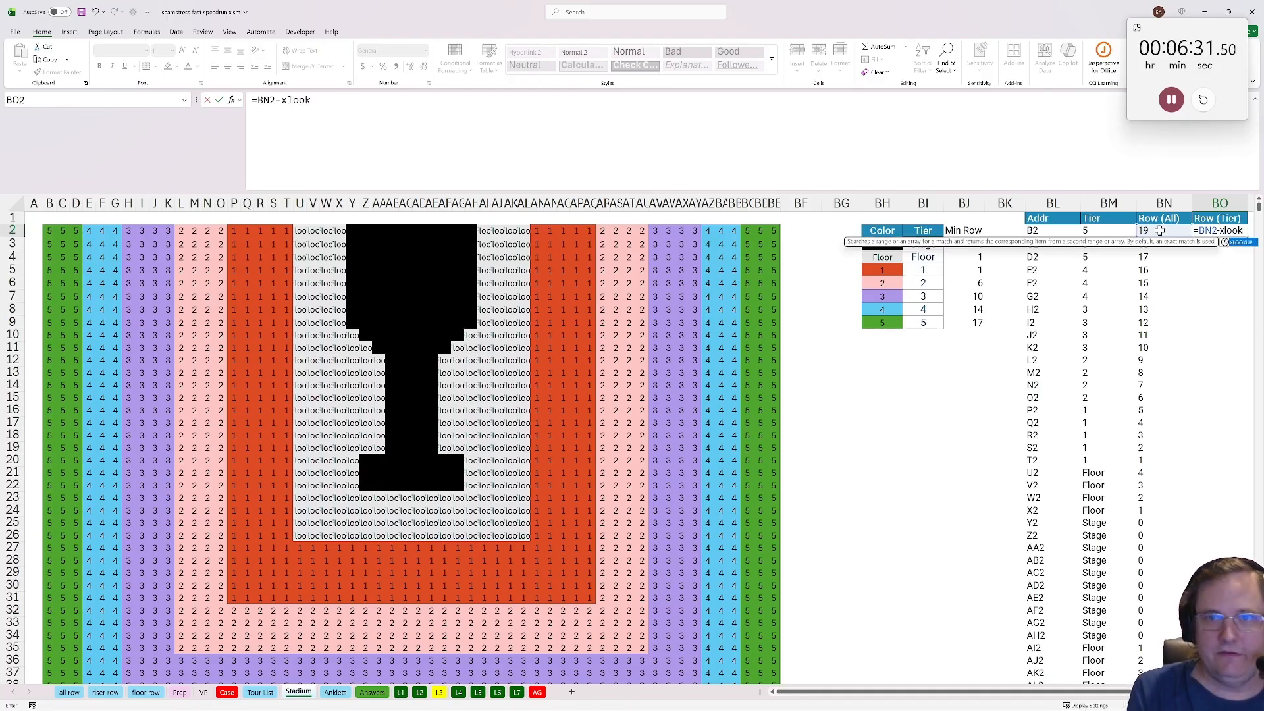
text(up()
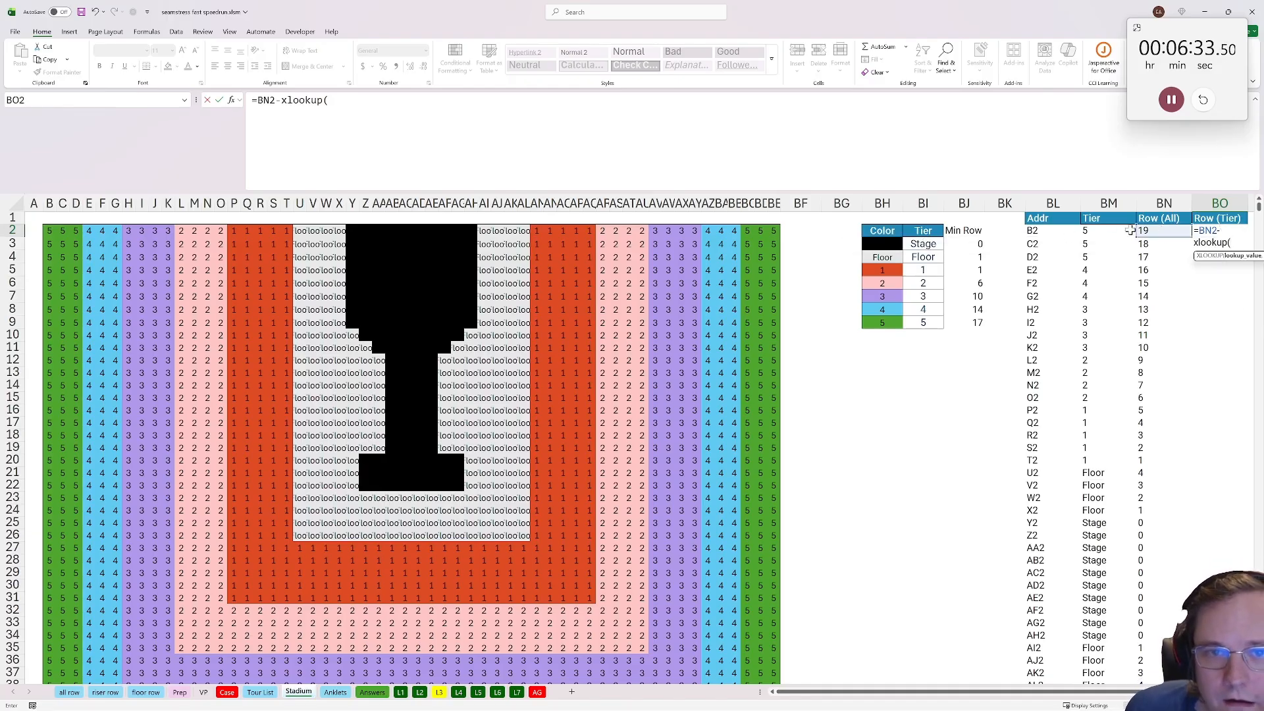
click(1109, 230)
text(,)
click(925, 244)
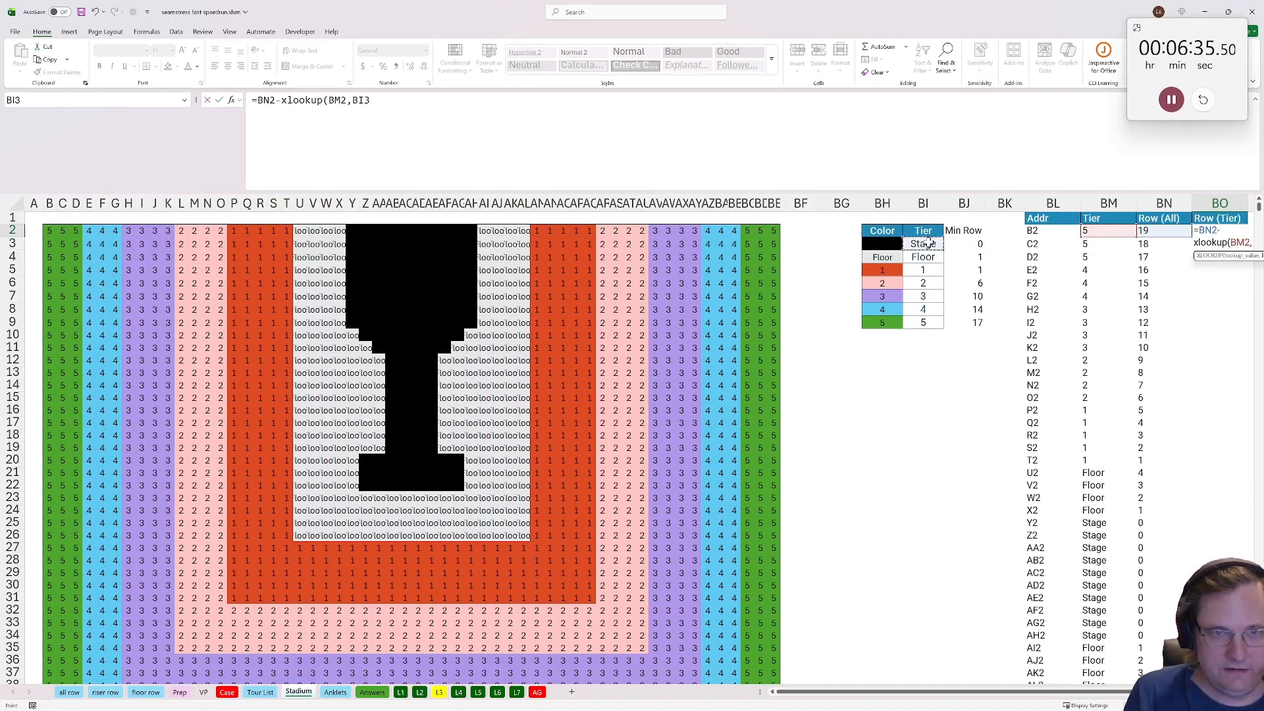
drag(929, 241, 927, 329)
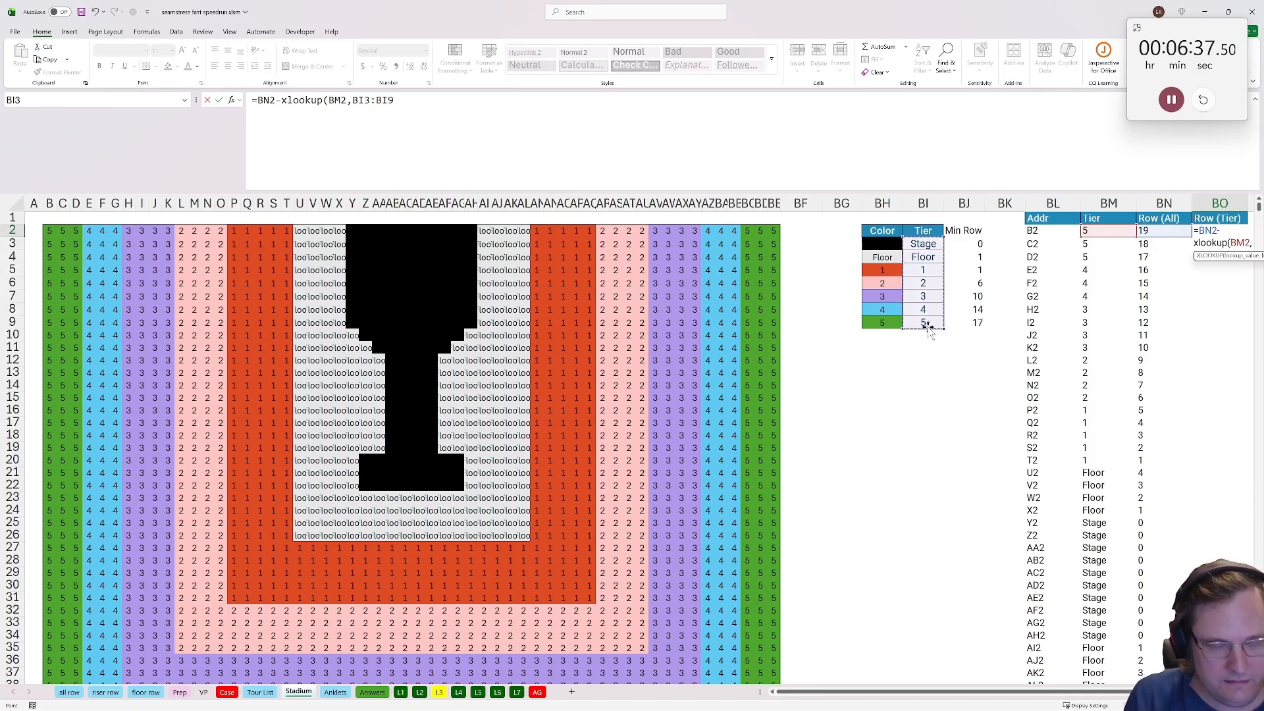
key(F4)
text(,)
Complete the BO2 formula with return range $BJ$3:$BJ$9 and +1, and fill it down the Row (Tier) column
drag(964, 249, 978, 319)
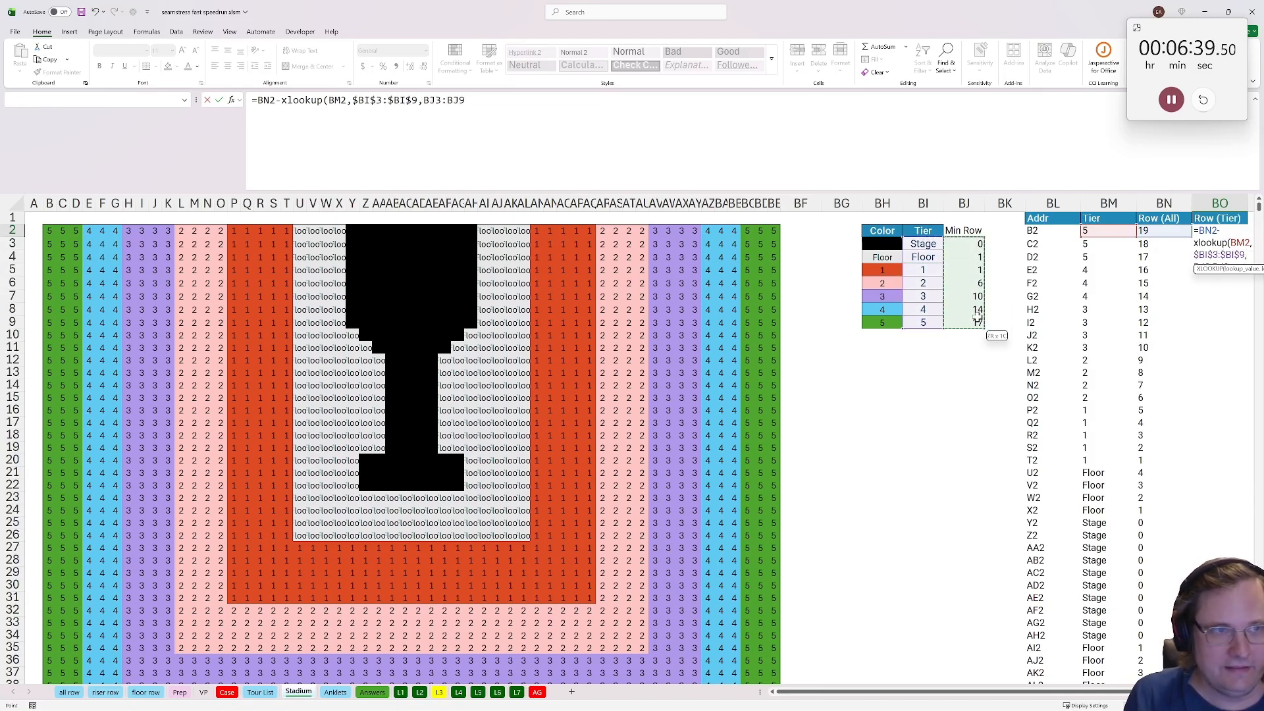
key(F4)
click(564, 118)
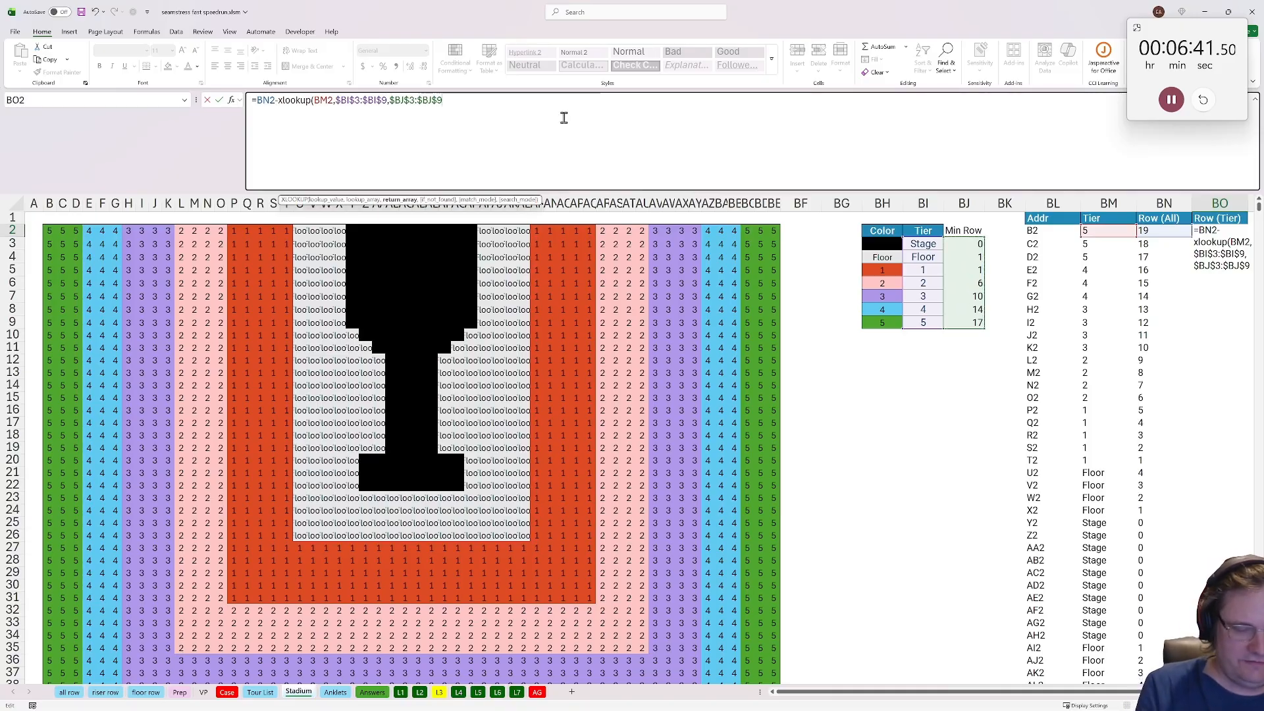
text()+1)
key(ctrl+Return)
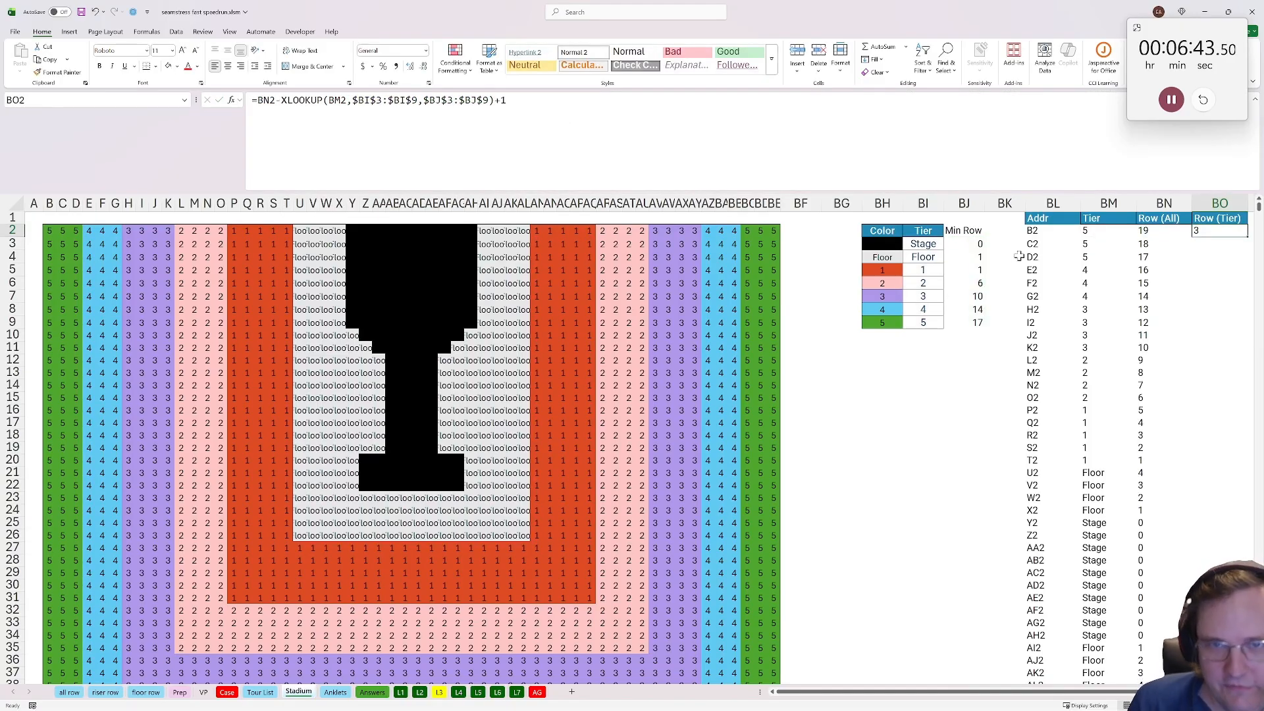
double_click(1249, 235)
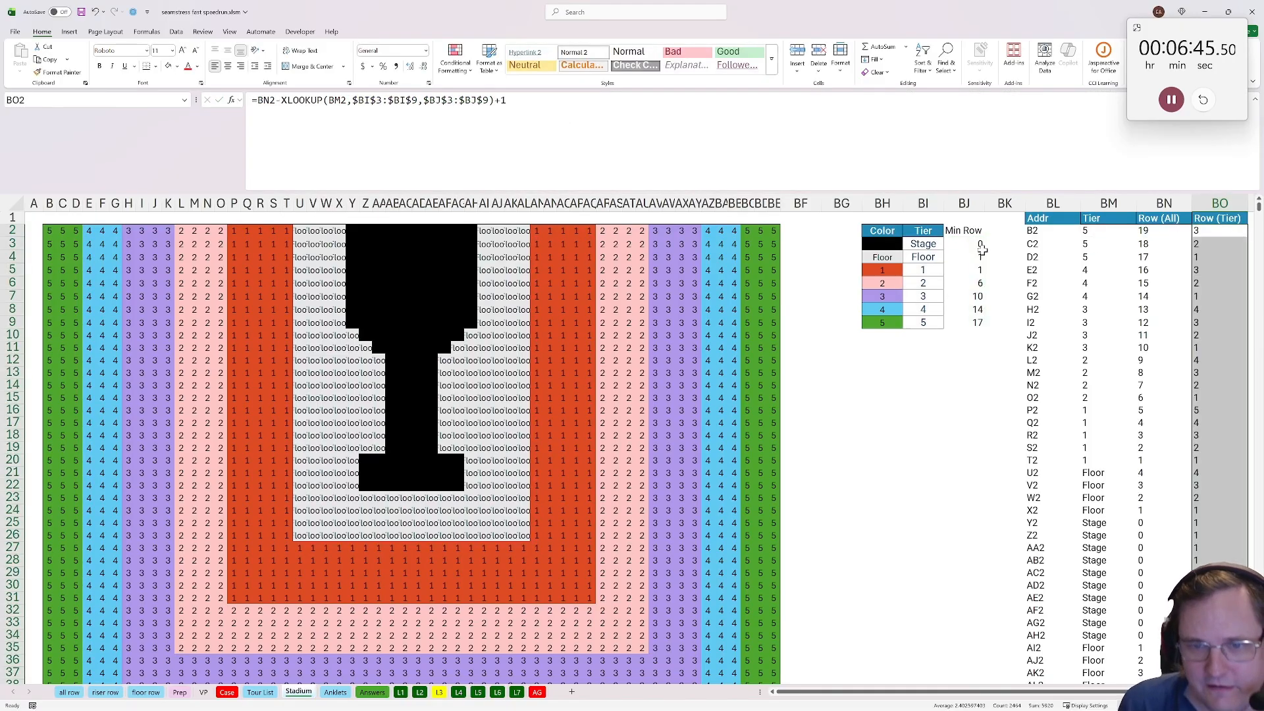
In B31 of the L3 sheet, start an XLOOKUP formula with seat G26 as the lookup value
click(440, 693)
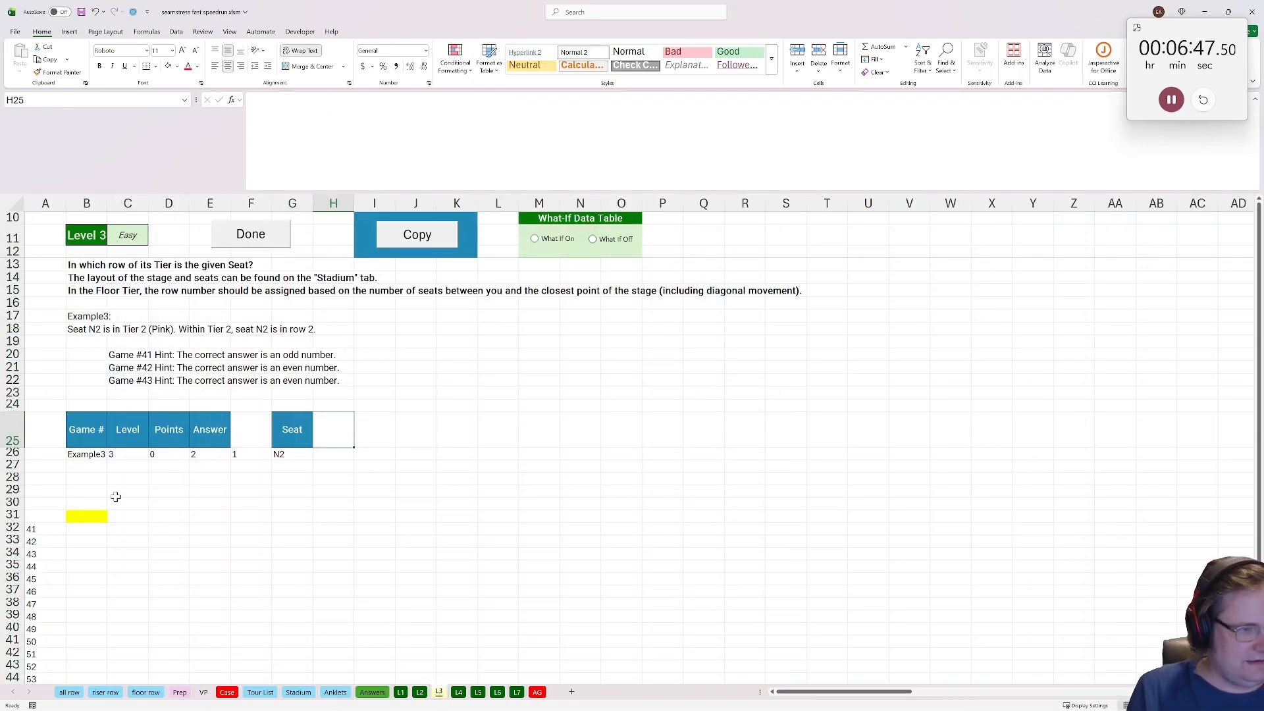
click(88, 516)
text(lookuP()
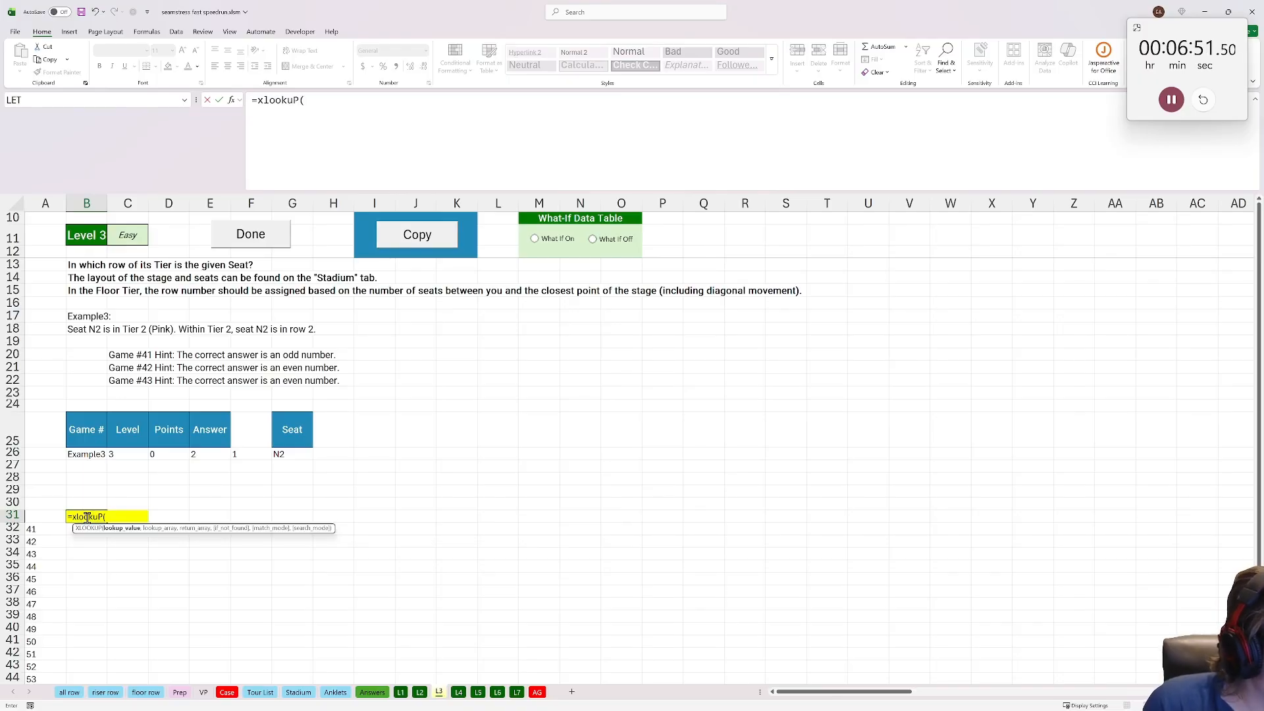
click(292, 454)
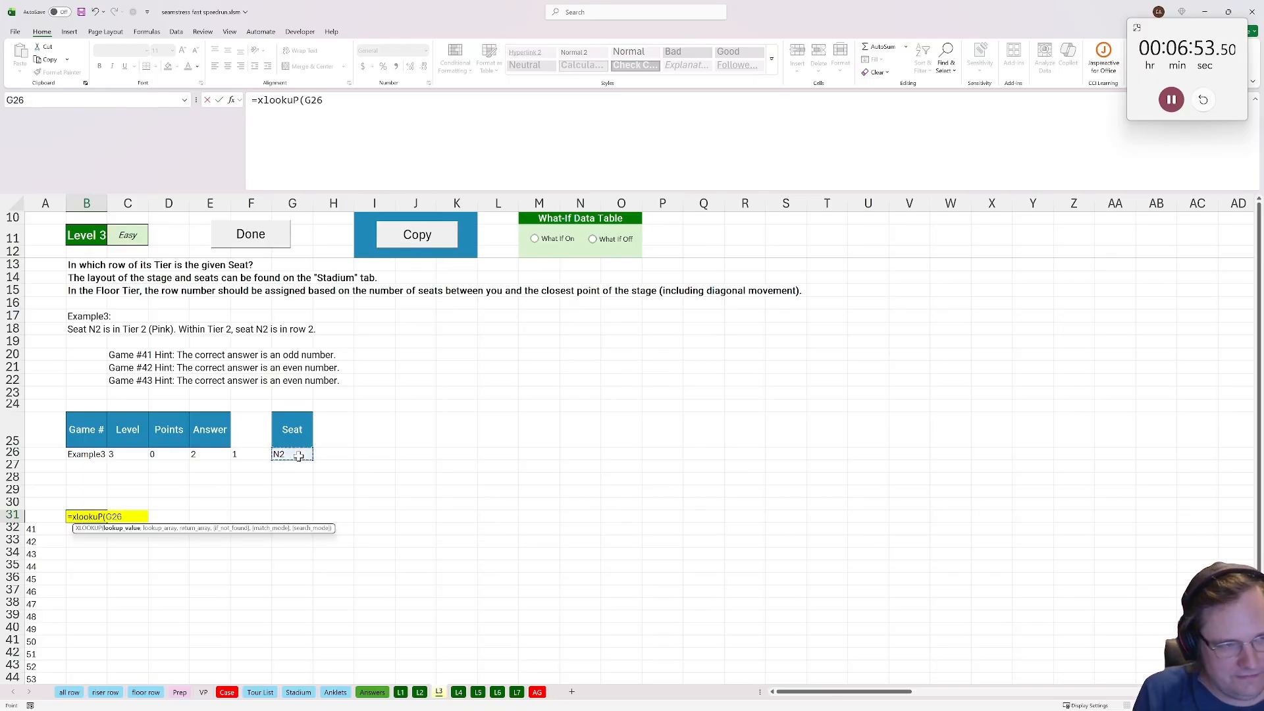
text(,Stadium!)
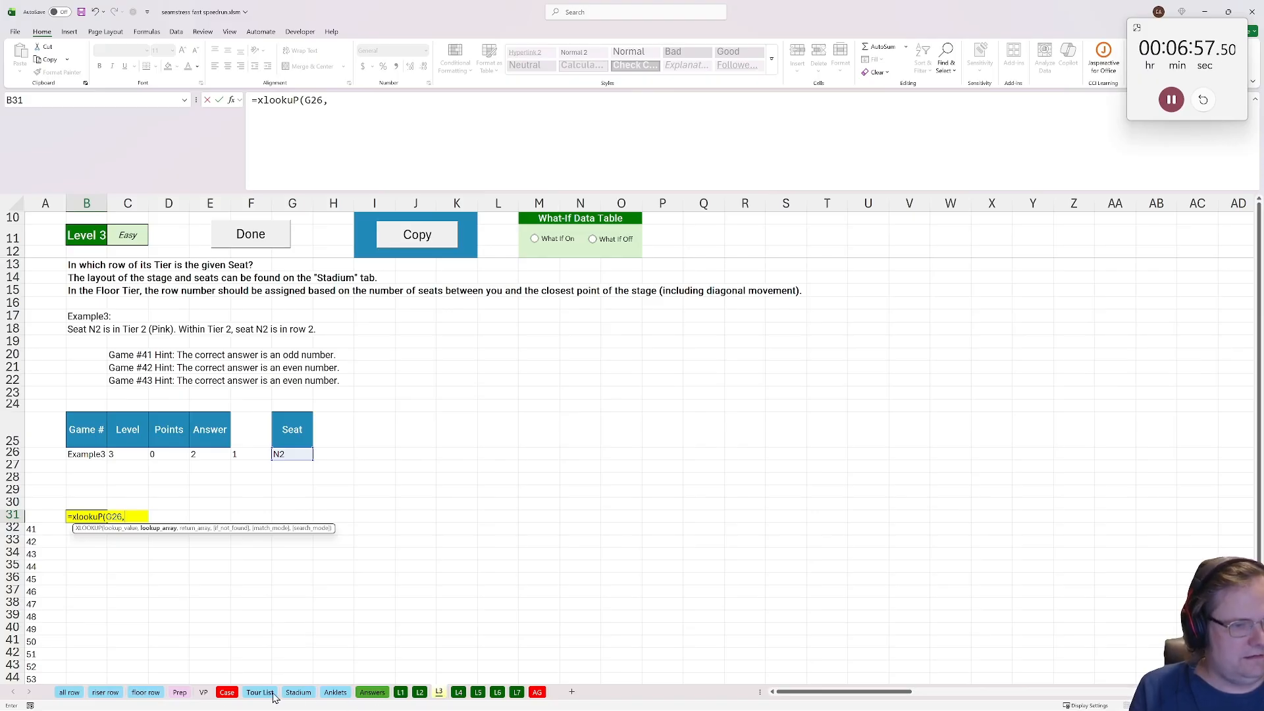
Complete the L3 XLOOKUP with Stadium column BL as lookup array and column BO as return array, and mark Level 3 as done
click(298, 692)
click(1054, 203)
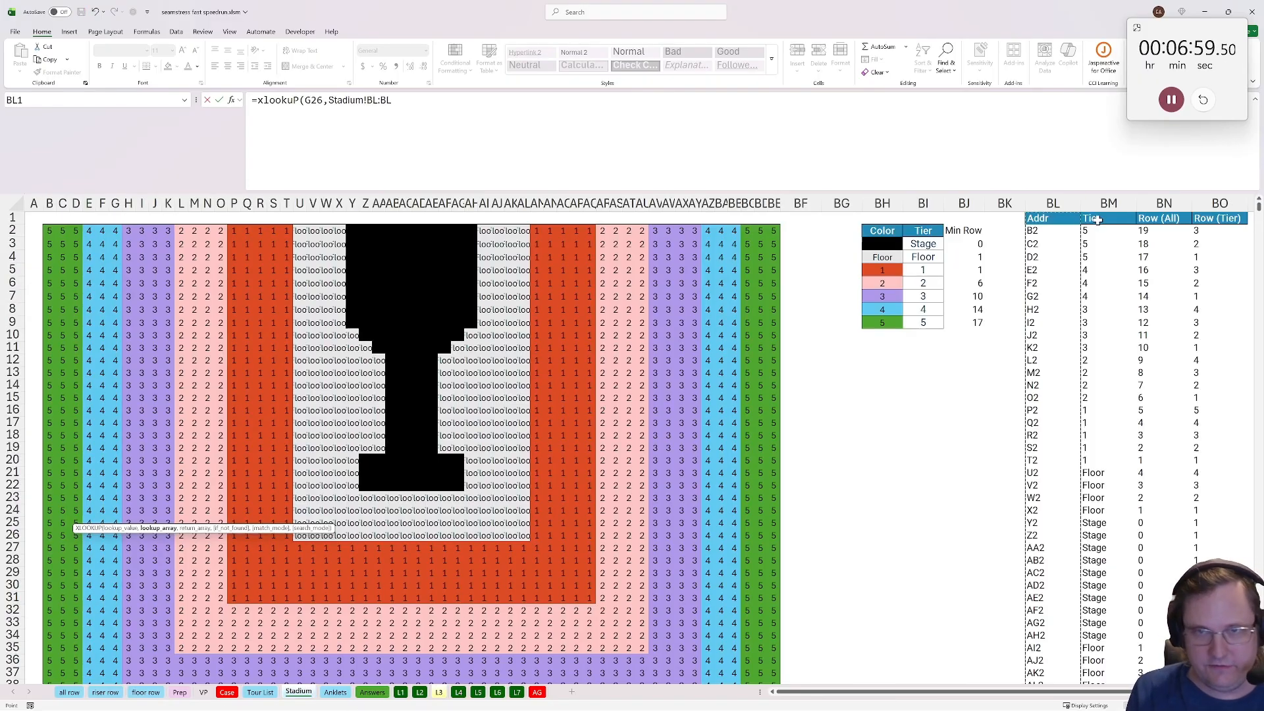
text(,)
click(1220, 203)
key(Return)
click(289, 247)
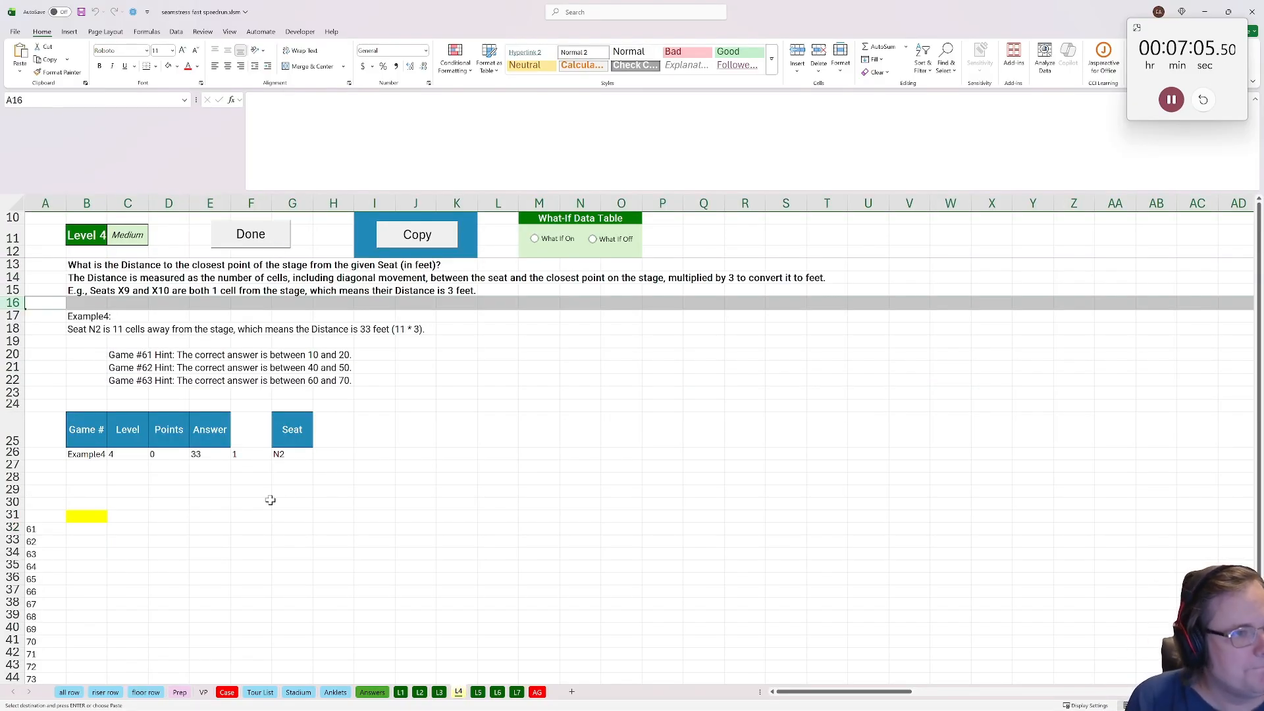
Create a copy of the Stadium sheet at the front of the workbook and rename it dist
click(363, 443)
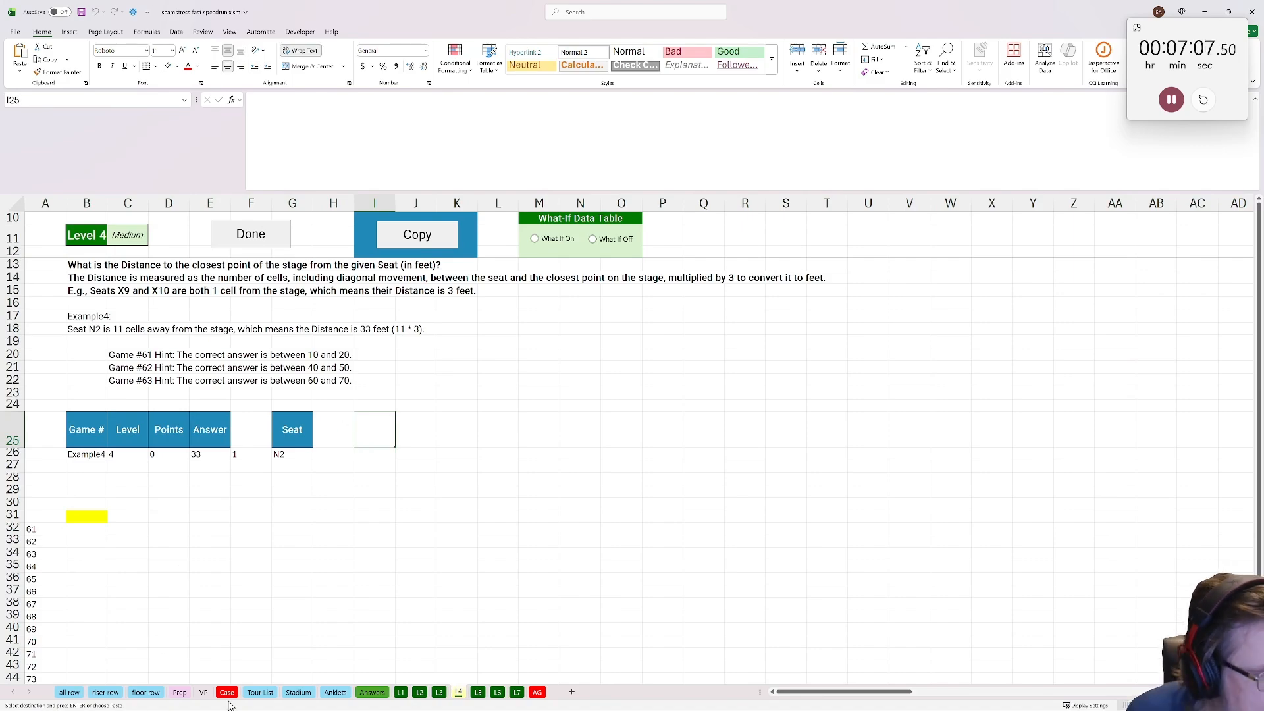
click(290, 693)
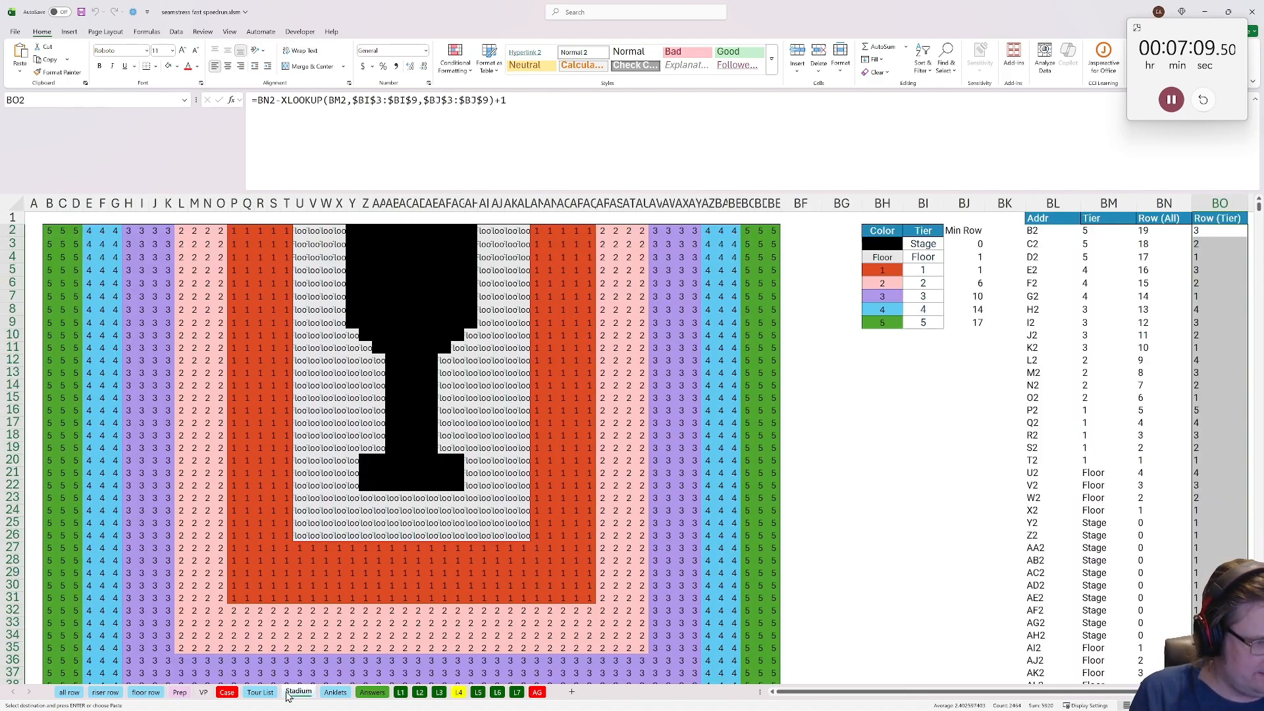
right_click(298, 693)
click(311, 544)
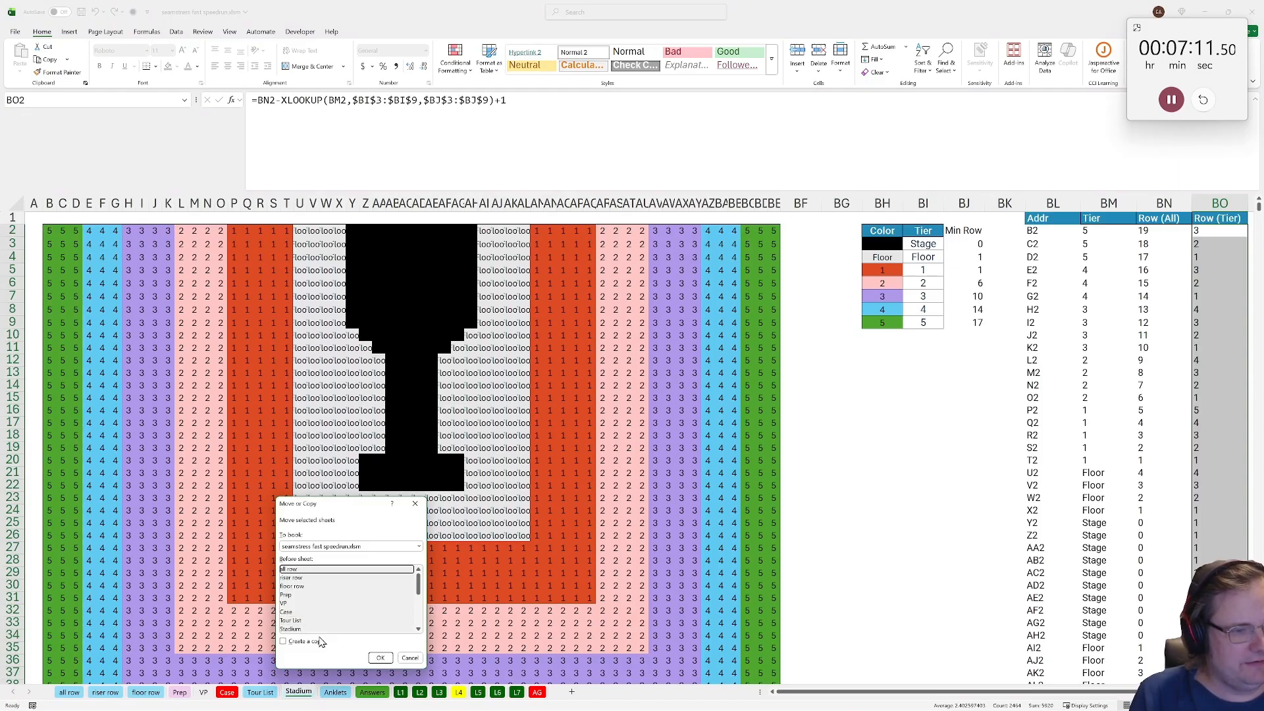
click(379, 658)
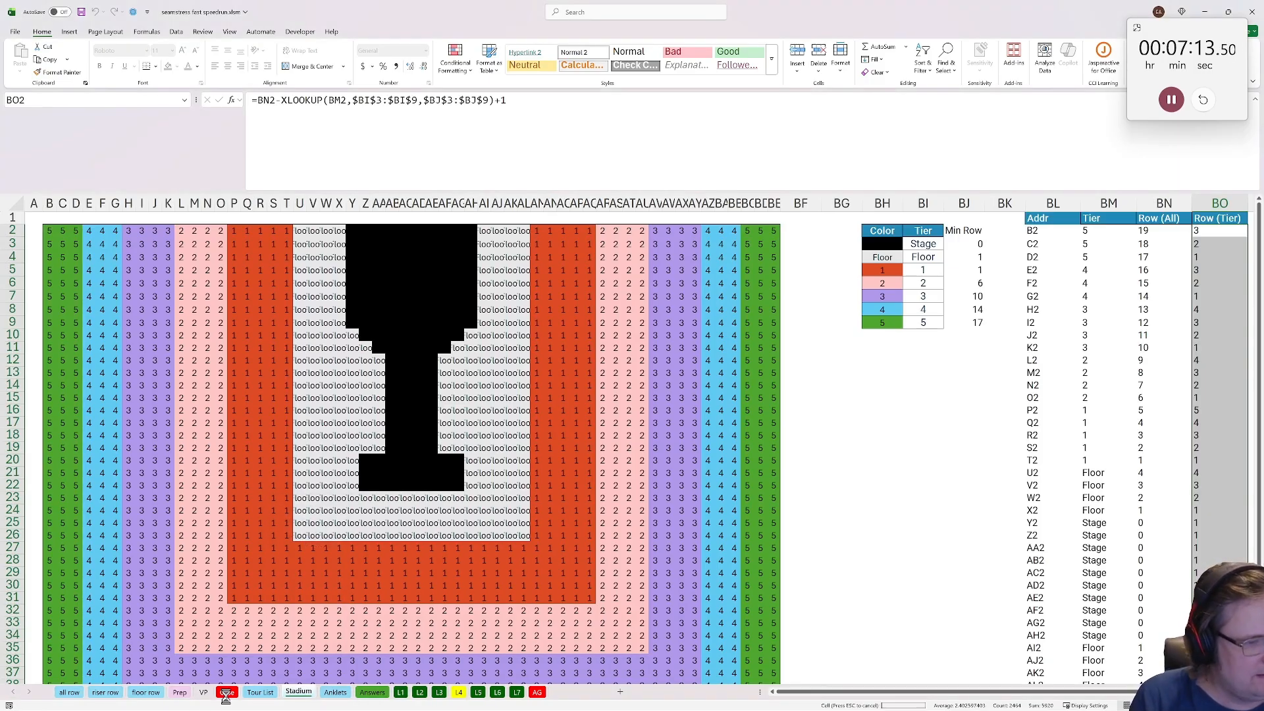
double_click(75, 696)
text(dist)
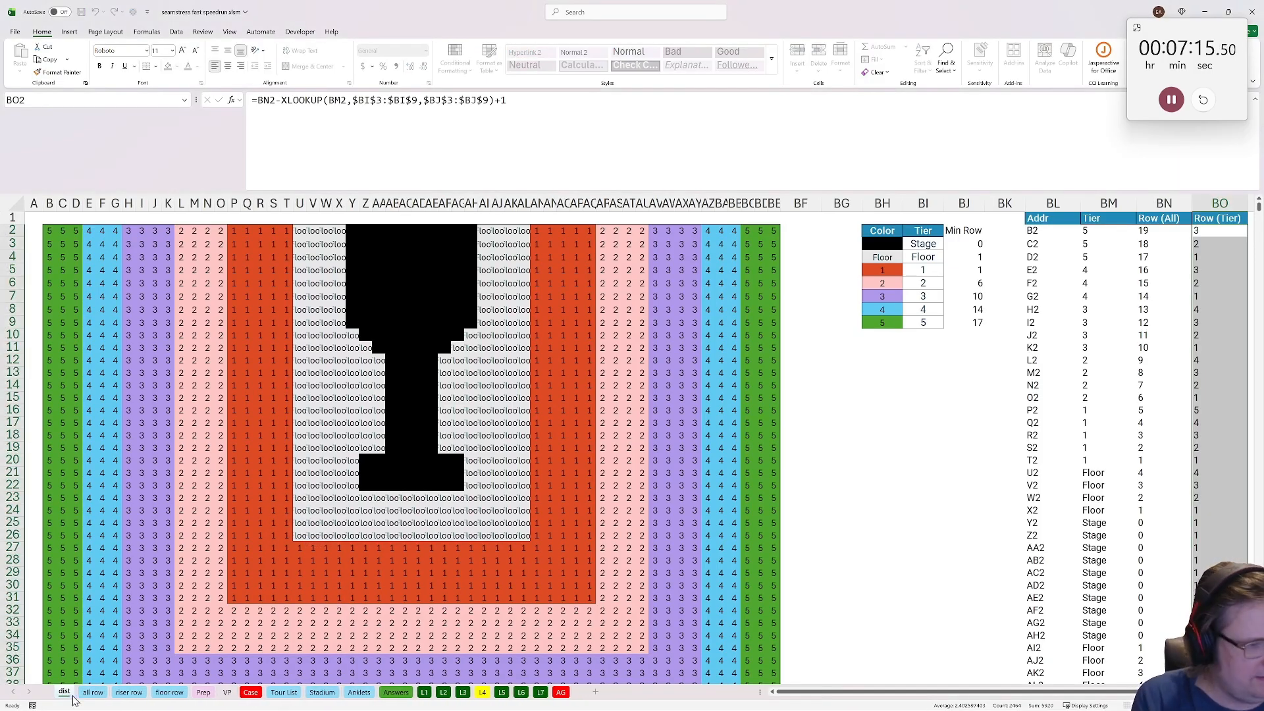
key(Return)
Clear the tier labels from the coloured stadium grid on the dist sheet
drag(48, 236, 770, 657)
scroll(1000, 368, up, 3)
key(Delete)
Delete the Min Row and seat lookup table columns, BJ through BO, from the dist sheet
drag(965, 204, 1218, 224)
right_click(1218, 224)
click(1169, 349)
click(757, 352)
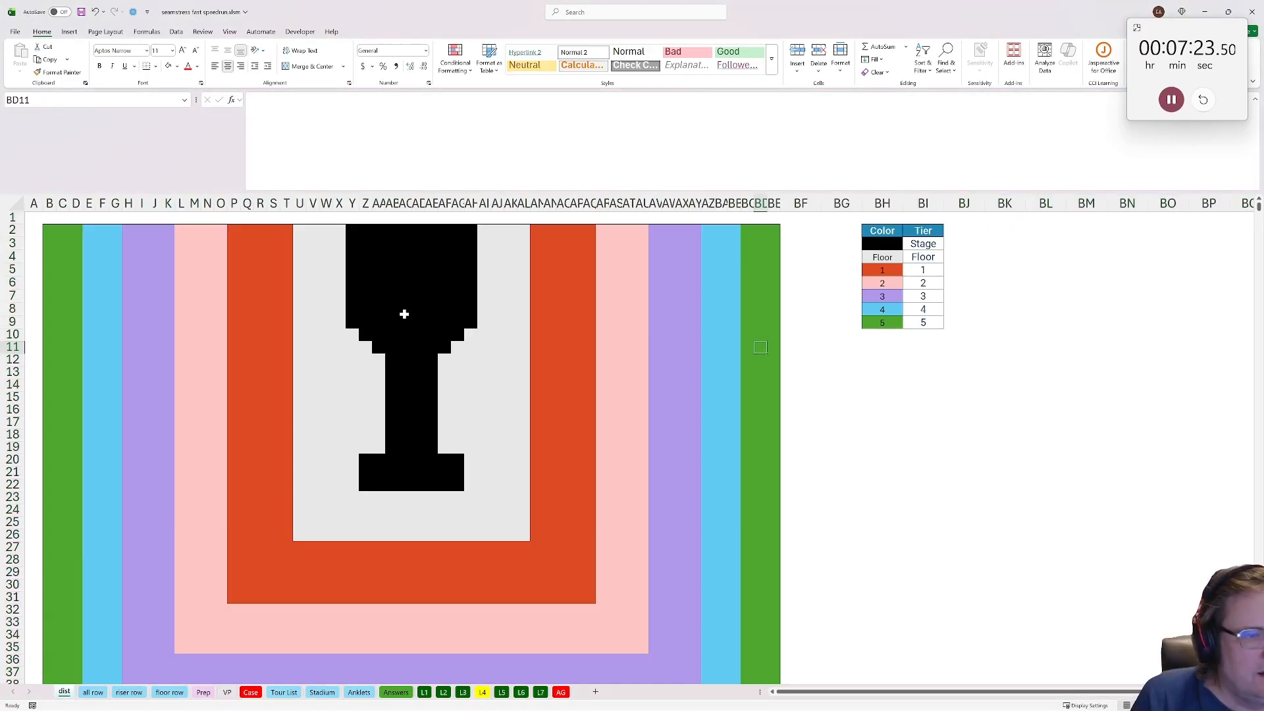
Enter 0 in stage cell Z2 and run the fill_color macro to spread it across the black stage
click(363, 230)
click(387, 300)
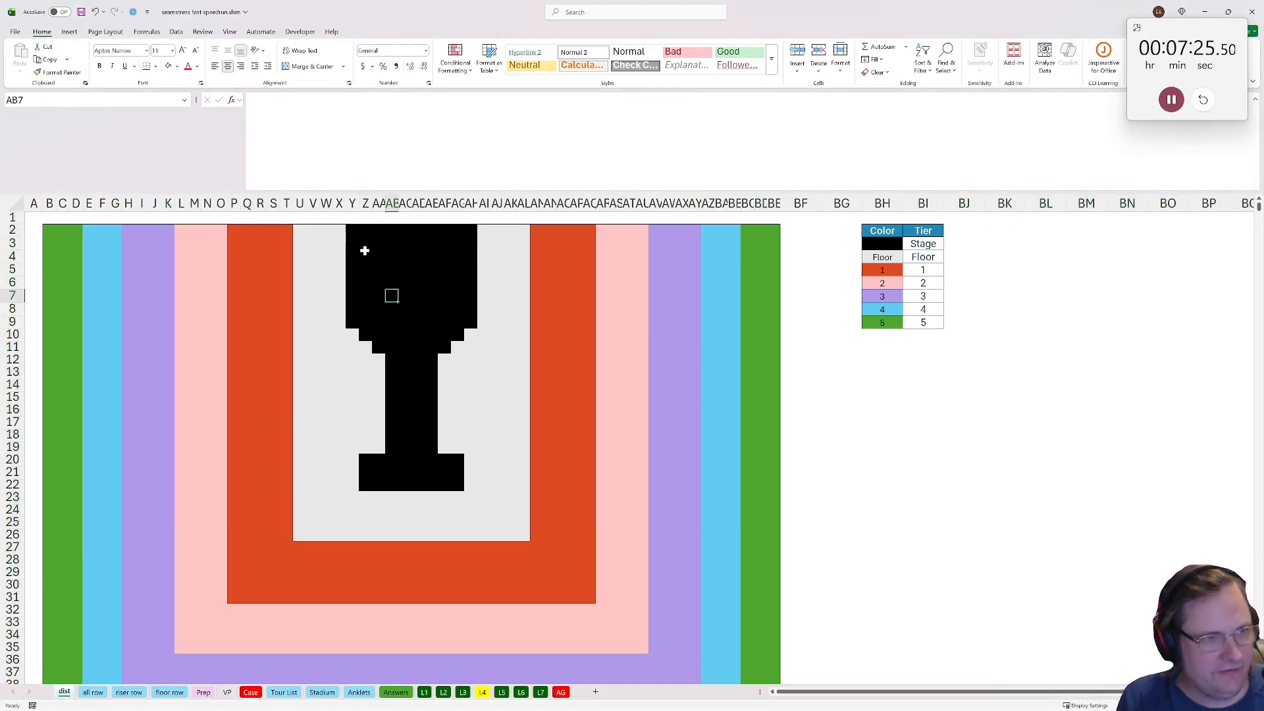
click(364, 231)
click(299, 31)
click(42, 58)
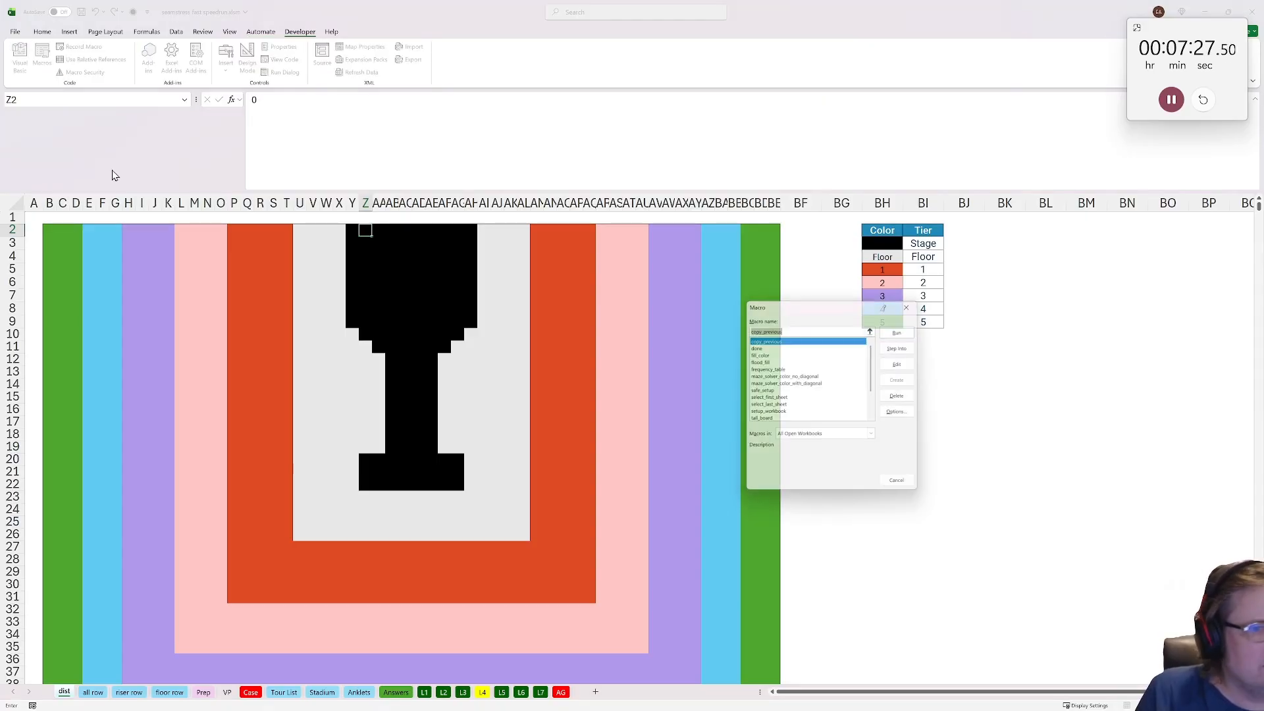
click(763, 359)
click(900, 328)
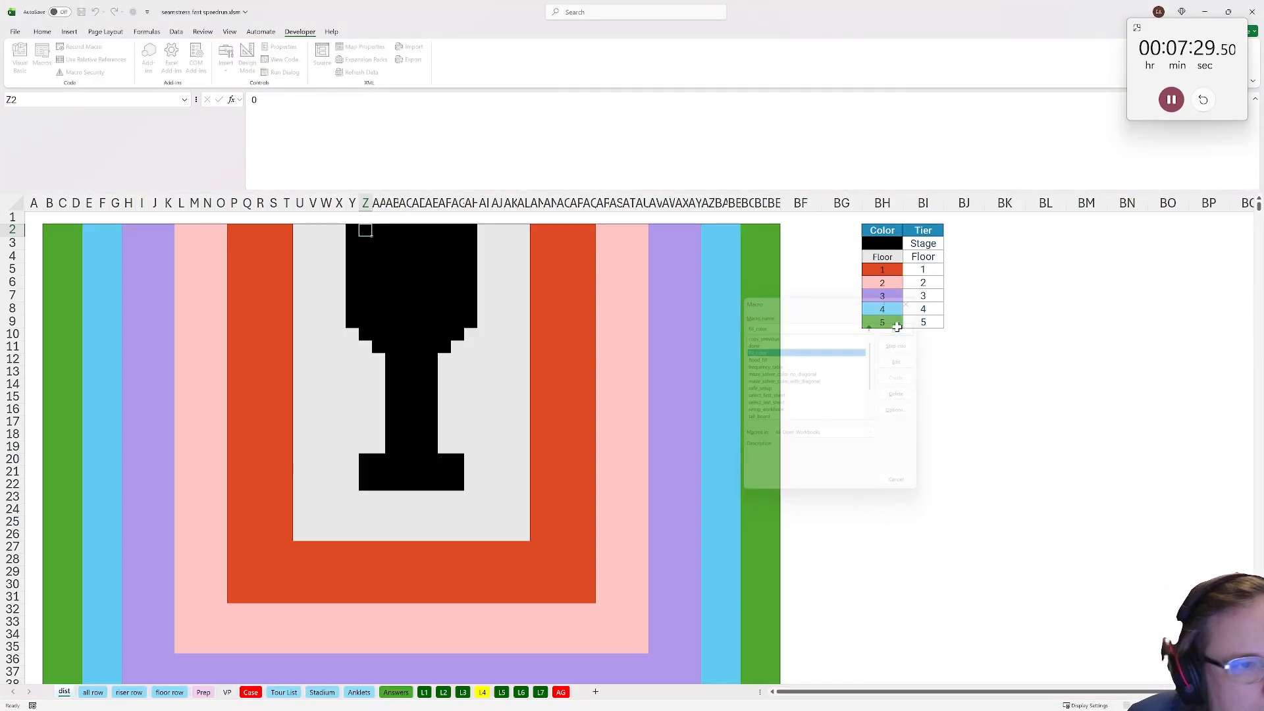
Clear the tier and stage colours from the whole grid B2:BE45
click(53, 225)
scroll(648, 485, down, 6)
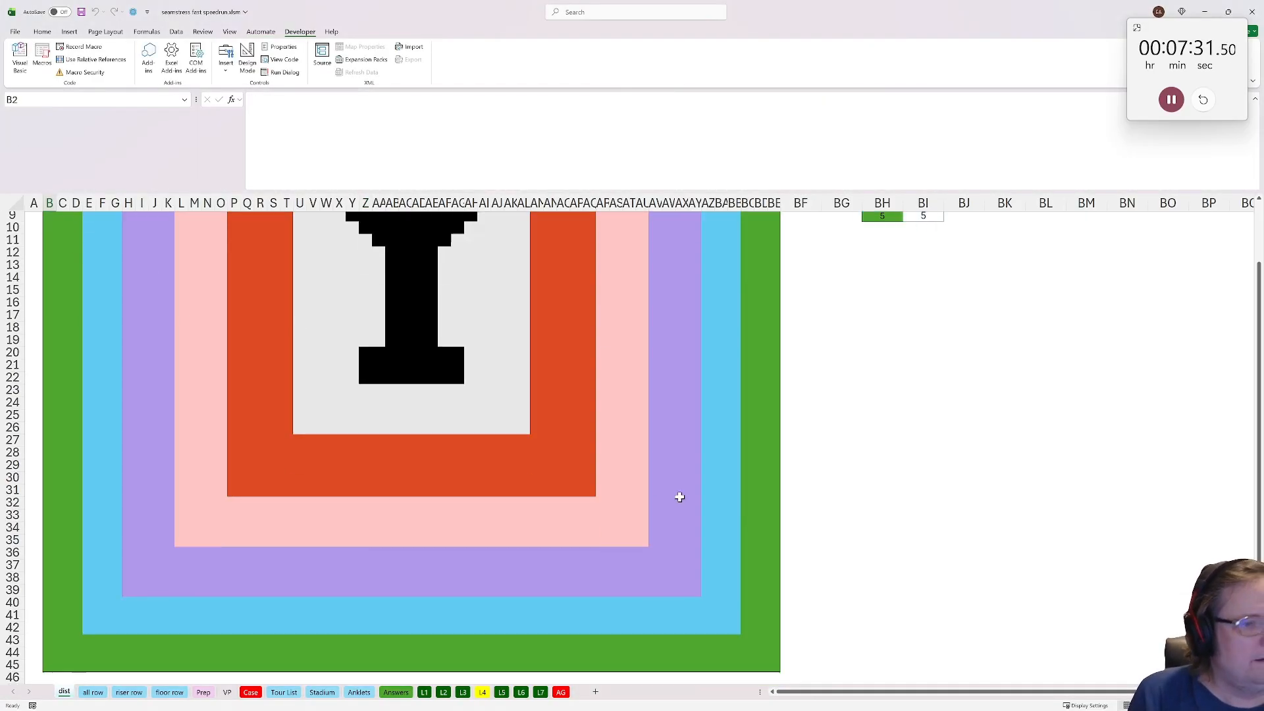
shift+click(776, 527)
click(43, 33)
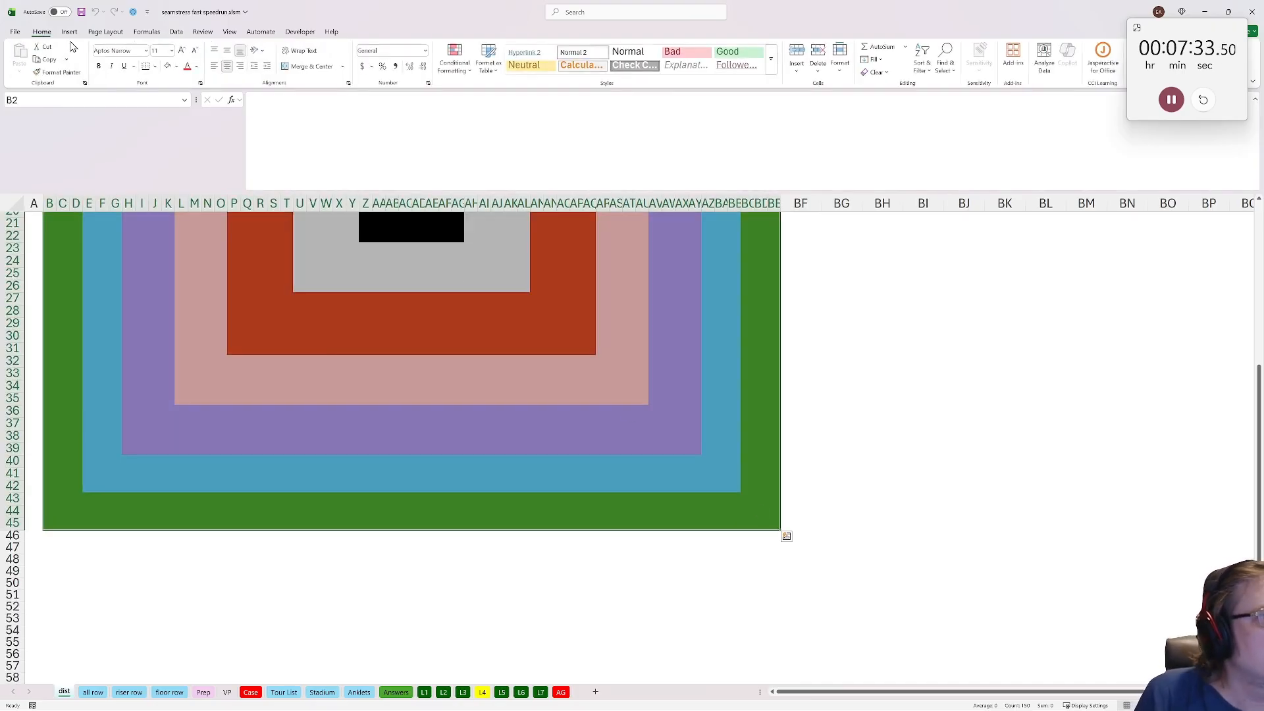
click(169, 67)
scroll(251, 264, up, 7)
Run the maze_solver_color_with_diagonal macro on the selected grid to compute every seat's distance from the stage
click(300, 32)
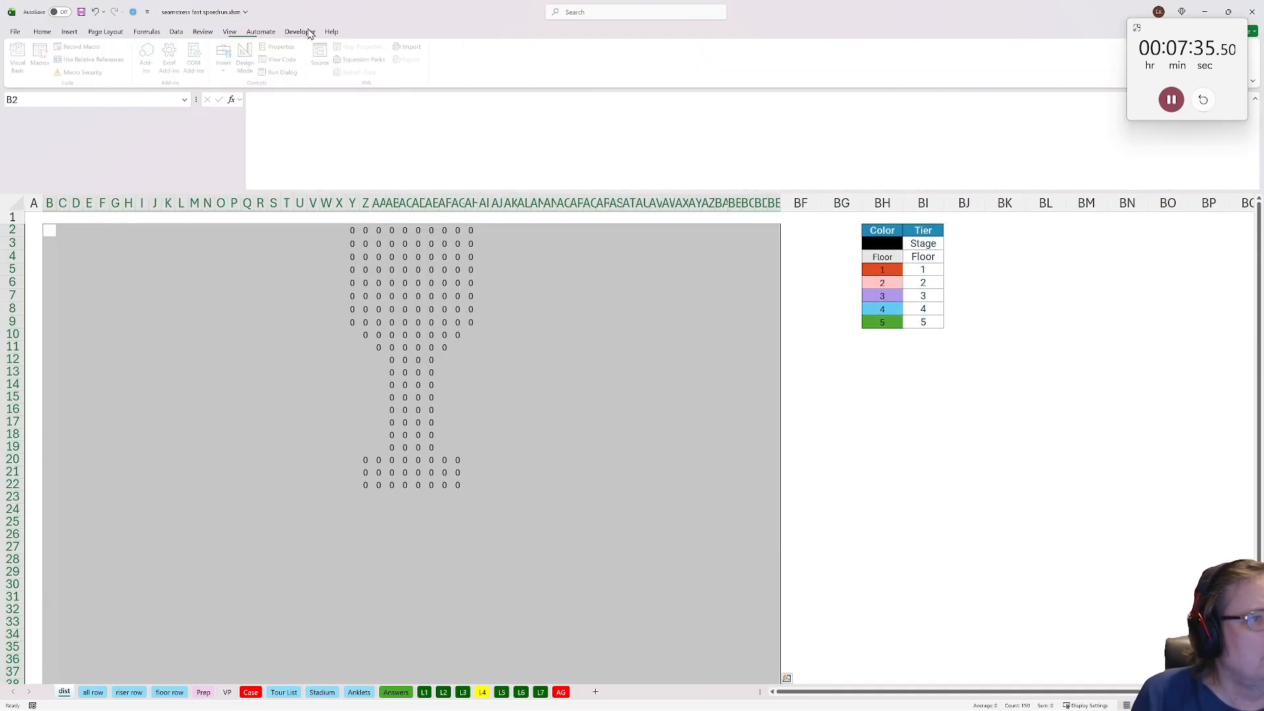
click(42, 58)
click(790, 382)
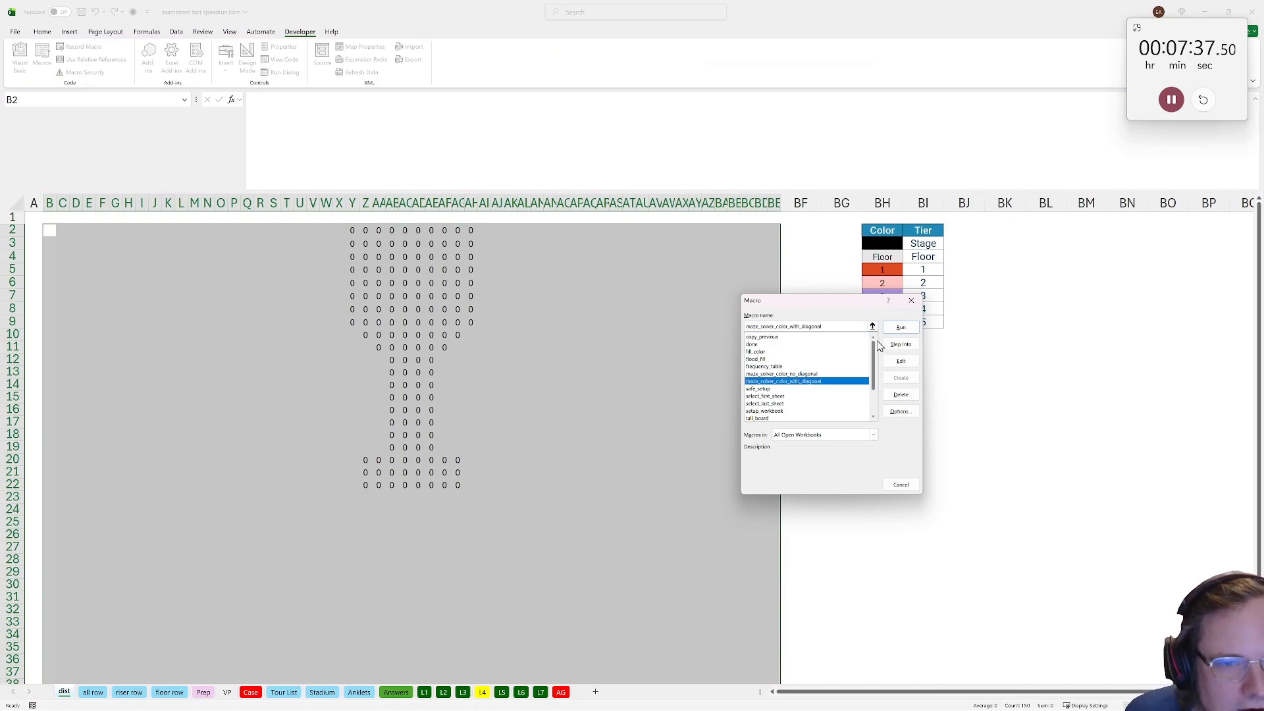
click(901, 328)
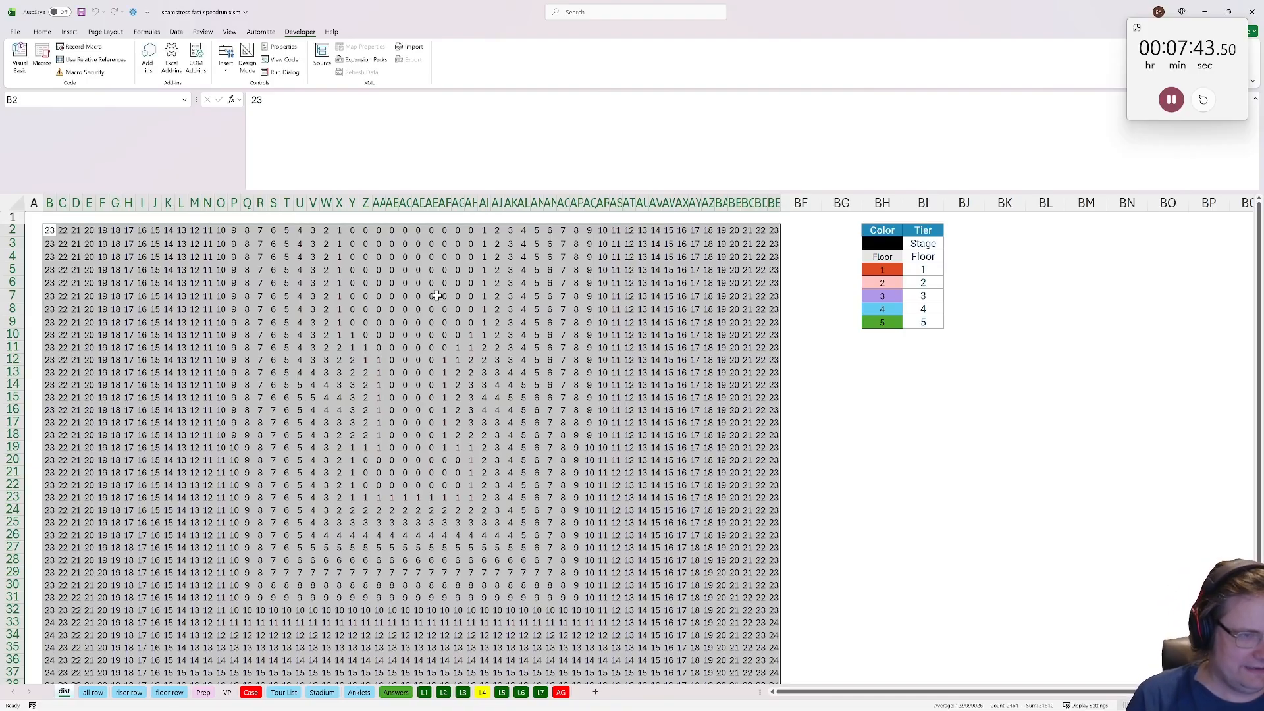
scroll(436, 295, down, 1)
click(450, 391)
drag(392, 374, 404, 386)
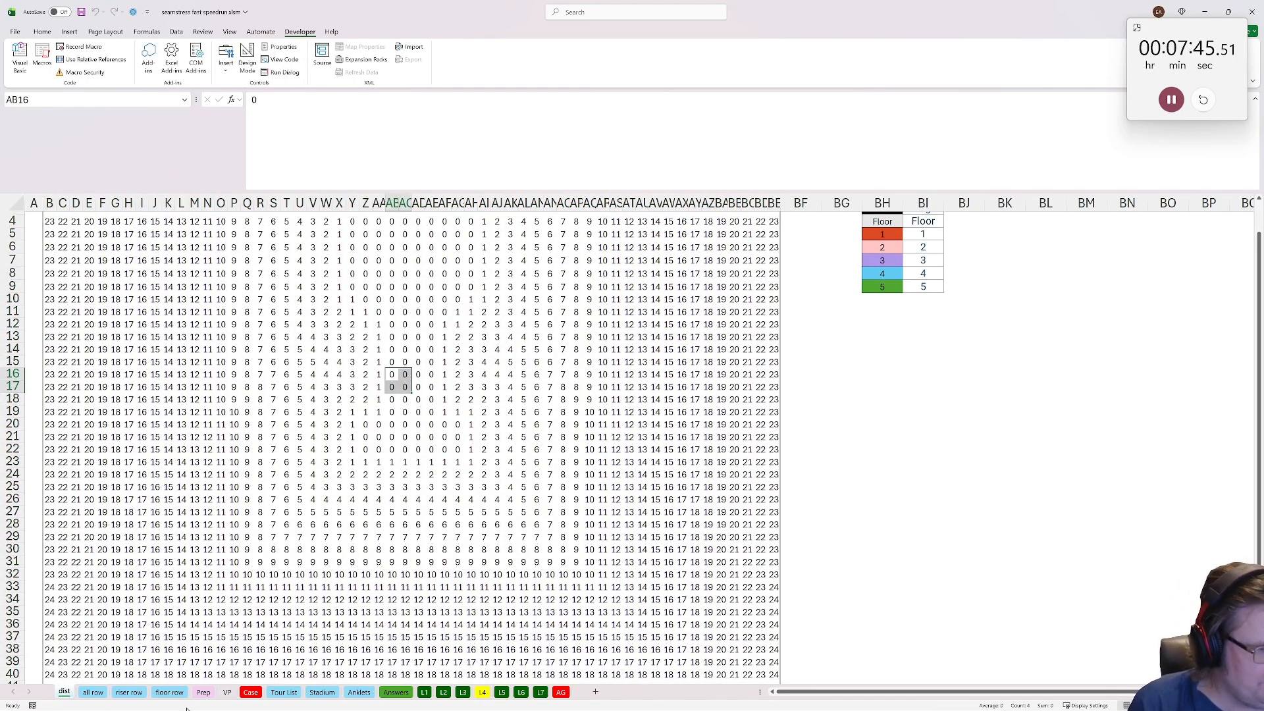
On the L4 sheet, enter in B31 a sheet_lookup formula over the entire dist sheet with absolute references, $1:$1048576
click(482, 692)
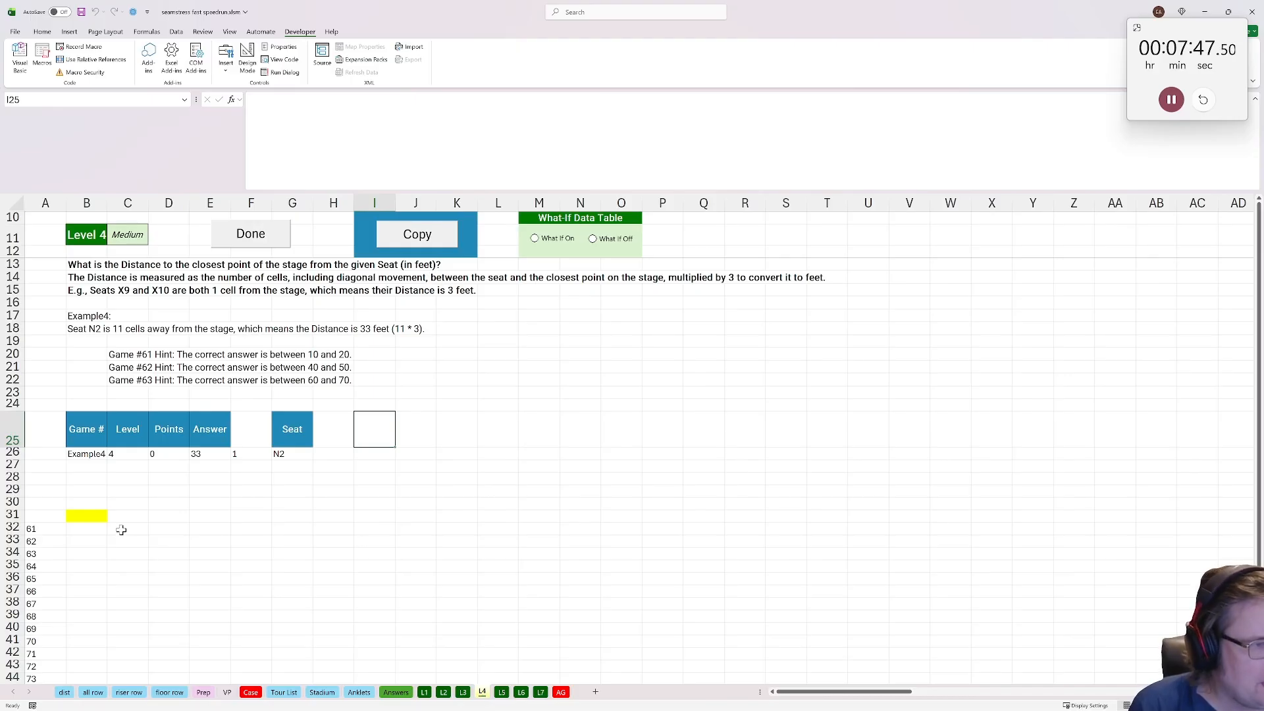
text(=she)
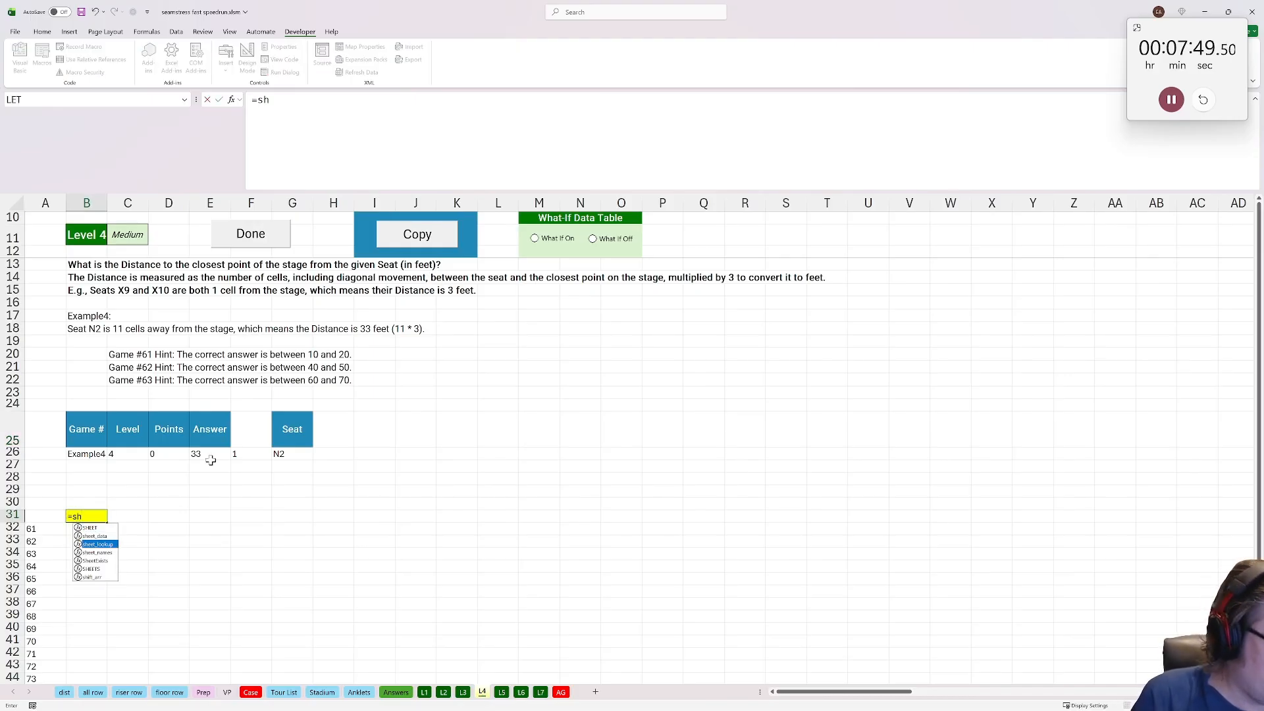
key(Tab)
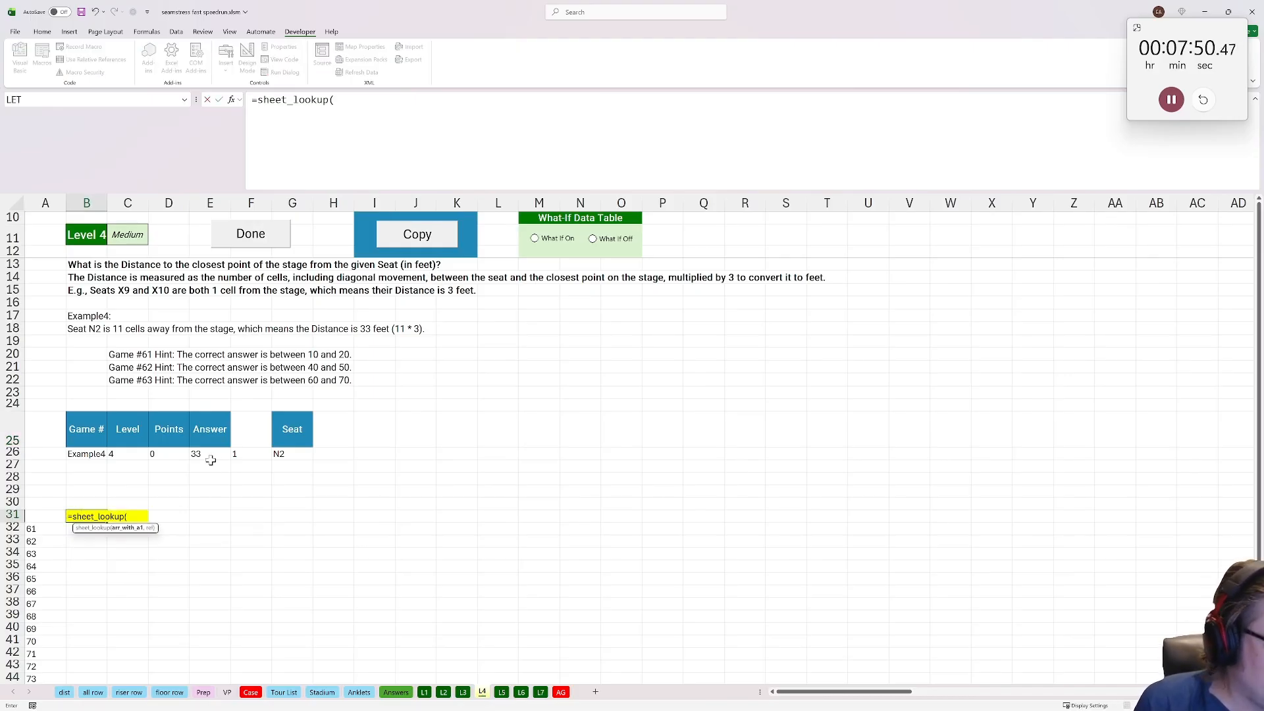
click(65, 691)
click(26, 198)
text())
key(ctrl+Return)
drag(420, 100, 334, 112)
key(F4)
Complete the B31 lookup with seat G26 as its reference, multiply it by 3, and mark Level 4 as done
click(516, 121)
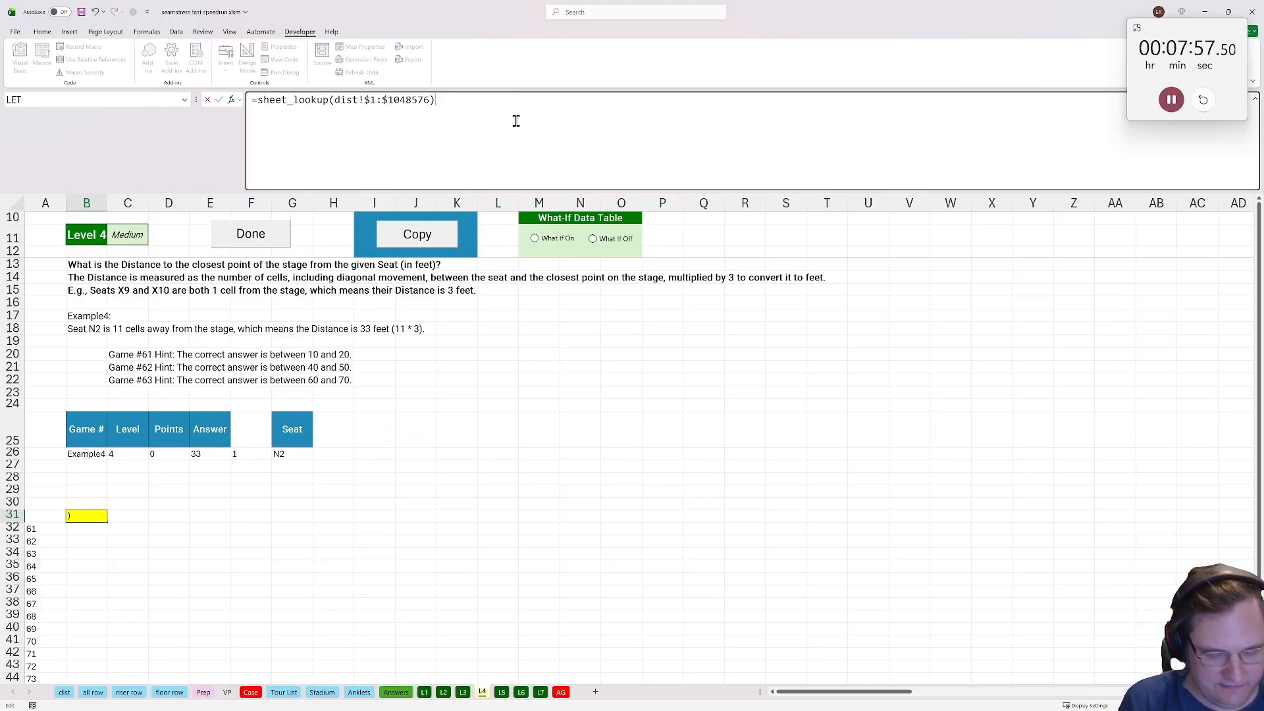
key(BackSpace)
text(,)
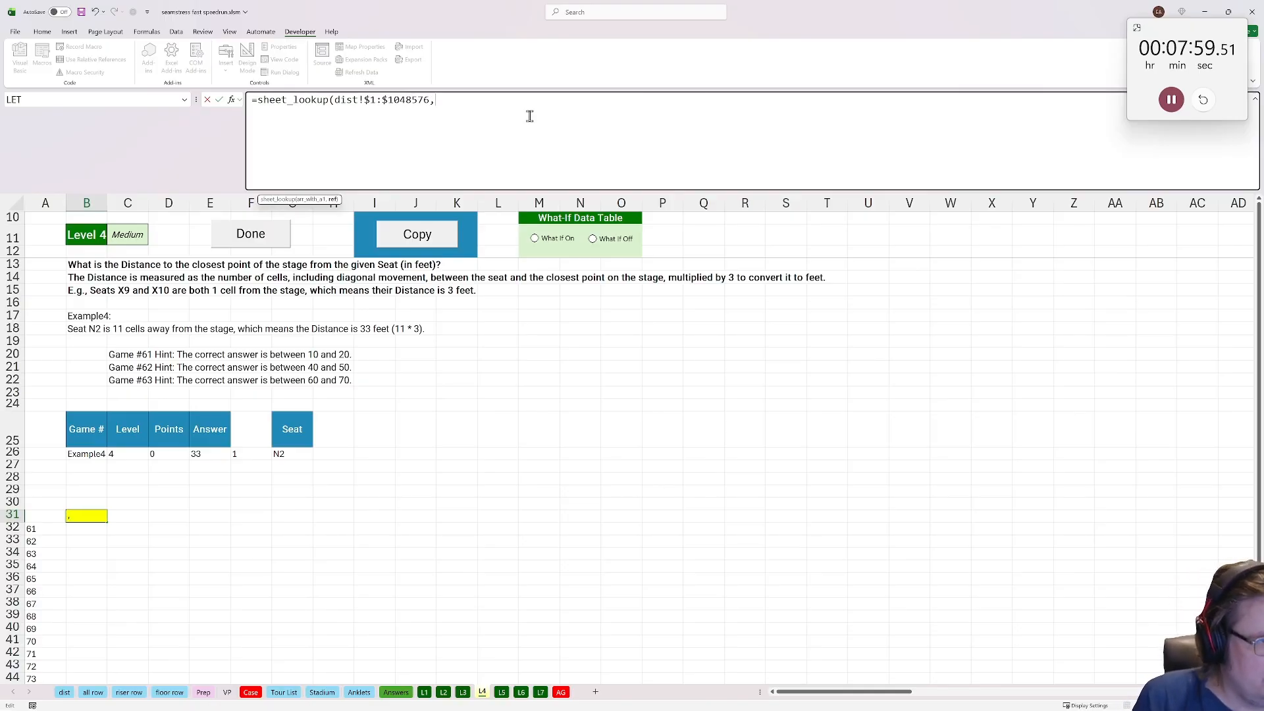
click(306, 449)
text())
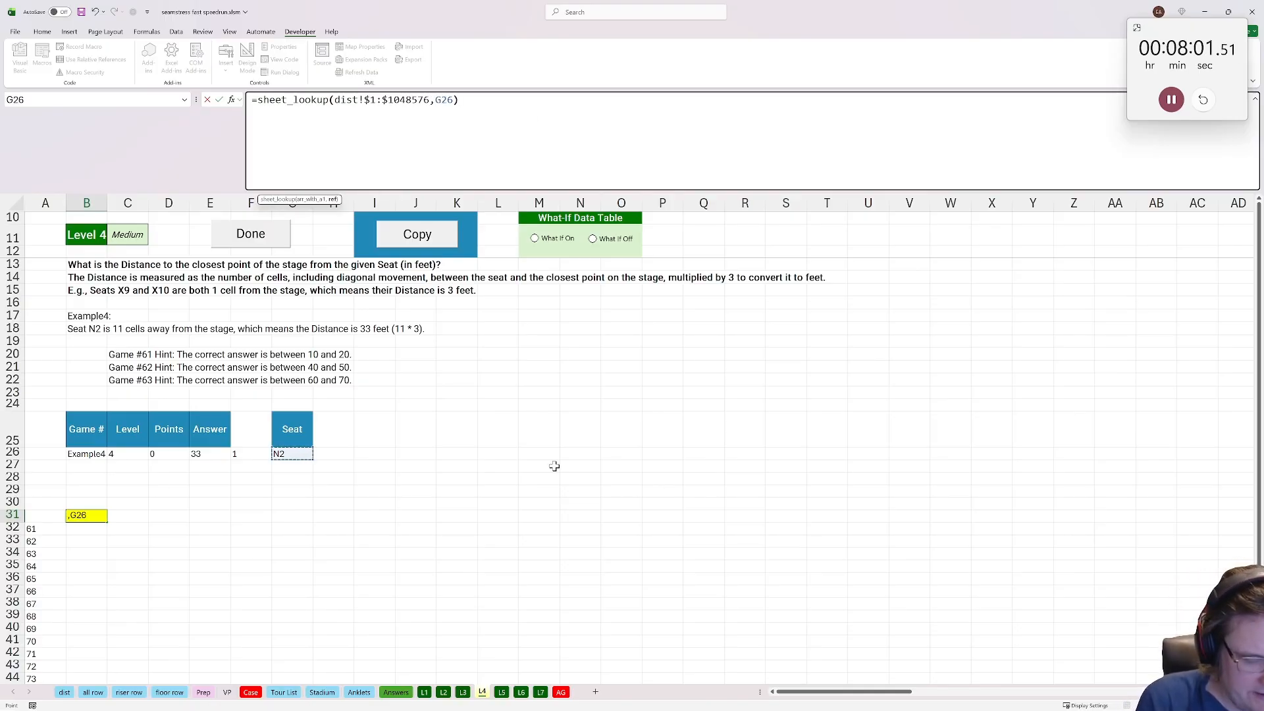
text(*3)
key(Return)
click(245, 236)
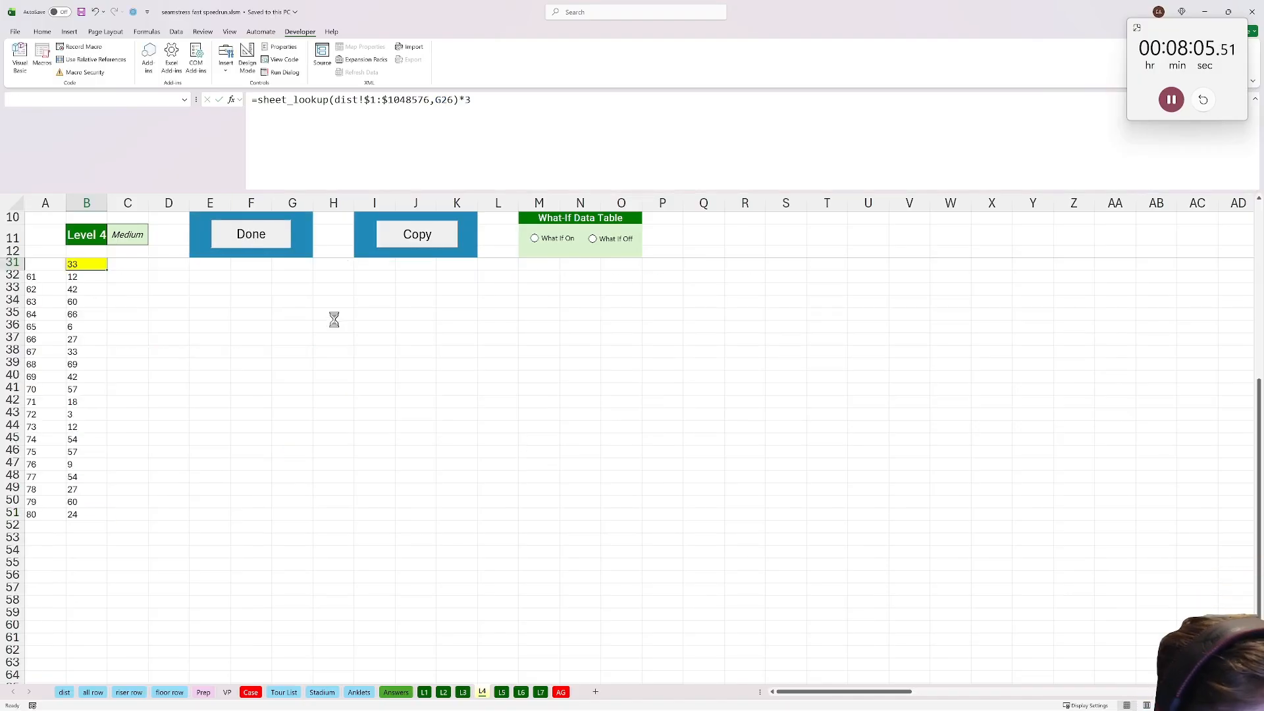
click(614, 349)
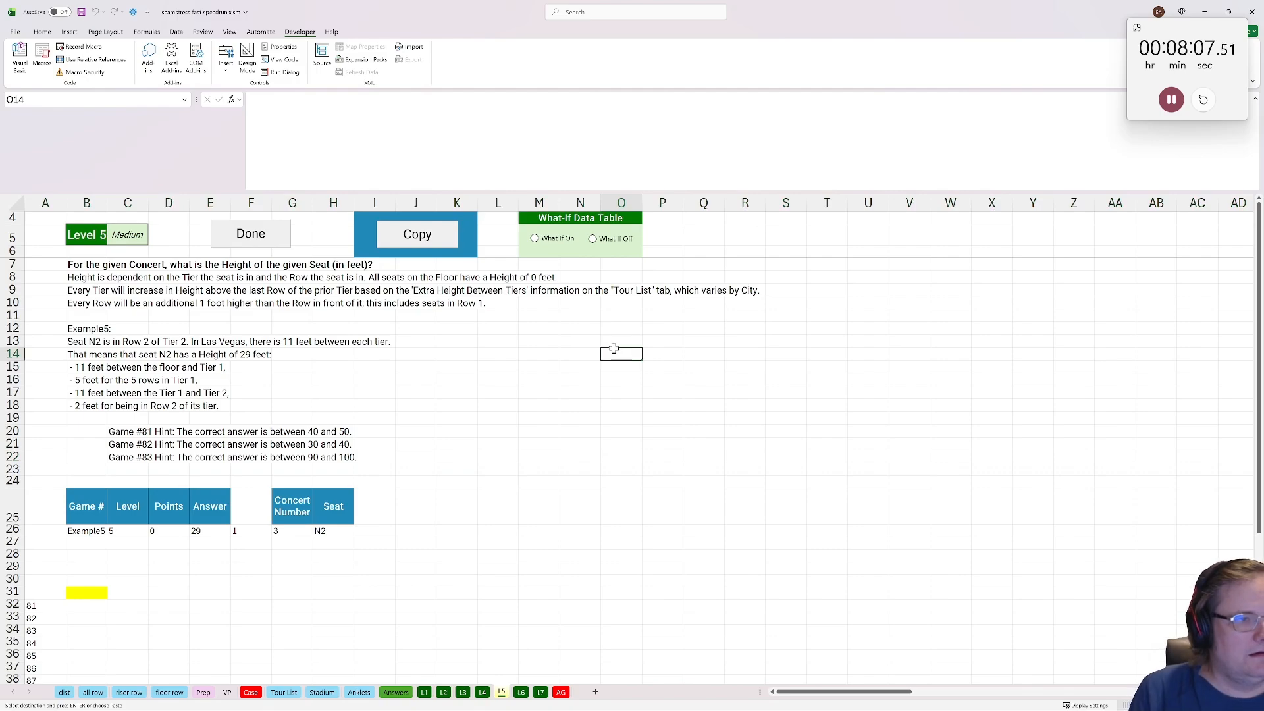
Add the helper column headers Tier in J25 and Height of Tier in K25 on the L5 sheet
click(245, 692)
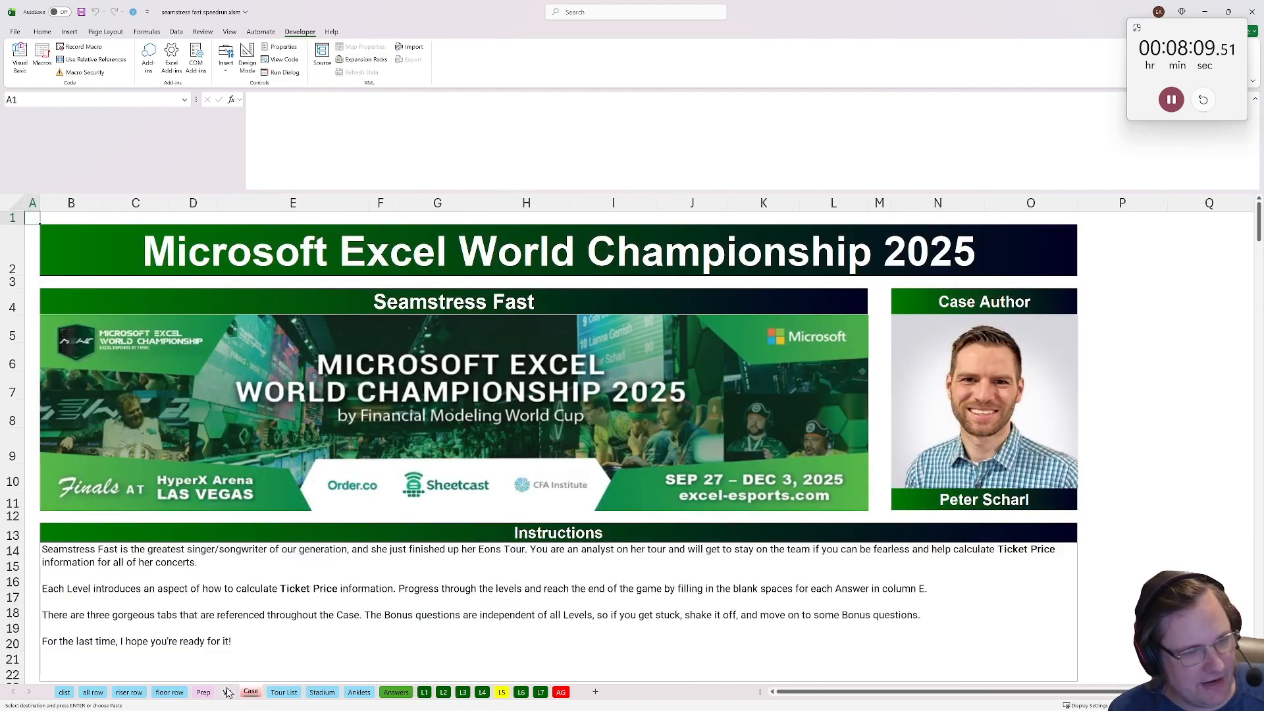
click(505, 697)
click(370, 509)
click(425, 507)
text(Tier)
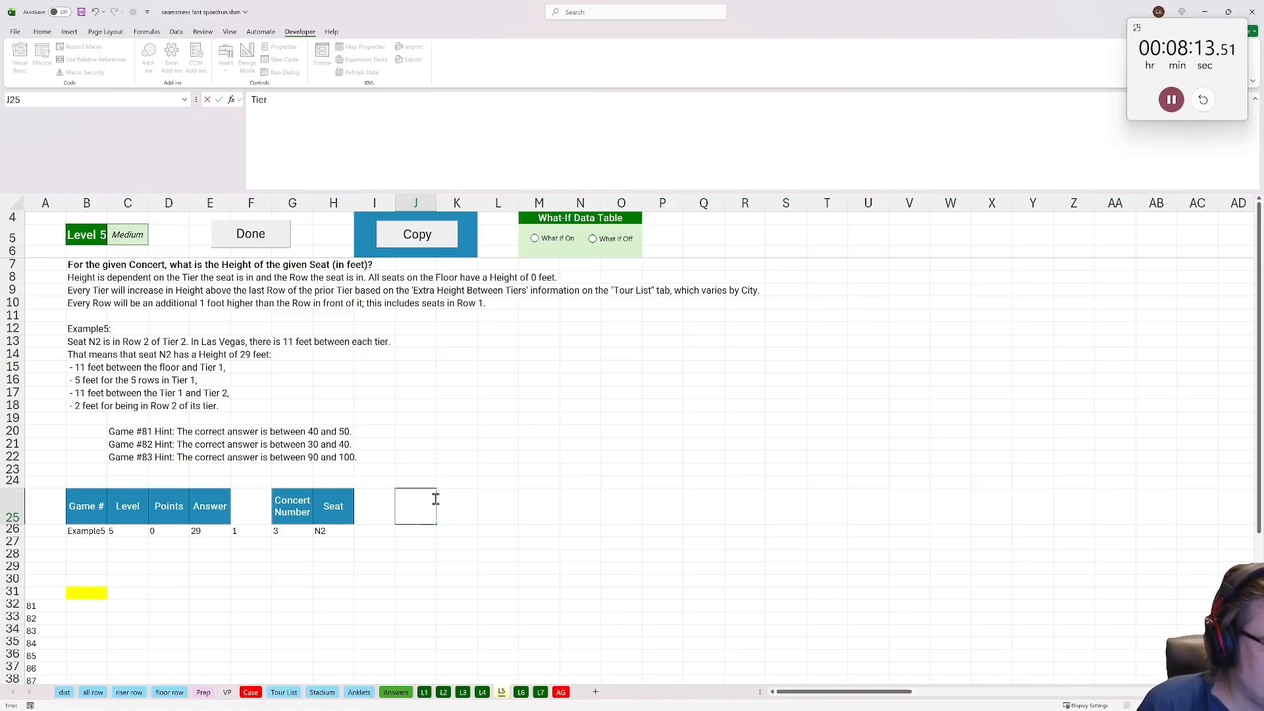
key(Tab)
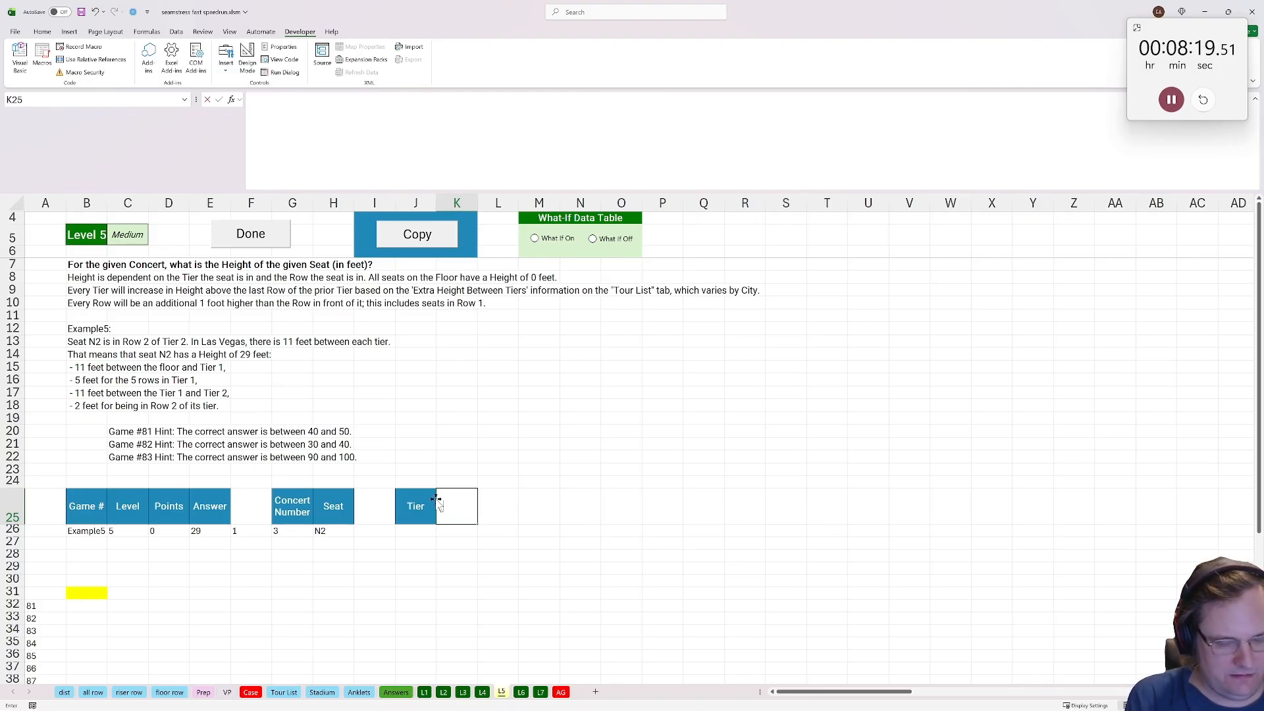
text(Height of Tier)
key(Return)
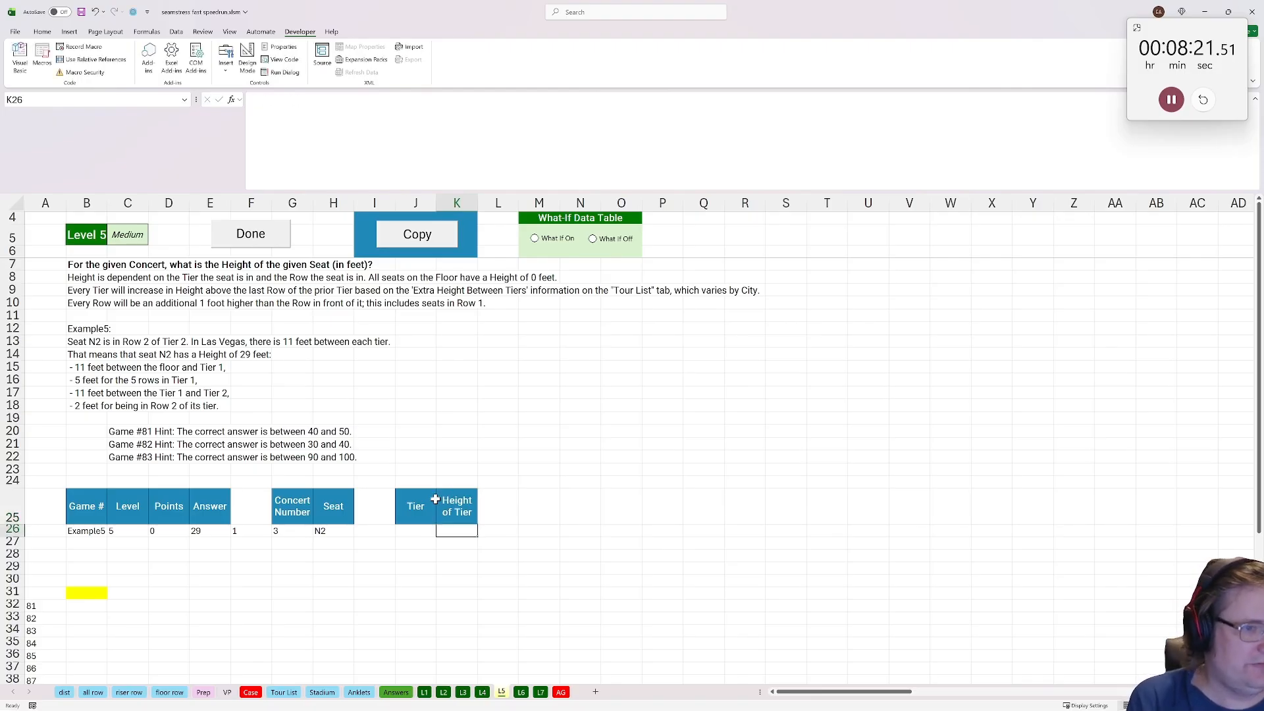
text(=xlook)
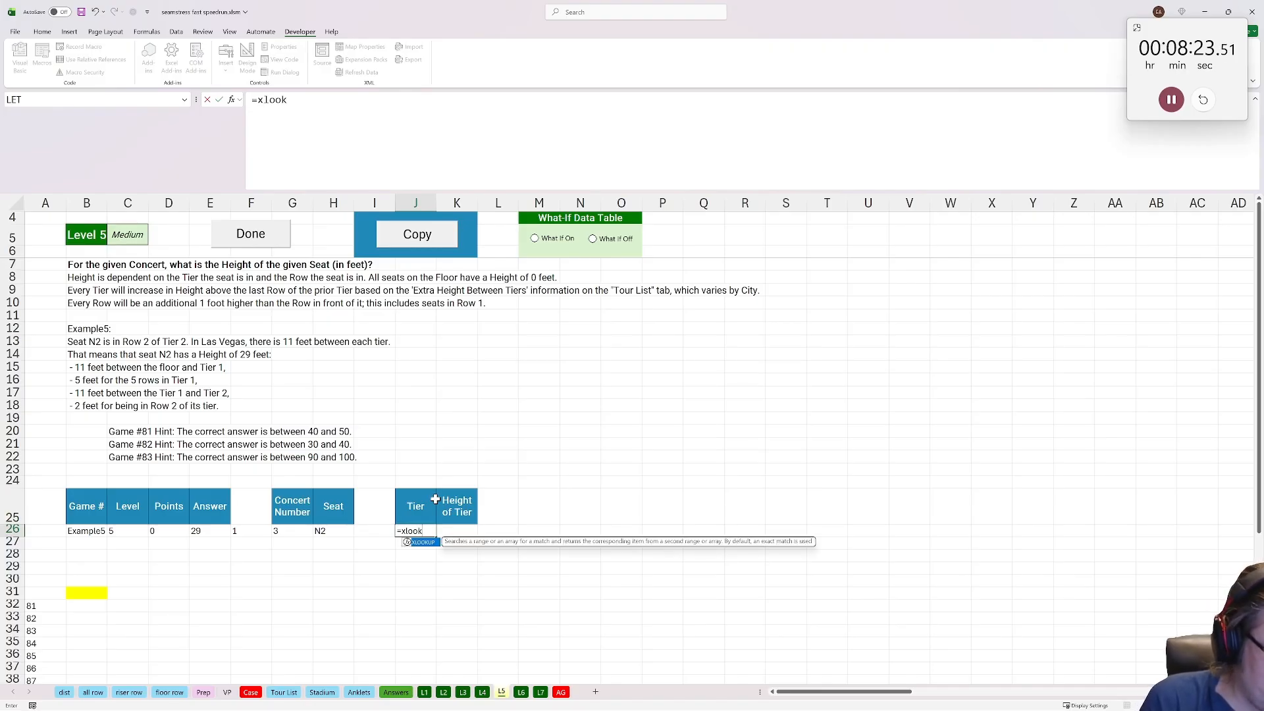
key(BackSpace)
key(BackSpace)
text(she)
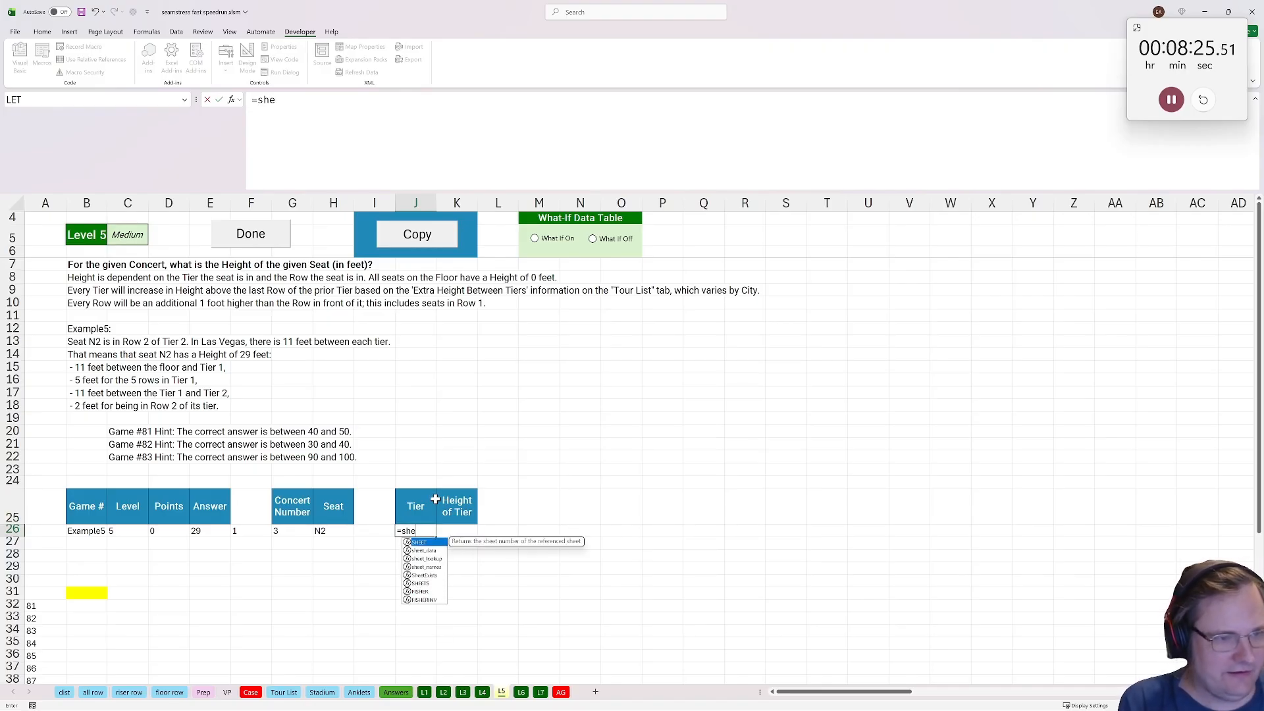
key(BackSpace)
key(BackSpace)
key(BackSpace)
text(xlookuP()
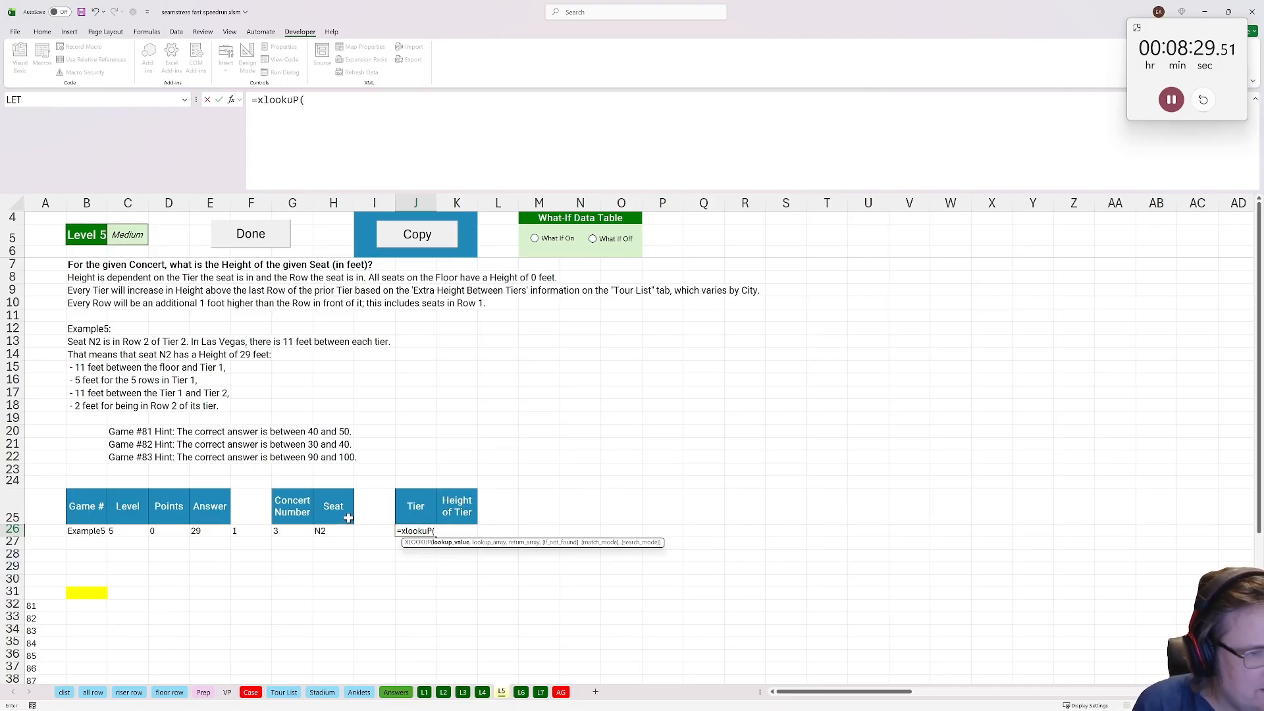
key(BackSpace)
key(BackSpace)
key(BackSpace)
key(BackSpace)
key(BackSpace)
key(BackSpace)
key(BackSpace)
Enter in J26 the tier lookup =sheet_lookup(Stadium!$1:$1048576,'L5'!H26)
text(she)
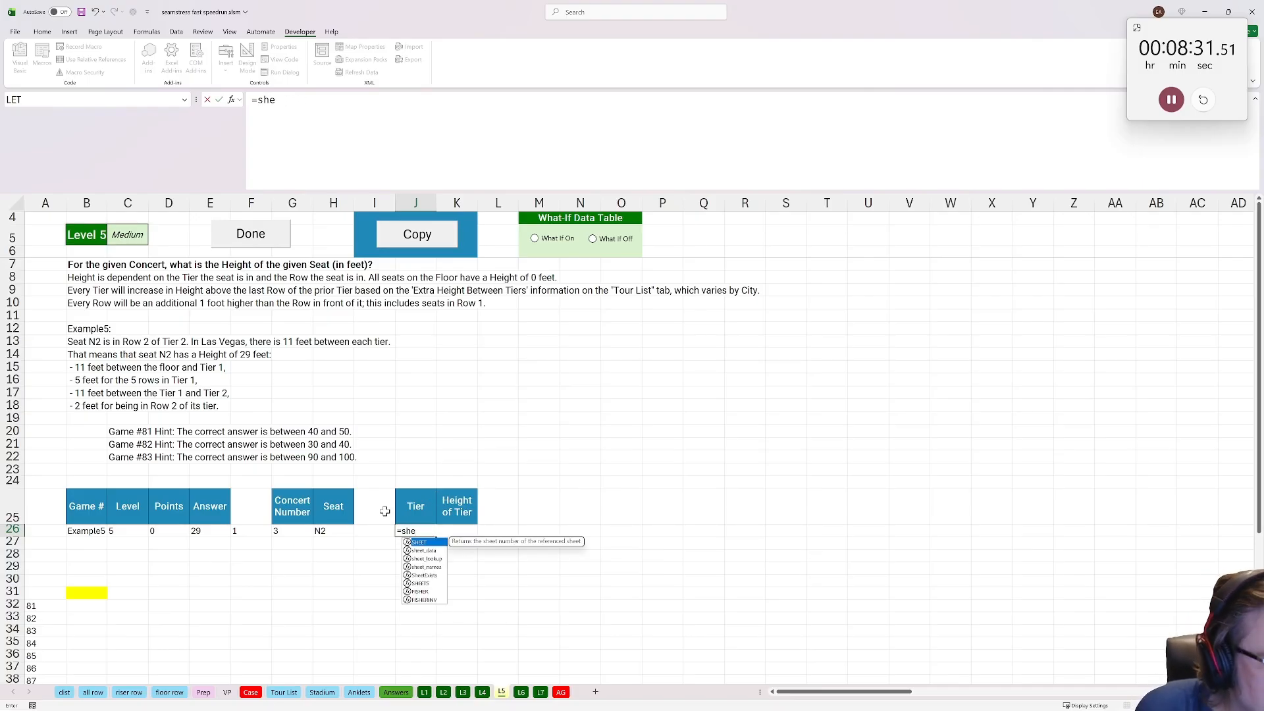
key(Tab)
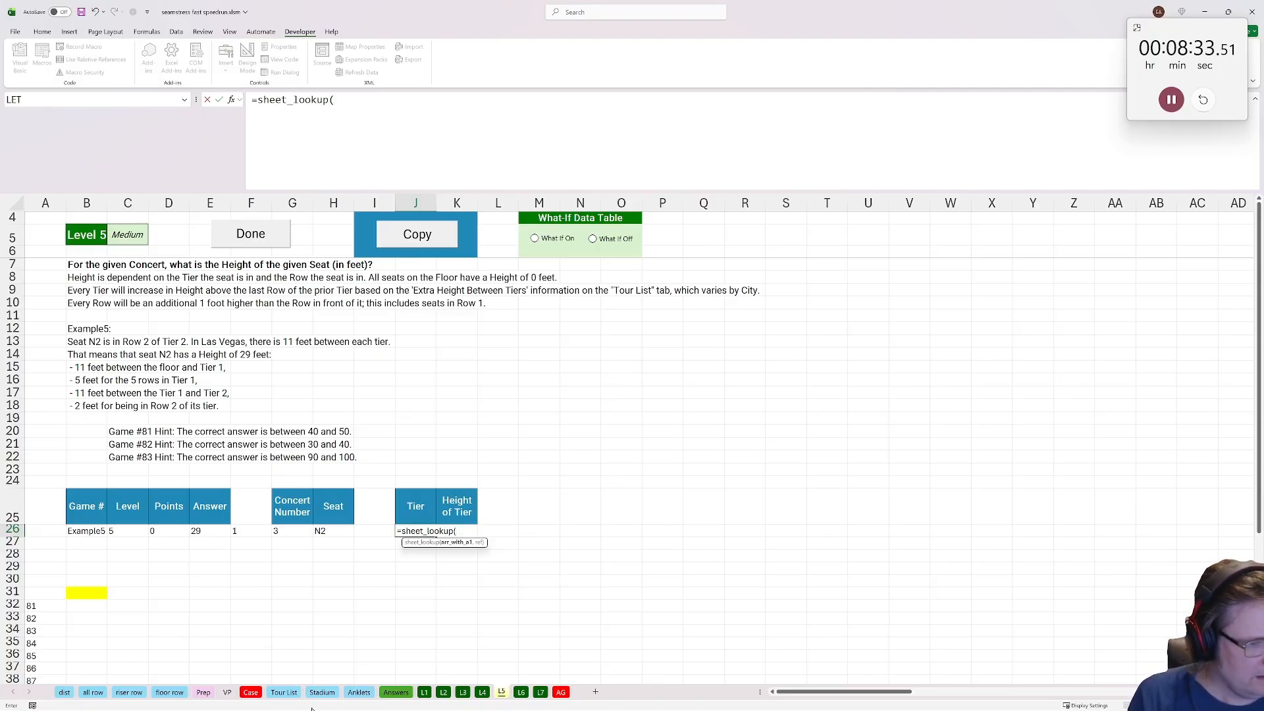
click(322, 692)
click(14, 198)
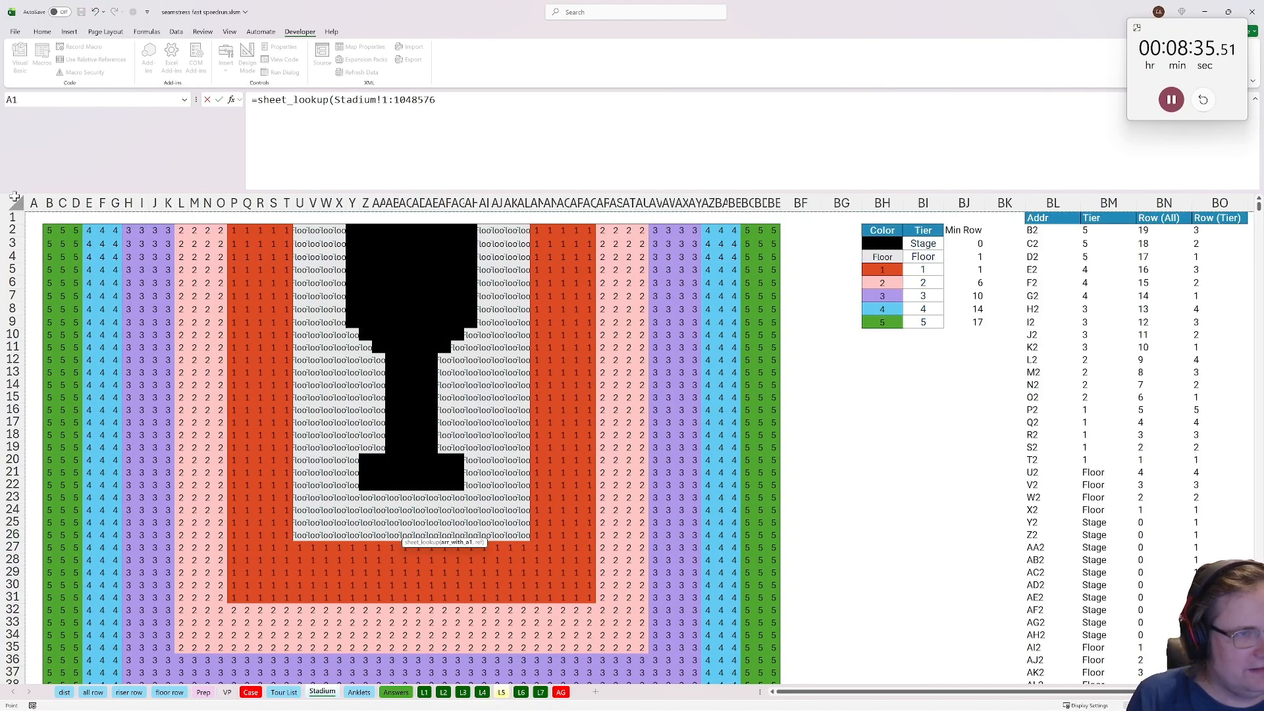
key(F4)
text(,)
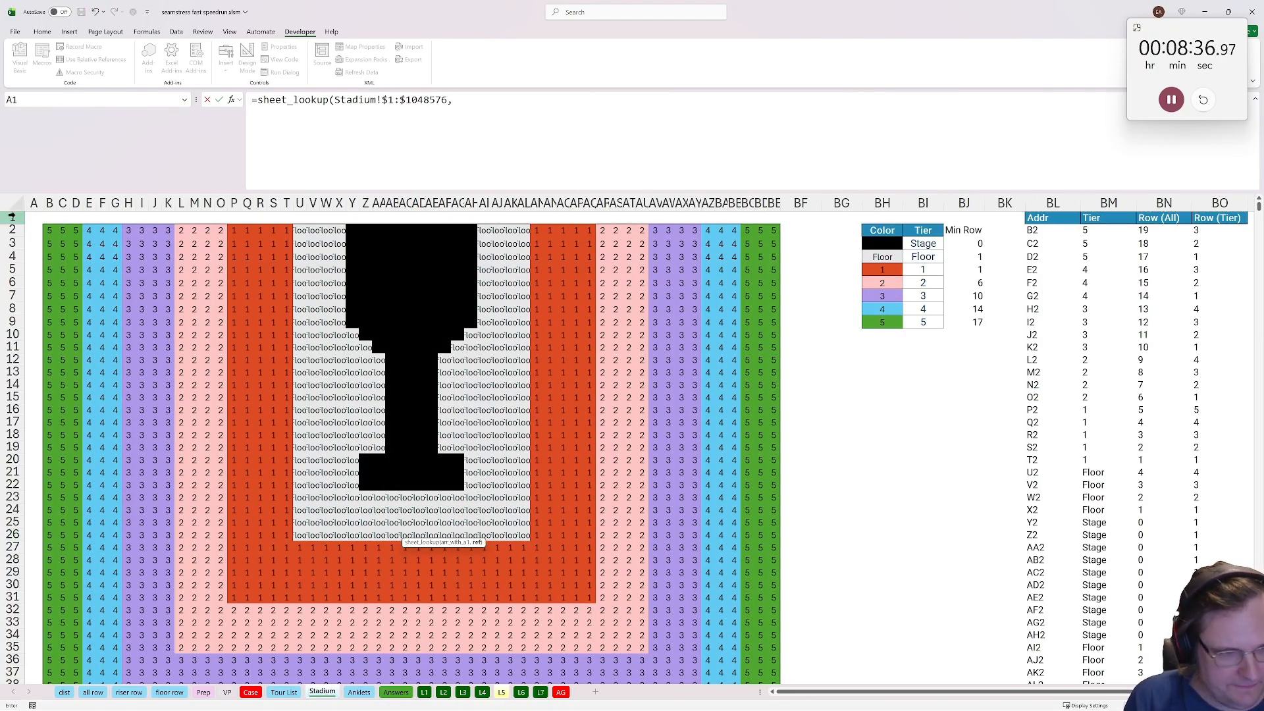
click(502, 692)
click(333, 531)
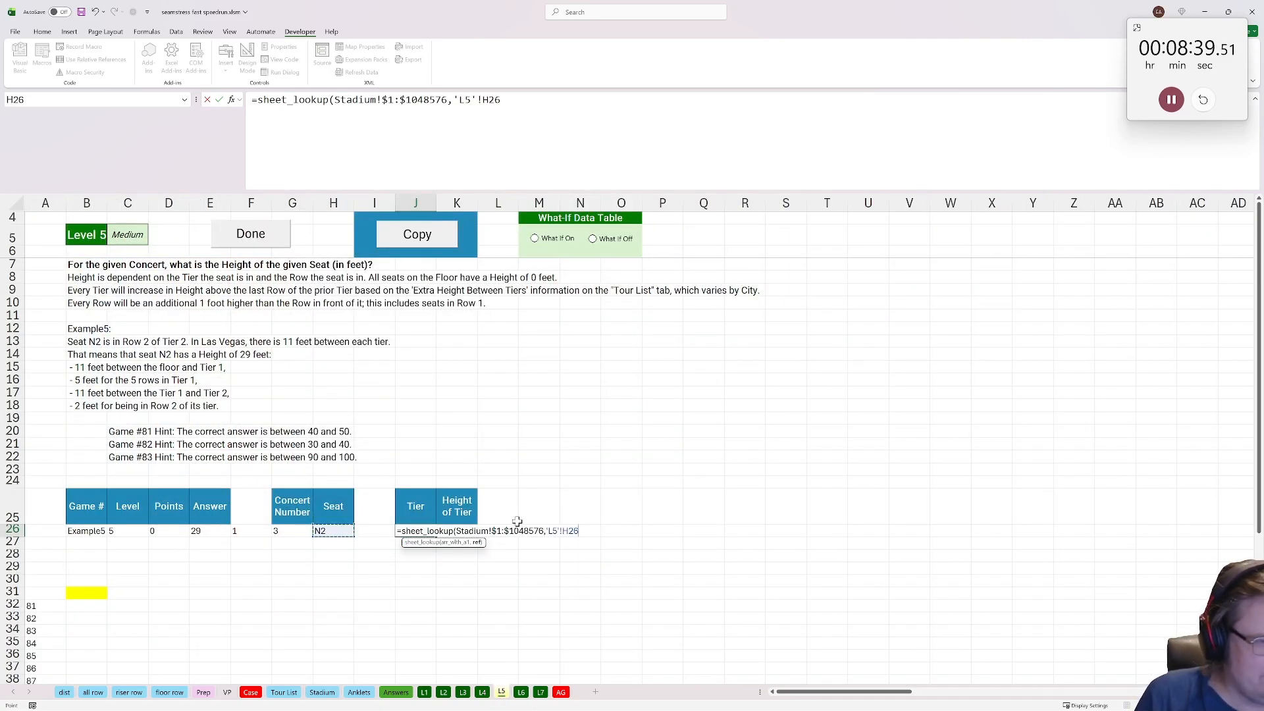
text())
key(Tab)
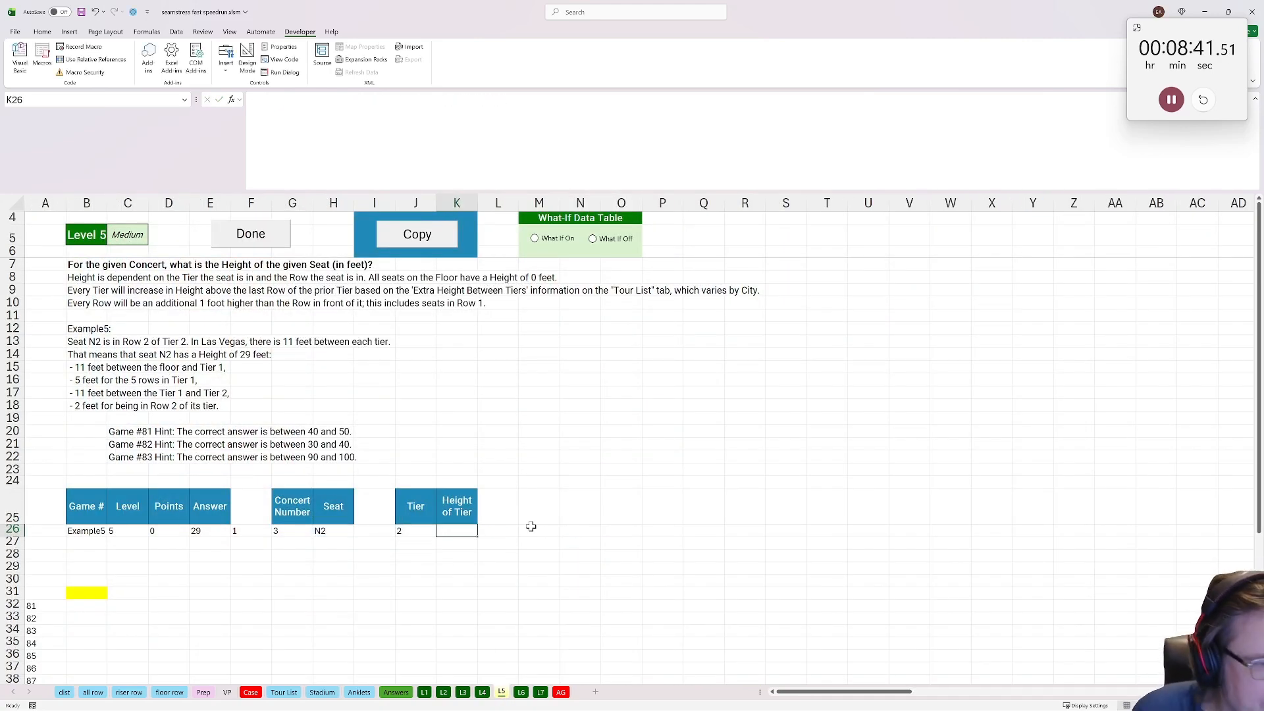
Rename the K25 header to Height of Each Tier
text(=xlookup()
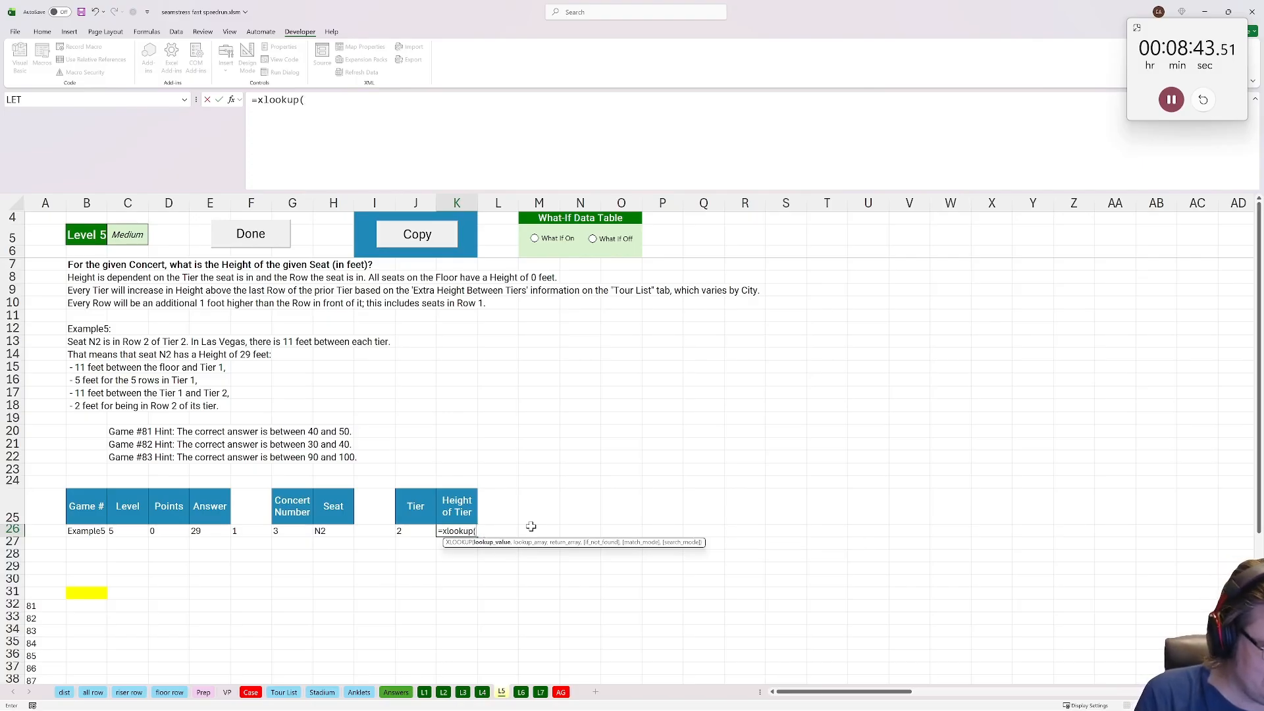
key(Escape)
click(453, 507)
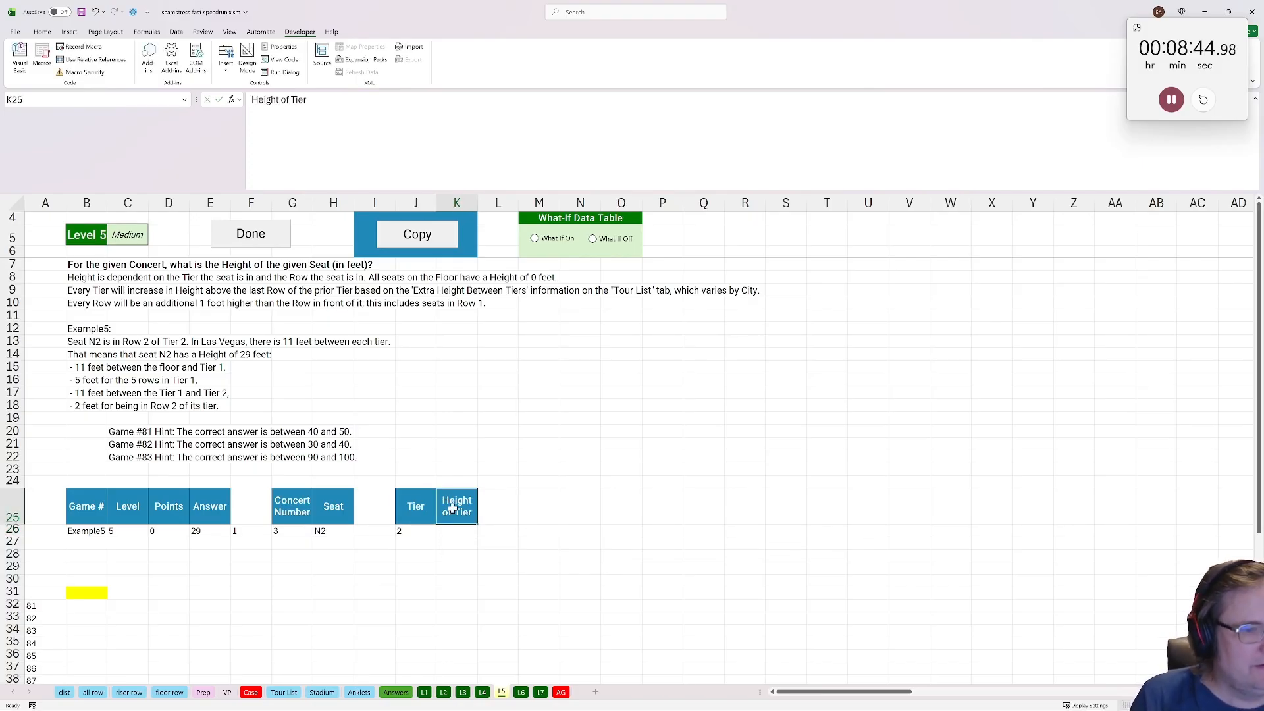
click(290, 127)
text(Each)
key(Return)
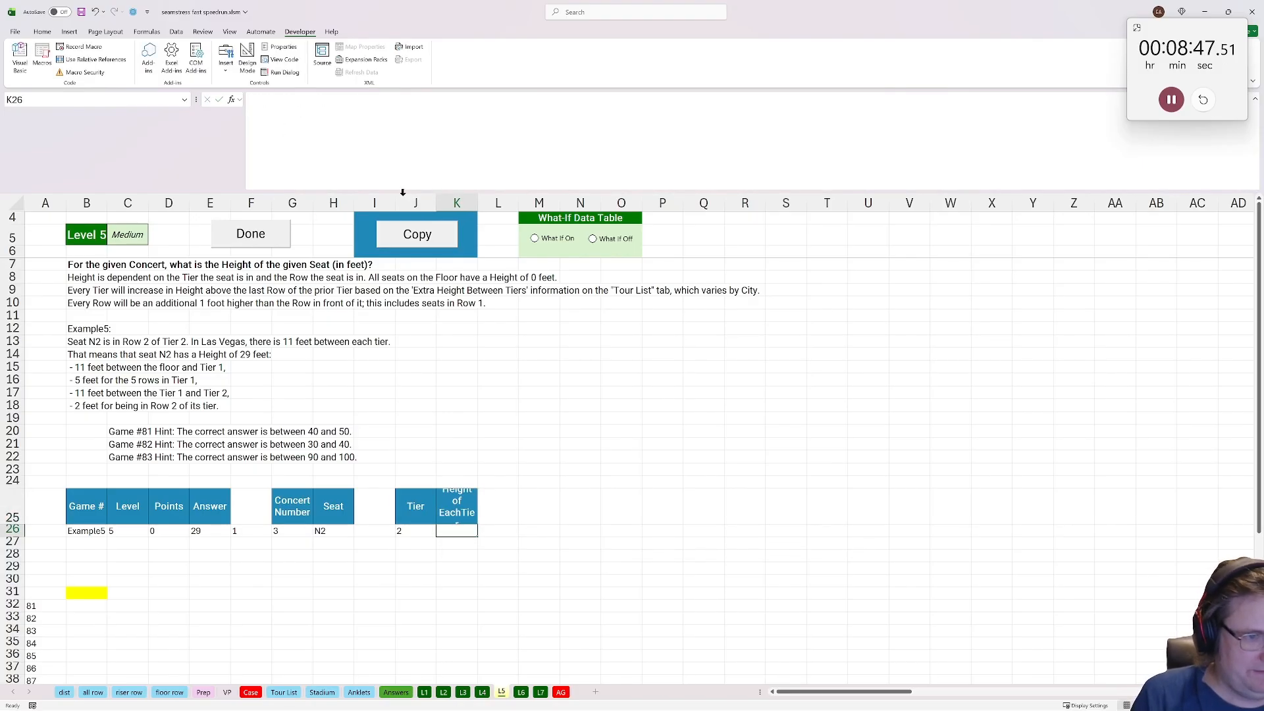
click(461, 510)
click(313, 100)
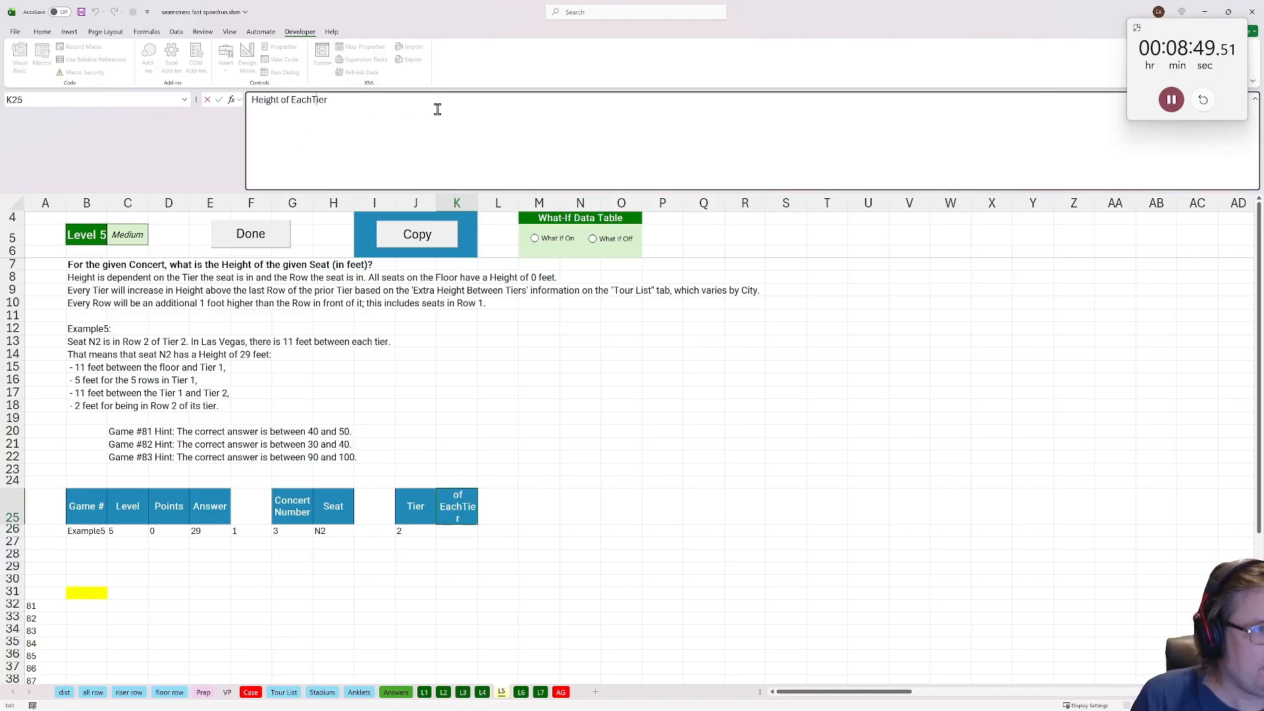
key(Return)
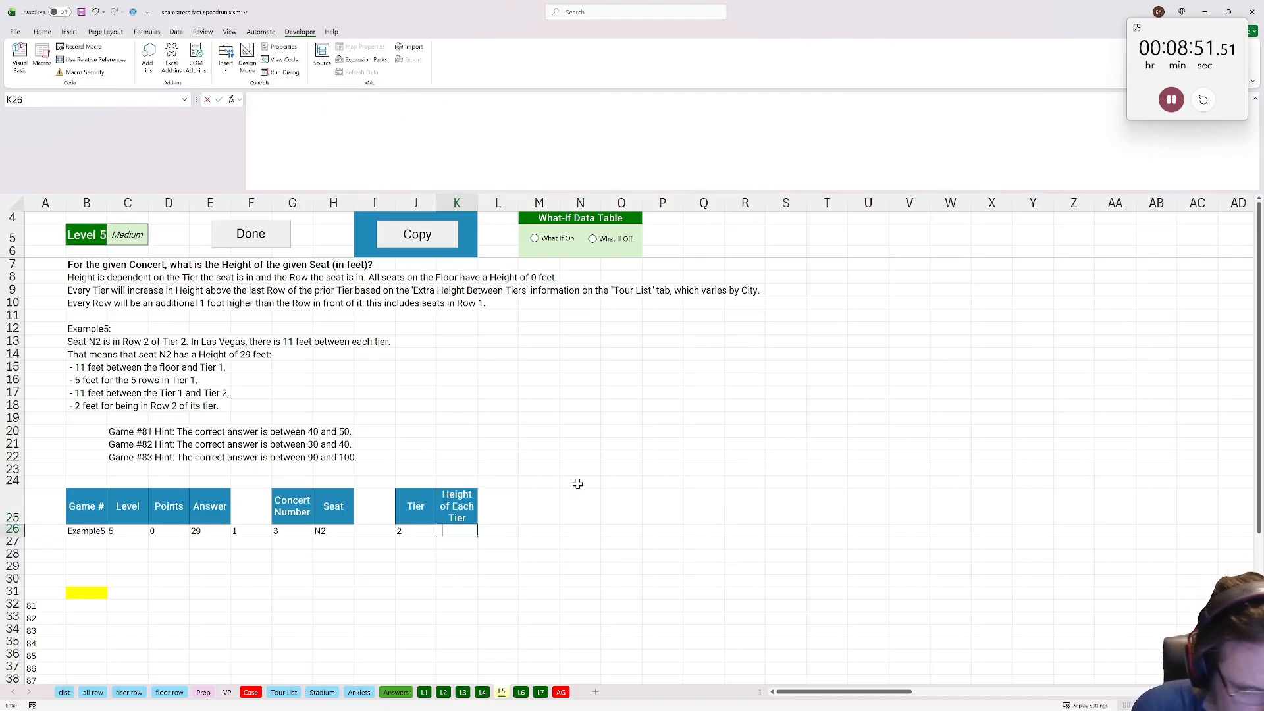
Enter in K26 an XLOOKUP of concert number G26 in Tour List column A, returning the extra height between tiers from column H
text(=xlookuP()
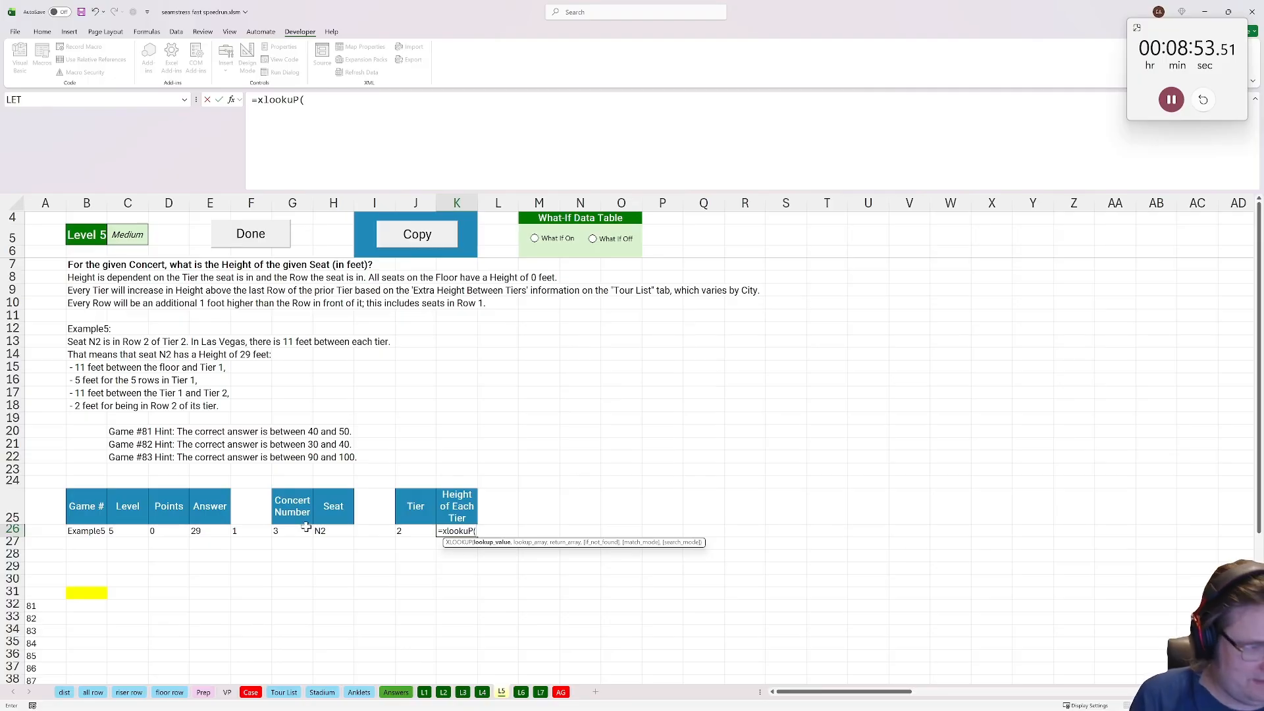
click(306, 526)
text(,)
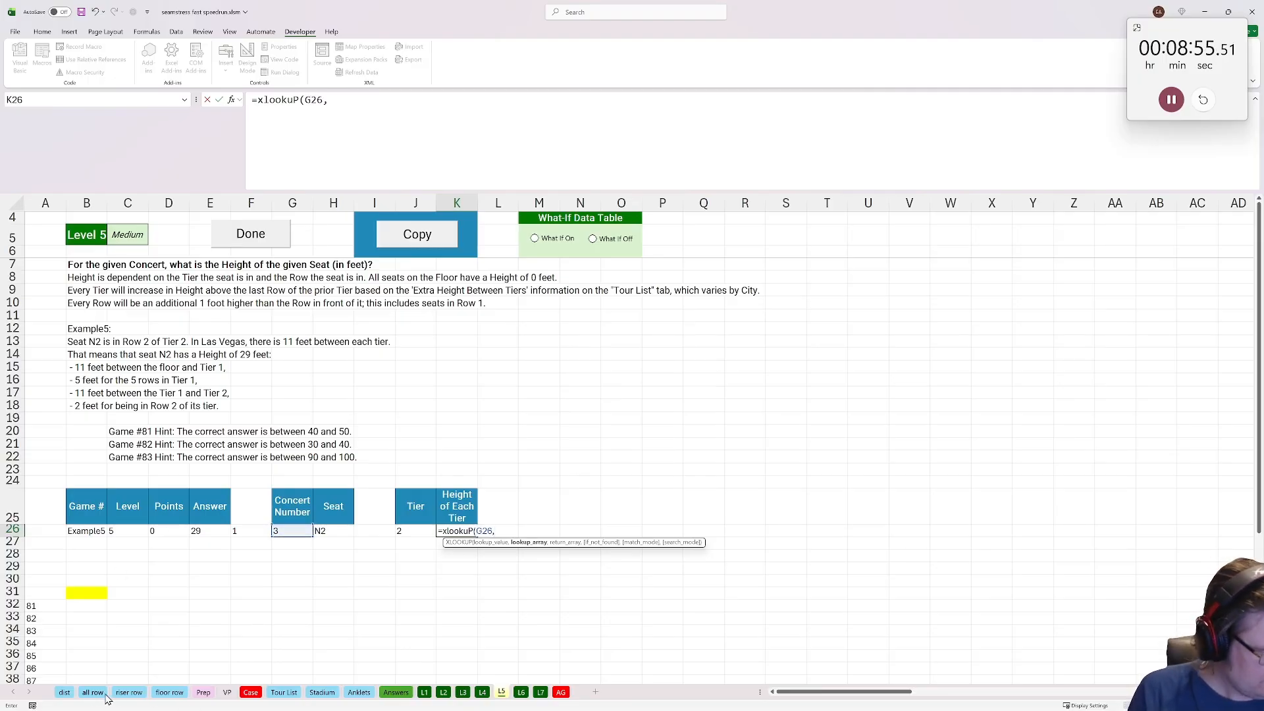
click(284, 692)
click(66, 203)
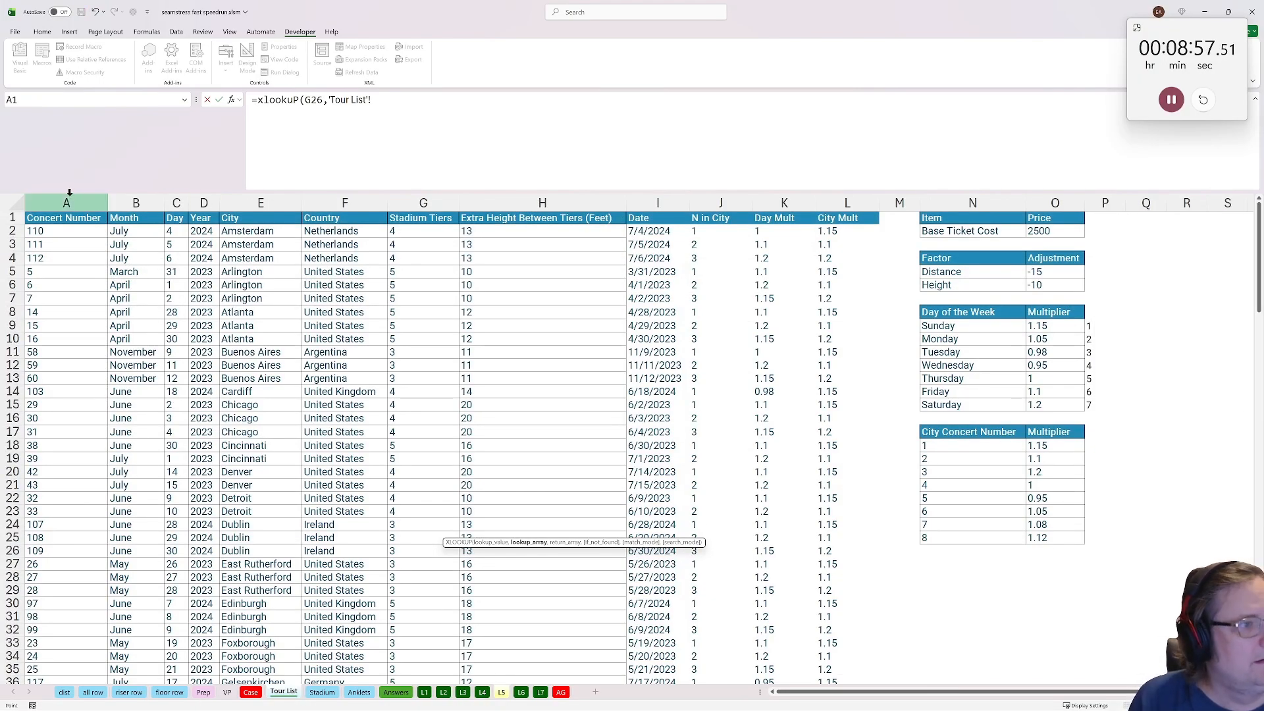
text(,)
click(586, 203)
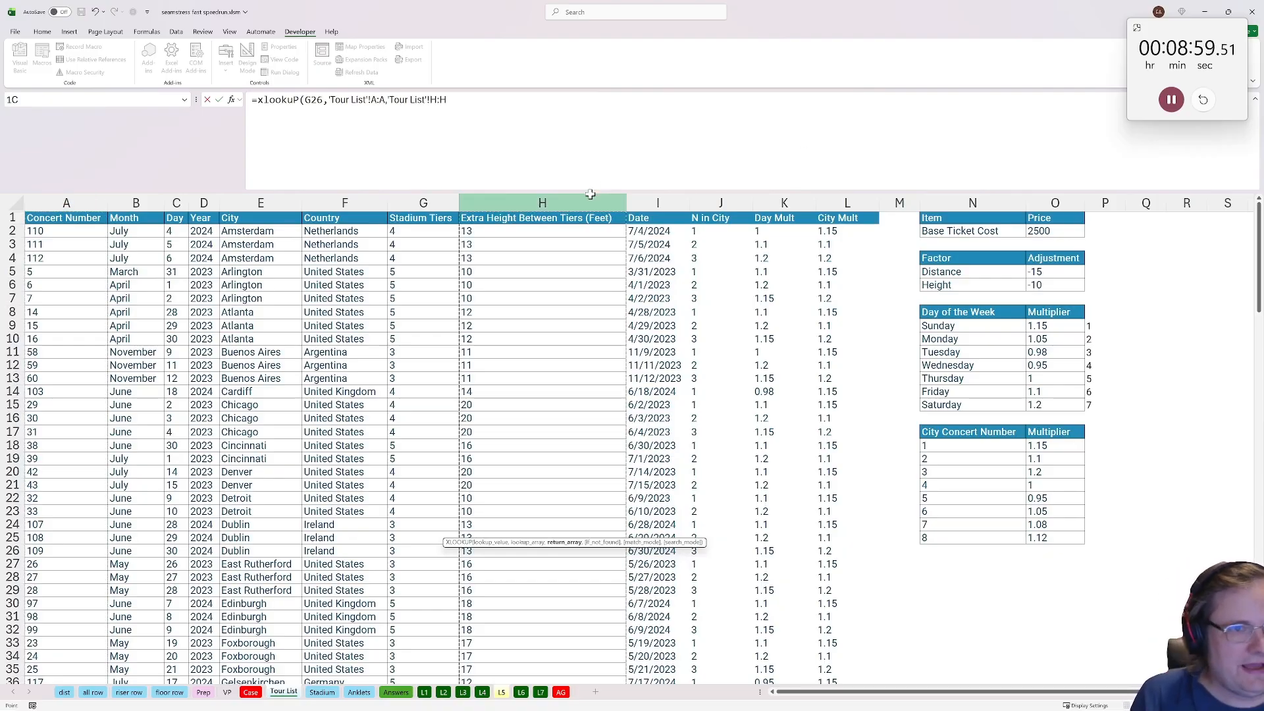
key(Return)
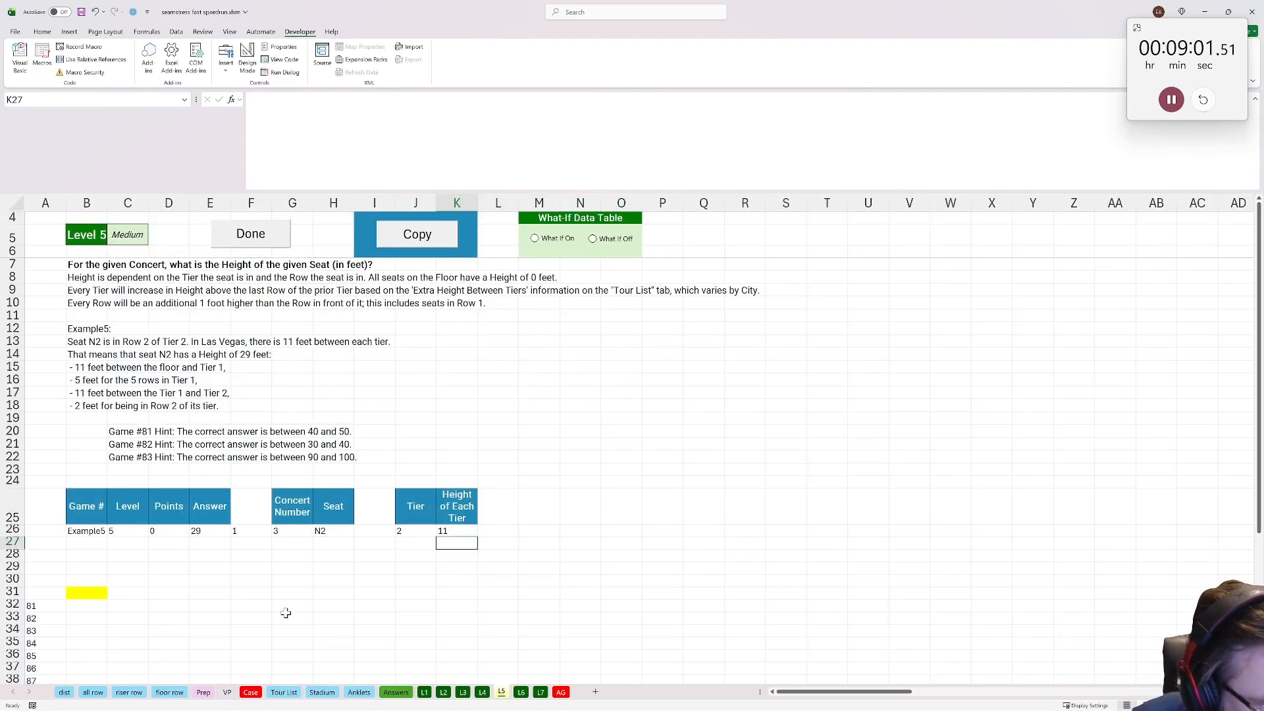
Copy the Tier and Min Row table, BI2:BJ9, from the Stadium sheet and paste it at N25 on the L5 sheet
click(322, 692)
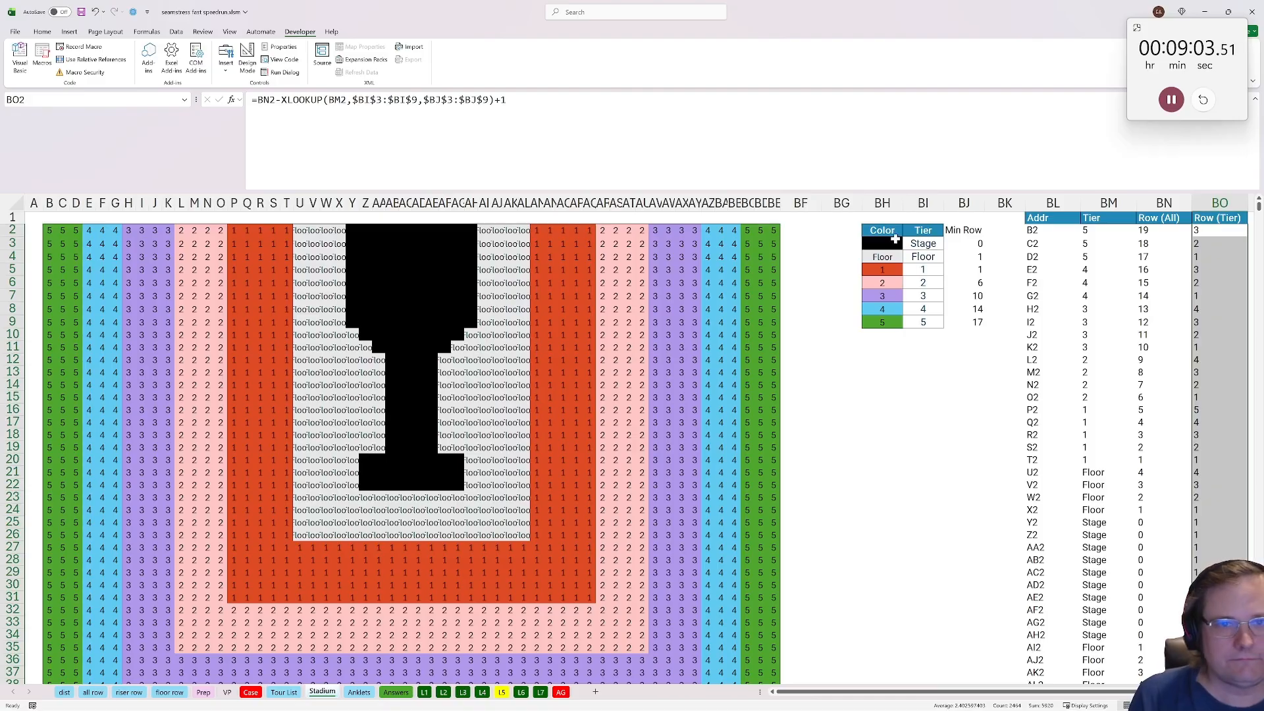
click(923, 241)
click(925, 228)
drag(925, 228, 923, 323)
key(ctrl+c)
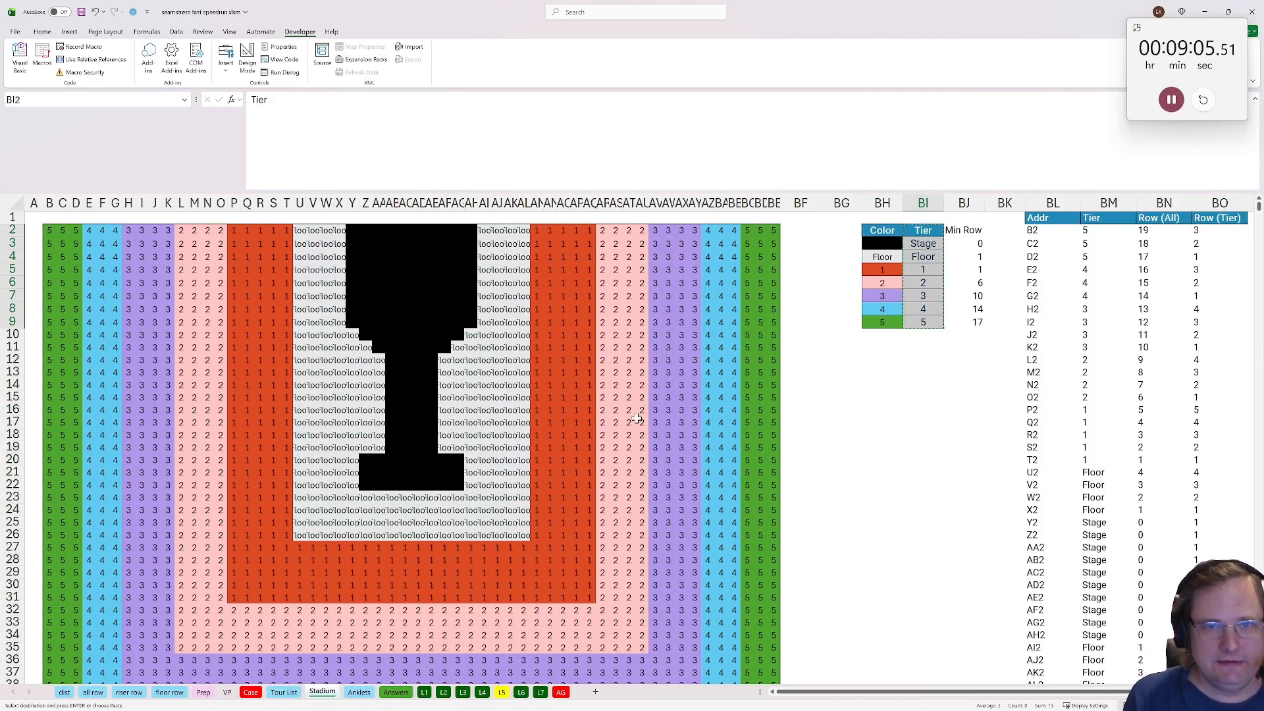
drag(923, 230, 974, 322)
key(ctrl+c)
click(501, 692)
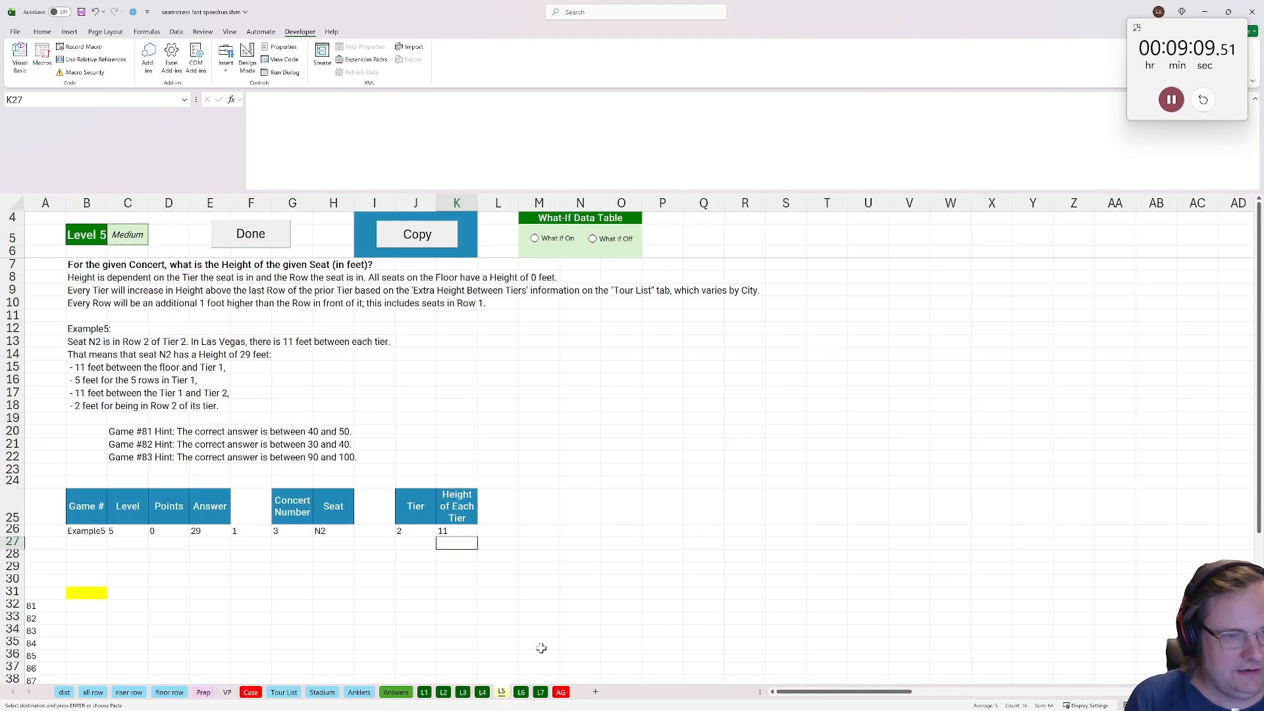
click(566, 505)
key(ctrl+v)
click(662, 508)
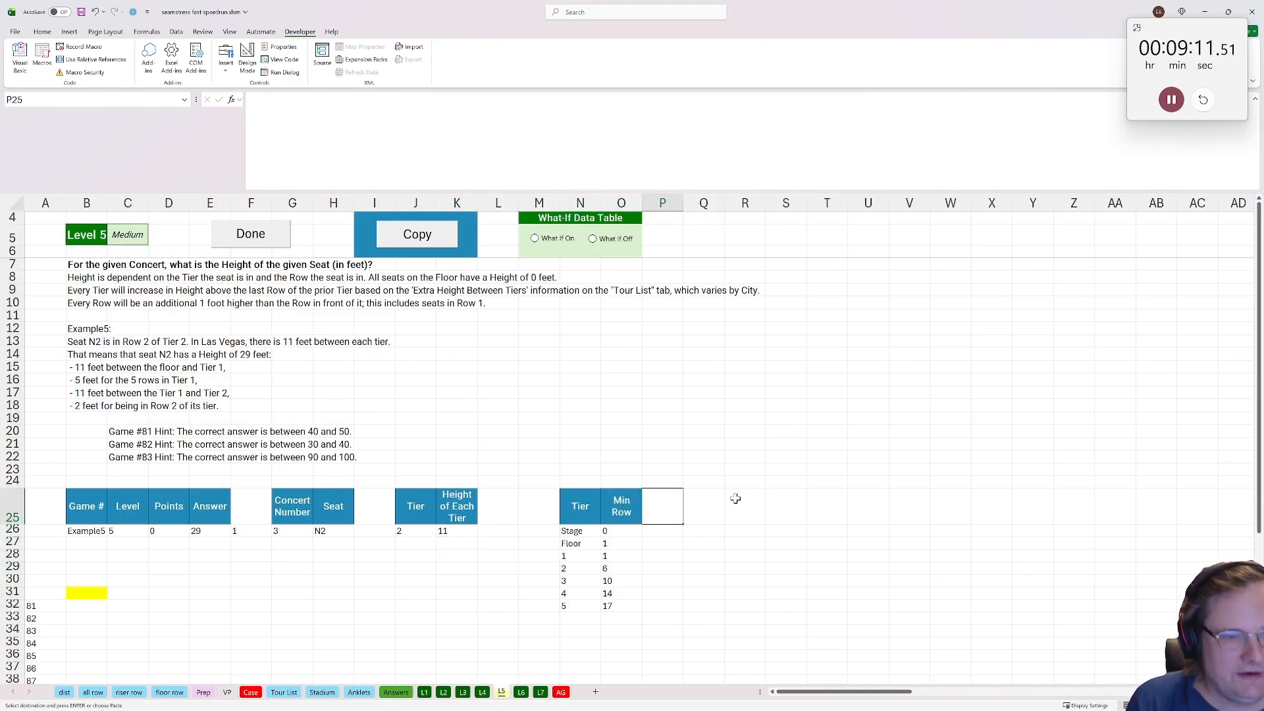
Add the header Height of Tier in P25, beside Min Row
text(Height of)
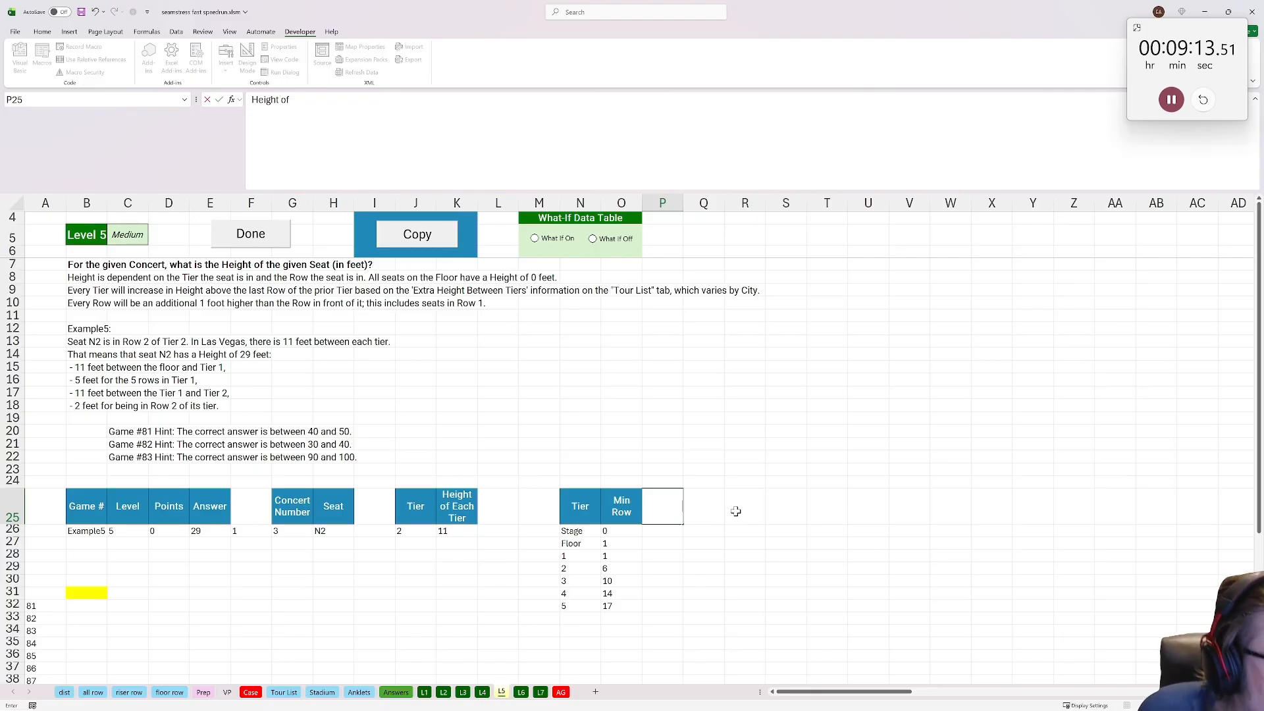
text( Tier)
key(Return)
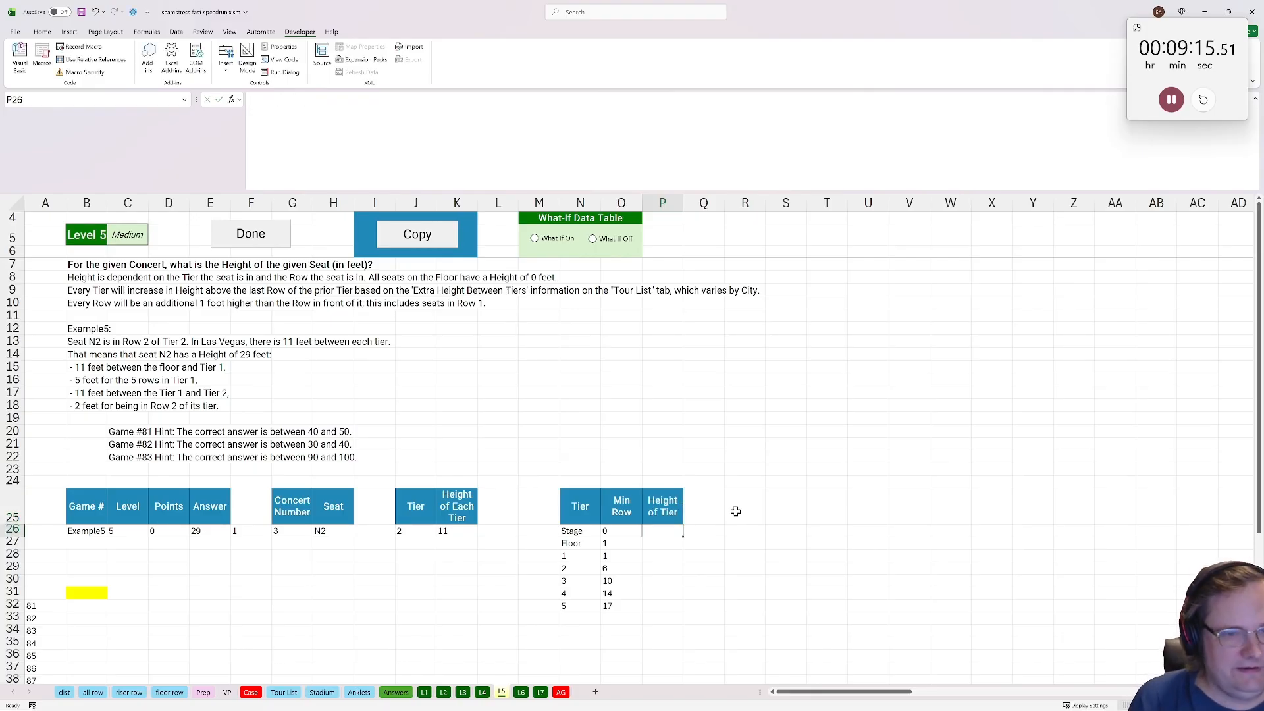
Shift the Floor to Tier 5 rows up to start at N26, replacing the Stage row, and enter 0 as the Floor height in P26
click(579, 531)
drag(573, 544, 619, 607)
key(ctrl+c)
click(585, 532)
key(ctrl+v)
key(Right)
key(Right)
key(Return)
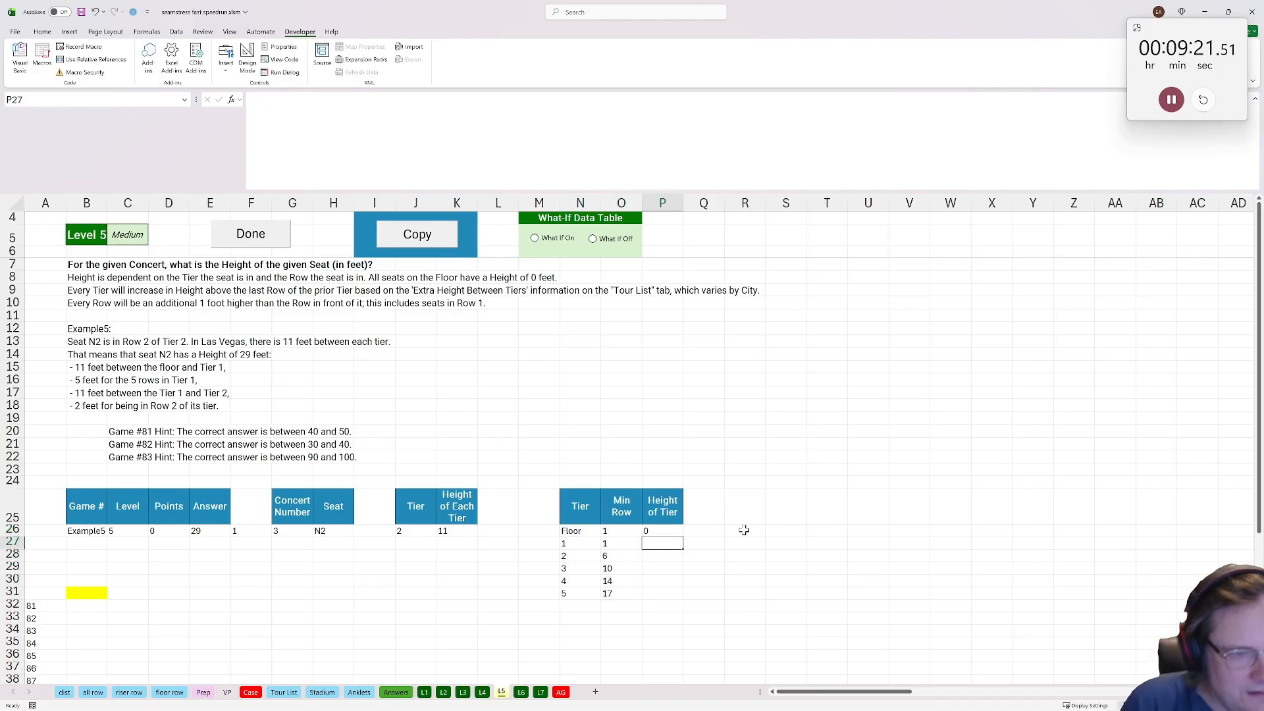
Enter =K26 in P27 as the height of Tier 1
text(=)
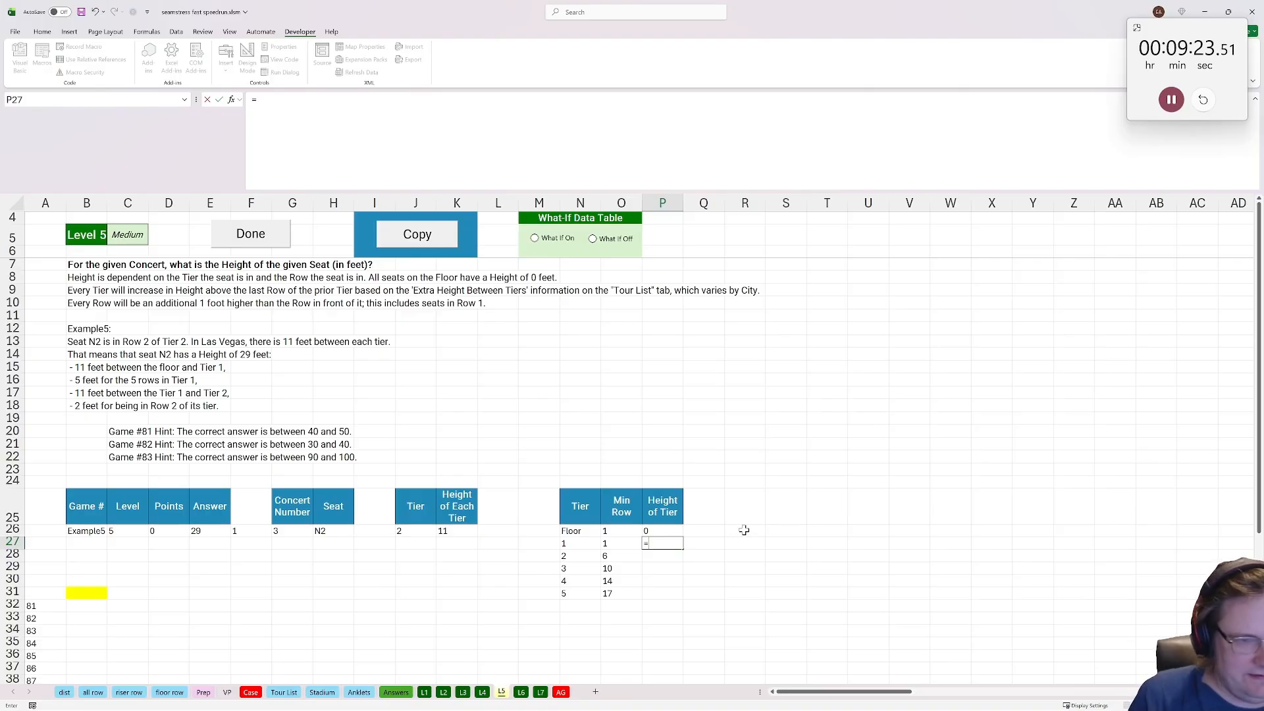
click(462, 532)
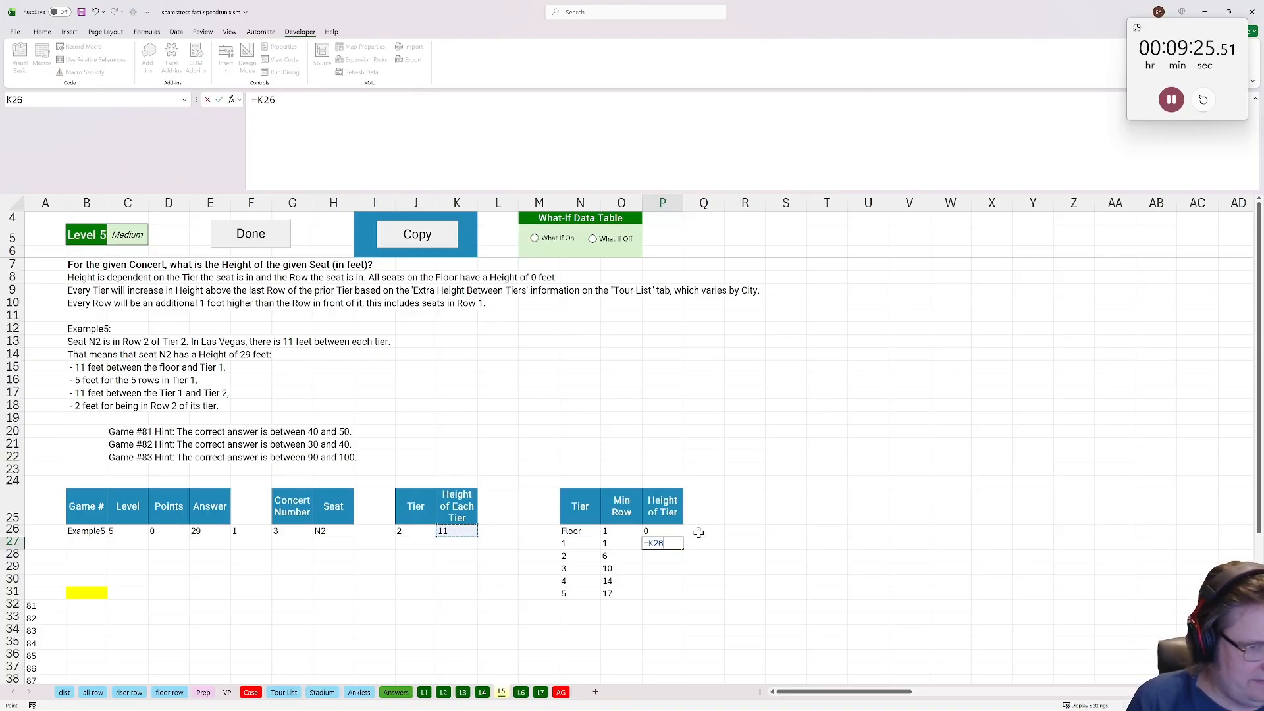
key(Return)
Enter =P27+$K$26+O28-O27 in P28 for the height of Tier 2
text(=)
key(Up)
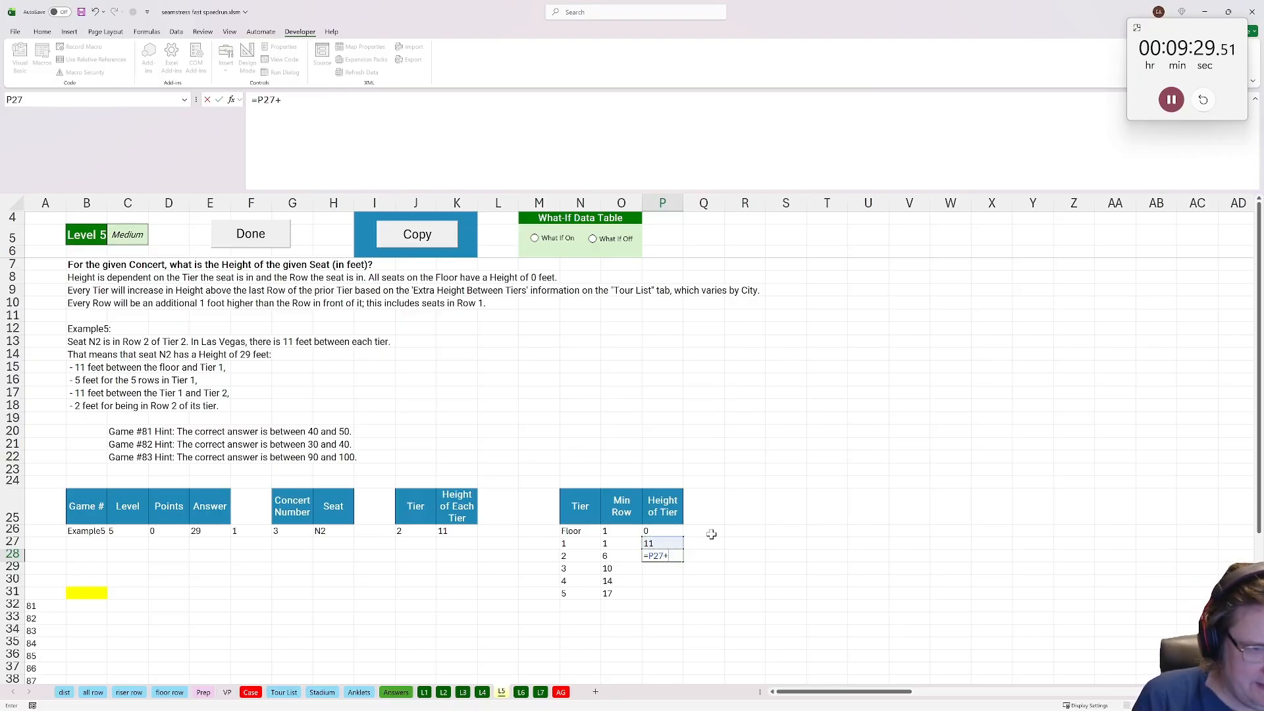
text(+)
click(450, 534)
key(F4)
text(+)
click(602, 558)
text(-)
click(618, 545)
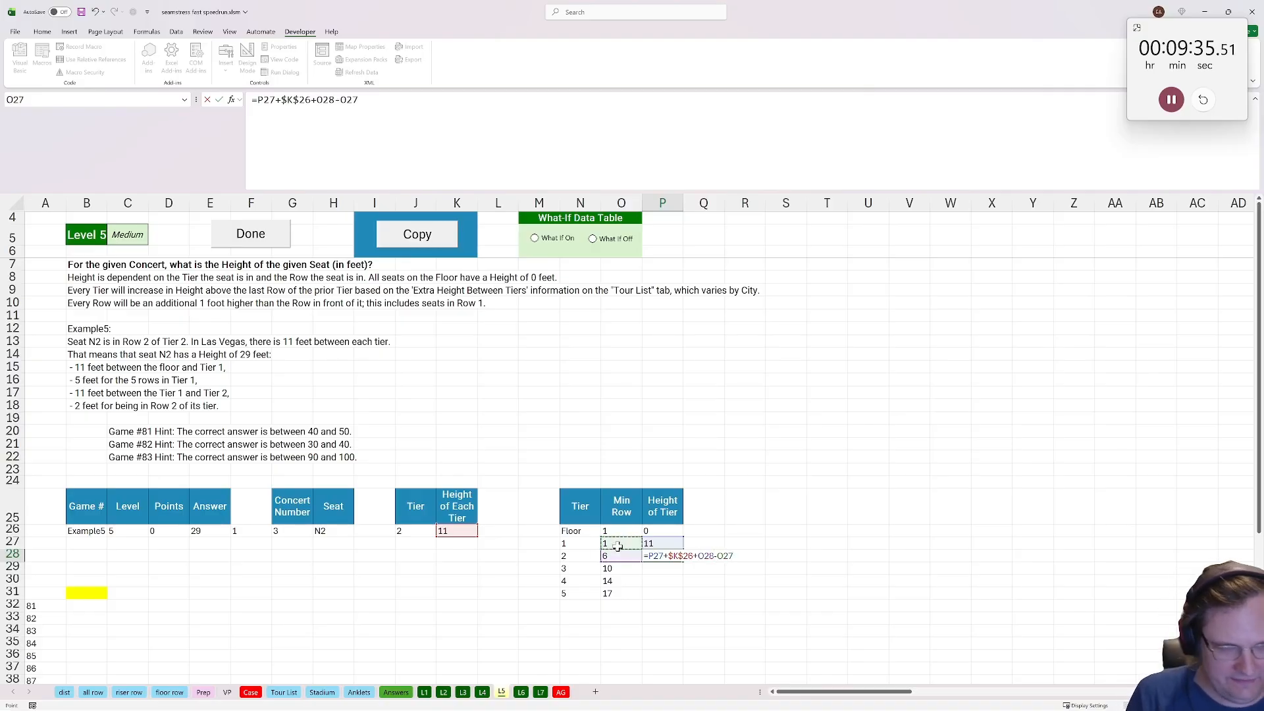
text())
key(ctrl+Return)
key(Return)
Copy the Tier 2 height formula from P28 into P29:P31 for Tiers 3 to 5
key(ctrl+c)
key(Down)
key(shift+Down)
key(shift+Down)
key(ctrl+v)
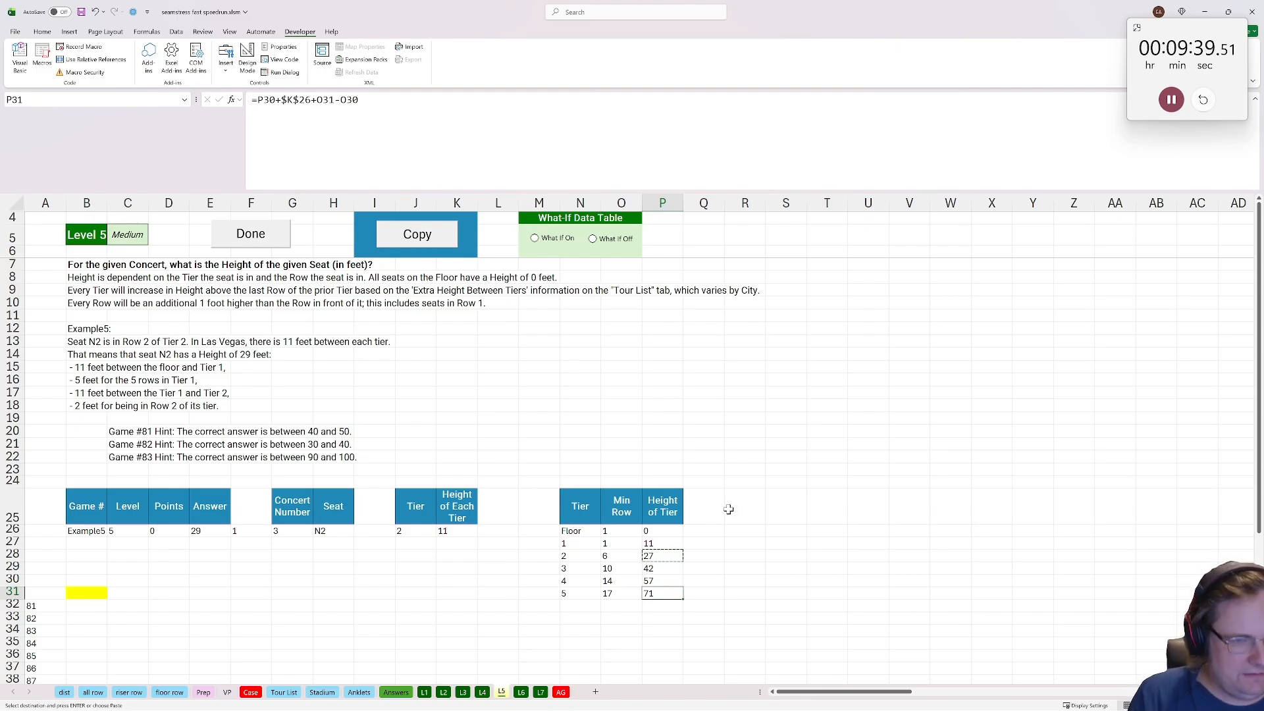
Enter in the yellow answer cell B31 an XLOOKUP of J26 in $N$26:$N$31 returning $P$26:$P$31, followed by +"" as a placeholder
click(761, 495)
click(95, 594)
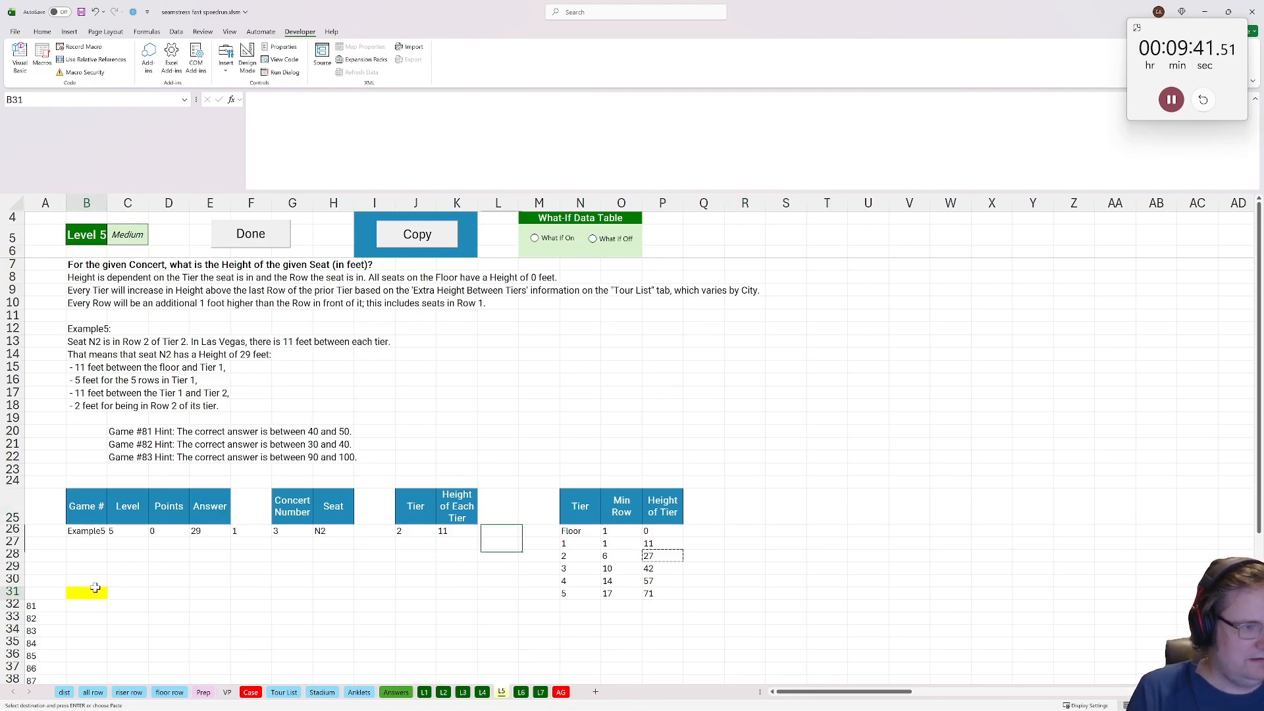
text(=xlooku)
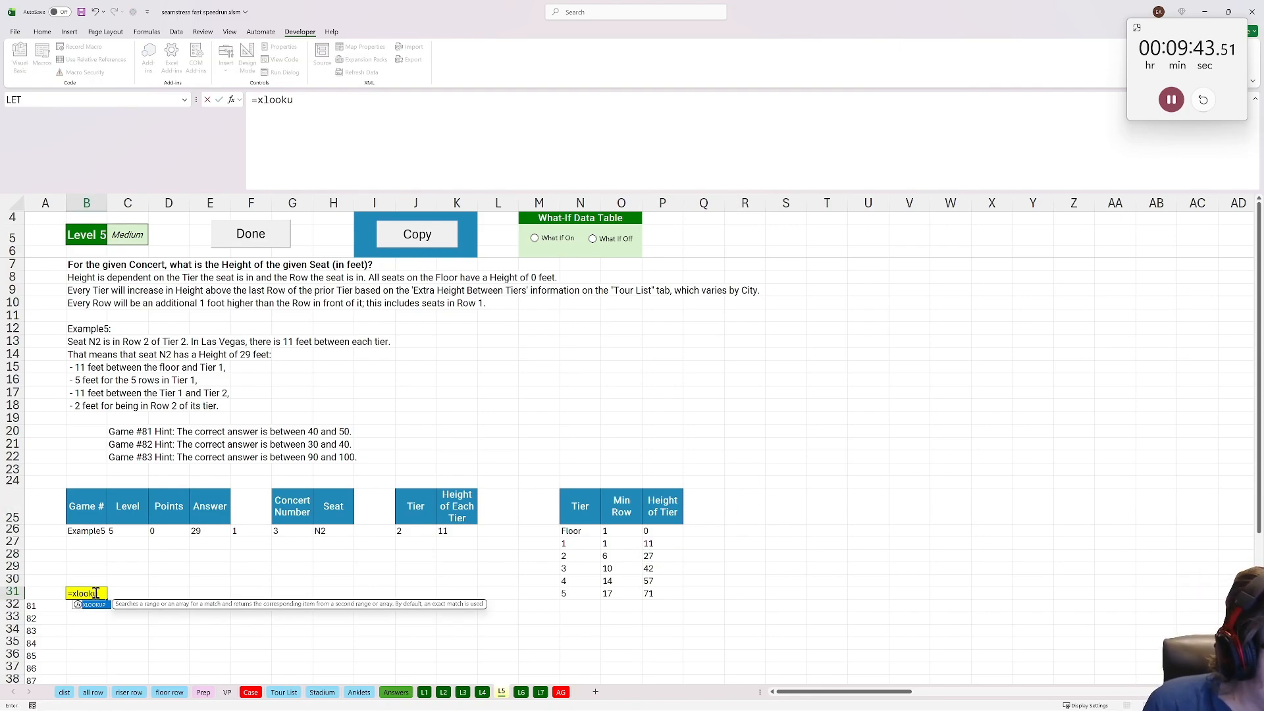
text(P()
click(416, 531)
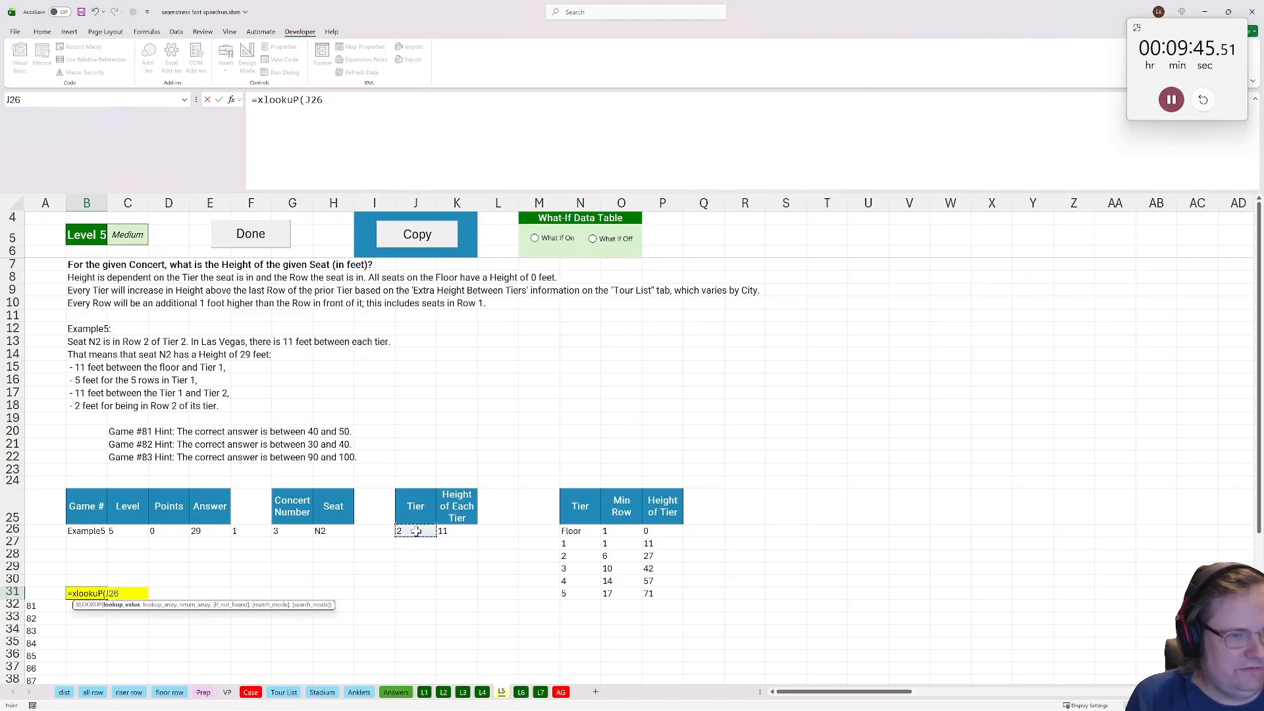
text(,)
drag(570, 531, 571, 593)
key(F4)
text(,)
drag(652, 531, 660, 593)
key(F4)
click(514, 127)
text(()
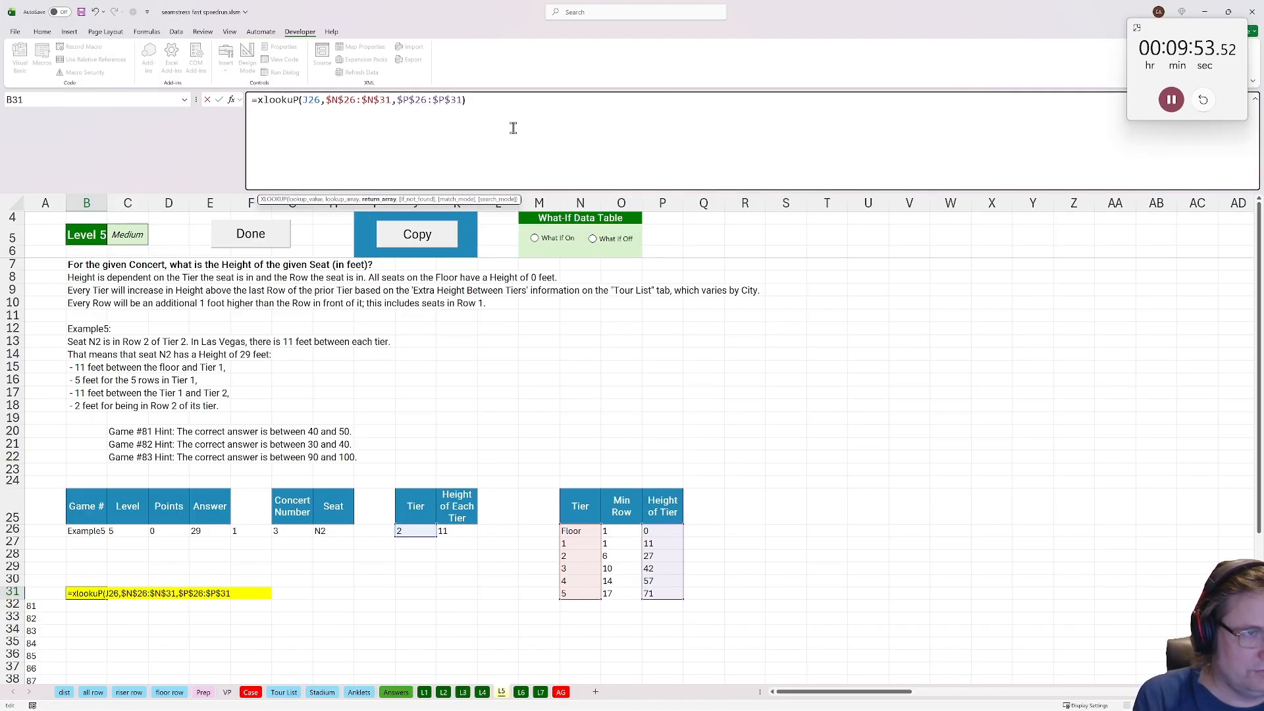
text(+)
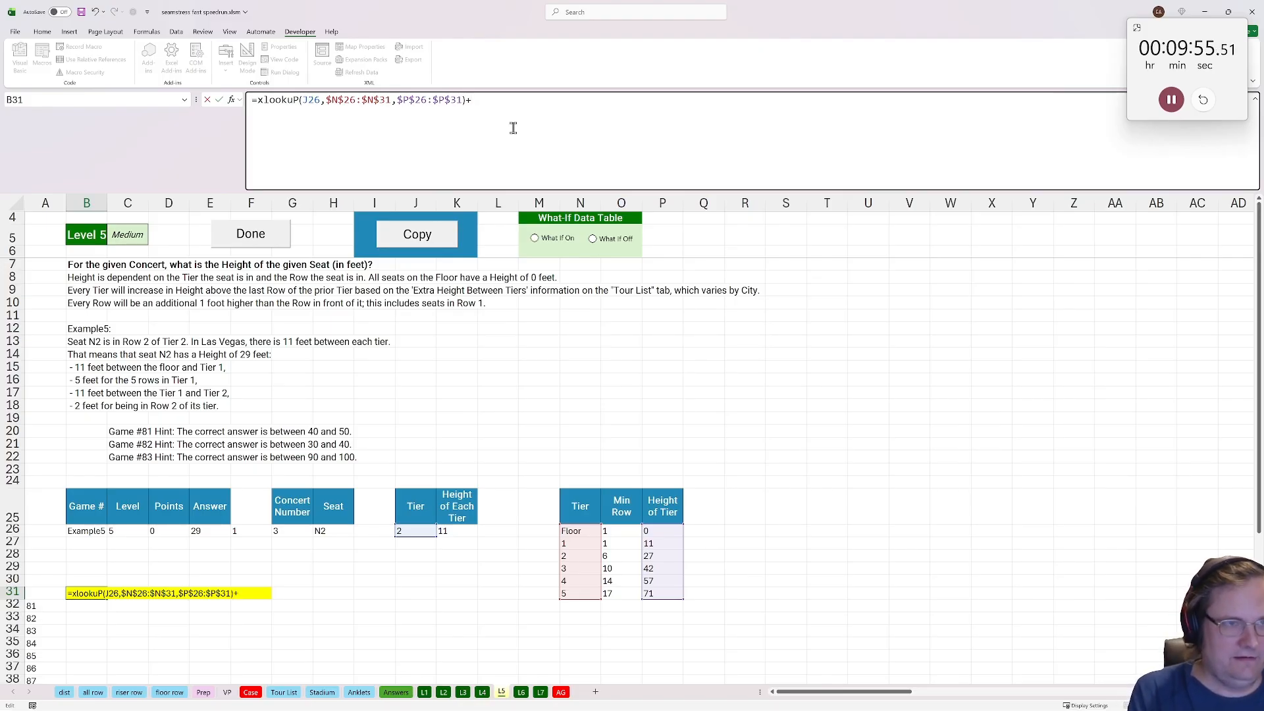
key(ctrl+Return)
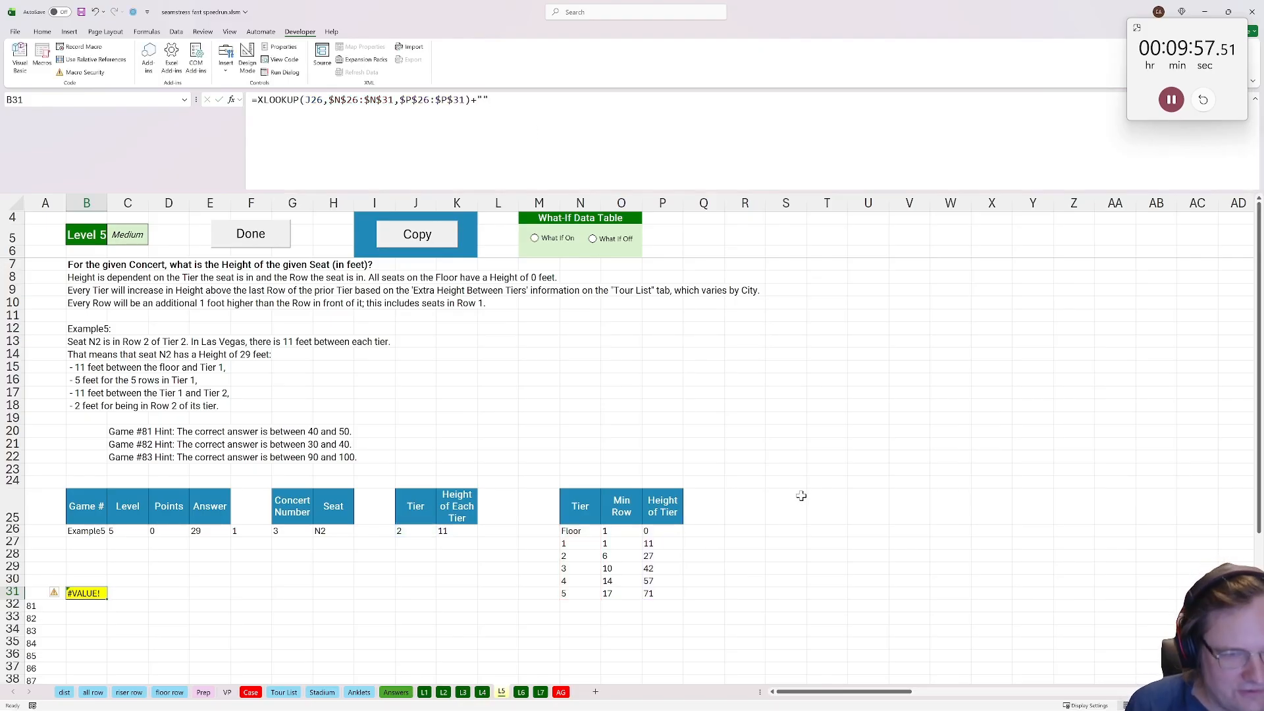
Add the header Row in Tier in L25, beside Height of Each Tier
click(740, 503)
click(502, 520)
text(Row)
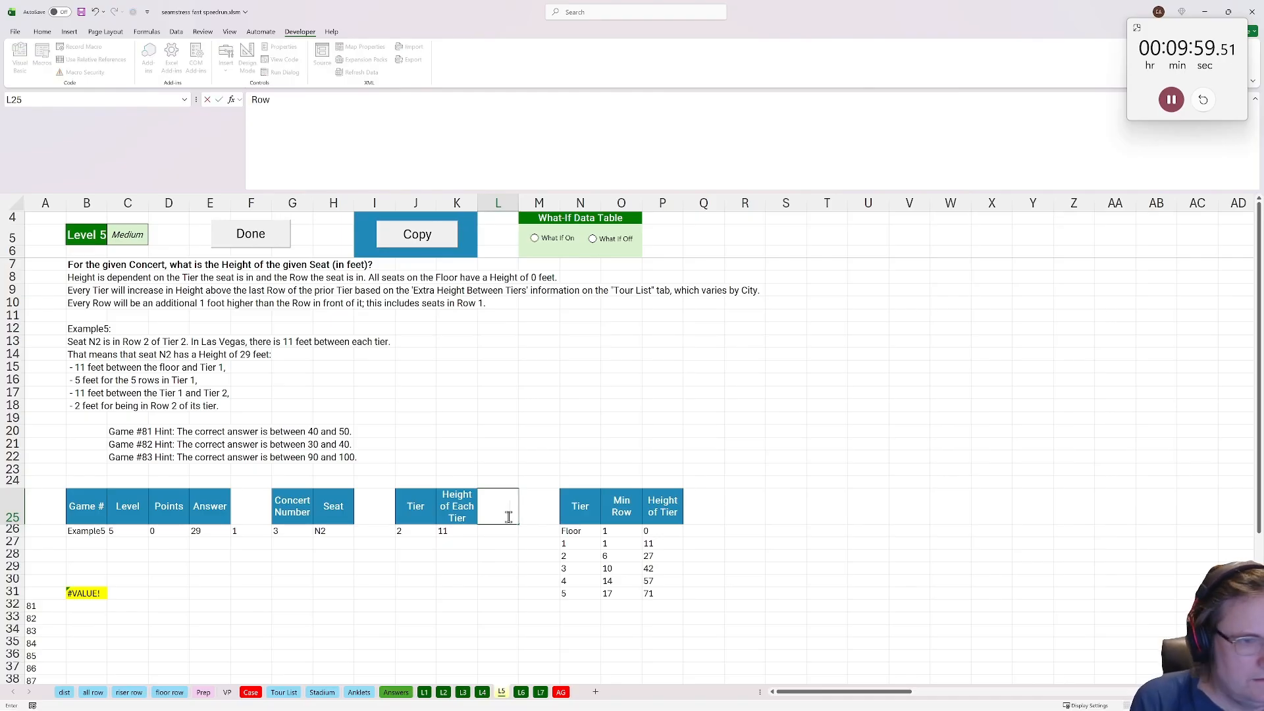
text( in Tier)
key(Return)
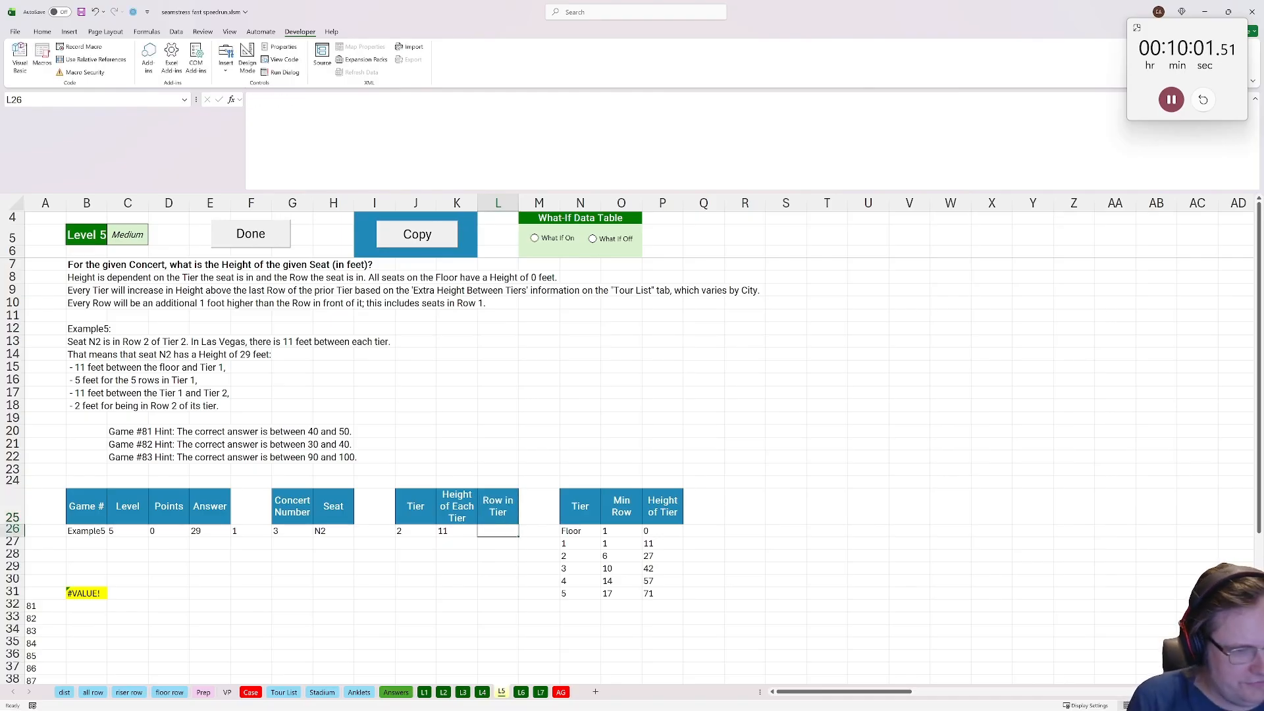
Copy the XLOOKUP formula from L3's B31 into L26 on L5 and look up seat H26 in Stadium!BL:BL, returning Stadium!BO:BO
click(463, 692)
click(89, 264)
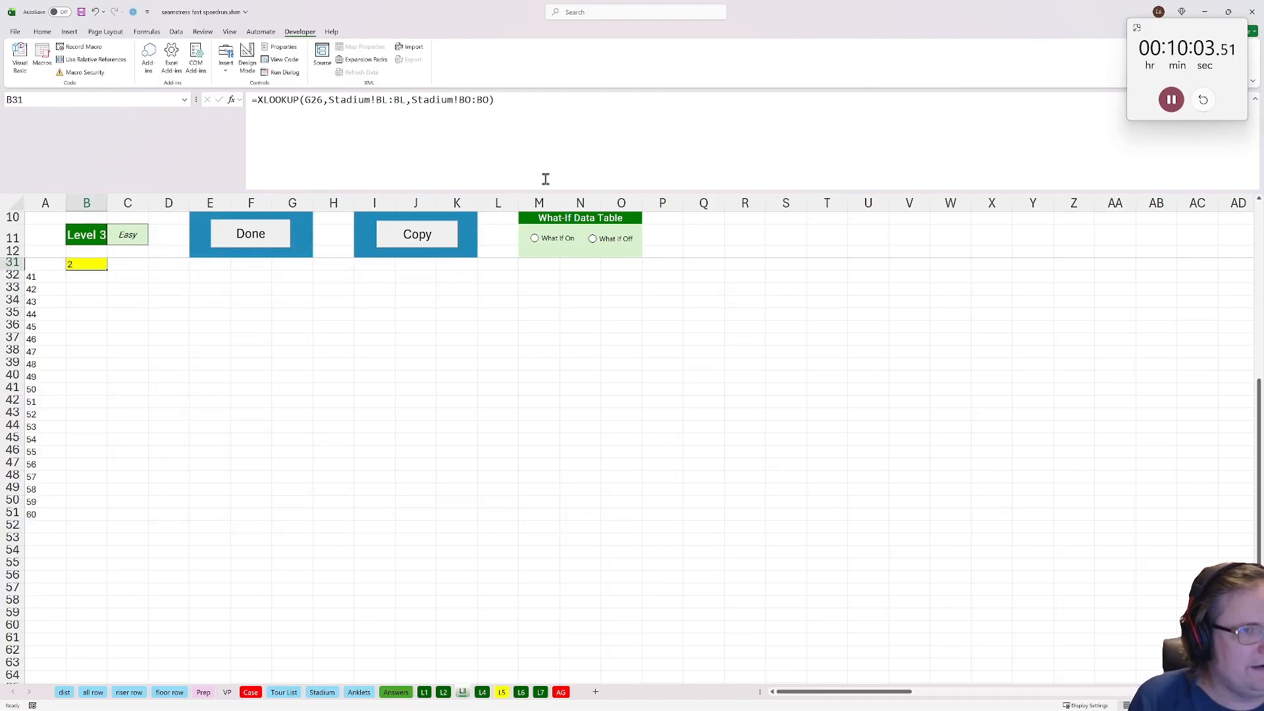
drag(545, 177, 3, 143)
key(ctrl+c)
key(Escape)
click(503, 693)
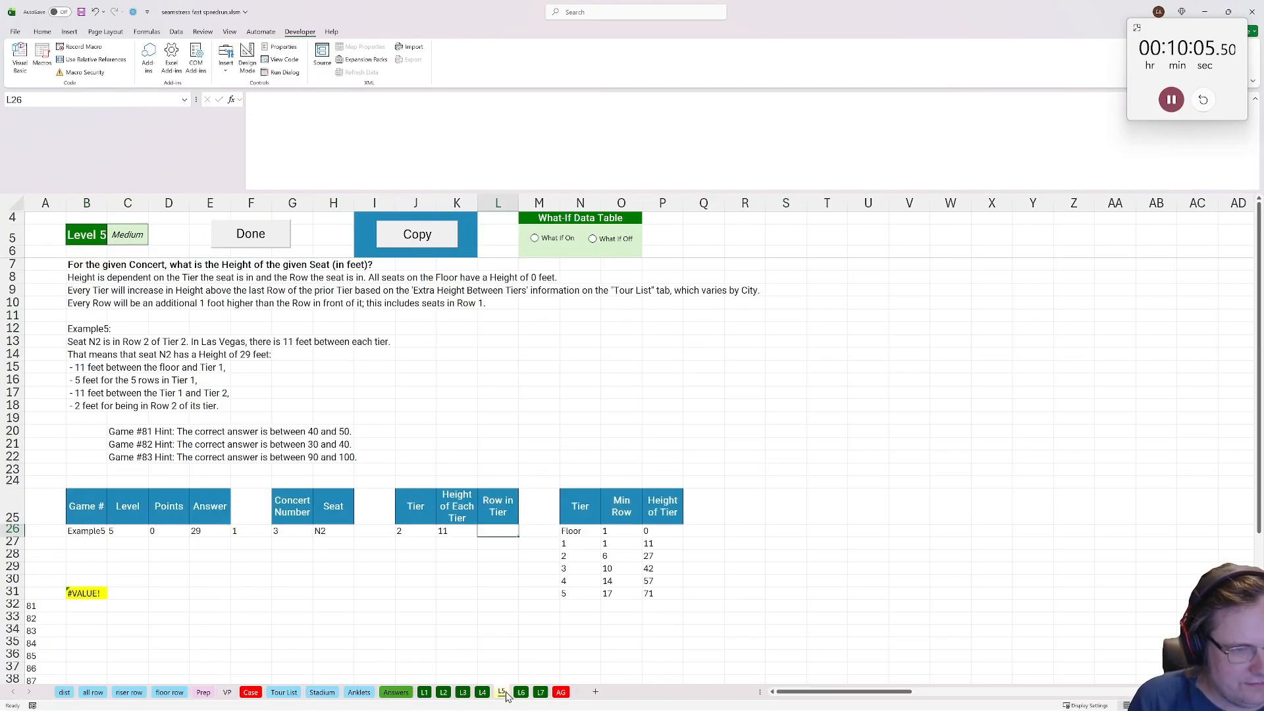
click(439, 139)
key(ctrl+v)
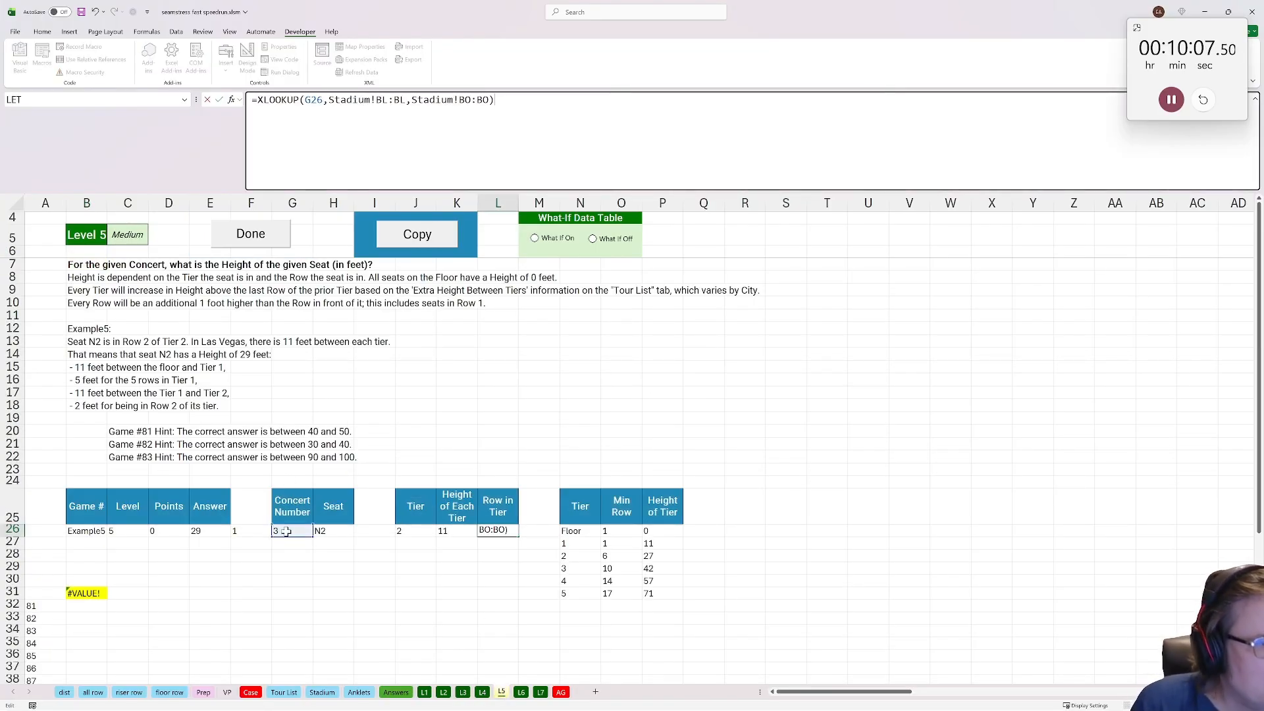
key(Return)
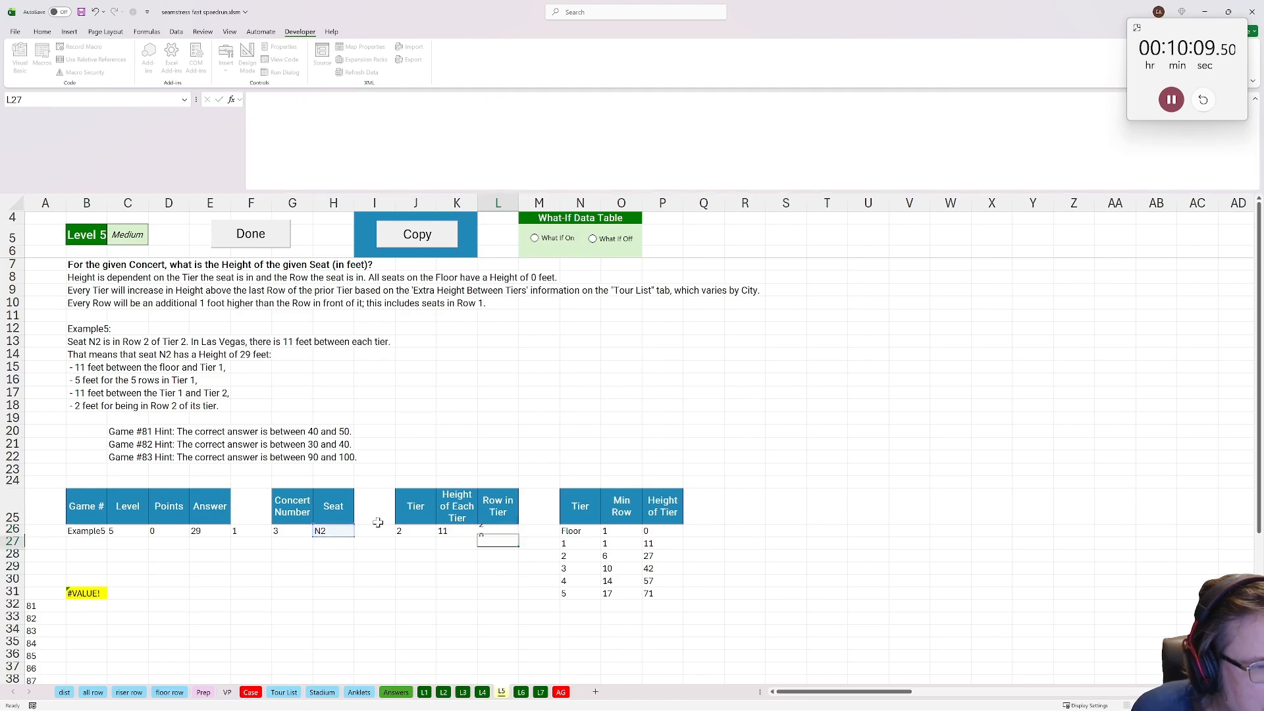
Replace the "" placeholder in B31 with L26 and submit the Level 5 answers for games 81 to 100
click(96, 594)
drag(521, 118, 476, 118)
click(491, 536)
key(Return)
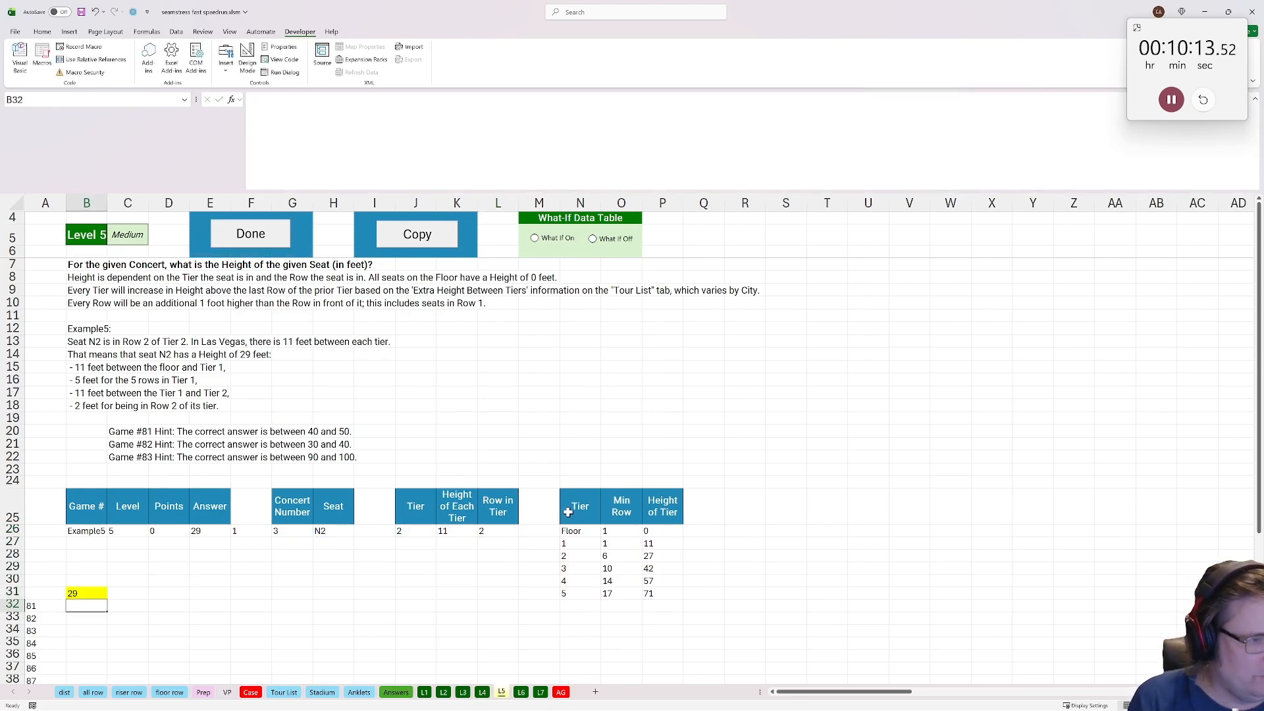
click(251, 232)
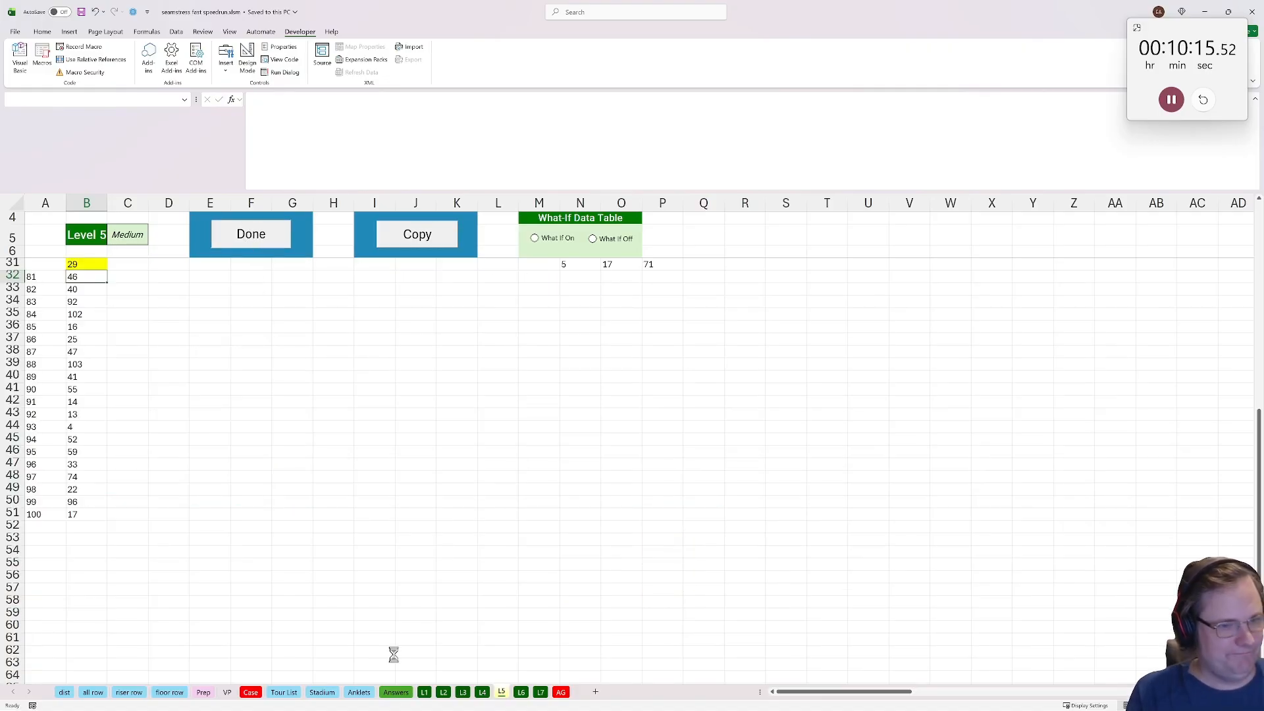
Check the marks of the Level 5 answers on the Case sheet and glance at the Level 6 sheet
click(250, 692)
scroll(307, 389, down, 10)
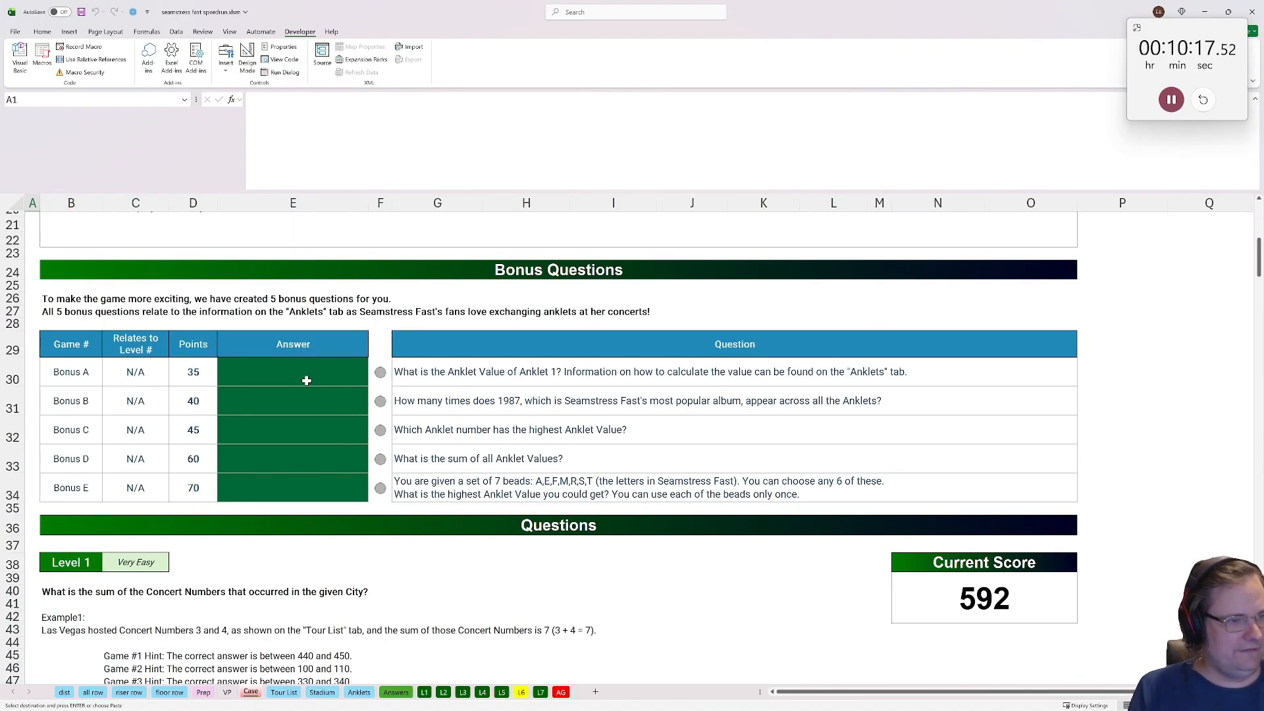
scroll(304, 388, down, 20)
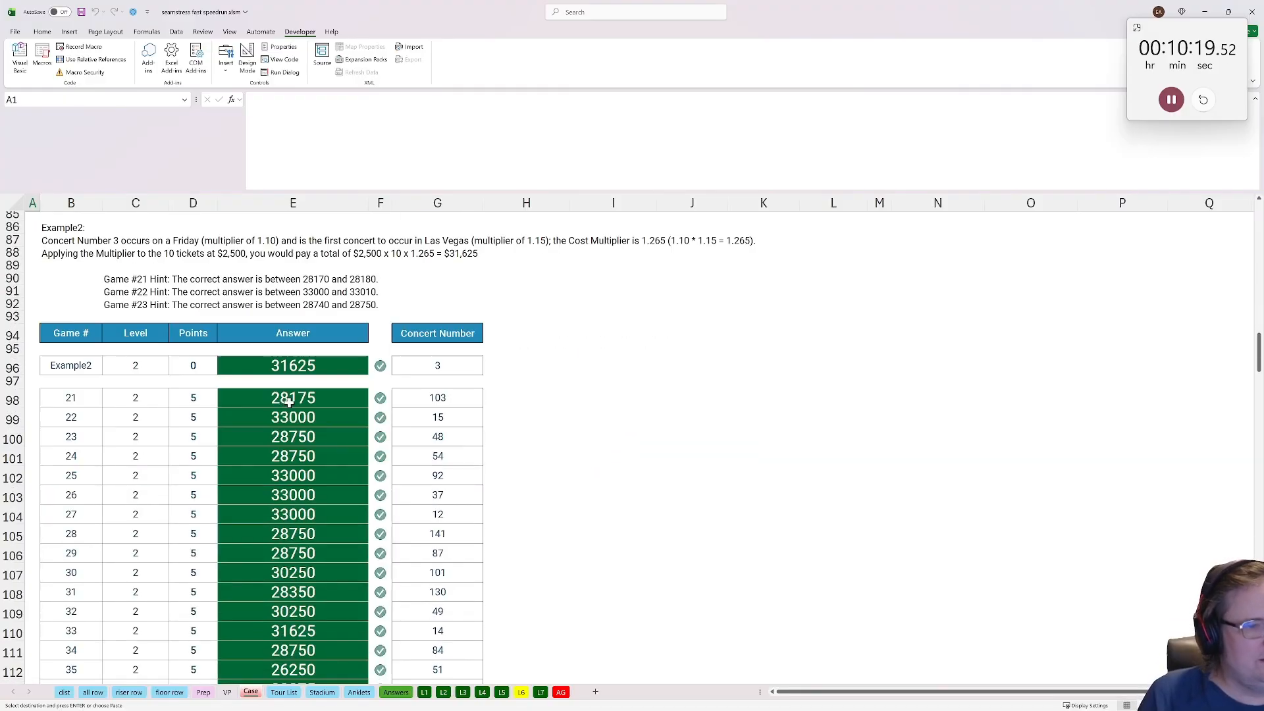
scroll(297, 378, down, 20)
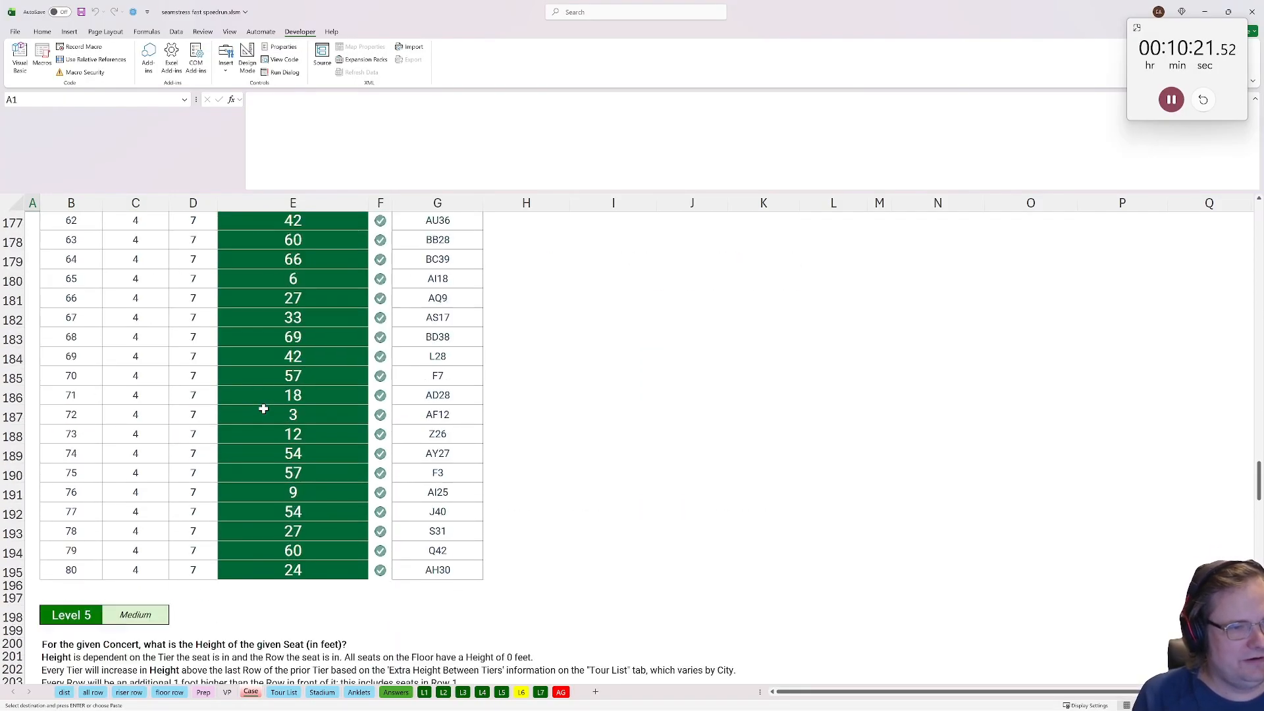
scroll(262, 460, down, 7)
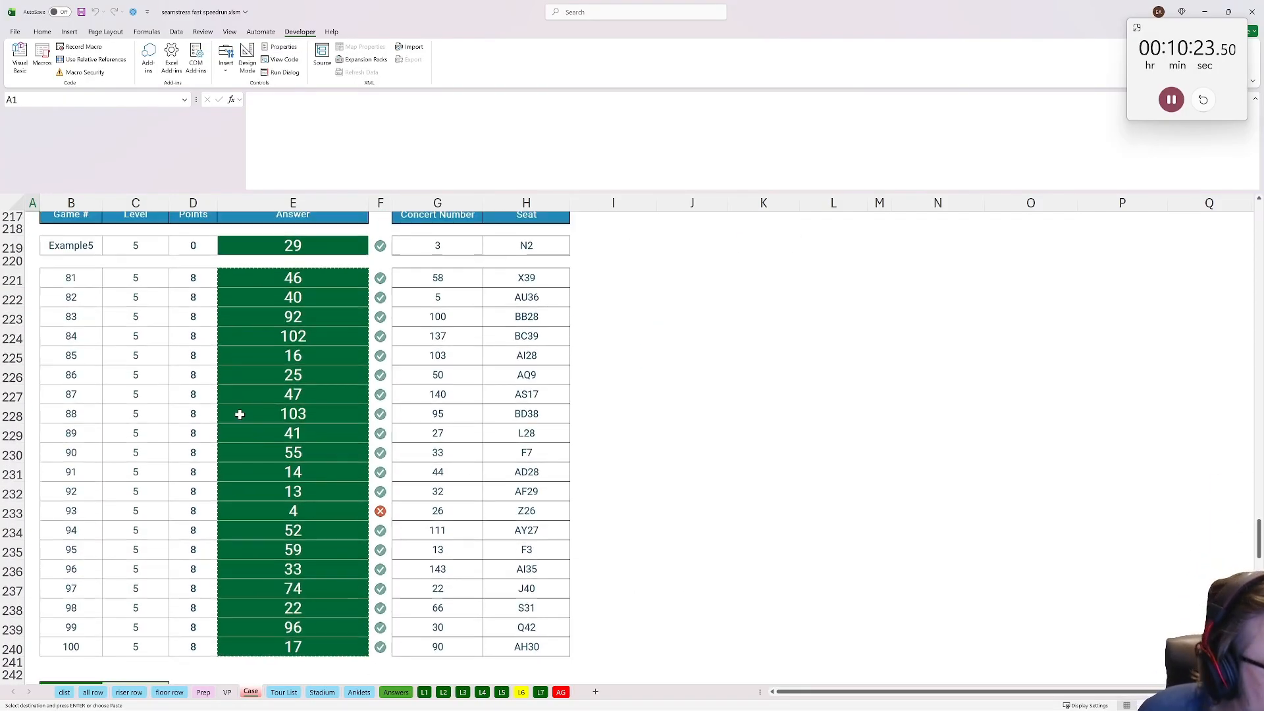
click(521, 692)
scroll(150, 627, down, 2)
Wrap the L5 formula in B31 as =IF(J26="Floor",0,XLOOKUP(J26,$N$26:$N$31,$P$26:$P$31)+L26) and resubmit the Level 5 answers
click(500, 693)
scroll(362, 547, up, 5)
drag(492, 391, 443, 377)
click(425, 374)
click(92, 461)
key(Up)
key(Up)
click(87, 451)
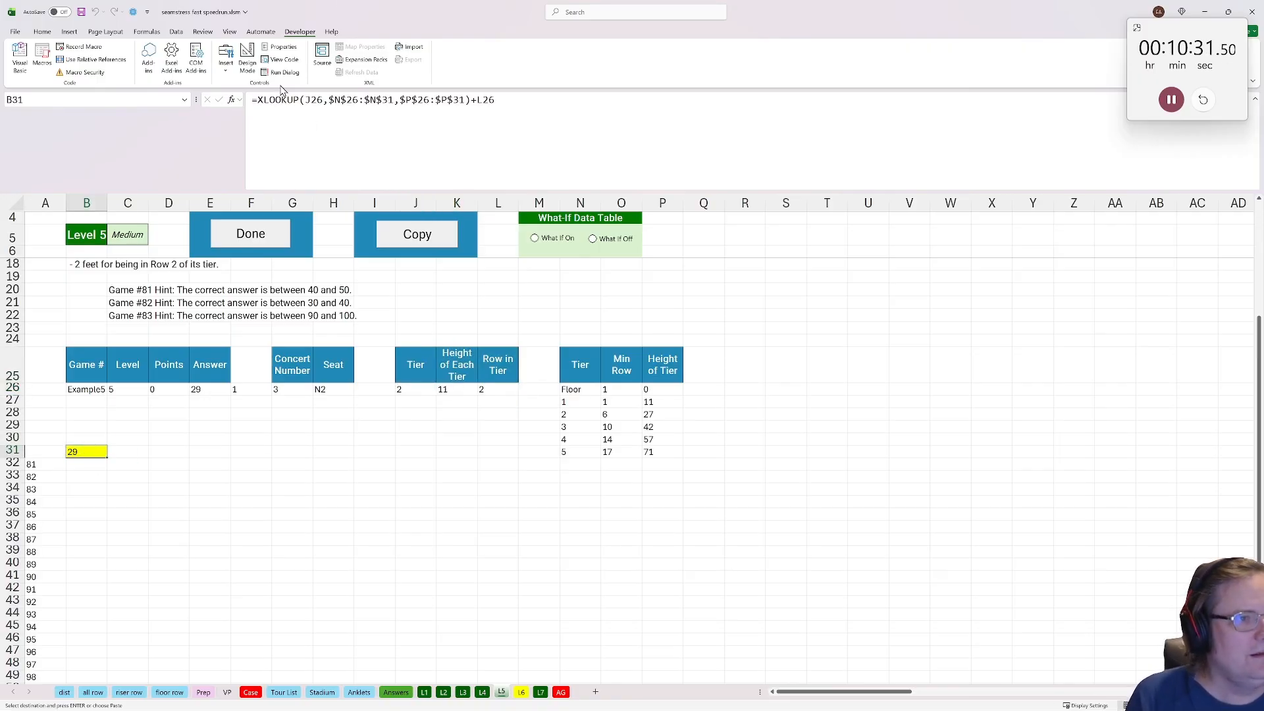
click(258, 99)
text(if()
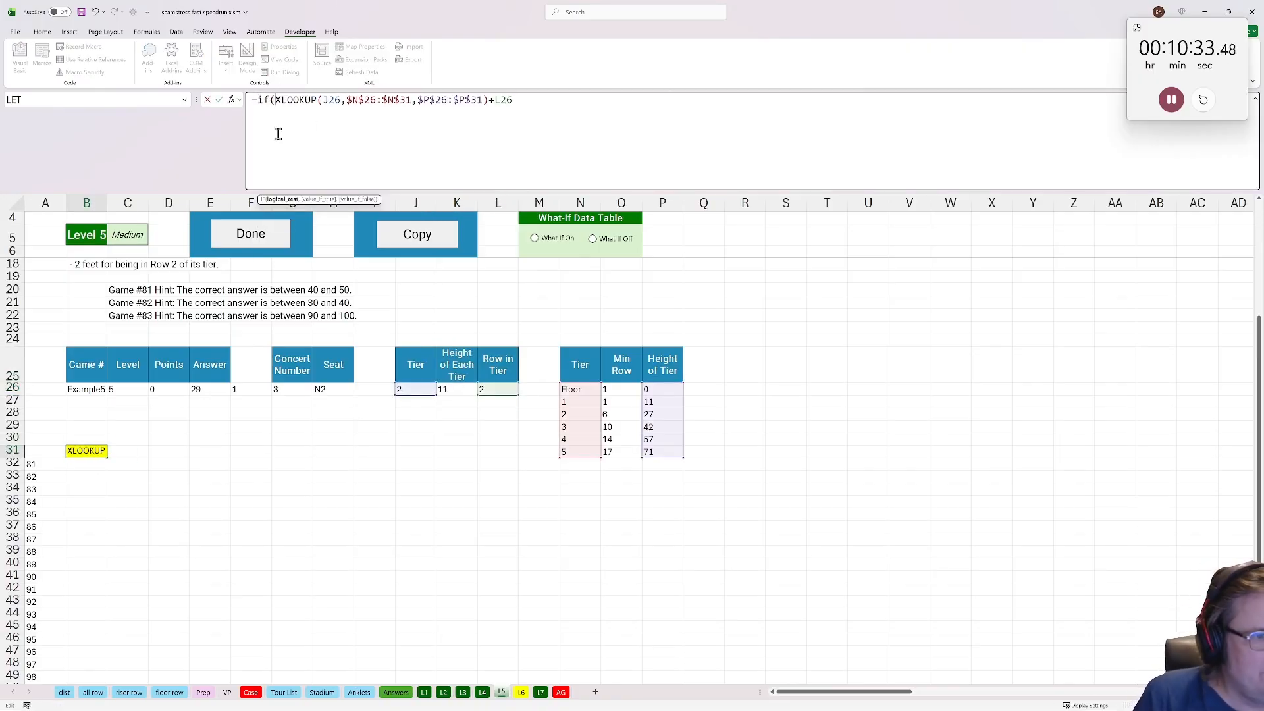
click(415, 390)
text(="Fl)
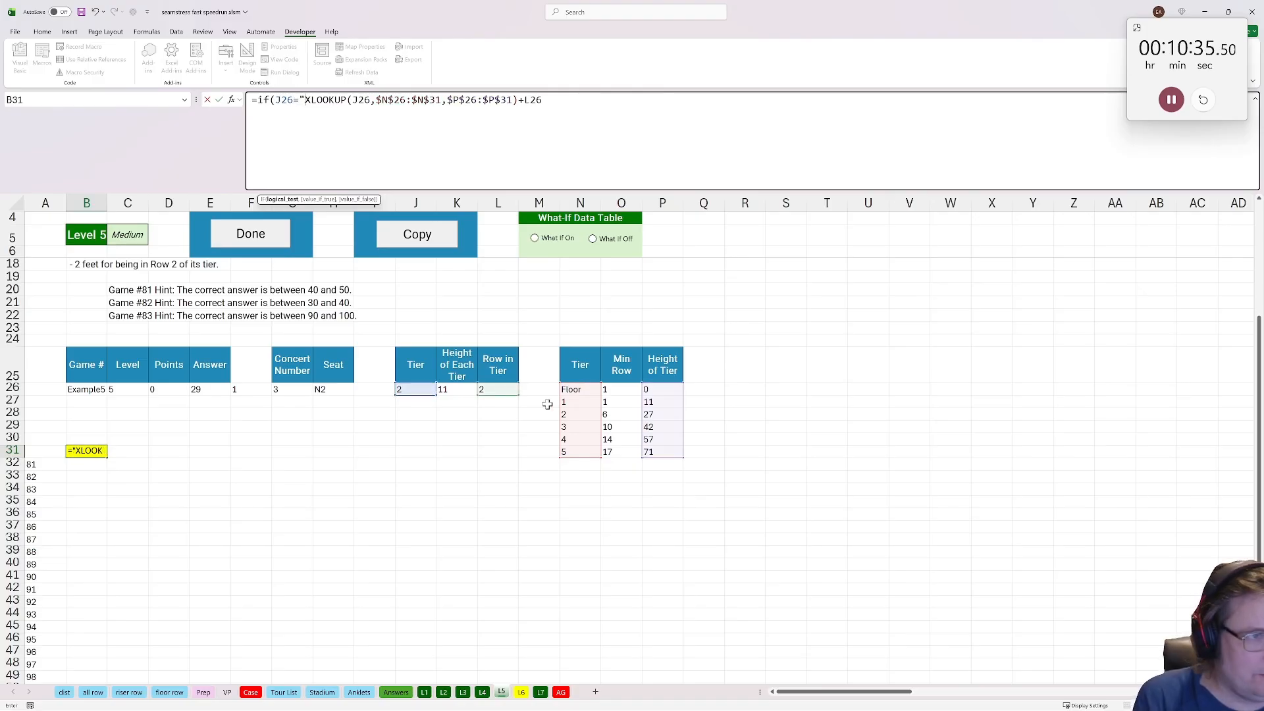
text(oor",0,)
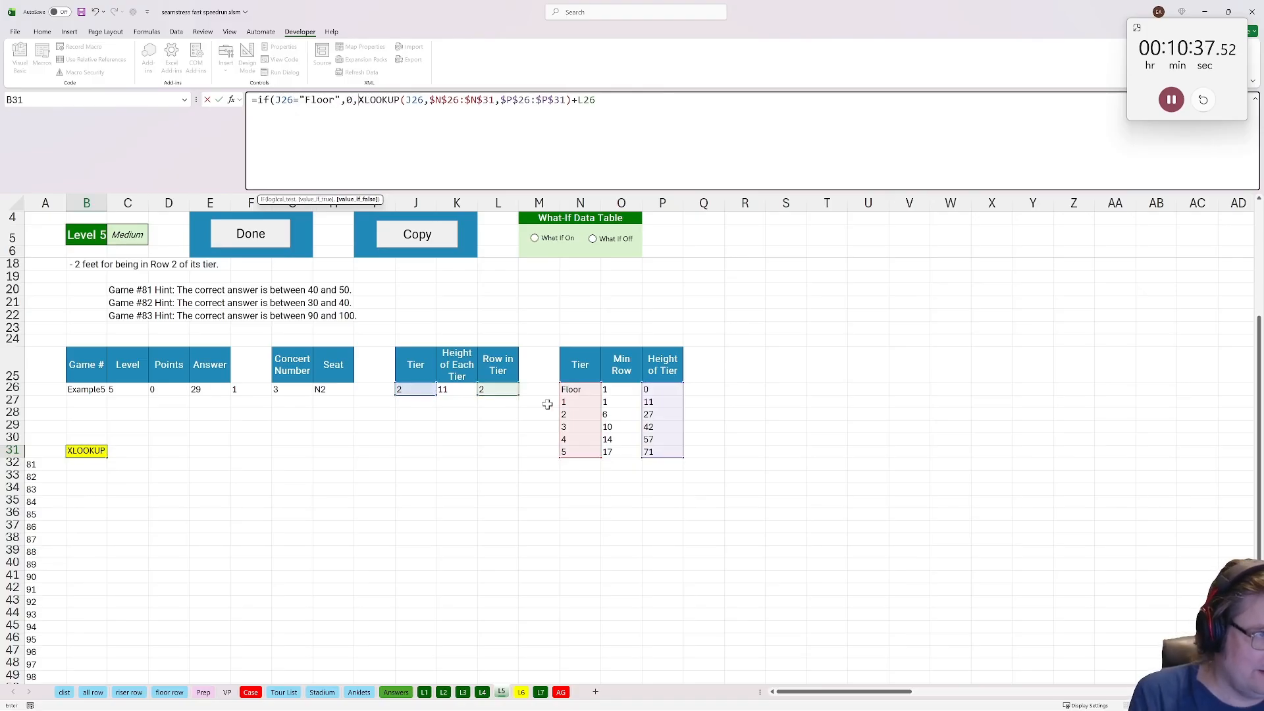
click(671, 107)
key(ctrl+Return)
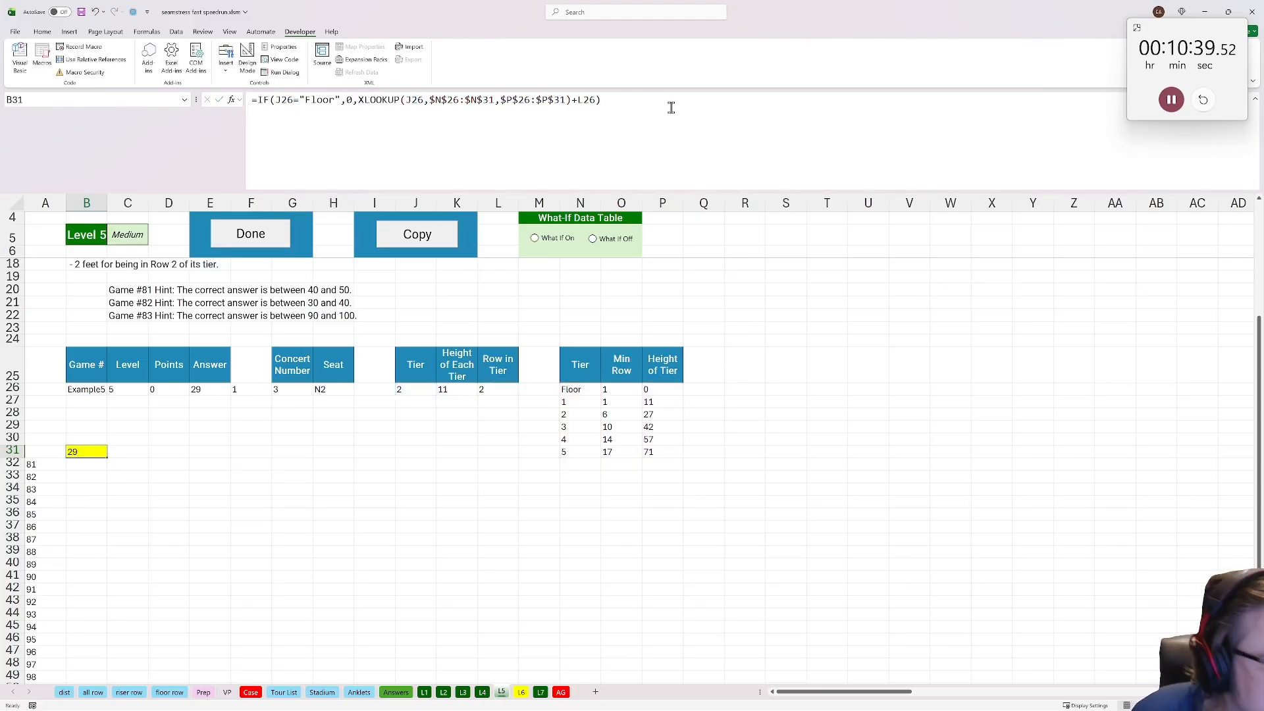
click(256, 230)
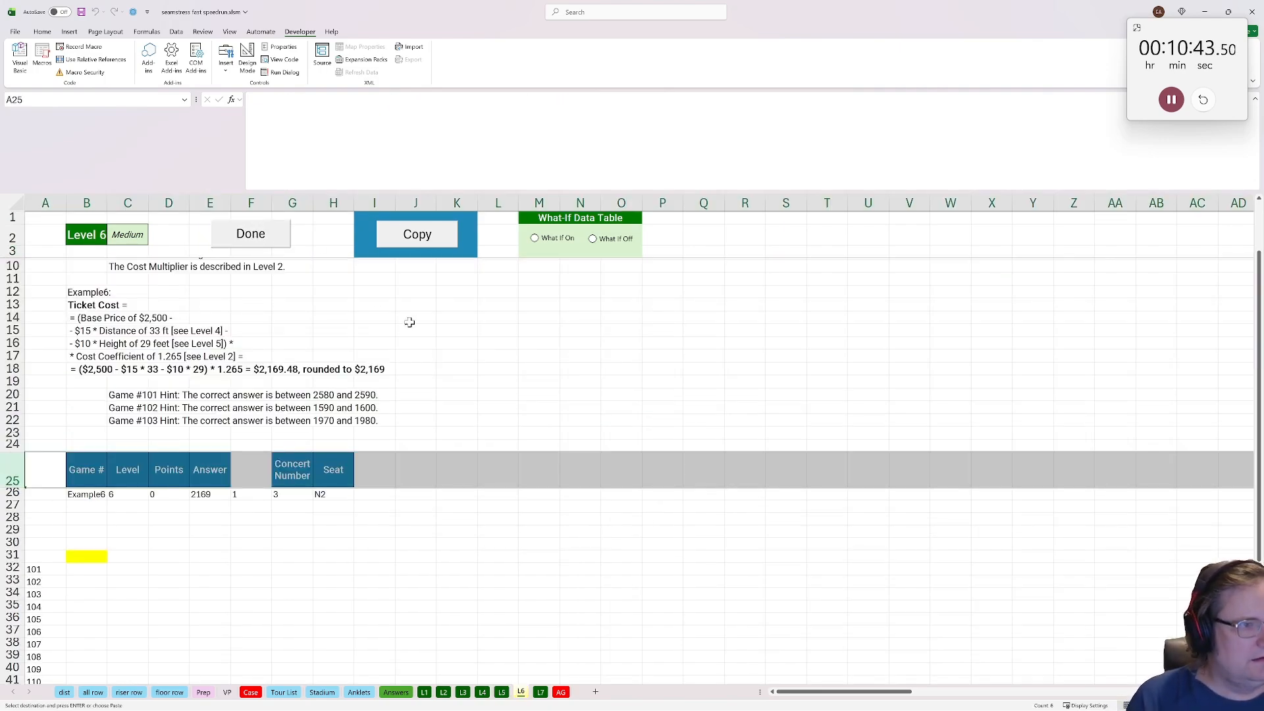
Copy the Level 5 helper columns, tier table and answer formula onto the L6 sheet
click(412, 493)
scroll(411, 507, up, 2)
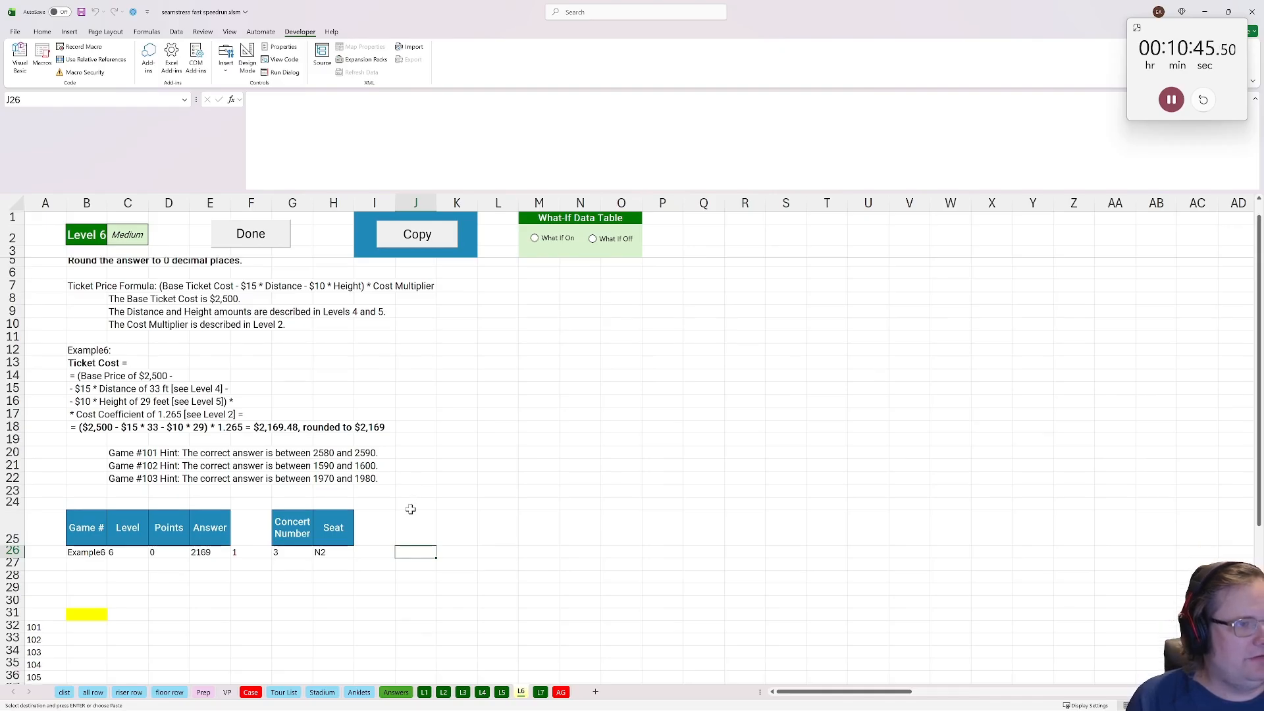
click(403, 545)
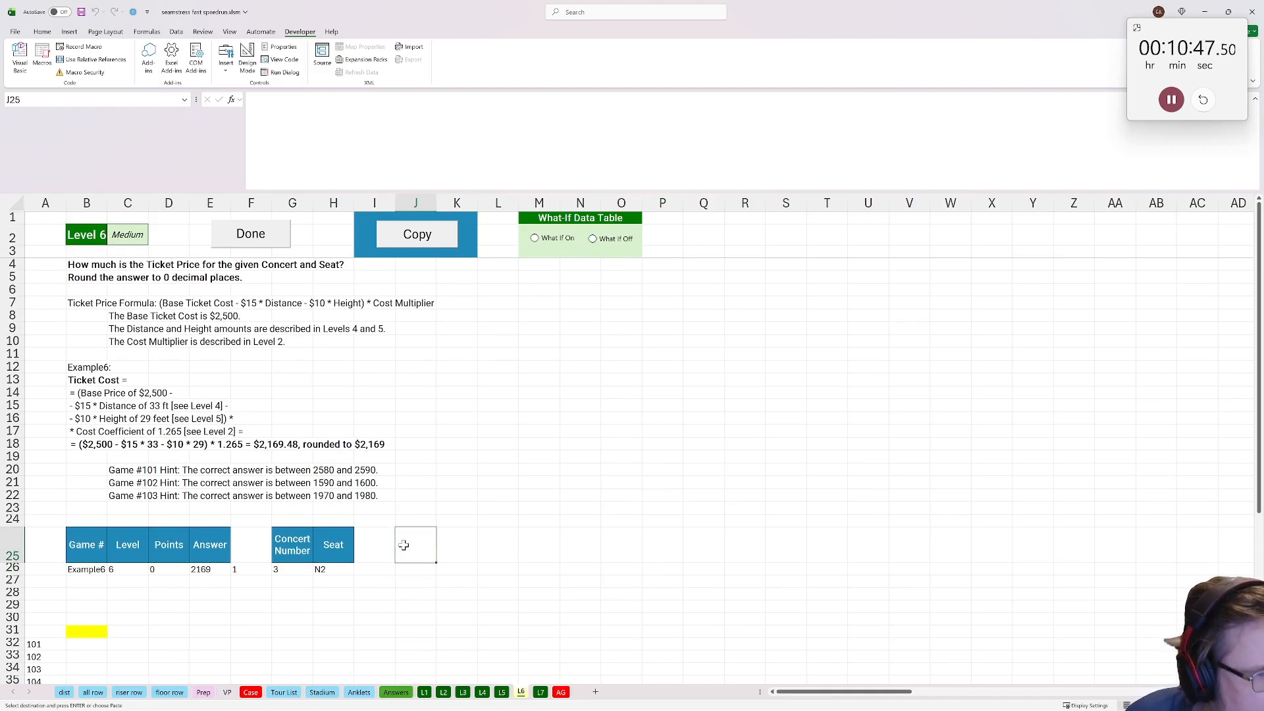
click(417, 236)
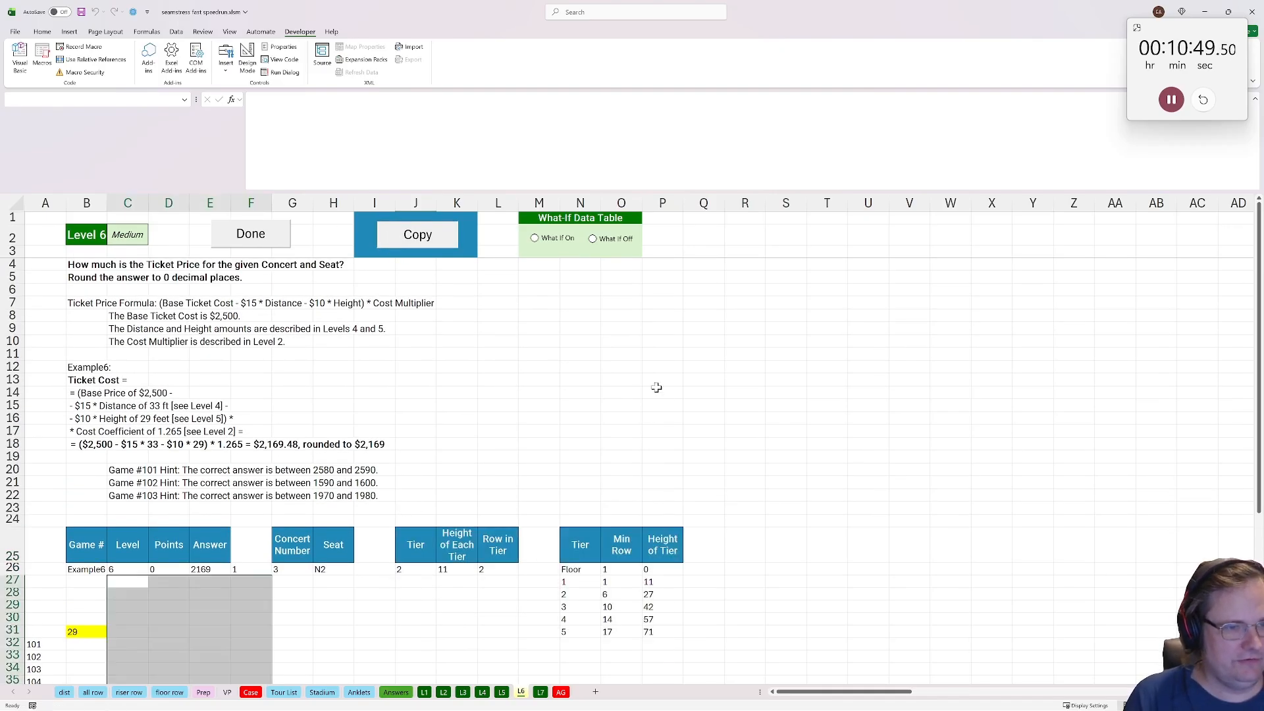
Add a "Height of Seat" header in R25 of the L6 sheet
click(727, 546)
text(Heigh)
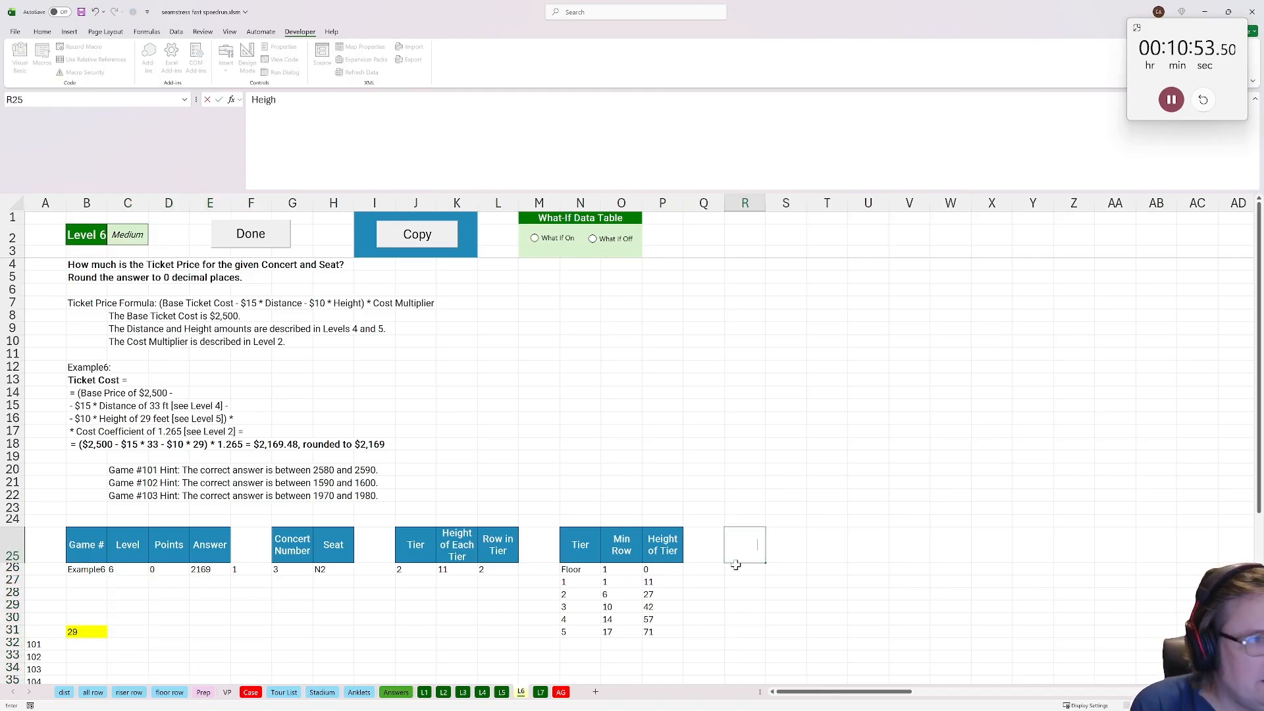
text(t of S)
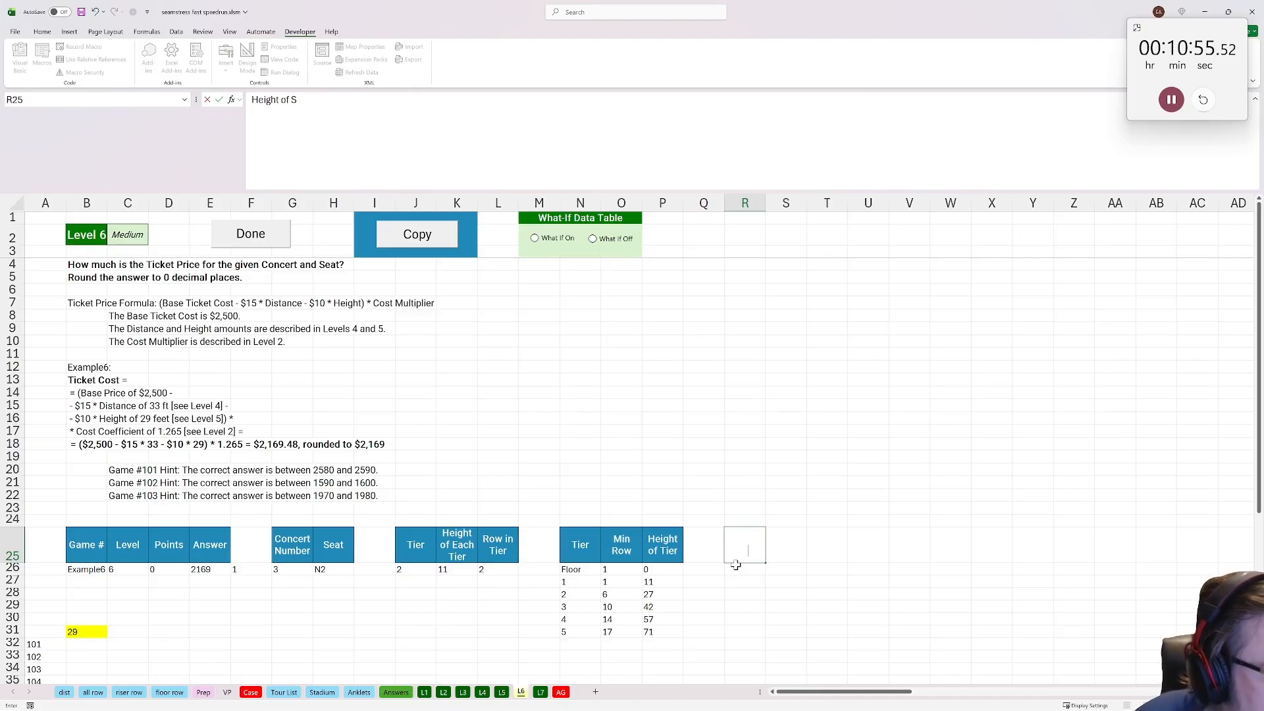
text(eat)
key(Return)
scroll(736, 564, down, 2)
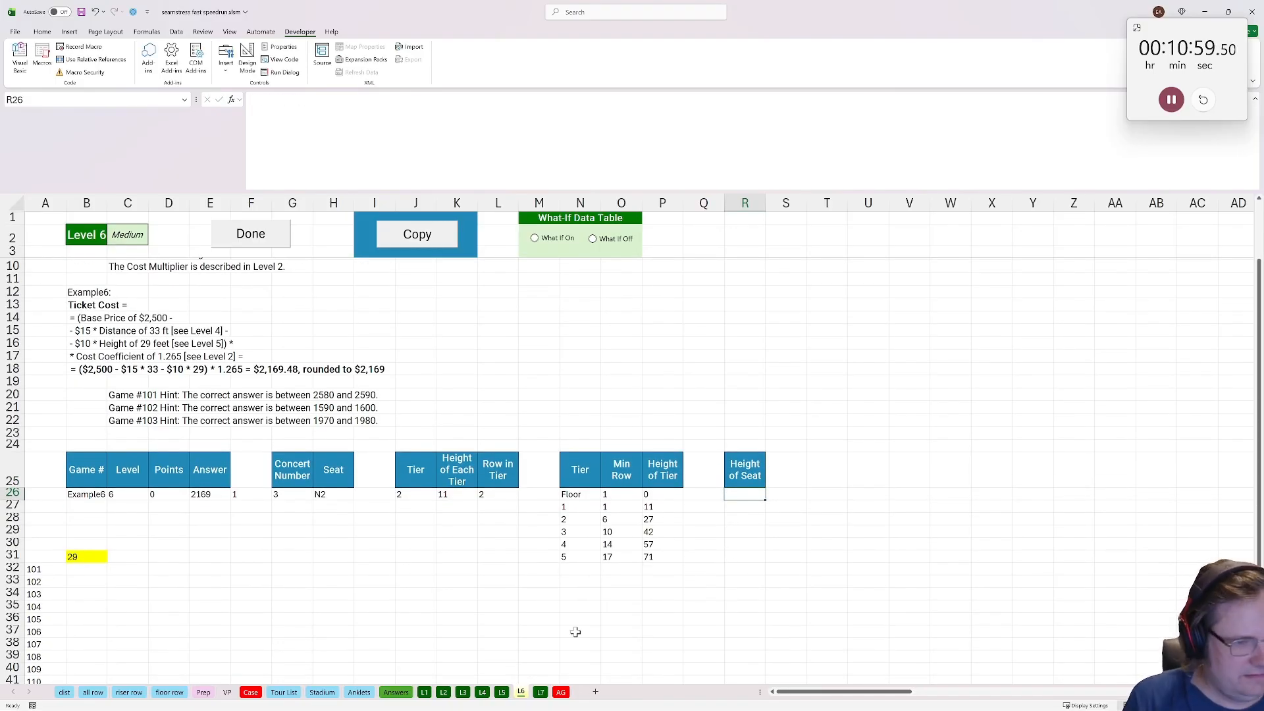
Copy the seat height formula from B31 of the L5 sheet into R26 on the L6 sheet
click(502, 697)
click(83, 273)
click(79, 265)
drag(619, 133, 60, 69)
key(Escape)
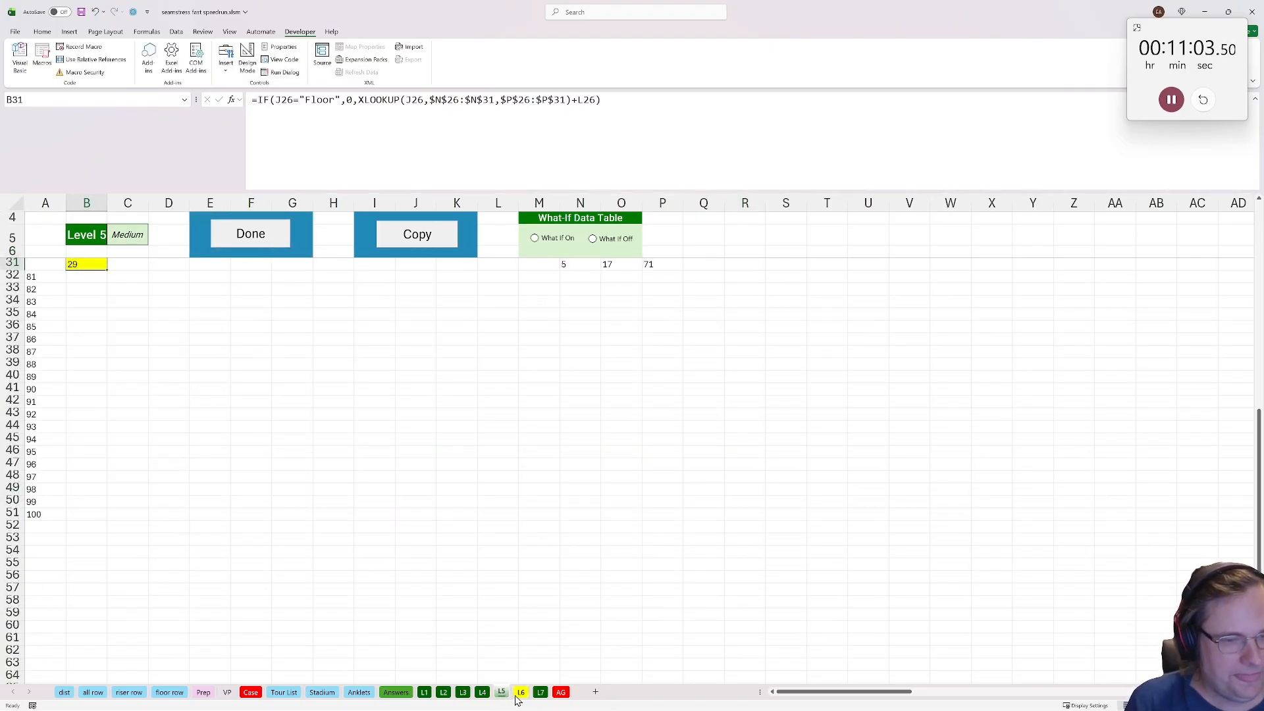
click(520, 694)
click(438, 116)
key(ctrl+v)
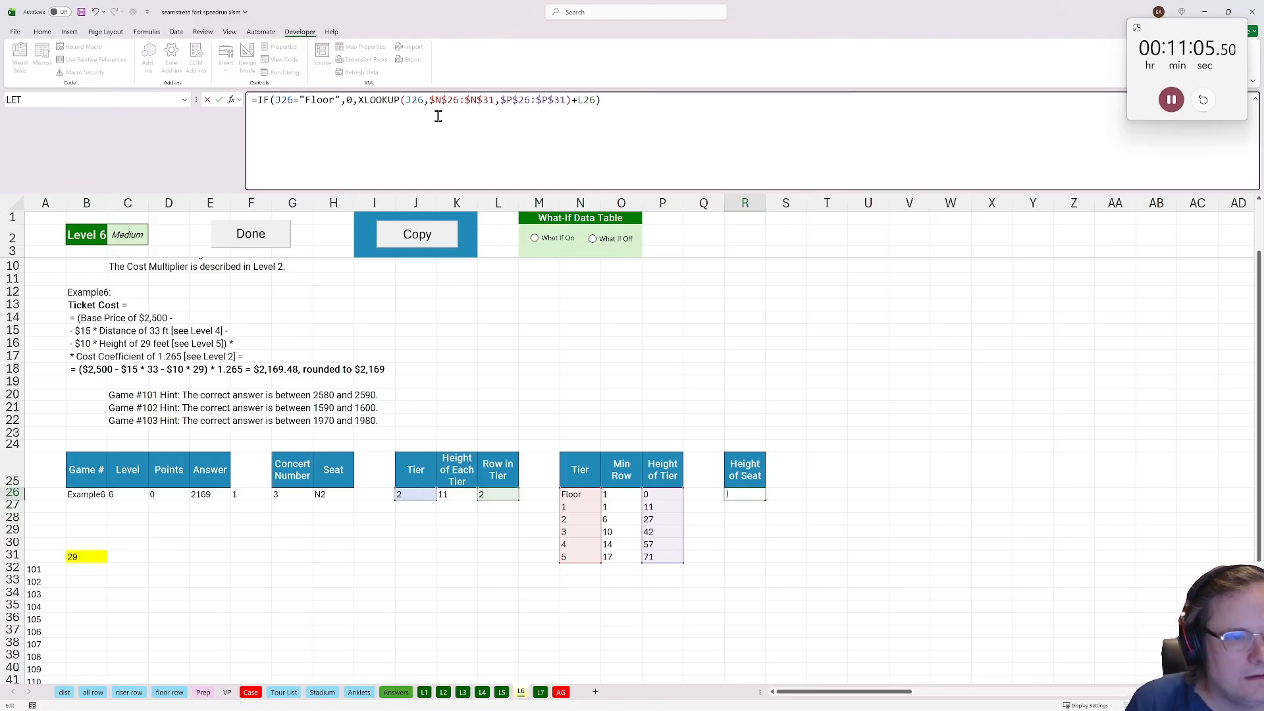
key(Return)
Add a "Dist of Seat" header in S25
click(790, 470)
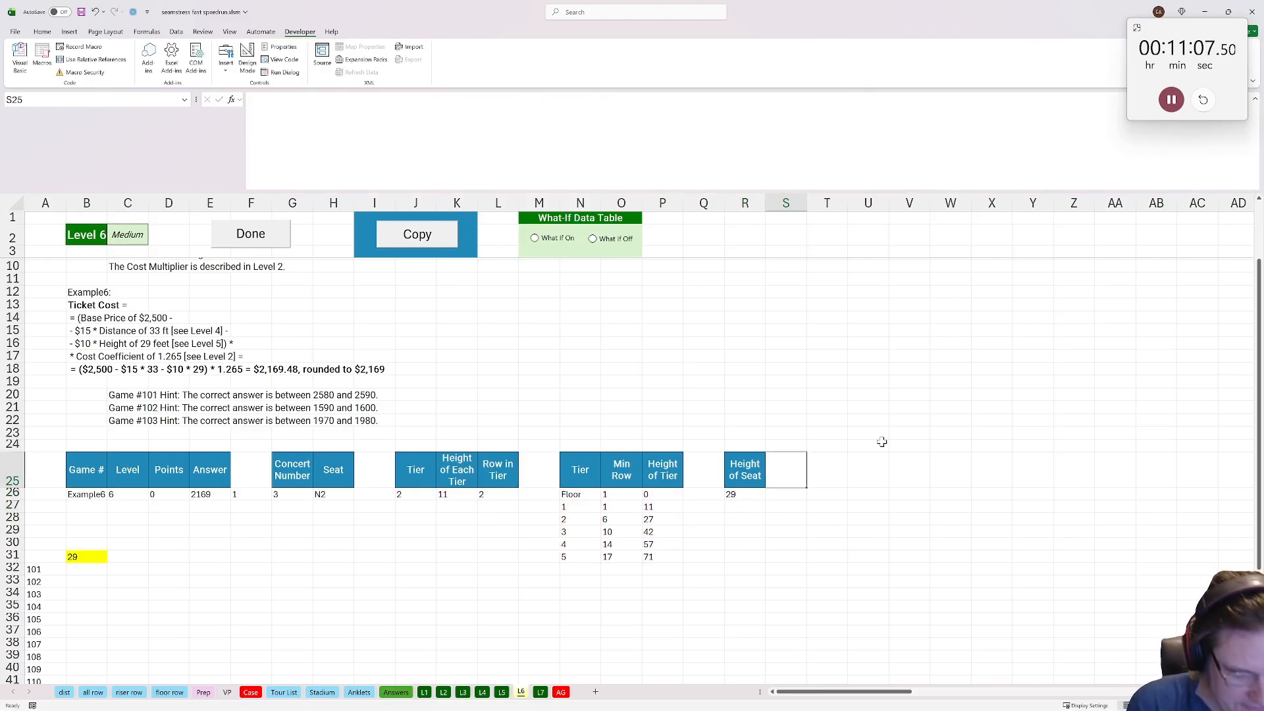
text(Dist)
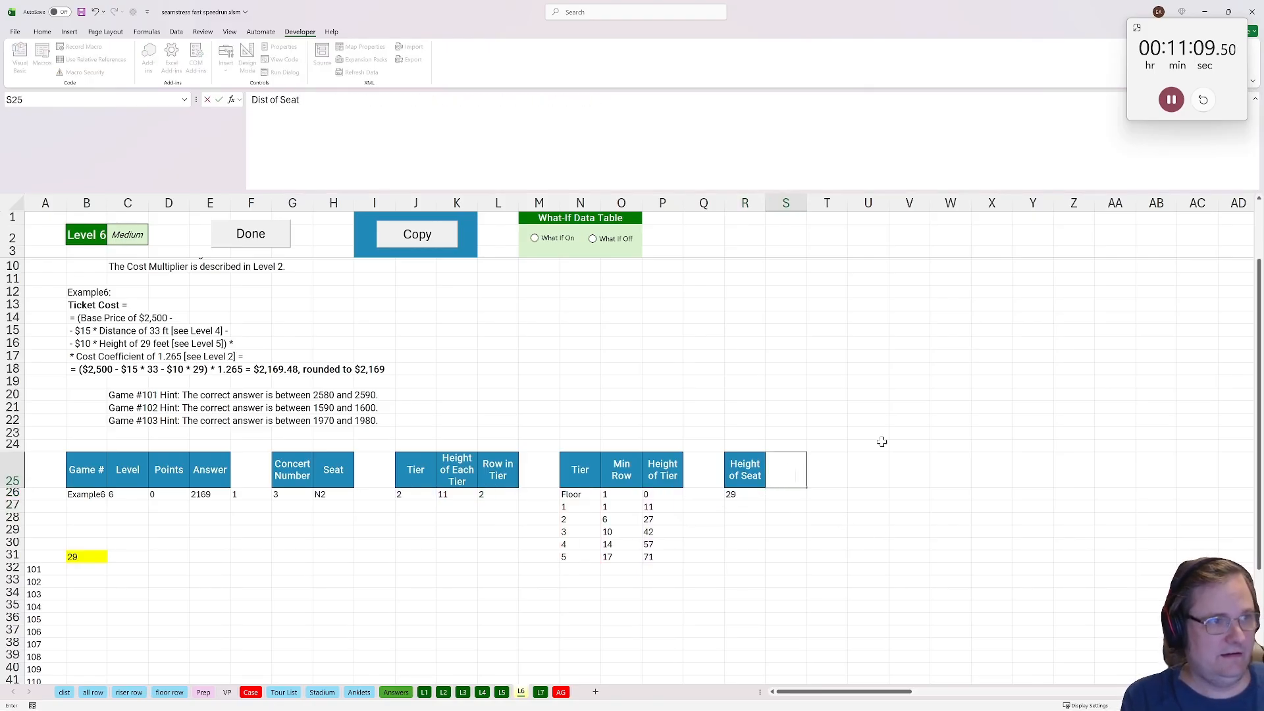
text( of Seat)
key(Return)
Copy the L4 distance formula into S26 on L6, pointing it at the seat: =sheet_lookup(dist!$1:$1048576,H26)*3
click(482, 692)
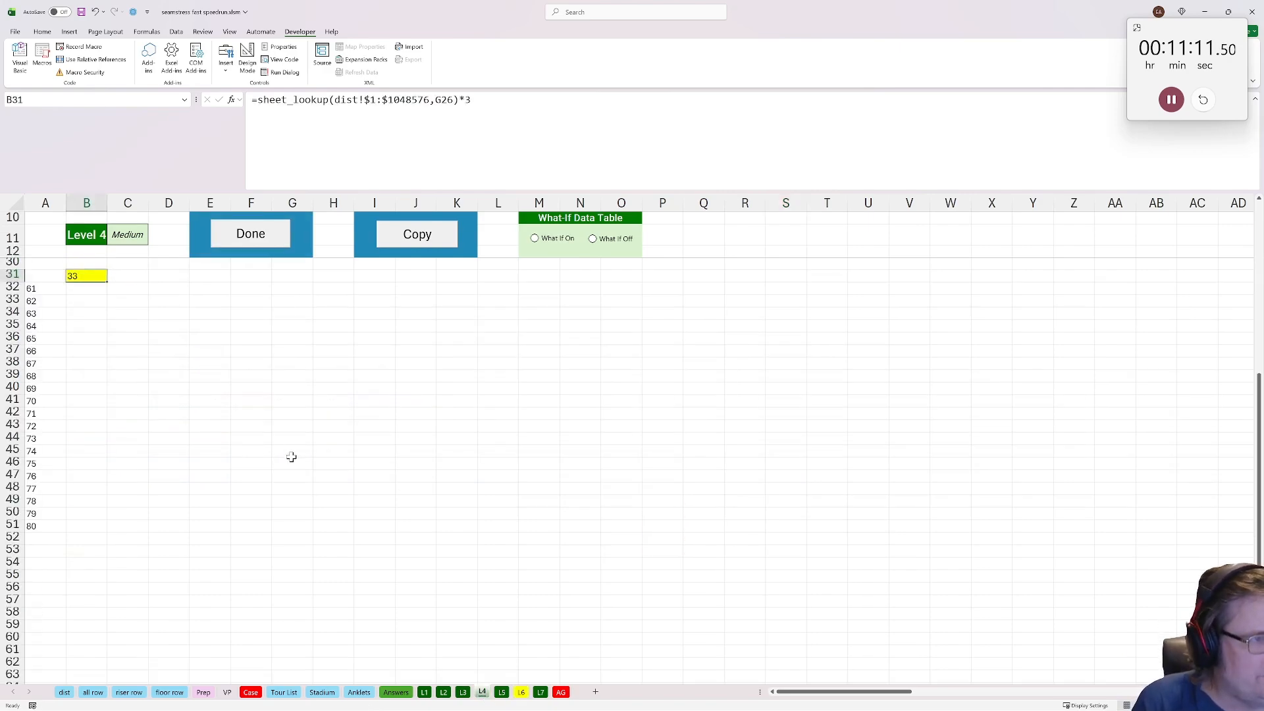
scroll(277, 448, up, 4)
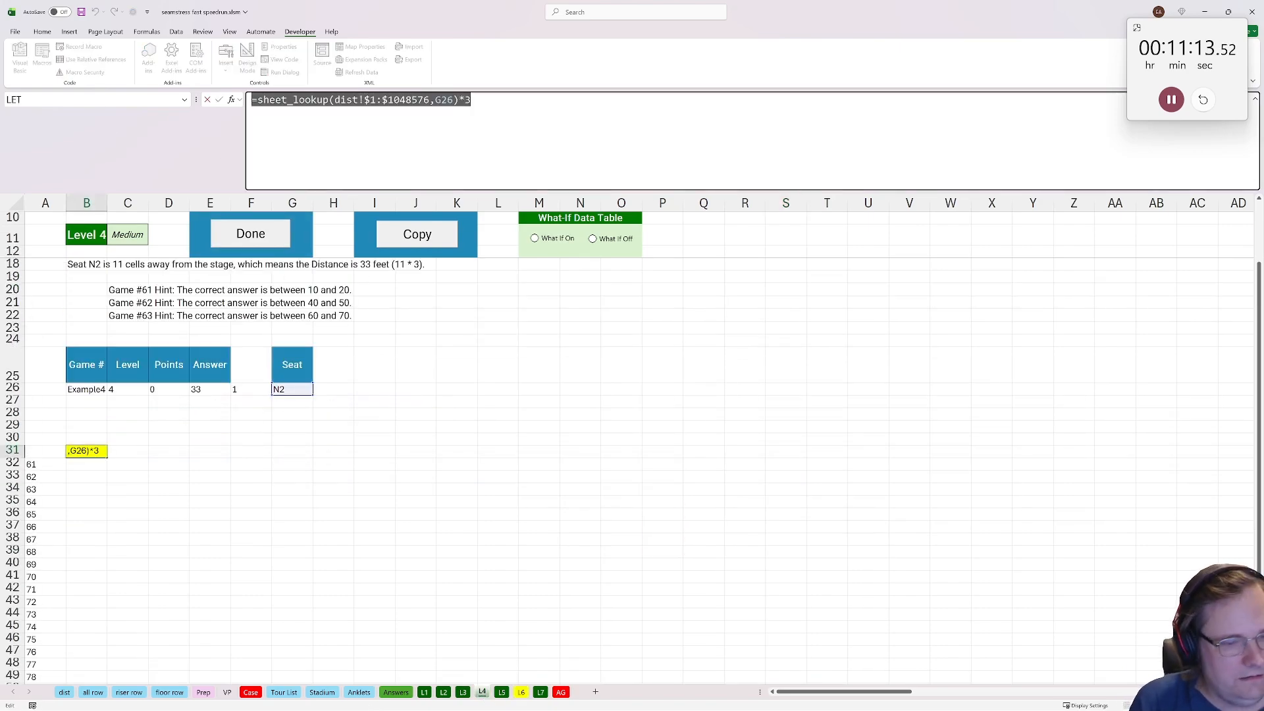
click(523, 693)
click(456, 117)
text(=sheet_lookup(dist!$1:$1048576,G26)*3)
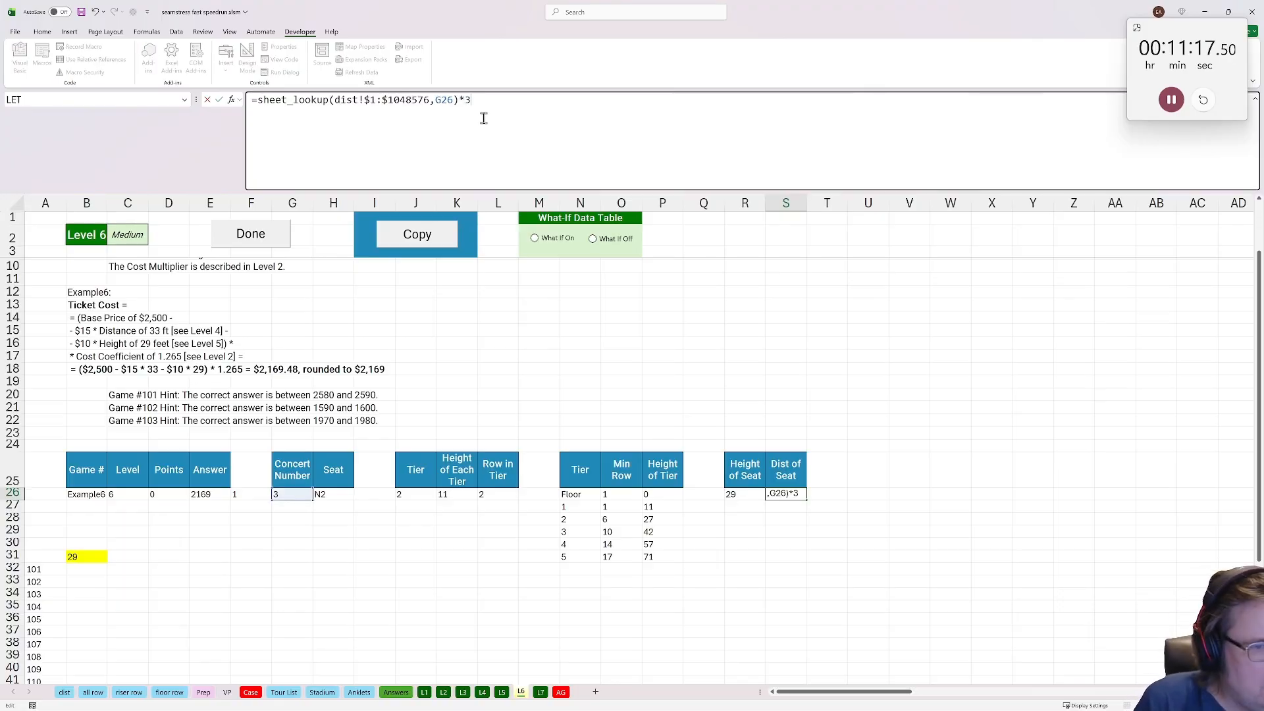
key(Return)
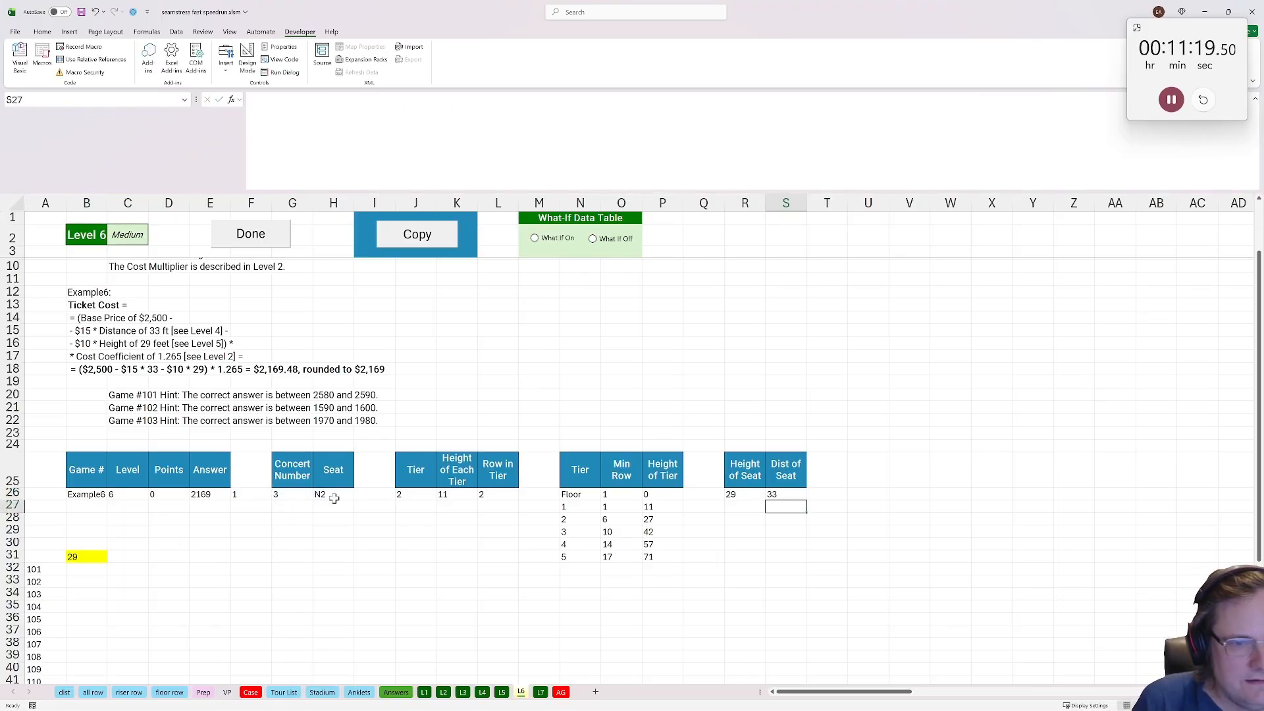
Replace the B31 formula with the base price calculation =2500-16*S26-10*R26
click(89, 553)
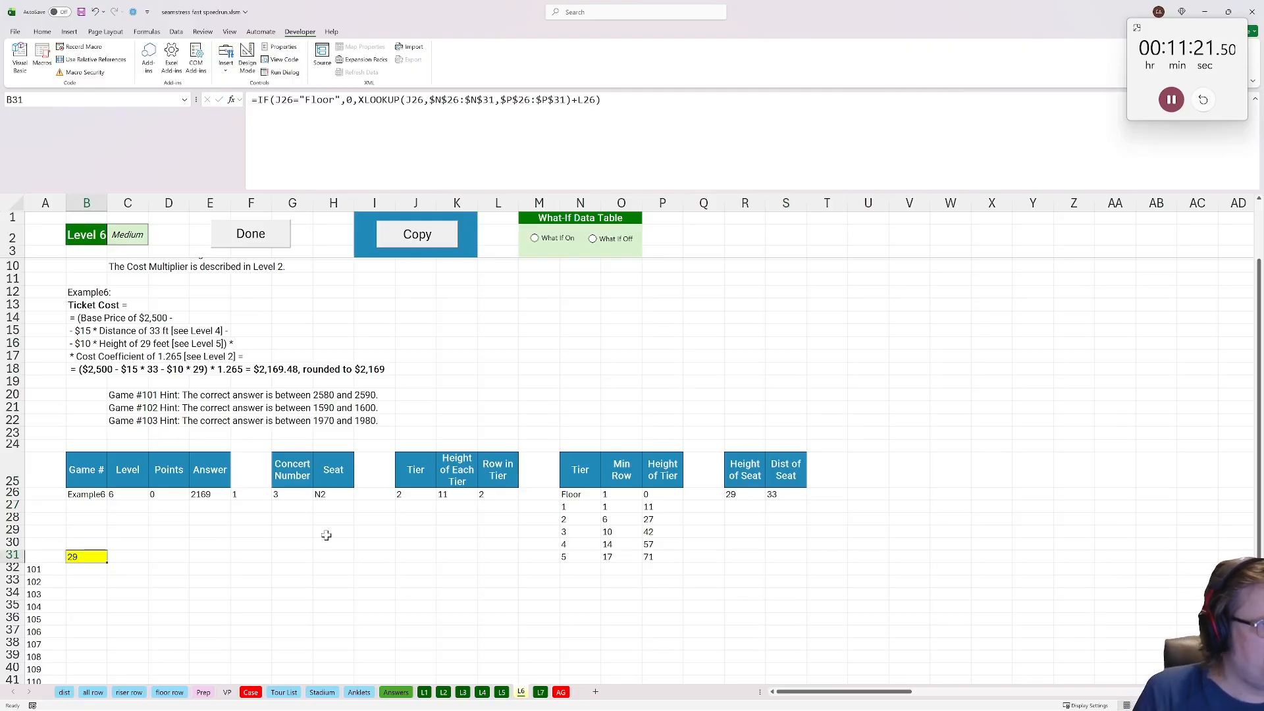
text(=2500-16)
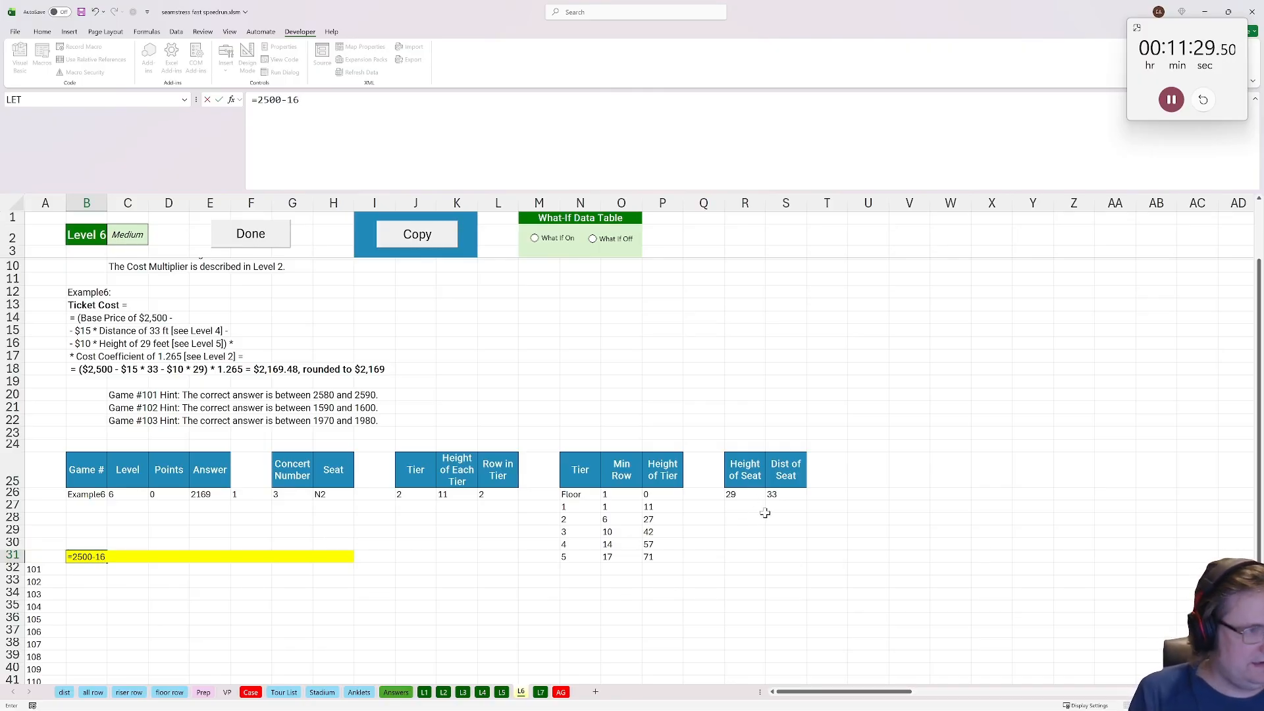
click(784, 498)
text(-10*)
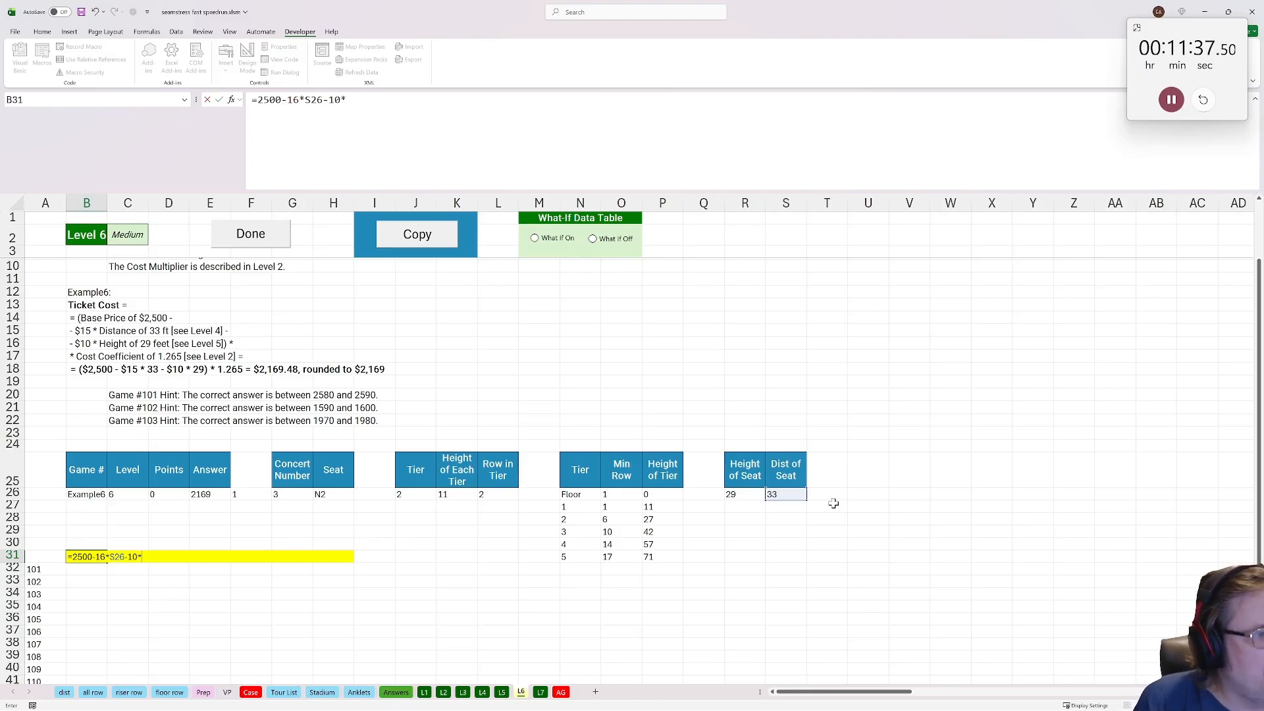
click(748, 496)
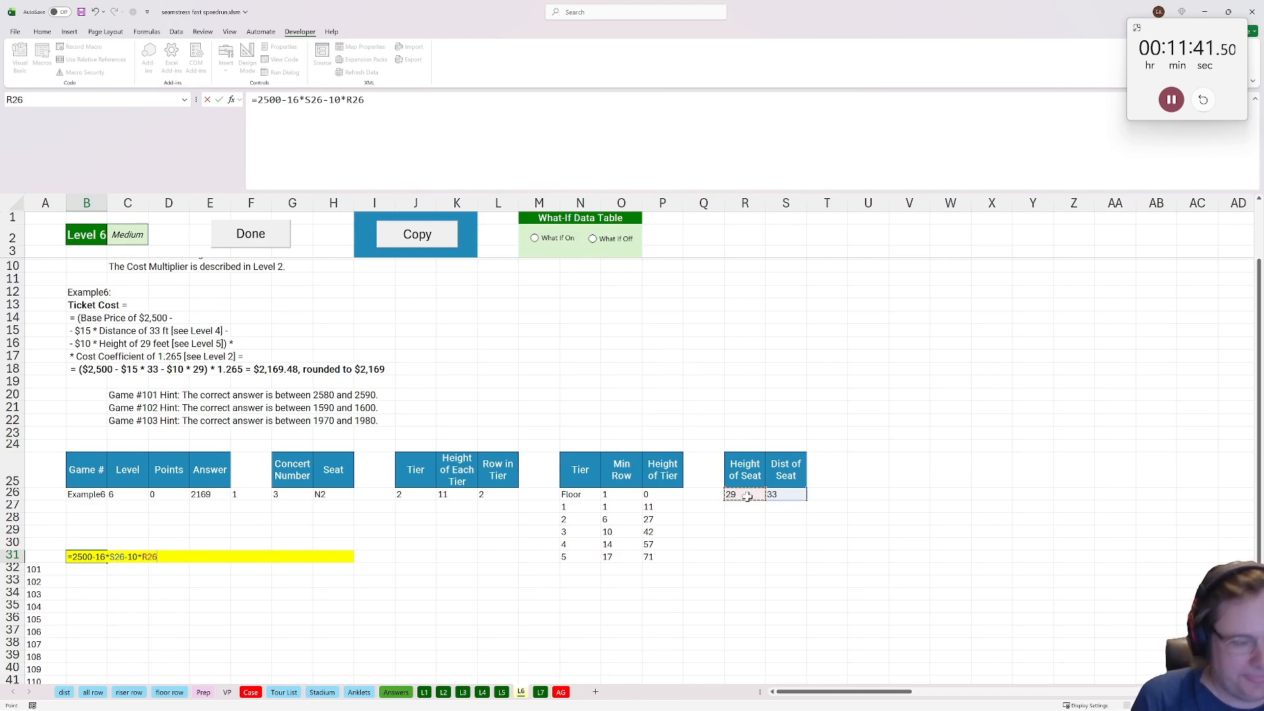
key(ctrl+Return)
Label T25 "Base Price" and copy the base price formula from B31 into T26
drag(541, 182, 4, 130)
key(ctrl+x)
key(Escape)
click(827, 476)
text(Base Price)
key(Return)
key(ctrl+v)
key(Return)
Add the headers "Mult 1" and "Mult 2" in V25 and W25
click(919, 469)
text(Mult)
key(Tab)
text(M)
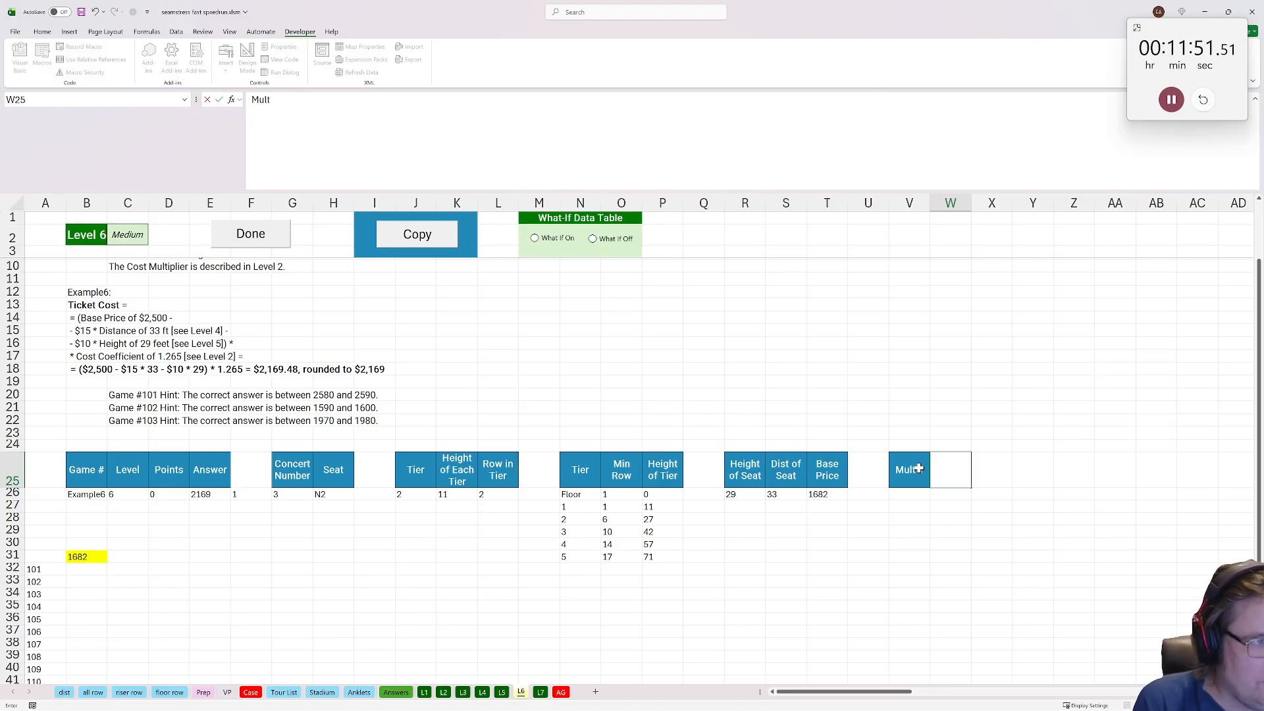
key(Return)
Look up both concert multipliers in V26 with =XLOOKUP(G26,'Tour List'!$A:$A,'Tour List'!$K:$L), using absolute column references
text(=xlookuP()
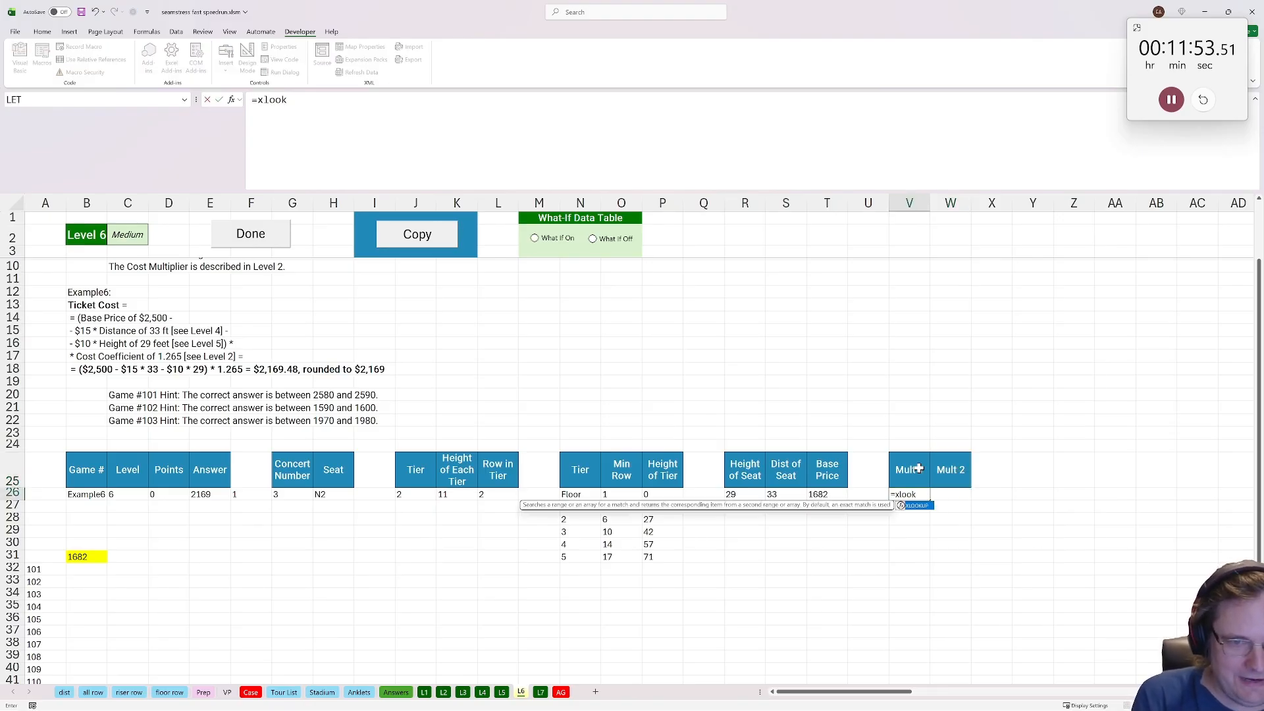
click(280, 495)
text(,)
click(66, 698)
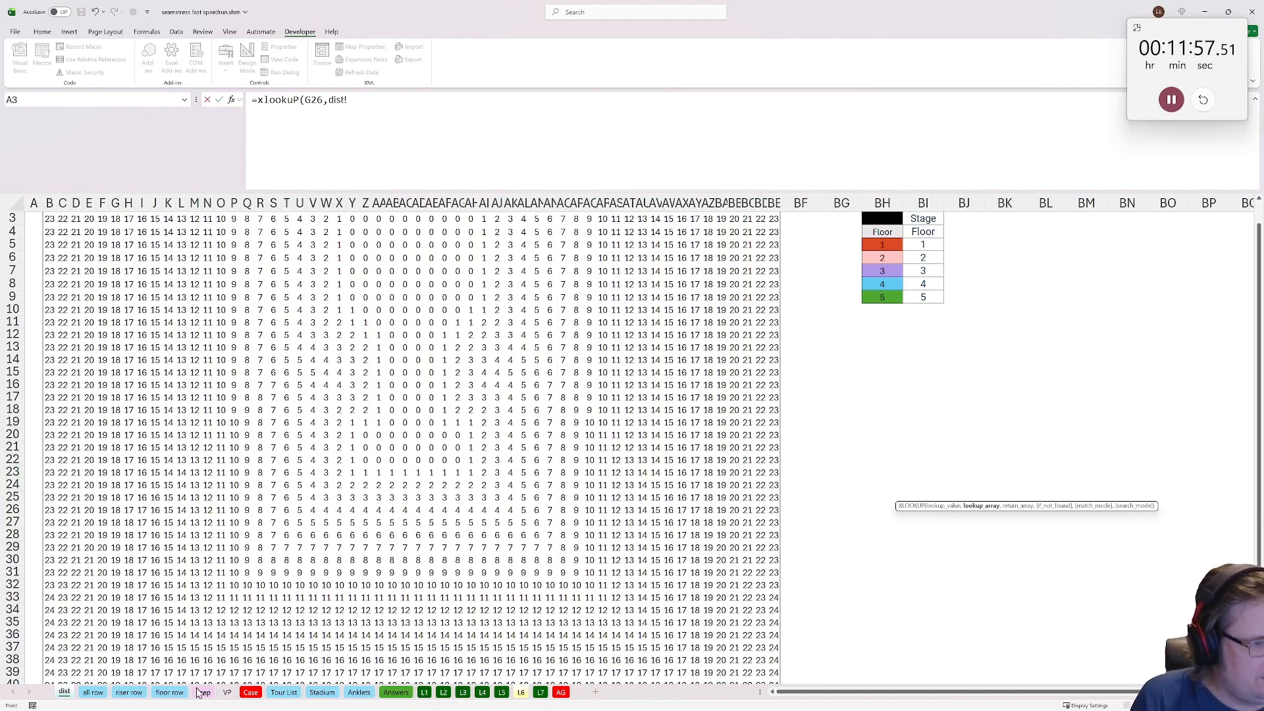
click(287, 697)
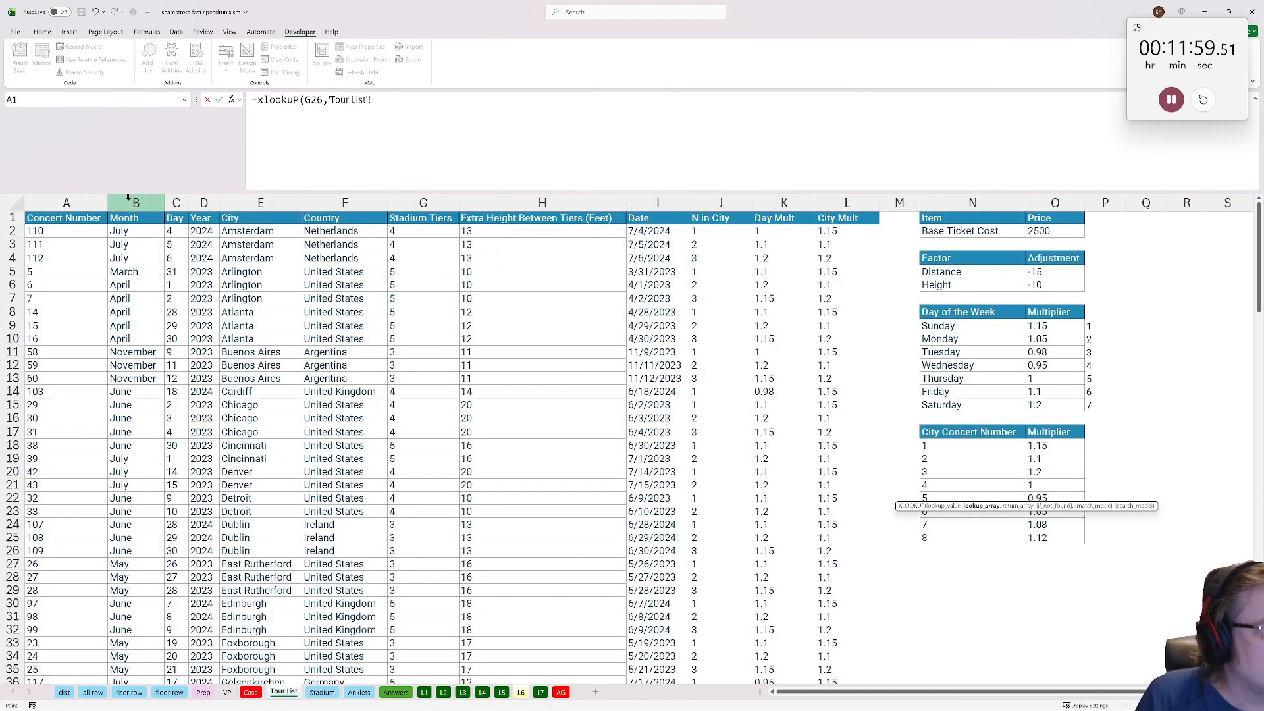
click(66, 195)
text(,)
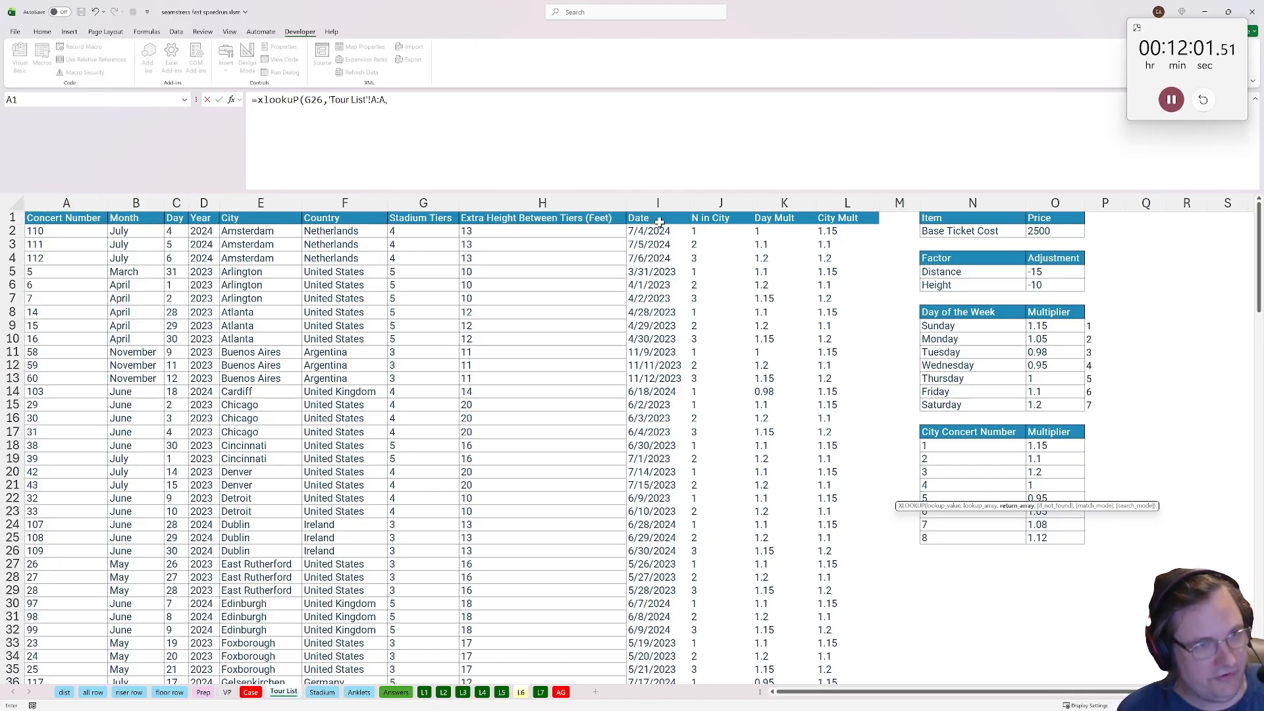
drag(784, 204, 835, 203)
key(ctrl+Return)
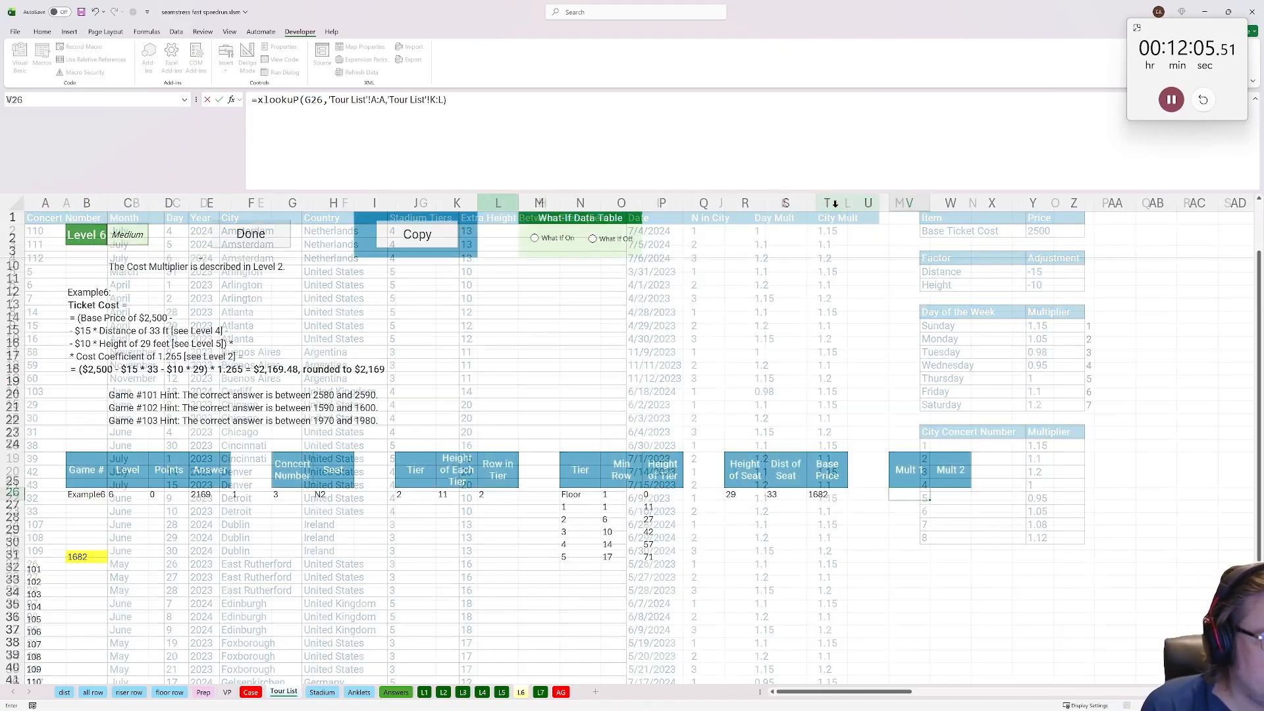
drag(511, 109, 328, 125)
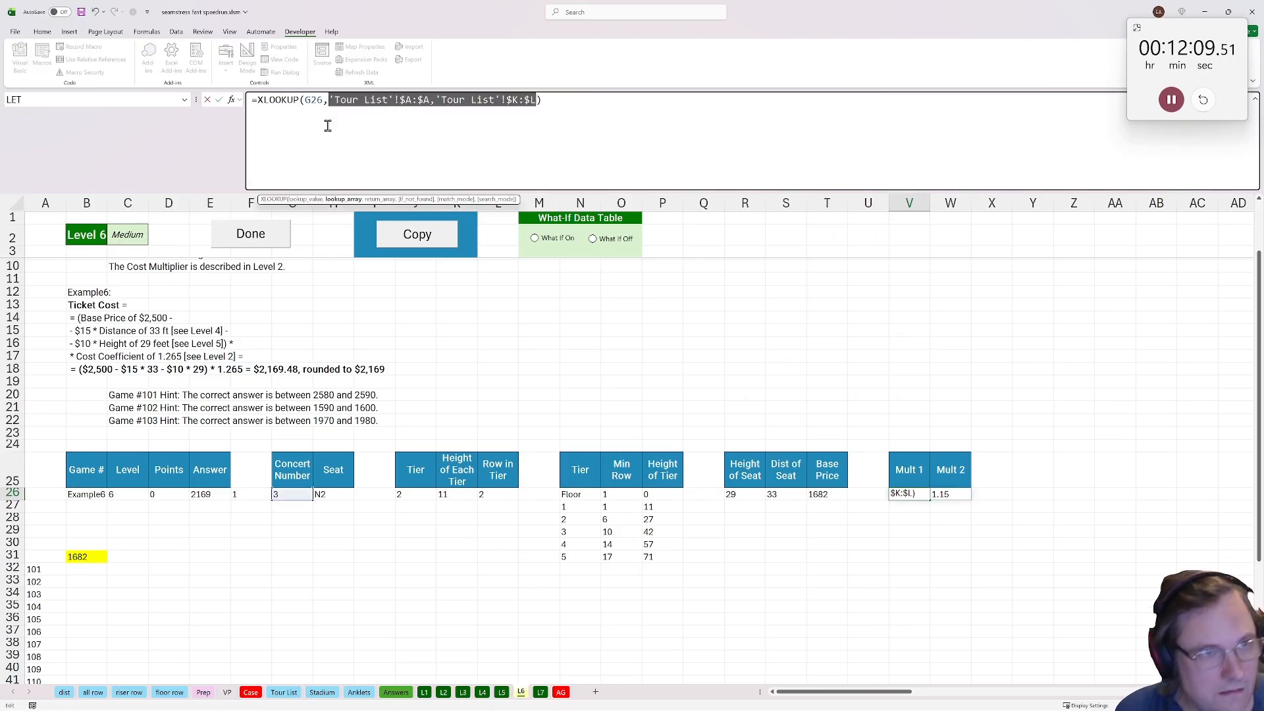
key(Return)
Set the B31 answer formula to base price times both multipliers: =T26*V26*W26
click(88, 556)
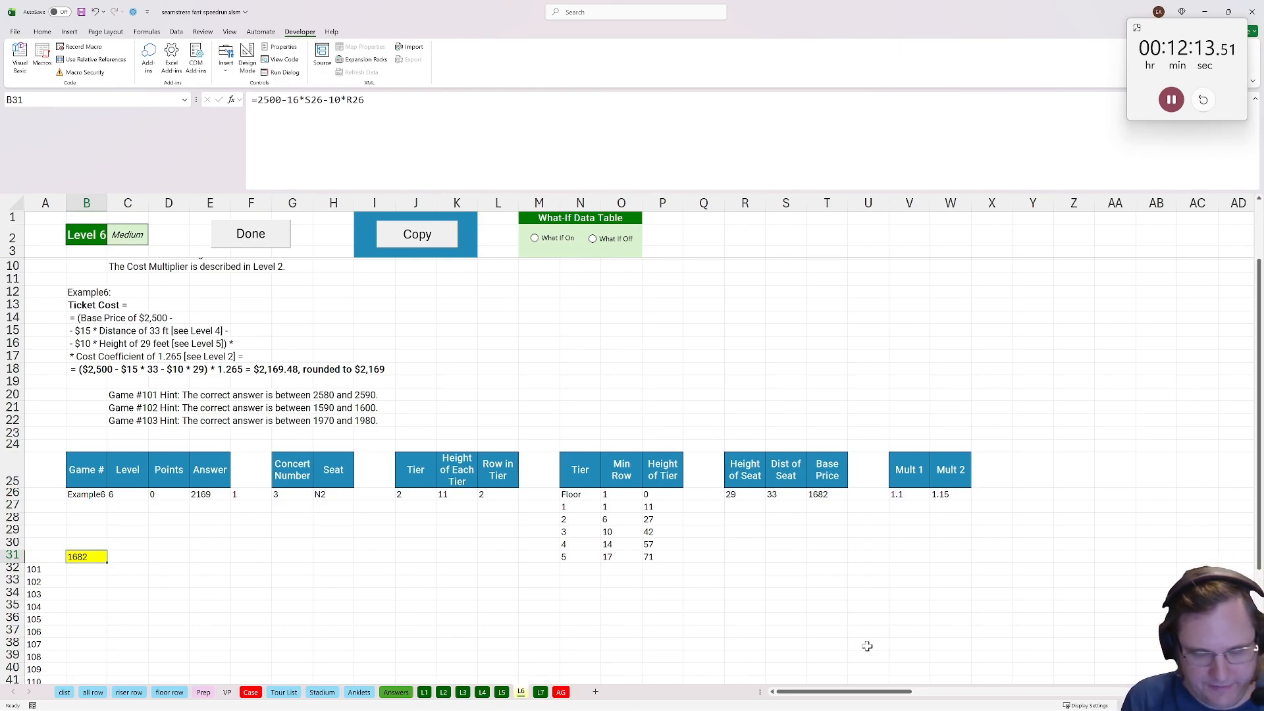
text(=)
click(823, 494)
text(*)
click(919, 494)
text(*)
click(951, 495)
key(Return)
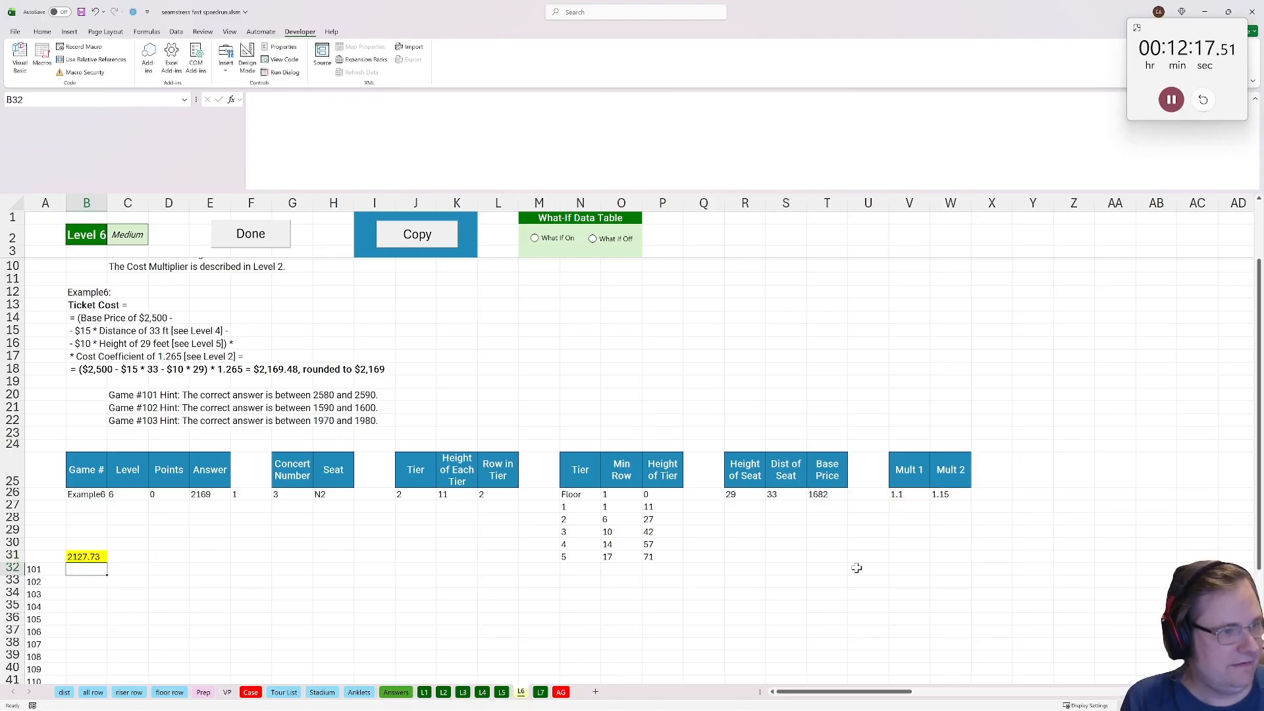
Round the B31 answer to 0 decimals as =ROUND(T26*V26*W26,0)
click(78, 559)
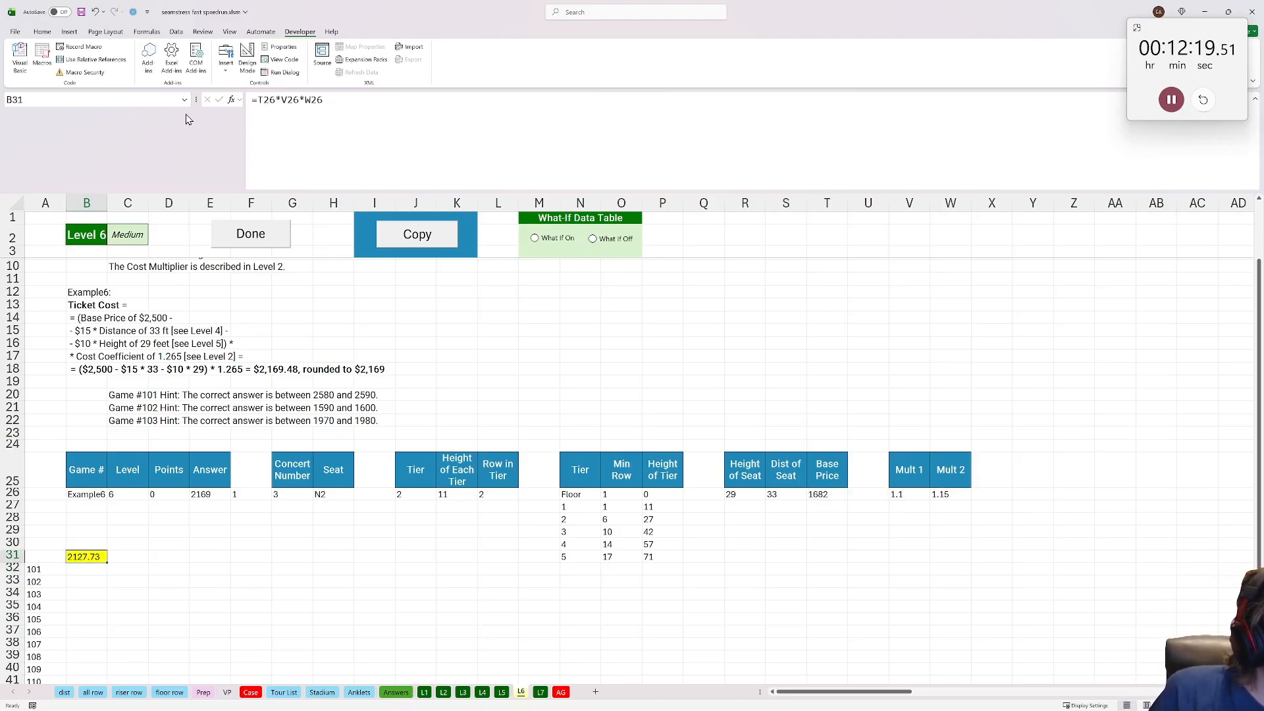
click(255, 101)
text(round)
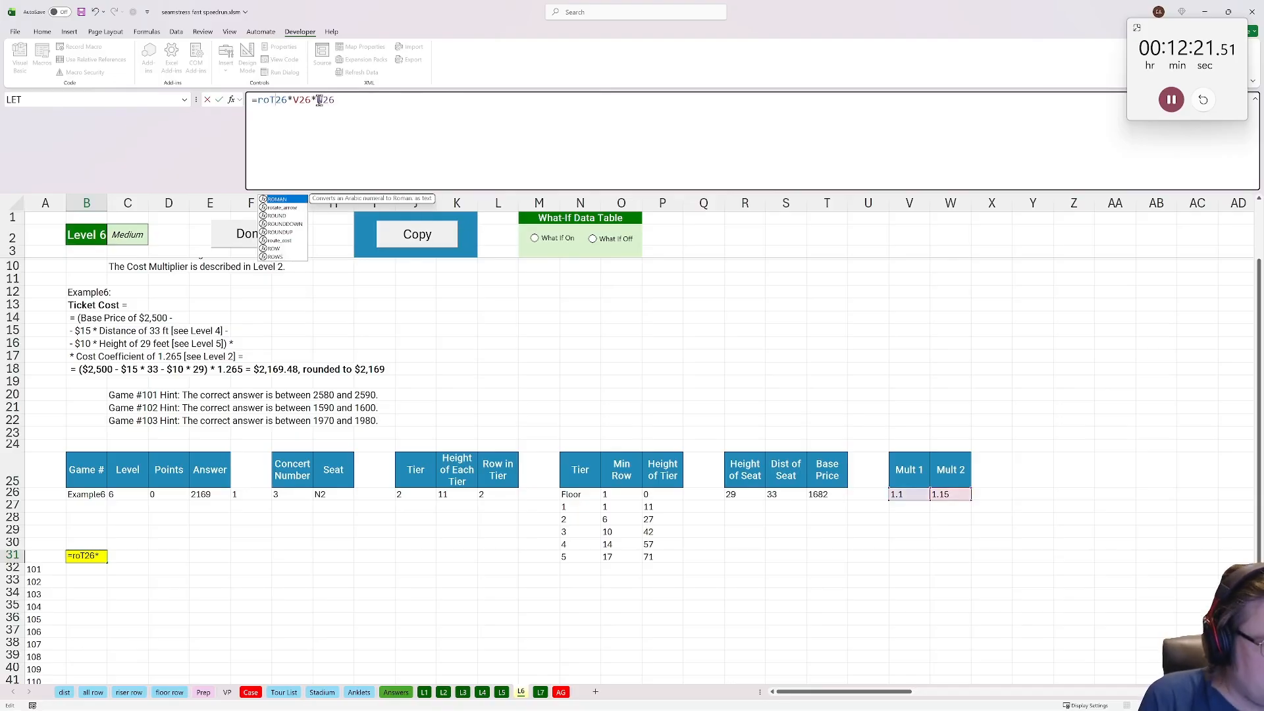
text(()
key(End)
text(,0))
key(ctrl+Return)
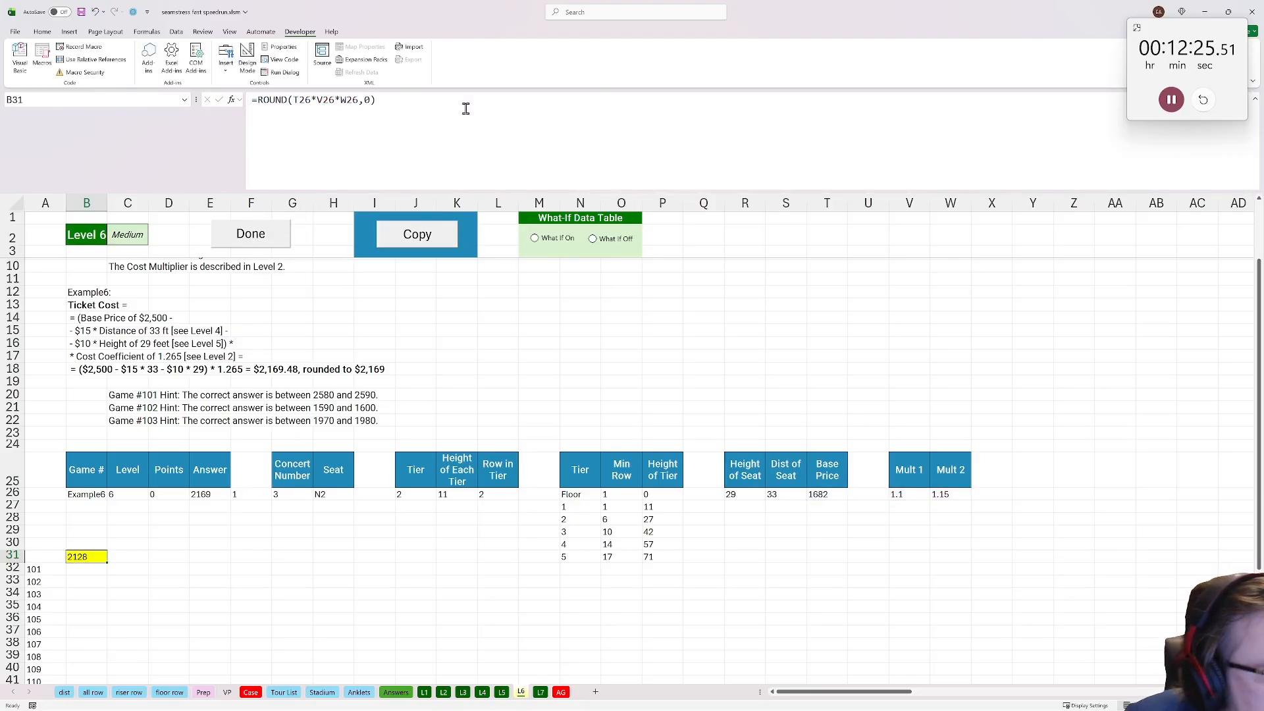
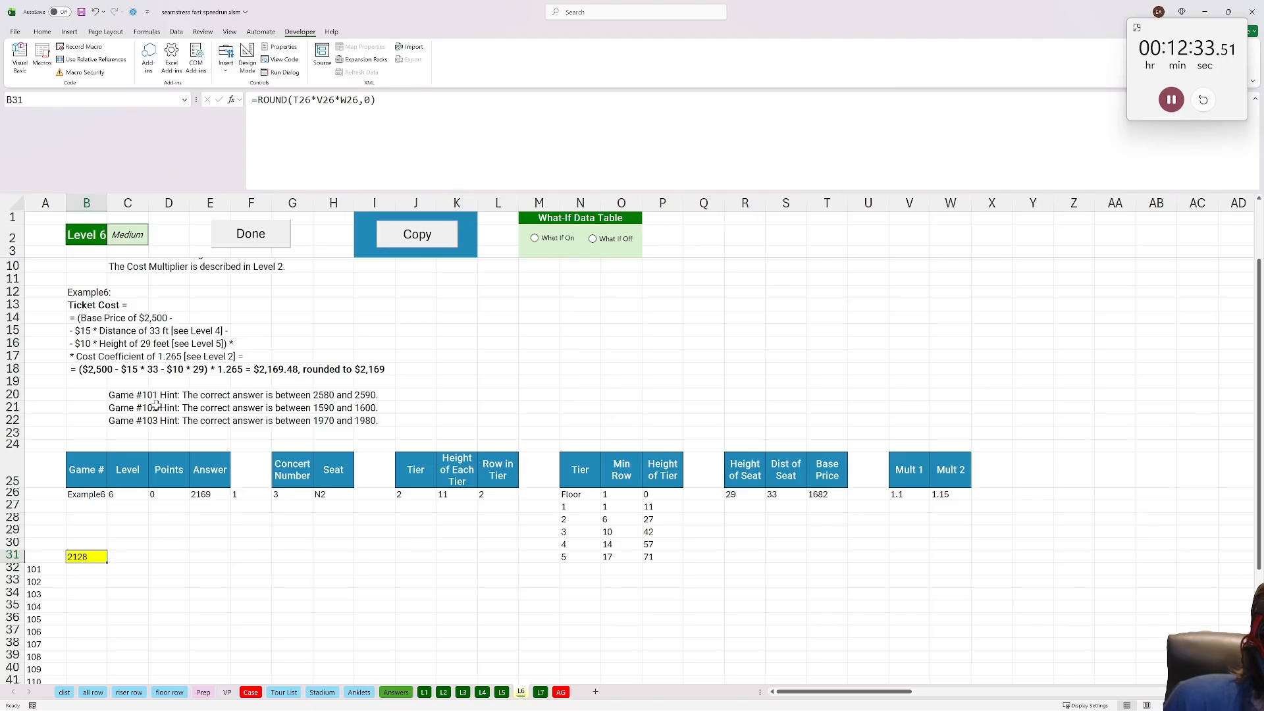
Correct the distance factor in the T26 base price formula to 15 and submit the Level 6 answers
click(819, 494)
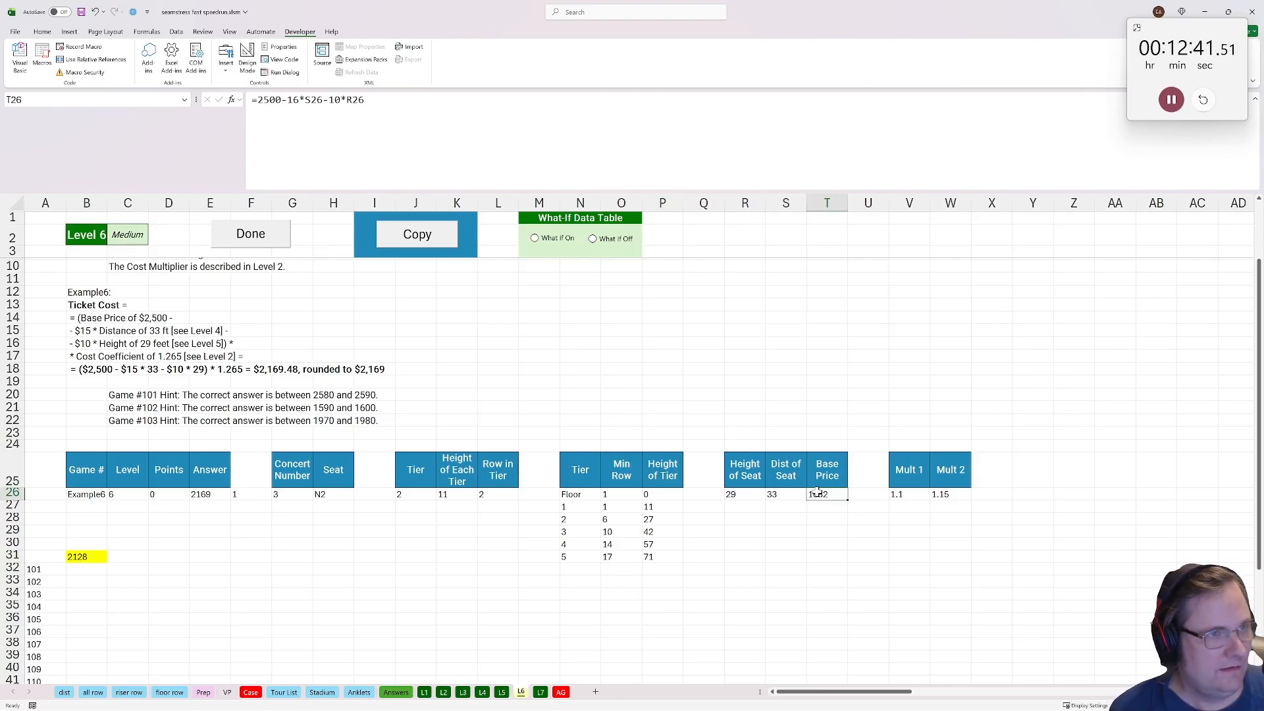
drag(293, 100, 300, 100)
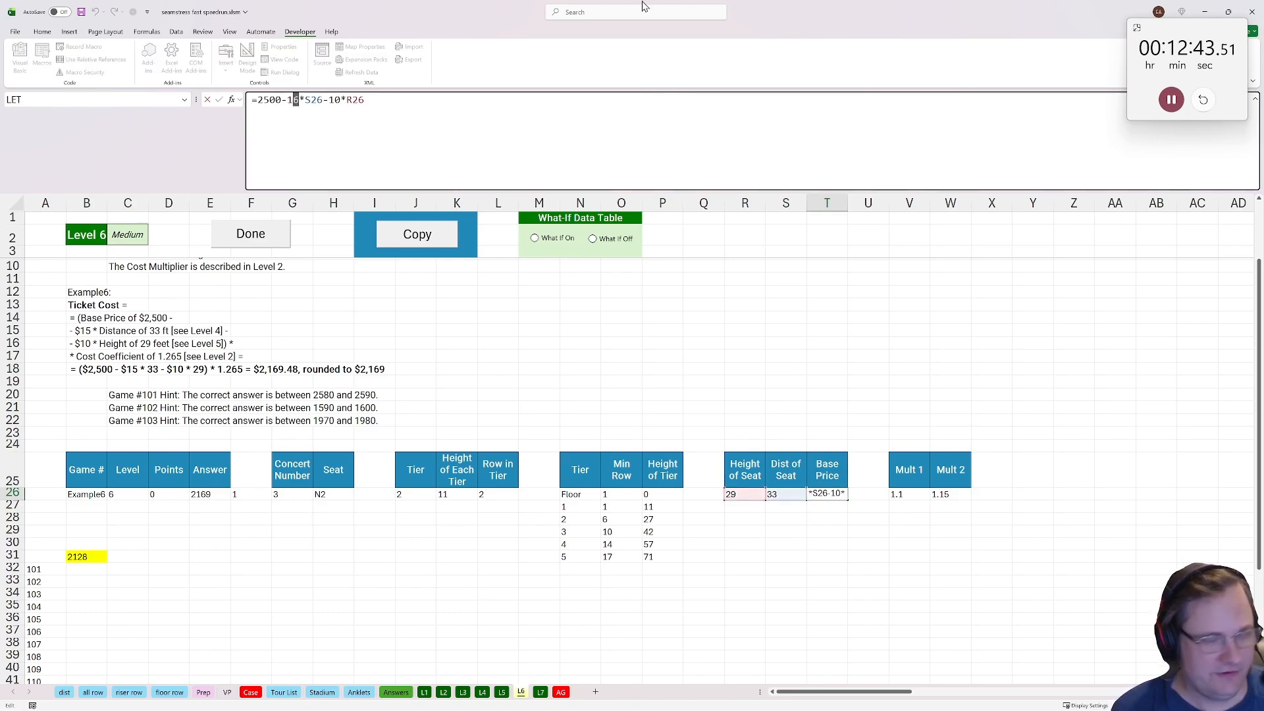
text(5)
key(Return)
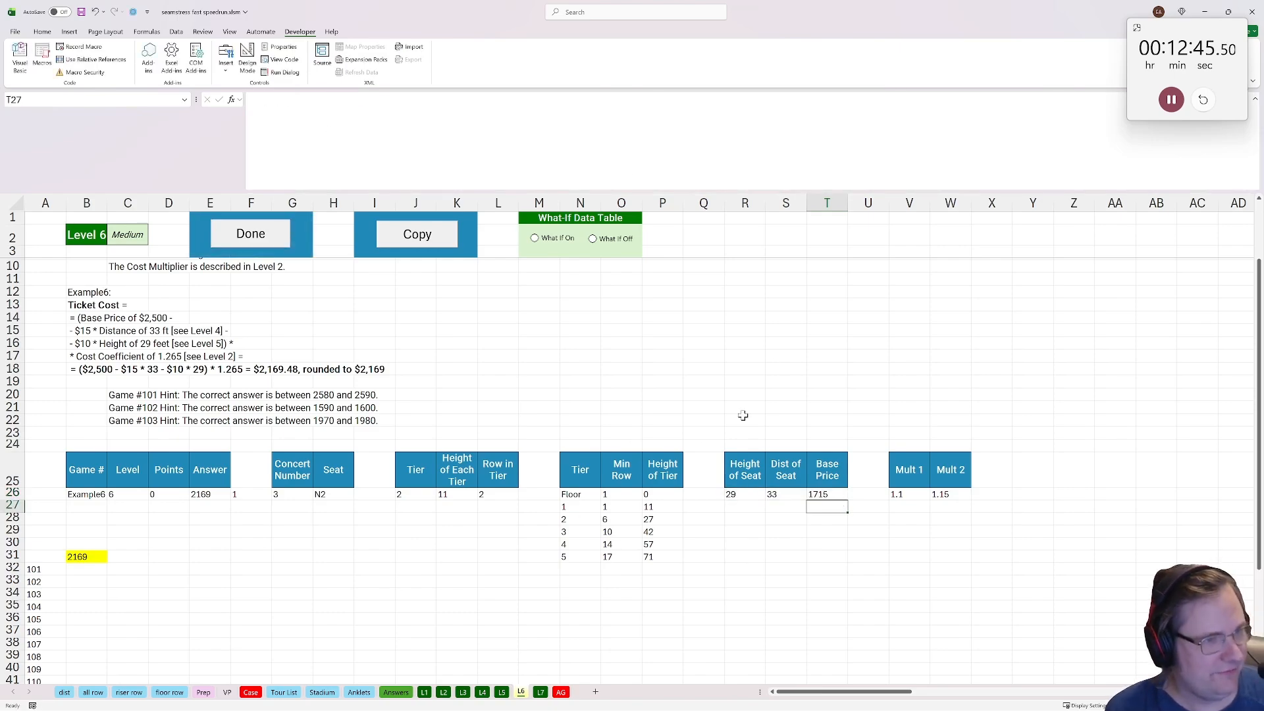
click(227, 234)
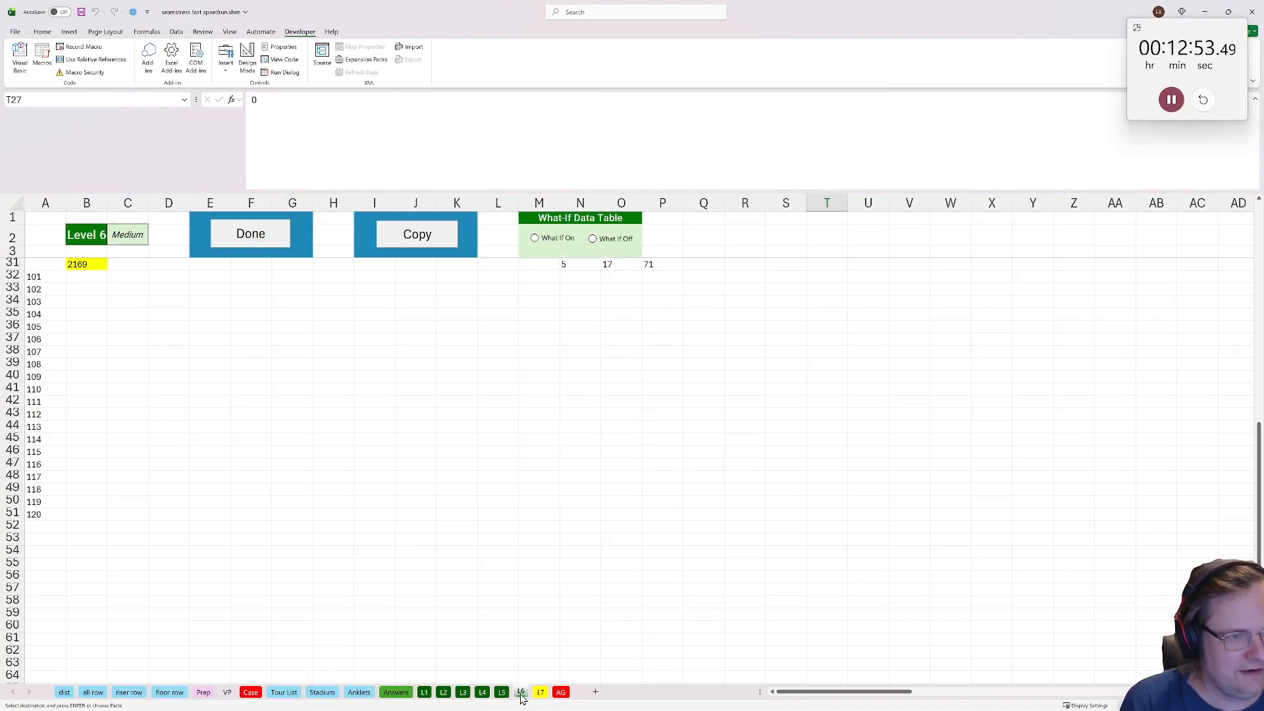
Review the formulas on the L6 sheet for the tier table, the answer cell, and the seat height and distance
scroll(170, 336, up, 6)
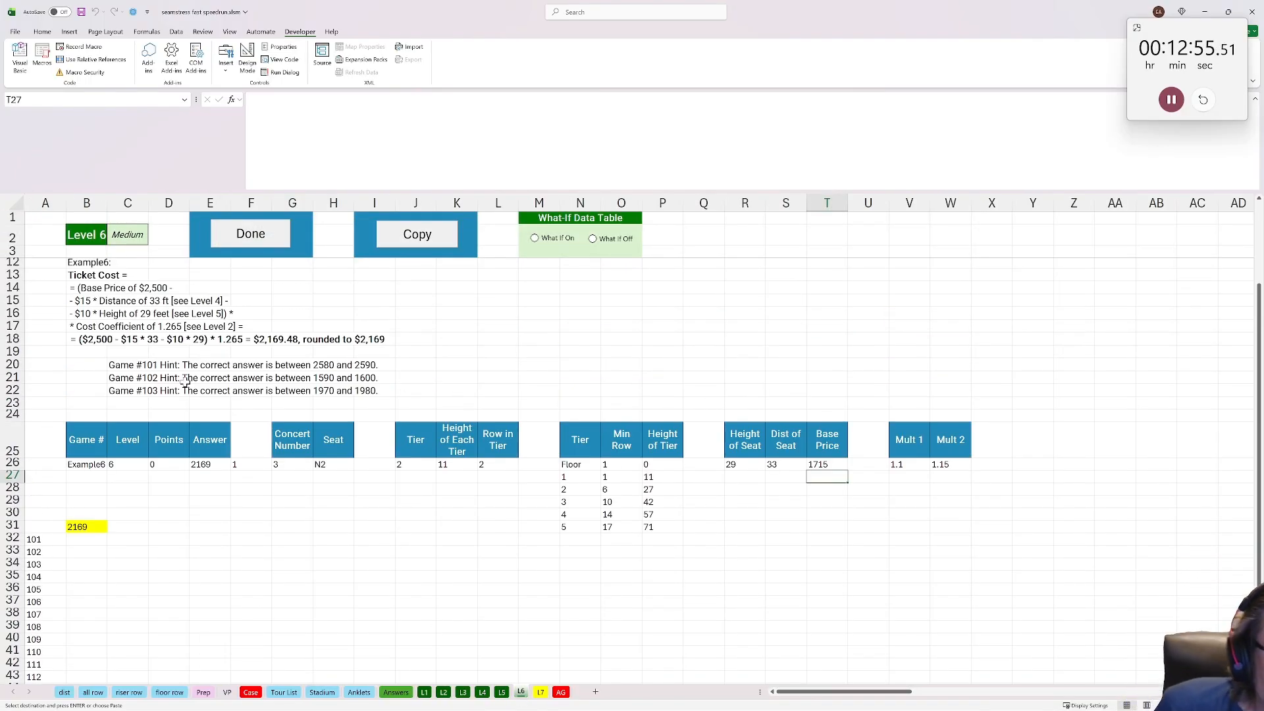
click(641, 470)
click(586, 465)
click(89, 535)
click(733, 465)
click(782, 464)
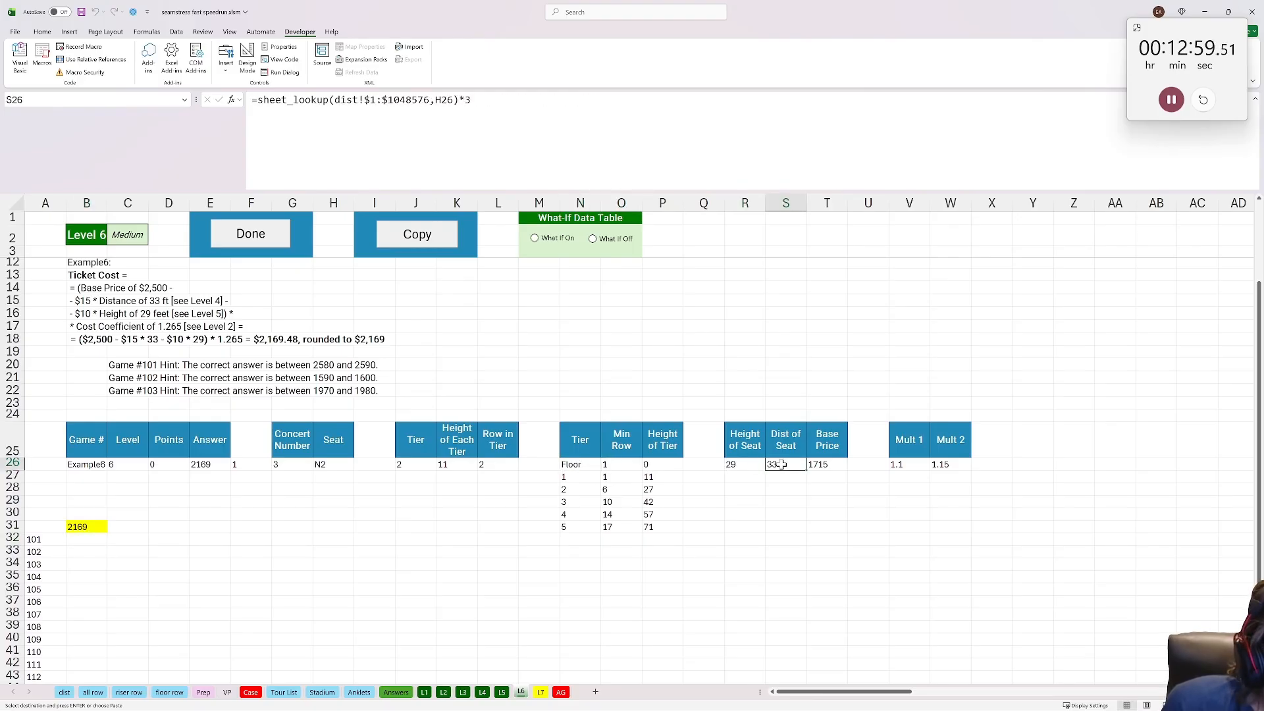
click(739, 463)
click(782, 465)
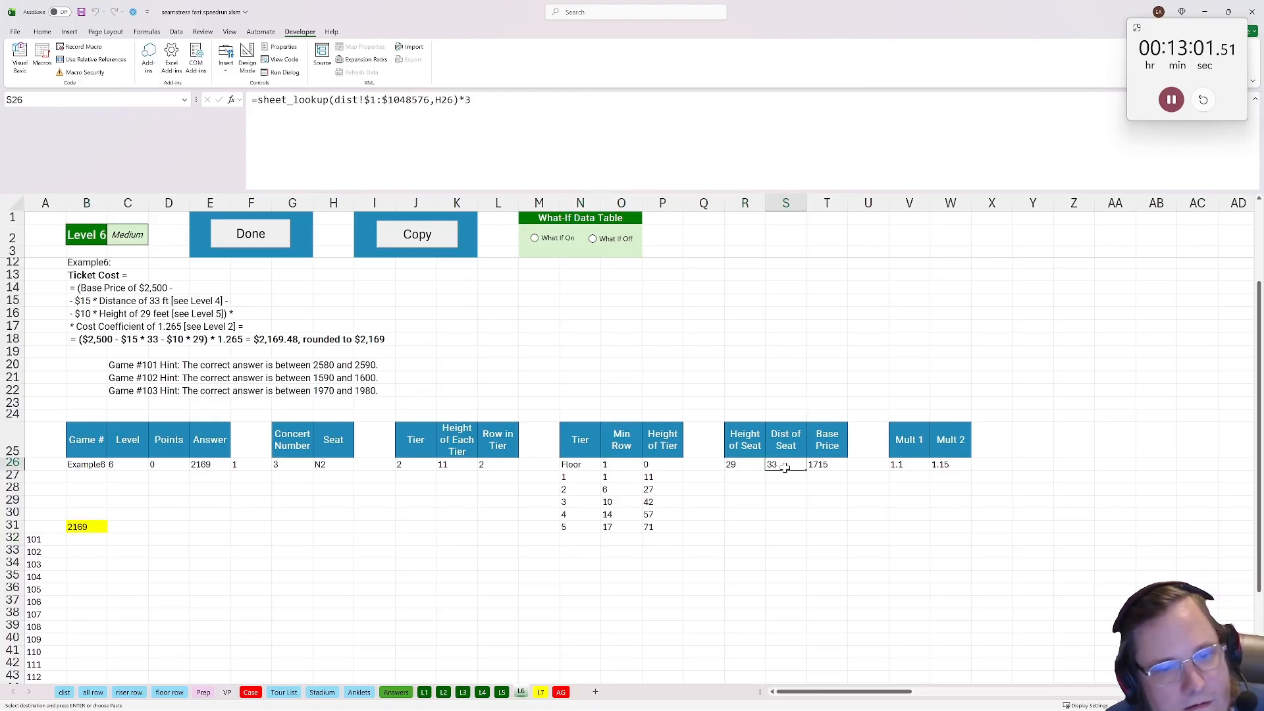
Review the L6 formulas for distance of seat, base price and both multipliers in row 26
click(826, 465)
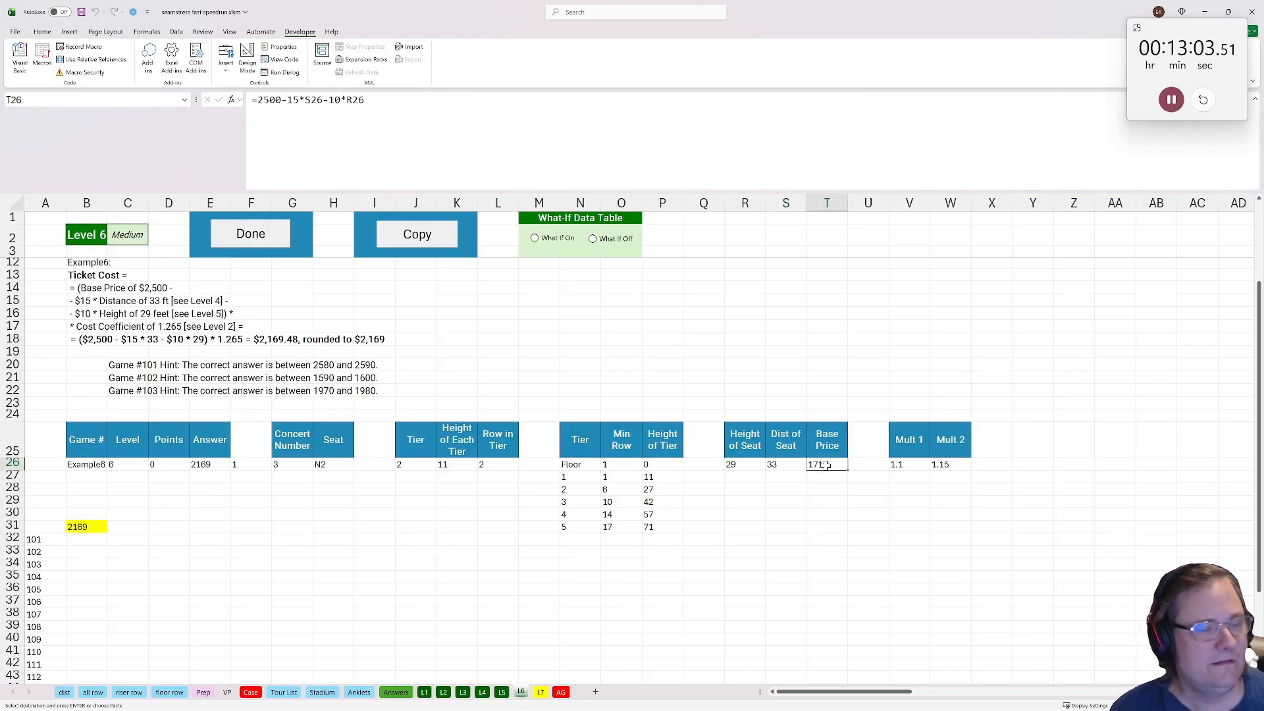
click(786, 460)
click(813, 465)
click(908, 464)
click(949, 465)
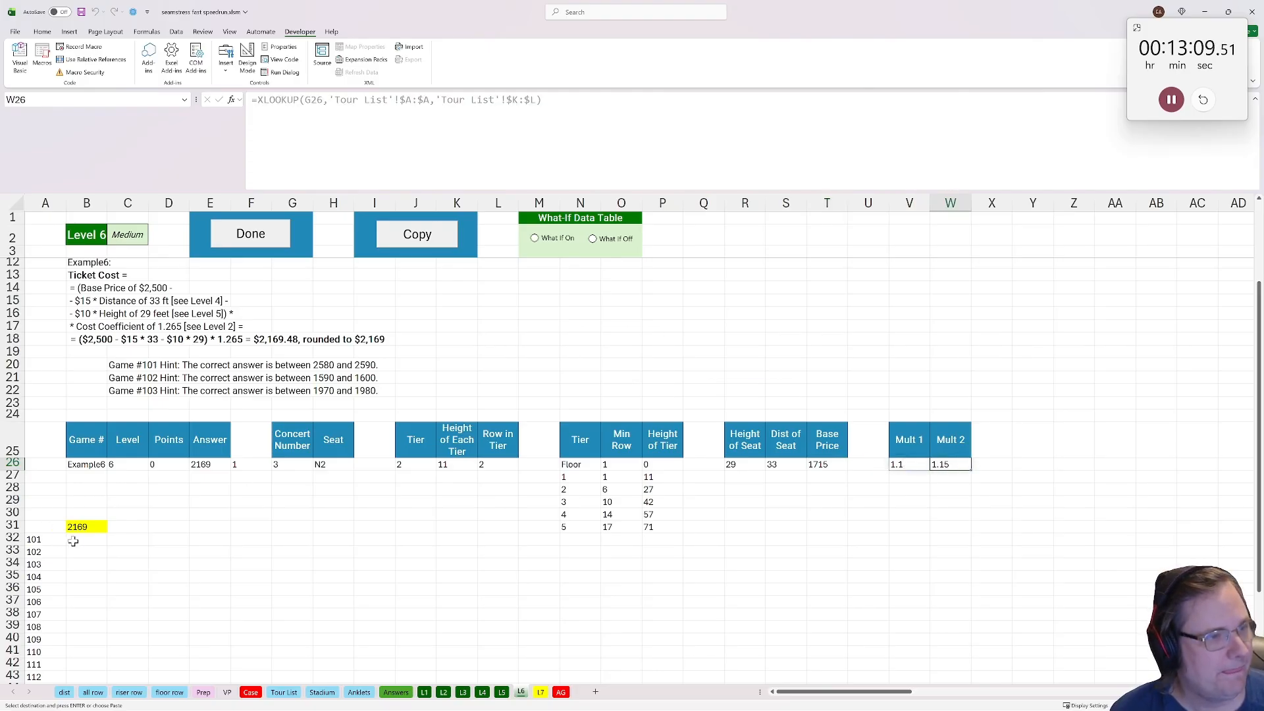
Set the game number in B26 to 101 and check the B31 answer cell
click(77, 528)
click(89, 463)
text(101)
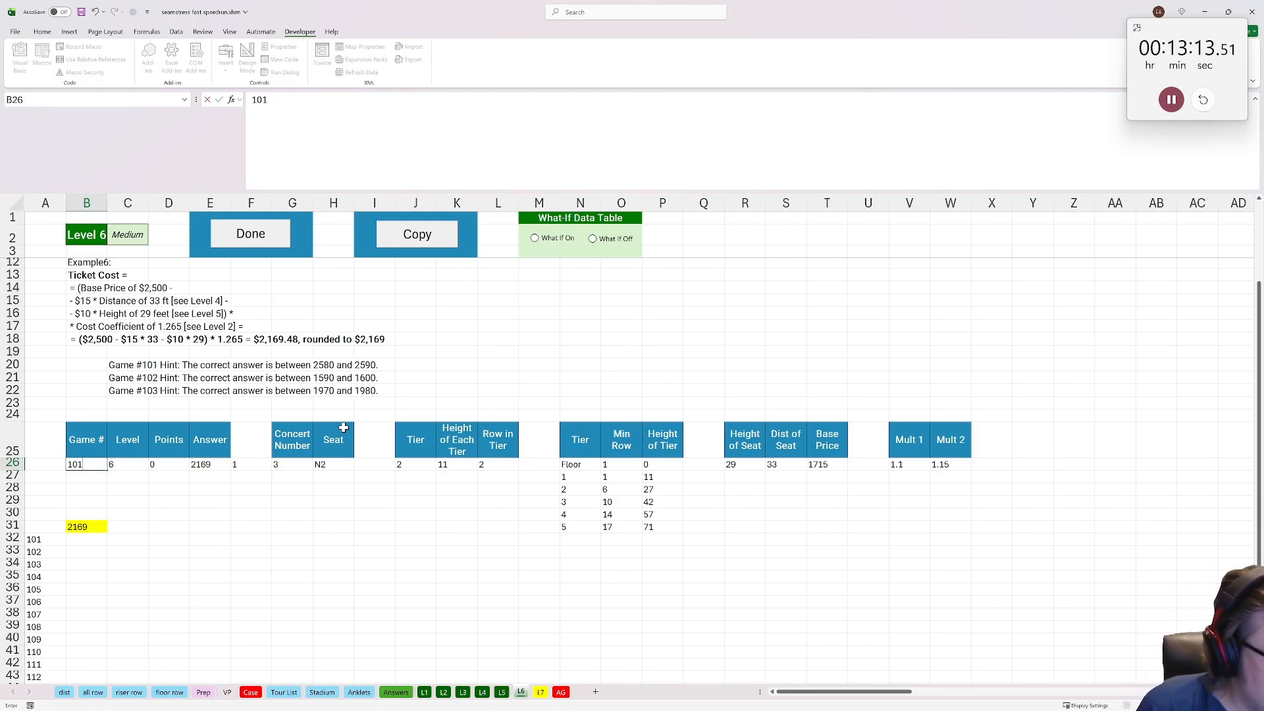
key(Return)
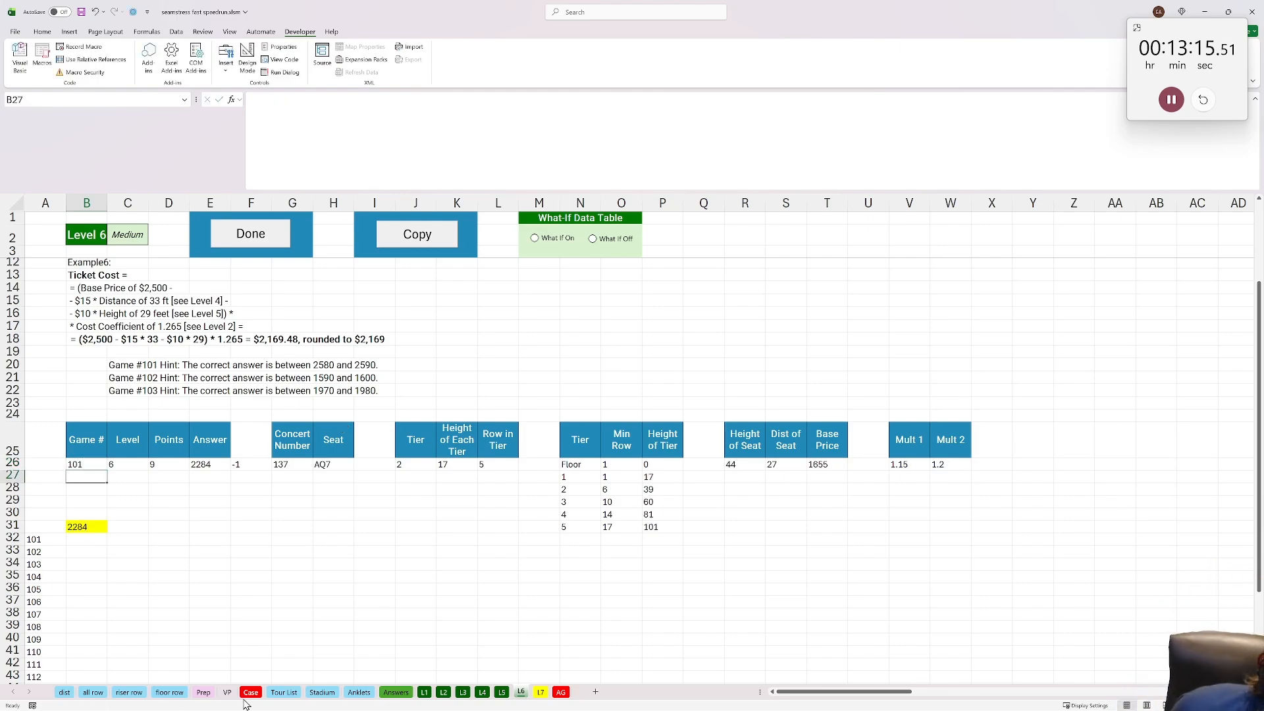
click(93, 527)
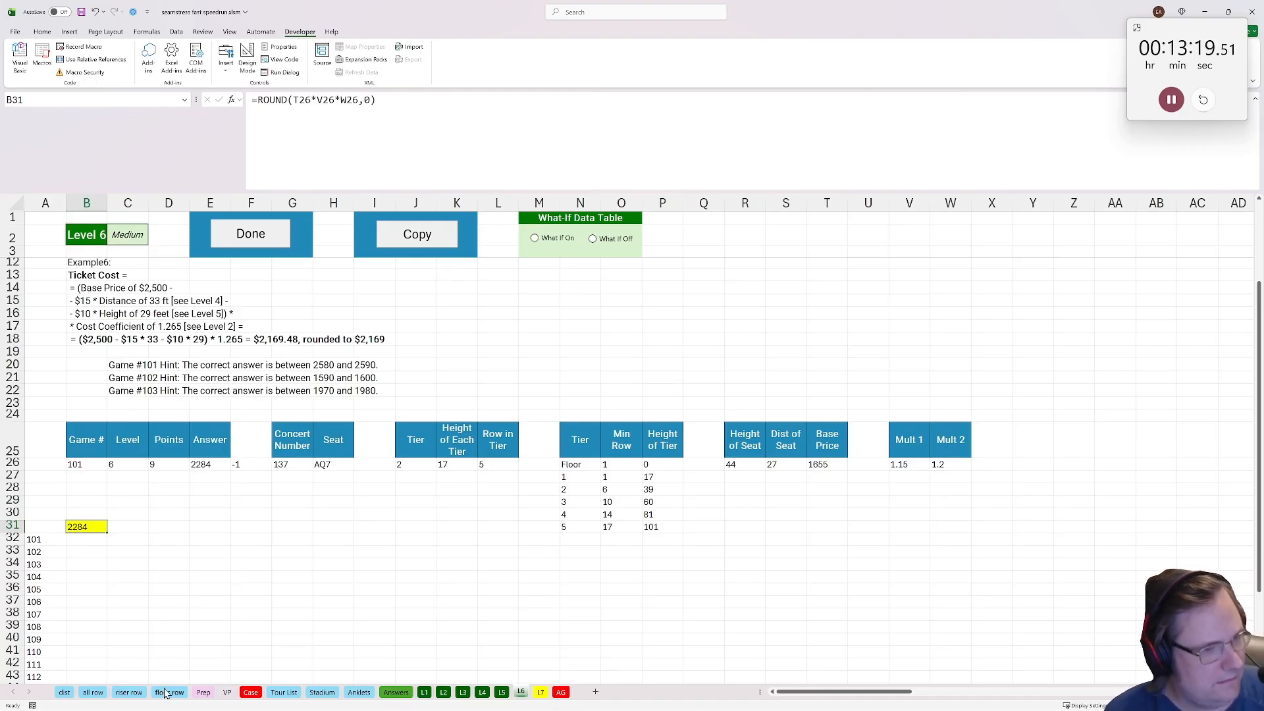
Compare the Level 6 answers on the Case sheet with those on the Answers sheet, starting from game 101
click(250, 692)
scroll(221, 518, up, 1)
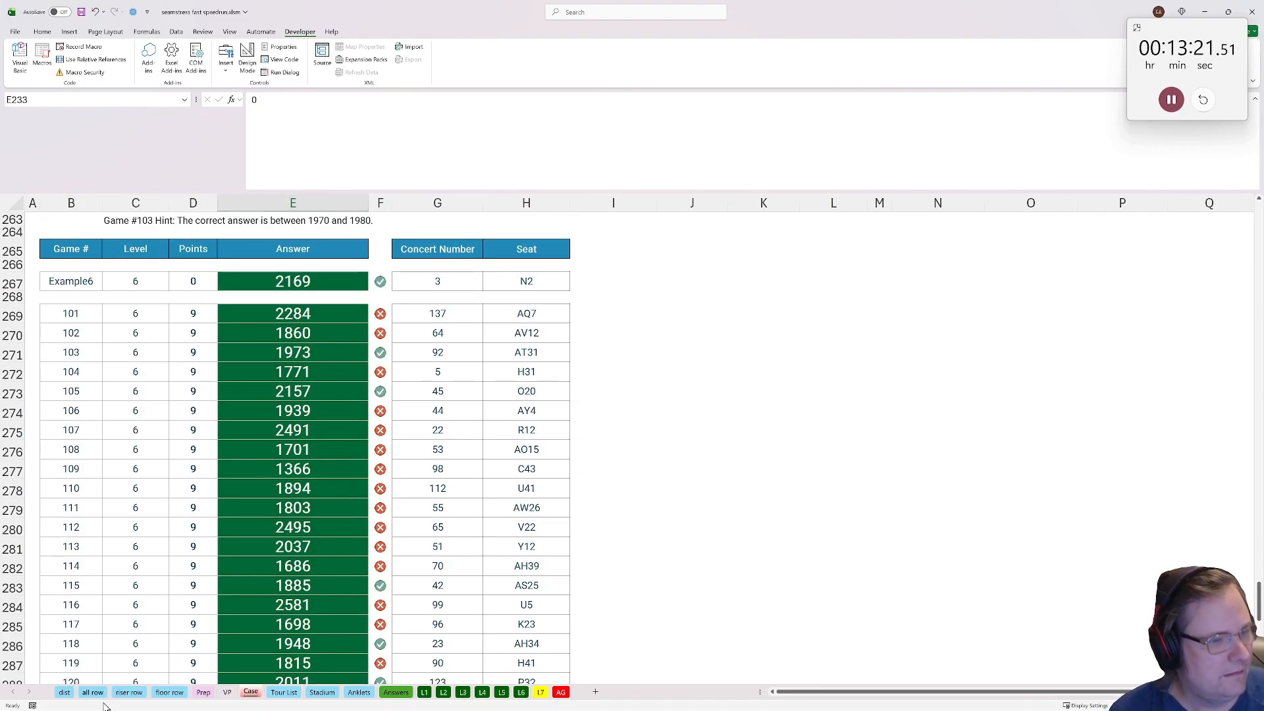
click(395, 692)
scroll(191, 488, down, 20)
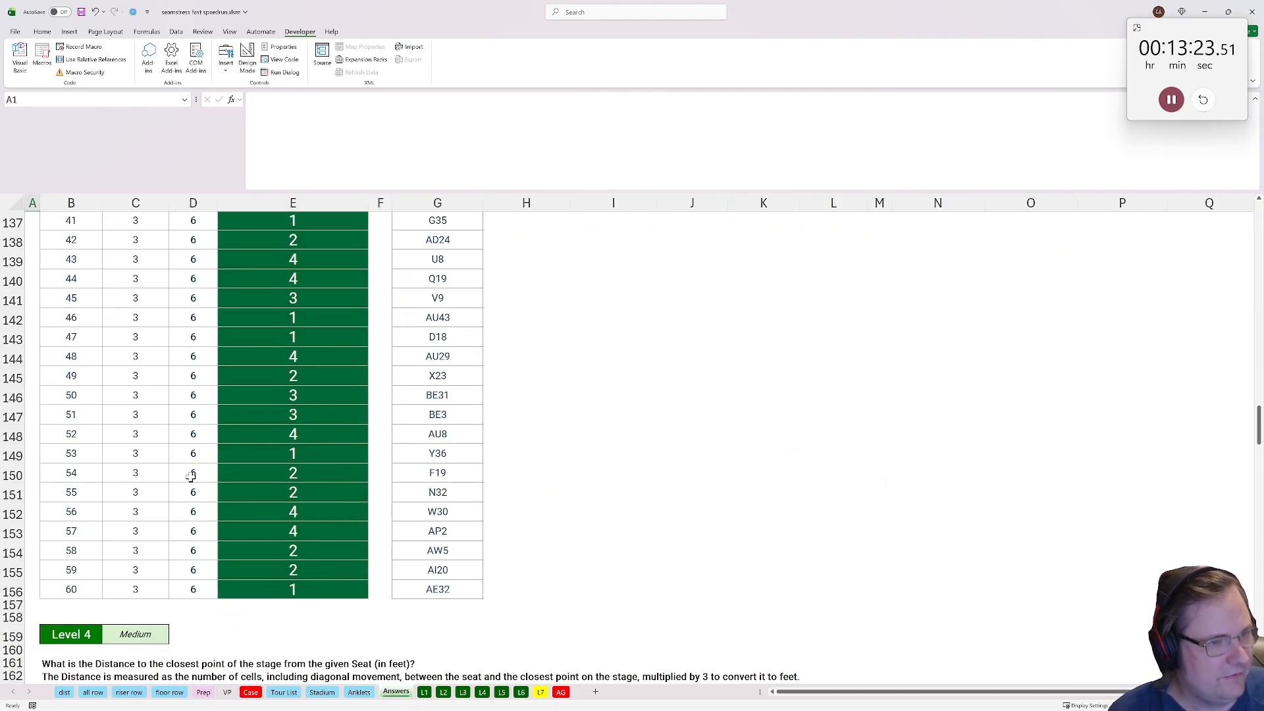
scroll(187, 475, down, 20)
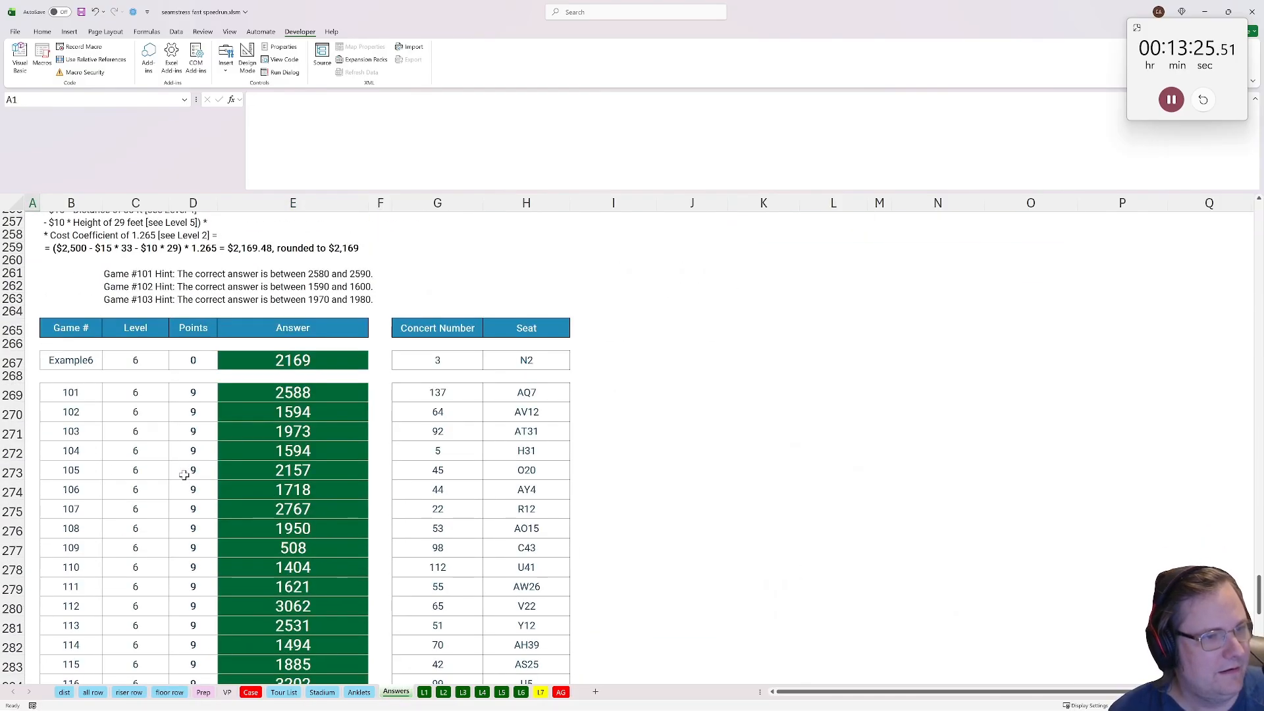
scroll(179, 477, down, 1)
click(263, 309)
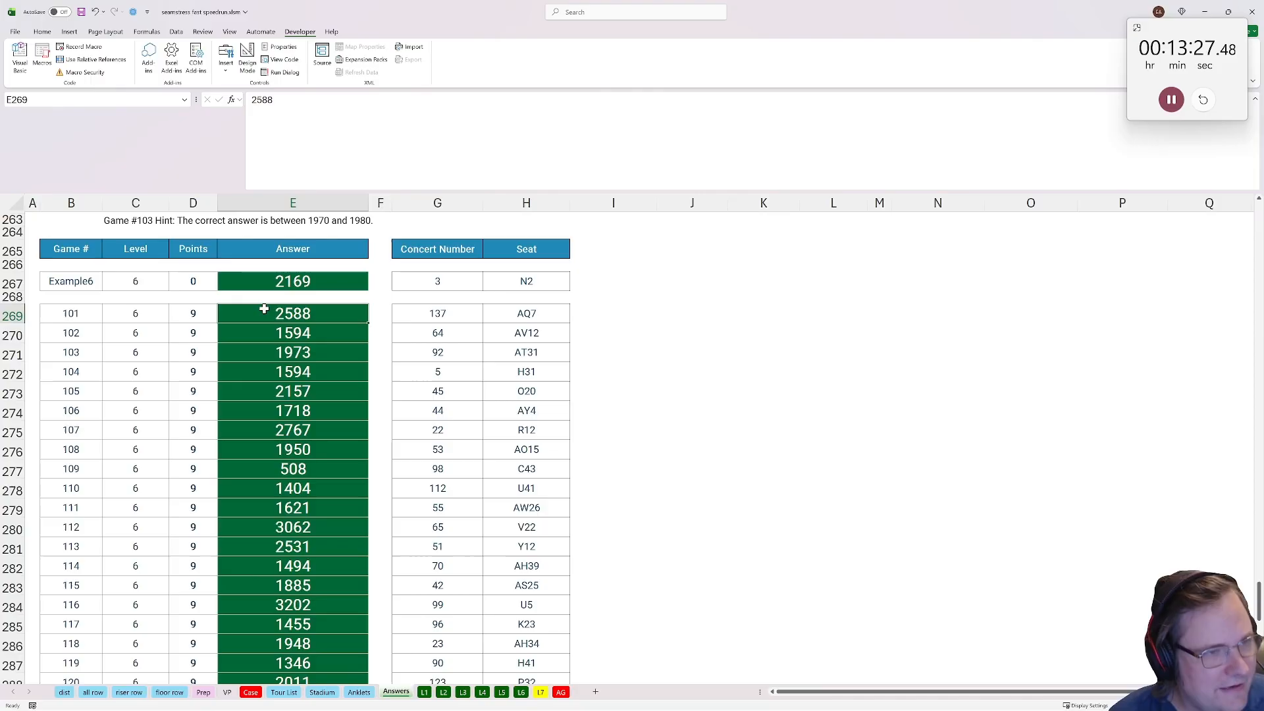
Correct the L6 Tier formula in J26 to =sheet_lookup(Stadium!$1:$1048576,H26) and submit the Level 6 answers
click(522, 692)
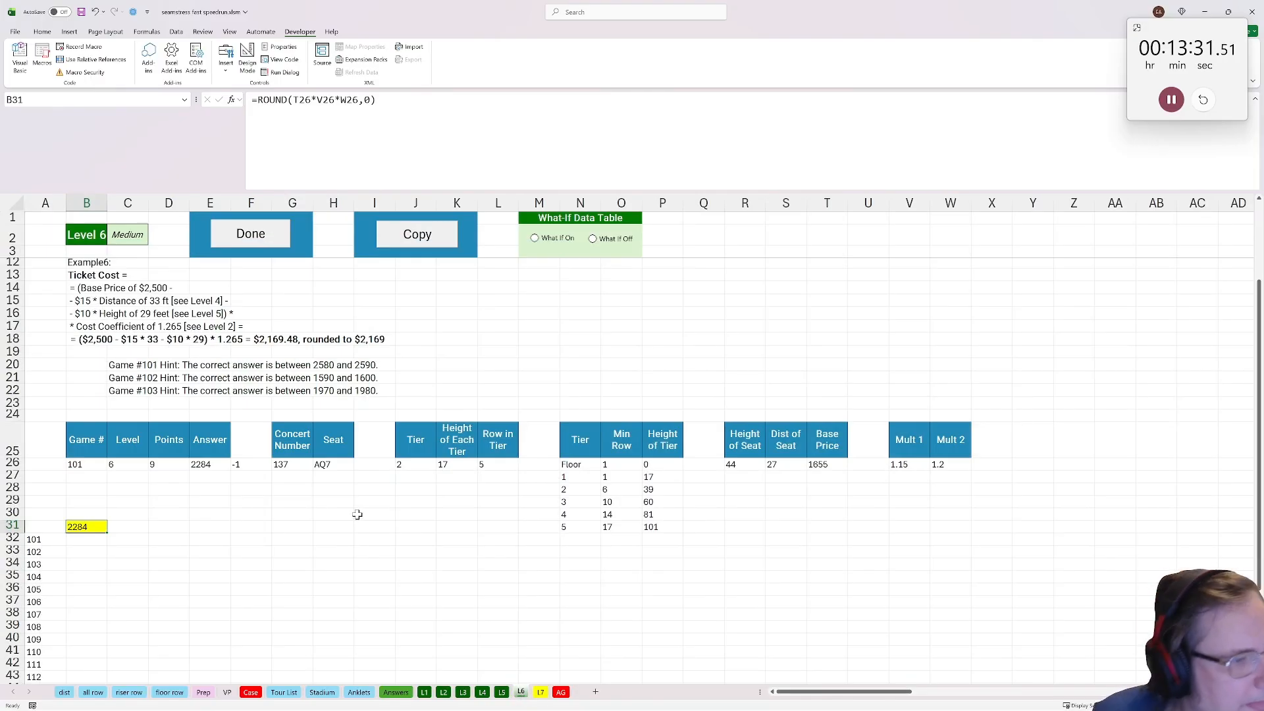
click(300, 462)
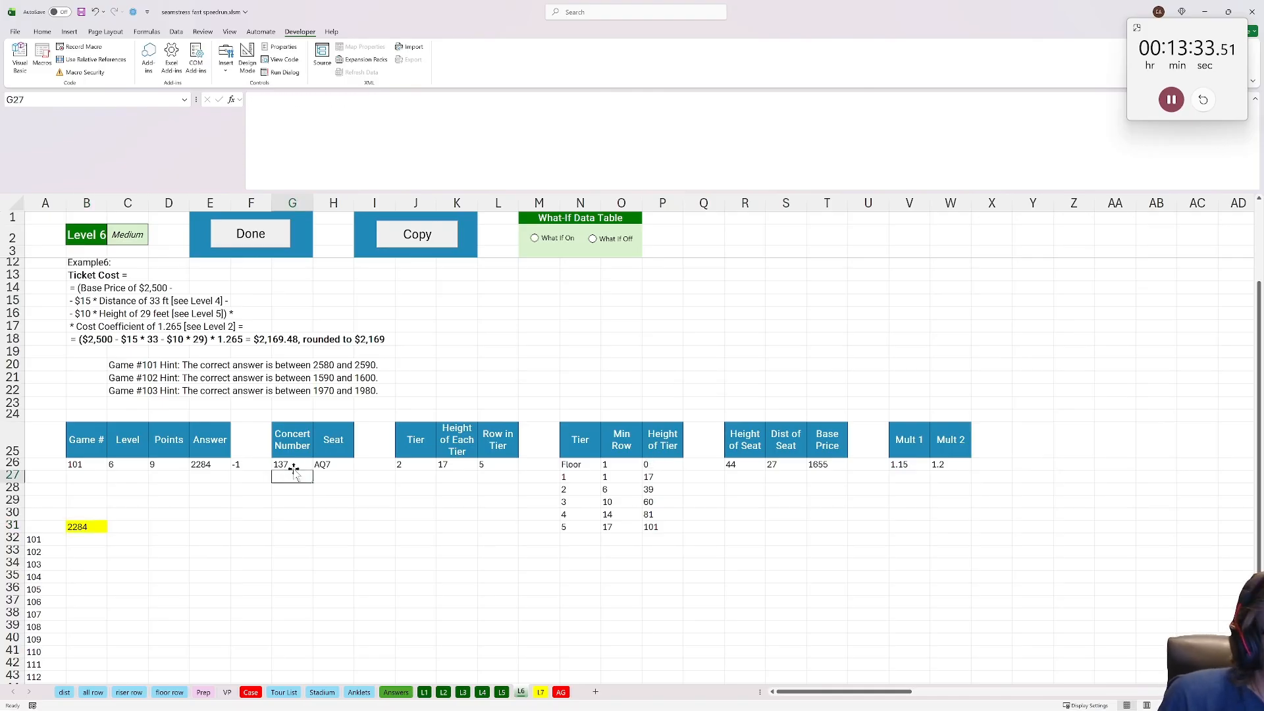
double_click(412, 465)
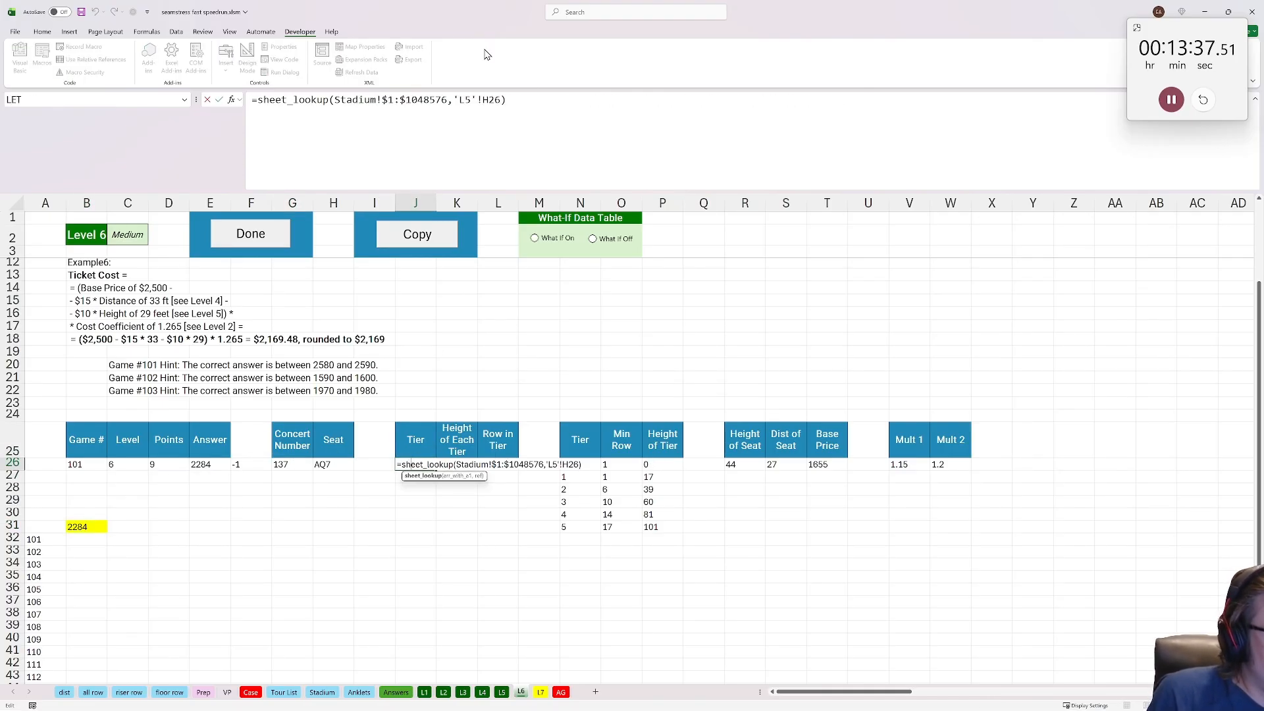
drag(507, 100, 451, 100)
click(325, 465)
key(Return)
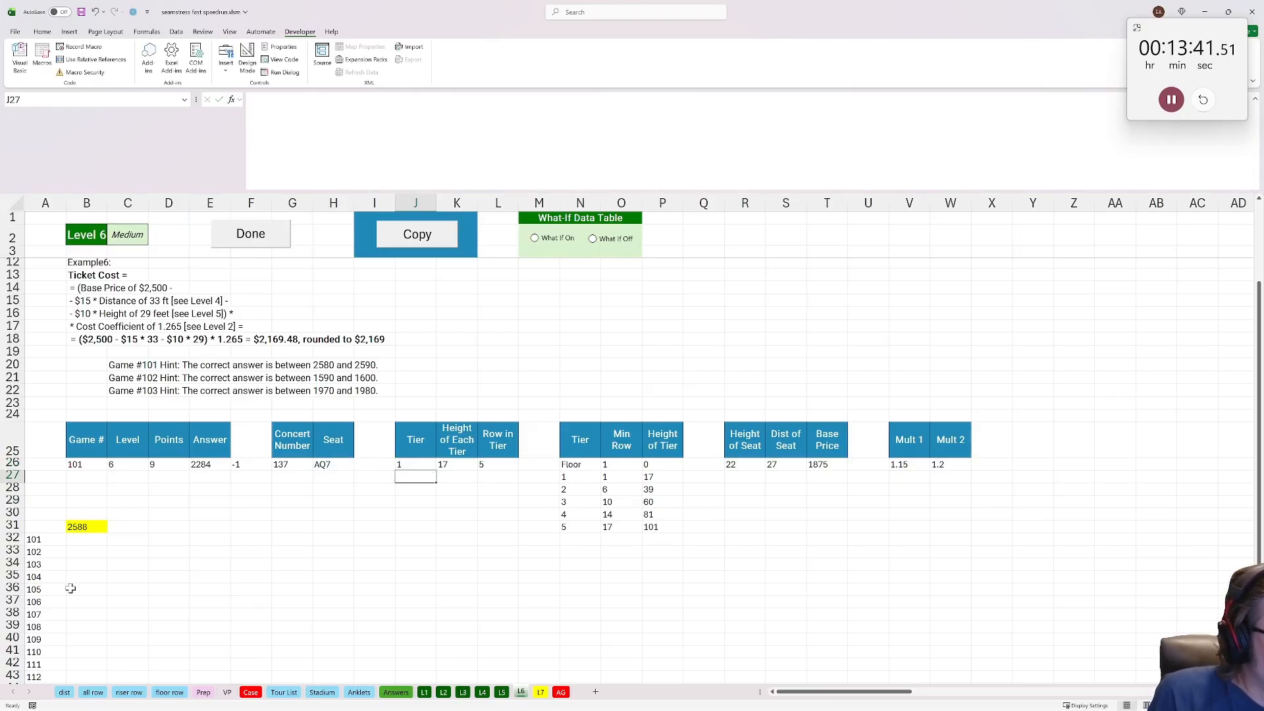
click(259, 235)
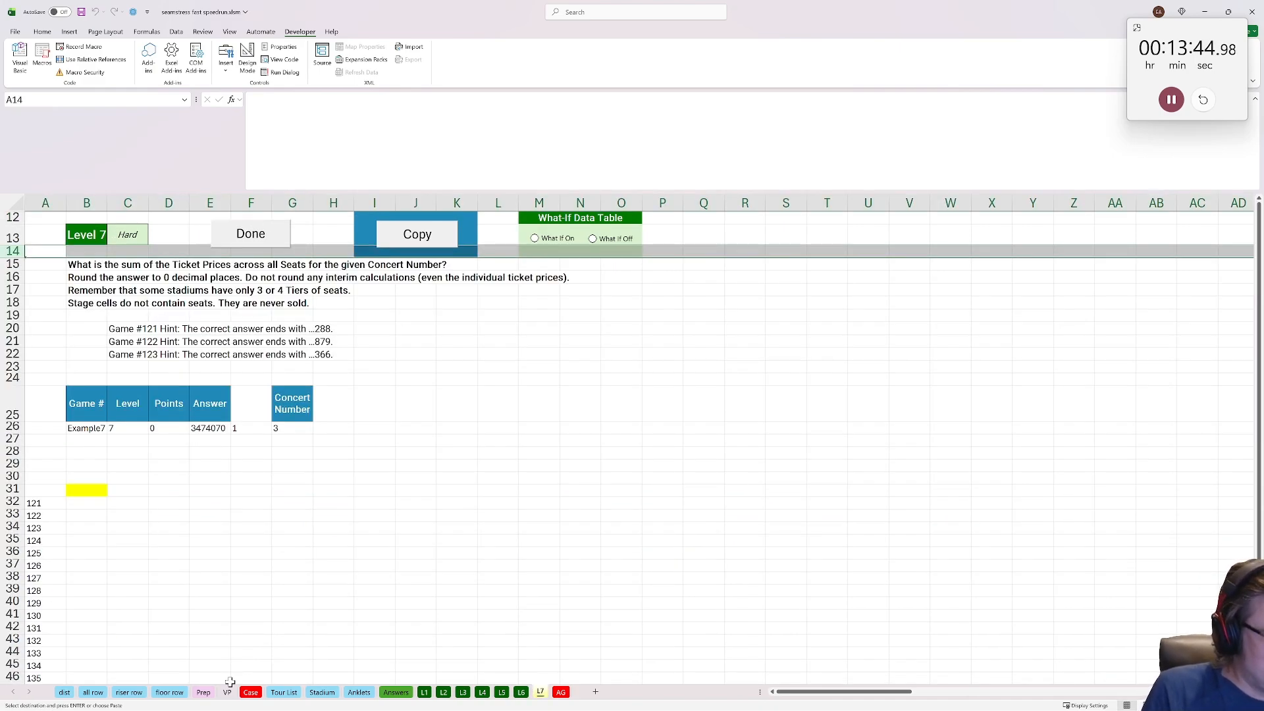
Look over the Level 7 section on the Case sheet and return to the L7 sheet
click(253, 692)
scroll(187, 489, down, 6)
scroll(187, 489, down, 3)
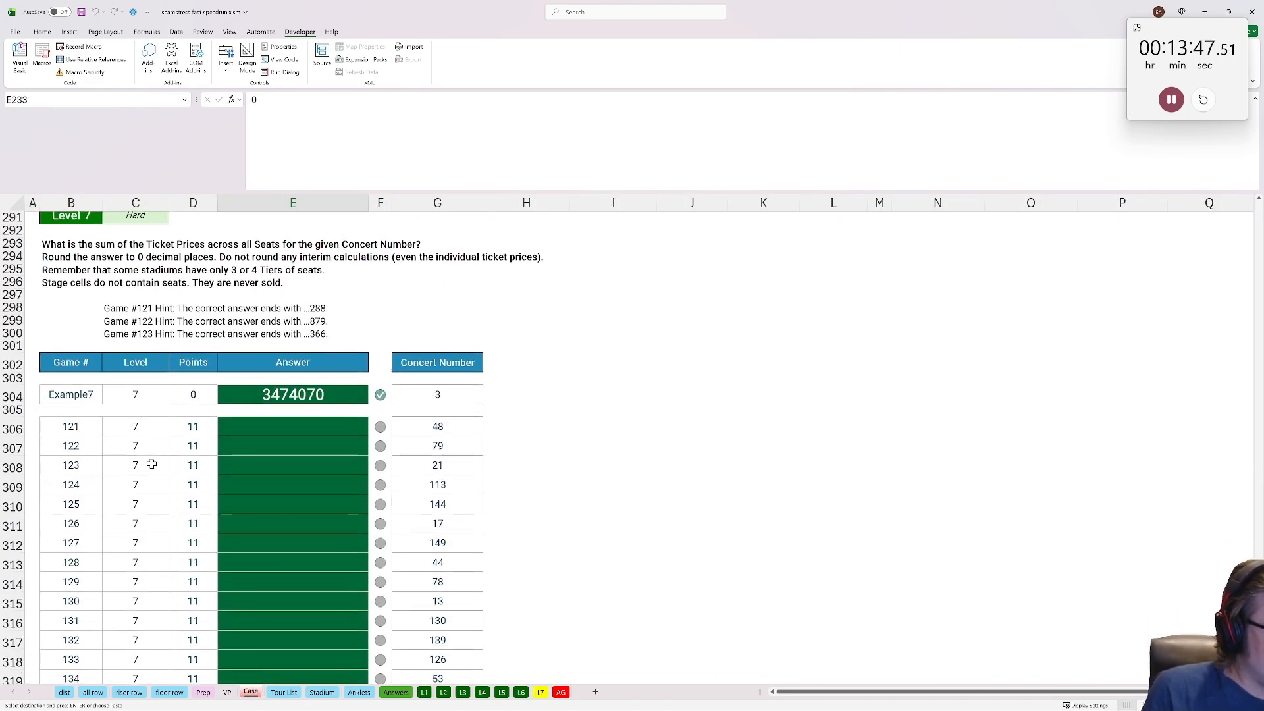
click(539, 692)
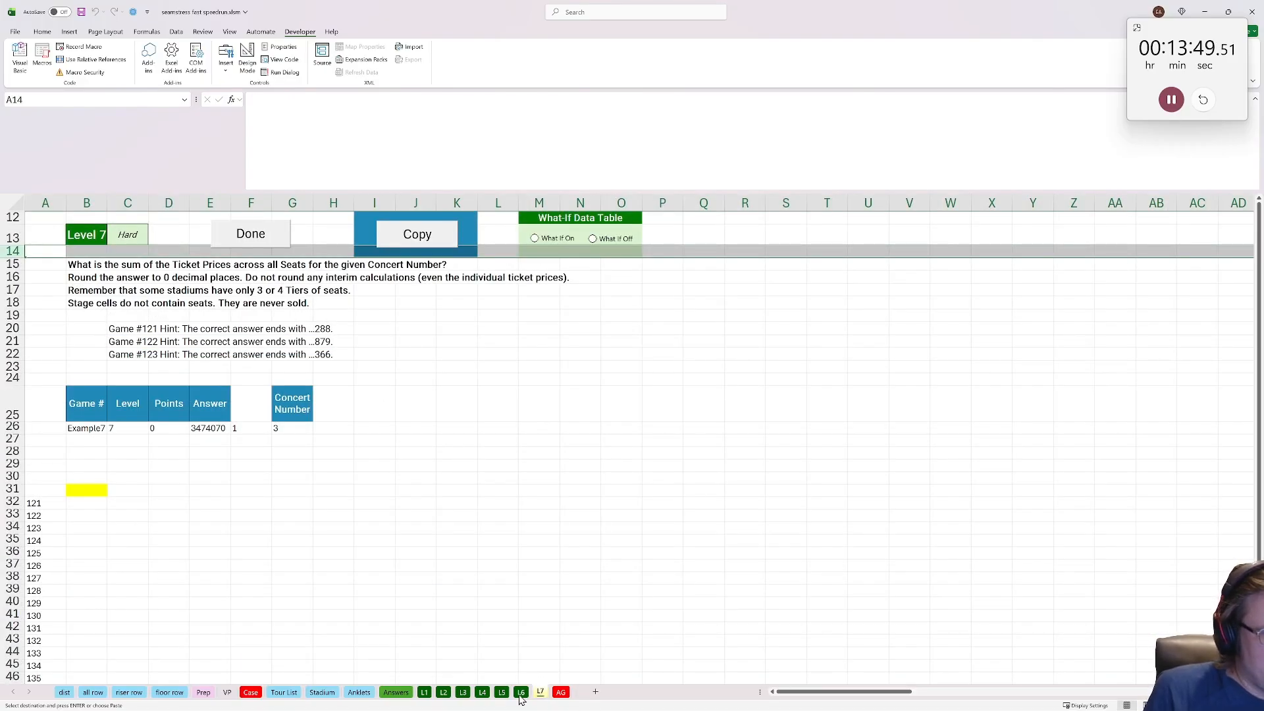
Copy the Level 6 calculation columns and answer formula into the L7 sheet and check the Tier formula in J26
click(89, 479)
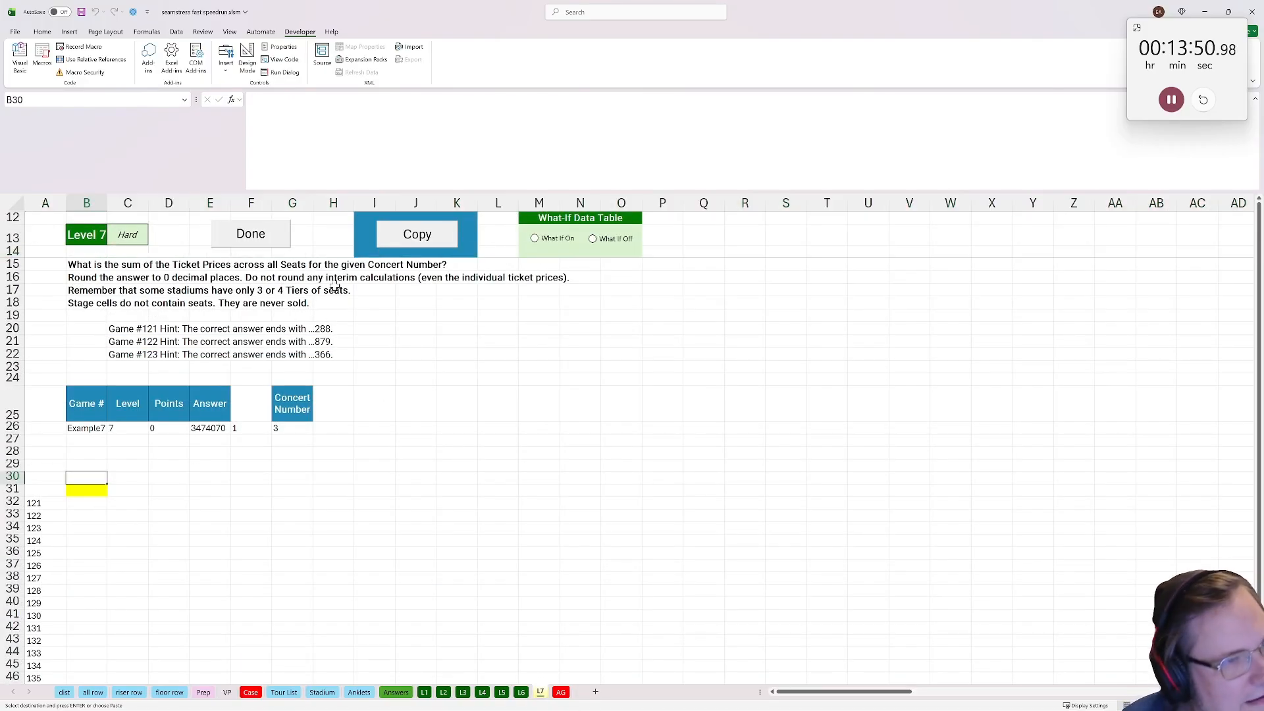
click(419, 236)
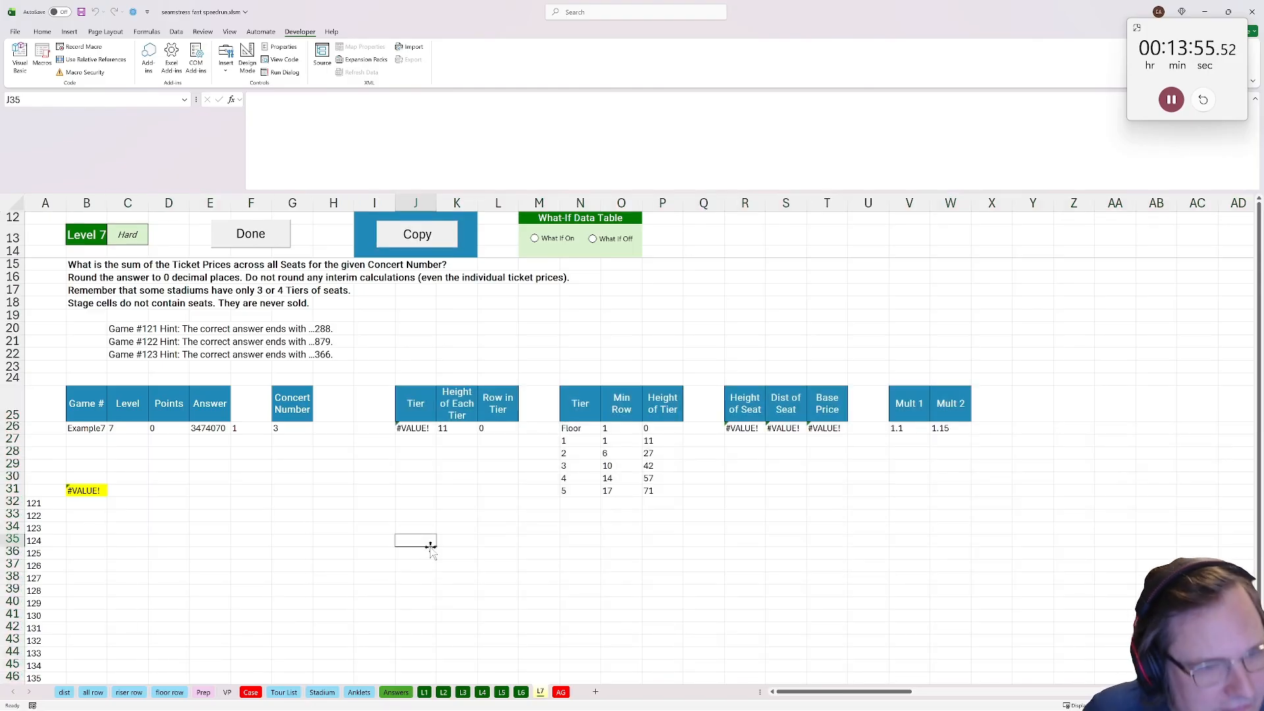
click(419, 428)
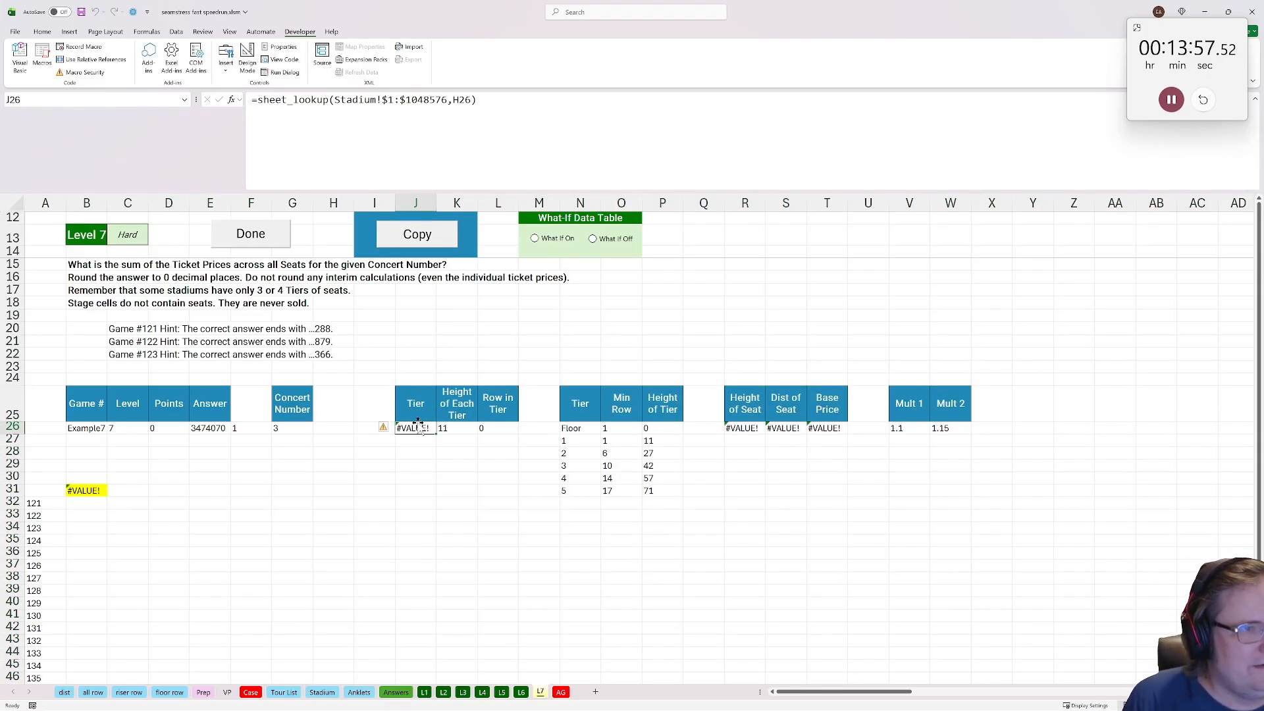
drag(420, 416, 581, 415)
drag(910, 403, 944, 427)
drag(375, 405, 854, 503)
key(ctrl+c)
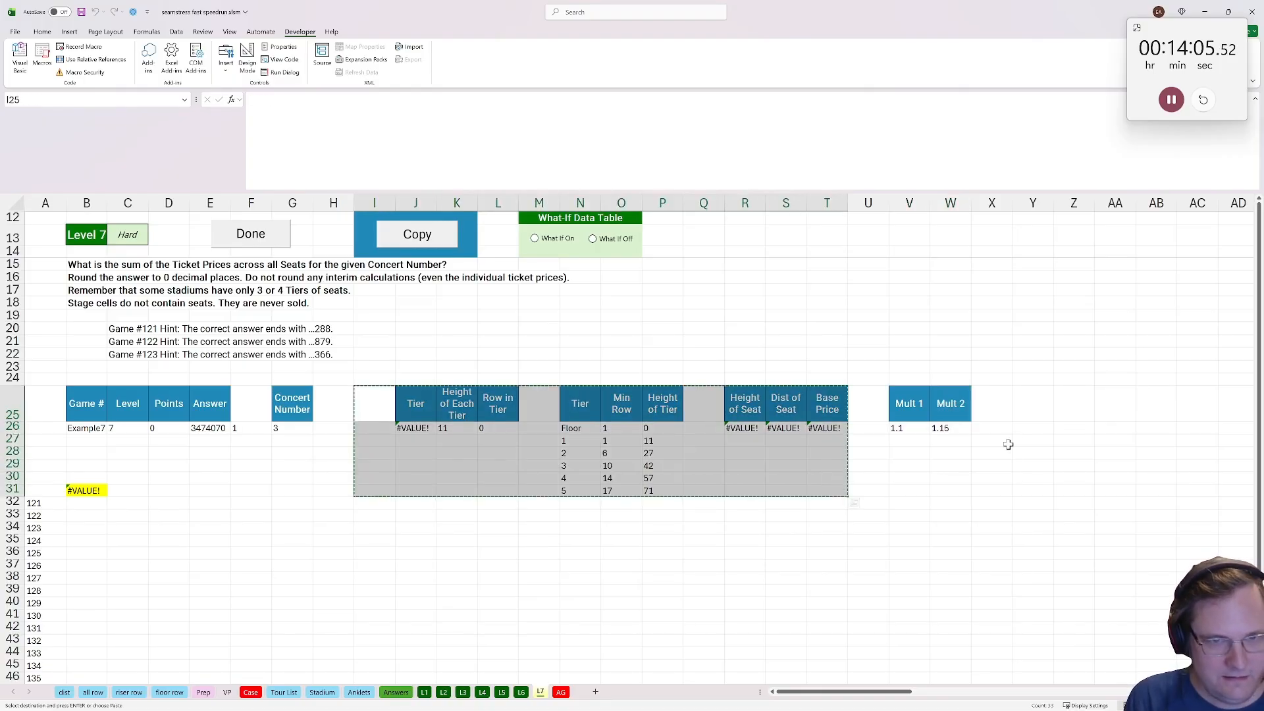
Move the Height of Seat, Dist of Seat and Base Price block to Z25 and the J25:L26 tier block to AC25
drag(746, 398, 835, 431)
key(ctrl+c)
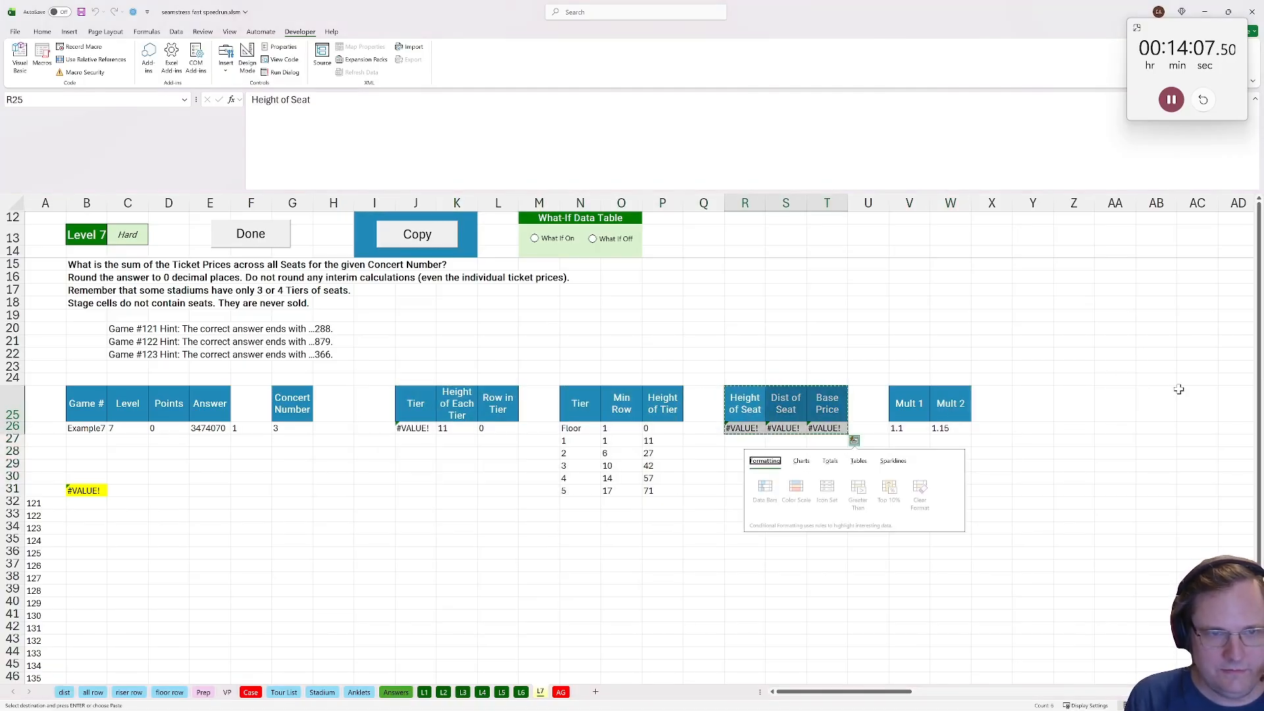
click(1061, 408)
key(ctrl+v)
drag(415, 403, 500, 431)
key(ctrl+c)
click(1194, 396)
key(ctrl+v)
Move the tier table and multiplier range N25:W31 to J25
click(606, 405)
drag(583, 403, 935, 498)
key(ctrl+x)
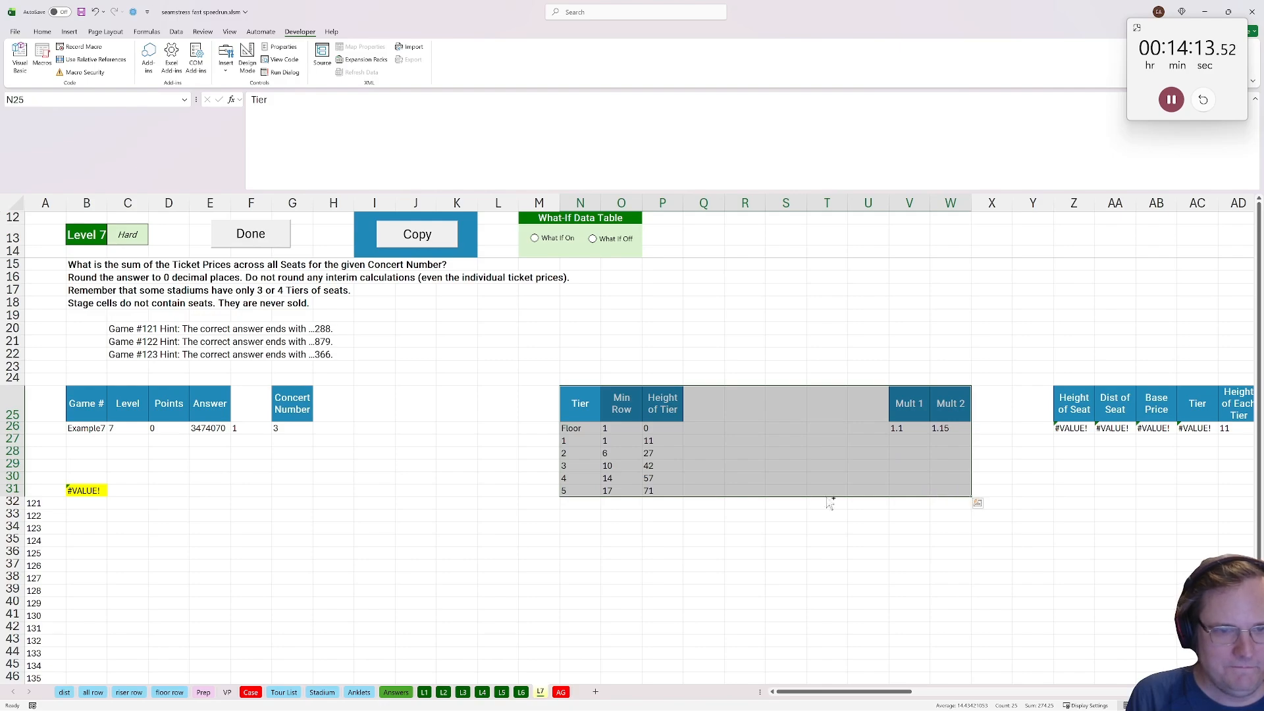
click(416, 403)
key(ctrl+v)
Move the Height of Each Tier header and value from column AD to I25, beside the tier table
drag(1067, 408, 1076, 428)
drag(1033, 478, 1124, 466)
drag(1156, 408, 1154, 428)
key(ctrl+x)
drag(771, 494, 488, 466)
click(327, 401)
key(ctrl+v)
Move the Mult 1 and Mult 2 columns to M25, directly after Height of Tier
click(712, 406)
drag(712, 405, 744, 428)
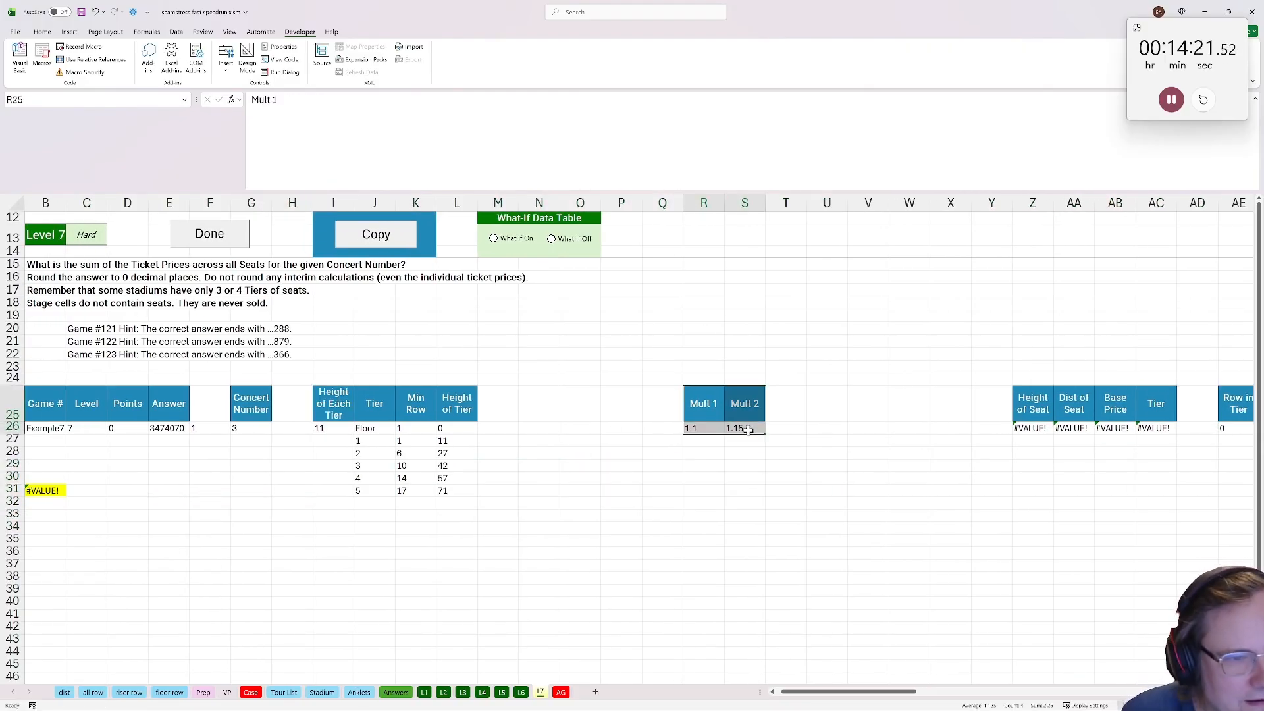
key(ctrl+x)
click(497, 403)
key(ctrl+v)
click(553, 489)
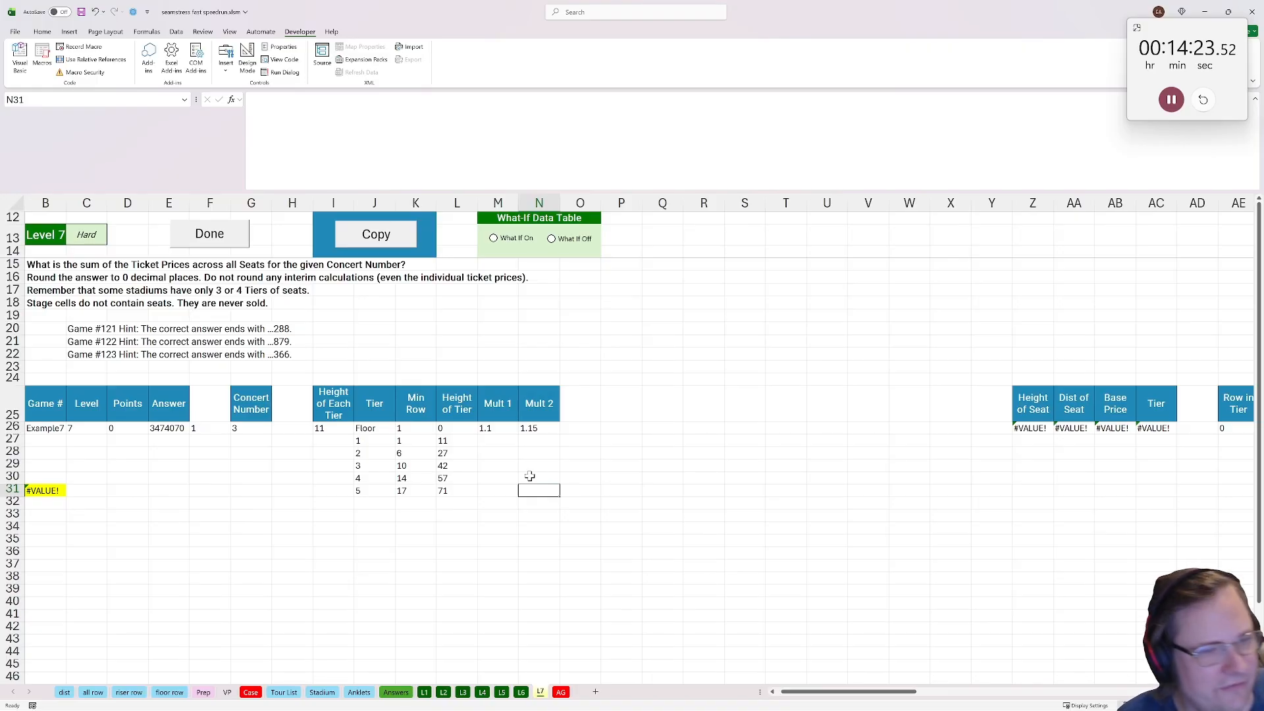
Move the seat calculation block Z25:AE26 to T25 and close its gap by placing Row in Tier in column X
drag(1032, 403, 1198, 430)
key(ctrl+x)
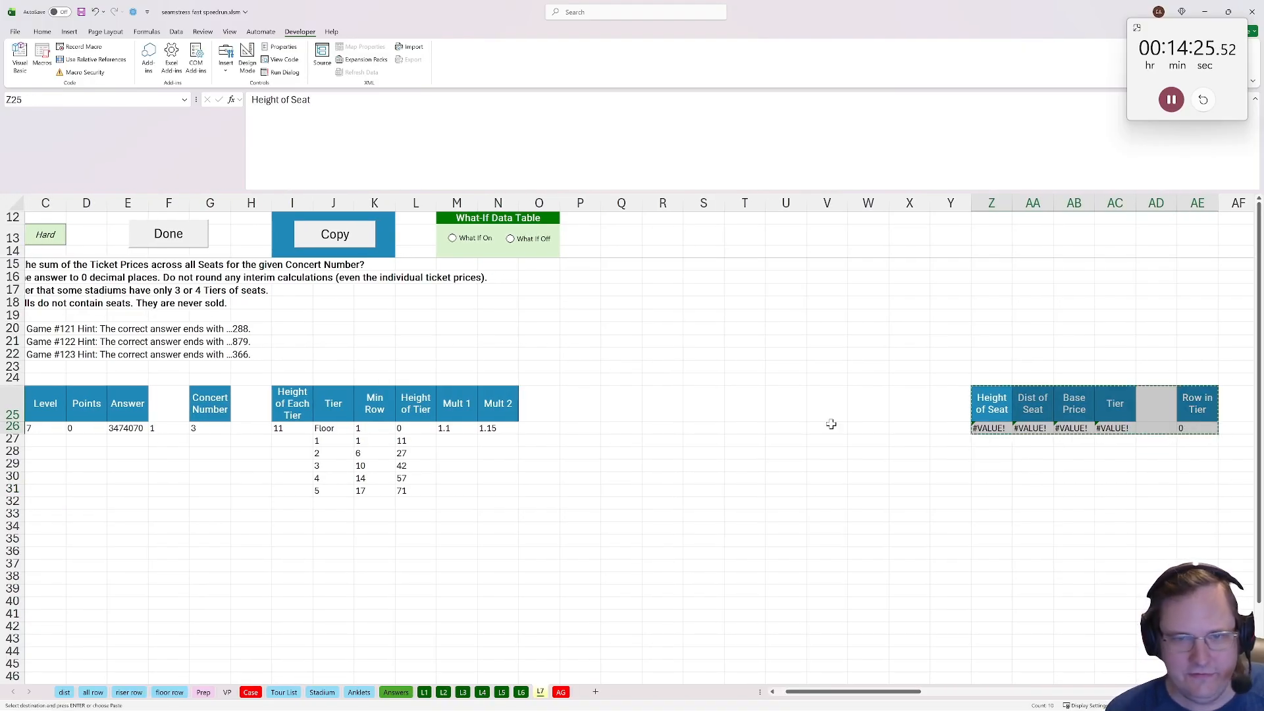
click(668, 404)
click(741, 403)
key(ctrl+v)
drag(943, 400, 946, 426)
key(ctrl+x)
click(904, 408)
key(ctrl+v)
click(706, 466)
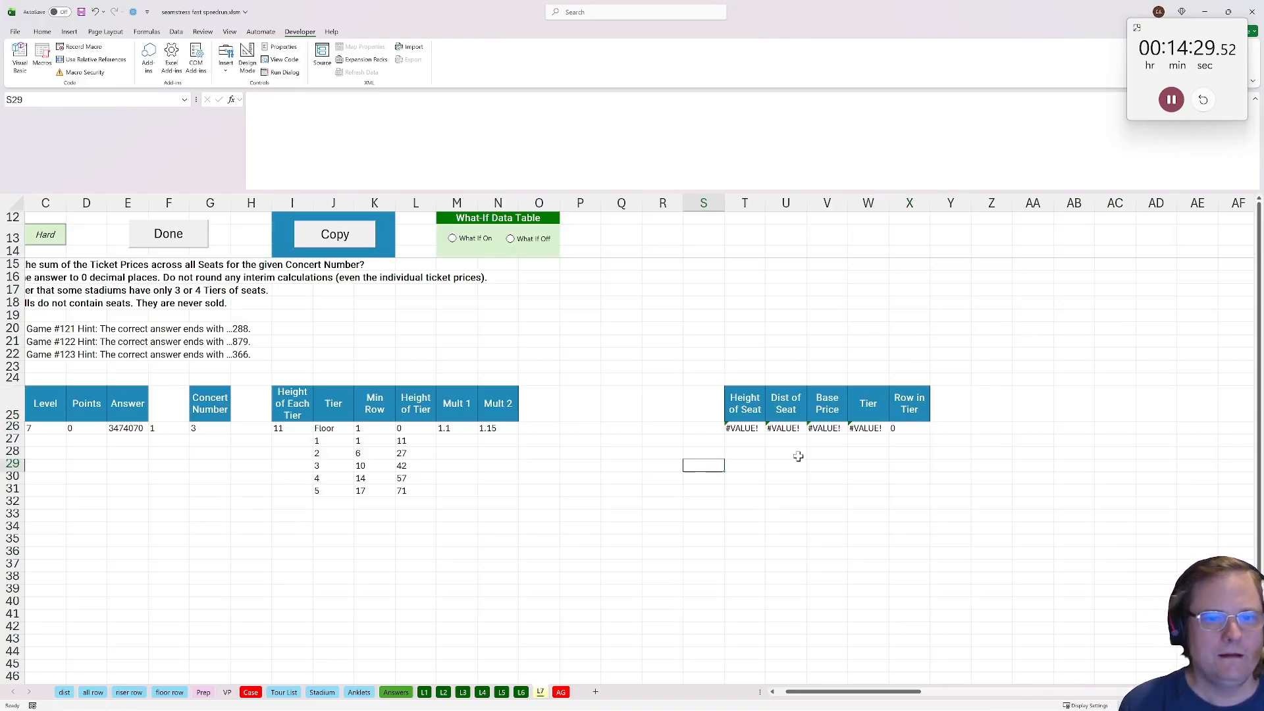
Copy the full seat list with Addr, Tier, Row (All) and Row (Tier) from the Stadium sheet to P25 on L7
click(287, 694)
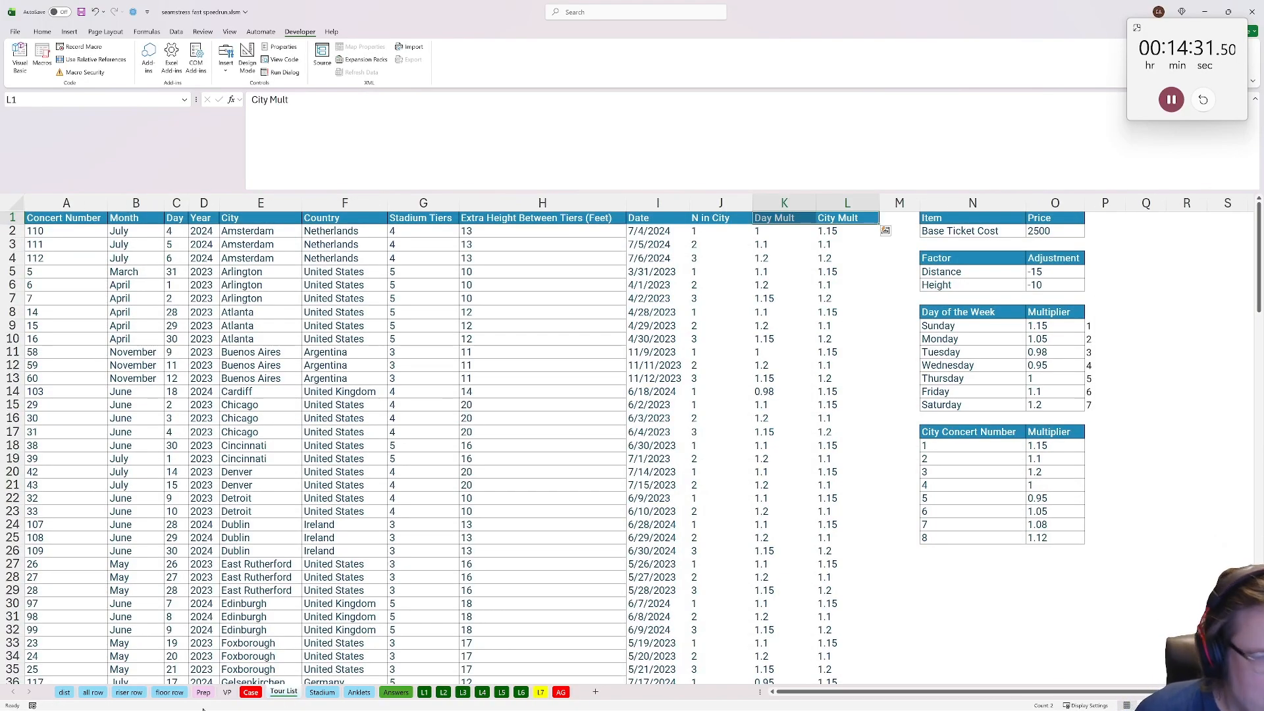
click(331, 695)
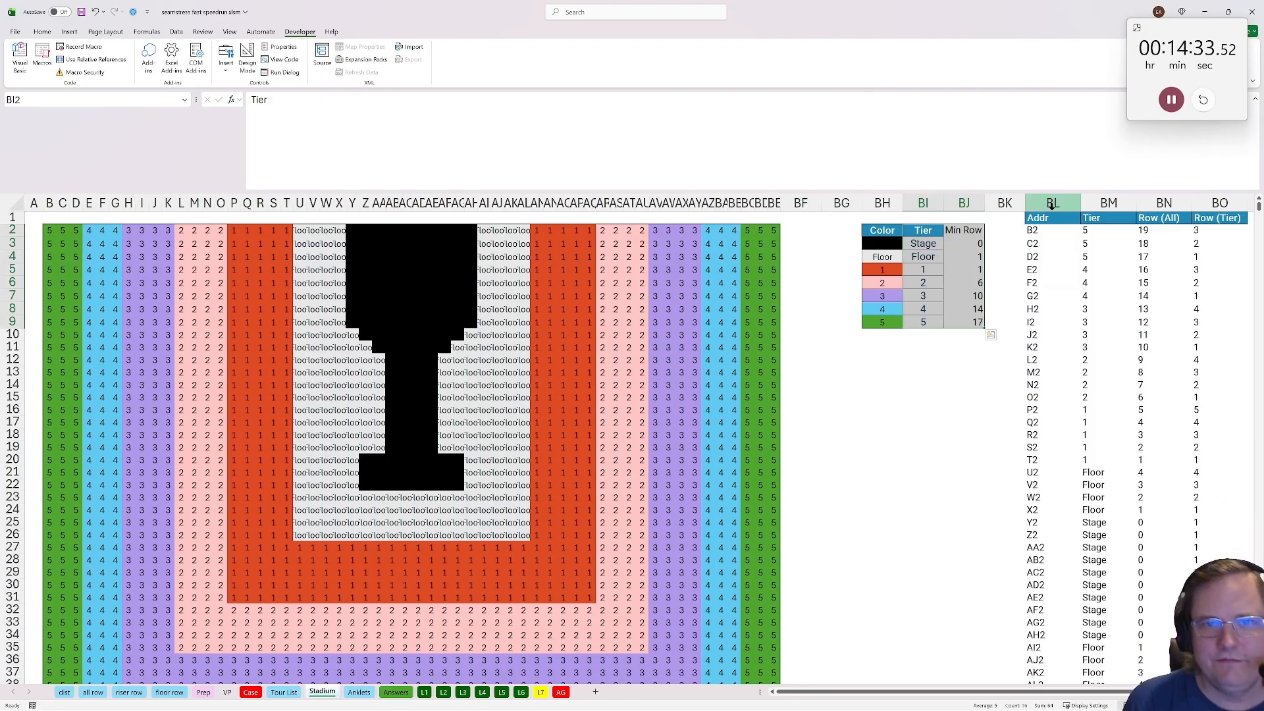
click(1053, 203)
drag(1071, 218, 1189, 250)
key(ctrl+shift+Down)
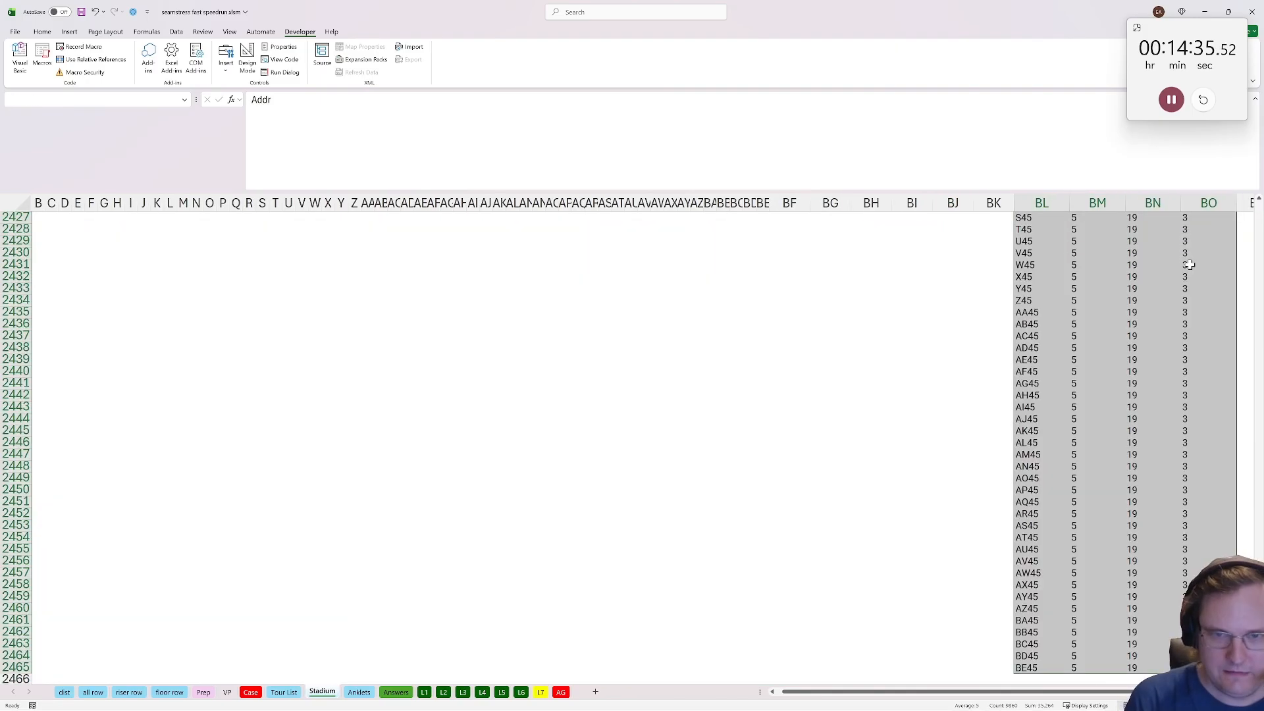
key(ctrl+c)
click(540, 692)
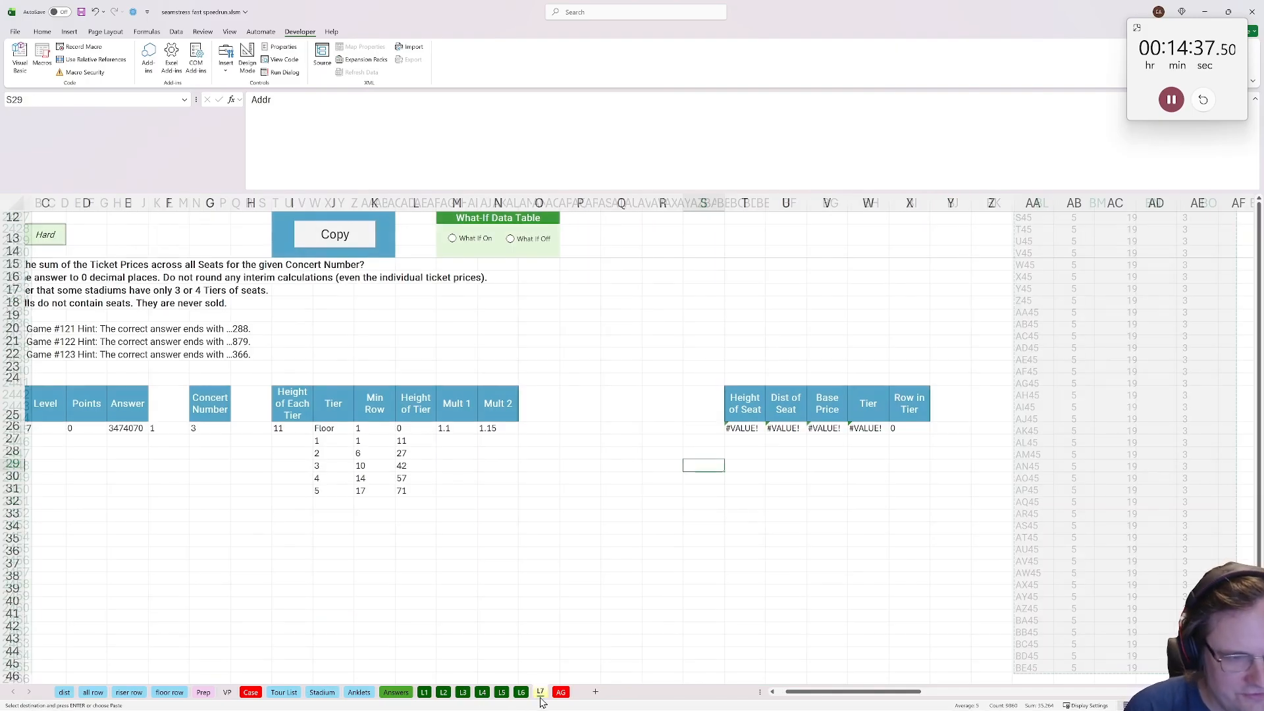
click(583, 405)
key(ctrl+v)
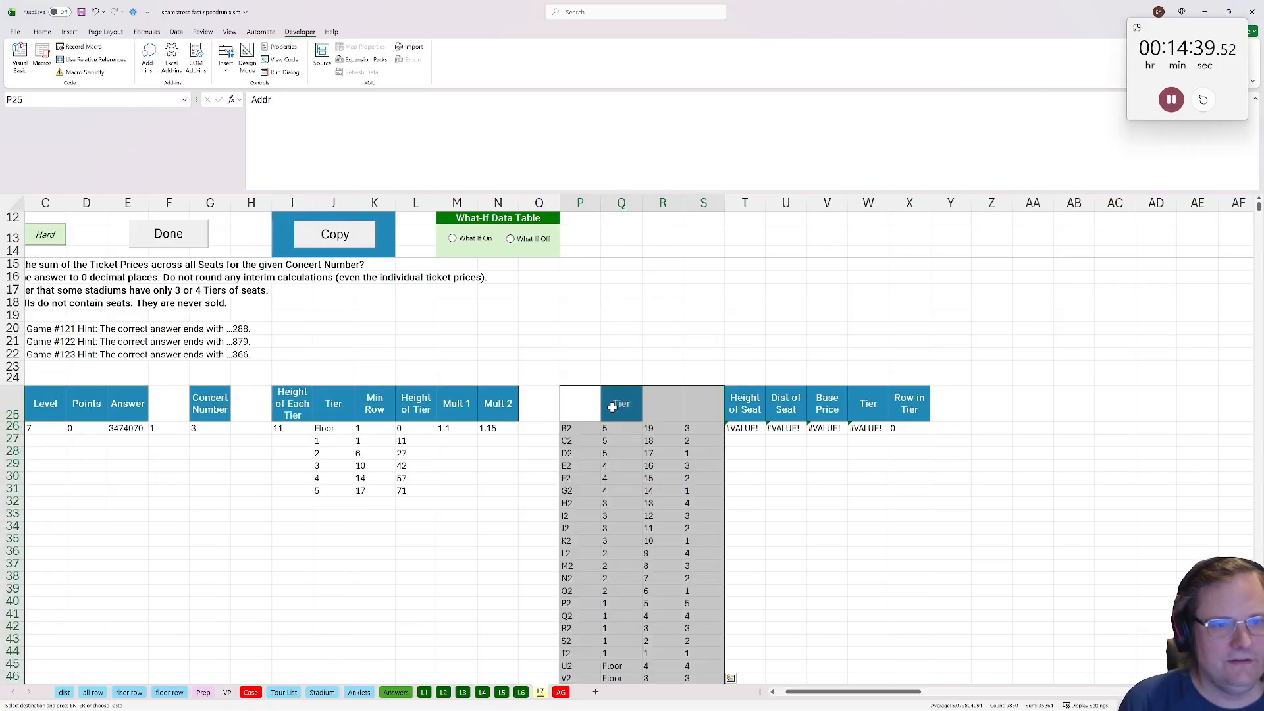
Apply the Height of Seat header formatting to the seat list headers P25:S25 with Format Painter
click(738, 416)
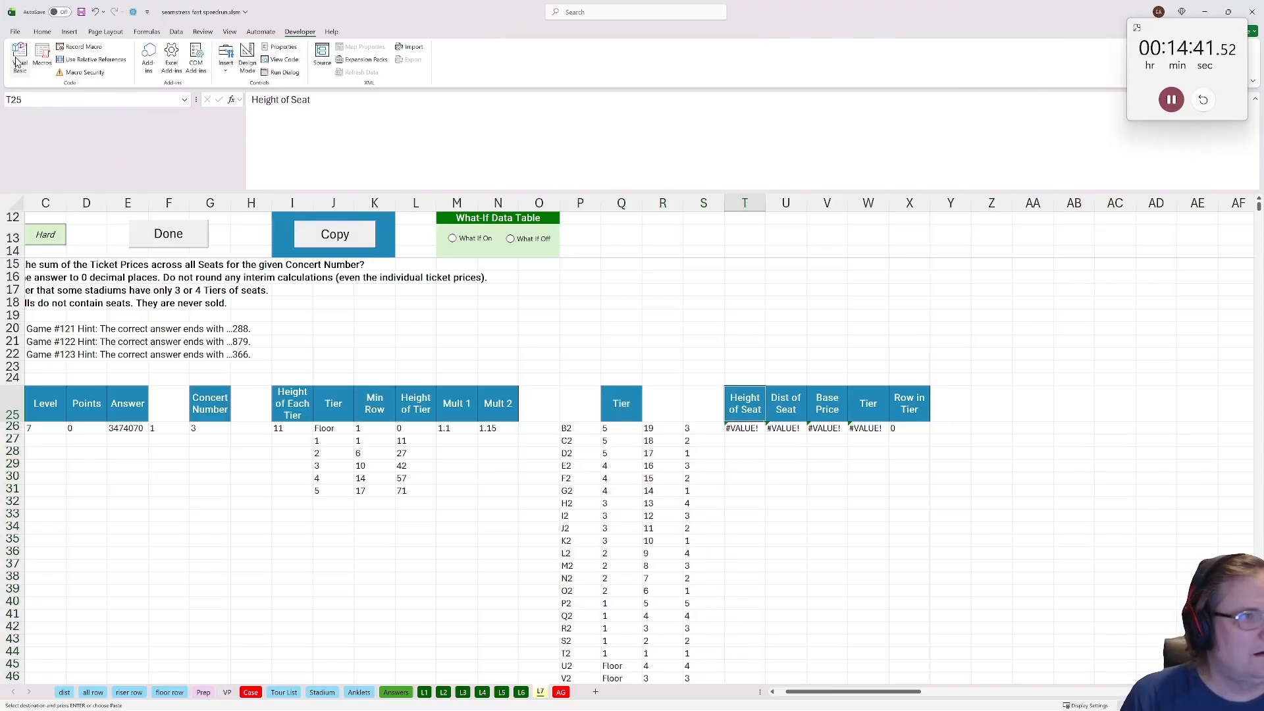
click(15, 32)
click(13, 35)
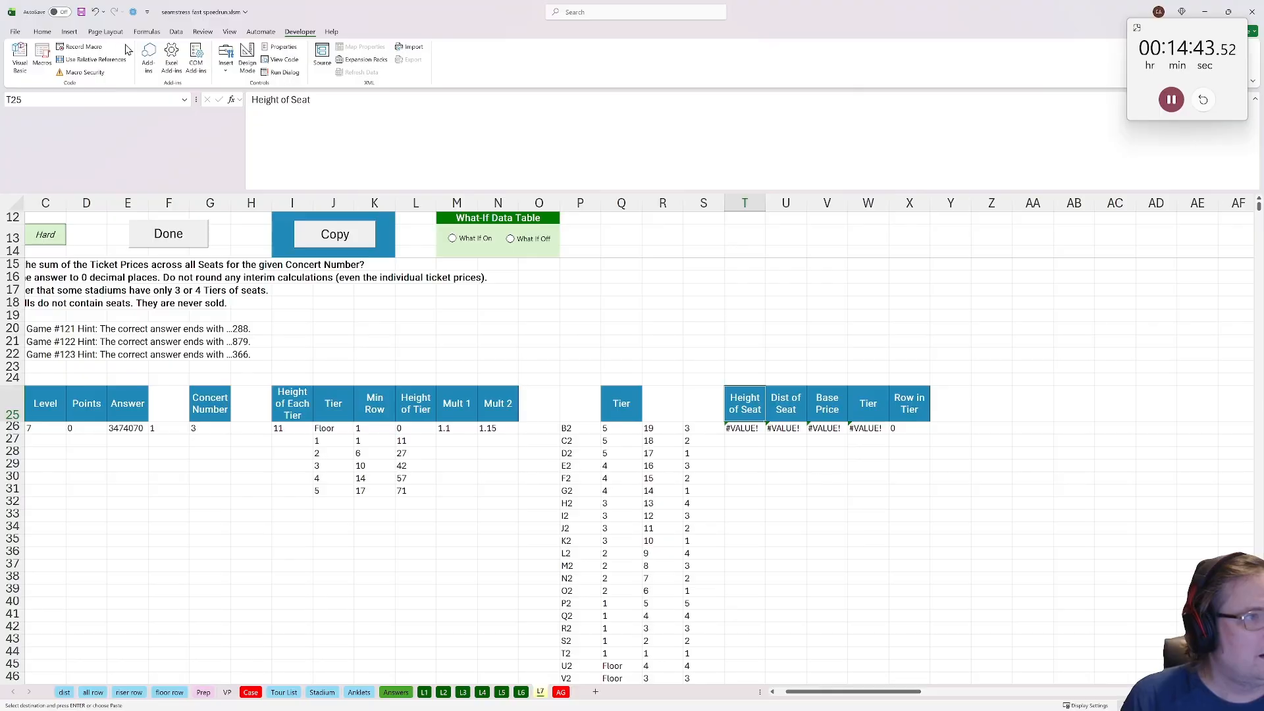
click(42, 32)
click(58, 72)
drag(663, 405, 586, 404)
In the Height of Seat formula in T26, set the XLOOKUP lookup value to P26 and the added row to S26
click(750, 430)
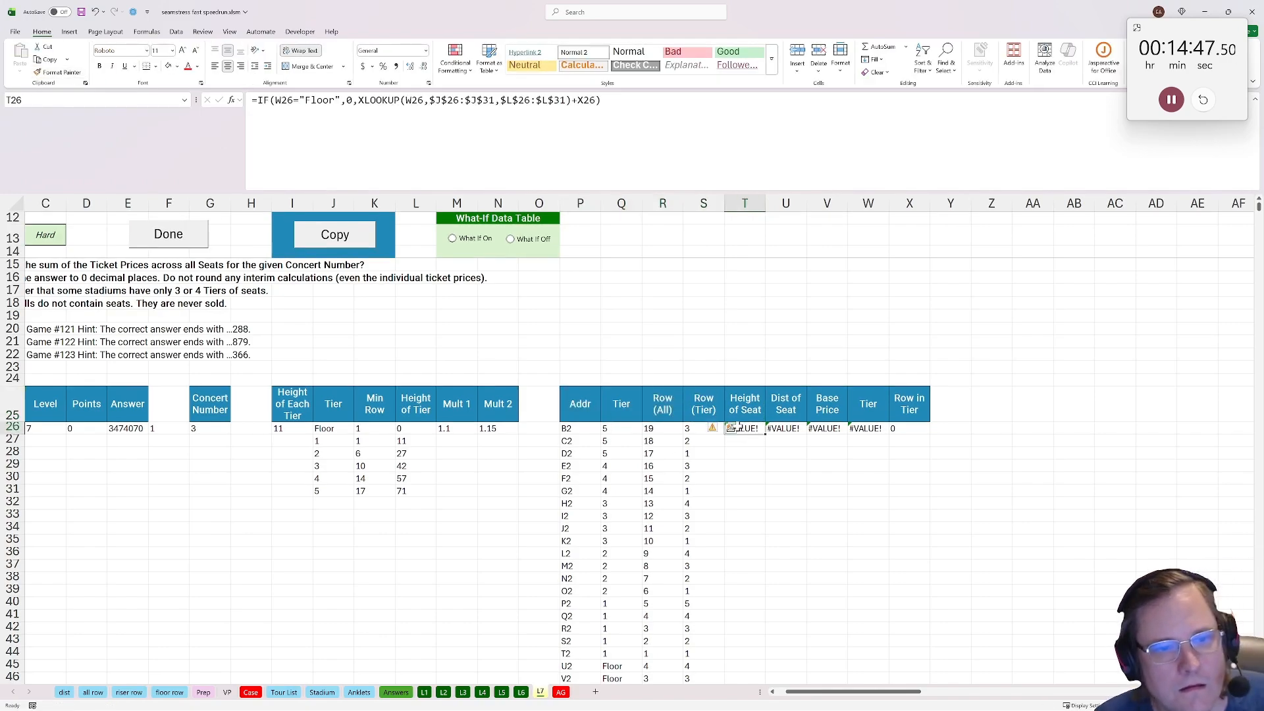
double_click(755, 429)
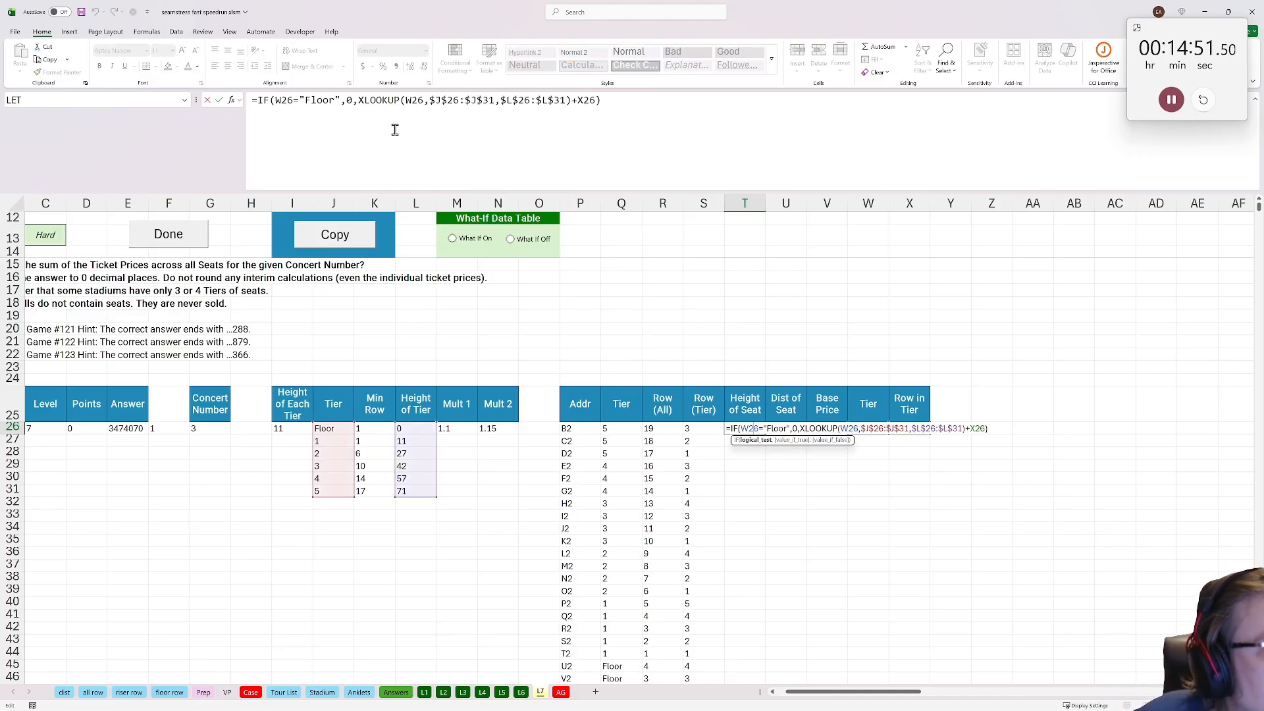
click(409, 100)
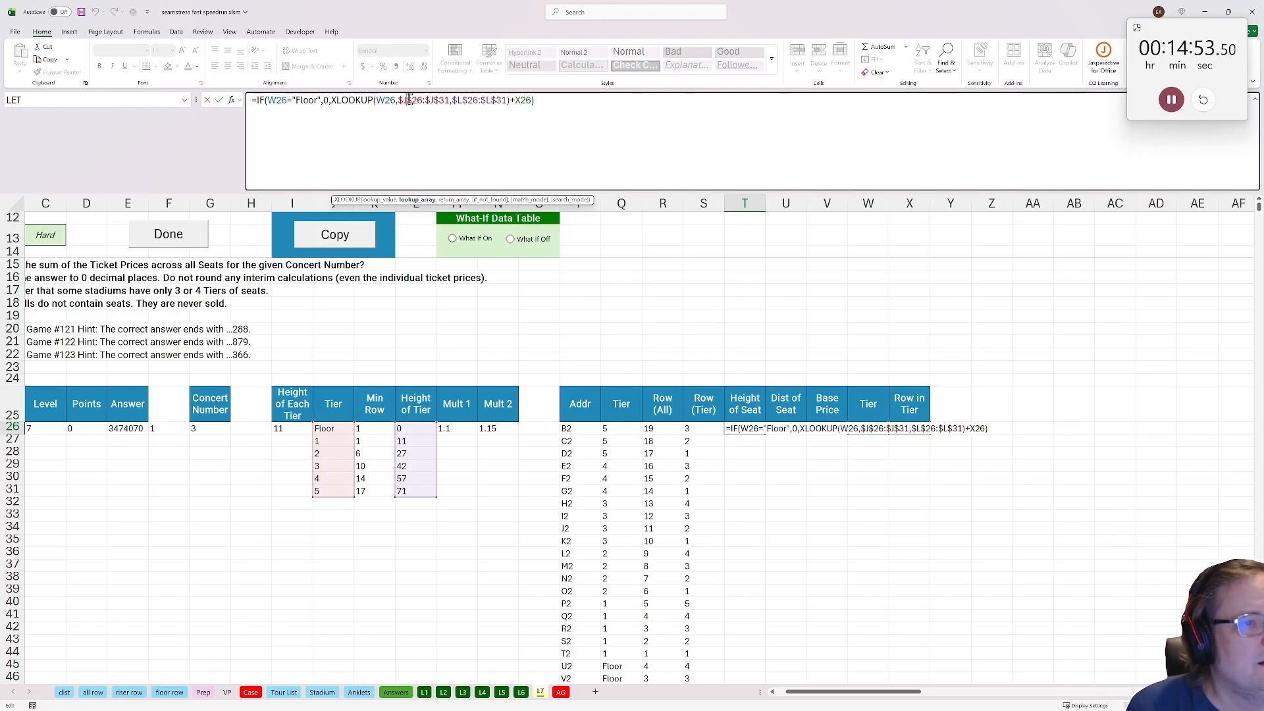
double_click(387, 100)
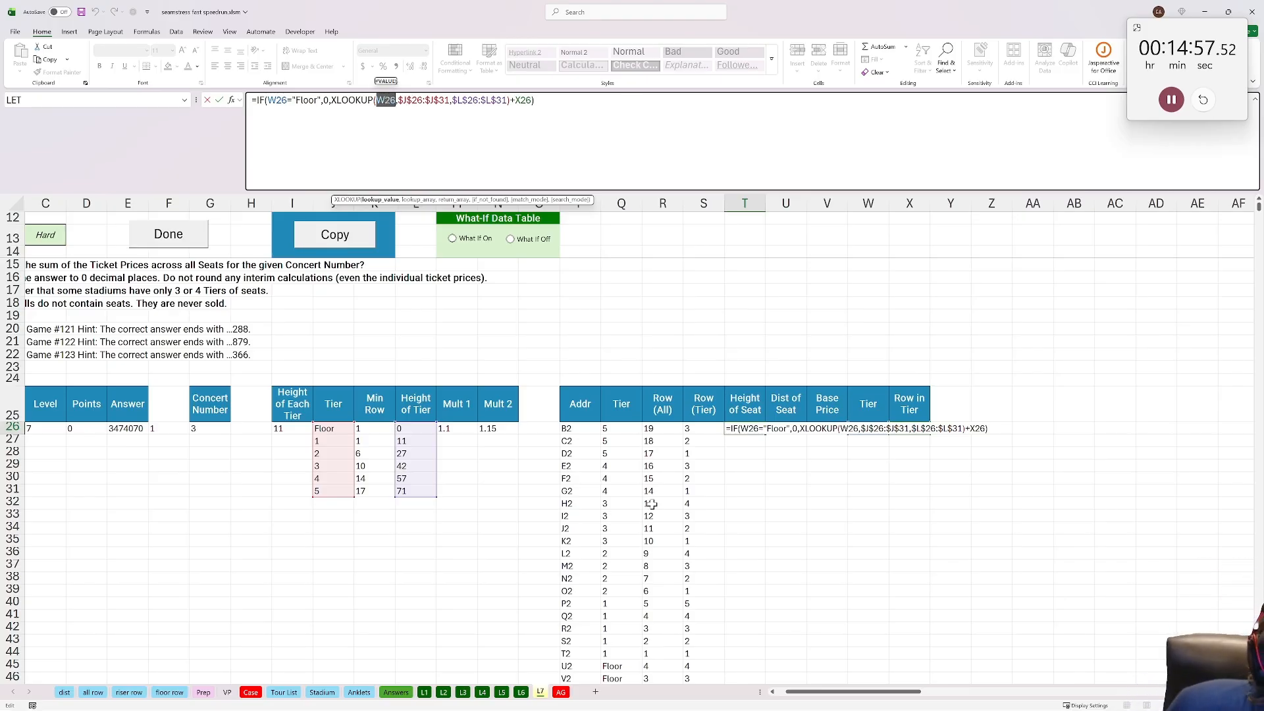
click(581, 426)
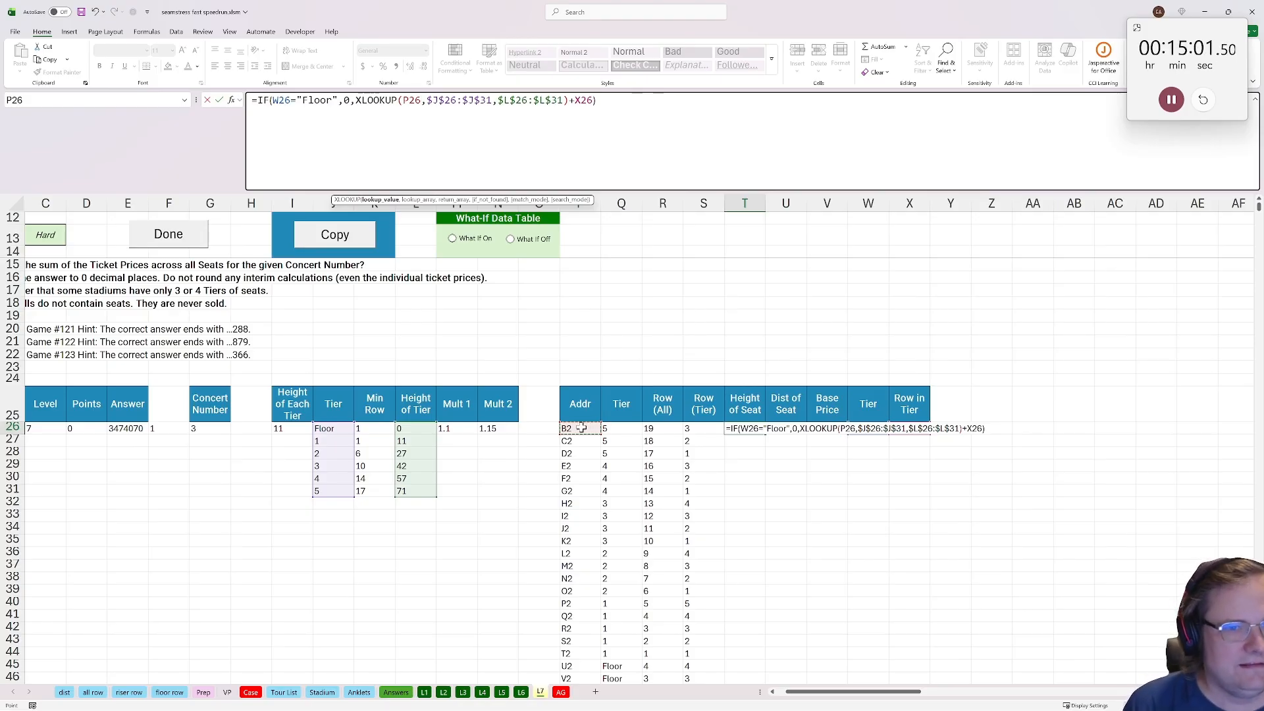
double_click(584, 100)
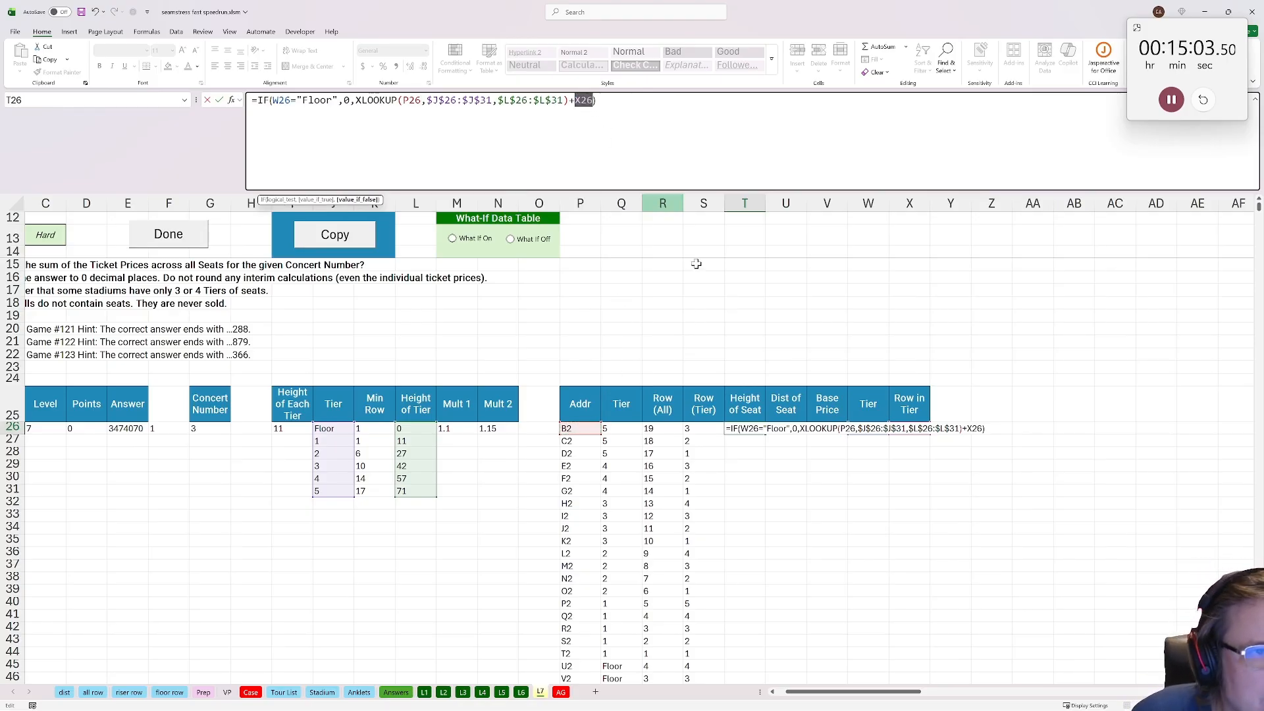
key(Return)
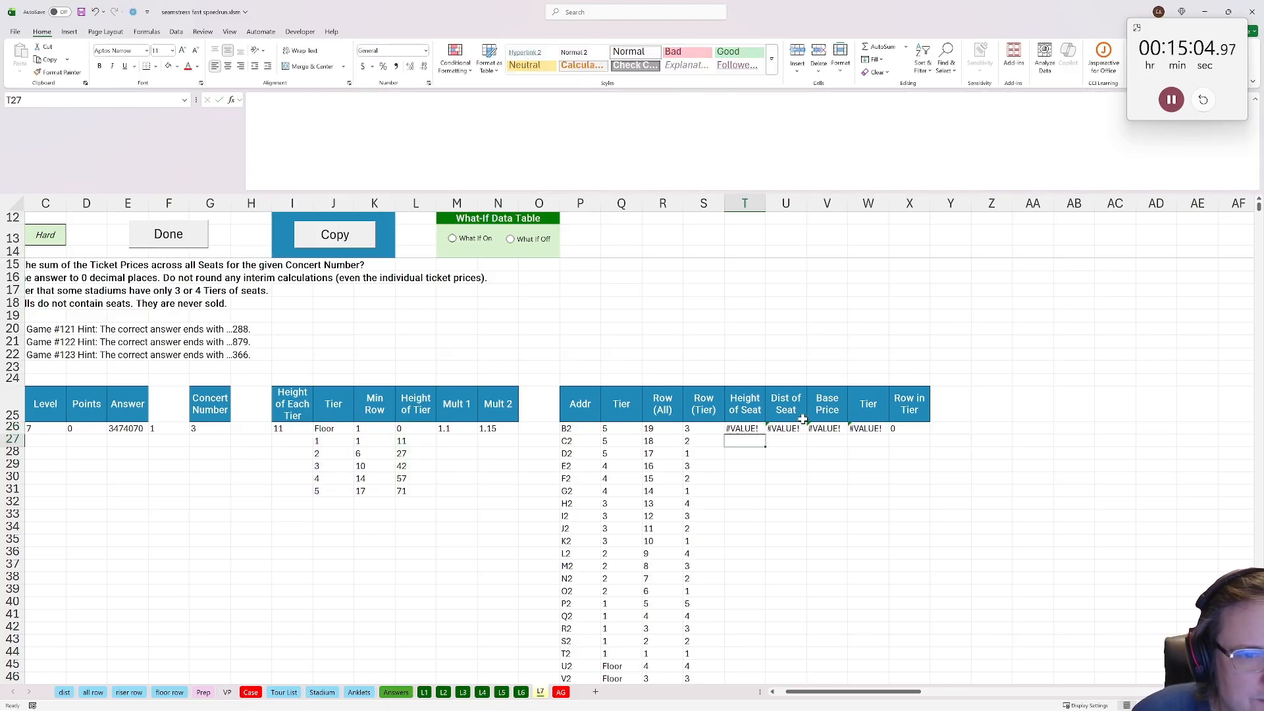
Repoint the XLOOKUP lookup value in the T26 formula to the seat's tier in Q26
click(752, 430)
double_click(751, 431)
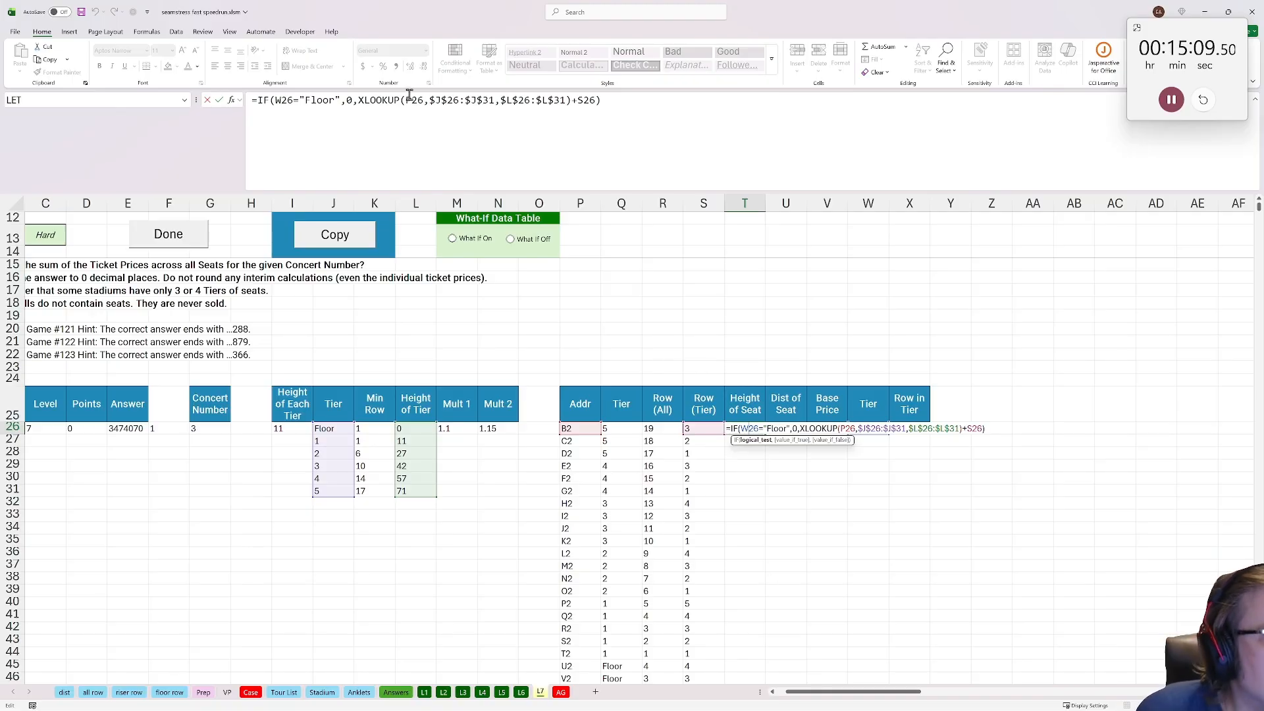
click(408, 97)
double_click(384, 100)
click(616, 432)
key(Return)
Change the "Floor" test in the T26 Height of Seat formula to check Q26
click(746, 430)
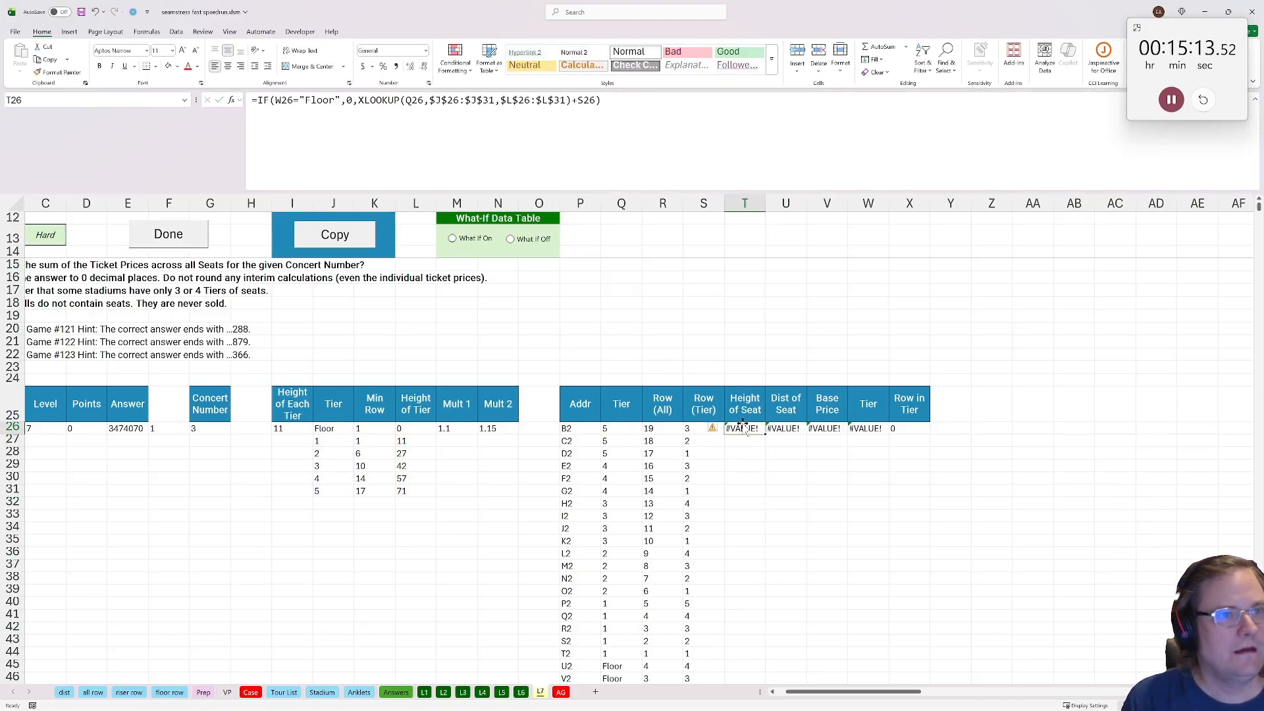
click(283, 99)
double_click(284, 100)
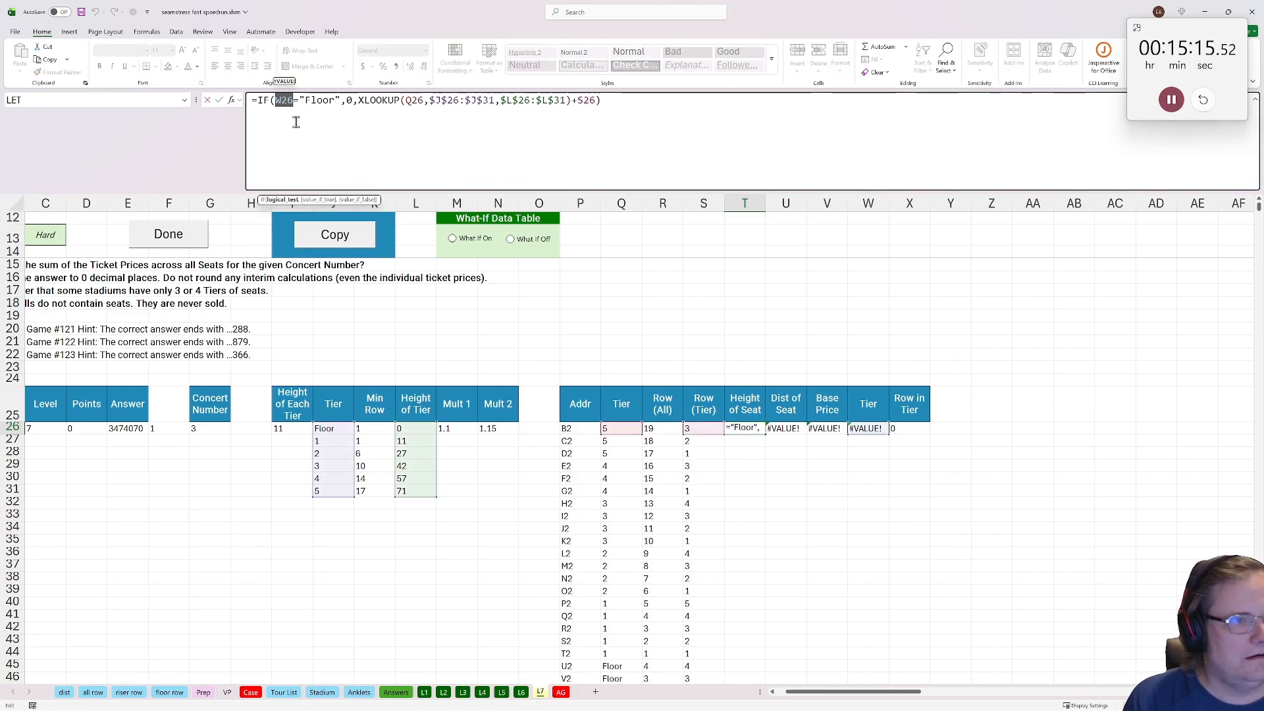
click(623, 428)
key(Return)
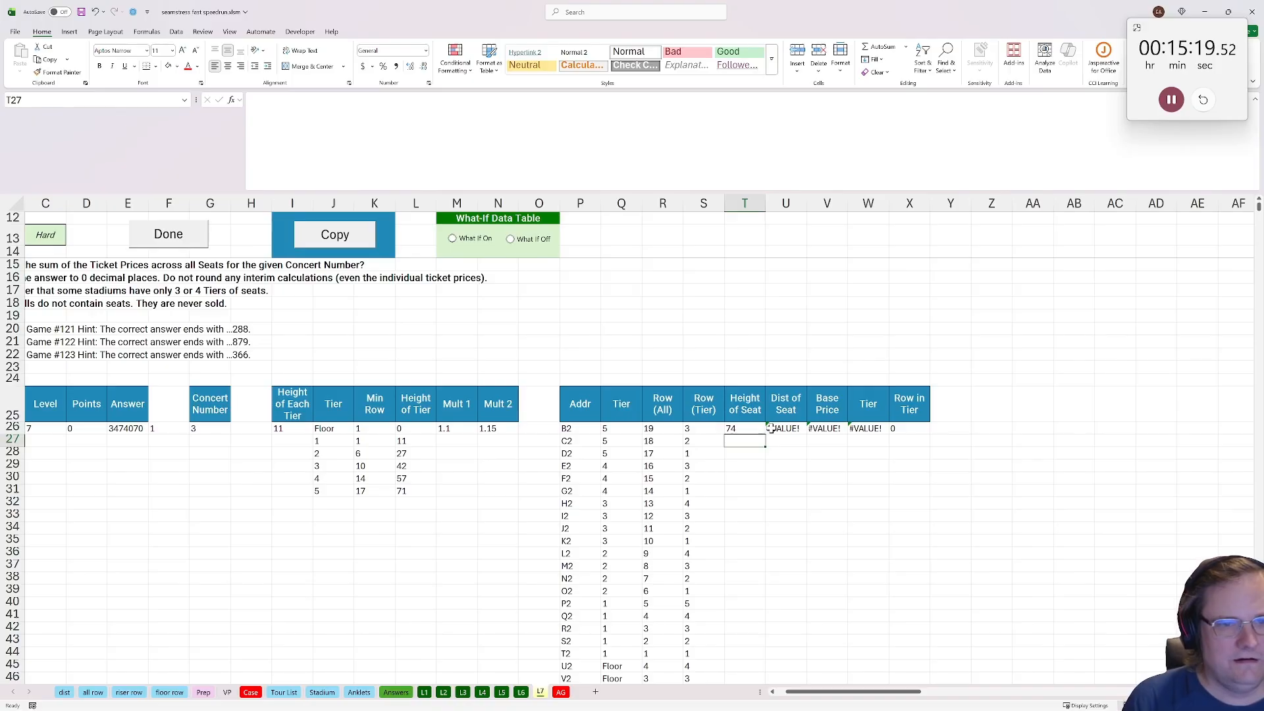
Change the Dist of Seat formula in U26 to look up the seat address in P26 on the dist sheet
click(758, 430)
click(783, 429)
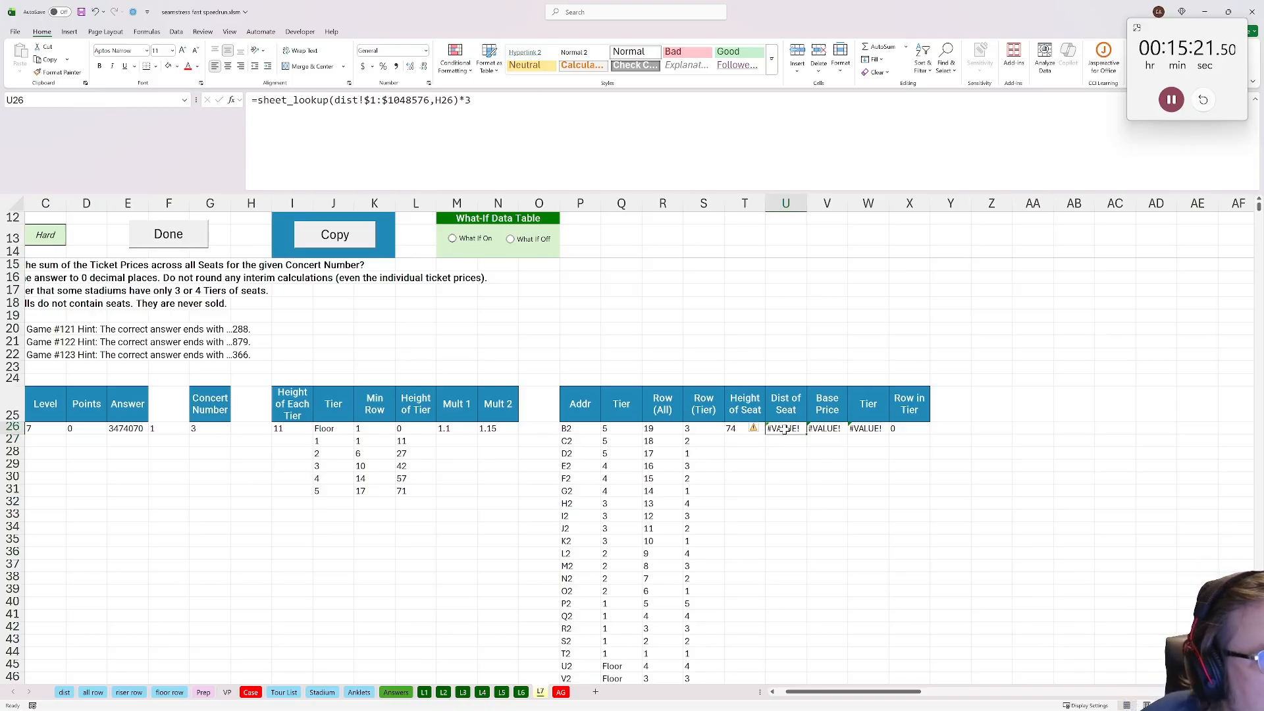
double_click(784, 429)
double_click(443, 99)
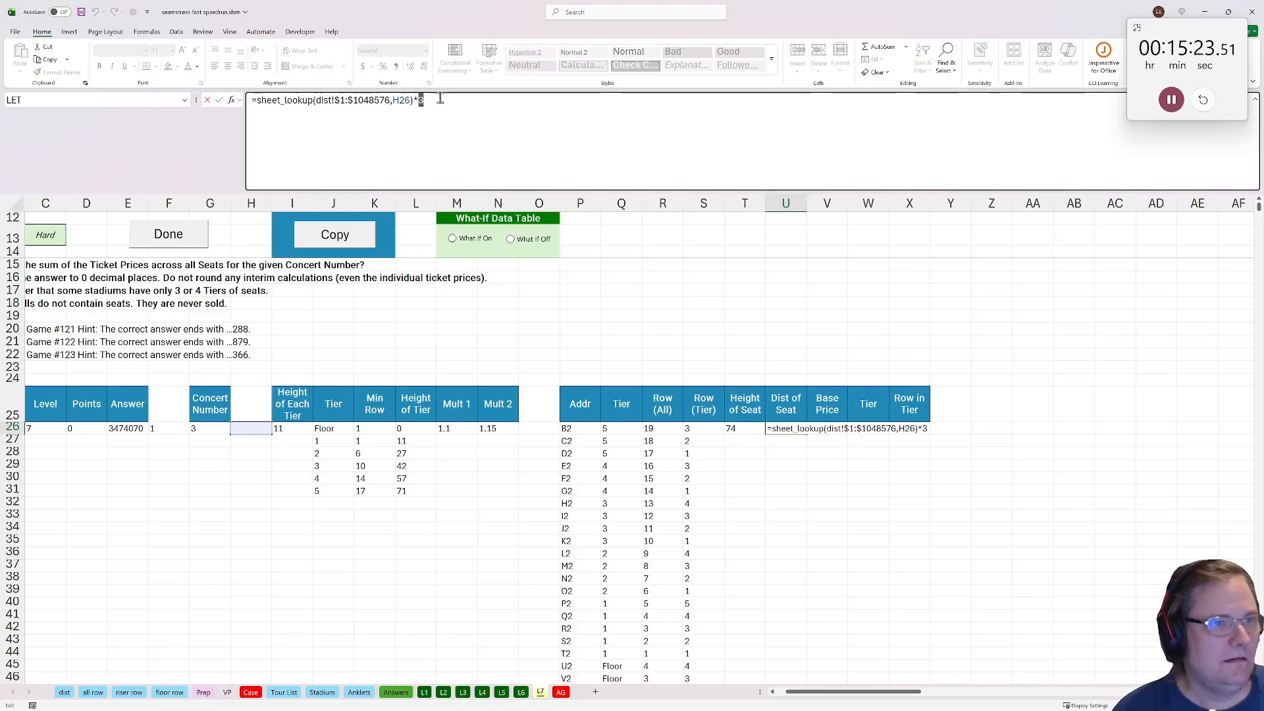
click(575, 428)
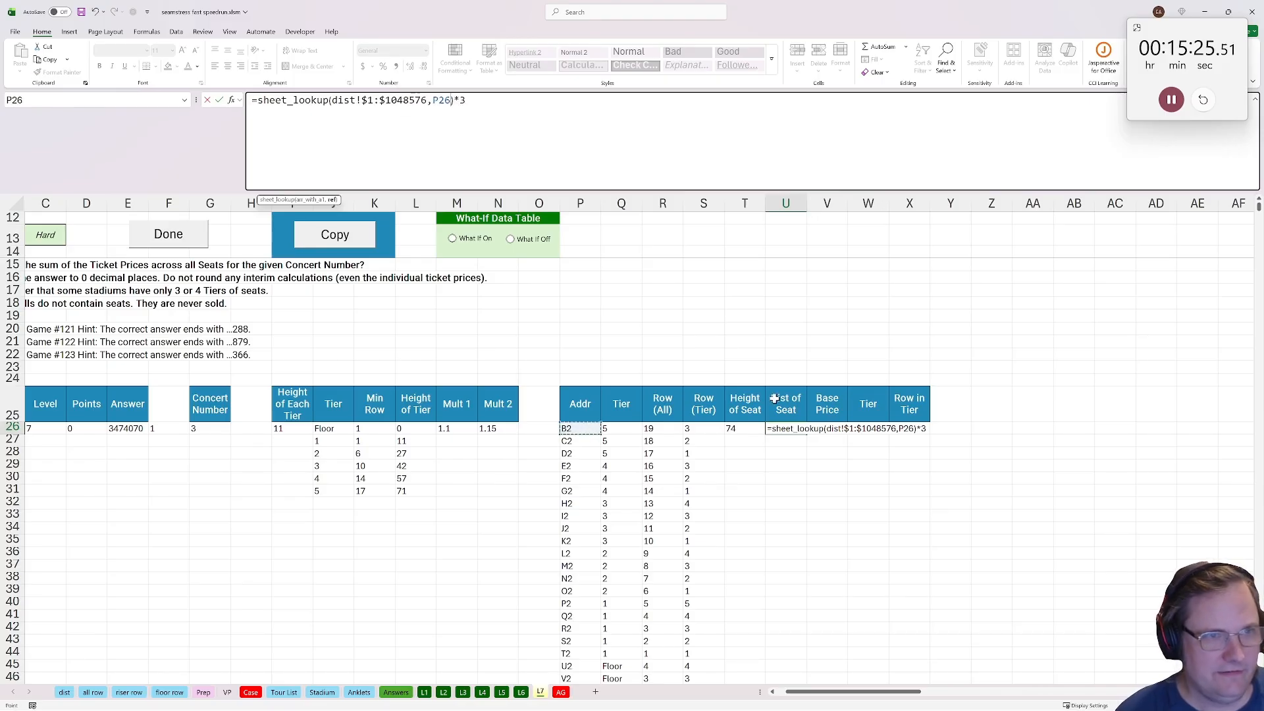
key(Return)
Check which cells the Base Price formula in V26 references
click(831, 429)
double_click(831, 428)
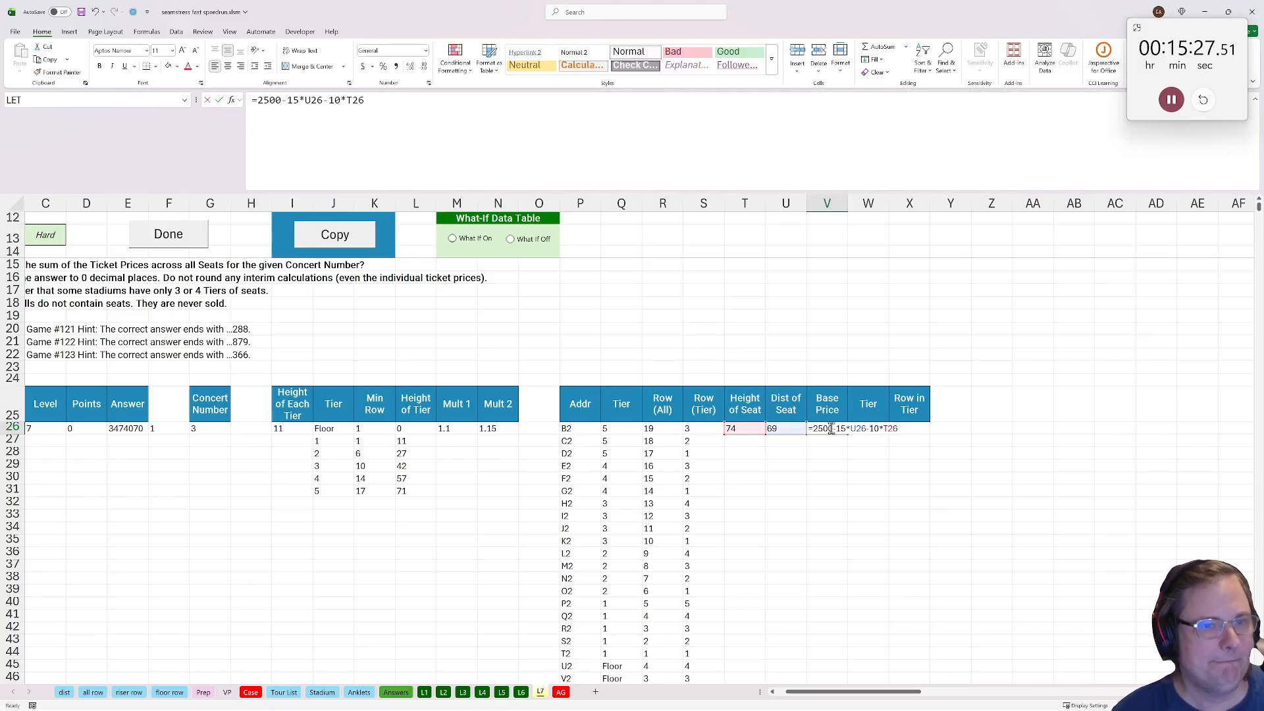
key(Return)
click(828, 428)
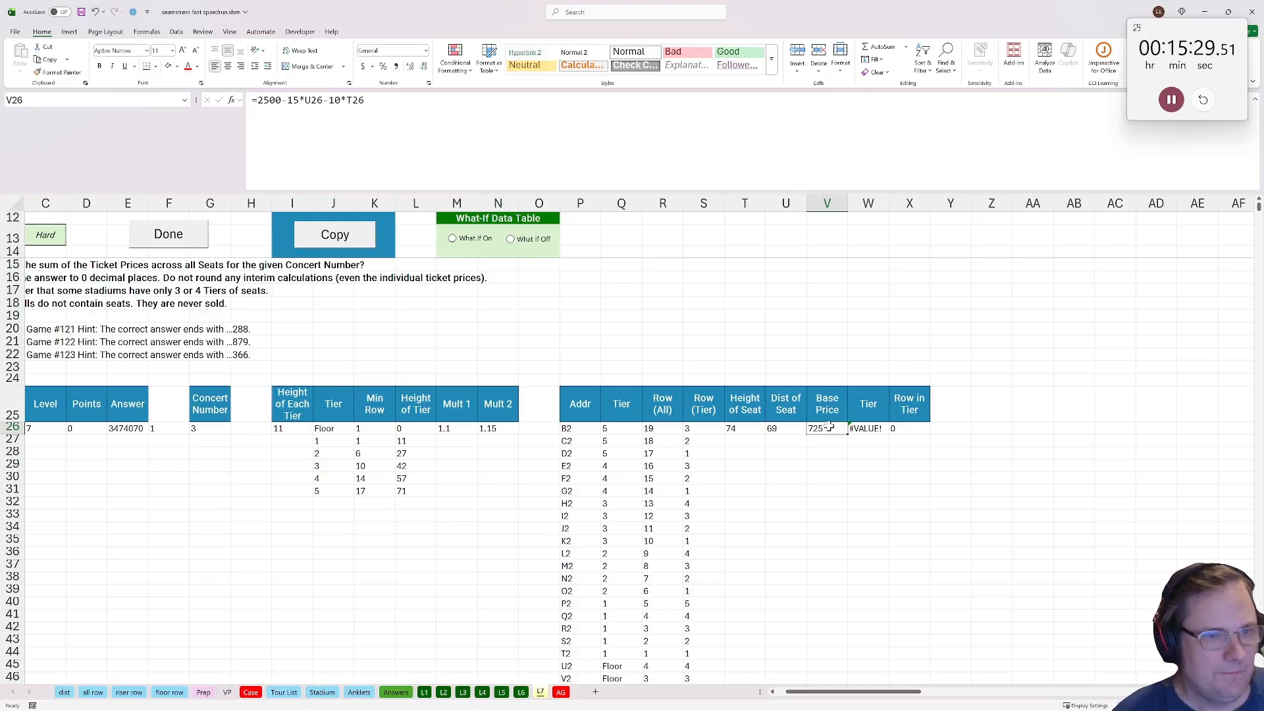
double_click(823, 427)
key(Escape)
Clear the contents and formatting of the redundant Tier and Row in Tier columns in W25:X26
click(869, 430)
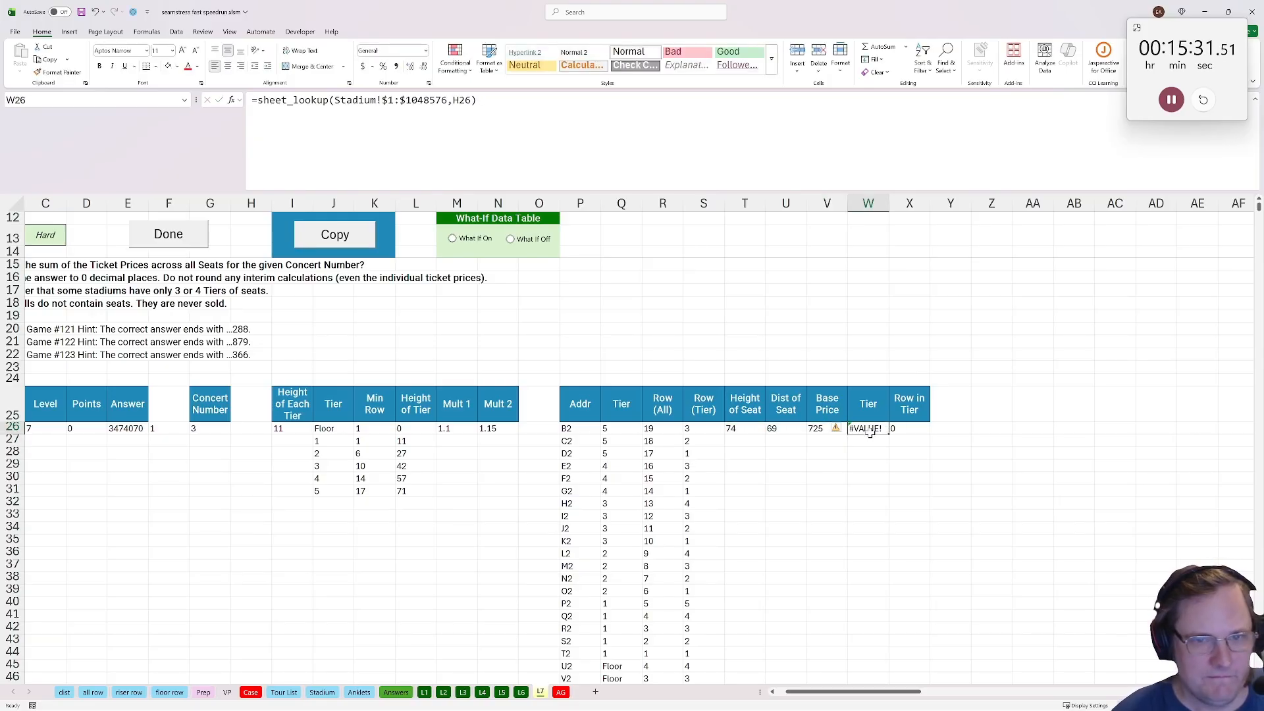
drag(873, 409, 917, 428)
key(alt+h)
key(e)
key(a)
key(Home)
Fill the Height of Seat, Dist of Seat and Base Price formulas in T26:V26 down the whole seat list
click(908, 465)
double_click(930, 434)
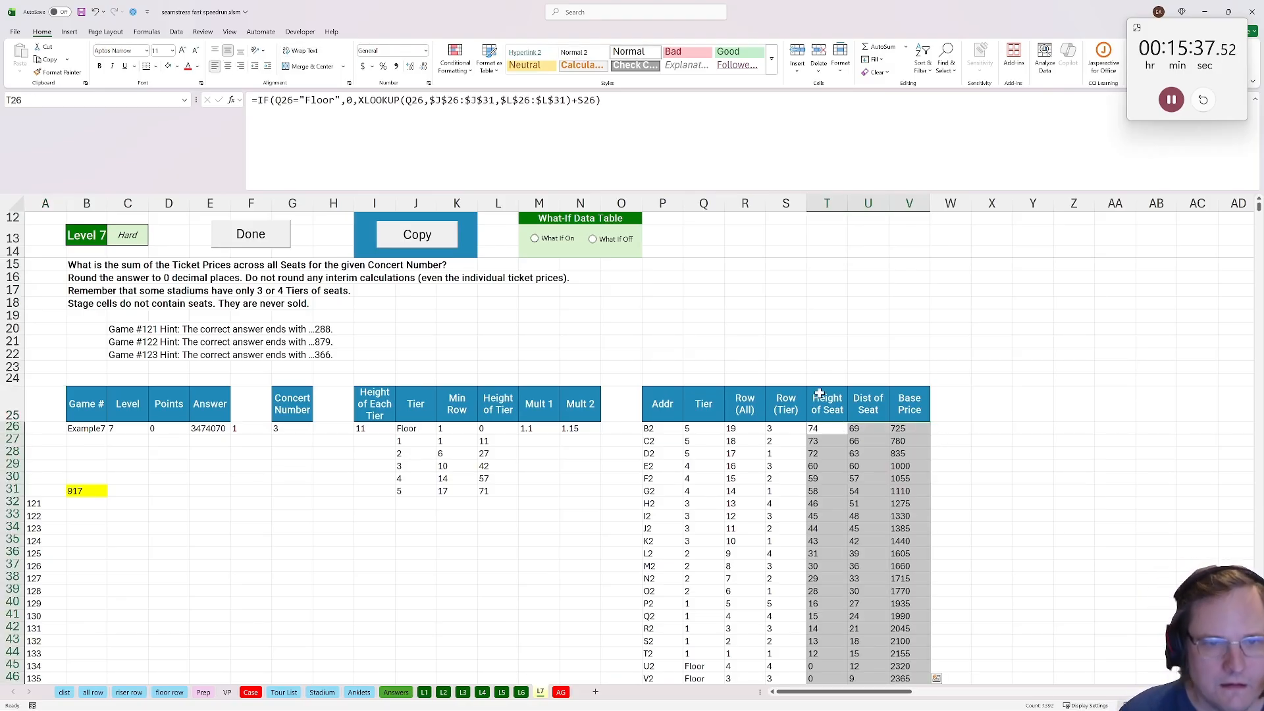
click(831, 353)
Add the header "Exists?" in W25, directly after Base Price
click(949, 403)
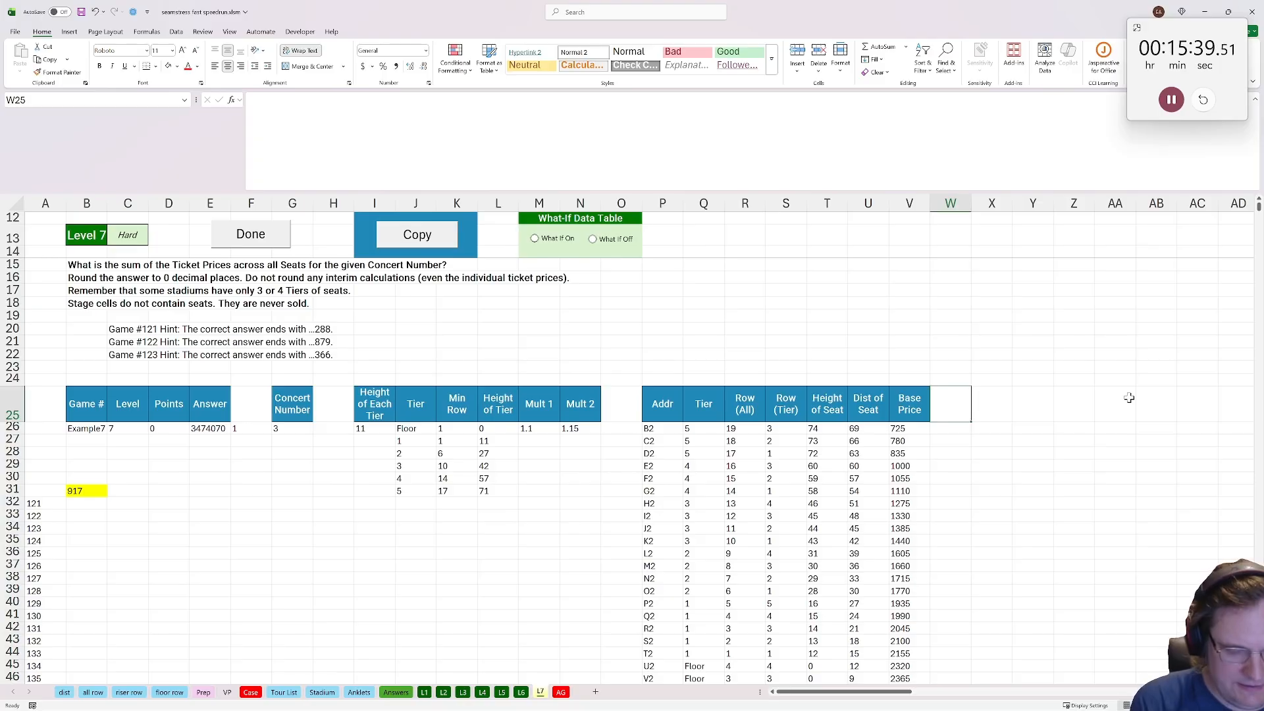
key(F2)
text(Exists)
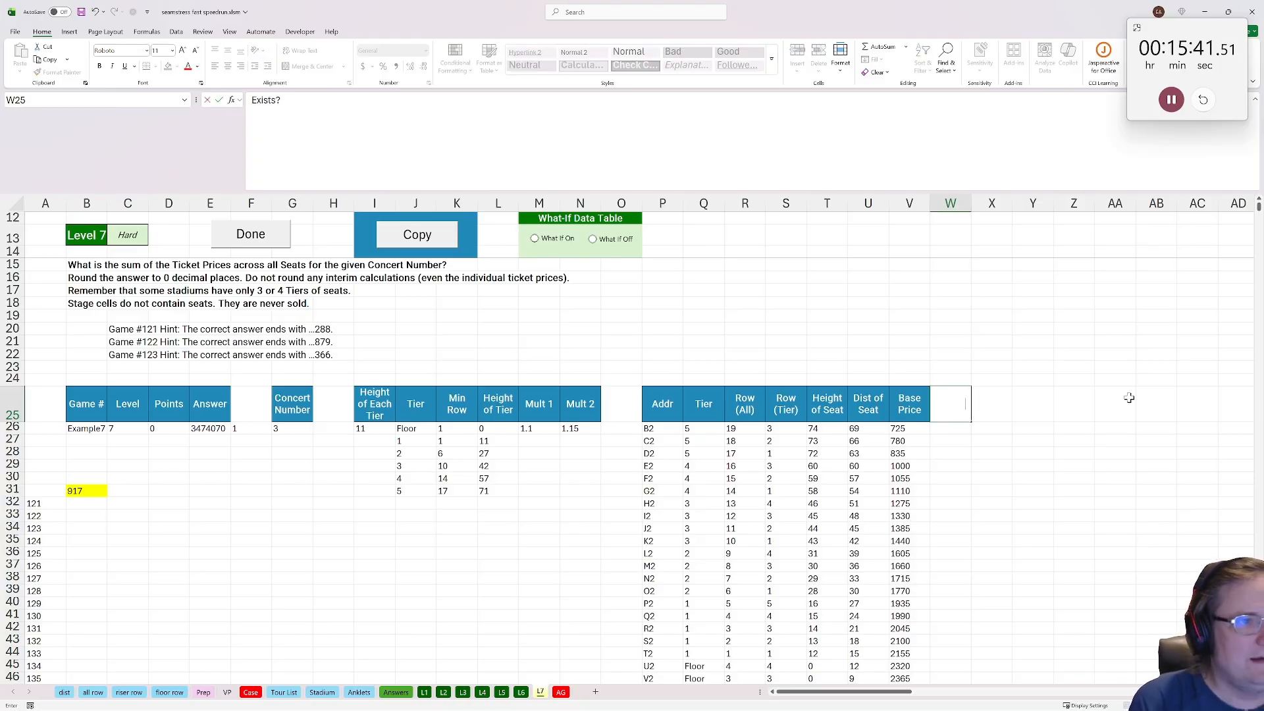
text(?)
key(Return)
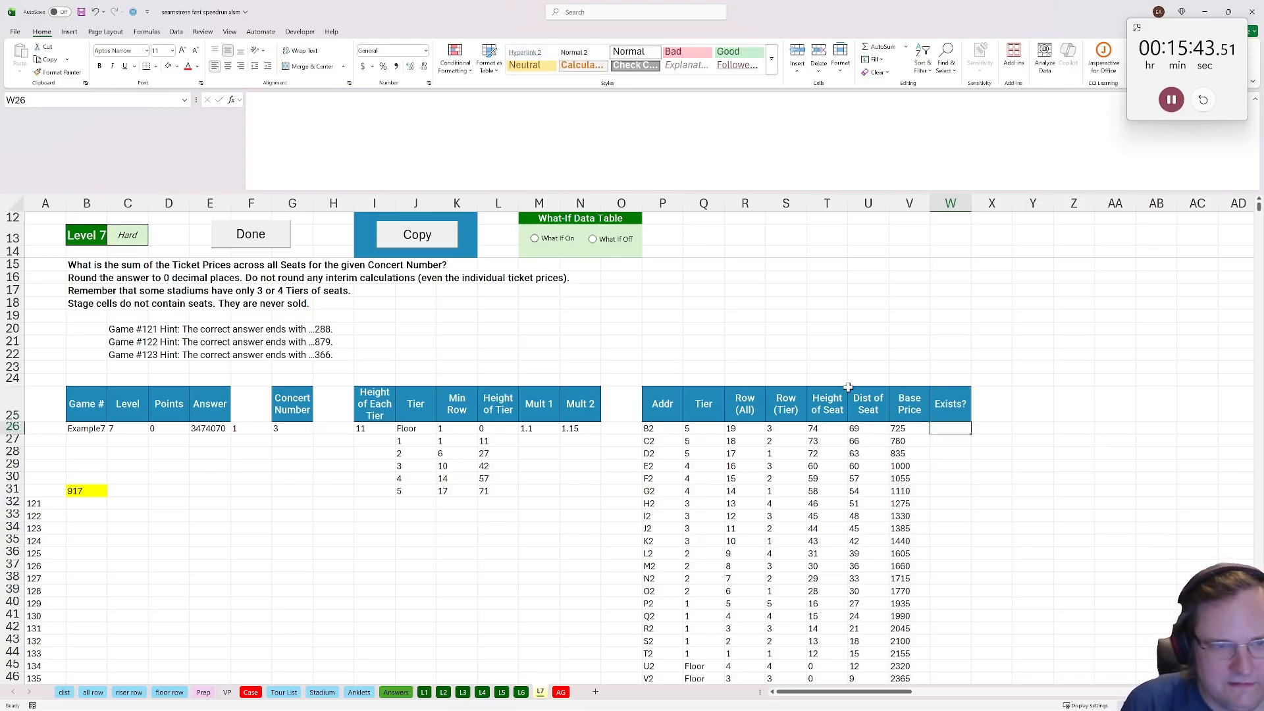
Add the header "Tiers in Stadium" in O25 and apply the Addr header's formatting to it with Format Painter
click(625, 403)
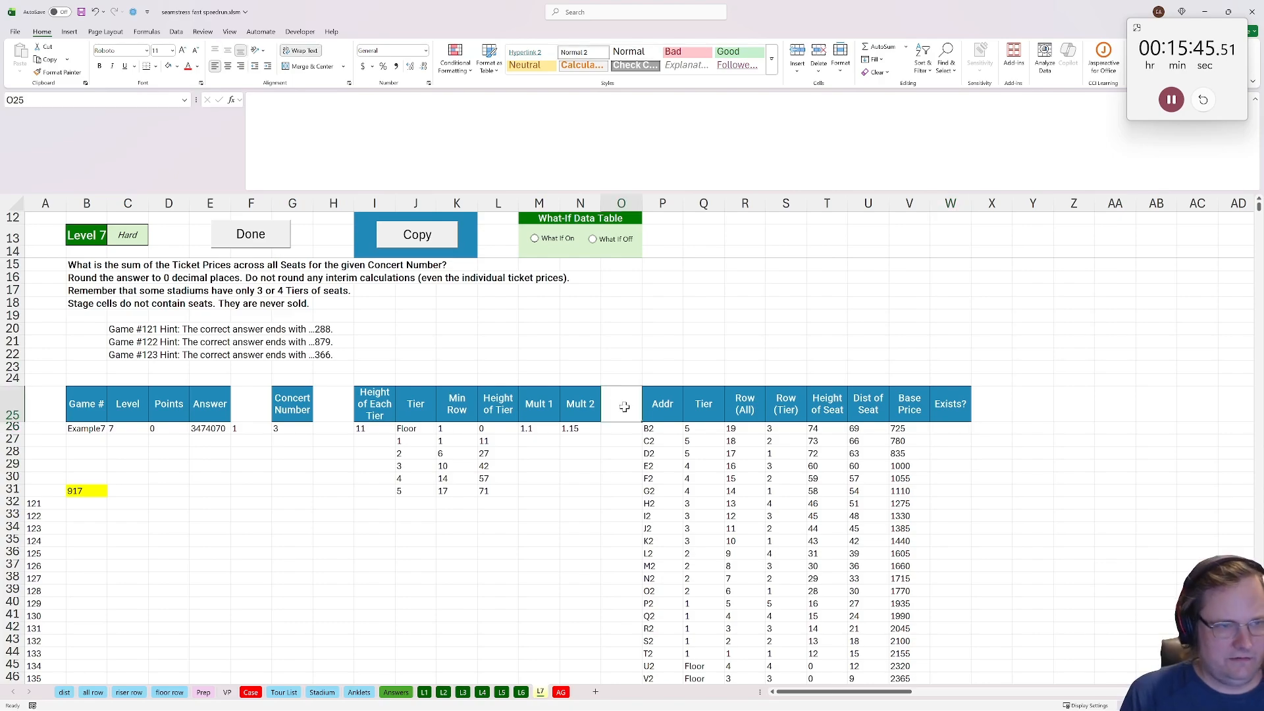
text(Tiers in)
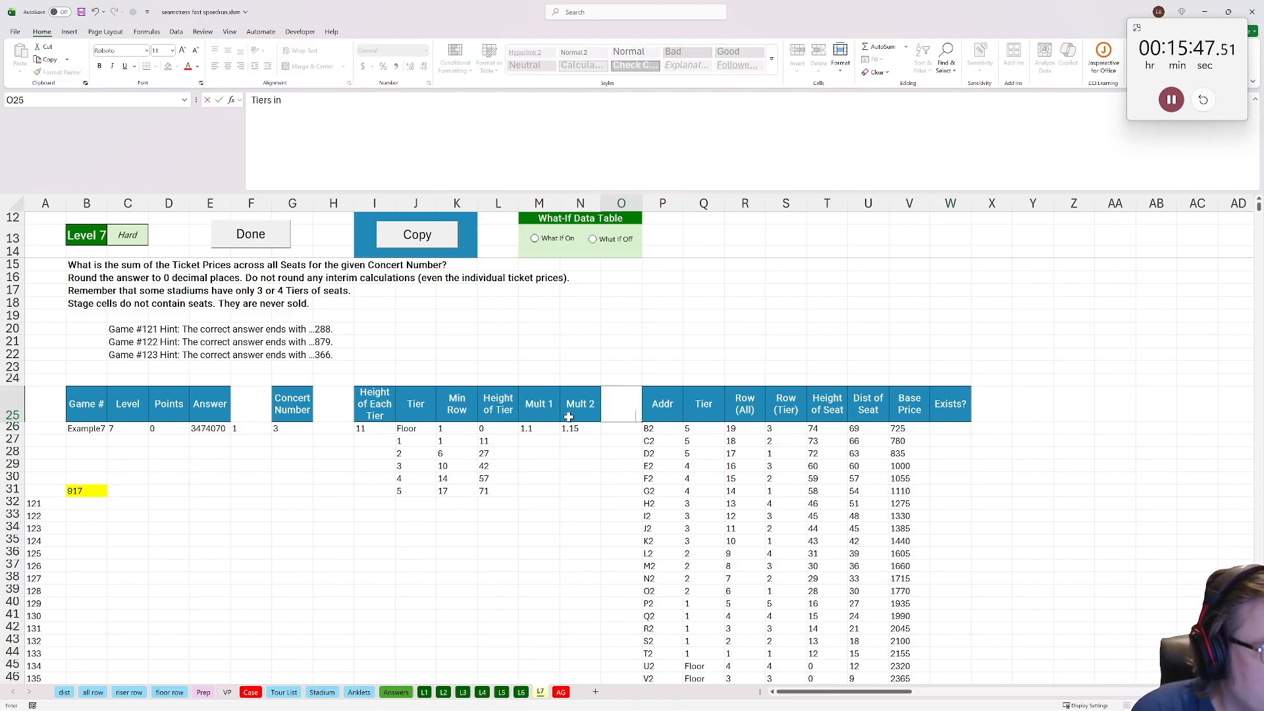
text( Stadium)
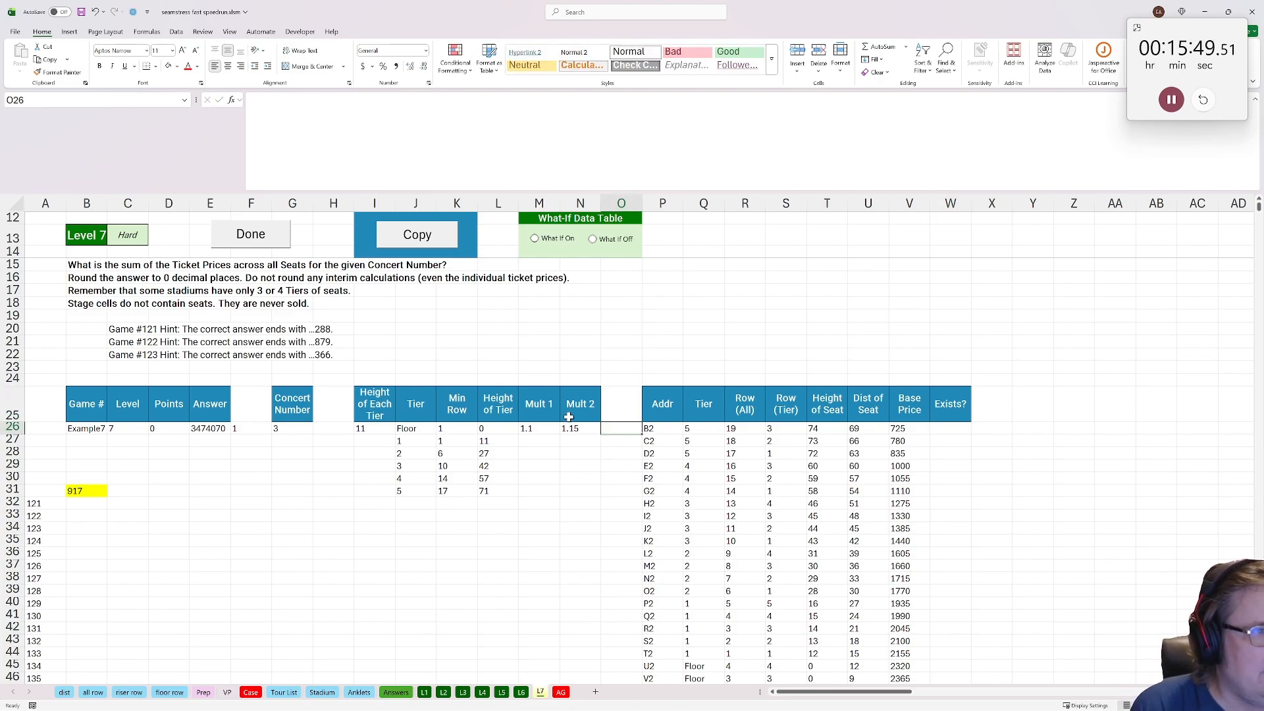
key(Return)
click(569, 417)
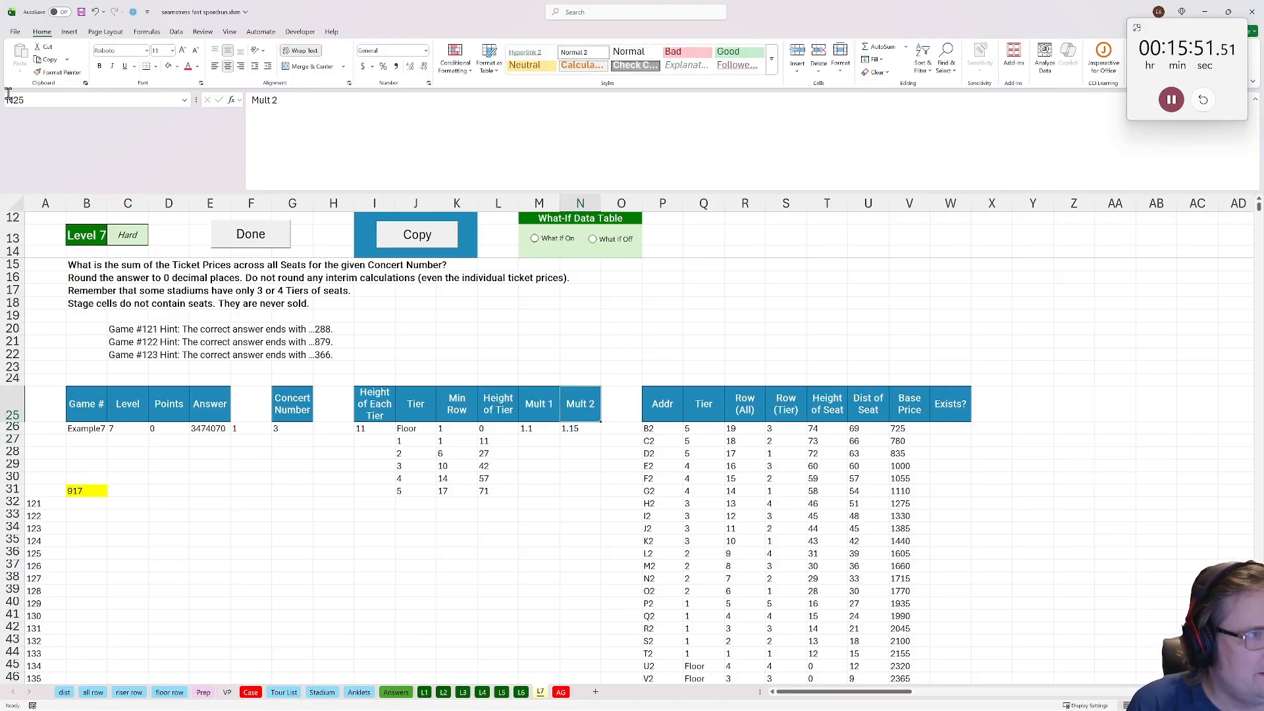
click(52, 73)
click(652, 407)
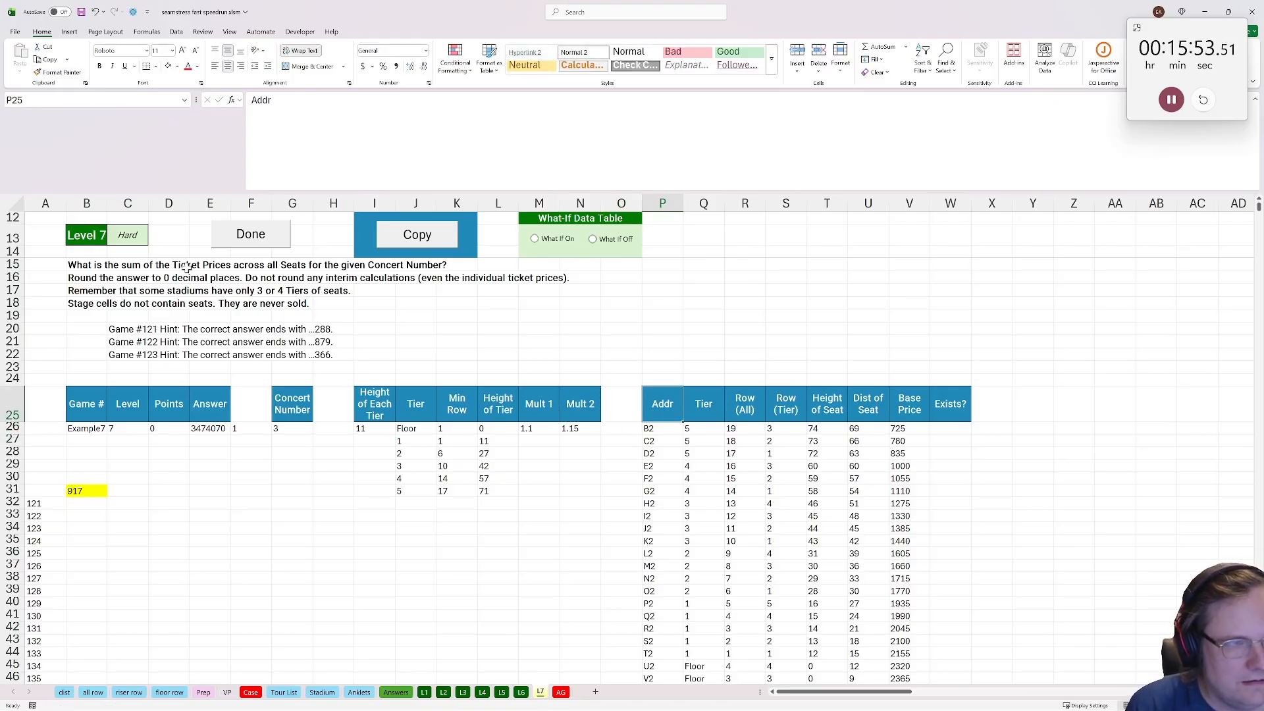
click(33, 71)
click(621, 403)
In O26, use XLOOKUP to find concert number G26 in Tour List column A and return Stadium Tiers from column G
click(619, 429)
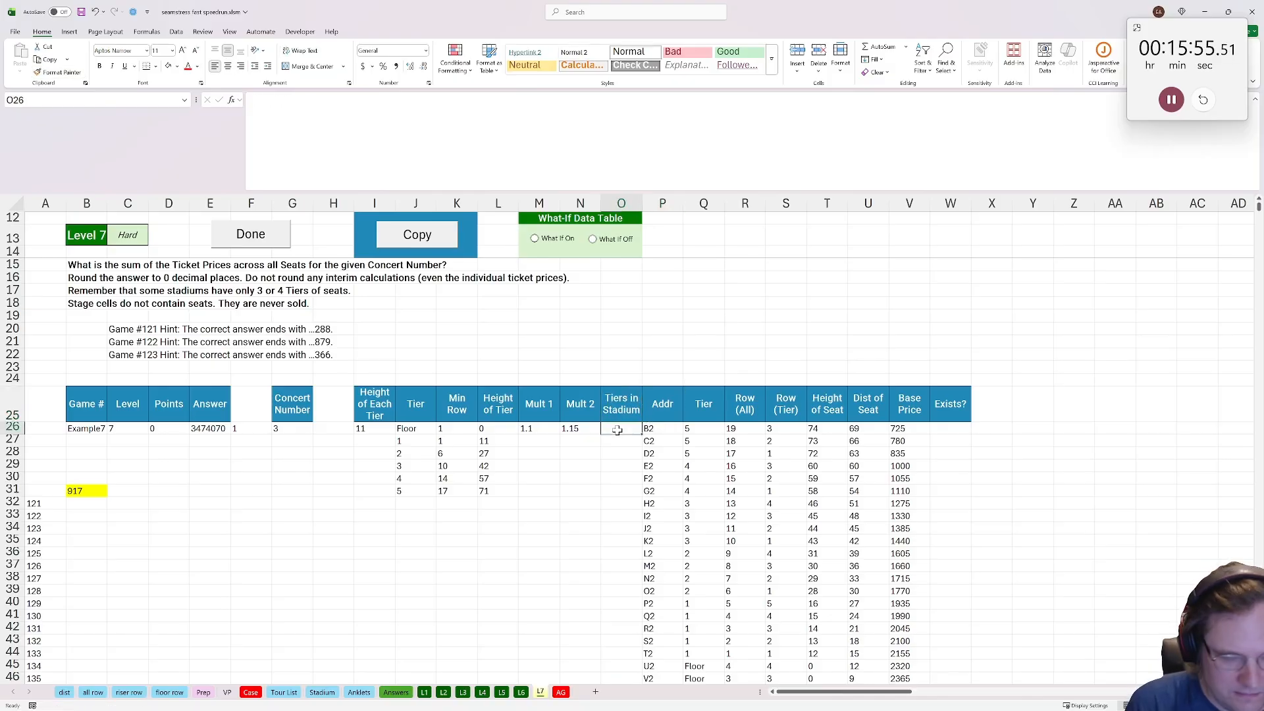
text(=xlookuP()
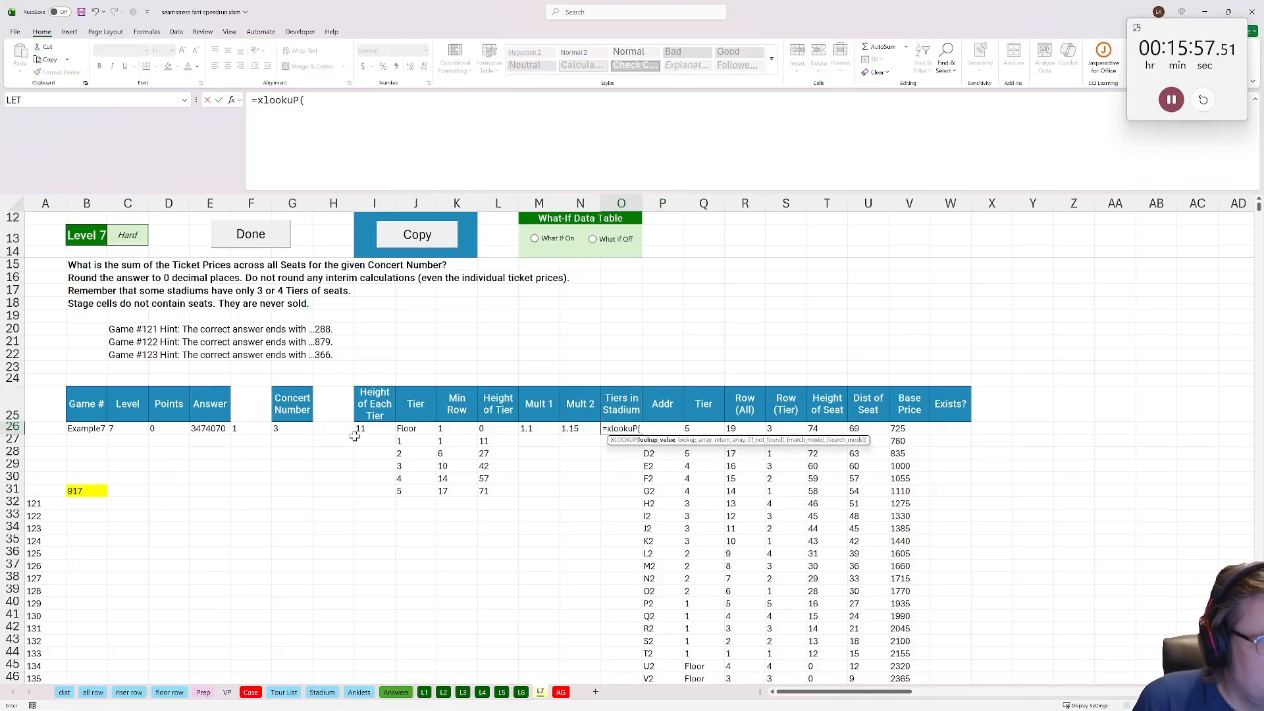
click(290, 429)
text(,)
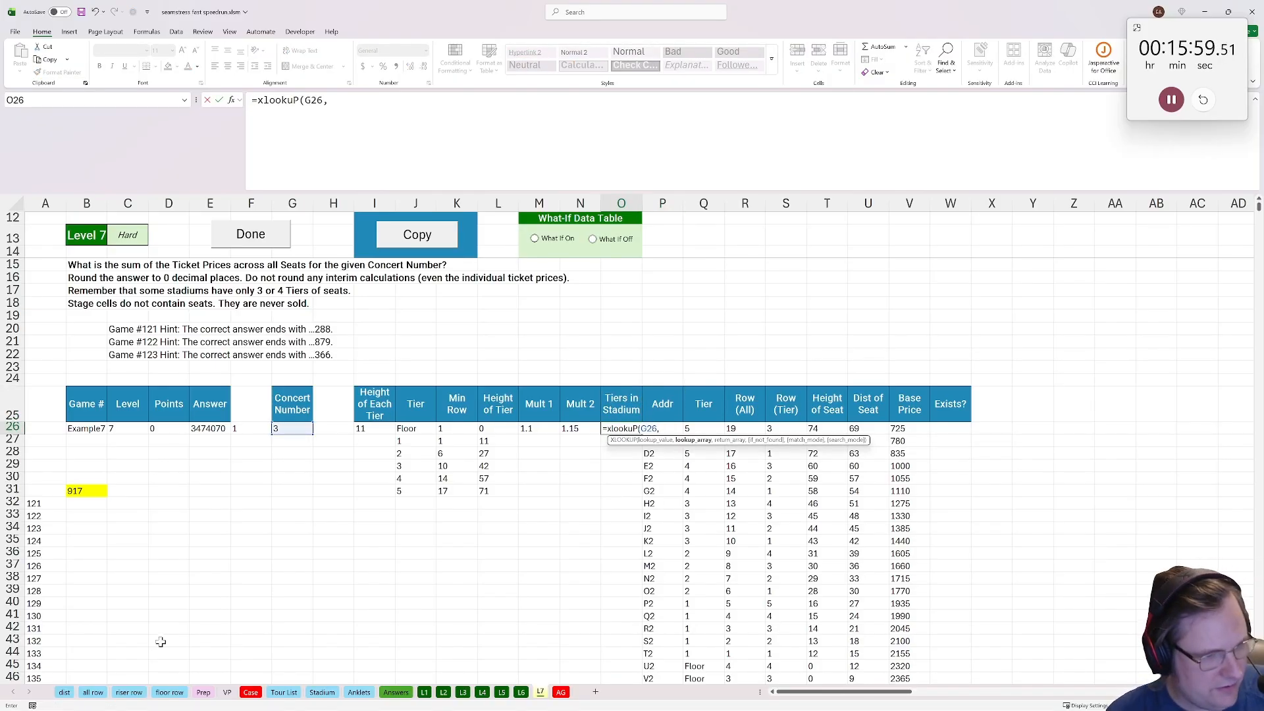
click(287, 693)
click(65, 203)
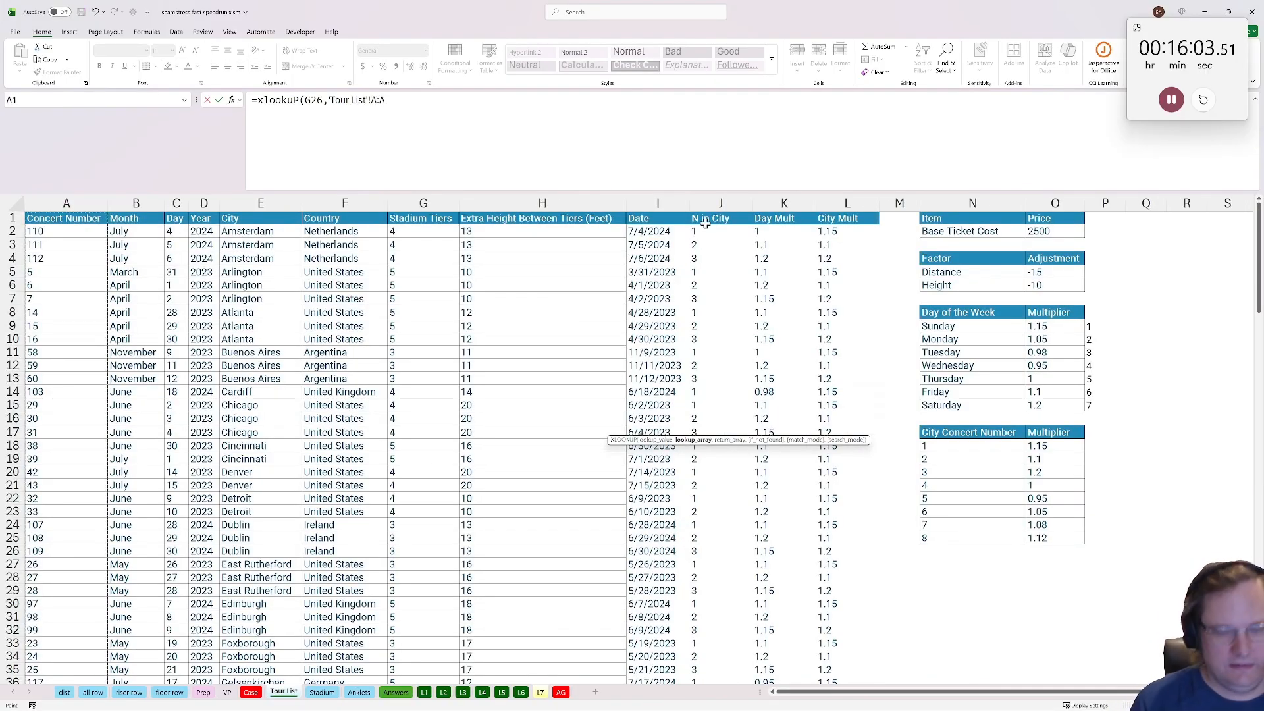
text(,)
click(437, 205)
key(Return)
In W26, enter =IF(Q26="Floor",1,IF(Q26<=$O$26,1,0)) and fill it down the Exists? column for all seats
click(950, 429)
text(=if()
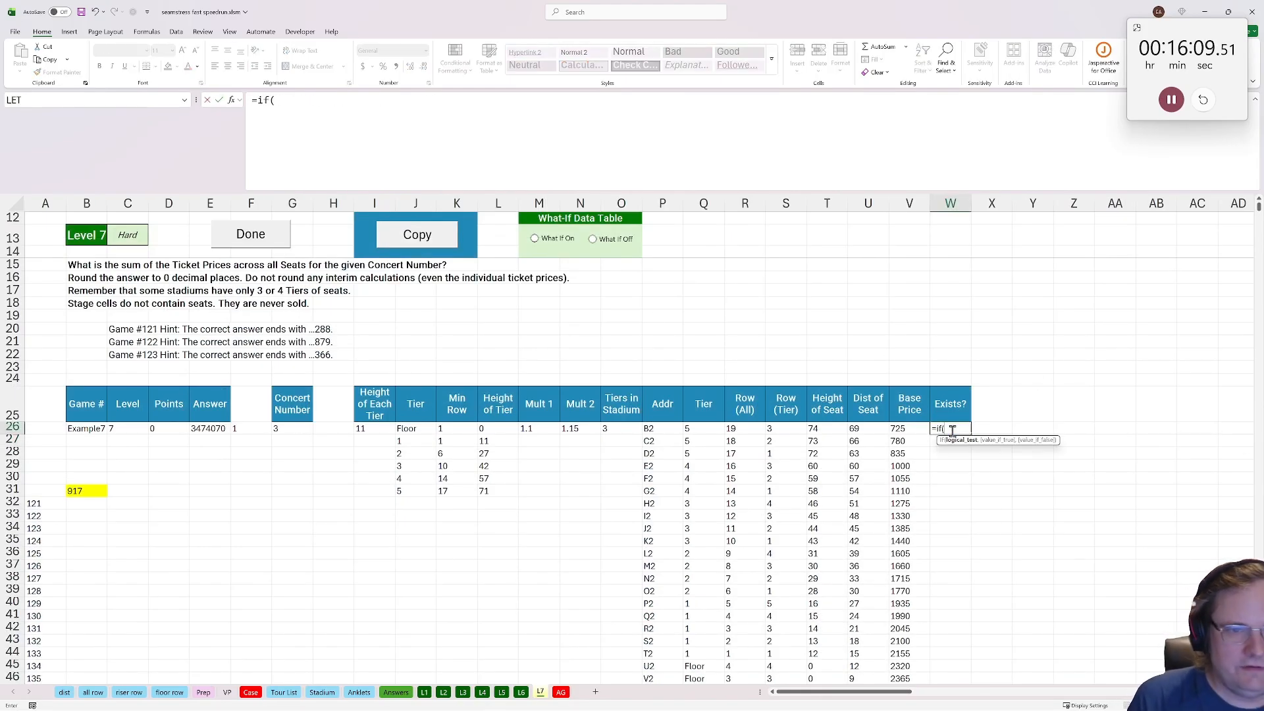
drag(707, 428, 708, 428)
text(="F)
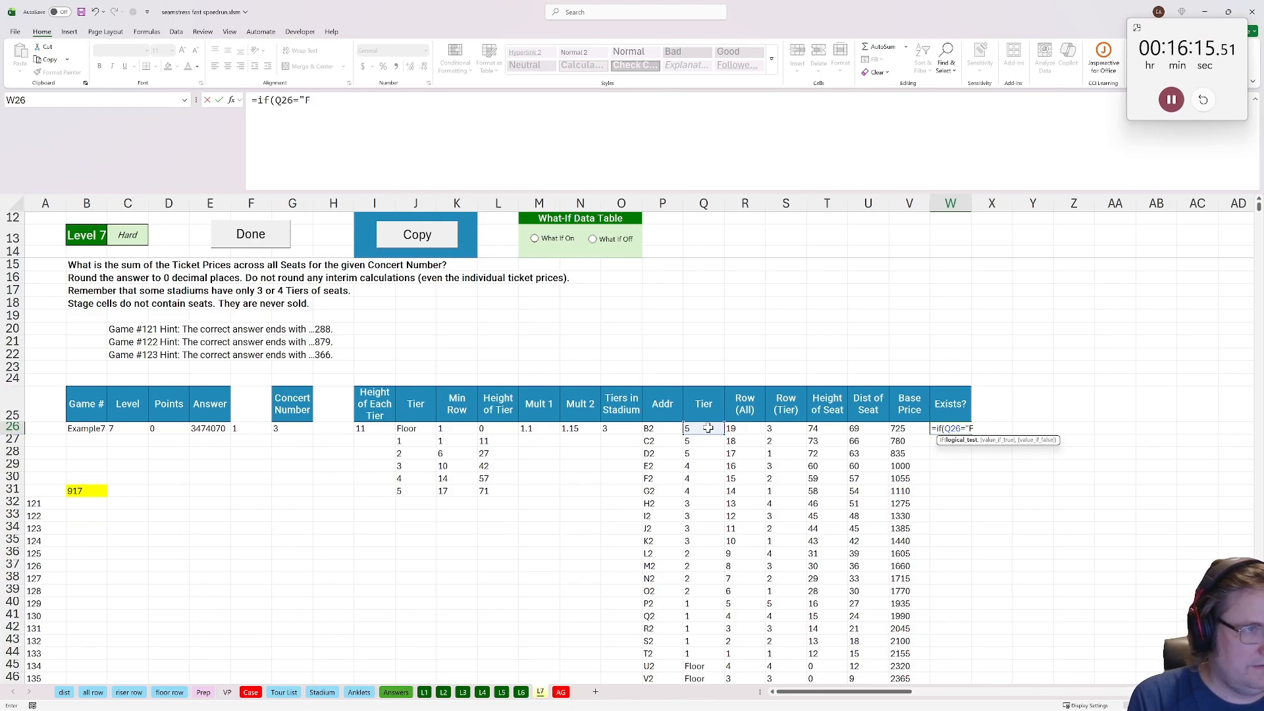
text(loor",1,)
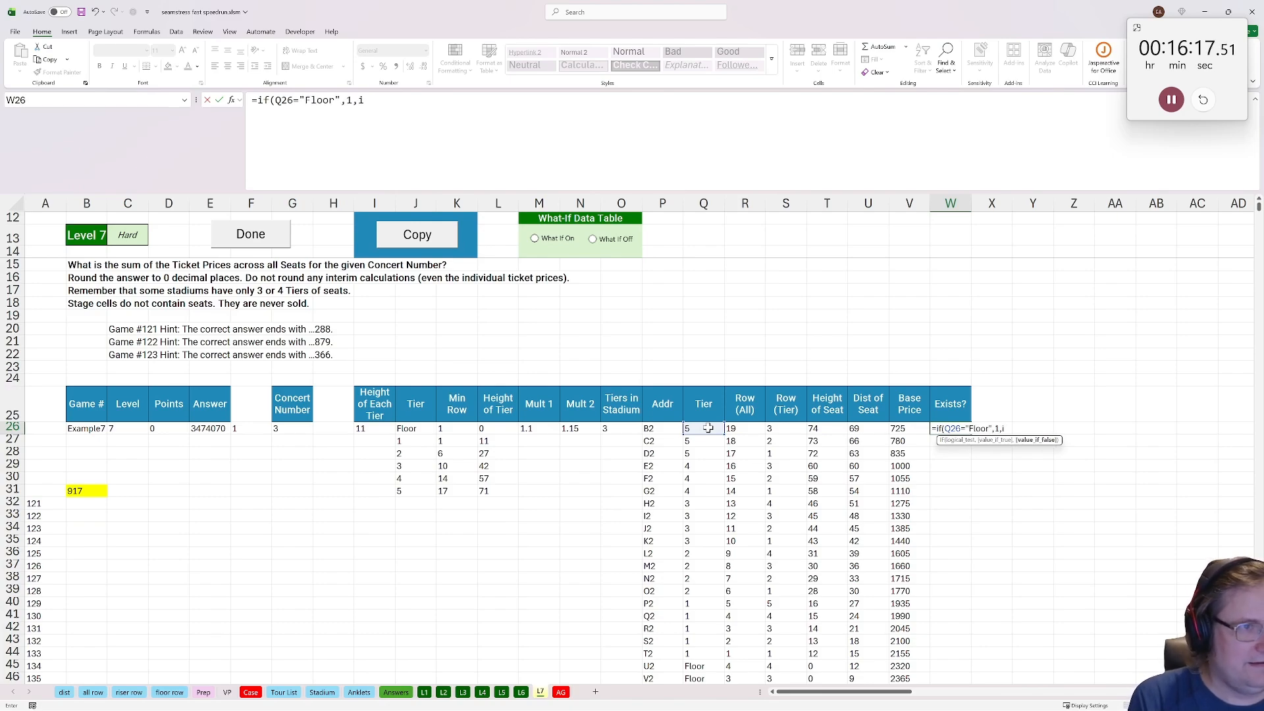
text(if()
click(708, 429)
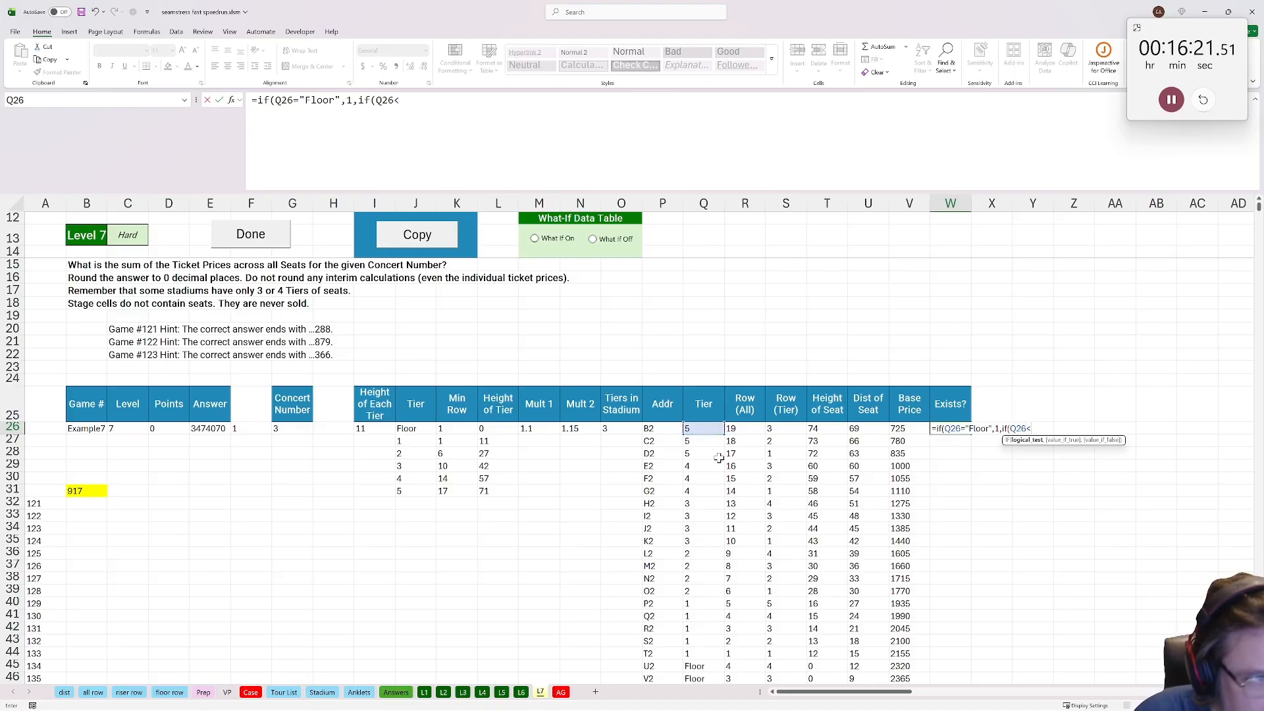
text(<=)
click(617, 429)
key(F4)
text(,1,)
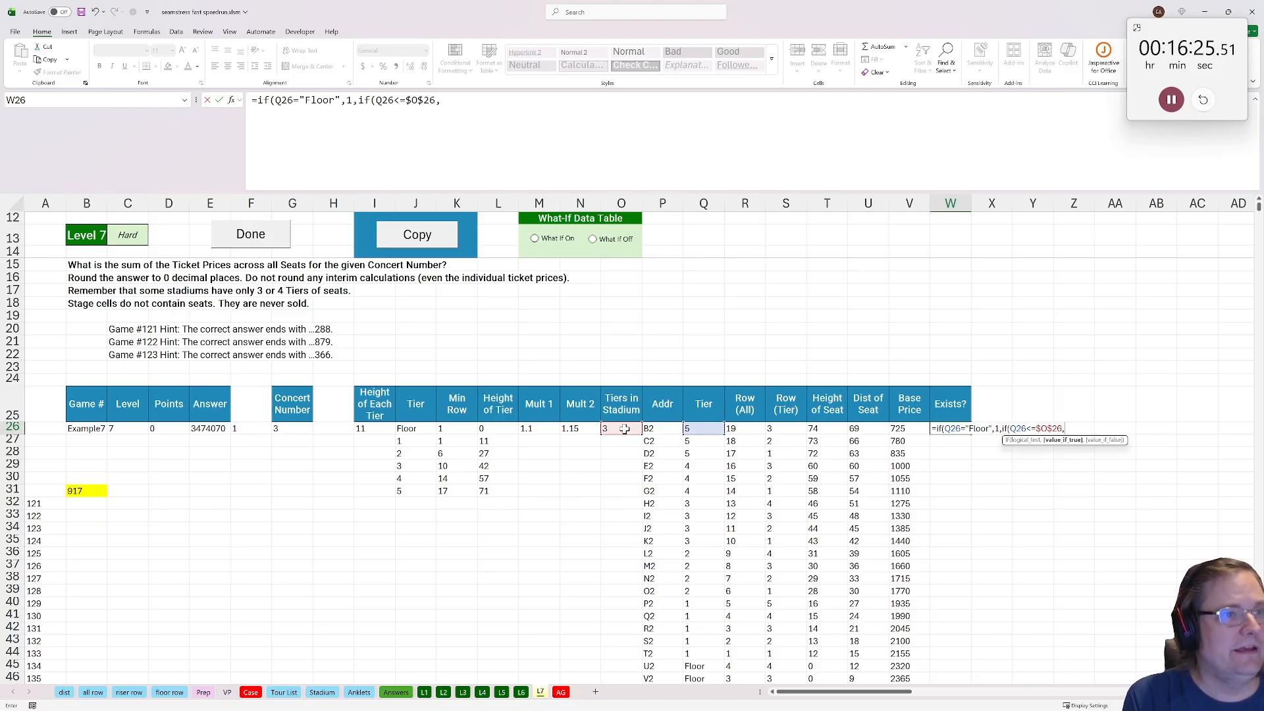
text(0)))
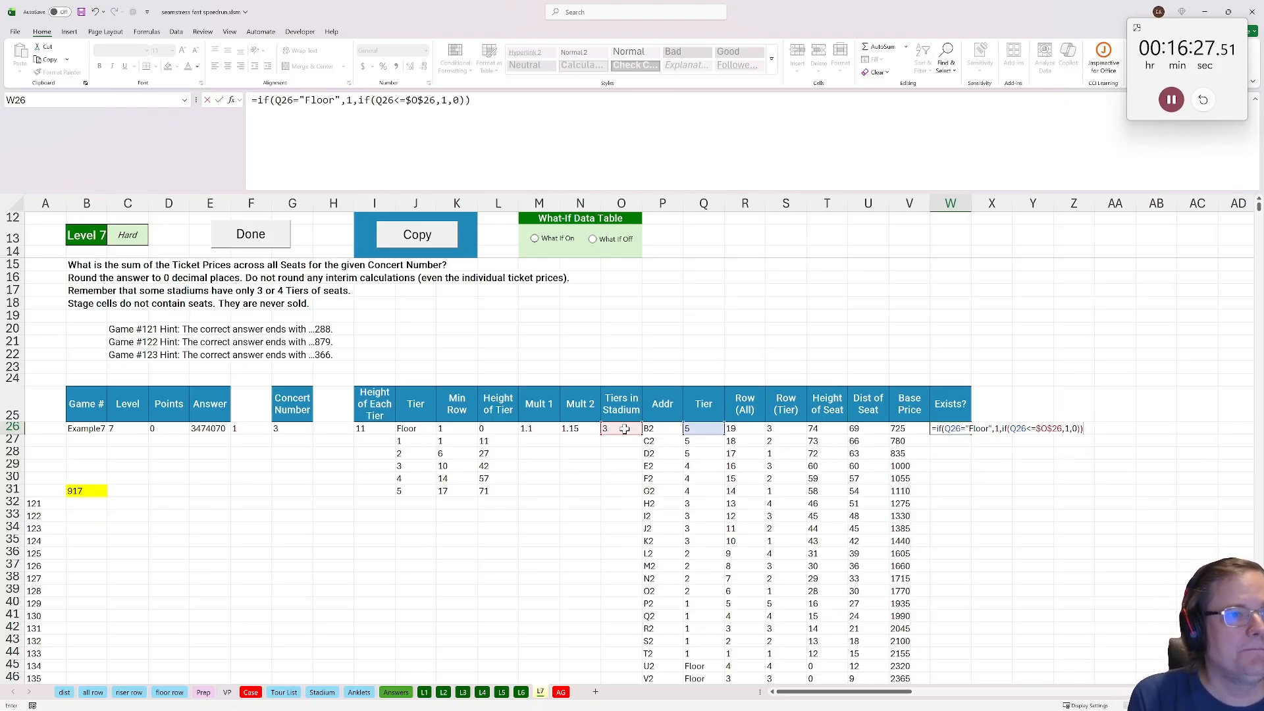
key(ctrl+Return)
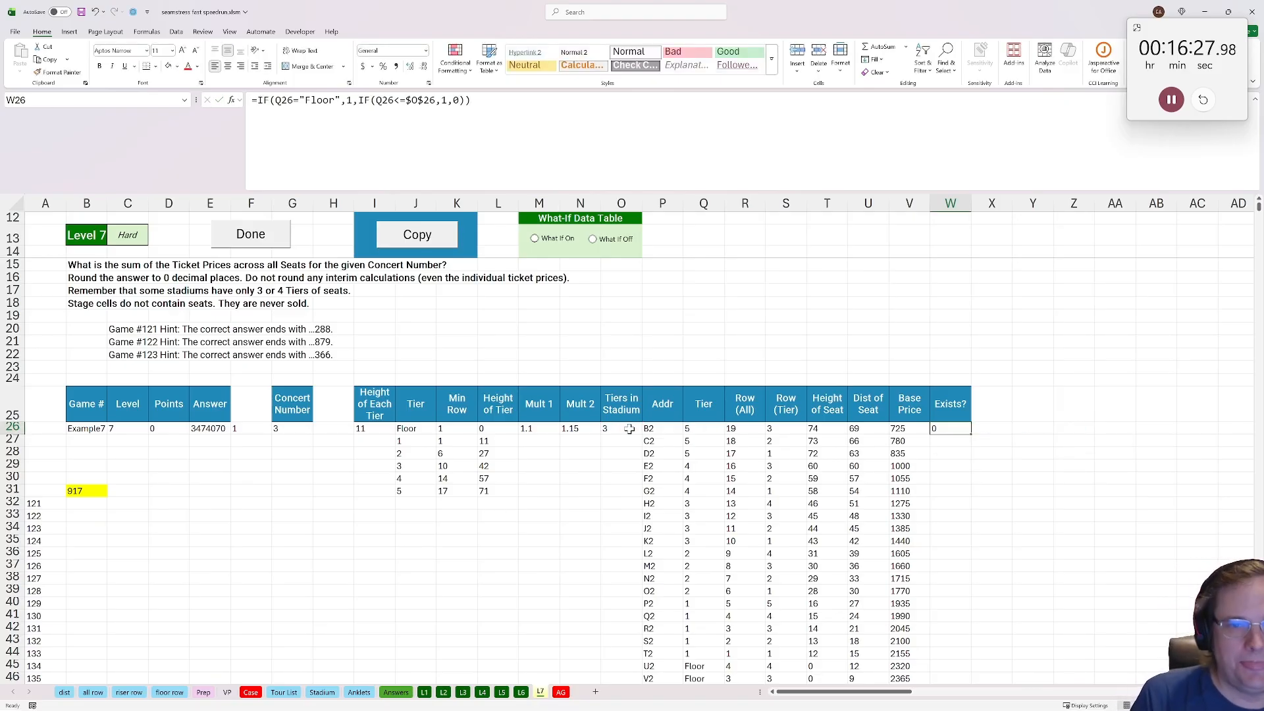
double_click(970, 437)
drag(704, 431, 704, 492)
click(909, 479)
Replace the formula in B31 with a SUMPRODUCT of Base Price V26:V2489 and Exists? W26:W2489
click(71, 492)
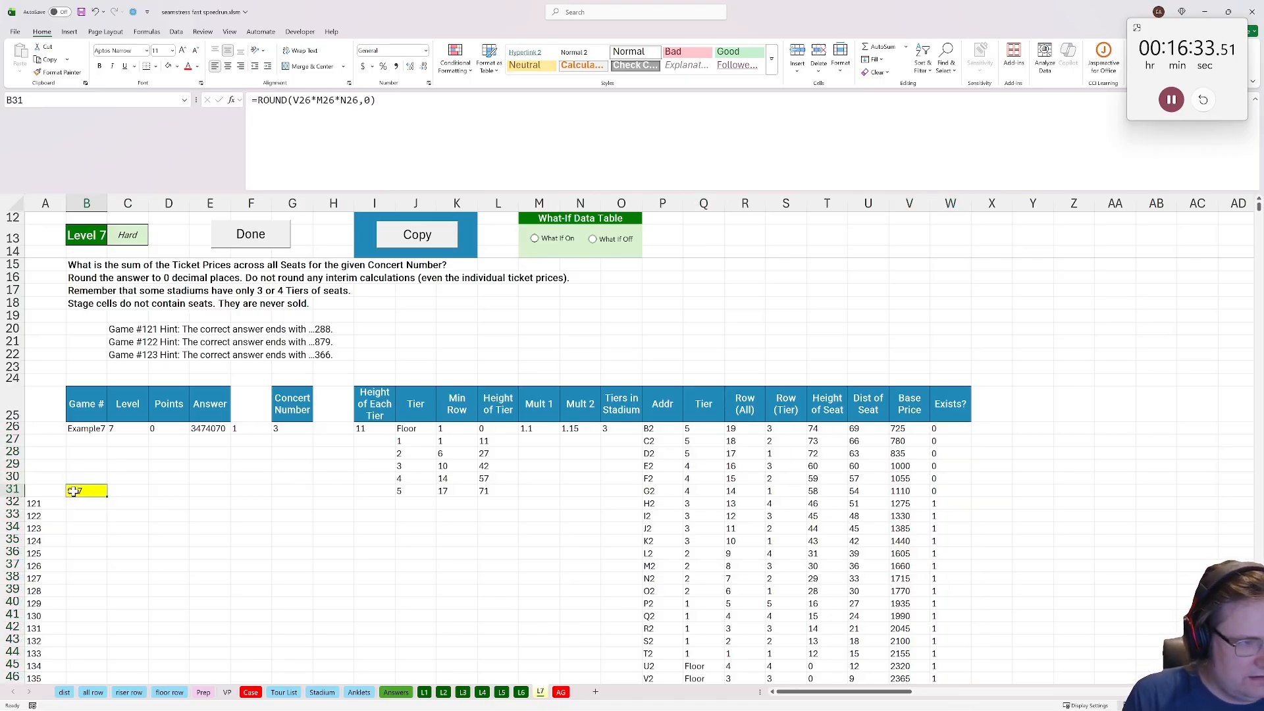
text(=sum)
key(Down)
key(Down)
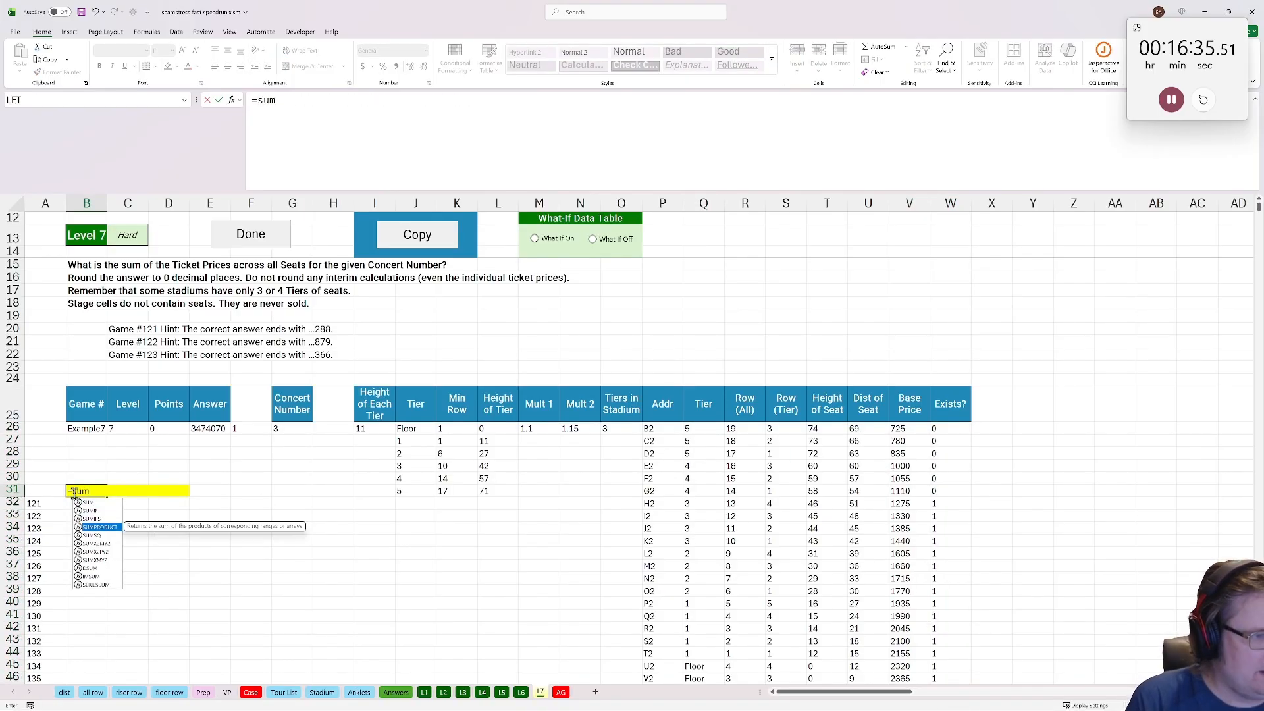
key(Tab)
click(911, 432)
key(ctrl+shift+Down)
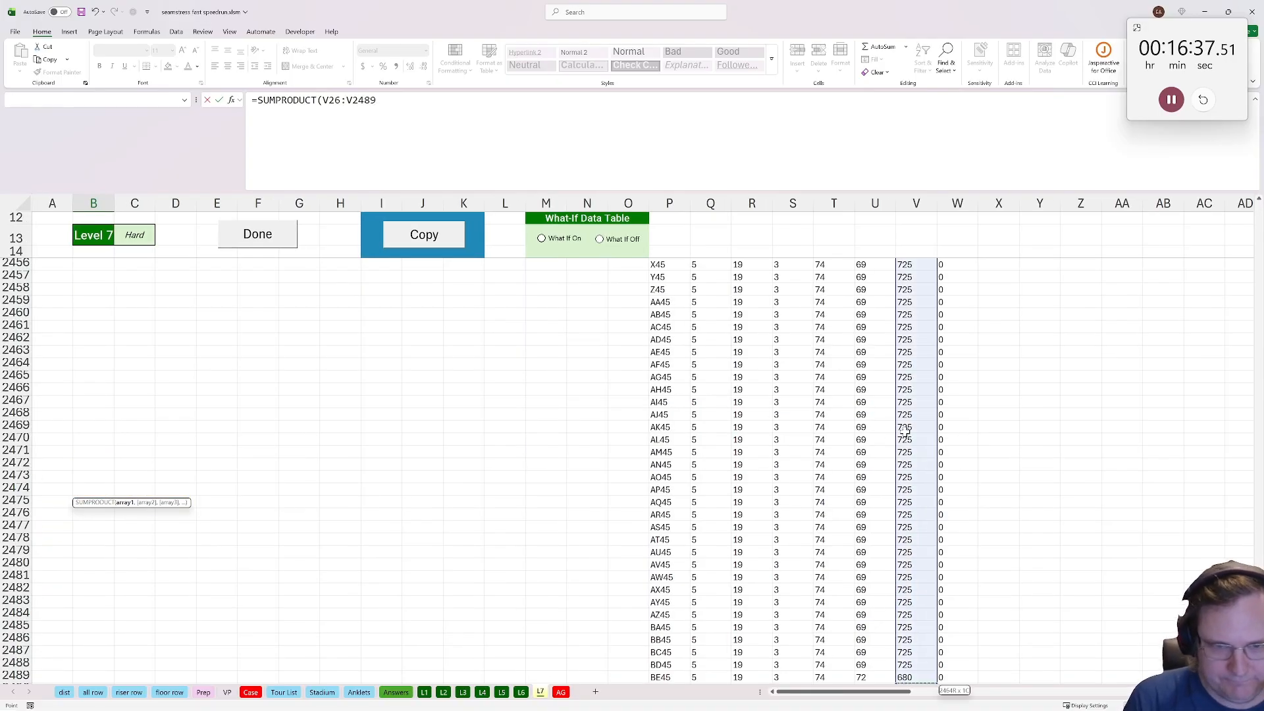
text(,)
click(956, 678)
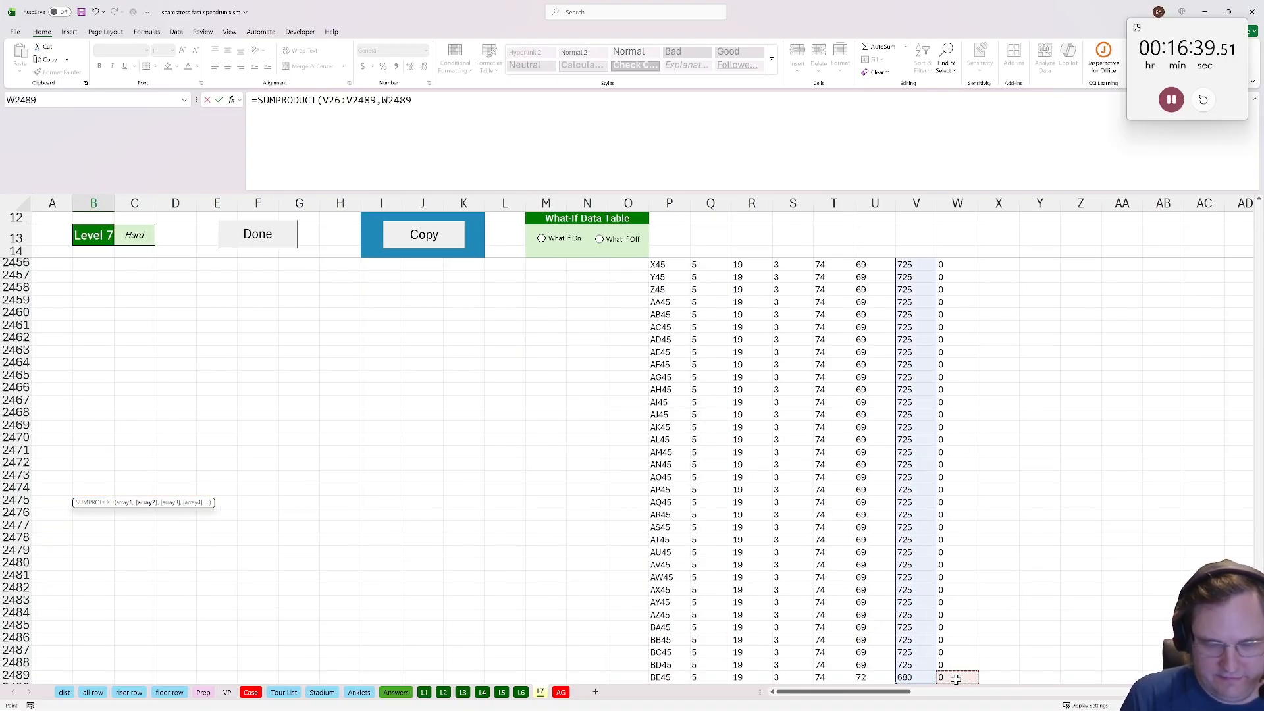
key(ctrl+shift+Up)
key(Return)
Add filters to the seat table headers P25:W25 and sort the table by Tier from smallest to largest
scroll(956, 678, down, 5)
scroll(927, 551, up, 4)
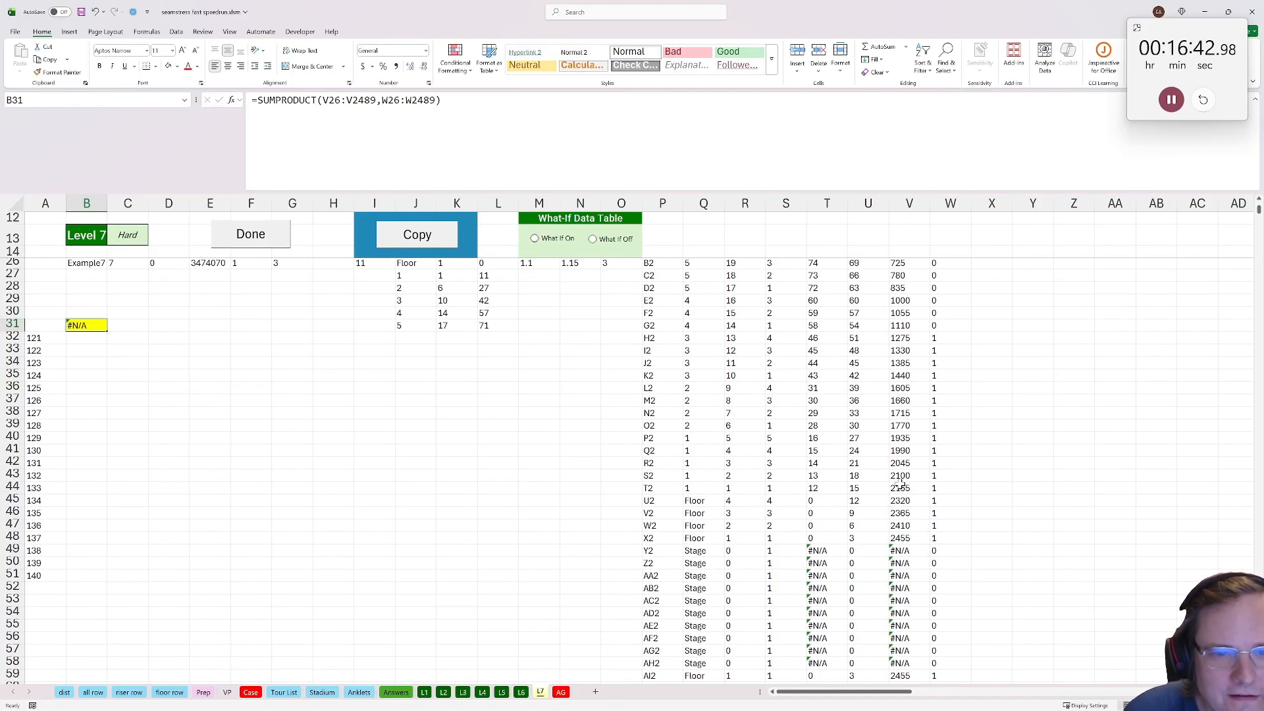
click(899, 553)
click(820, 551)
scroll(727, 475, up, 4)
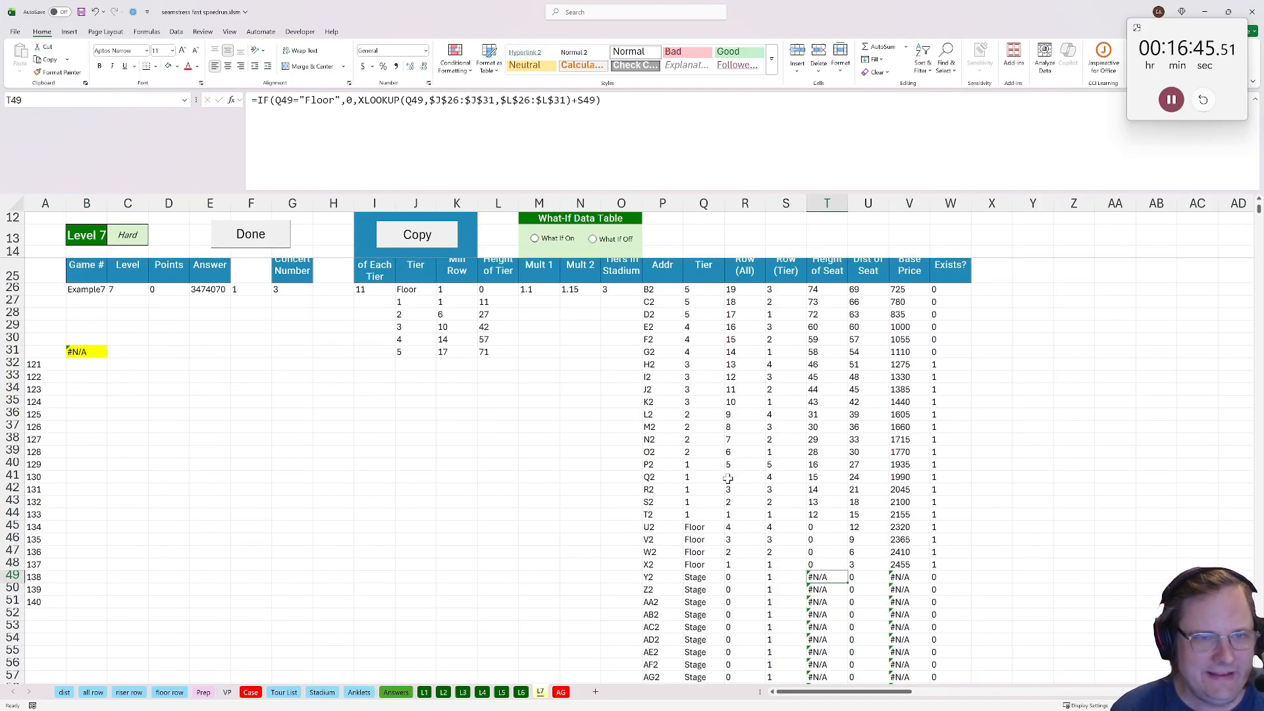
drag(663, 413, 951, 413)
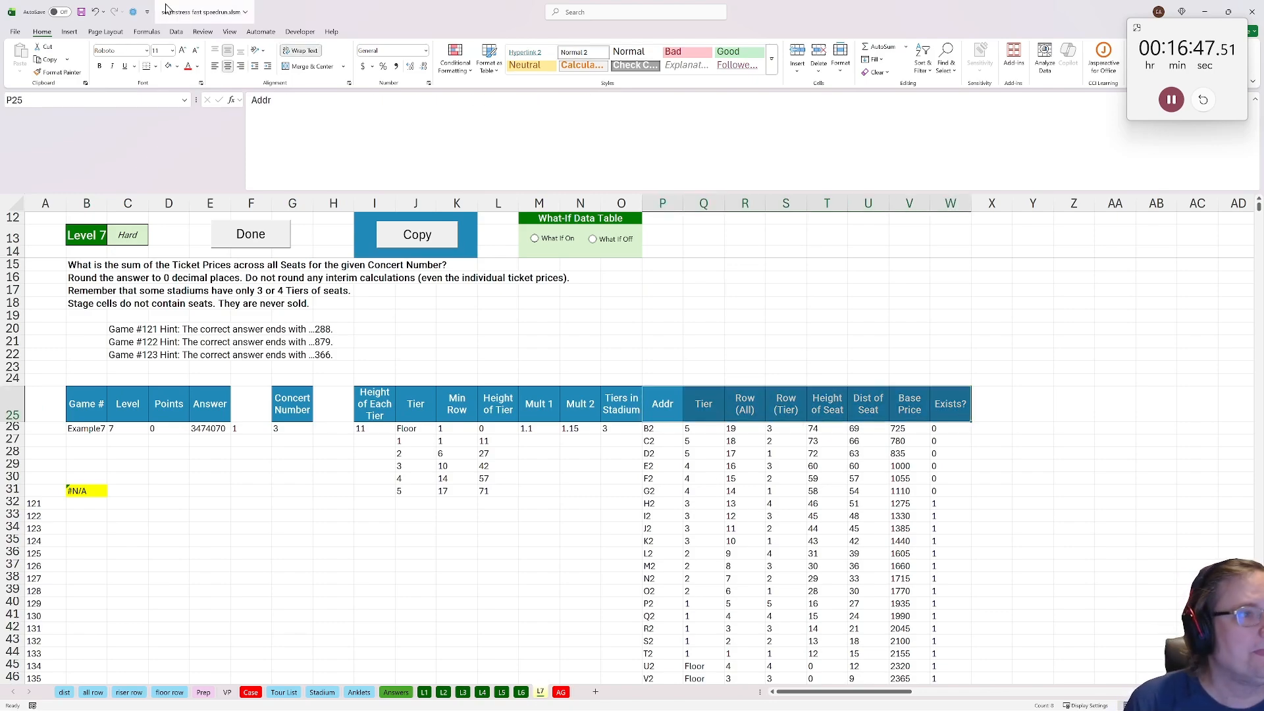
click(176, 31)
click(507, 58)
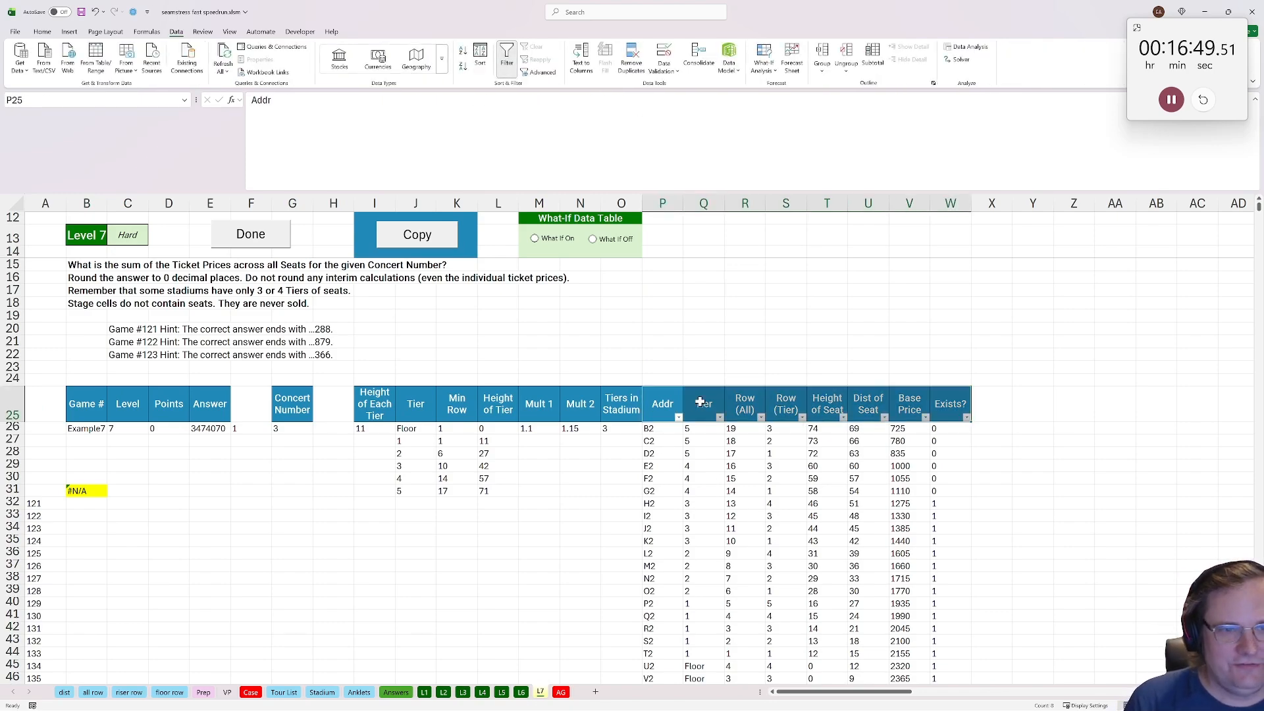
click(714, 415)
click(717, 419)
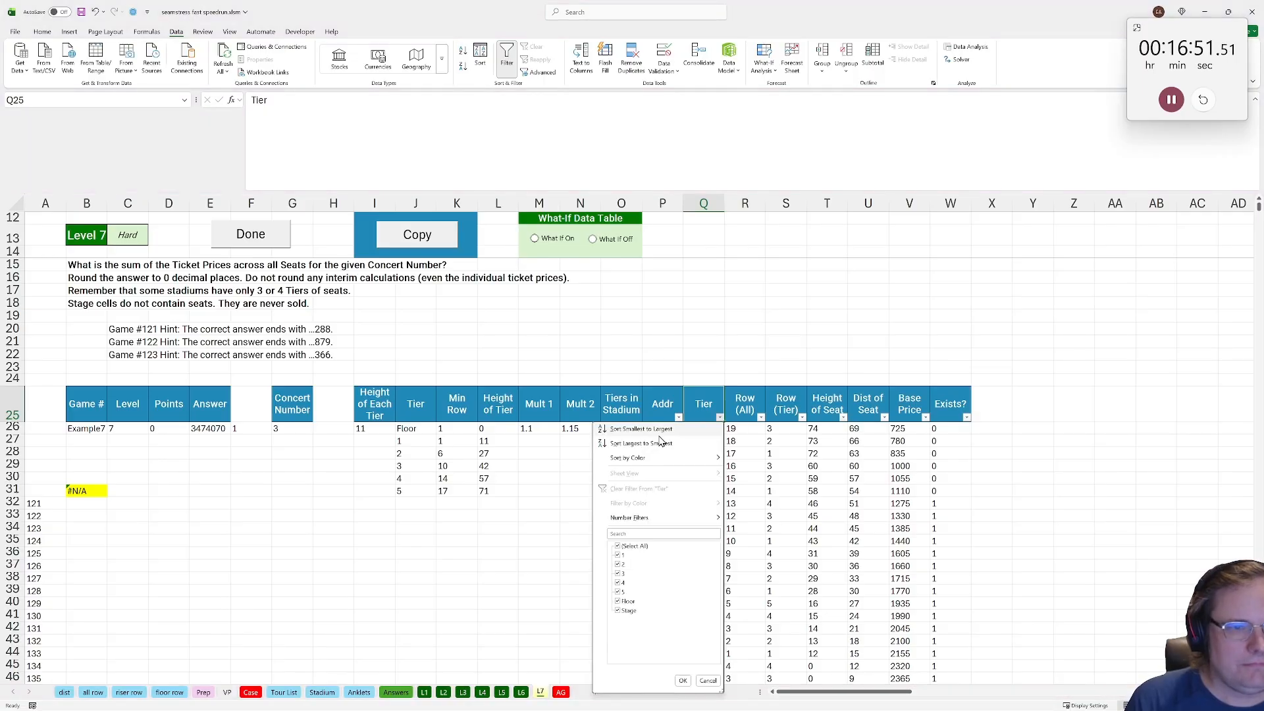
click(699, 434)
click(701, 428)
Delete the contents of columns P:W for all Stage rows at the end of the sorted seat table
scroll(698, 428, down, 20)
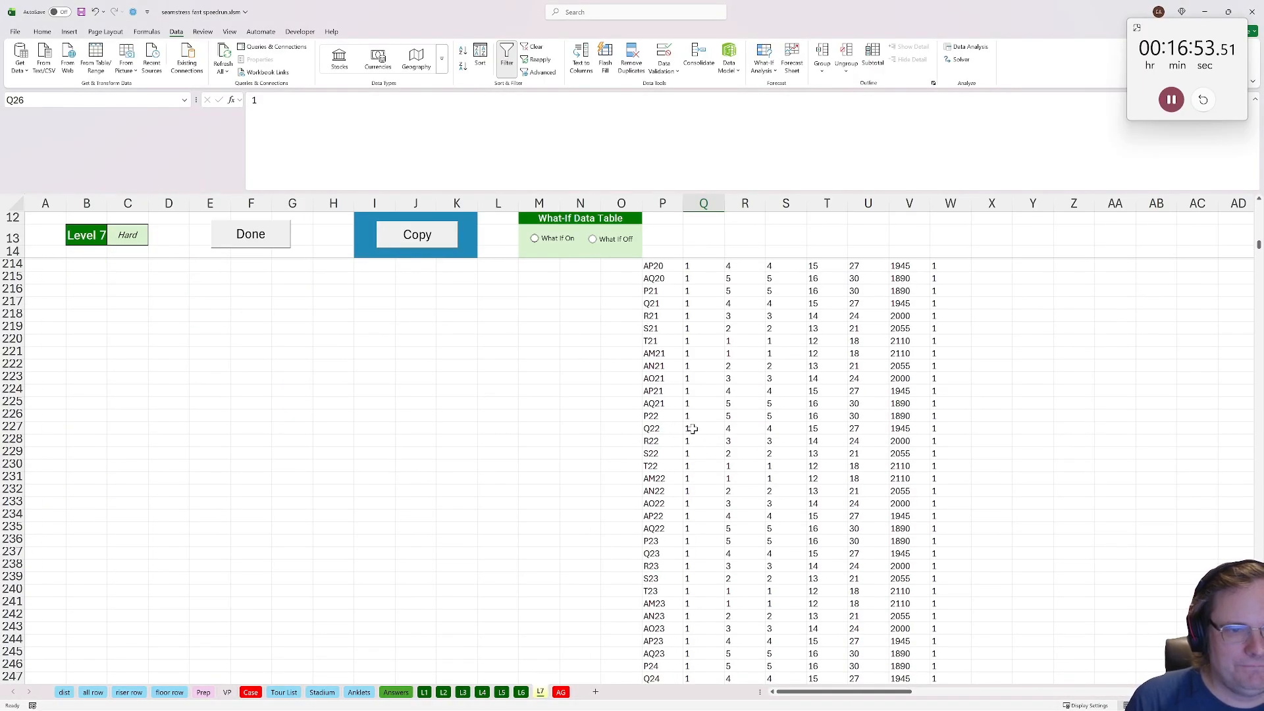
drag(1259, 274, 1259, 266)
click(668, 458)
drag(668, 463, 937, 579)
drag(656, 458, 942, 546)
key(ctrl+shift+Down)
key(Delete)
key(ctrl+Up)
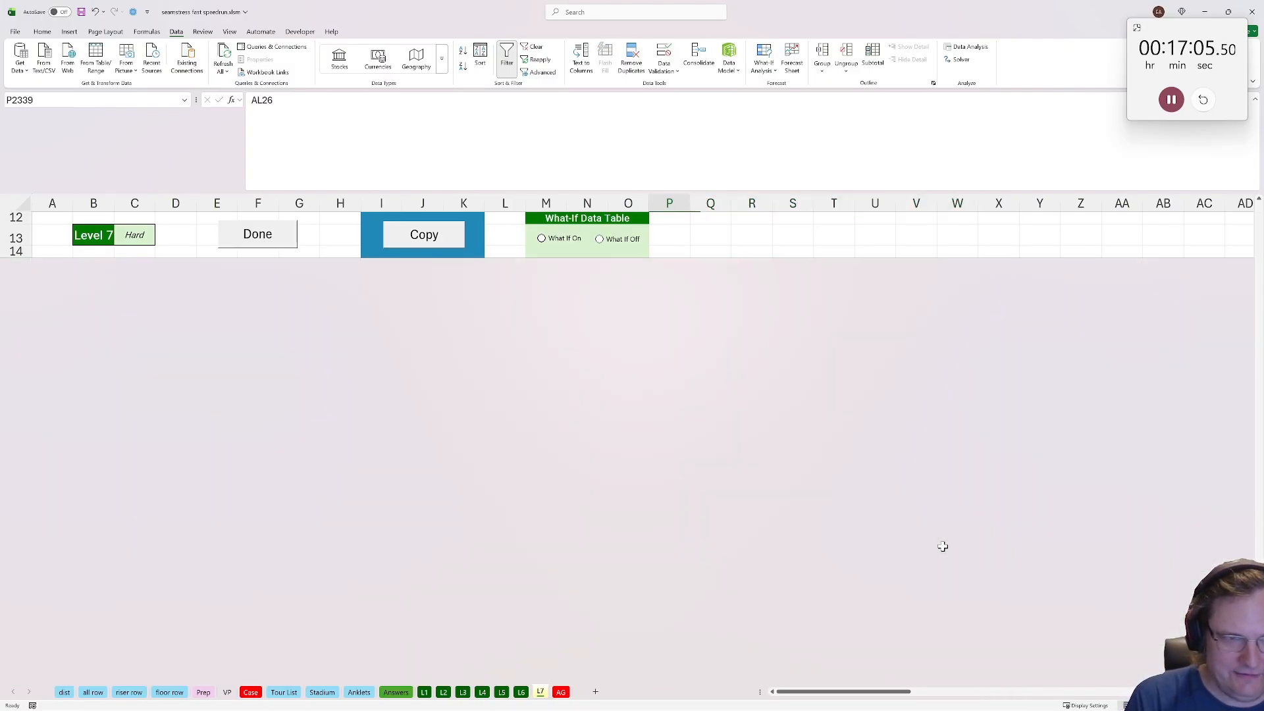
key(ctrl+Up)
Review the SUMPRODUCT formula in B31 and the Base Price and Mult 2 cells it should account for
click(894, 501)
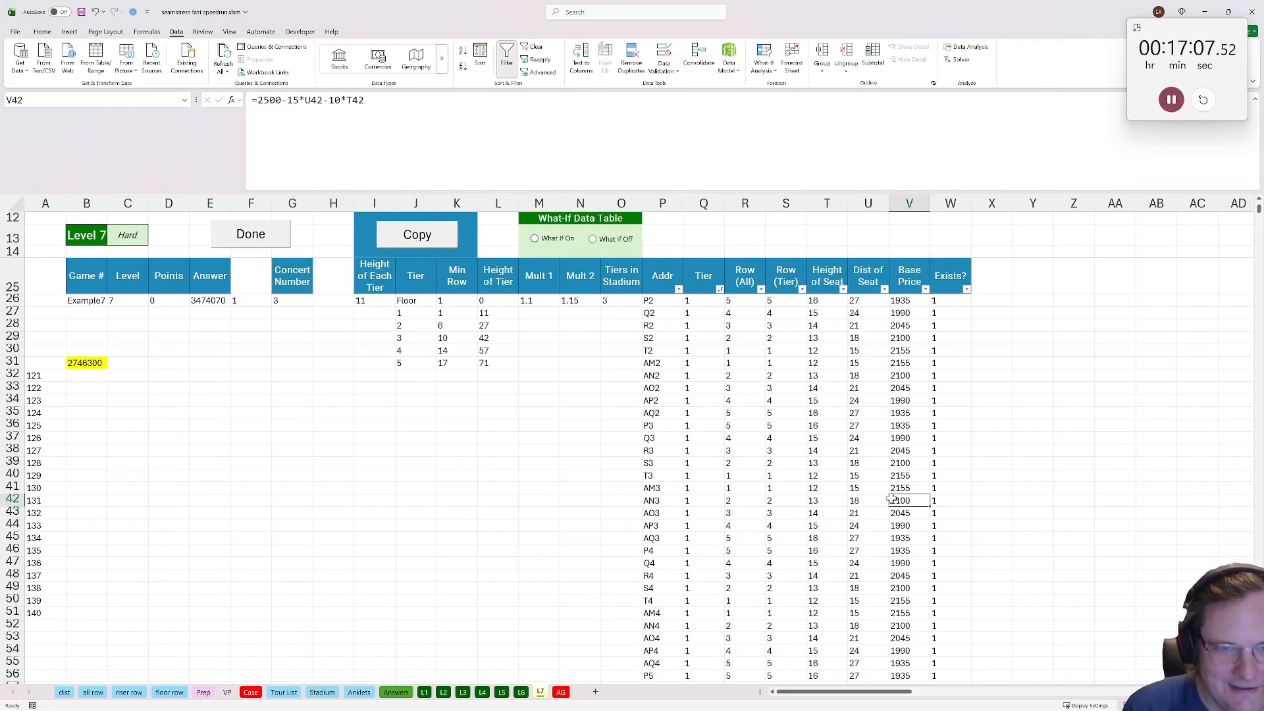
scroll(892, 498, up, 3)
click(87, 478)
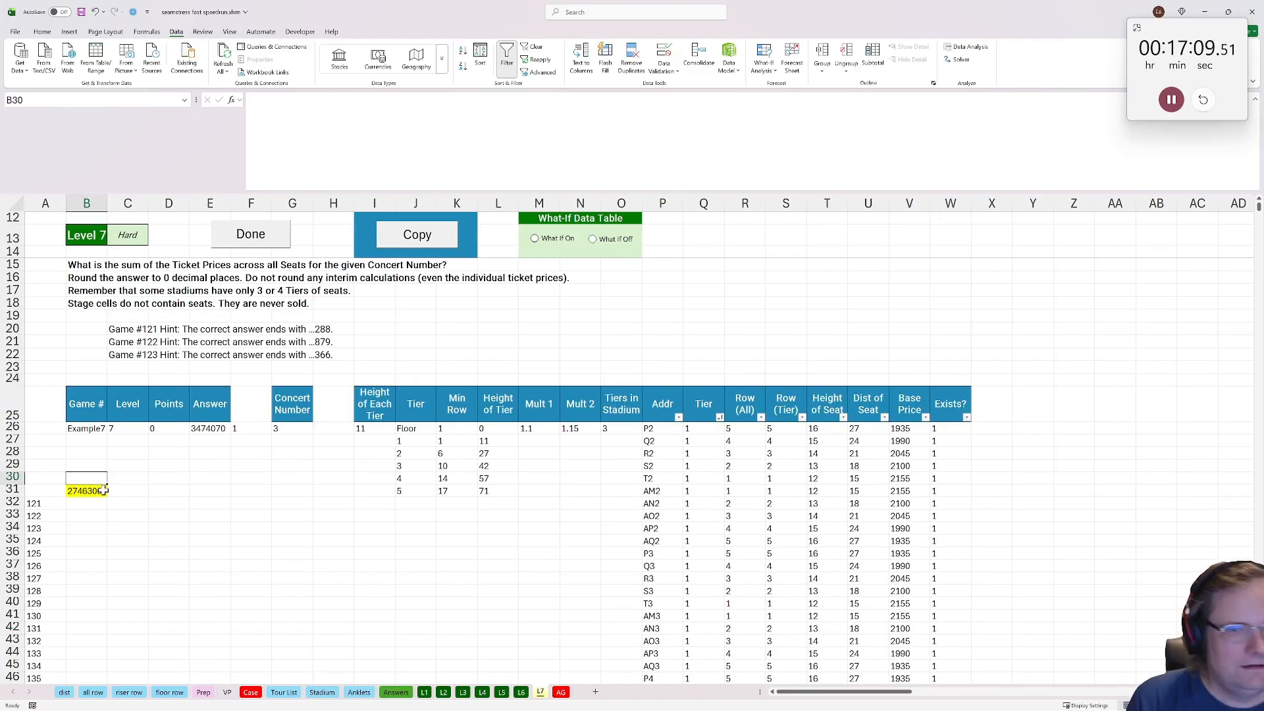
scroll(509, 565, down, 1)
click(69, 454)
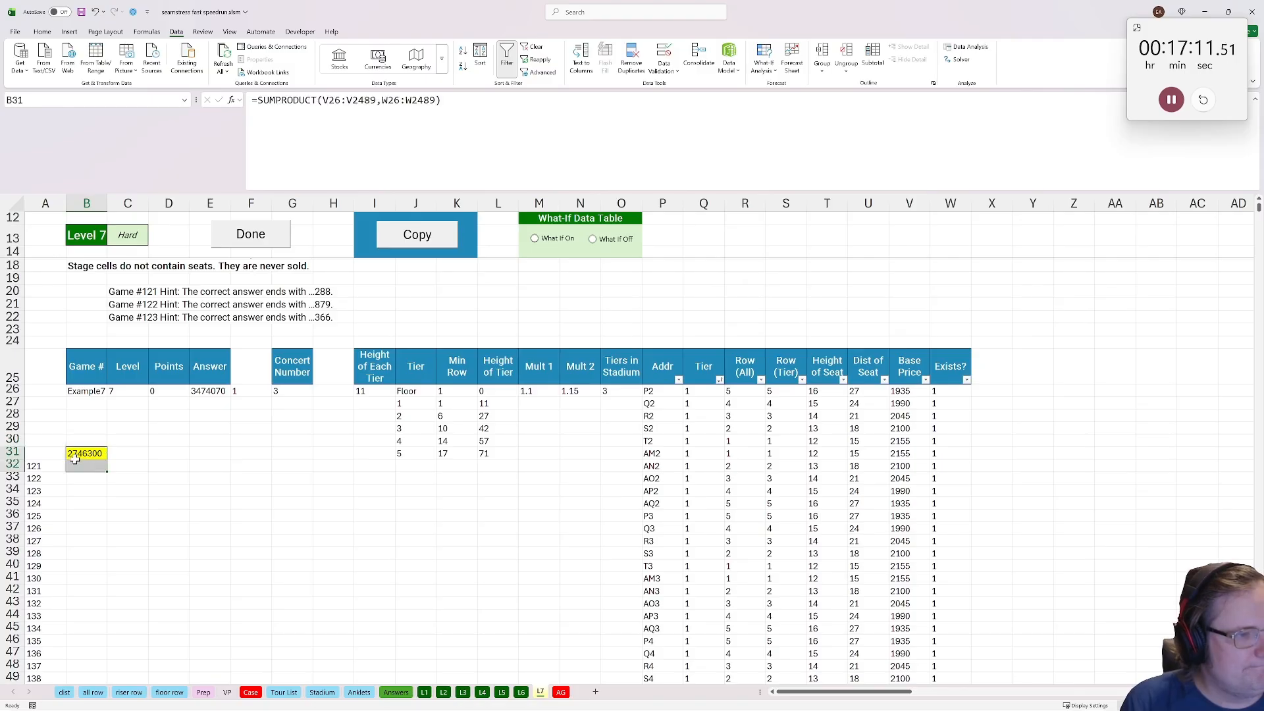
key(F2)
key(Return)
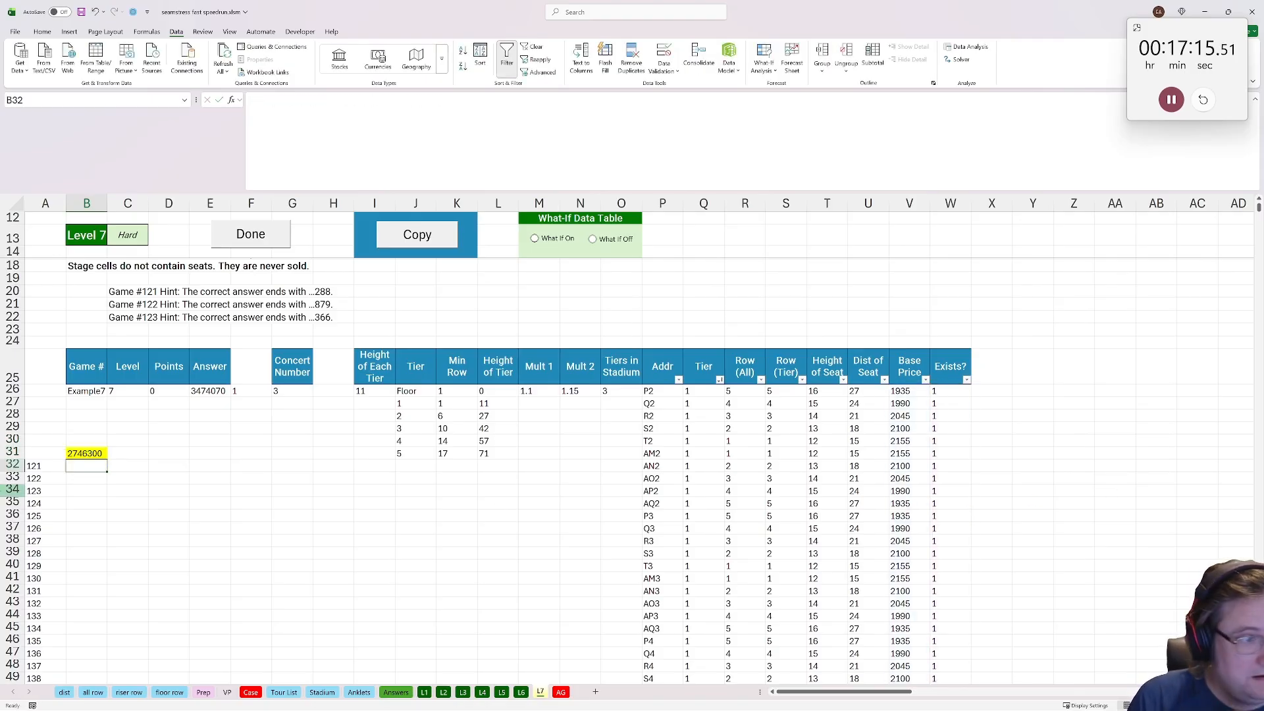
click(576, 391)
click(900, 391)
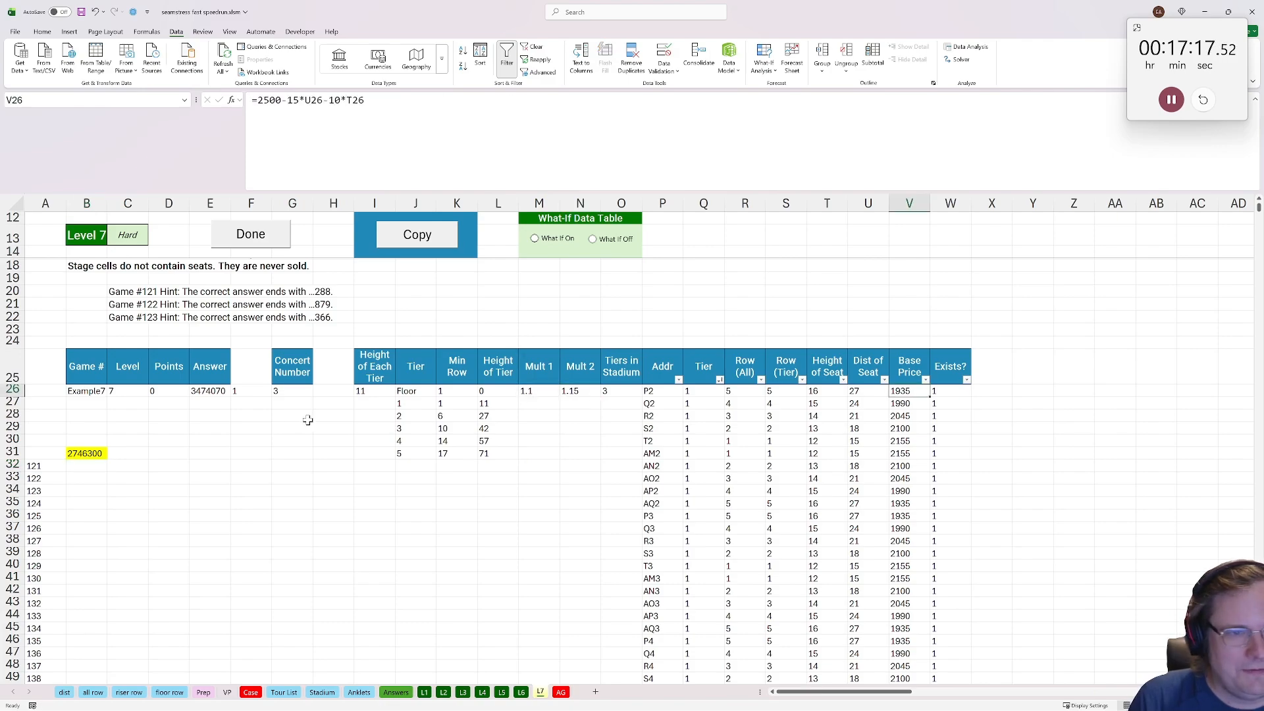
Multiply the SUMPRODUCT in B31 by both multipliers, M26 and N26
click(92, 454)
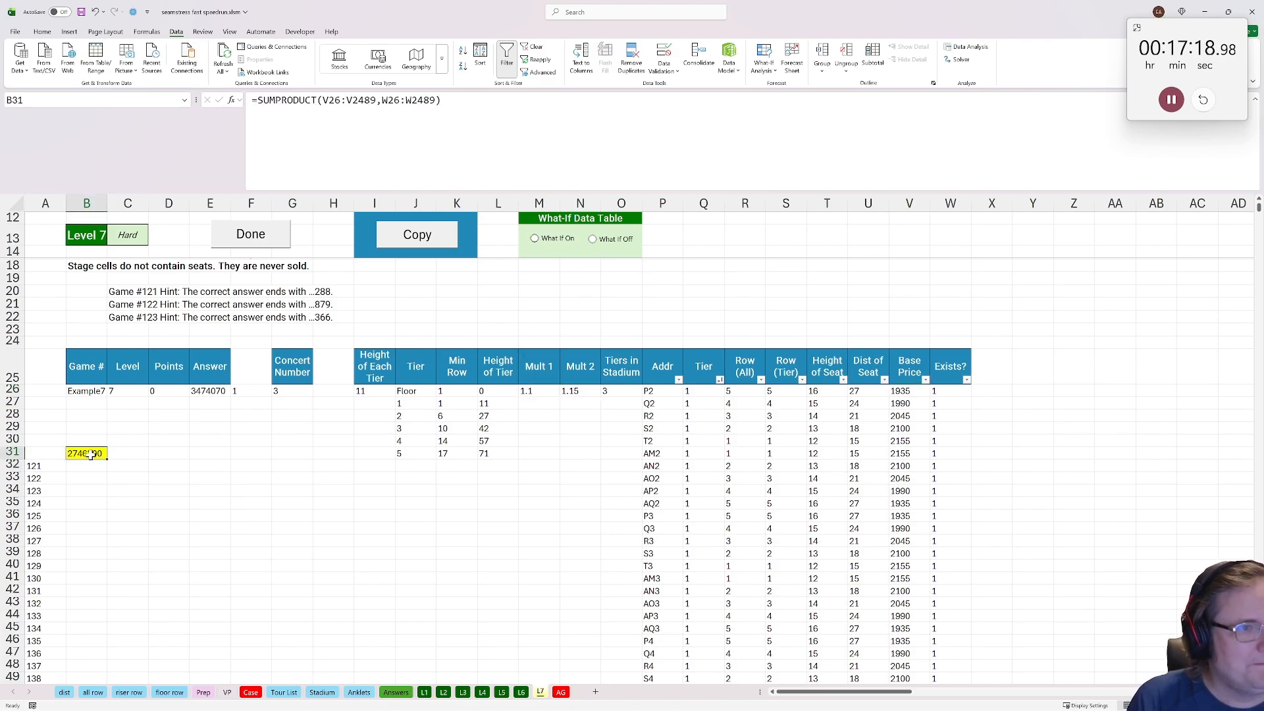
click(520, 126)
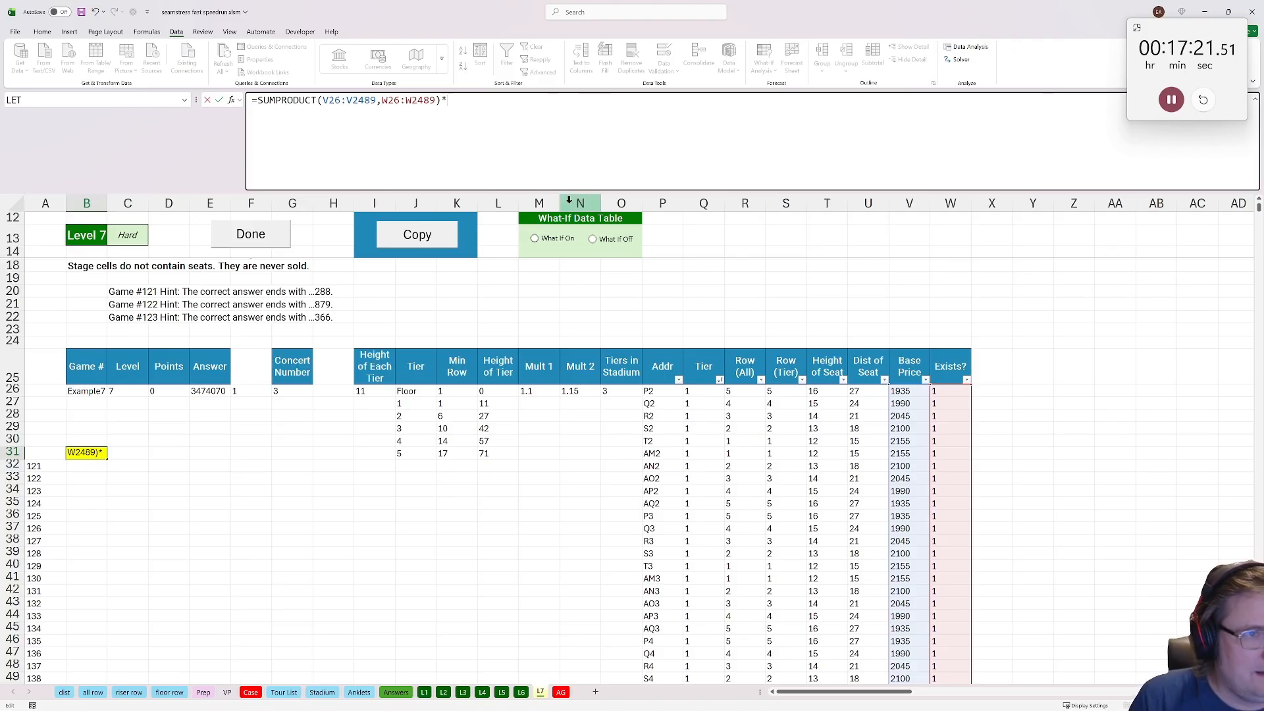
click(537, 391)
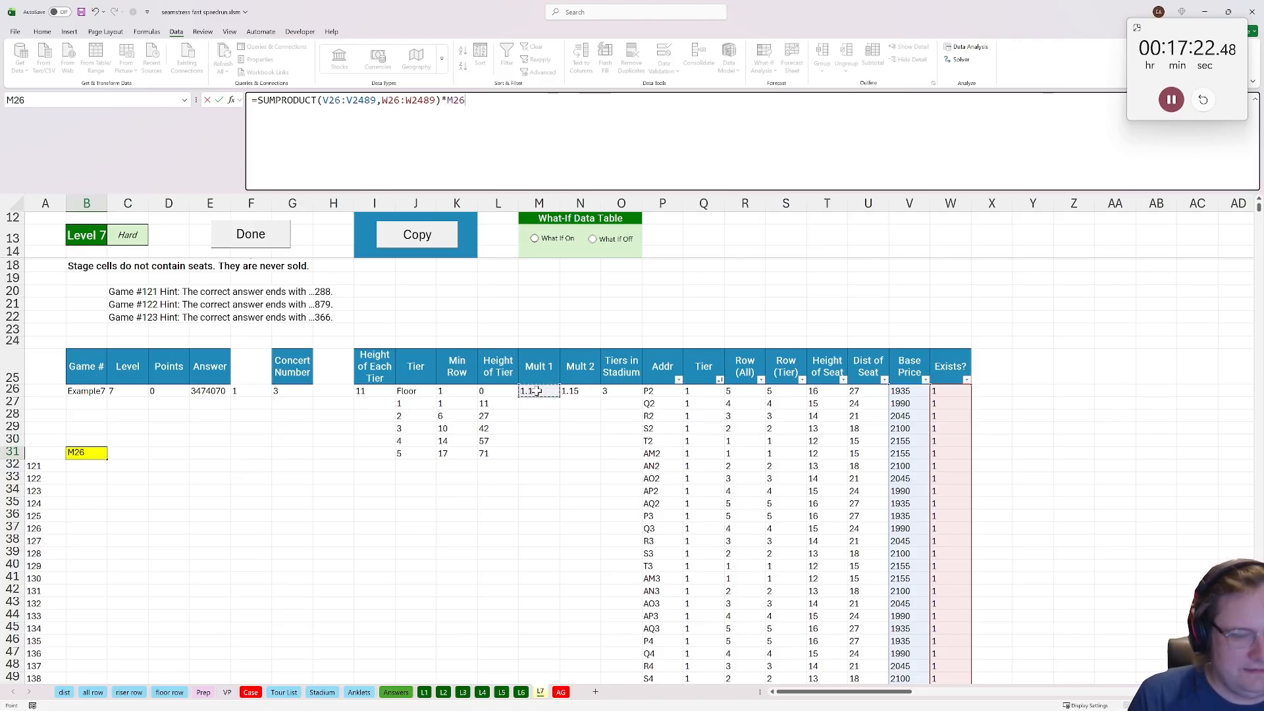
text(*)
click(580, 390)
key(Return)
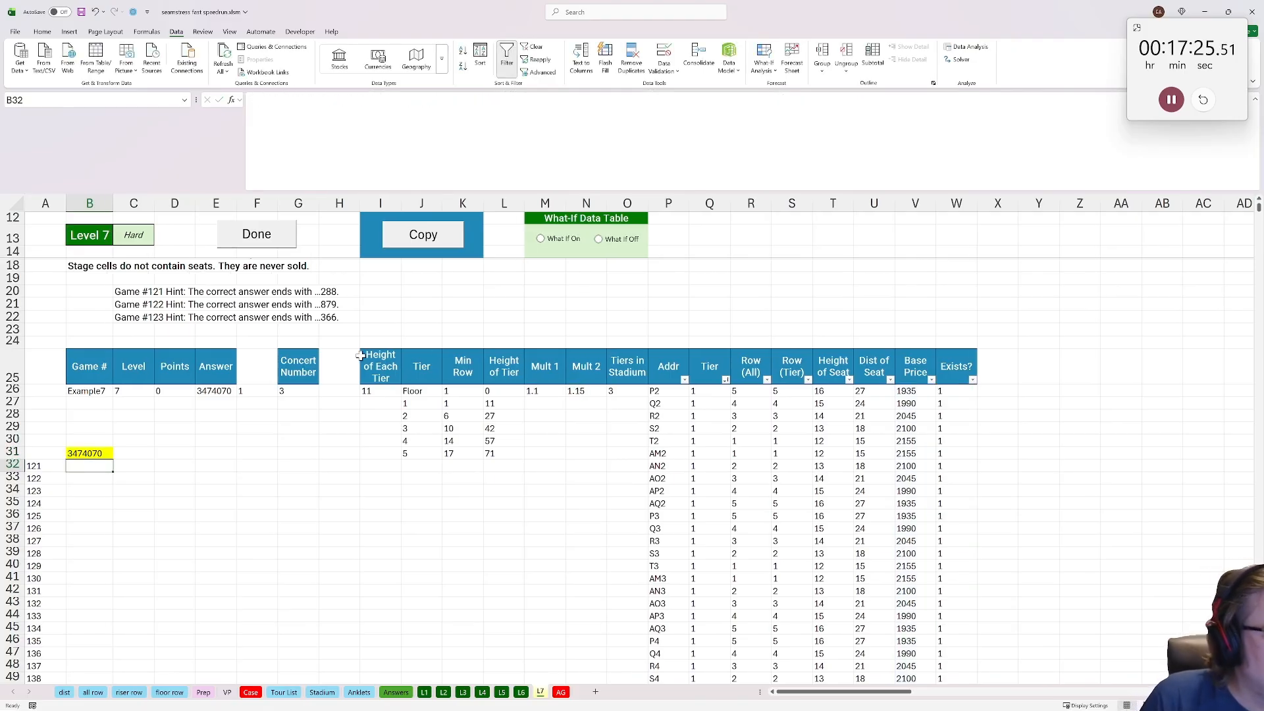
Wrap the B31 formula in ROUND with 0 decimal places and submit Level 7 as done
click(80, 450)
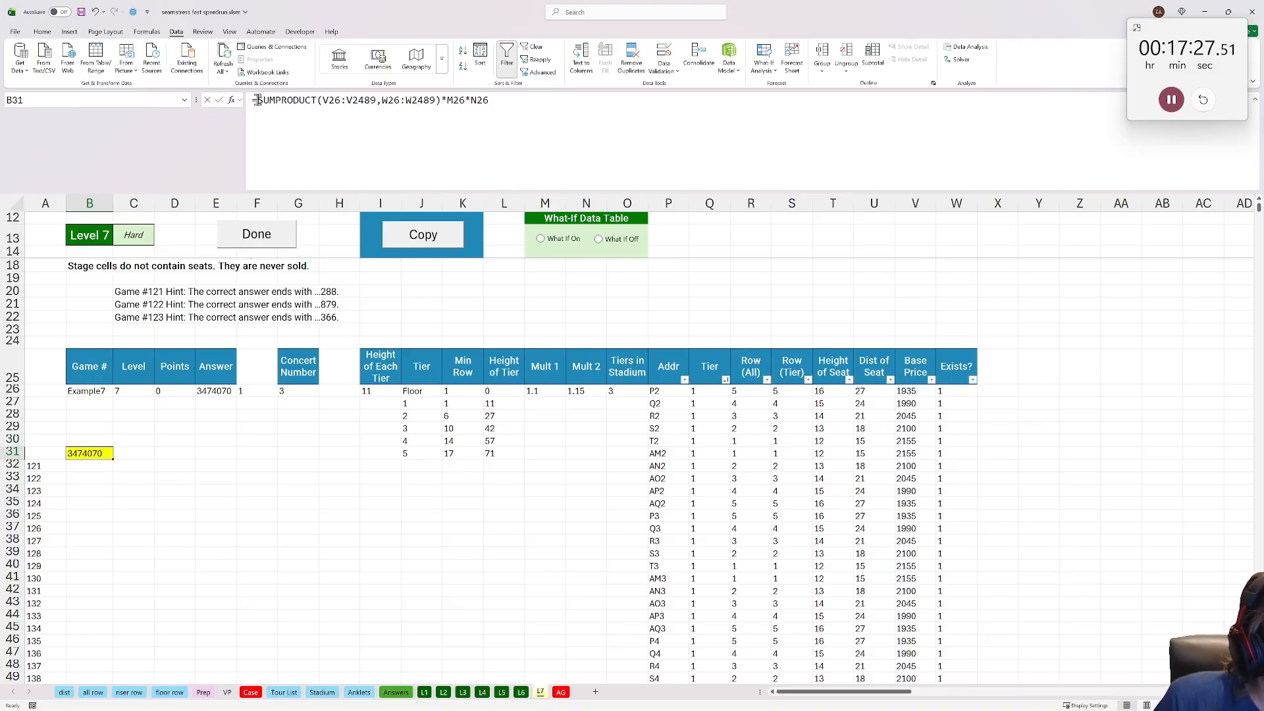
click(257, 99)
text(round()
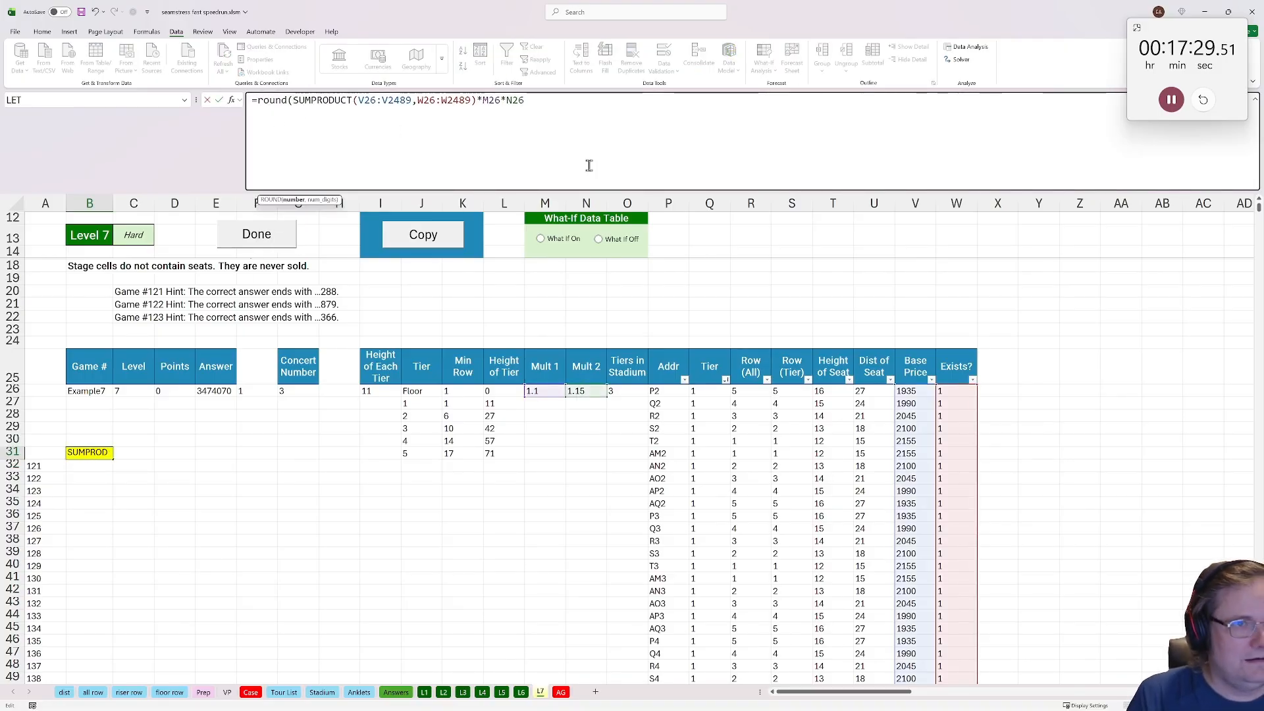
text(,0))
key(Return)
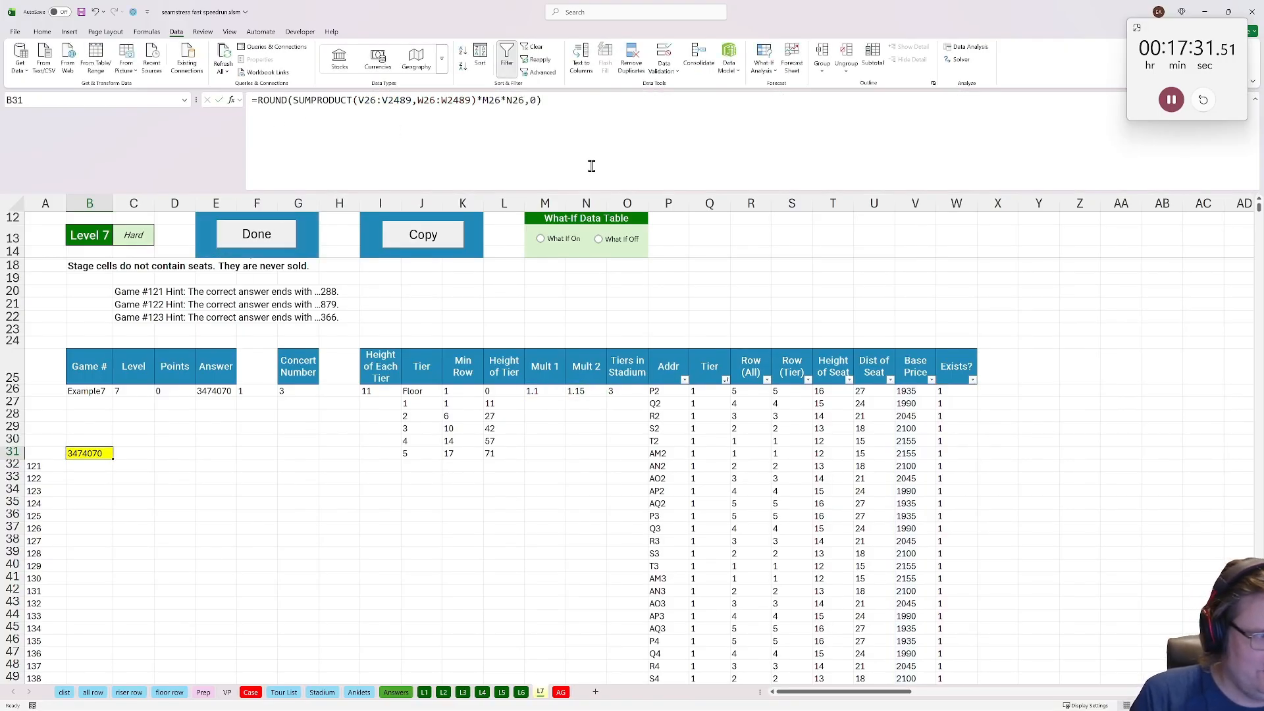
click(250, 237)
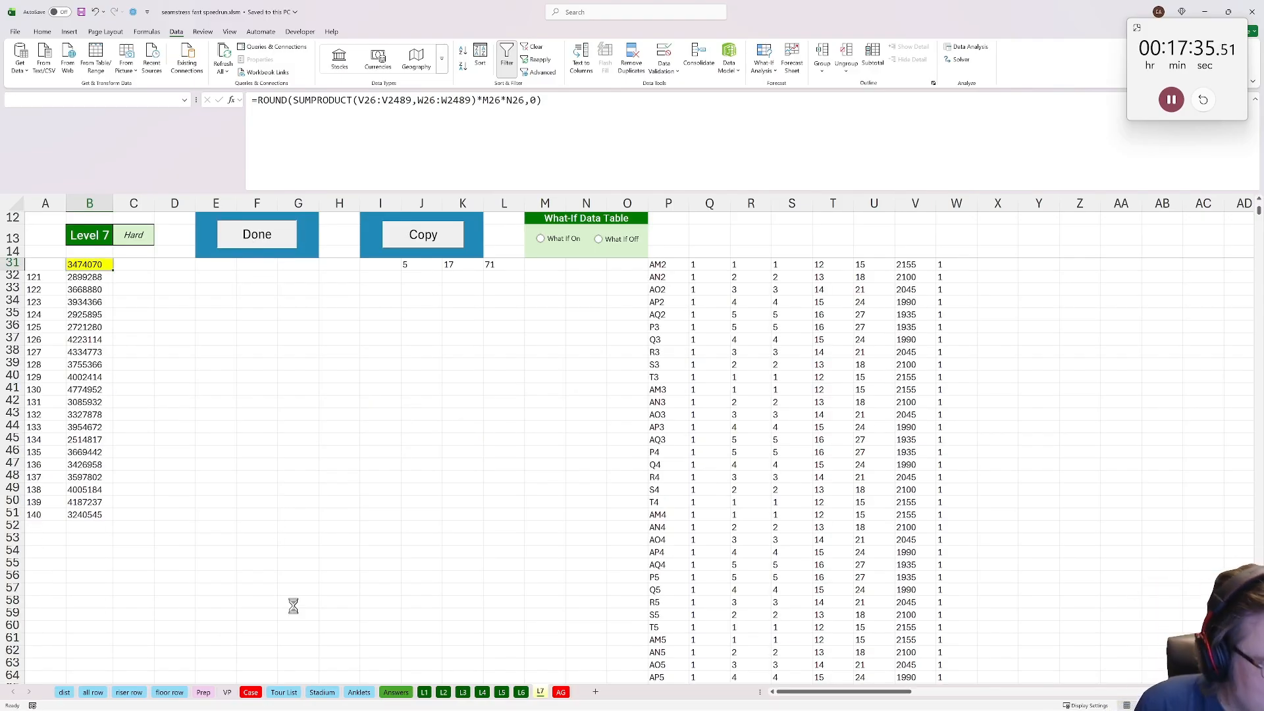
On the Case sheet, check the Level 7 answers for games 121 to 140 against their check marks and the hints
click(251, 692)
scroll(170, 329, down, 7)
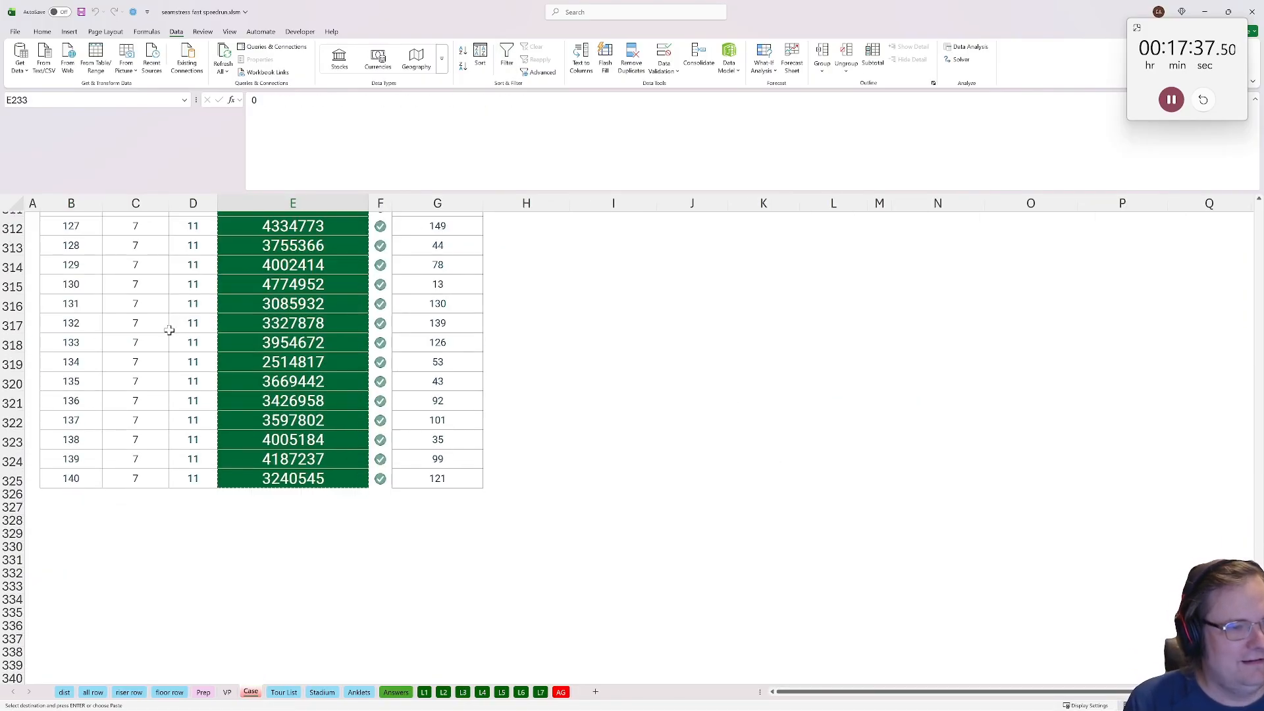
scroll(170, 329, up, 8)
scroll(170, 331, up, 1)
scroll(172, 329, down, 6)
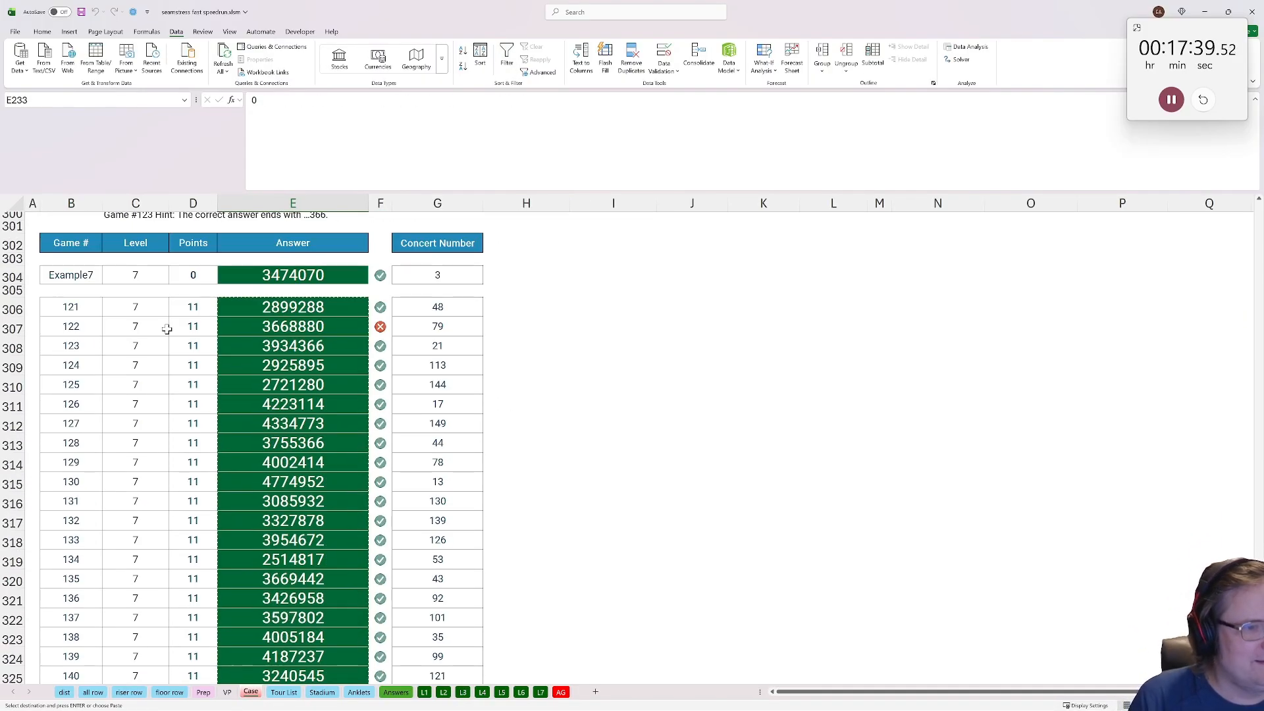
scroll(173, 326, up, 15)
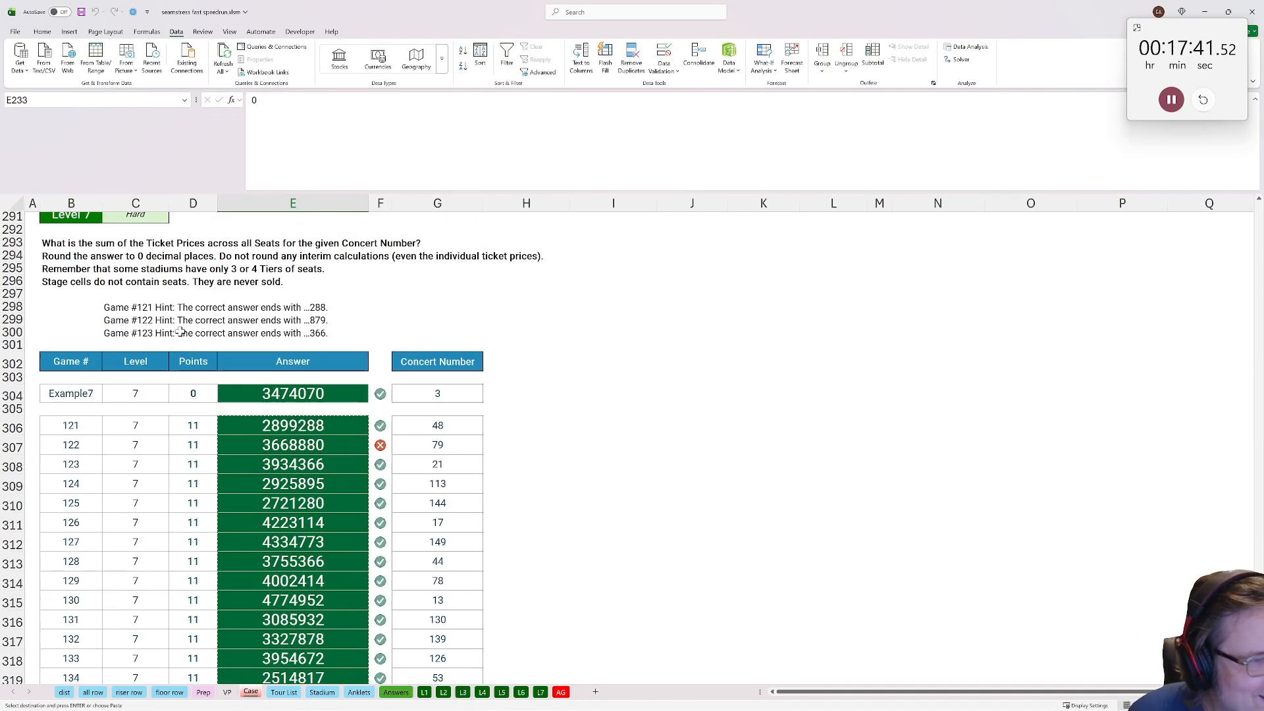
scroll(247, 459, down, 13)
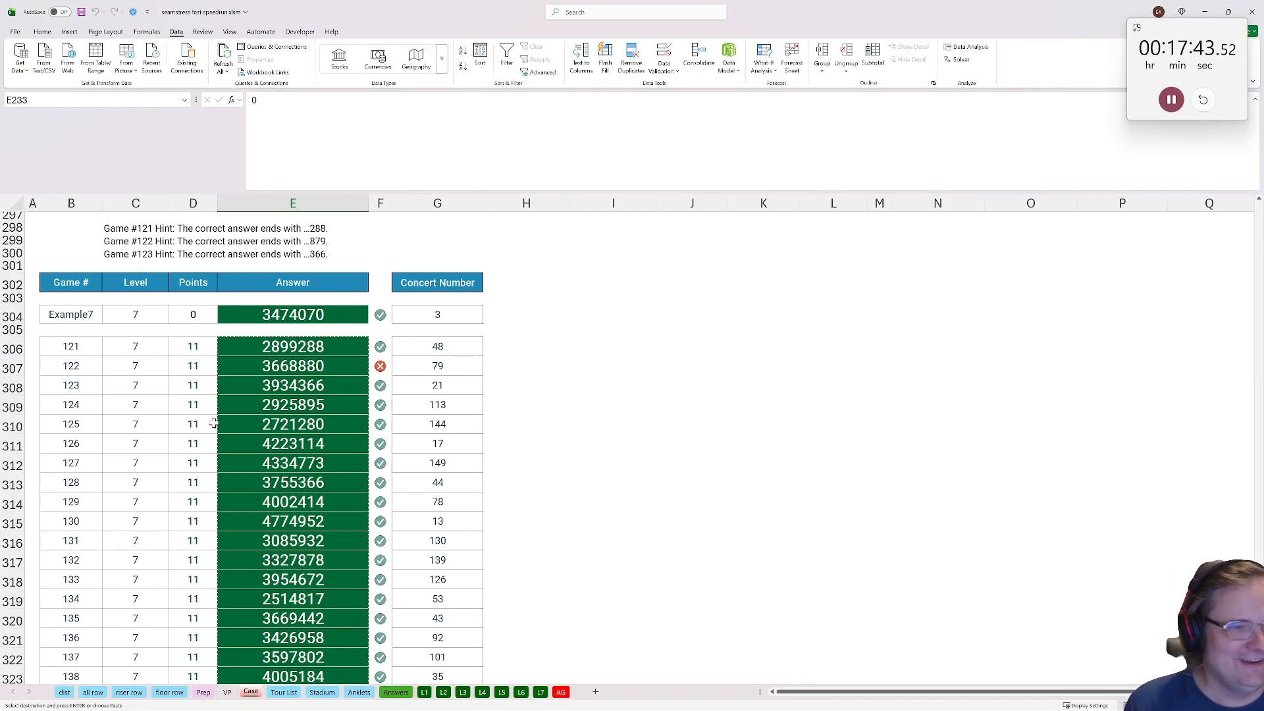
Compare the submitted game 122 answer on the Case sheet with the game 122 answer on the Answers sheet
click(322, 366)
scroll(267, 445, down, 1)
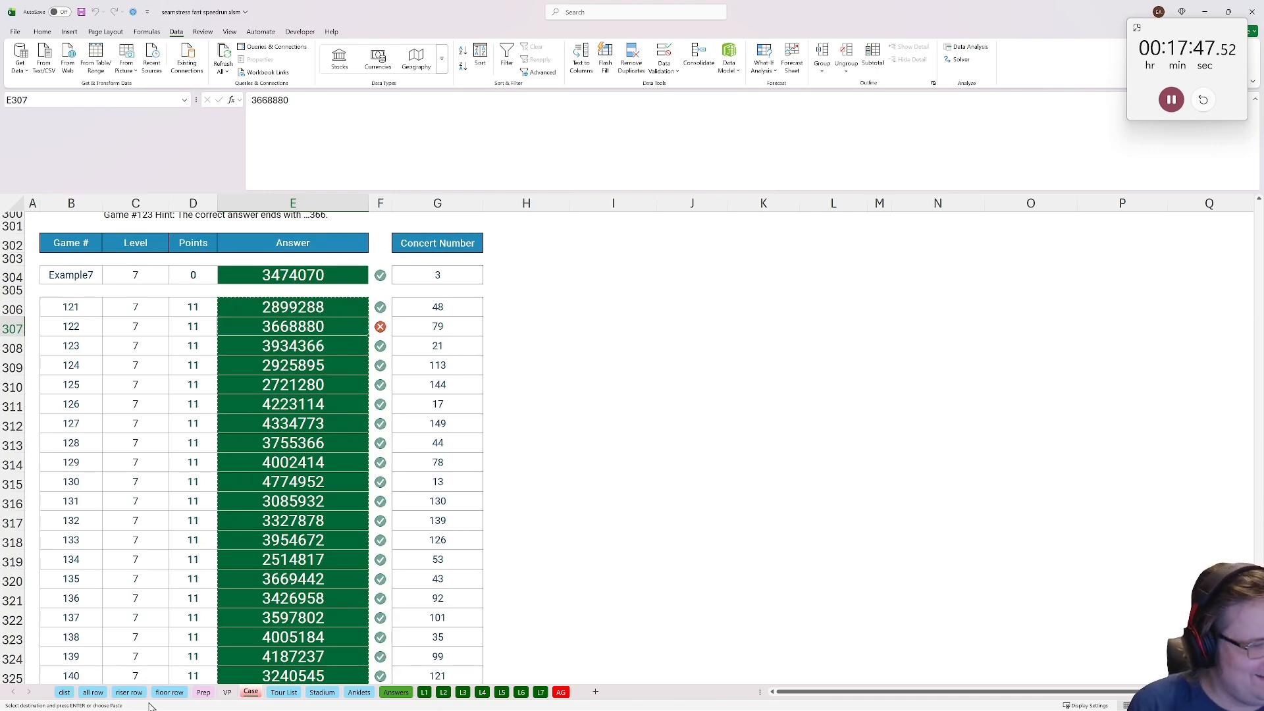
click(395, 693)
scroll(307, 561, down, 20)
scroll(283, 513, up, 15)
scroll(294, 462, up, 20)
click(297, 281)
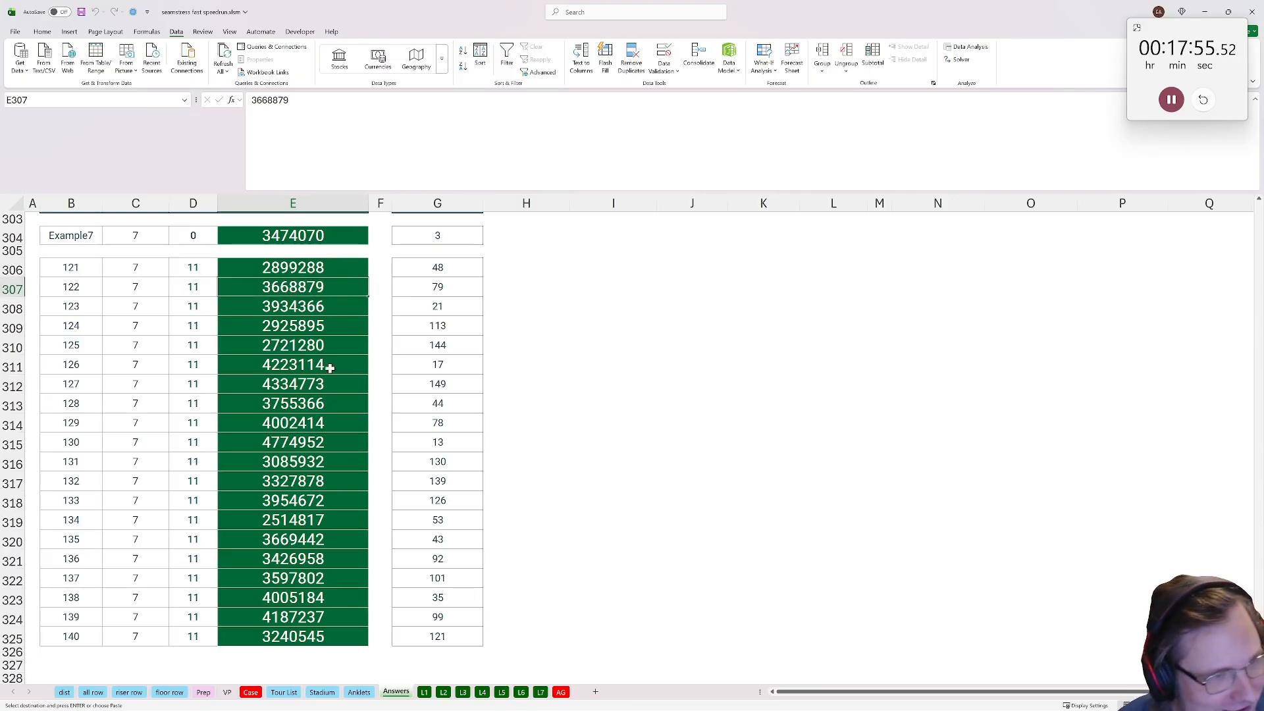
click(252, 695)
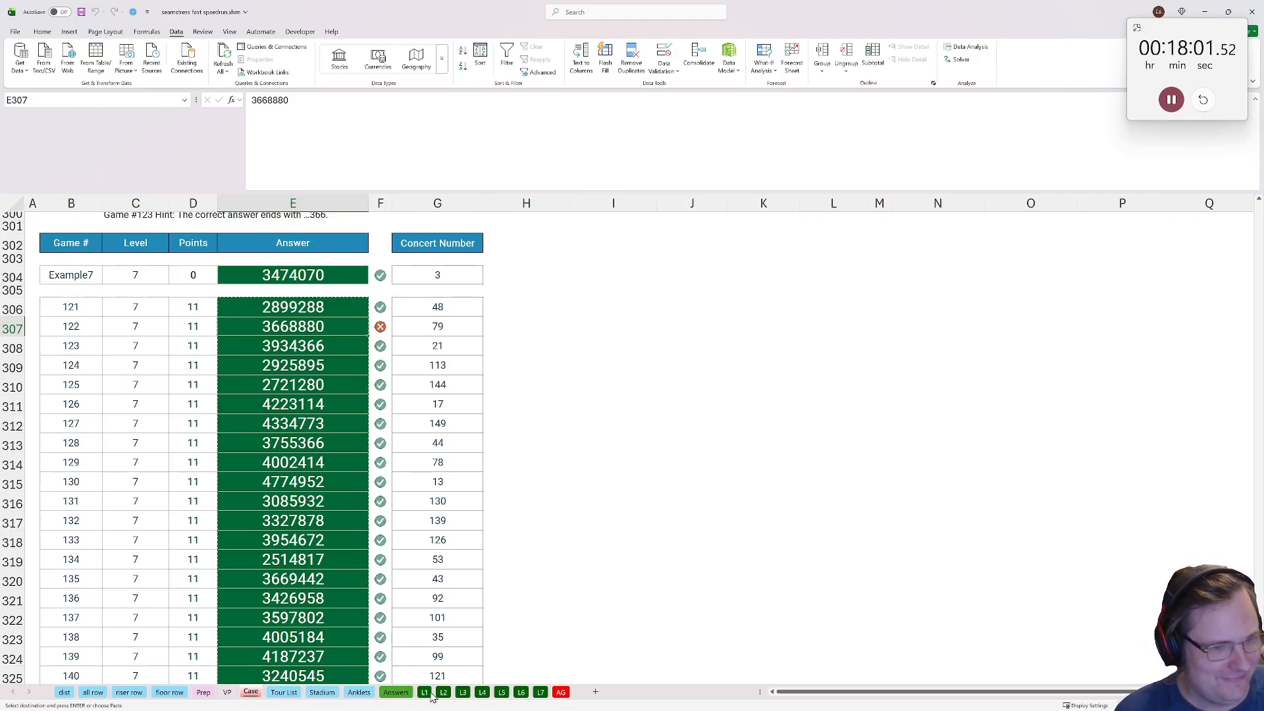
Recheck the ROUND and SUMPRODUCT formula in B31 on L7, and look over the bead tables on the Anklets sheet
click(540, 692)
scroll(283, 500, up, 2)
key(F2)
key(ctrl+a)
text(12)
key(Escape)
click(136, 327)
click(89, 337)
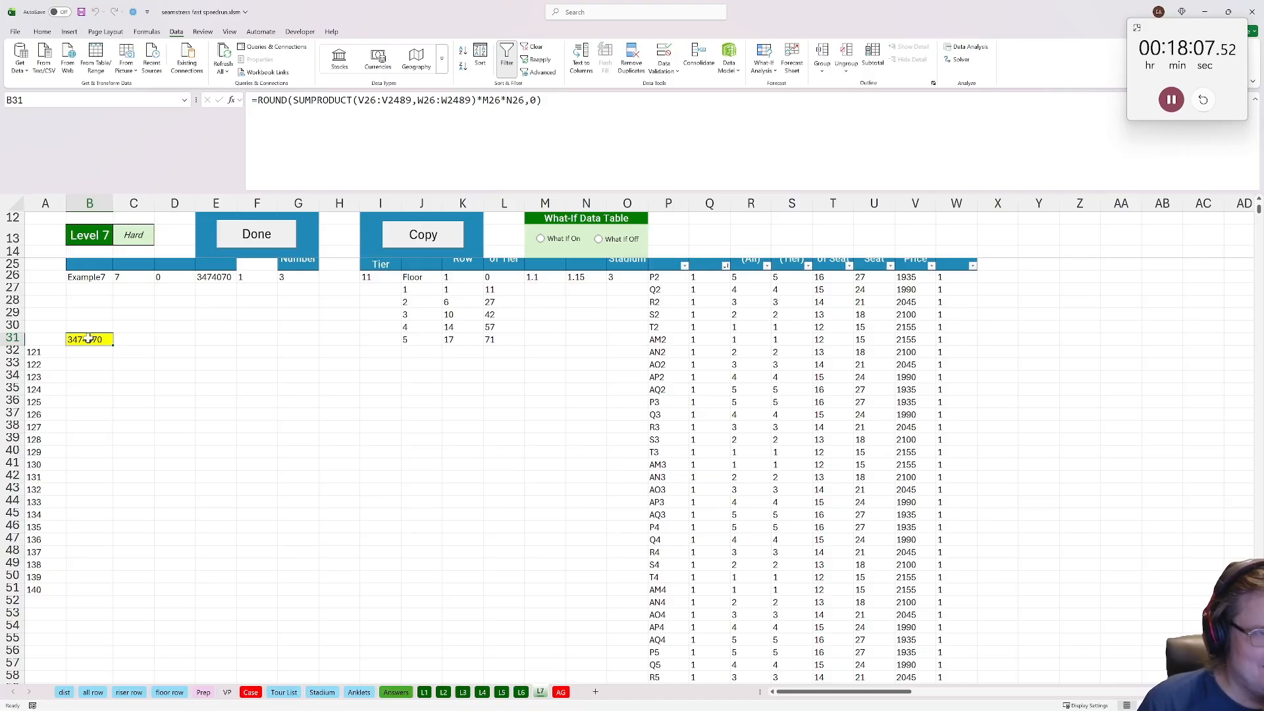
scroll(461, 388, up, 2)
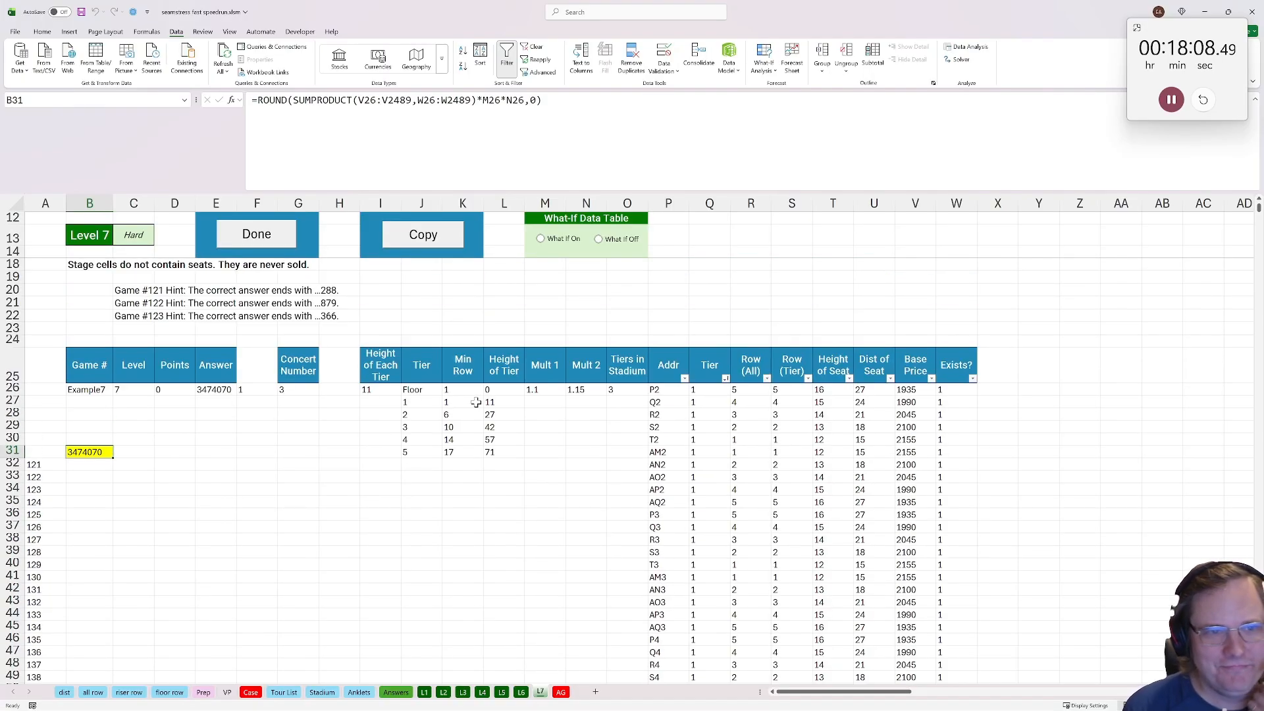
click(193, 429)
click(359, 692)
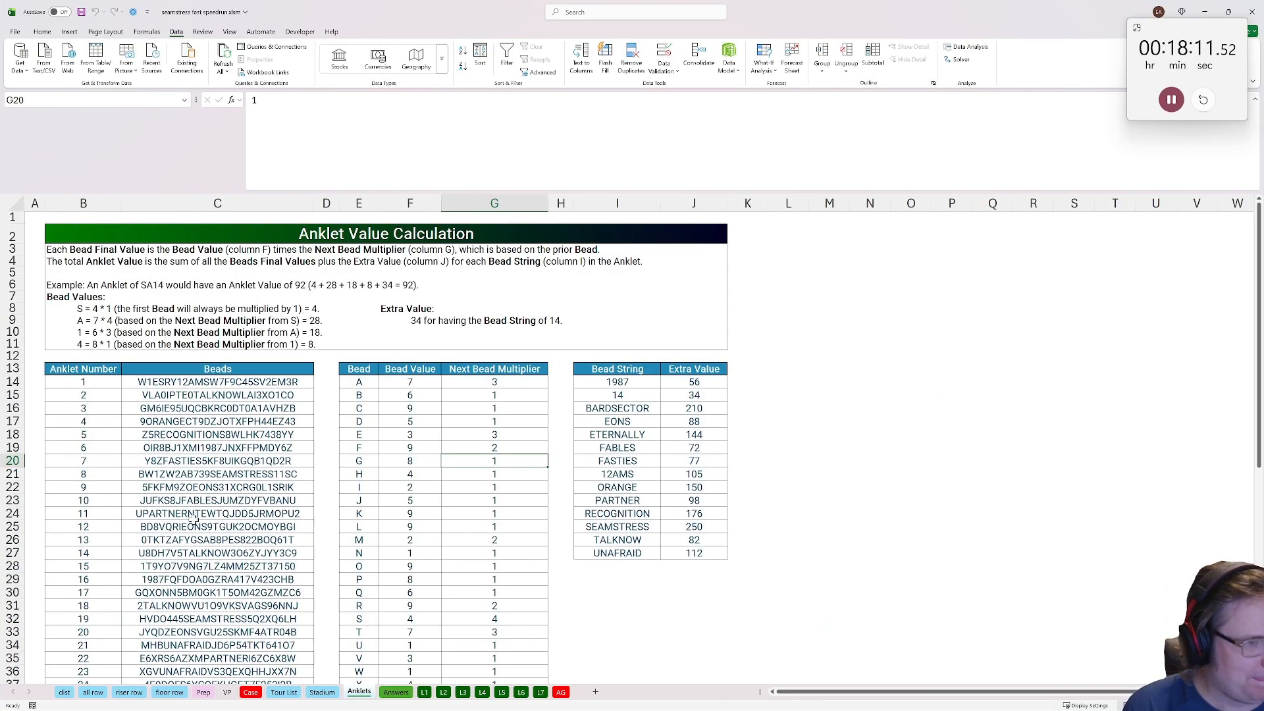
scroll(1251, 350, down, 9)
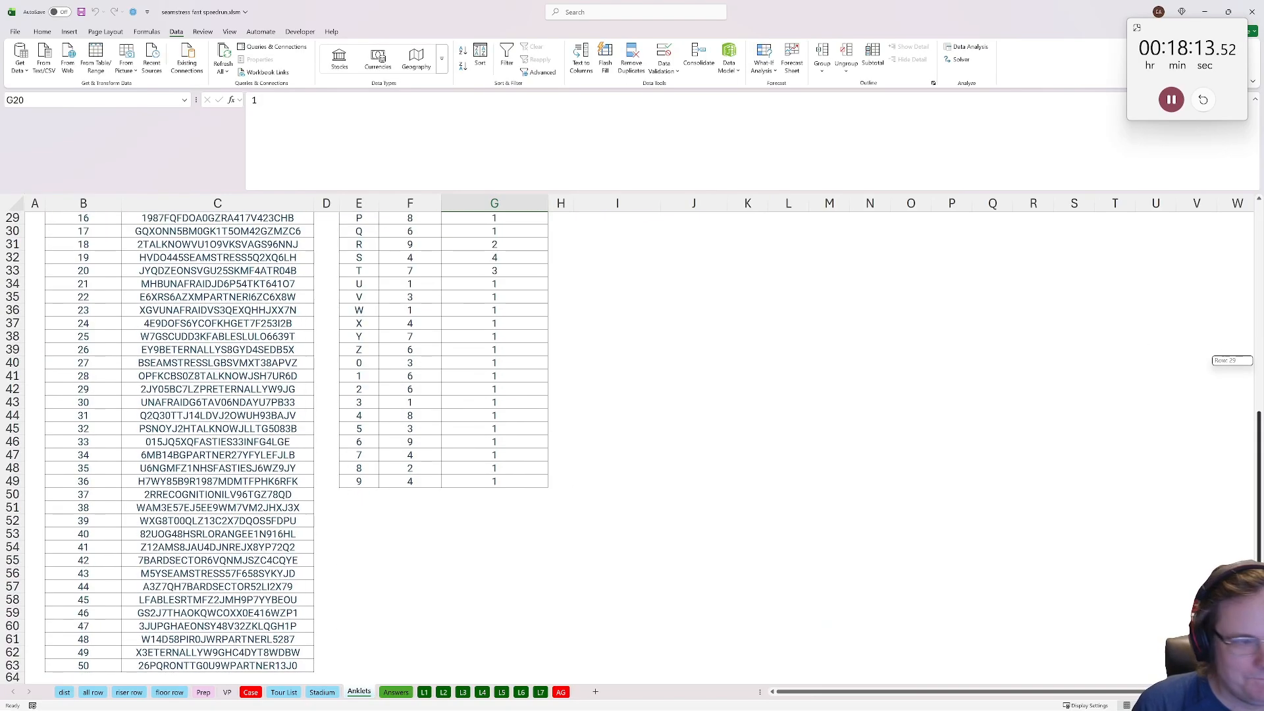
Copy the submitted game 122 answer from E307 on the Case sheet into D29 on L7
click(250, 692)
click(276, 328)
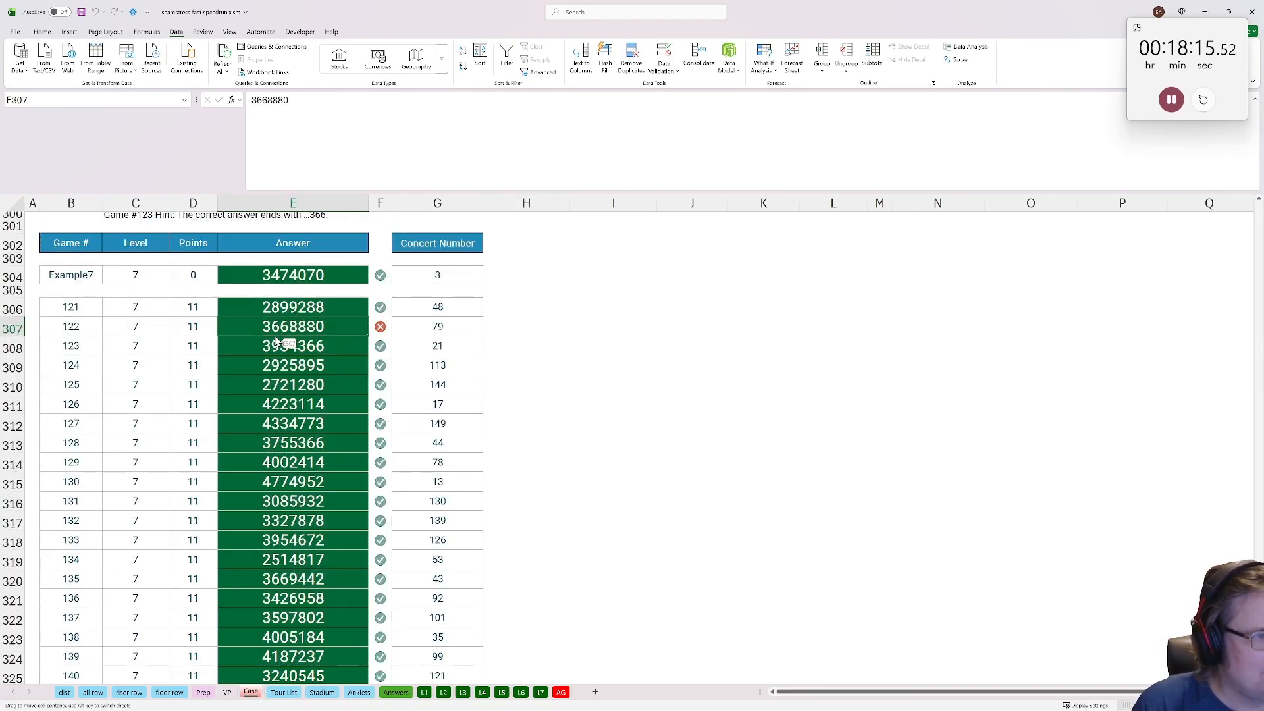
key(ctrl+c)
click(540, 692)
click(166, 428)
key(ctrl+v)
Copy game number 122 from the Case sheet into the Game # cell B26 on L7
click(250, 692)
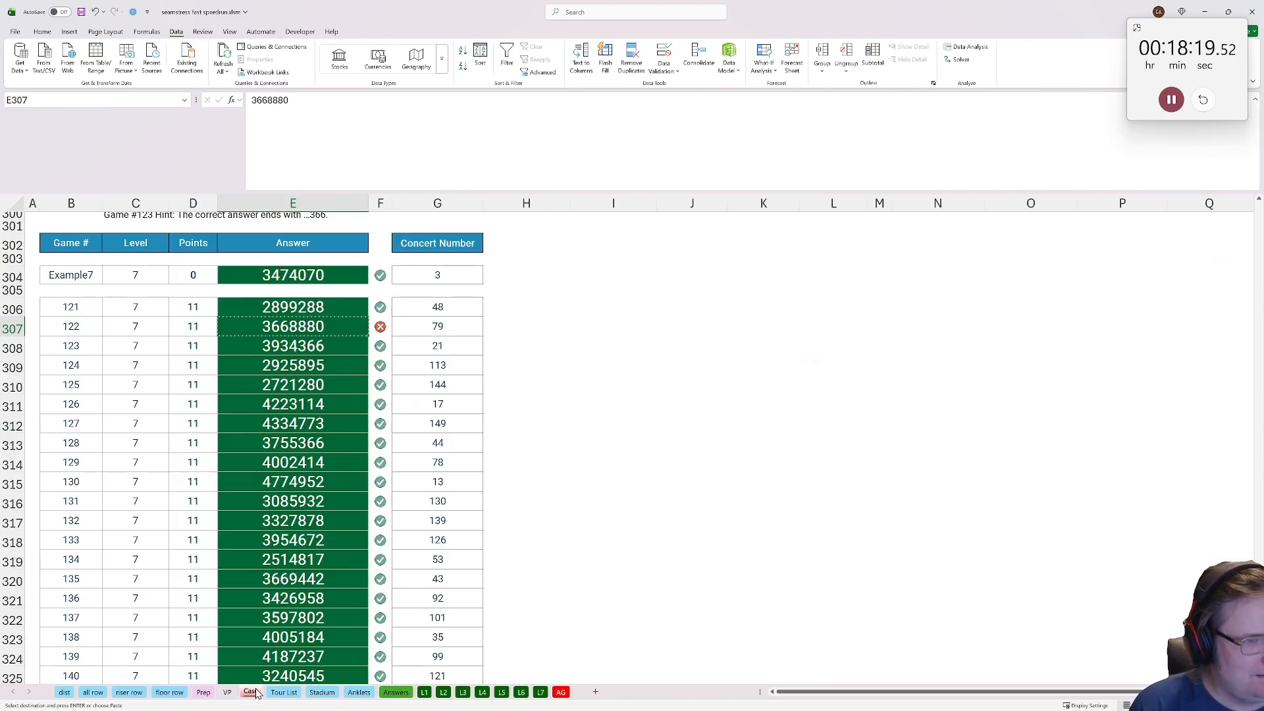
click(82, 329)
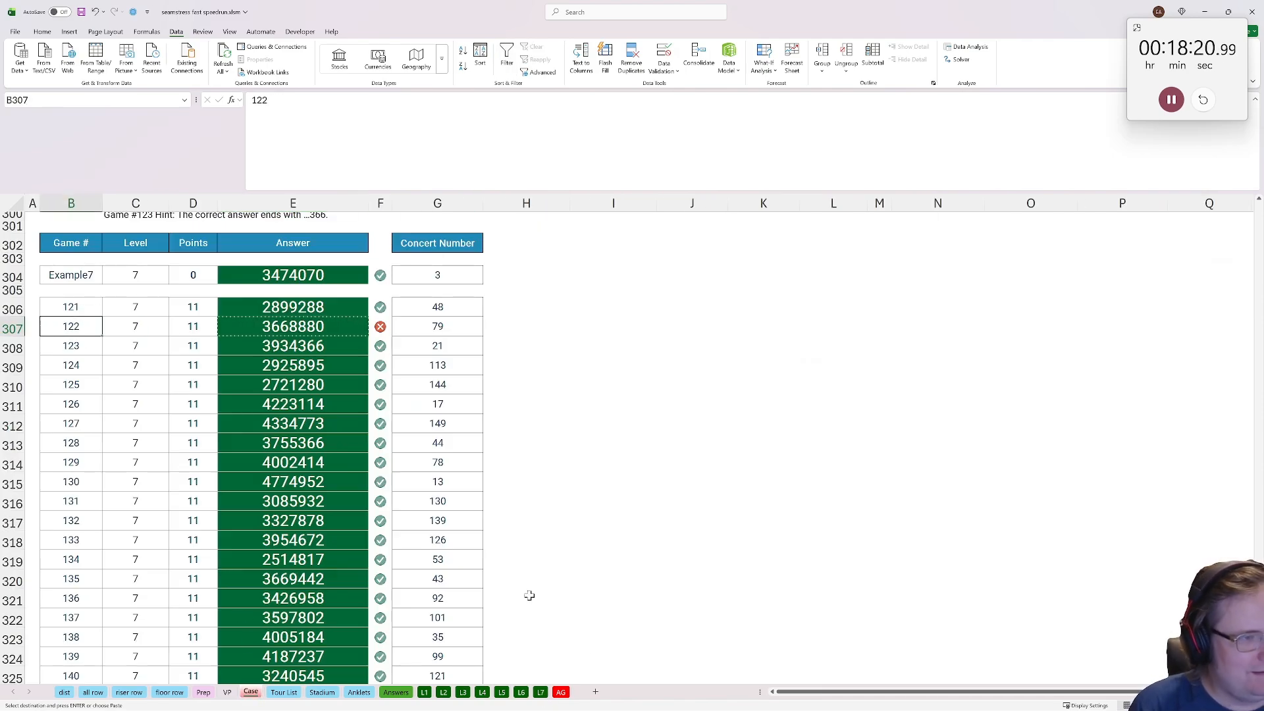
click(540, 691)
click(83, 390)
key(Return)
click(174, 440)
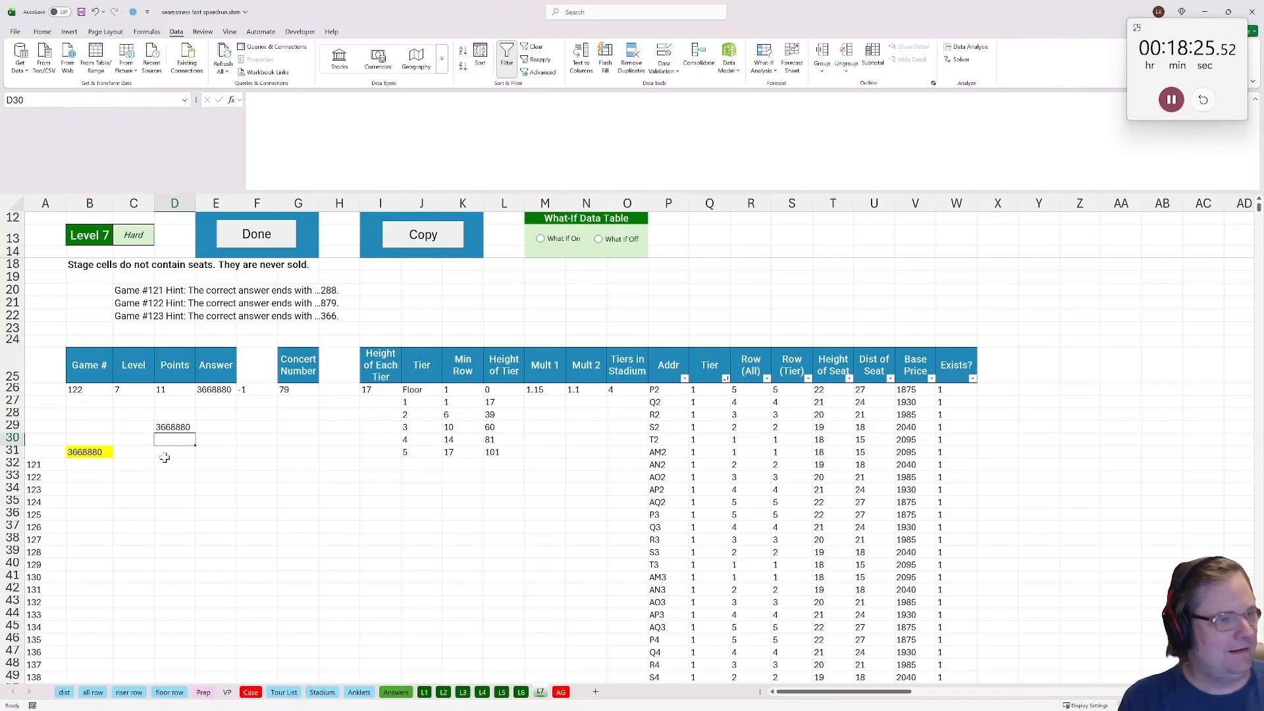
Copy the game 122 answer from E307 on the Answers sheet into D30 on L7
click(161, 426)
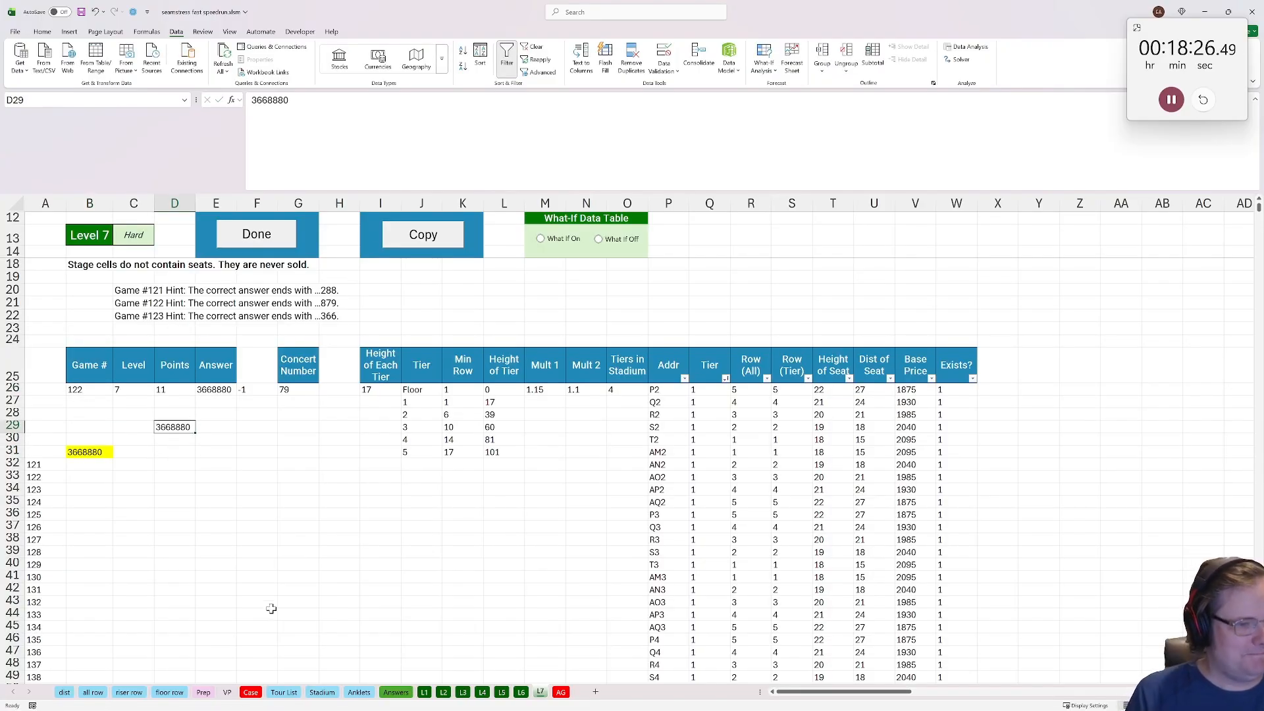
click(394, 693)
key(ctrl+c)
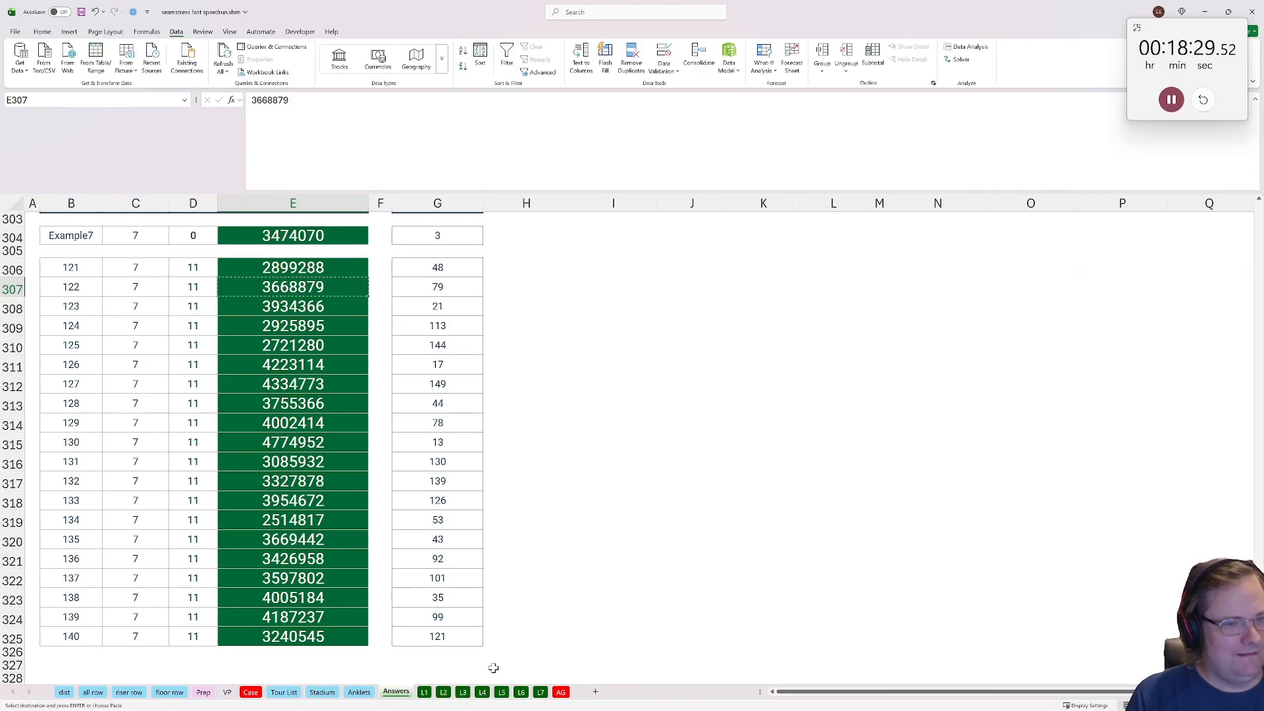
click(540, 692)
click(166, 441)
key(ctrl+v)
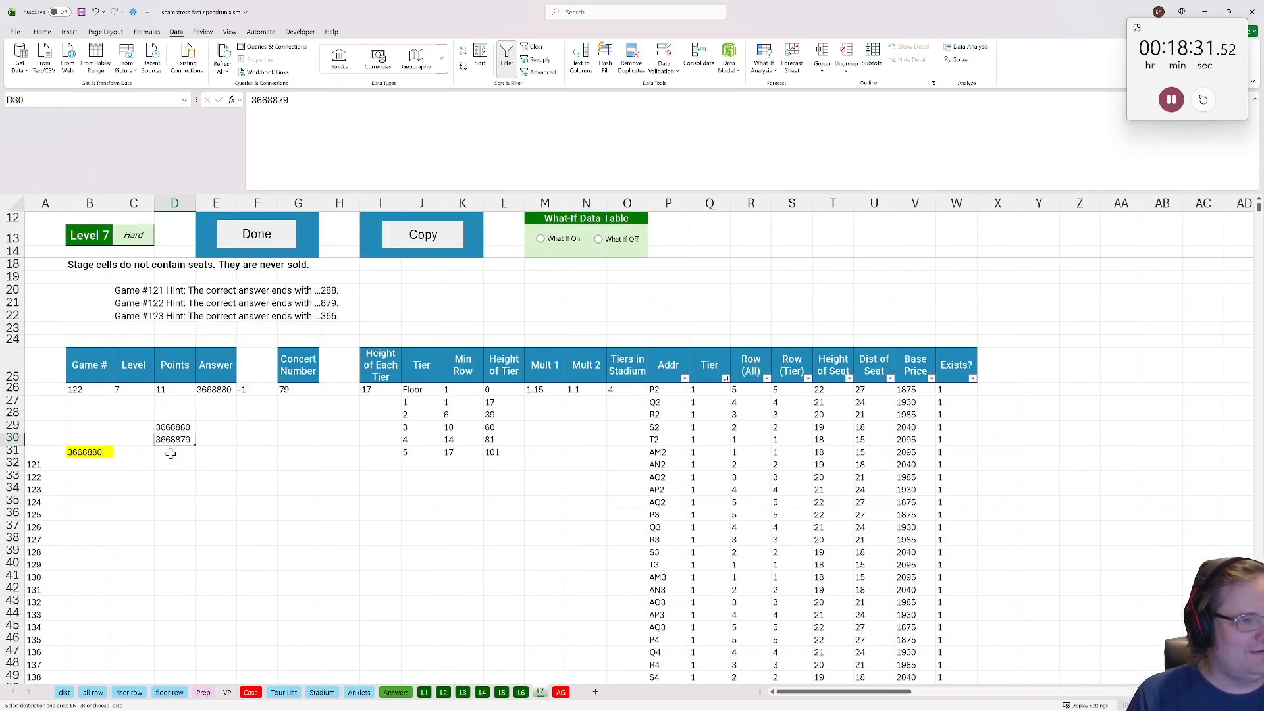
Enter a formula in D31 that subtracts the Answers value in D30 from the submitted value in D29
key(Return)
text(=)
click(162, 424)
text(-)
click(173, 439)
key(Return)
key(Up)
click(199, 423)
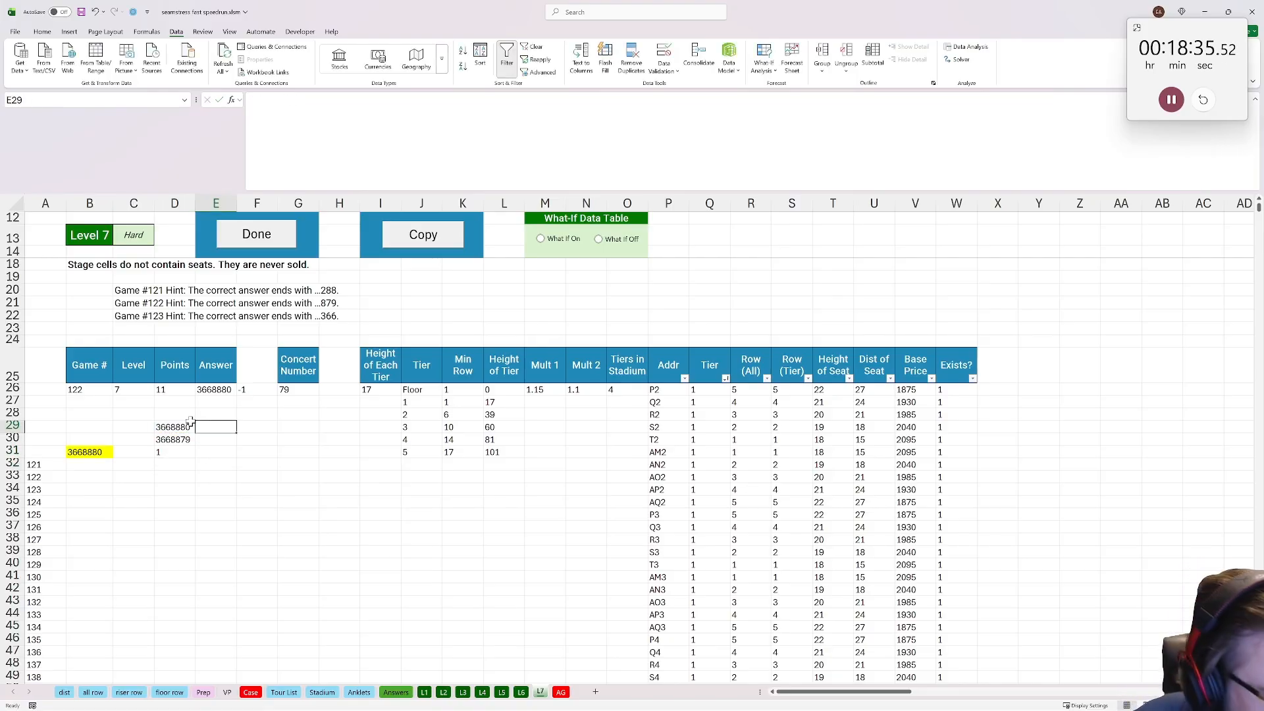
click(167, 498)
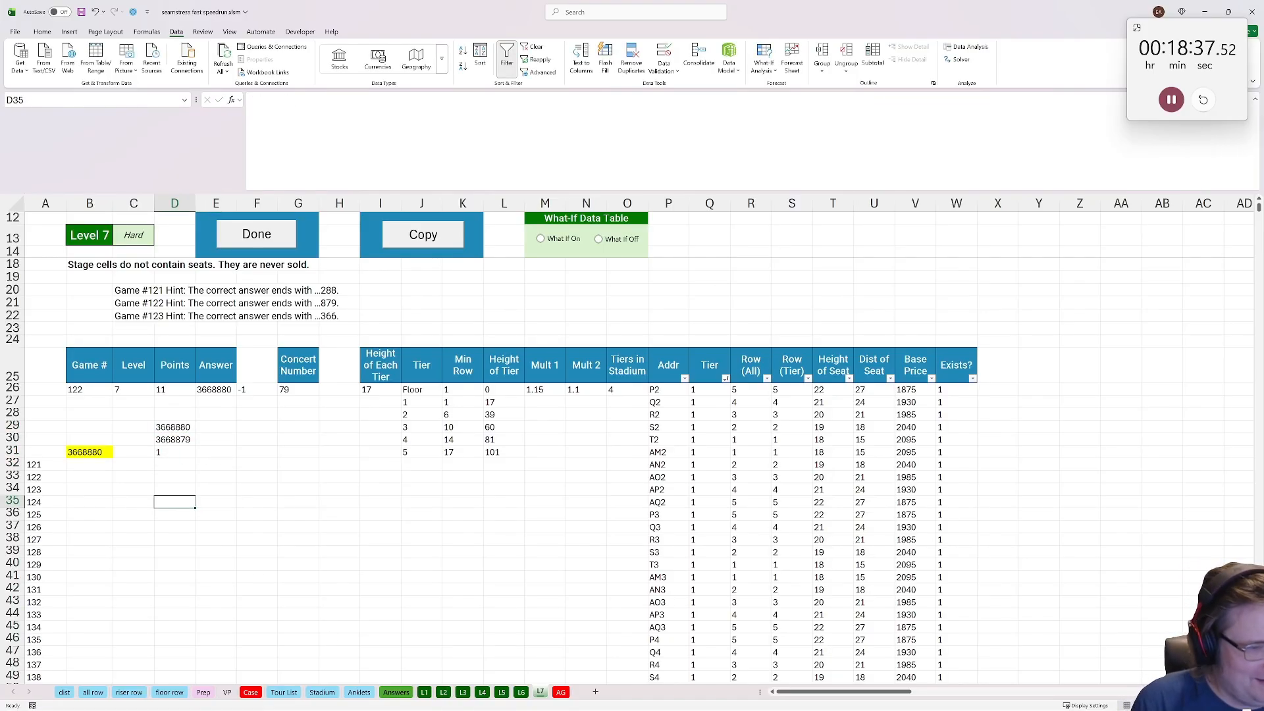
Read the bonus questions A to E on the Case sheet and the value calculation rules on the Anklets sheet
click(250, 692)
scroll(446, 557, up, 7)
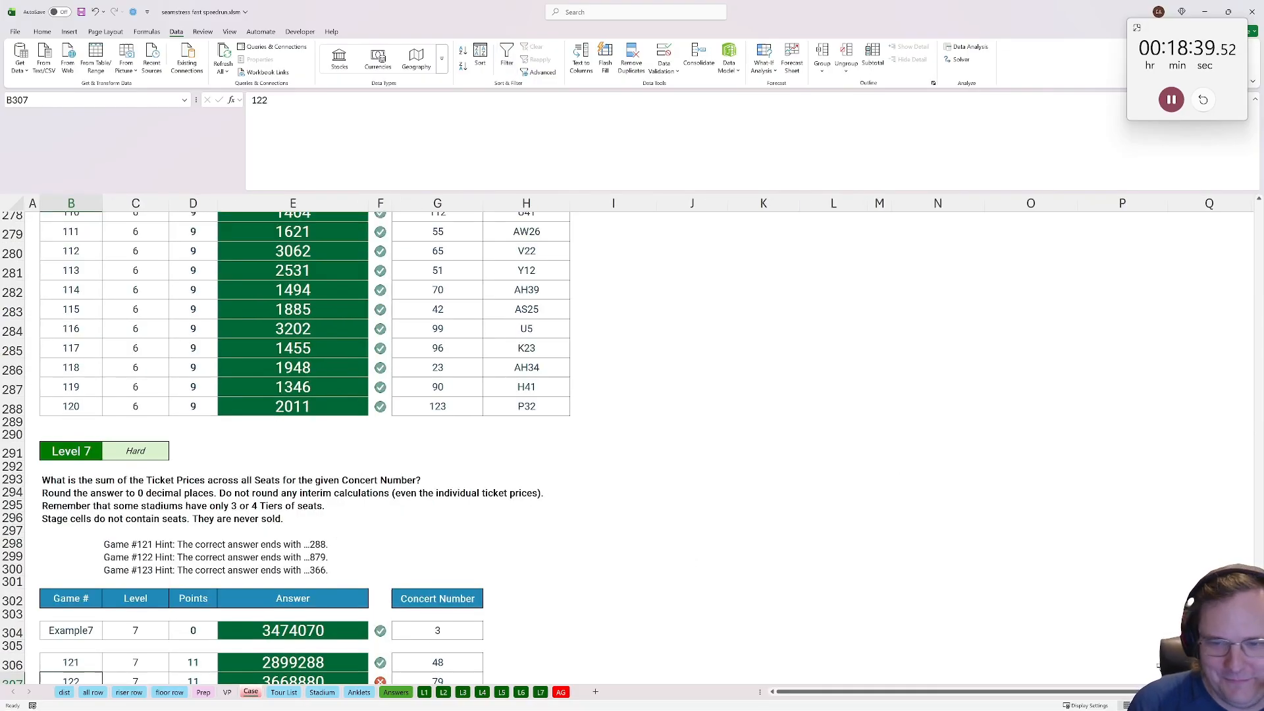
drag(1258, 642, 1241, 285)
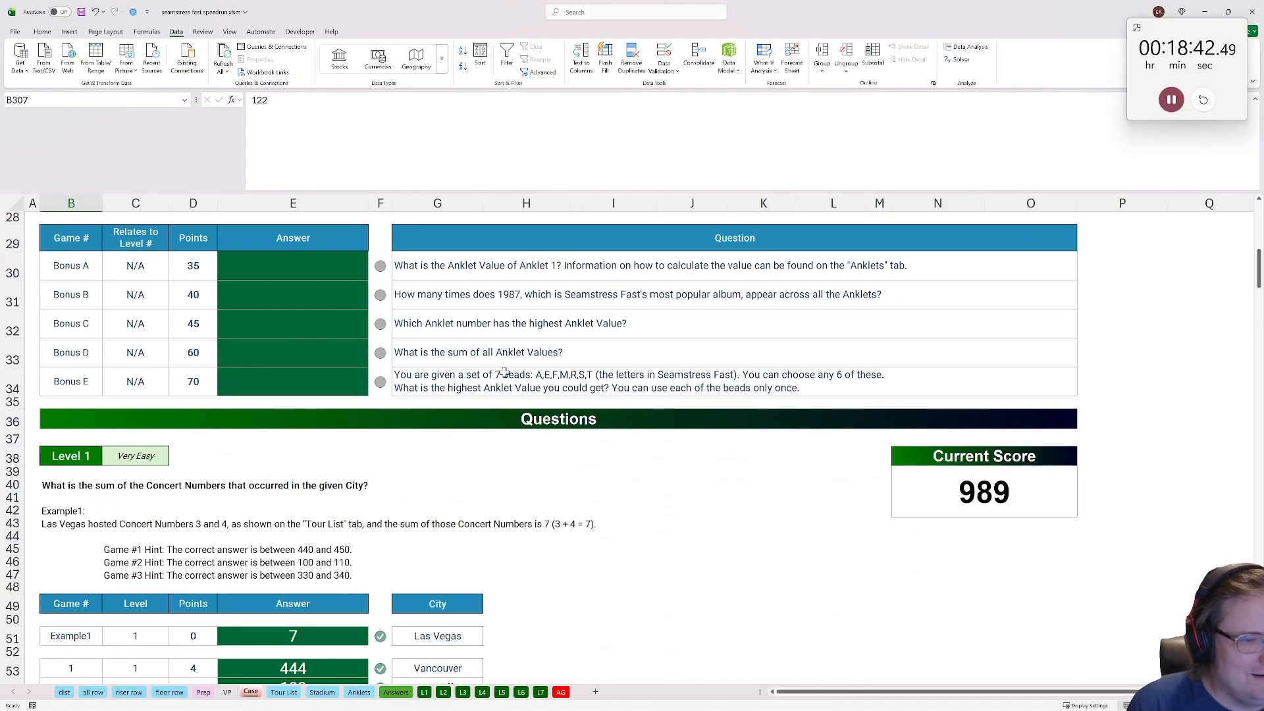
click(358, 692)
scroll(316, 570, up, 9)
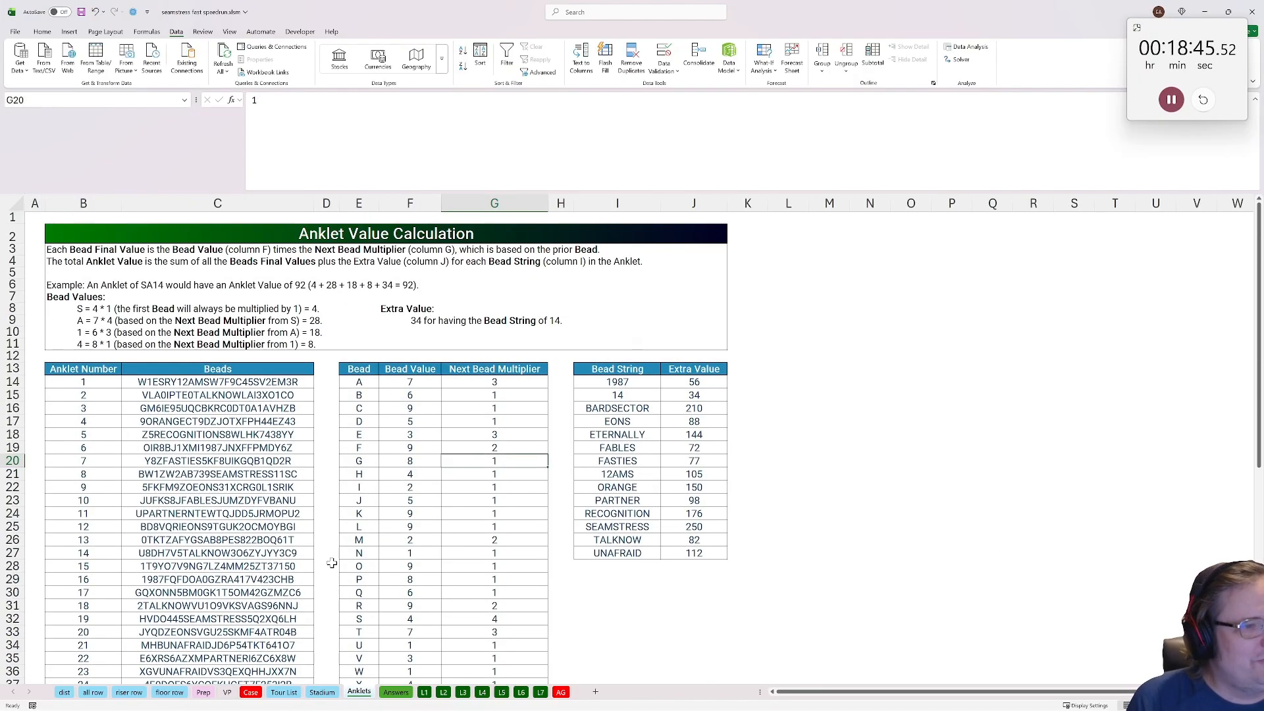
Copy the Beads strings of all the anklets to a new list starting in M8, and fit column M to the text
drag(210, 385, 247, 666)
key(ctrl+c)
scroll(816, 355, up, 9)
click(836, 308)
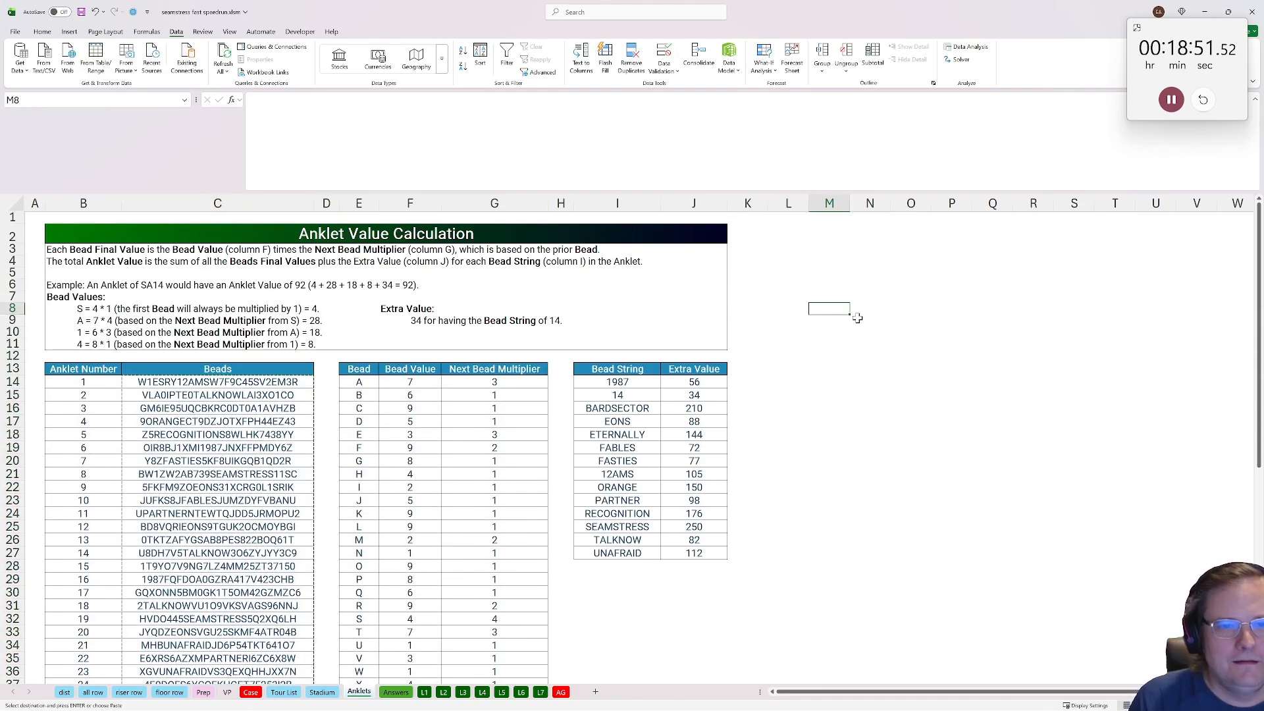
key(ctrl+v)
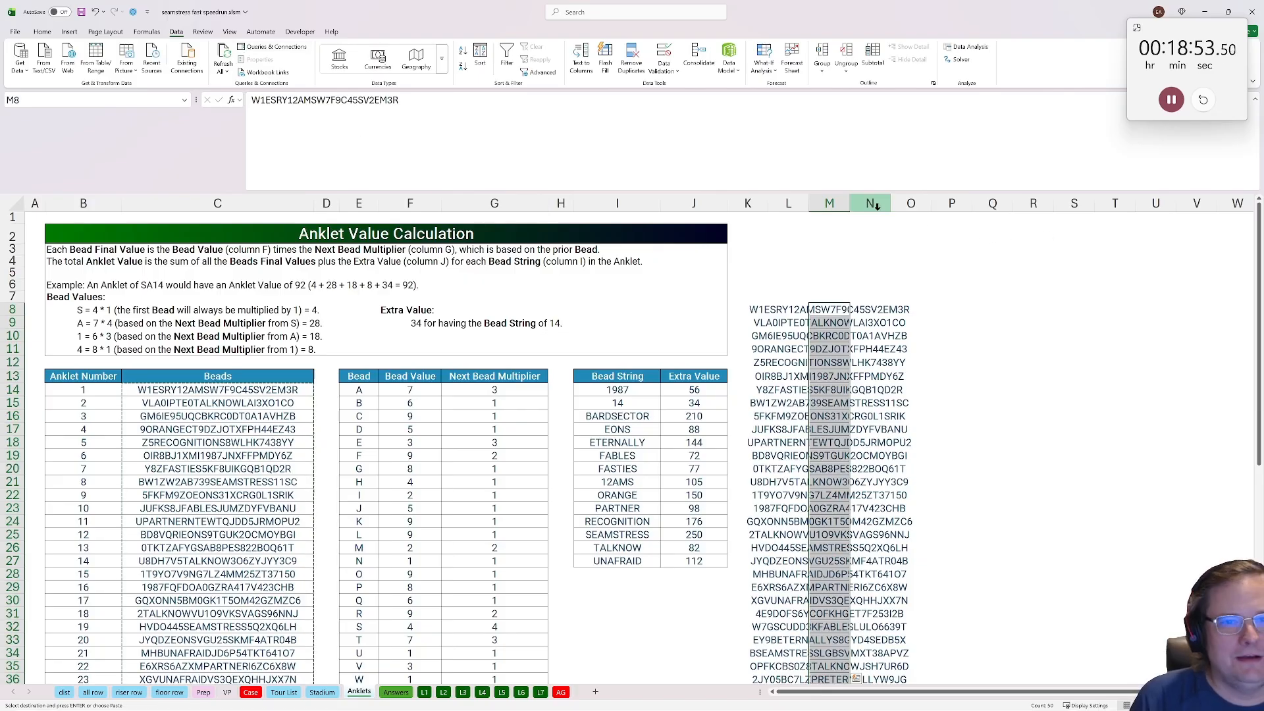
double_click(850, 204)
Fill cells N7 and M2 with yellow
click(1004, 296)
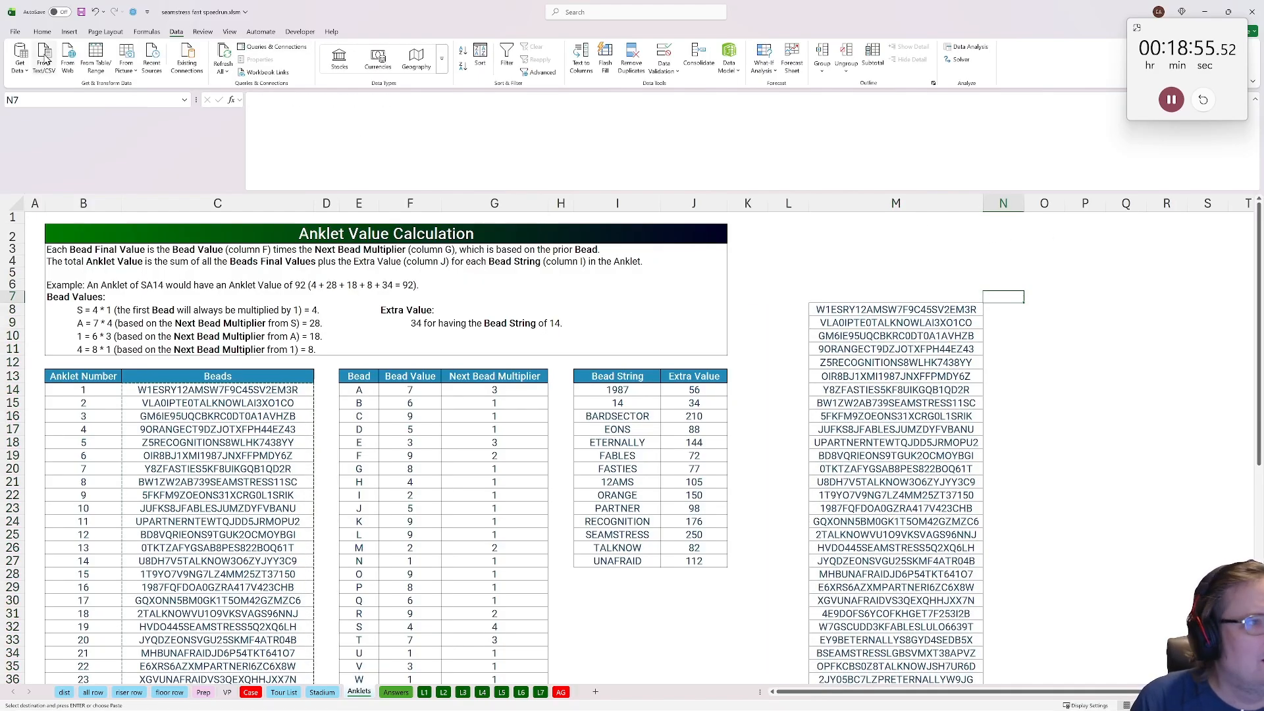
click(42, 31)
click(177, 66)
click(208, 195)
click(919, 236)
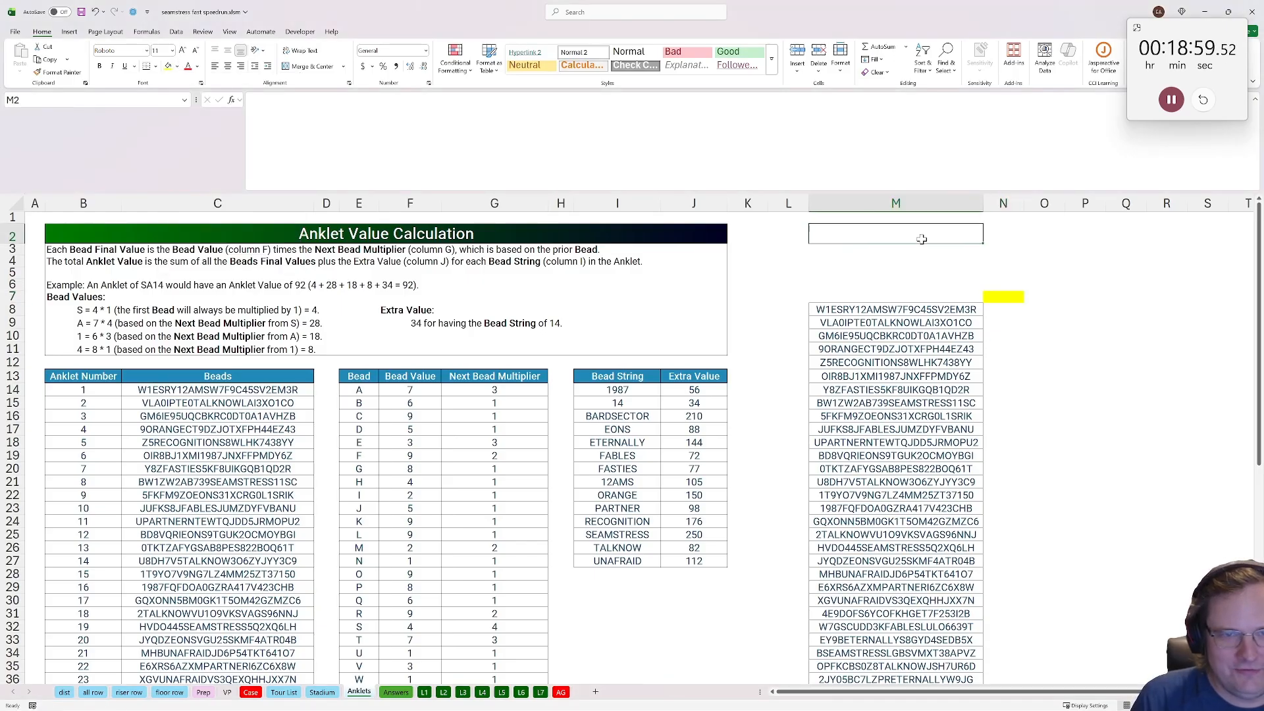
click(168, 66)
Copy the first anklet's bead string from M8 into the yellow cell M2
click(890, 309)
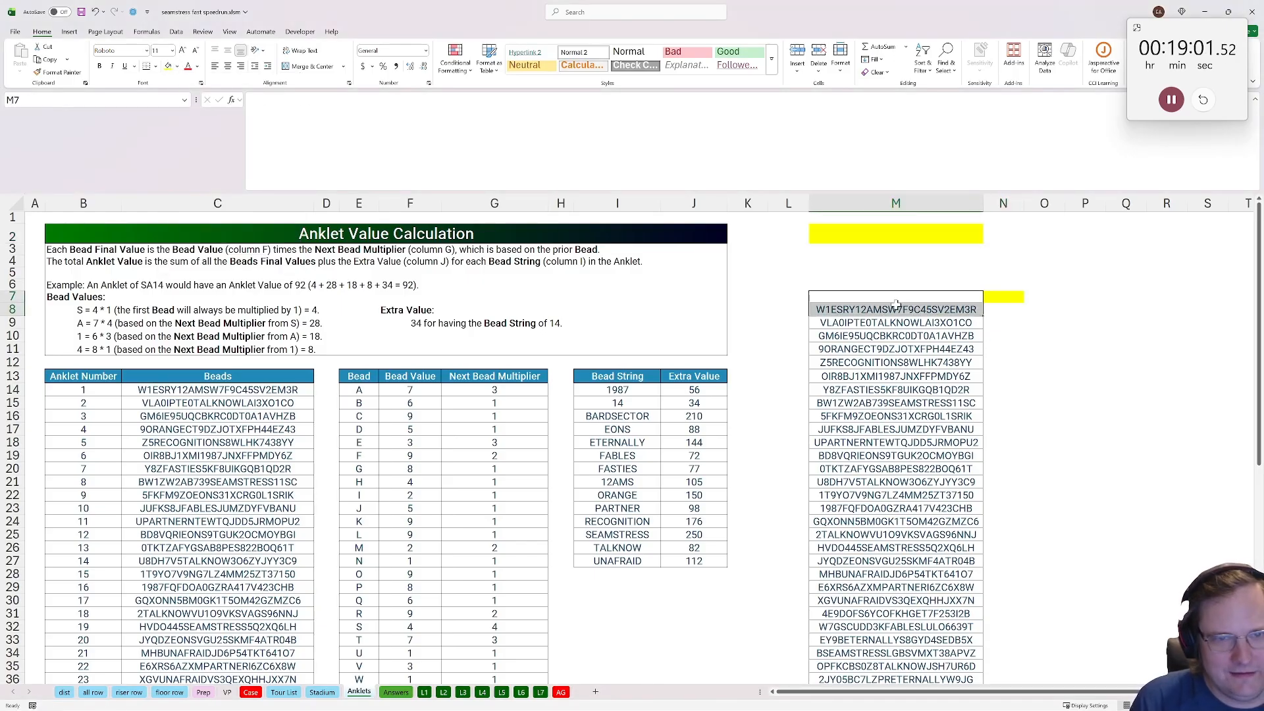
key(ctrl+c)
click(886, 239)
key(ctrl+v)
Split the bead string in M2 into single characters down column Q with =str2arr(M2) in Q8
scroll(1008, 319, right, 5)
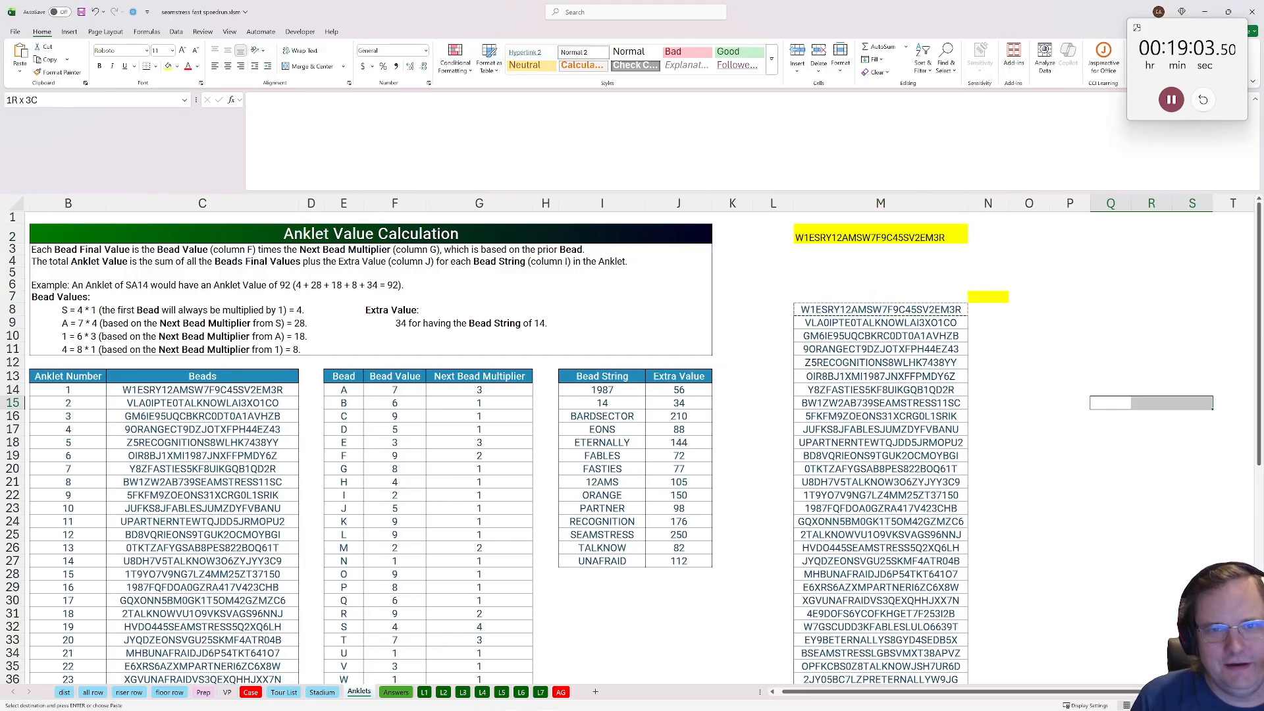
drag(658, 284, 700, 311)
click(701, 311)
text(str)
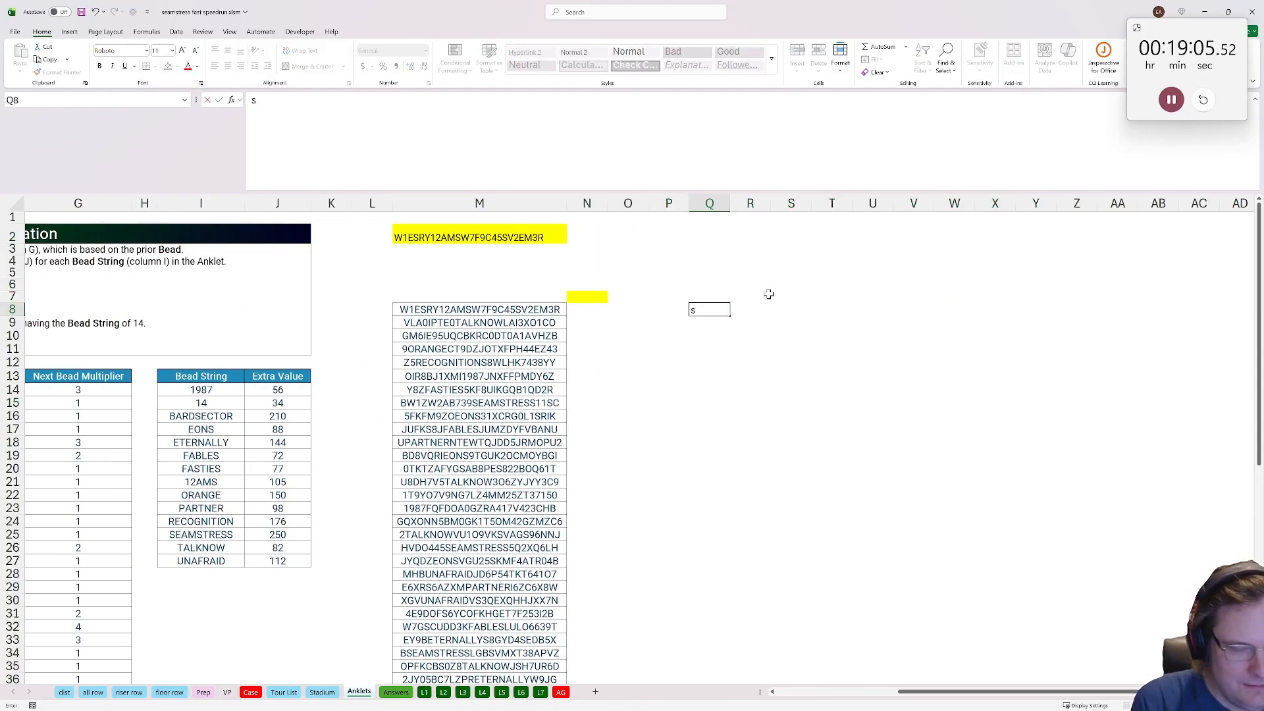
key(BackSpace)
text(=str2arr()
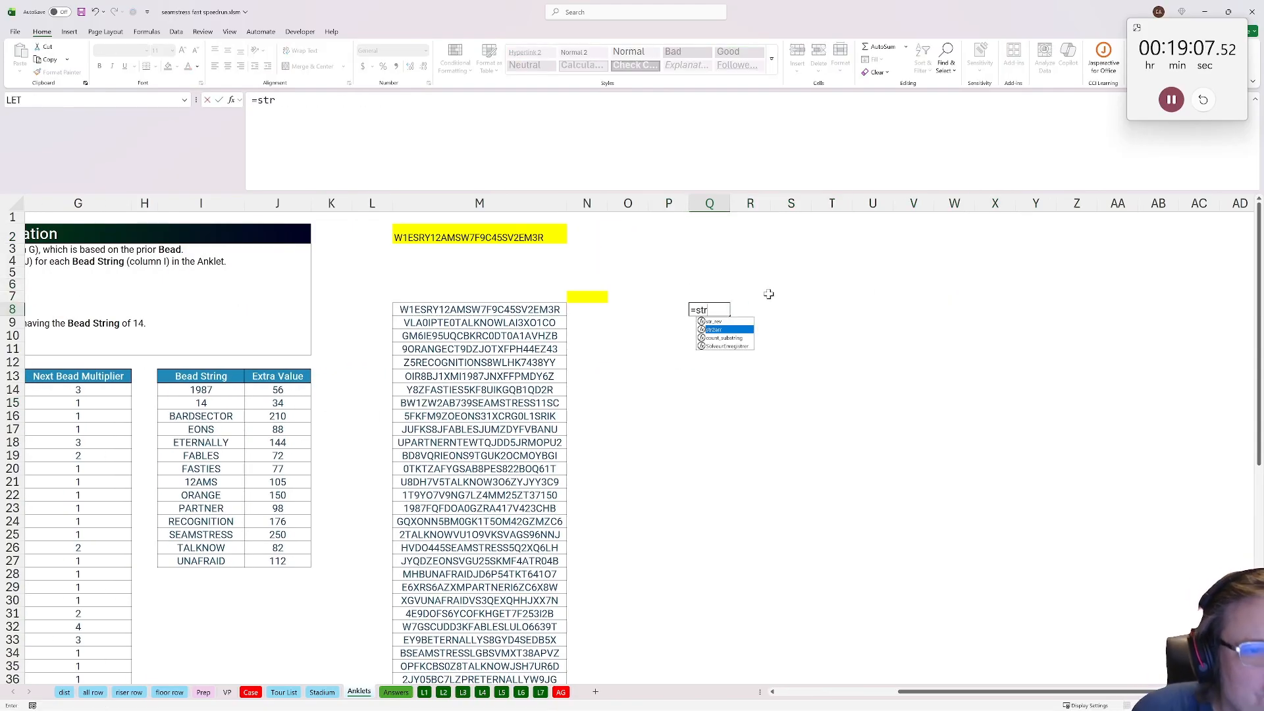
click(434, 242)
text())
key(Return)
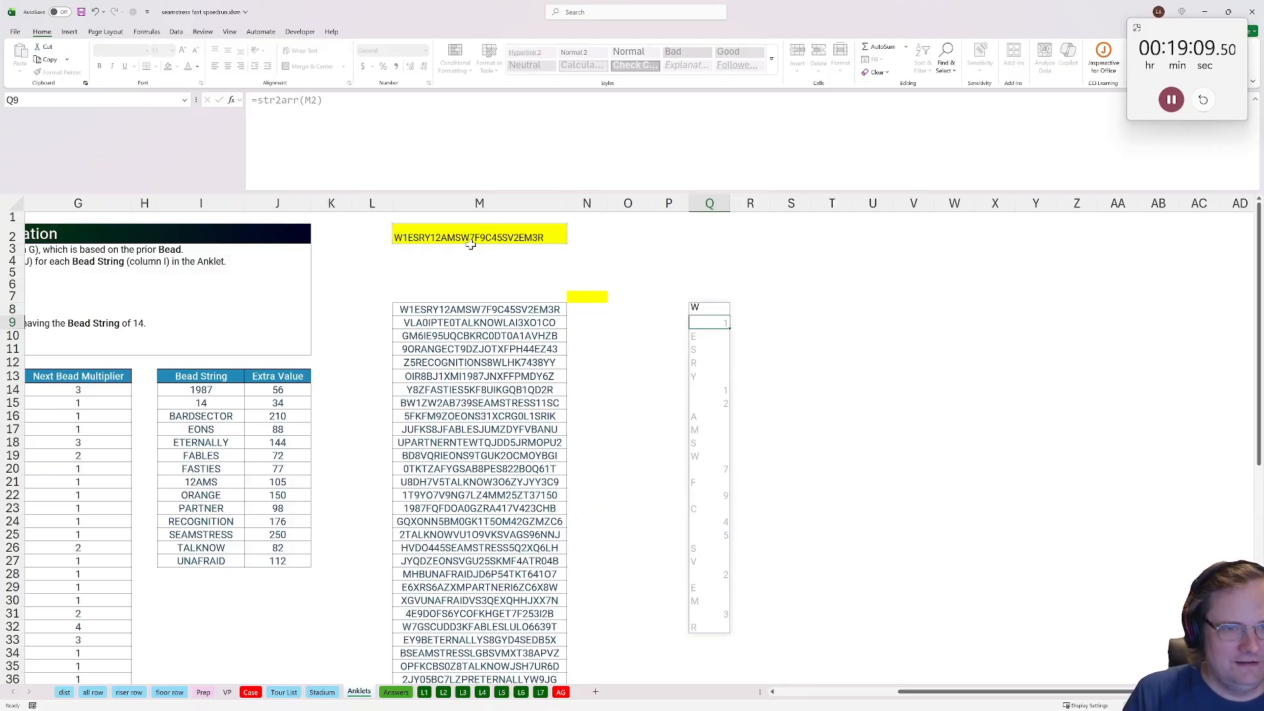
Left-align all cells on the Anklets sheet
click(709, 204)
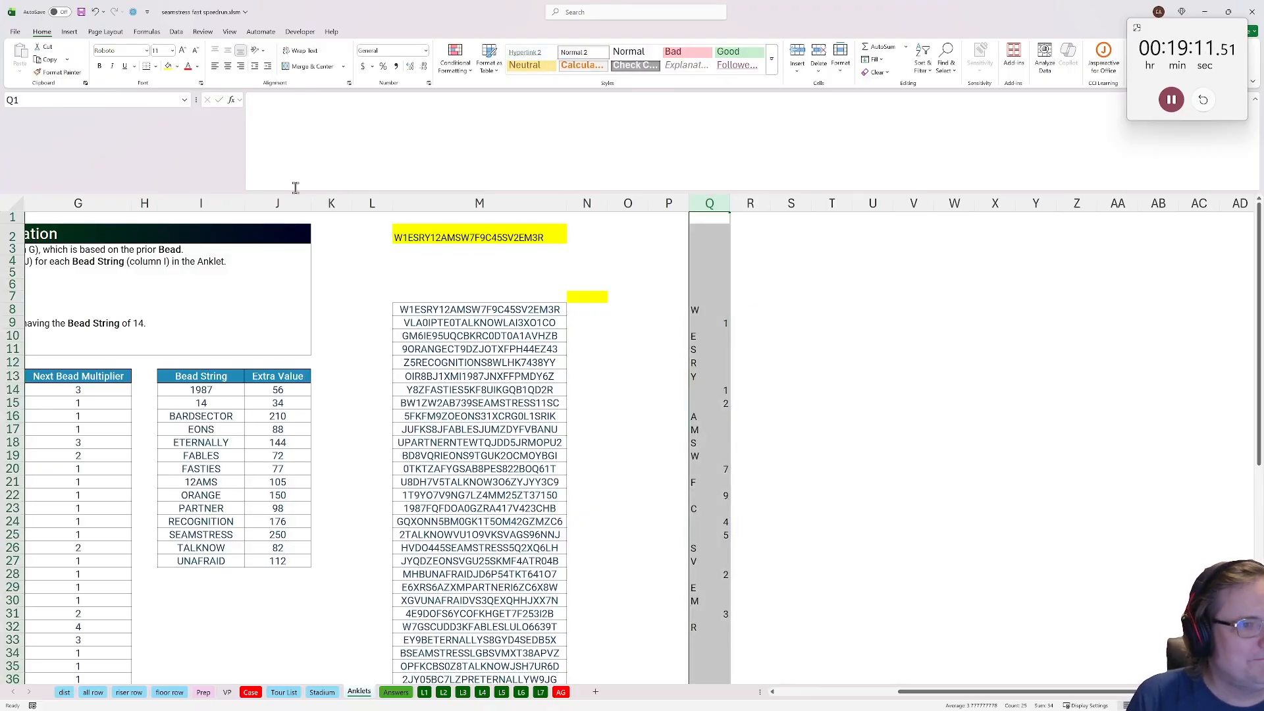
click(17, 204)
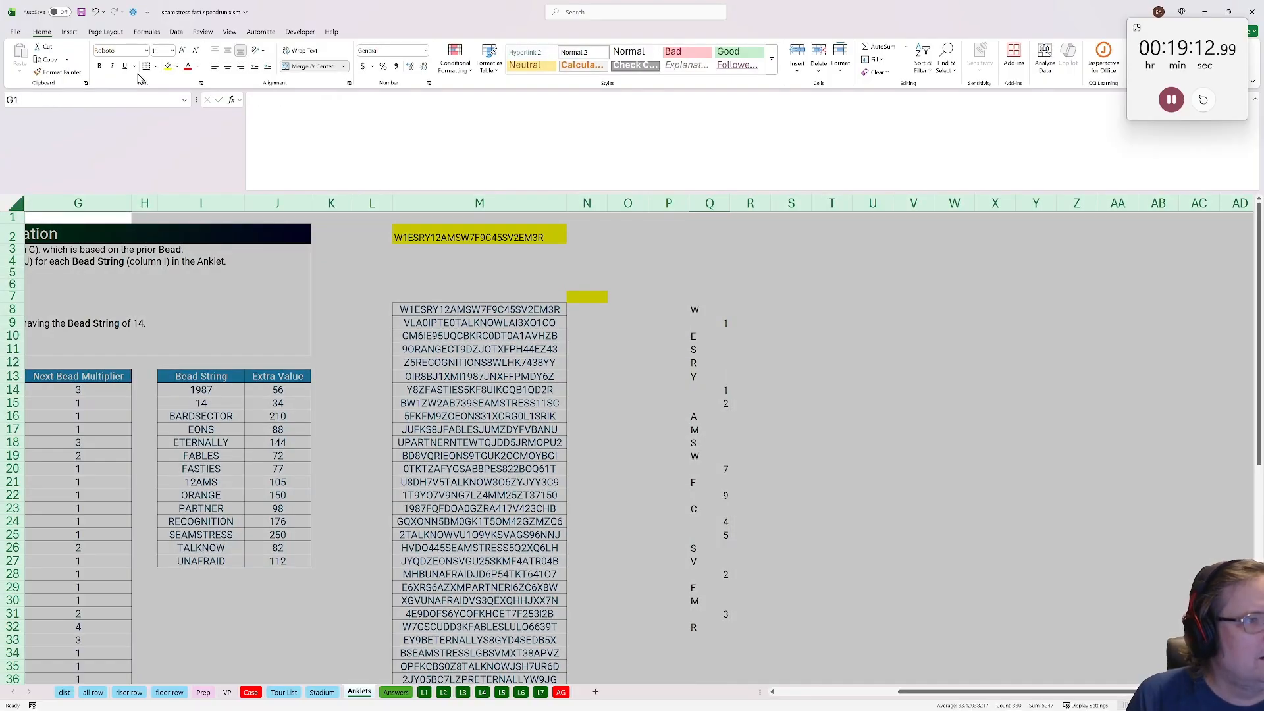
click(215, 66)
click(790, 298)
click(717, 298)
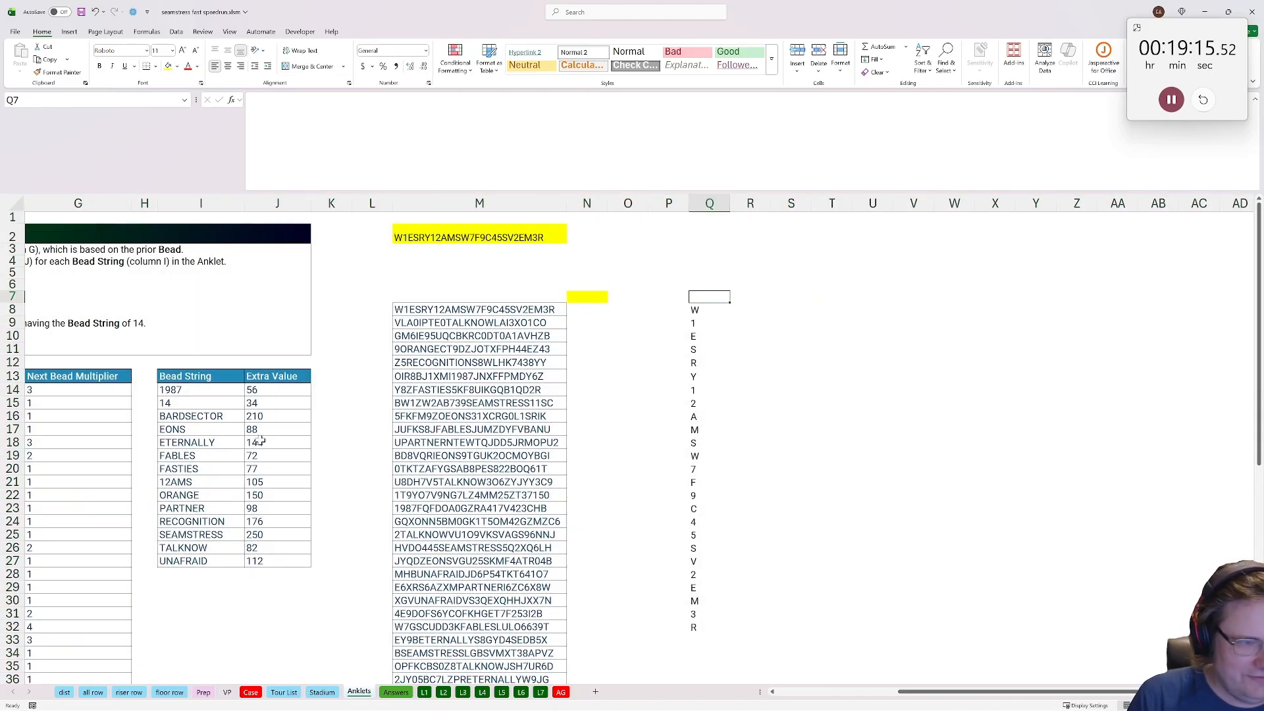
Copy the styled Extra Value header to Q7, above the split bead characters, and rename it Bead
click(268, 380)
key(ctrl+c)
click(714, 297)
key(ctrl+v)
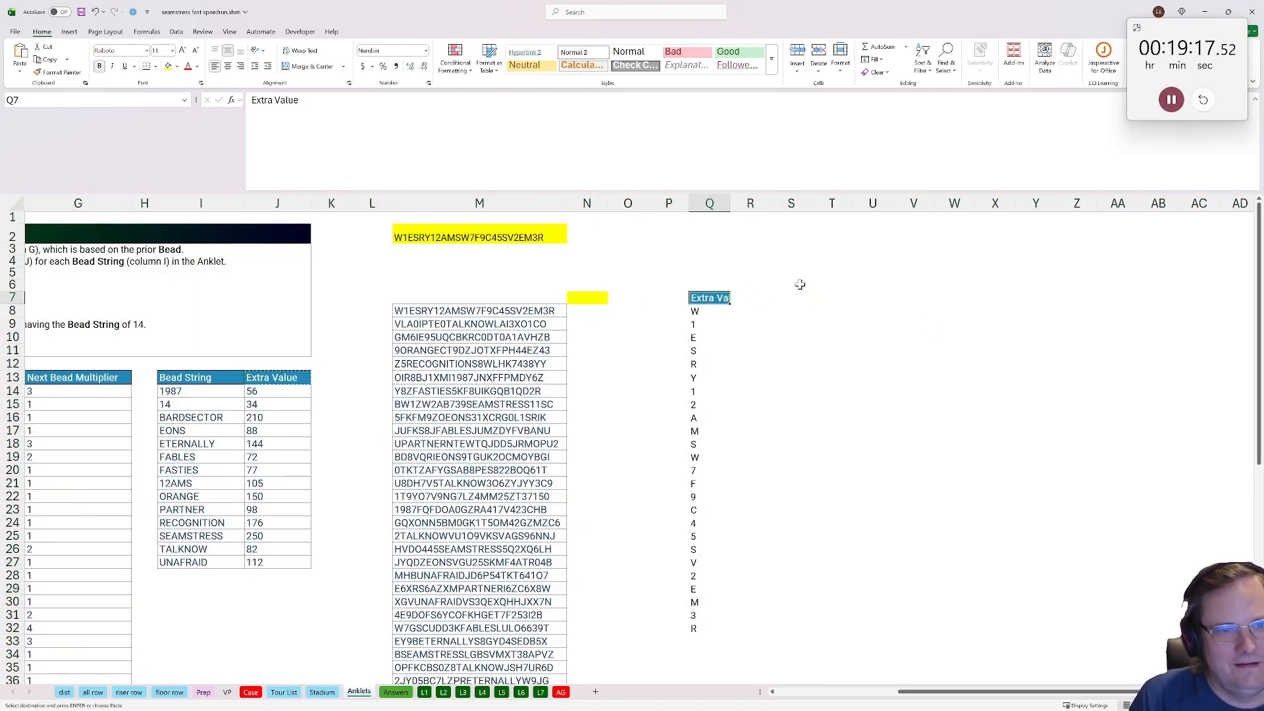
text(Bead)
key(Return)
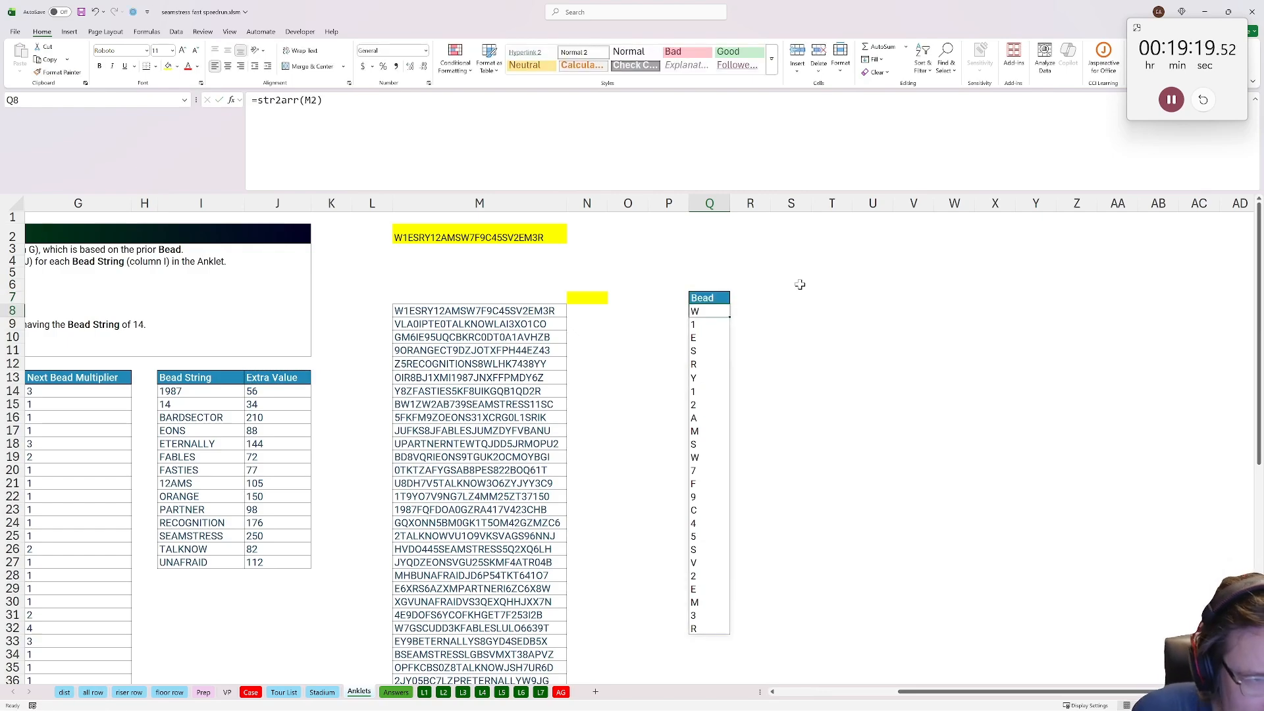
Copy the Bead header into the two neighbouring cells R7 and S7
click(719, 300)
key(ctrl+c)
click(746, 300)
key(ctrl+v)
click(787, 299)
key(ctrl+v)
Rename the headers in R7 and S7 to Base and Mult, and enter Val in T7
click(748, 301)
text(Base)
click(793, 299)
text(Bult)
key(Tab)
click(795, 300)
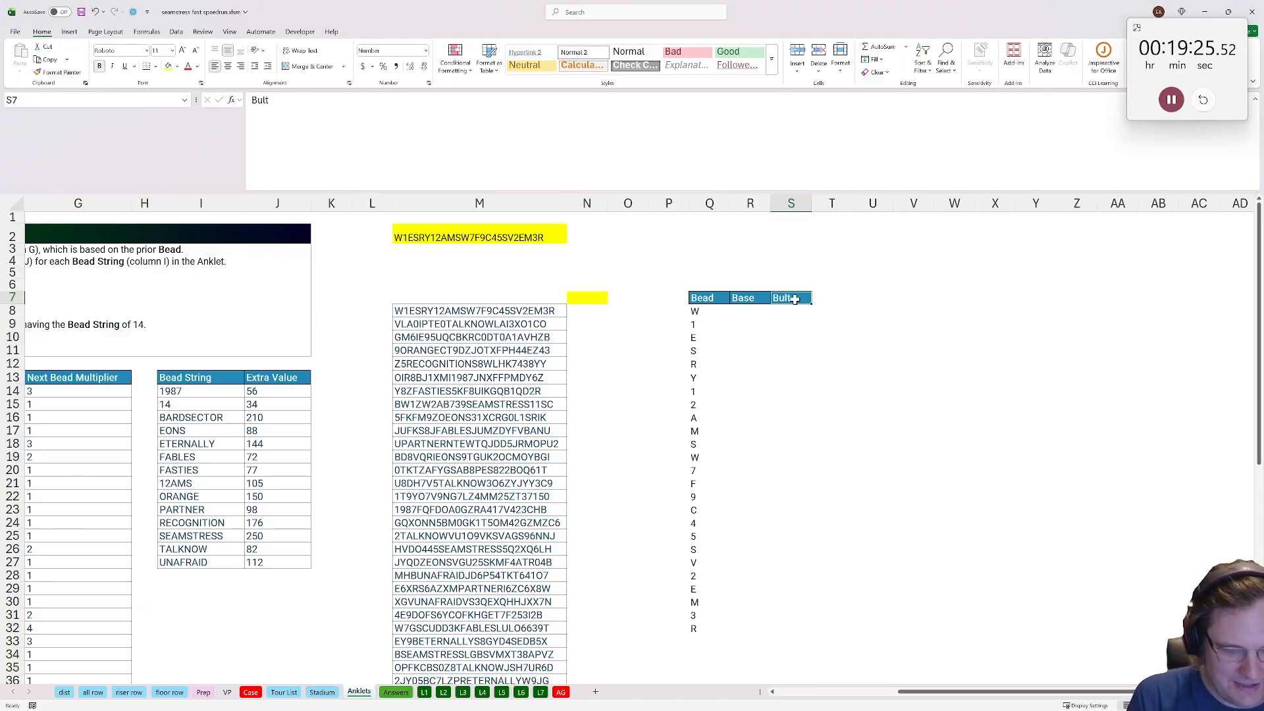
text(Mult)
key(Tab)
text(V)
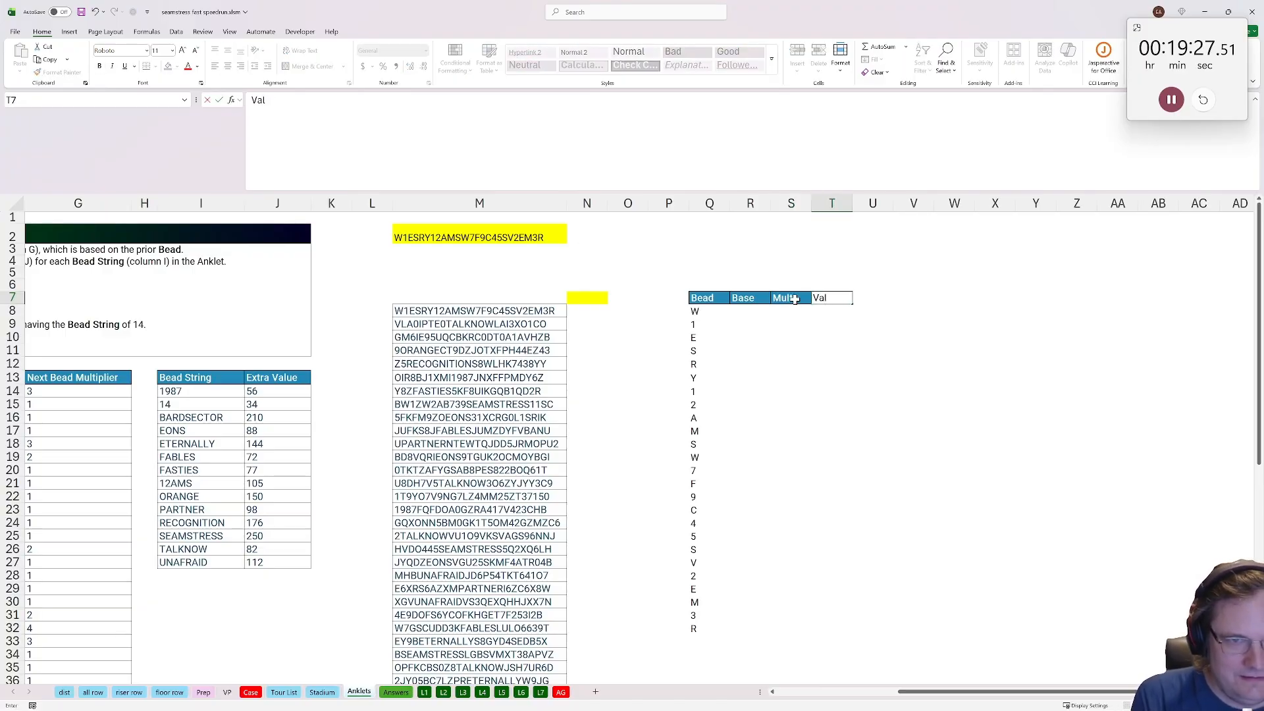
key(Return)
key(Up)
key(Left)
key(Right)
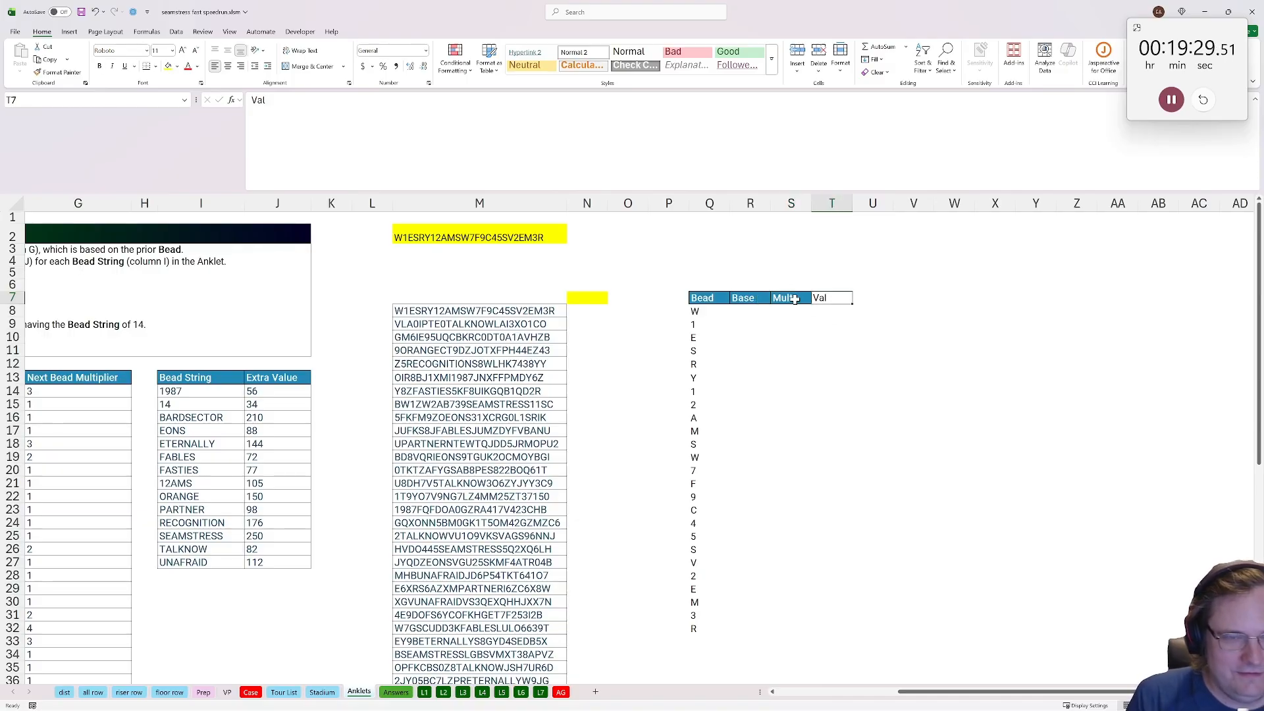
Build an XLOOKUP in R8 that looks up Q8# in $E$14:$E$49 and returns F14:G49
click(739, 314)
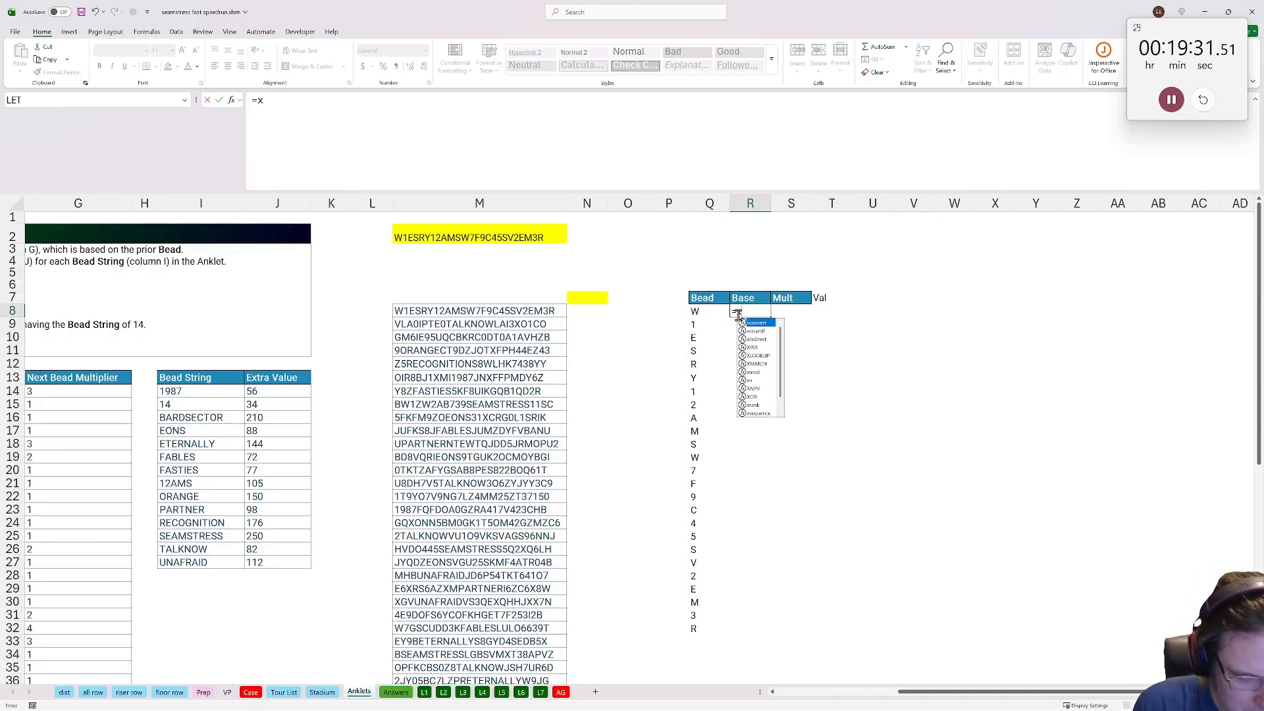
text(=xlookup()
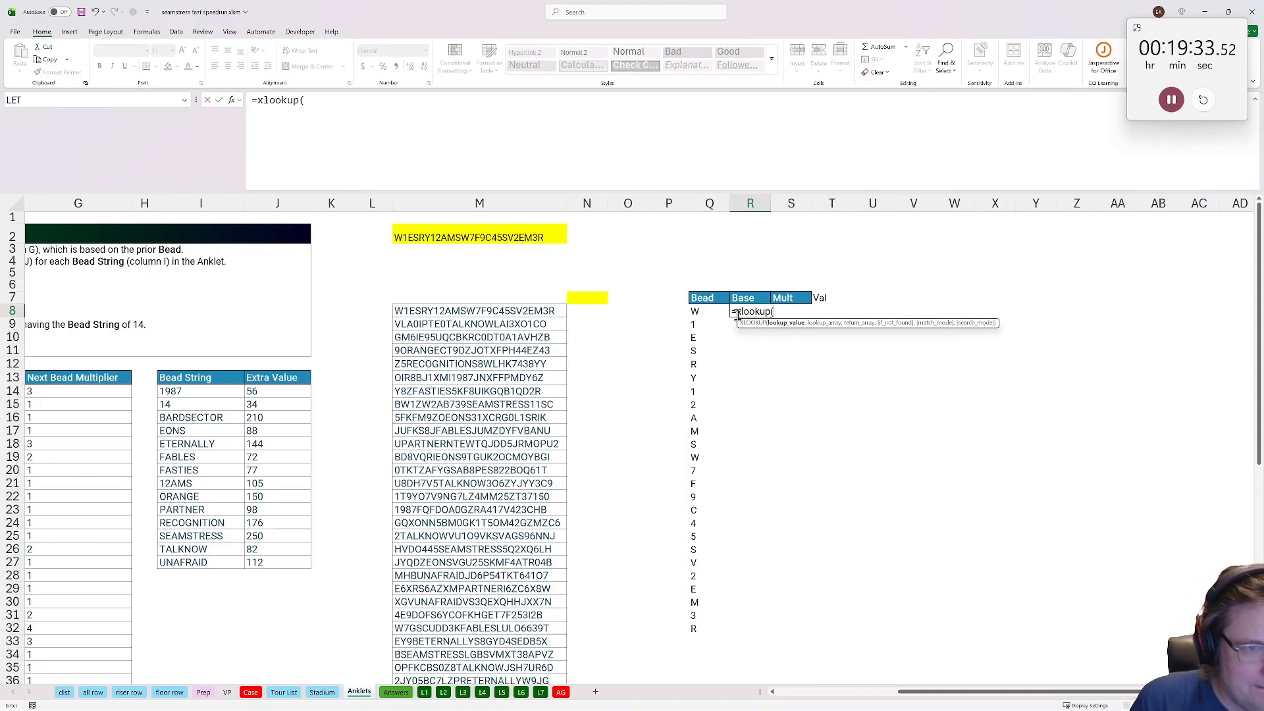
click(694, 312)
text(#,)
drag(1047, 693, 1001, 693)
drag(125, 391, 127, 668)
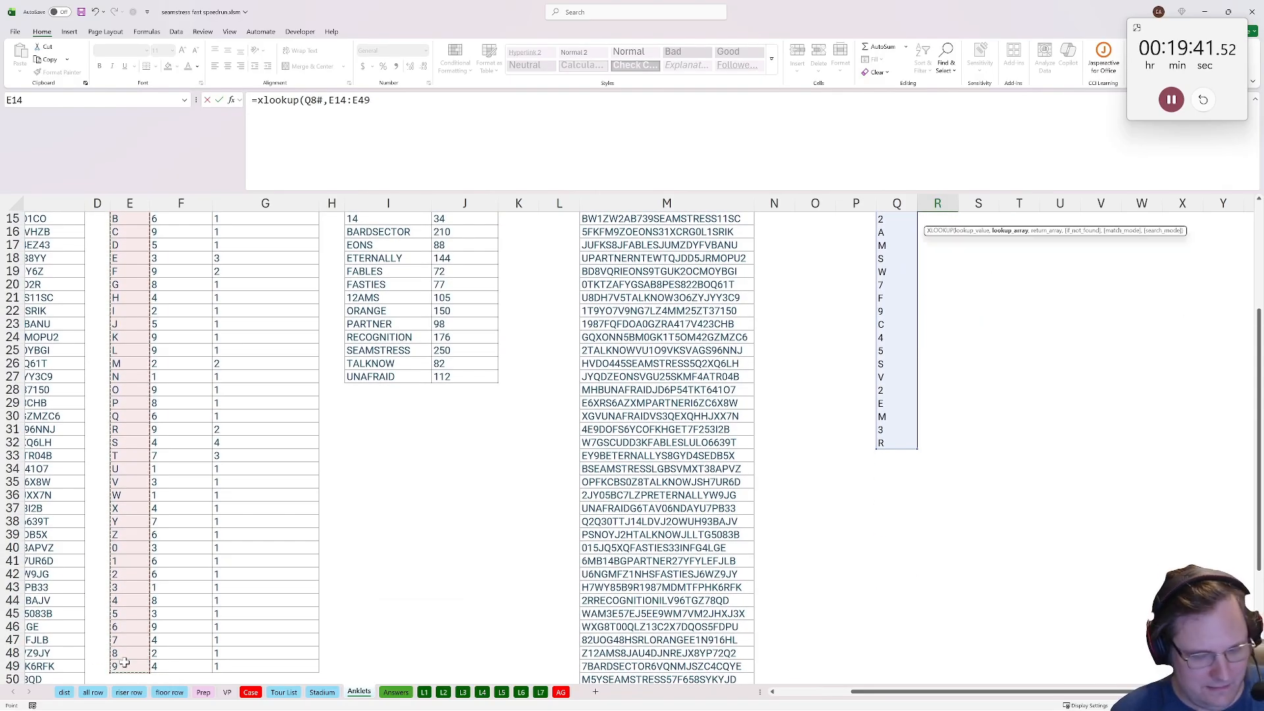
key(F4)
text(,)
drag(181, 393, 263, 653)
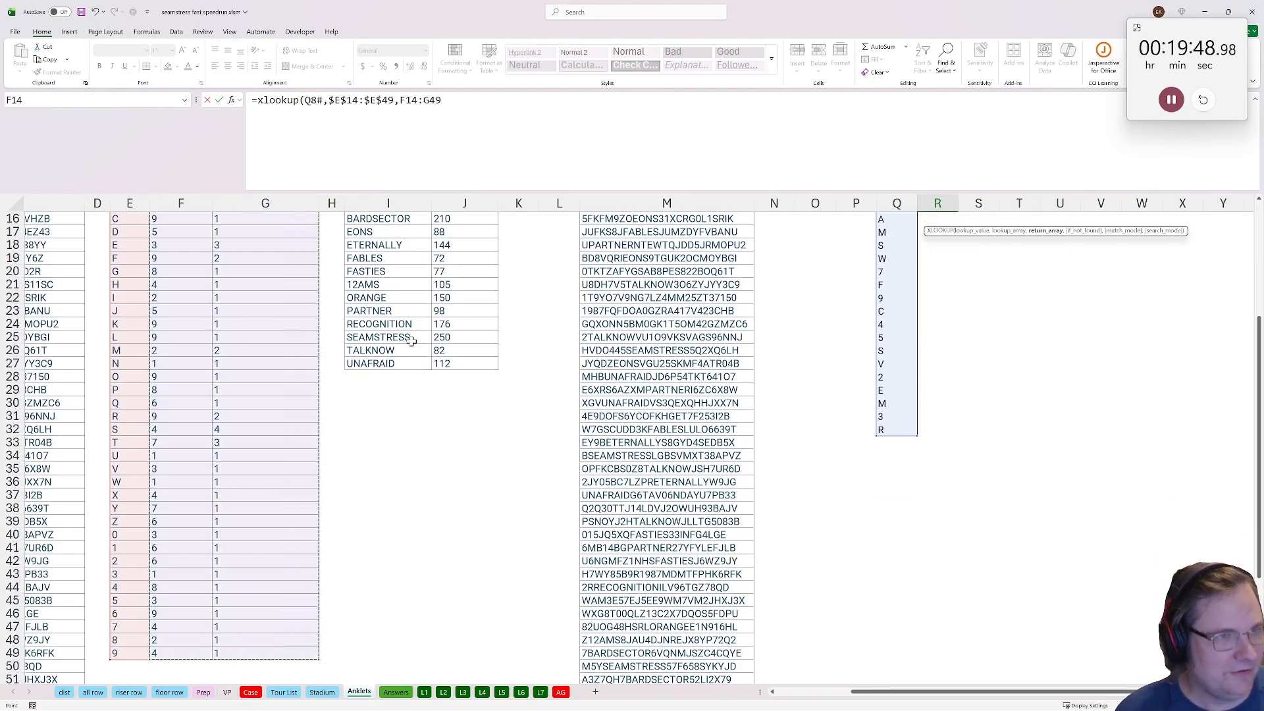
Change the XLOOKUP in R8 to look up Q8 only and make its return range absolute, $F$14:$G$49
click(323, 103)
click(307, 104)
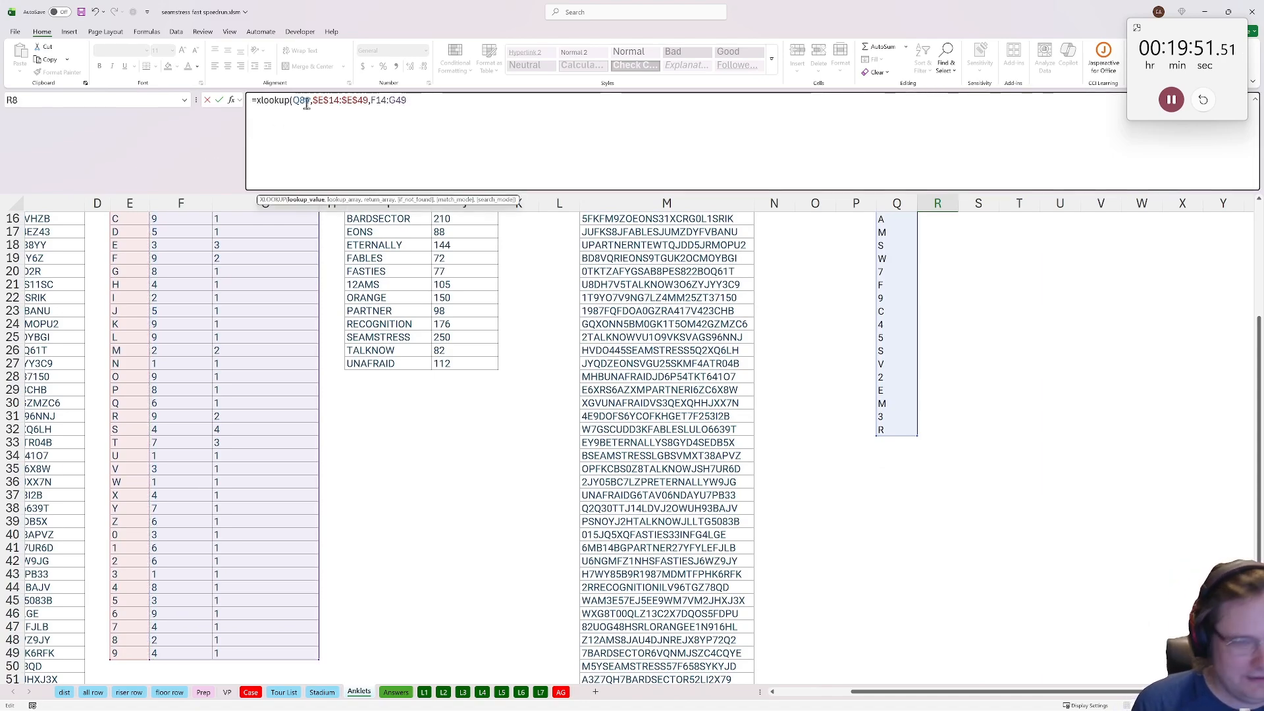
key(Delete)
drag(459, 108, 391, 112)
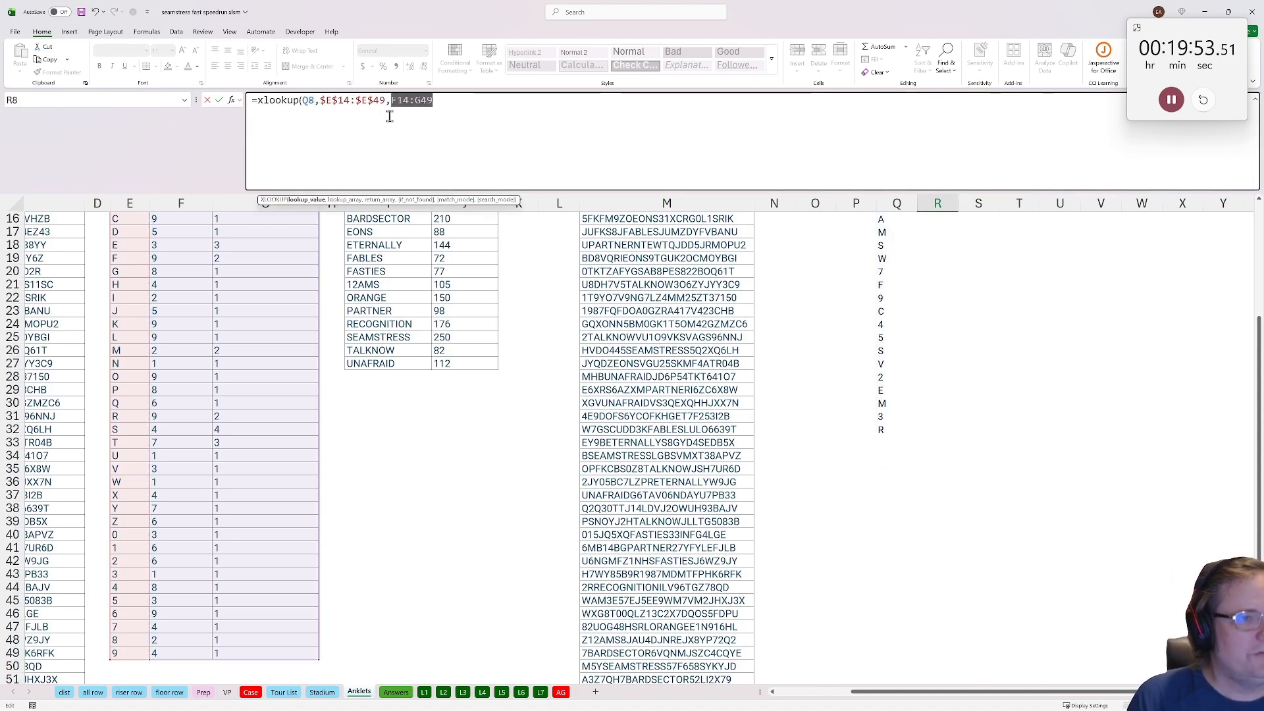
key(F4)
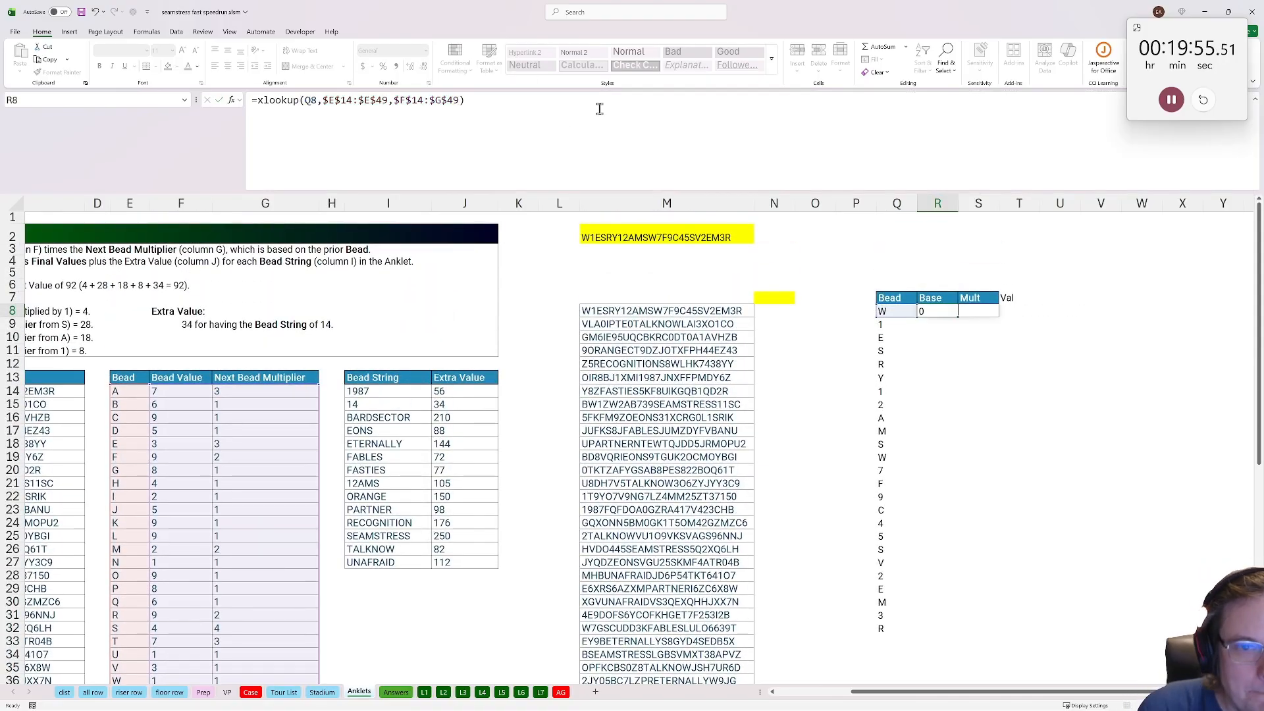
key(Return)
Copy the XLOOKUP formula from R8 down through R32 to return every bead's base and multiplier
key(ctrl+c)
drag(937, 311, 926, 635)
key(ctrl+v)
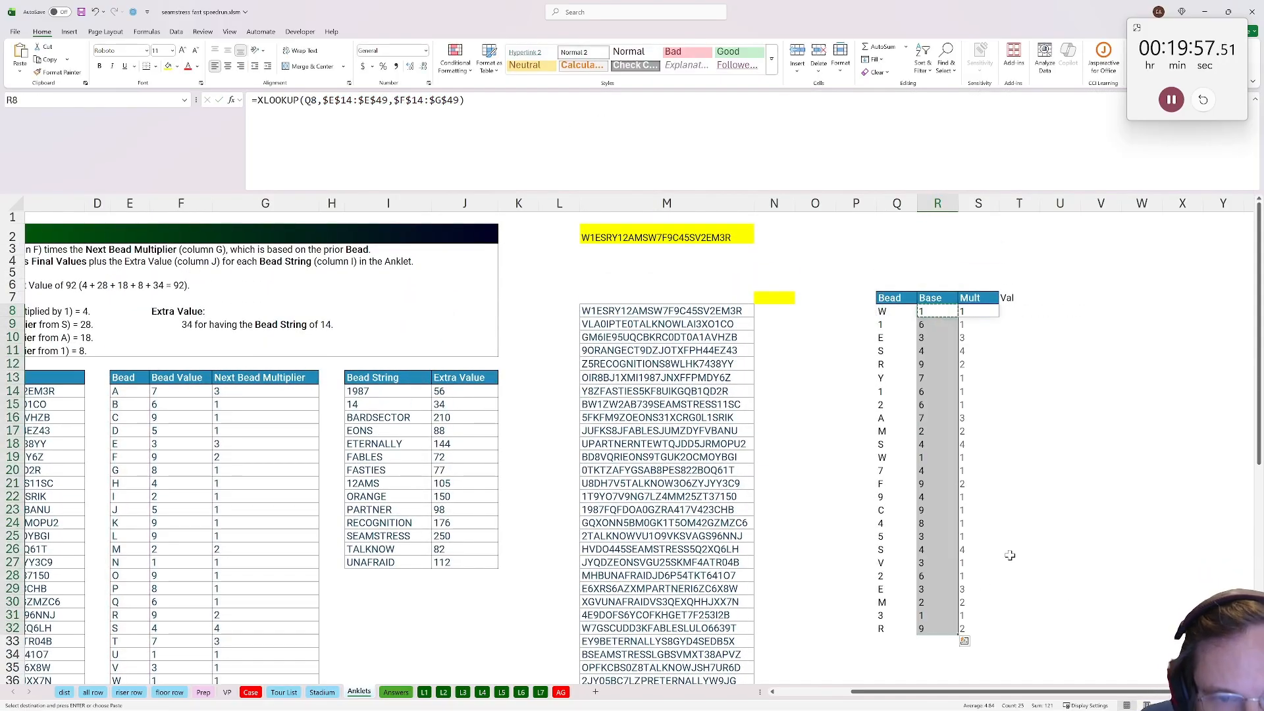
Calculate the Val column with a formula for the first bead in T8 and =R9*S8 in T9, filled down to T32
click(1026, 310)
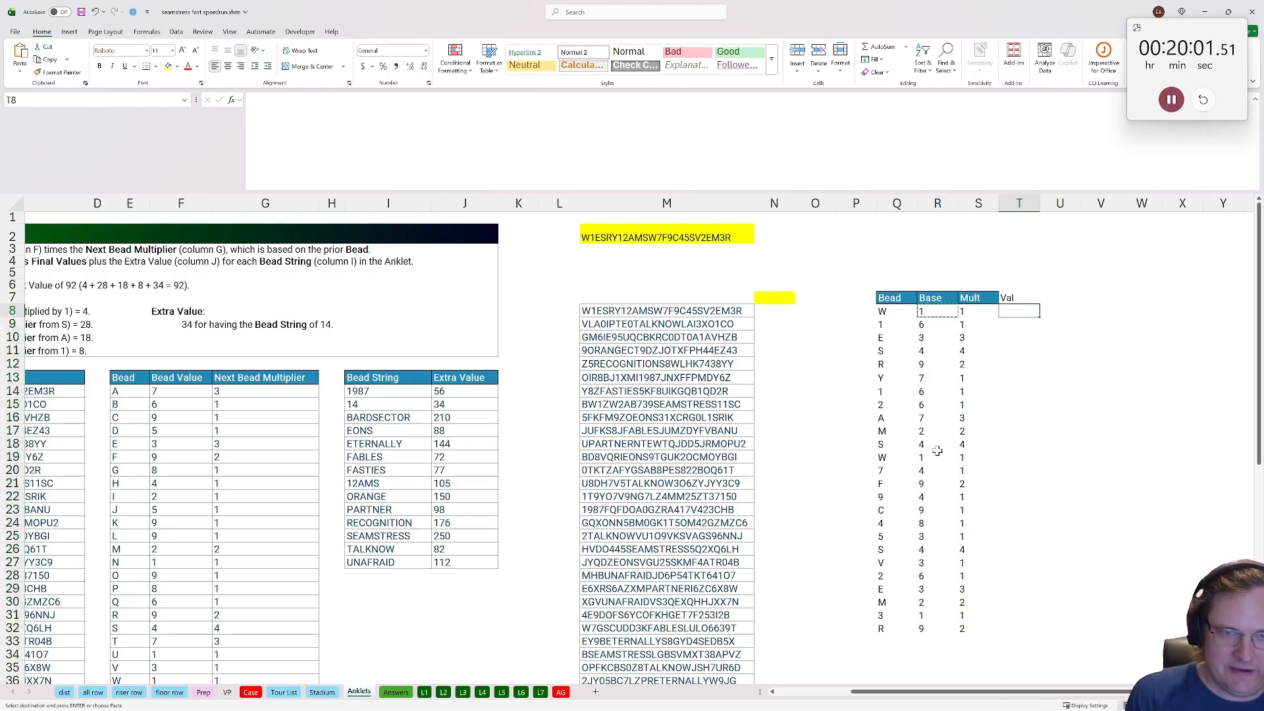
text(=)
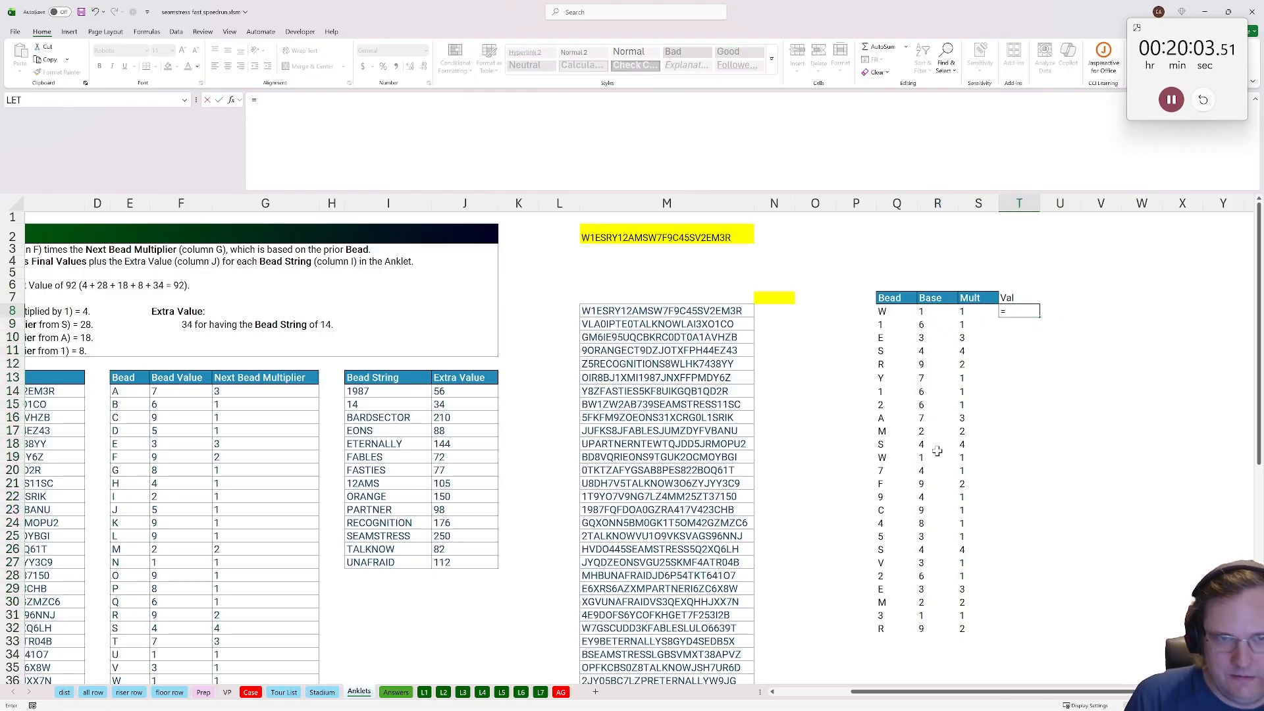
key(Return)
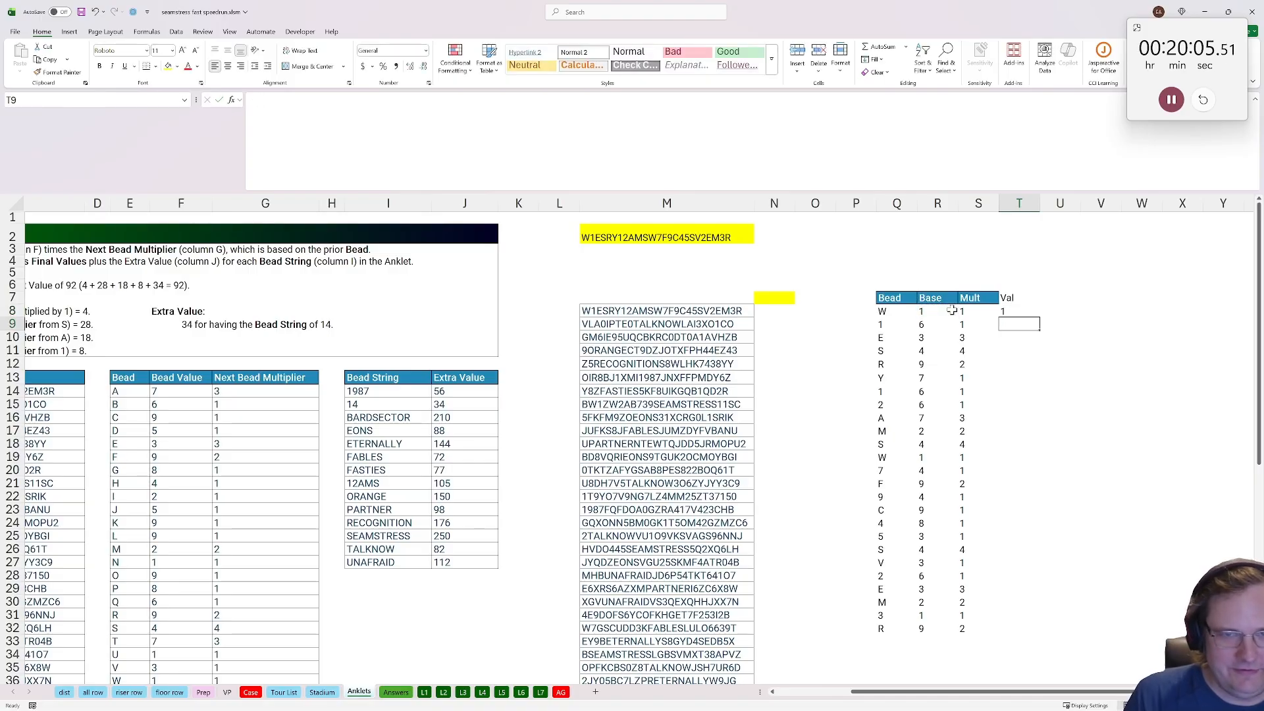
text(=)
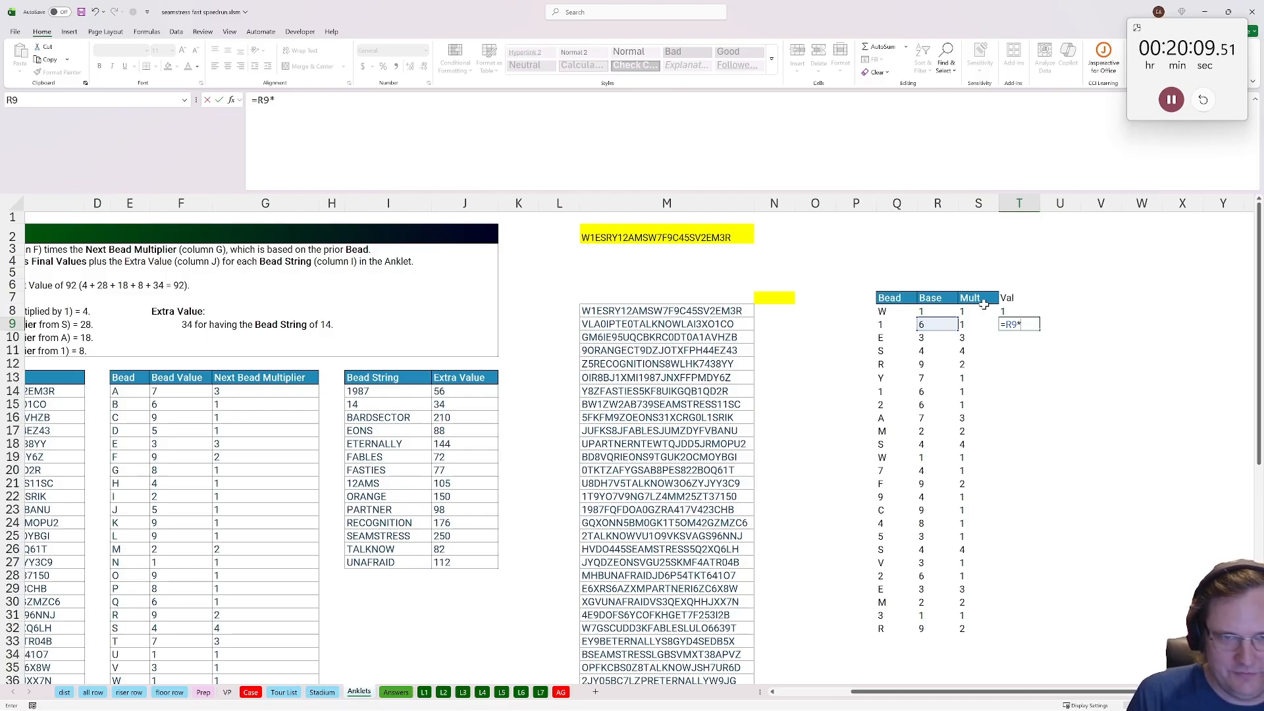
click(963, 311)
key(Return)
click(1037, 319)
double_click(1039, 331)
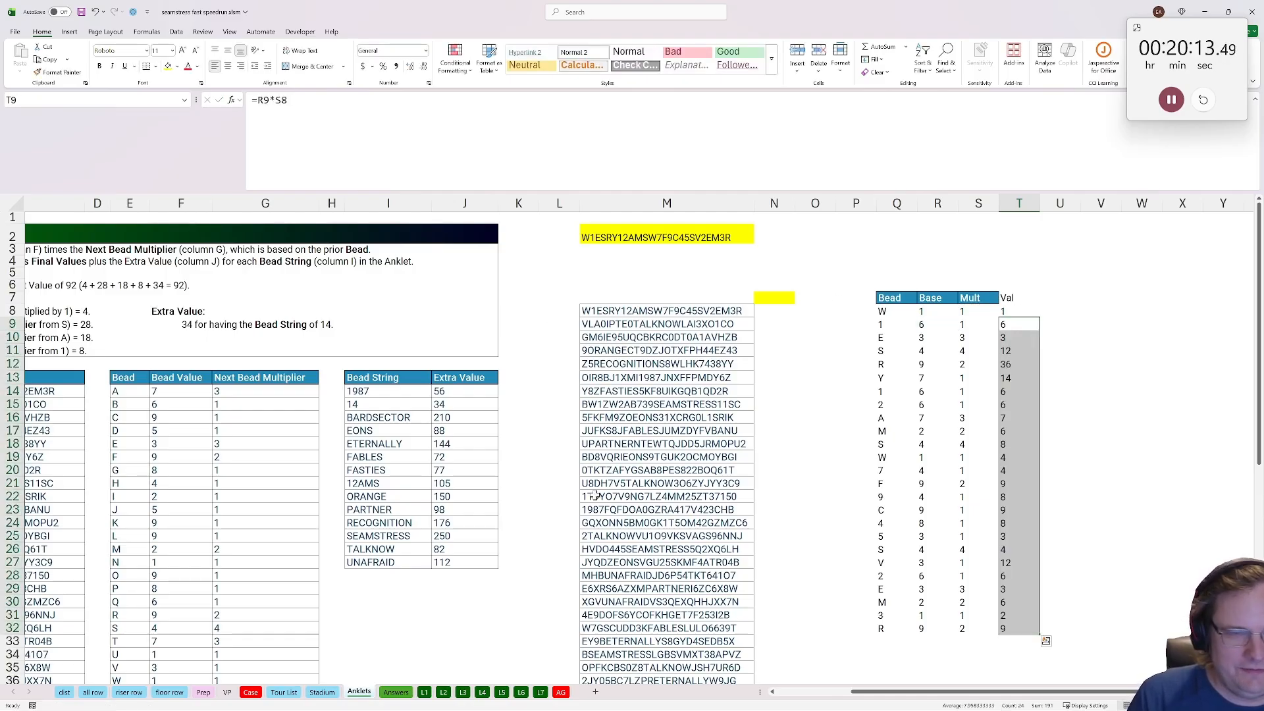
Enter =count_substring(M2,I14) in K14 to count the first bead string in the anklet
click(503, 391)
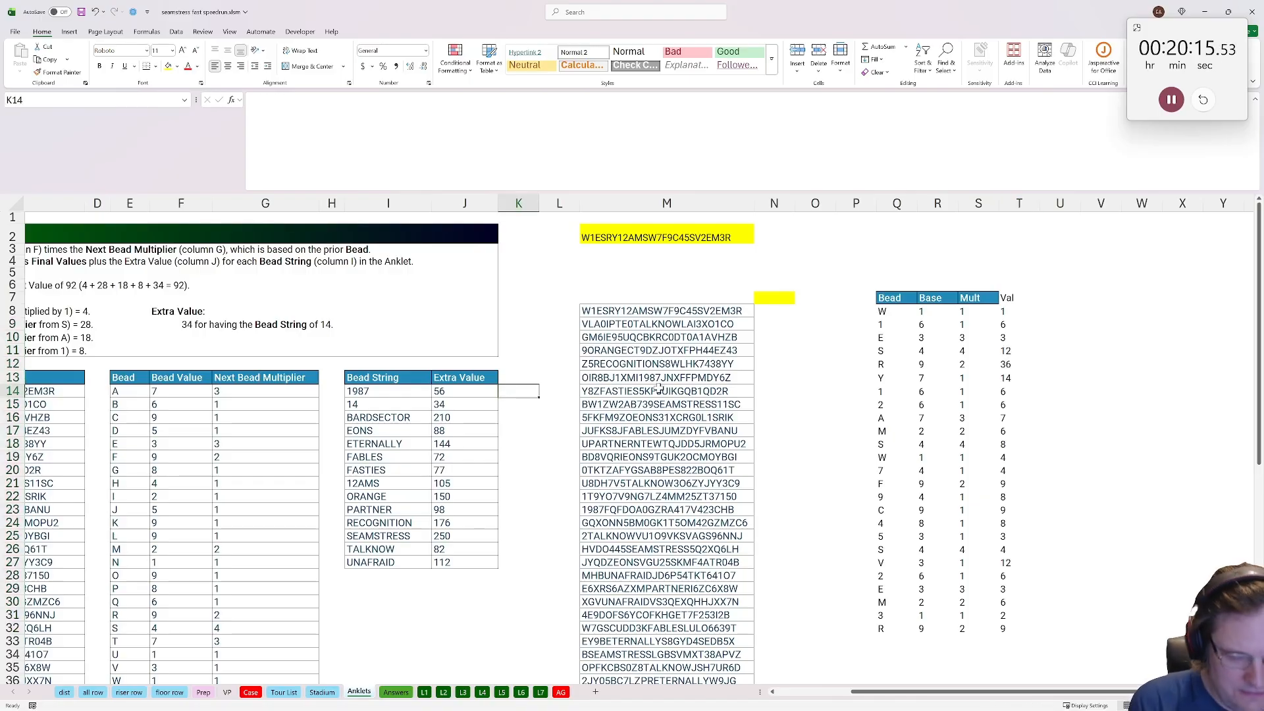
text(=count_substring()
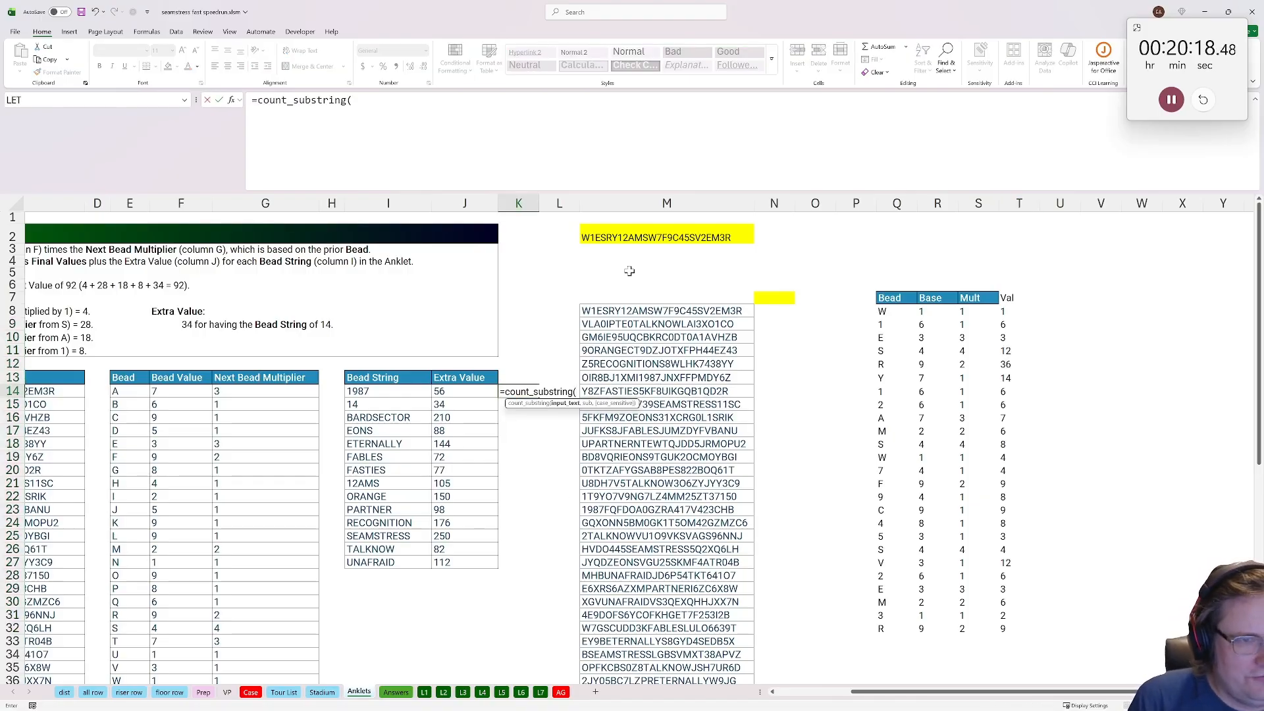
click(614, 231)
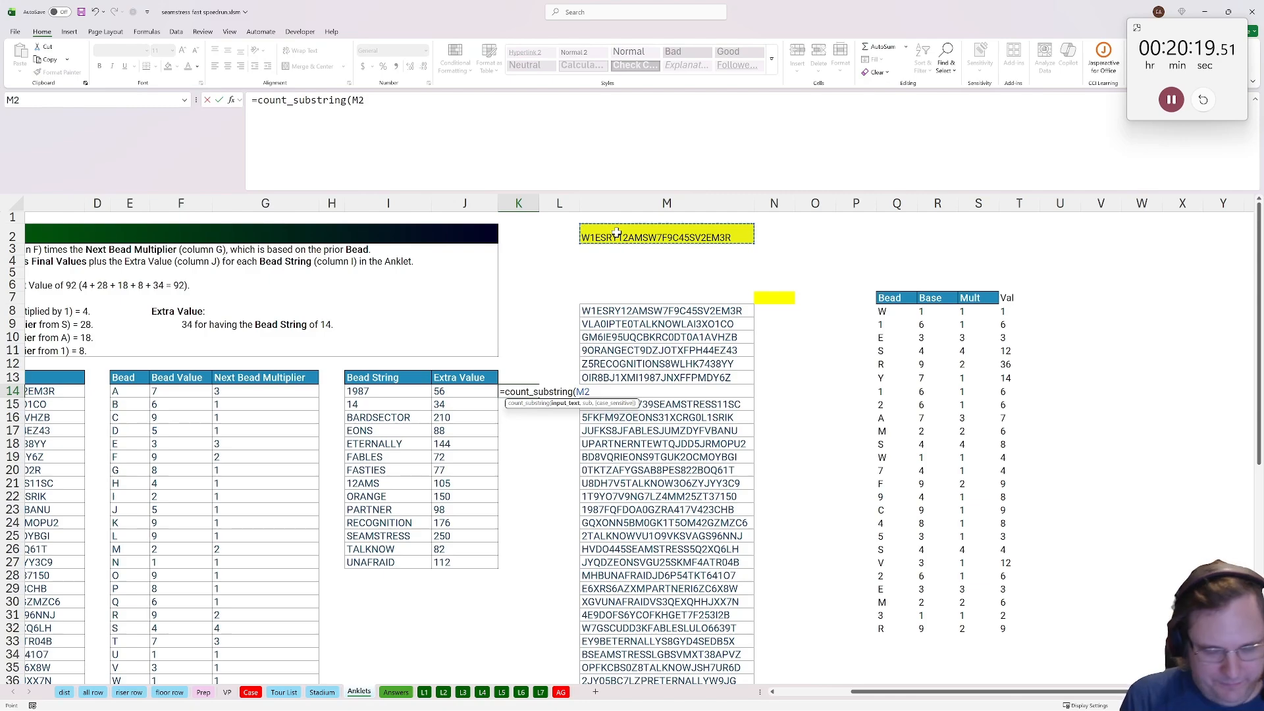
text(,)
click(380, 391)
text(,)
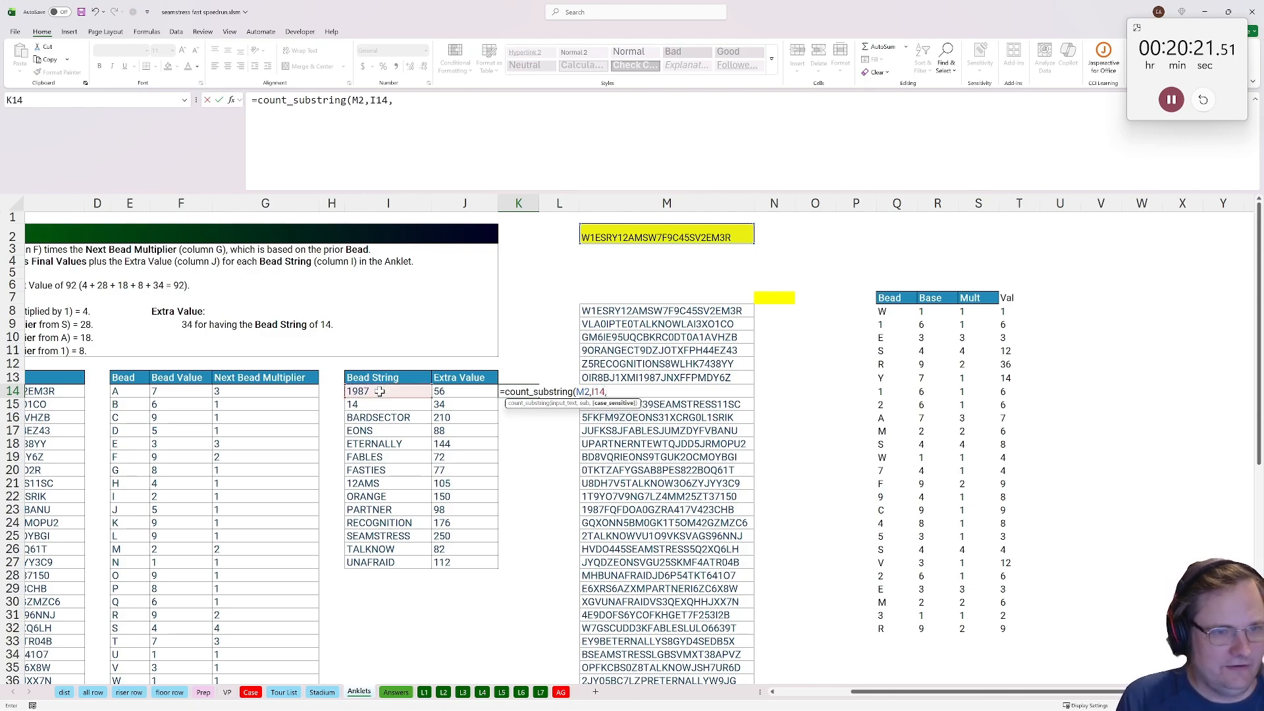
key(BackSpace)
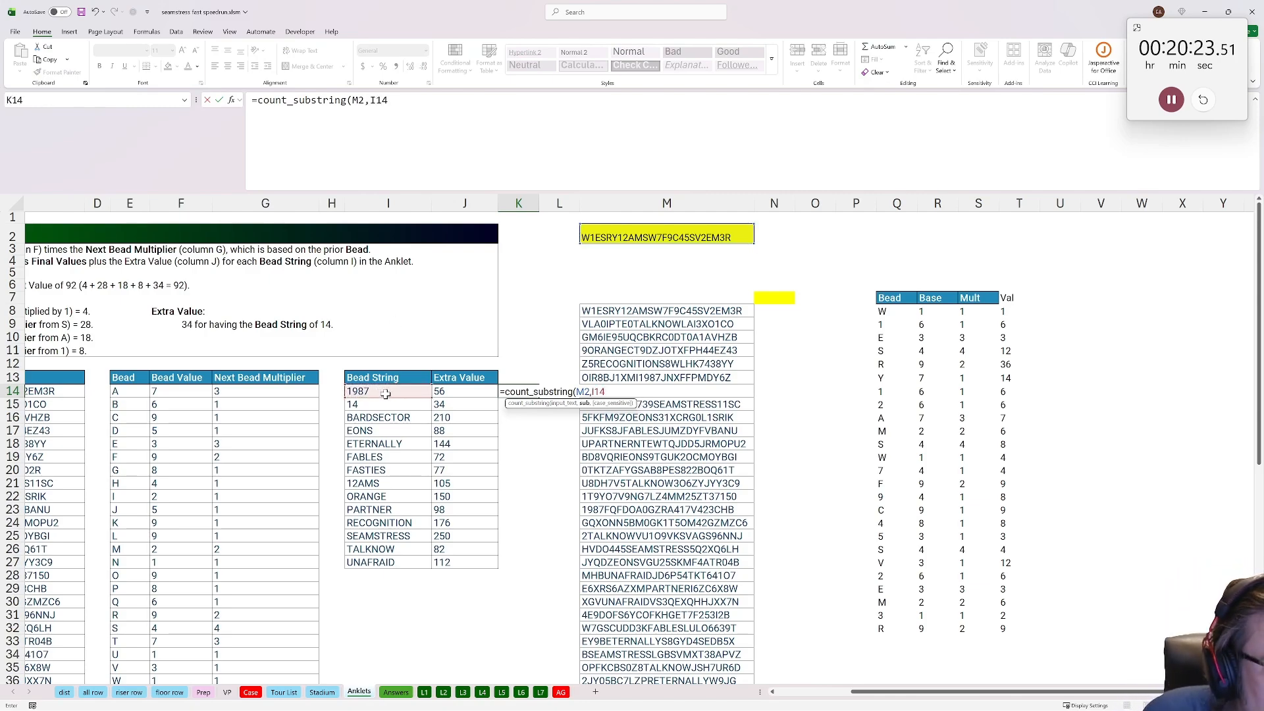
text())
key(ctrl+Return)
Multiply the substring count in K14 by the extra value in J14 and fill the formula down to K27
click(713, 140)
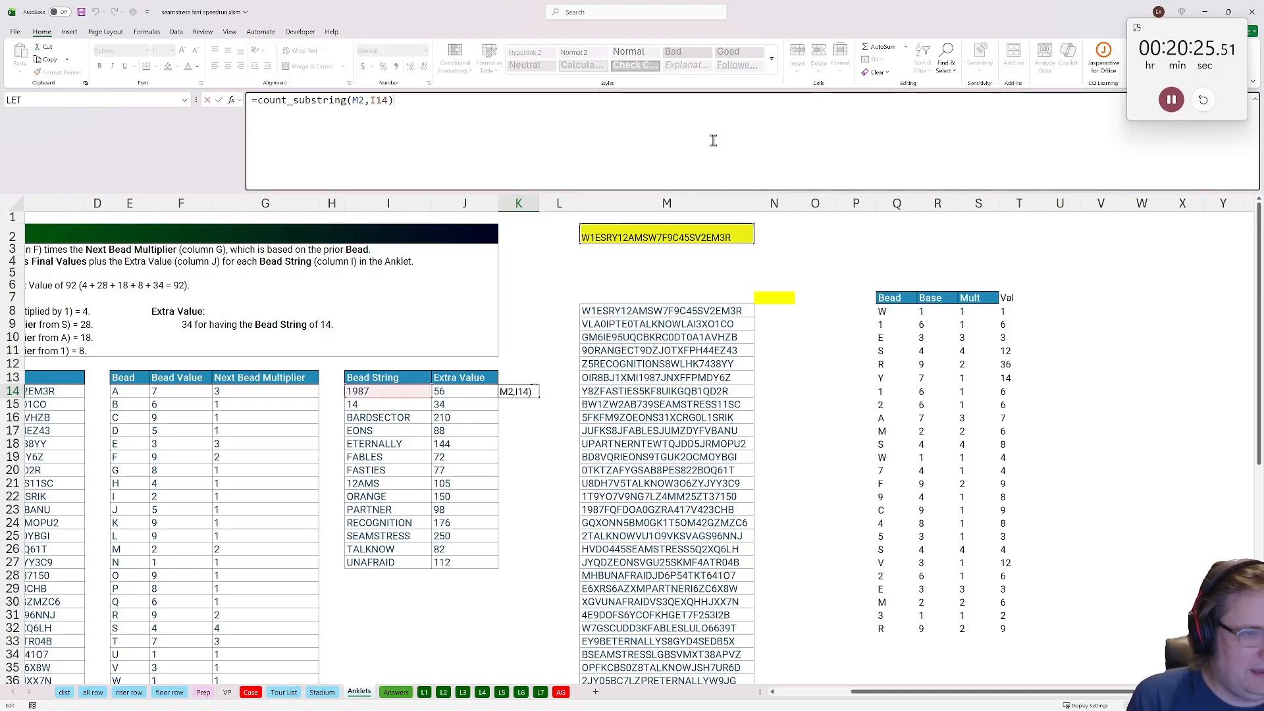
click(464, 391)
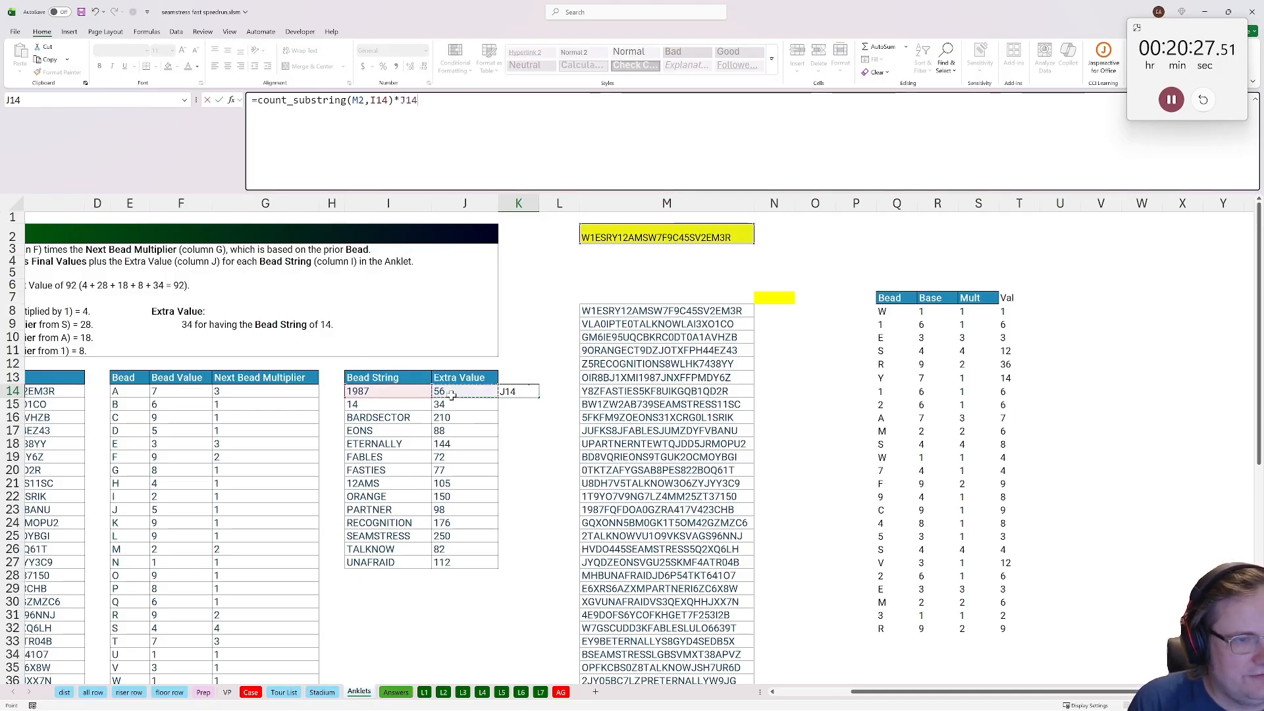
key(ctrl+Return)
double_click(539, 396)
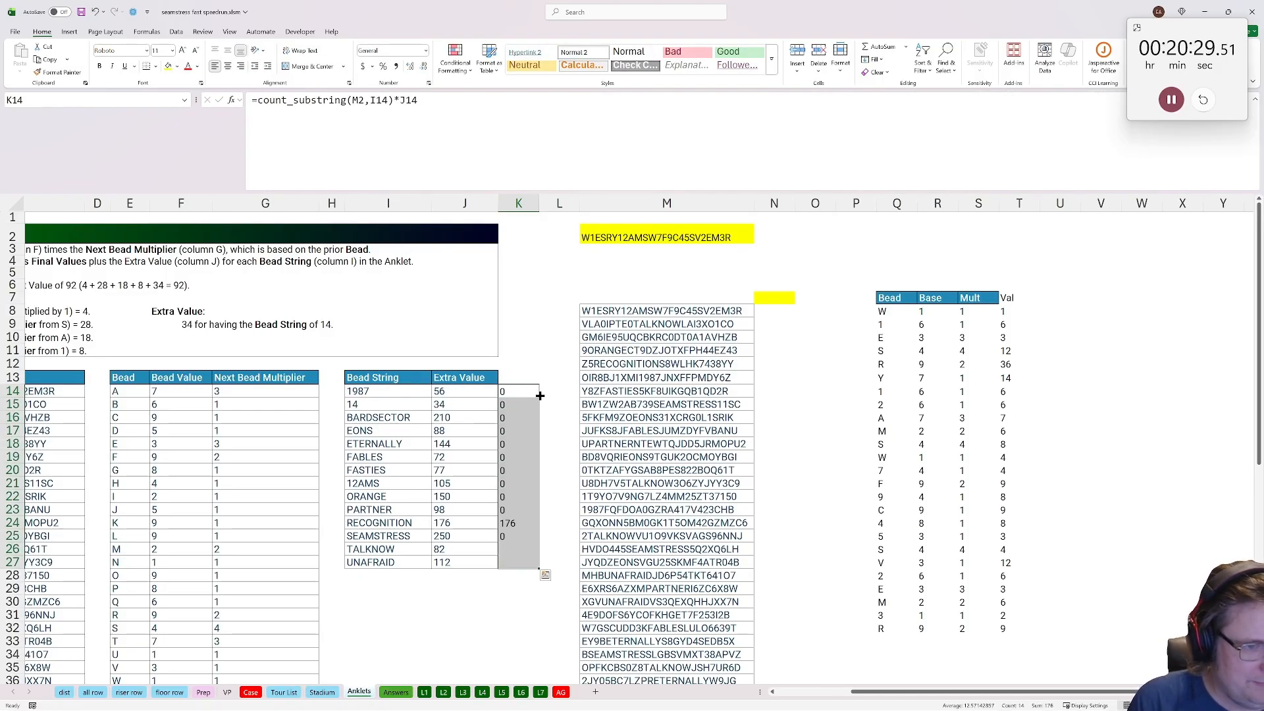
Total the anklet value in N7 with =SUM(K14:K27)+SUM(T8:T32)
click(780, 295)
text(=sum()
click(509, 394)
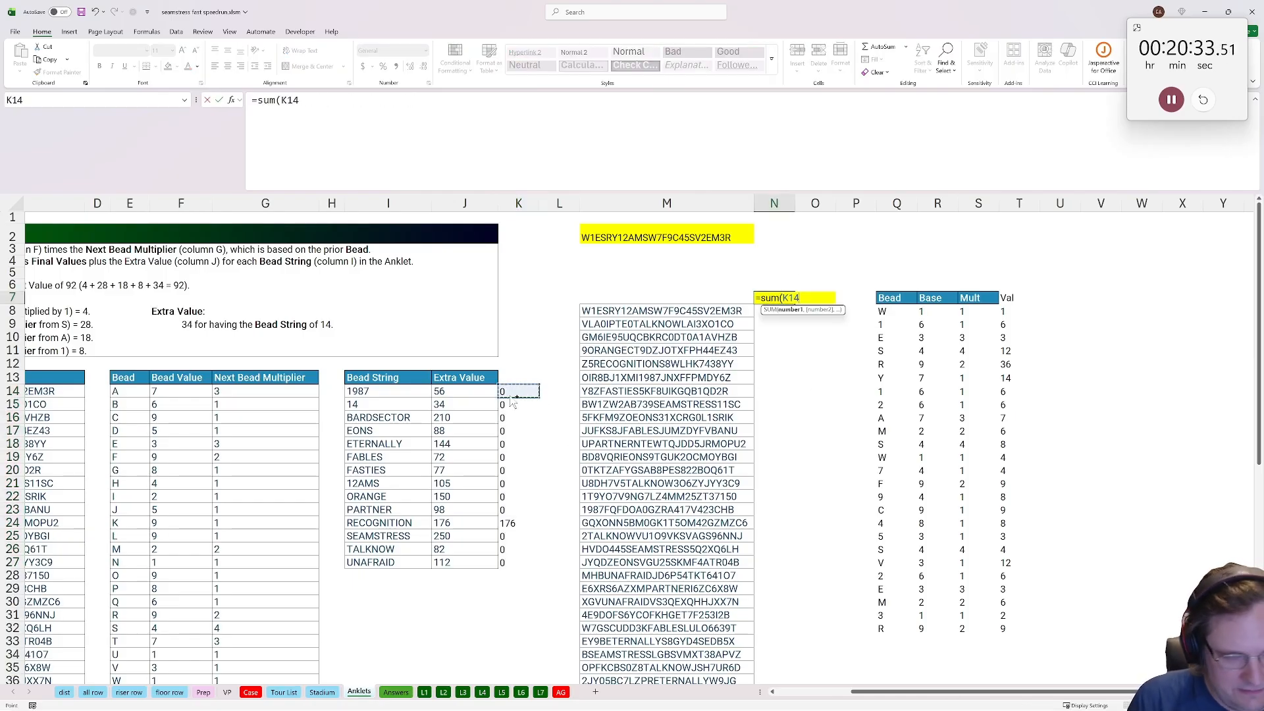
key(ctrl+shift+Down)
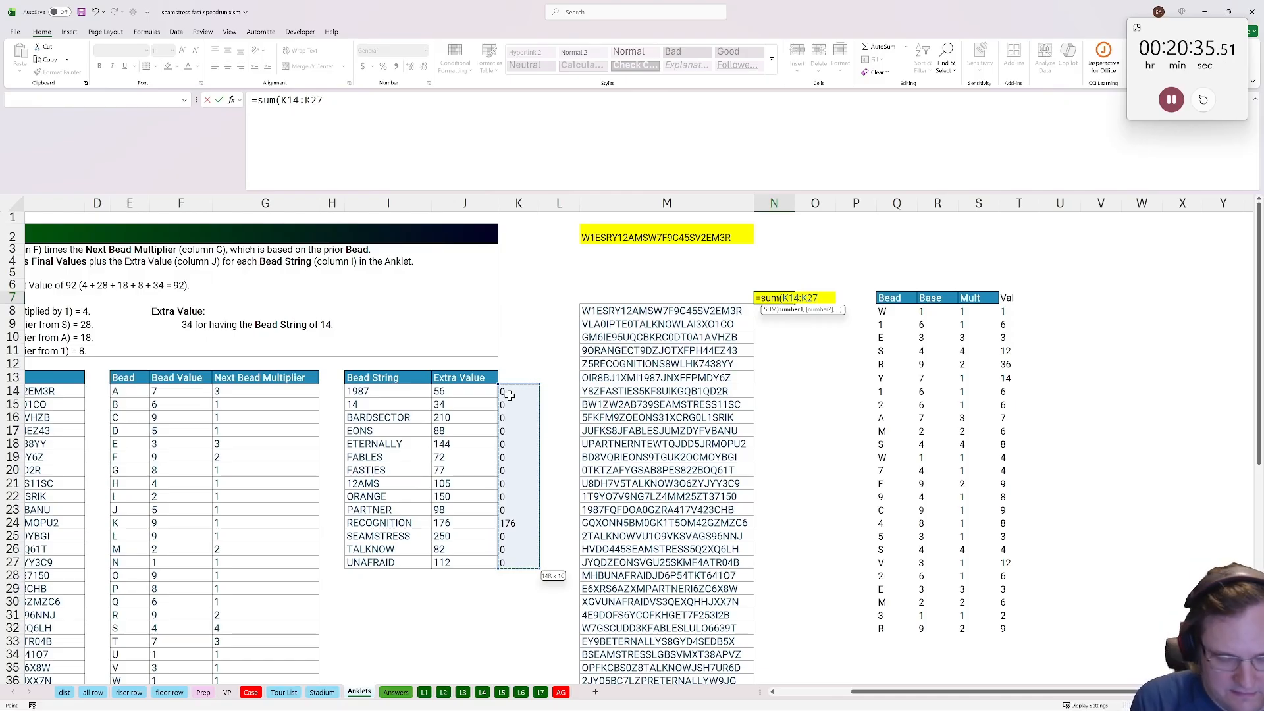
text()+sum()
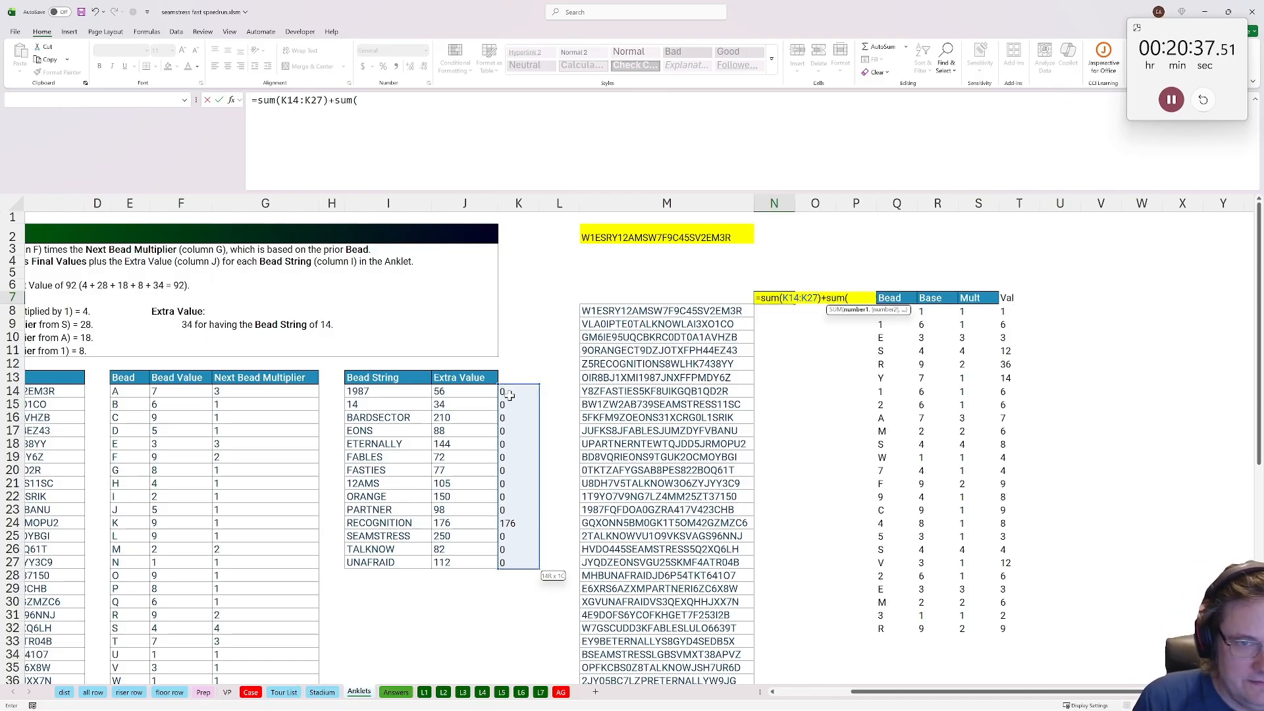
click(1017, 312)
key(ctrl+shift+Down)
key(ctrl+Return)
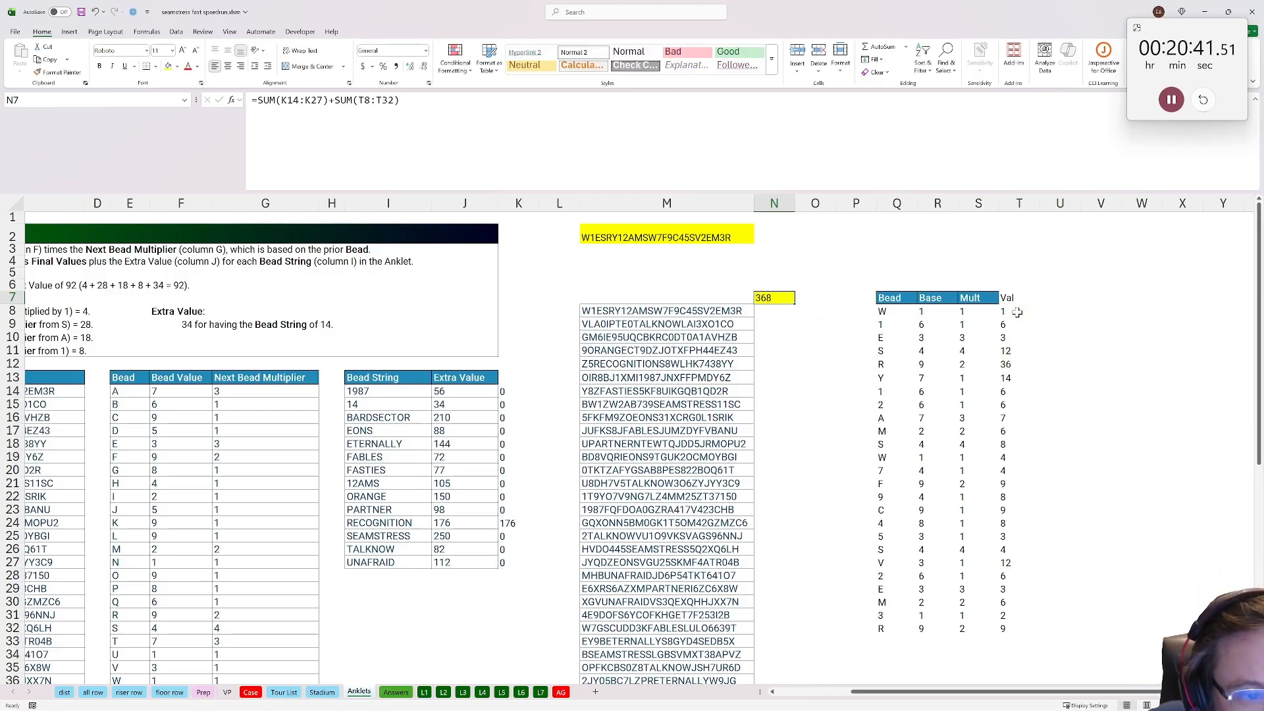
Create a one-variable data table over the anklet list in columns M and N from row 7, with M2 as the column input cell
drag(737, 294, 762, 454)
key(ctrl+shift+Down)
key(alt+a)
key(w)
key(t)
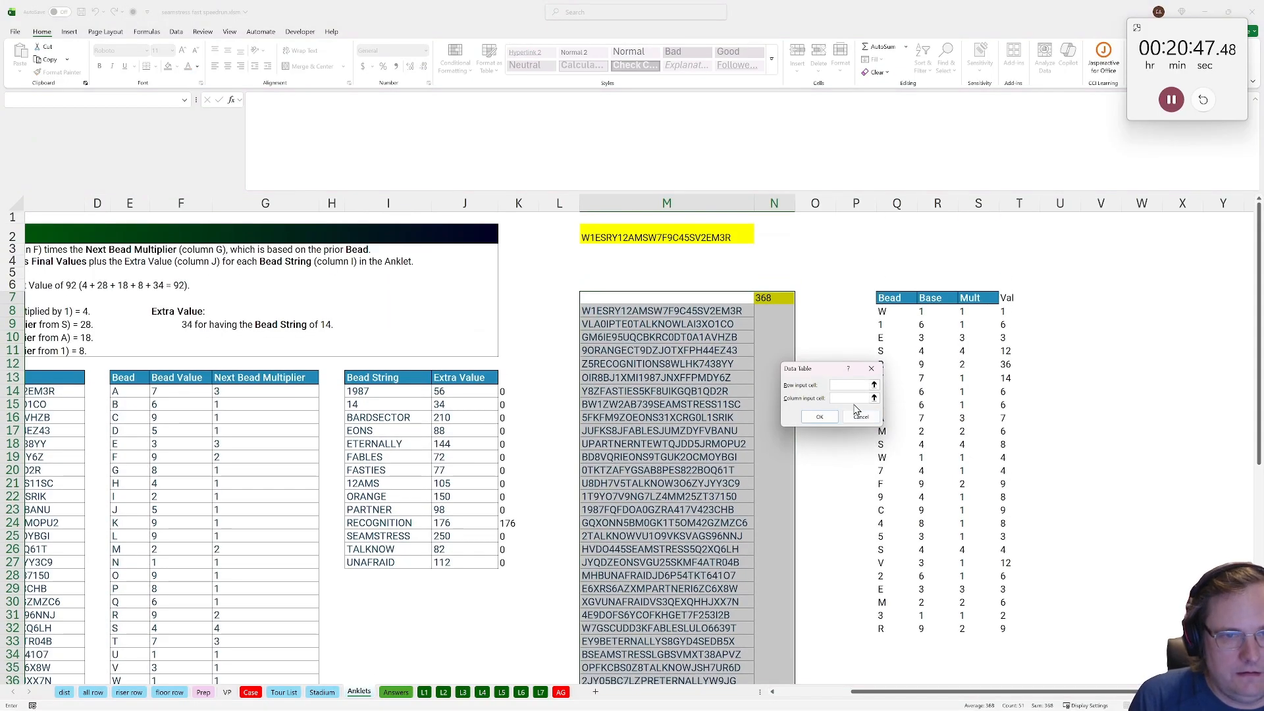
click(852, 399)
click(652, 238)
click(820, 416)
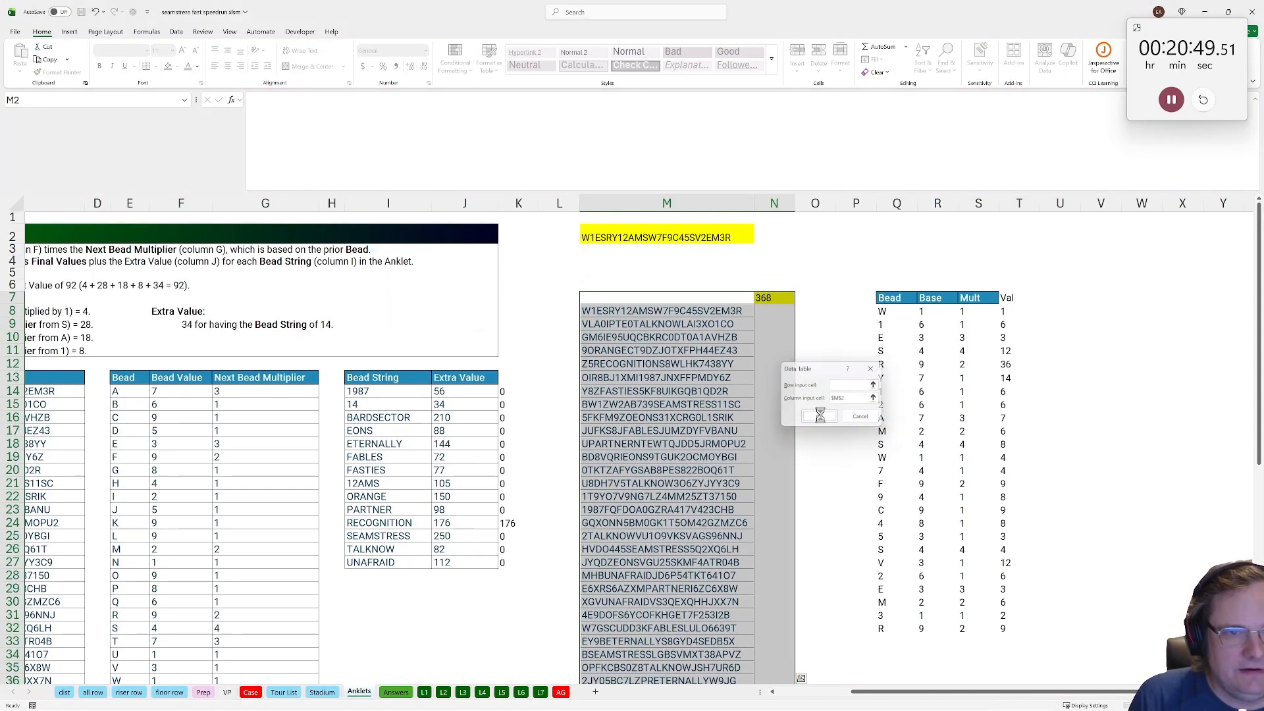
Copy the first anklet's value from N8 of the Anklets sheet into the Bonus A answer cell E30 on the Case sheet
click(251, 692)
scroll(289, 622, up, 4)
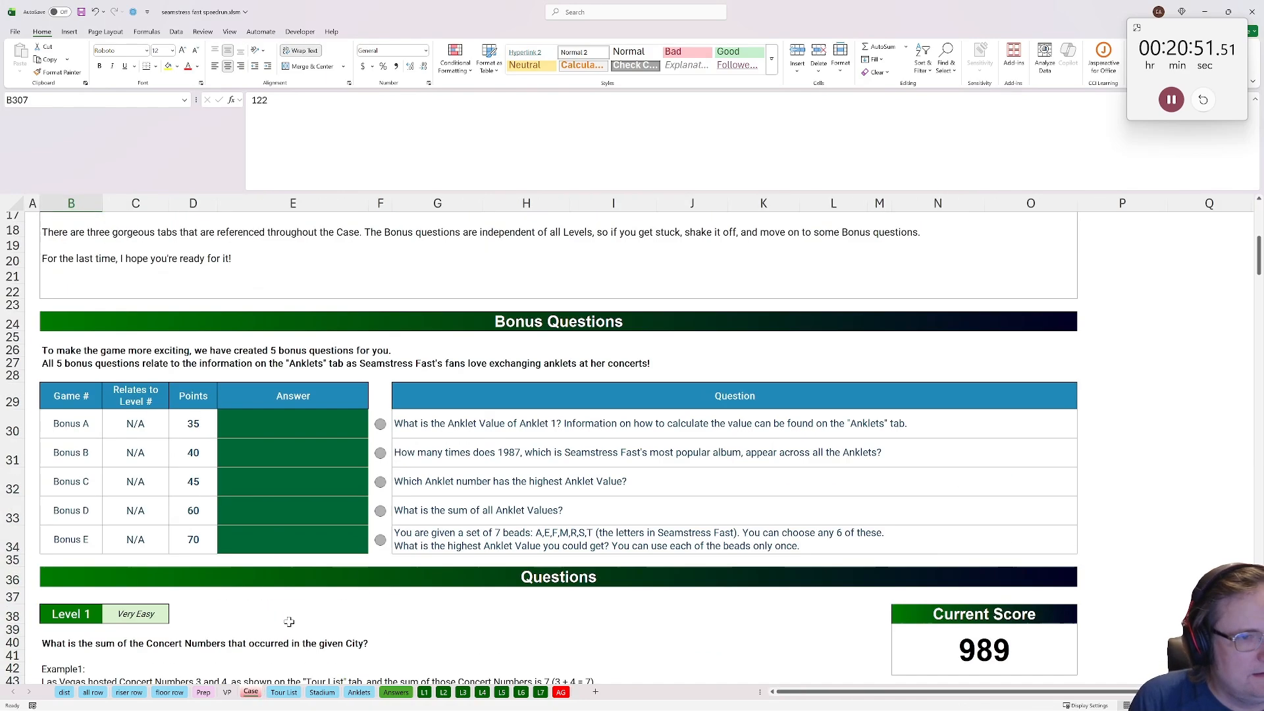
click(322, 422)
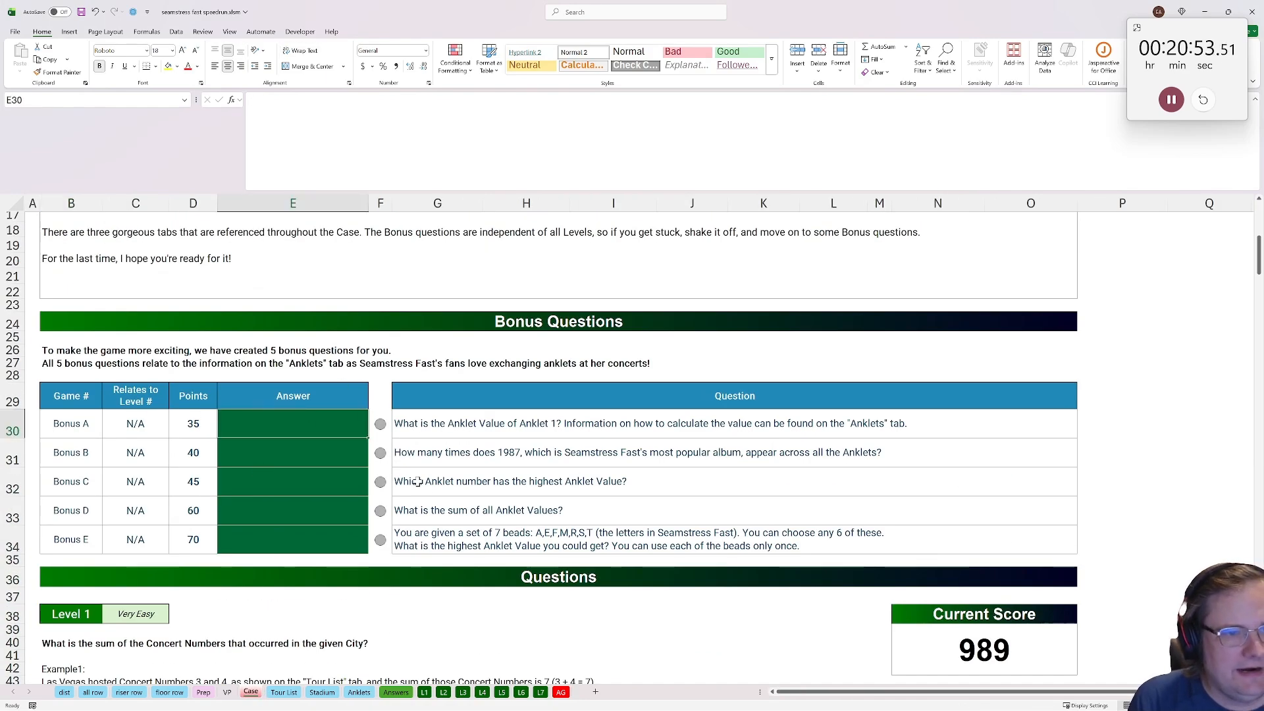
click(359, 692)
click(784, 308)
key(ctrl+c)
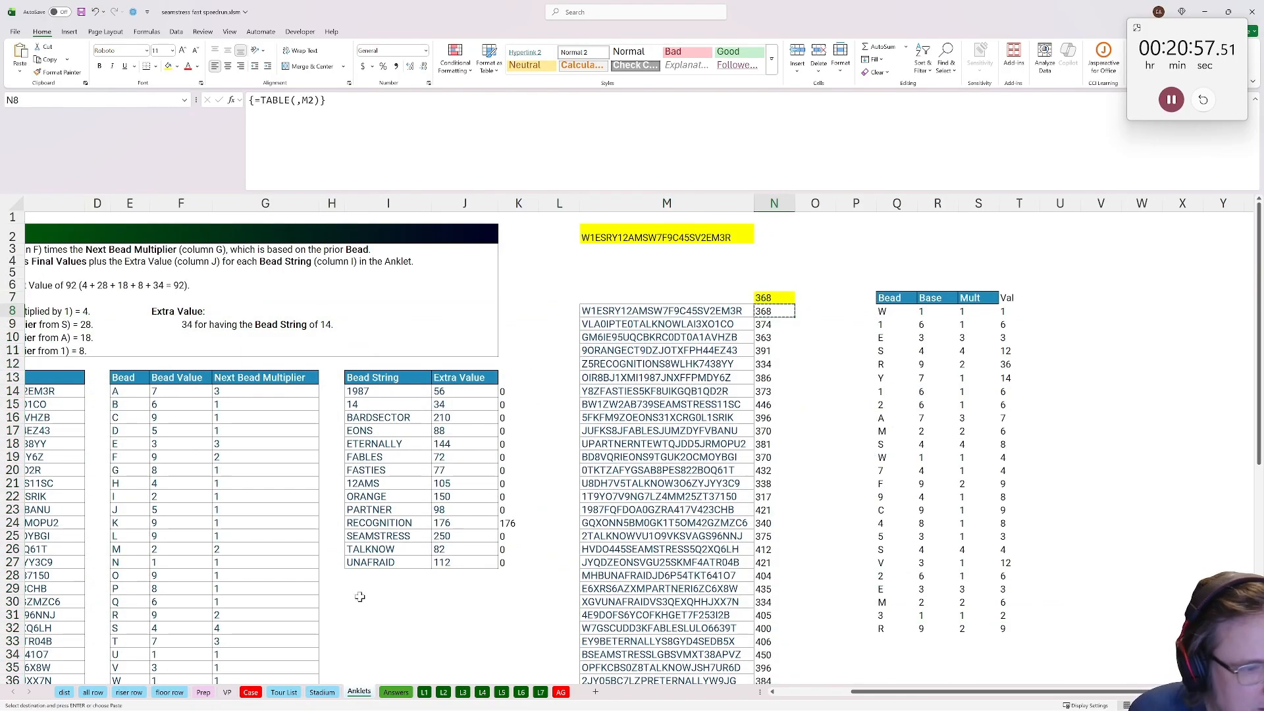
click(250, 692)
key(ctrl+v)
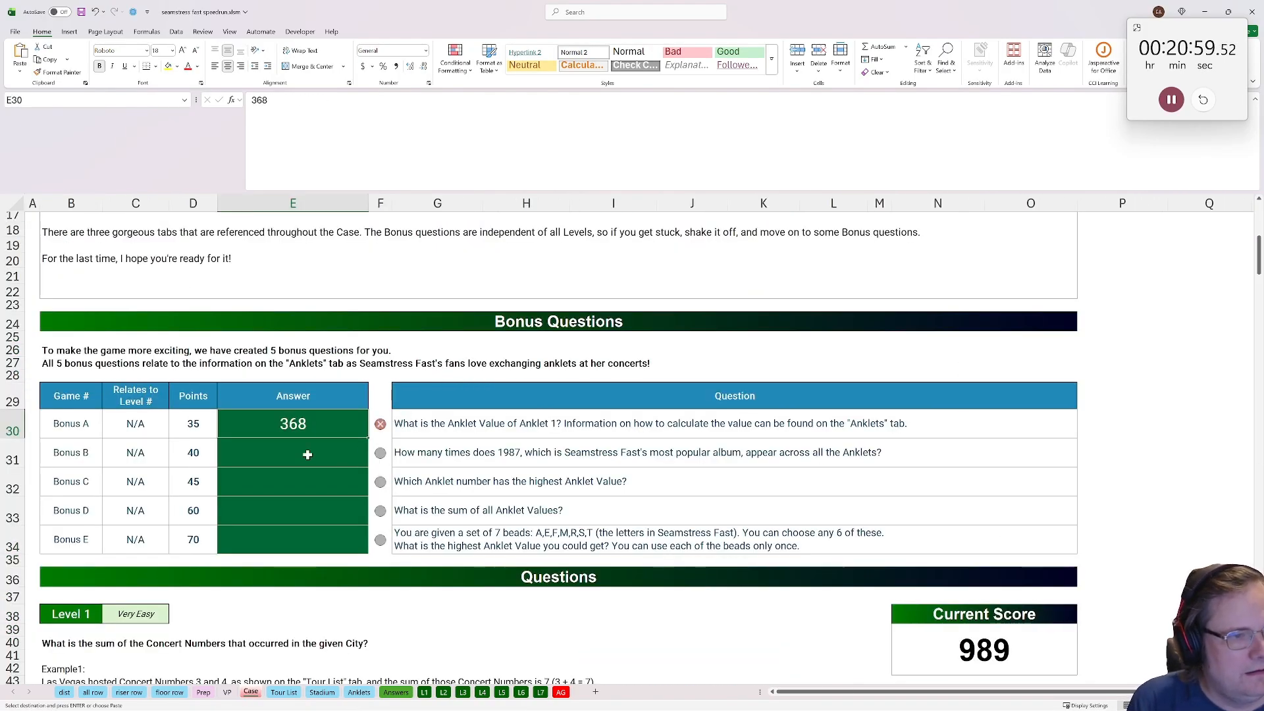
Inspect the formulas behind the anklet value on the Anklets sheet: the bead split in Q8, the bead value in T9 and the total in N7
click(361, 692)
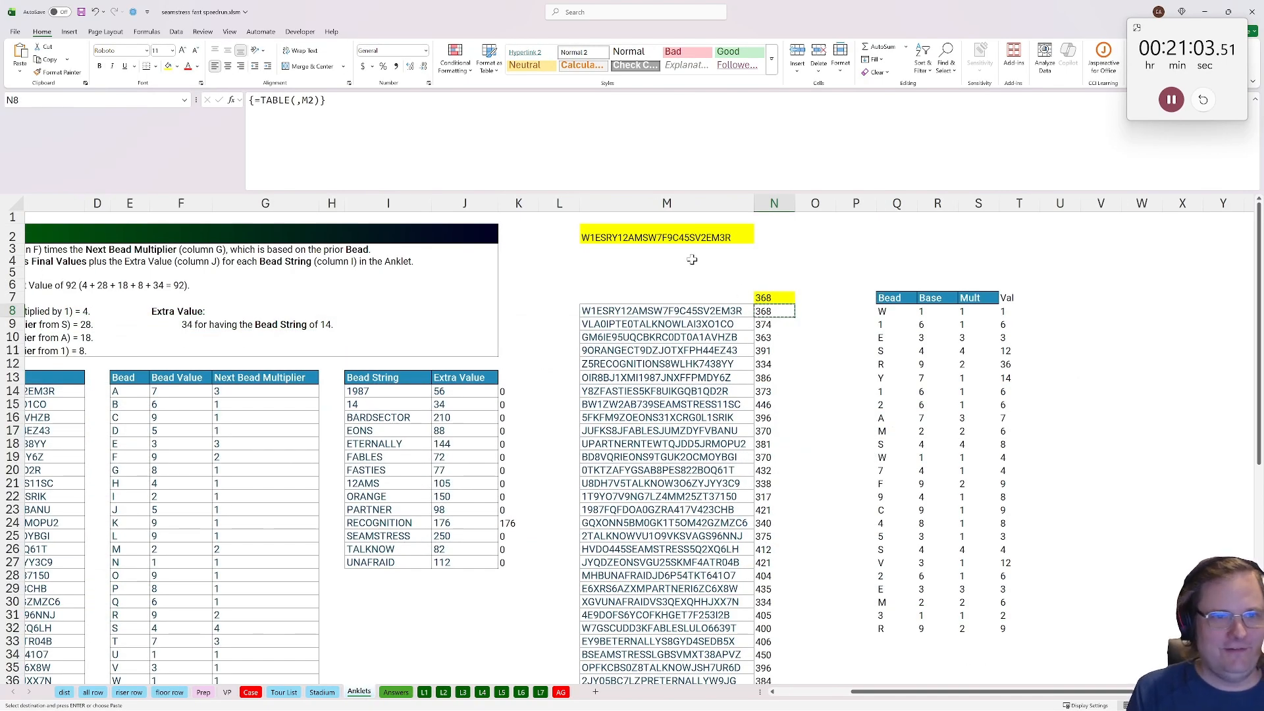
click(649, 237)
double_click(897, 310)
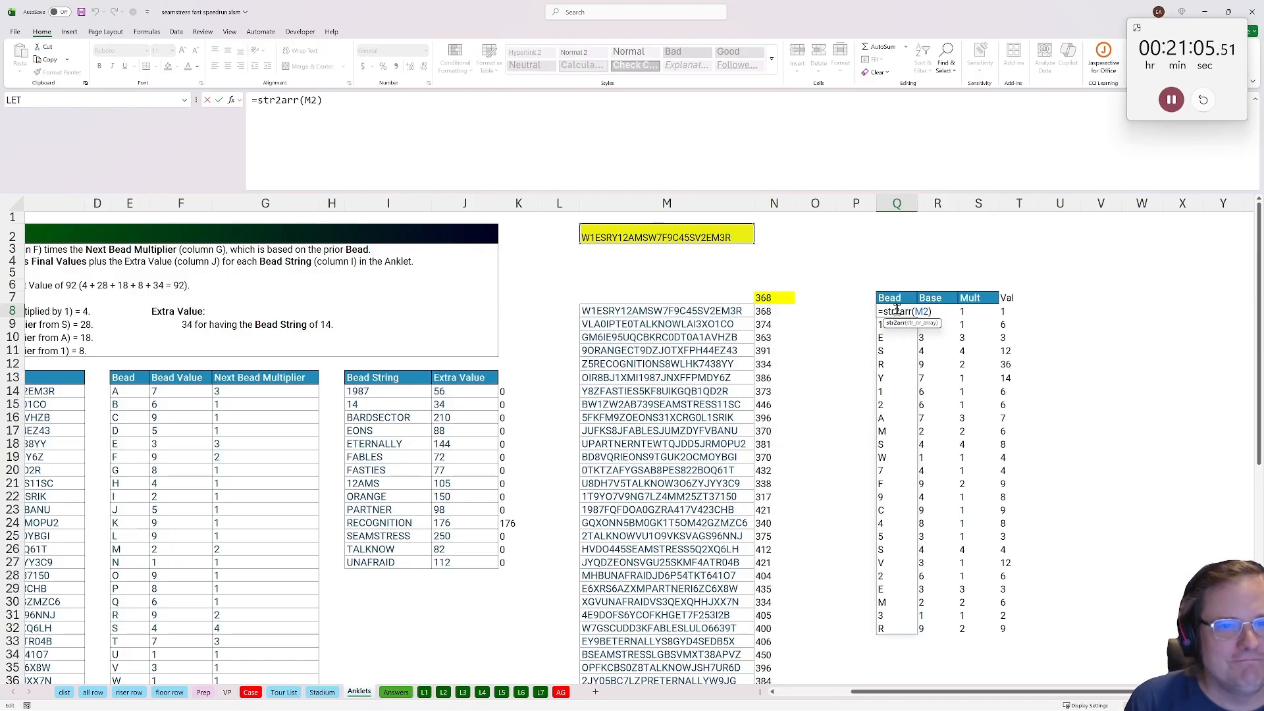
key(Return)
key(Up)
key(F2)
key(Return)
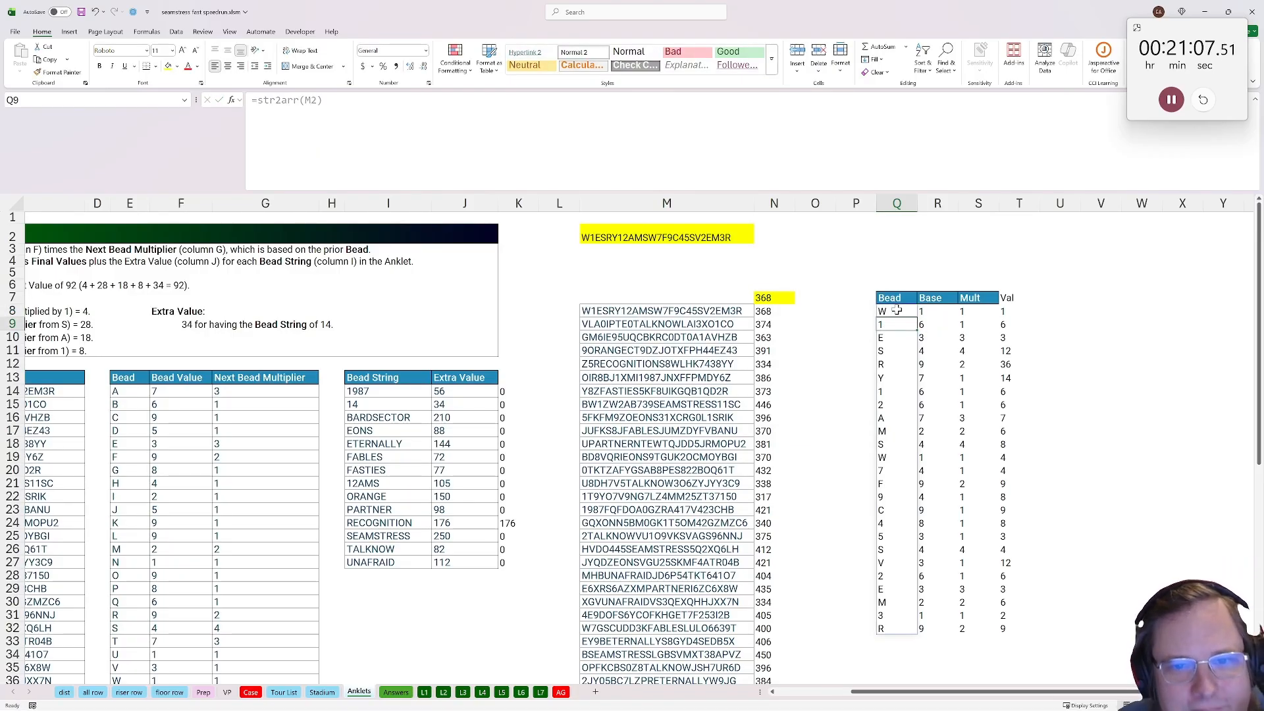
click(1016, 324)
text(=R9*S8)
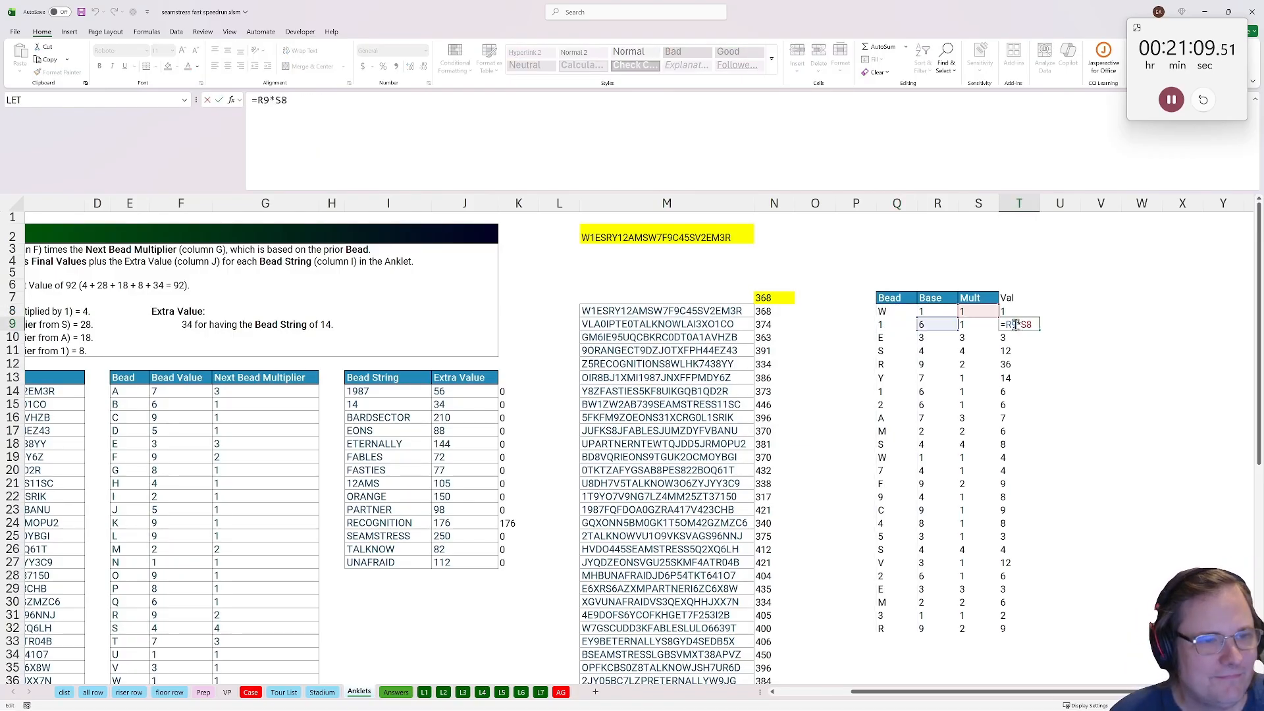
key(Return)
click(783, 298)
key(F2)
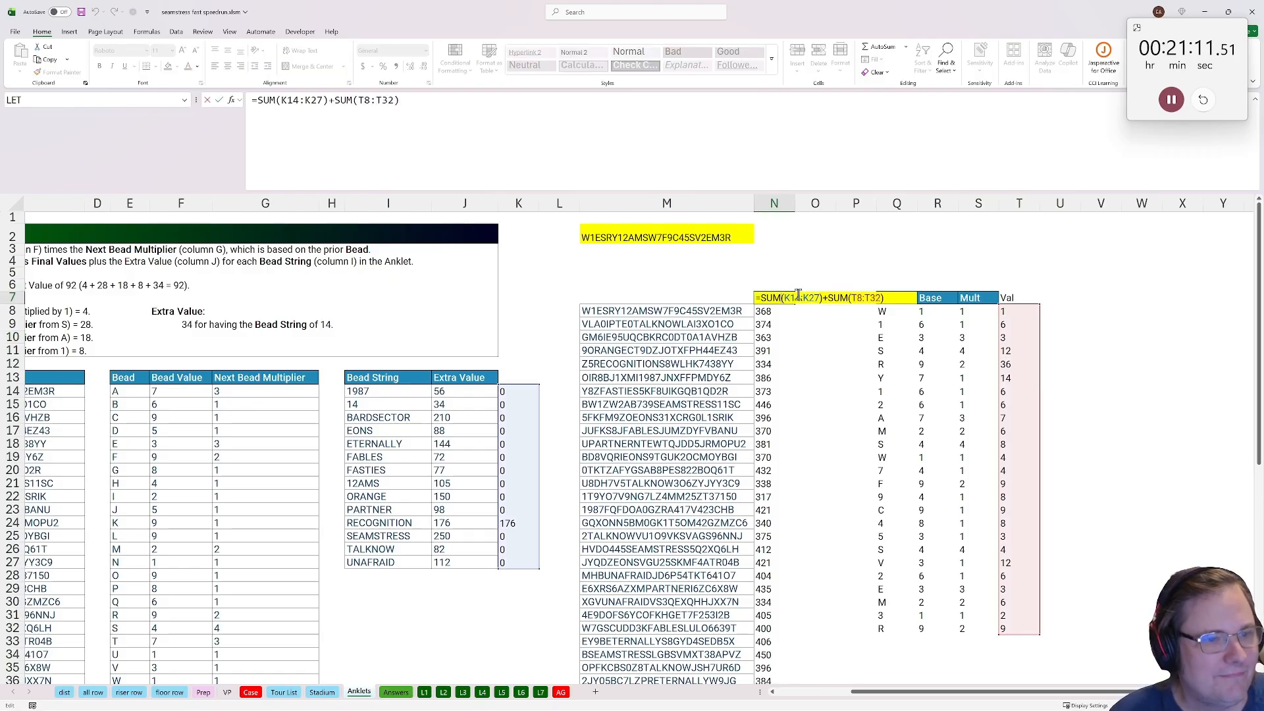
key(Return)
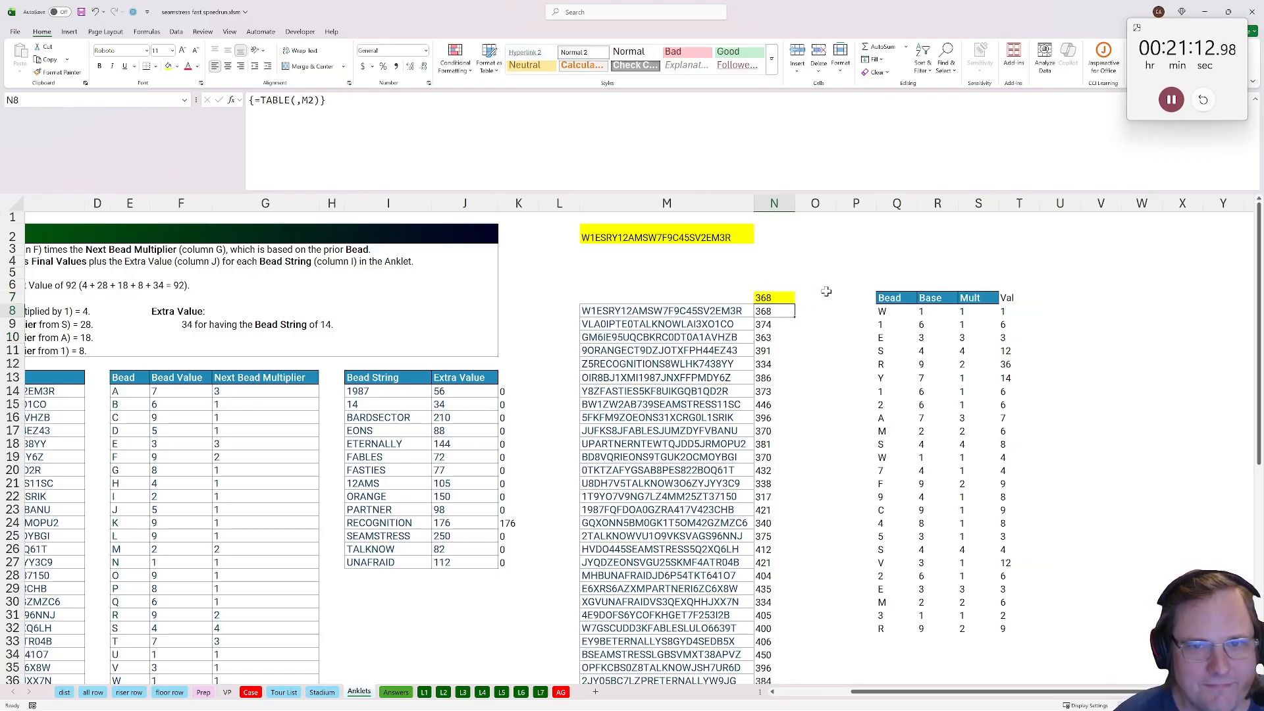
Check cell by cell which base and multiplier cells the Val formulas in T8 through T12 reference
click(1002, 327)
key(F2)
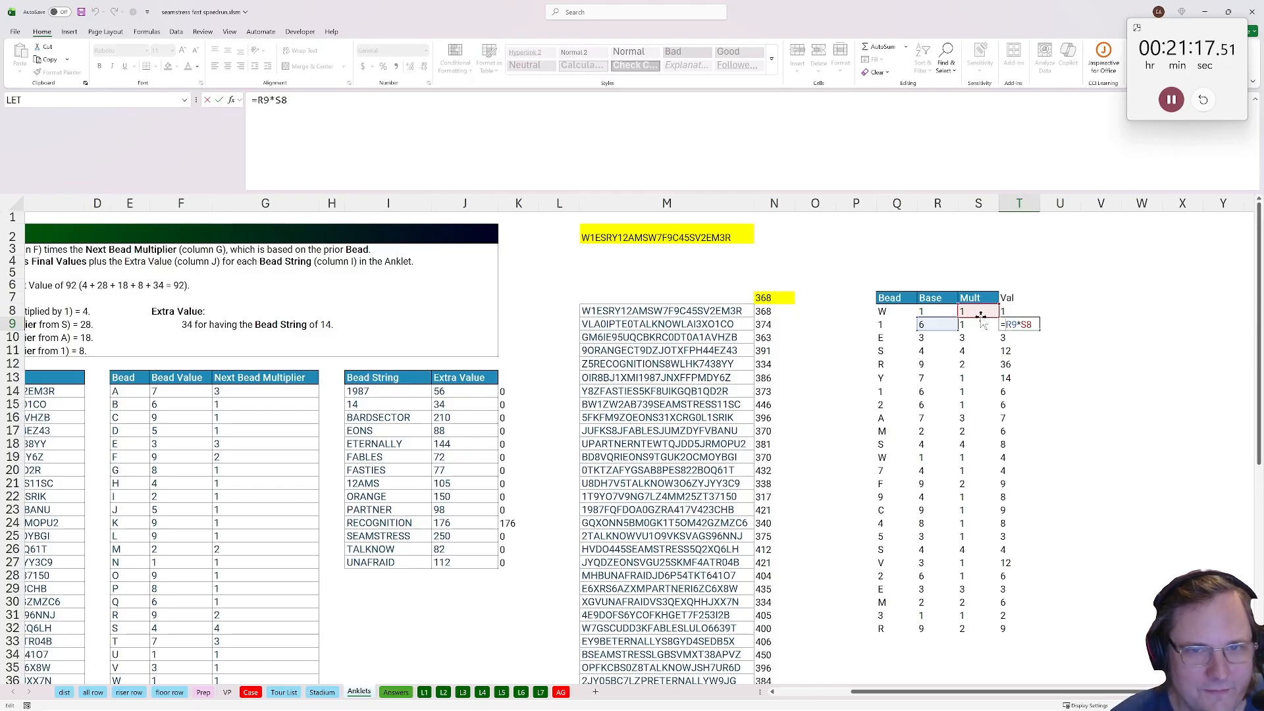
key(Return)
click(1020, 312)
key(F2)
key(Return)
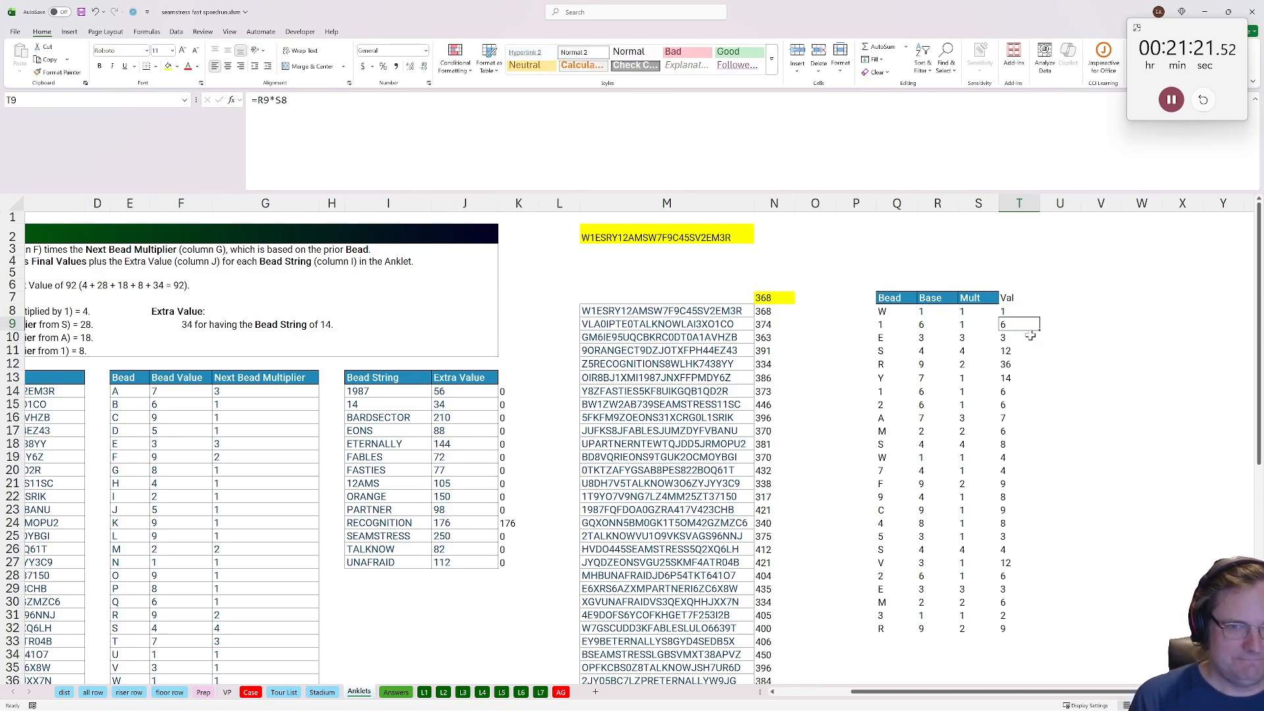
key(F2)
key(Return)
key(F2)
key(Return)
key(F2)
key(Return)
key(F2)
key(Return)
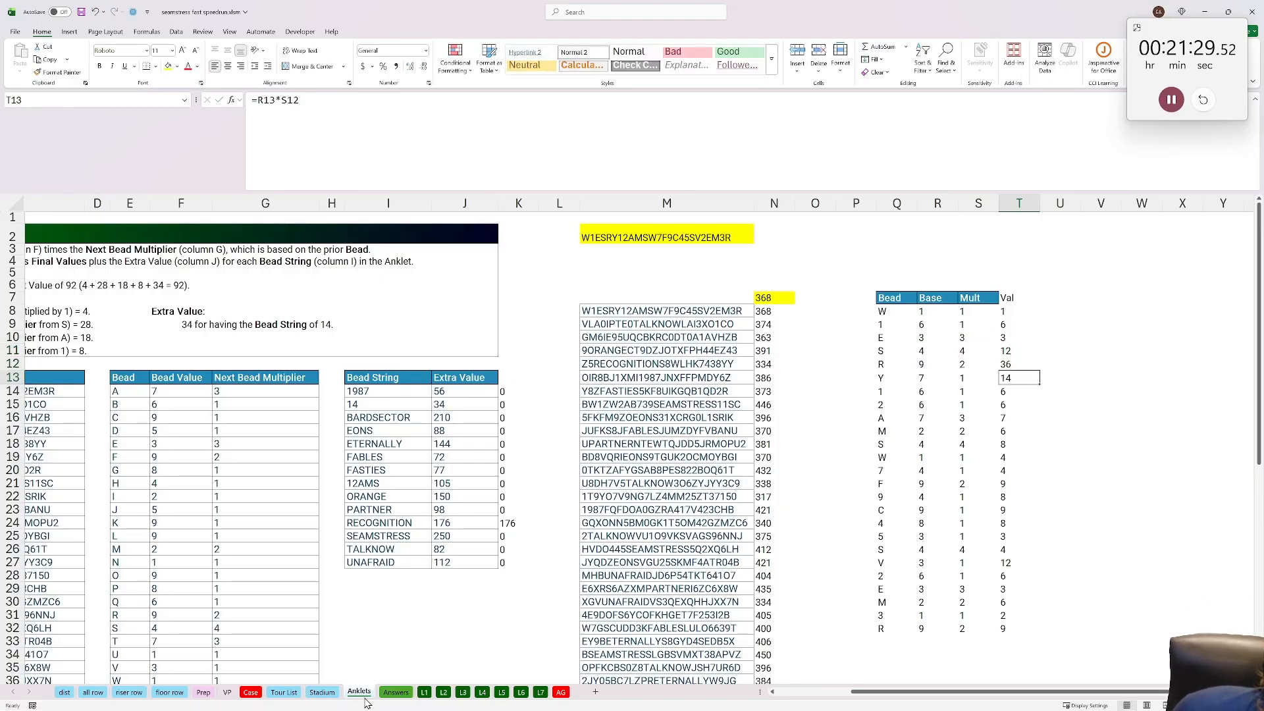
Look up the expected bonus question answers on the Answers sheet
click(388, 698)
drag(1259, 652, 1240, 261)
scroll(331, 465, up, 1)
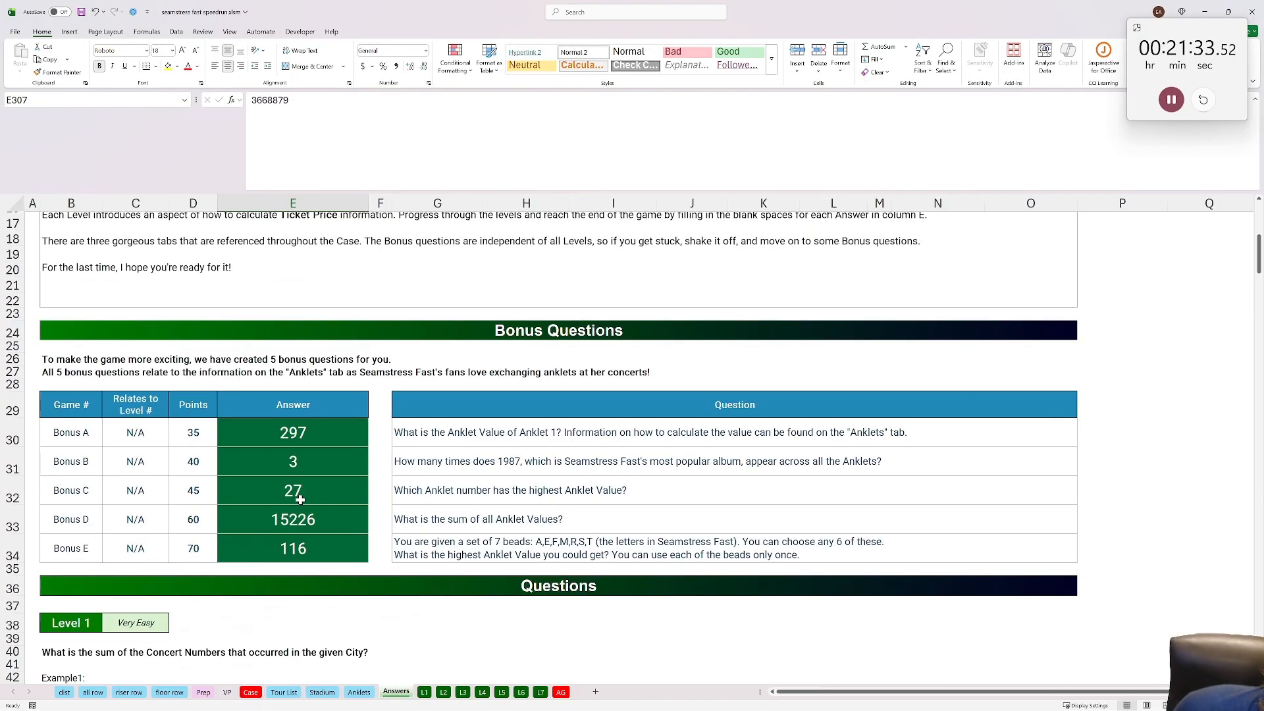
Examine which cells the RECOGNITION bead string formula in K24 of the Anklets sheet refers to
click(359, 692)
click(516, 523)
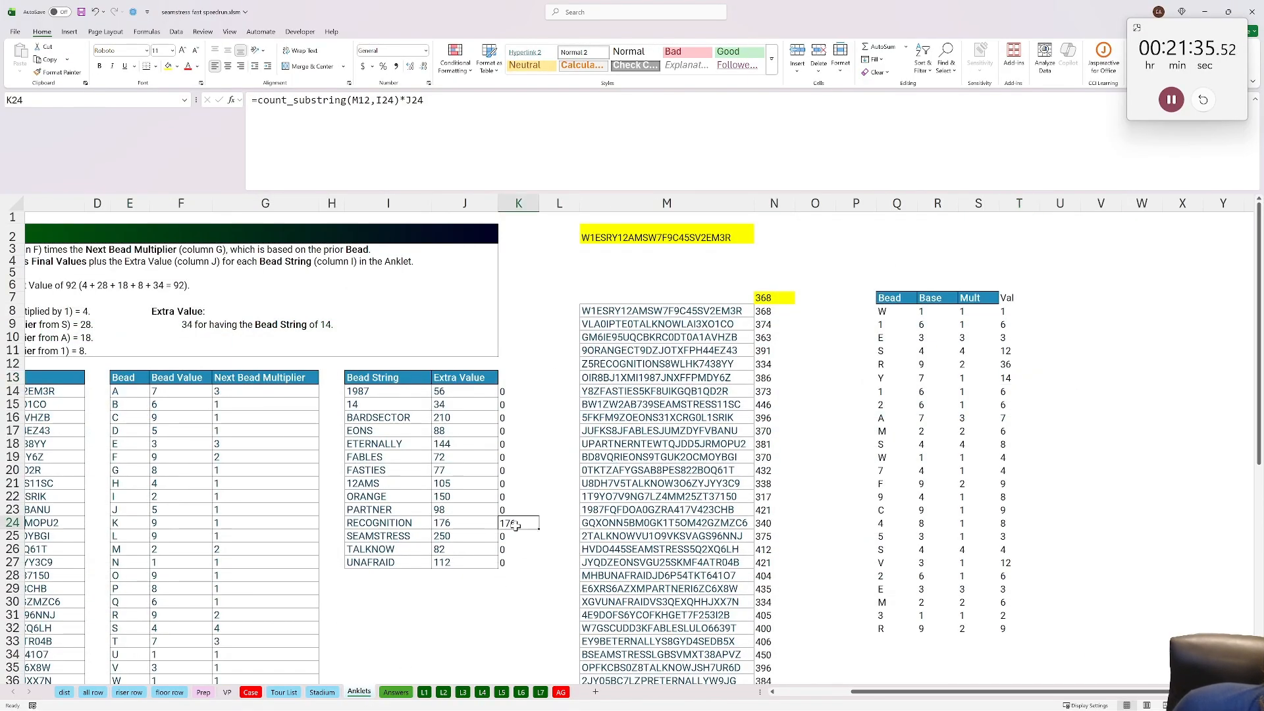
double_click(516, 523)
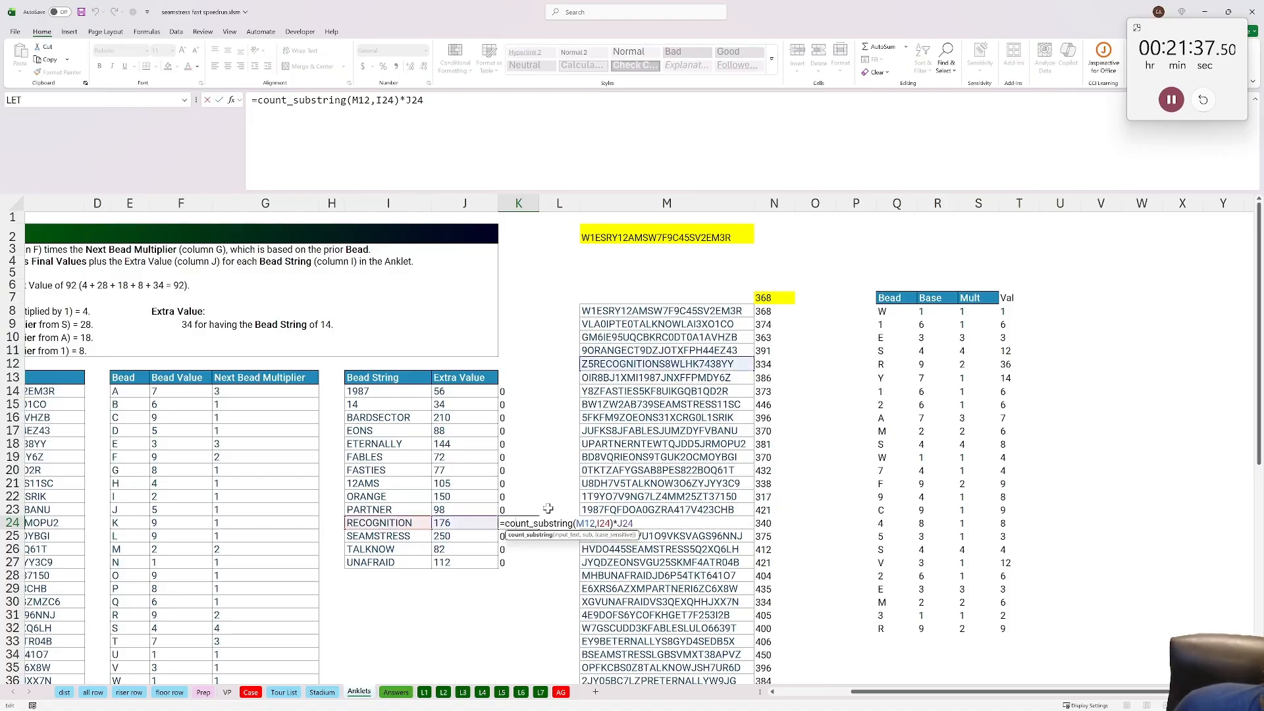
key(Return)
drag(525, 524, 520, 537)
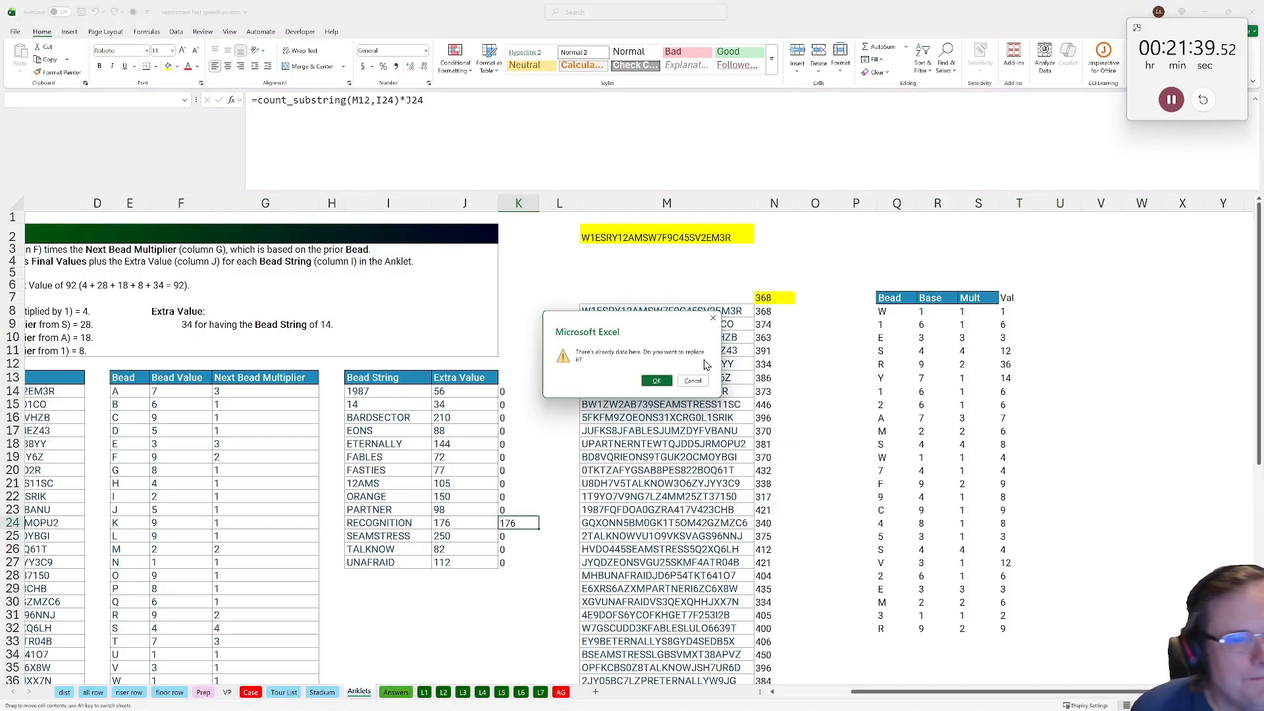
click(692, 382)
click(402, 524)
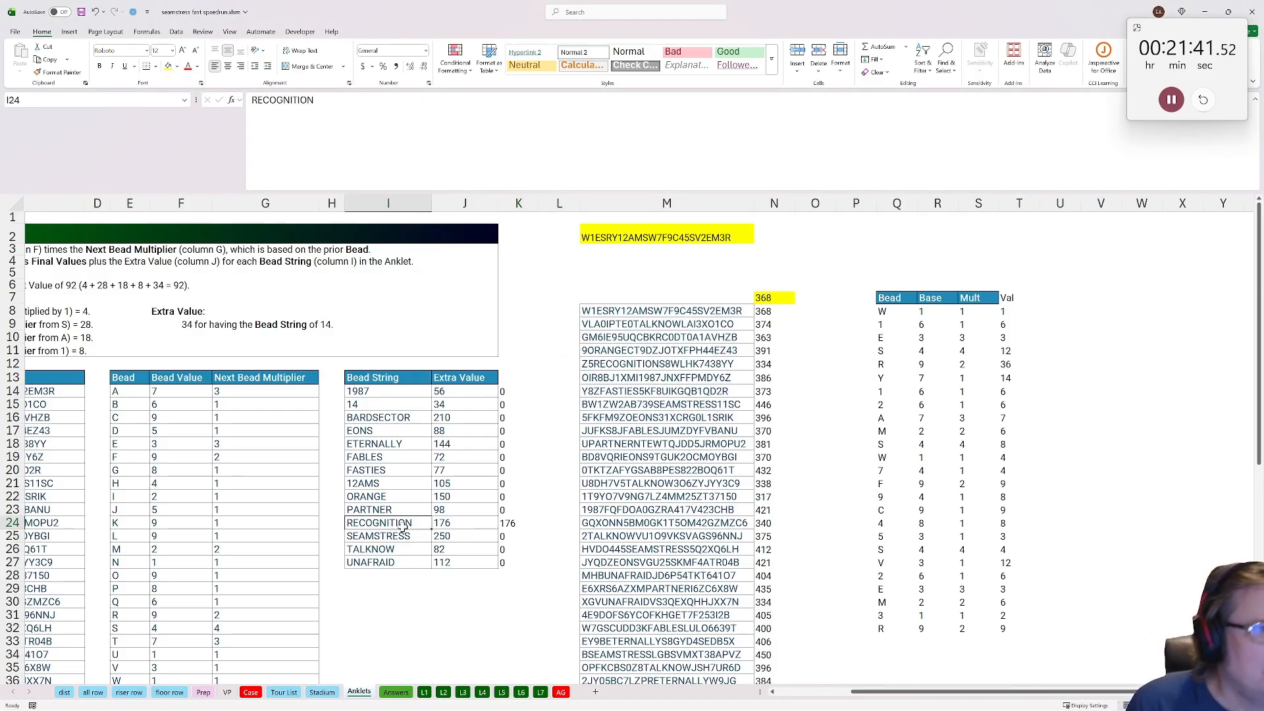
click(517, 523)
Make the anklet reference absolute in K14 as =count_substring($M$2,I14)*J14 and fill the formula down to K27
click(512, 392)
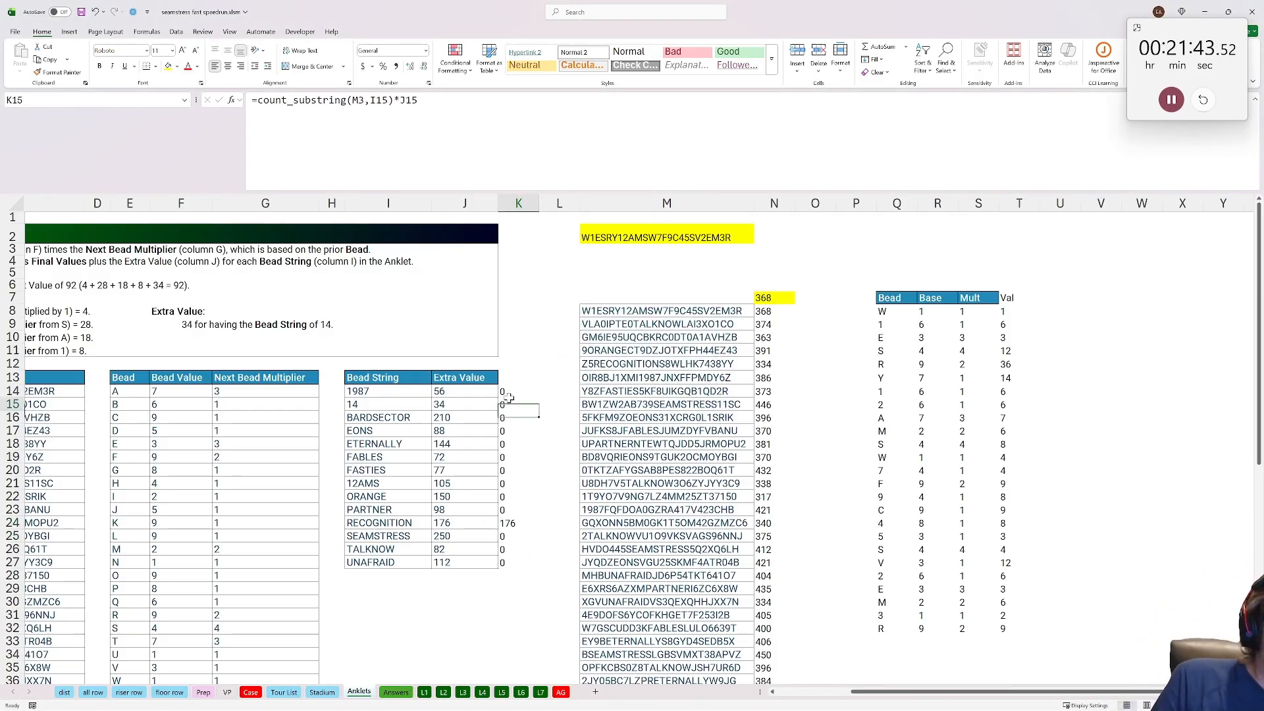
double_click(513, 392)
double_click(368, 100)
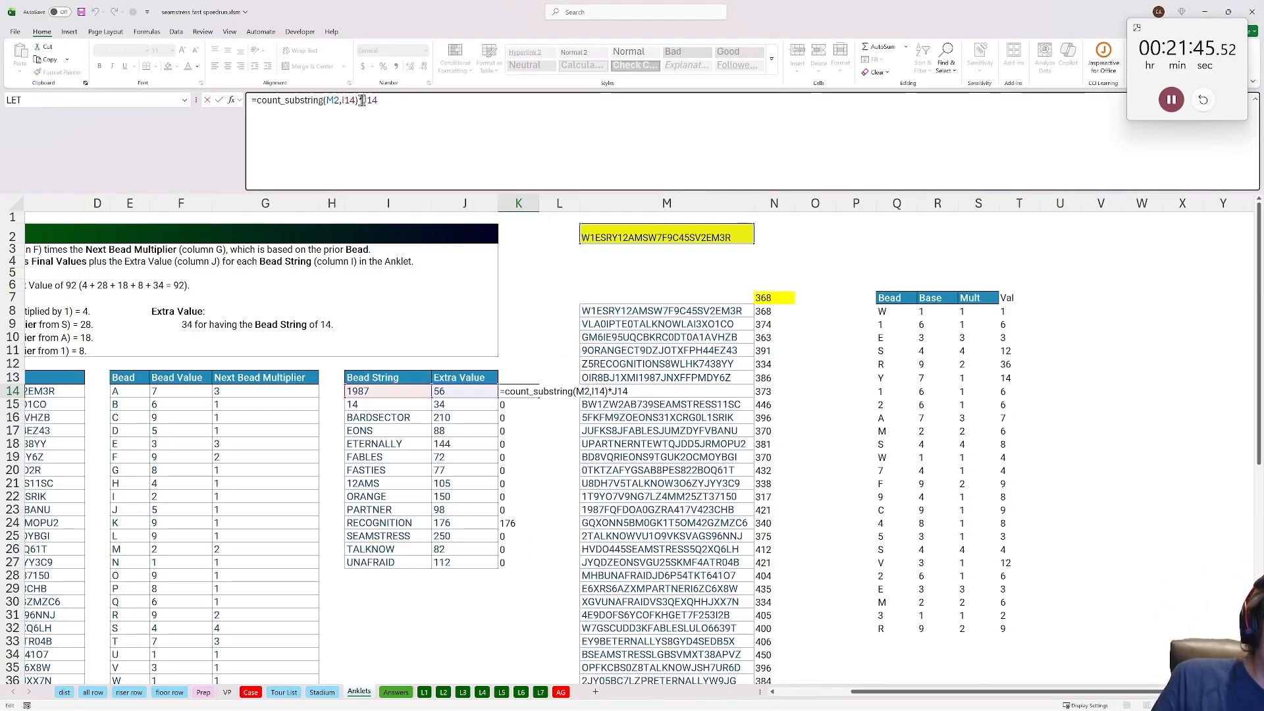
double_click(332, 101)
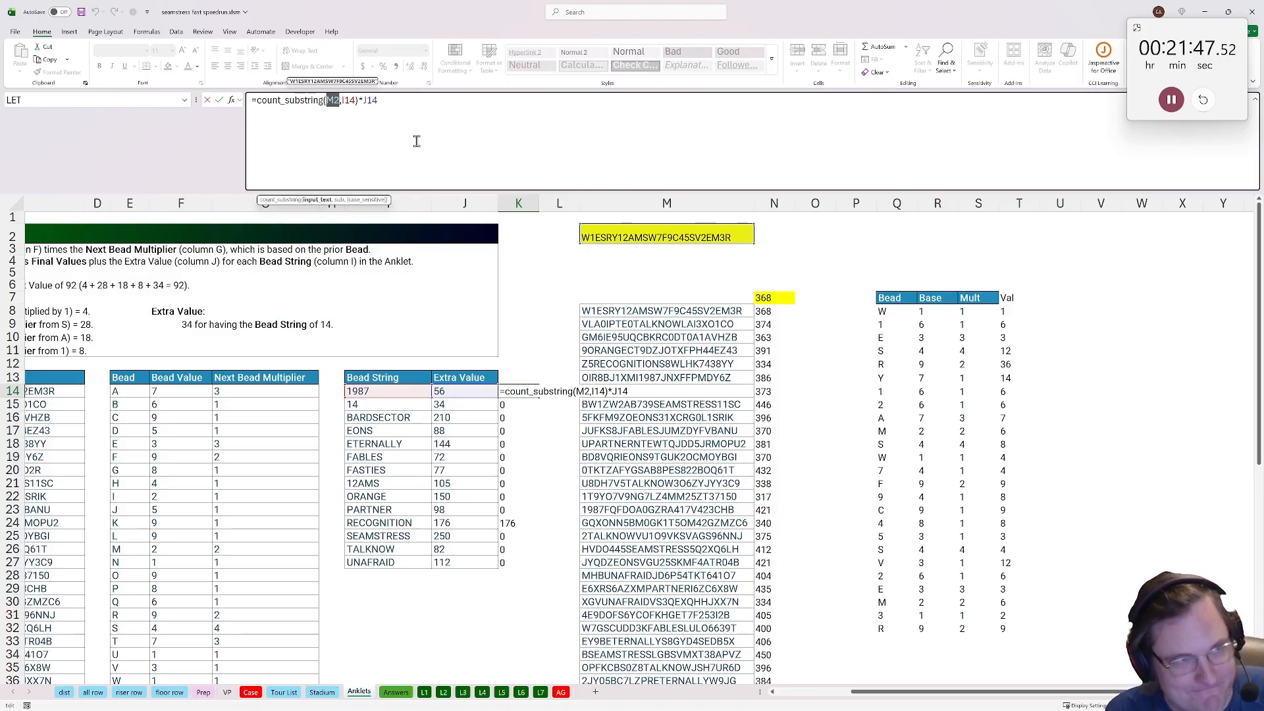
key(Return)
click(517, 393)
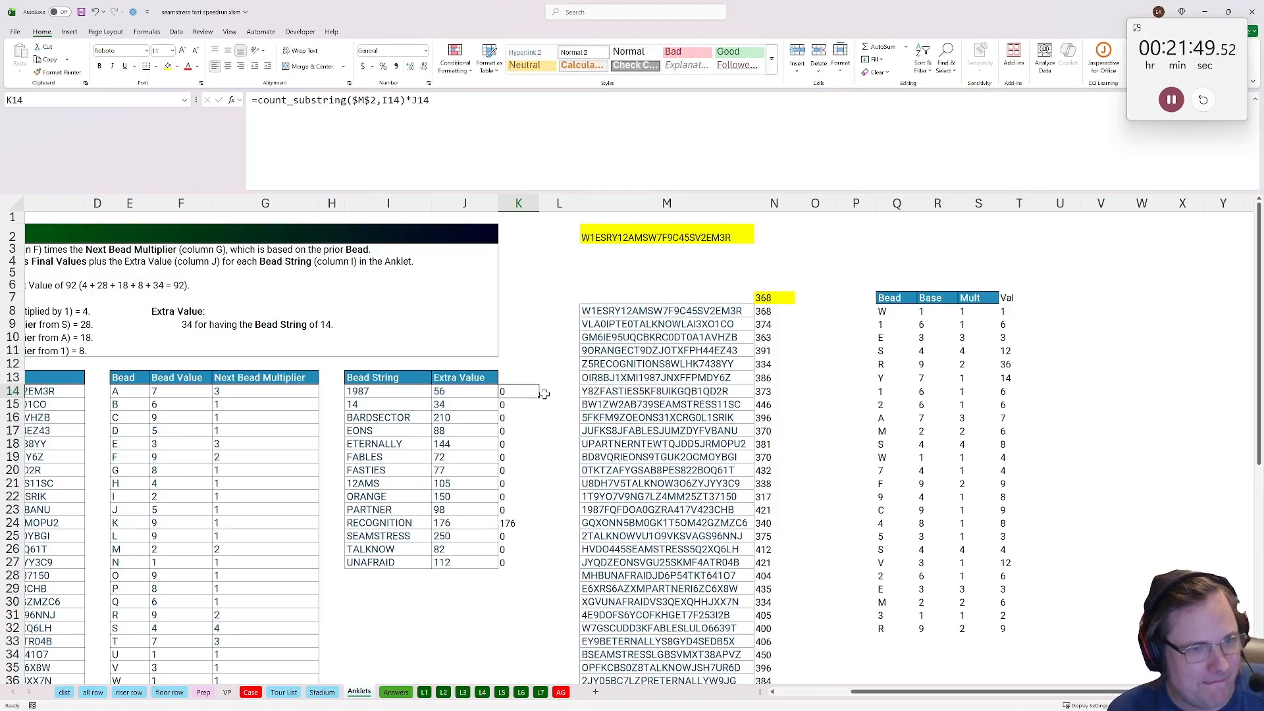
double_click(540, 394)
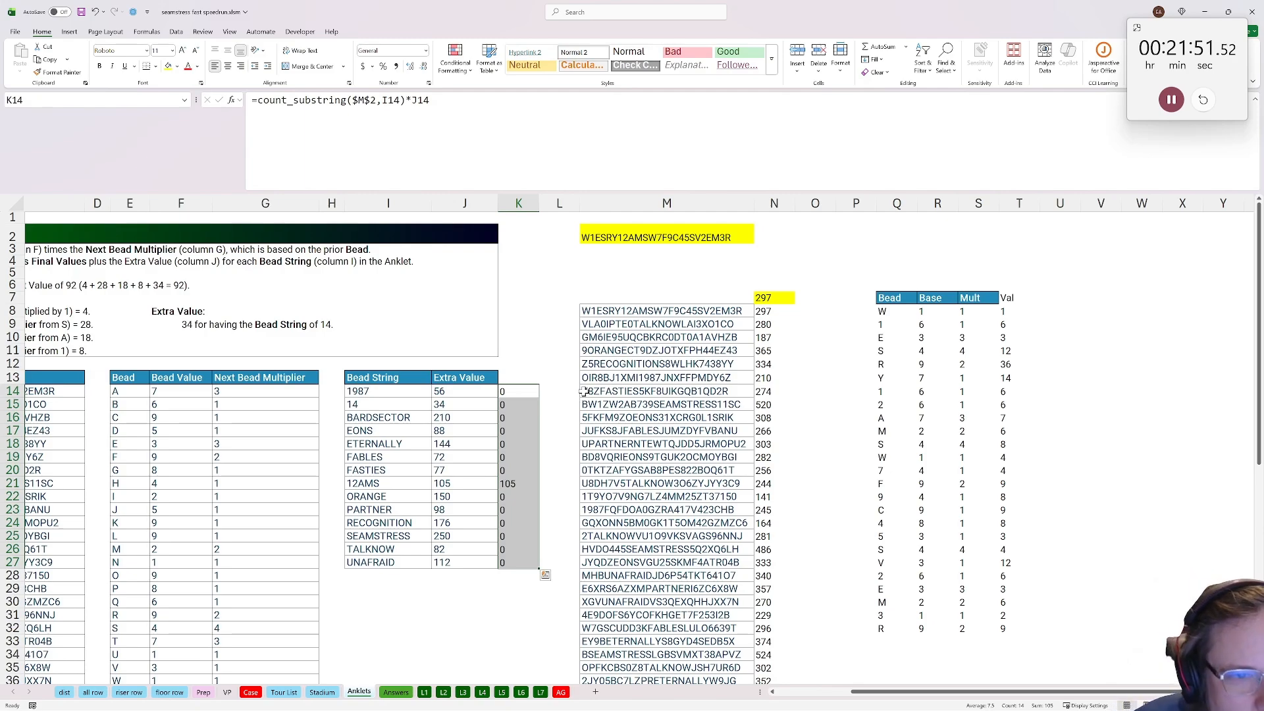
Copy the anklet value in N7 into the Bonus A answer cell E30 on the Case sheet
click(775, 307)
click(513, 467)
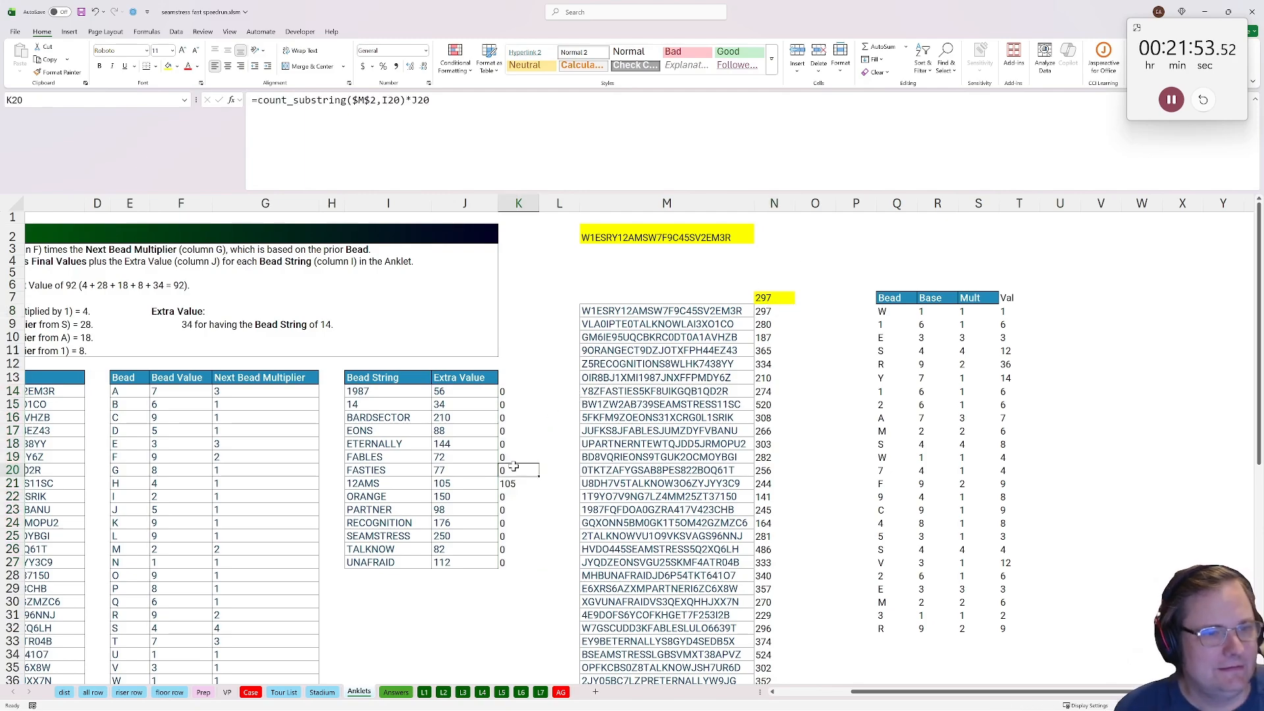
click(508, 391)
click(775, 299)
key(ctrl+c)
click(250, 692)
key(ctrl+v)
Answer Bonus B in E31 with =count_substring(CONCAT(Anklets!M8:M57),"1987")
click(304, 456)
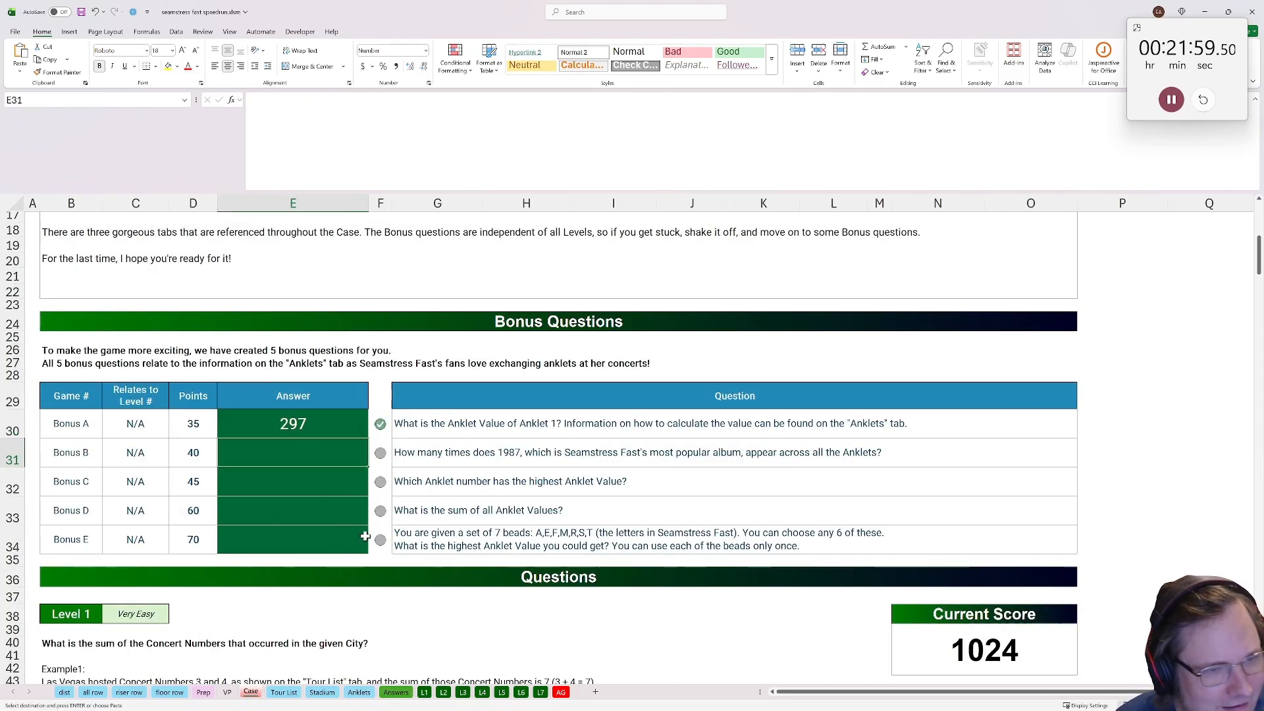
text(=count)
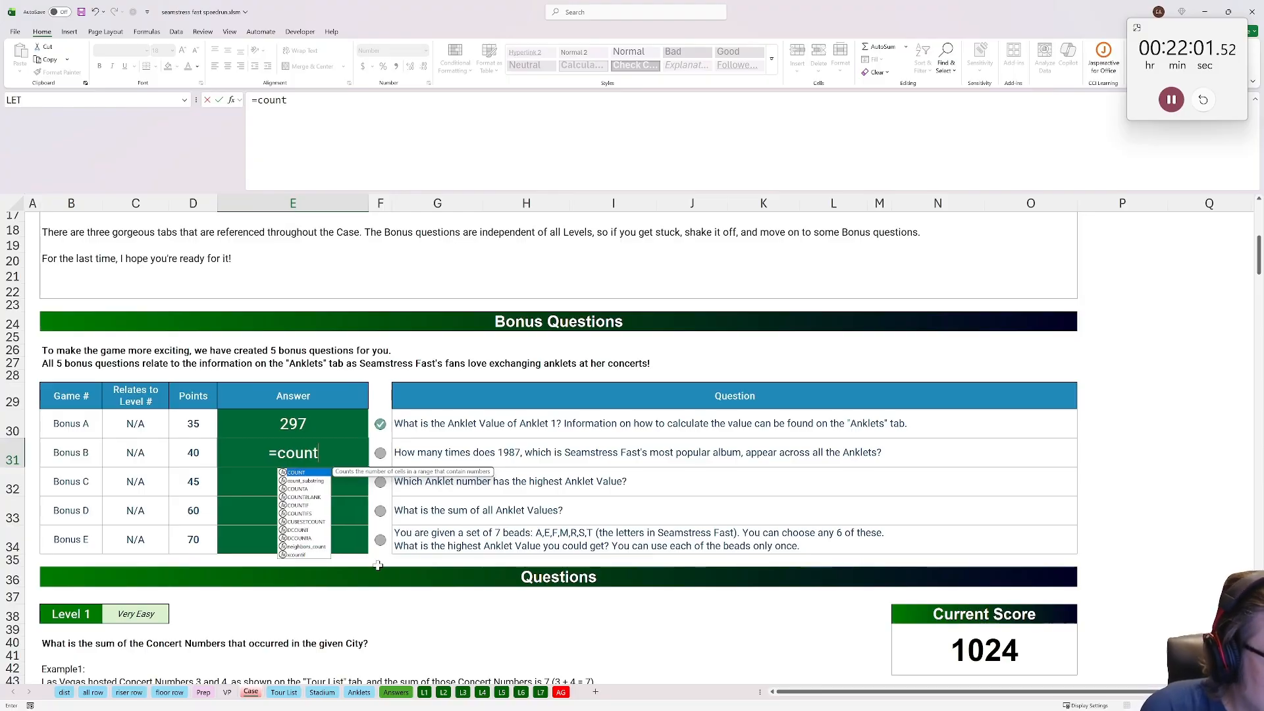
key(Down)
key(Tab)
text(c)
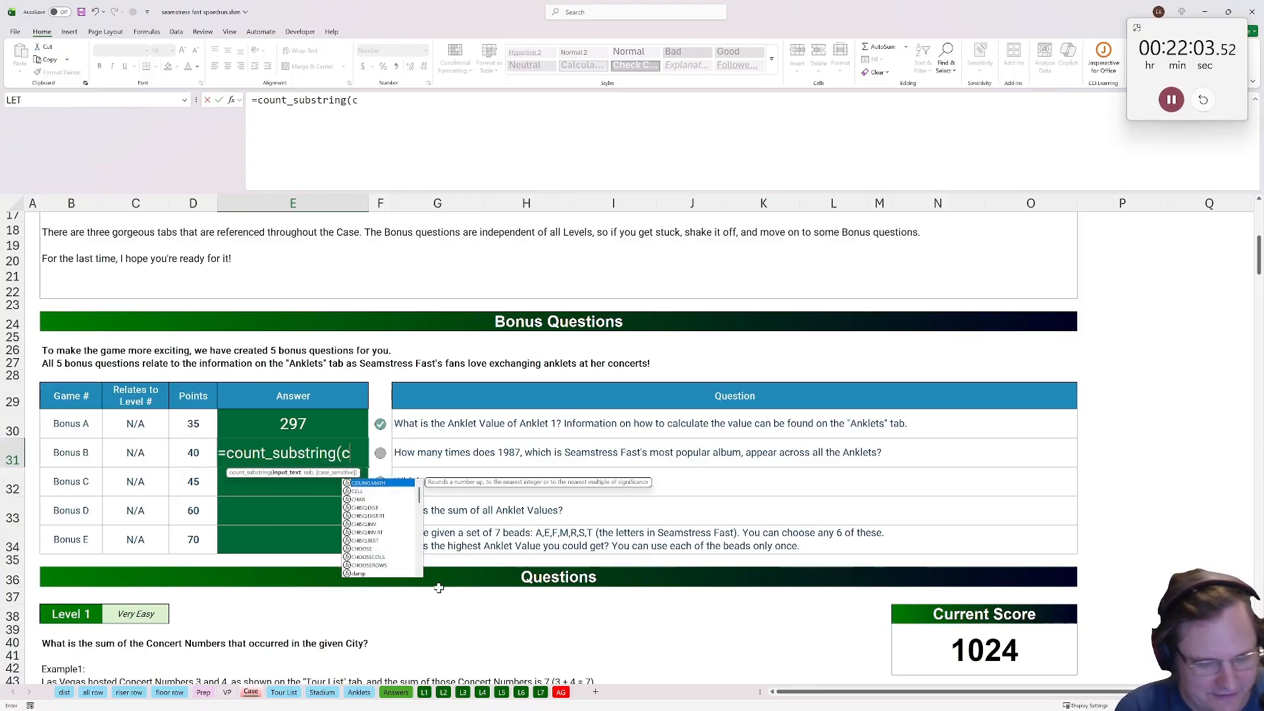
text(oncat()
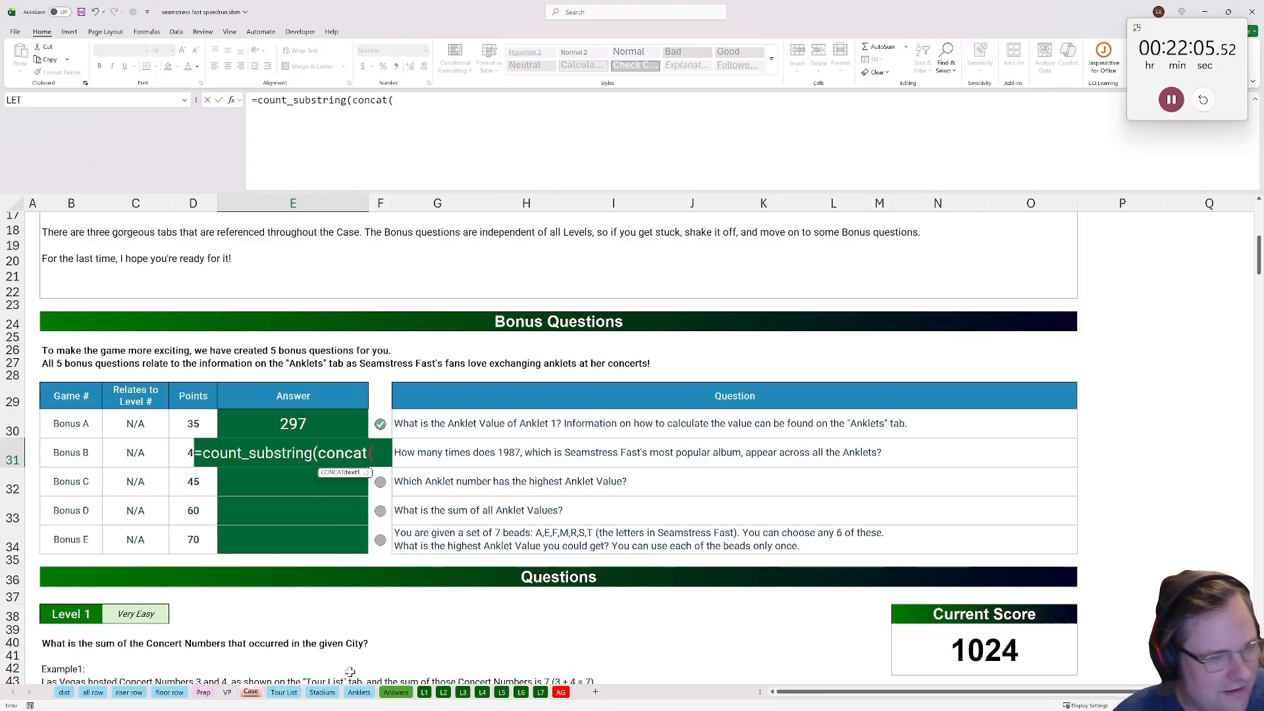
click(322, 692)
click(358, 692)
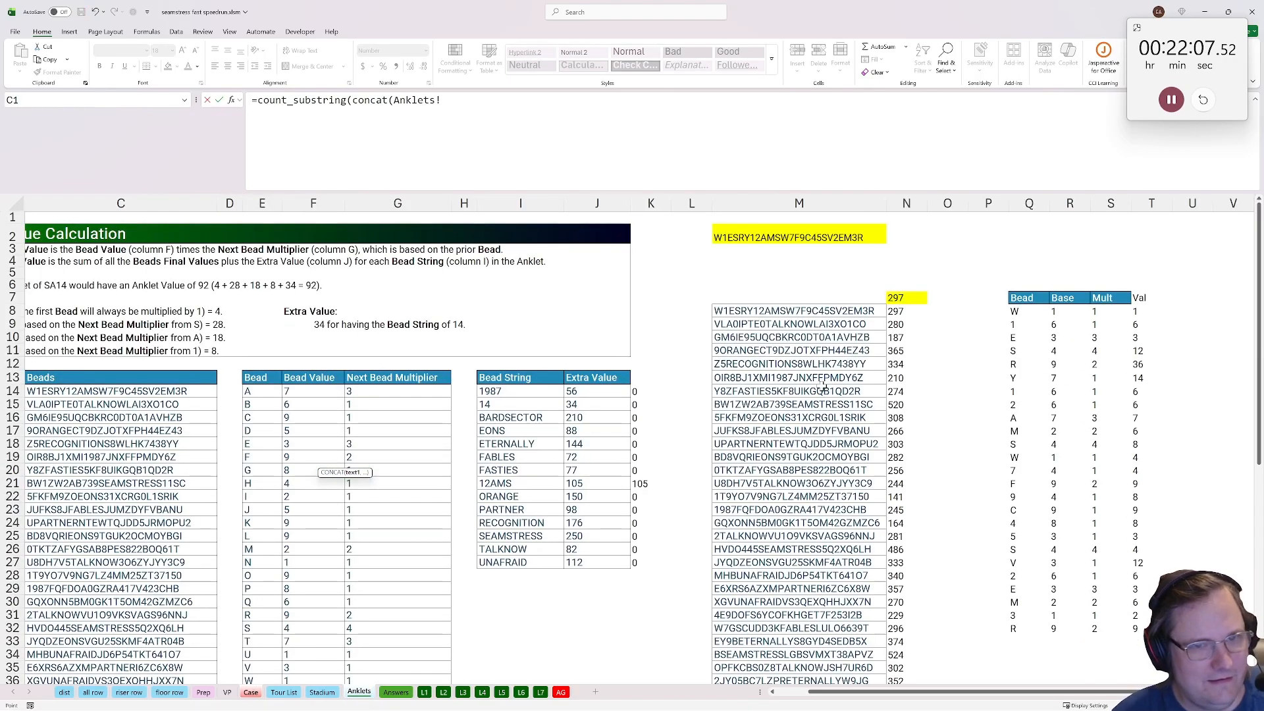
click(798, 314)
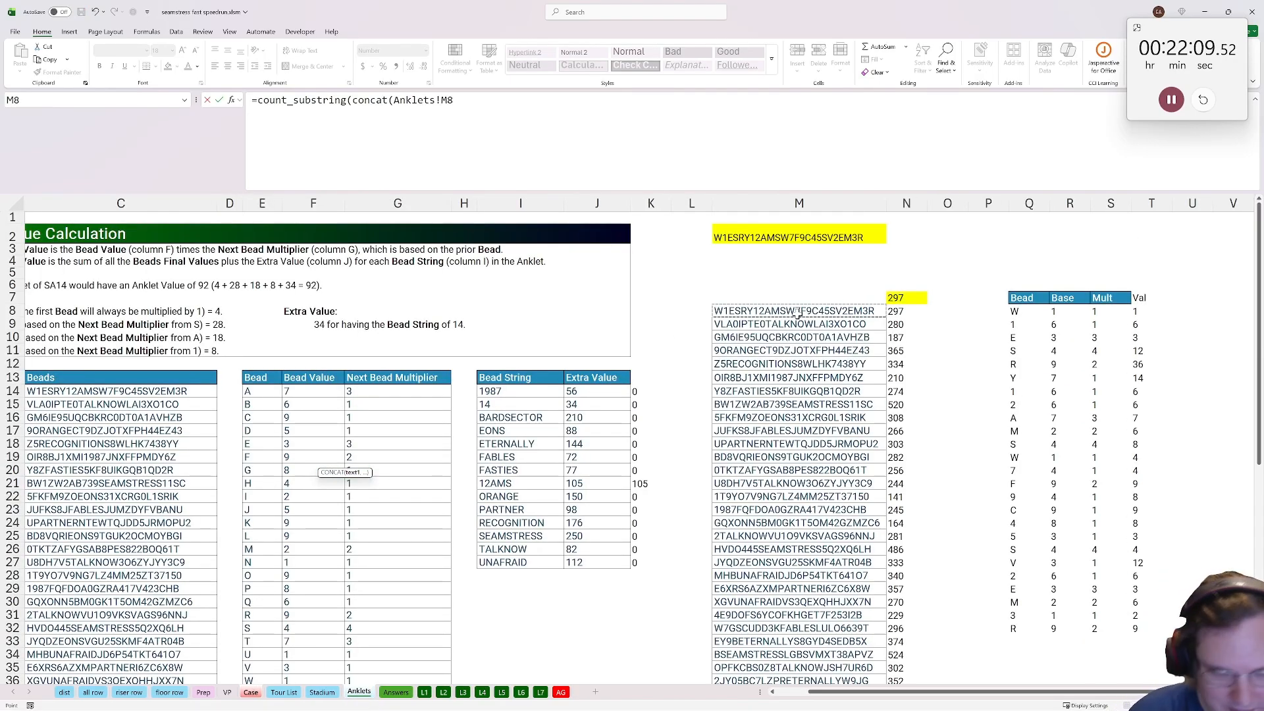
key(ctrl+shift+Down)
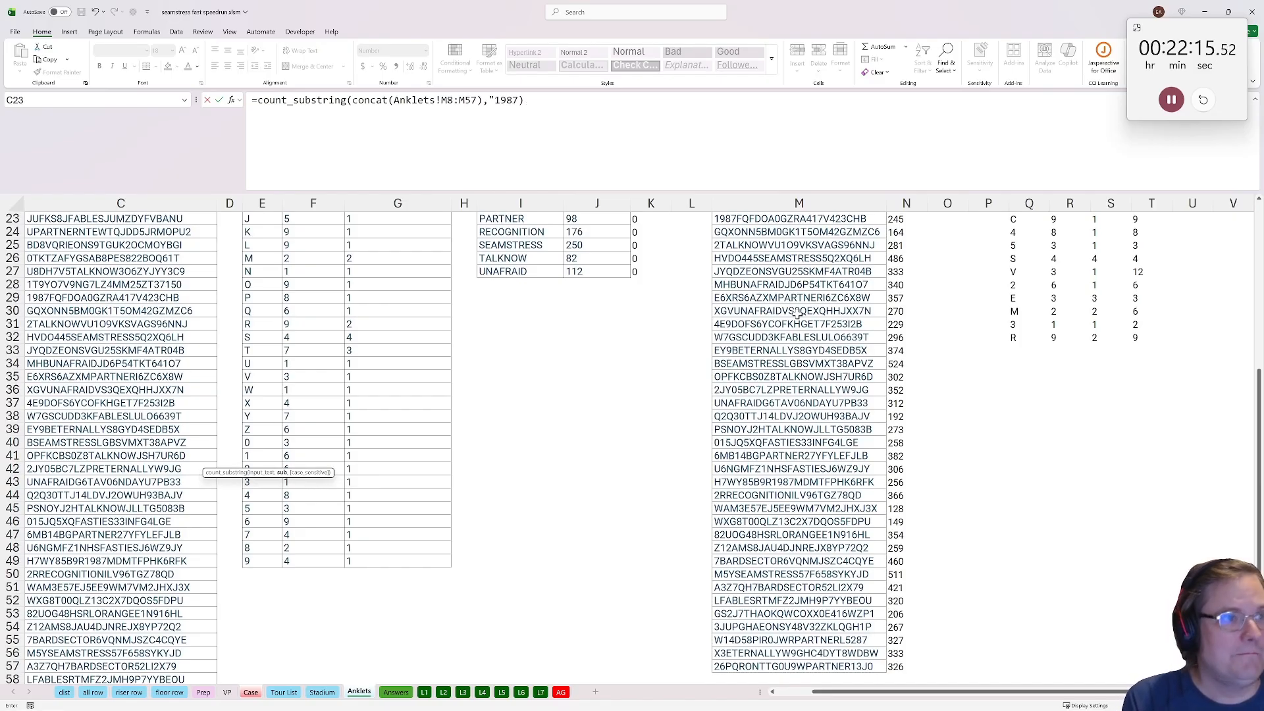
key(Return)
key(Return)
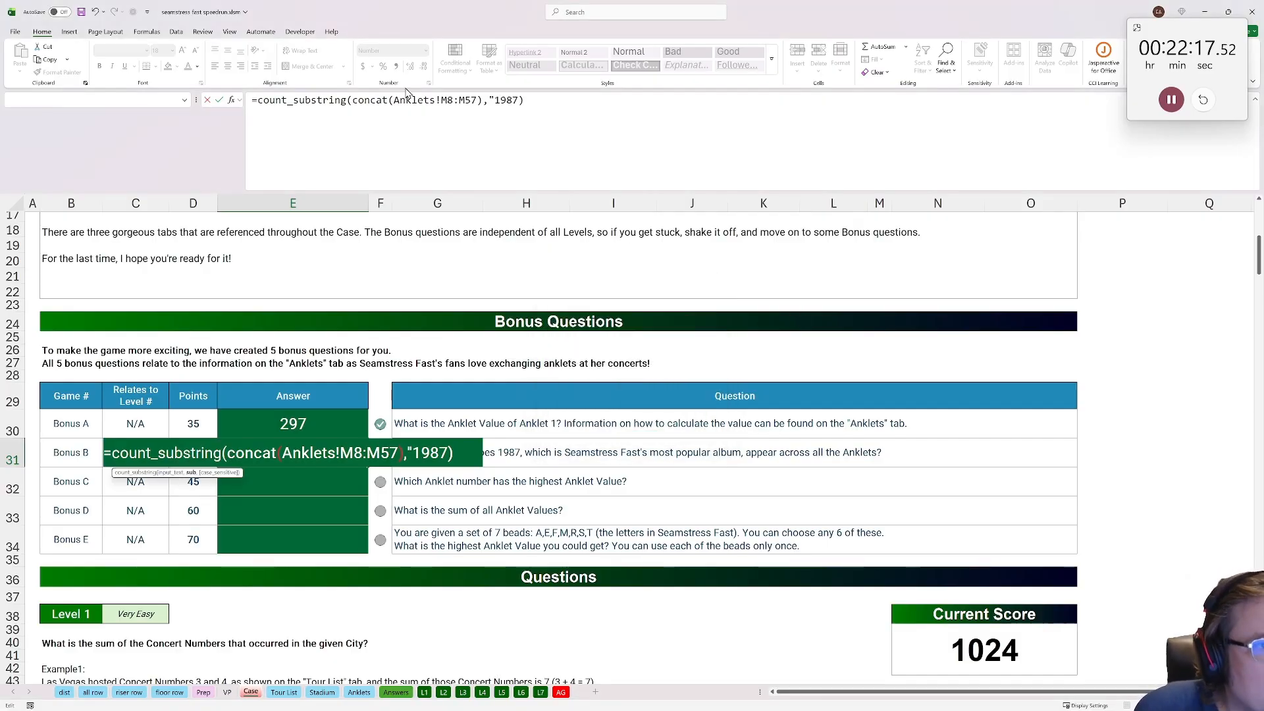
click(546, 111)
key(Return)
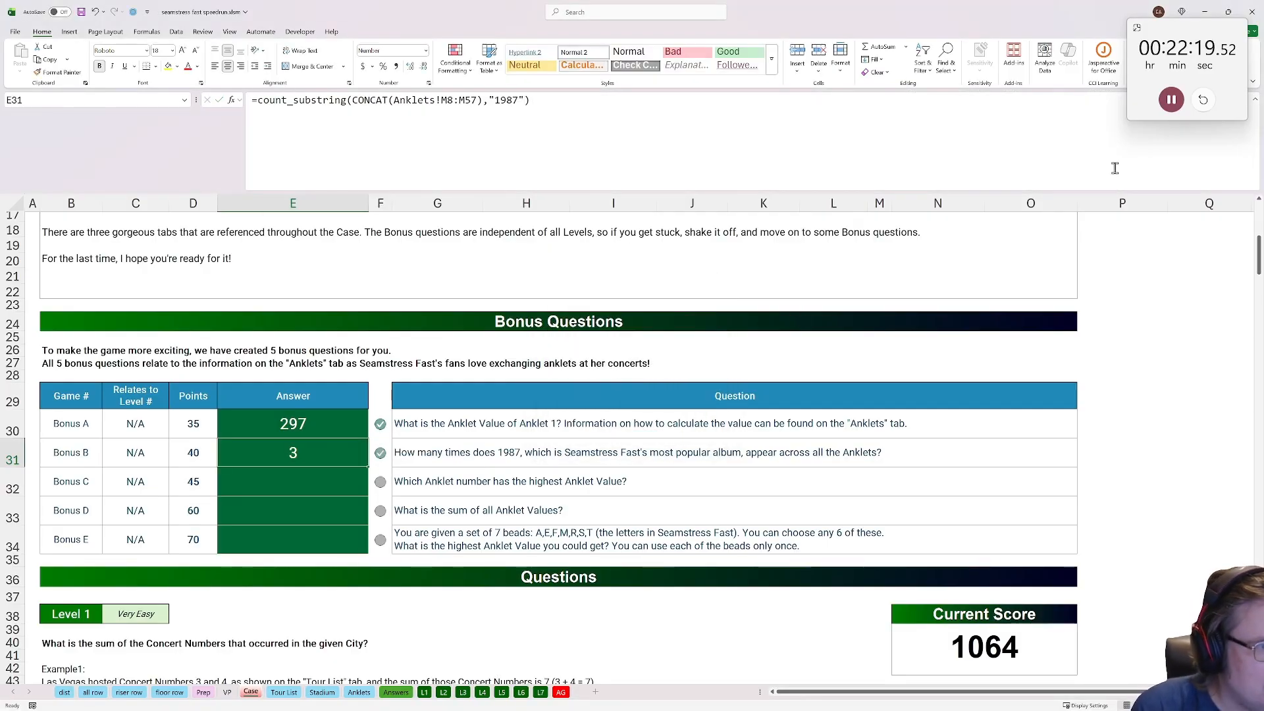
Answer Bonus C in E32 with =biggest(Anklets!N8:N57,SEQUENCE(50))
click(281, 487)
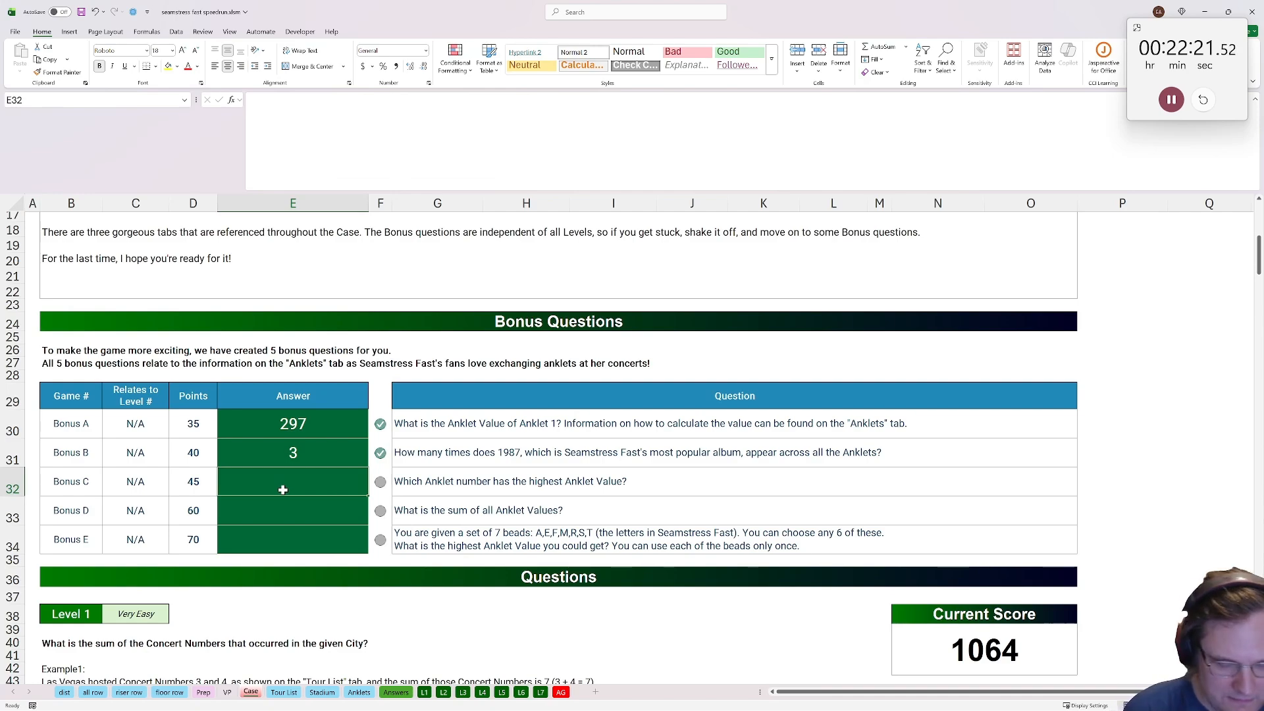
text(=biggest()
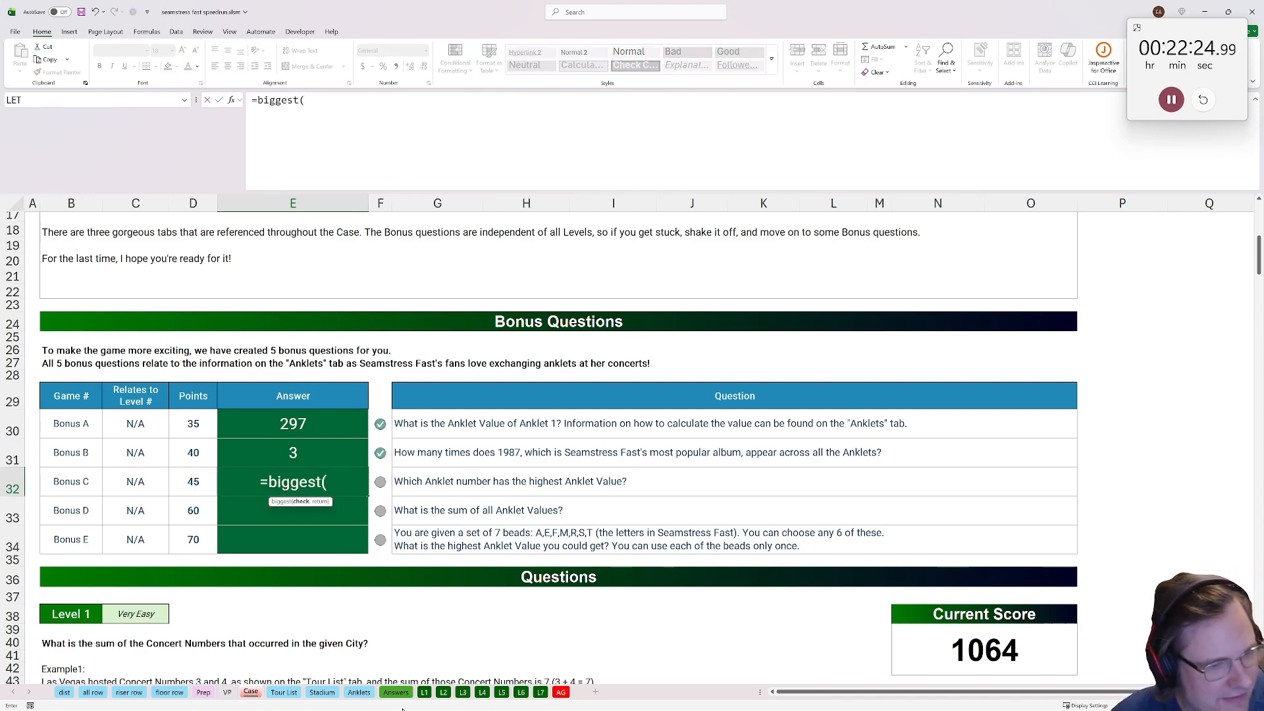
click(359, 692)
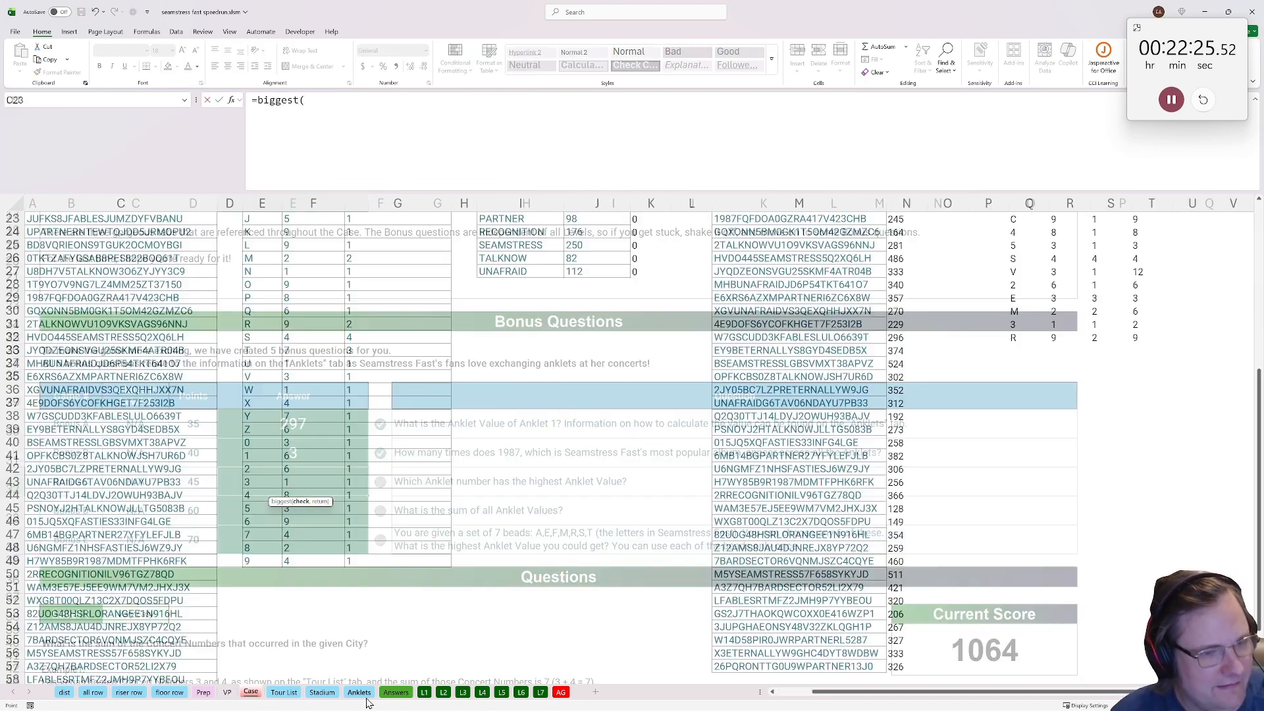
scroll(902, 395, up, 5)
click(904, 235)
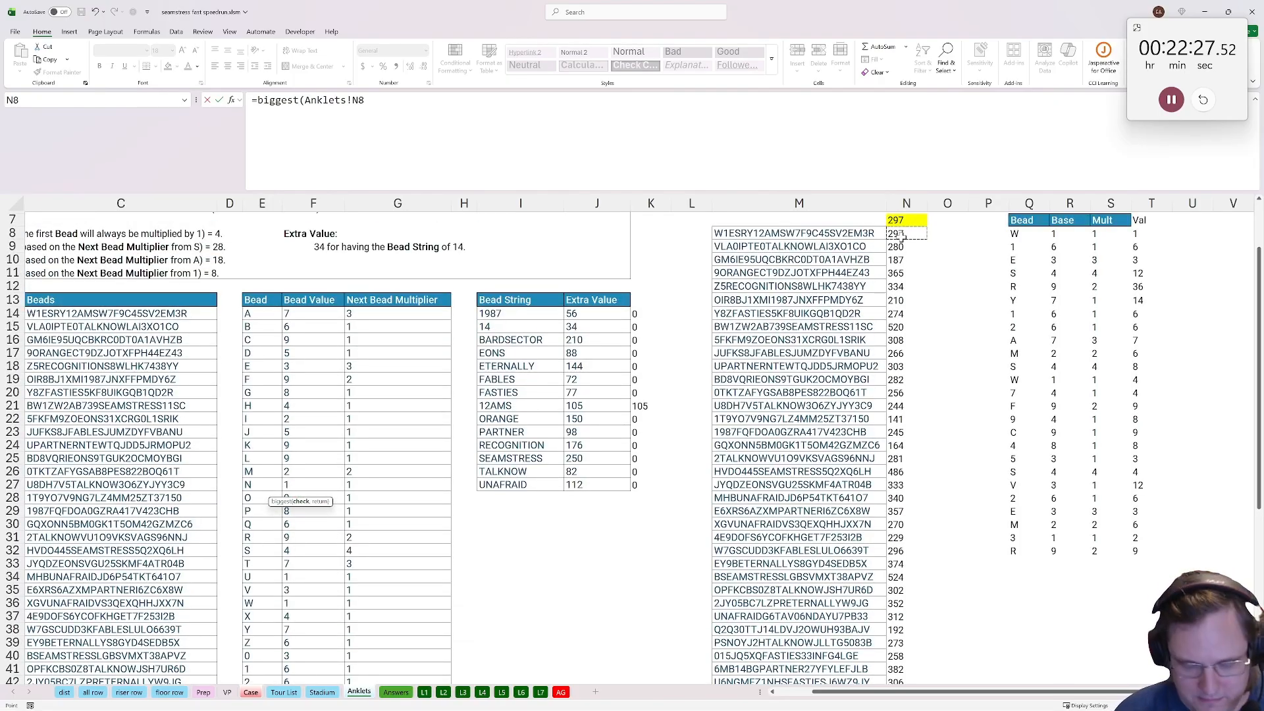
key(ctrl+shift+Down)
text(,)
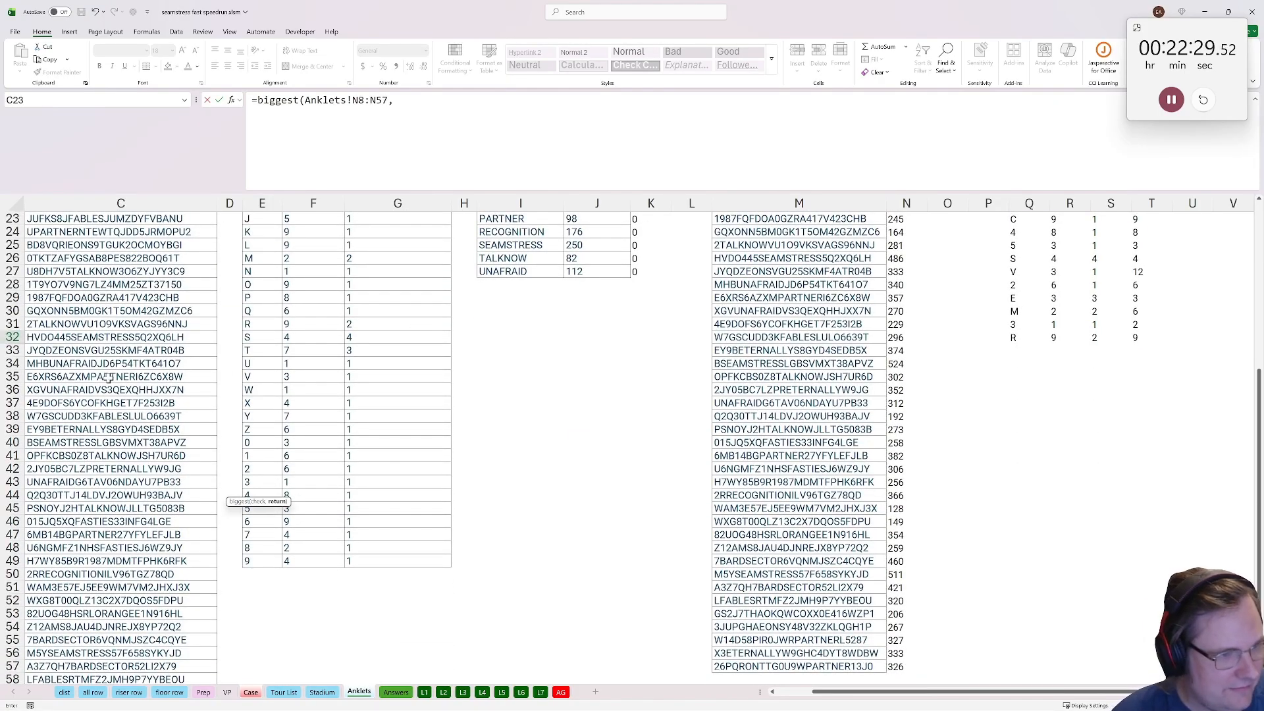
text(se)
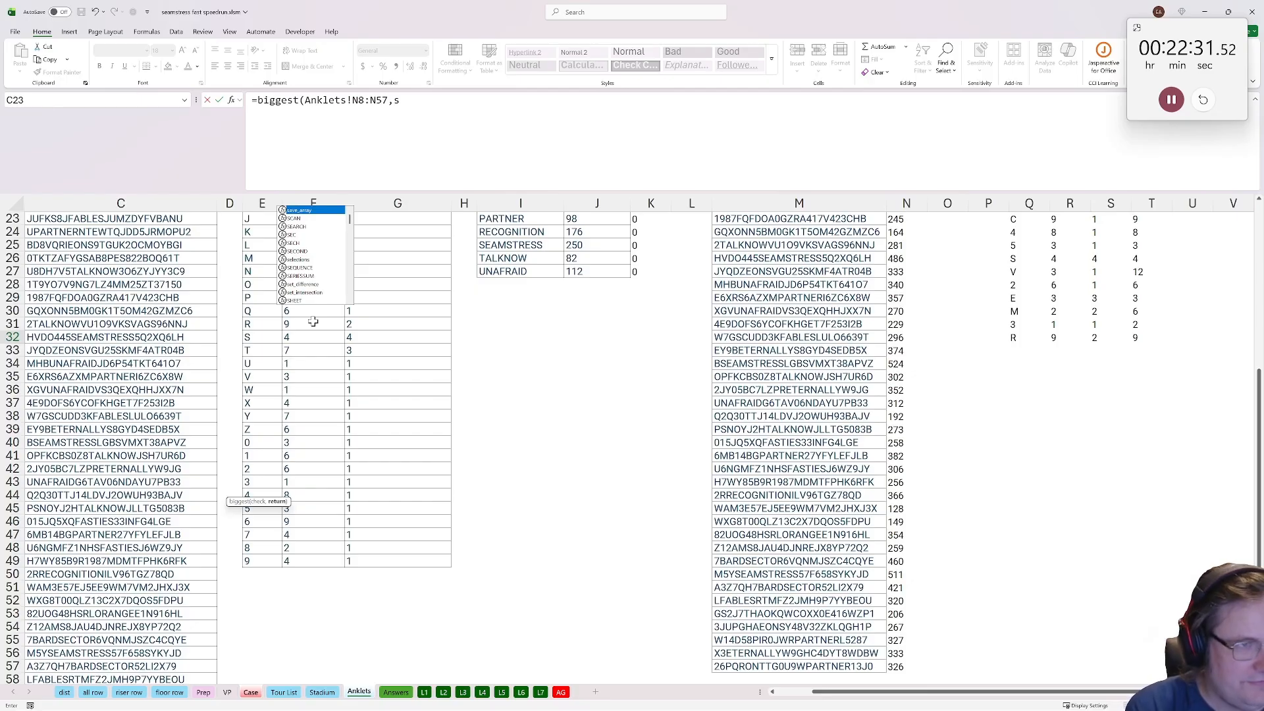
key(Down)
key(Down)
key(Down)
key(Down)
key(Down)
key(Tab)
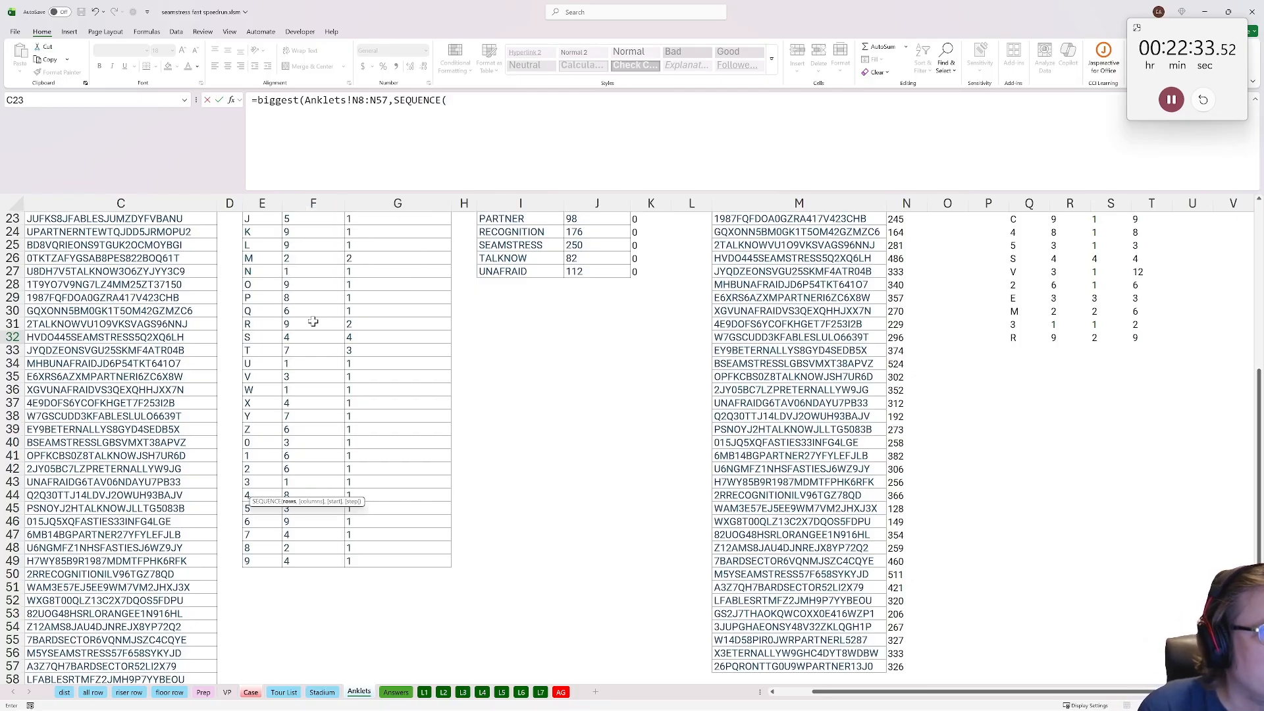
text(50))
key(Return)
click(691, 380)
click(583, 117)
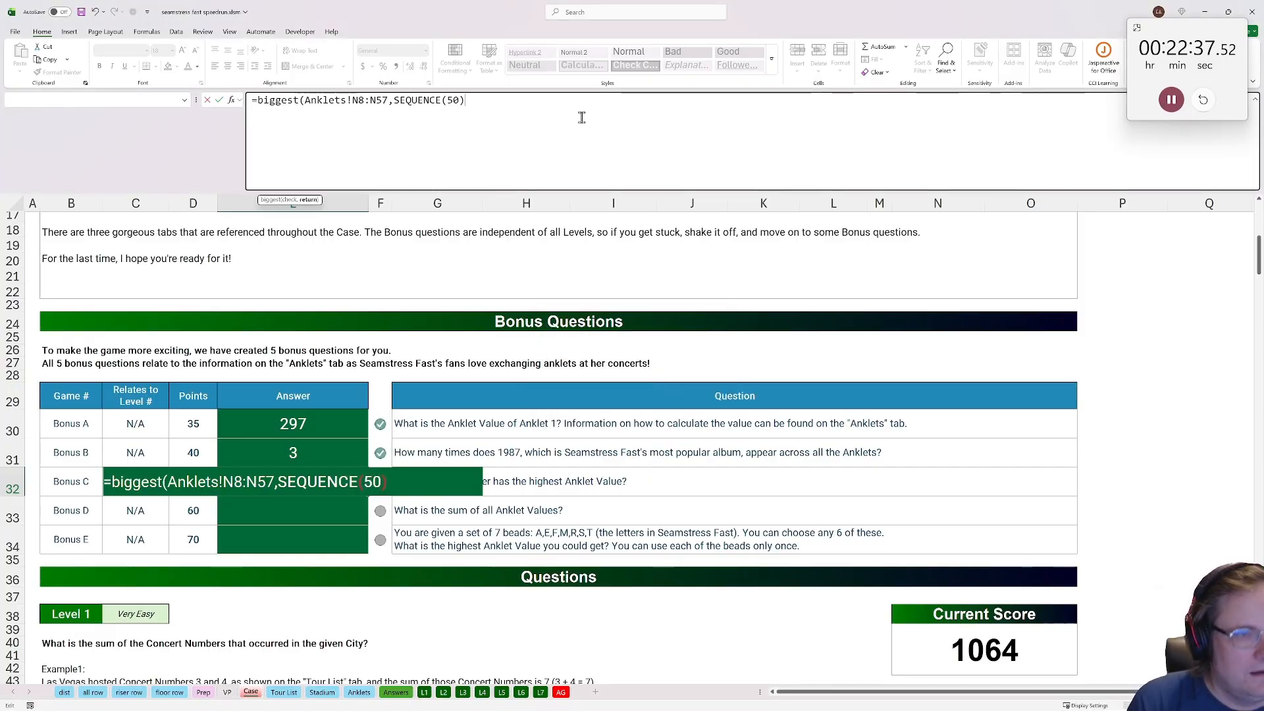
key(Return)
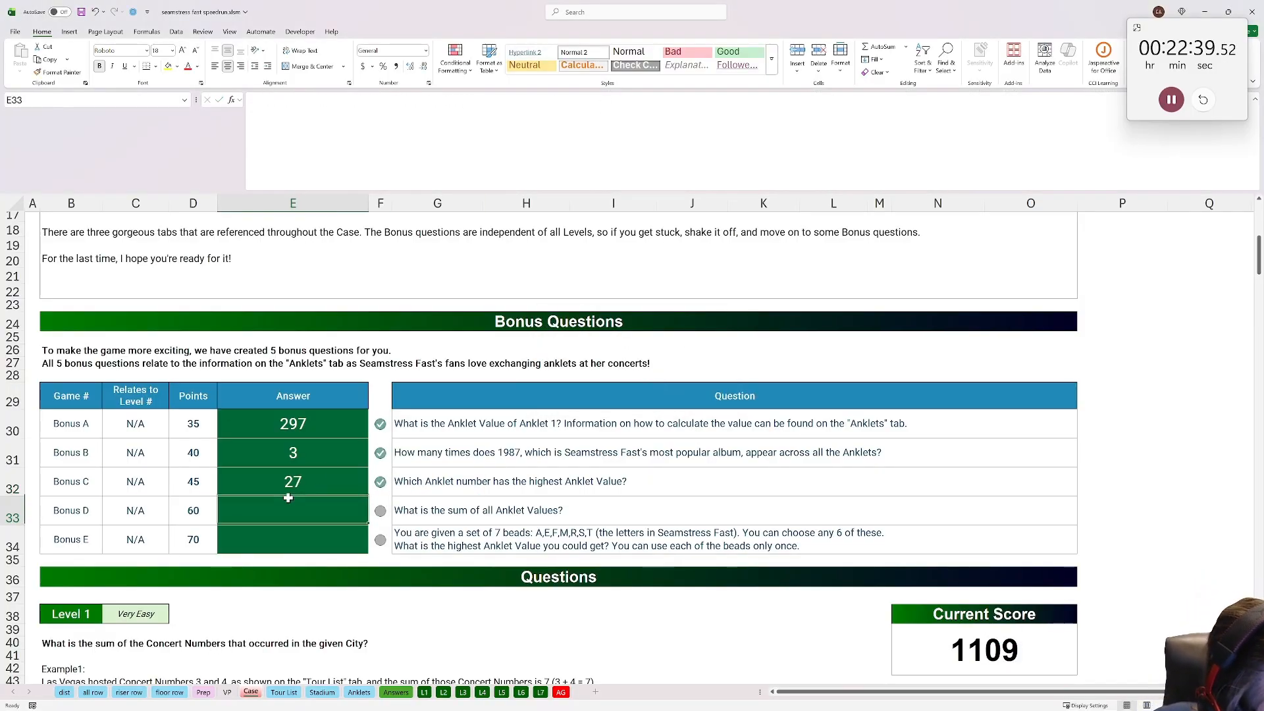
Answer Bonus D in E33 with =SUM(Anklets!N8:N57)
text(=sum()
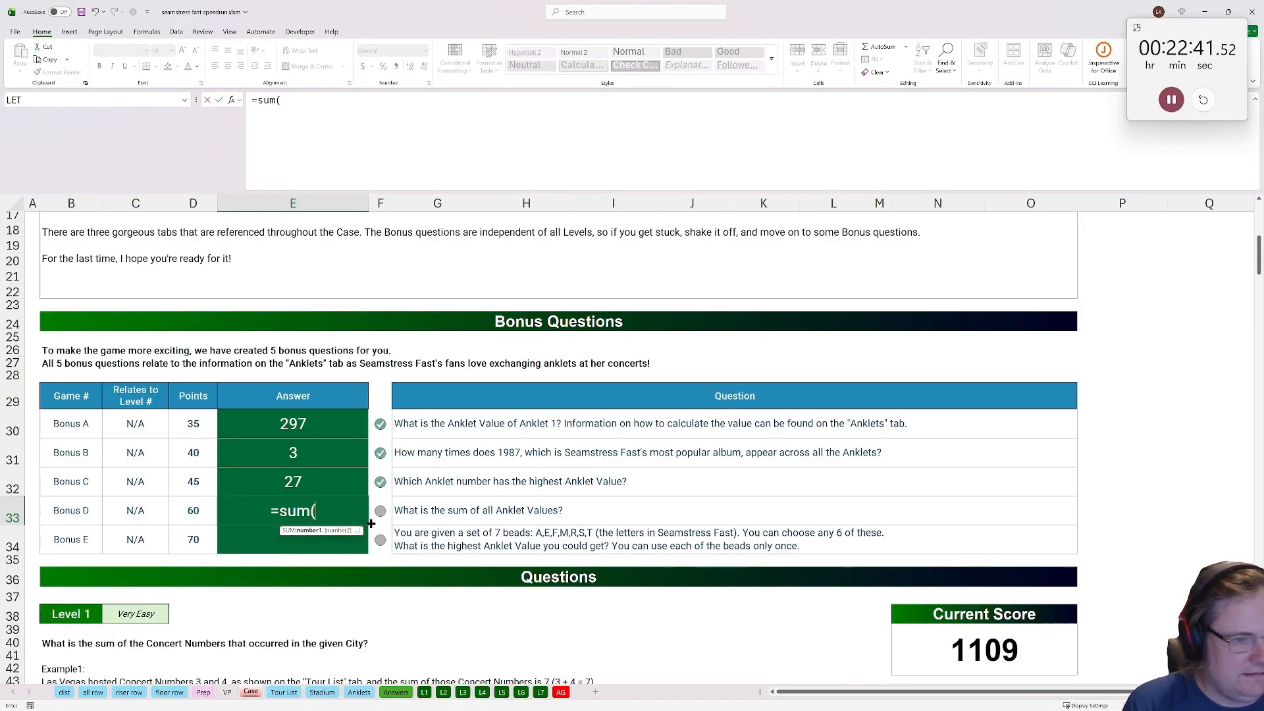
click(364, 692)
scroll(912, 281, up, 7)
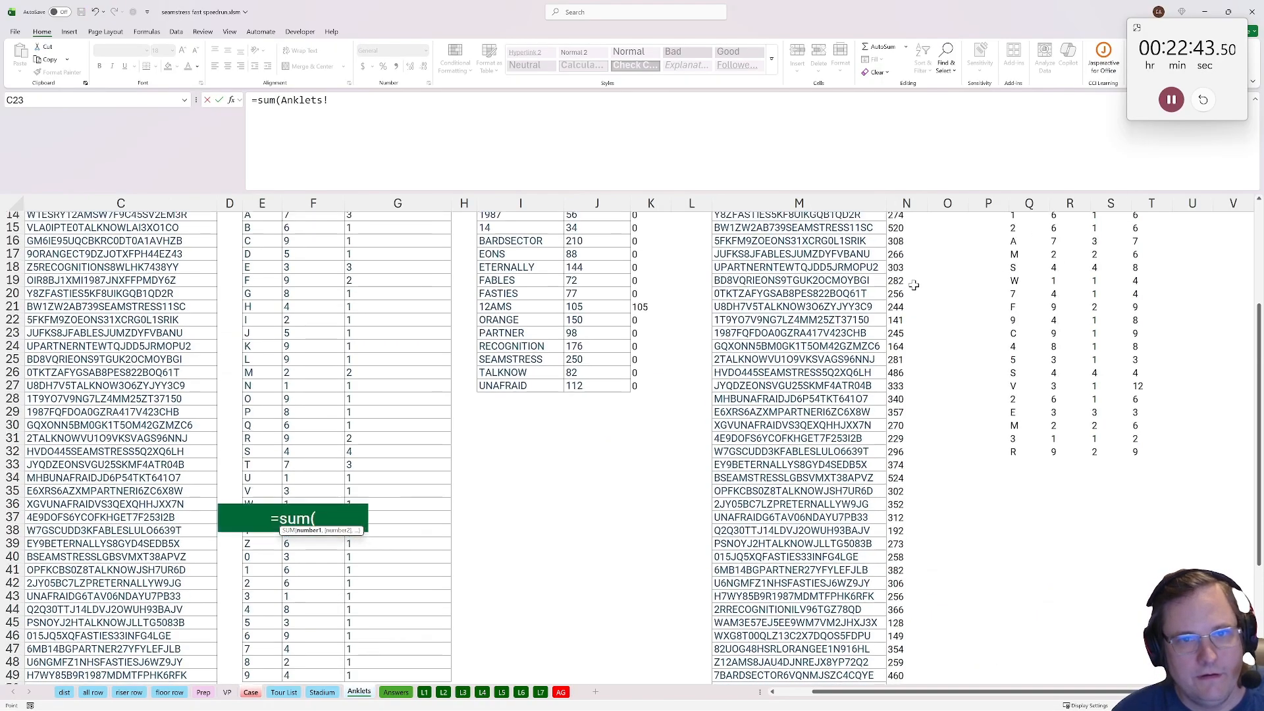
click(904, 272)
key(ctrl+shift+Down)
key(Return)
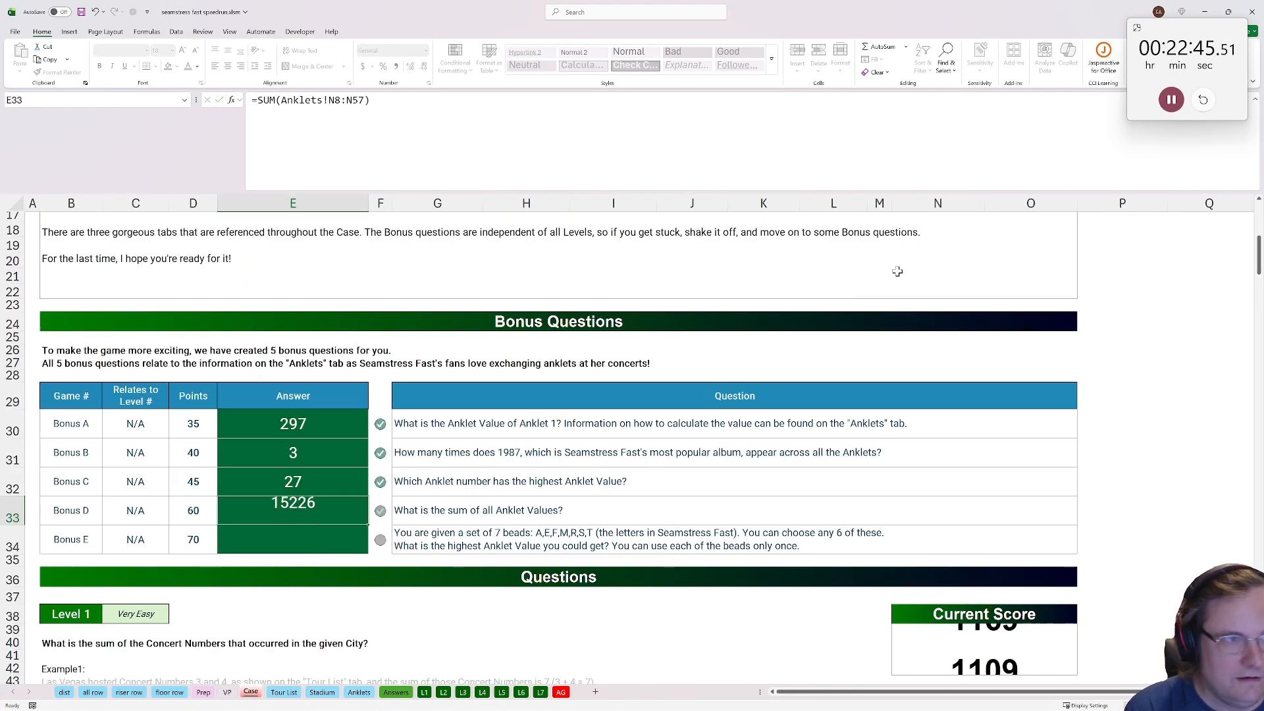
click(490, 540)
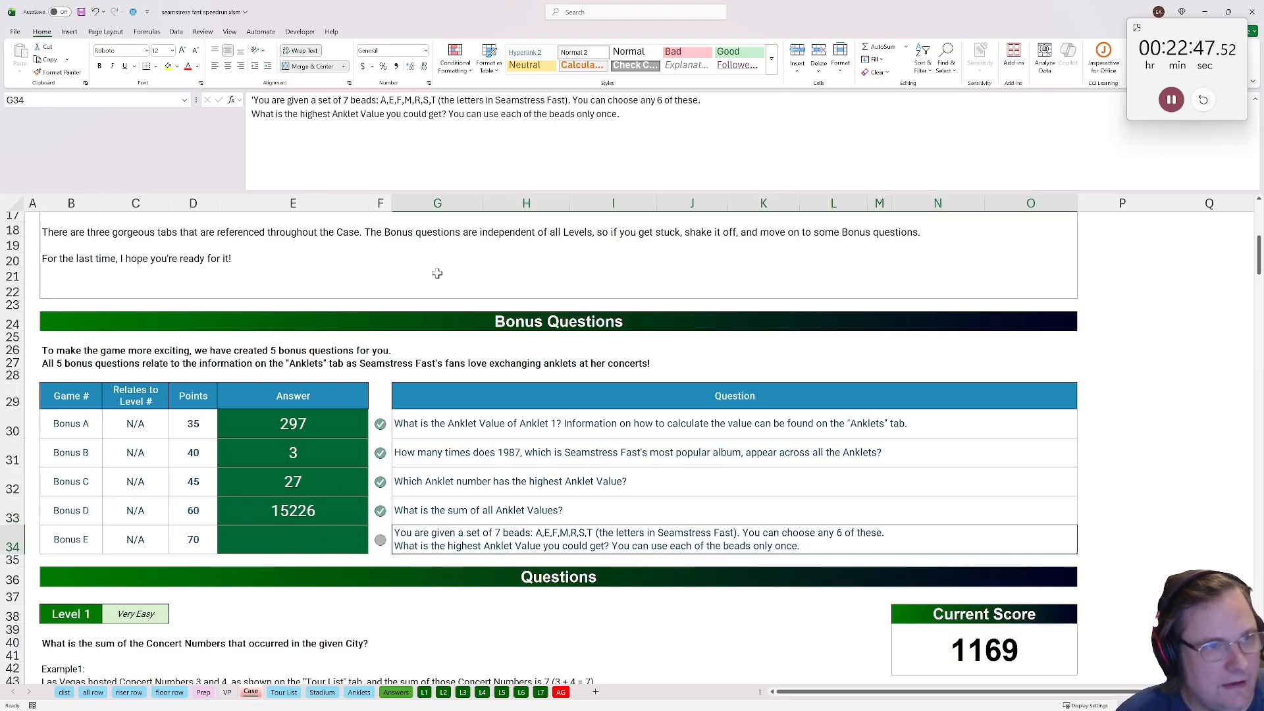
drag(437, 100, 380, 100)
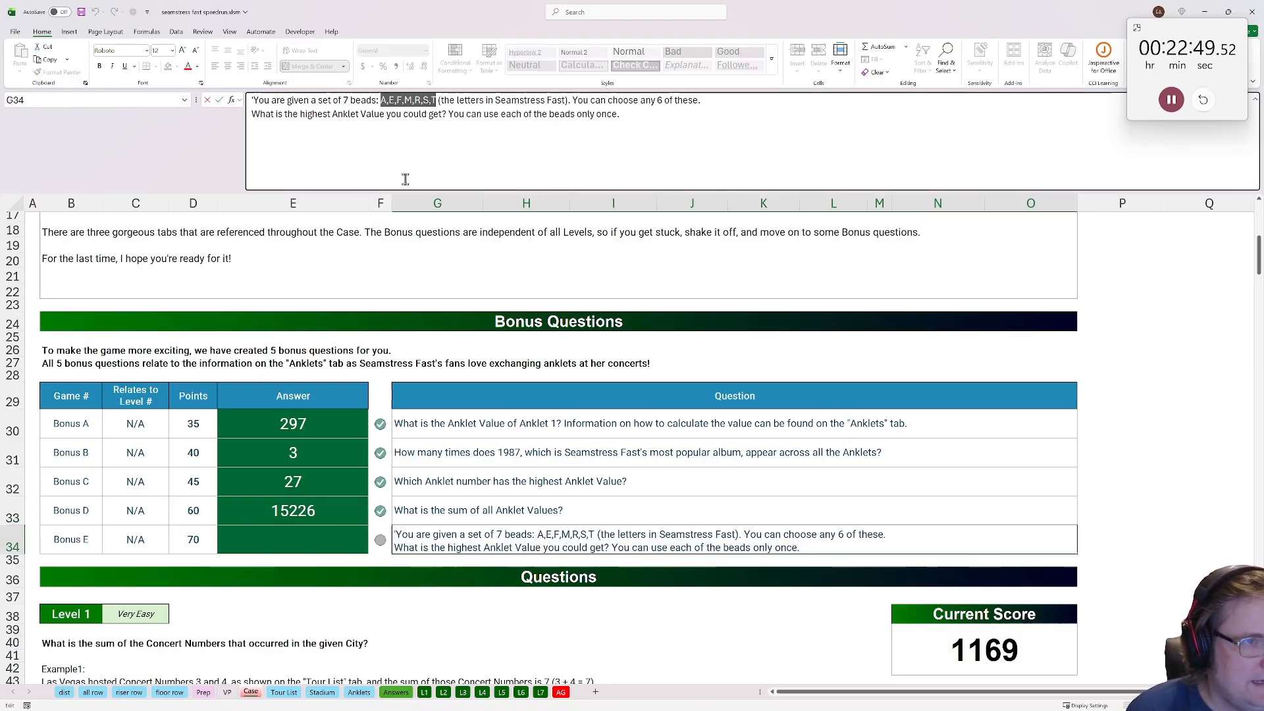
key(Escape)
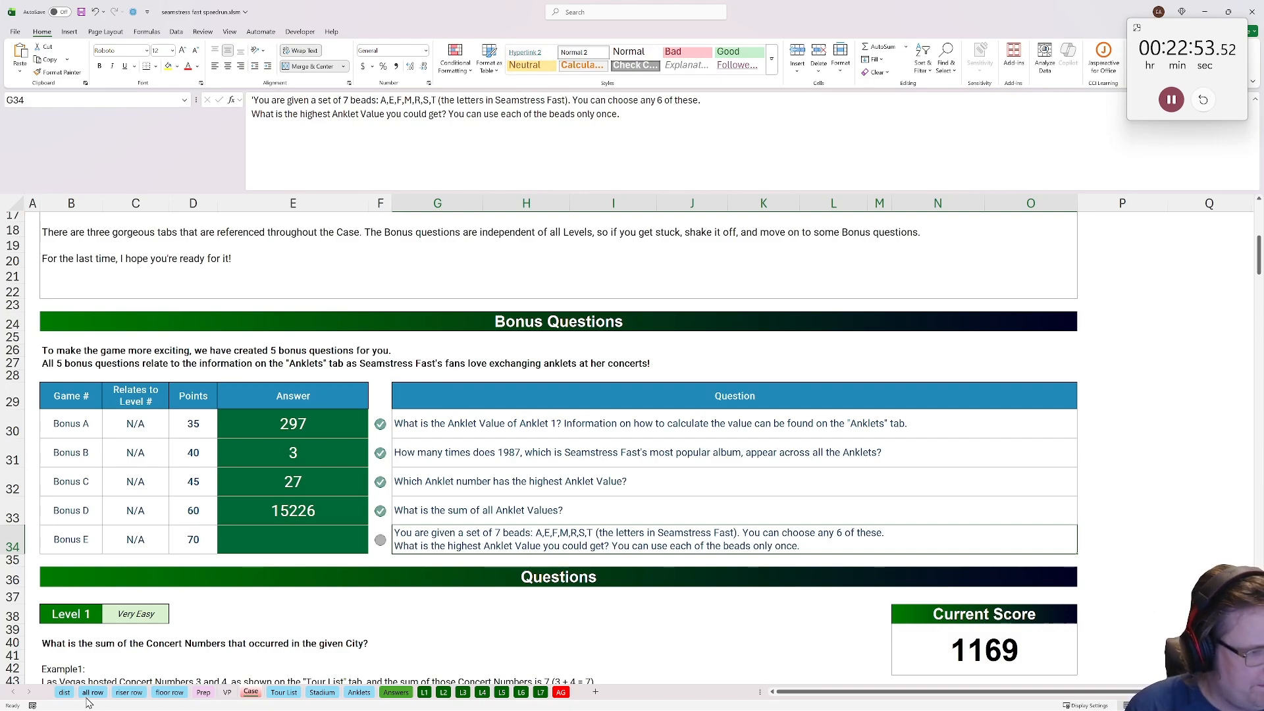
Create a copy of the Anklets sheet and place it before the first sheet of the workbook
click(360, 696)
click(1157, 366)
scroll(1156, 367, up, 8)
scroll(1157, 367, right, 3)
shift+click(536, 416)
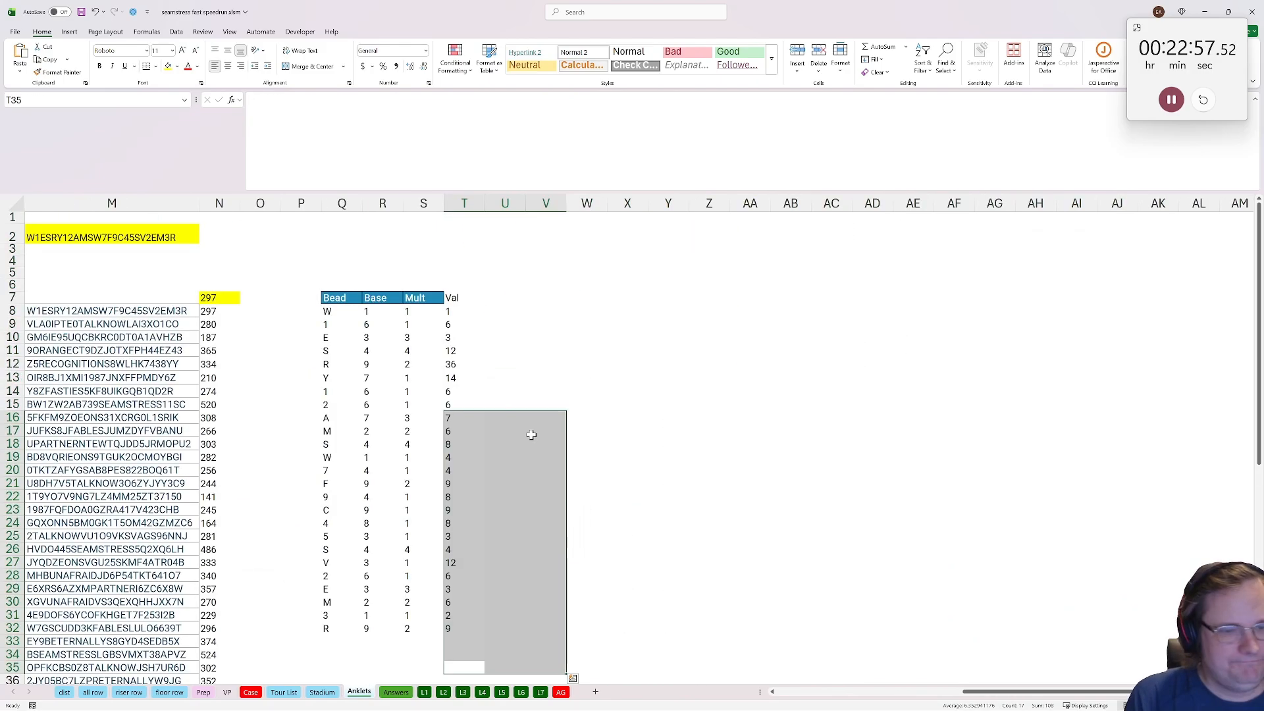
right_click(351, 700)
click(377, 587)
click(303, 654)
click(393, 671)
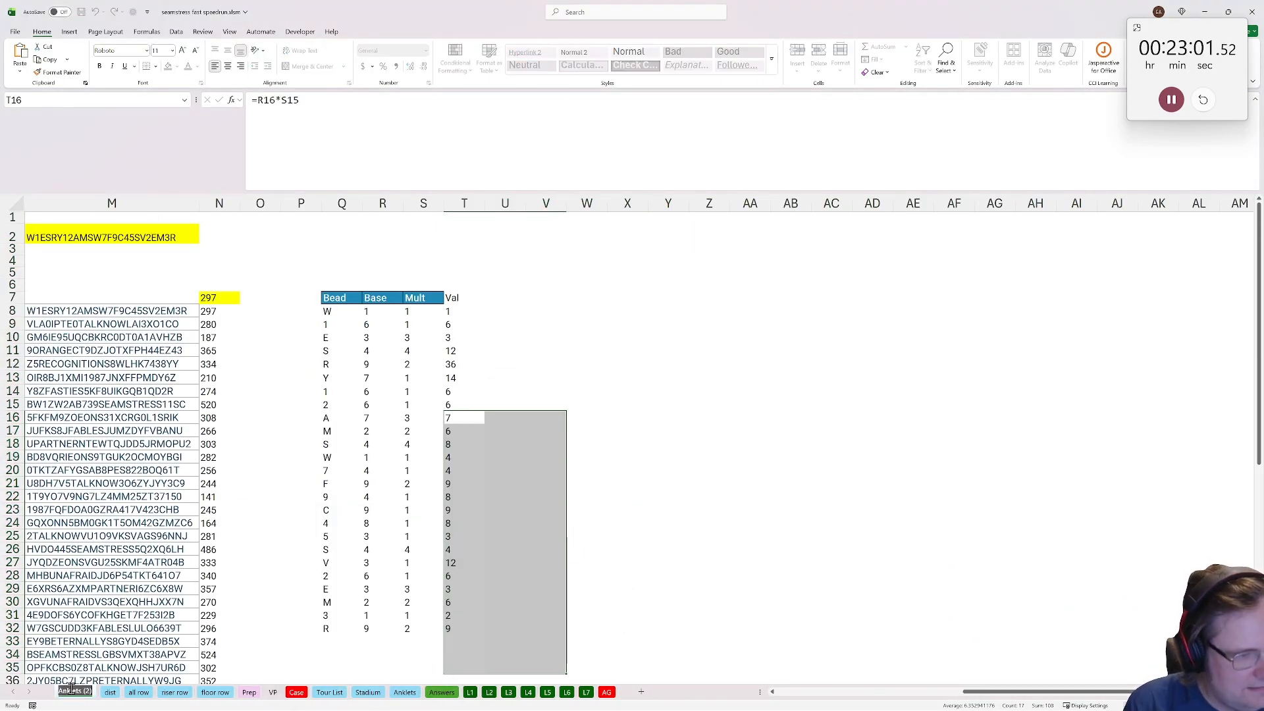
Rename the copied Anklets sheet as Ank Perm
click(64, 688)
text(Ank Perm)
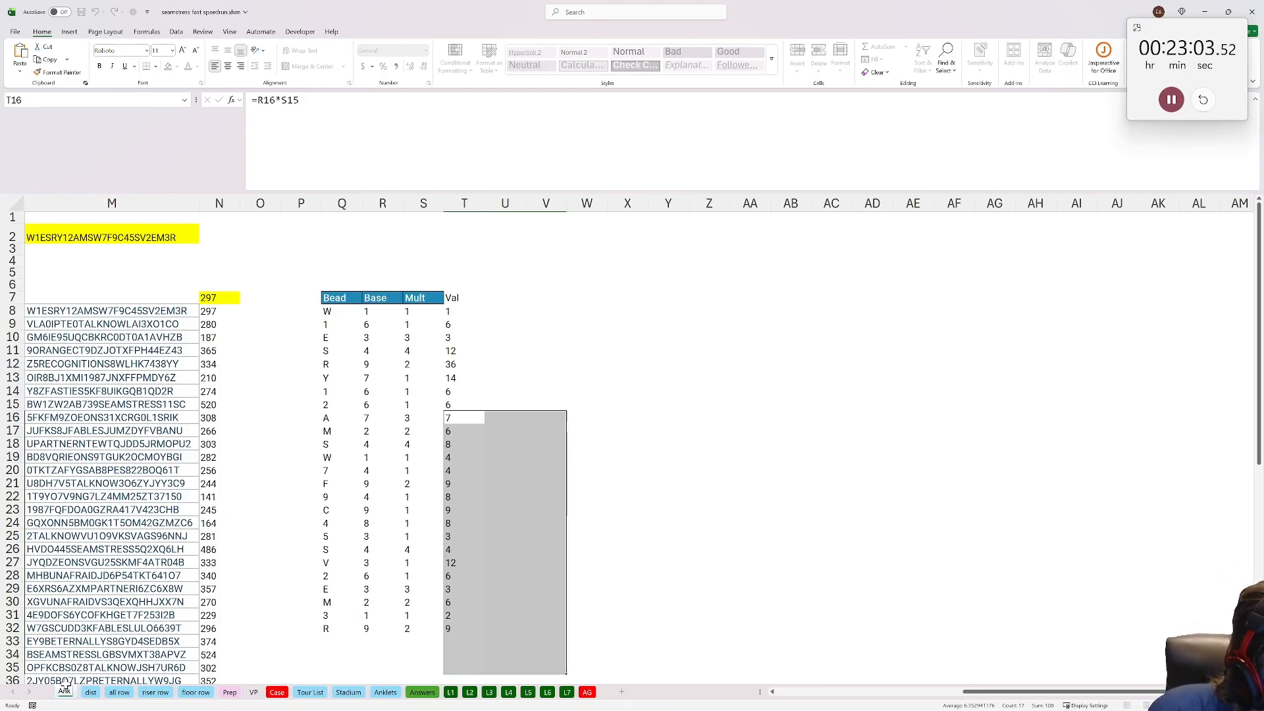
key(Return)
click(500, 273)
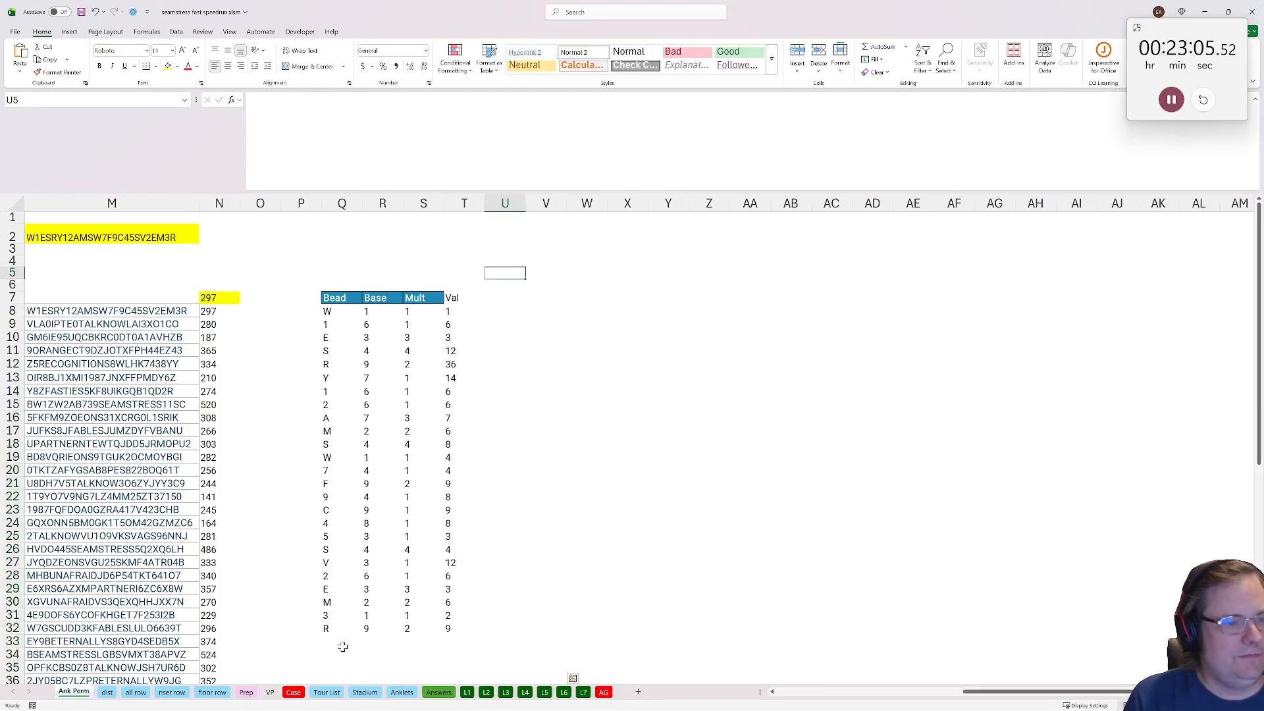
Copy the bead list A,E,F,M,R,S,T from the Bonus E question on the Case sheet into W2 of Ank Perm
click(293, 692)
drag(436, 100, 380, 102)
key(ctrl+c)
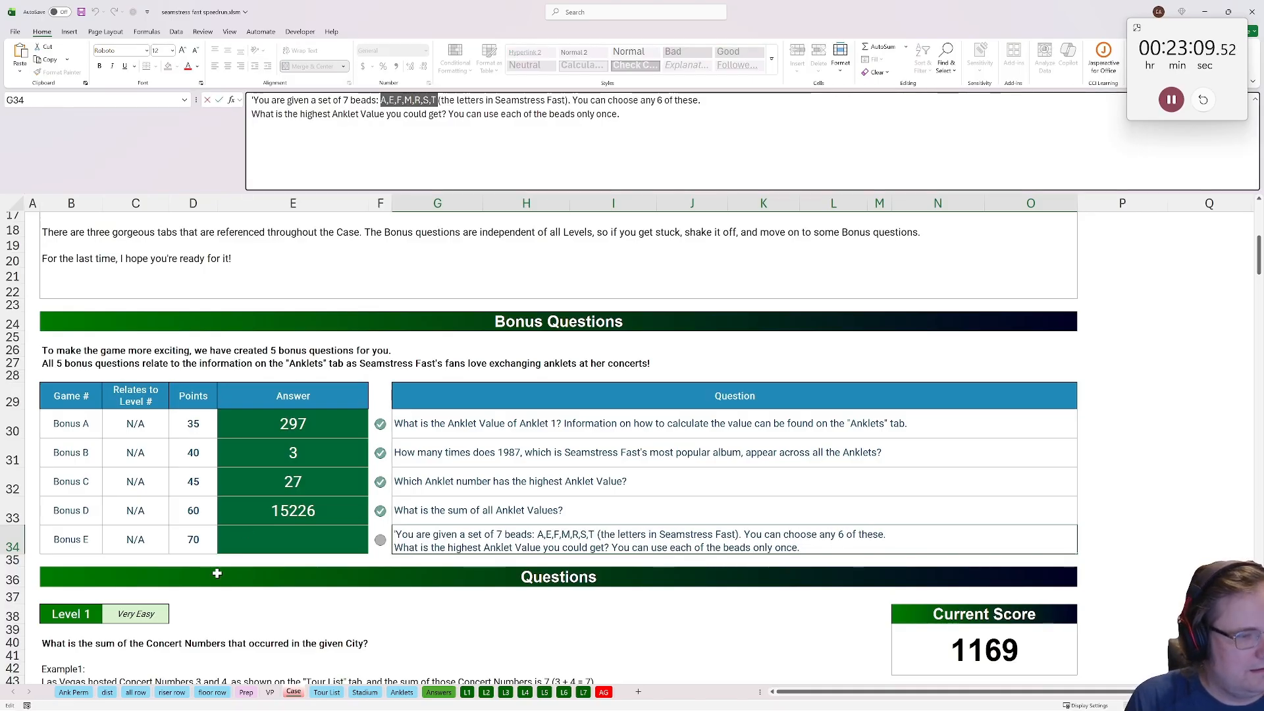
key(Escape)
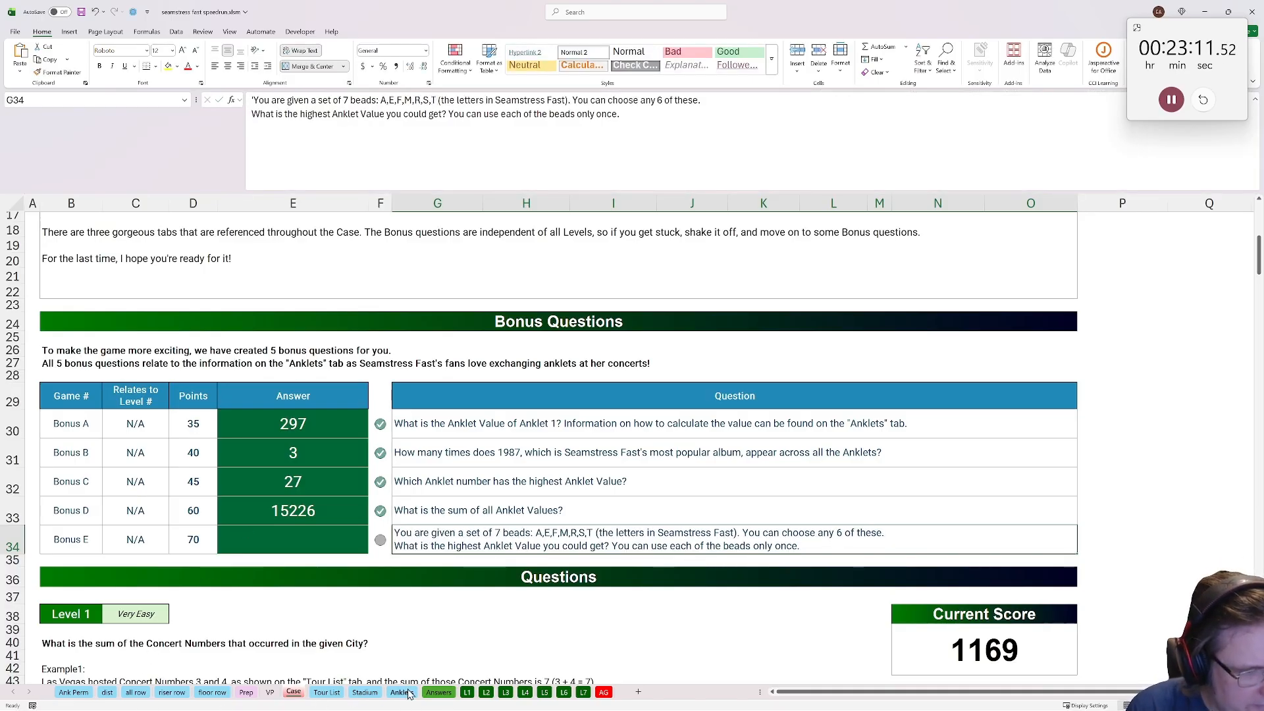
click(92, 694)
click(574, 239)
key(ctrl+v)
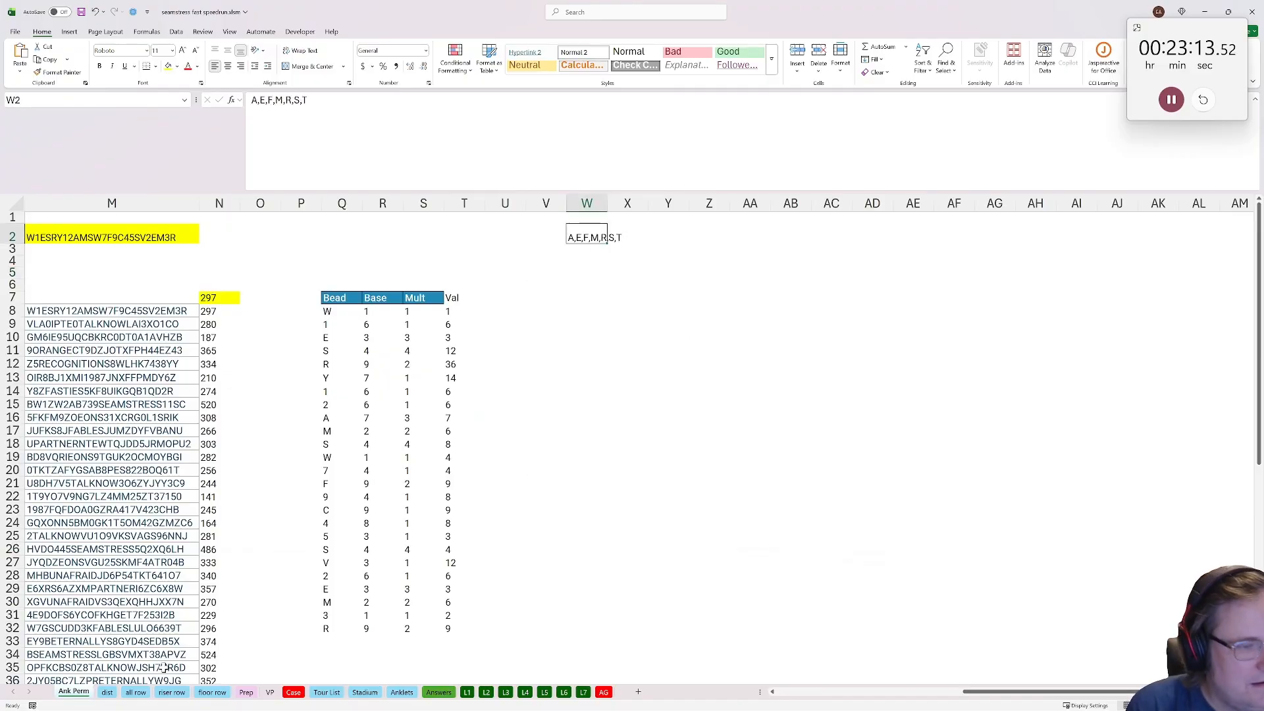
Copy the selections function syntax from C69 on the Prep sheet into W1 of Ank Perm
click(247, 692)
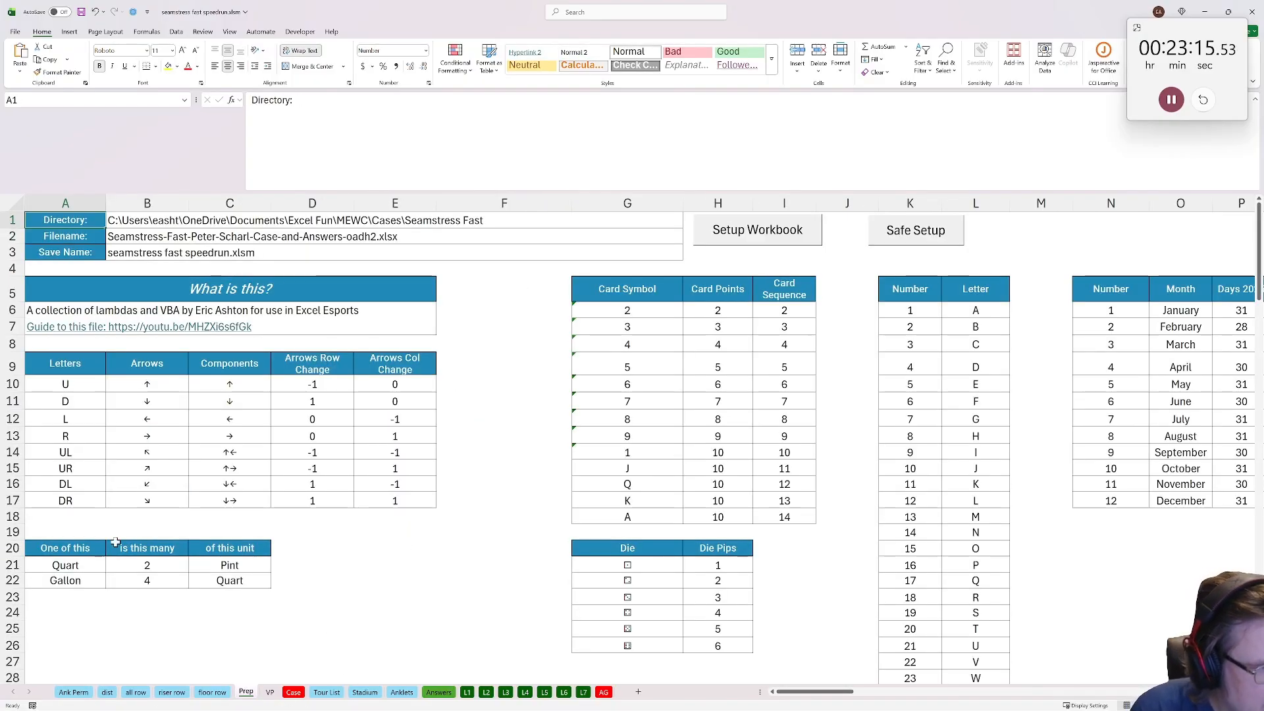
scroll(329, 507, down, 14)
scroll(364, 488, down, 4)
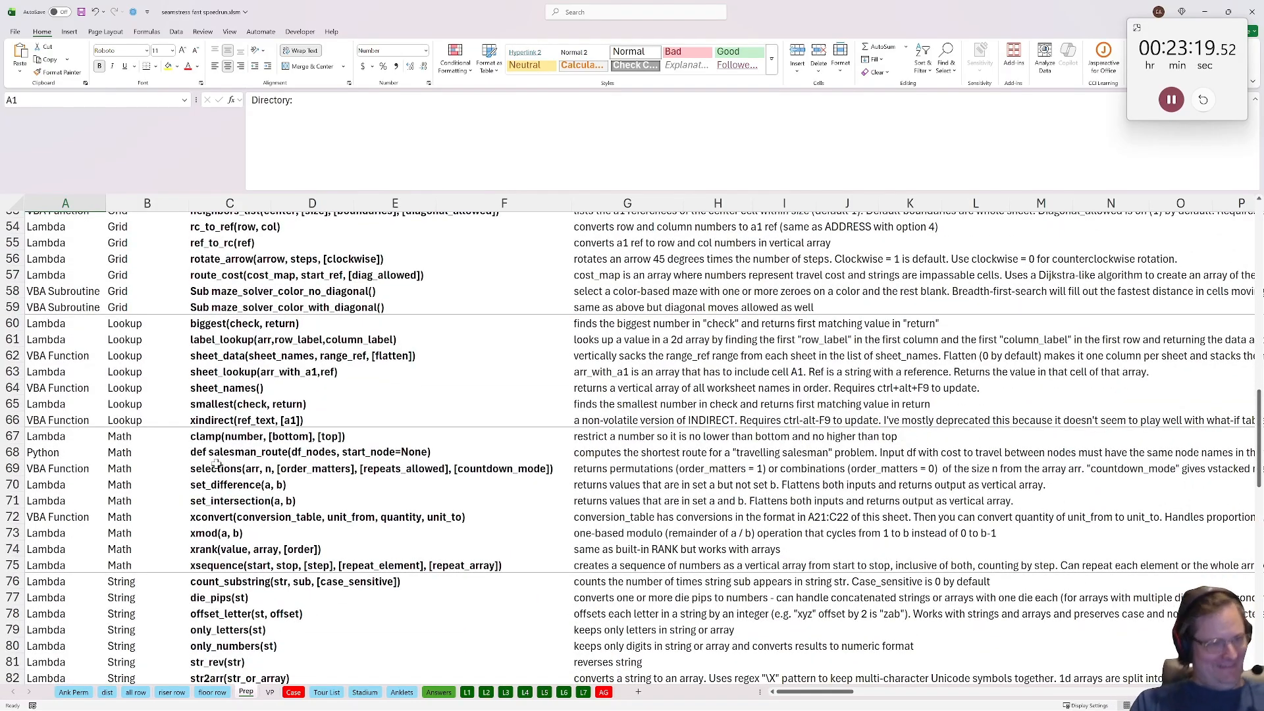
click(209, 471)
key(ctrl+c)
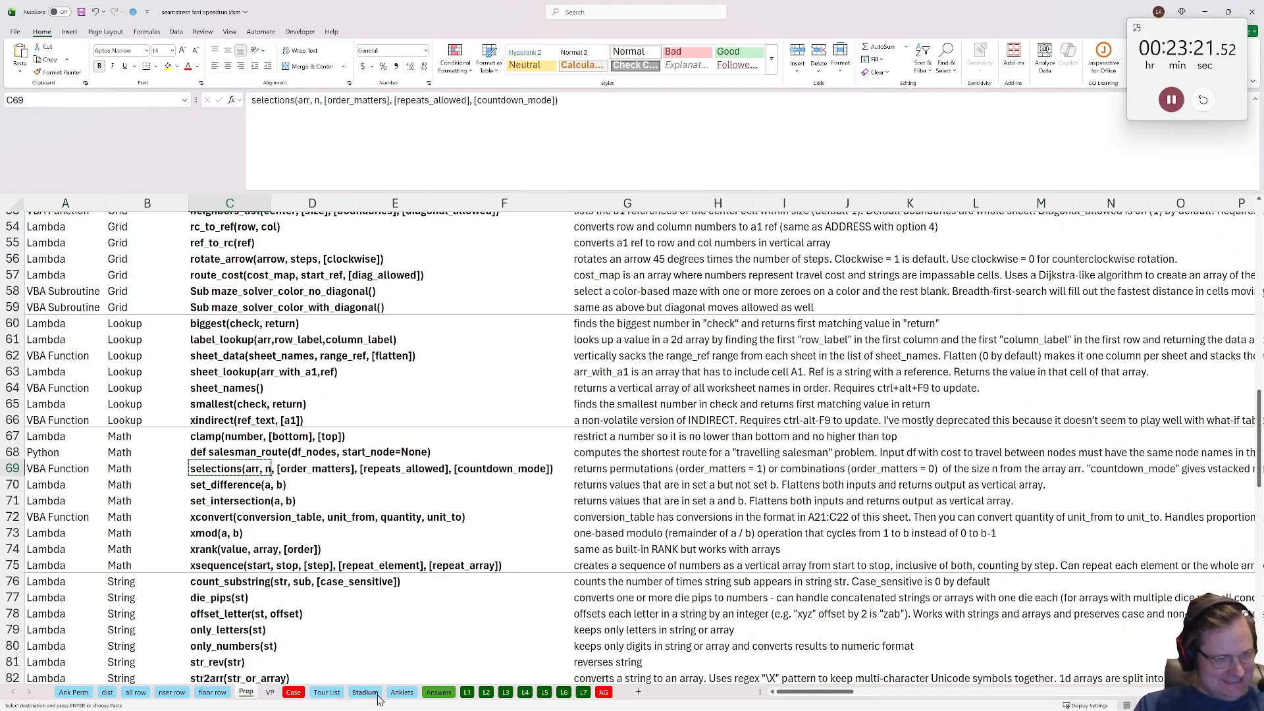
click(73, 692)
click(575, 219)
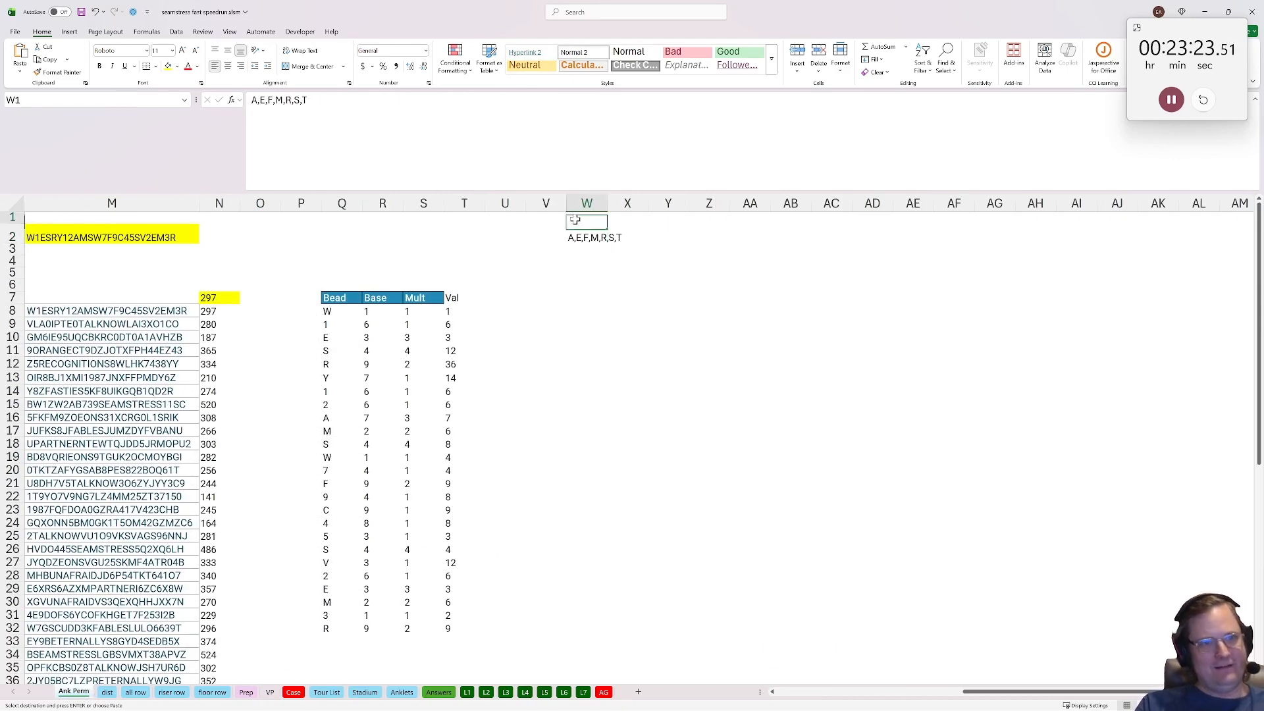
key(ctrl+v)
click(593, 267)
key(Down)
key(Down)
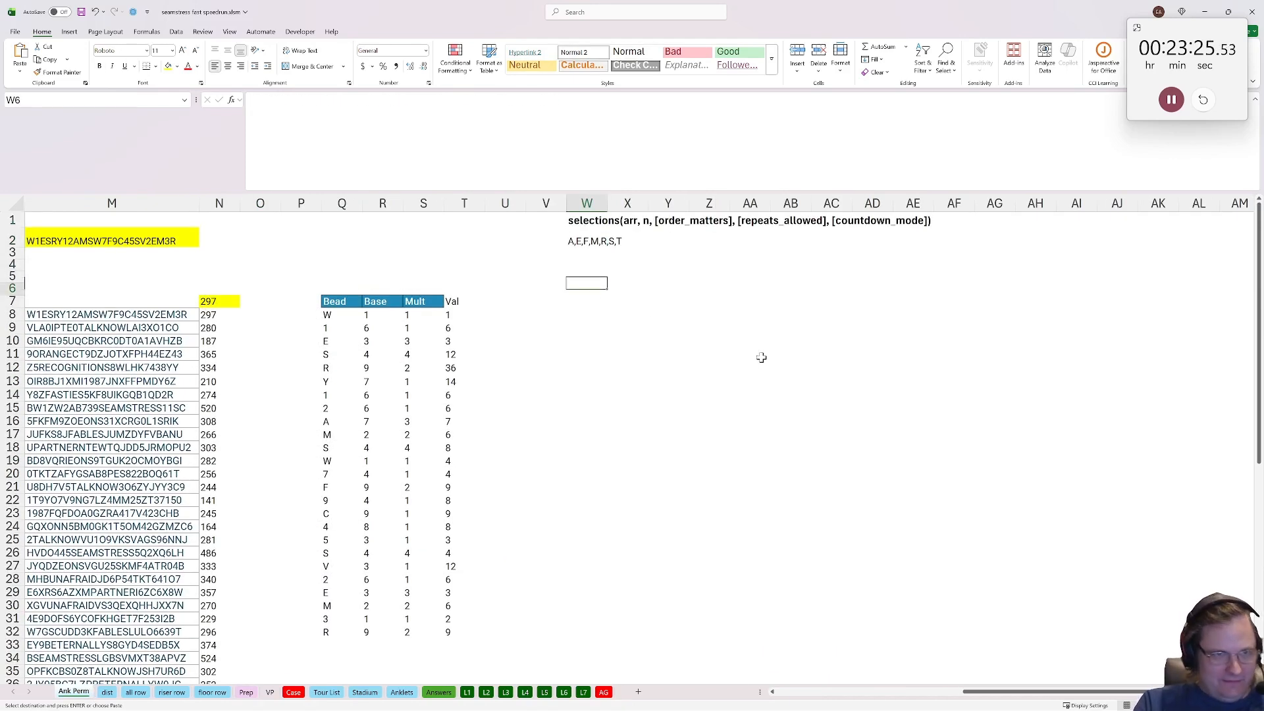
key(Right)
text(=sle)
key(BackSpace)
key(BackSpace)
text(e)
key(BackSpace)
key(Escape)
key(Escape)
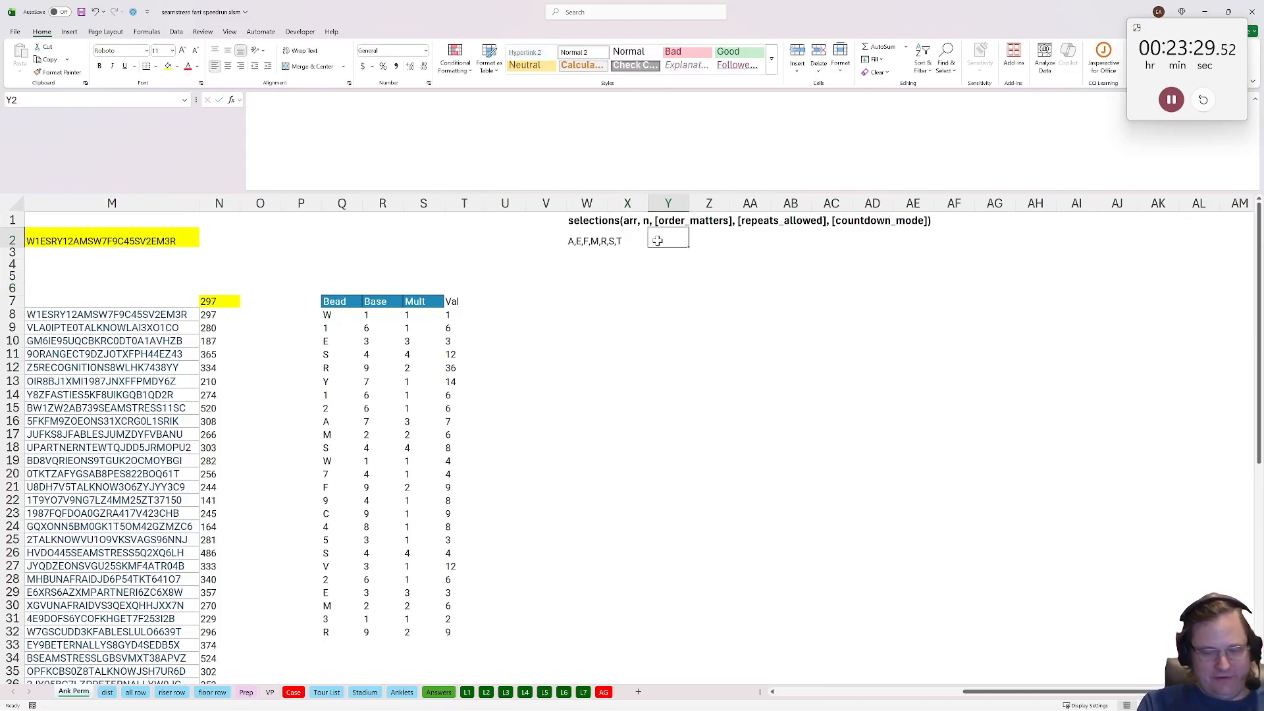
Split the bead list into separate cells starting at Y2 with =TEXTSPLIT(W2,",")
text(=text)
key(Down)
key(Down)
key(Down)
key(Down)
key(Down)
key(Down)
key(Down)
key(Down)
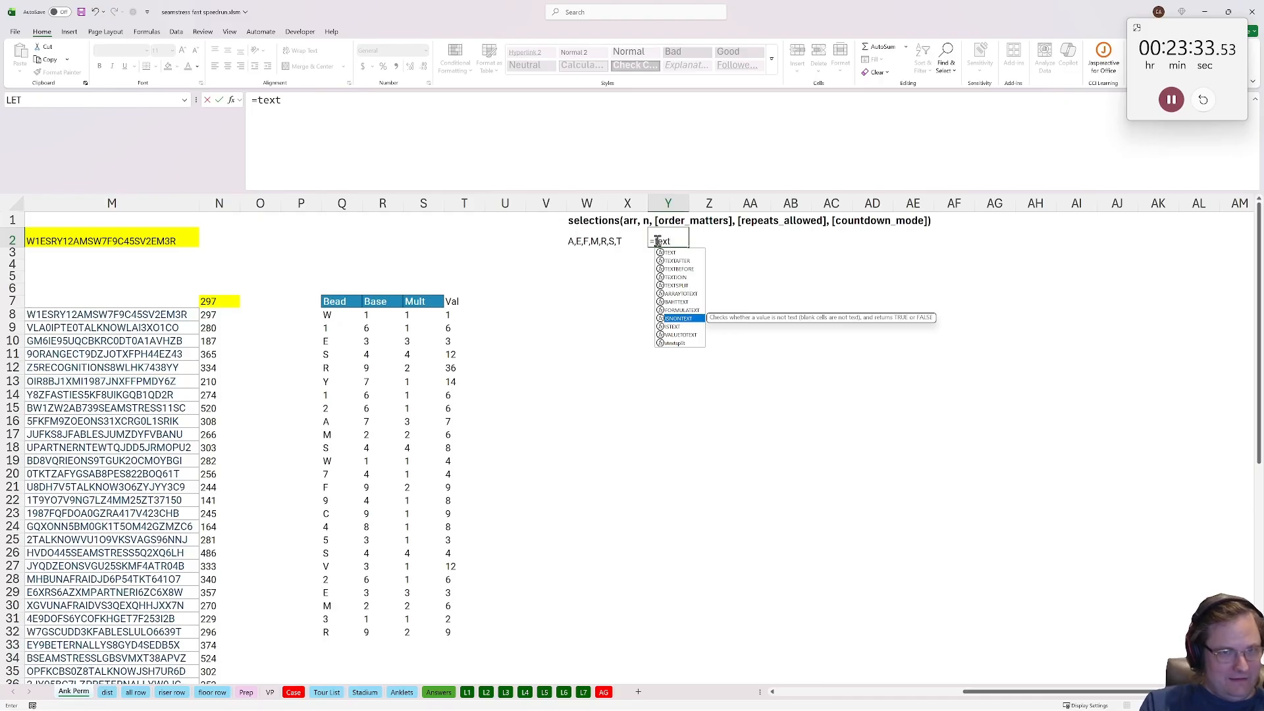
double_click(691, 288)
click(596, 239)
text(,","))
key(Return)
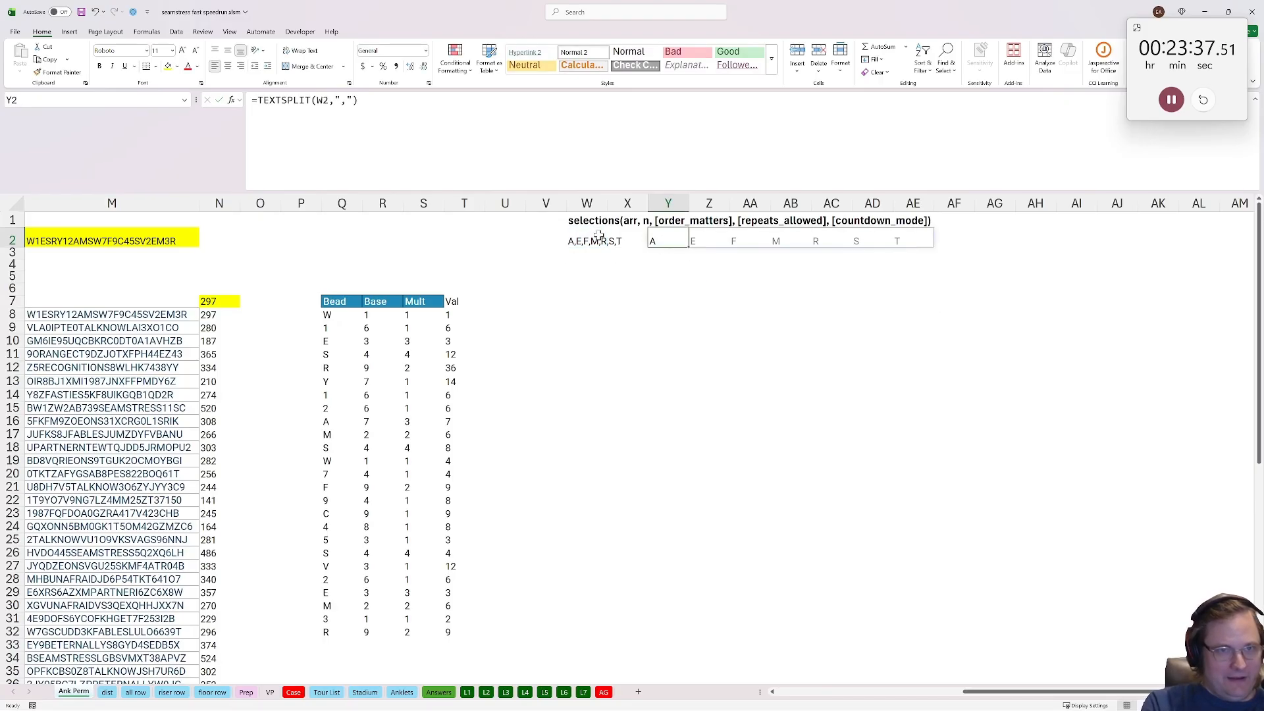
Generate every ordered selection of six beads from Y6 with =selections(Y2#,6,1)
click(659, 289)
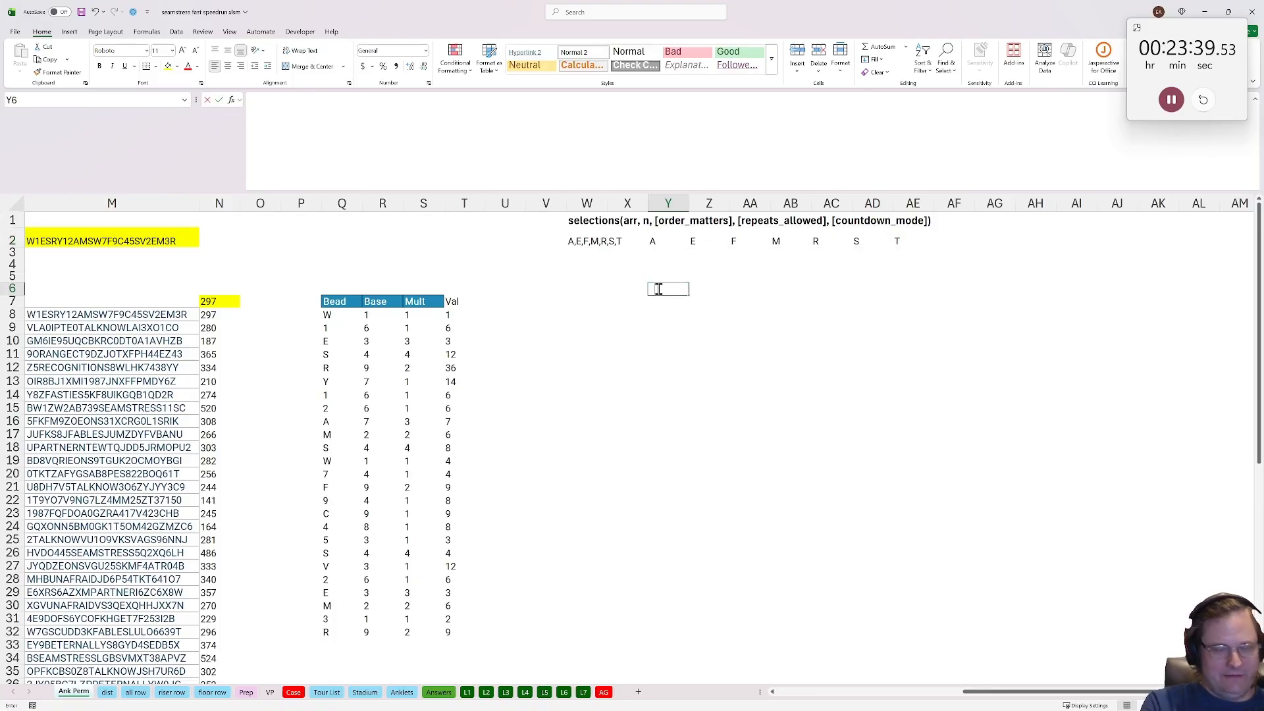
text(=selections()
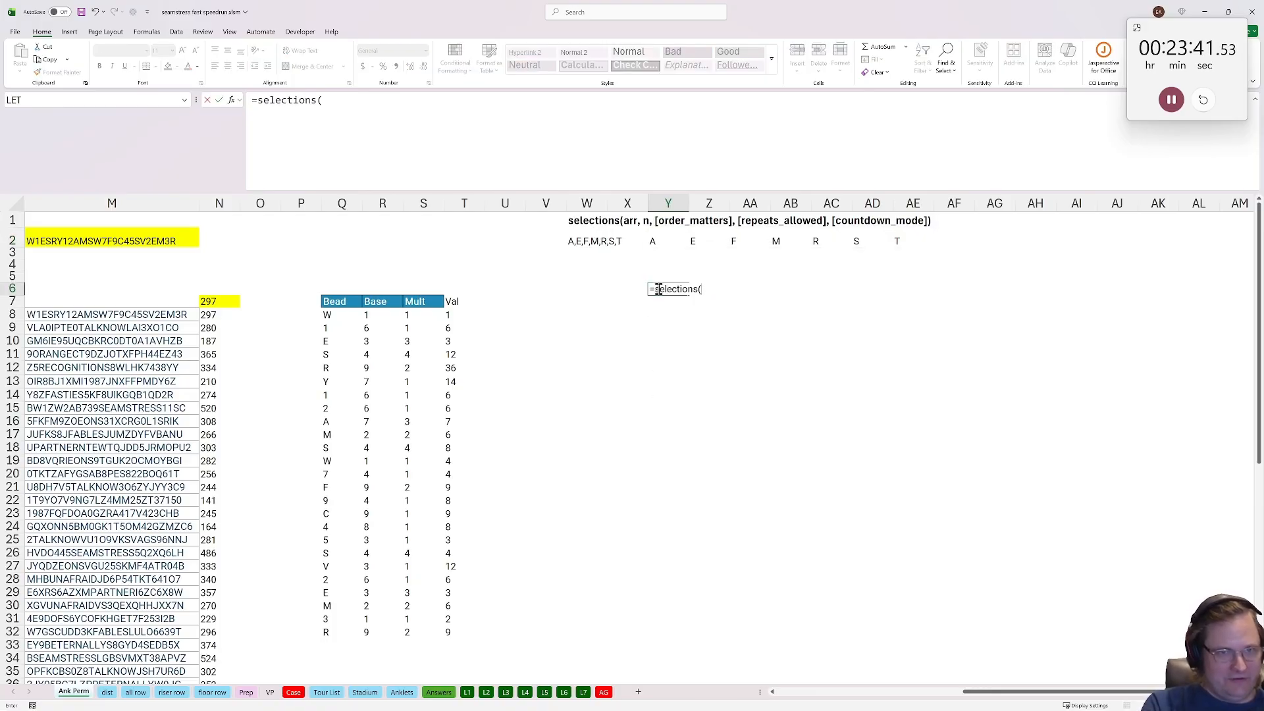
drag(662, 243, 900, 243)
text(,6,1)
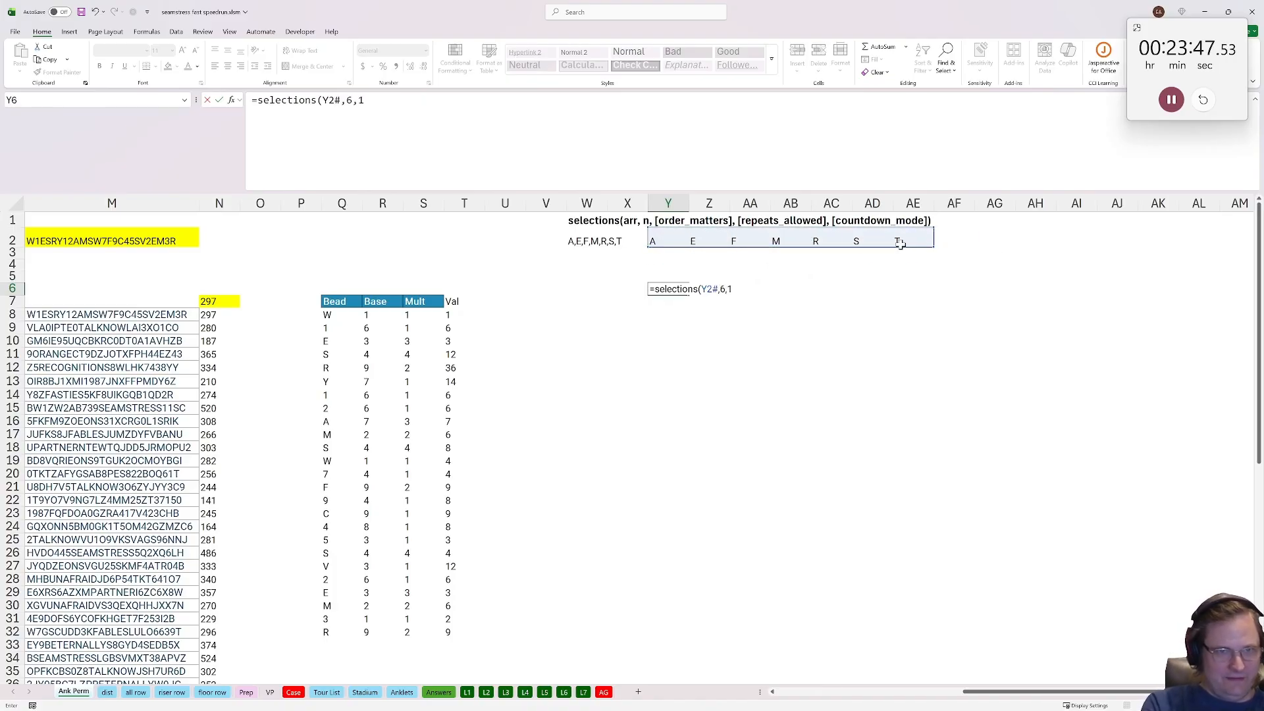
key(Return)
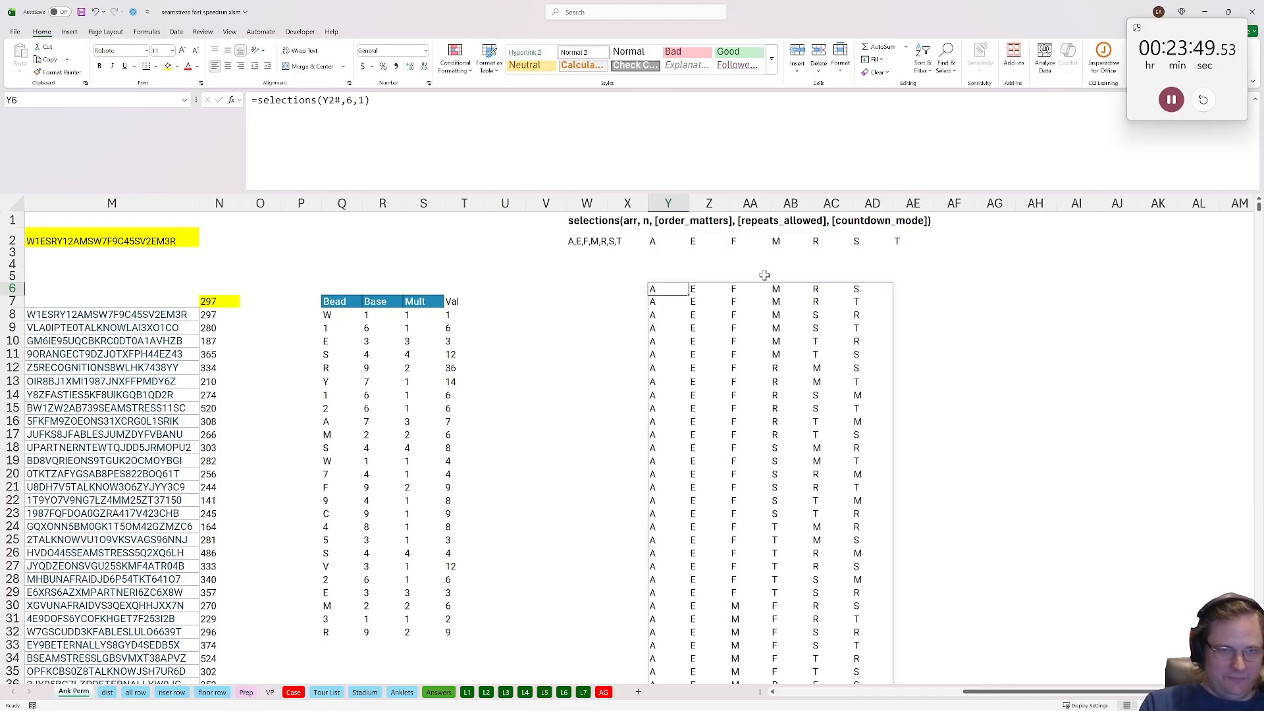
Join each permutation's six beads into one string with =CONCAT(Y6:AD6) in X6, filled down alongside all the permutations
click(623, 288)
text(+conc)
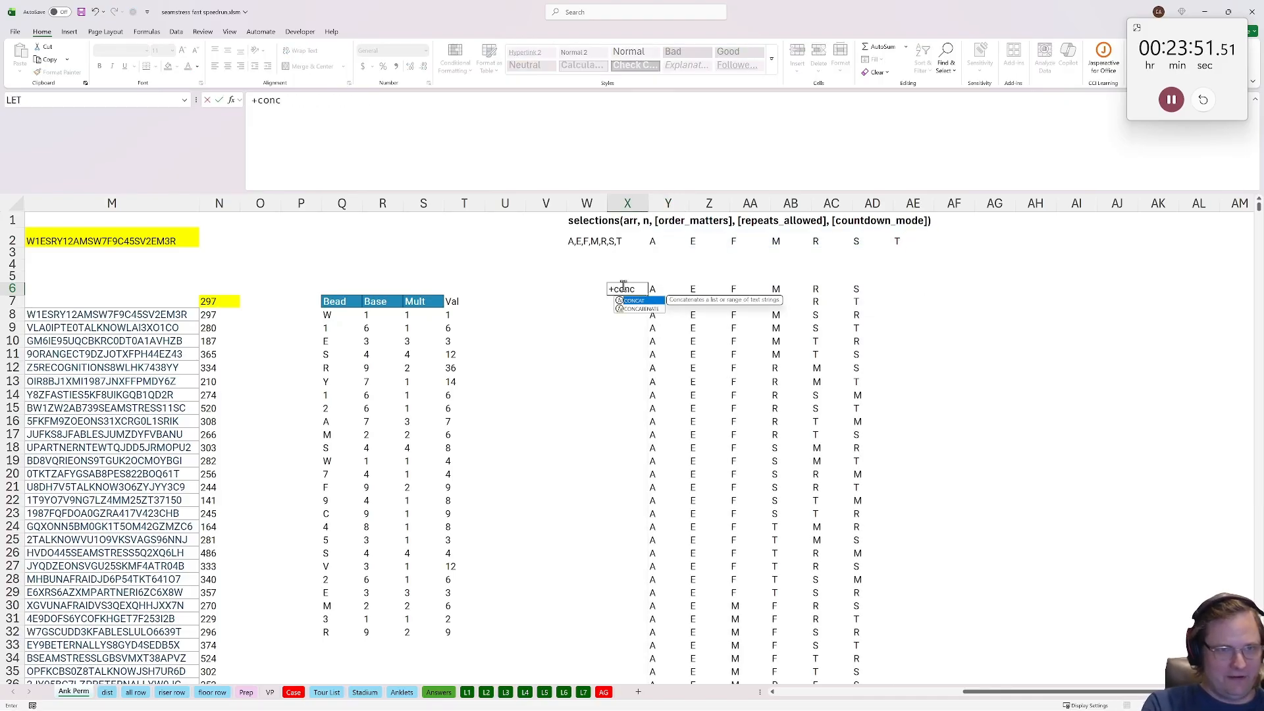
key(BackSpace)
key(BackSpace)
text(=concat()
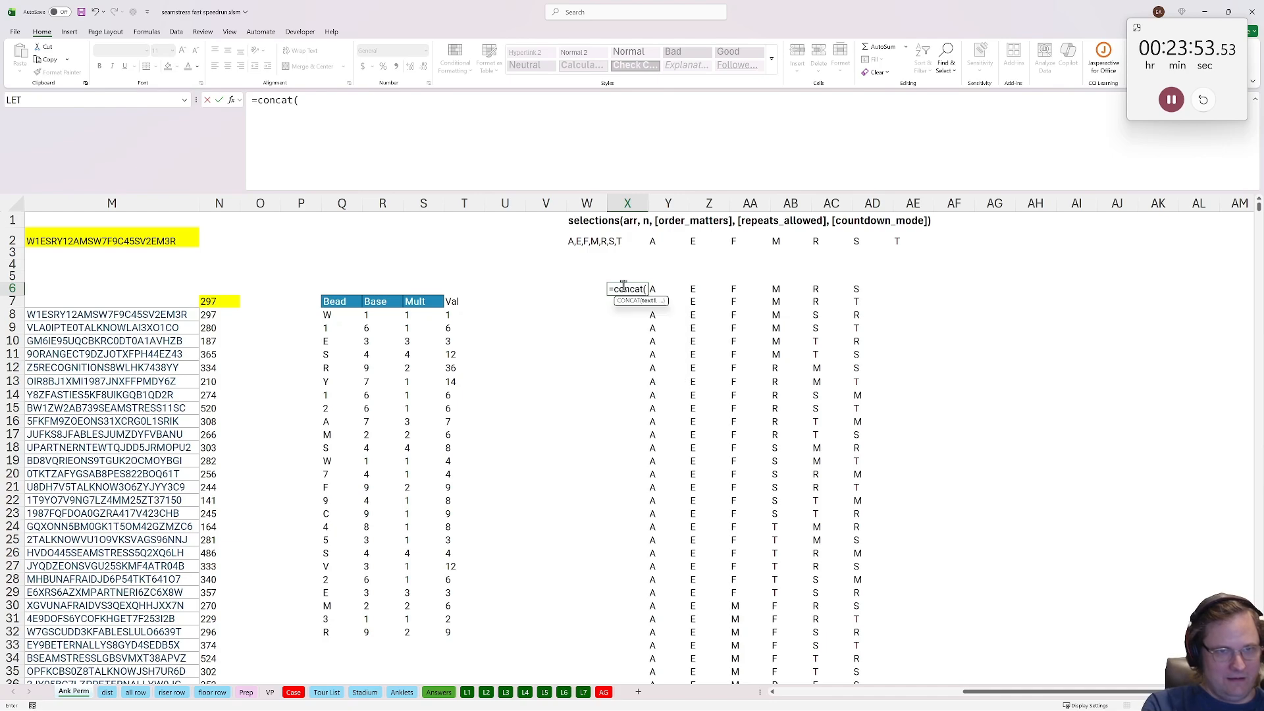
drag(852, 282, 655, 290)
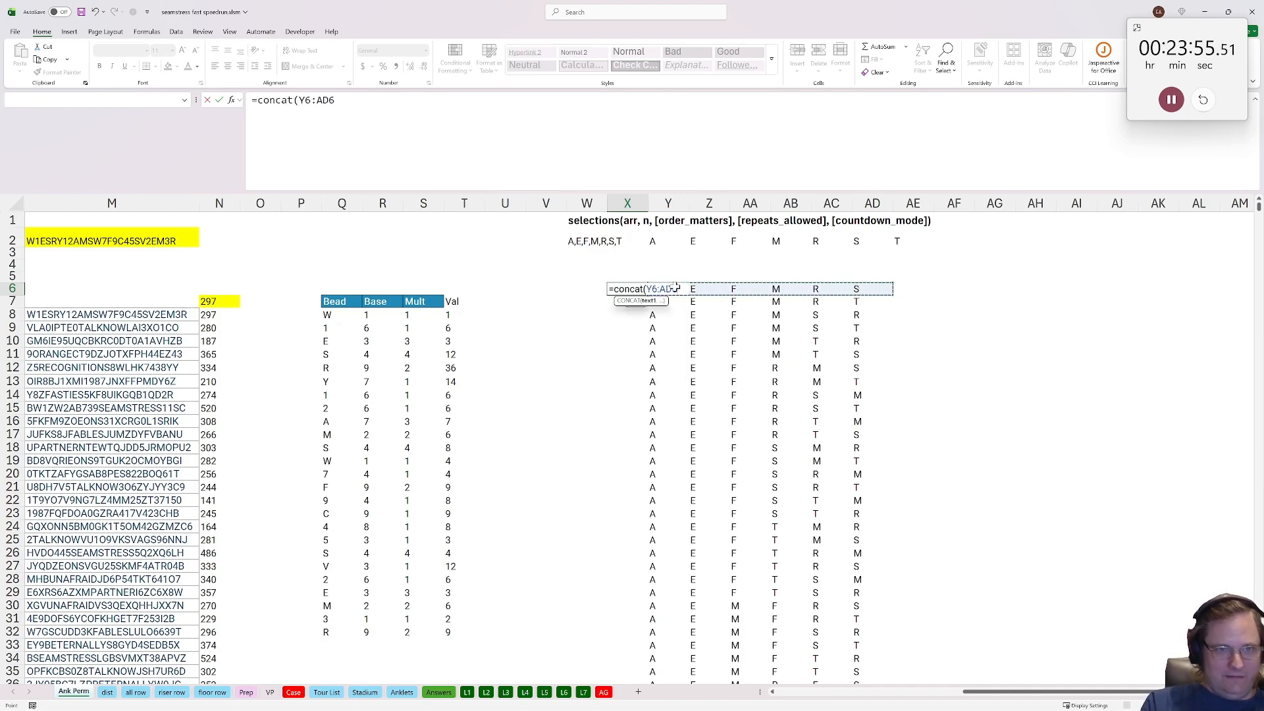
key(Return)
click(625, 290)
double_click(648, 295)
click(627, 288)
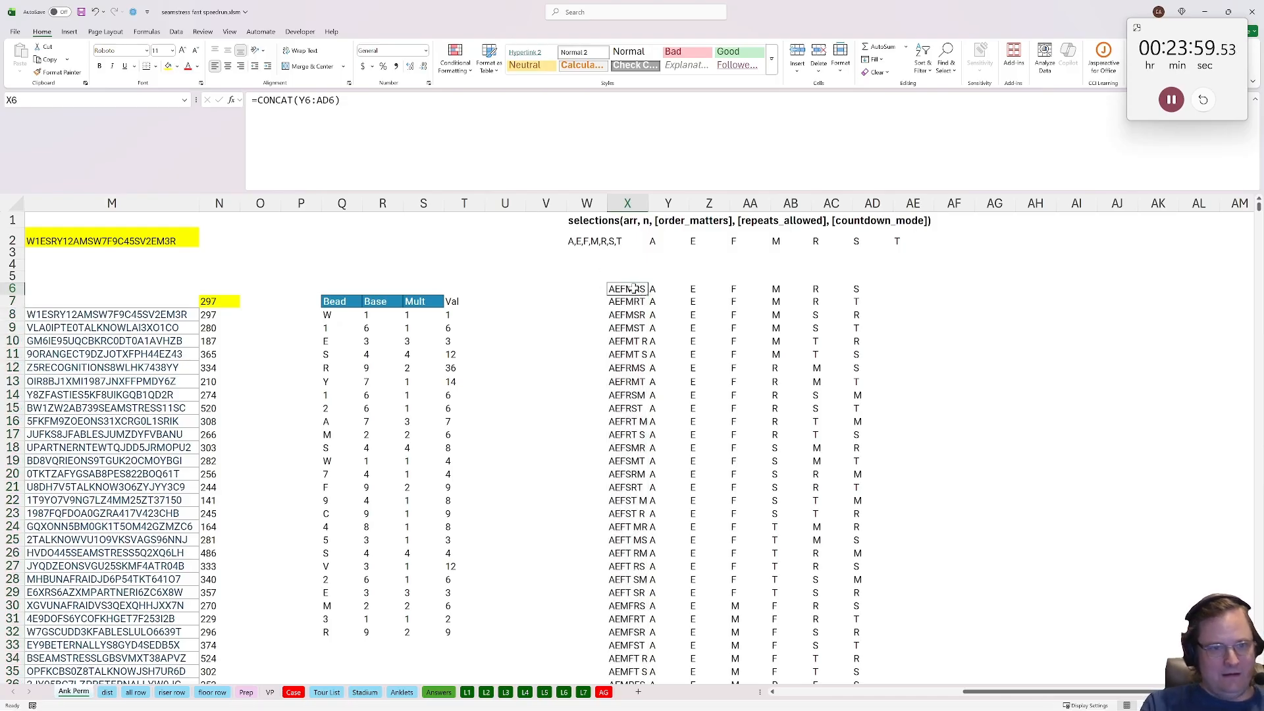
Copy the joined permutation strings from column X as values over the anklet list starting at M8
key(ctrl+shift+Down)
key(ctrl+c)
click(290, 323)
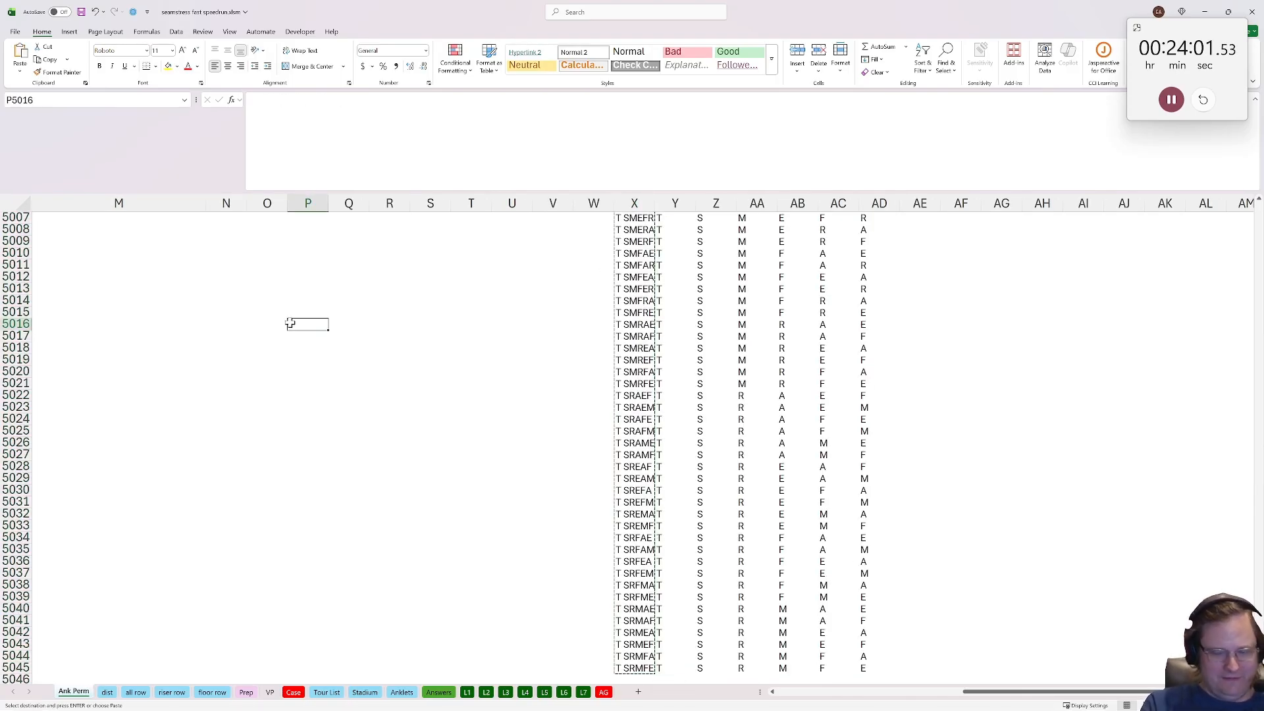
key(ctrl+Up)
click(160, 317)
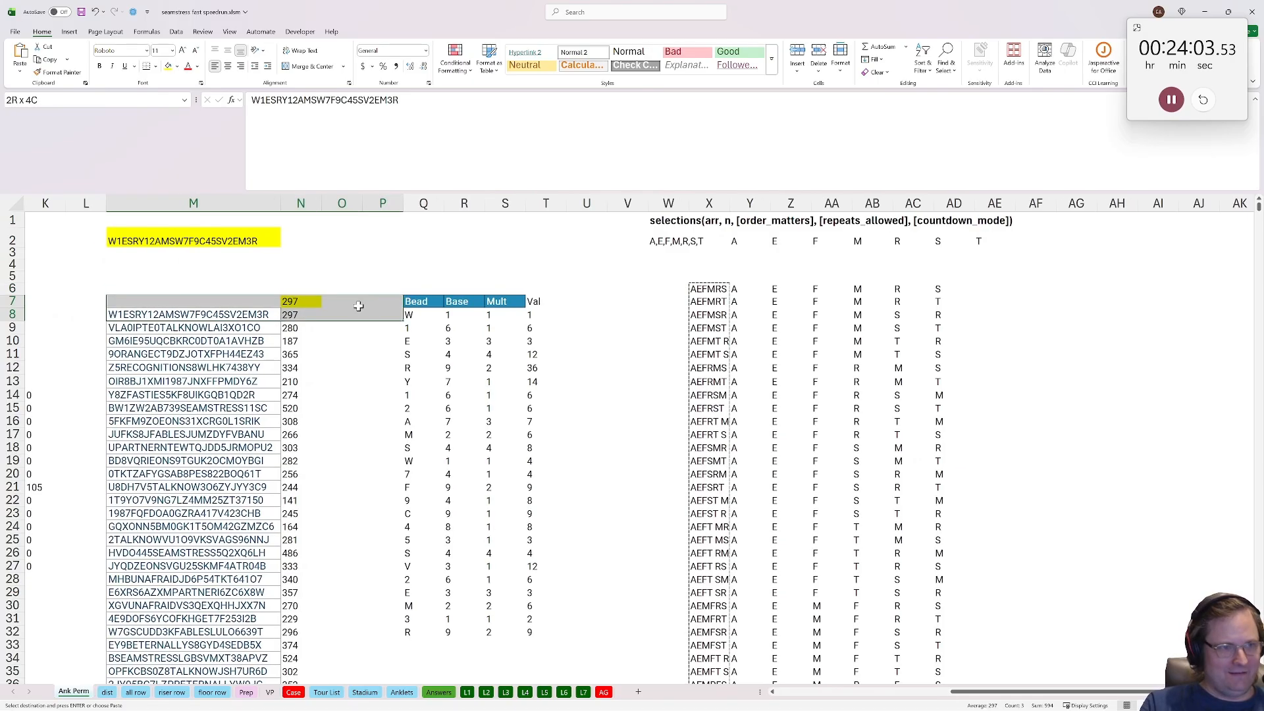
key(ctrl+v)
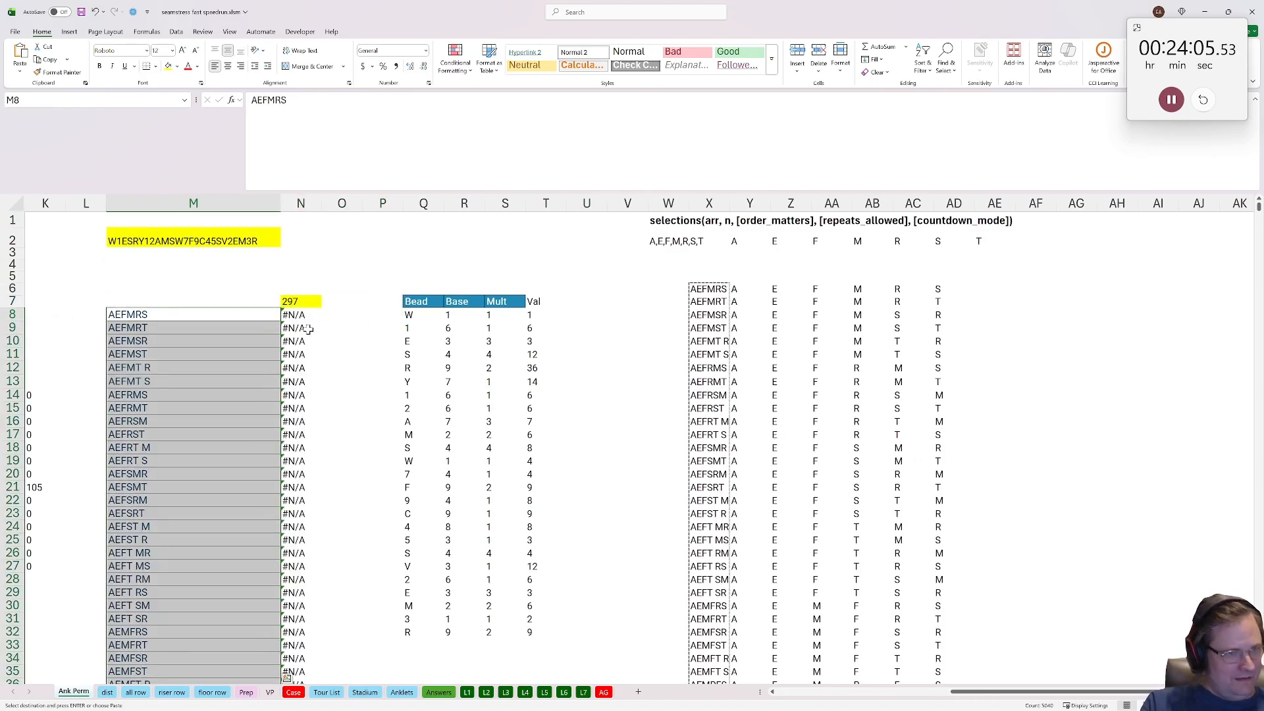
Clear the old anklet results in column N from N8 down
click(308, 316)
key(ctrl+shift+Down)
key(Delete)
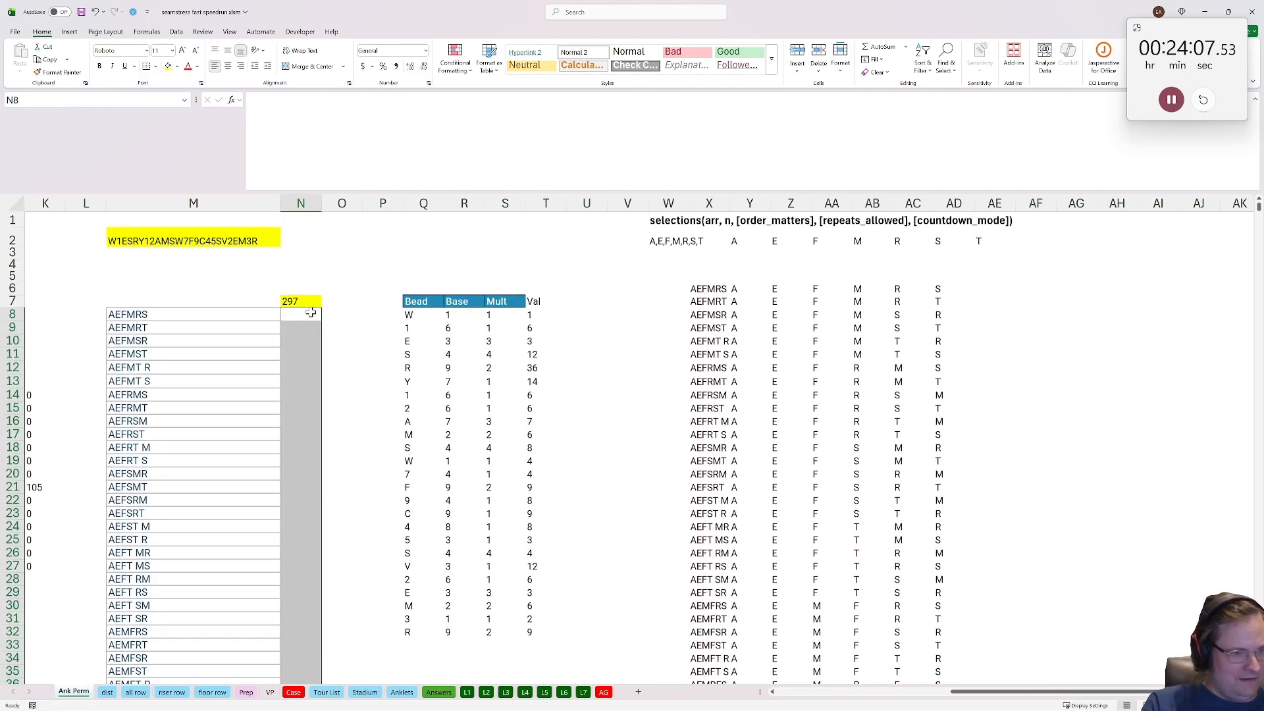
Copy the first permutation, AEFMRS, from M8 into the input cell M2 and clear the leftover rows beneath its six-bead table
click(131, 310)
key(ctrl+c)
click(217, 245)
key(ctrl+v)
click(464, 395)
drag(464, 395, 602, 642)
key(Delete)
Create a data table over the permutation list and result column from M7:N7 down, with M2 as the column input cell
drag(384, 505, 149, 364)
scroll(514, 330, up, 1)
drag(523, 302, 587, 379)
key(ctrl+shift+Down)
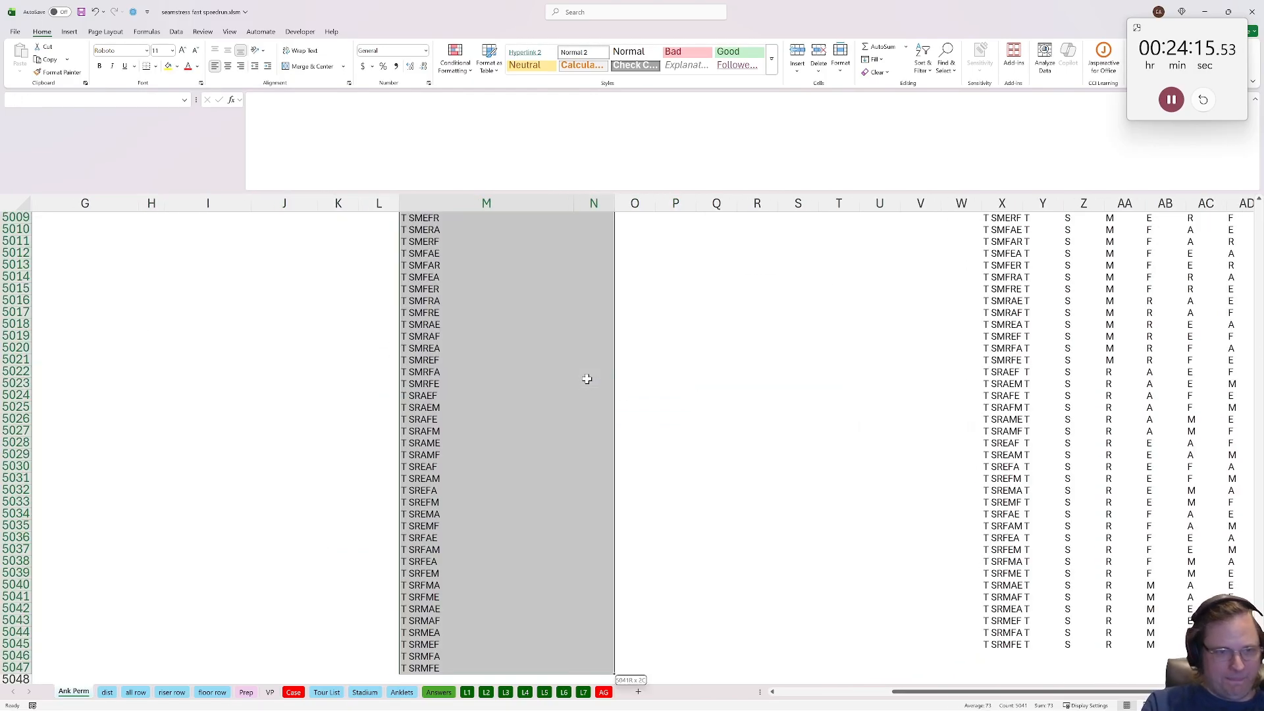
click(299, 32)
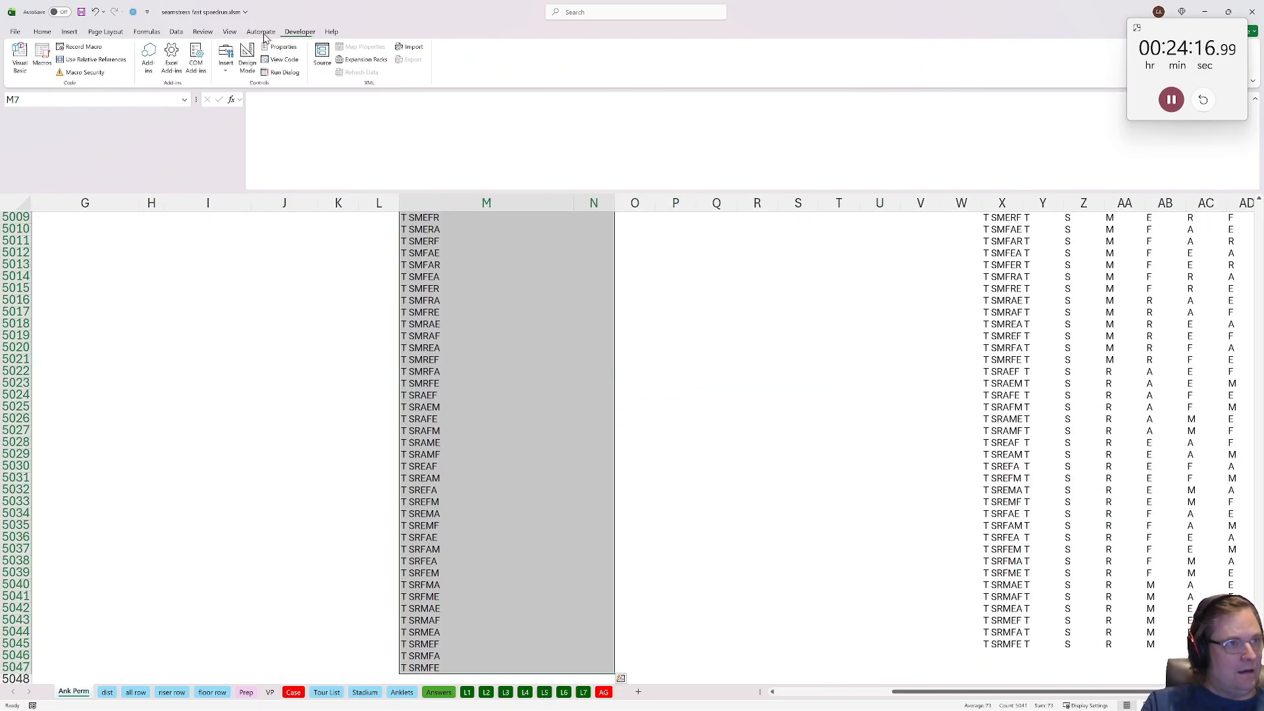
click(134, 11)
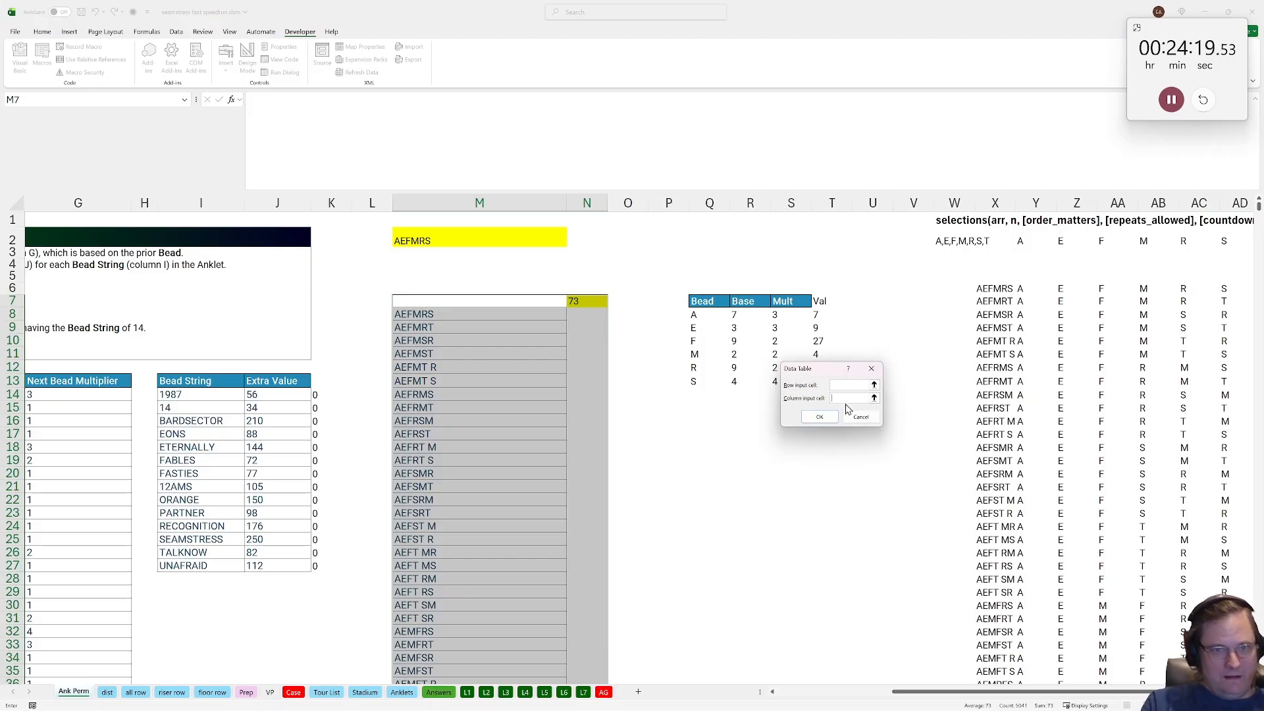
click(413, 242)
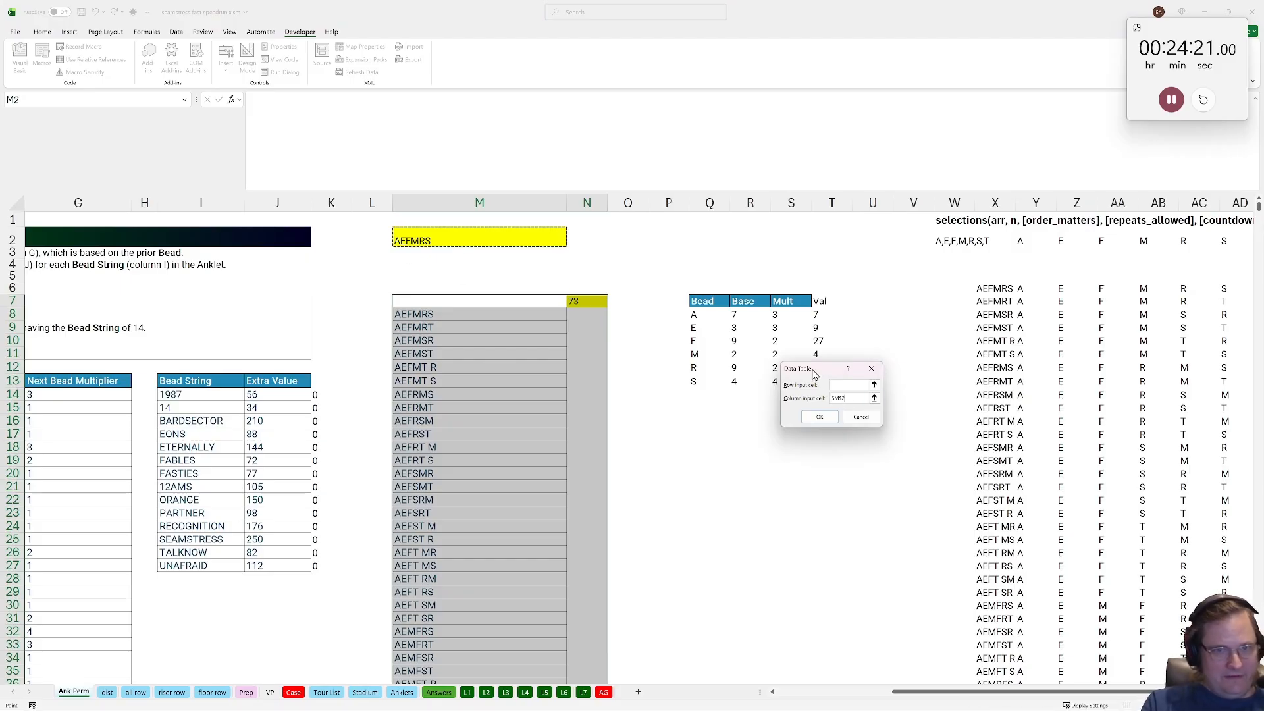
click(818, 419)
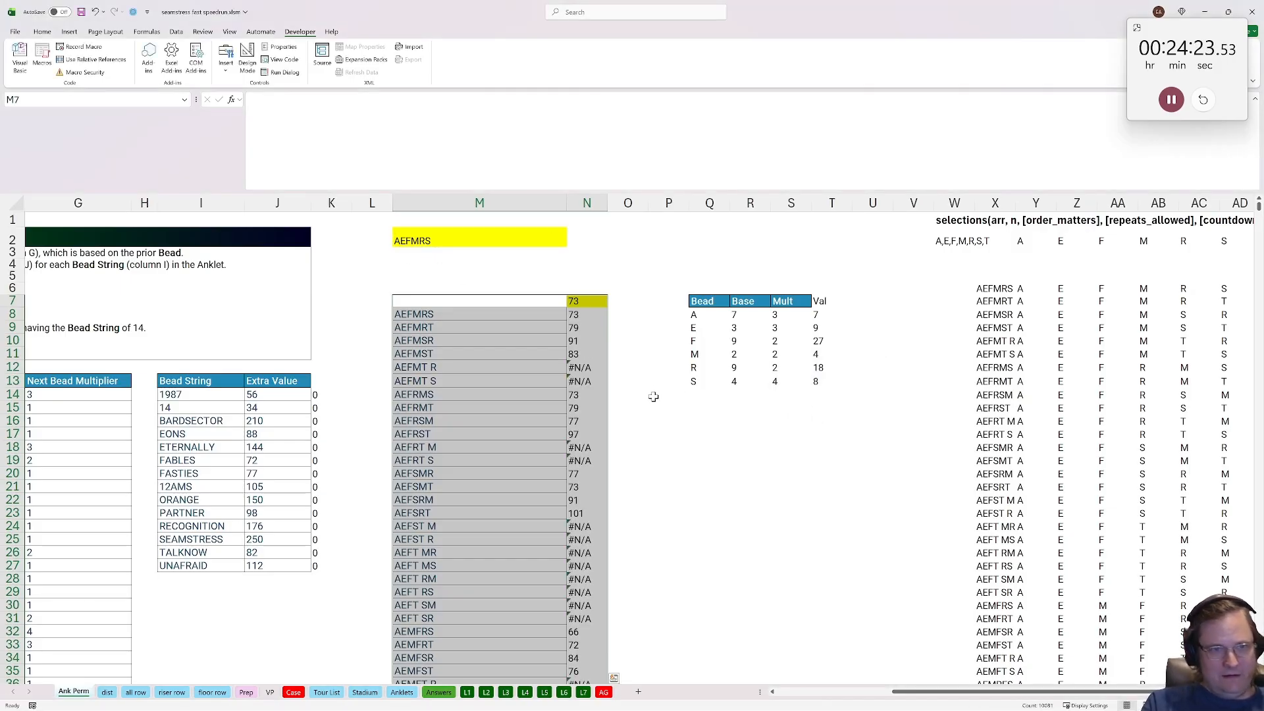
Examine the permutation strings that return #N/A, their CONCAT formulas and the source bead cells for stray spaces
click(415, 367)
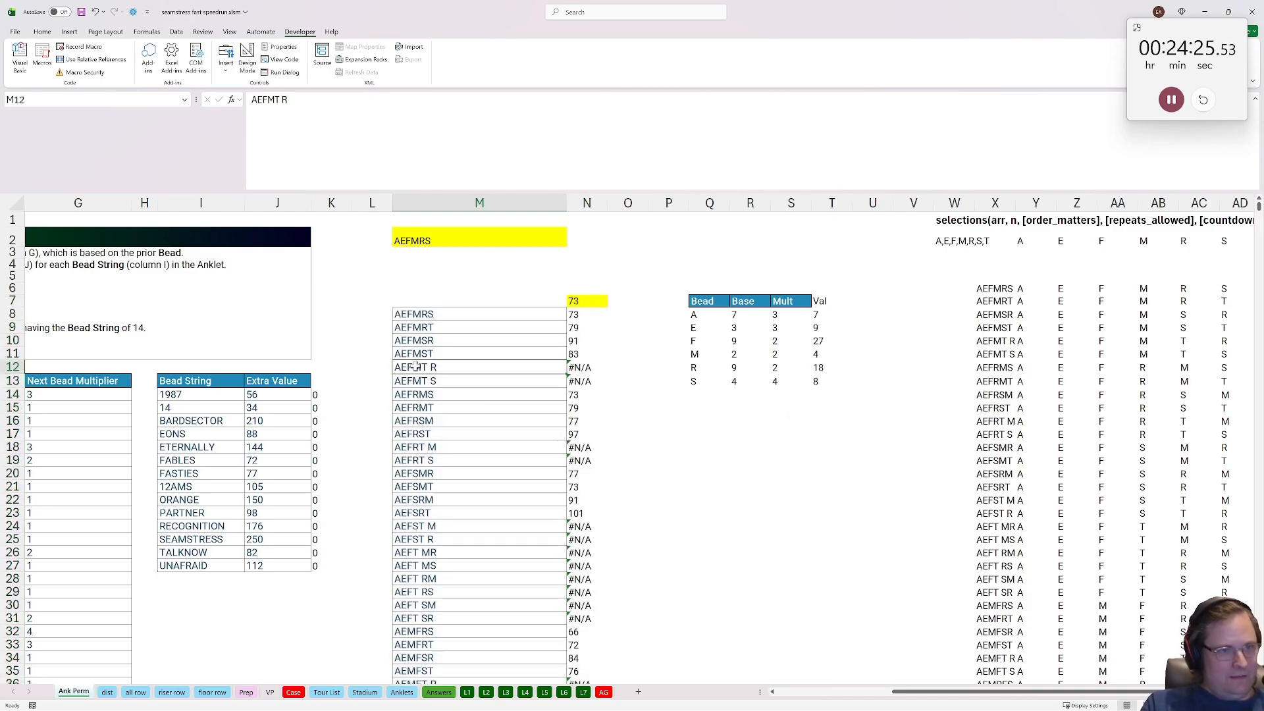
scroll(856, 395, right, 2)
click(942, 292)
click(902, 408)
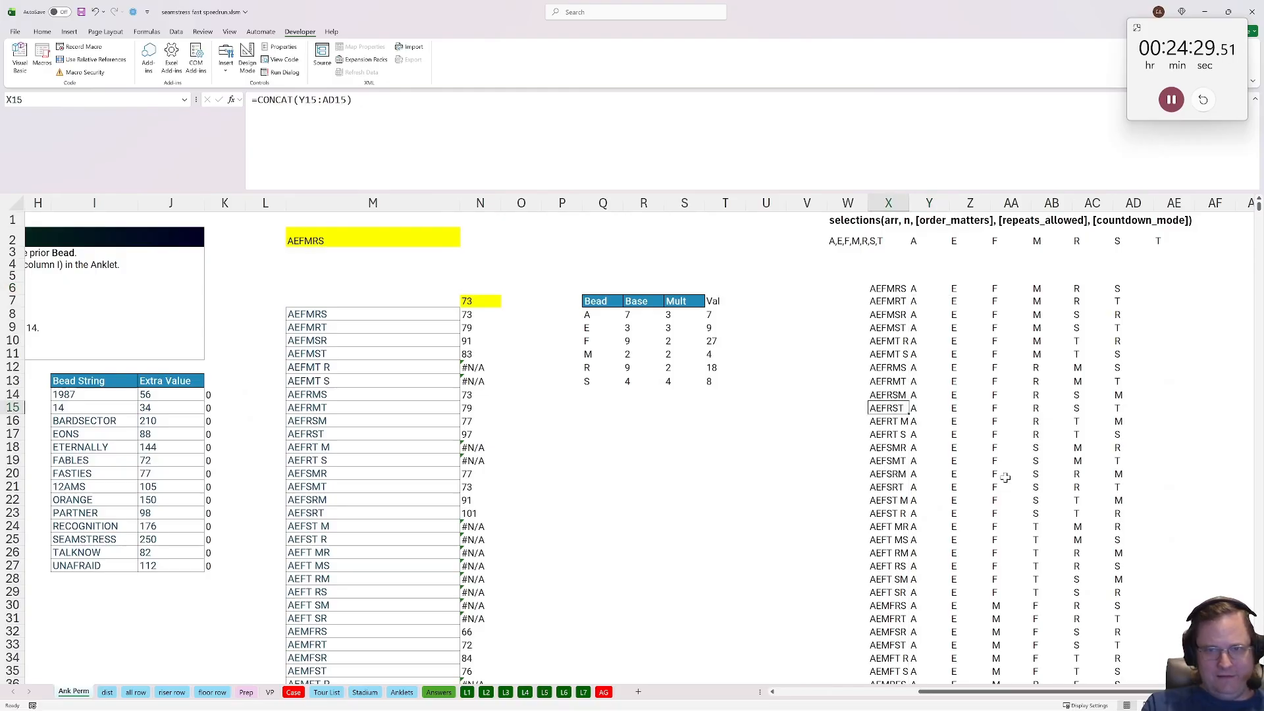
scroll(995, 465, down, 17)
scroll(996, 490, up, 10)
scroll(995, 490, up, 7)
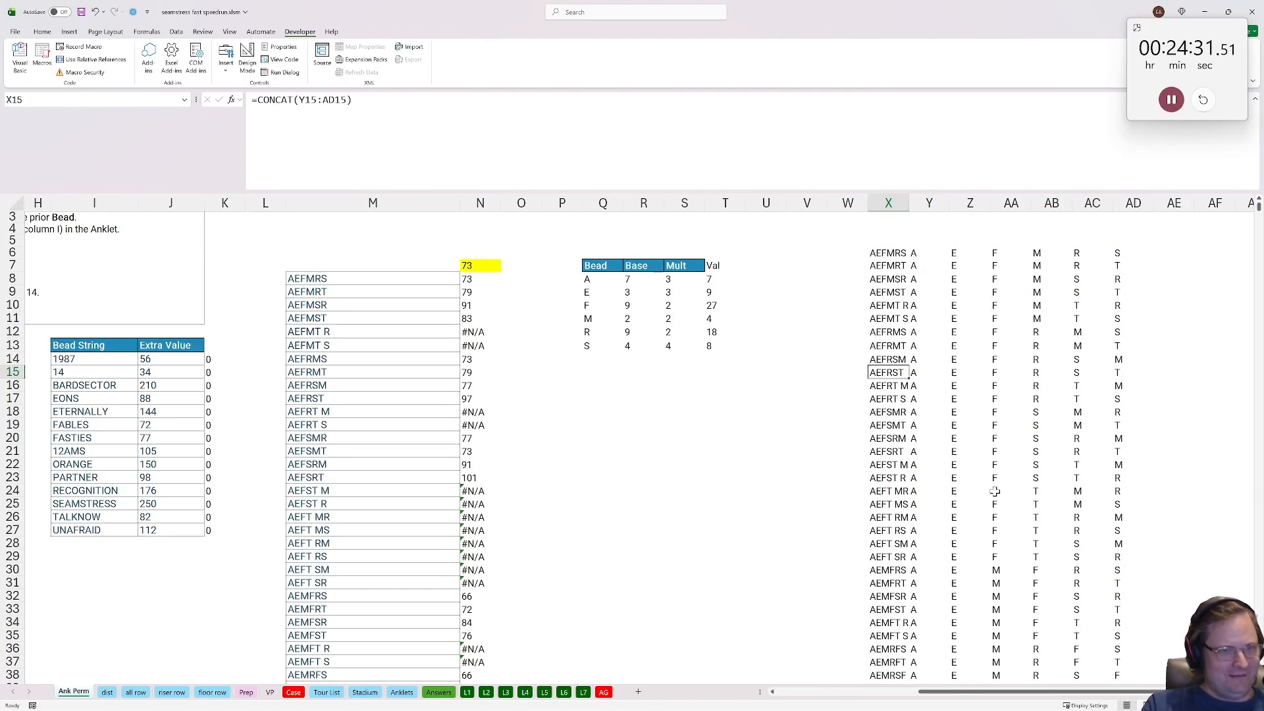
click(888, 340)
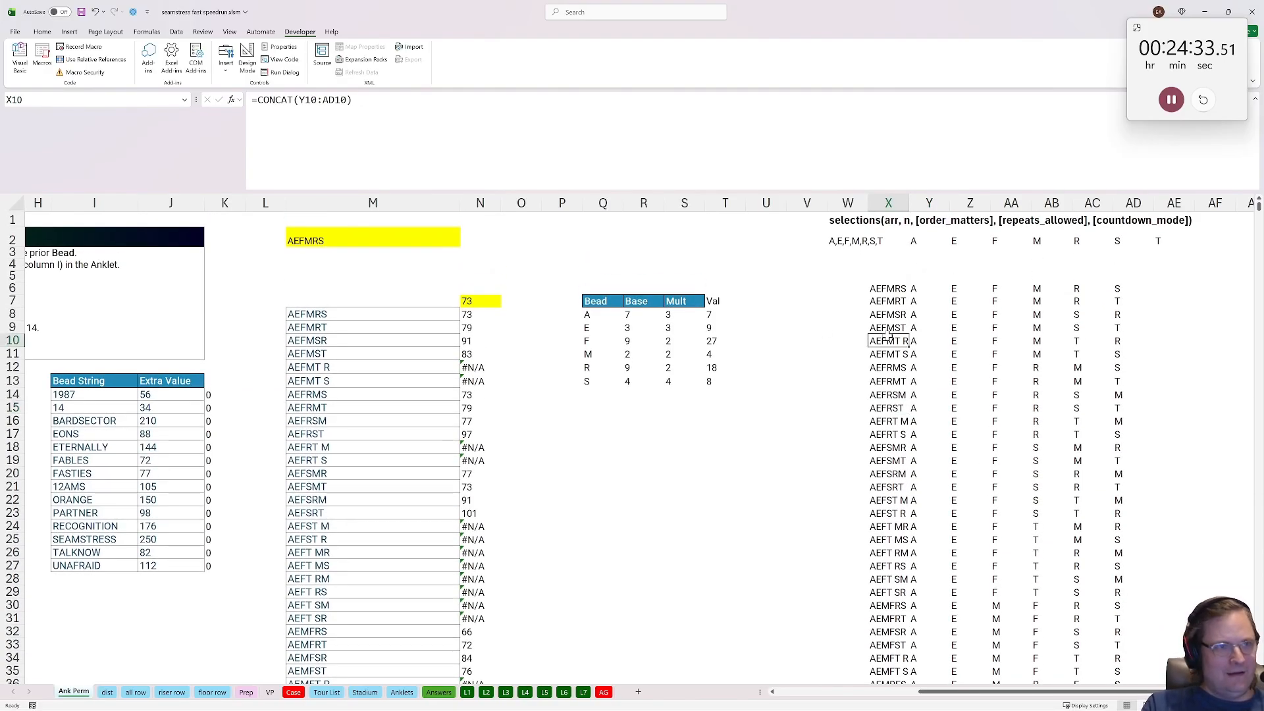
key(F2)
key(Return)
drag(928, 339, 1067, 328)
click(859, 342)
key(F2)
key(Return)
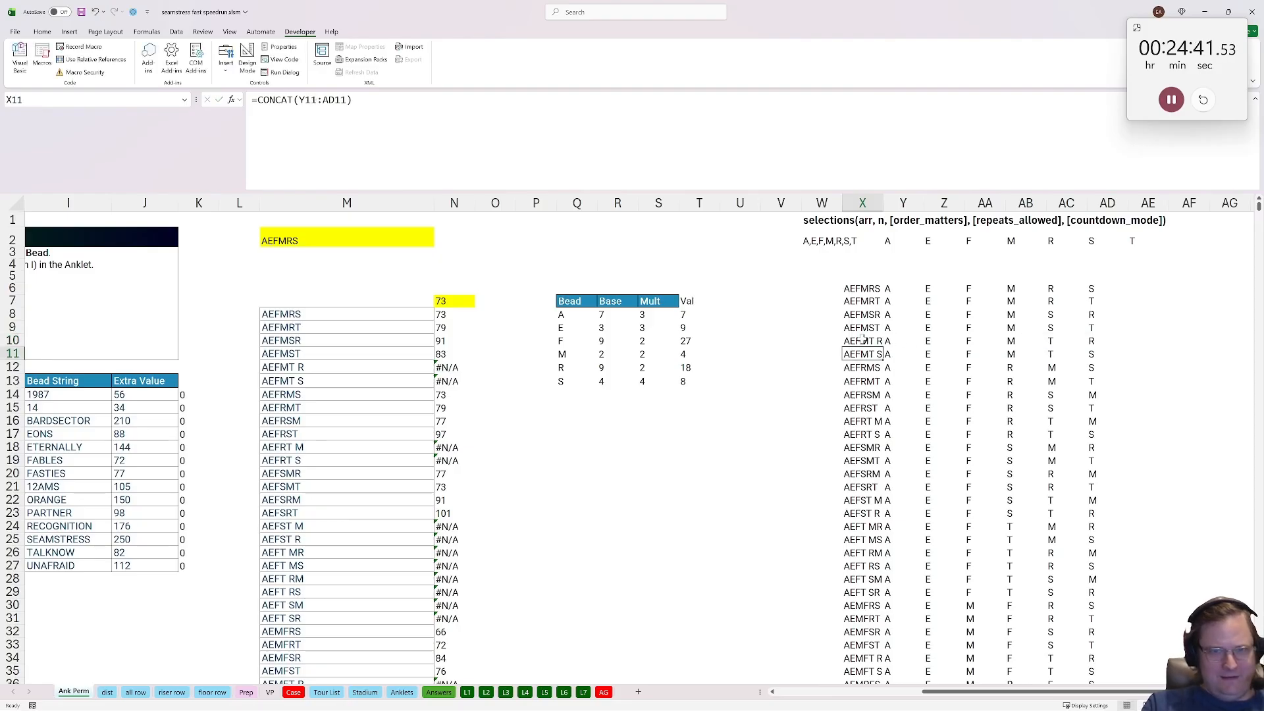
click(913, 353)
drag(906, 343, 1108, 342)
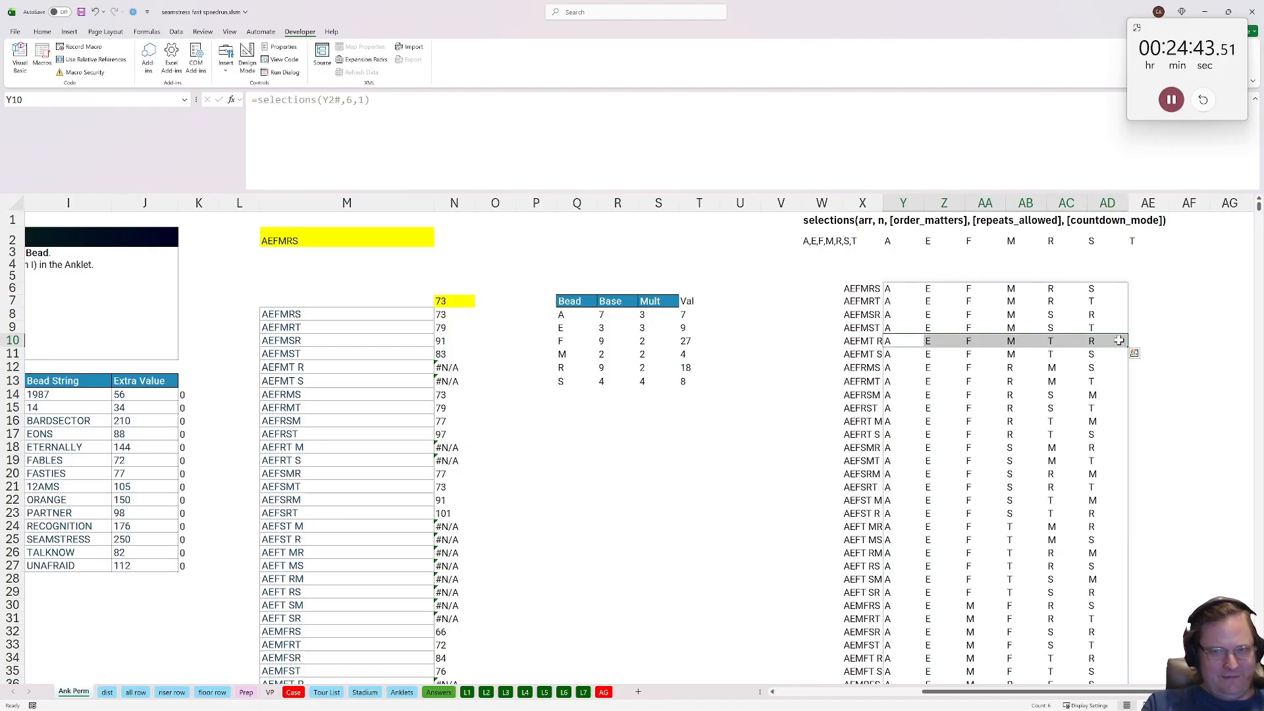
click(1138, 340)
Build an alternative joined list of the permutations in AE6 with =BYROW(Y6#,CONCAT)
click(1152, 290)
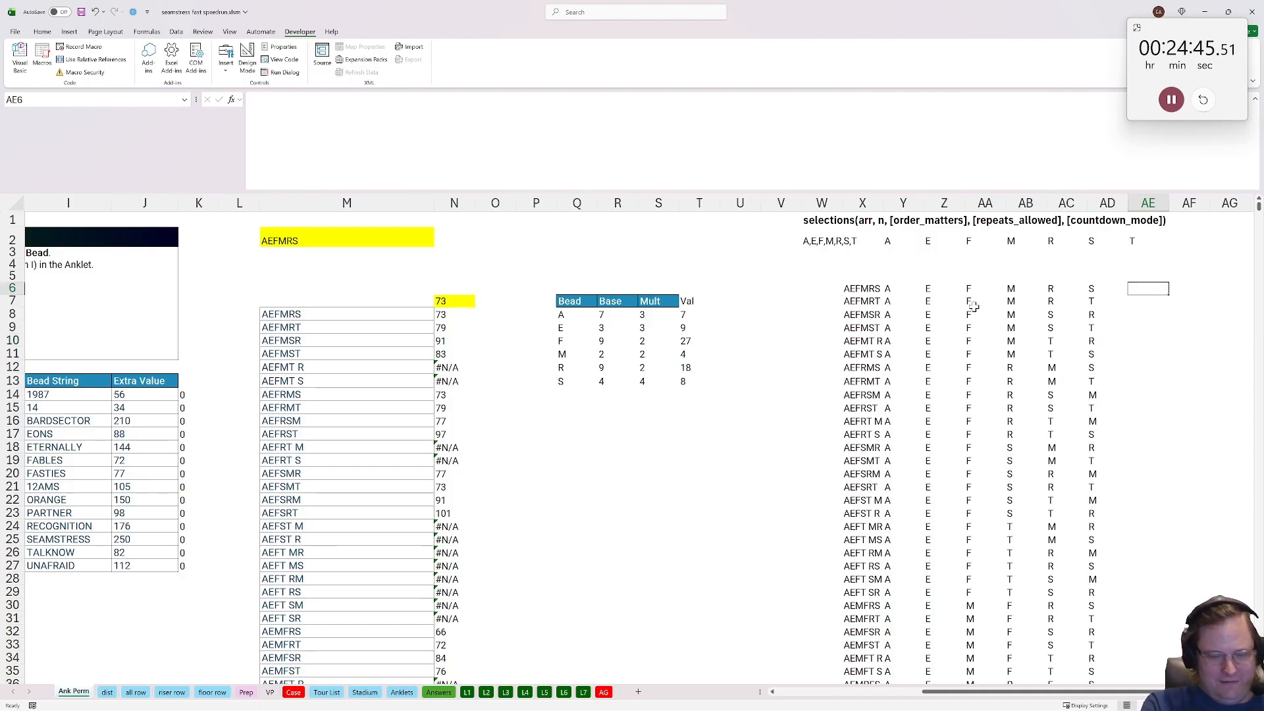
text(=byr)
key(BackSpace)
text(ro)
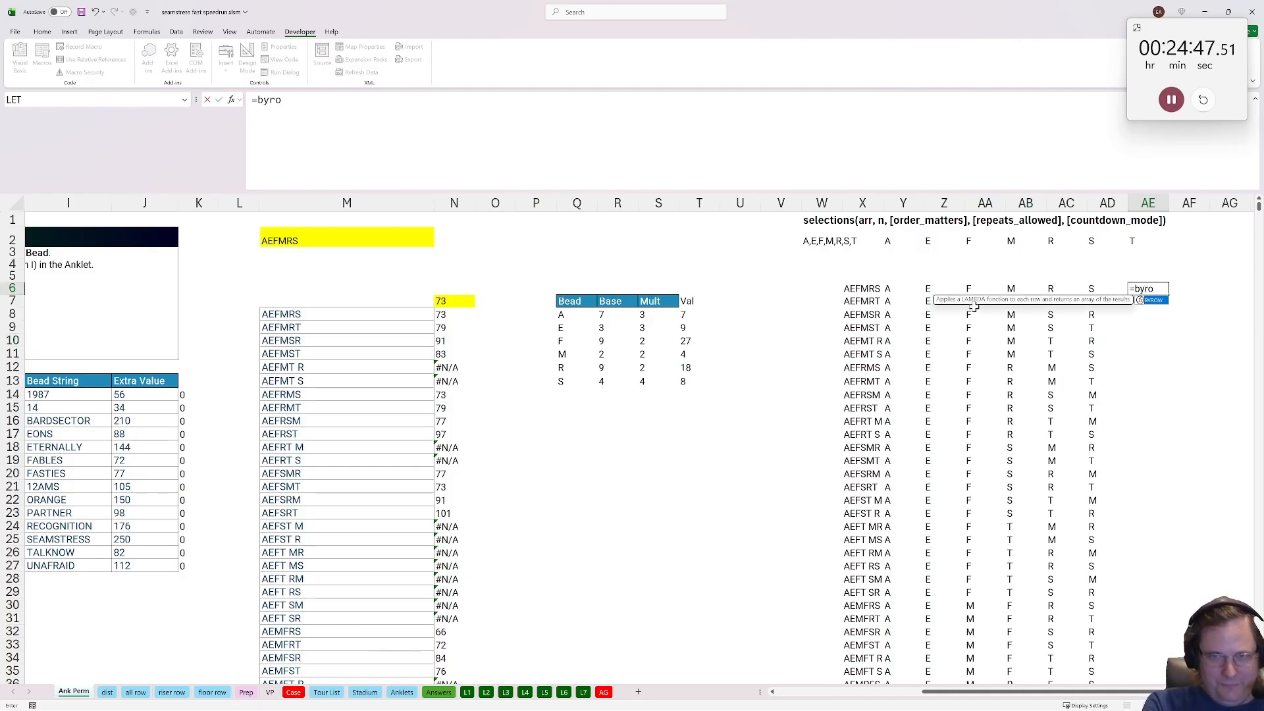
key(Tab)
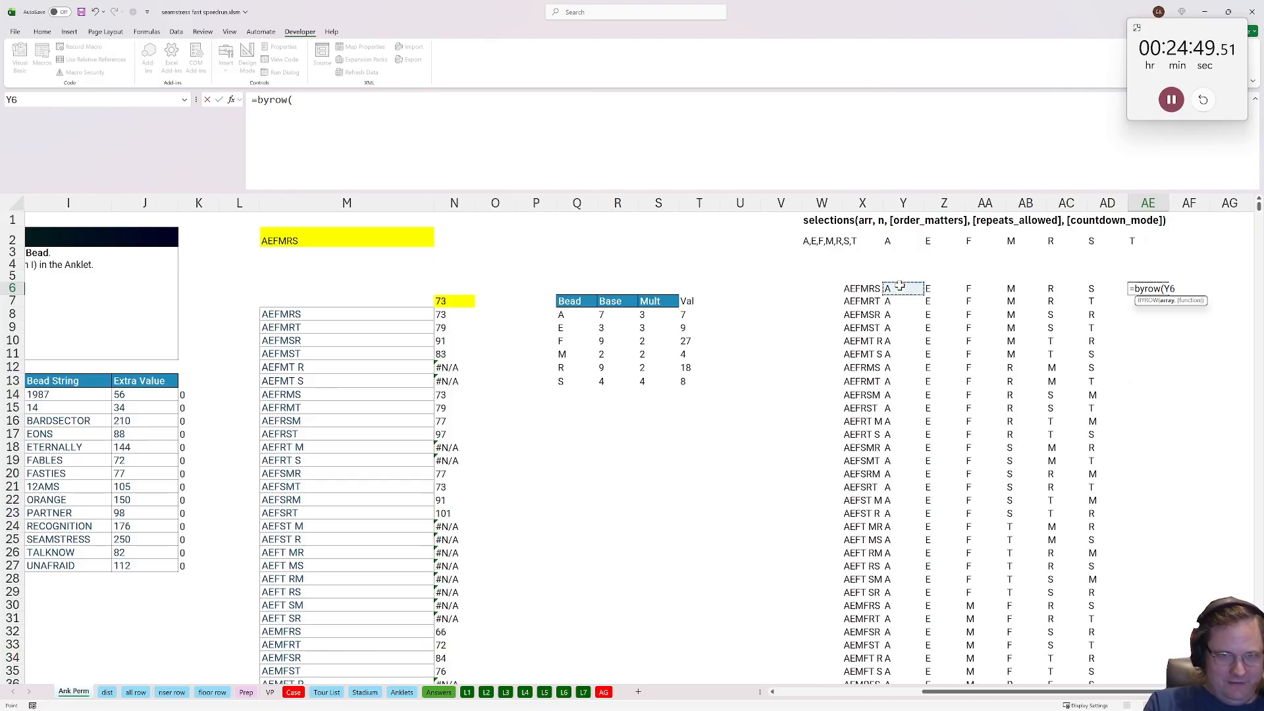
text(#,concat))
key(Return)
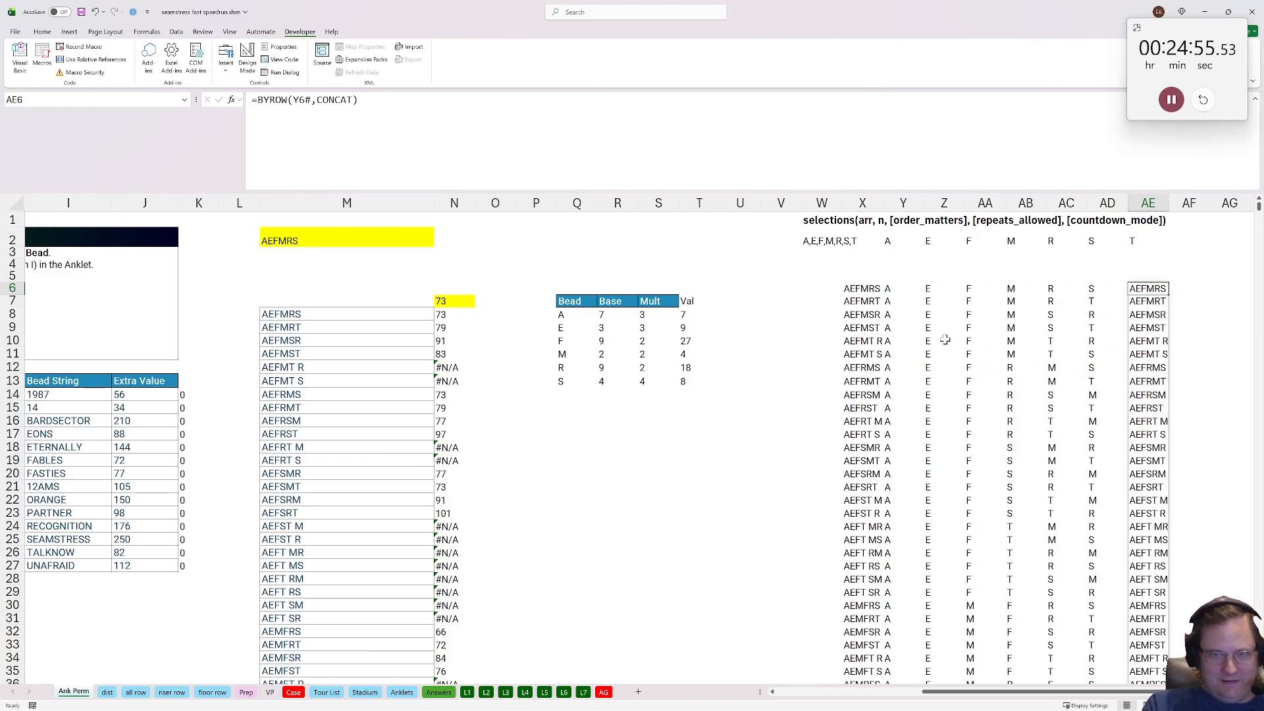
Strip stray spaces from the split bead list by changing Y2 to =TRIM(TEXTSPLIT(W2,","))
click(902, 341)
click(941, 340)
click(982, 340)
click(840, 239)
click(875, 236)
click(812, 241)
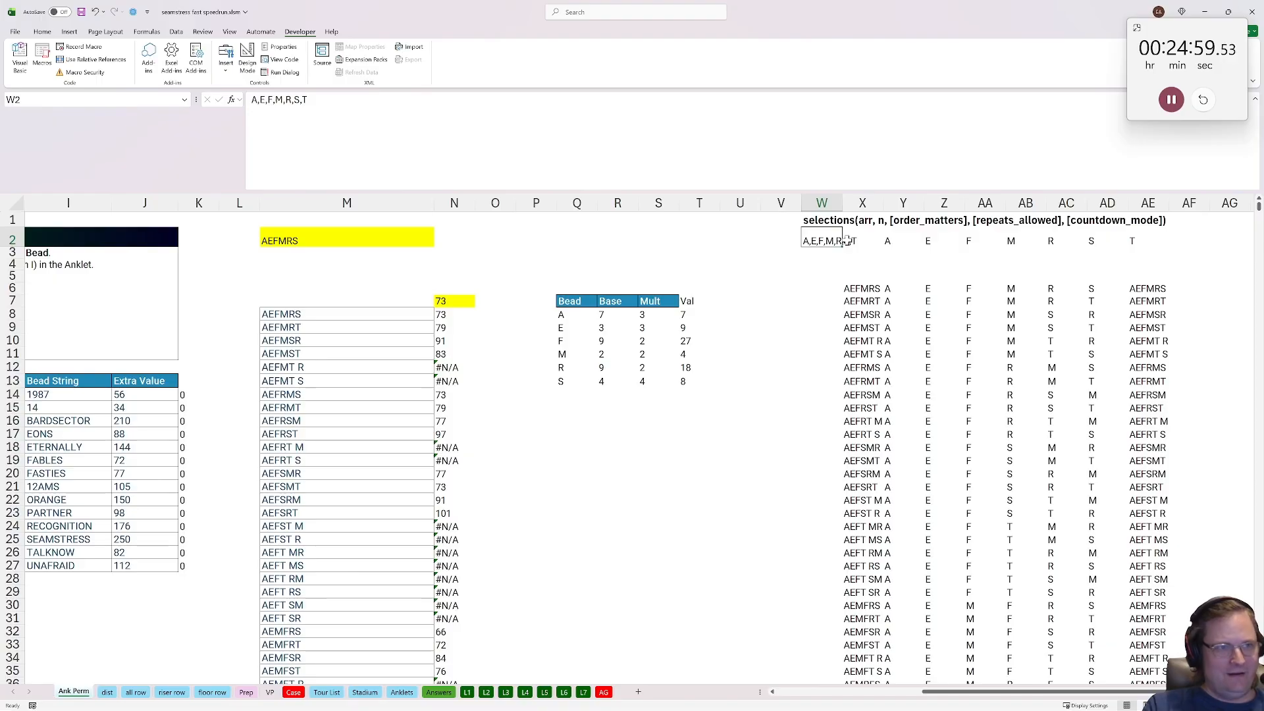
click(910, 246)
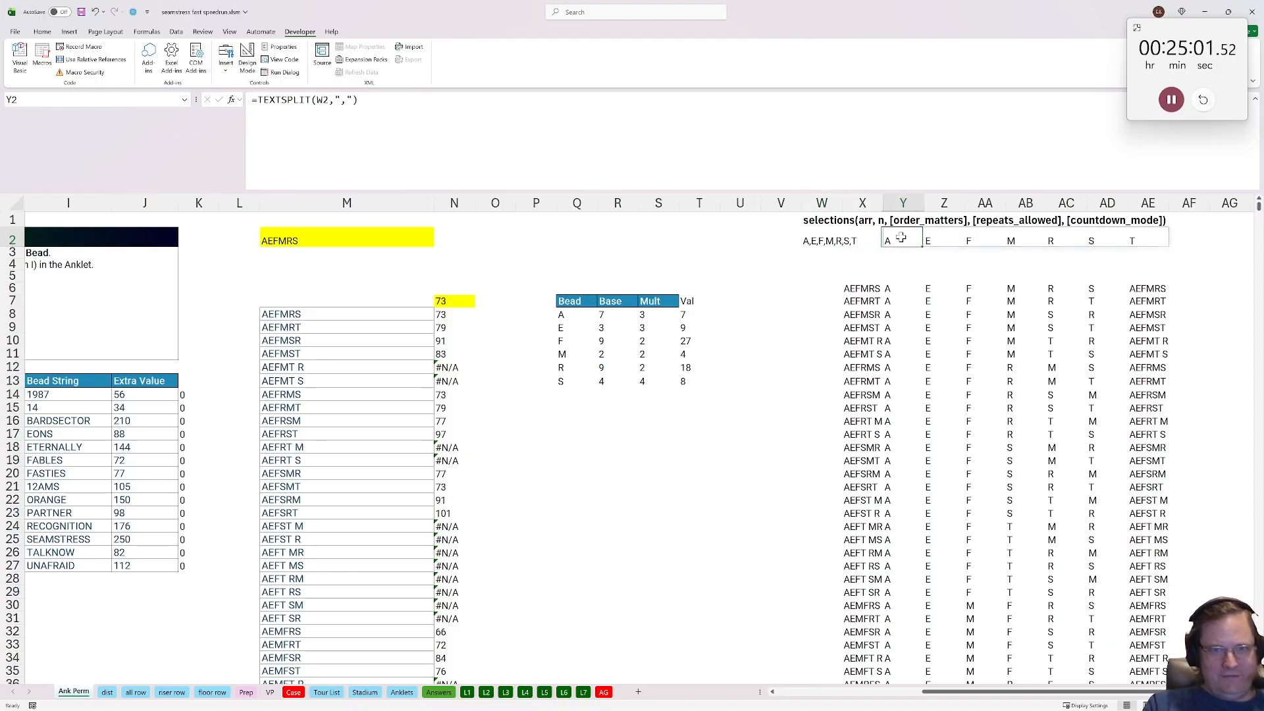
click(262, 102)
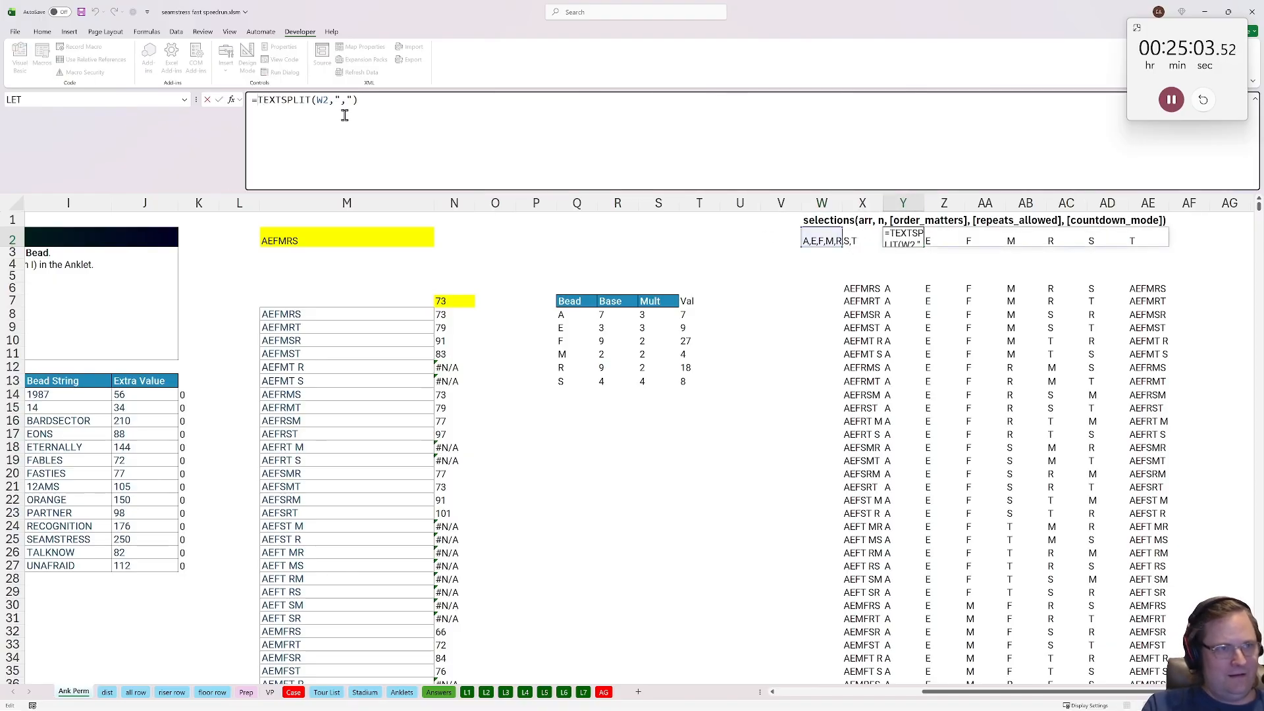
text(trim()
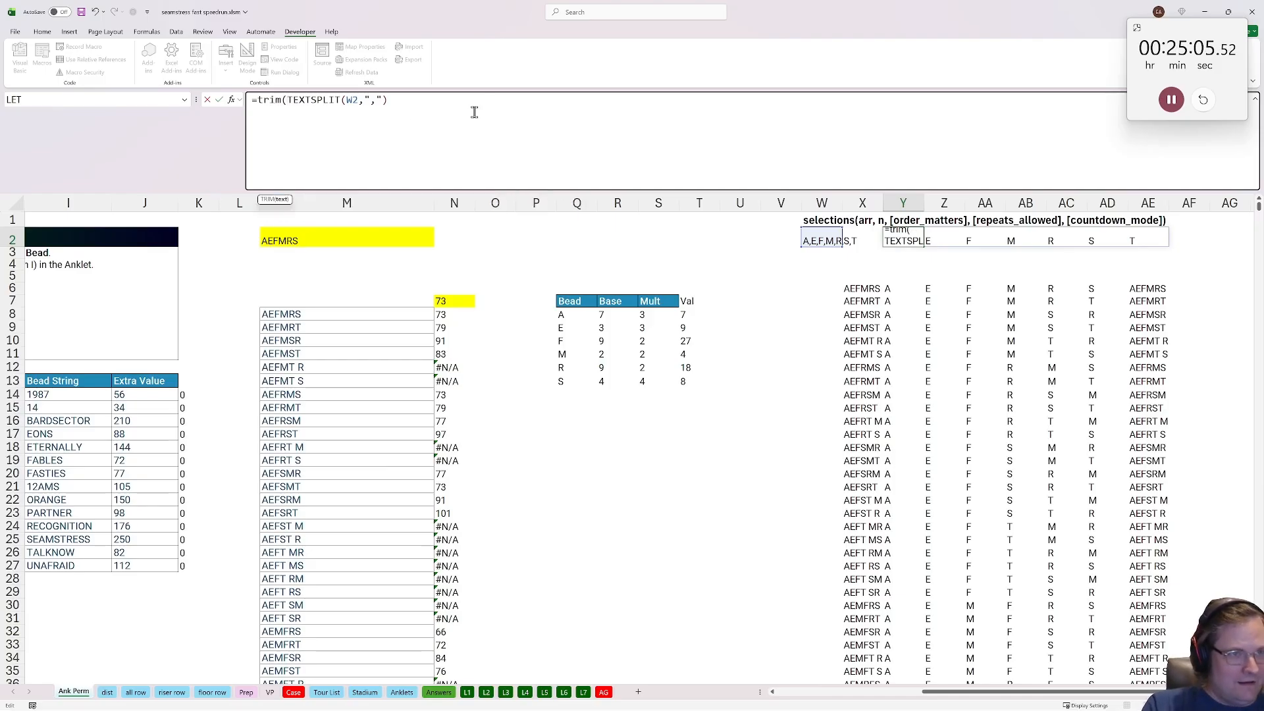
key(ctrl+Return)
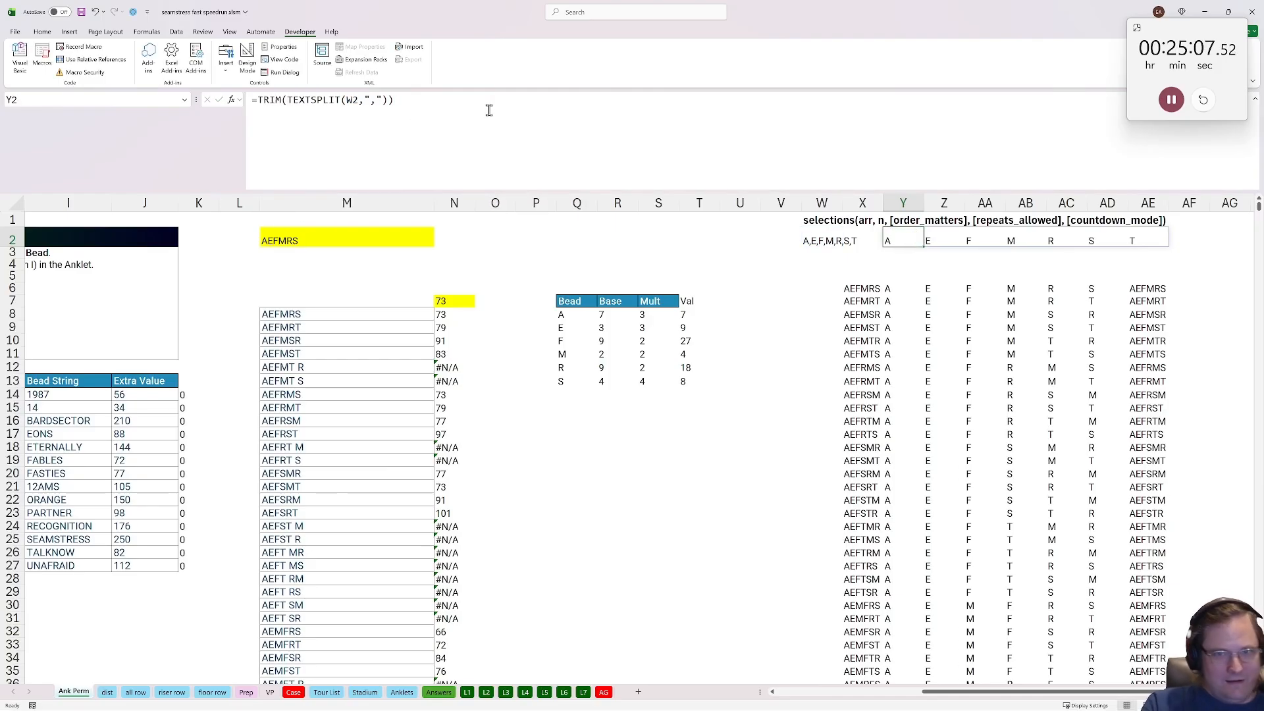
Copy the cleaned permutation strings from X6 down and paste them as values over the data table's list at M8
click(848, 289)
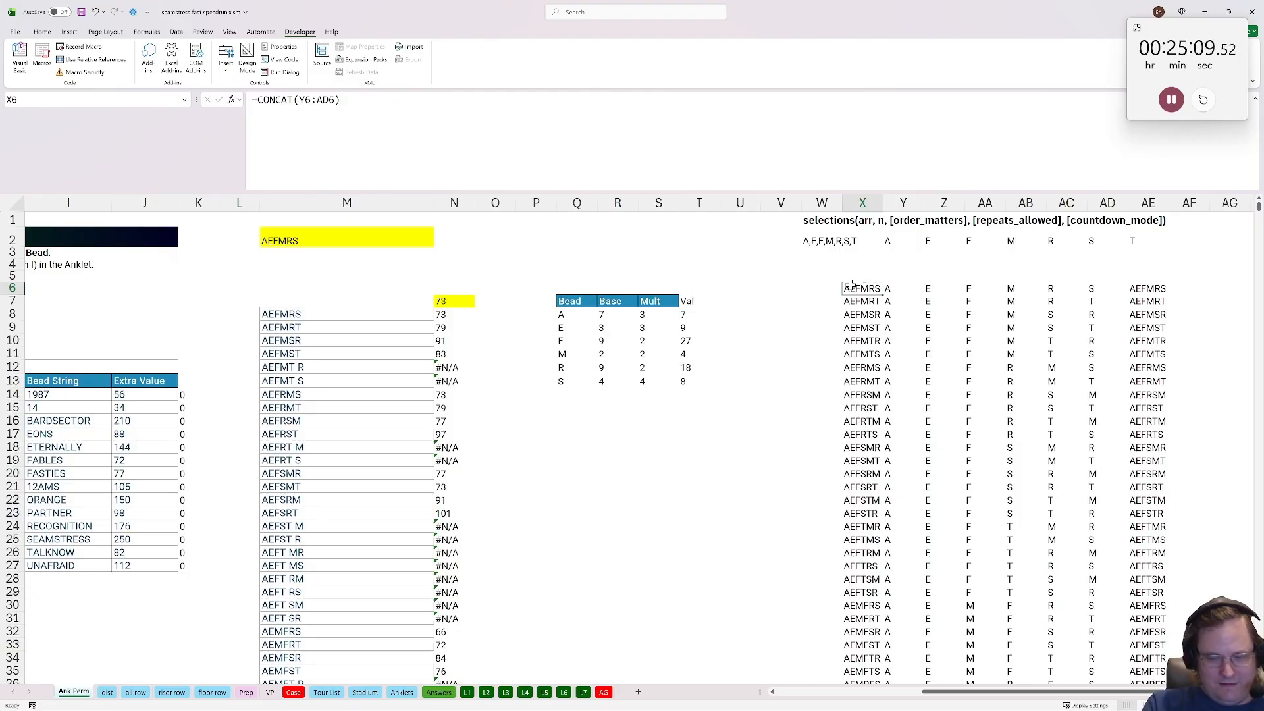
key(ctrl+shift+Down)
key(ctrl+c)
scroll(258, 581, up, 17)
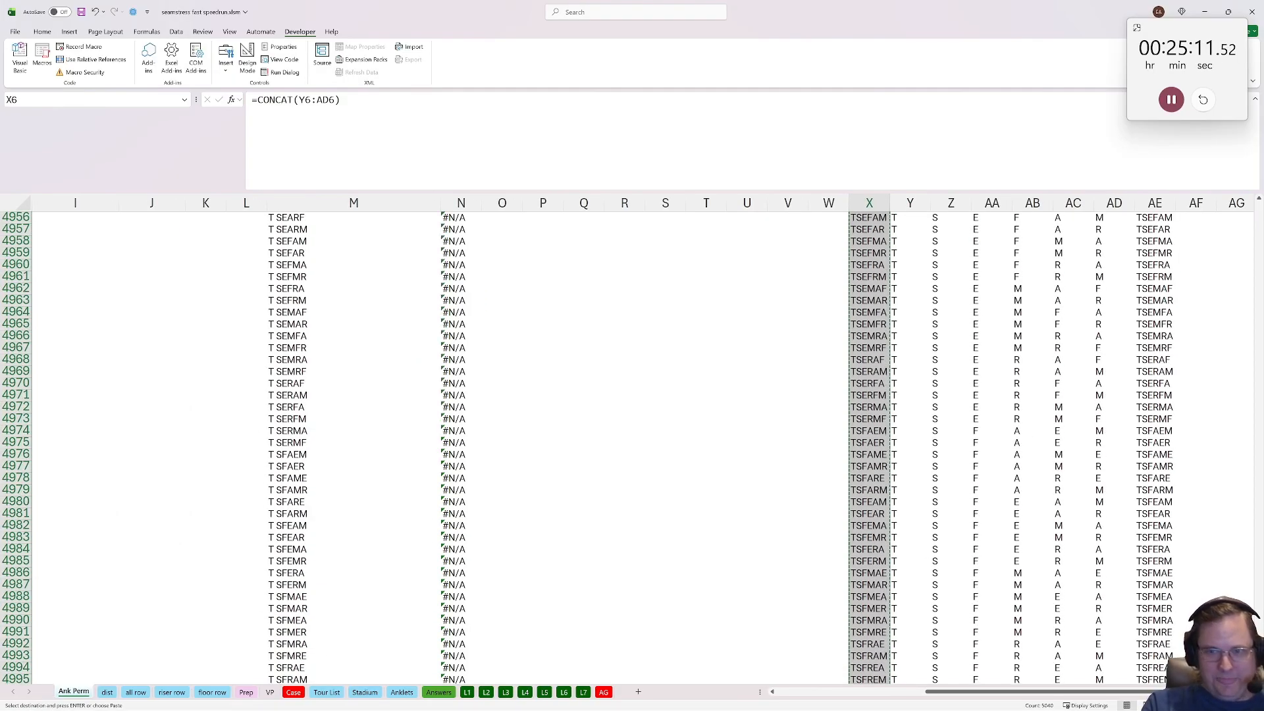
drag(1259, 666, 1228, 161)
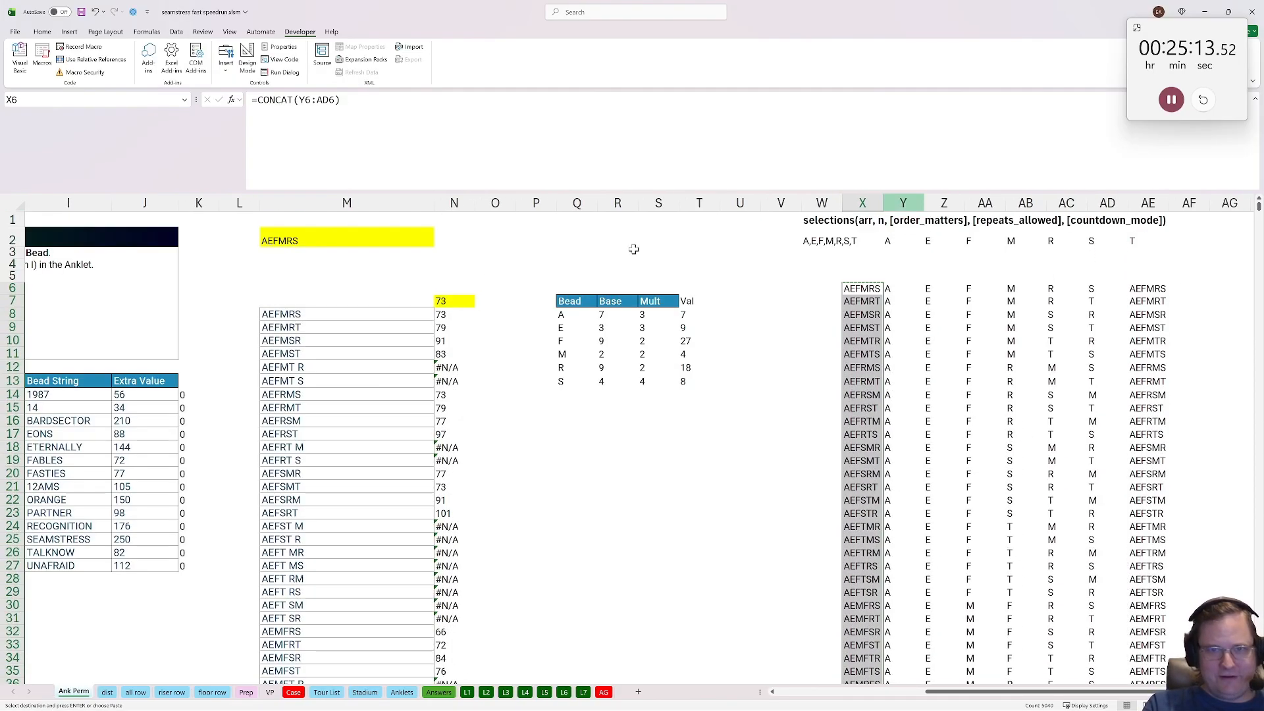
click(280, 315)
key(ctrl+shift+v)
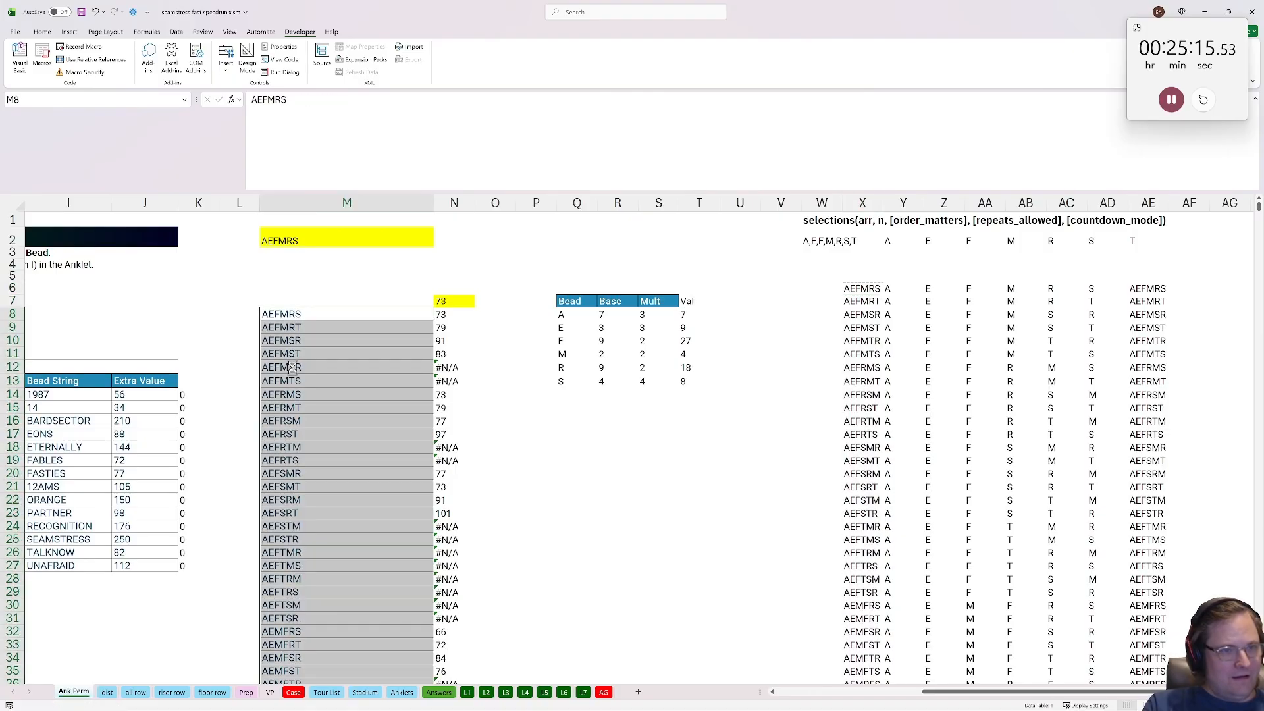
click(339, 333)
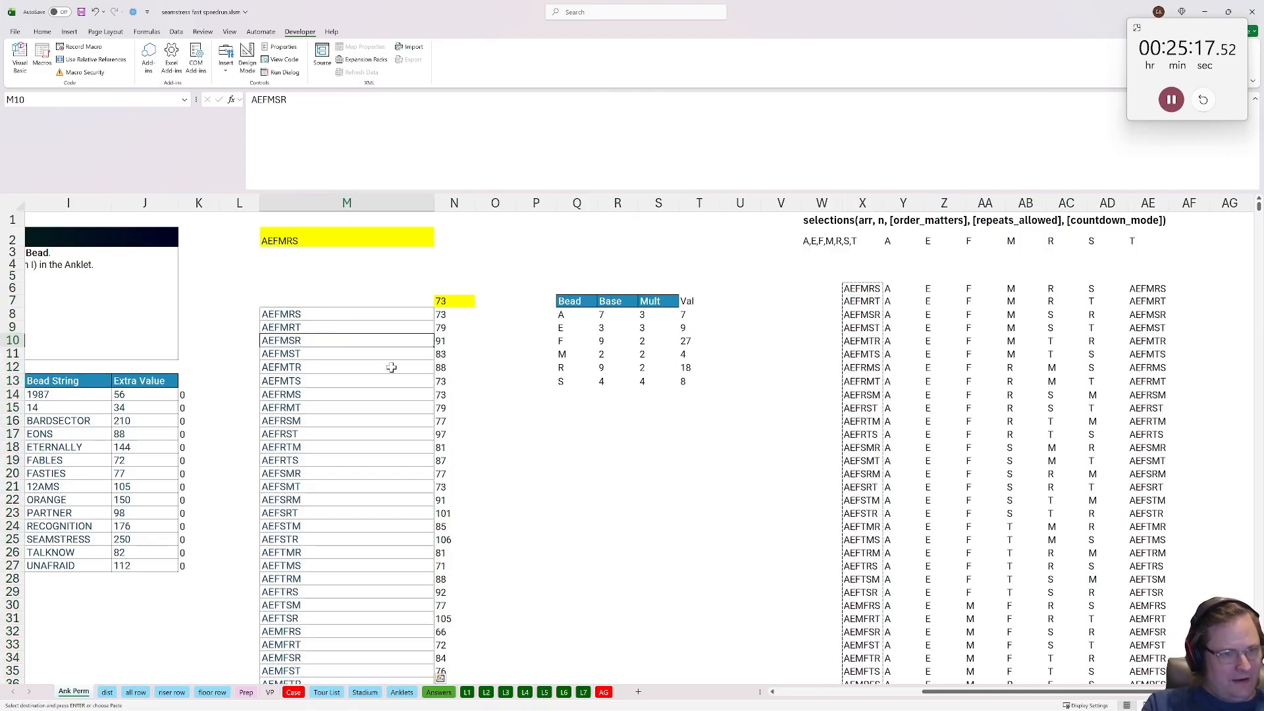
Find the highest anklet value among all permutations with =MAX(N8:N5047) in P17
click(522, 432)
text(=max()
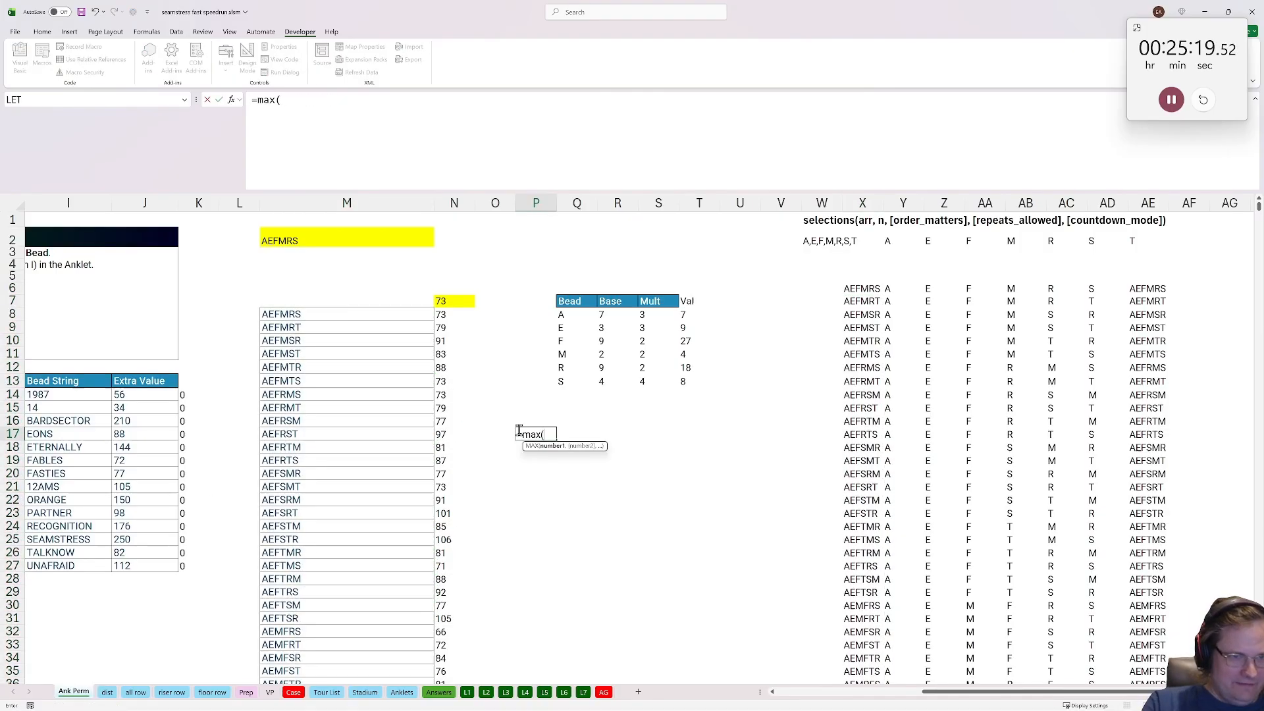
click(457, 318)
key(ctrl+shift+Down)
key(ctrl+Return)
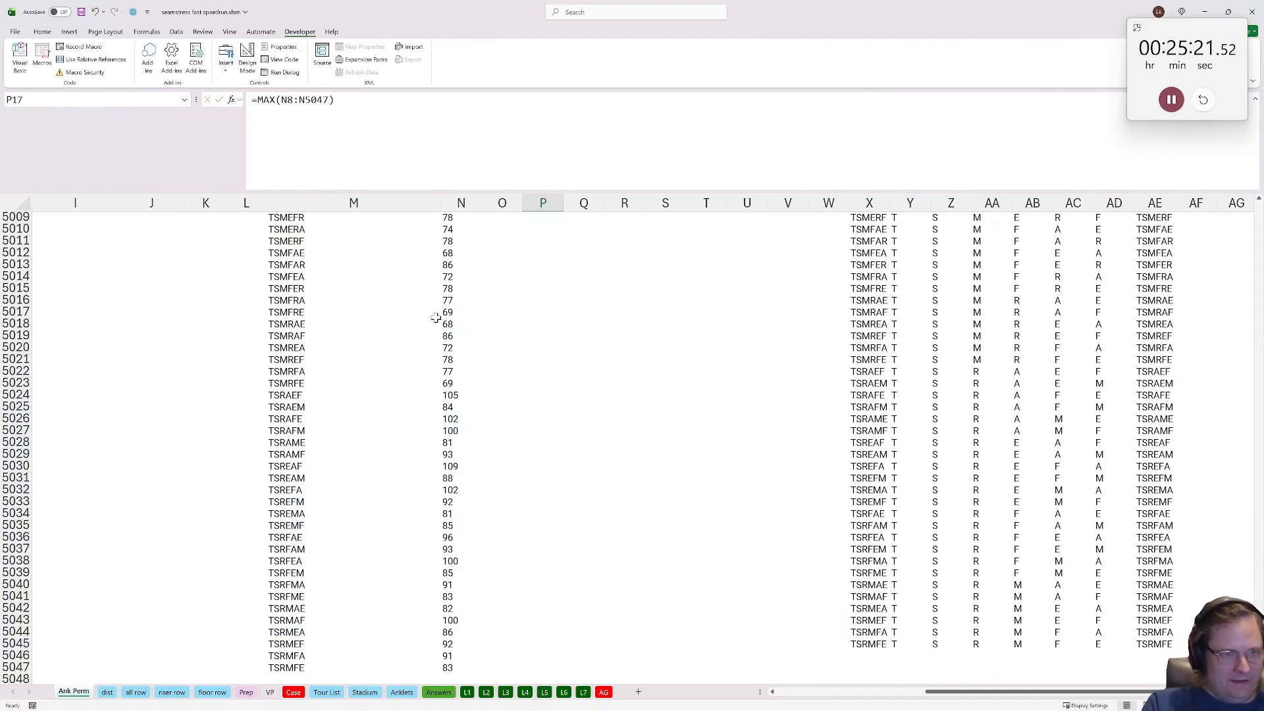
Enter 116 as the Bonus E answer in E34 of the Case sheet and stop the timer
scroll(504, 580, up, 20)
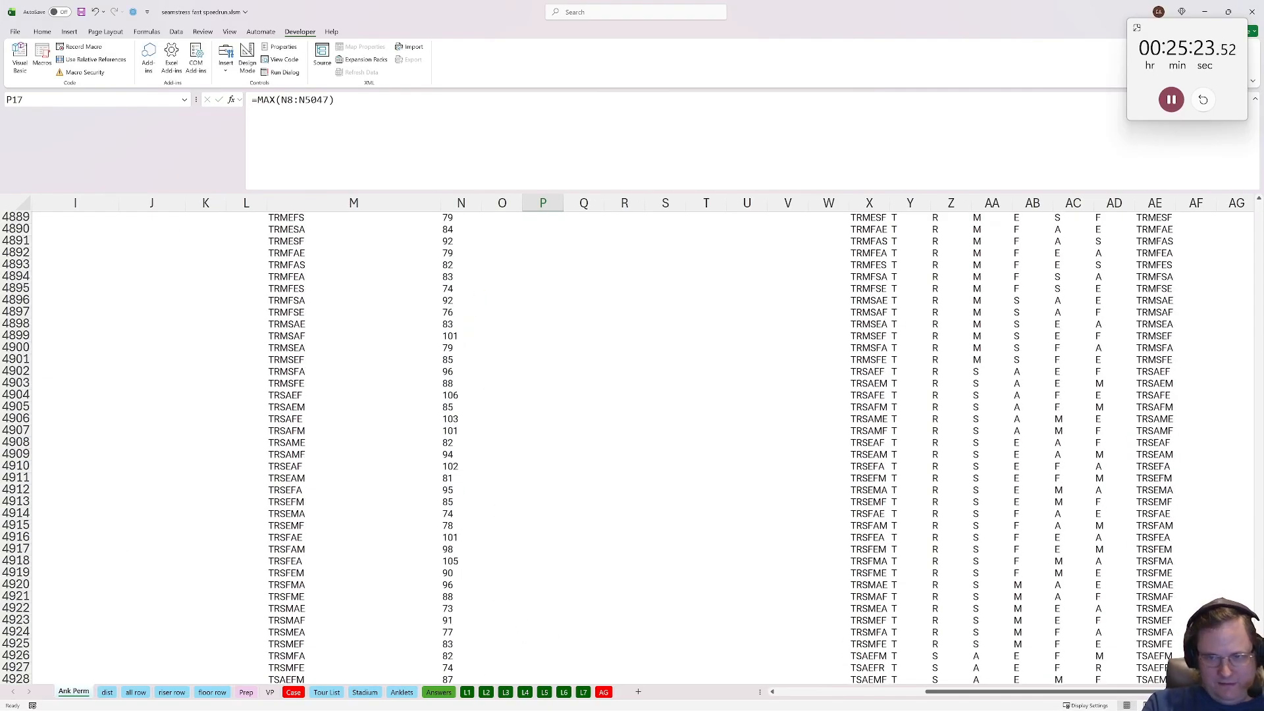
drag(1259, 661, 1215, 200)
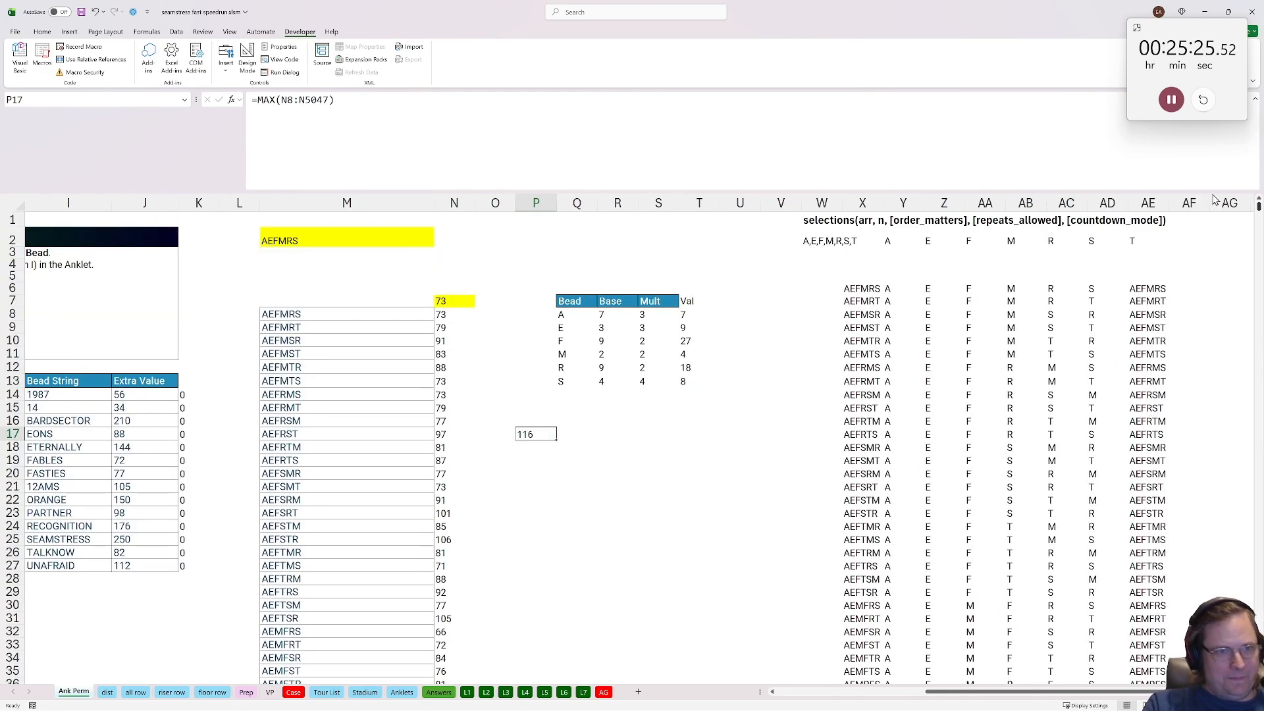
click(293, 691)
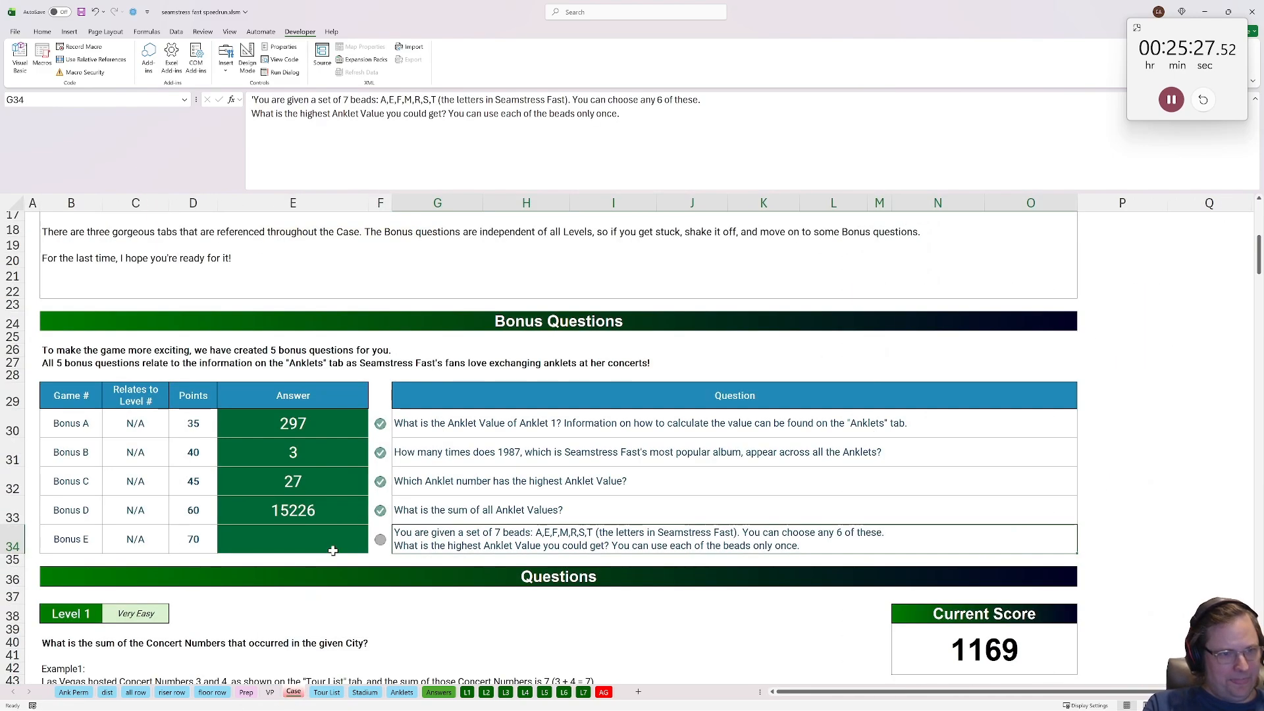
click(301, 542)
text(116)
key(Return)
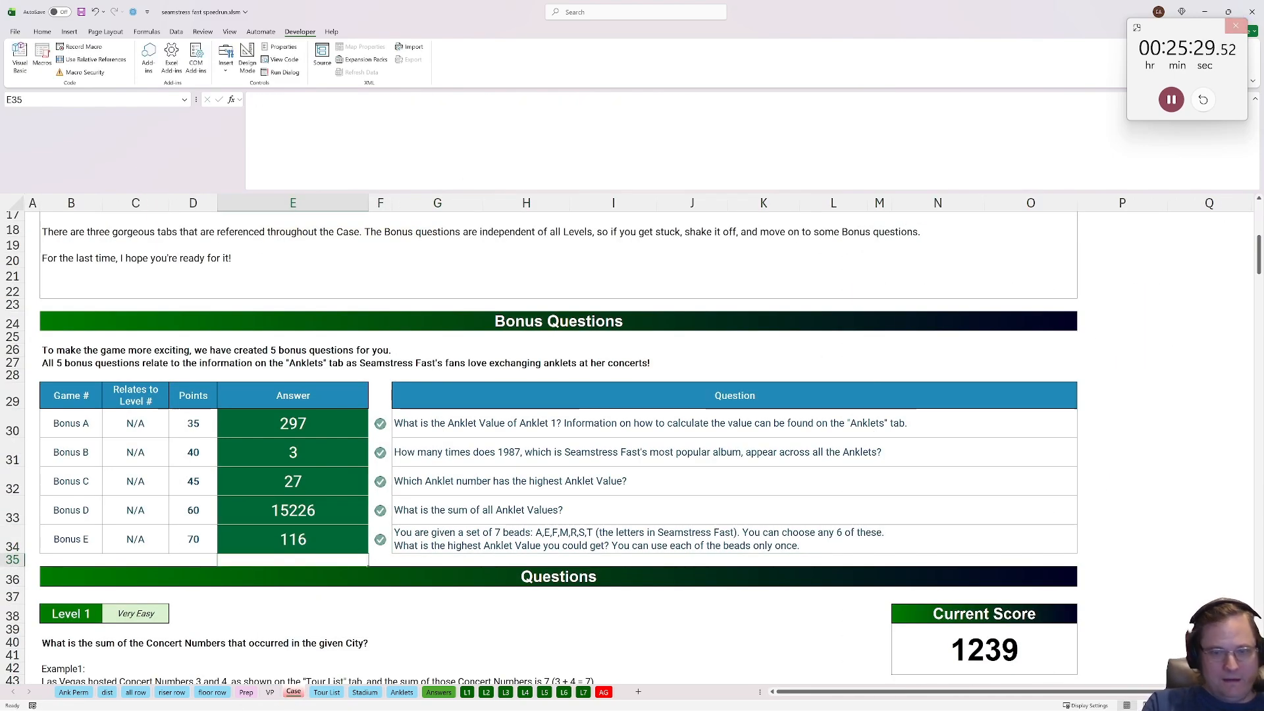
click(1171, 99)
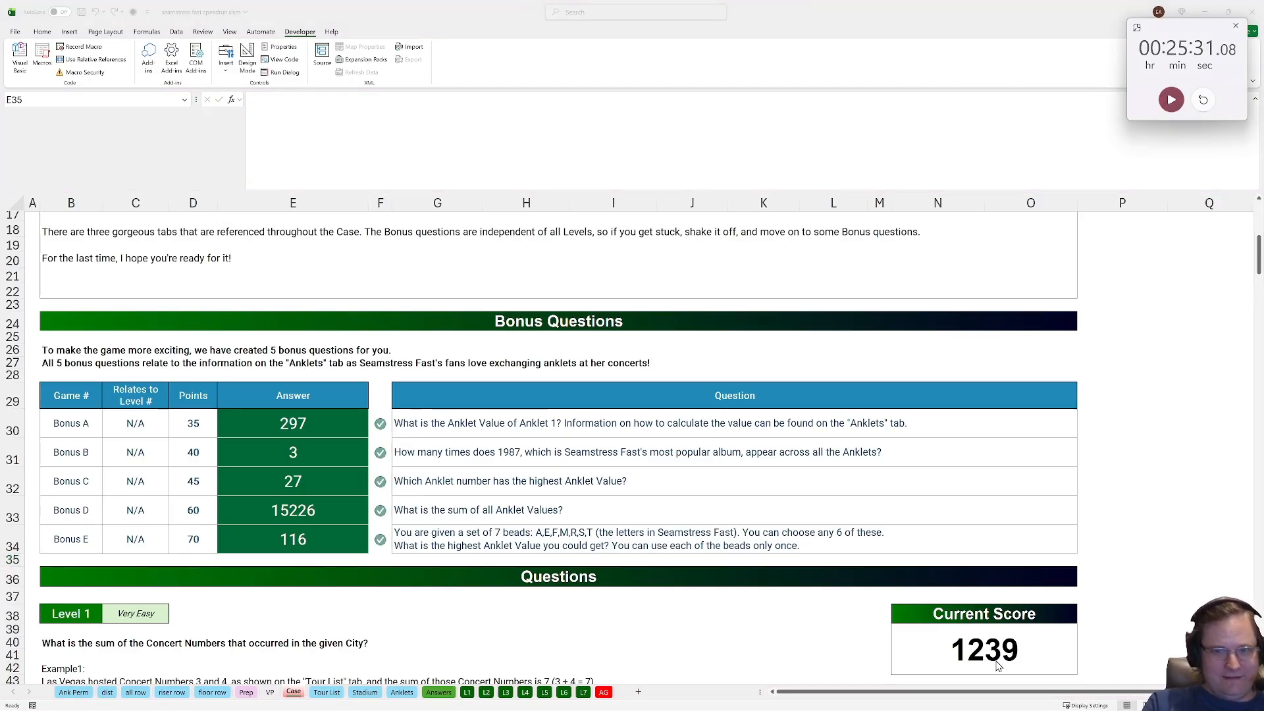
click(993, 649)
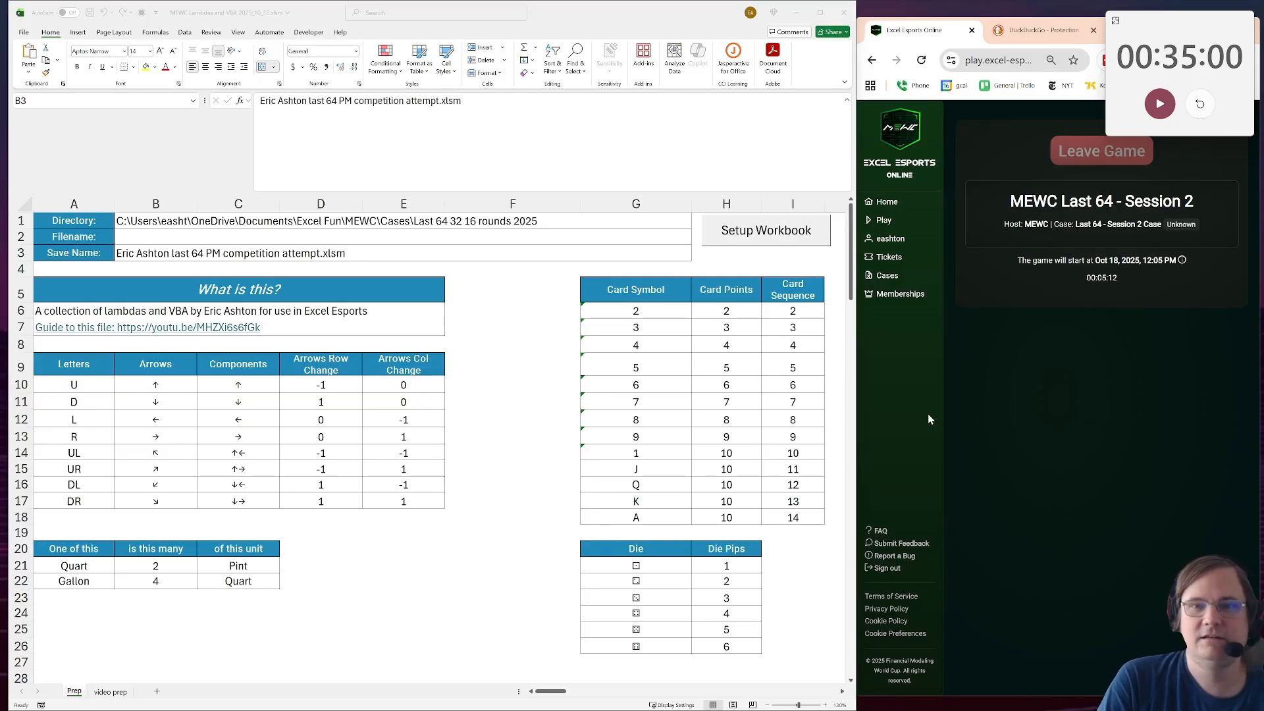
Start the 35-minute countdown and watch the Seamstress Fast trailer full screen in a separate, maximized browser window
click(1162, 104)
click(1130, 351)
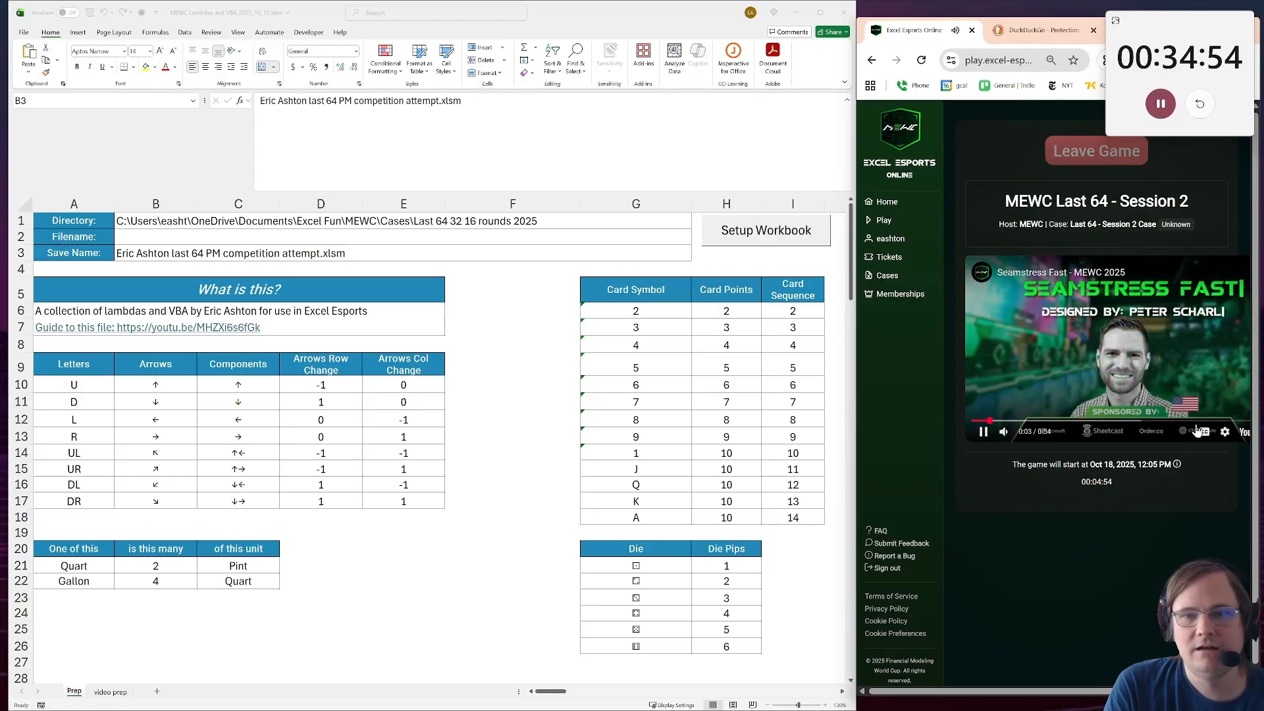
drag(922, 43, 590, 140)
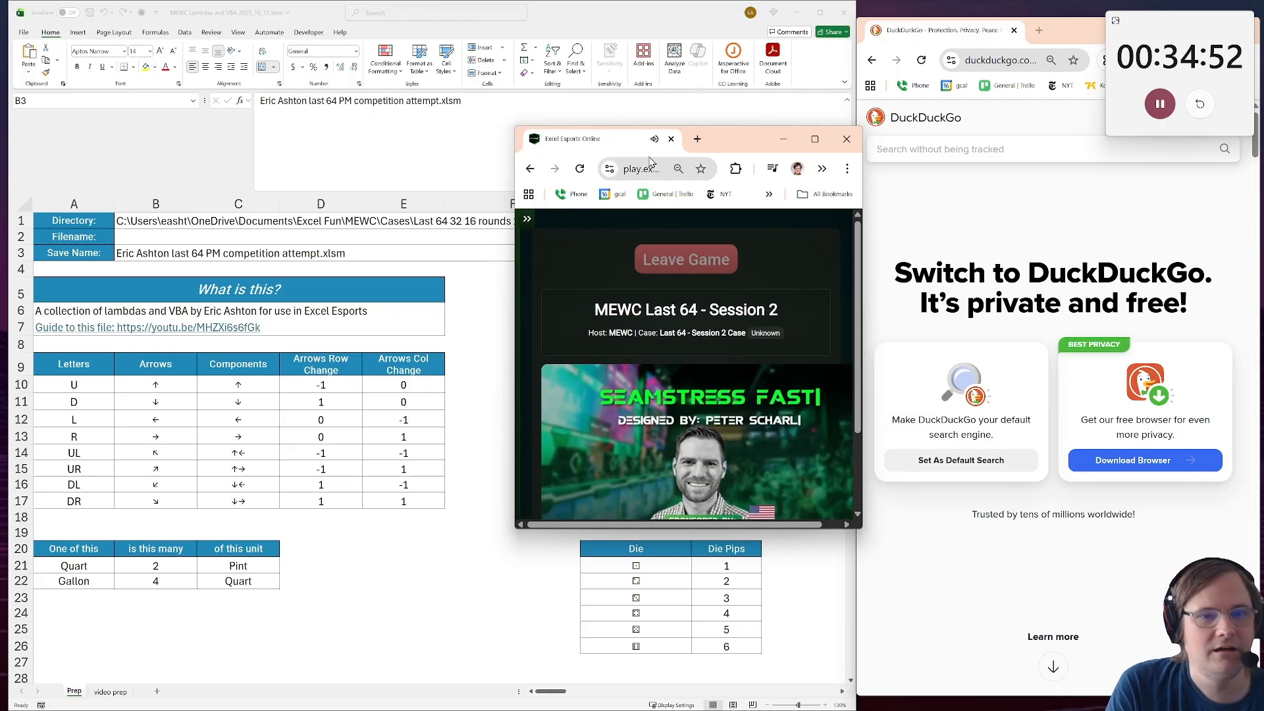
click(814, 140)
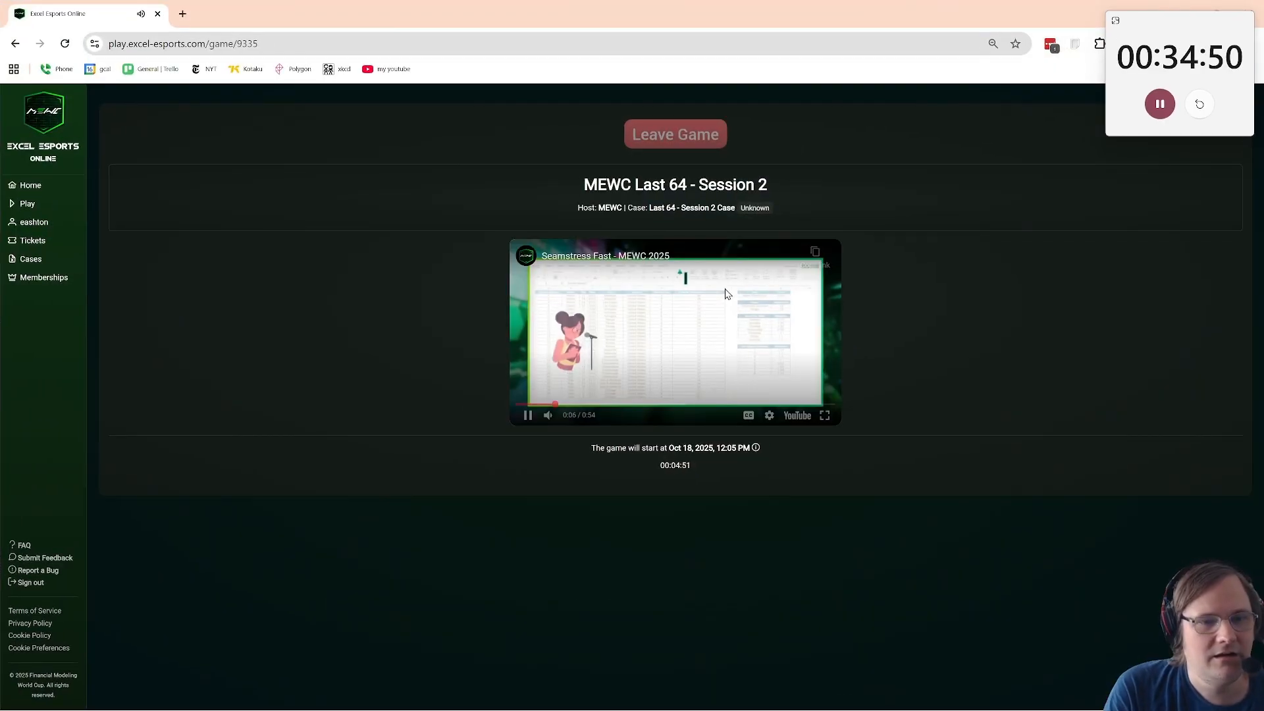
click(824, 418)
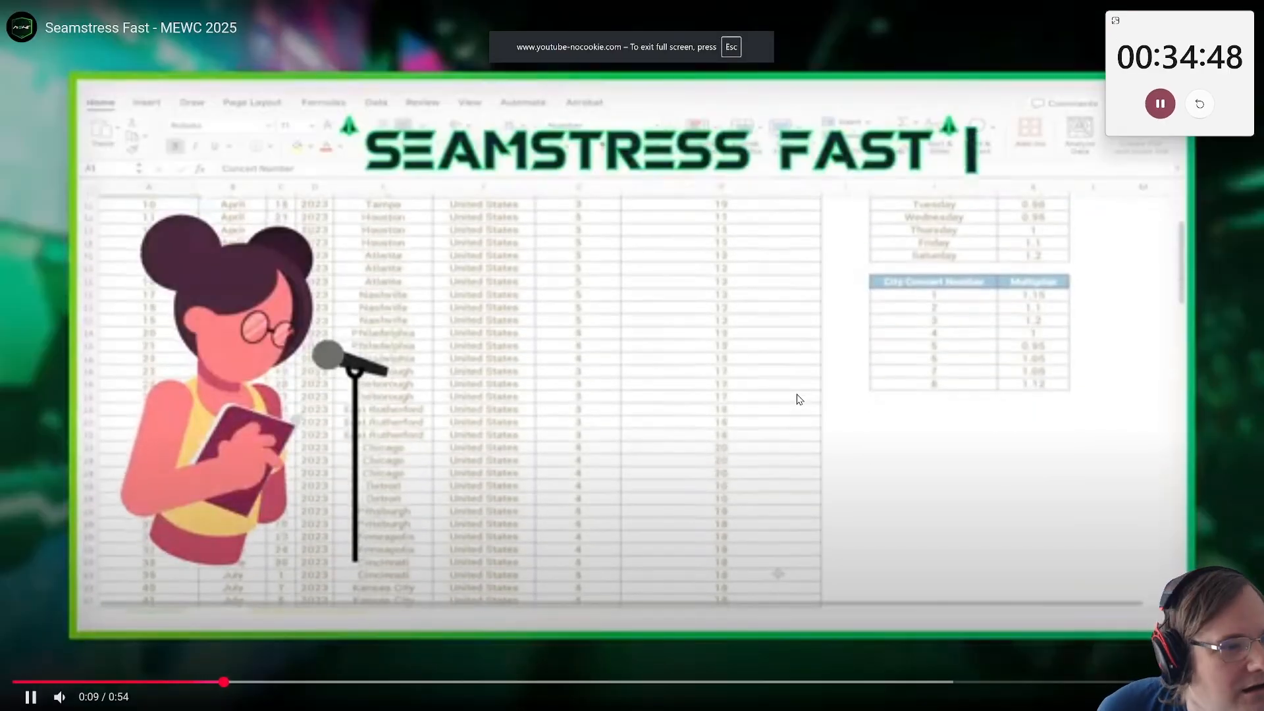
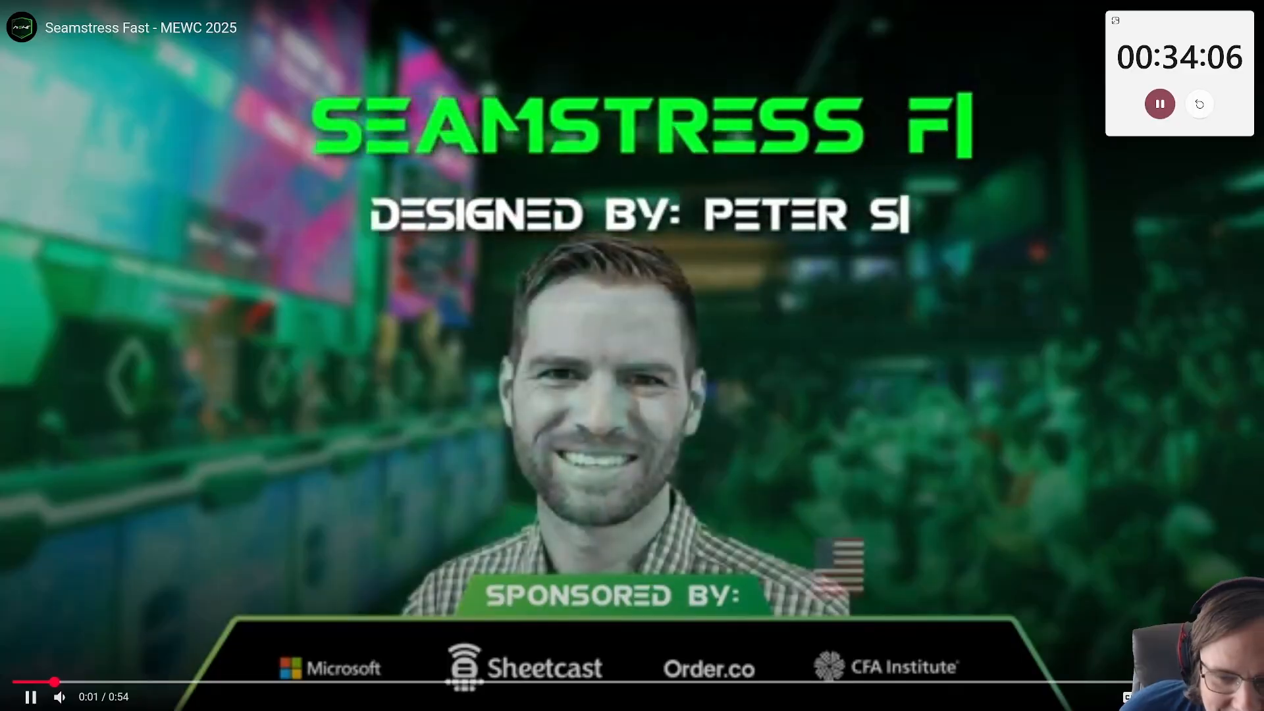
Exit the full-screen trailer and place a taller browser window partly over the workbook
key(Escape)
drag(665, 6, 989, 67)
scroll(1021, 286, down, 2)
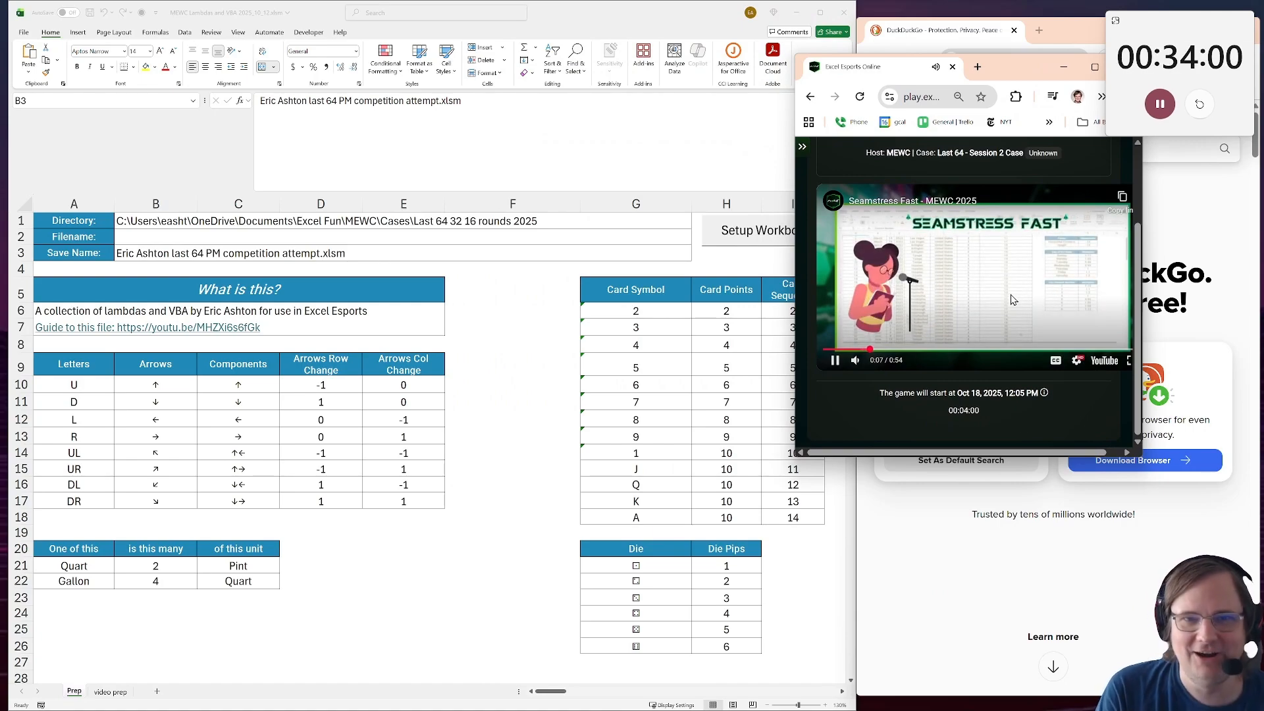
drag(1026, 459, 1014, 666)
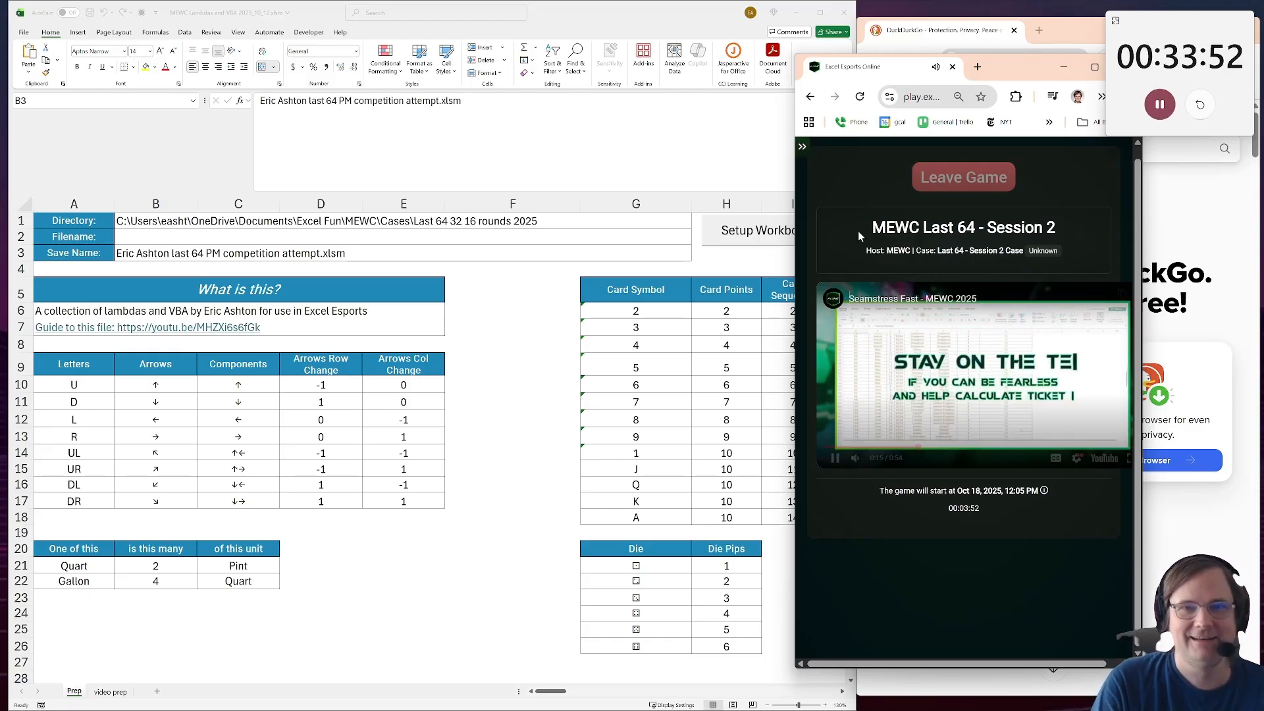
Show the trailer full screen, rewind it to about 0:19 and pause on the Anklet bead tables to examine their layout
double_click(1017, 75)
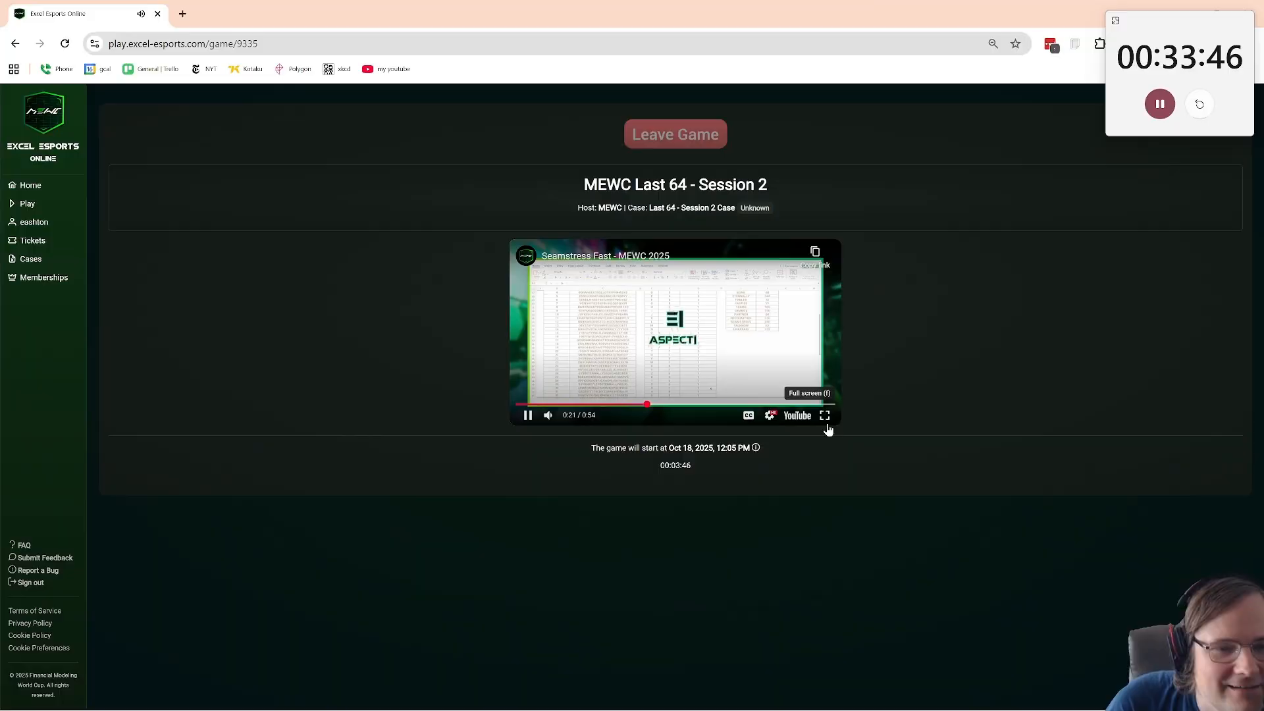
click(829, 416)
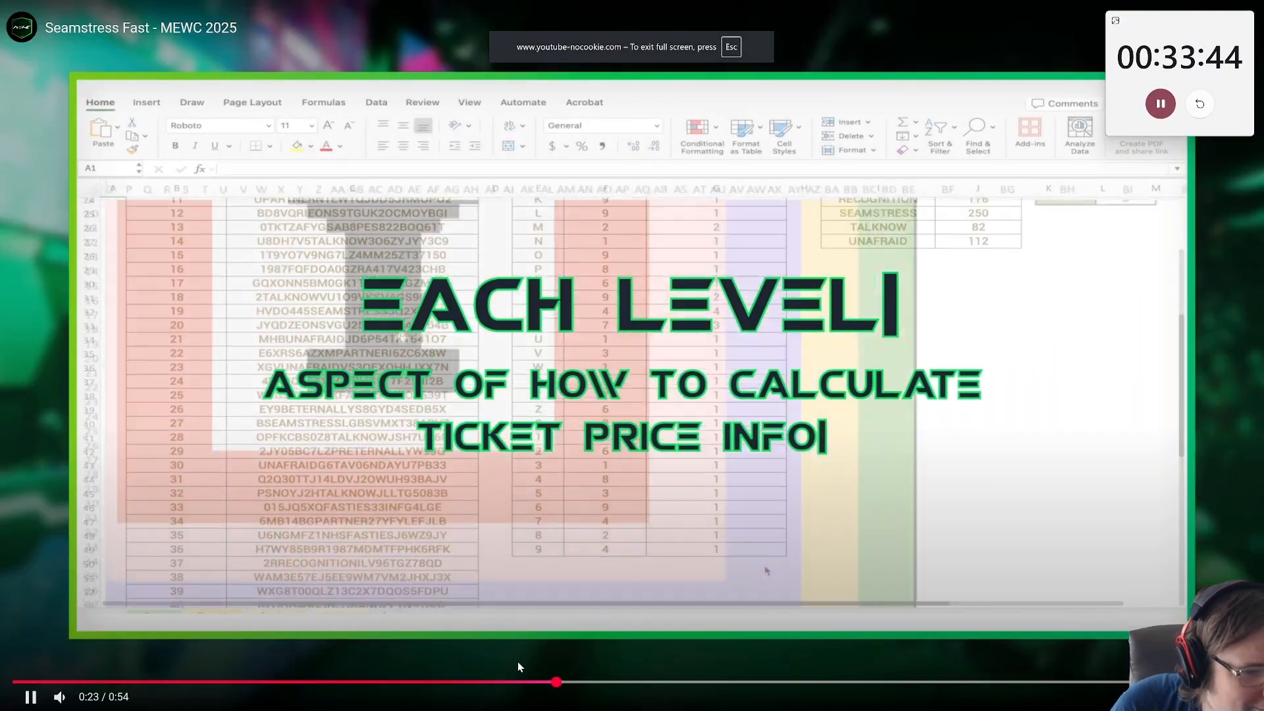
click(474, 682)
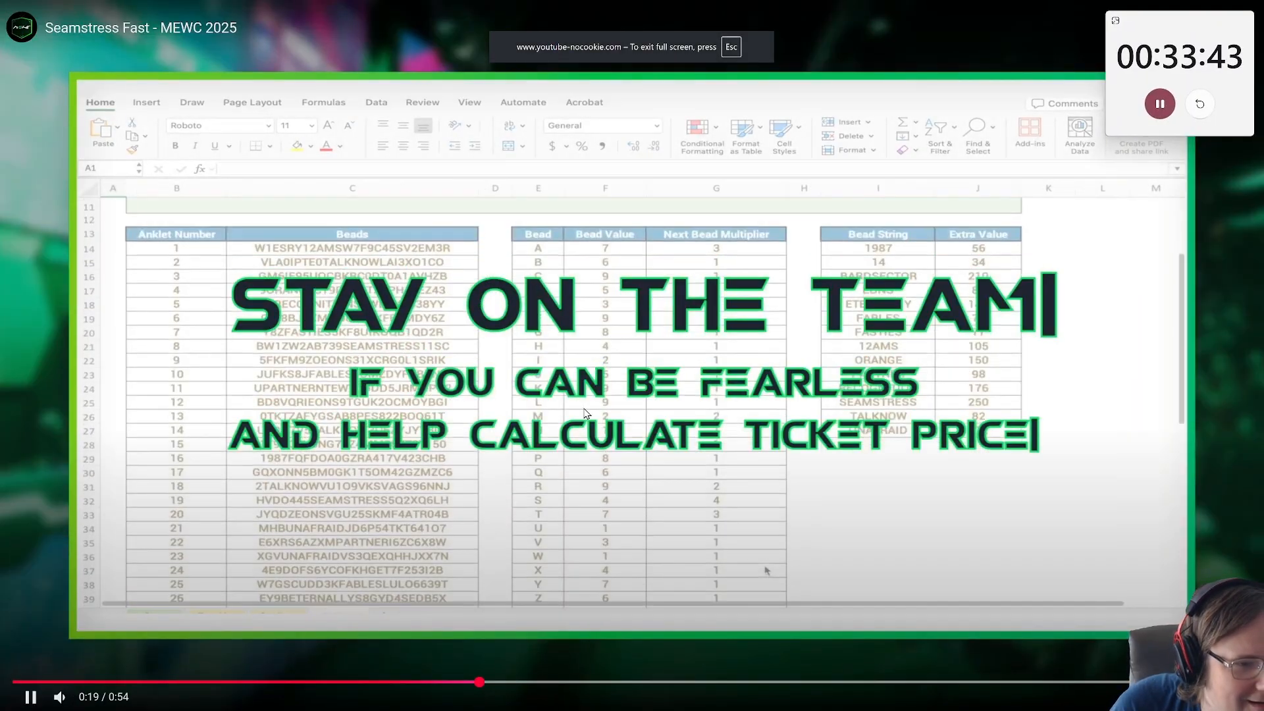
click(161, 302)
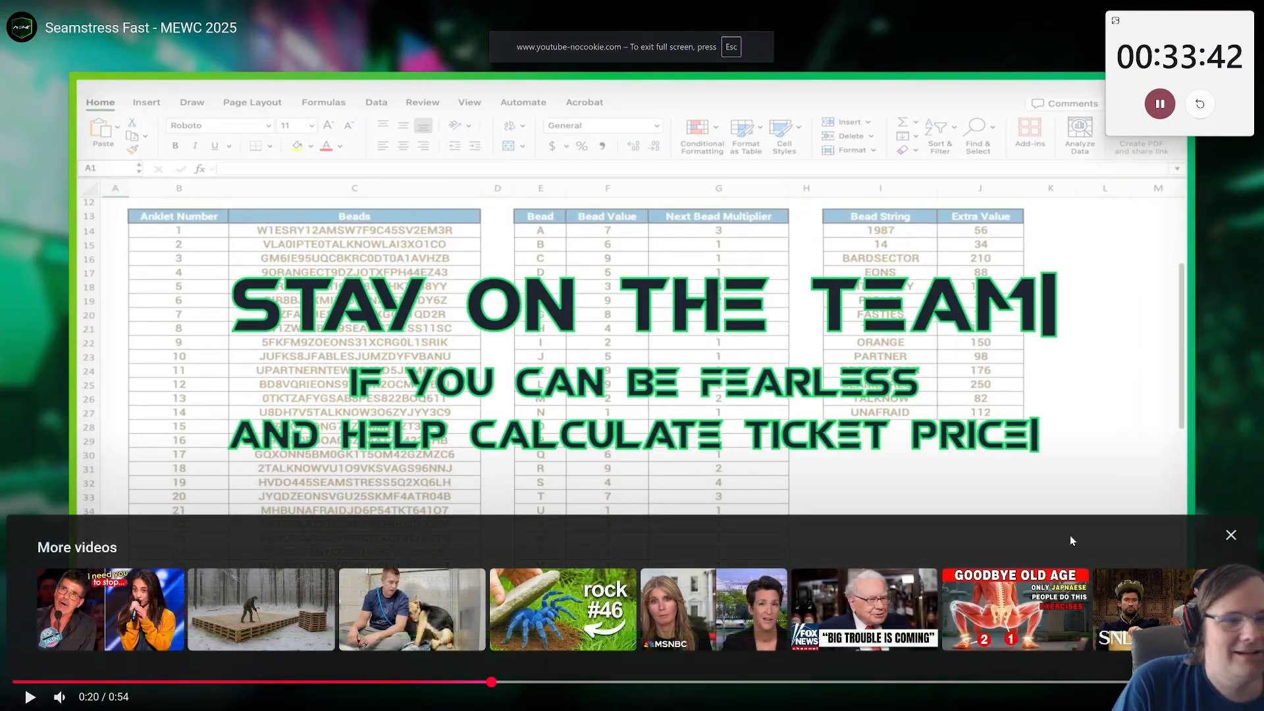
click(1231, 534)
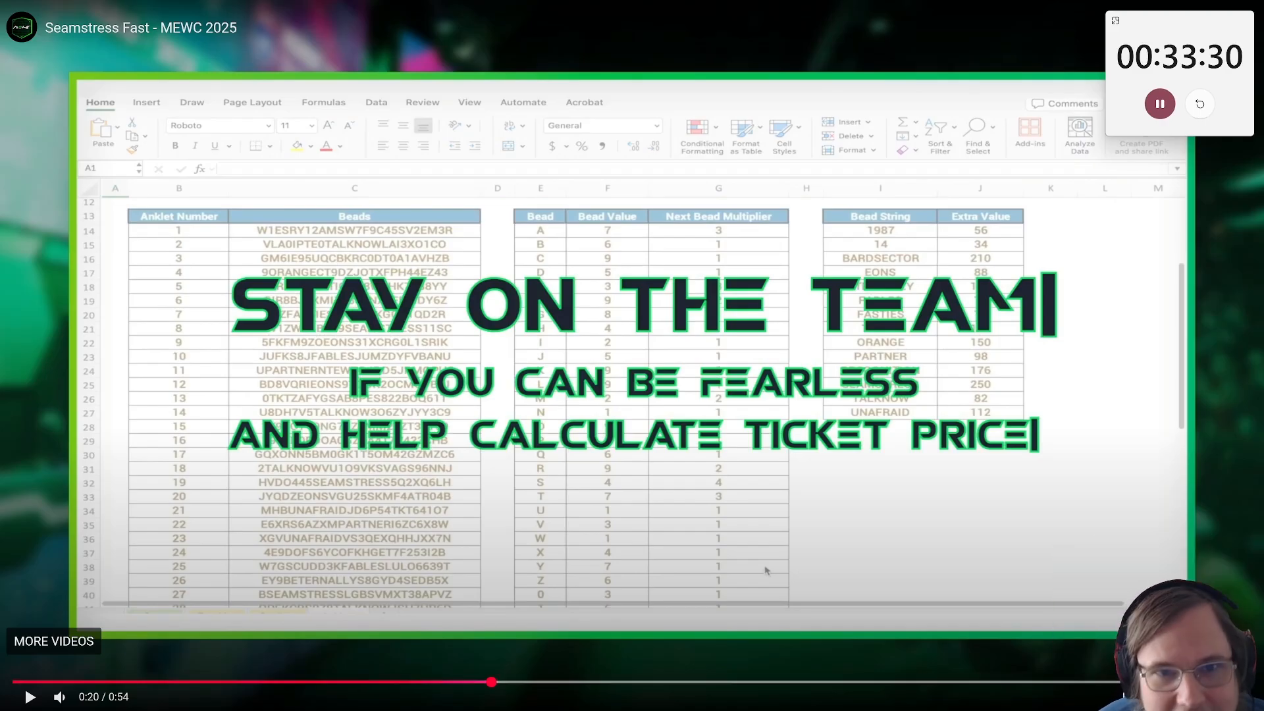
Exit the full-screen video and resize the browser window to sit beside the workbook's columns with the paused frame showing
key(Escape)
drag(668, 6, 909, 58)
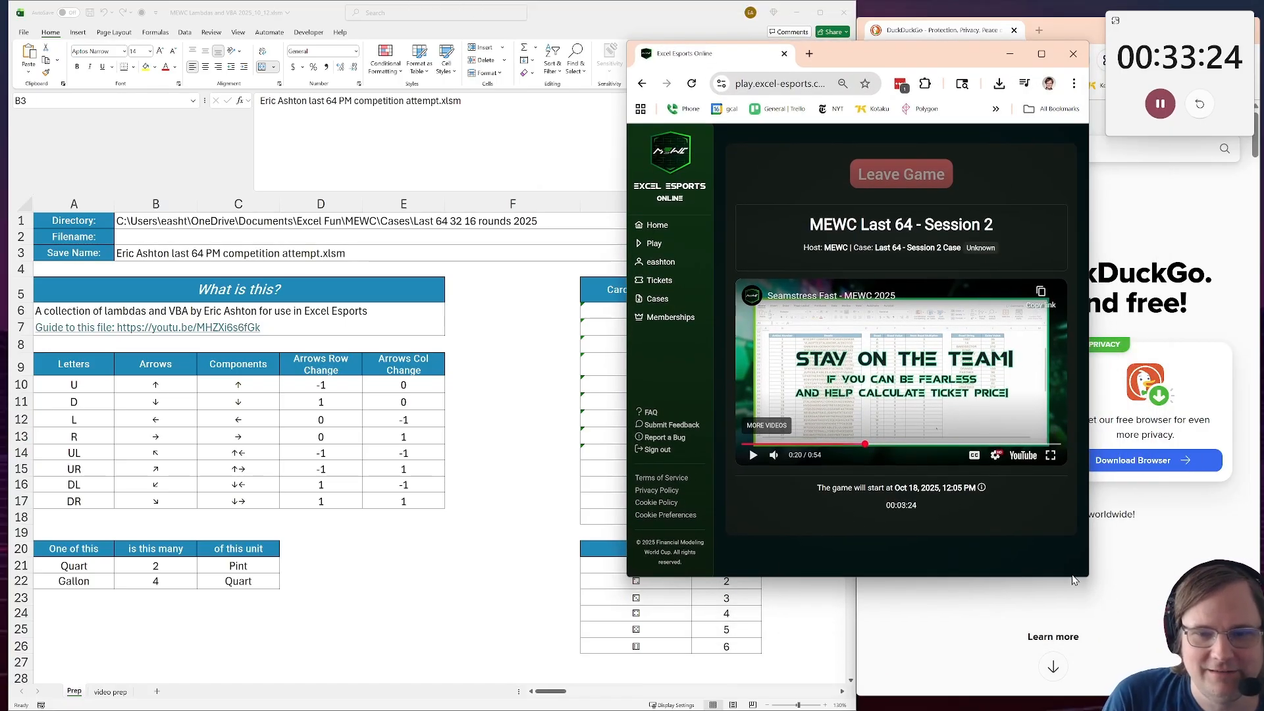
drag(1089, 578, 1246, 710)
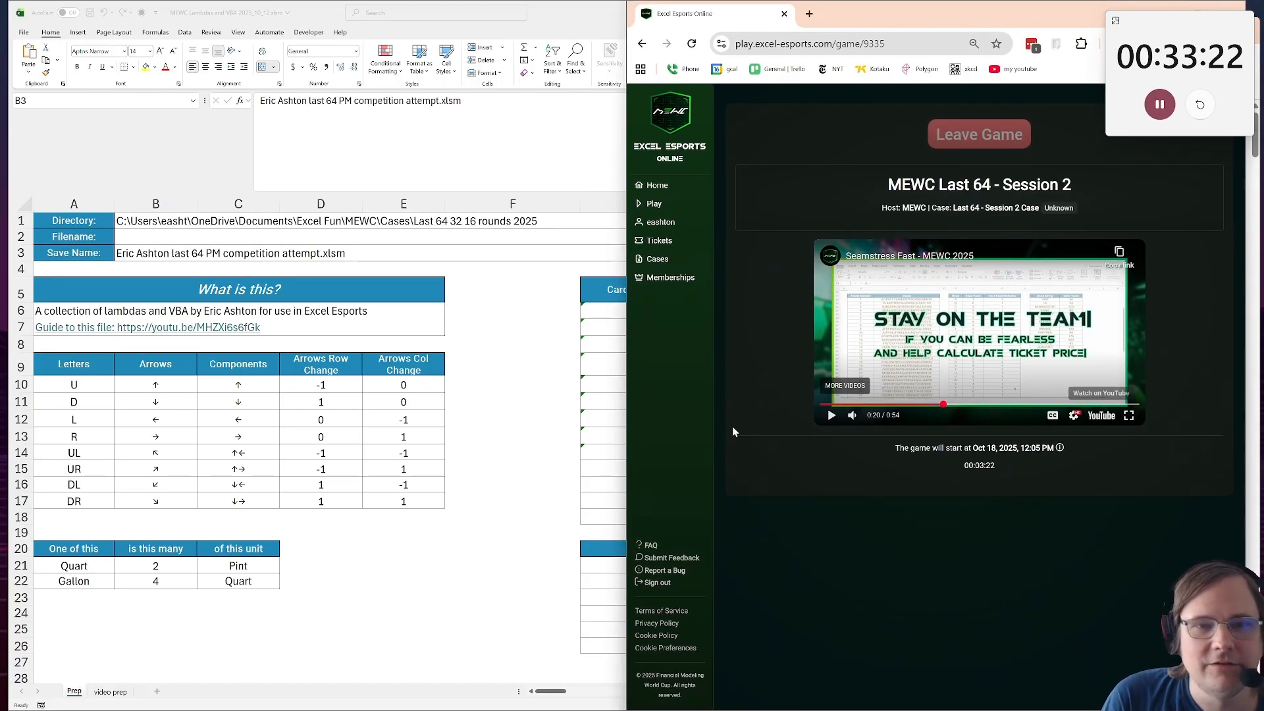
On the video prep sheet, enter the heading Bead String in A1 and the sample string WADSAVDS34314X in A2
click(111, 692)
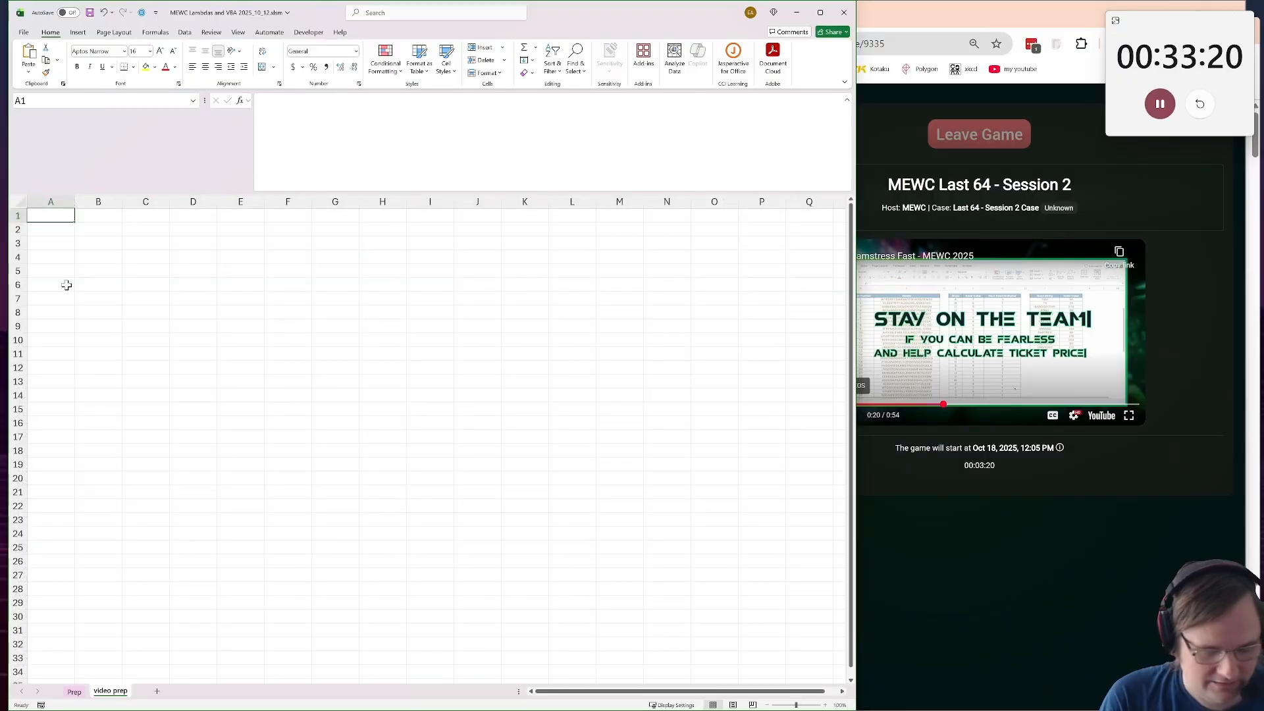
text(Bead)
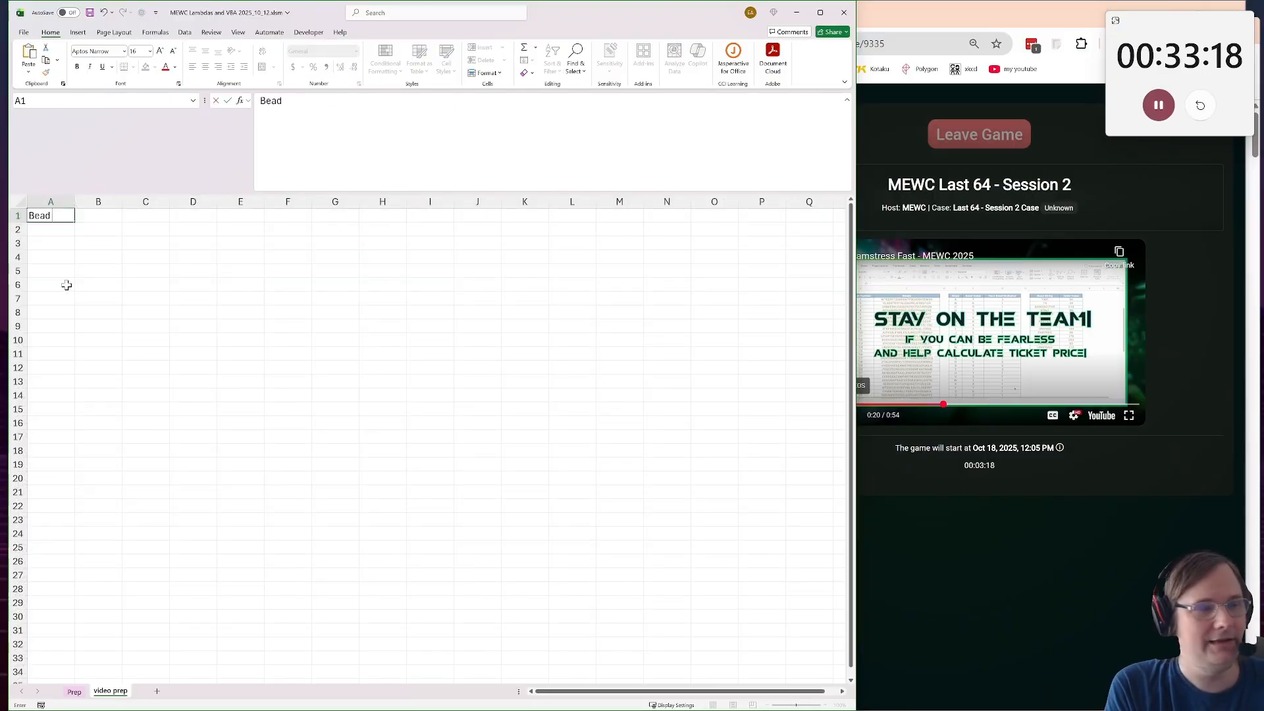
text( String)
key(Return)
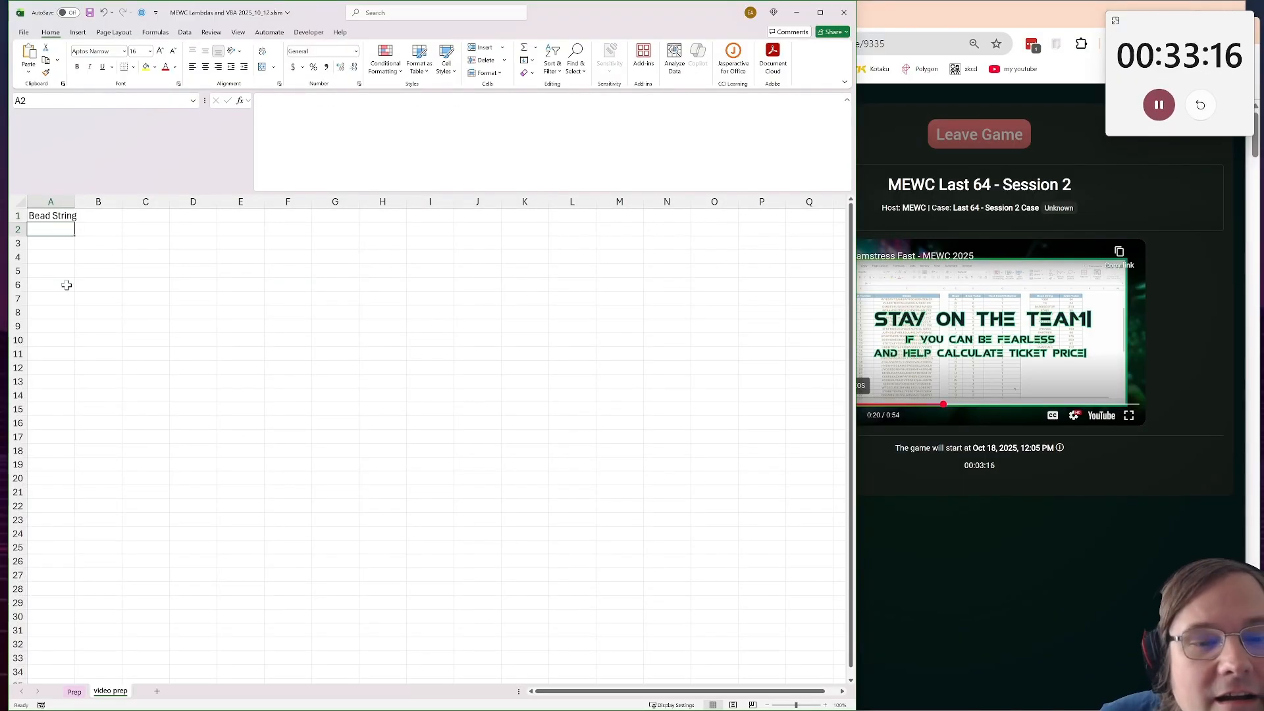
text(WAD)
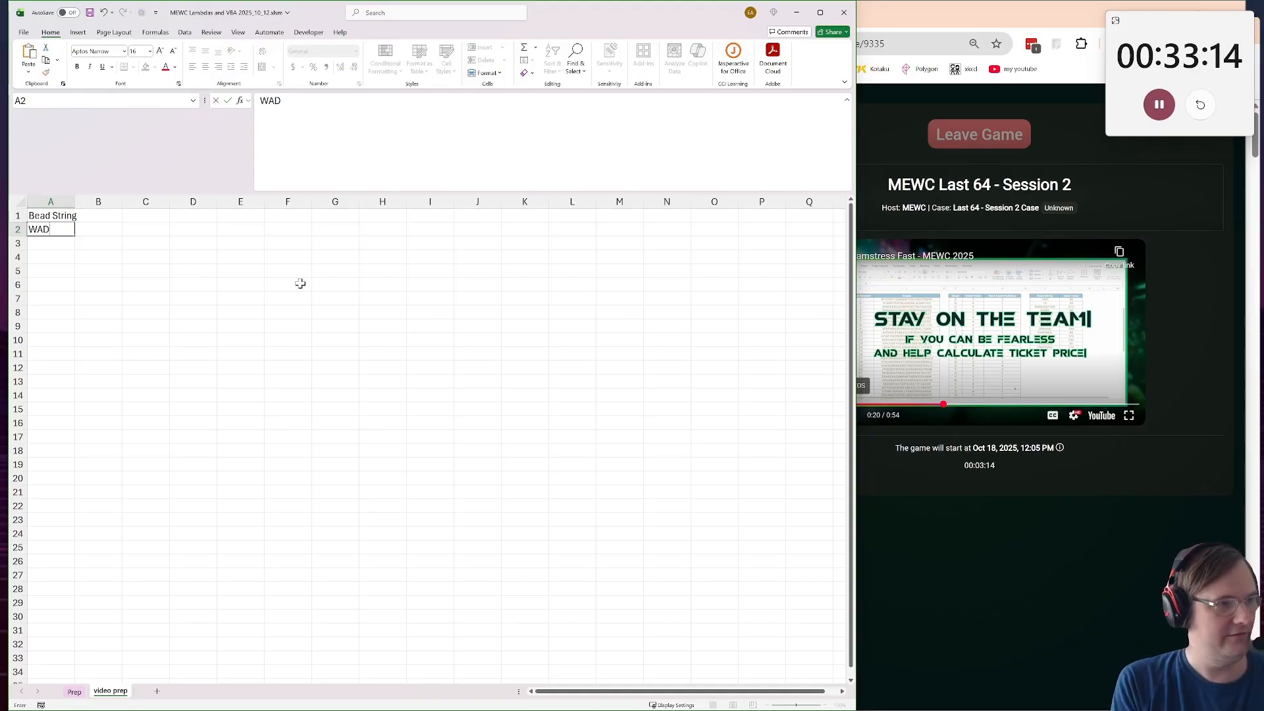
text(SAVDS34314X)
key(Tab)
key(Tab)
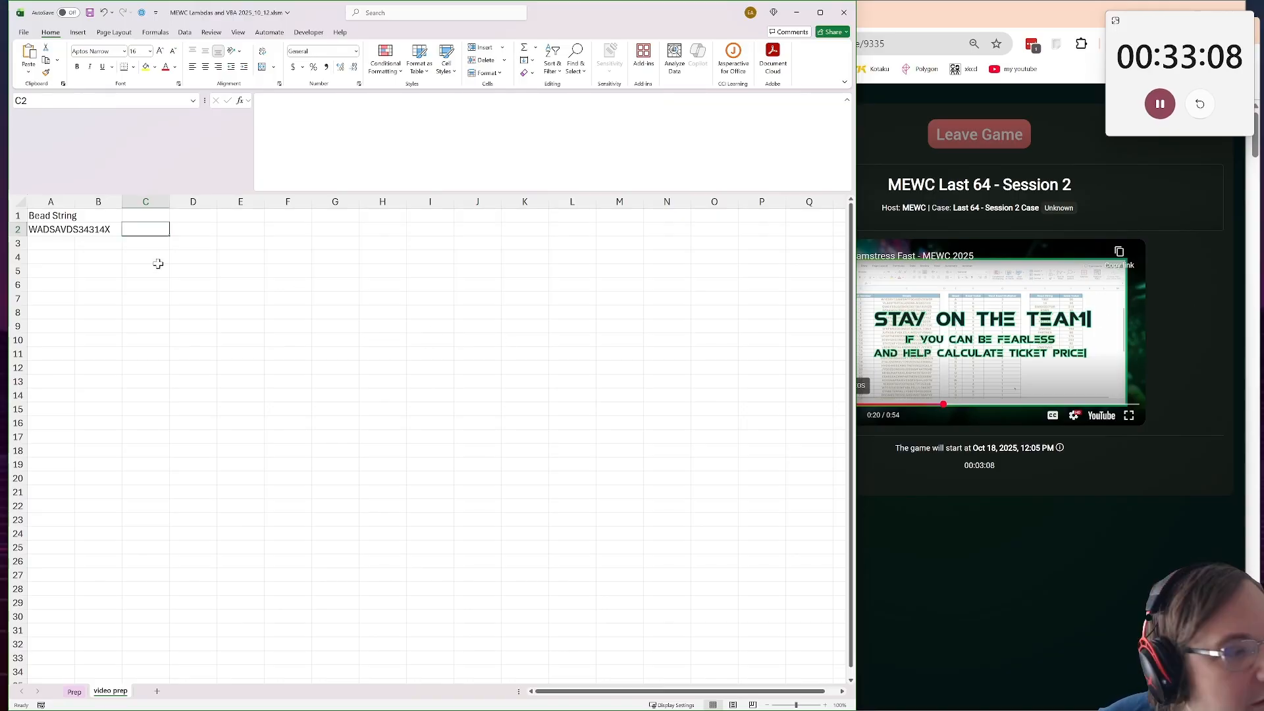
Change the heading in A1 to String Number and add the heading Beads in B1
key(ctrl+Home)
text(String)
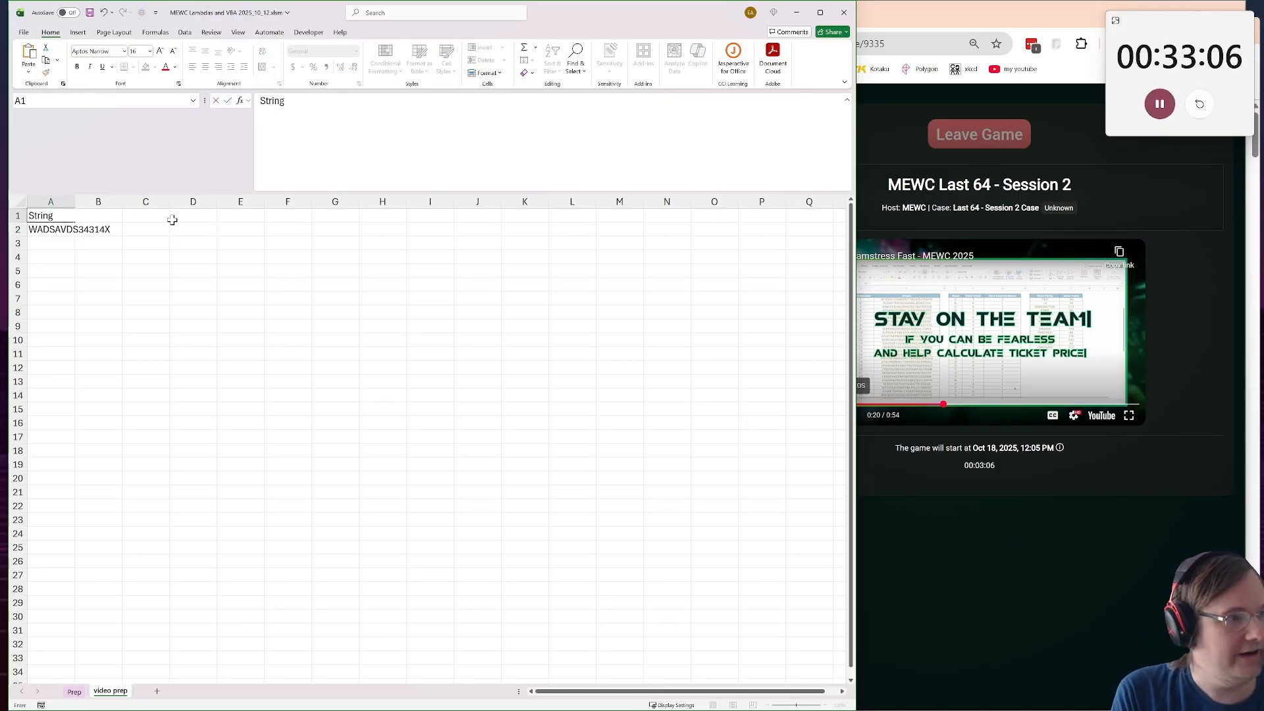
text( Number)
key(Tab)
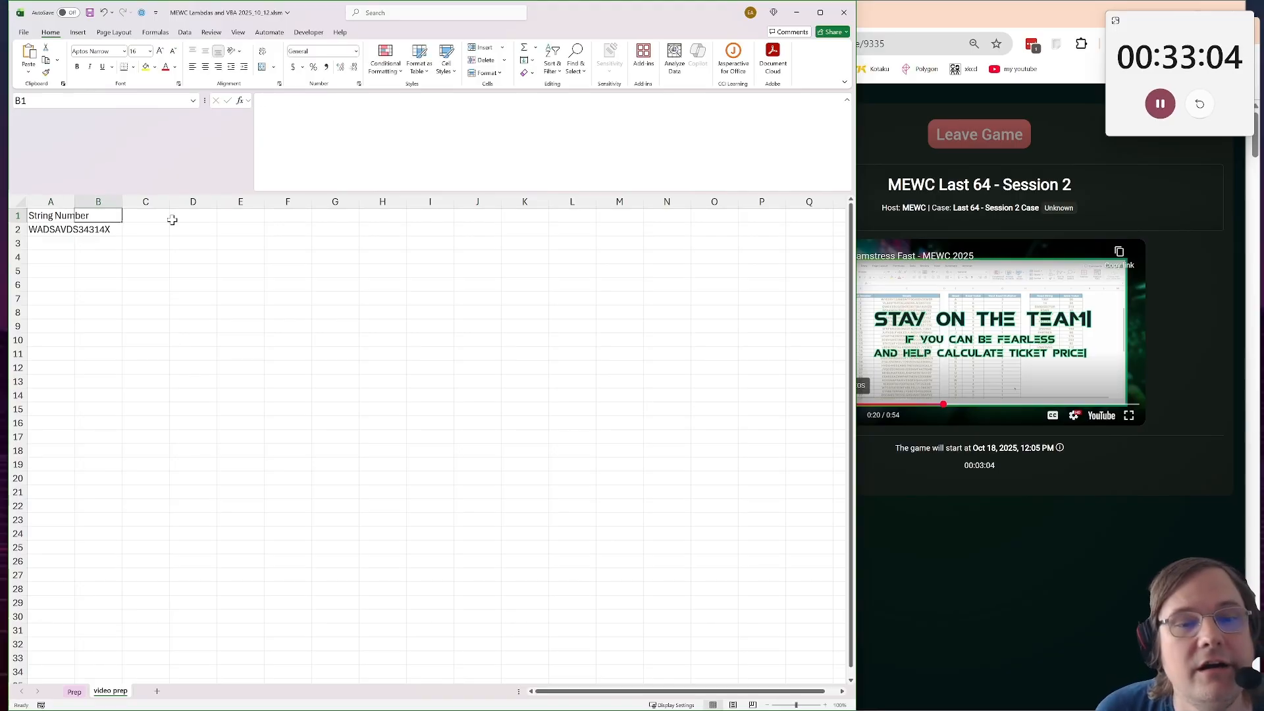
text(Bea)
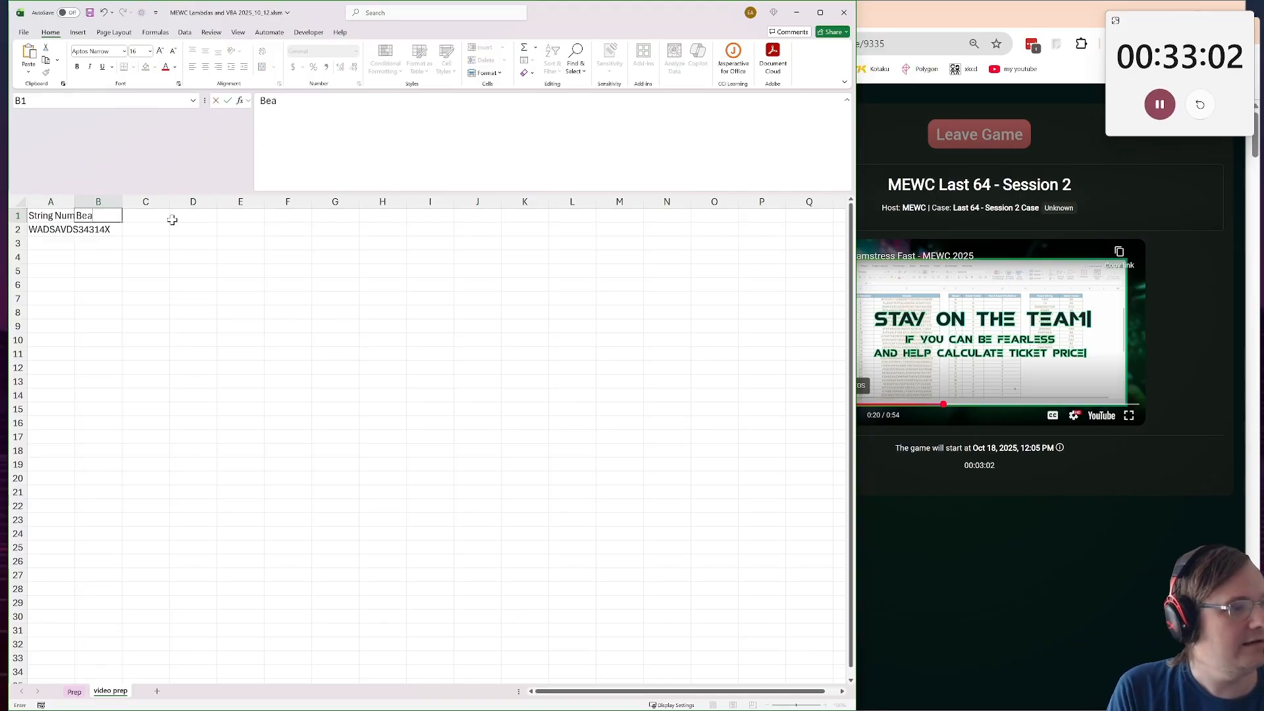
text(ds)
key(Return)
Copy the sample string from A2 to B2, number the row 1 in A2 and widen column A
key(ctrl+c)
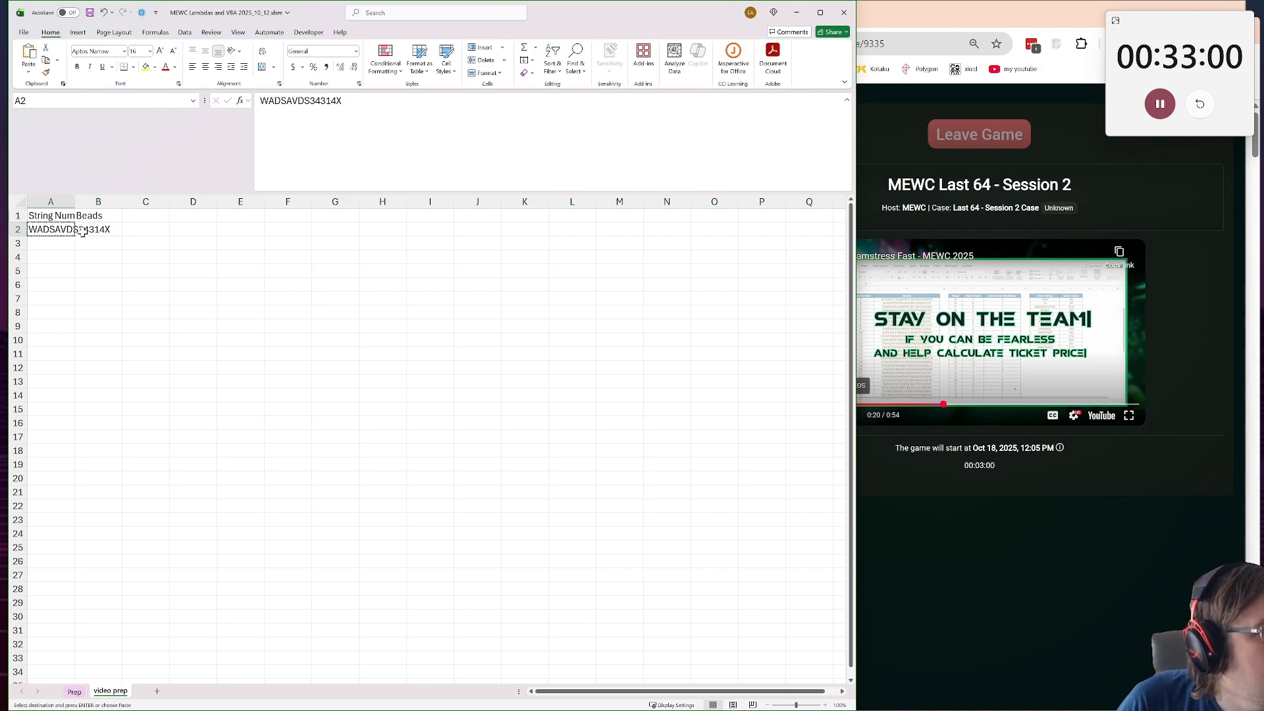
click(80, 231)
key(ctrl+v)
click(48, 231)
text(1)
click(79, 258)
drag(74, 204, 104, 207)
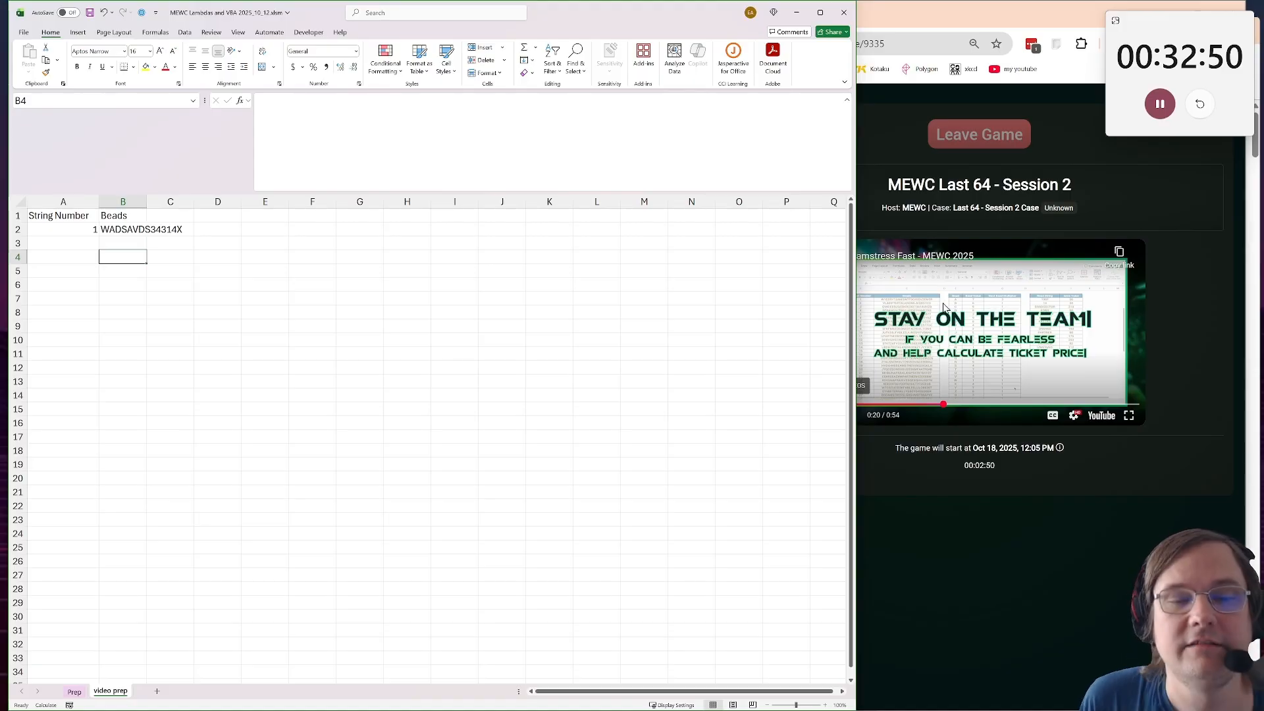
Copy the Arrows Row Change and Arrows Col Change header cells from the Prep sheet to F2 on video prep
click(312, 221)
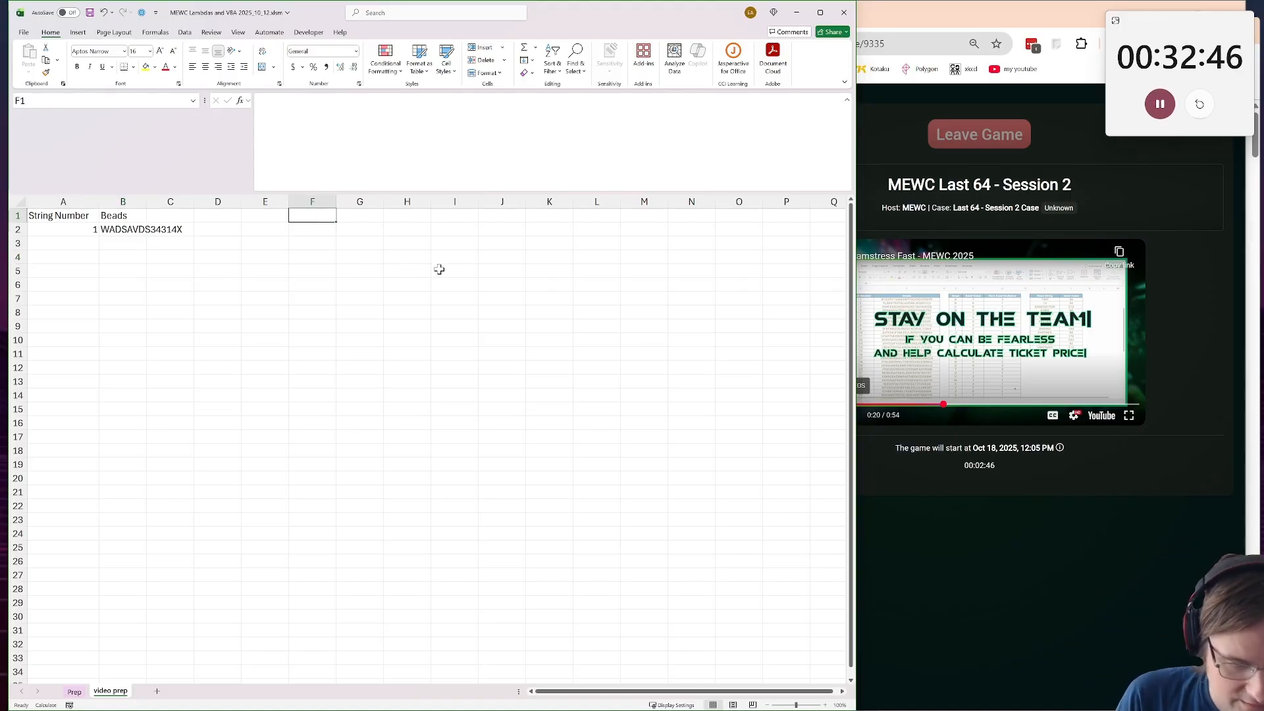
key(ctrl+Page_Up)
drag(354, 362, 389, 360)
key(ctrl+c)
click(112, 691)
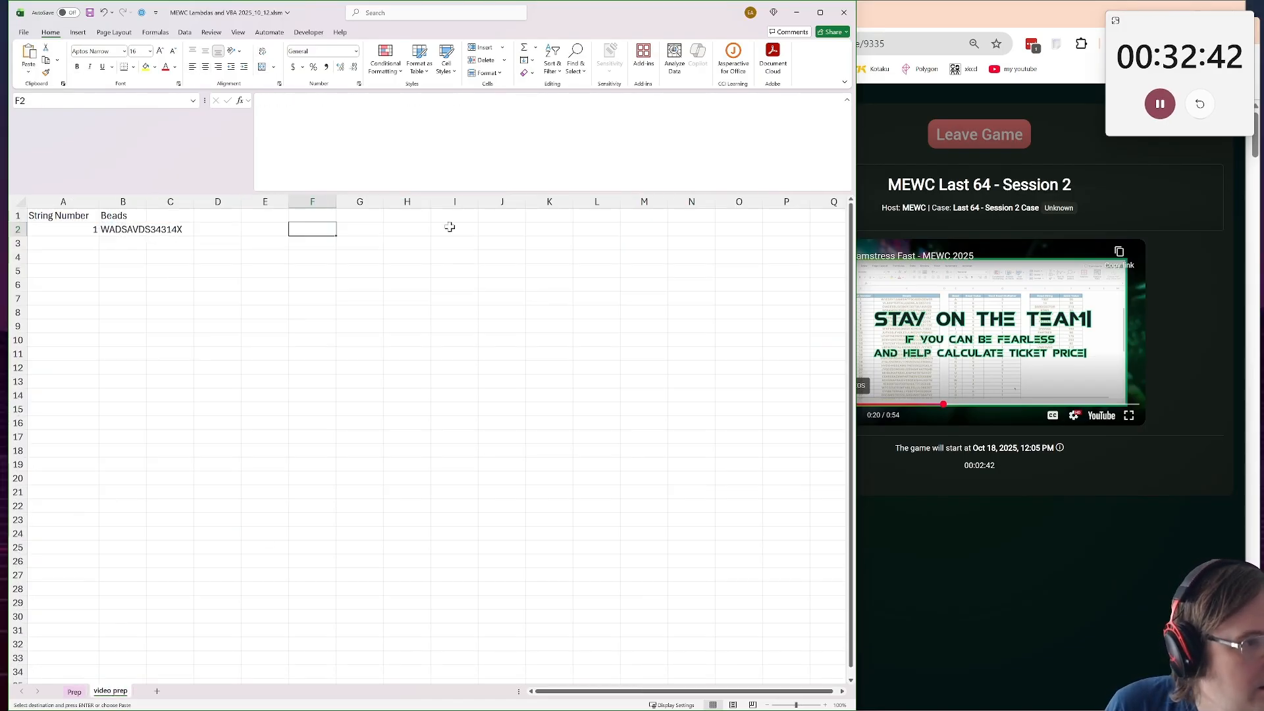
key(ctrl+v)
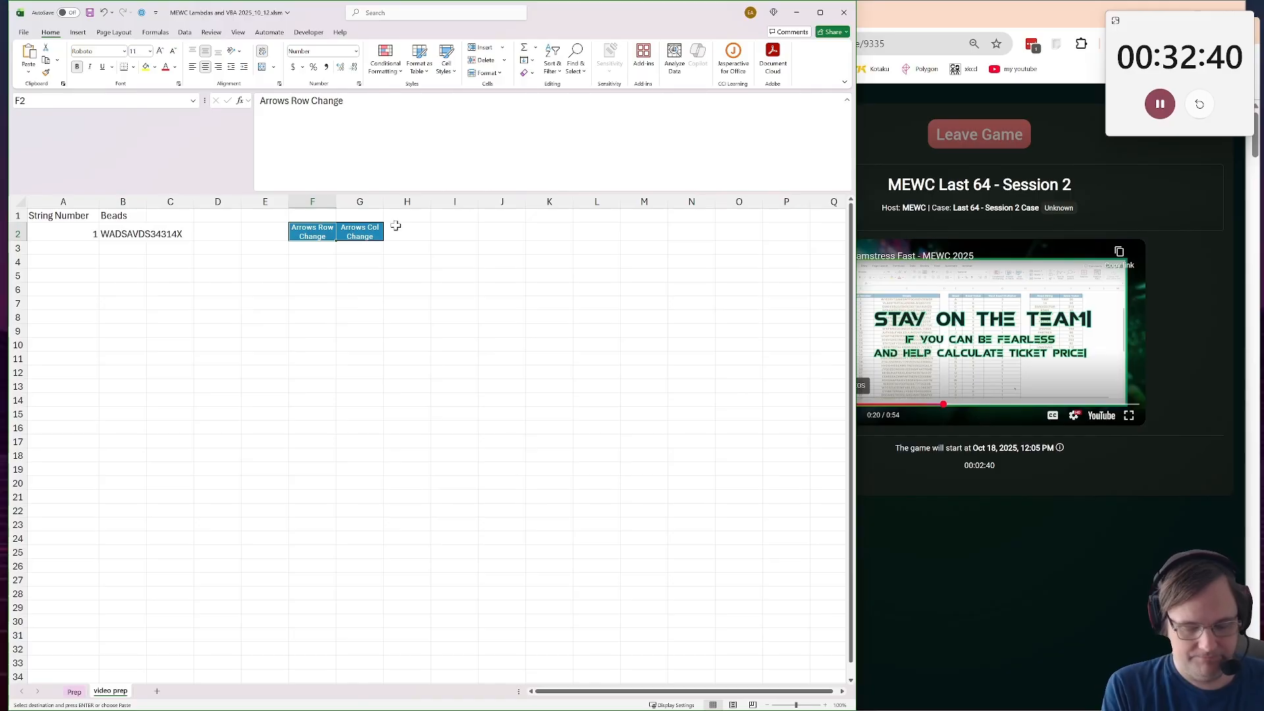
text(A)
key(BackSpace)
key(BackSpace)
key(BackSpace)
text(ll Be)
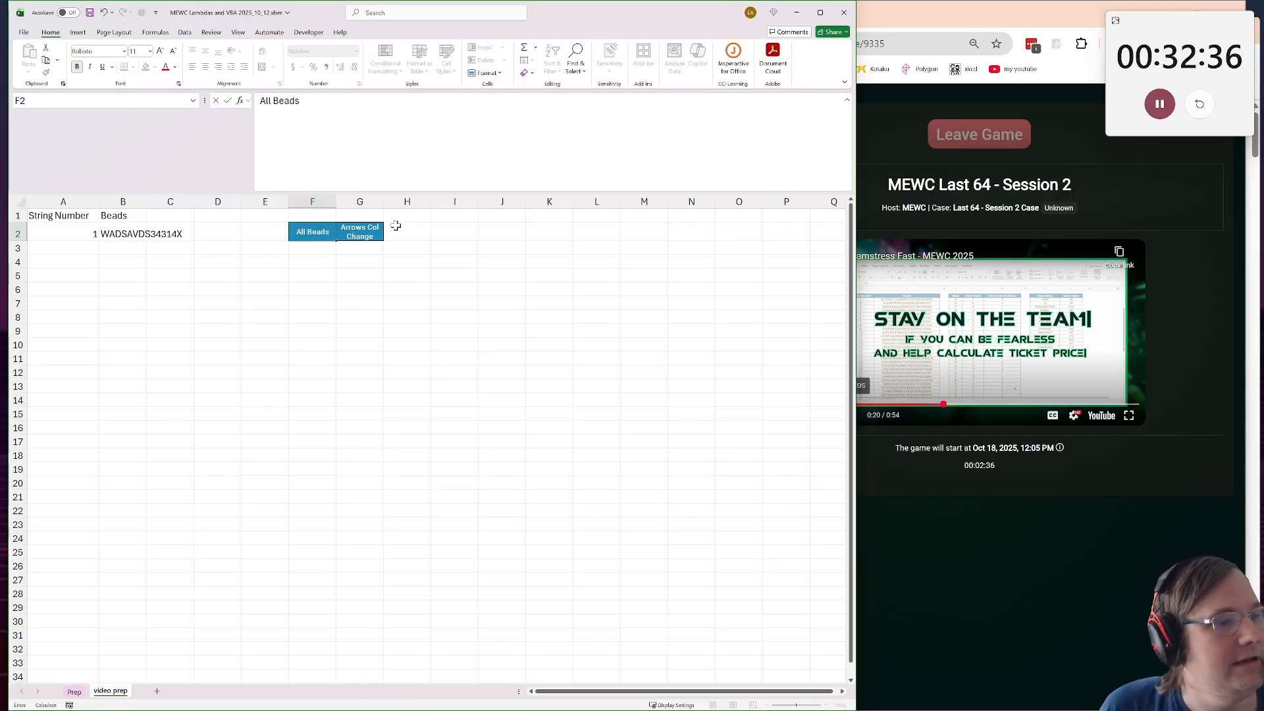
text(ads)
key(Tab)
key(BackSpace)
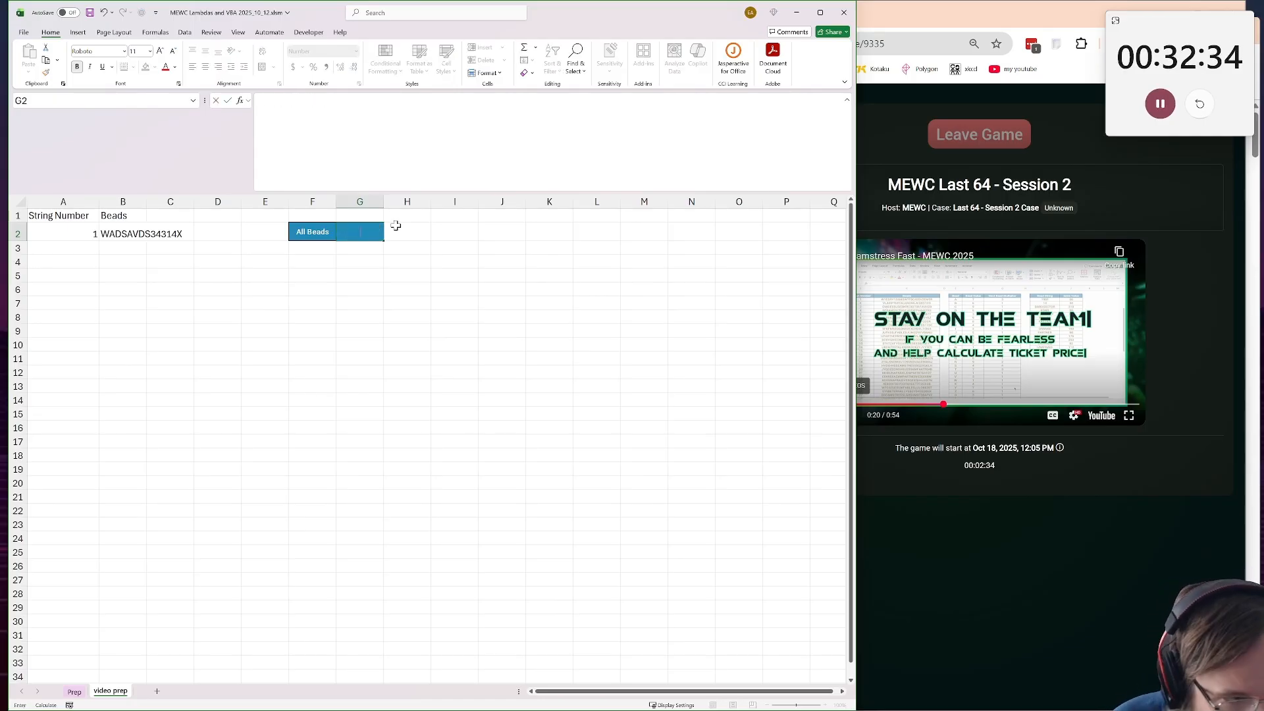
Replace the copied header texts with Bead String in F2 and All Beads in G2
key(shift+Tab)
text(Sea)
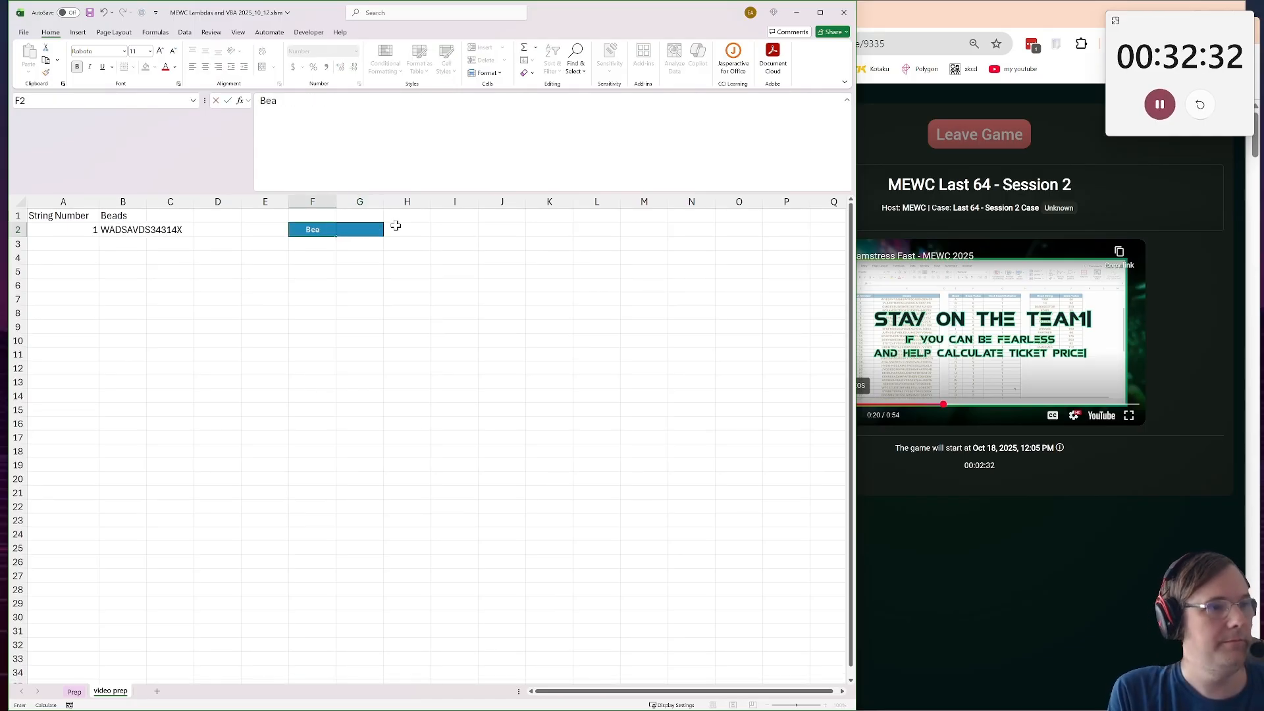
text(d String)
key(Tab)
text(All Beads)
key(Tab)
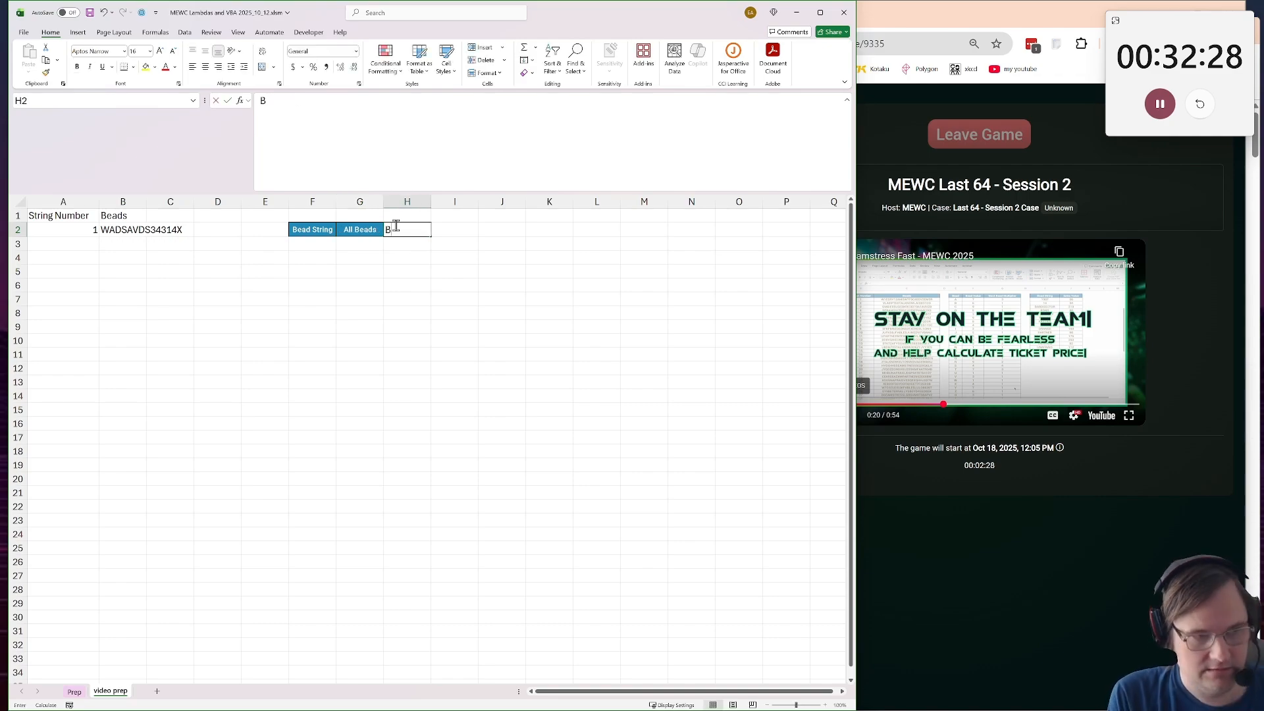
Add the headings Base Val in H2 and Mult in I2, and give them the header formatting of All Beads
text(Base Val)
key(Tab)
text(Mult)
key(Down)
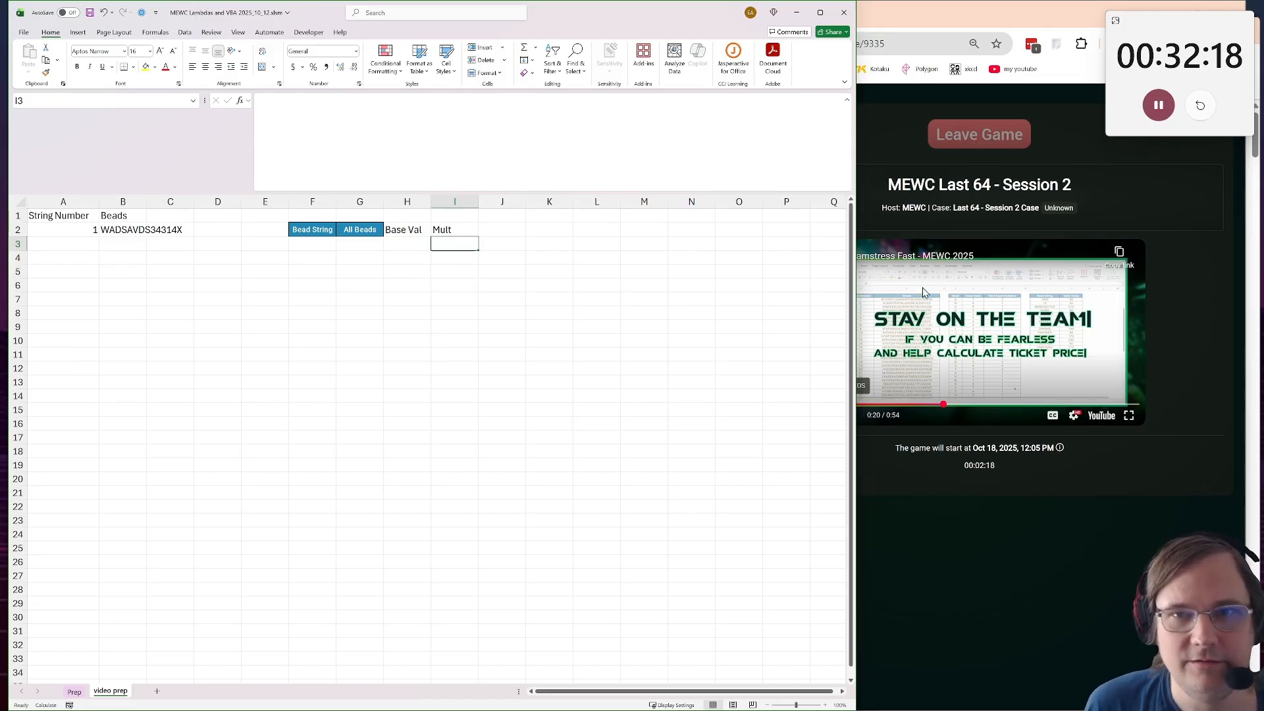
click(362, 227)
click(46, 71)
drag(414, 229, 457, 230)
click(364, 247)
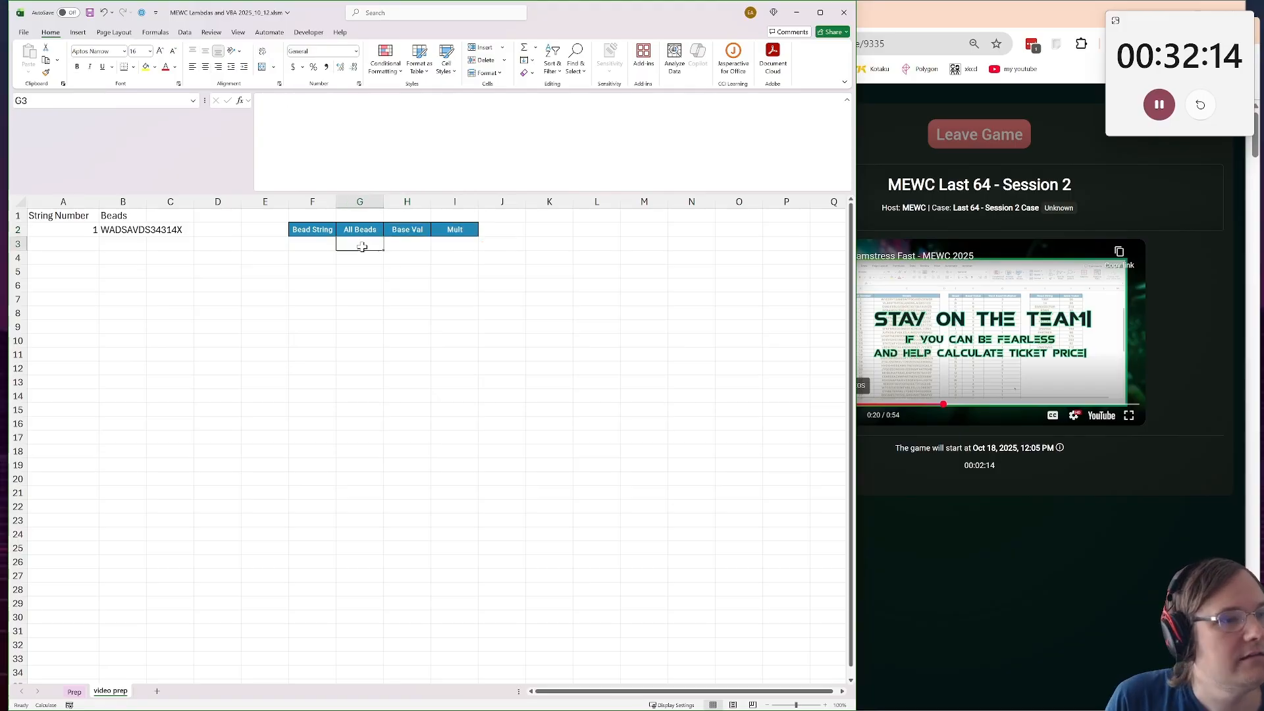
Look up string 1 in column A and return its beads from column B in F3 with =XLOOKUP(1,A:A,B:B)
click(312, 241)
text(=xlooku)
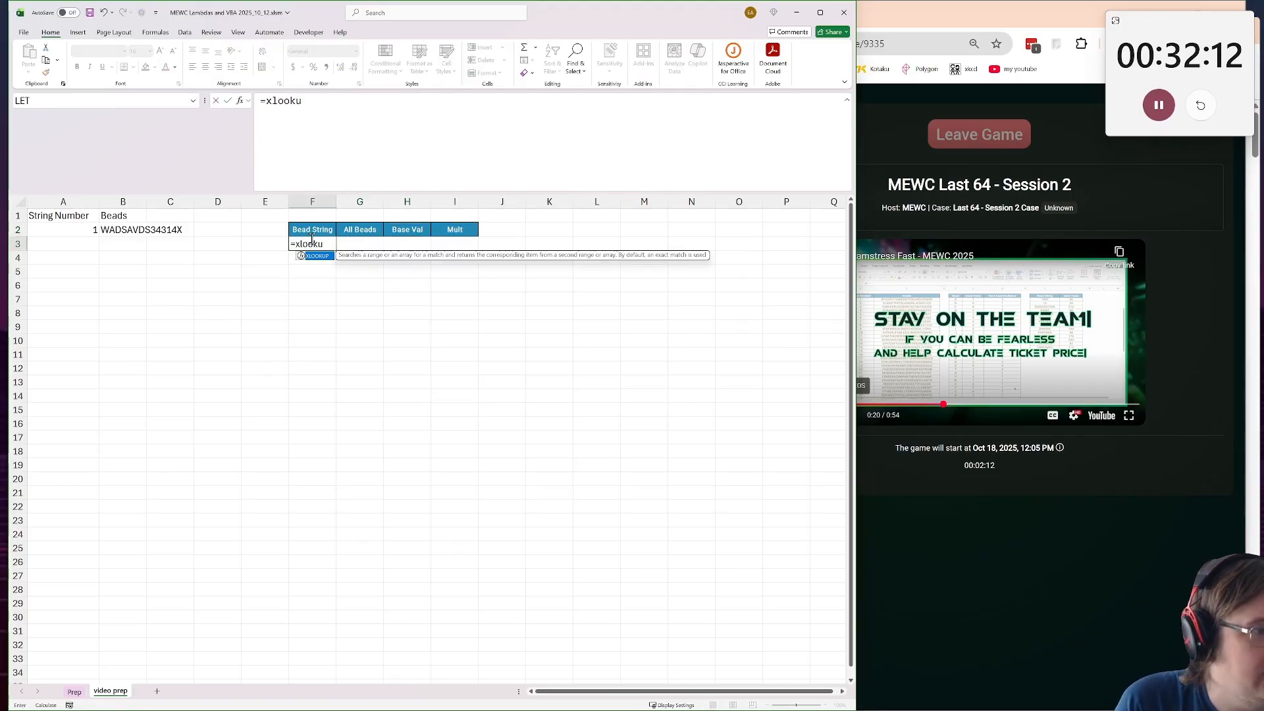
text(p(1,)
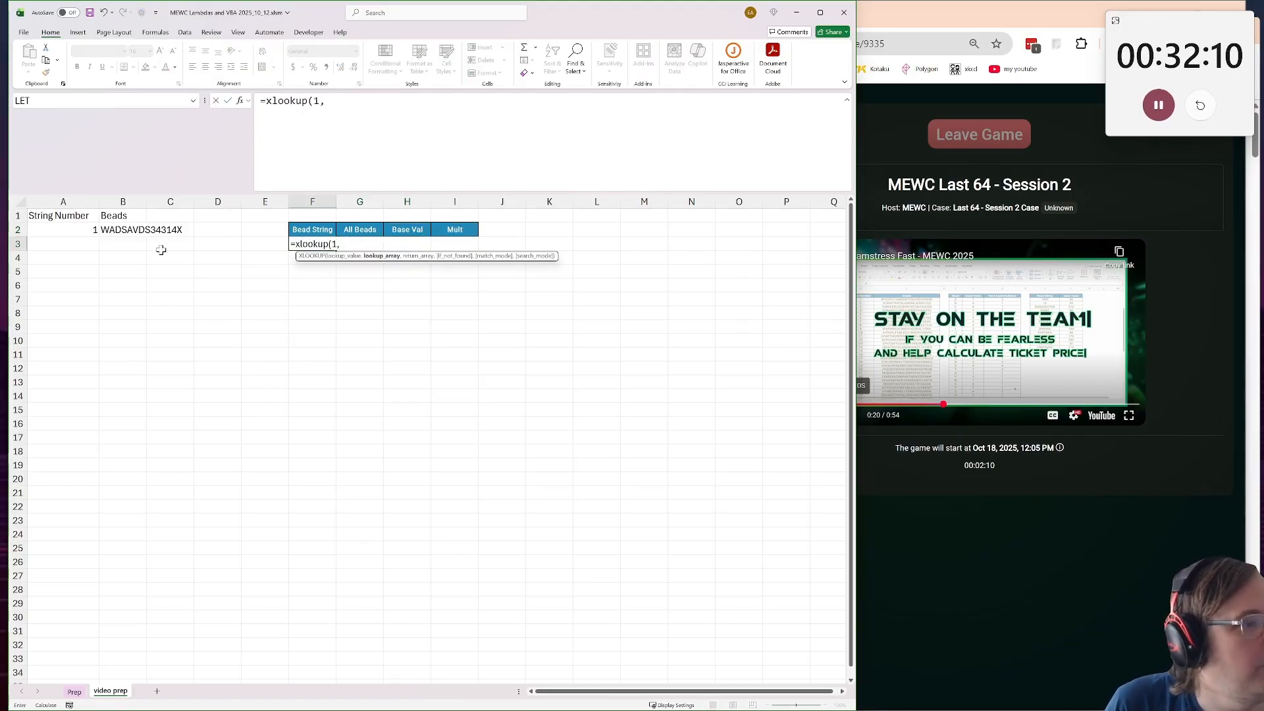
click(63, 198)
text(,)
click(129, 201)
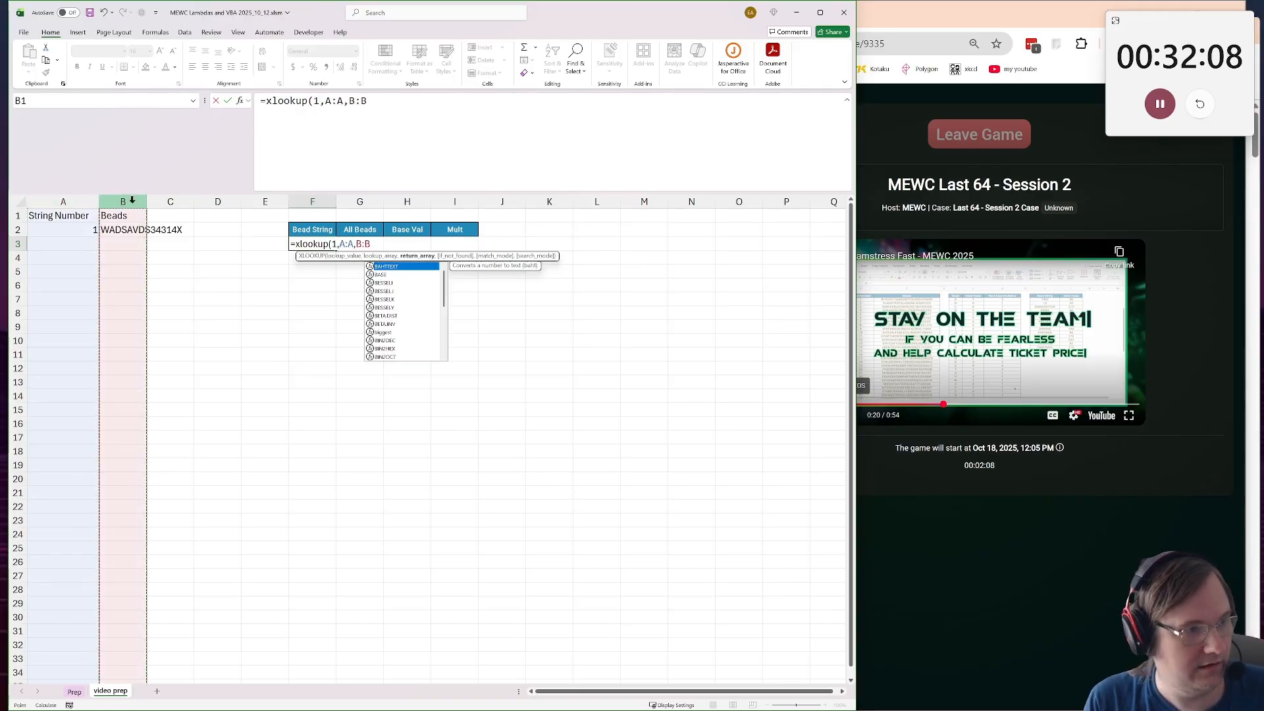
text())
key(ctrl+Return)
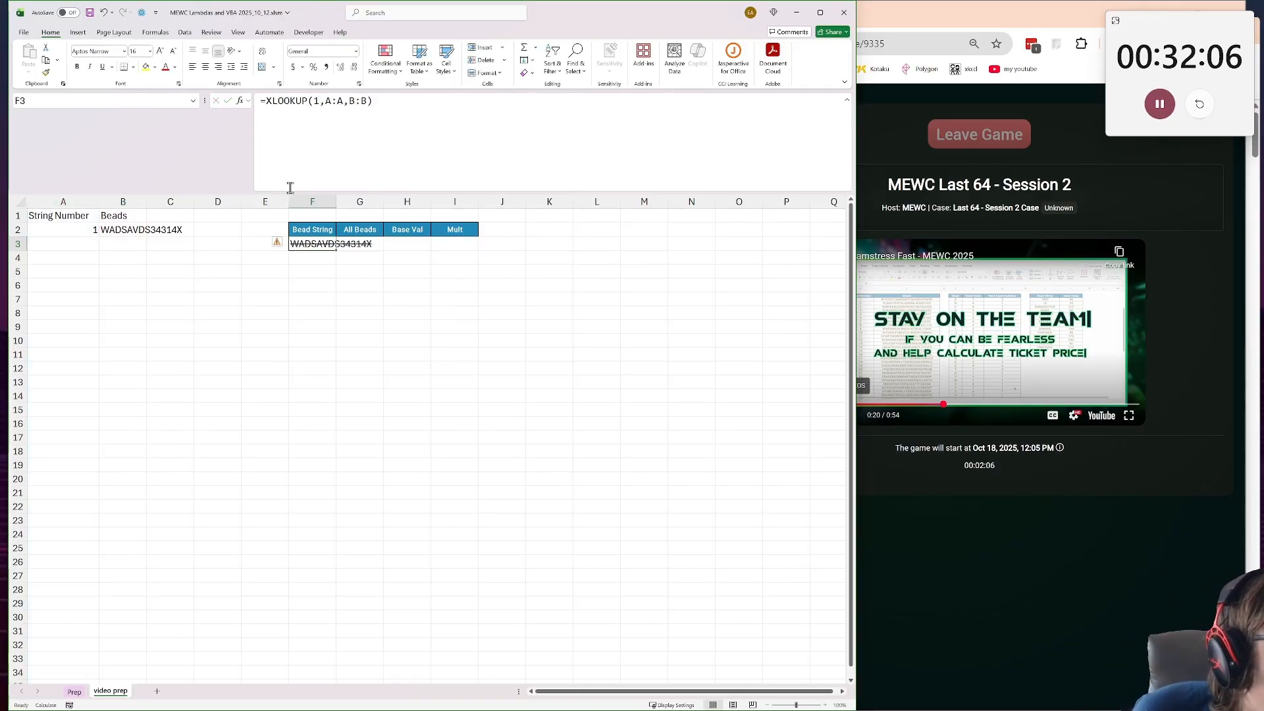
Switch the workbook's calculation mode to automatic and fit column F to its contents
click(155, 33)
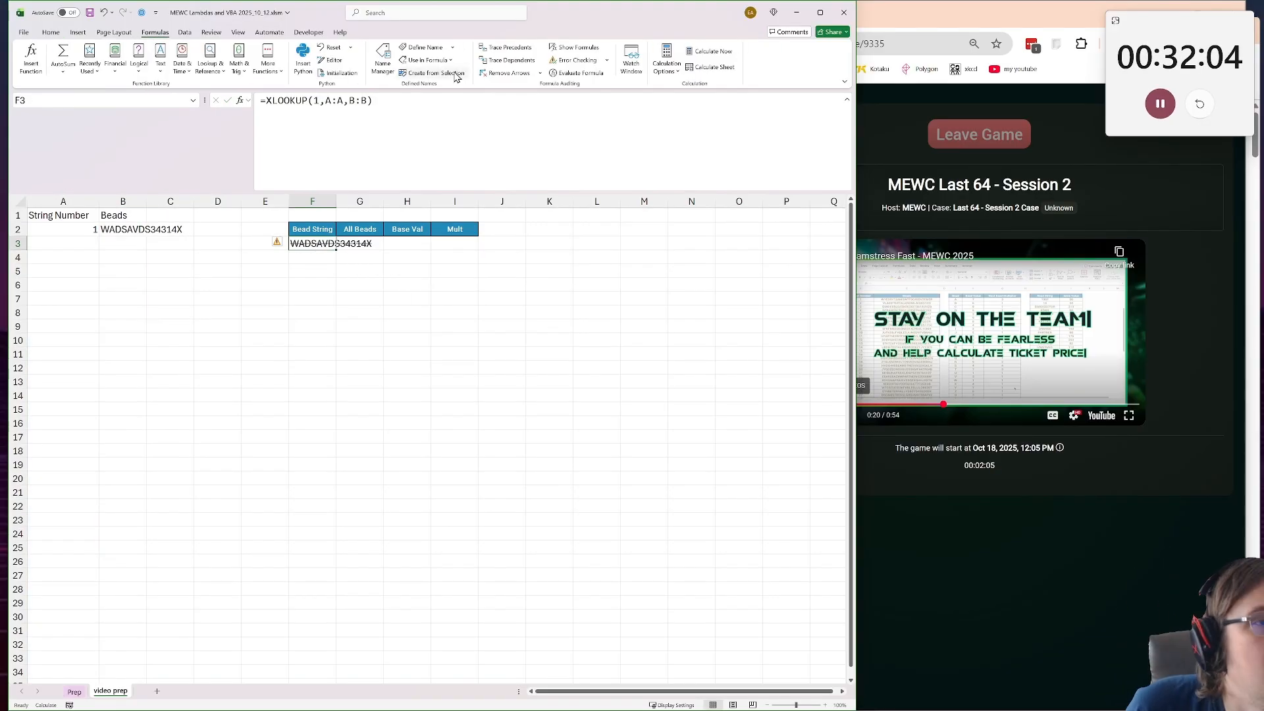
click(667, 63)
click(688, 84)
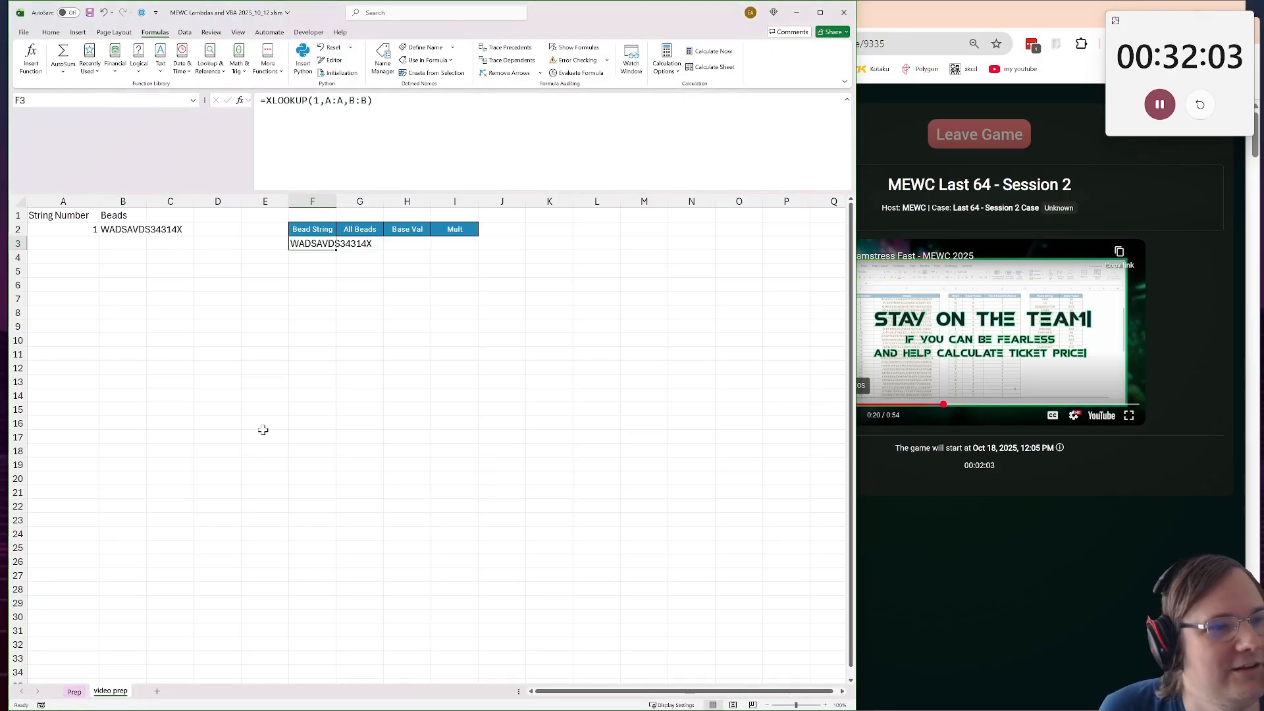
double_click(336, 204)
Split the bead string into single characters under All Beads by entering =str2arr(F3) in G3
click(403, 245)
text(=str2arr()
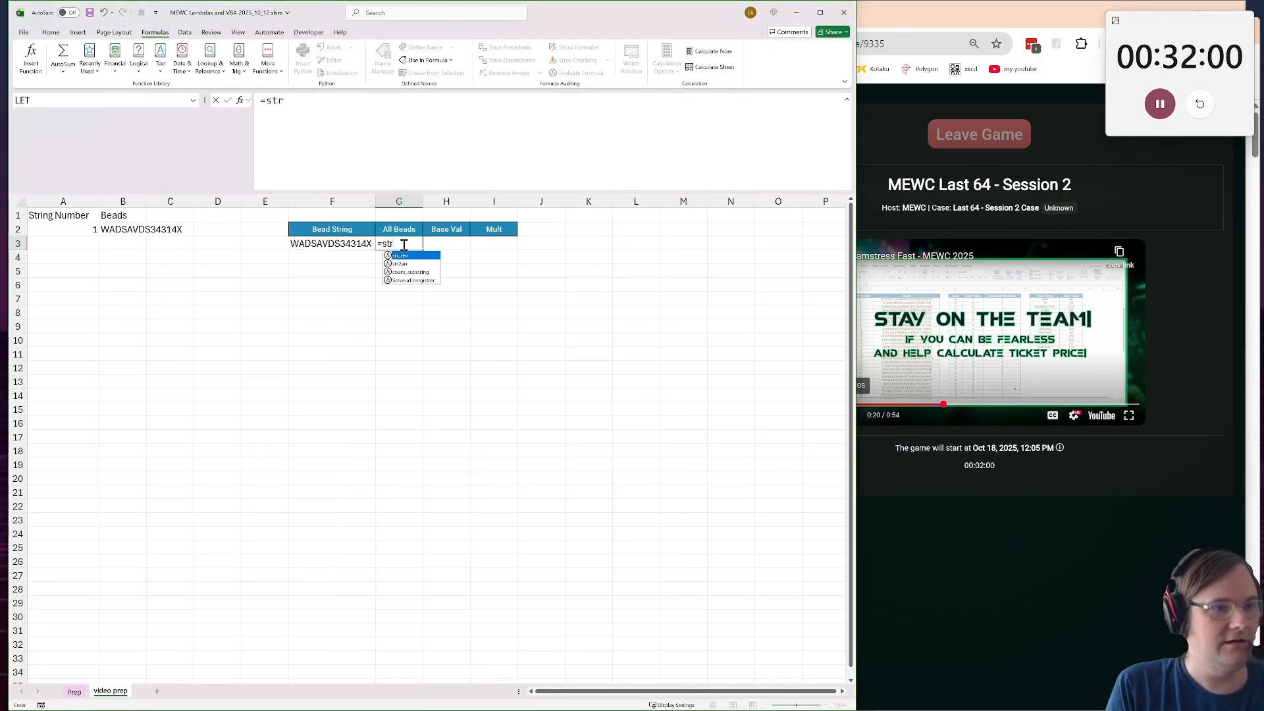
click(340, 245)
key(Return)
click(455, 243)
Add the heading Bead in D1
click(218, 201)
click(213, 217)
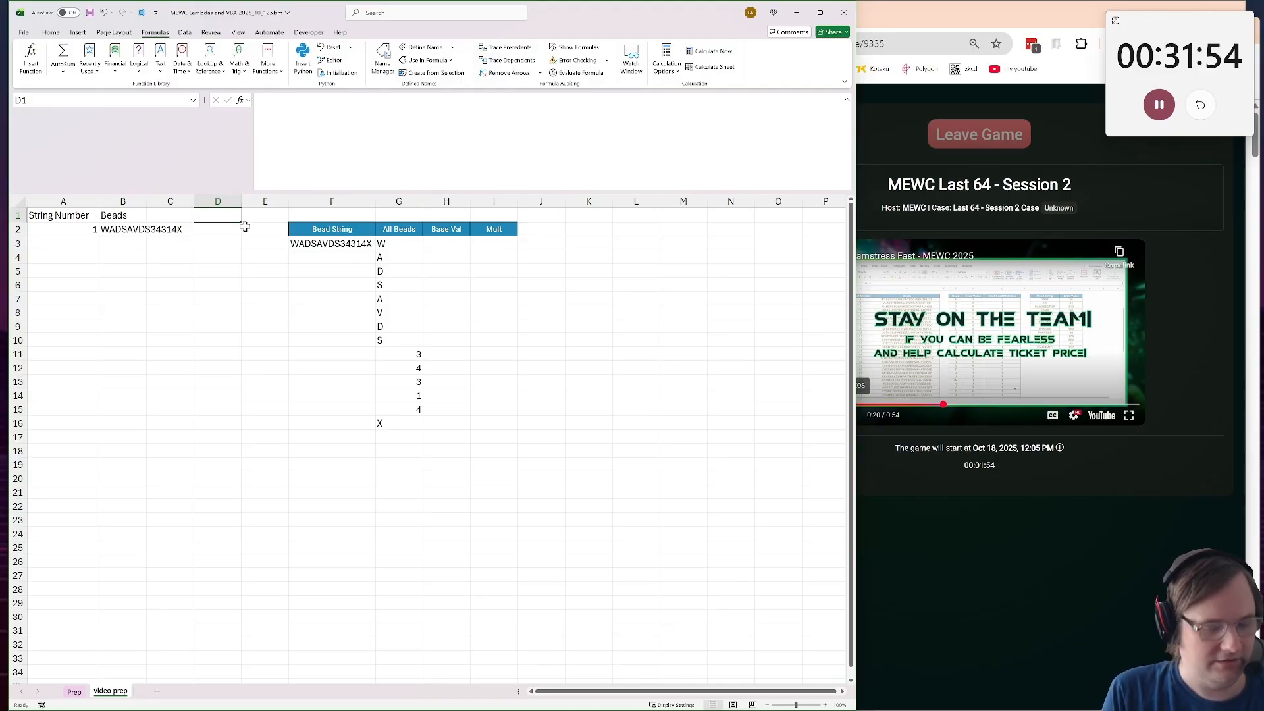
text(Bead)
key(Return)
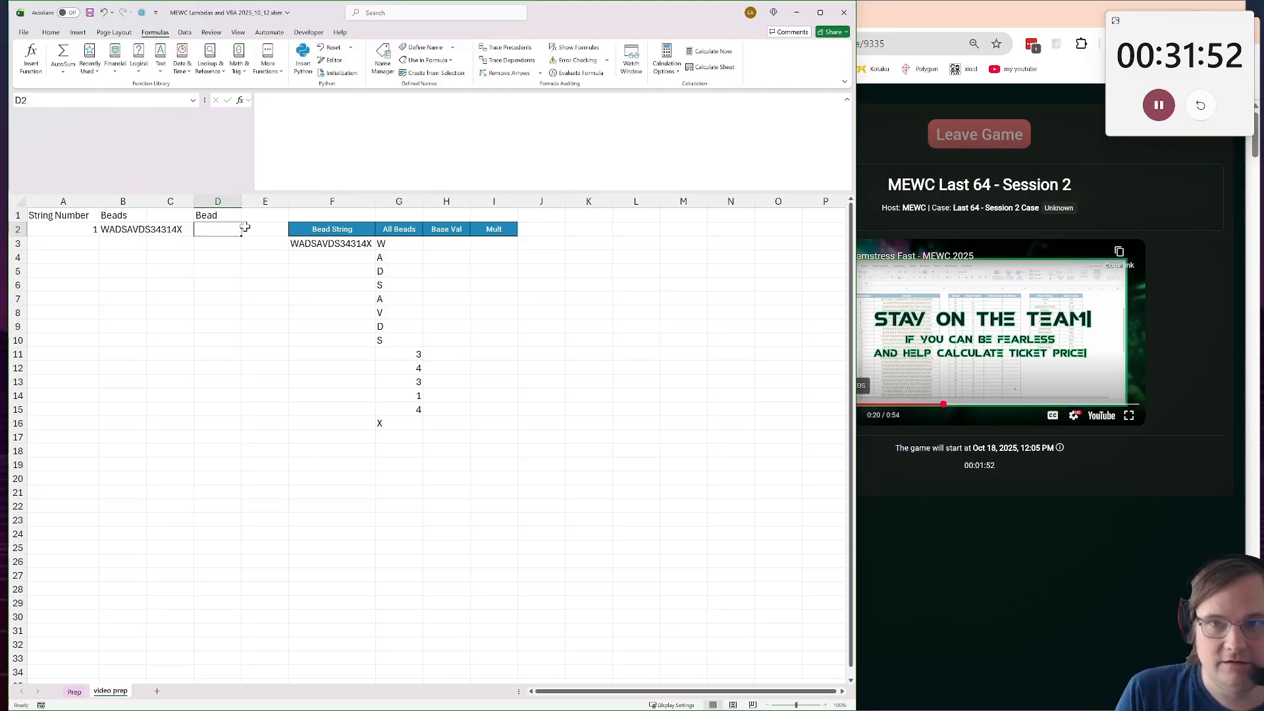
click(74, 692)
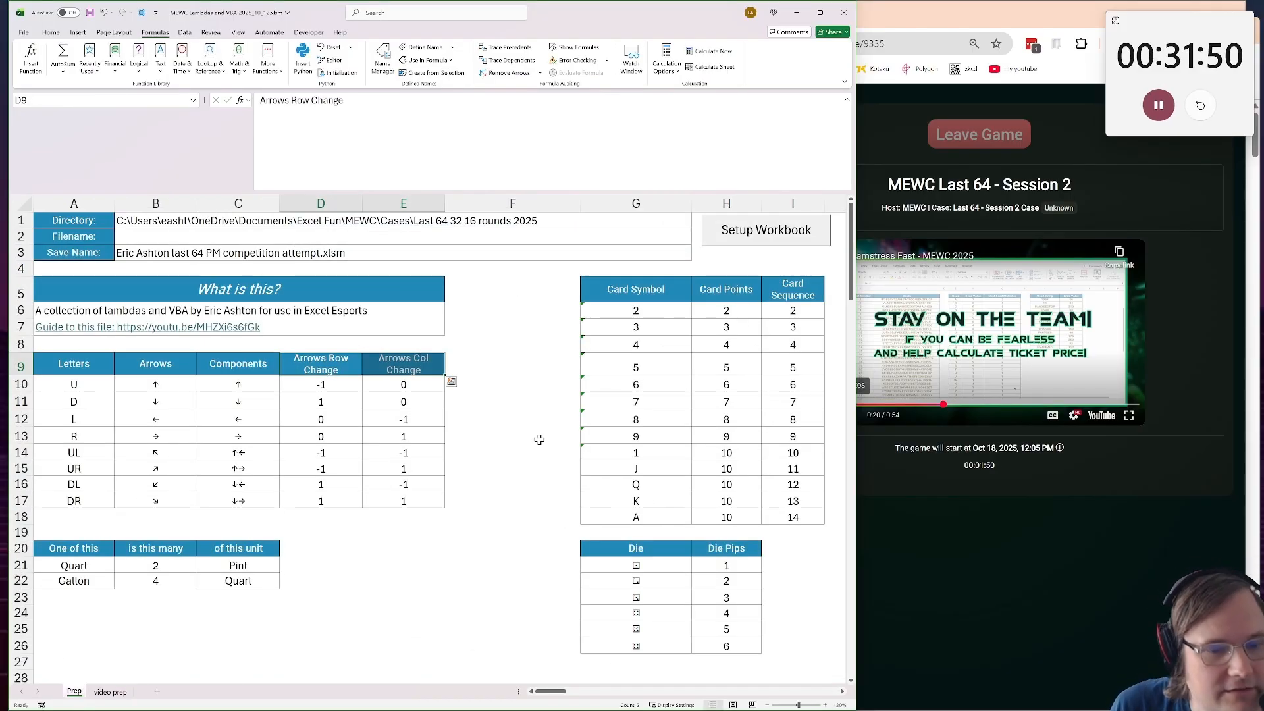
click(111, 692)
click(454, 244)
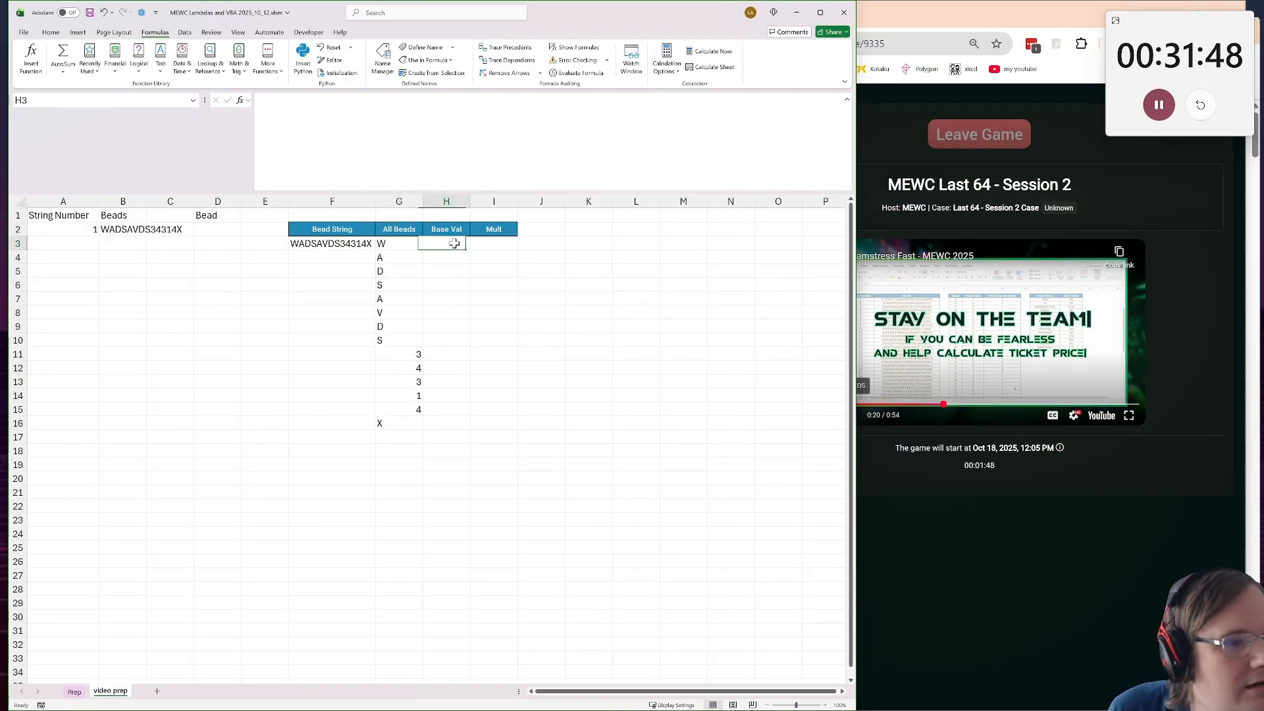
Left-align the whole All Beads column G
click(399, 201)
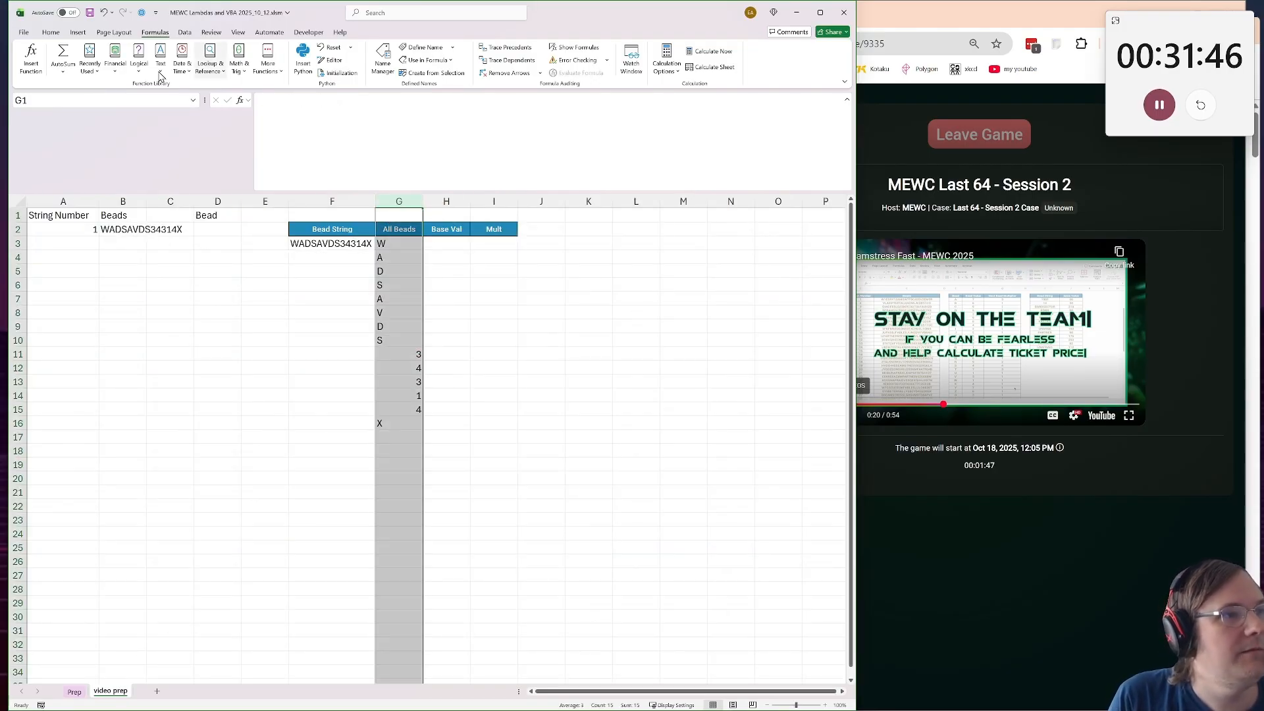
click(51, 33)
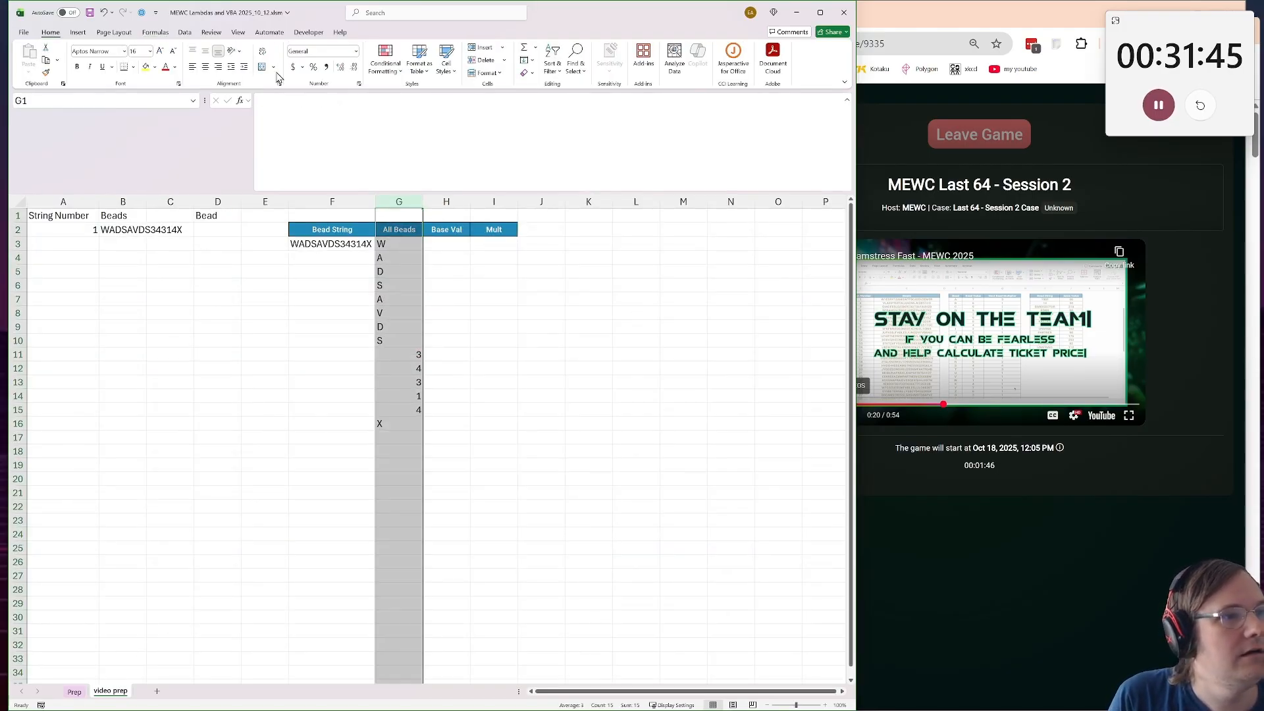
click(192, 67)
click(494, 256)
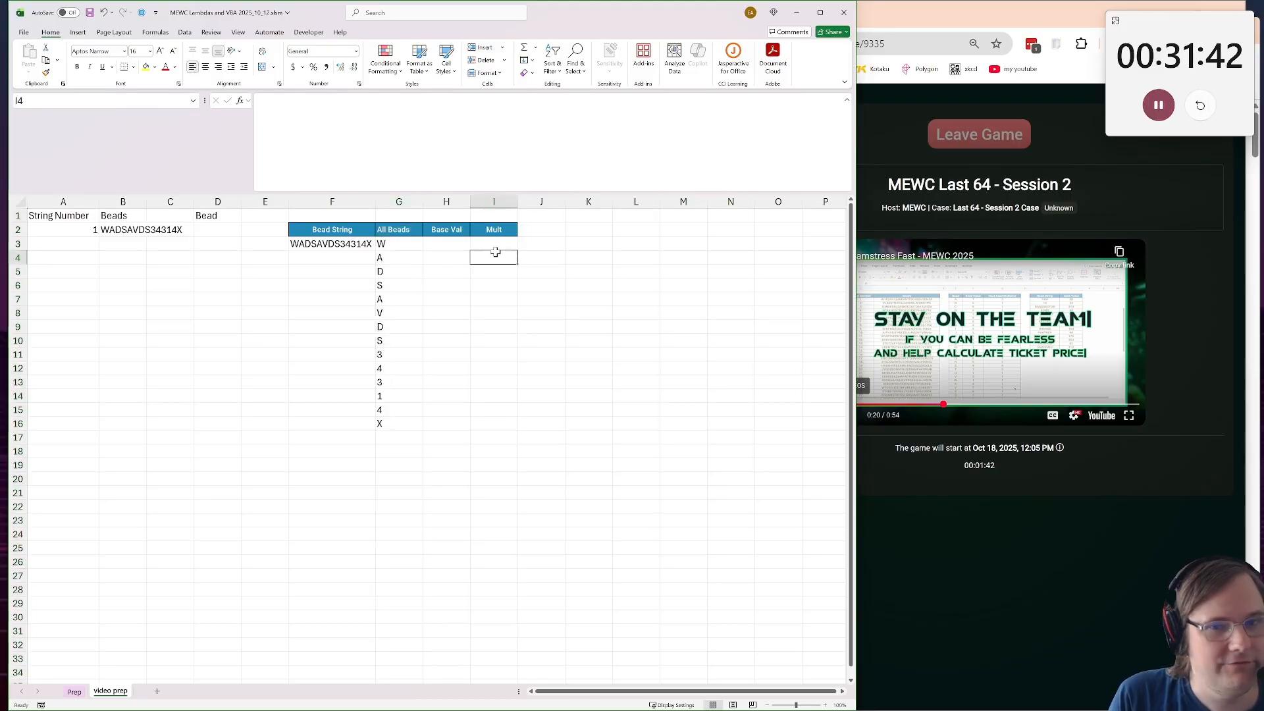
Under Mult, enter 1 in I3 and the note looking up W in I4
click(495, 244)
text(1)
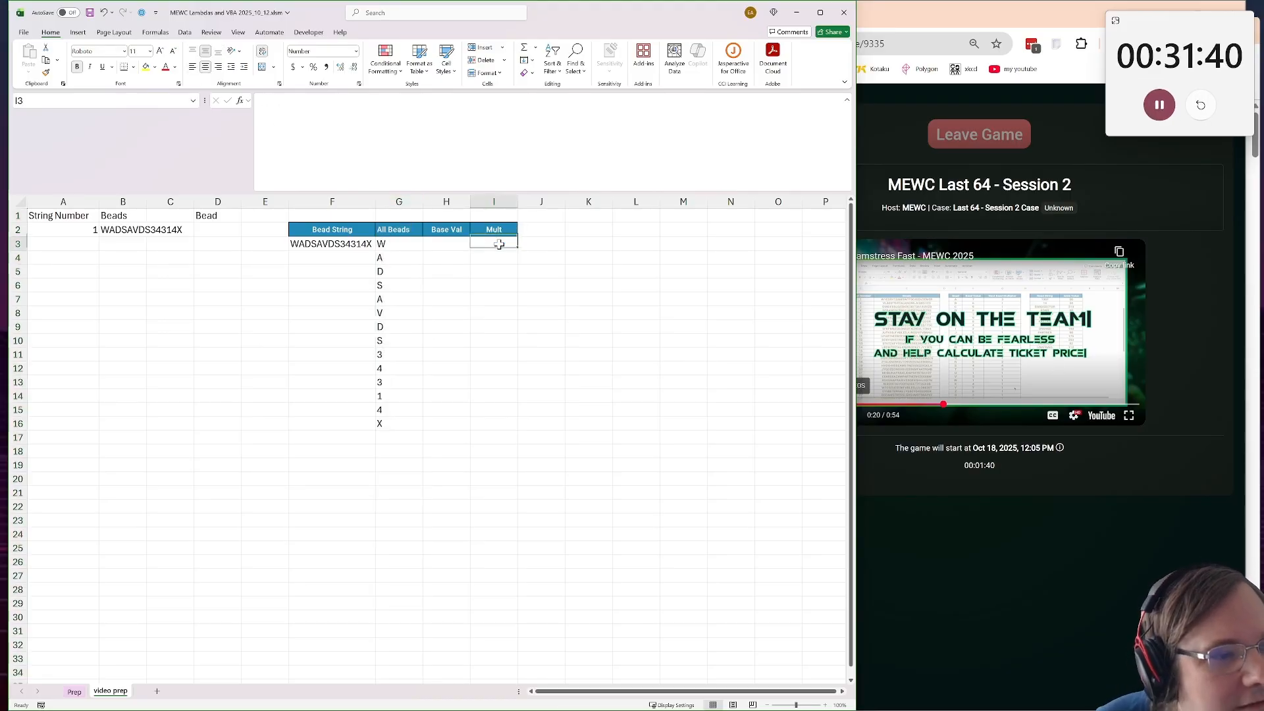
key(Return)
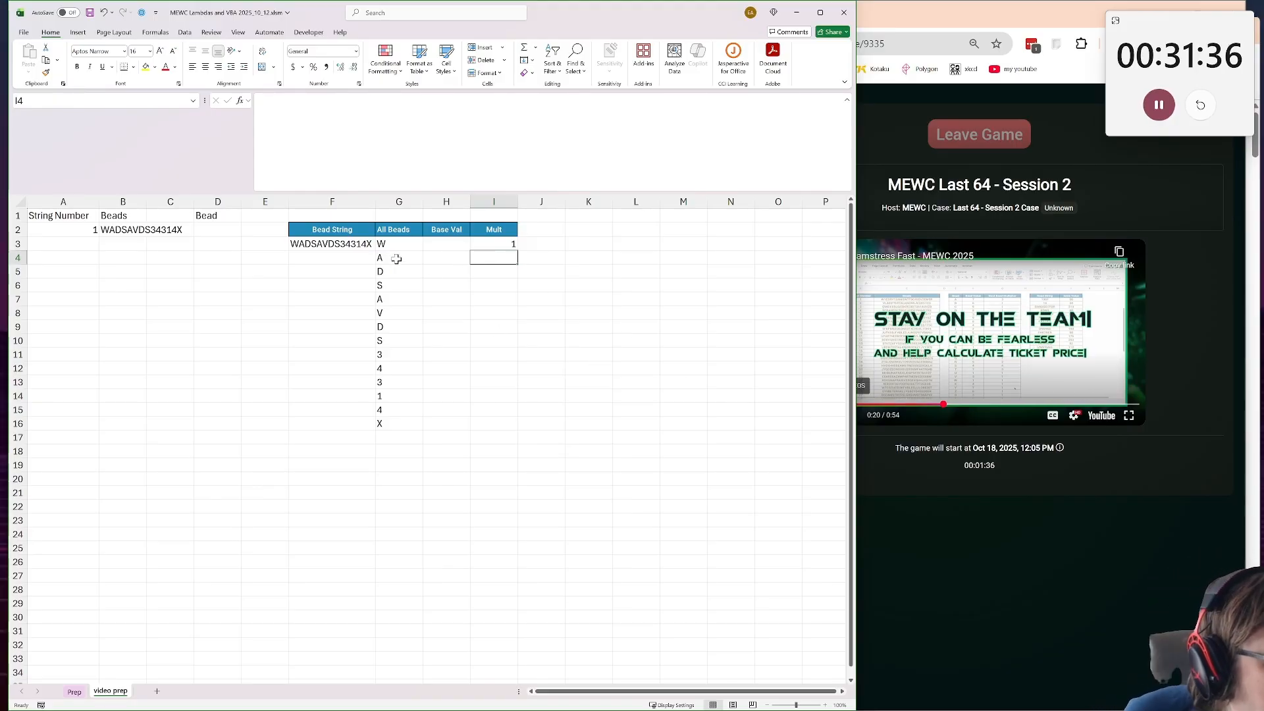
click(486, 231)
click(494, 261)
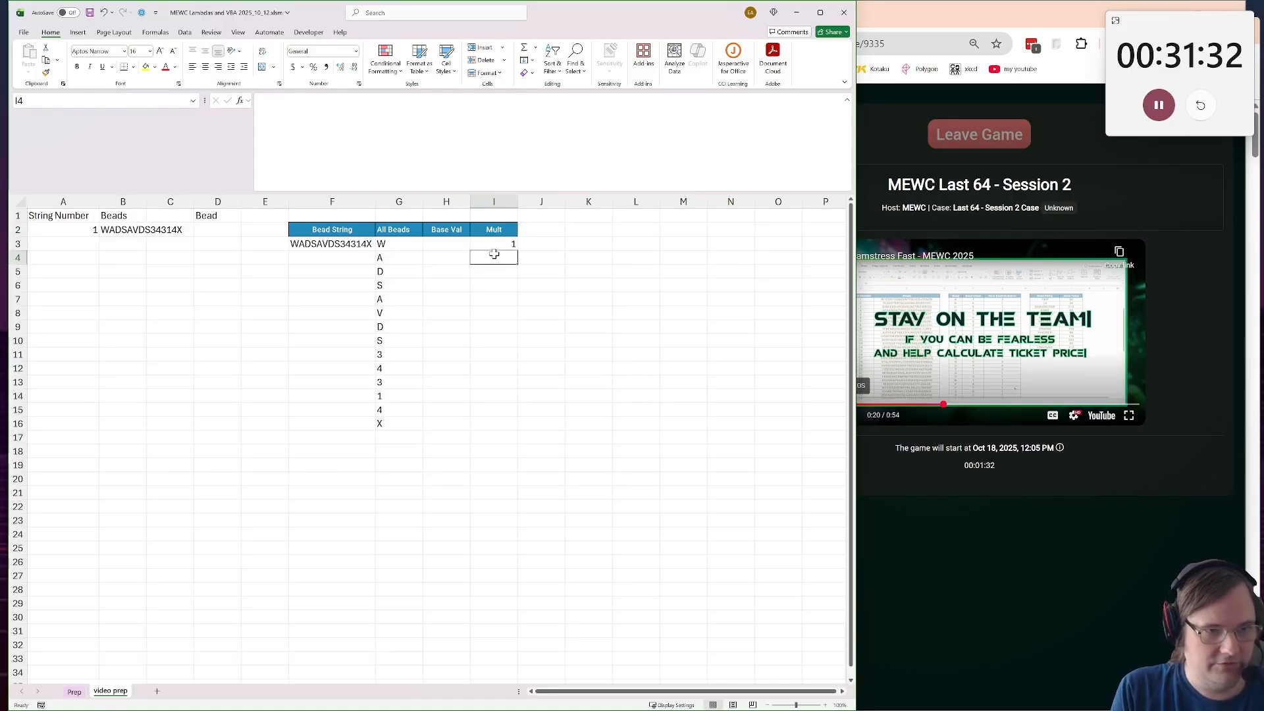
text(loo)
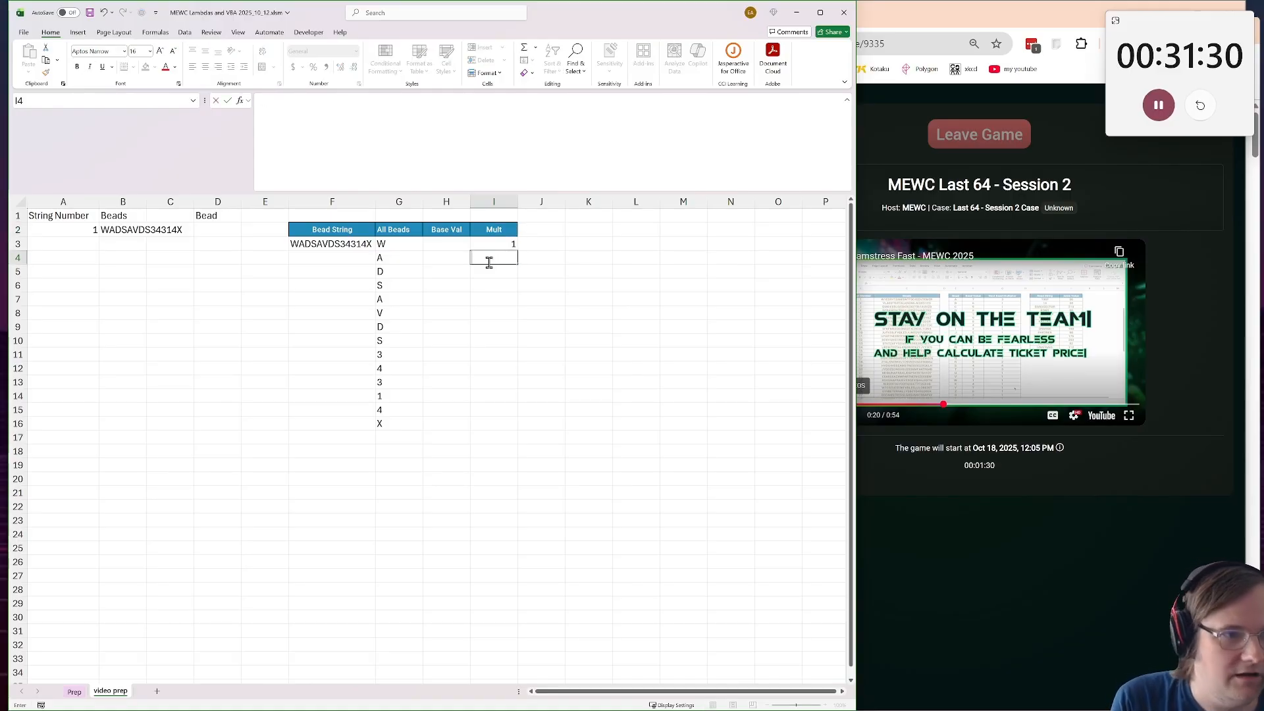
text(king up W)
key(Return)
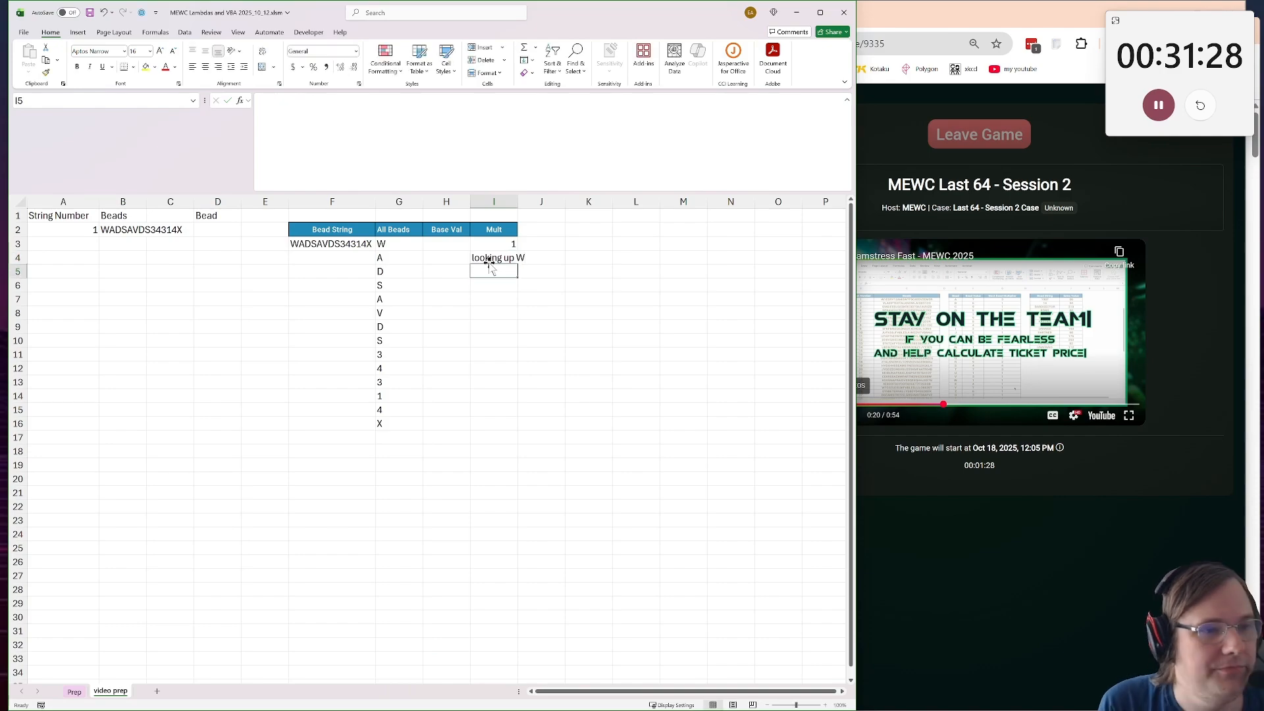
click(386, 242)
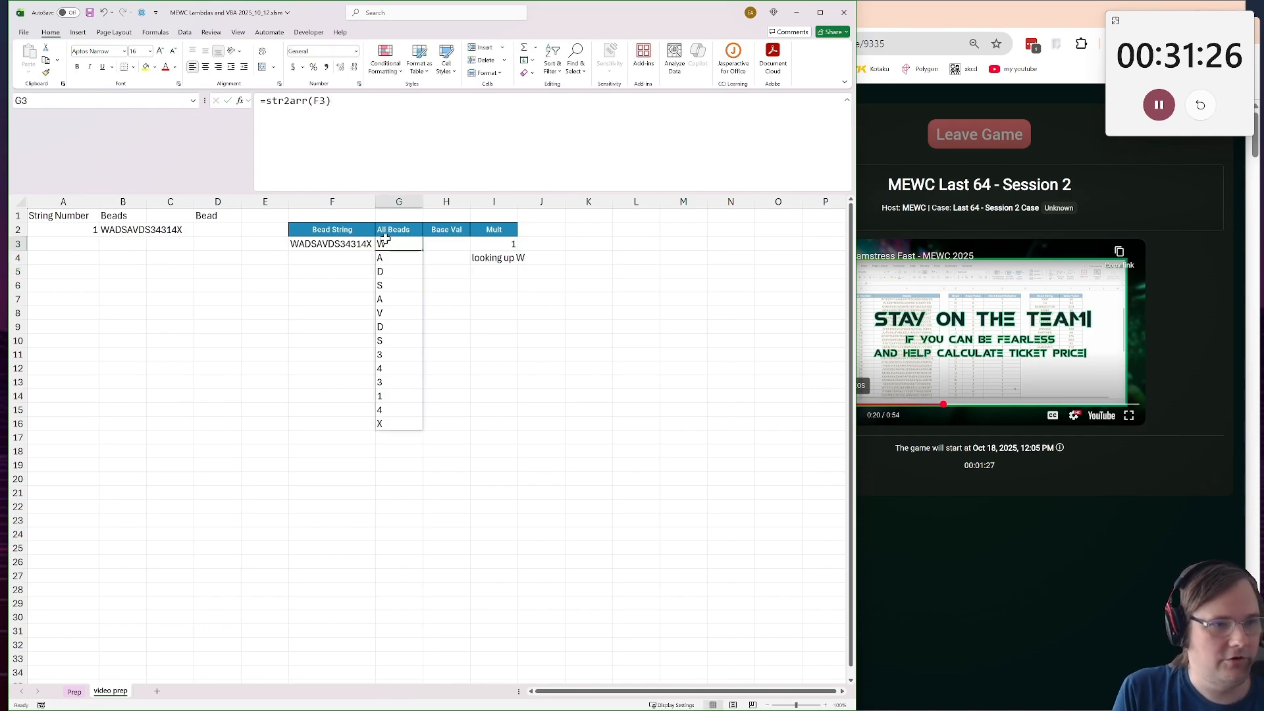
click(517, 260)
click(514, 272)
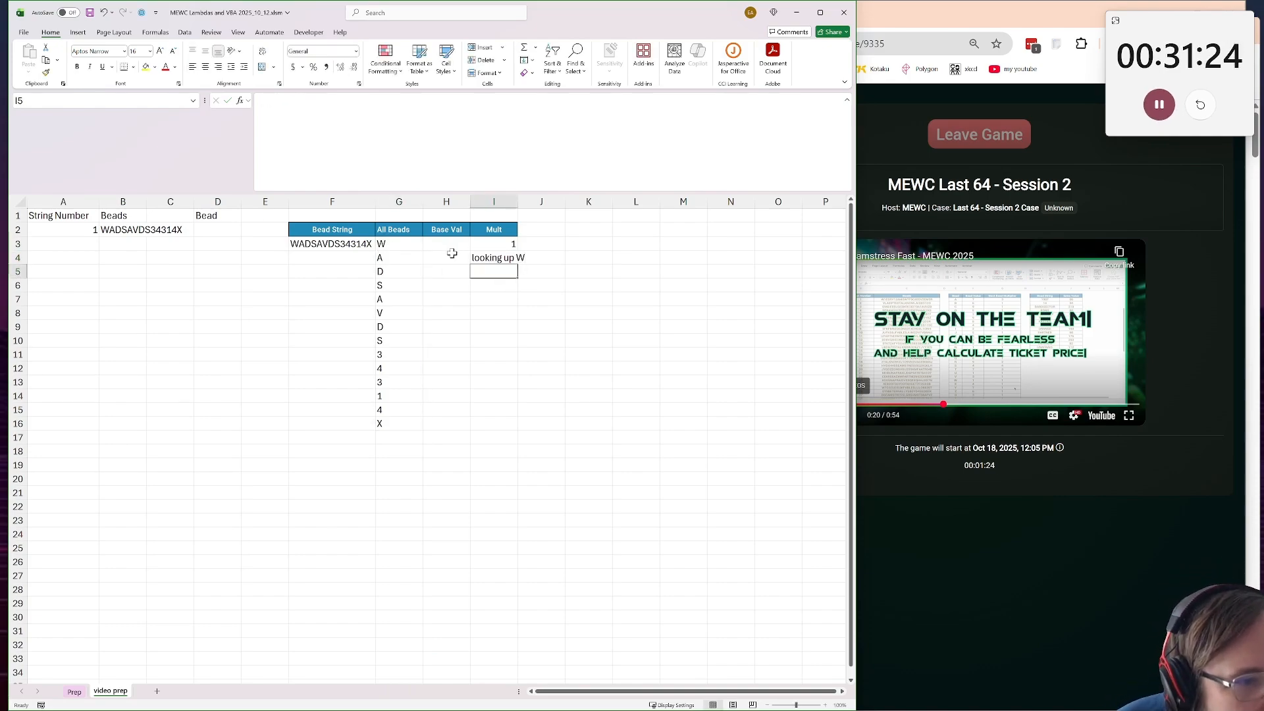
Extend the bead table with the headings Bead Value in J2 and Value So far in K2
click(544, 229)
text(T)
key(BackSpace)
text(Bead Value)
key(Tab)
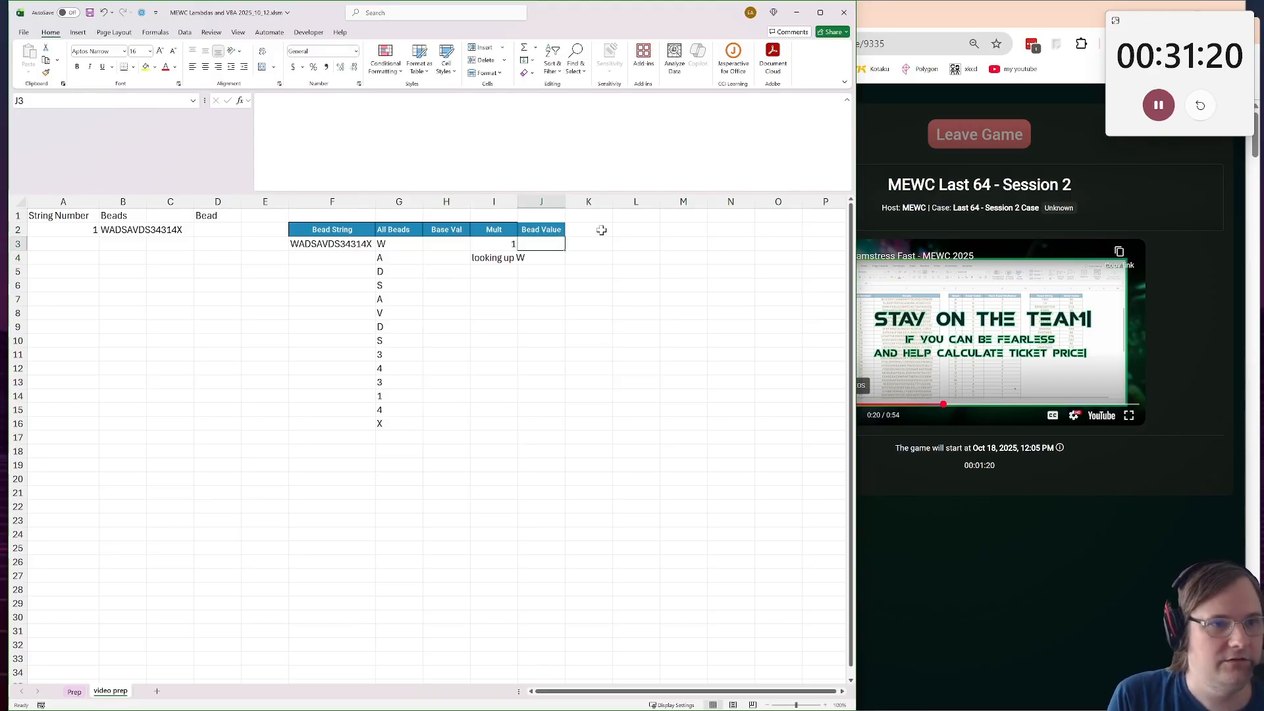
text(Value S)
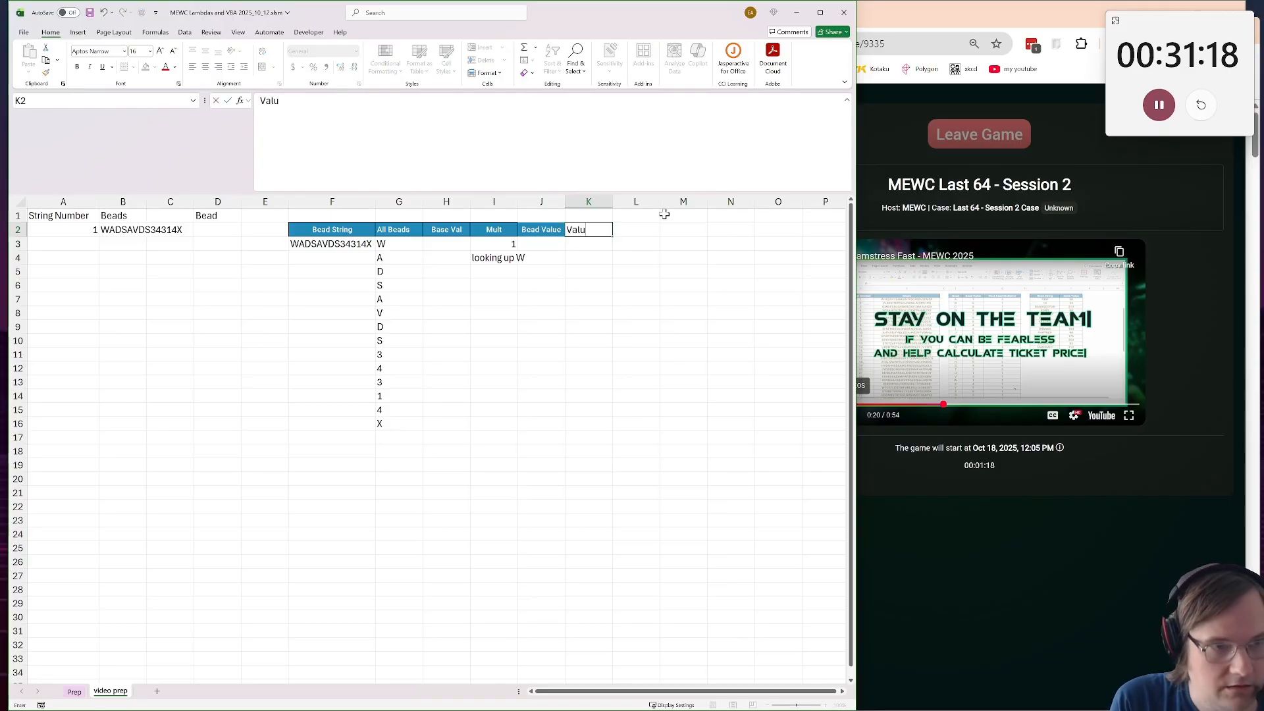
key(Tab)
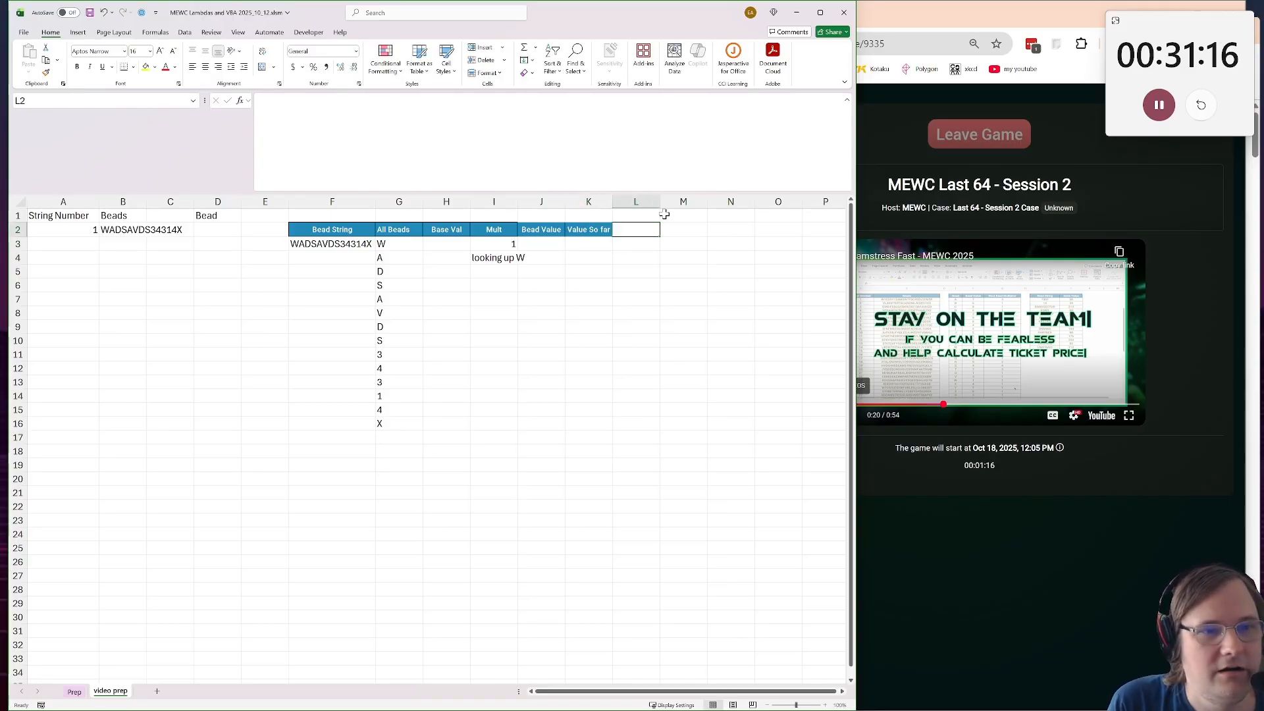
Start a separate table with the heading Special Strings in M2, leaving column L empty
key(Tab)
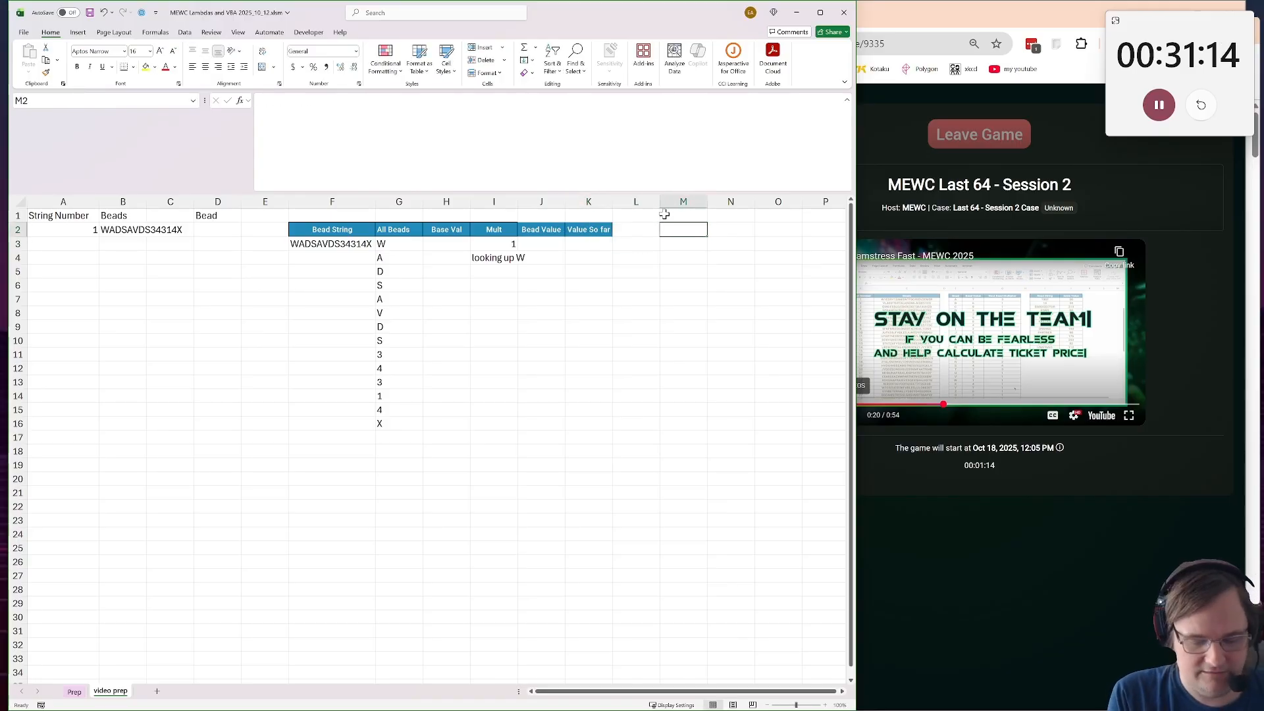
text(Special Strings)
key(Return)
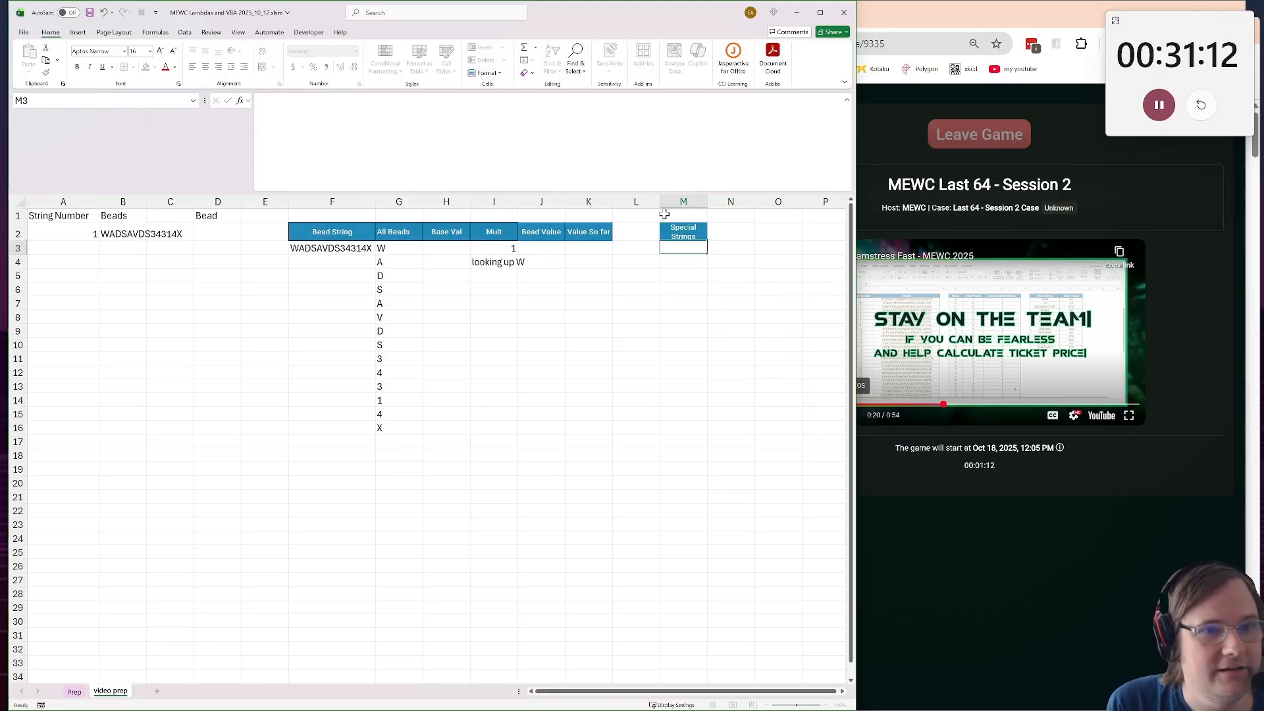
key(Up)
key(Down)
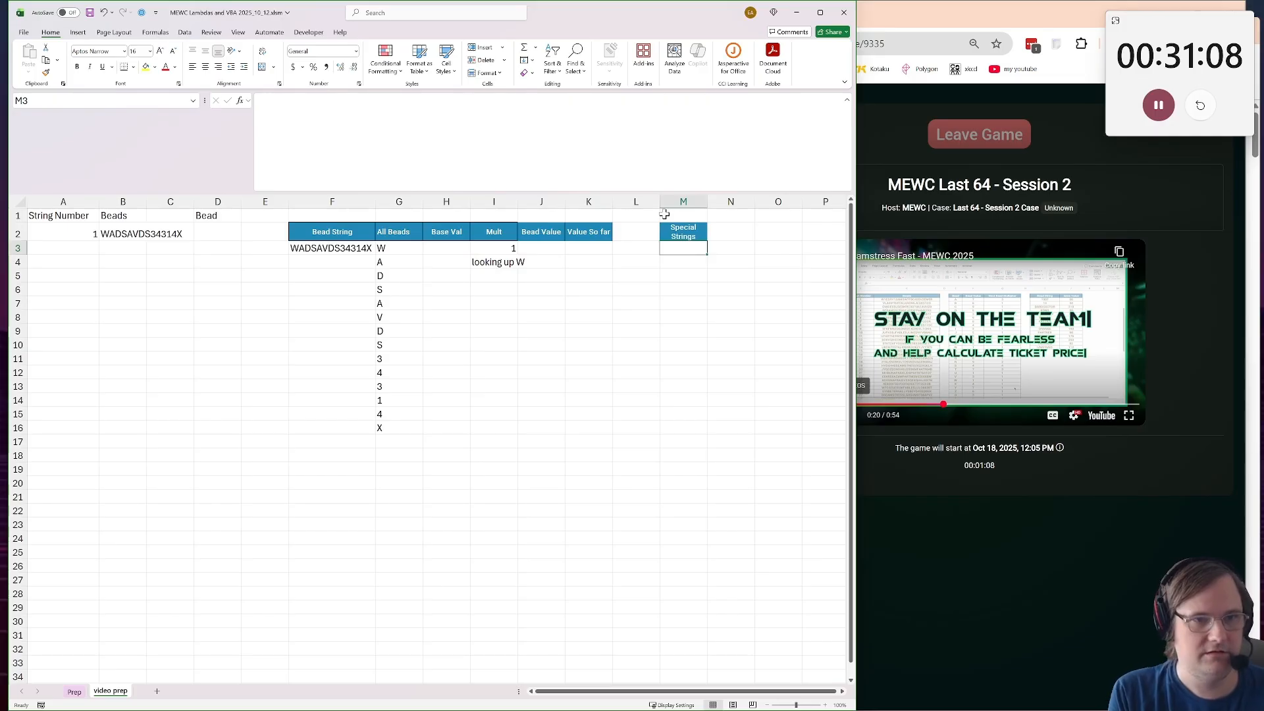
Extend the special strings table with the headings Special Strings Present in N2 and Points in O2
key(Right)
key(Up)
text(Sp)
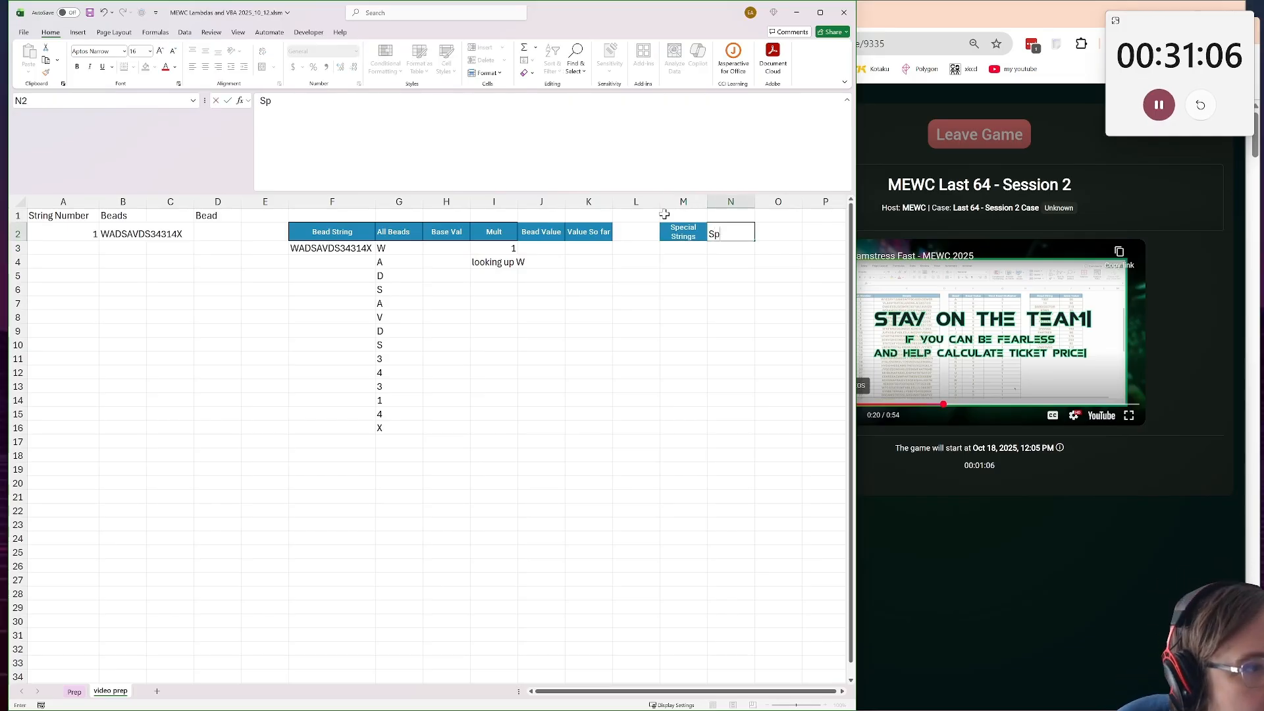
text(ec)
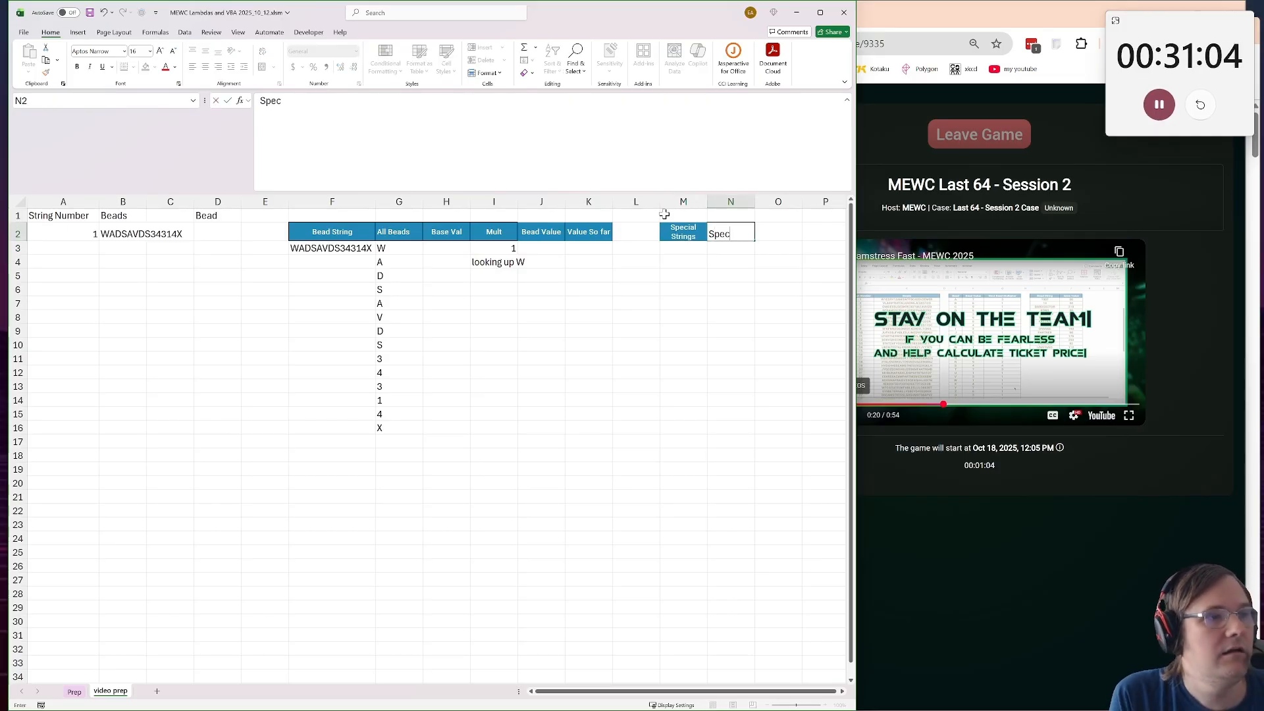
text(al Strings Present)
key(Tab)
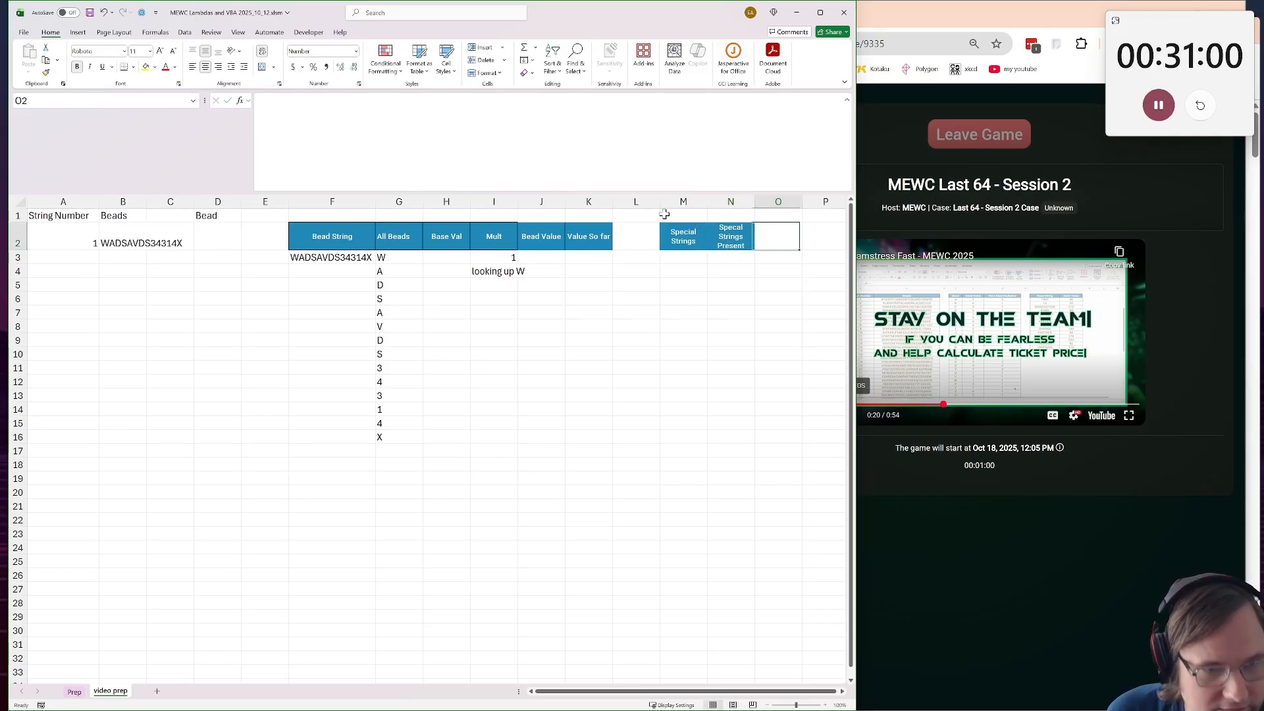
key(BackSpace)
text(Po)
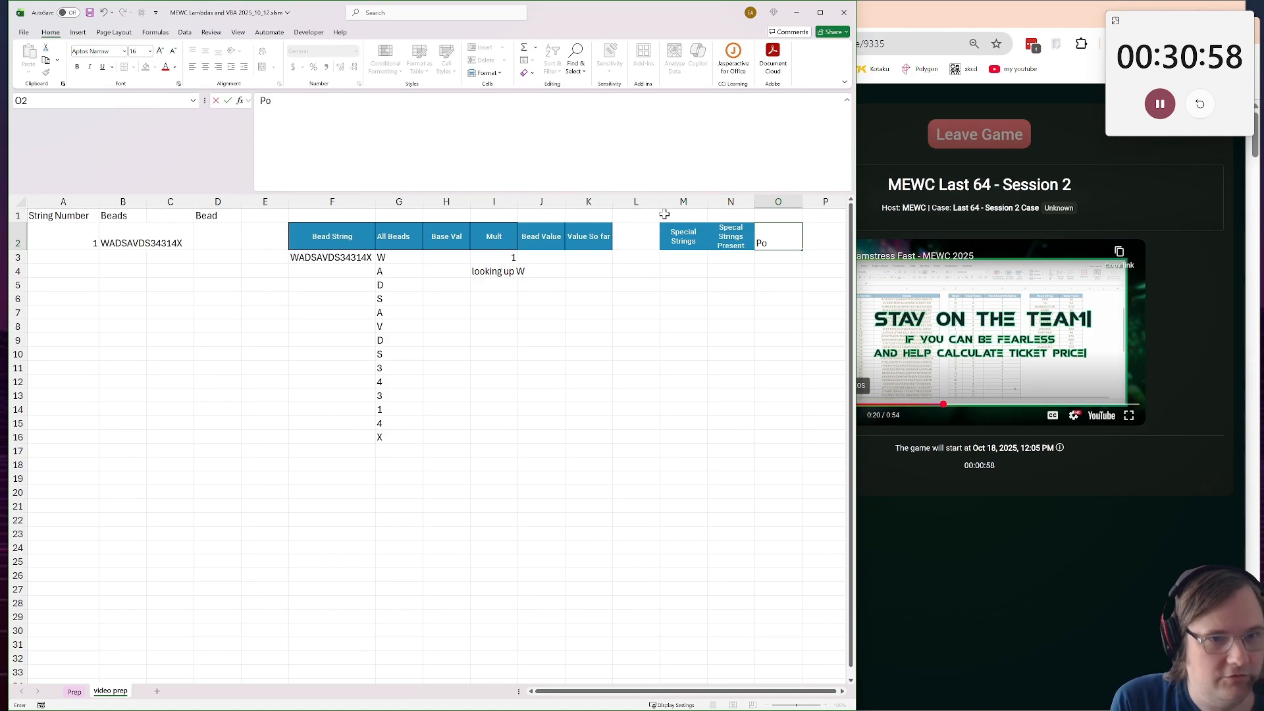
text(ints)
key(ctrl+Return)
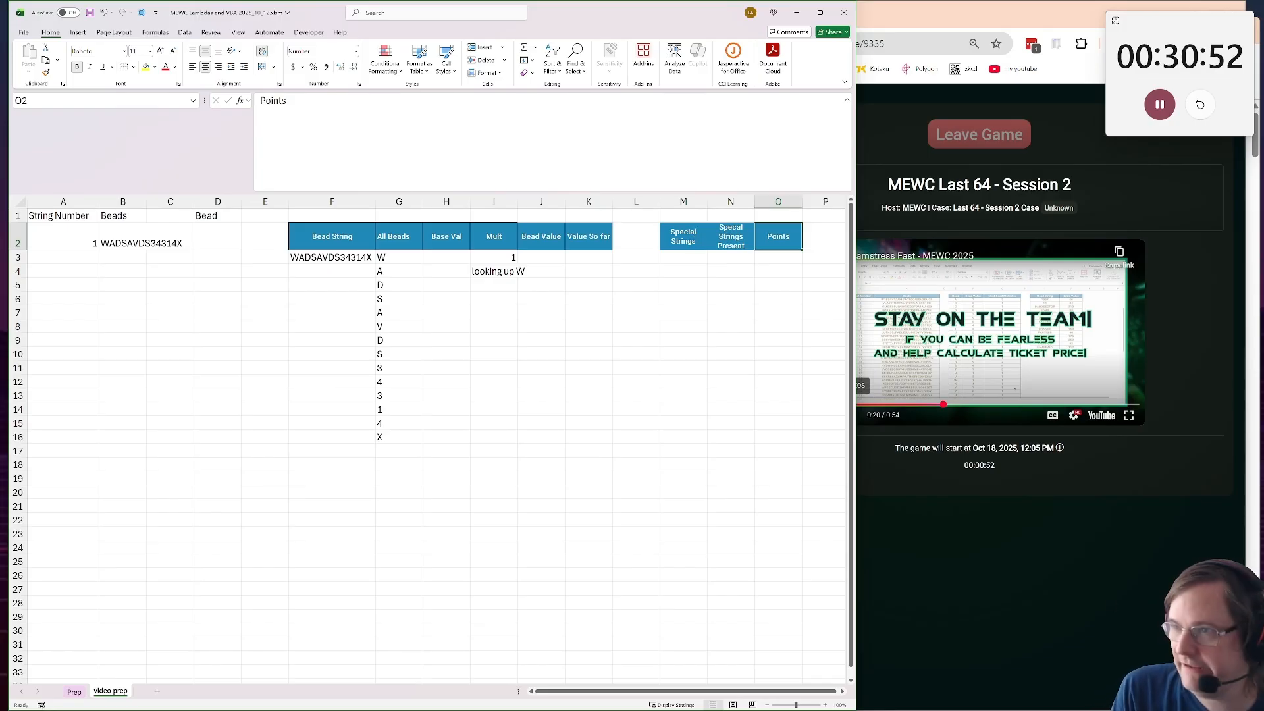
Rename the video prep sheet as VP
key(alt+Tab)
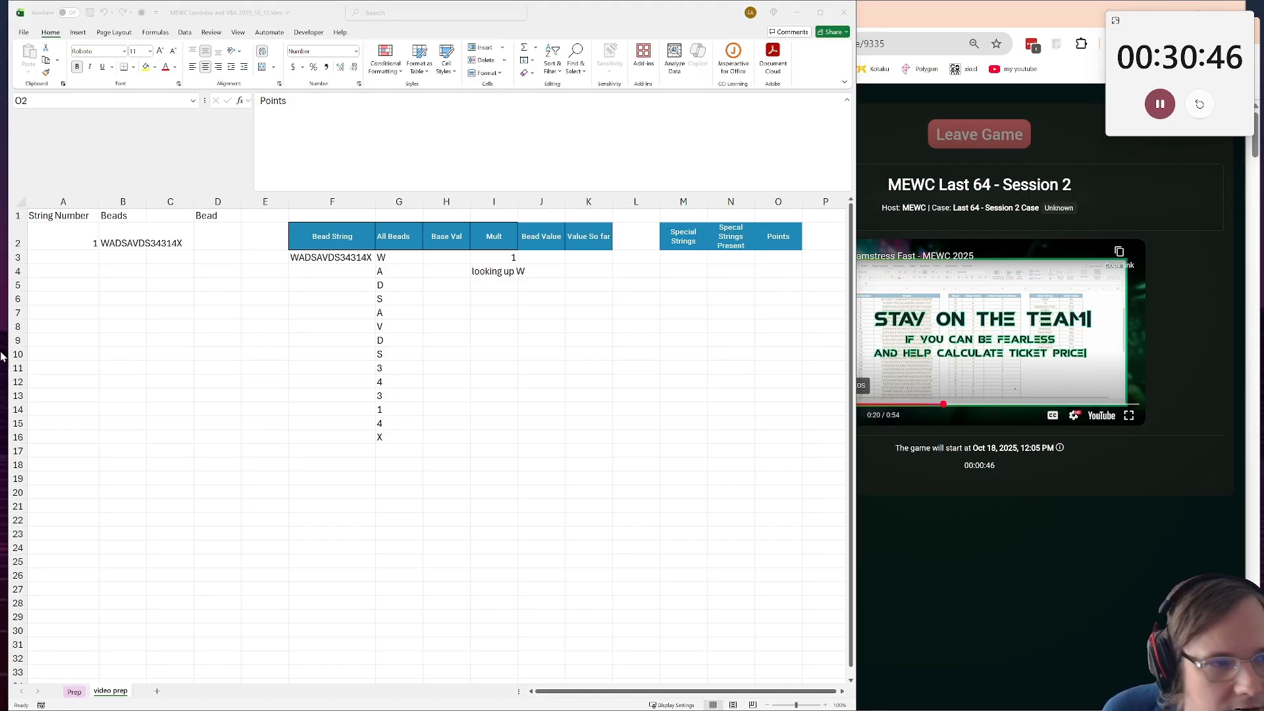
click(76, 698)
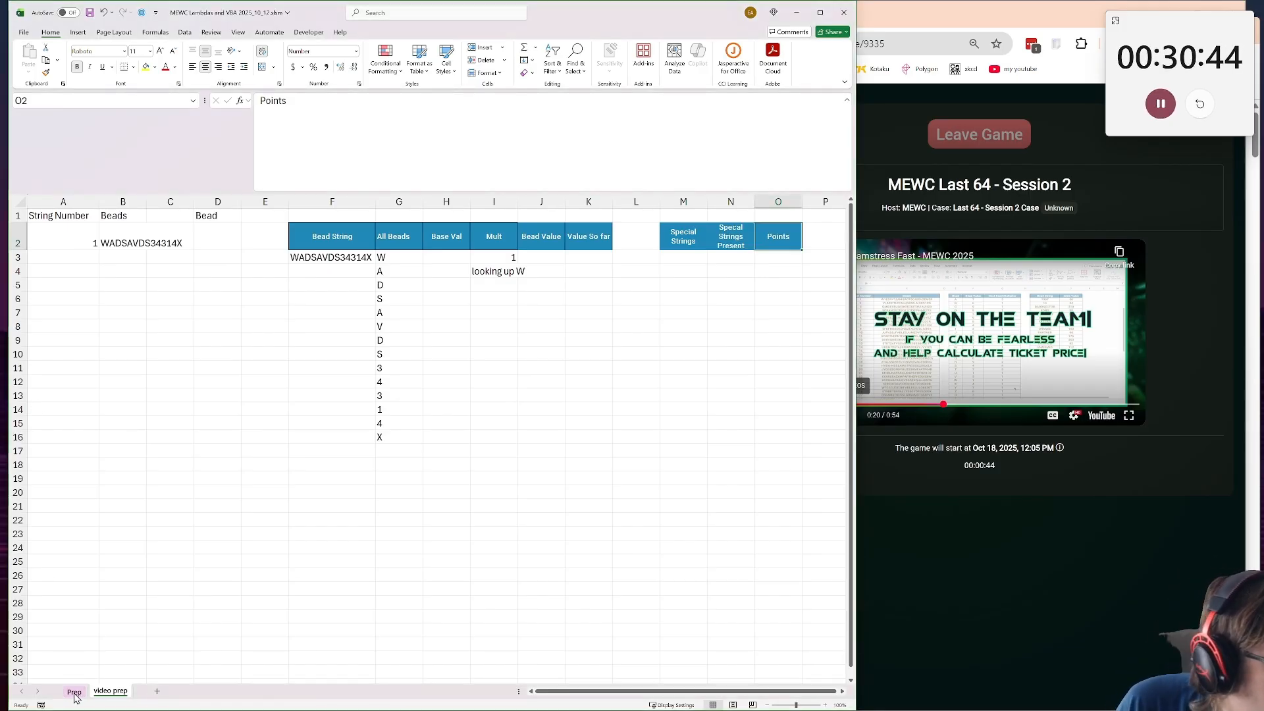
click(75, 693)
click(111, 695)
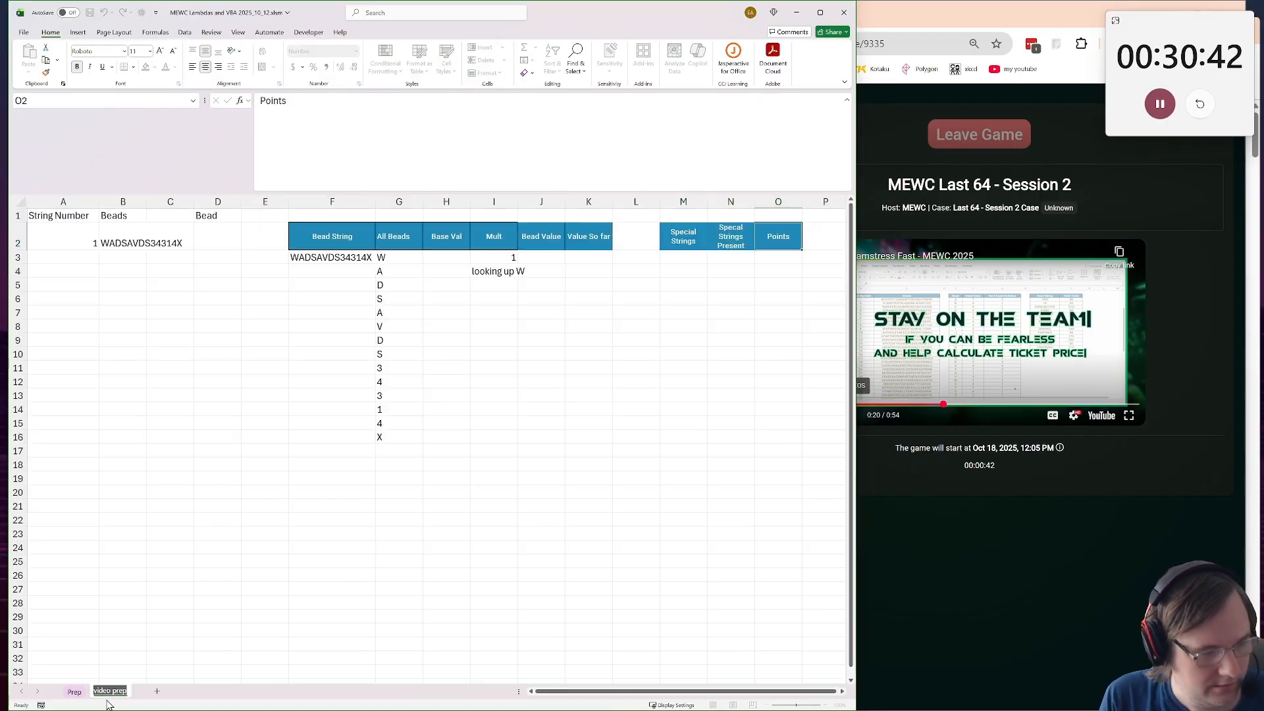
Select the empty Filename cell B2 on the Prep sheet and save the workbook
click(74, 691)
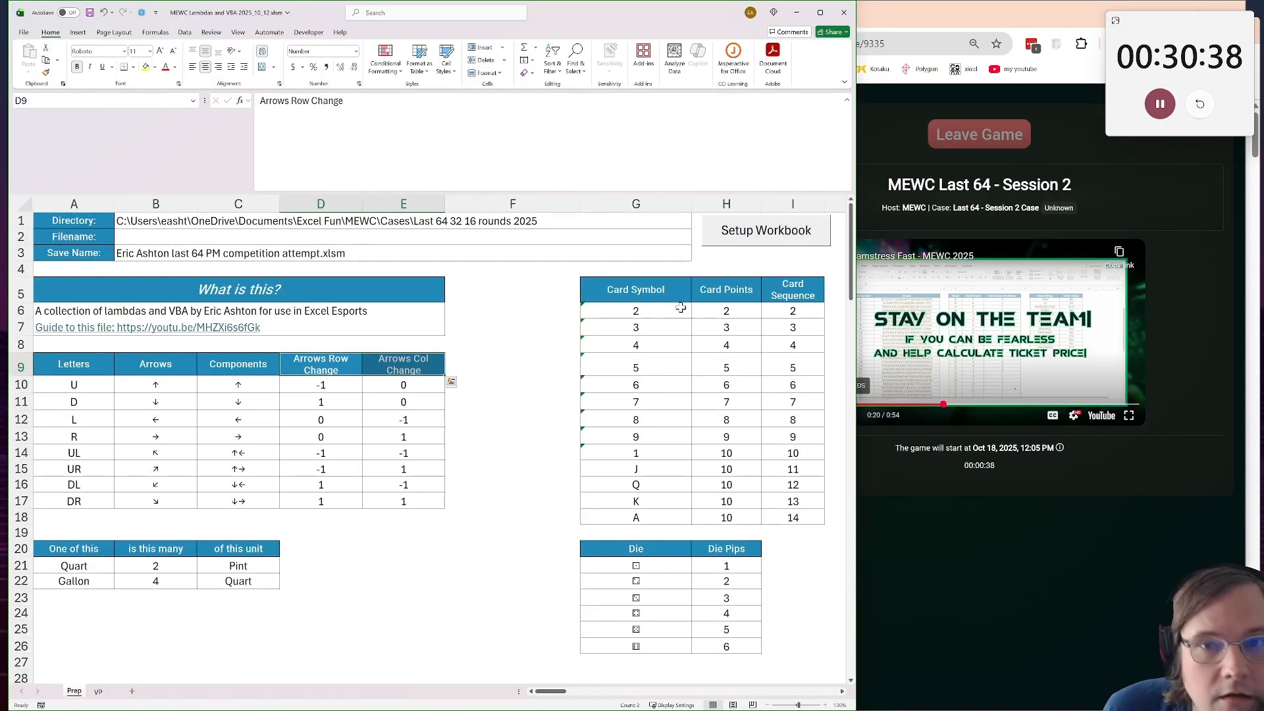
click(157, 234)
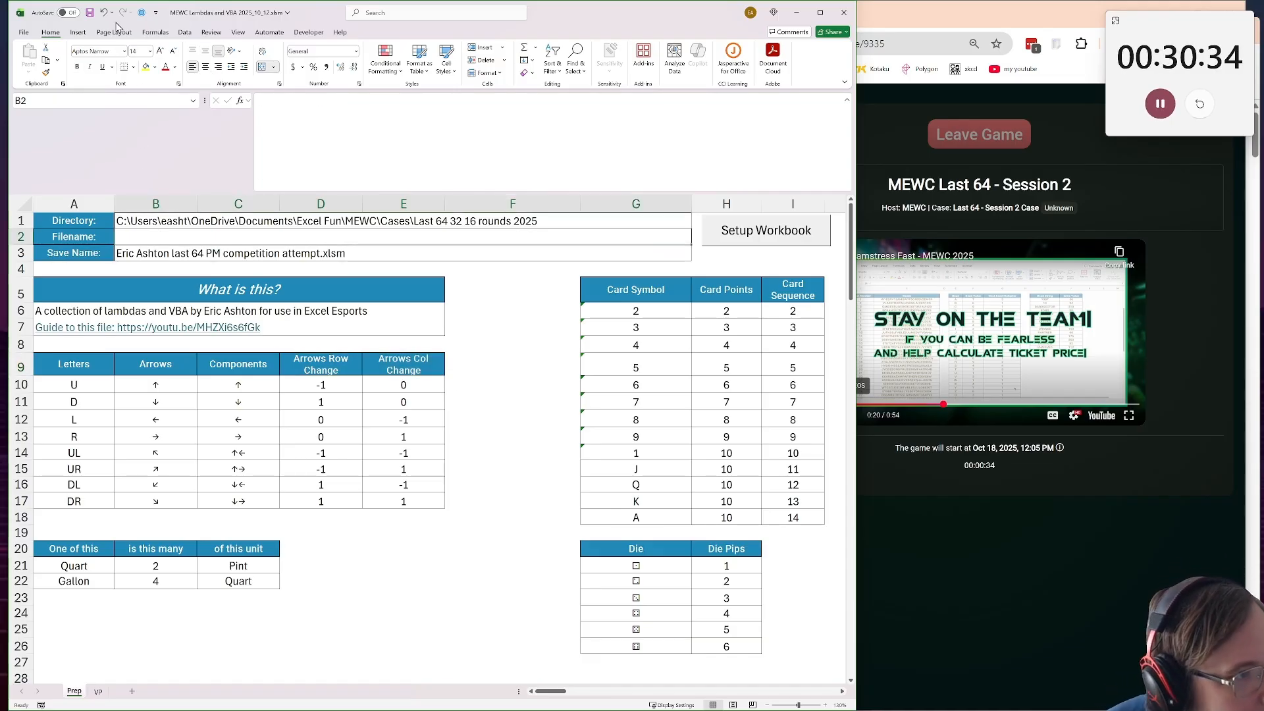
click(90, 12)
Download the Last 64 - Session 2 case file, arranging the spreadsheet and browser windows side by side
click(1155, 376)
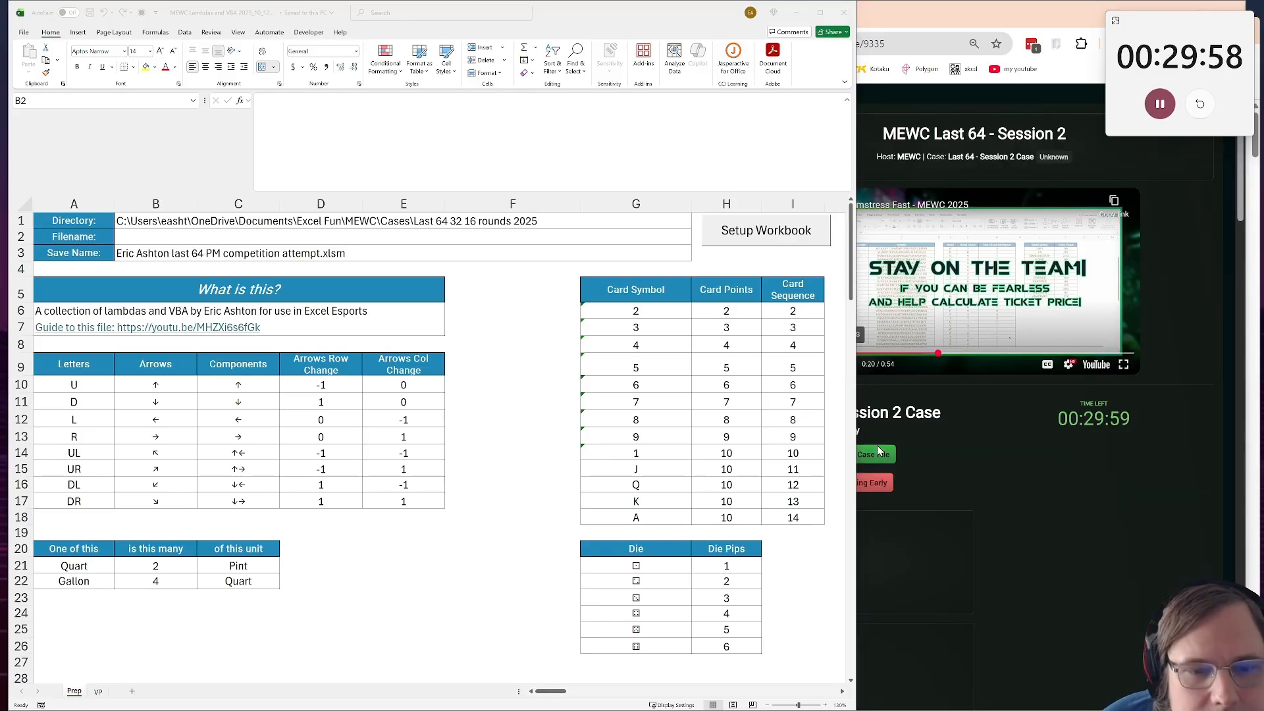
drag(857, 431, 775, 431)
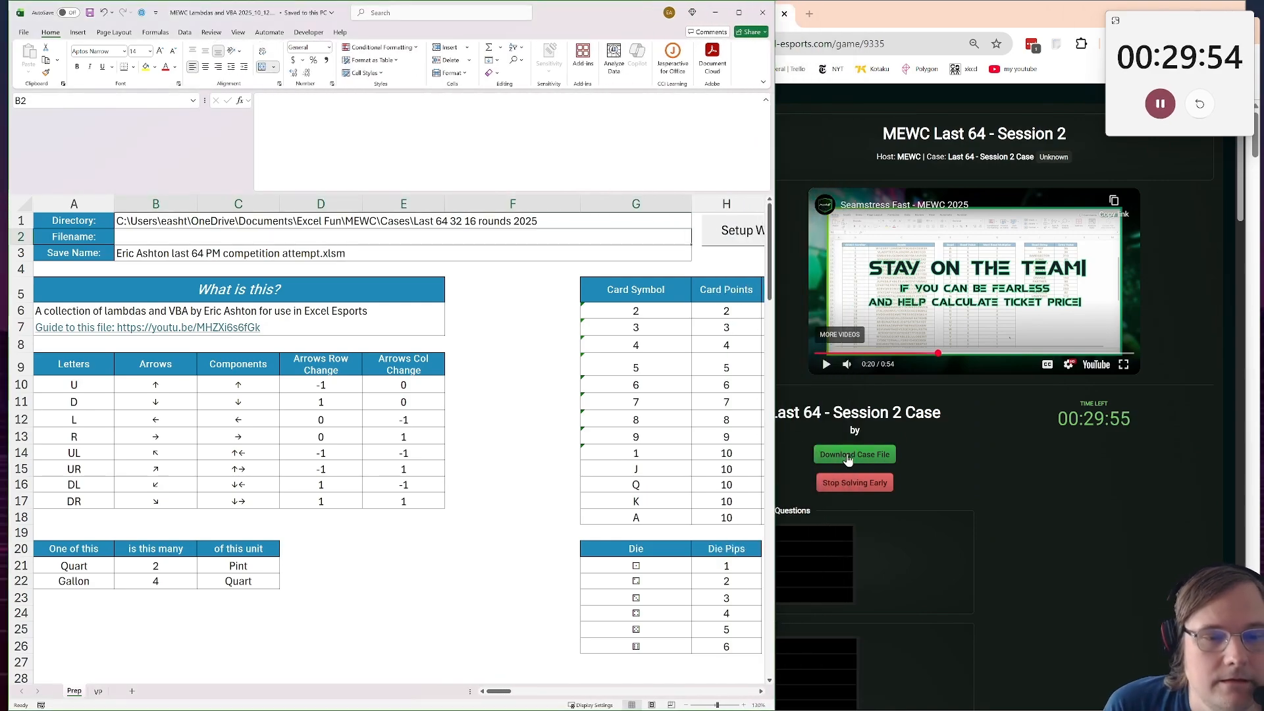
click(848, 459)
drag(624, 113, 815, 115)
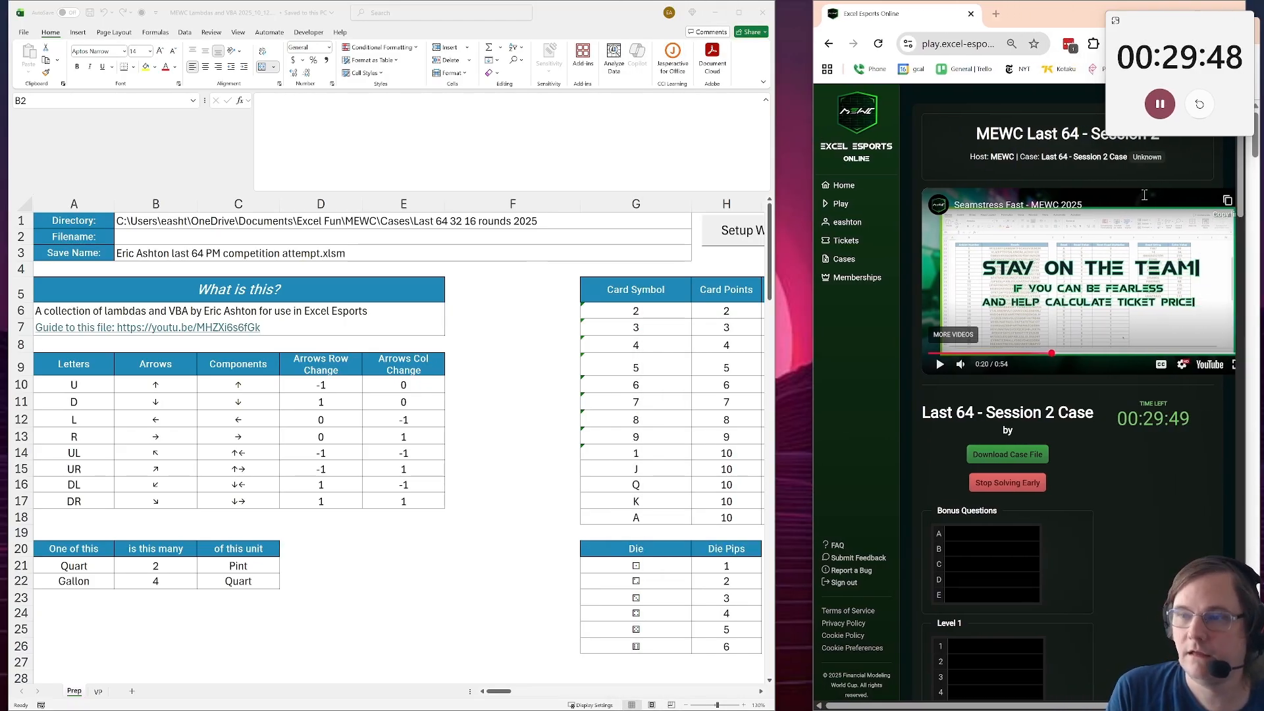
Enter Seamstress Fast.xlsx as the filename in B2 of the Prep sheet and run Setup Workbook
click(139, 242)
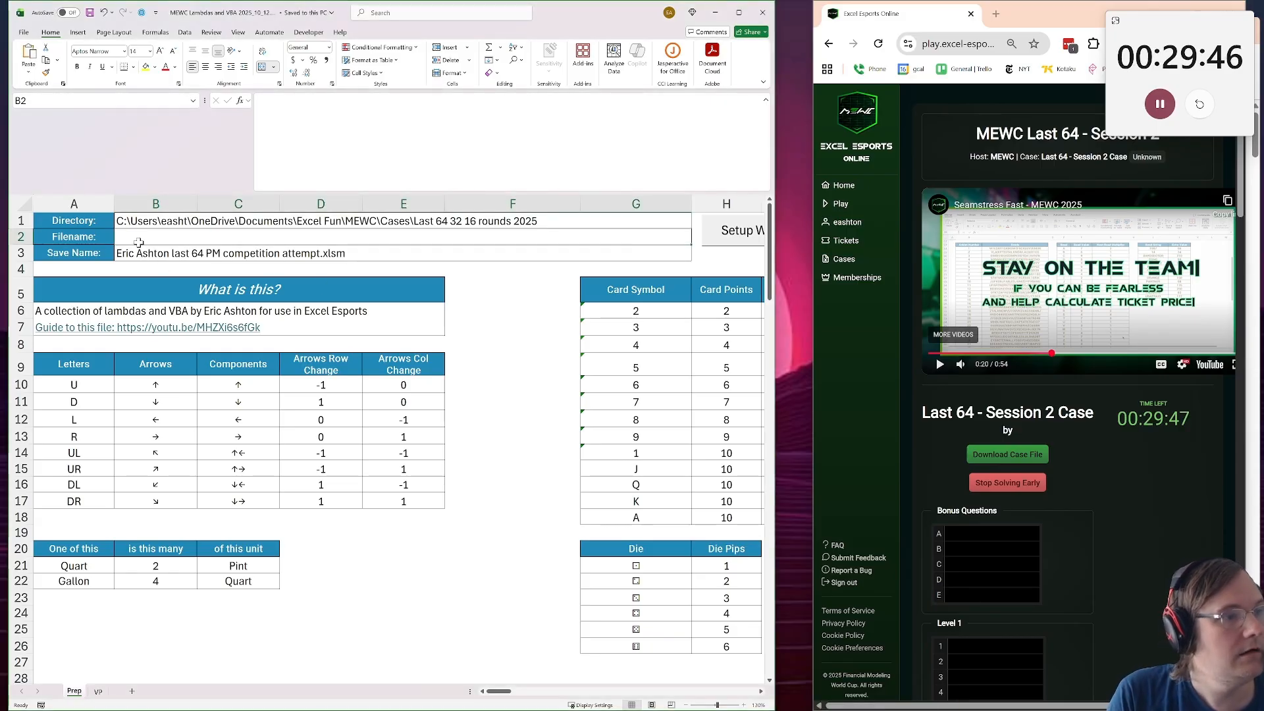
text(Seamstress Fast.xlsx)
key(Return)
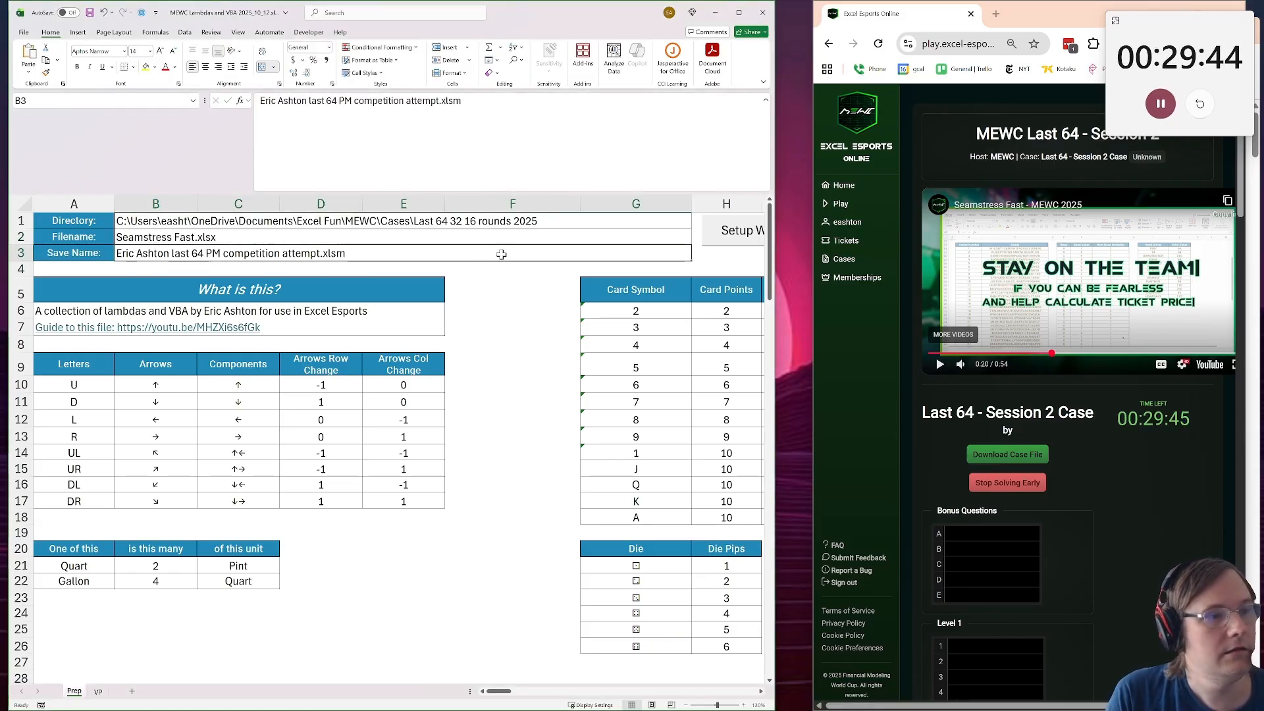
click(725, 232)
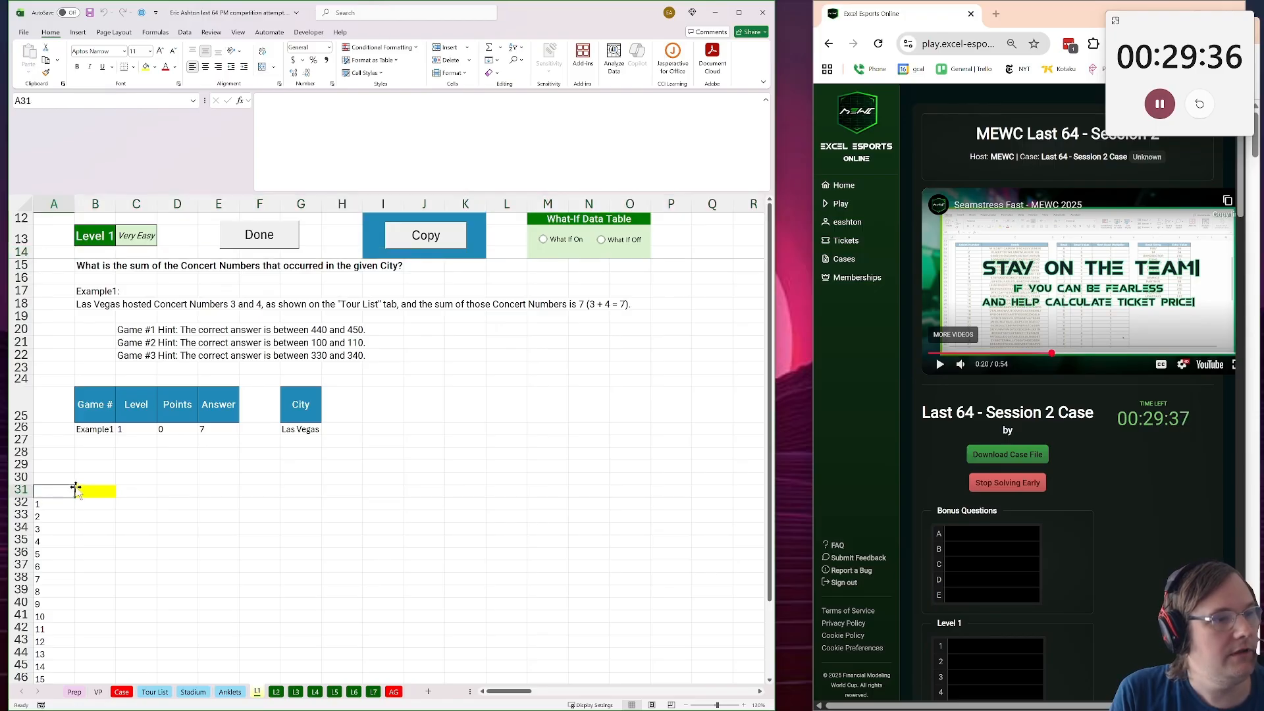
In B31 of sheet L1, enter a SUM of FILTER formula using Tour List columns A (Concert Number) and E (City)
click(99, 479)
click(102, 495)
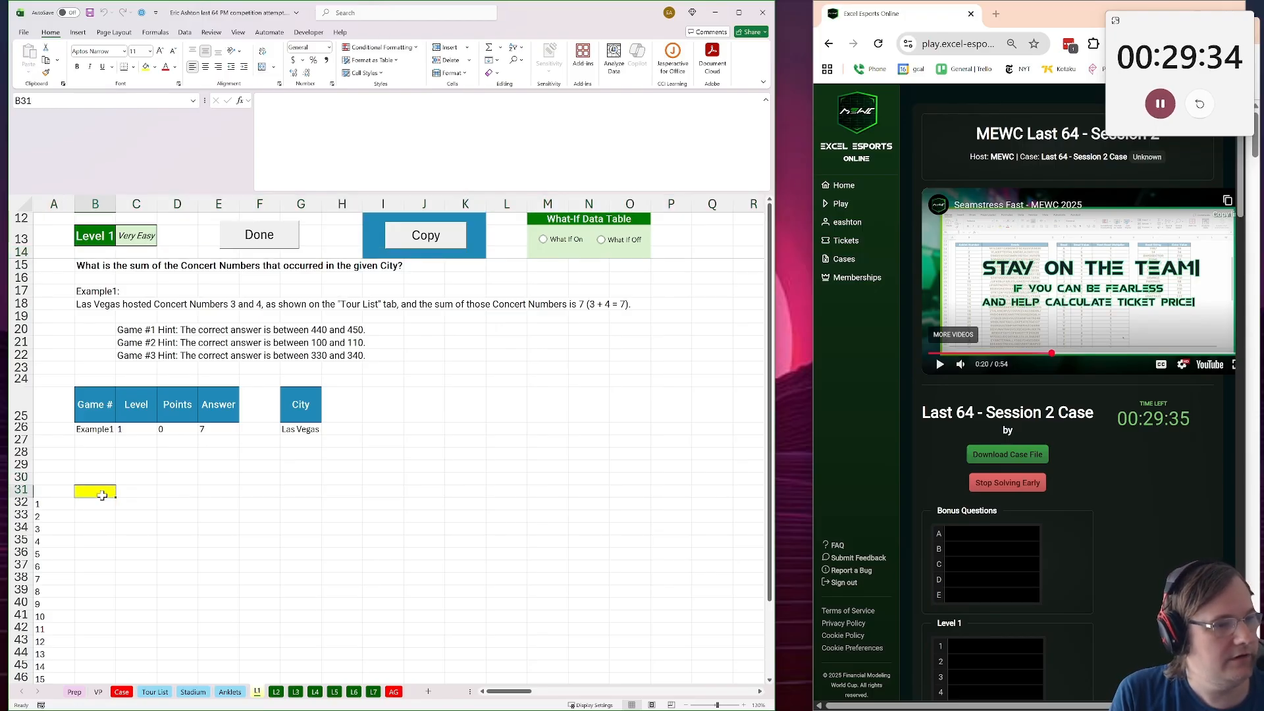
click(156, 691)
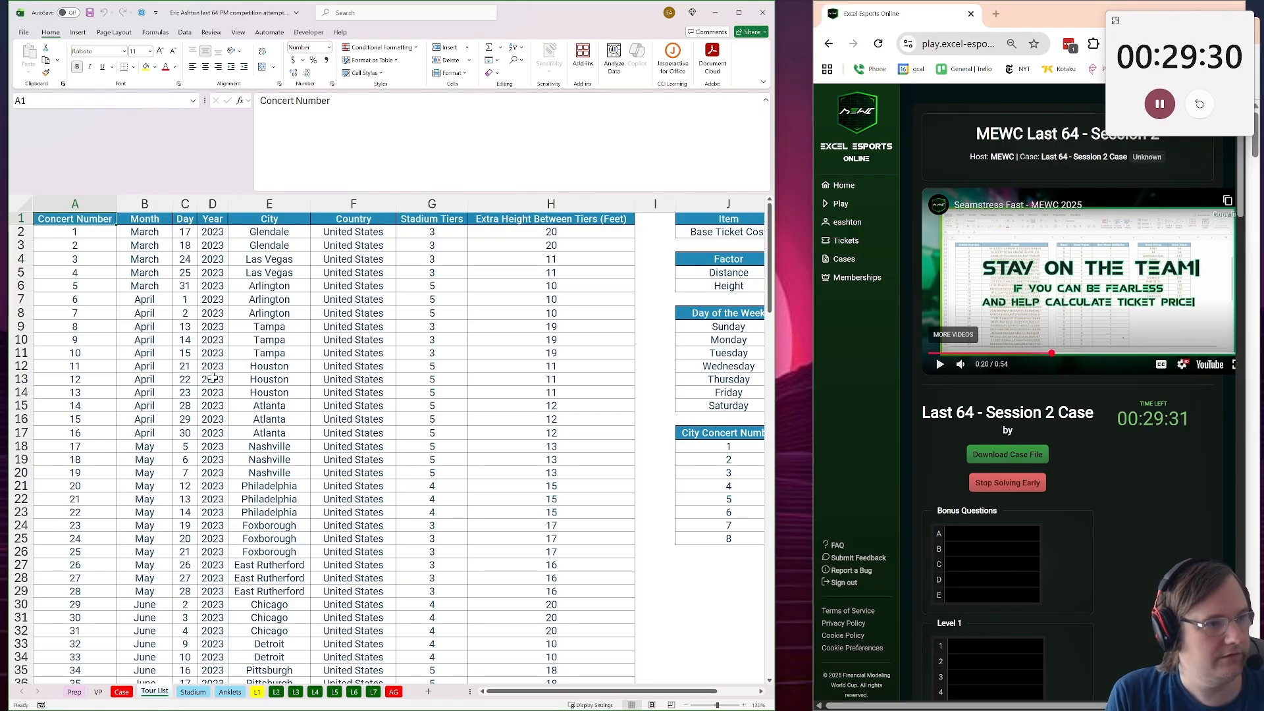
click(257, 691)
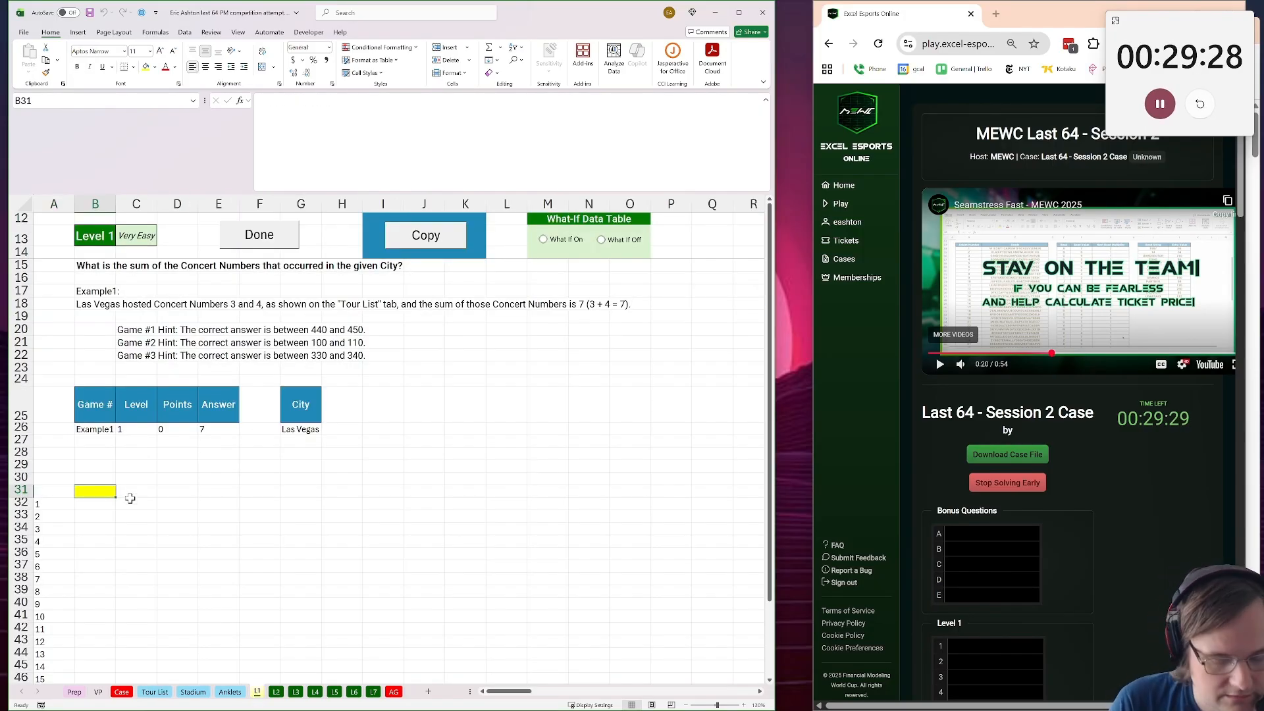
text(=sum(filter()
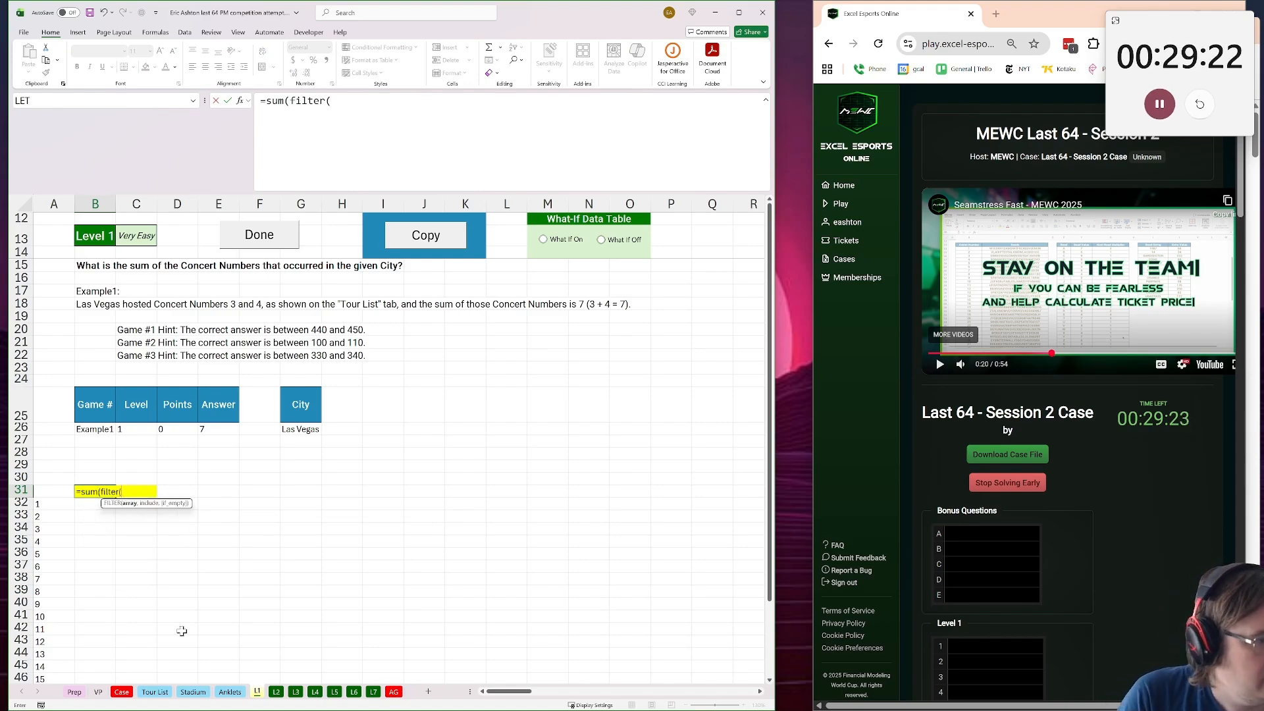
click(155, 691)
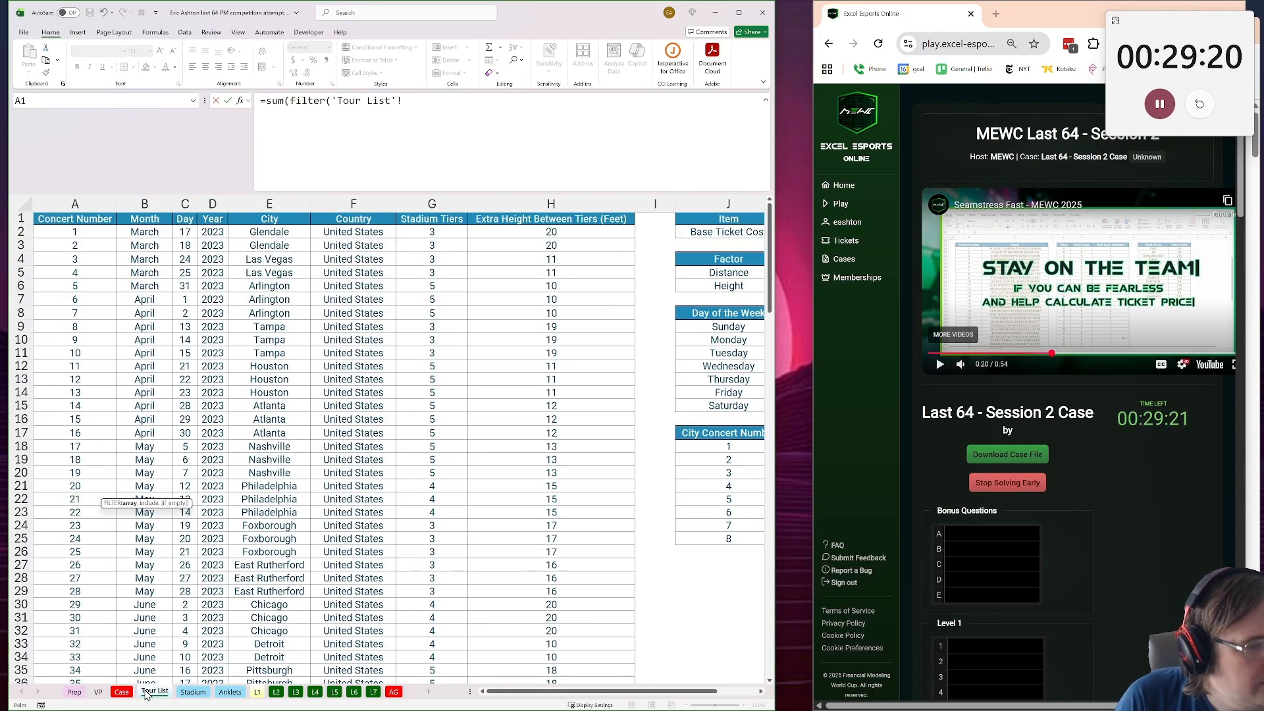
click(84, 199)
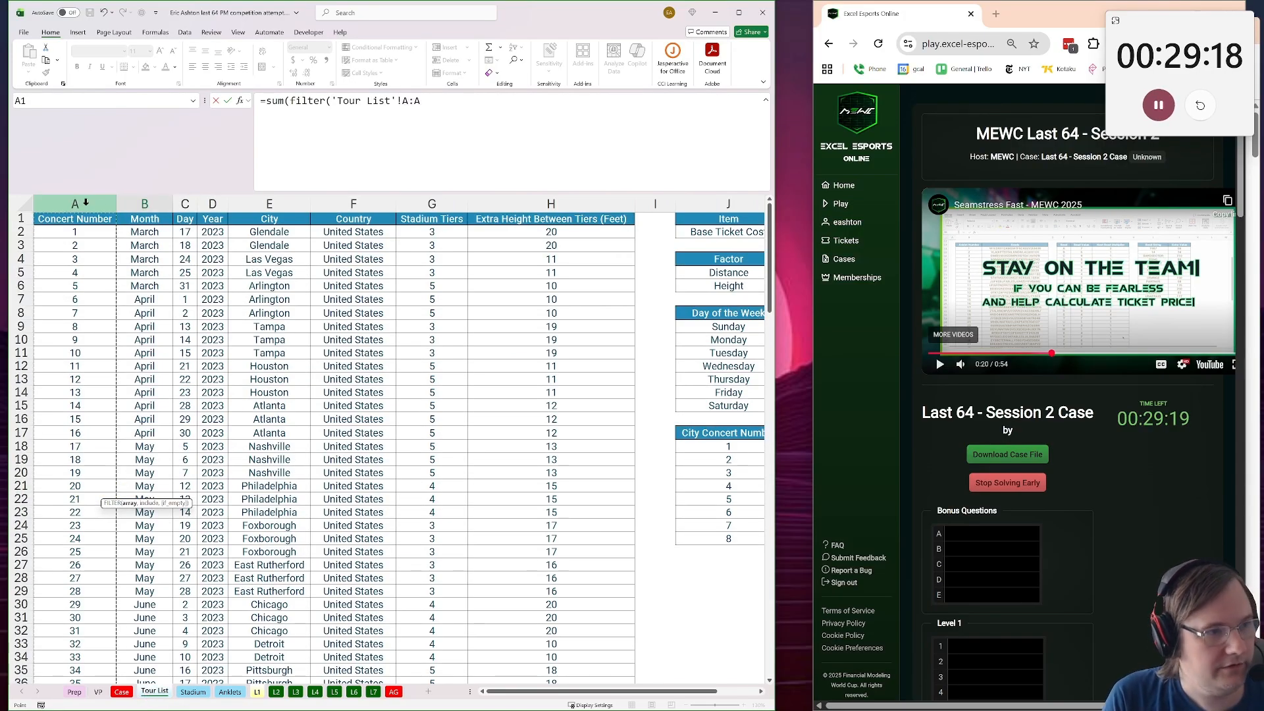
text(,)
click(279, 202)
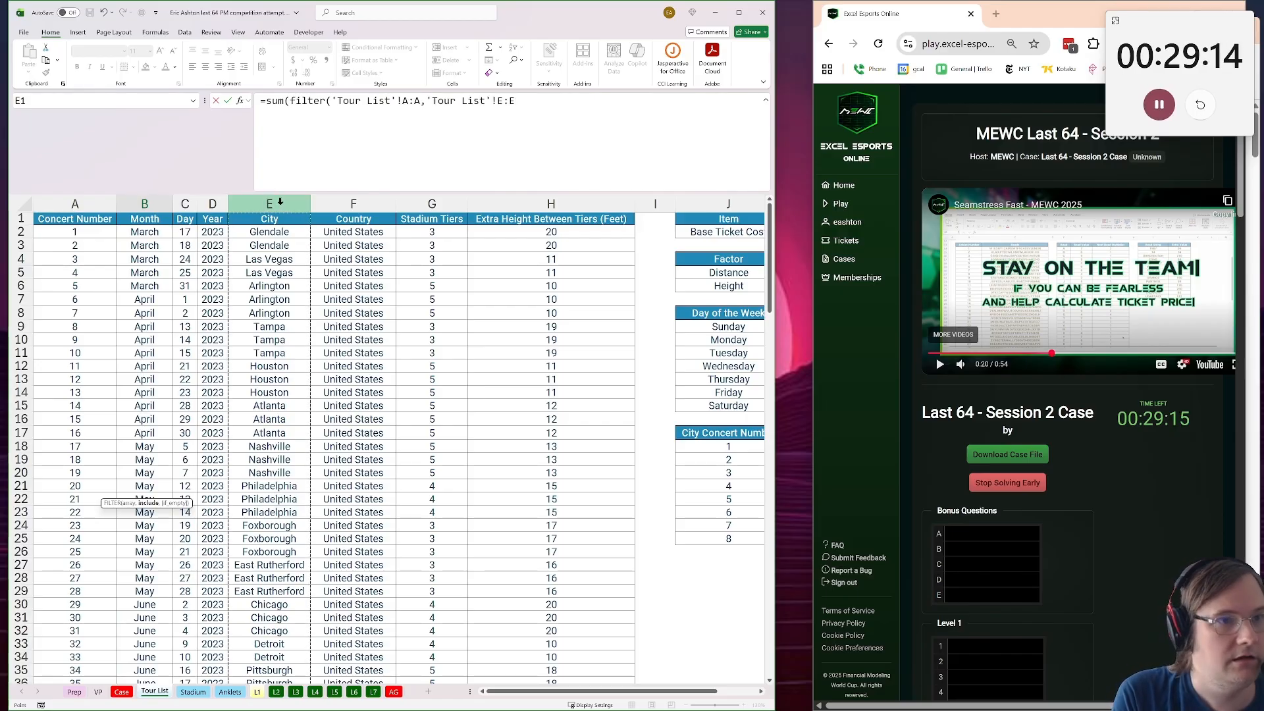
text())
key(ctrl+Return)
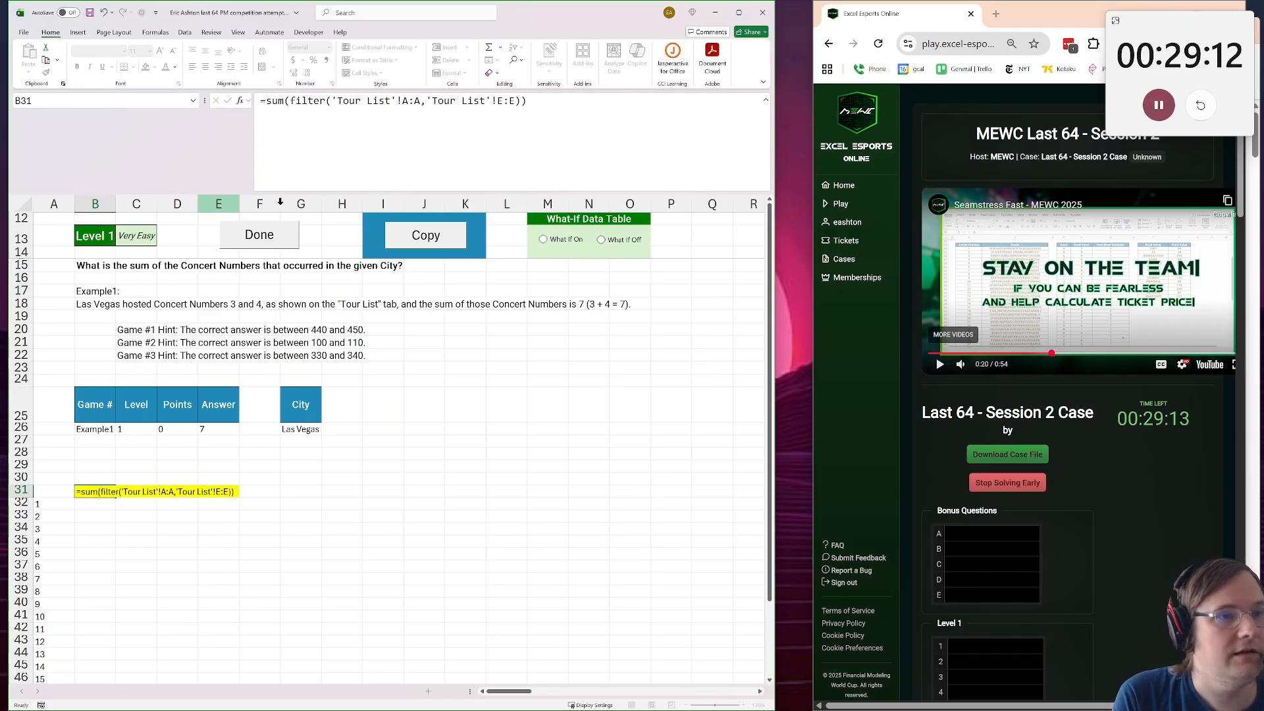
Complete the filter condition in B31 so that Tour List column E equals the city in G26
click(517, 102)
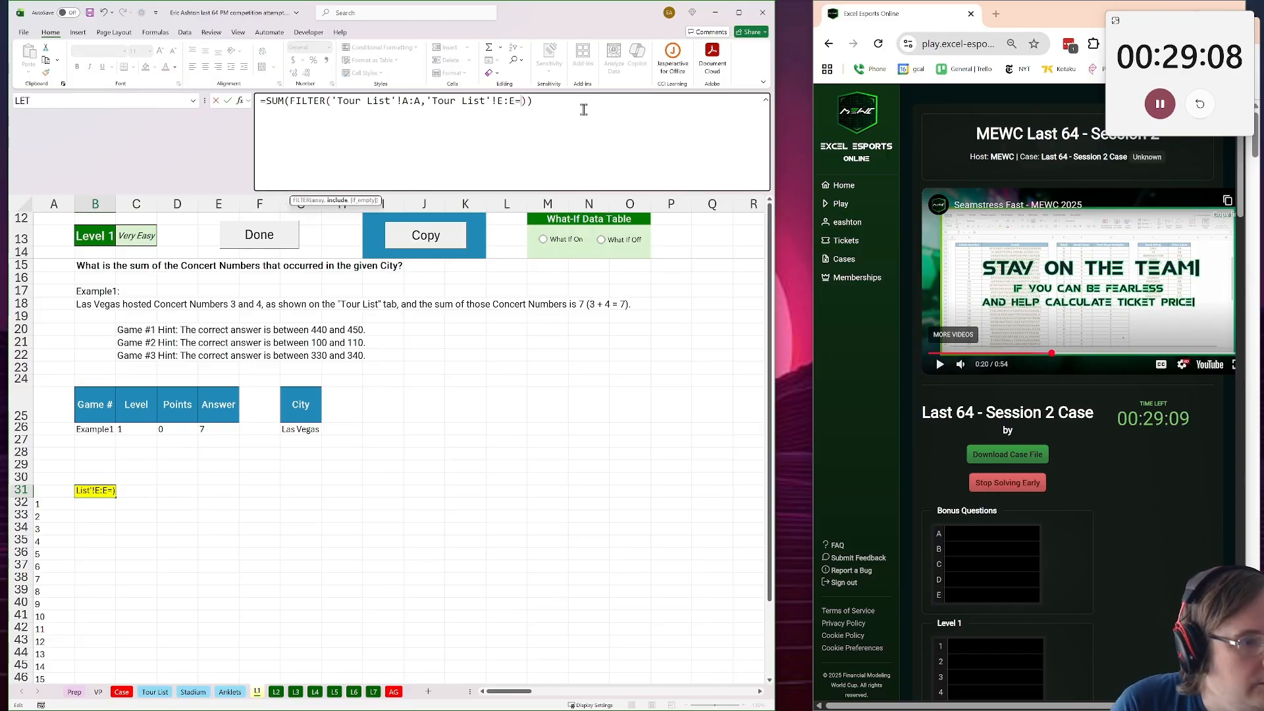
text(=)
click(309, 429)
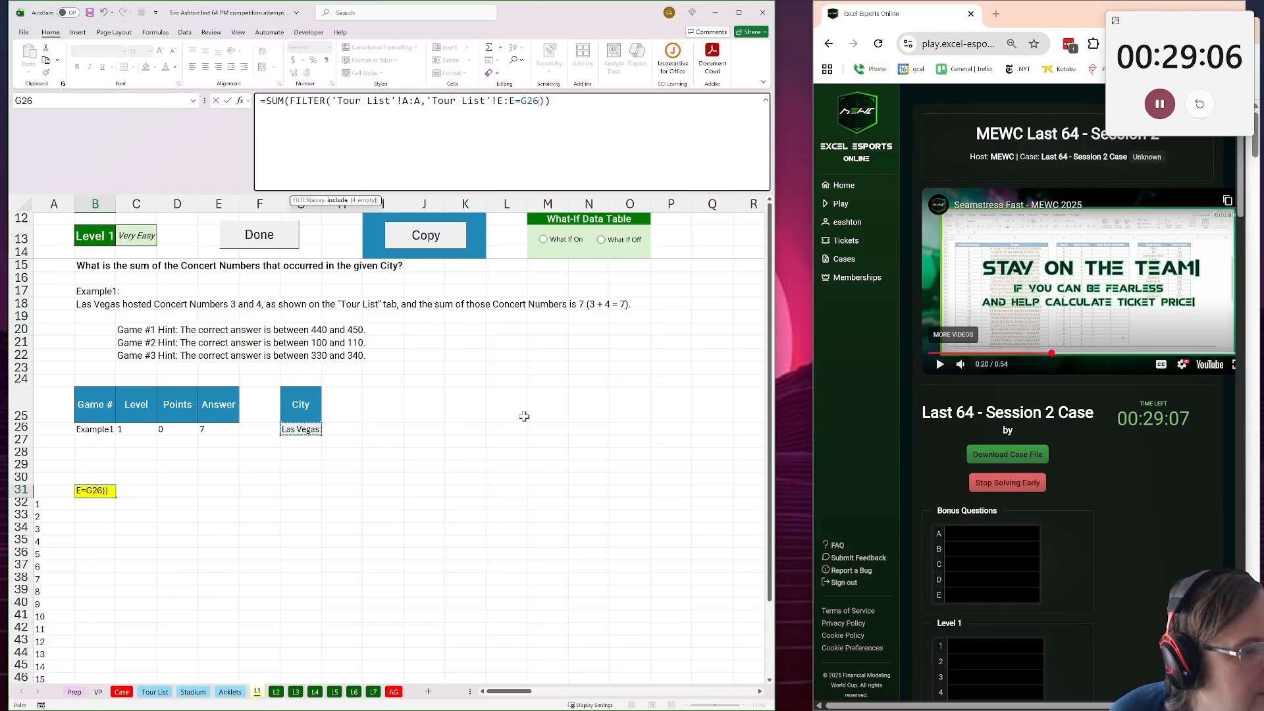
key(Return)
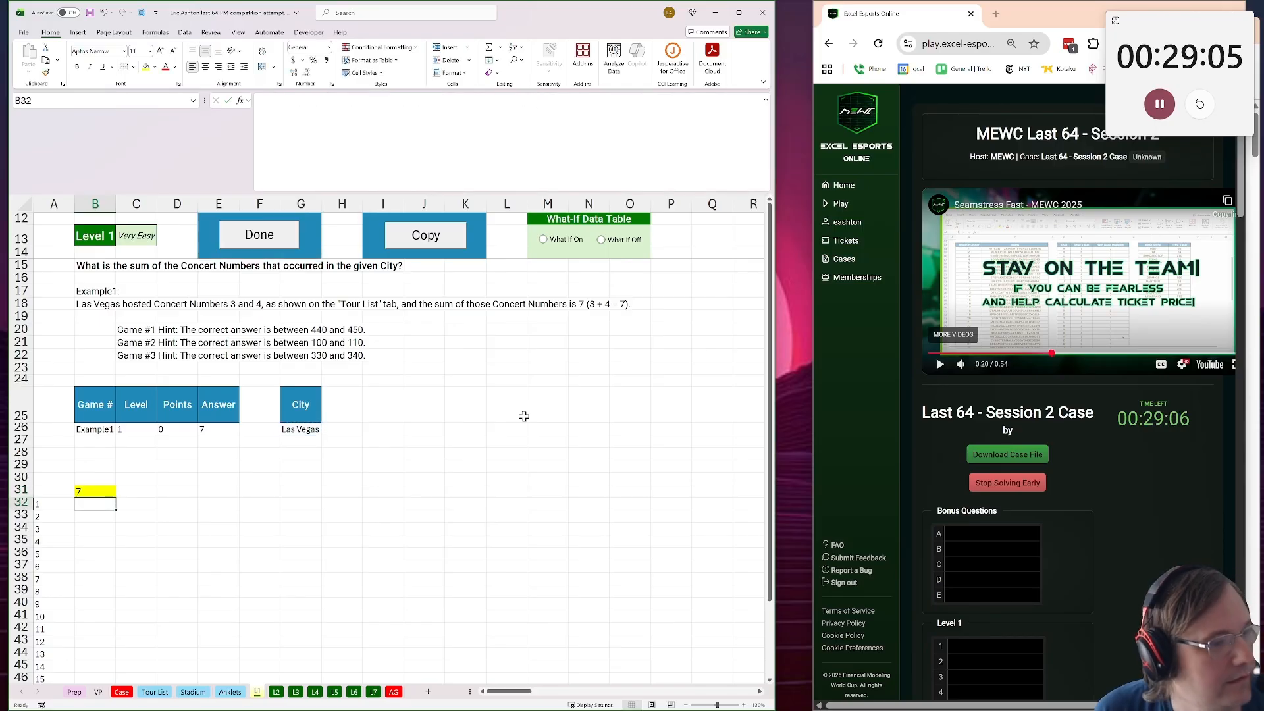
Turn the What-If data table on for games 1 to 20 on L1 and mark Level 1 as done
click(543, 239)
scroll(238, 483, down, 2)
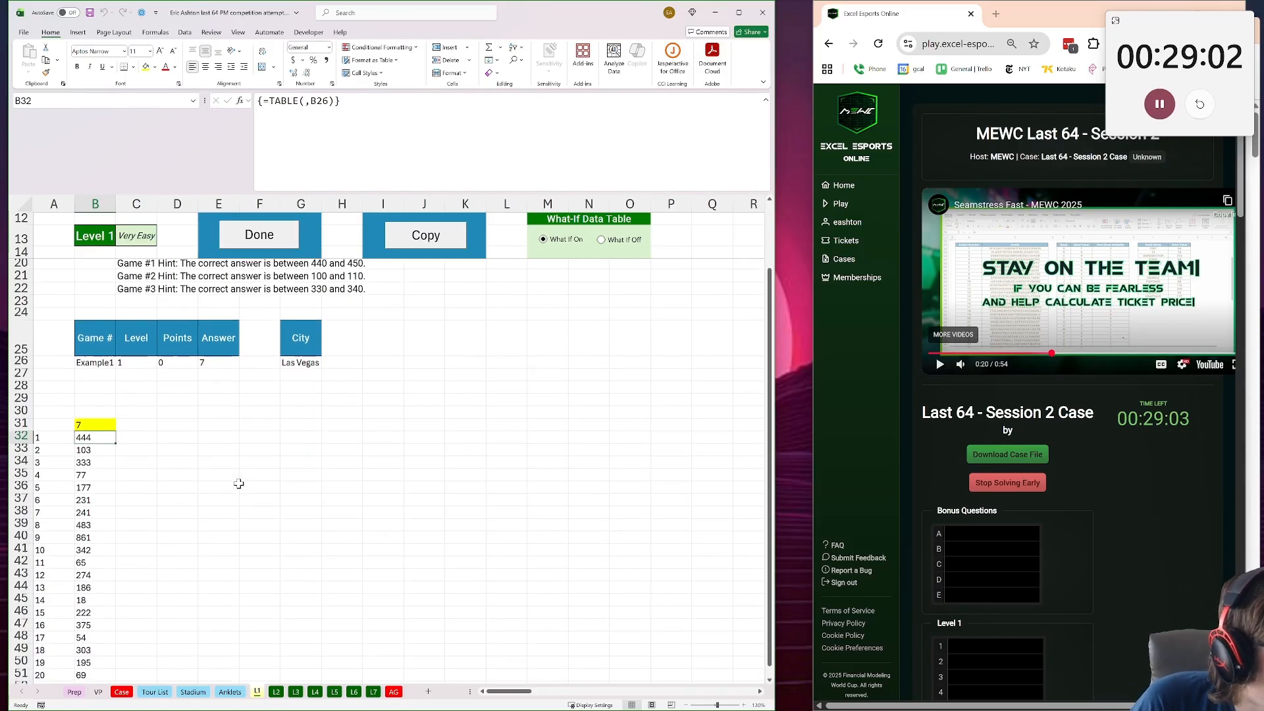
scroll(238, 483, up, 3)
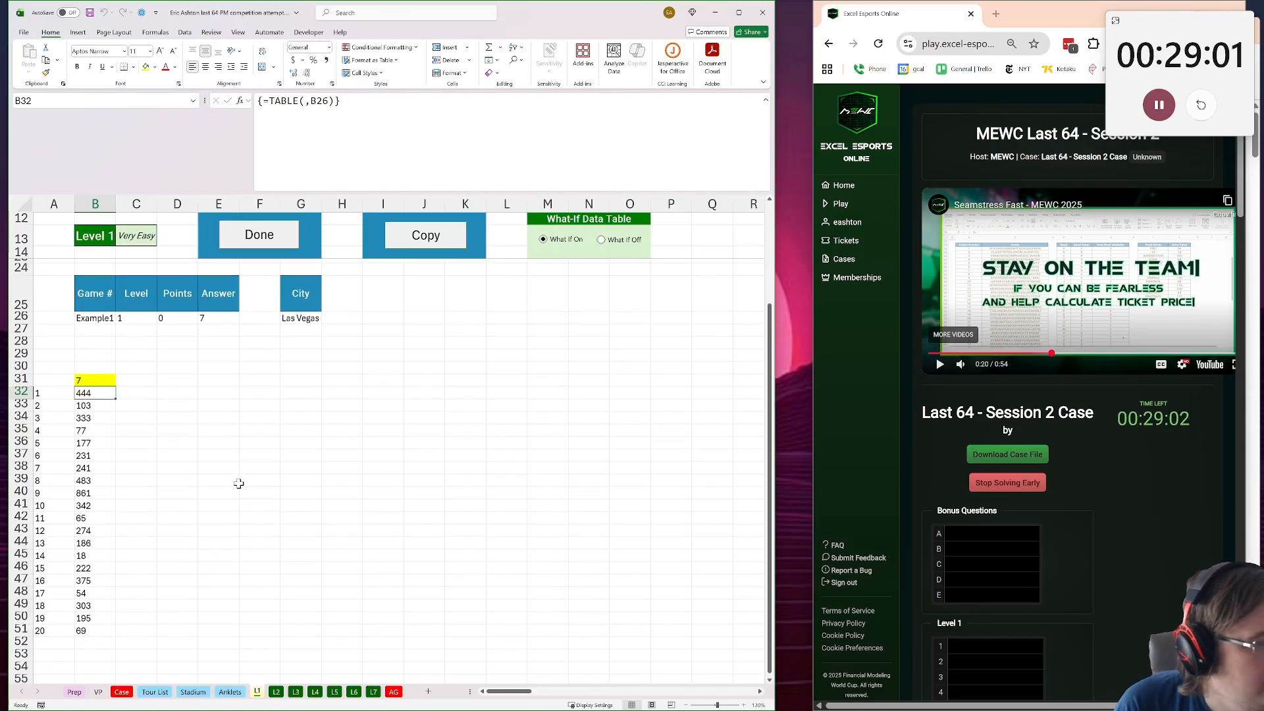
click(266, 236)
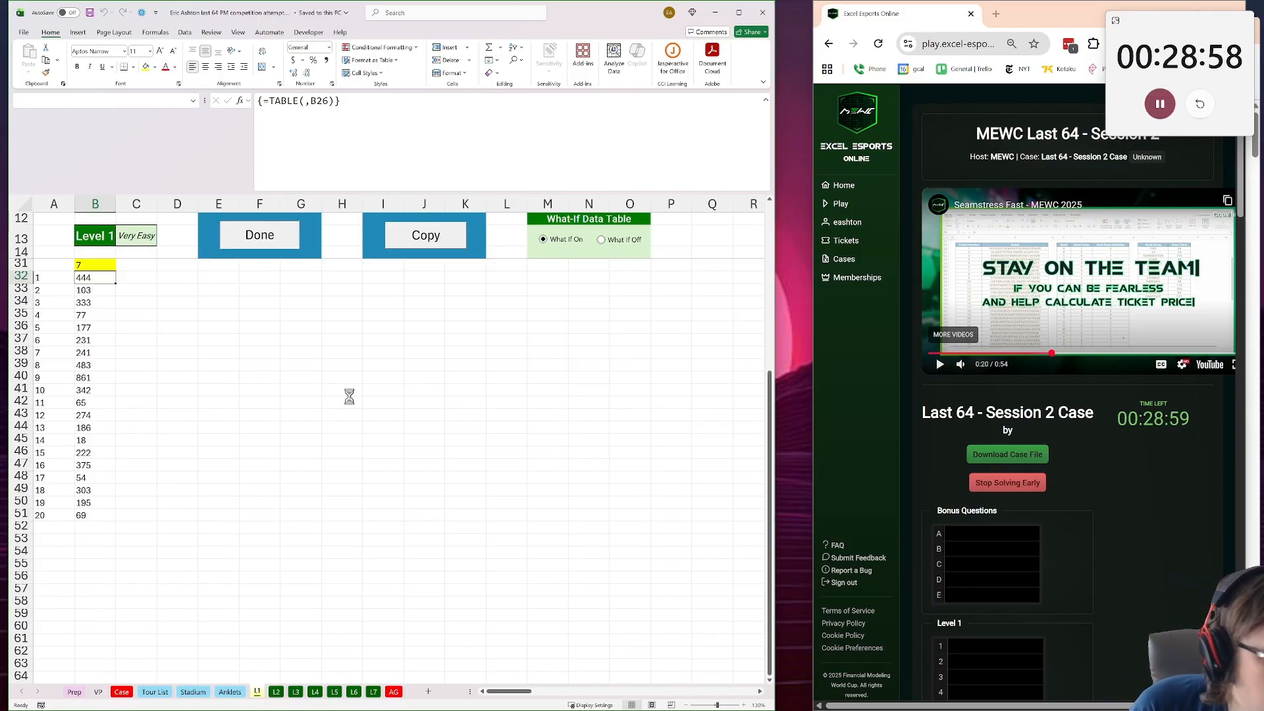
Paste the copied Level 1 answers into the game page's answer fields, starting at game 1
click(994, 645)
scroll(965, 548, down, 2)
key(ctrl+v)
Check the Level 1 answers on the Case sheet and look over the Level 2 question below them
click(256, 692)
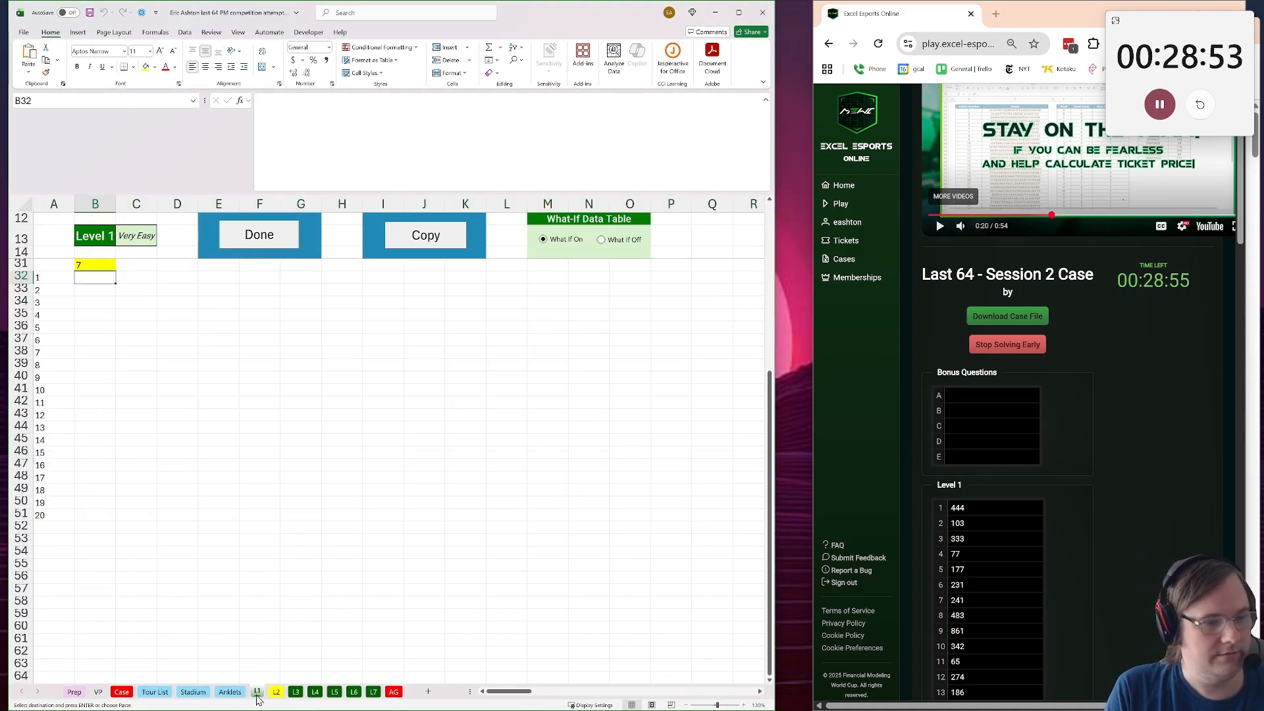
click(122, 692)
scroll(179, 428, down, 12)
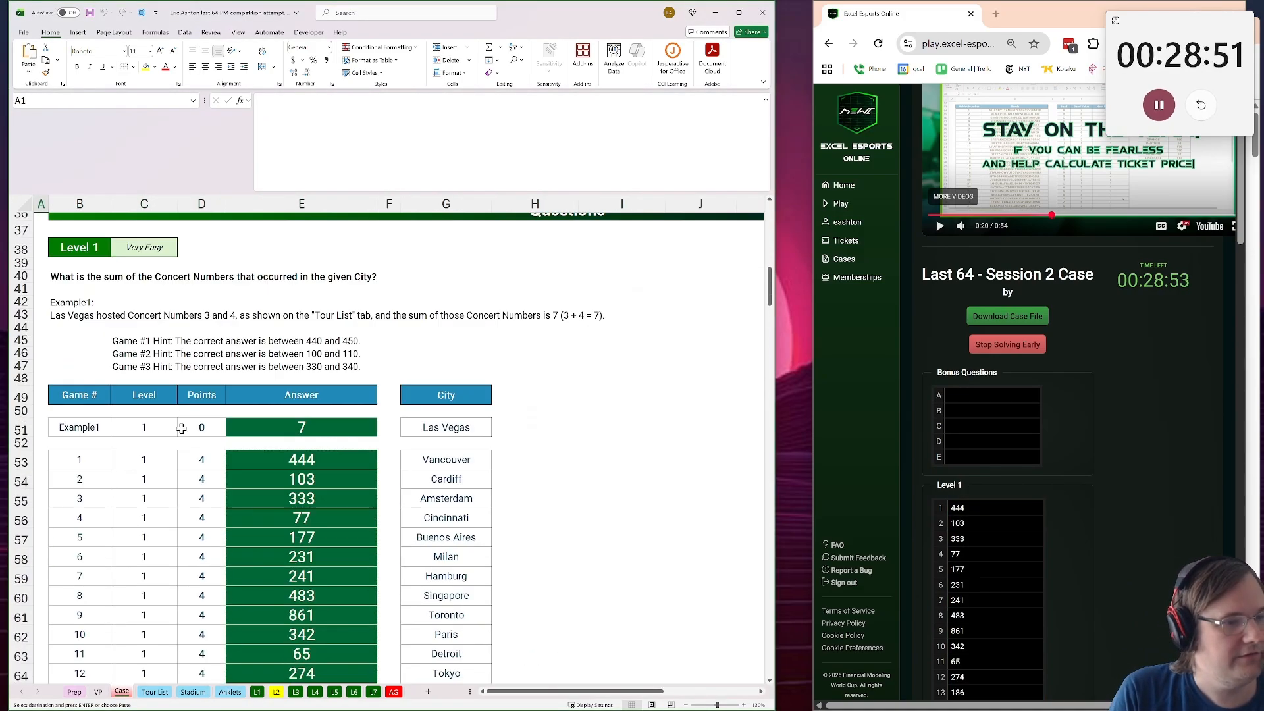
scroll(179, 428, down, 8)
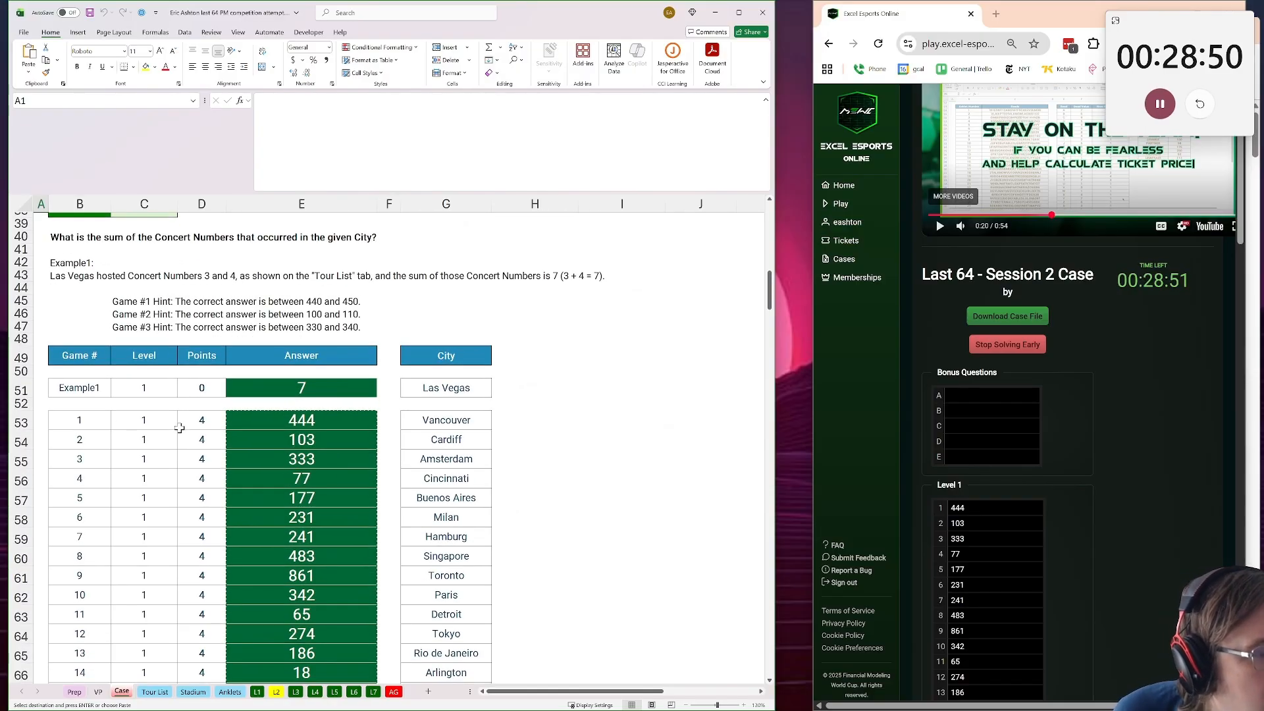
scroll(179, 438, down, 7)
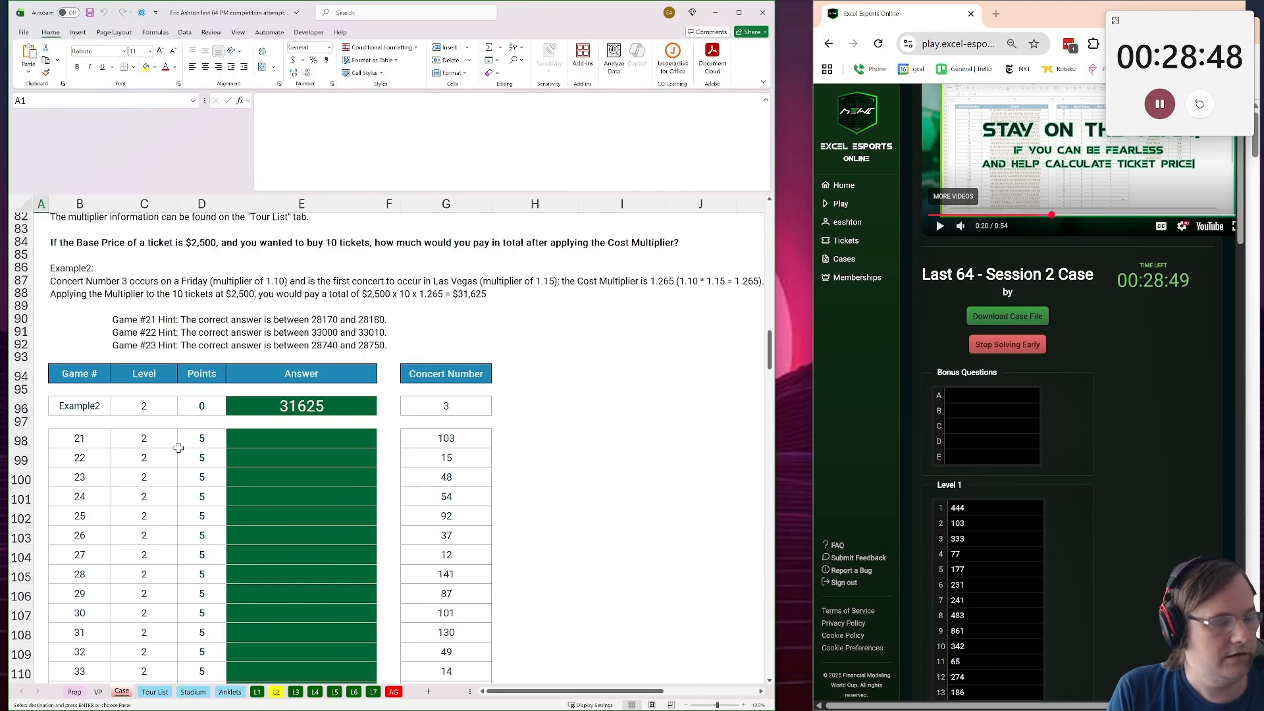
Read the Level 2 question on L2 and examine the Day of the Week and City Concert Number multiplier tables on Tour List
click(276, 692)
scroll(999, 544, down, 7)
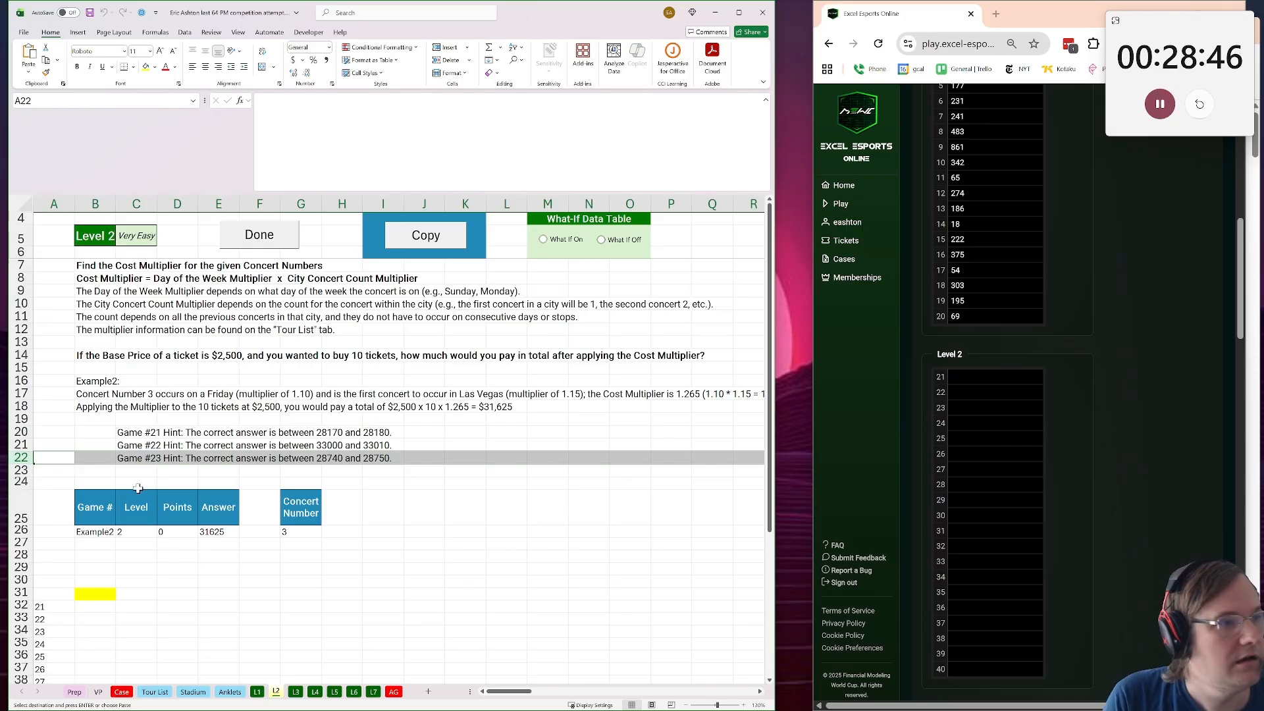
click(162, 317)
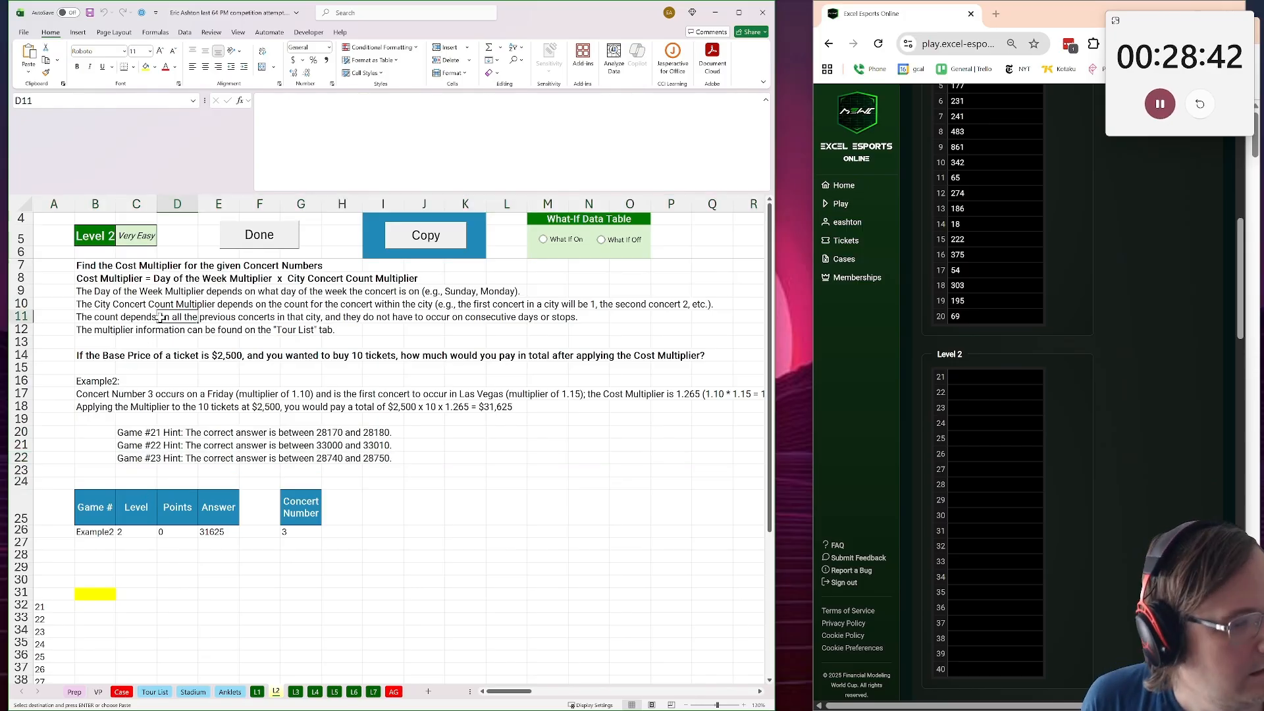
click(164, 693)
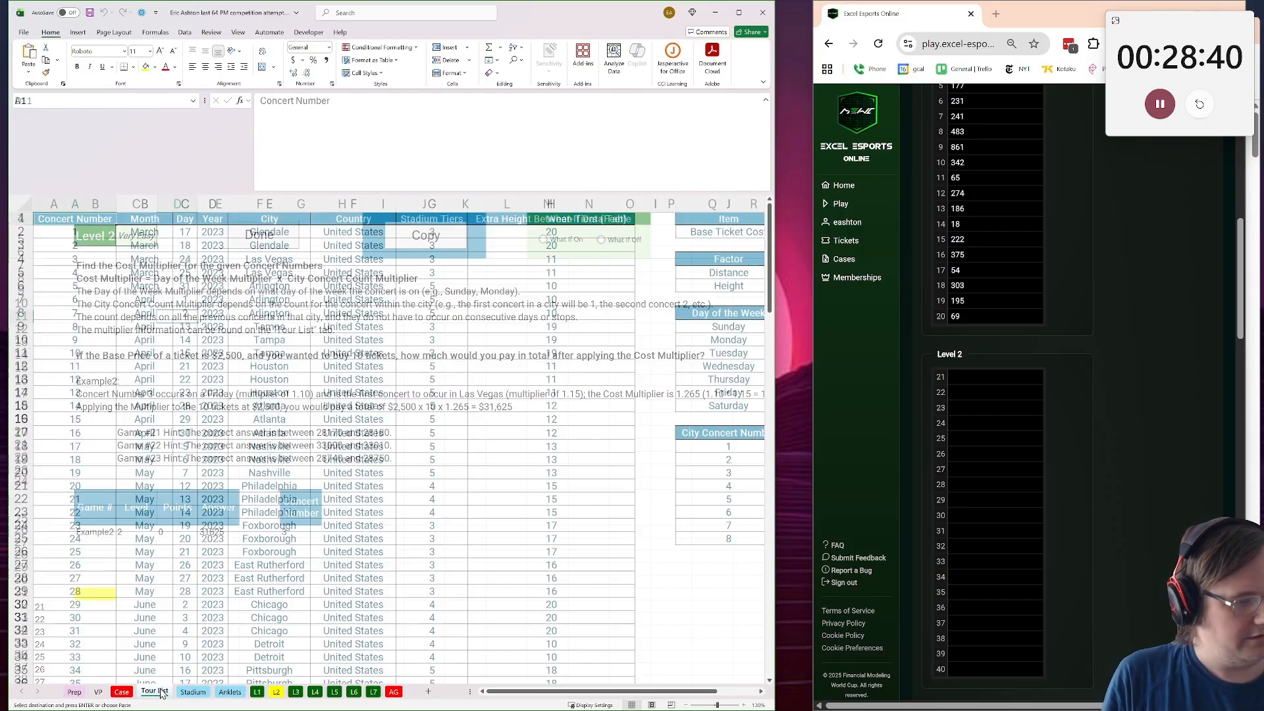
drag(539, 388, 444, 411)
drag(671, 314, 709, 411)
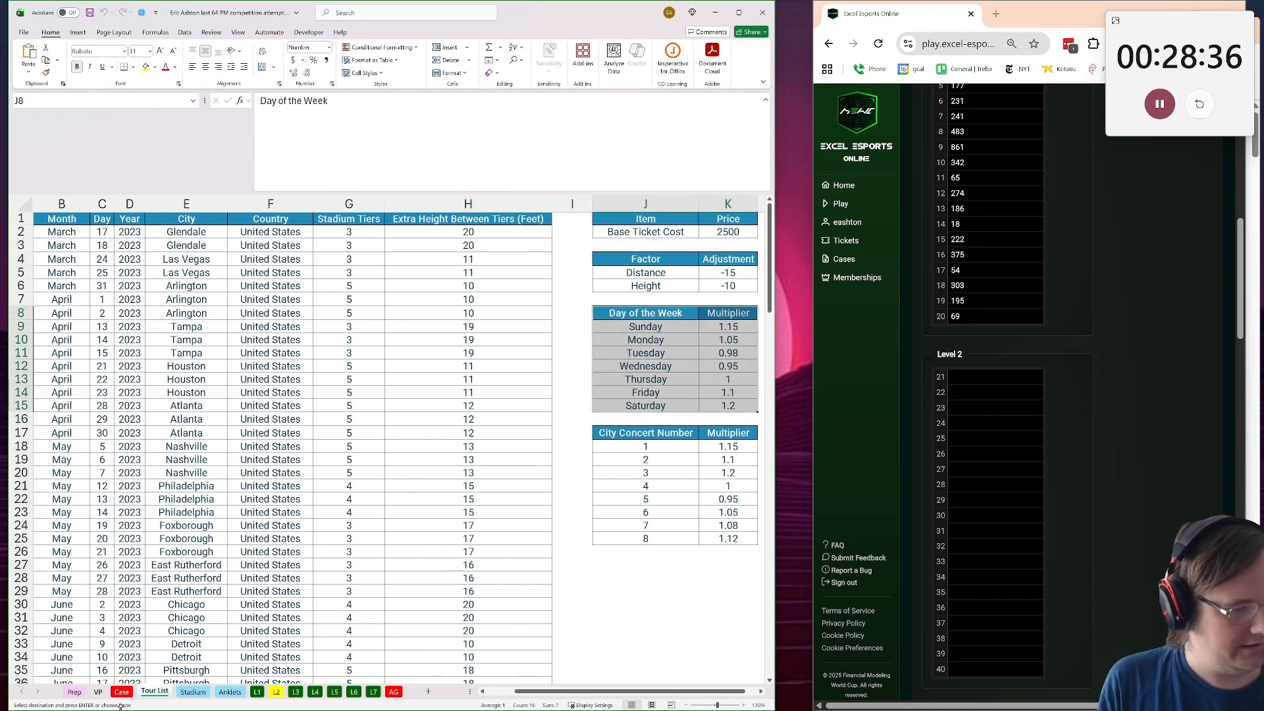
click(274, 692)
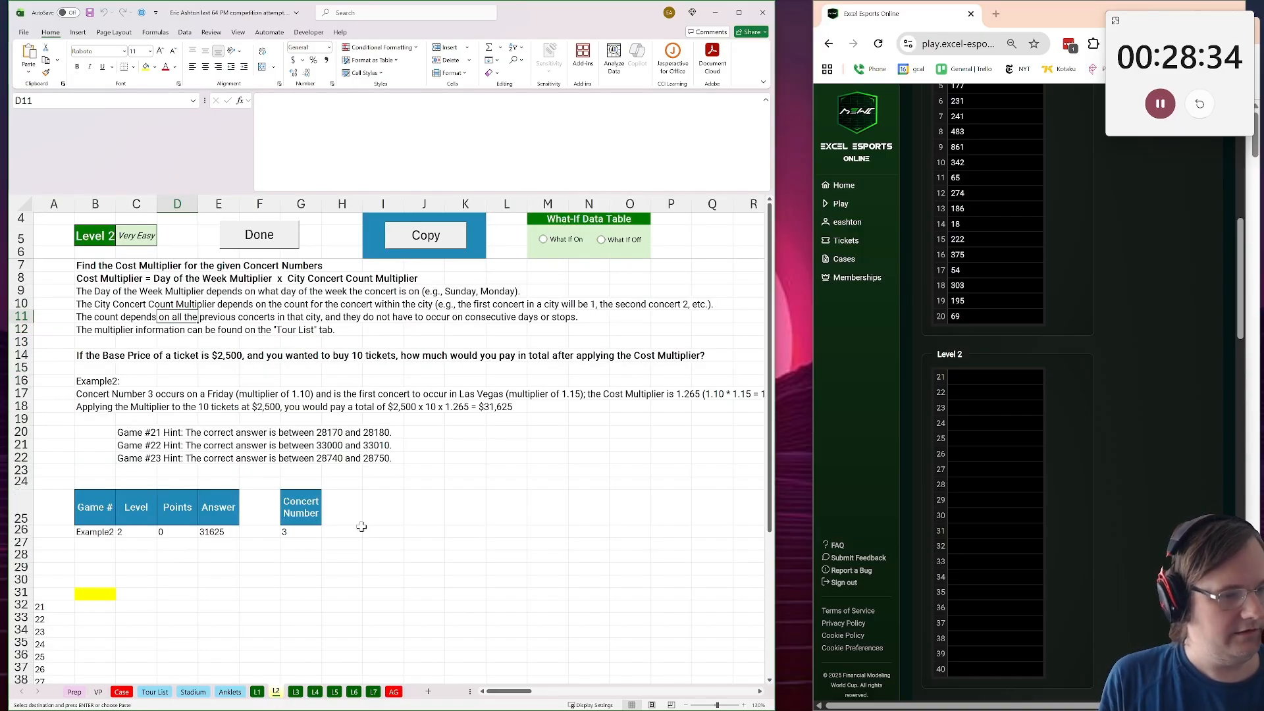
click(371, 505)
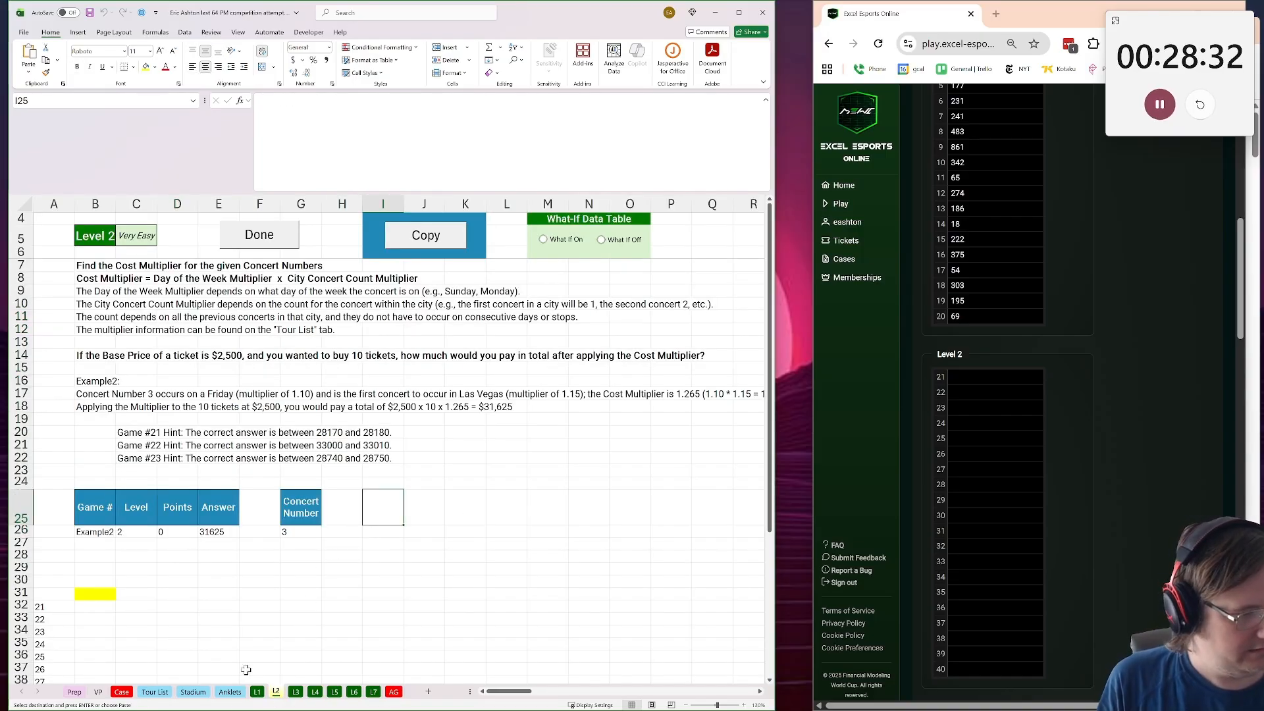
Copy the Tour List headers Month through Extra Height Between Tiers into L2 starting at I25, with wrapped text
click(154, 692)
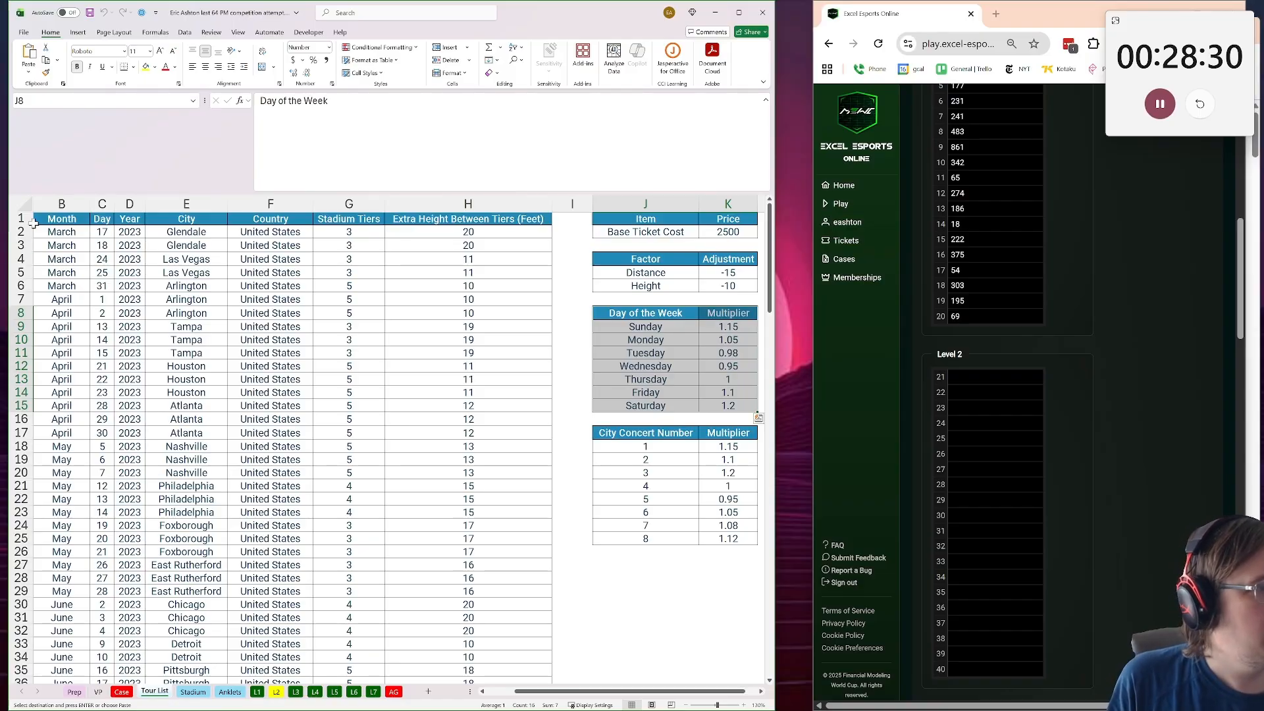
scroll(33, 224, left, 2)
click(64, 222)
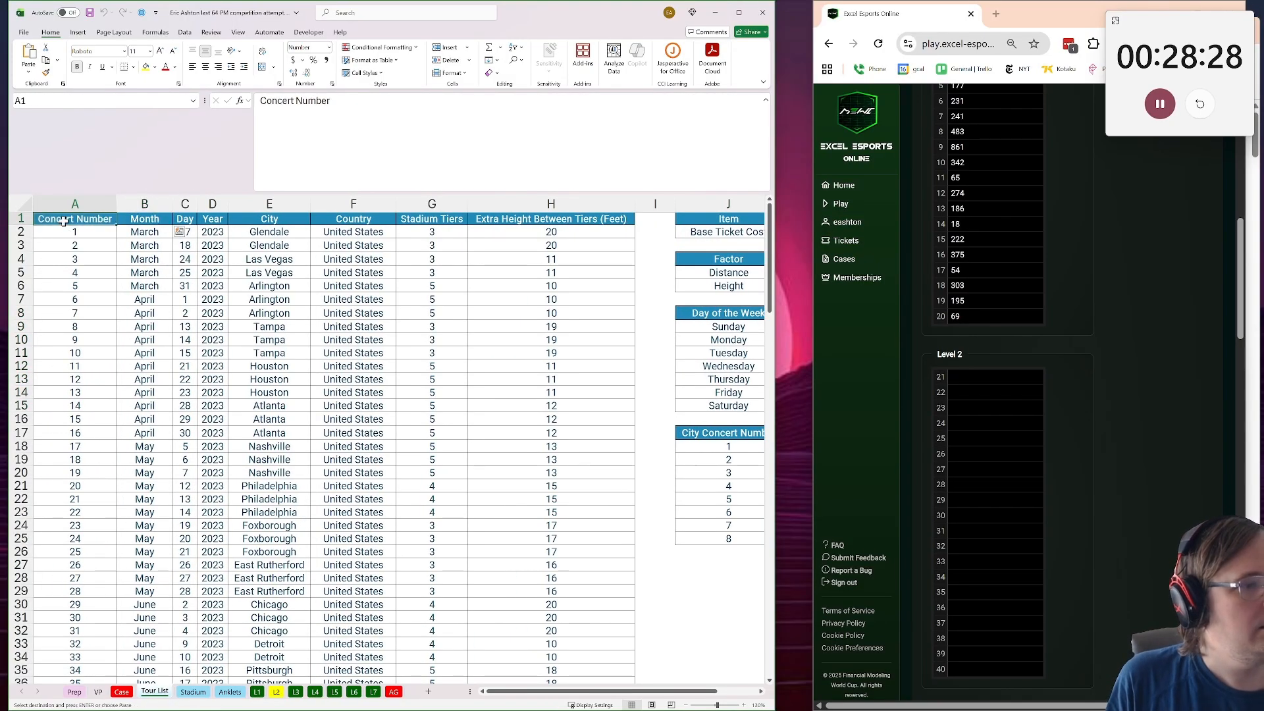
click(142, 219)
key(ctrl+shift+Right)
key(ctrl+c)
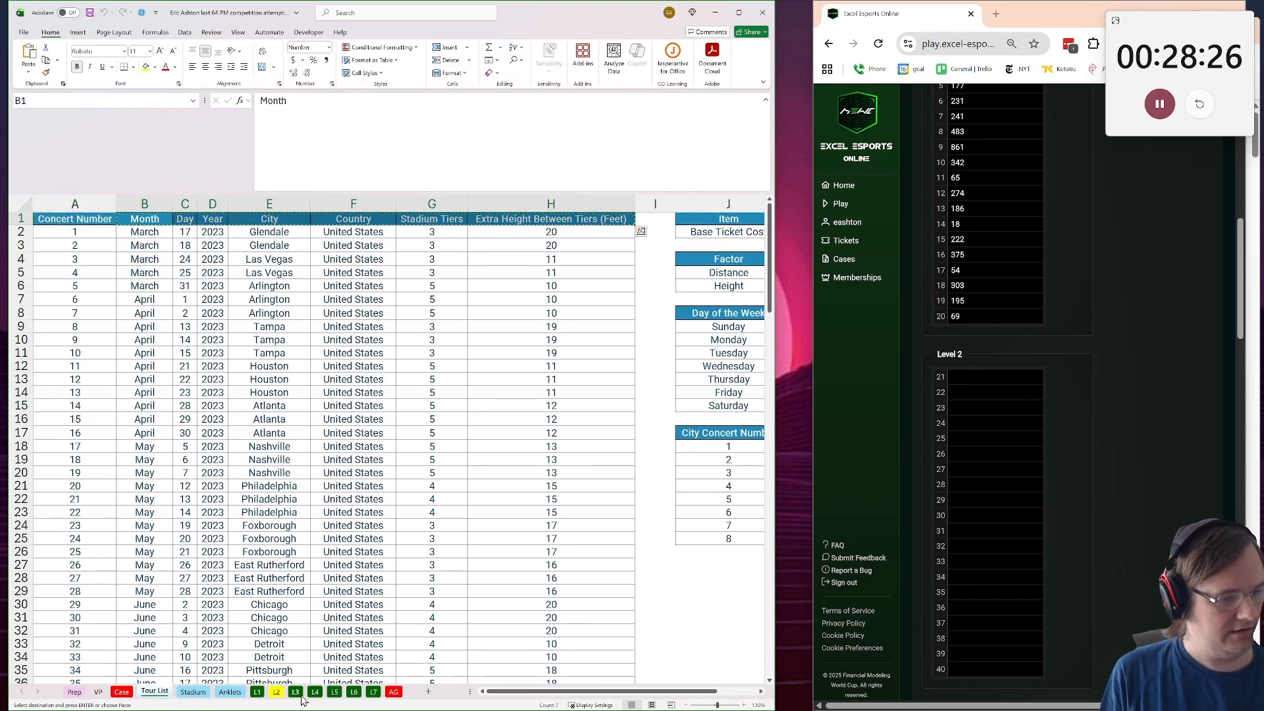
click(276, 691)
click(395, 494)
key(ctrl+v)
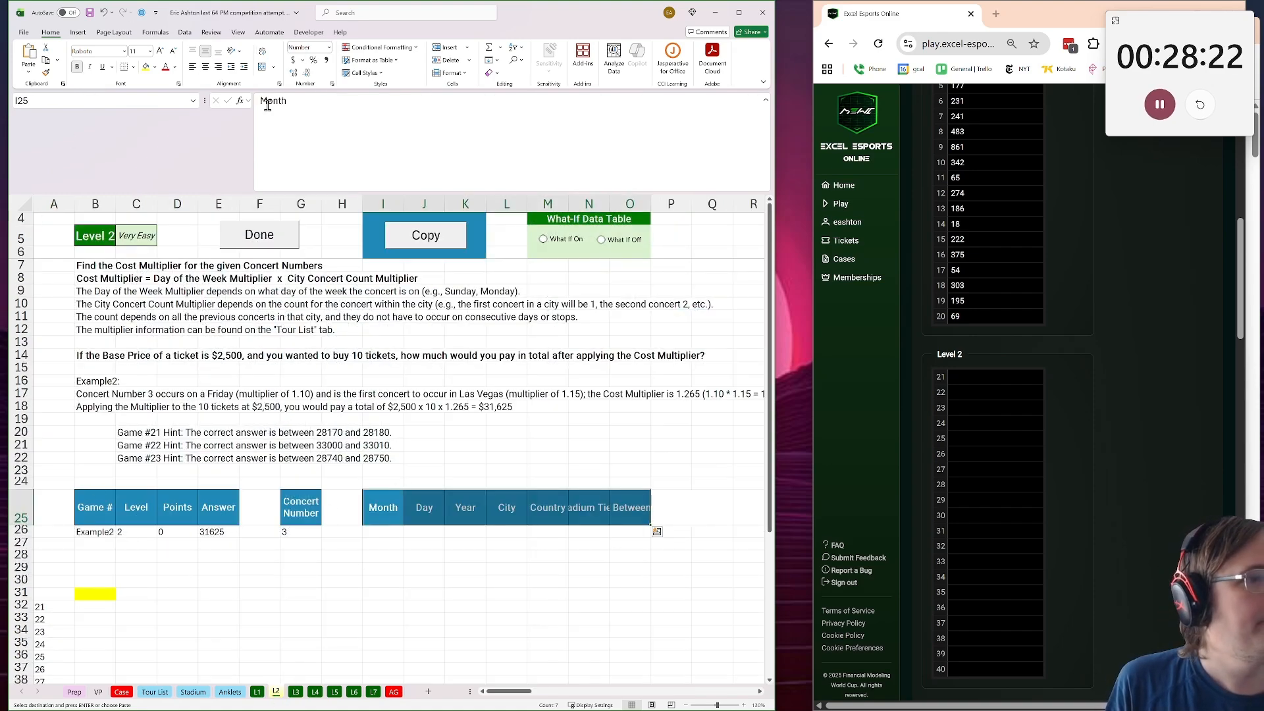
click(262, 51)
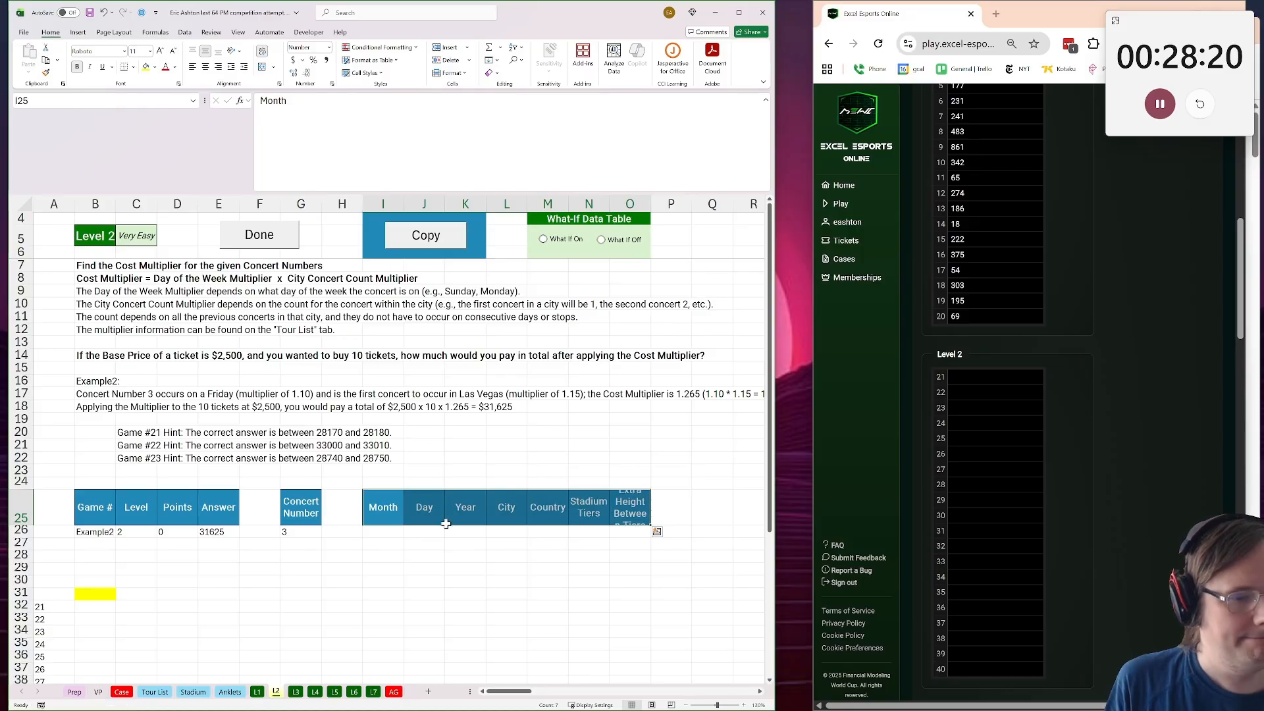
In I26, use XLOOKUP to find G26 in Tour List column A and return columns B to H
click(387, 531)
text(=xlookUP()
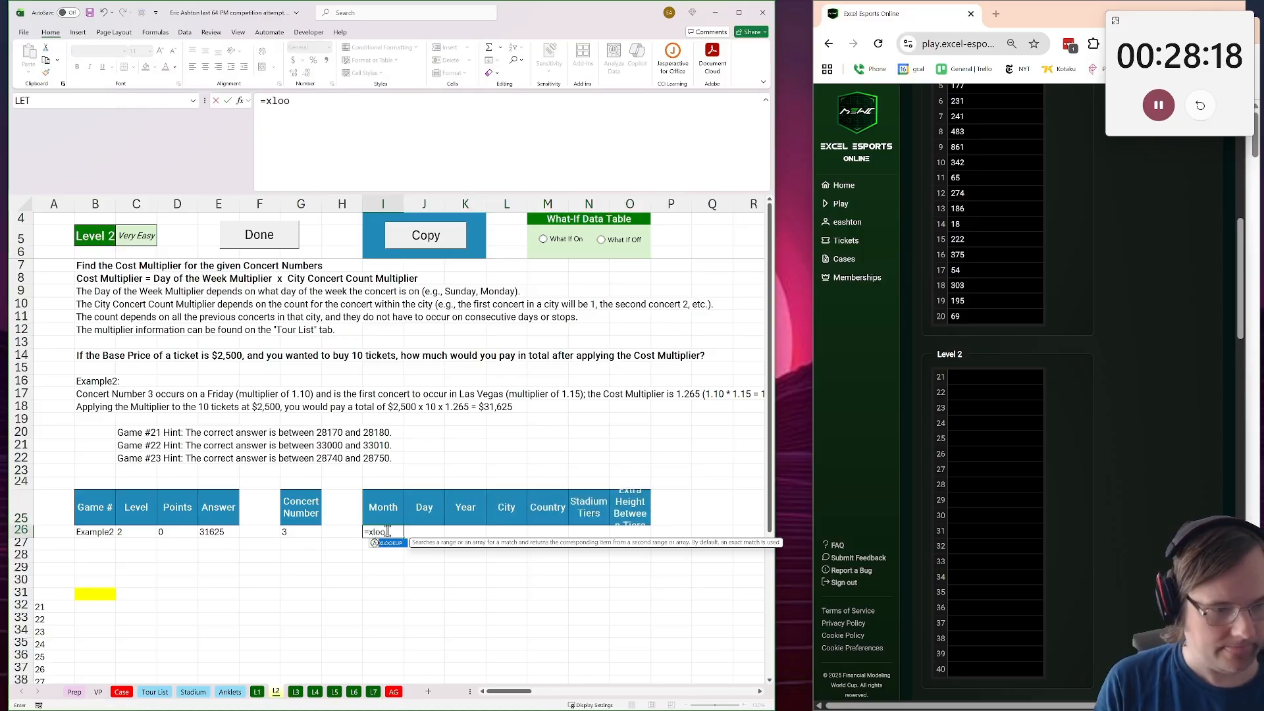
click(293, 535)
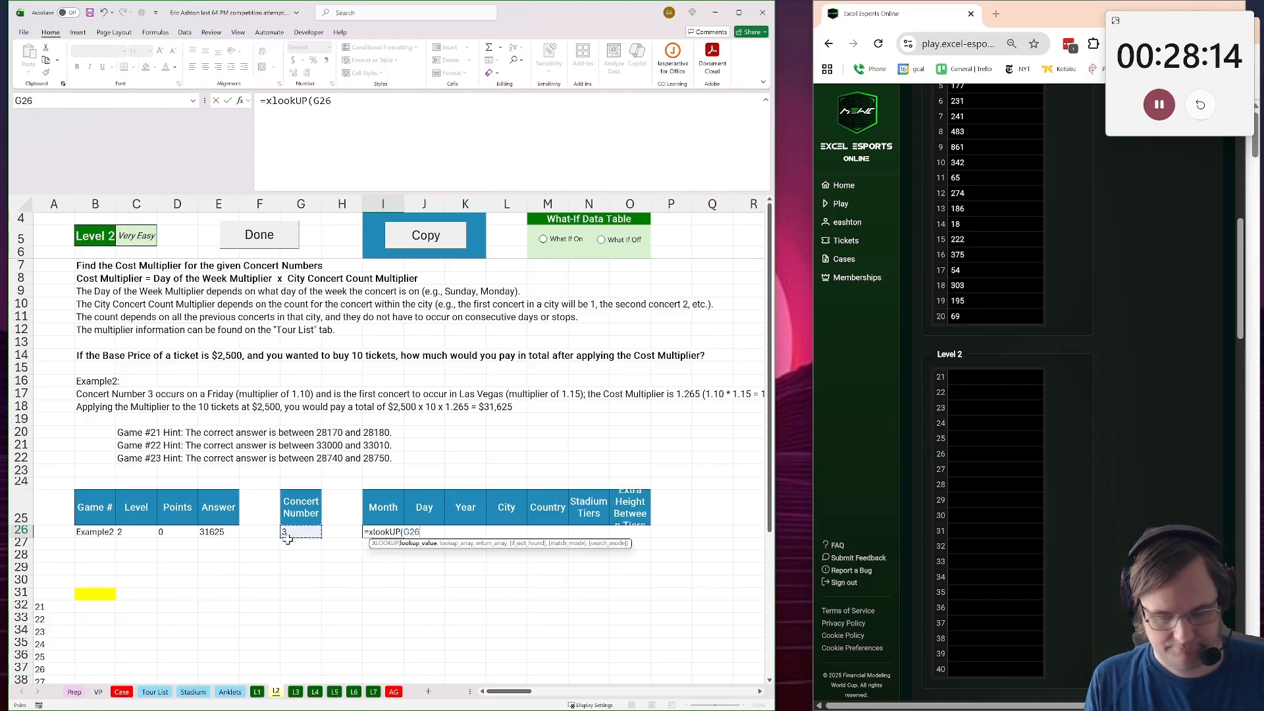
text(,)
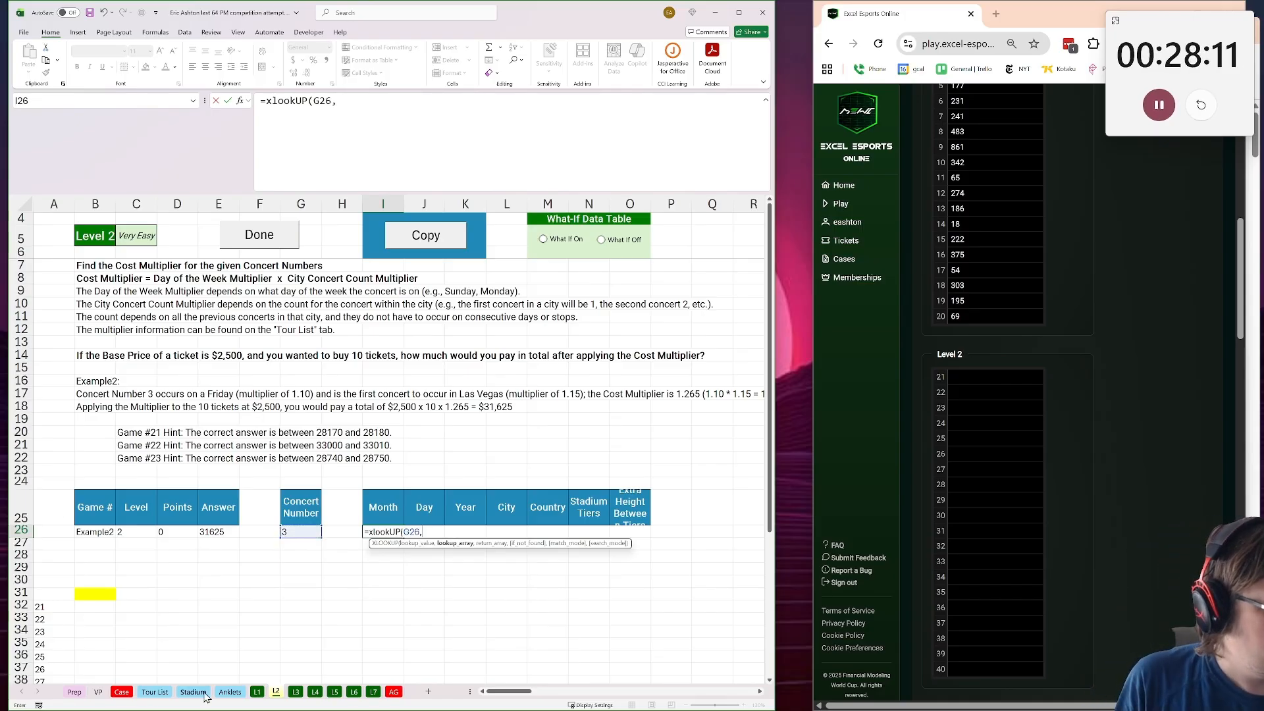
click(155, 692)
click(63, 197)
text(,)
drag(145, 204, 583, 201)
key(Return)
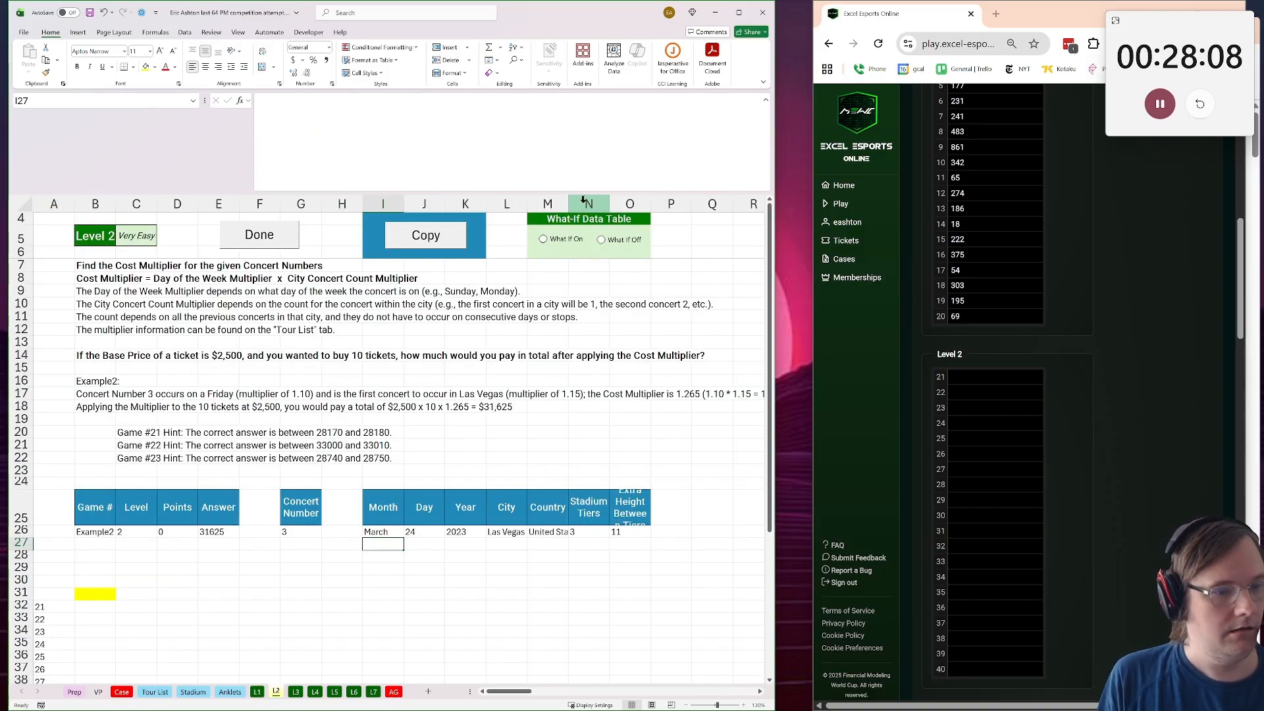
mouse_move(630, 557)
mouse_down()
mouse_move(841, 568)
mouse_move(640, 557)
mouse_up()
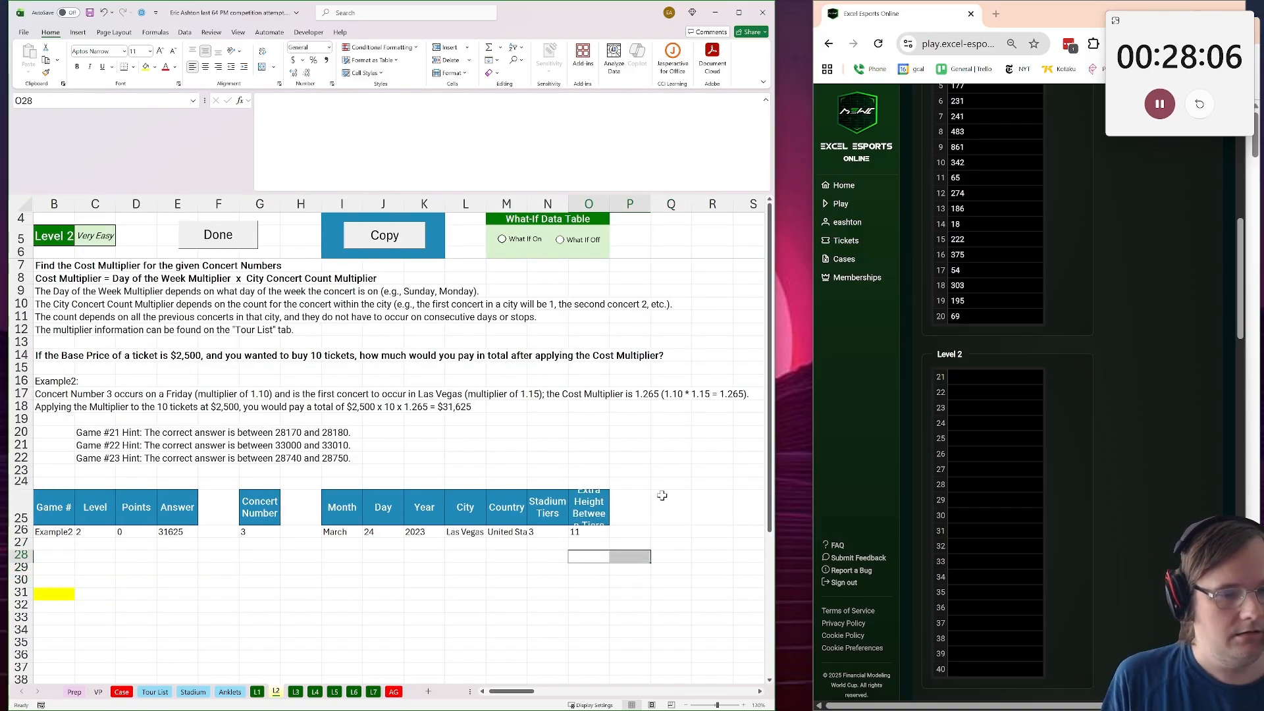
click(661, 495)
text(Day of)
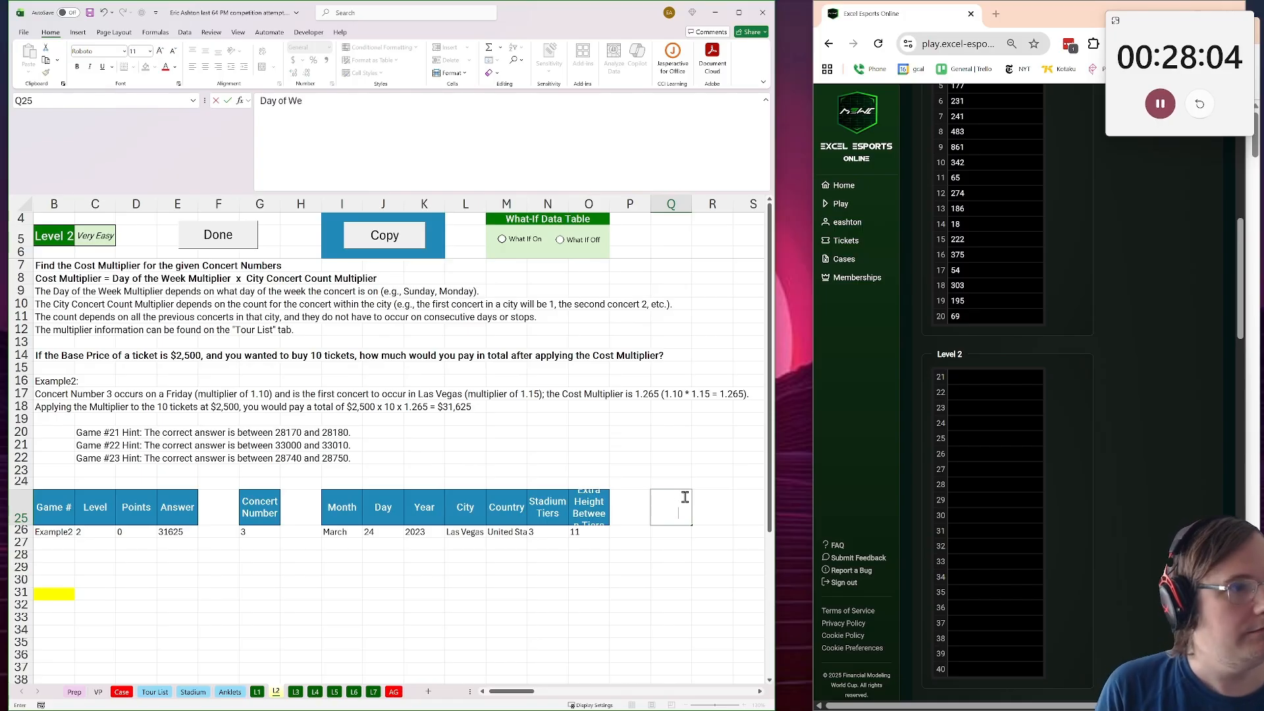
text( We)
key(BackSpace)
key(BackSpace)
key(Return)
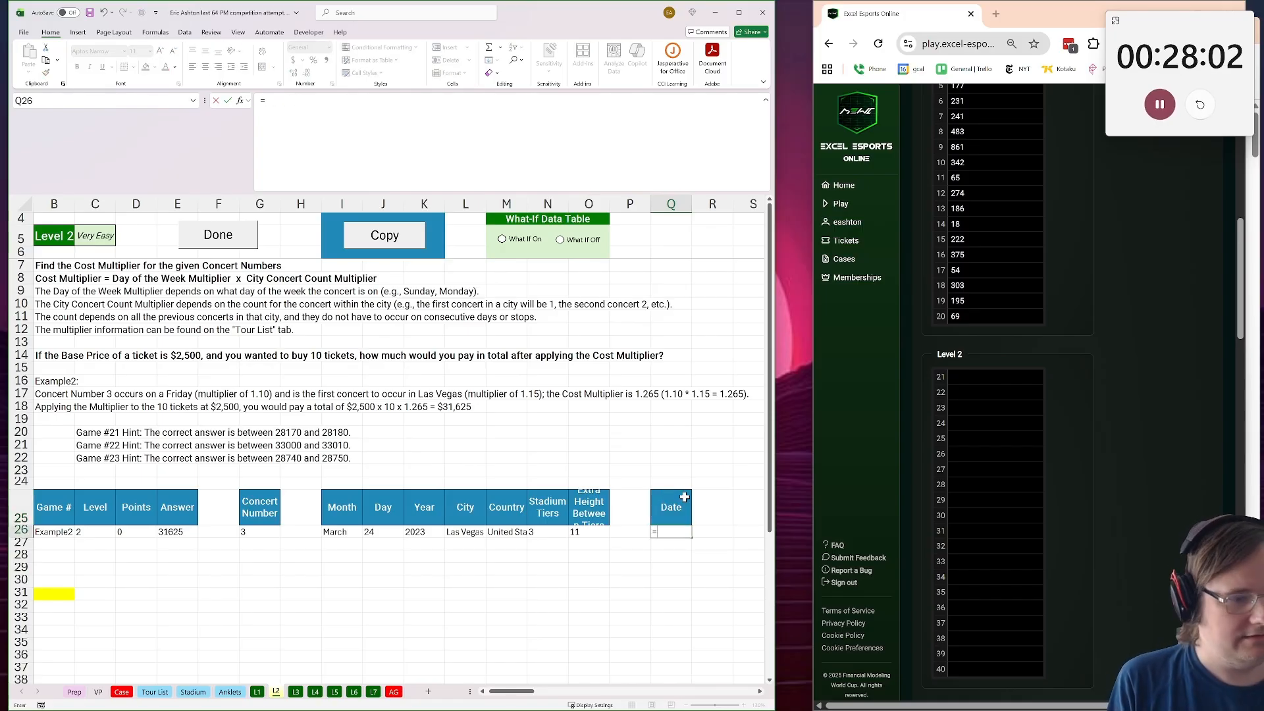
text(=)
key(Escape)
Label Q25 with the header Month N
click(685, 497)
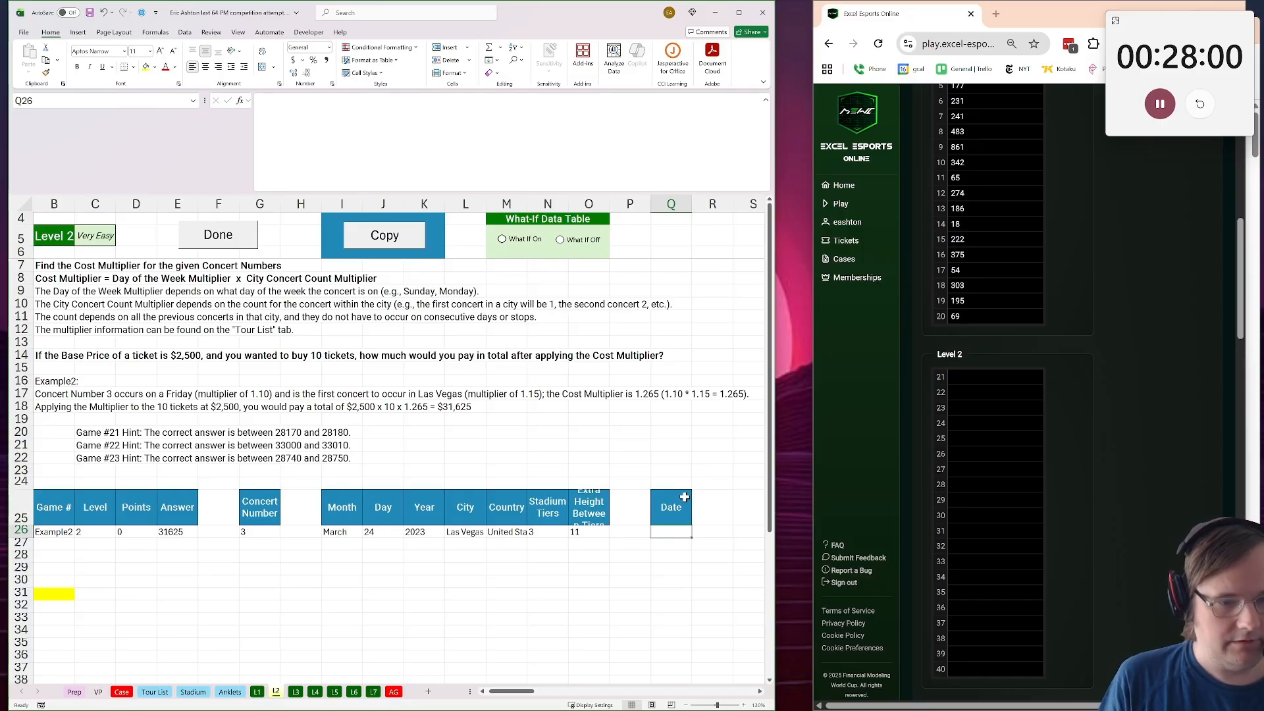
text(Month)
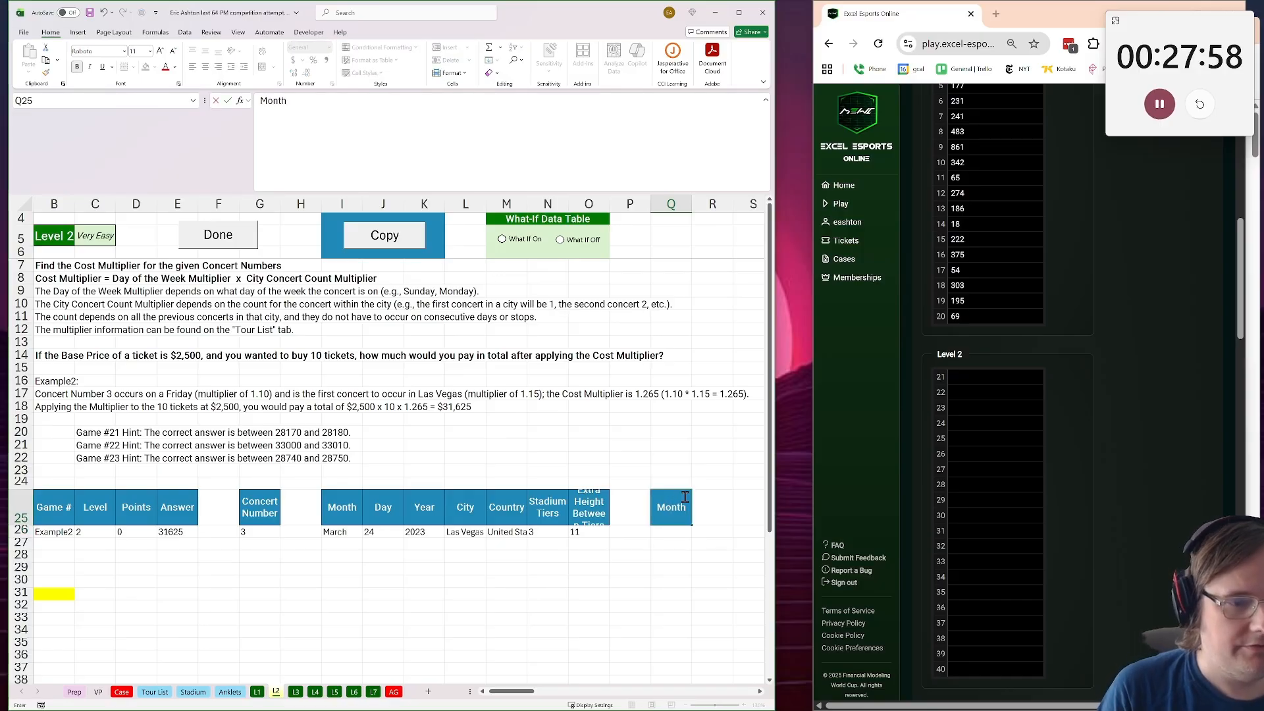
text( N)
key(Return)
In Q26, convert the month to its number with =XLOOKUP(I26,Prep!$O$6:$O$17,Prep!$N$6:$N$17)
text(=xlookuP()
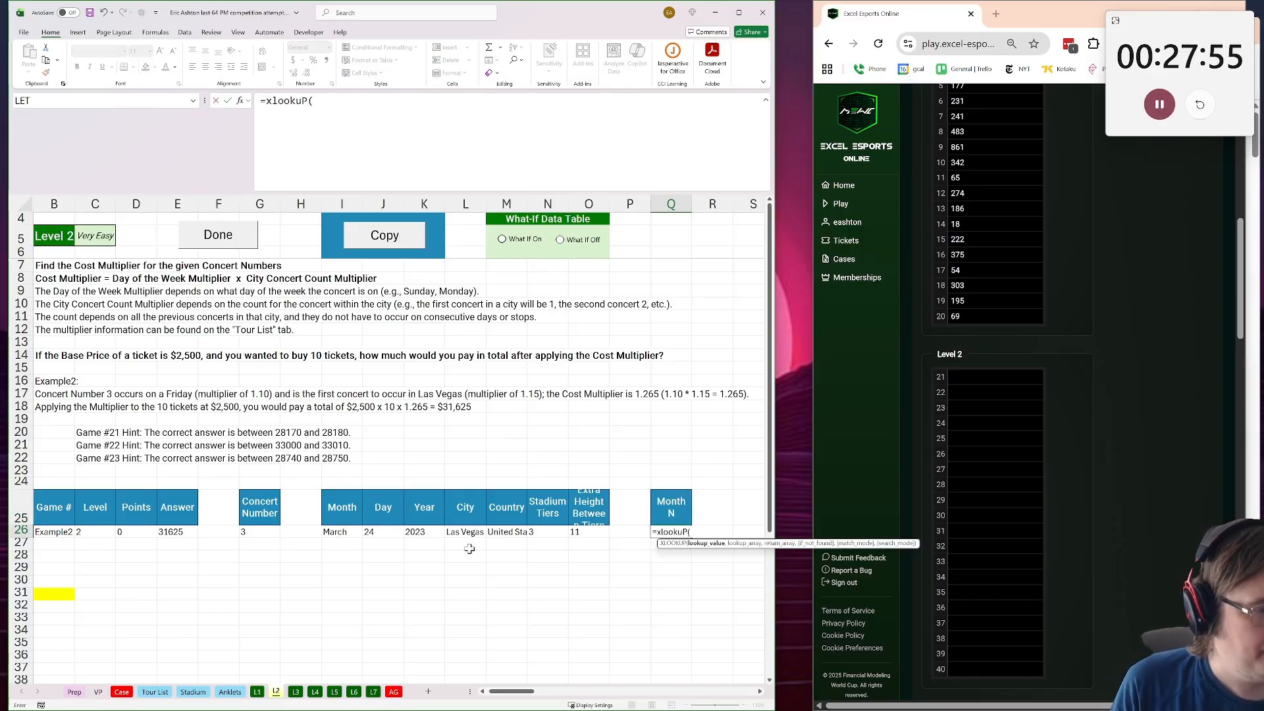
click(349, 532)
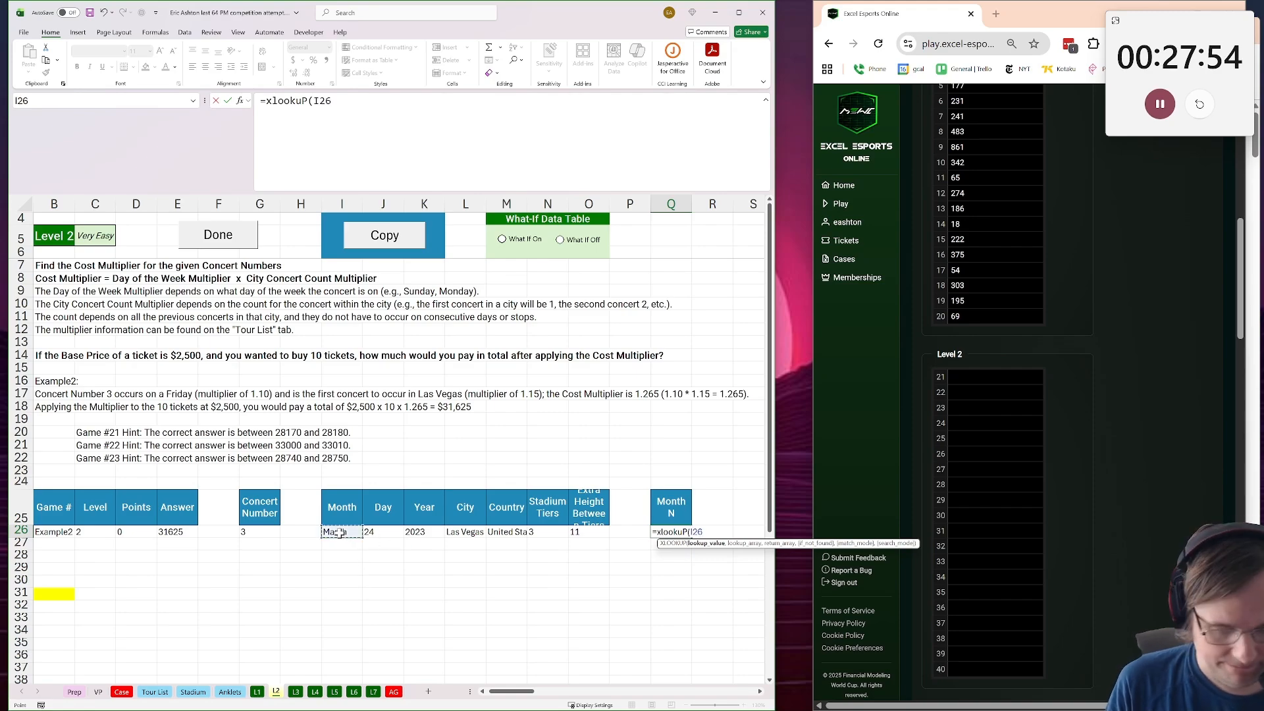
text(,)
click(74, 691)
drag(493, 422, 592, 453)
drag(513, 691, 524, 691)
drag(605, 310, 612, 502)
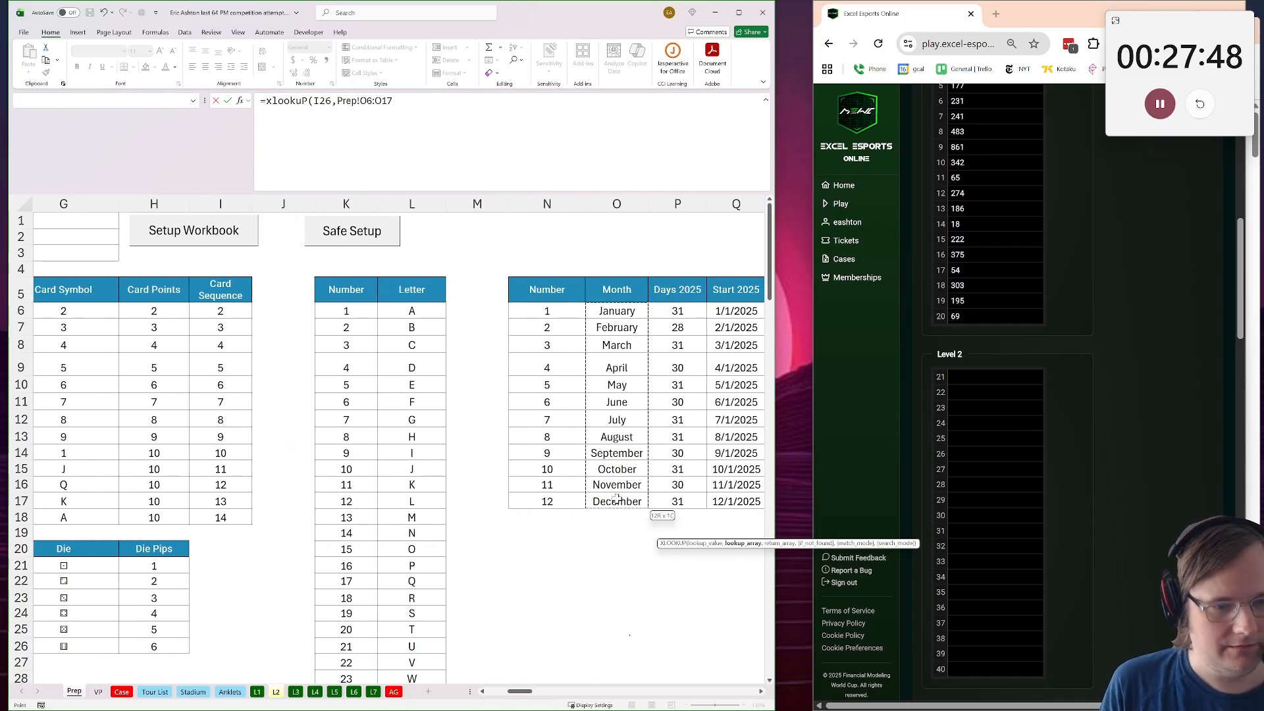
key(F4)
text(,)
drag(547, 311, 545, 494)
key(F4)
key(Return)
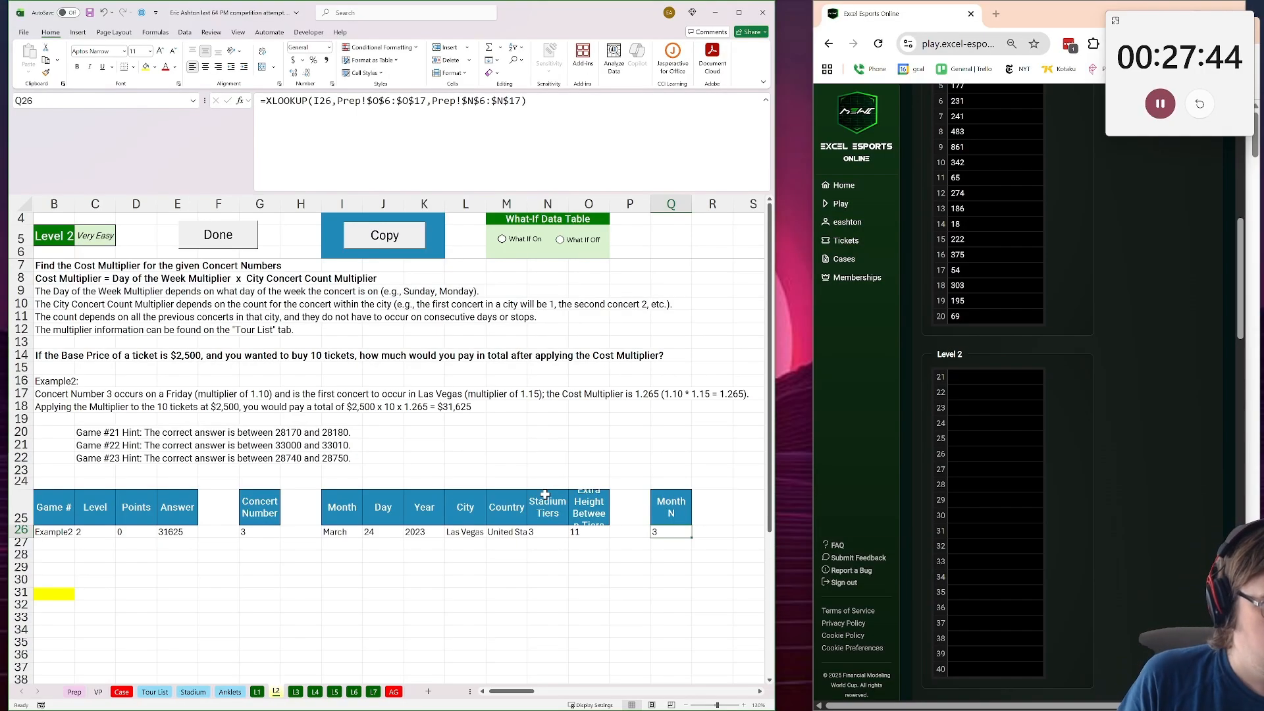
Add a Date header in R25 and build the concert date in R26 with =DATE(K26,Q26,J26)
click(709, 498)
text(Date)
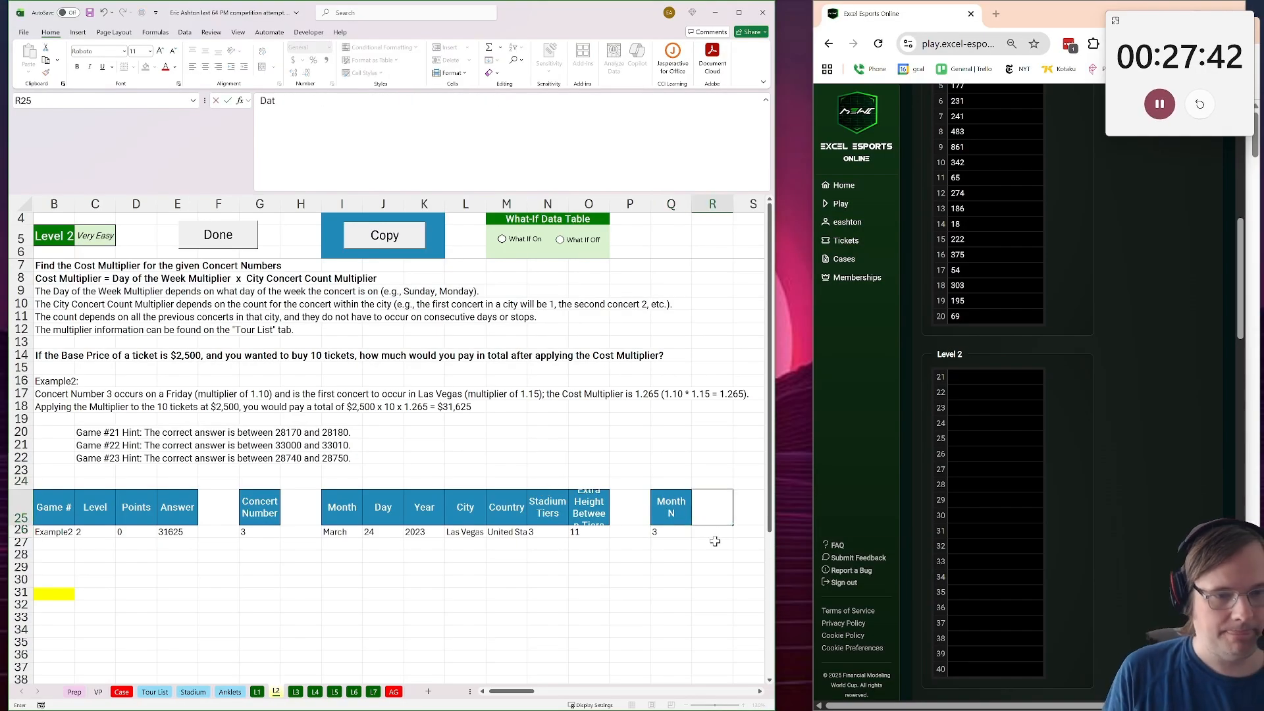
key(Return)
text(=DATE()
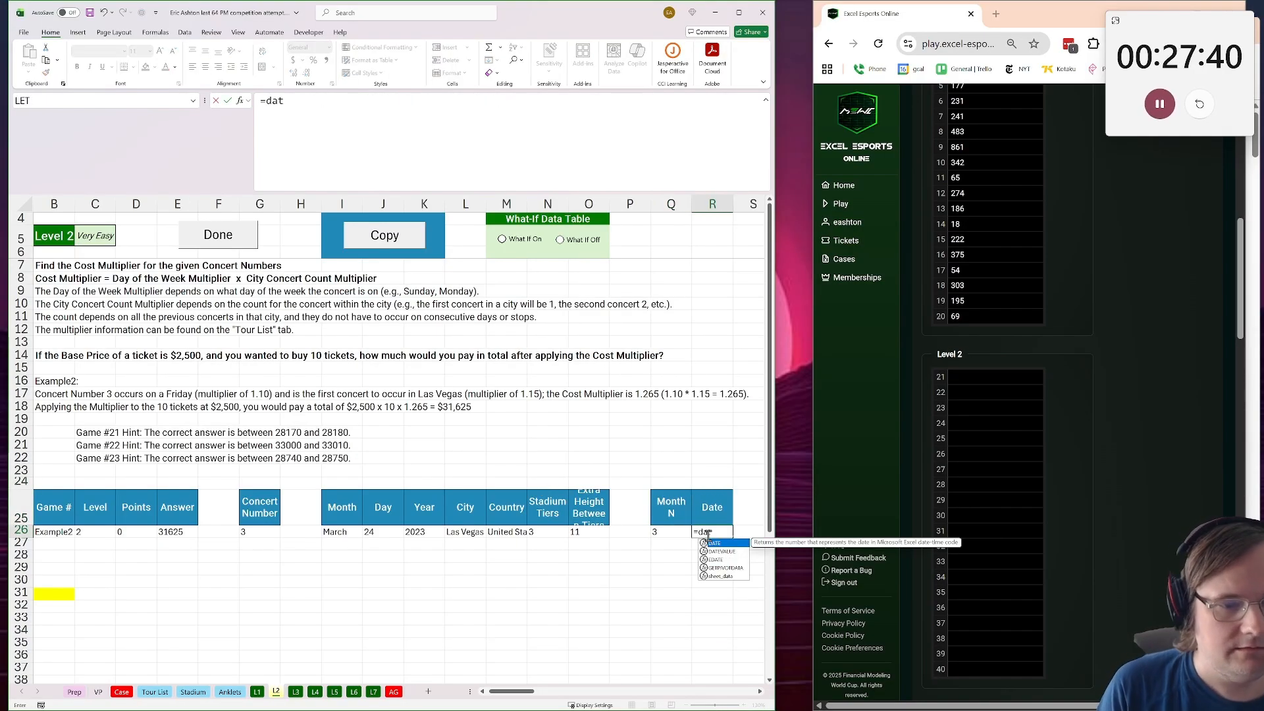
click(421, 533)
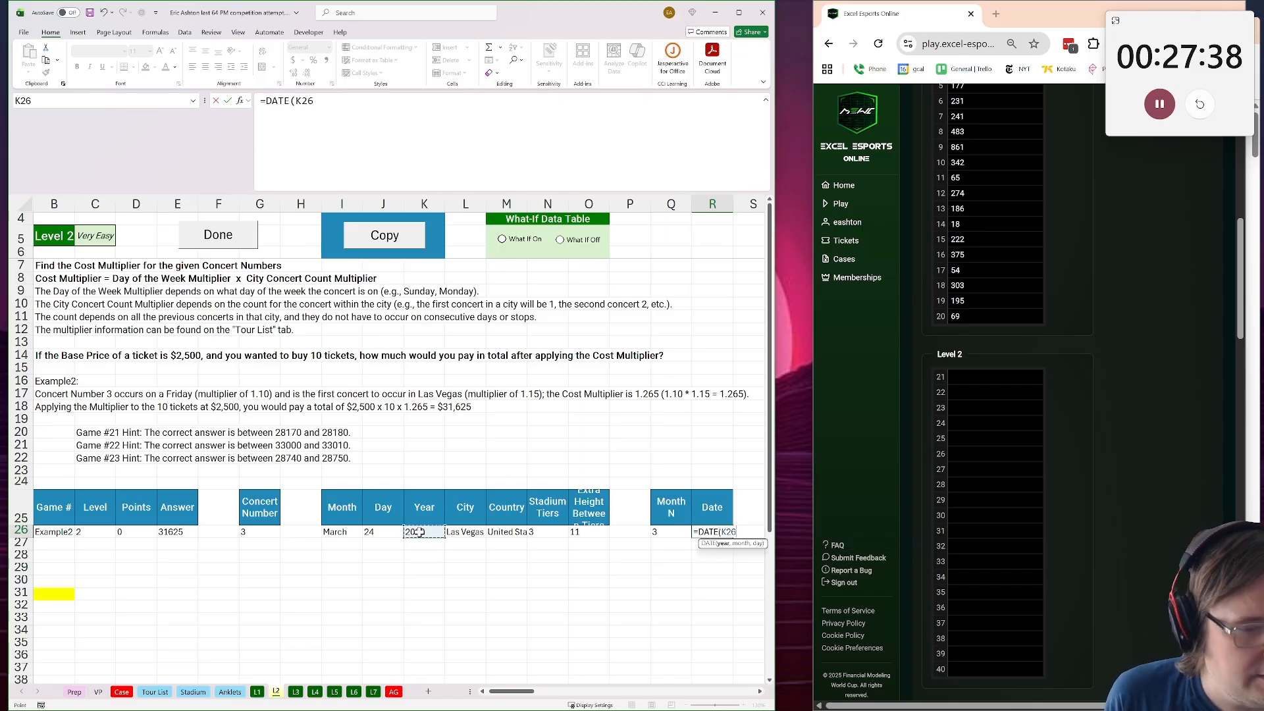
text(,)
key(Left)
text(,)
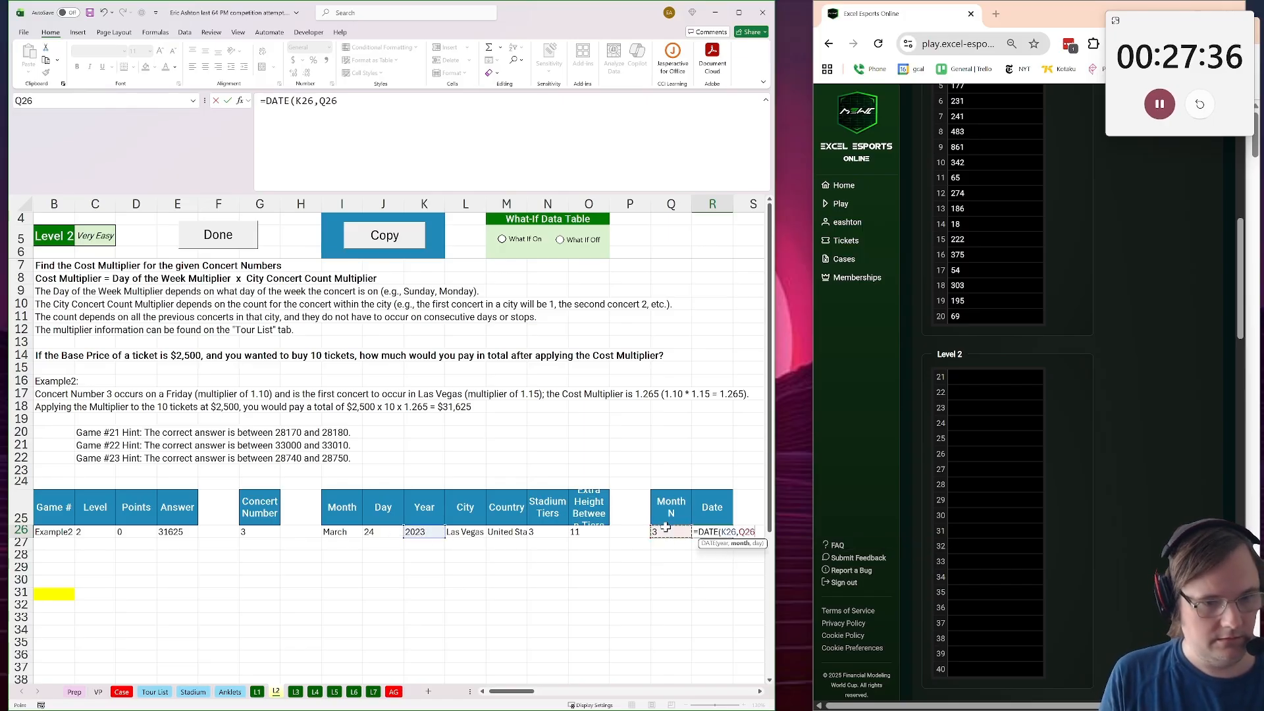
click(392, 532)
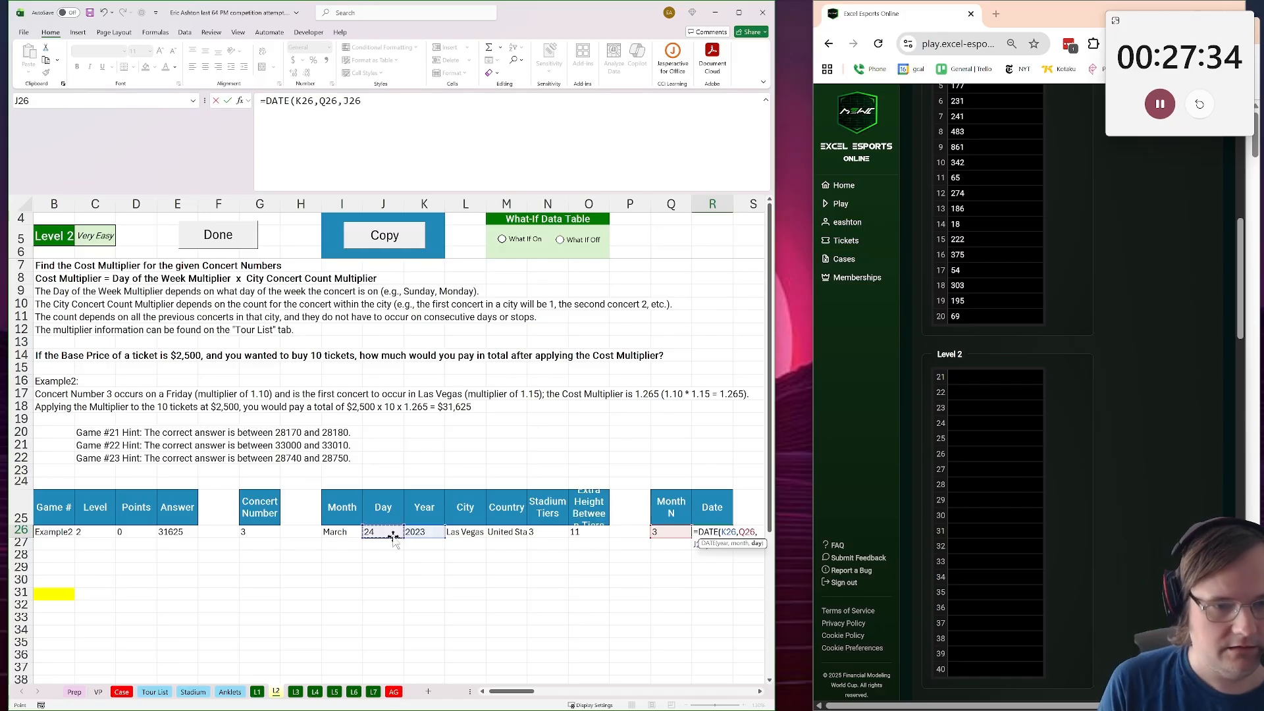
key(ctrl+Return)
Add a Day of Week header in S25 and calculate it in S26 with =WEEKDAY(R26)
key(Right)
key(Up)
text(Day of W)
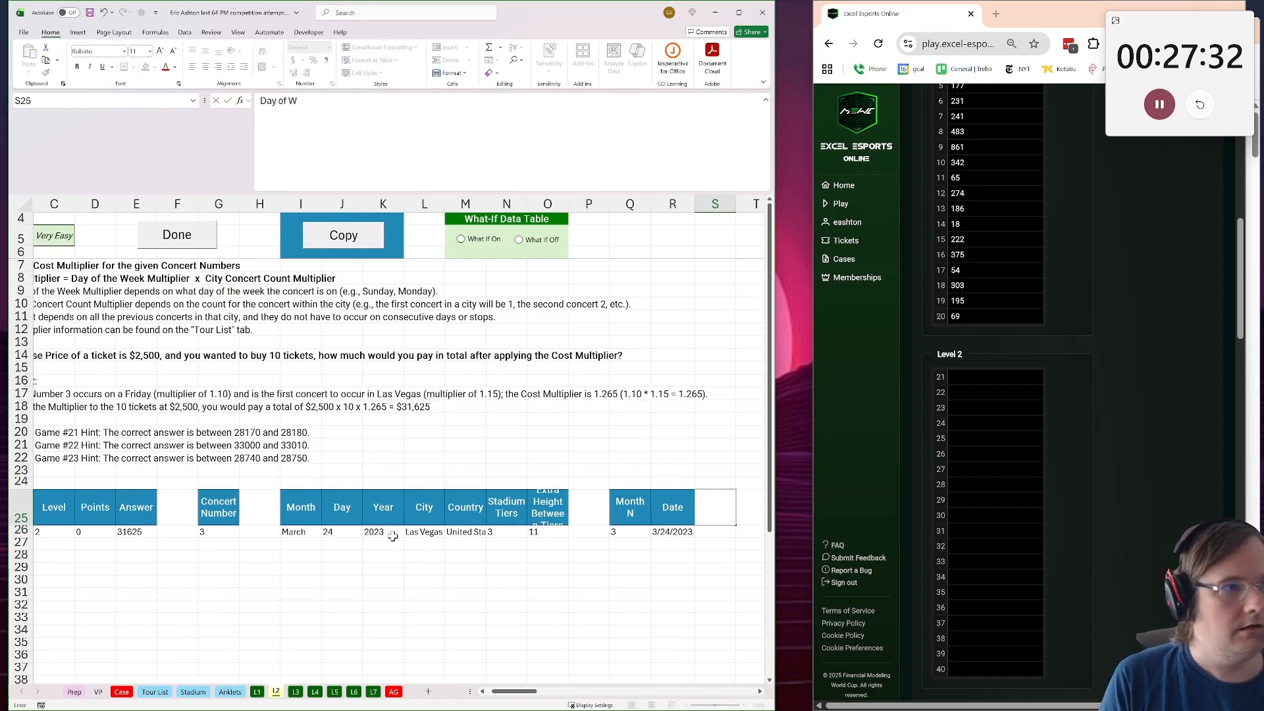
text(eek)
key(Return)
text(=see)
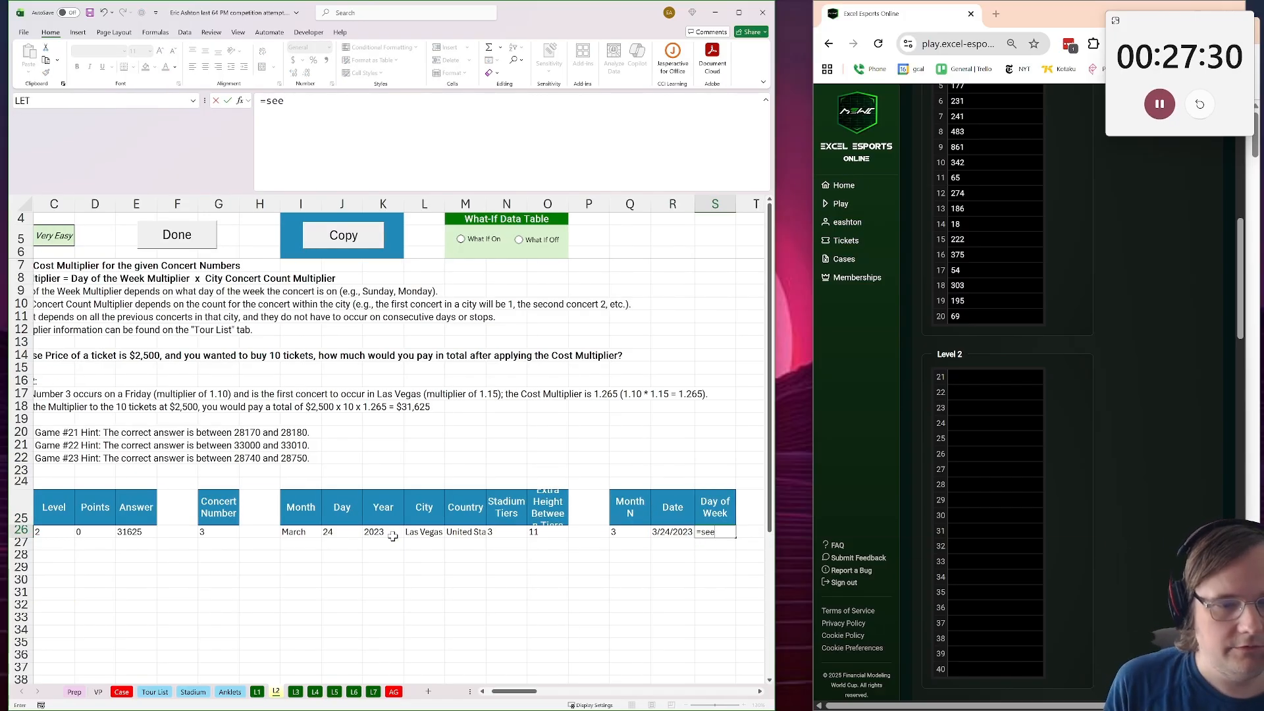
key(BackSpace)
key(BackSpace)
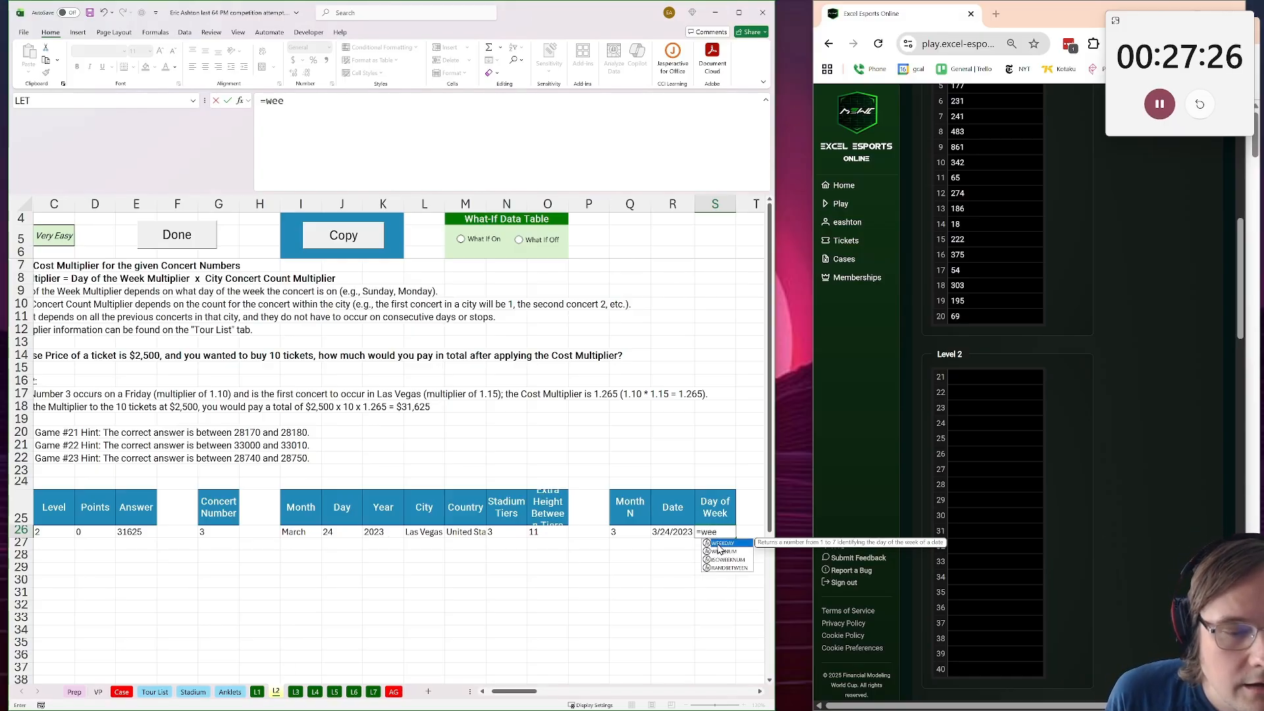
key(Tab)
click(686, 534)
text())
key(ctrl+Return)
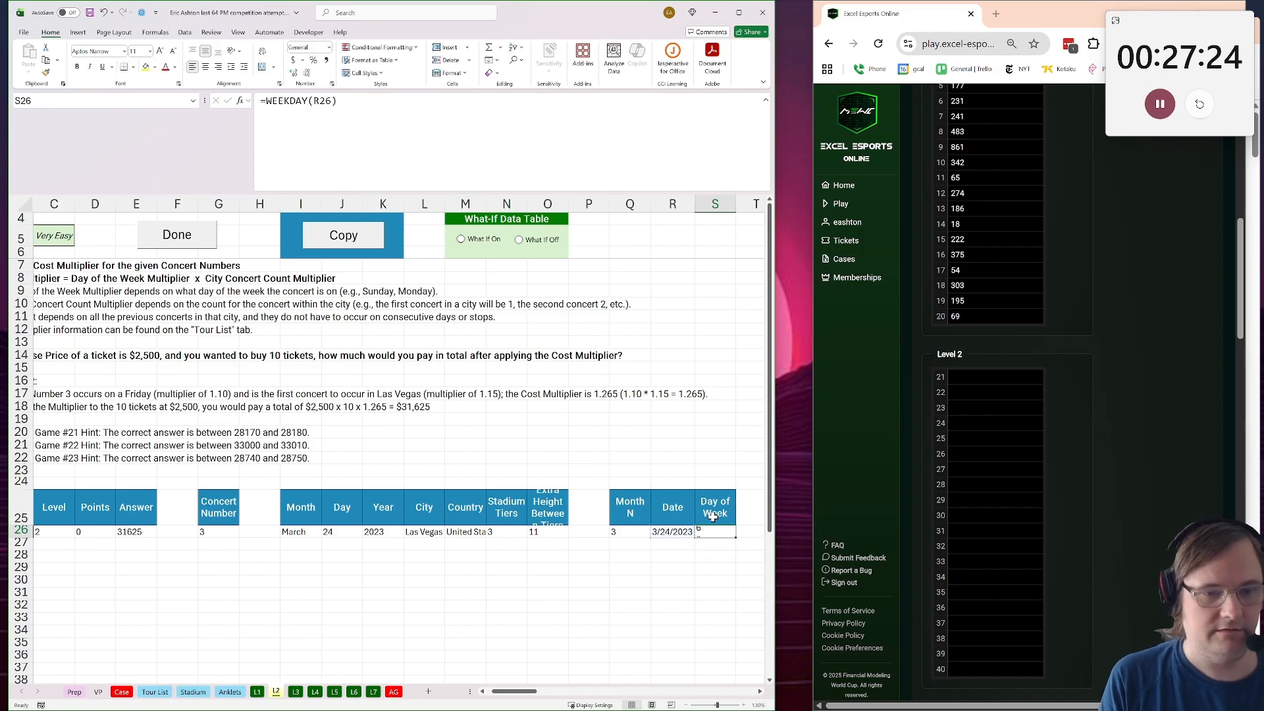
Compare the day-of-week and city concert multiplier tables on the Tour List sheet with the Level 2 worked example
click(231, 691)
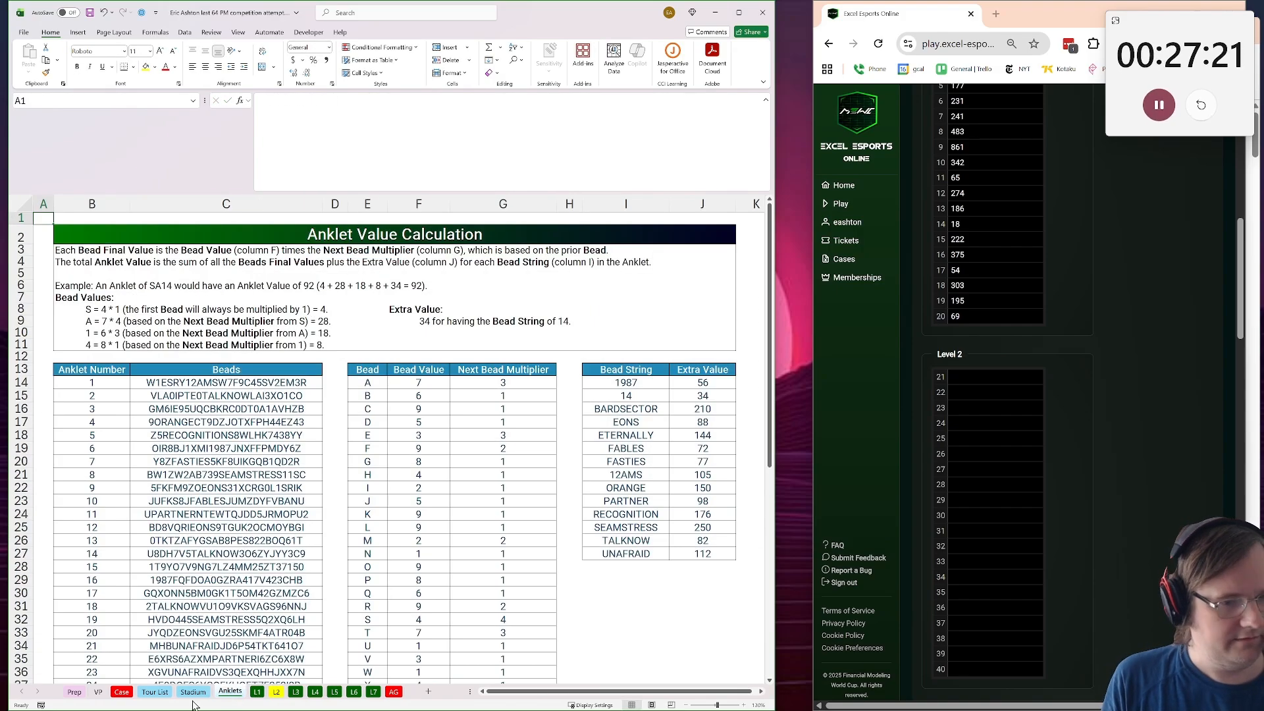
click(155, 692)
drag(652, 486, 592, 513)
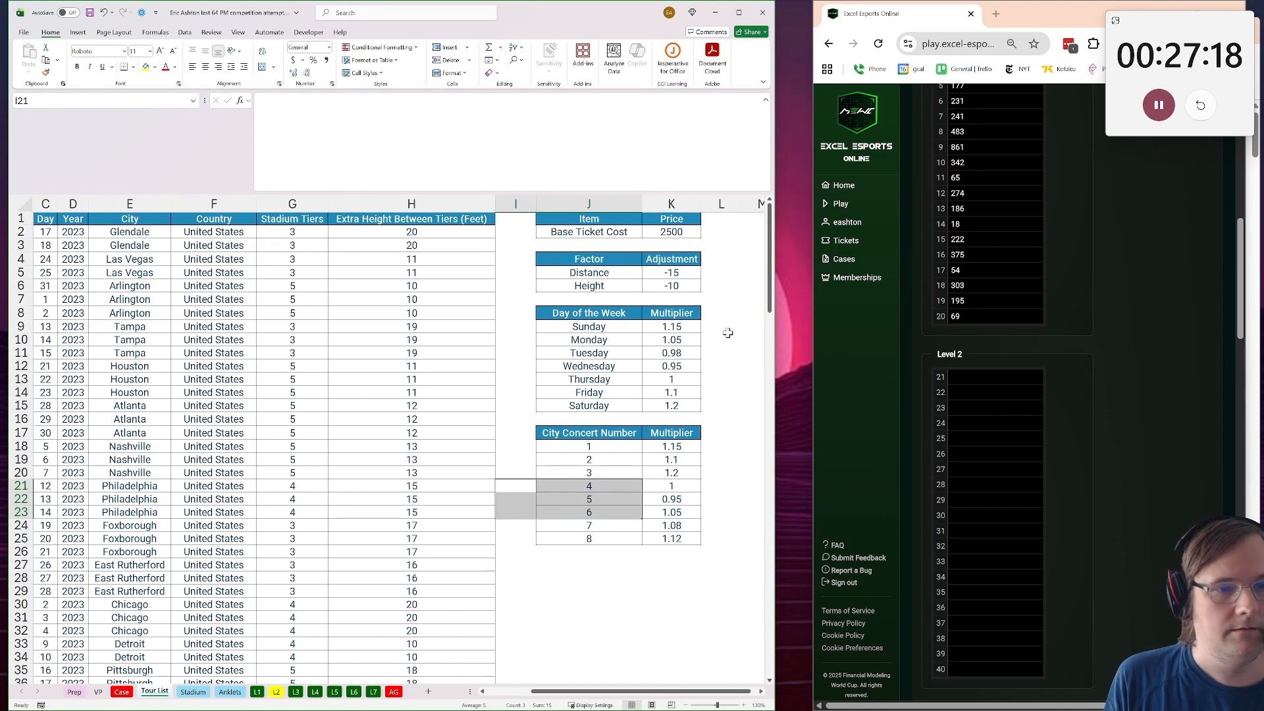
click(728, 329)
click(276, 692)
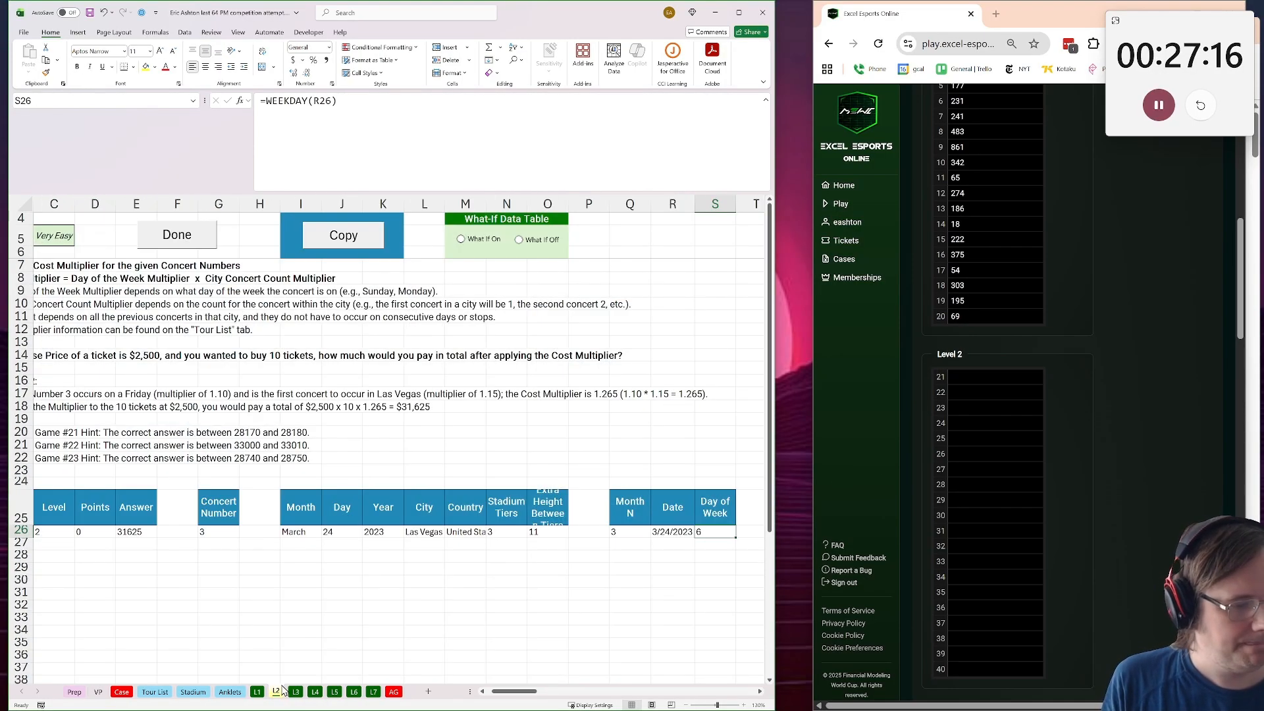
drag(363, 423, 401, 463)
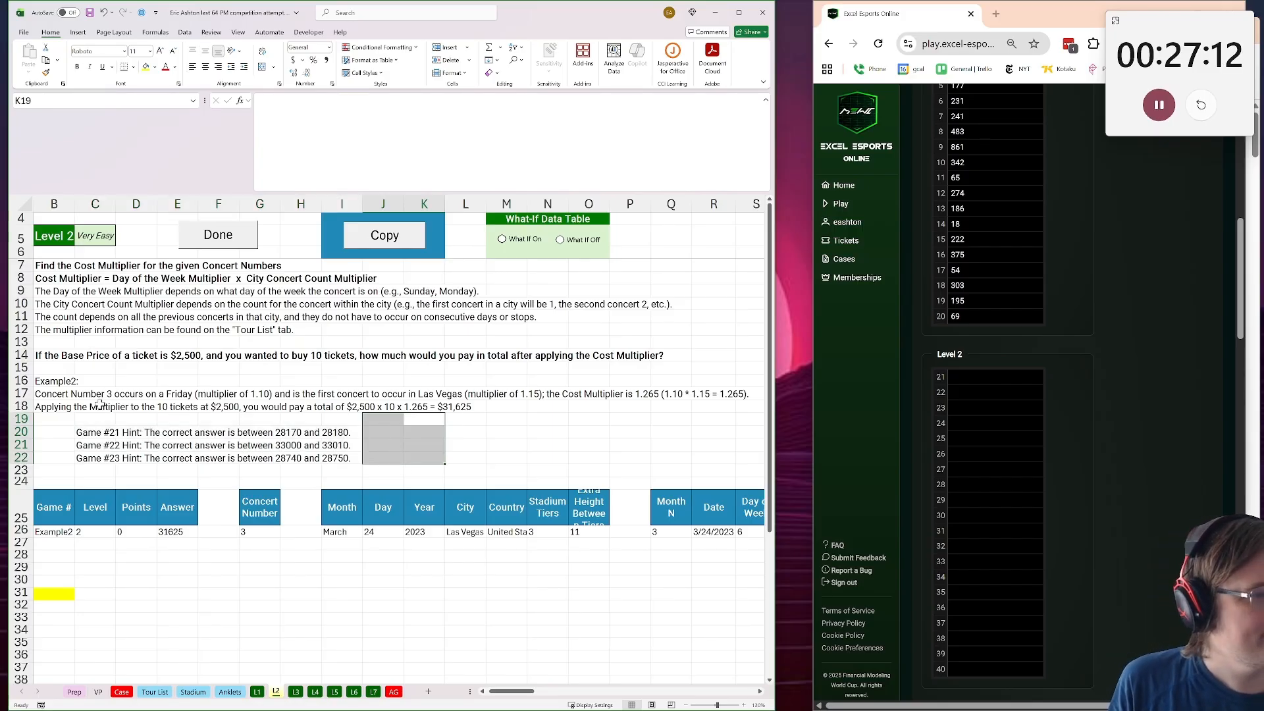
click(60, 391)
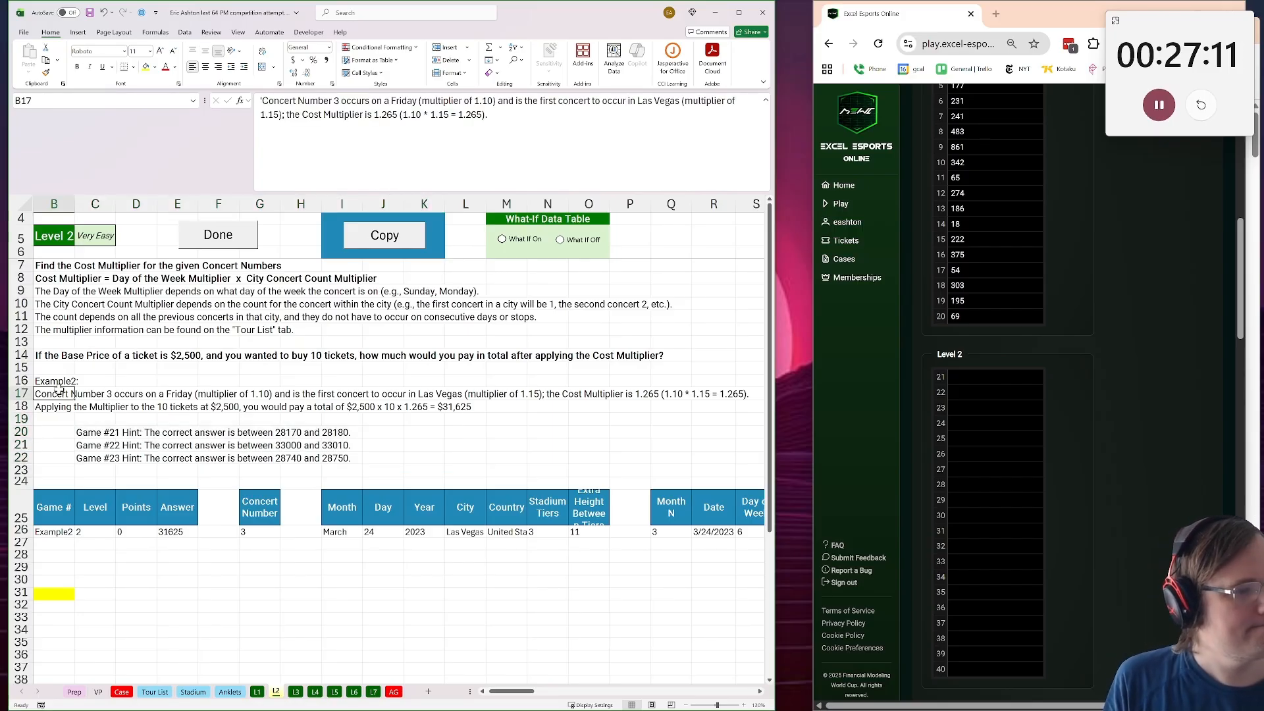
On the Tour List sheet, number the days Sunday to Saturday 1 through 7 in L9:L15 beside their multipliers
click(155, 692)
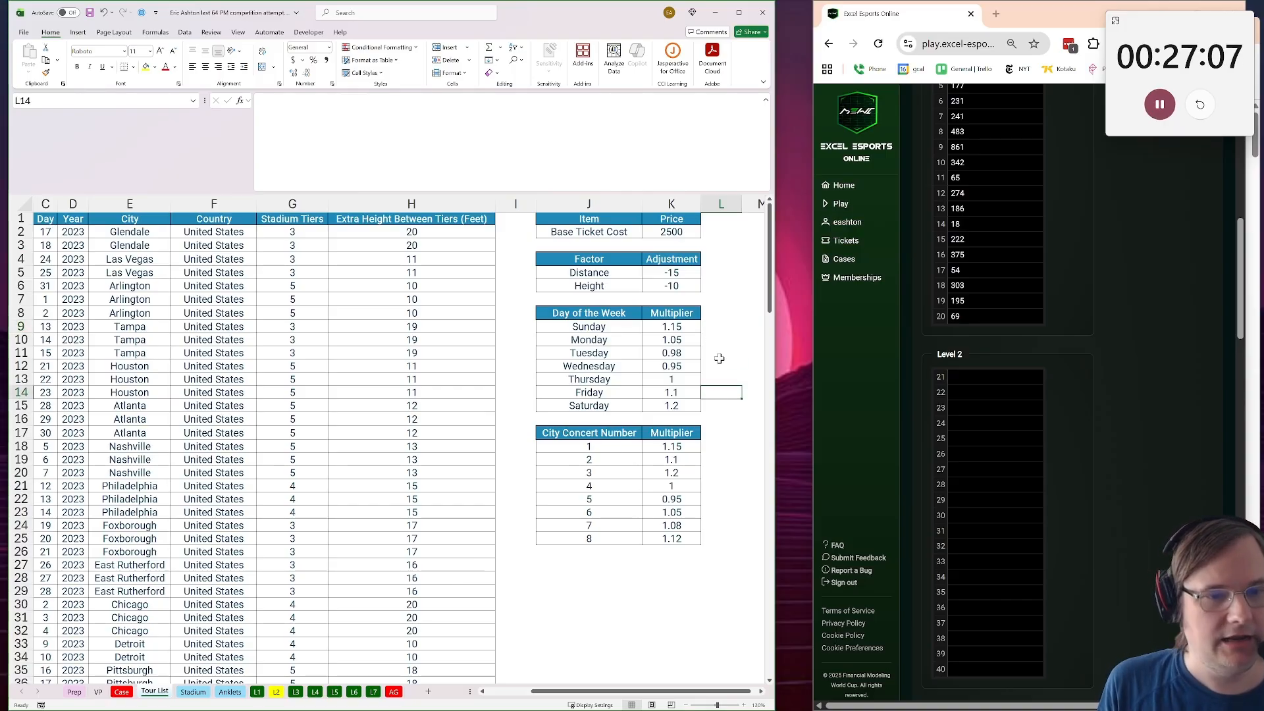
text(1 2 3 4 5 )
text(6)
key(Return)
text(7)
key(Return)
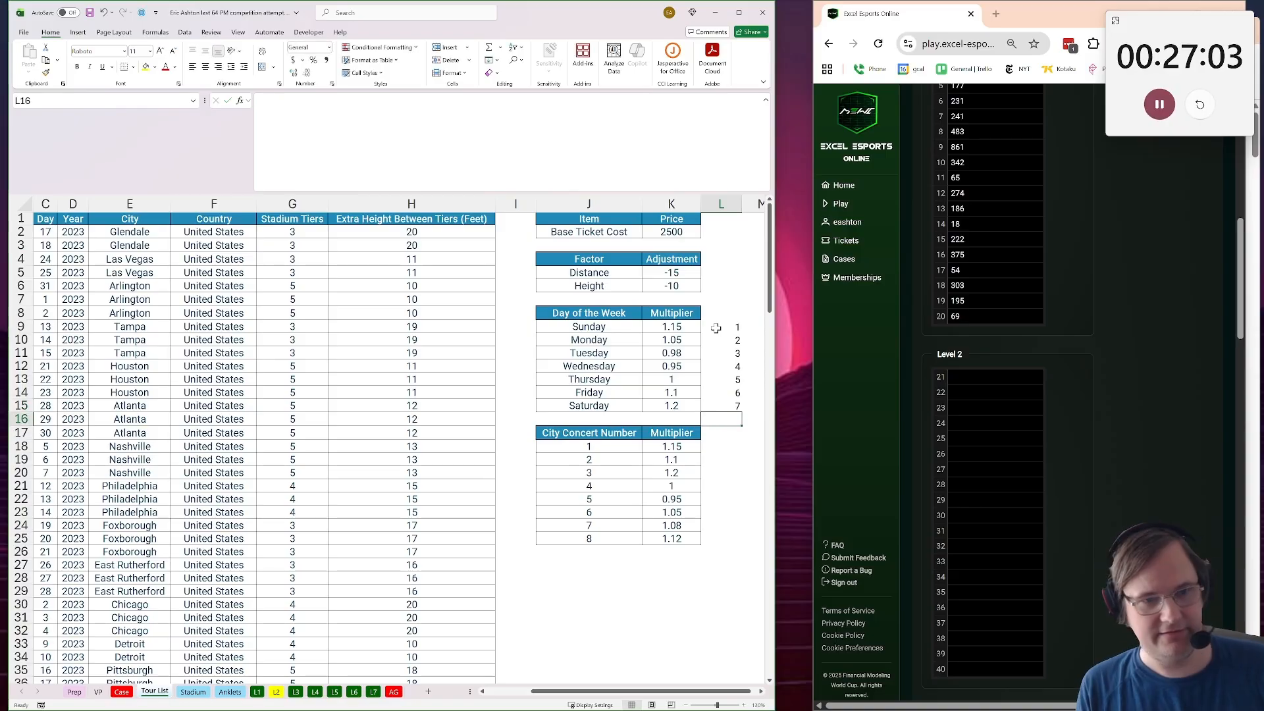
Add a DOW Mult header in T25 of the L2 sheet
click(279, 695)
drag(593, 568, 46, 585)
mouse_move(542, 691)
mouse_down()
mouse_move(503, 691)
mouse_move(521, 691)
mouse_up()
click(496, 471)
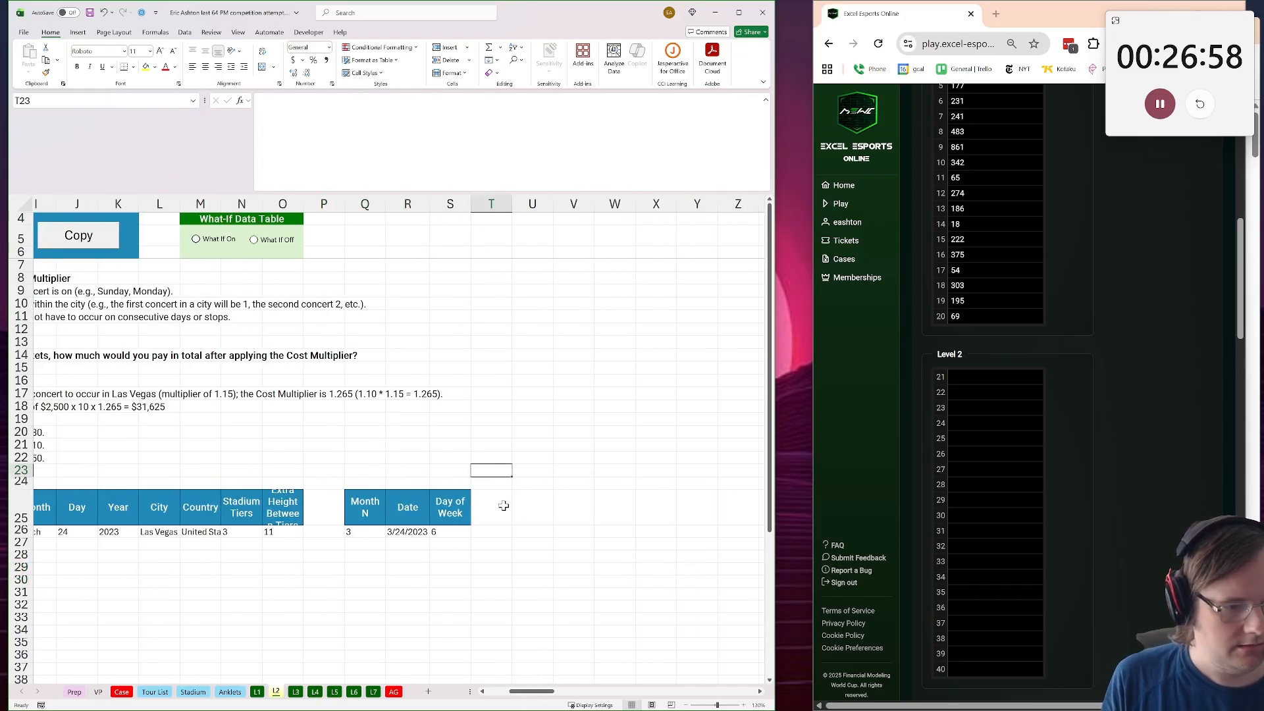
click(504, 502)
text(DOW Mul)
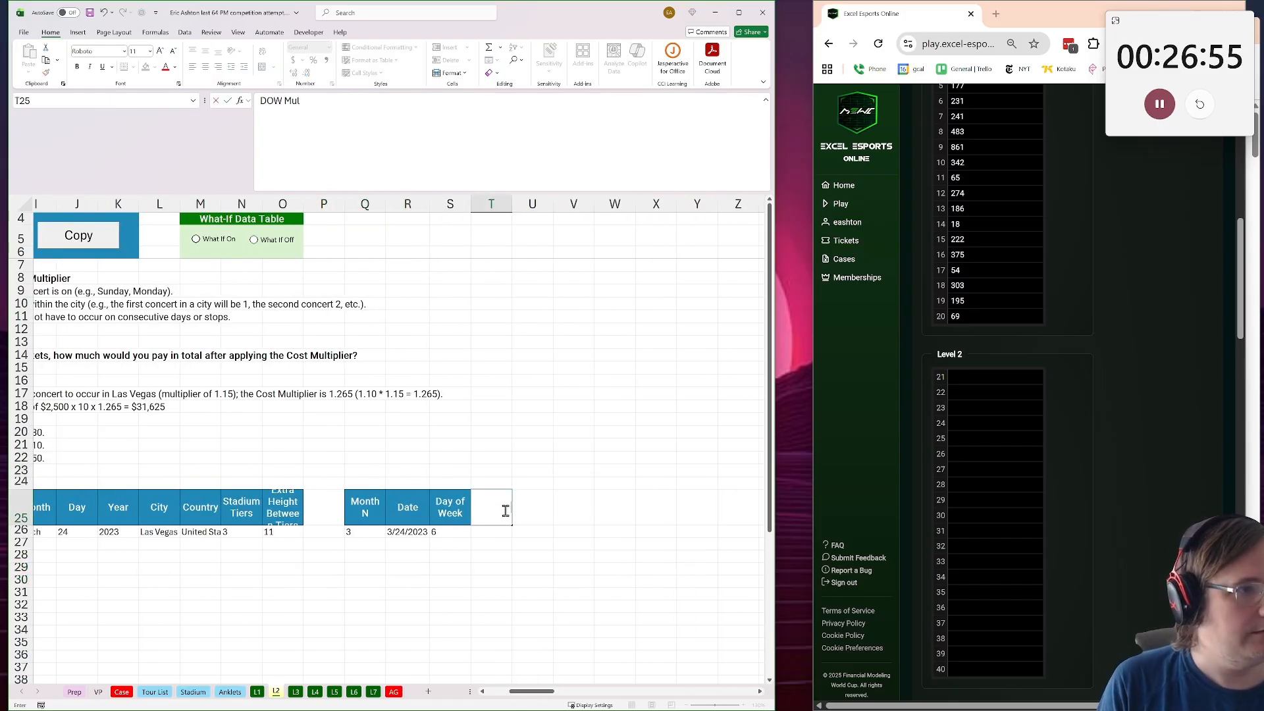
text(t)
key(Return)
In T26, look up the weekday multiplier with =XLOOKUP(S26,'Tour List'!$L$9:$L$15,'Tour List'!$K$9:$K$15)
text(=xlookuP()
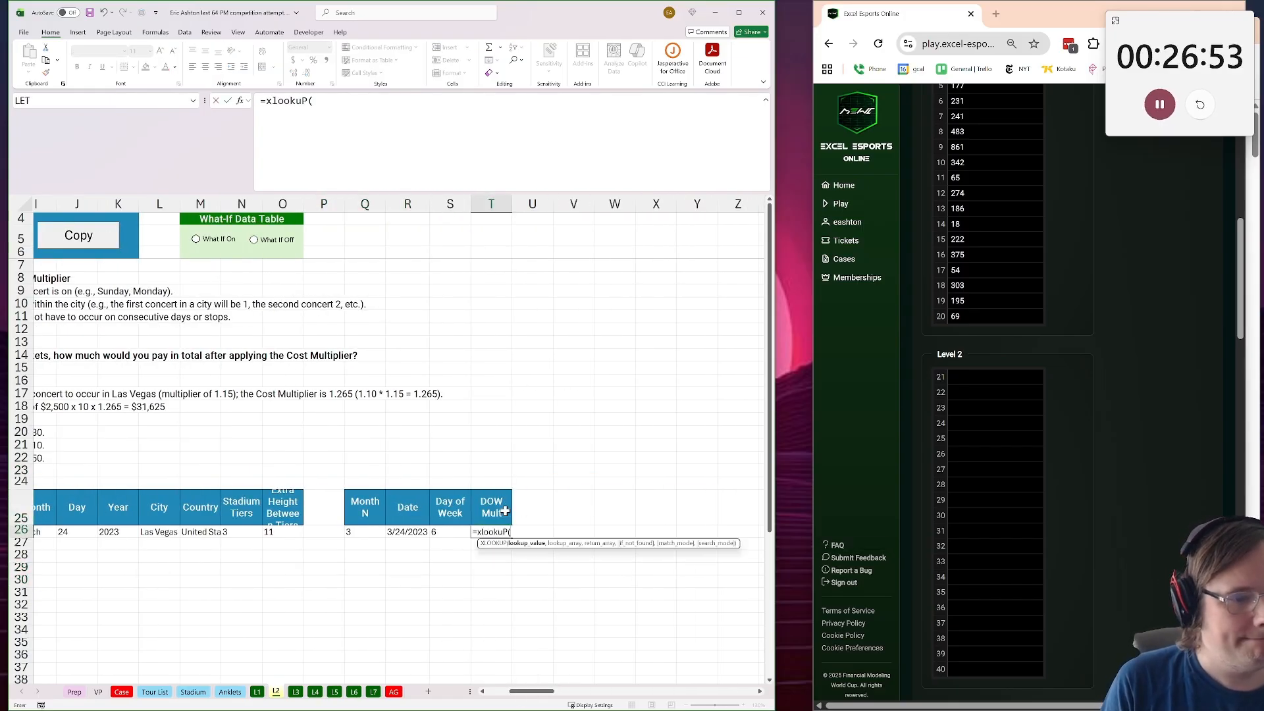
click(450, 531)
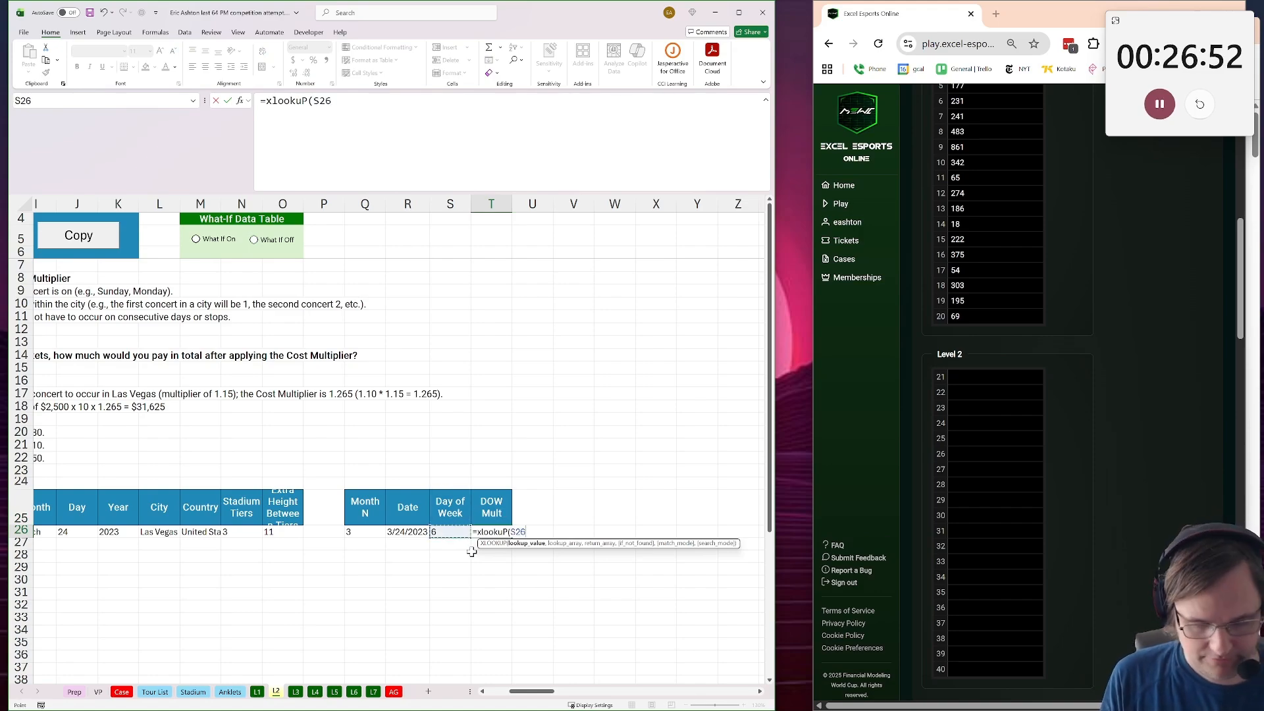
text(,)
click(155, 692)
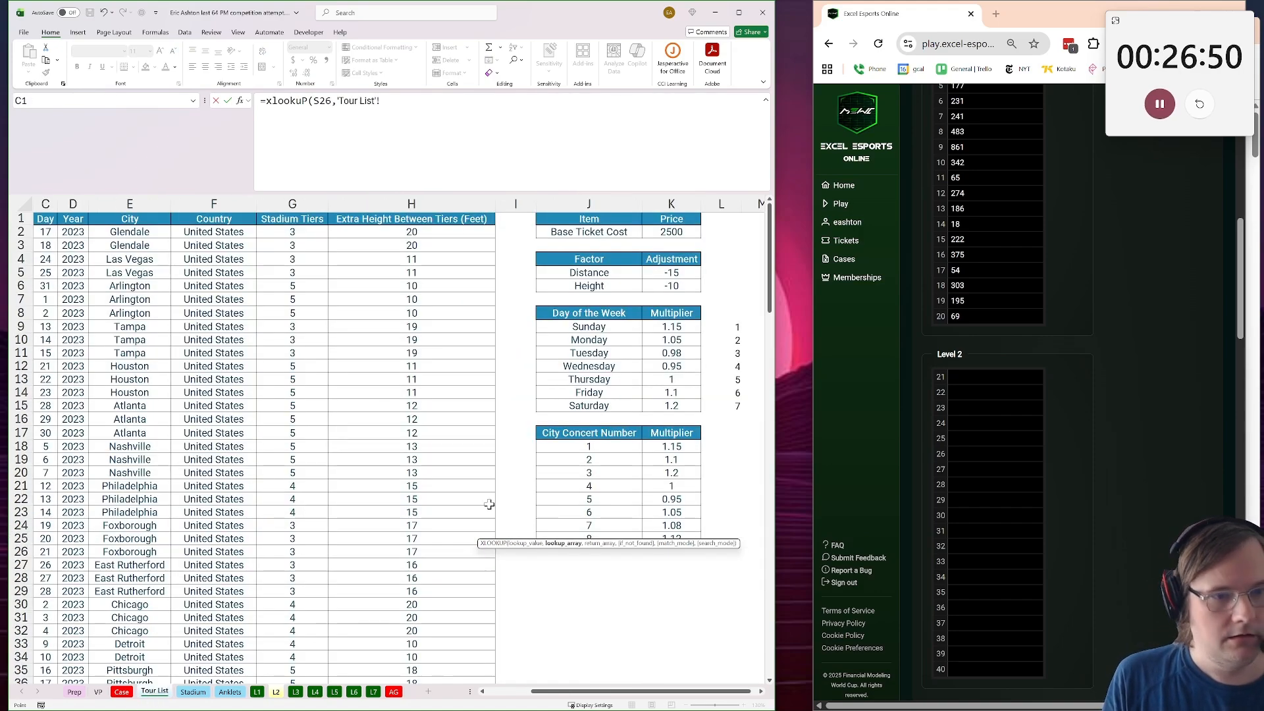
drag(574, 449, 583, 539)
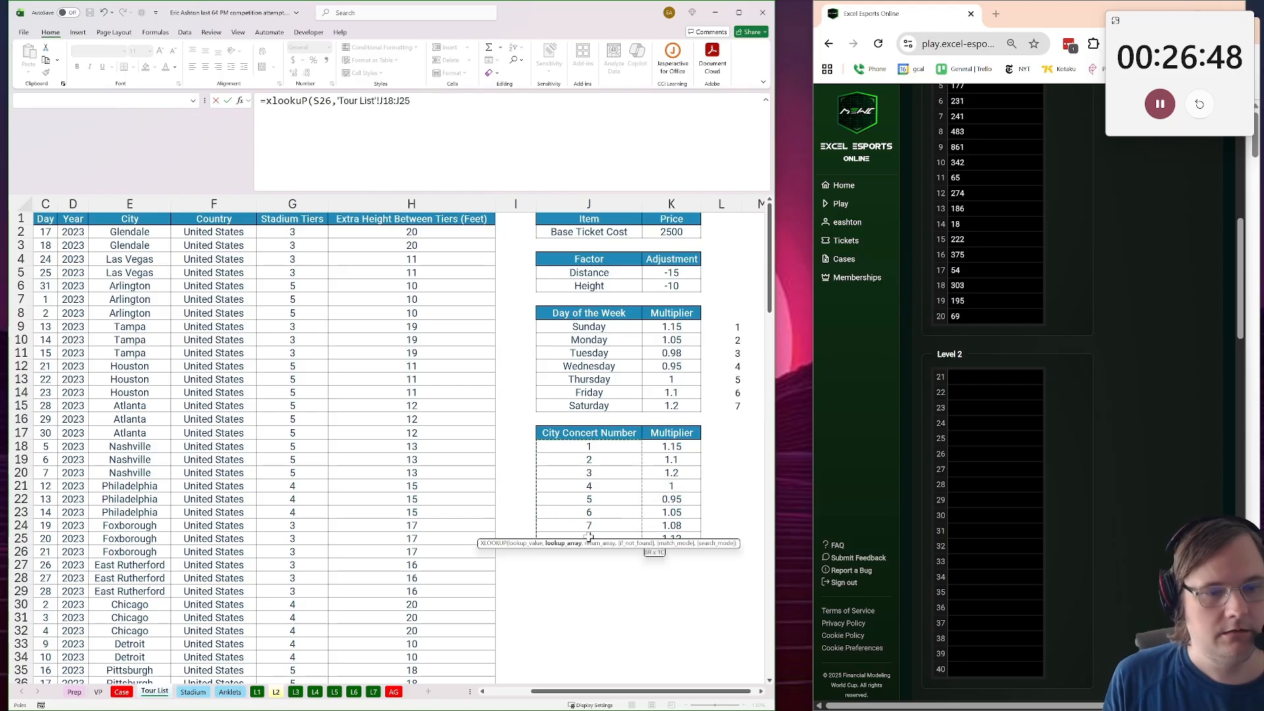
drag(735, 328, 729, 401)
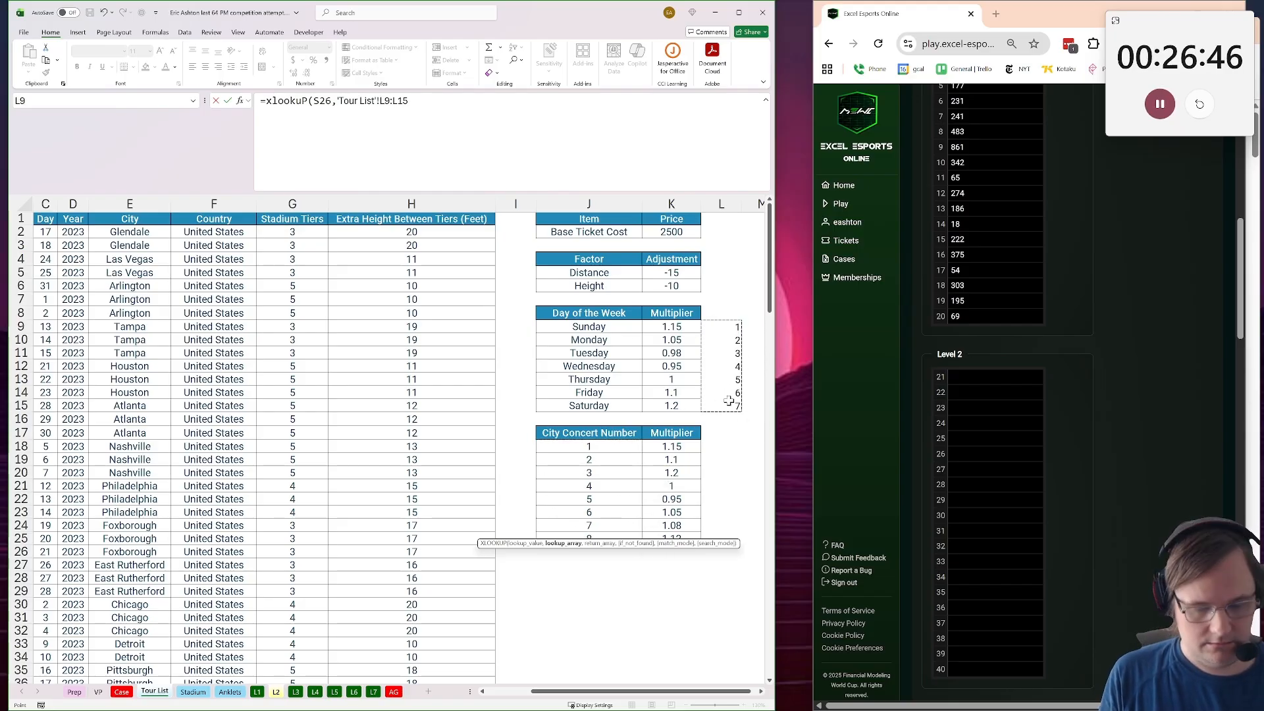
key(F4)
text(,)
drag(672, 324, 684, 400)
key(F4)
key(ctrl+Return)
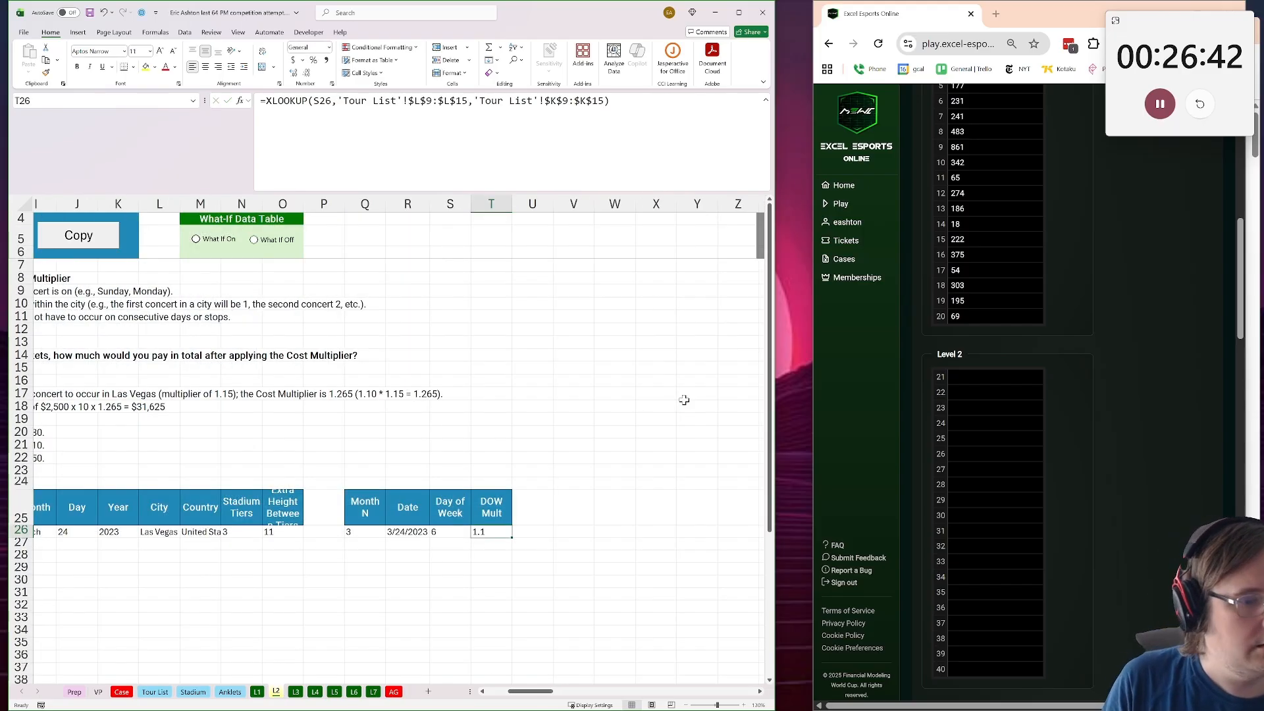
Reread the Level 2 rules and examine how concerts are grouped by city through the whole Tour List
key(Left)
key(Left)
key(Left)
key(Left)
key(Left)
key(Left)
key(Left)
key(Left)
key(Left)
key(Left)
key(Left)
scroll(336, 540, down, 1)
drag(411, 538, 664, 601)
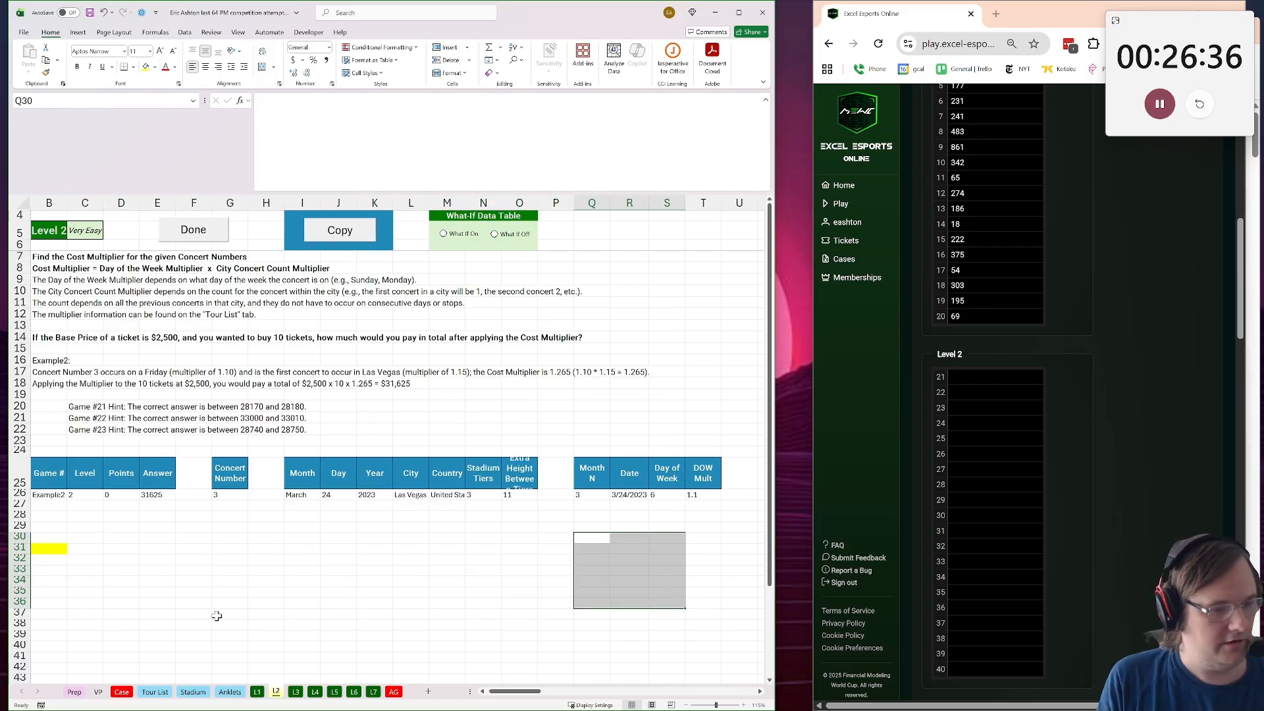
click(157, 692)
drag(359, 301, 299, 420)
scroll(286, 436, down, 2)
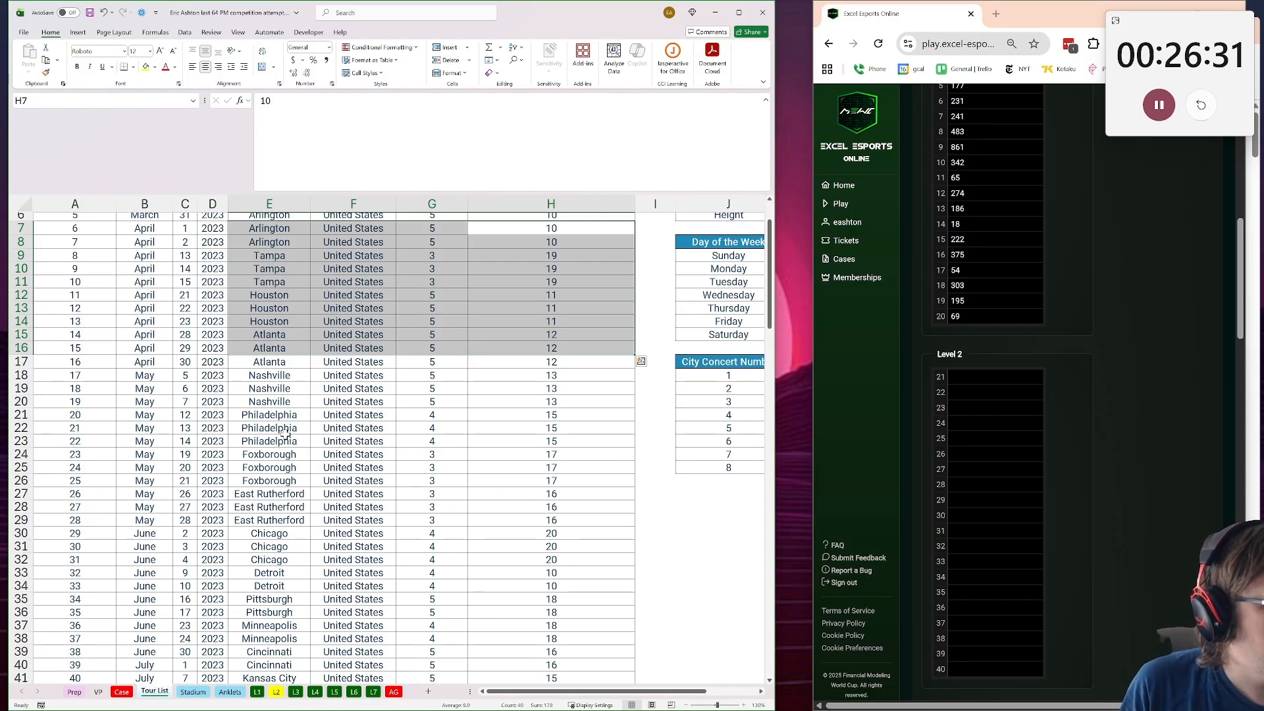
scroll(285, 435, down, 20)
scroll(273, 426, down, 19)
scroll(326, 503, up, 4)
scroll(326, 503, up, 20)
scroll(368, 511, down, 20)
scroll(364, 494, down, 10)
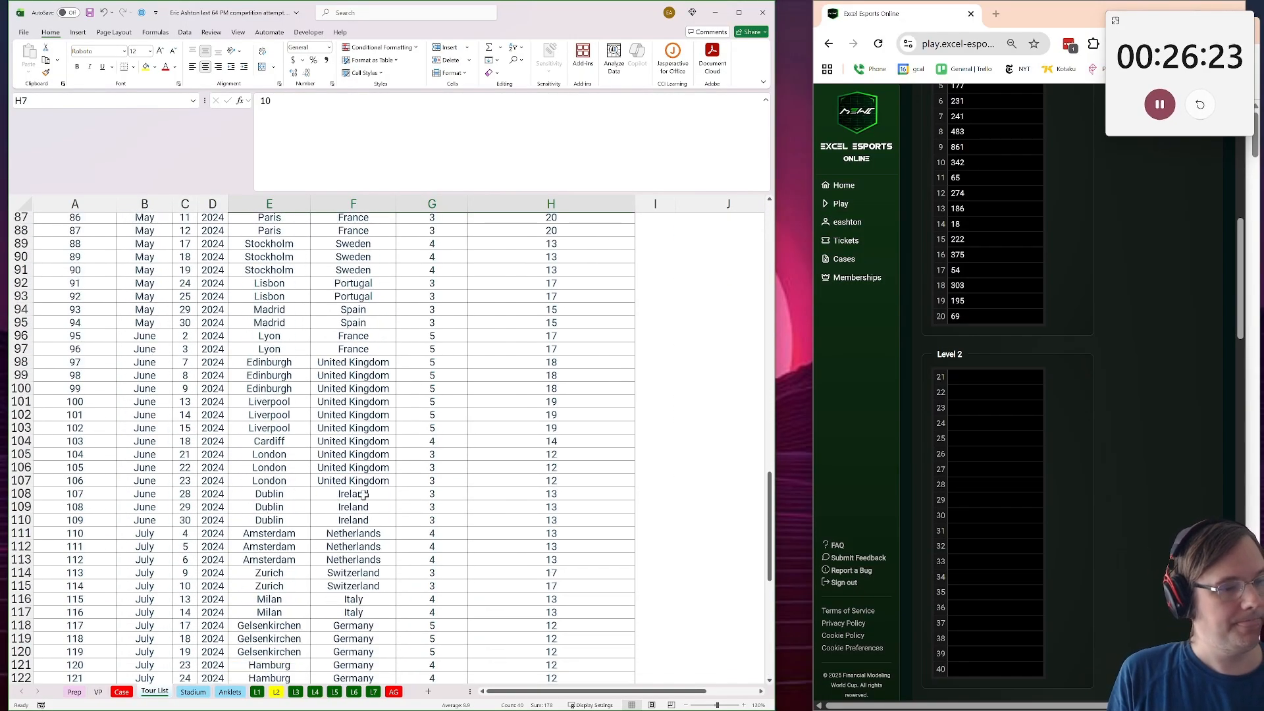
scroll(447, 469, up, 7)
scroll(448, 469, up, 20)
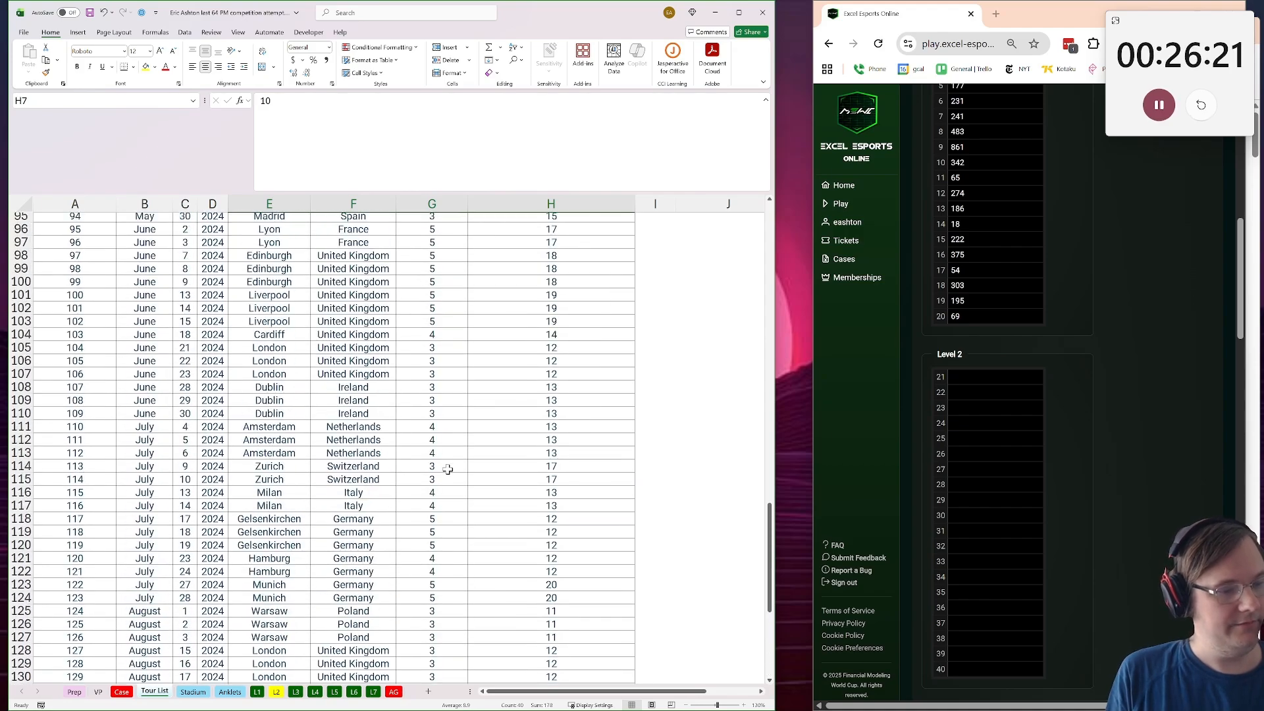
click(641, 237)
right_click(658, 204)
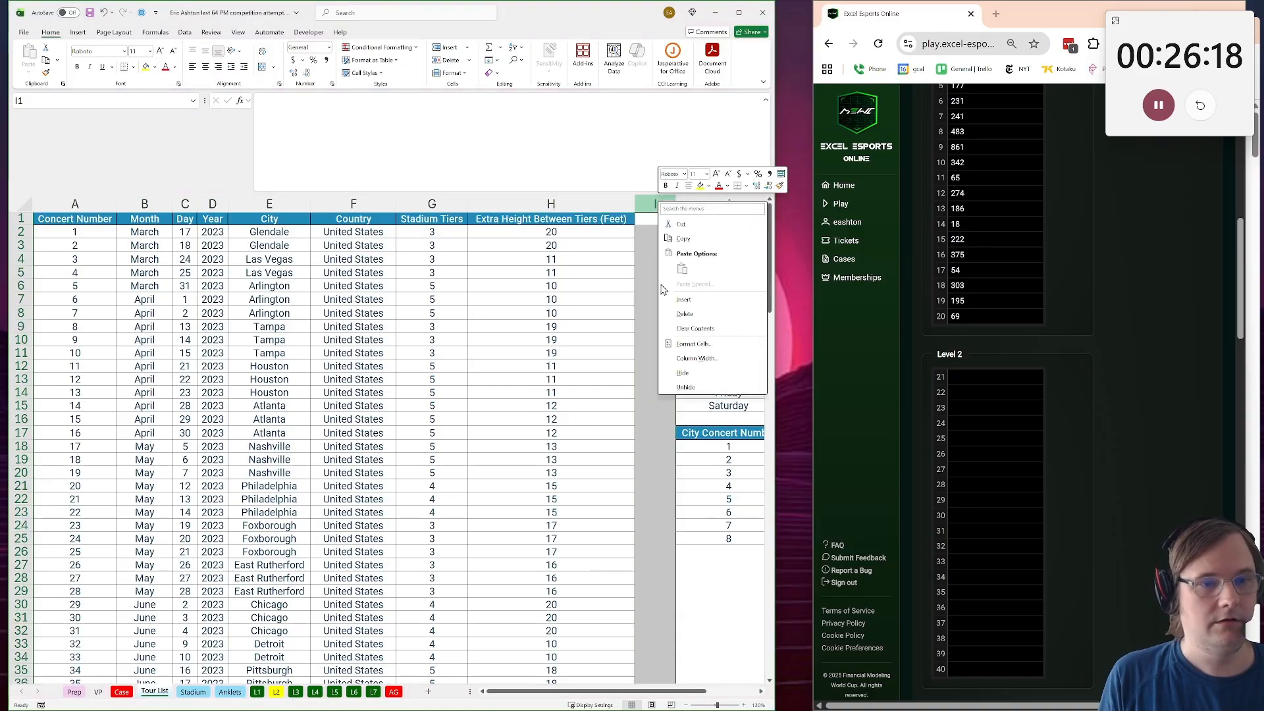
click(651, 304)
right_click(653, 206)
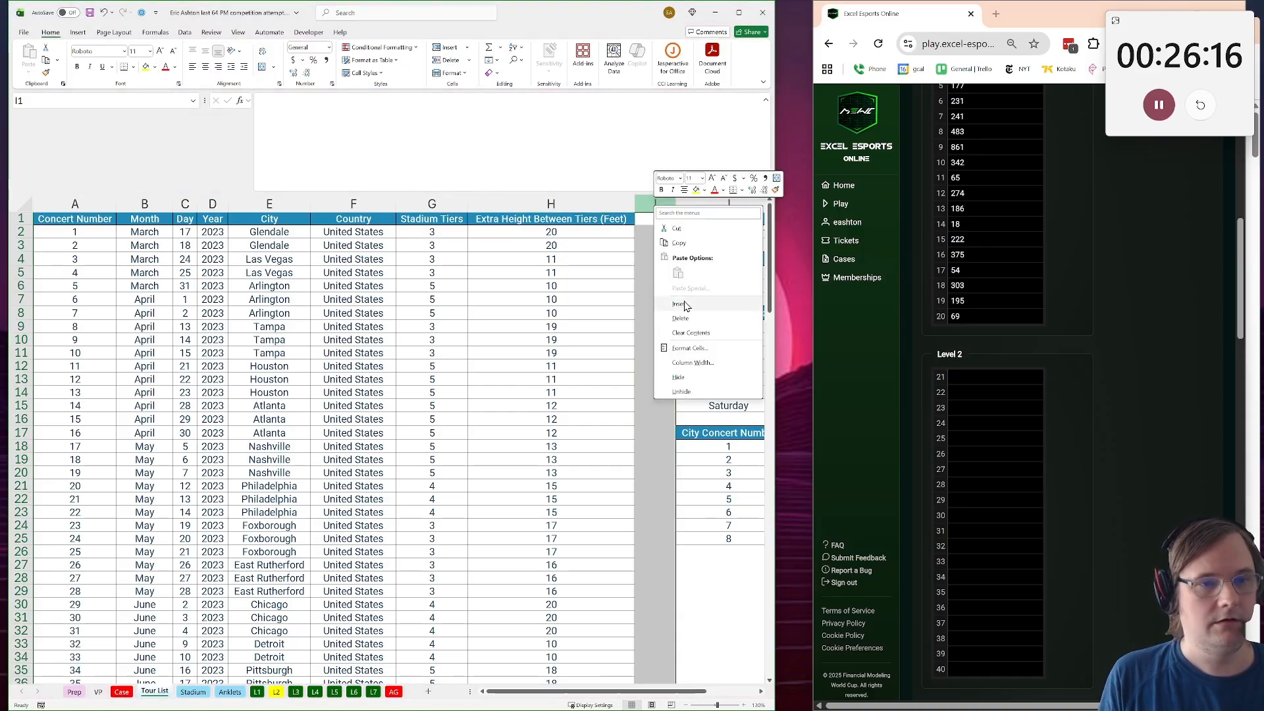
click(686, 305)
click(656, 218)
key(ctrl+z)
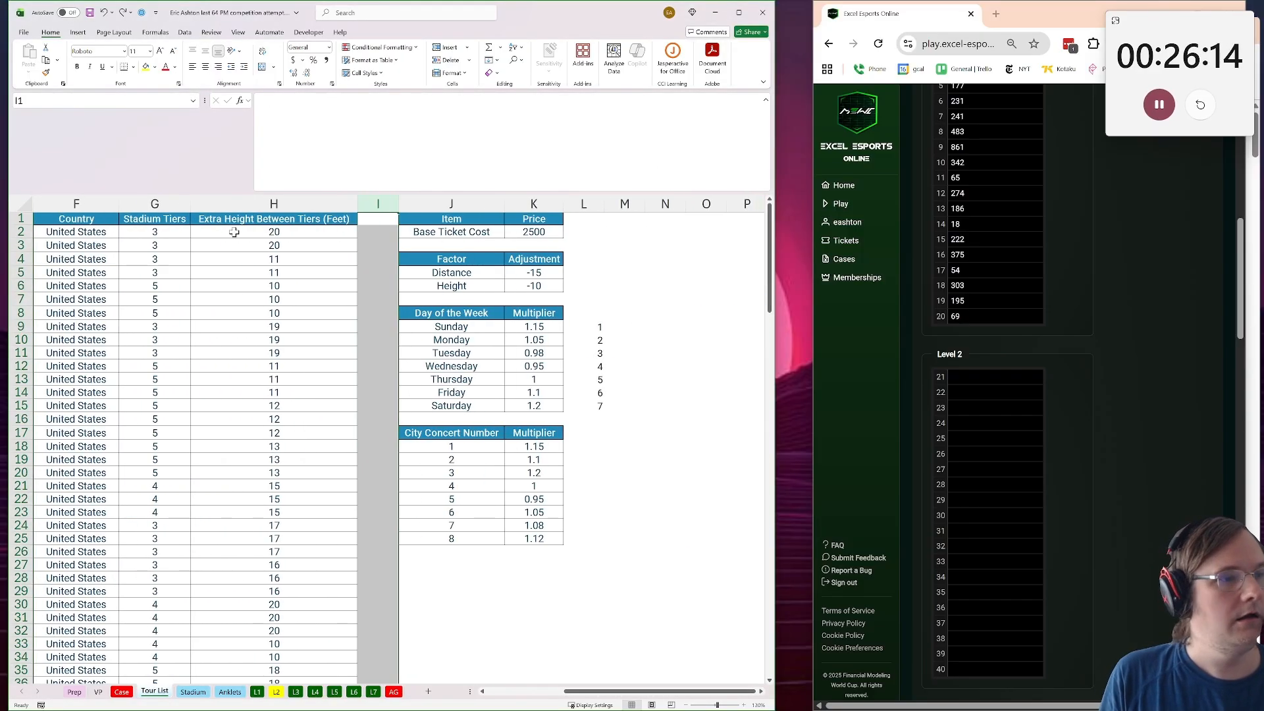
Insert a blank column before the Item and multiplier tables on the Tour List and label I1 N in city
click(230, 224)
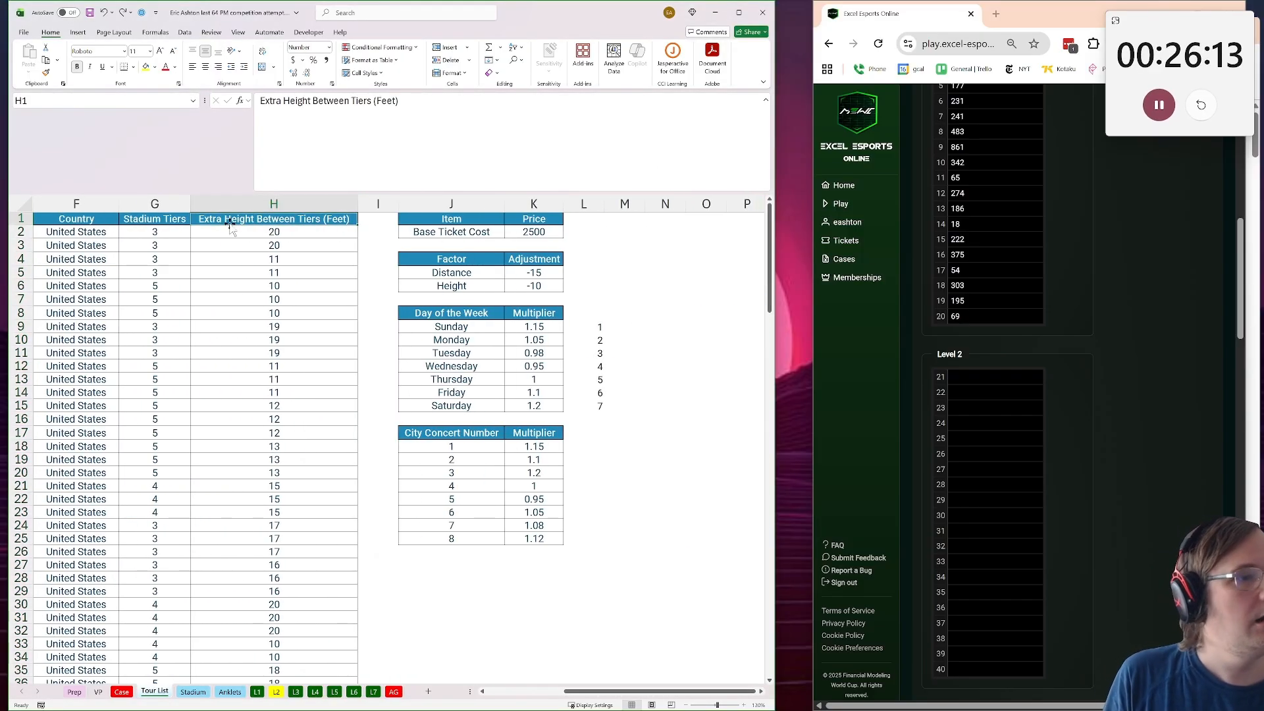
right_click(403, 205)
click(441, 307)
click(385, 217)
text(N in city)
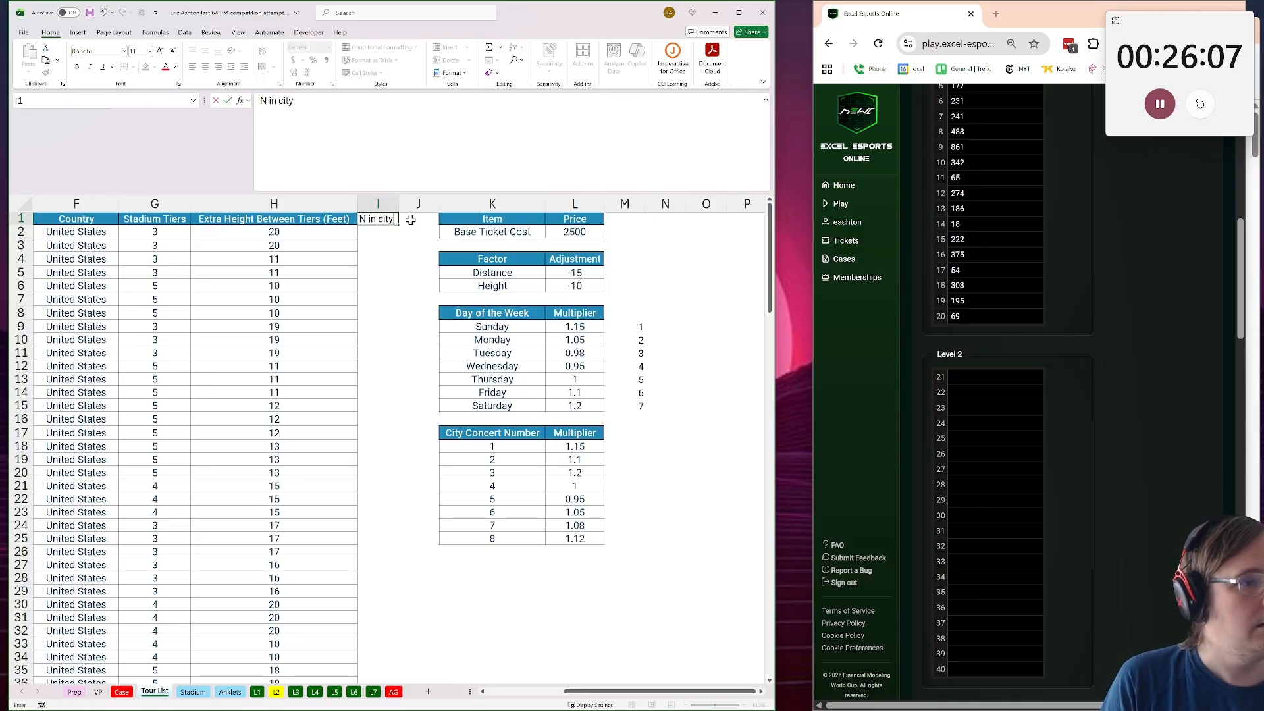
key(Return)
Number each city's concerts by entering 1 in I2 and =IF(E3=E2,I2+1,1) in I3, filled down the Tour List
text(1)
key(Return)
text(=f)
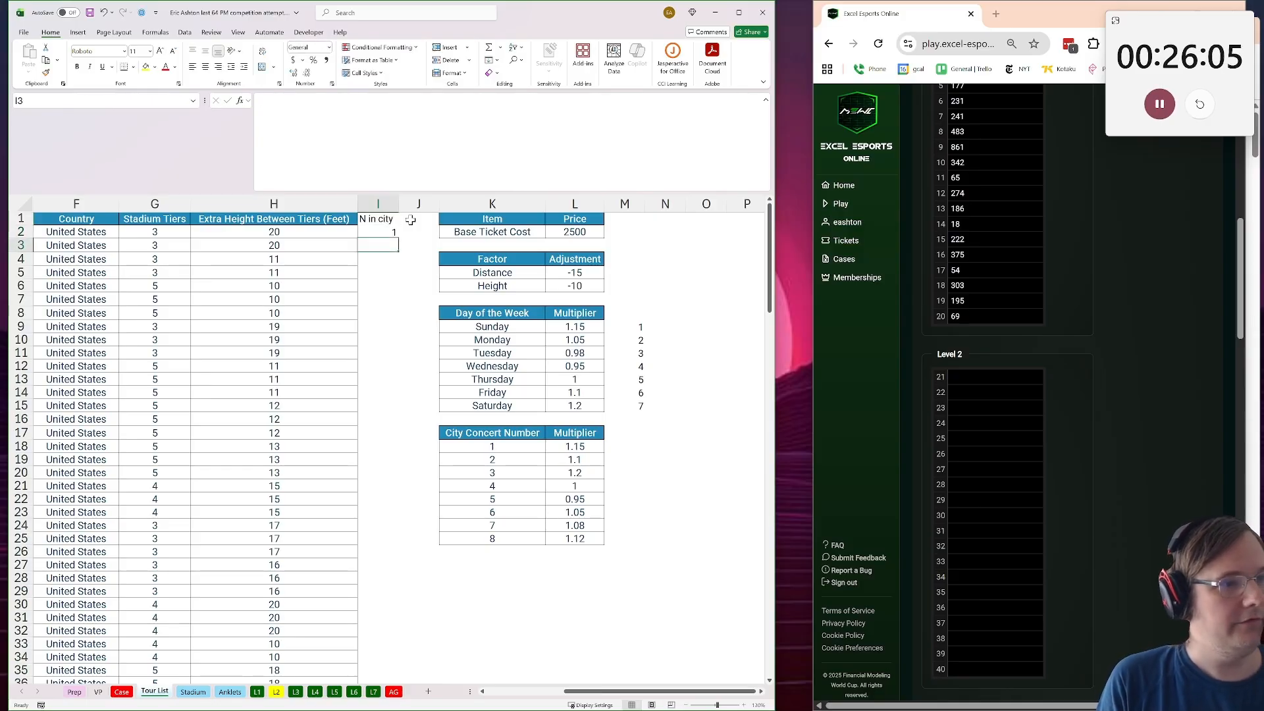
key(BackSpace)
text(if()
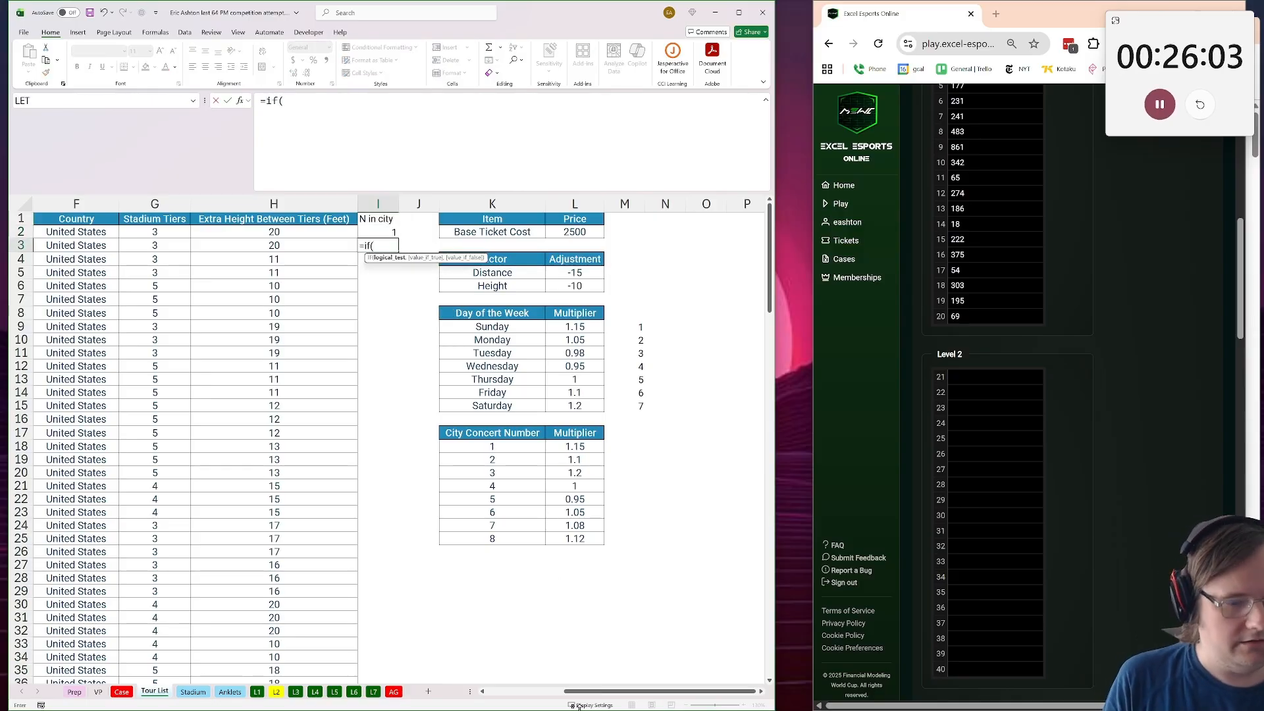
drag(576, 692, 531, 692)
click(147, 248)
text(=)
click(158, 232)
text(,)
click(541, 234)
text(+1,1)
key(ctrl+Return)
double_click(574, 250)
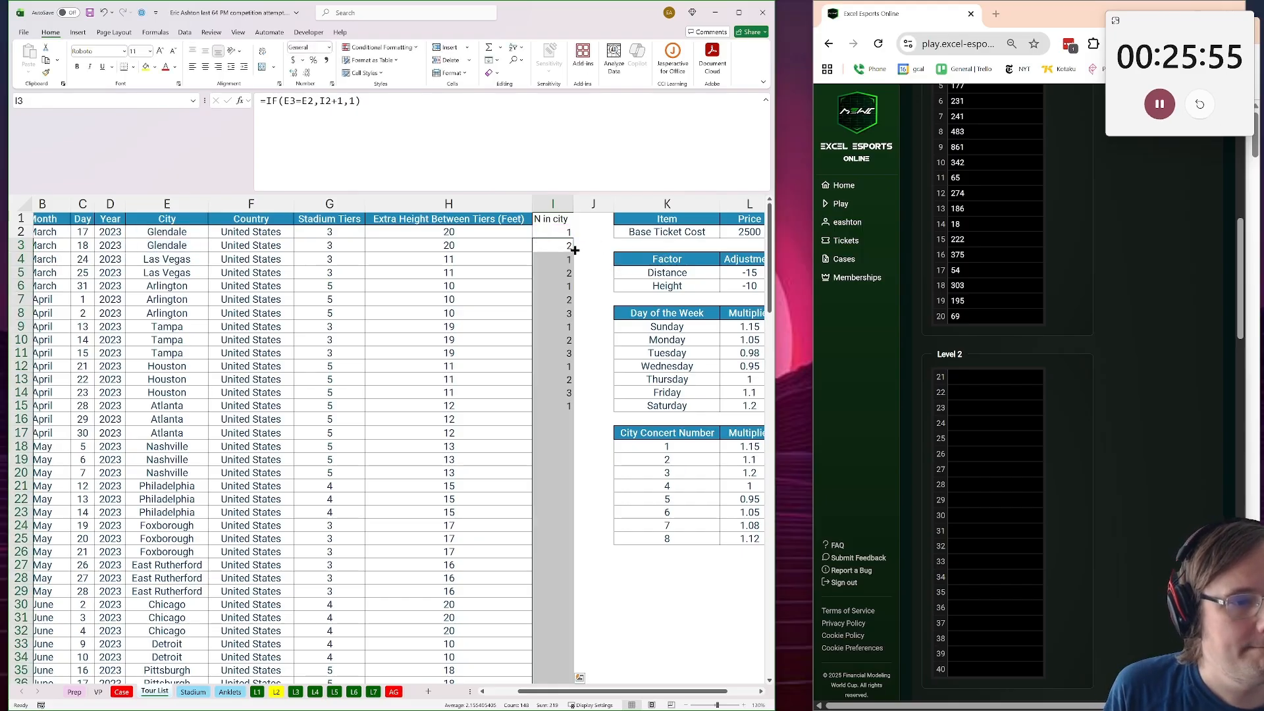
Add an N in city header in U25 of the L2 sheet
click(276, 691)
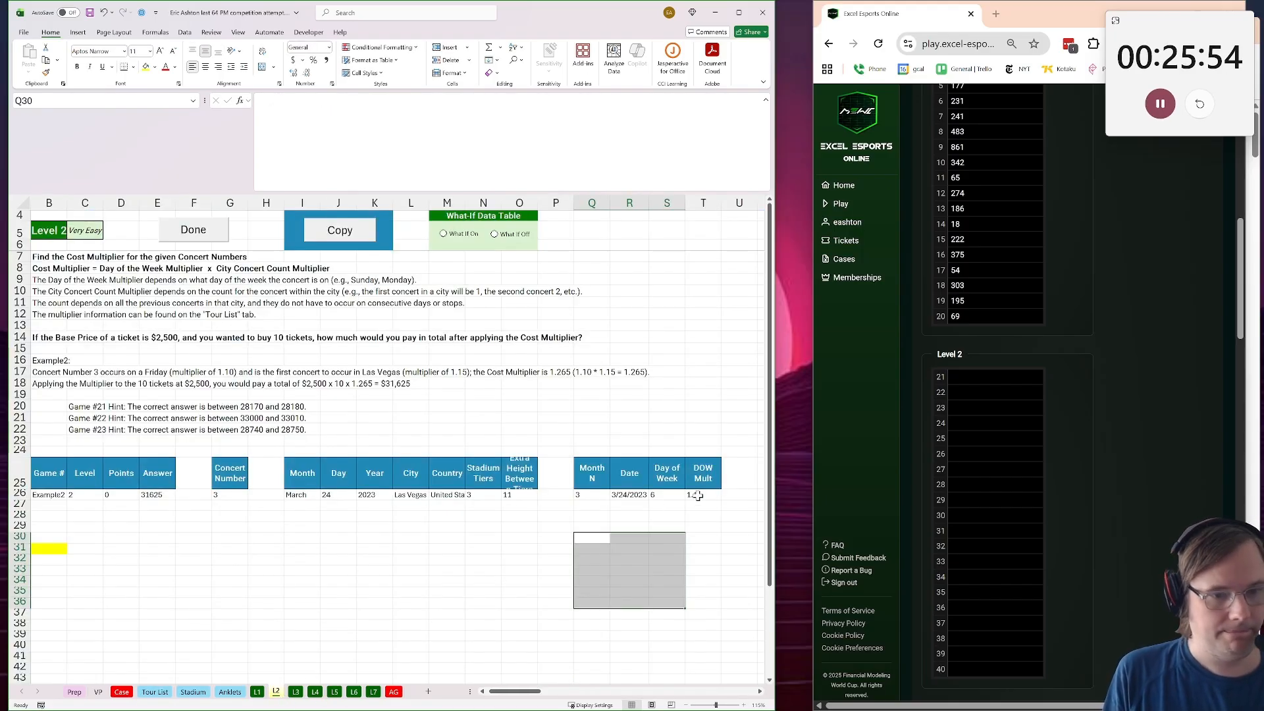
click(727, 483)
text(N in city)
key(Return)
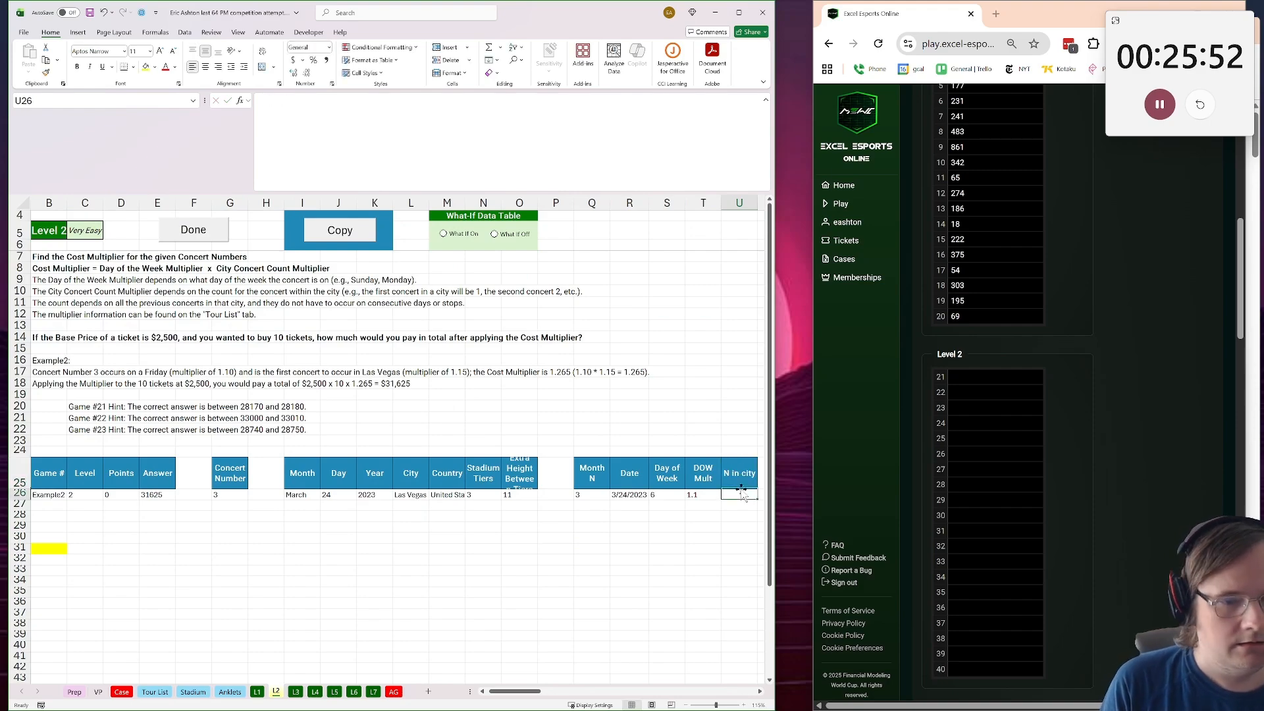
Look up the concert's N in city in U26 with =XLOOKUP(G26,'Tour List'!A:A,'Tour List'!I:I)
text(==x)
key(BackSpace)
key(BackSpace)
text(xloo)
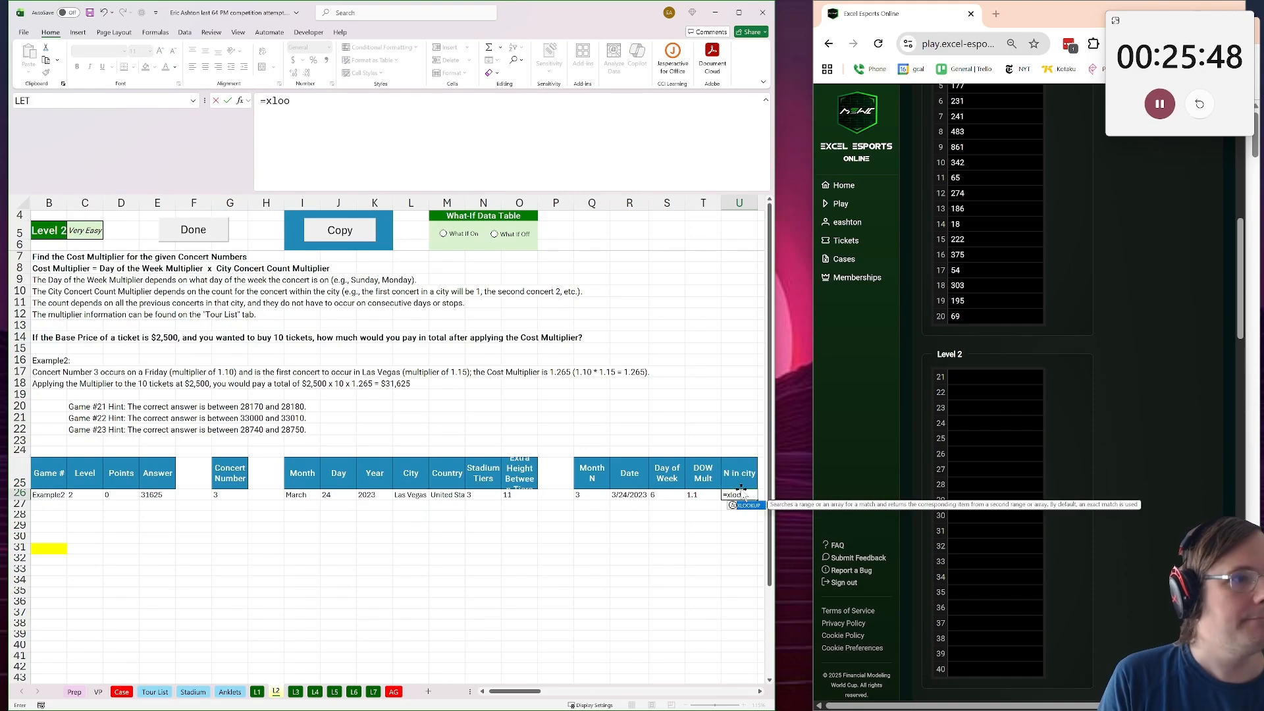
text(kup()
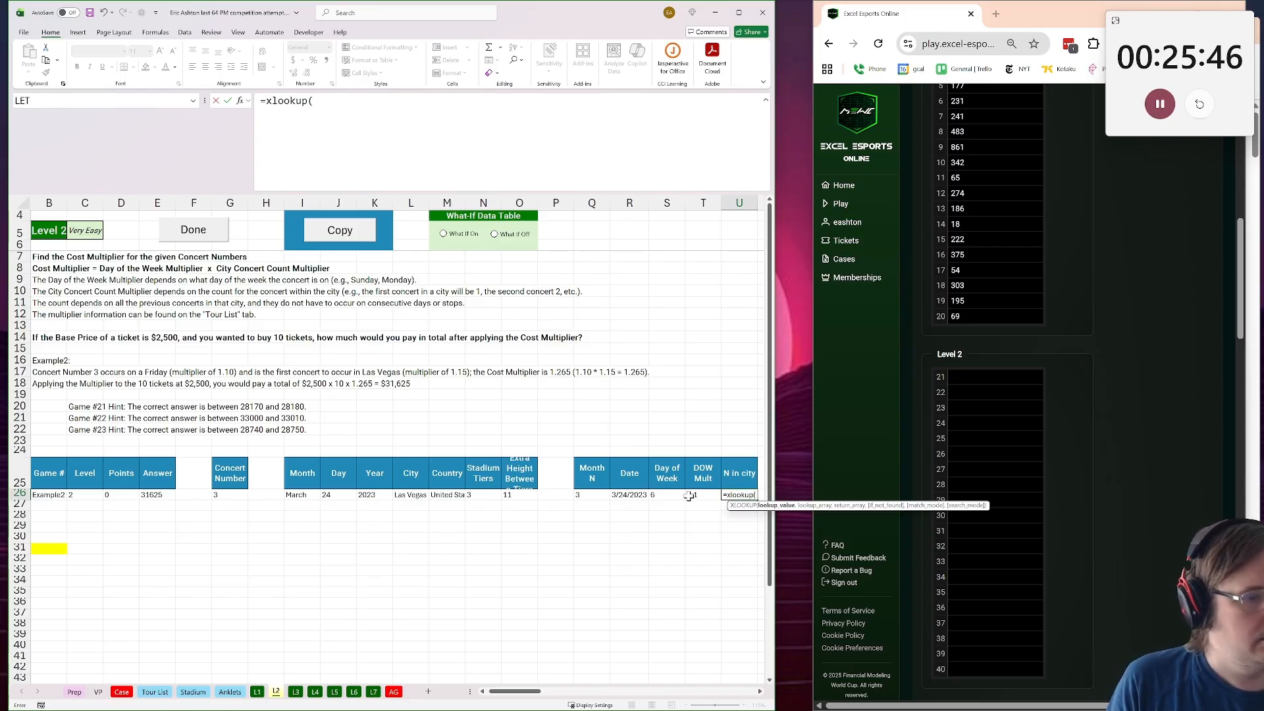
click(230, 495)
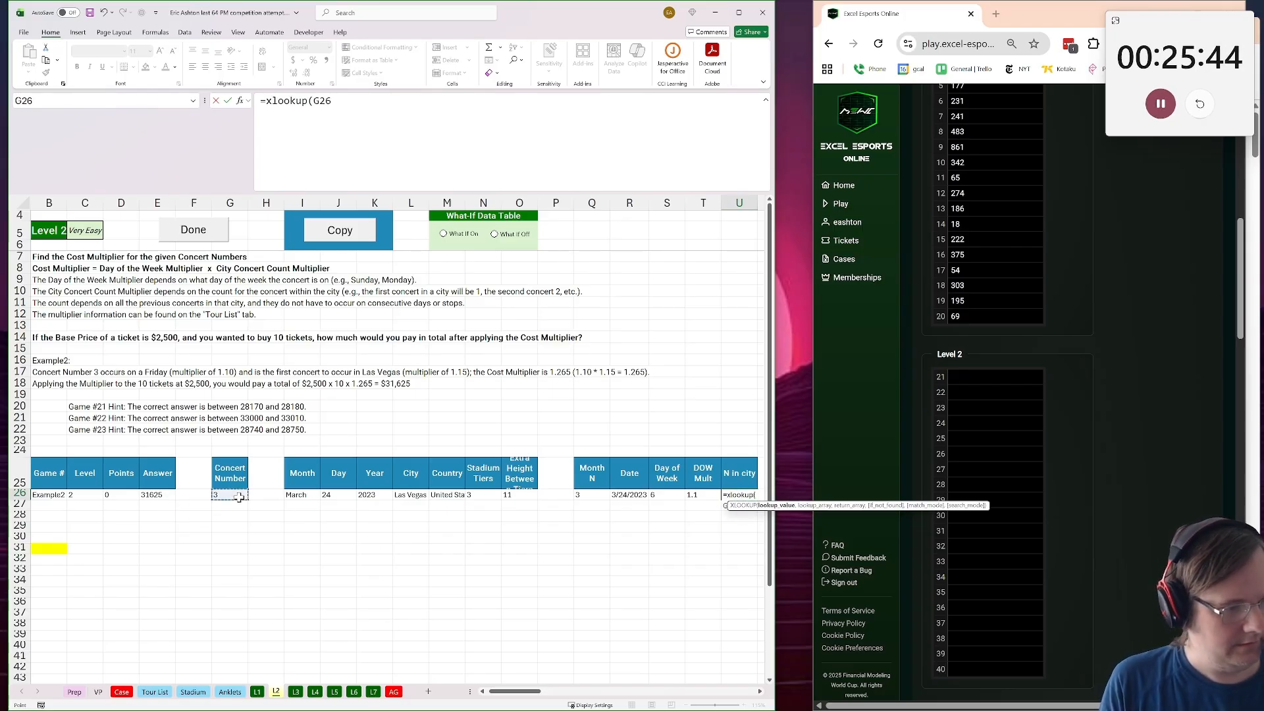
text(,)
click(154, 691)
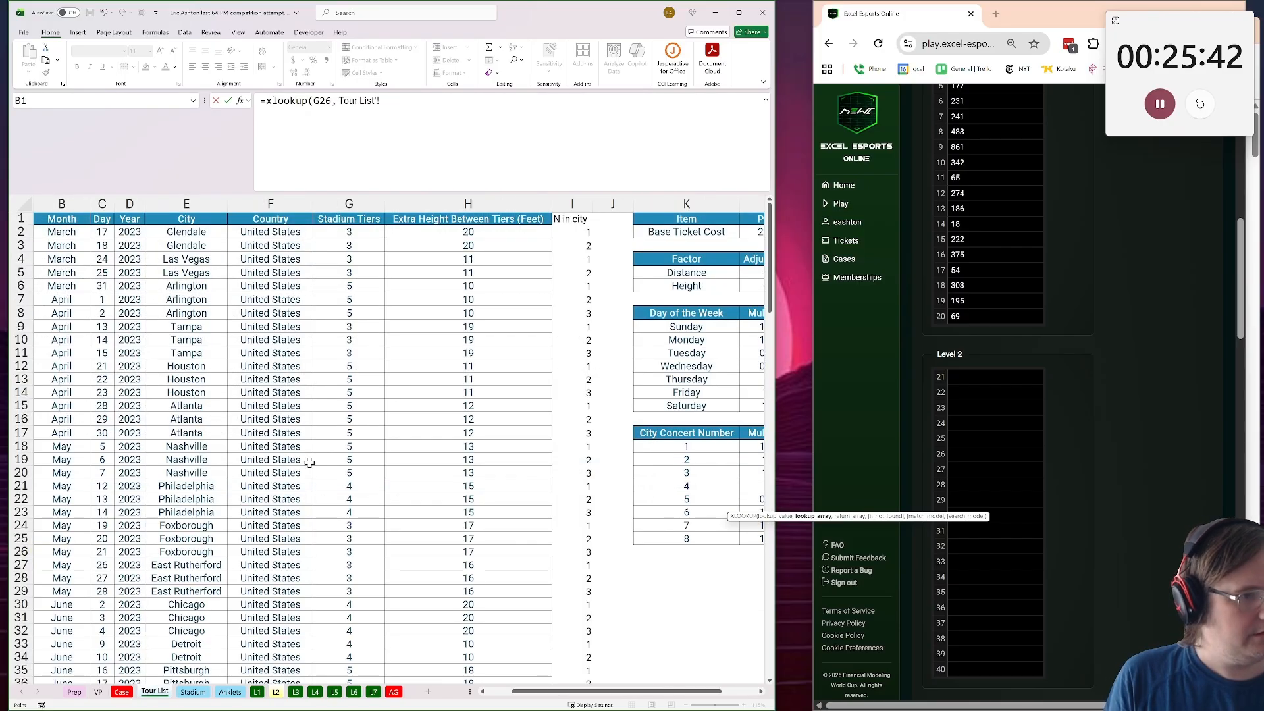
drag(620, 692, 594, 692)
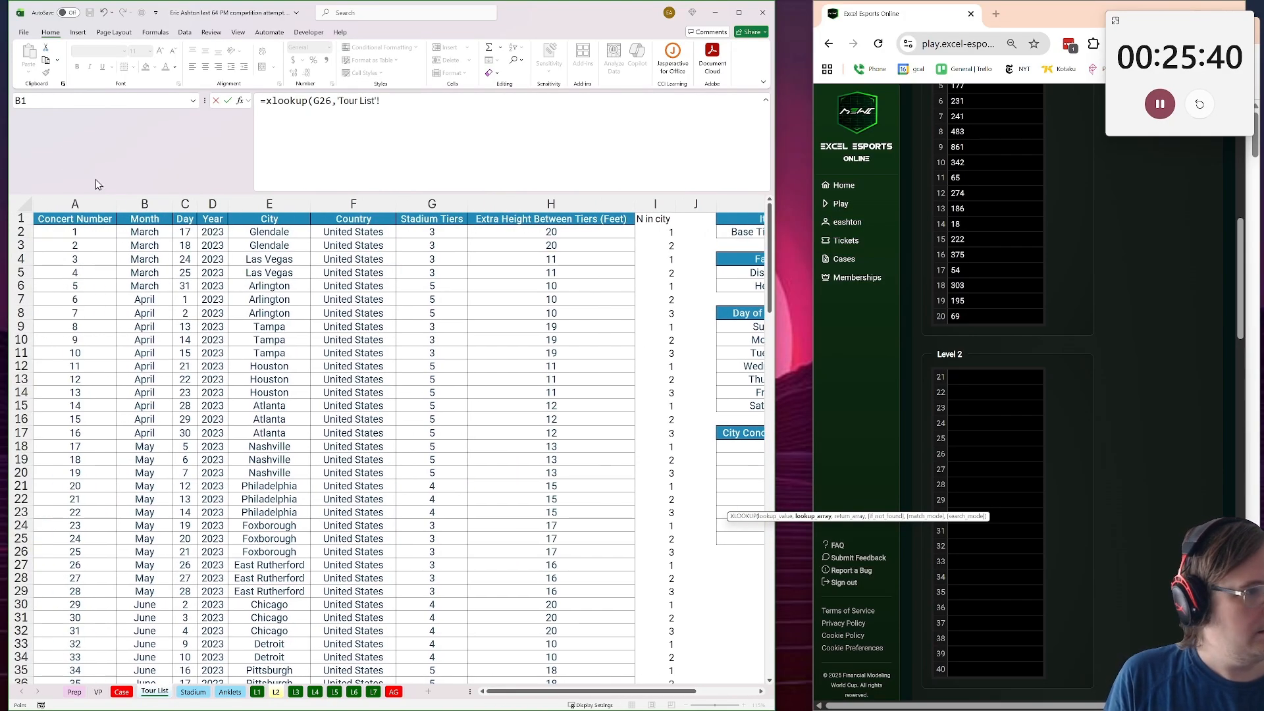
click(96, 205)
text(,)
click(655, 204)
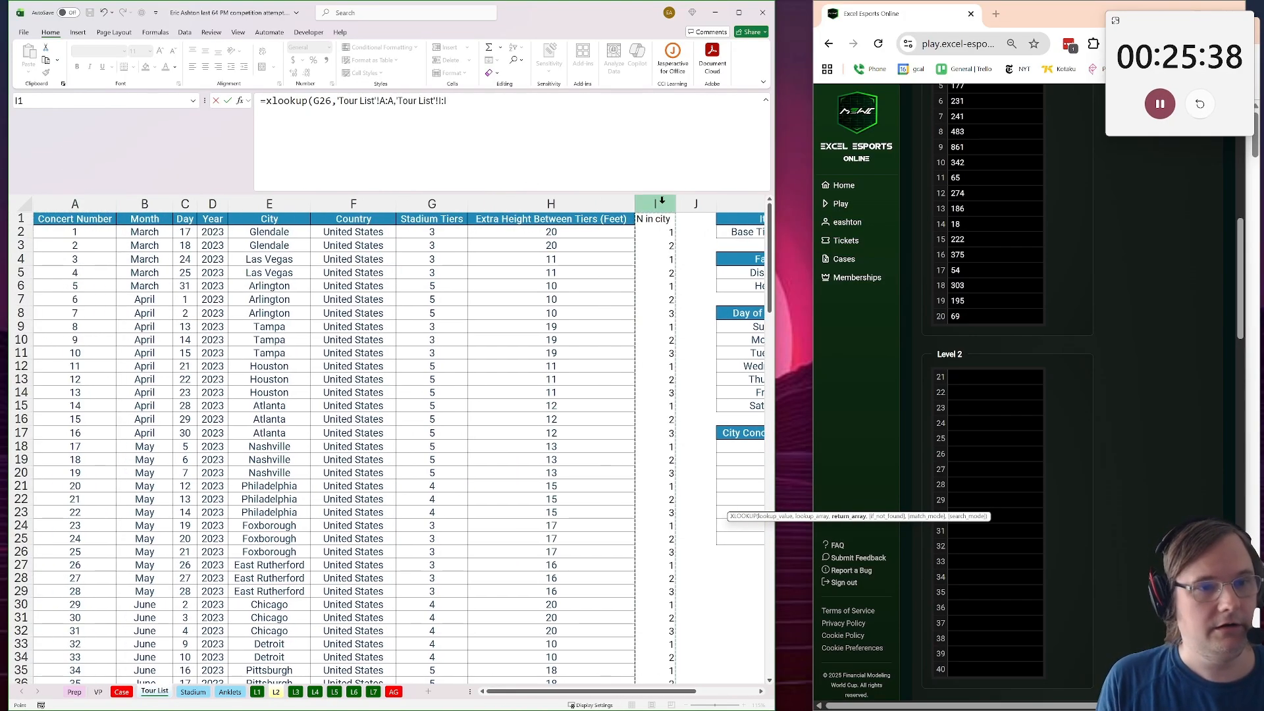
key(Return)
Check the city concert multiplier table on the Tour List and label V25 of the L2 sheet NC Mult
drag(667, 581, 835, 572)
click(122, 693)
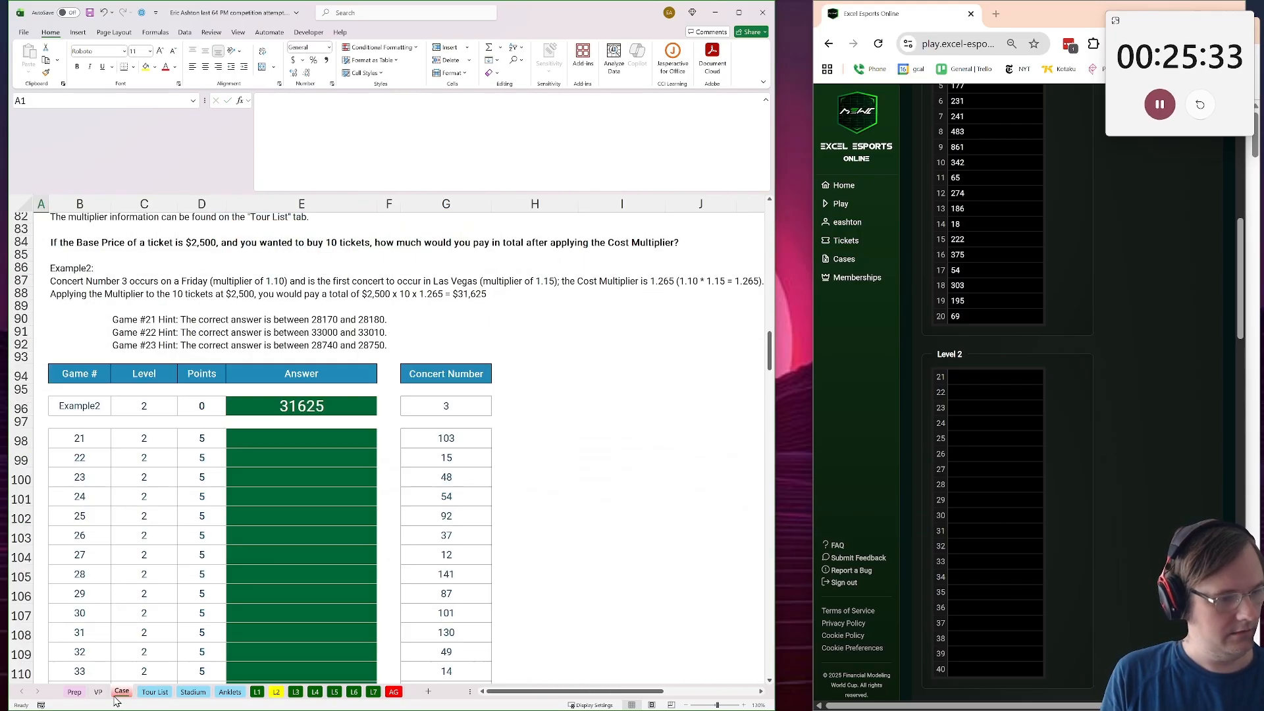
click(155, 692)
scroll(370, 577, right, 5)
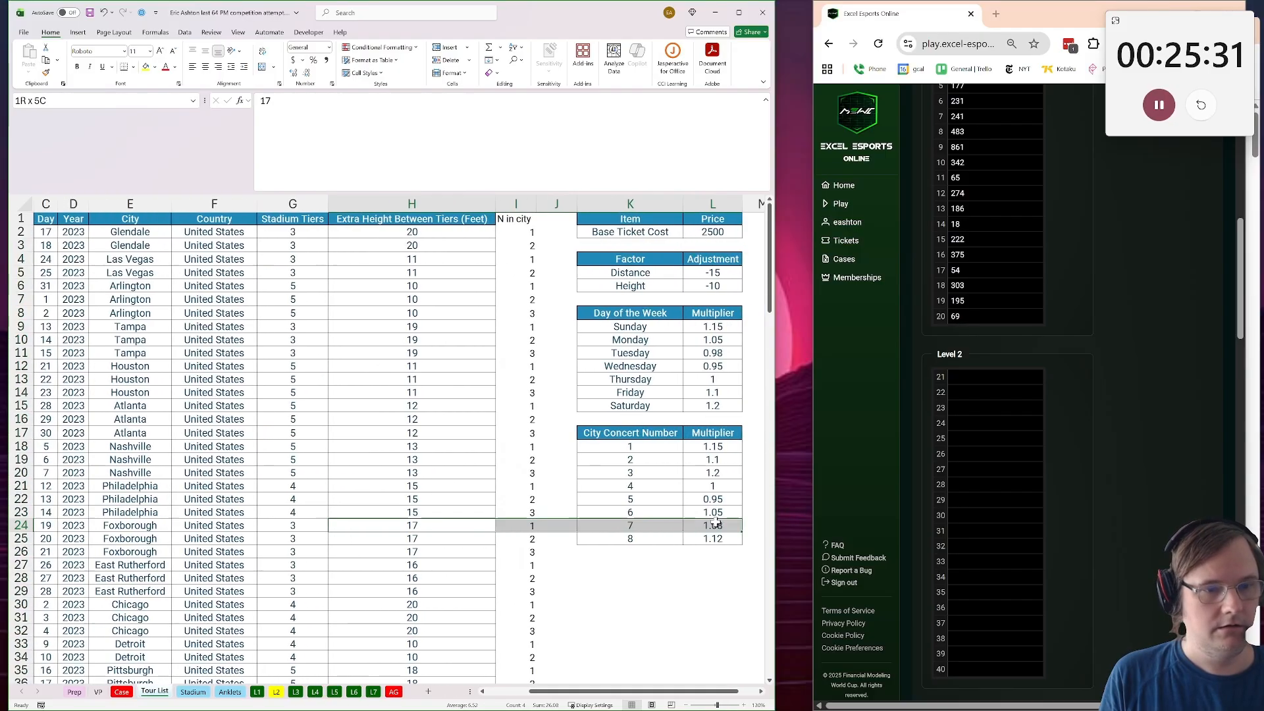
click(279, 693)
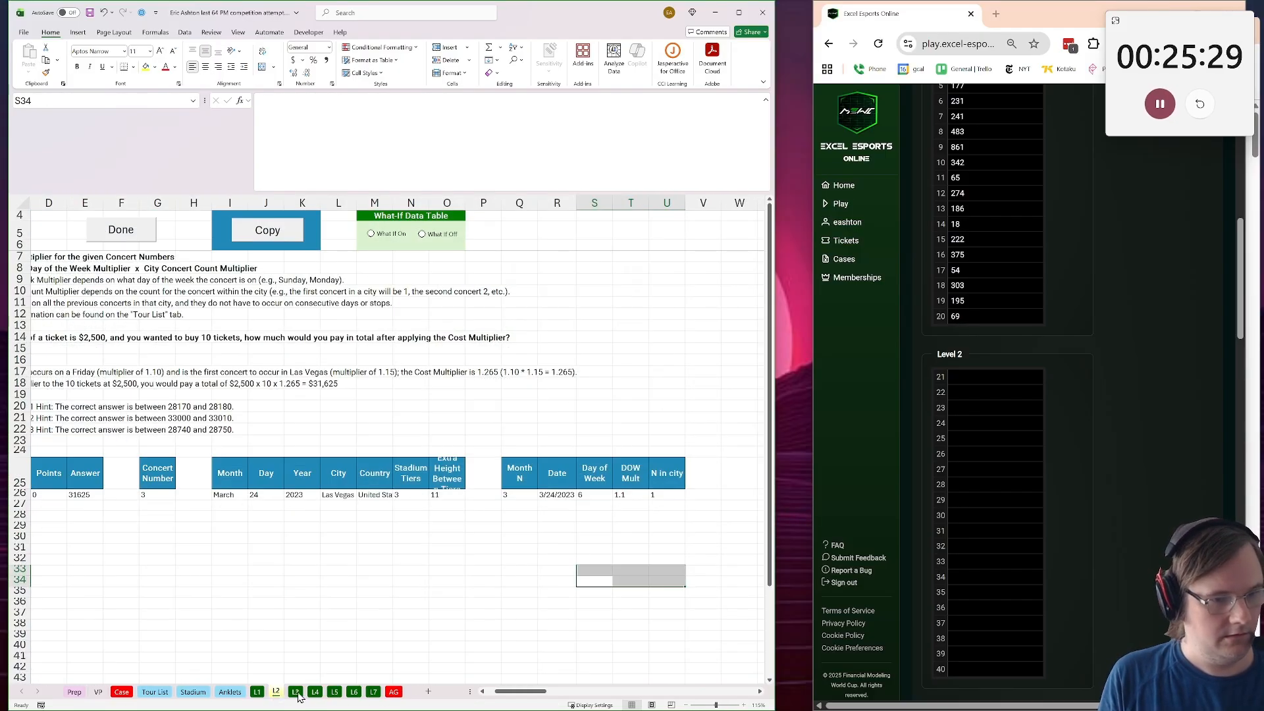
click(707, 476)
text(NC Mult)
key(Return)
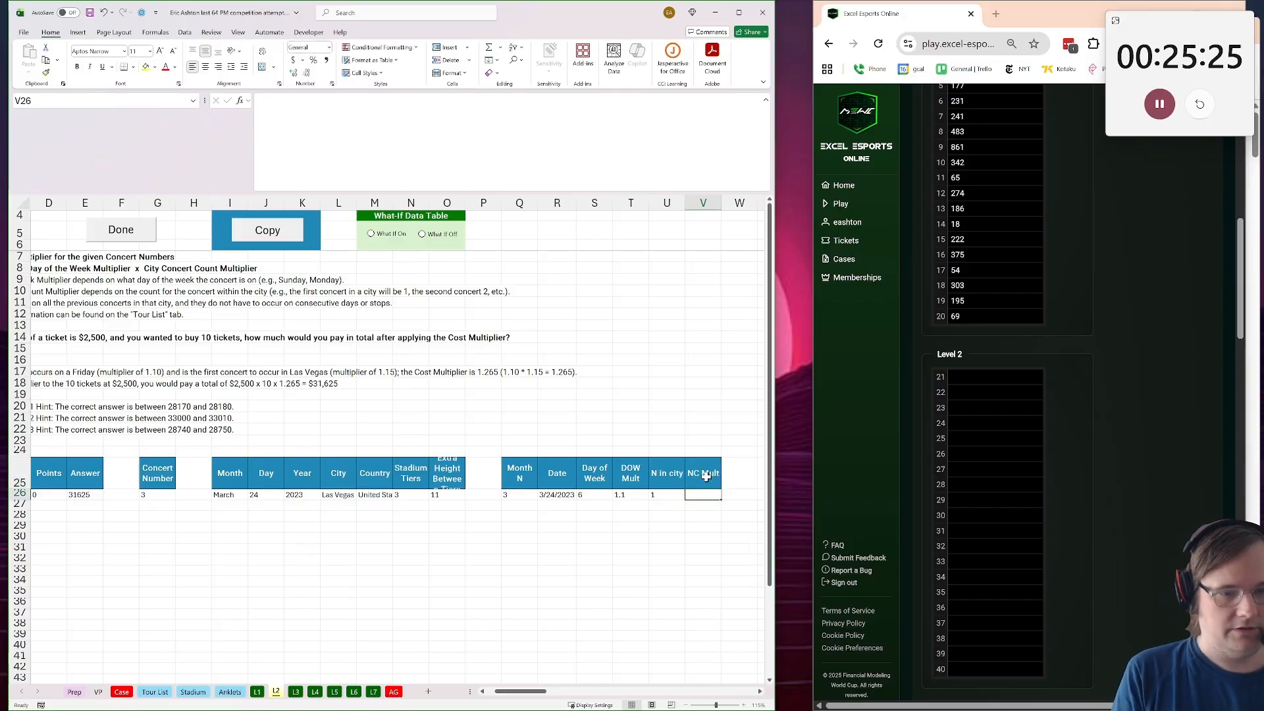
Look up the city concert multiplier in V26 with =XLOOKUP(U26,'Tour List'!$K$18:$K$25,'Tour List'!$L$18:$L$25)
text(=xlookuP()
click(668, 495)
text(,)
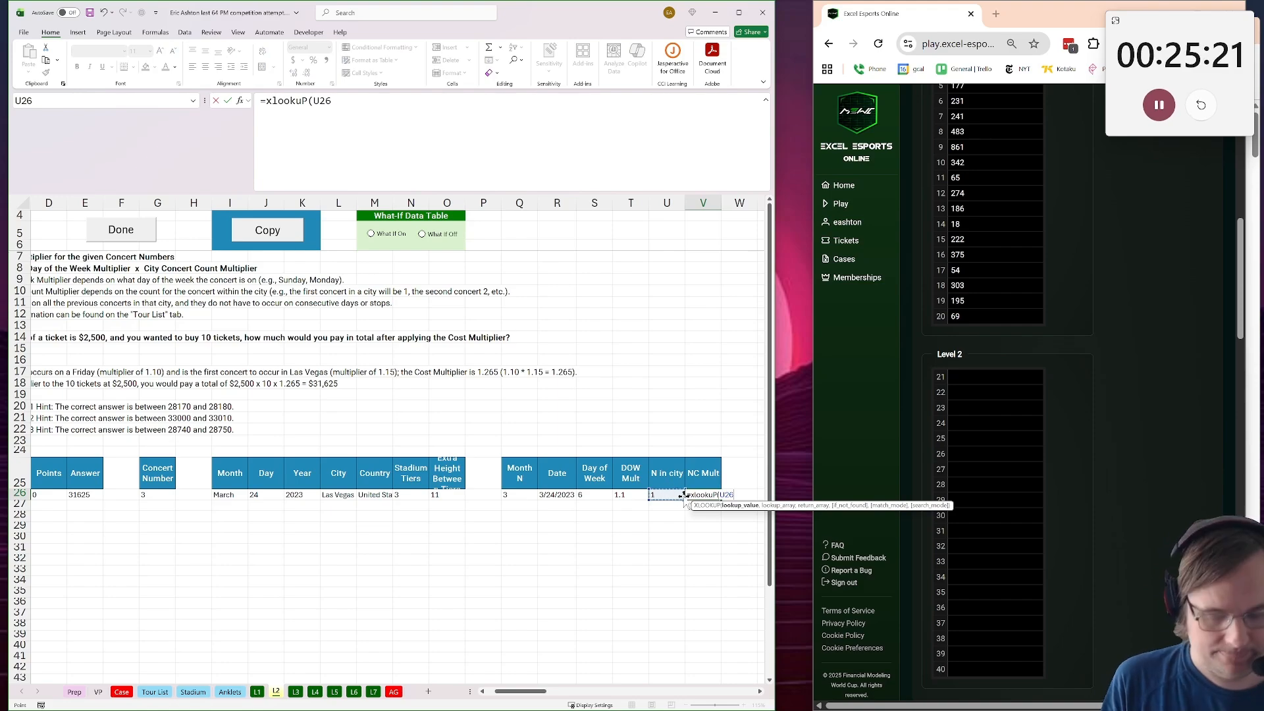
click(158, 692)
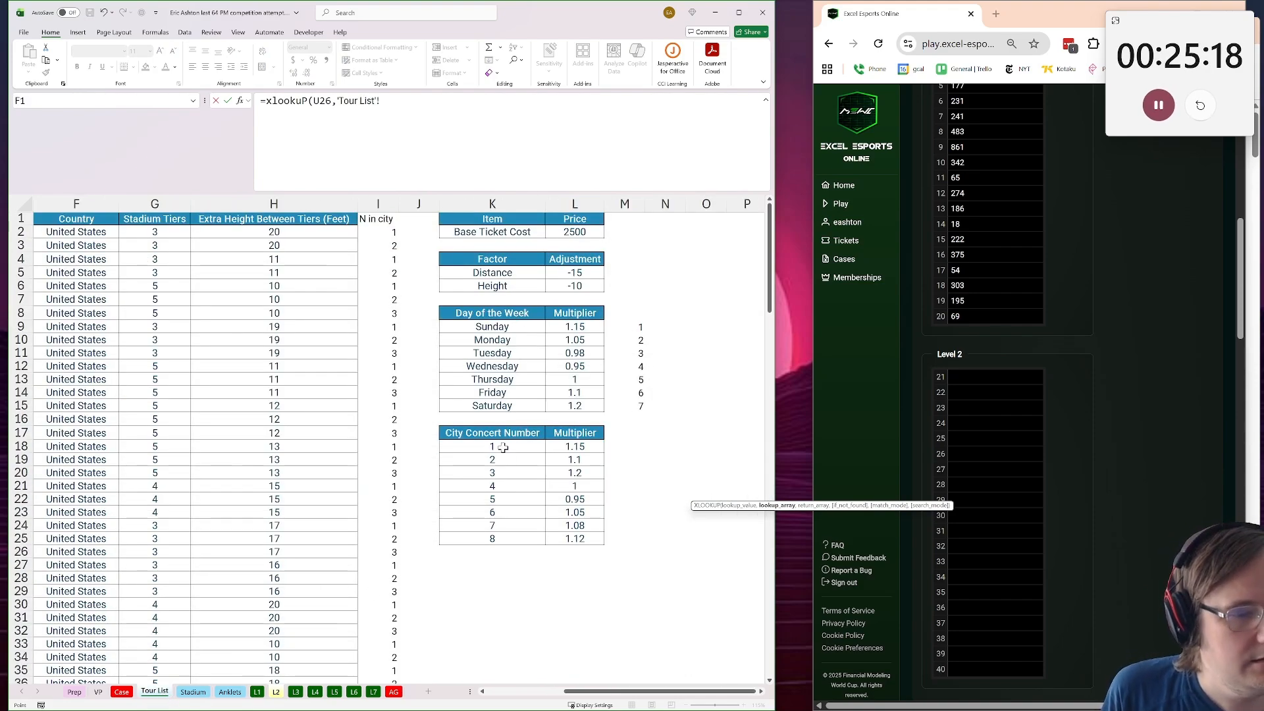
drag(503, 447, 511, 539)
key(F4)
text(,)
drag(588, 445, 588, 535)
key(F4)
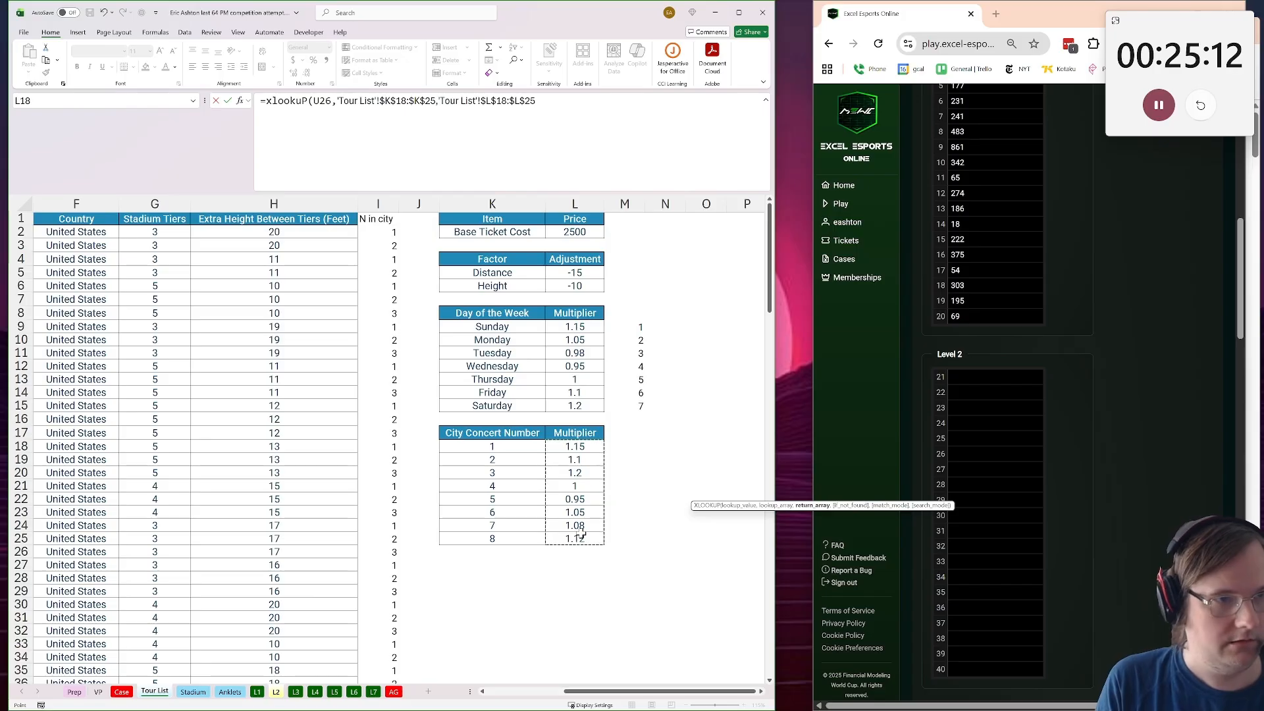
key(Return)
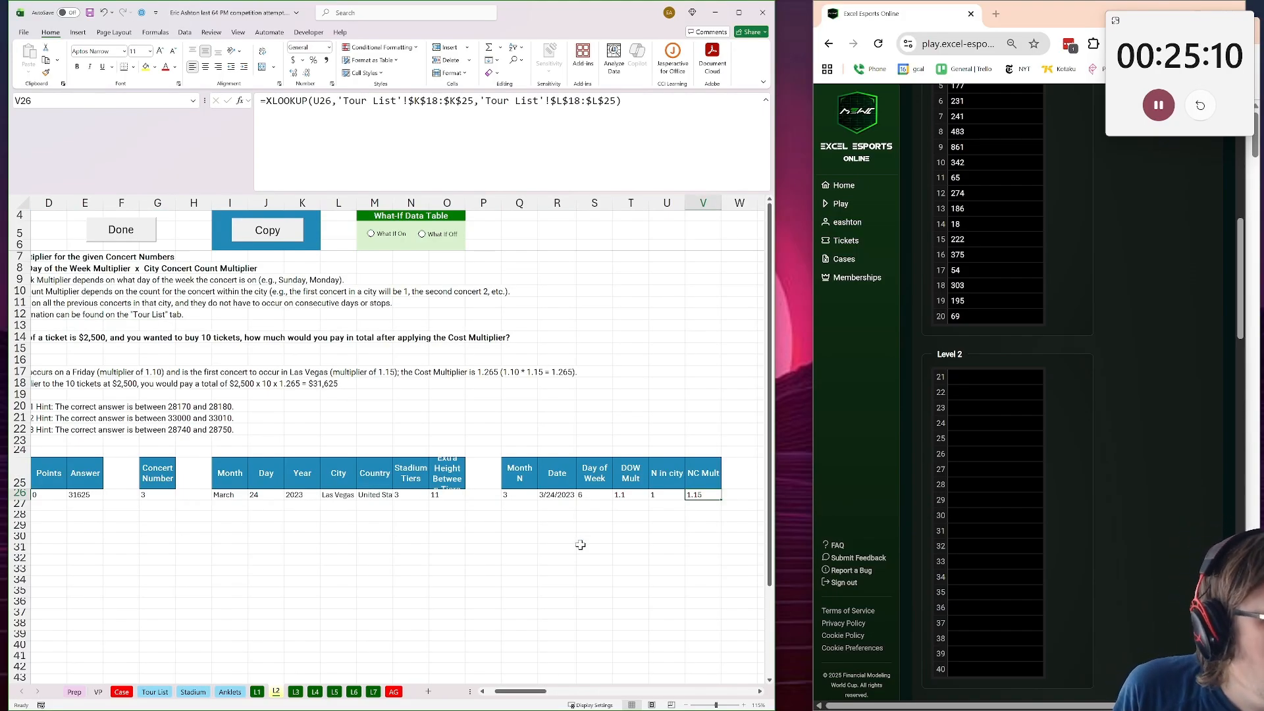
Reread the Level 2 example and calculate the total ticket price in the yellow cell B31 with =2500*10*V26*T26
scroll(521, 670, left, 3)
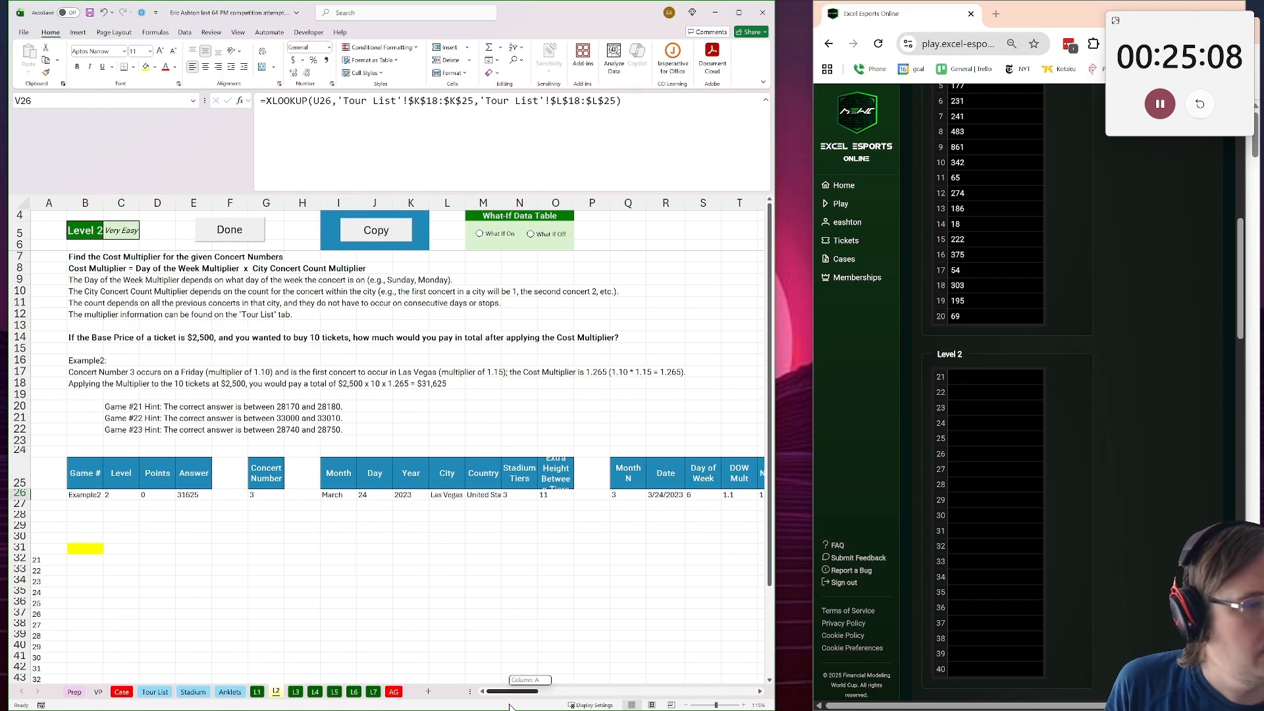
click(314, 568)
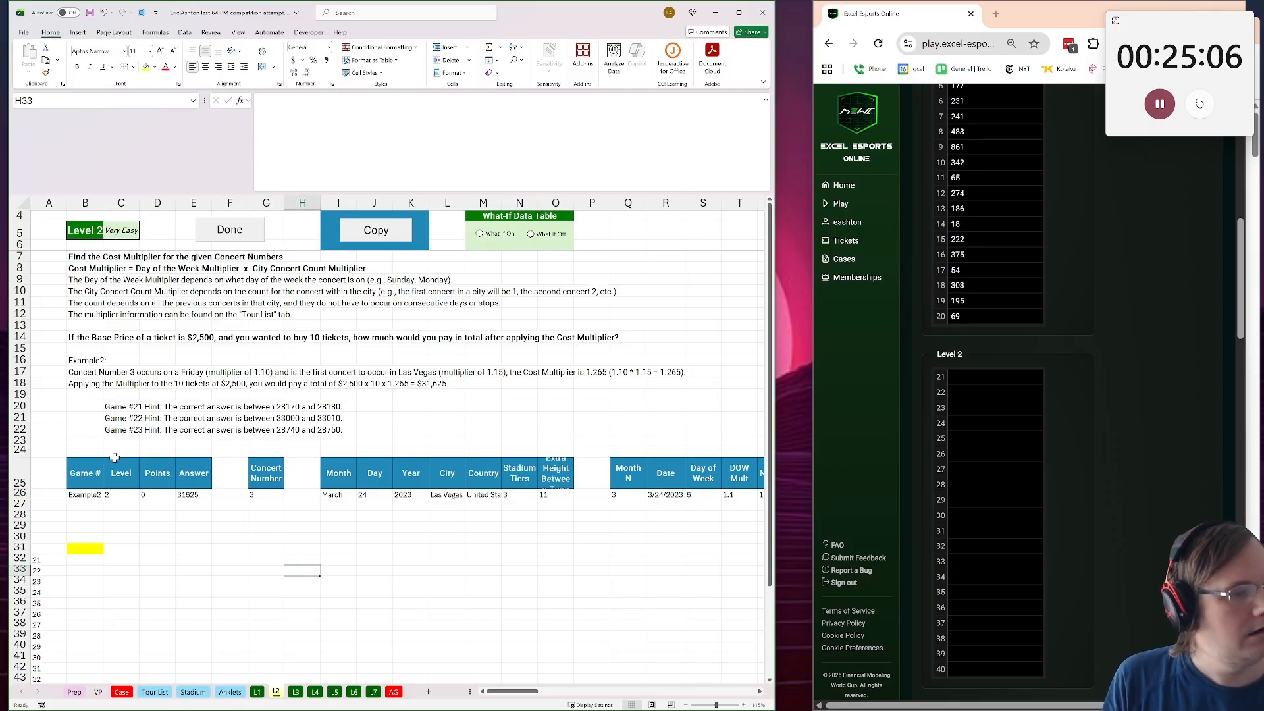
click(89, 374)
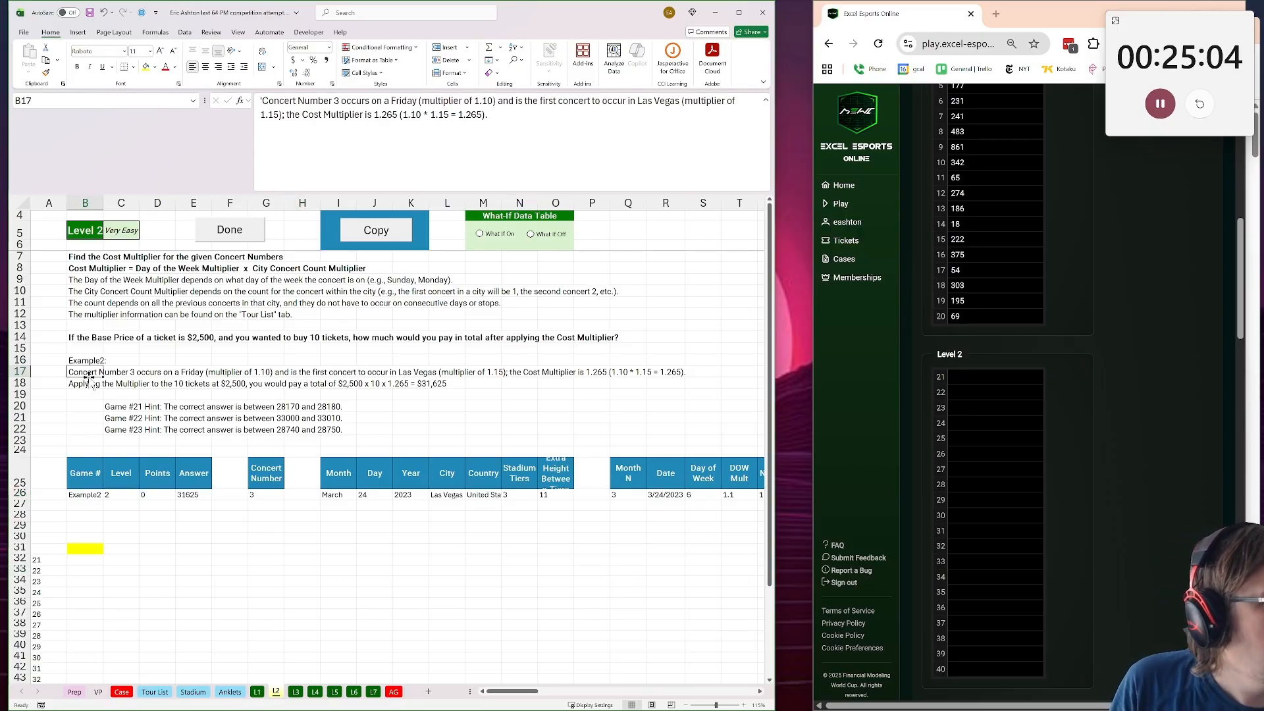
click(95, 384)
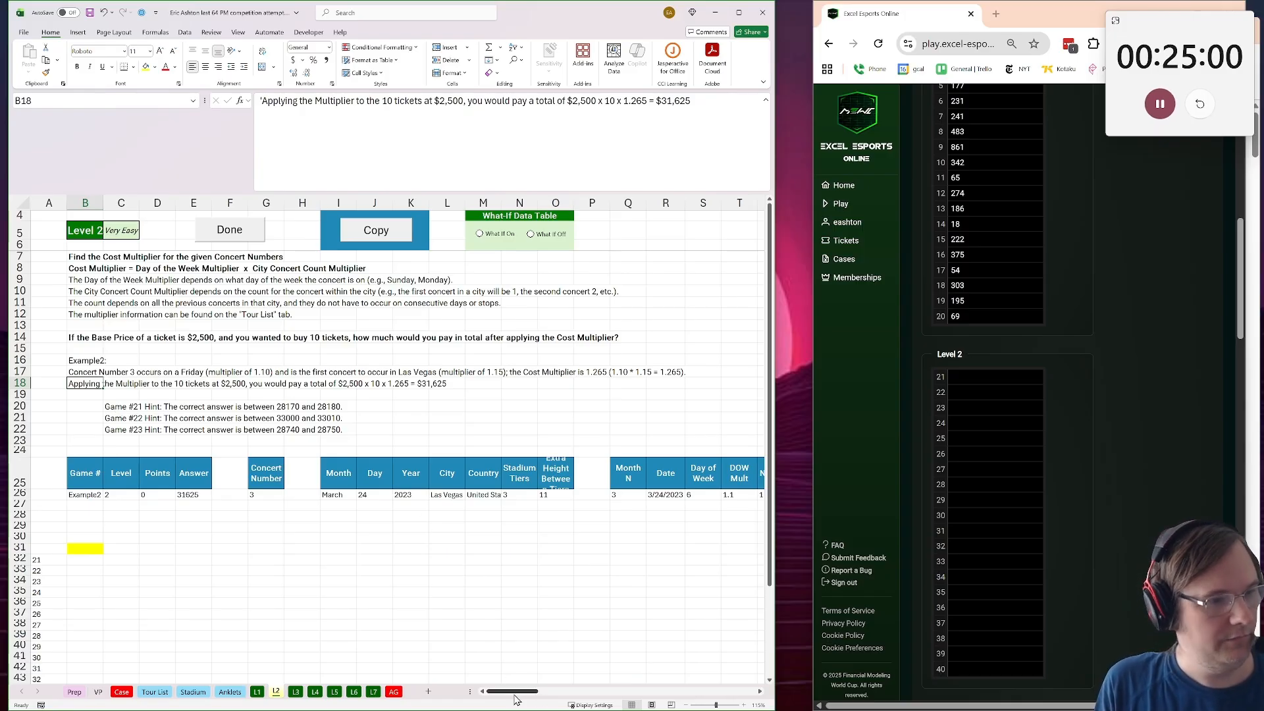
click(85, 549)
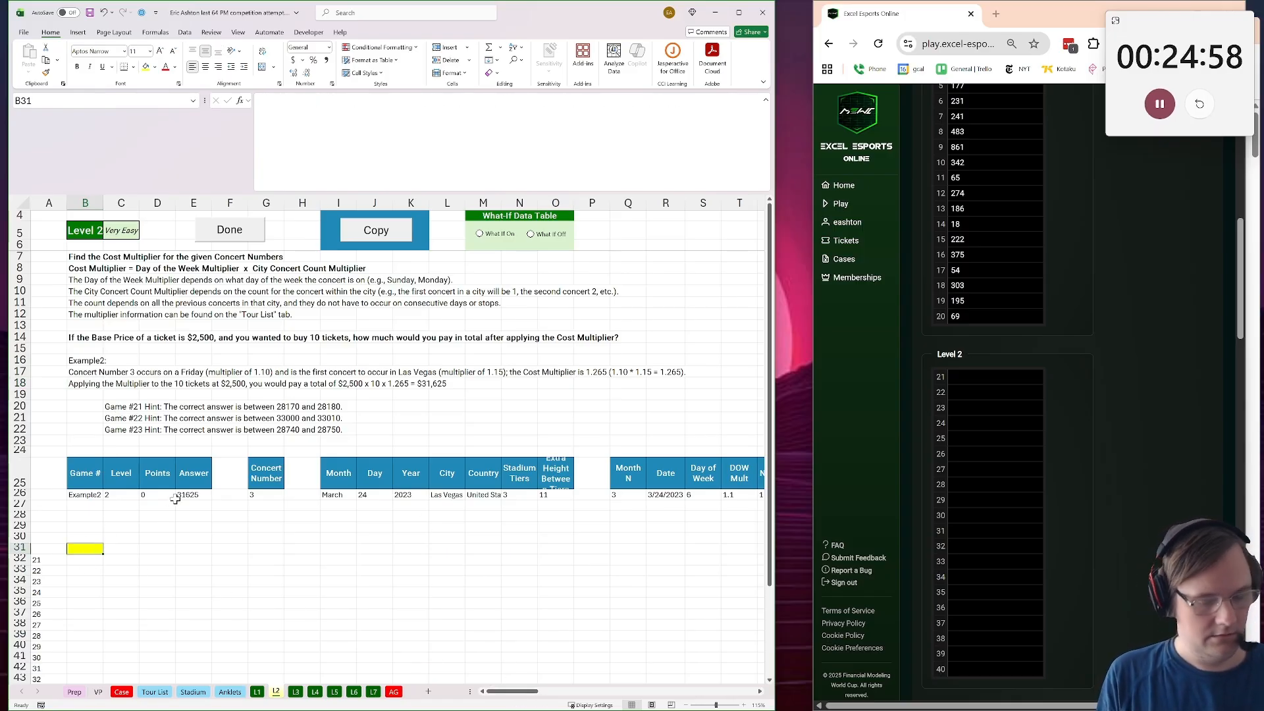
text(=2500*10*)
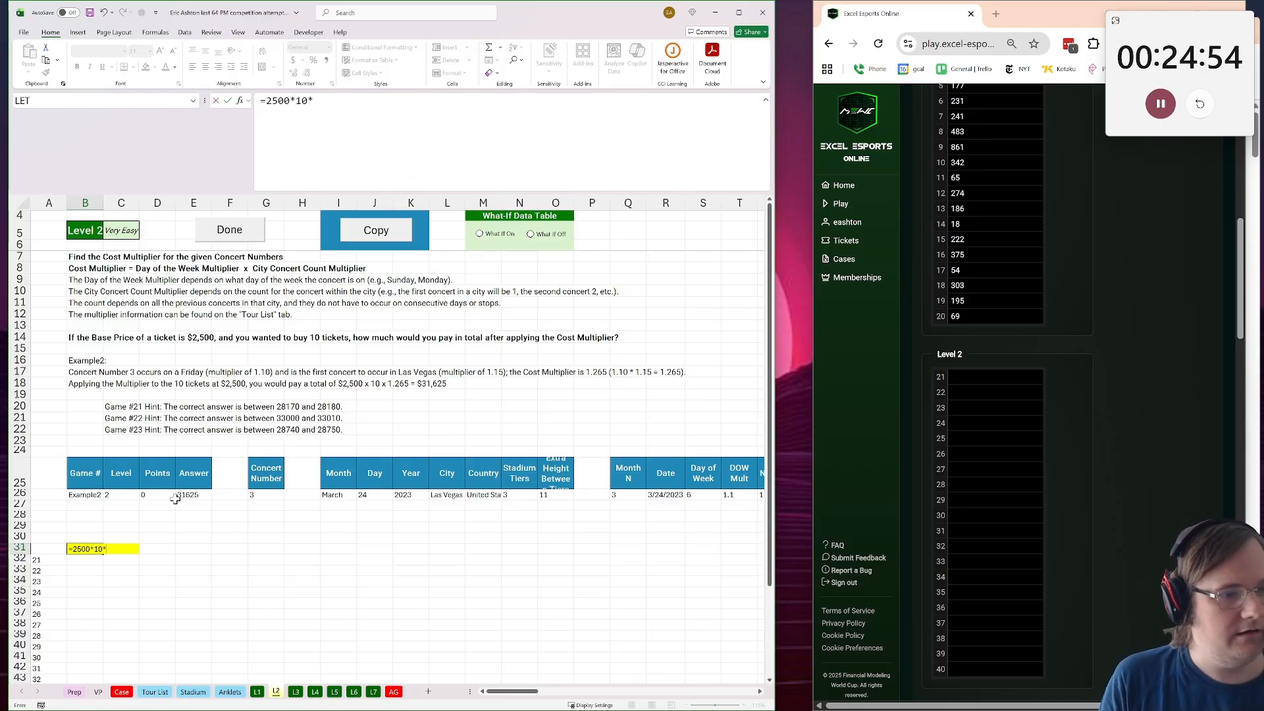
drag(514, 695, 538, 696)
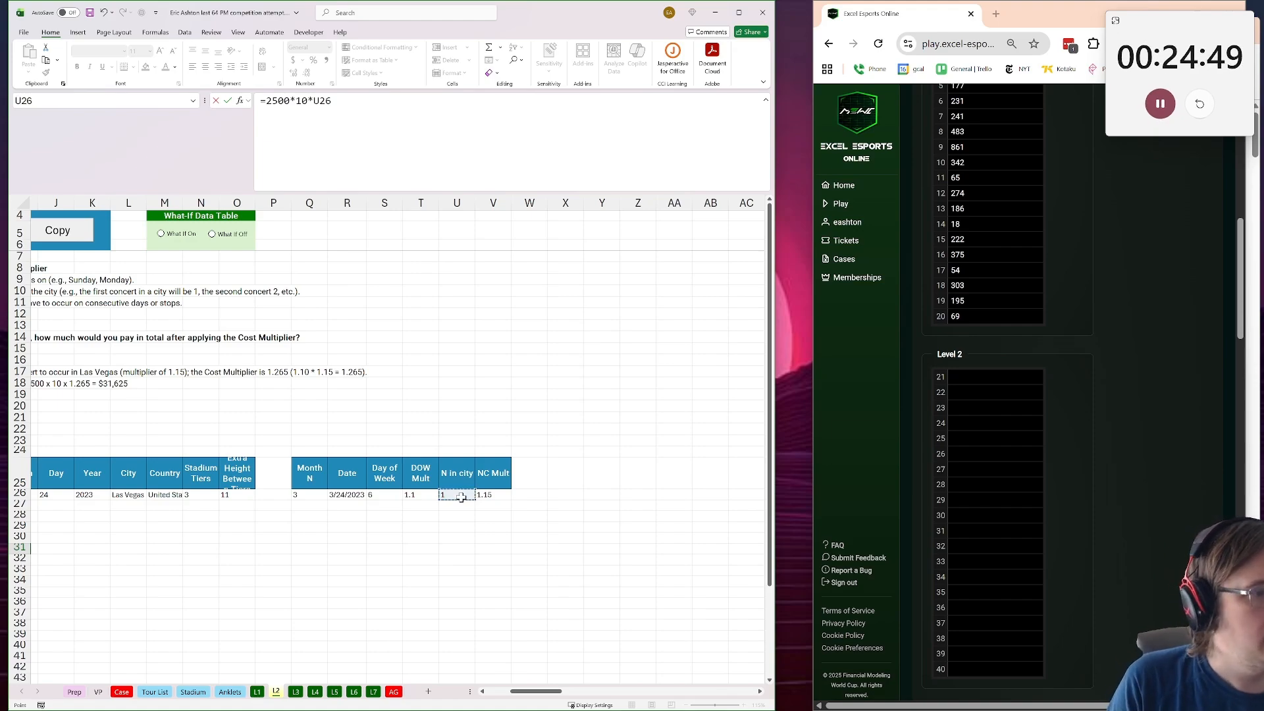
key(Right)
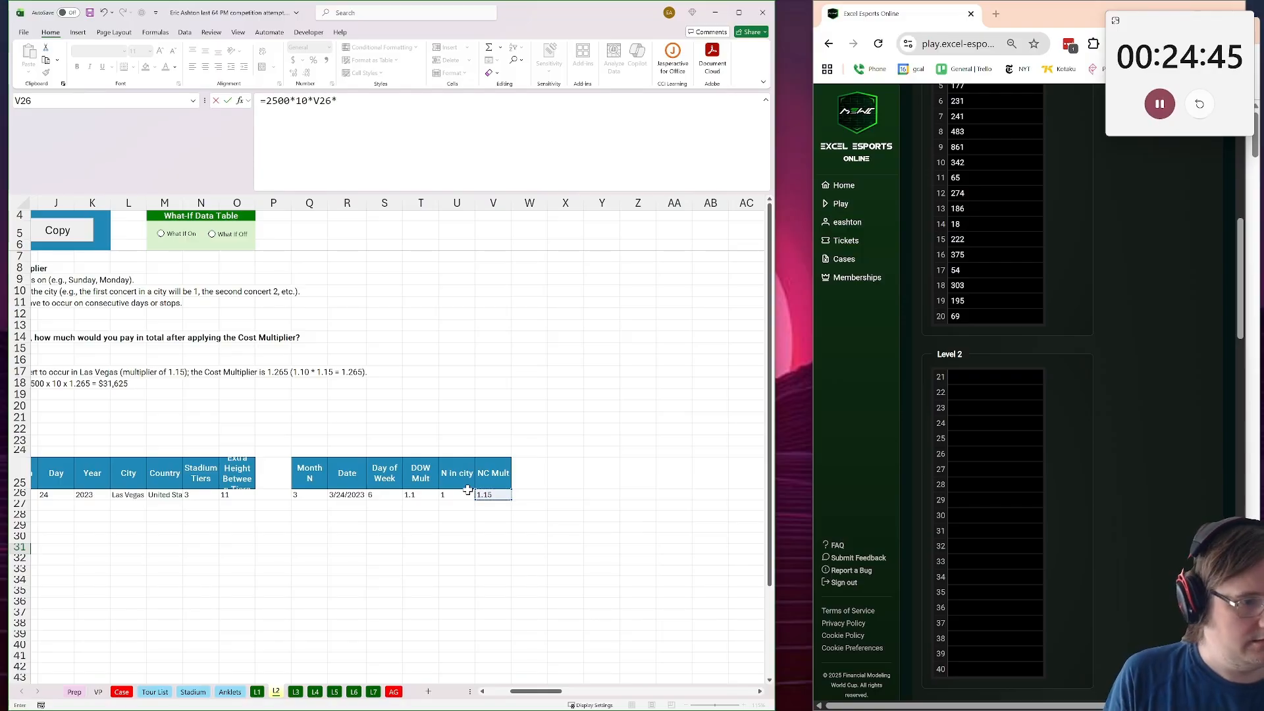
click(412, 496)
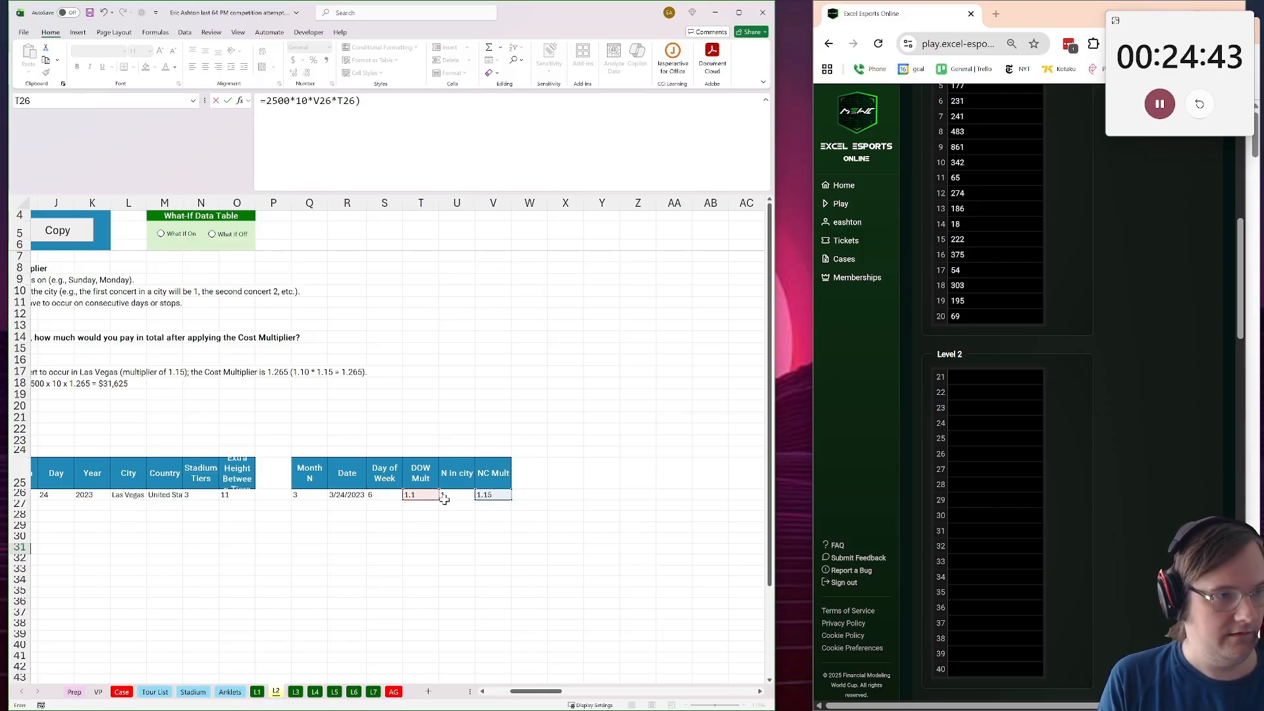
text())
key(Return)
key(Return)
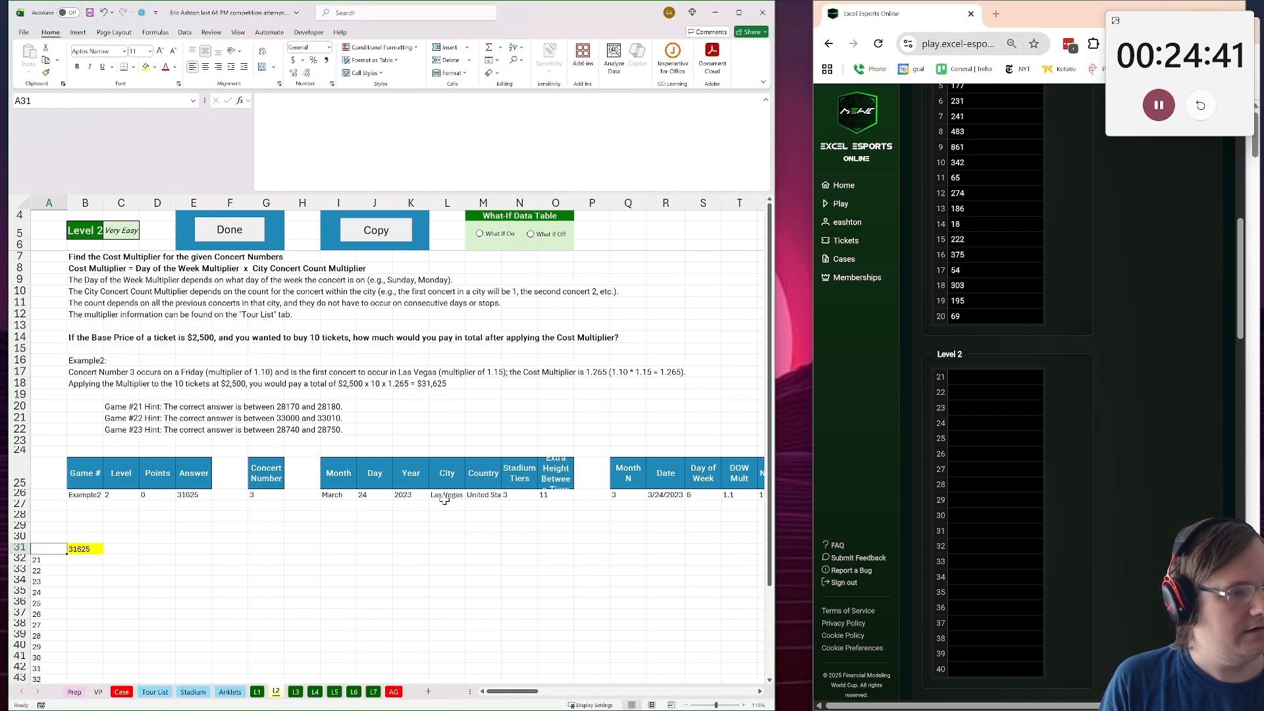
Wrap the B31 price formula in ROUND with 5 decimal places
click(75, 547)
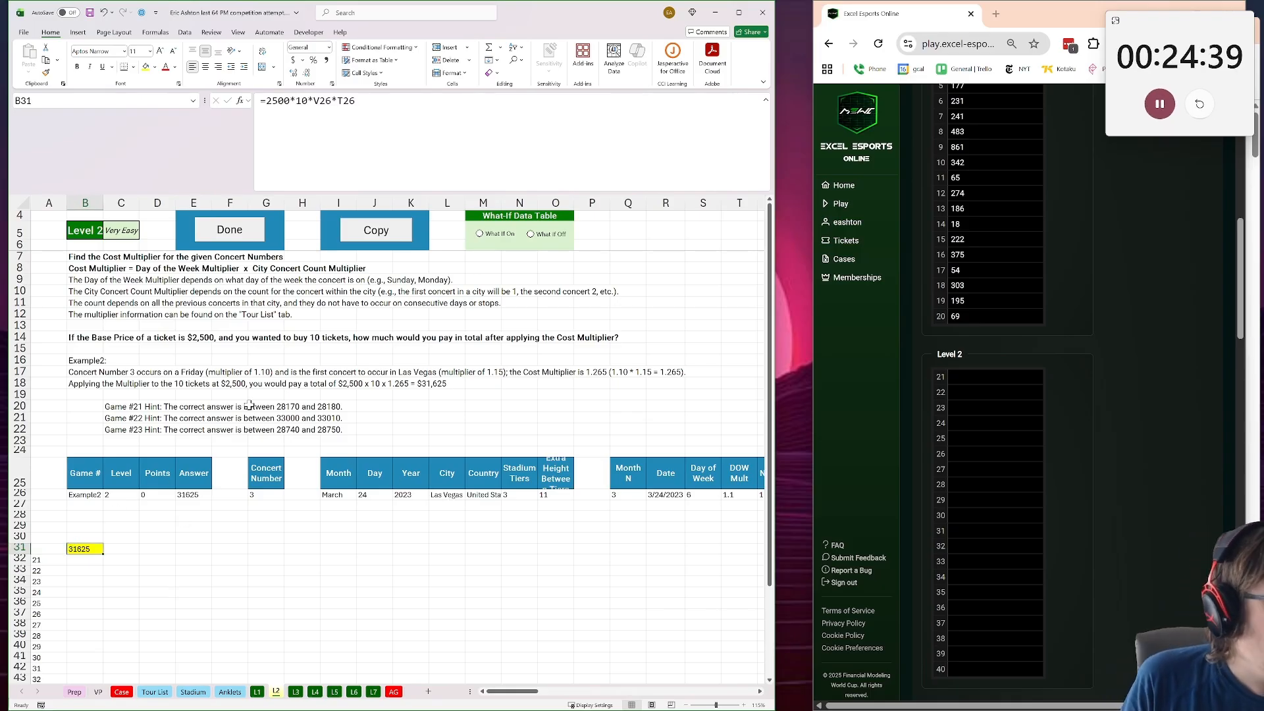
click(267, 109)
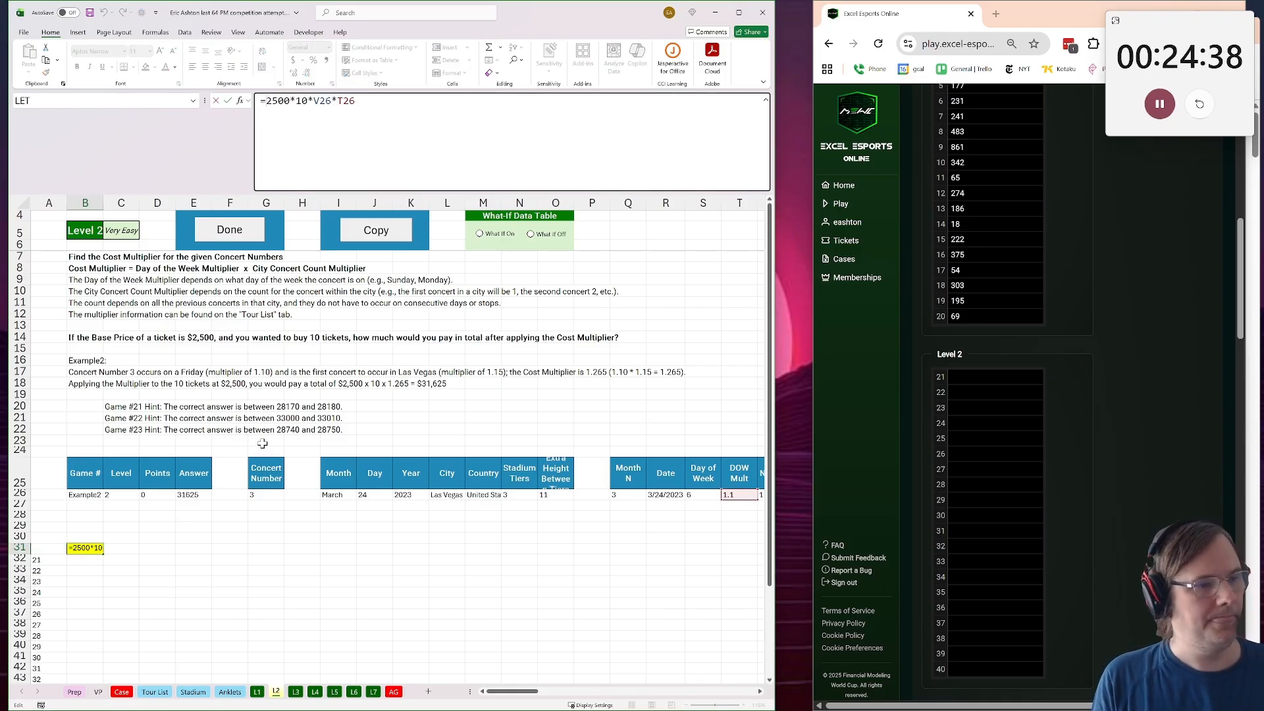
text(round()
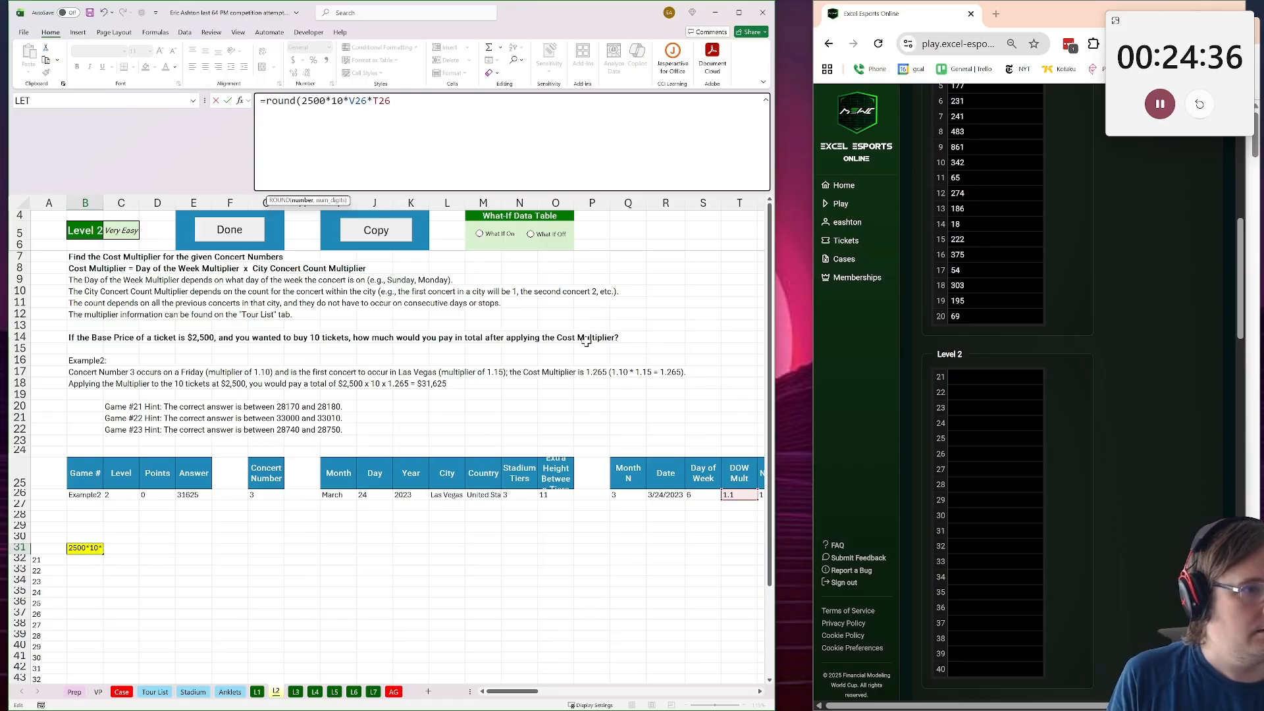
text(,5))
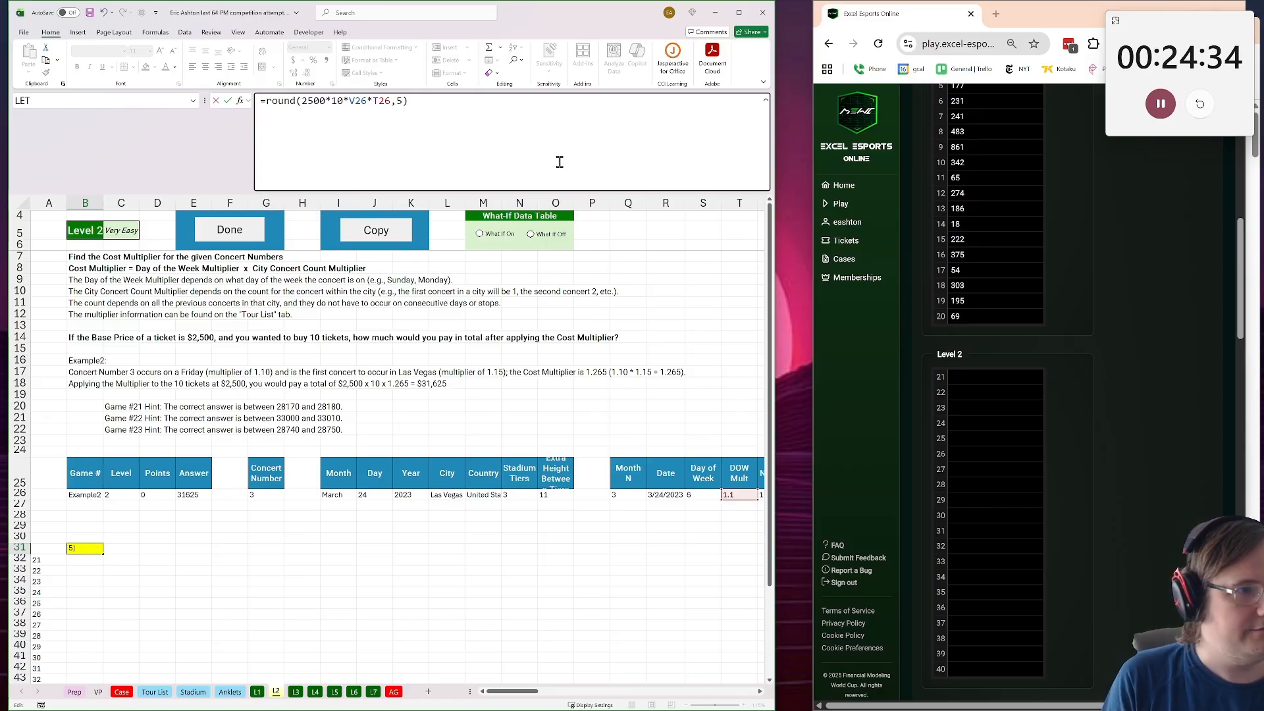
key(Return)
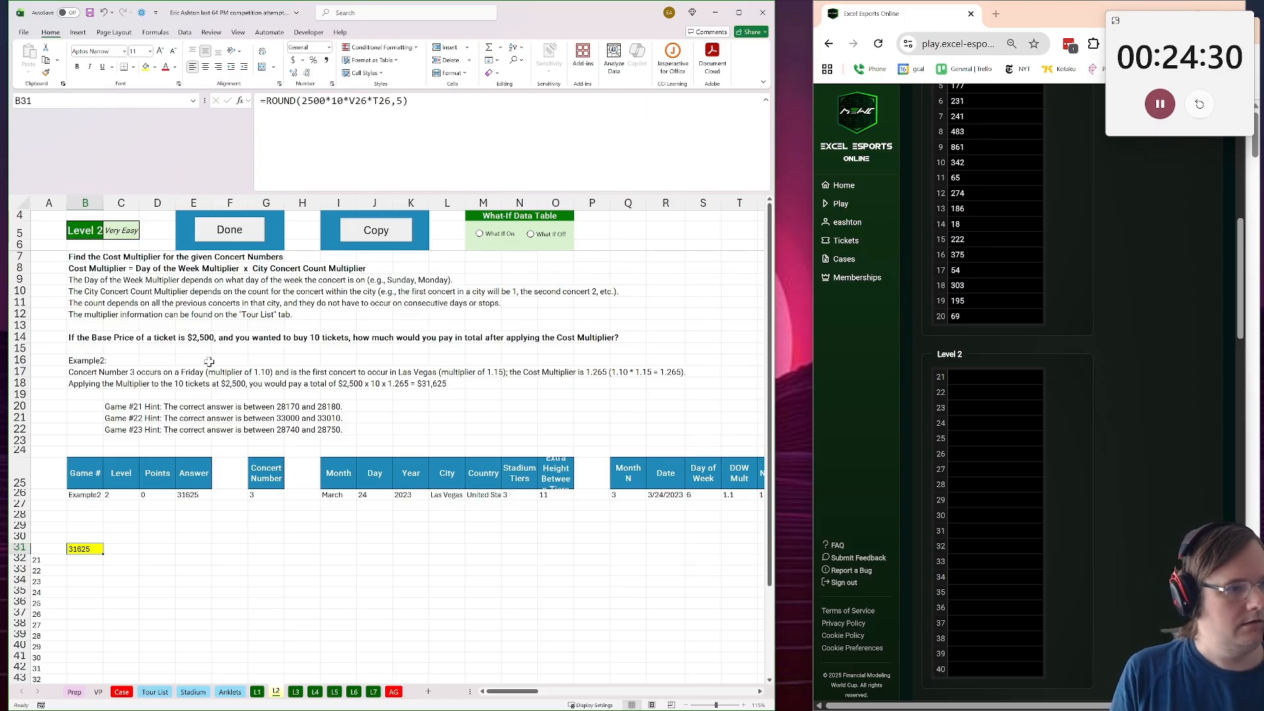
Generate the Level 2 answers for games 21 to 40 and paste them into the Level 2 grid on the contest page
click(232, 240)
click(1006, 374)
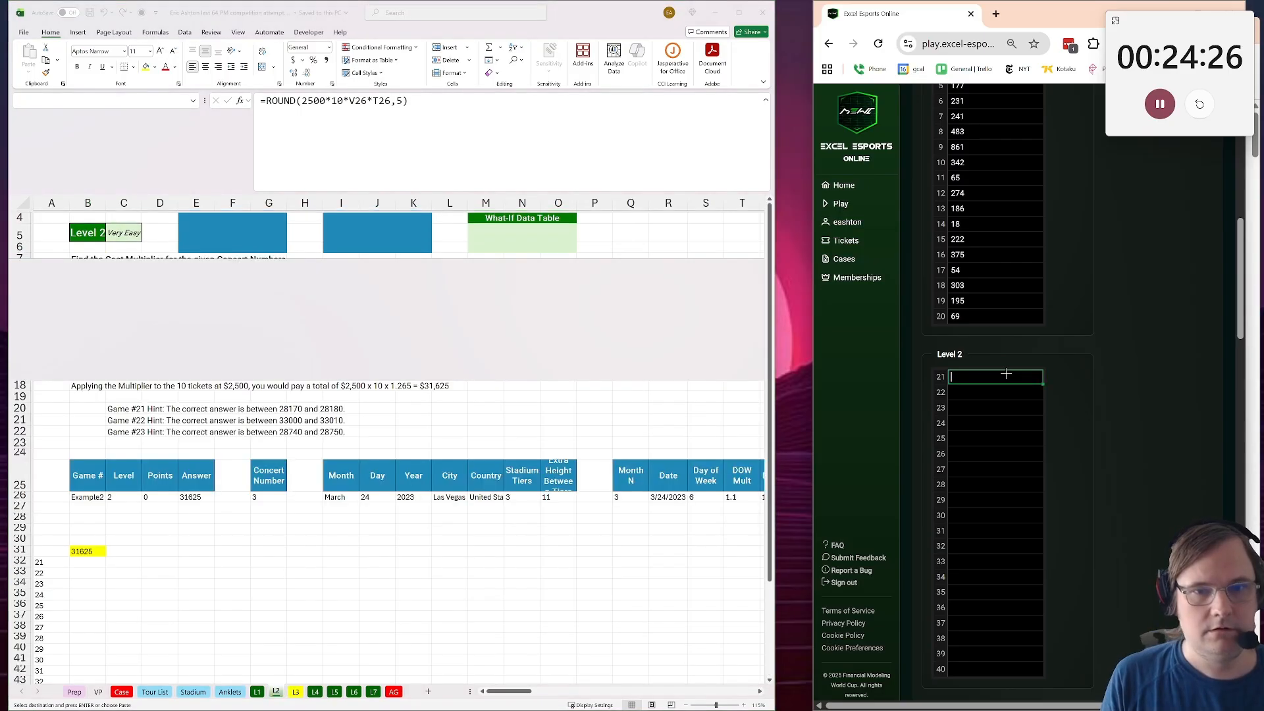
key(ctrl+v)
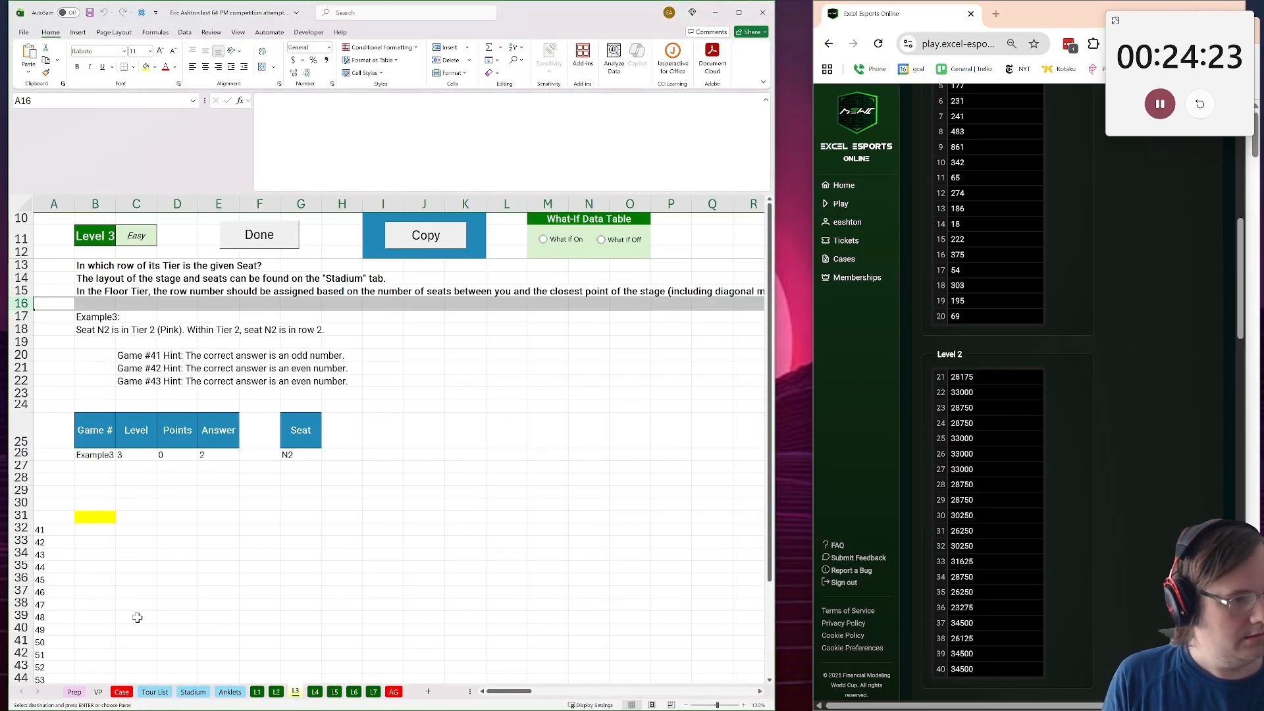
Check the answers for games 21, 22 and 23 on the Case sheet against the Level 2 hints
click(122, 692)
scroll(157, 502, up, 2)
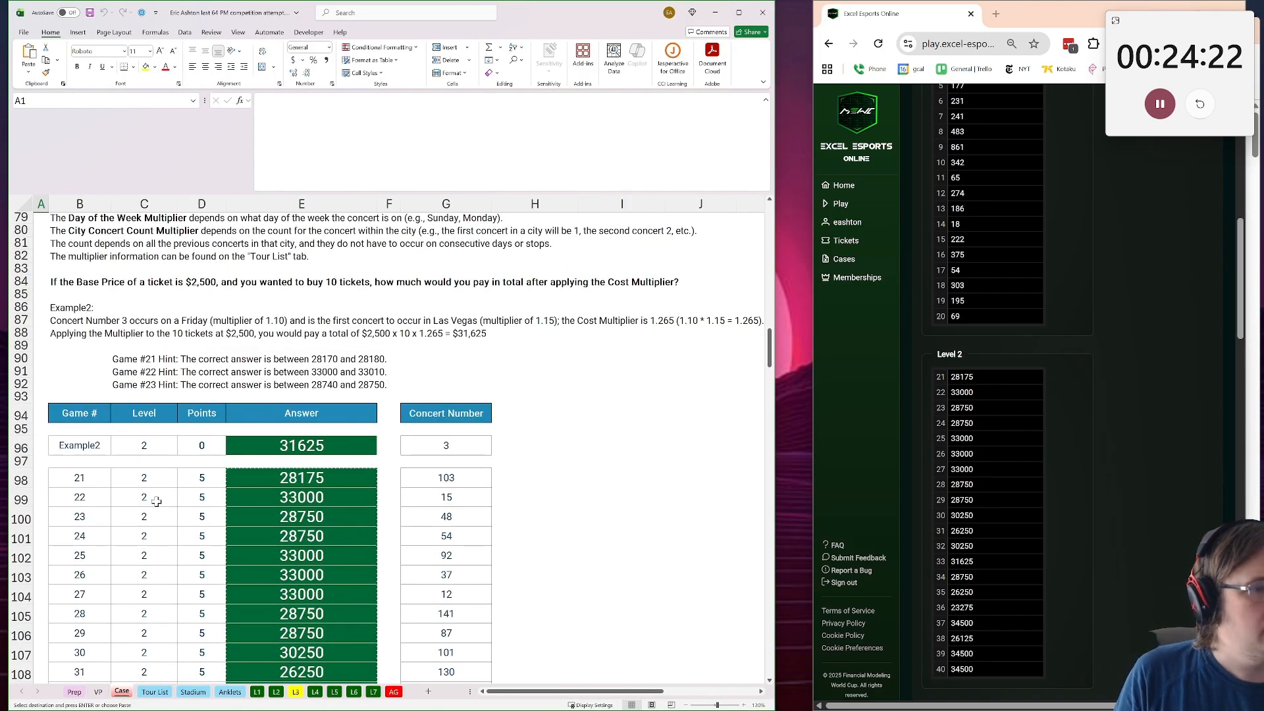
click(330, 478)
click(332, 497)
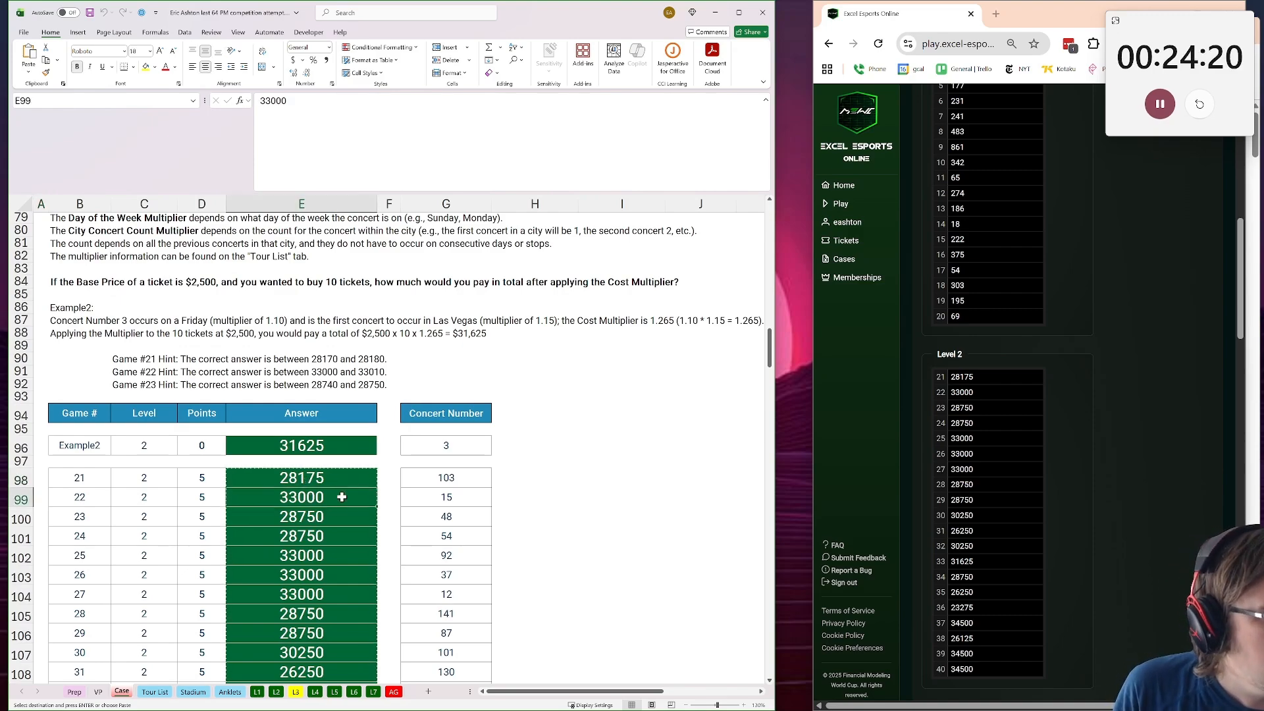
click(335, 517)
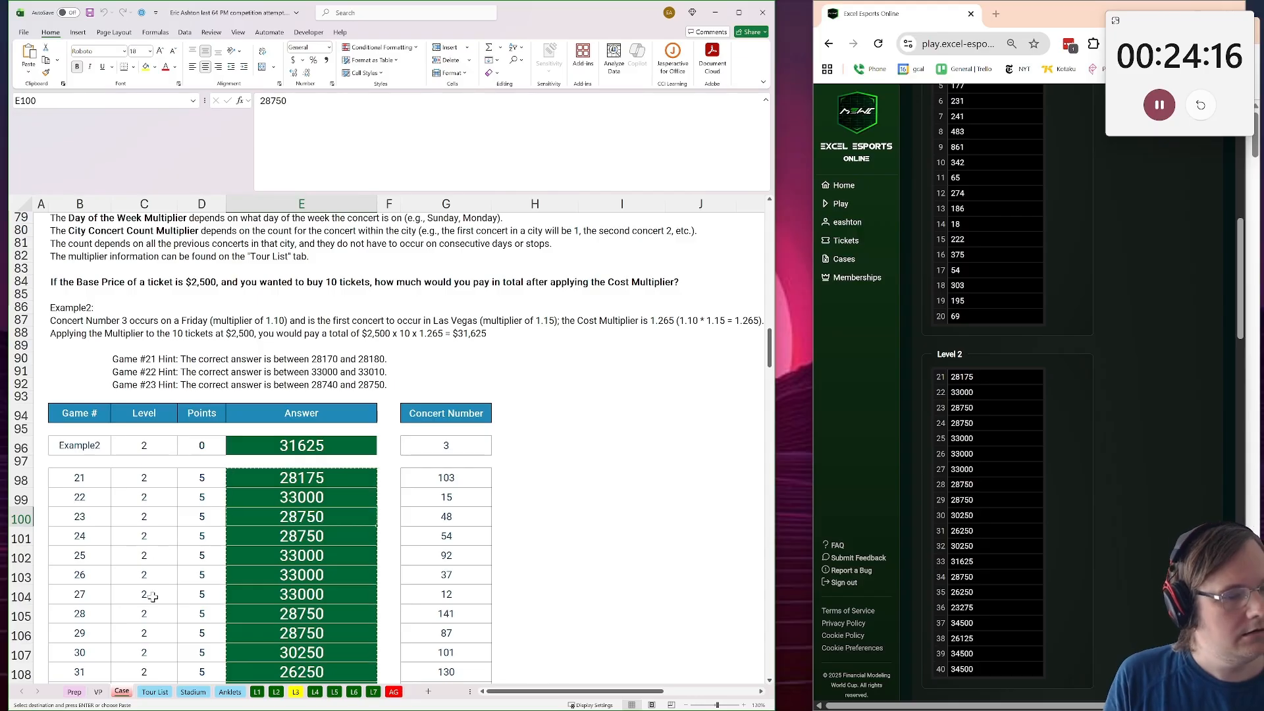
Return to the L3 sheet with the Level 3 question about a seat's row within its tier
key(ctrl+Page_Down)
key(ctrl+Page_Down)
key(ctrl+Page_Down)
key(ctrl+Page_Down)
key(ctrl+Page_Down)
key(ctrl+Page_Down)
click(200, 495)
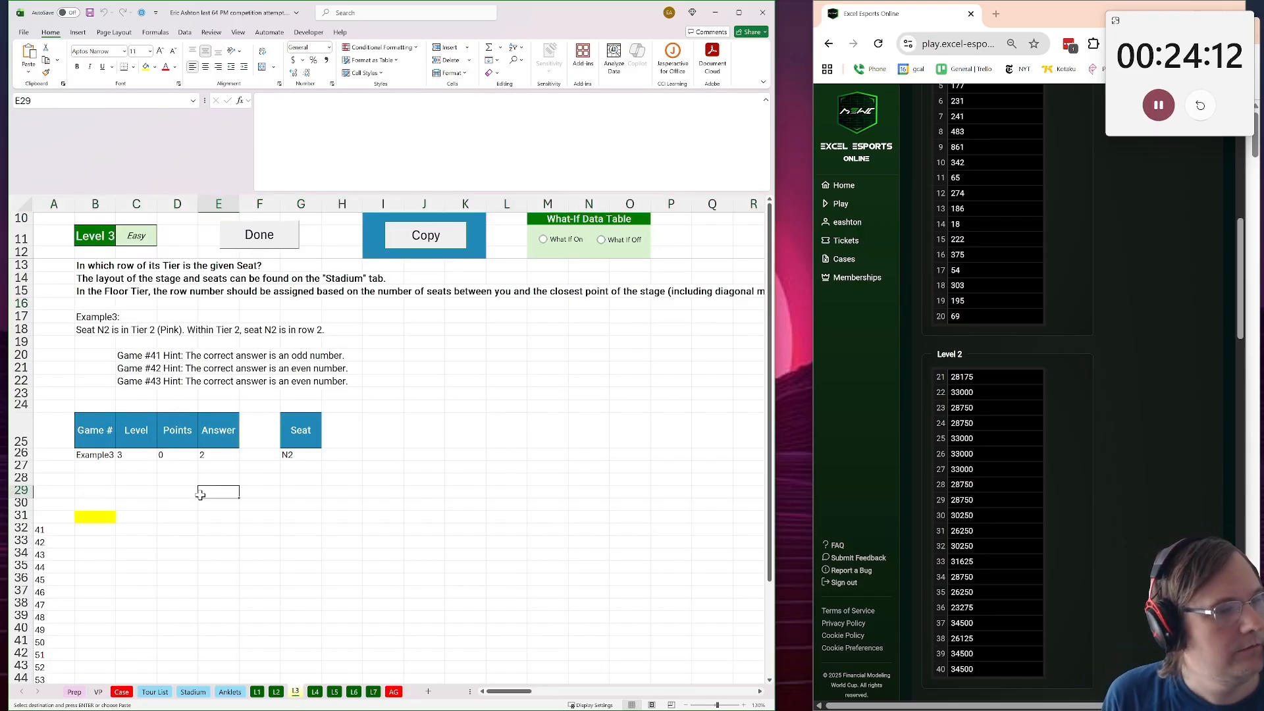
Examine the stage and tier layout on the Stadium sheet, including the colour key for the tiers
click(95, 517)
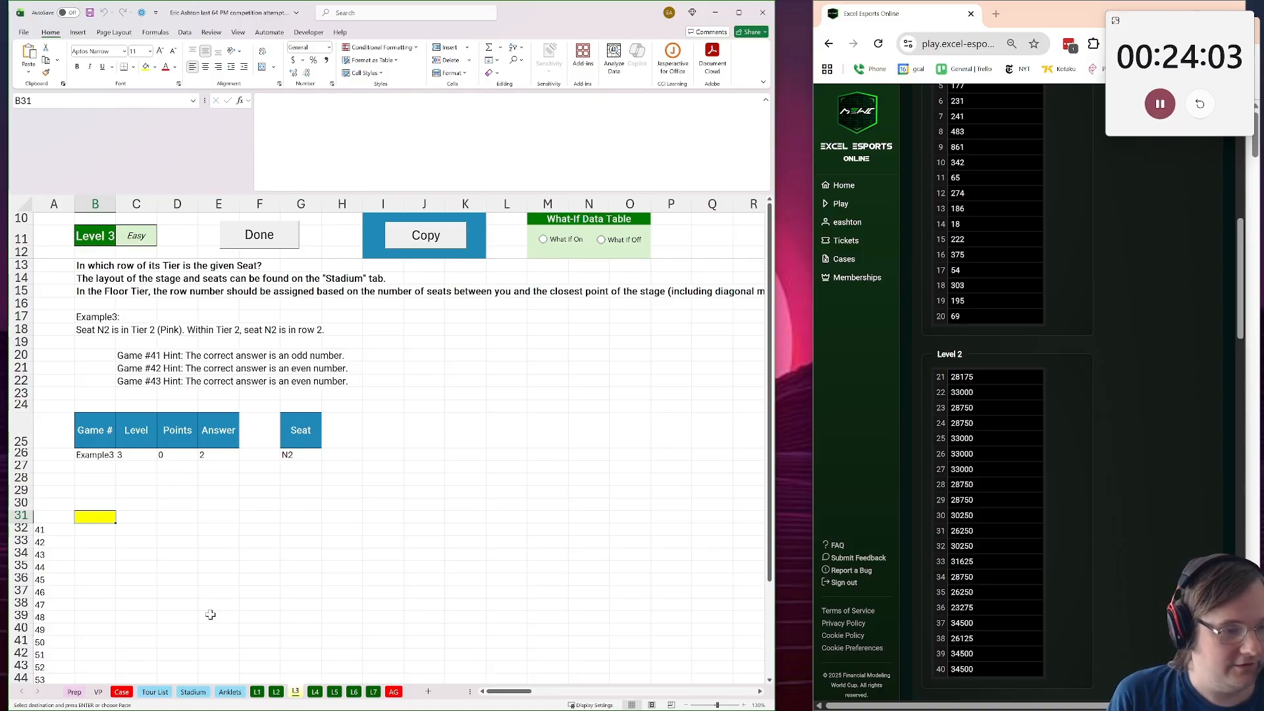
click(155, 691)
click(193, 691)
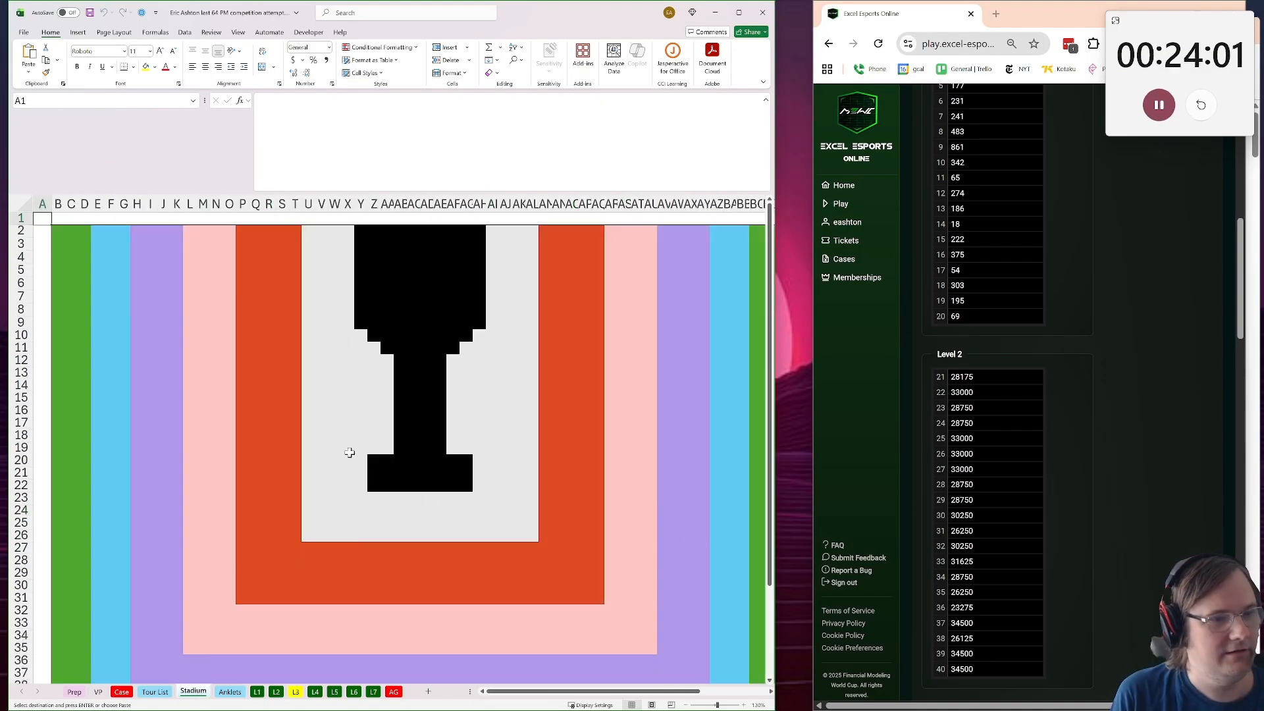
scroll(350, 452, down, 4)
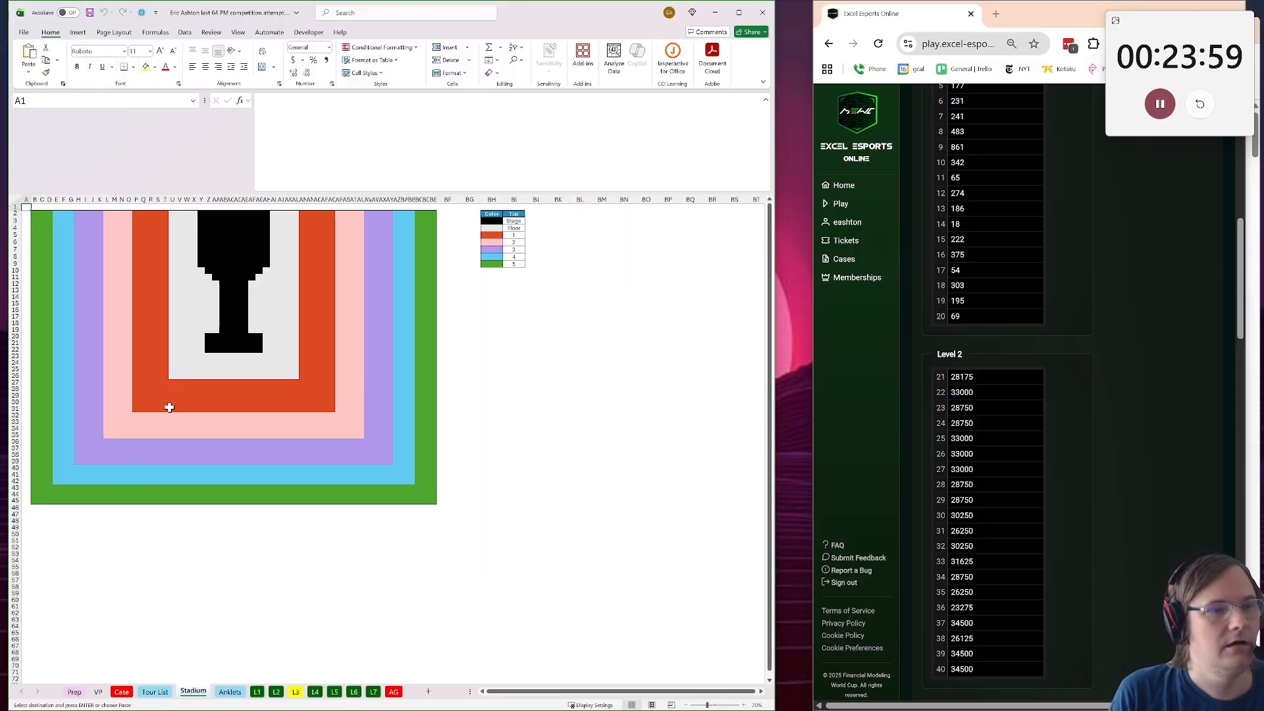
scroll(166, 412, up, 1)
click(362, 425)
Read the Level 3 question on the Case sheet, including the Floor Tier row rule in B124
click(121, 691)
scroll(287, 395, down, 8)
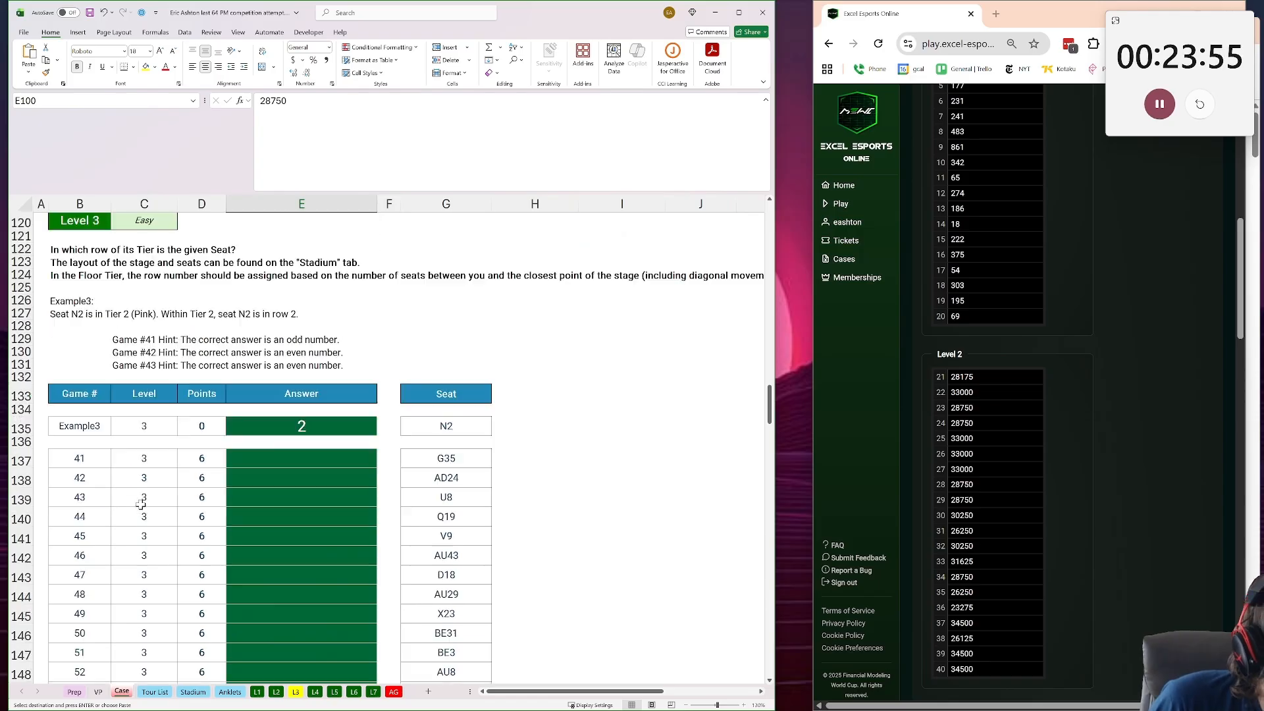
scroll(286, 395, up, 2)
scroll(286, 395, down, 2)
scroll(263, 455, up, 20)
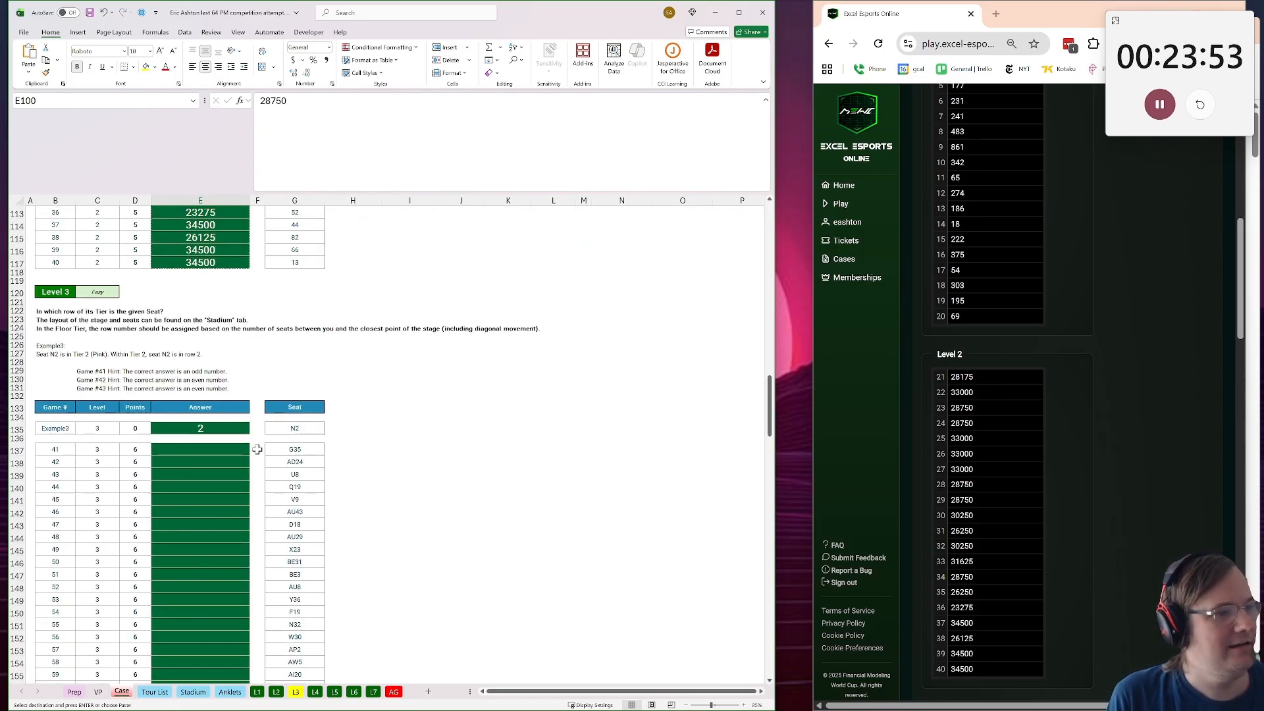
scroll(270, 467, up, 15)
scroll(267, 459, down, 20)
scroll(267, 460, down, 2)
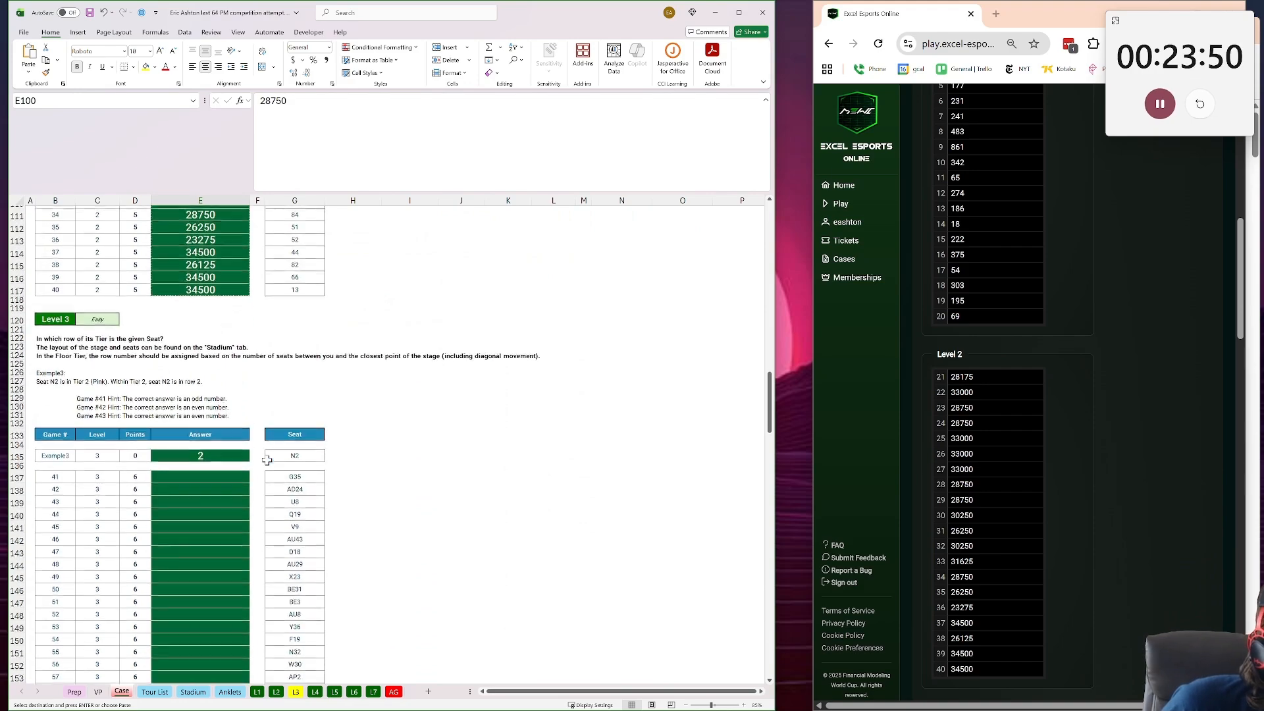
click(44, 347)
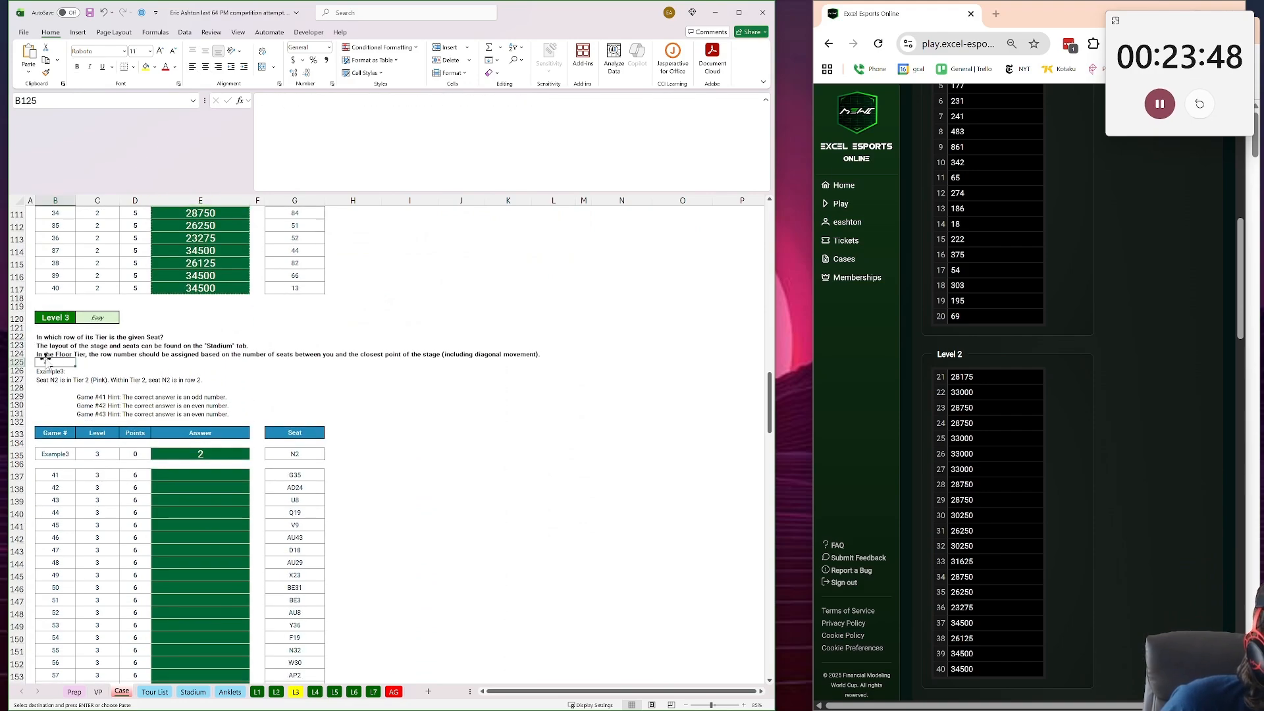
click(48, 354)
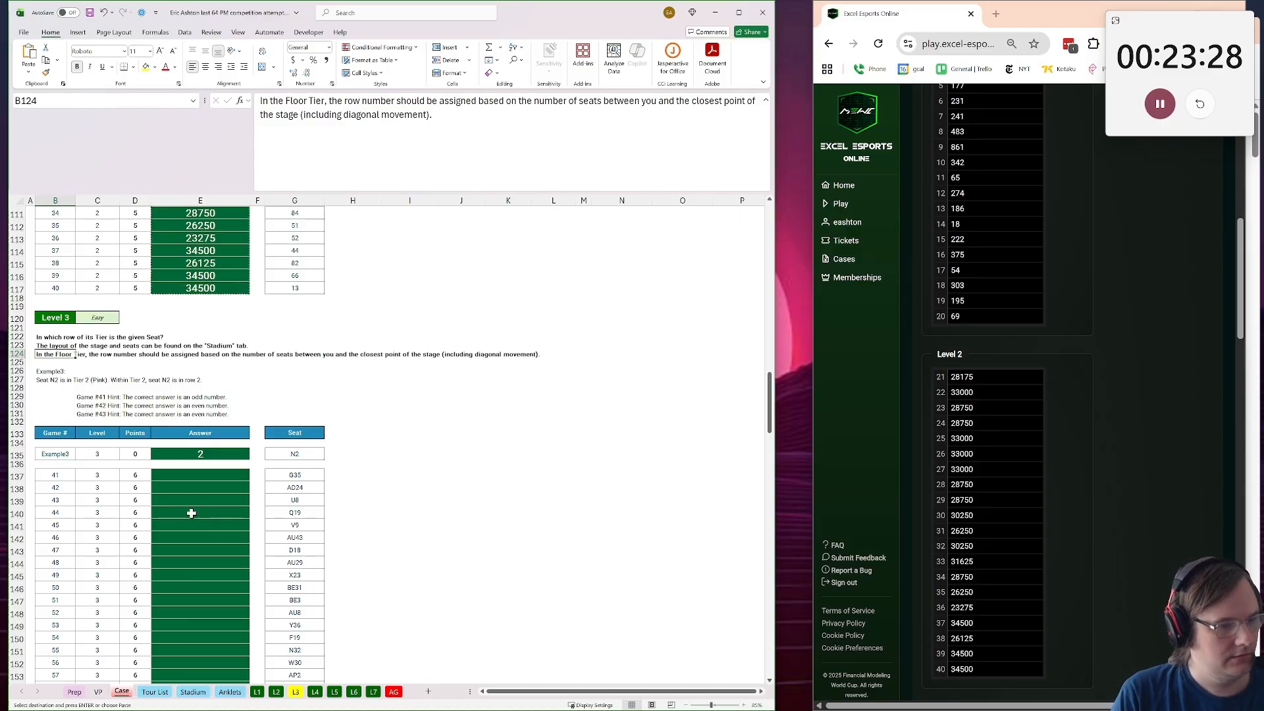
Create a copy of the Stadium sheet at the start of the workbook
click(97, 694)
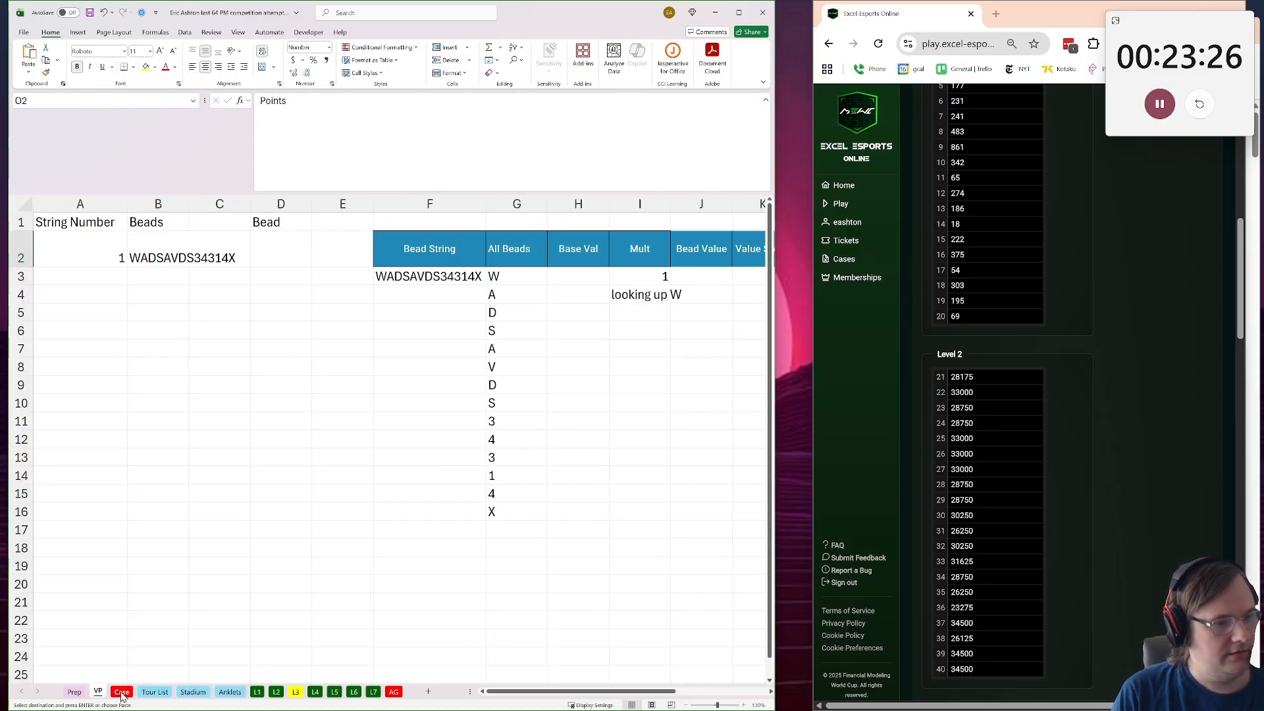
click(121, 693)
click(156, 692)
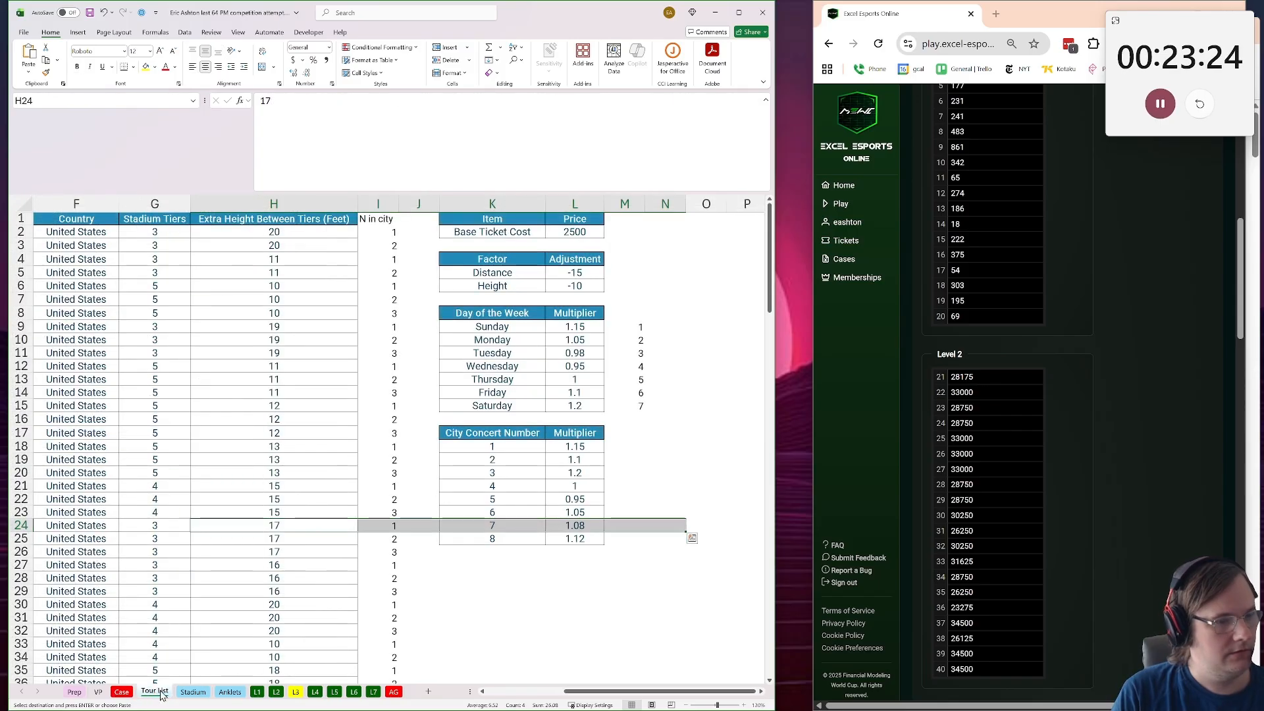
click(79, 694)
click(100, 691)
click(200, 691)
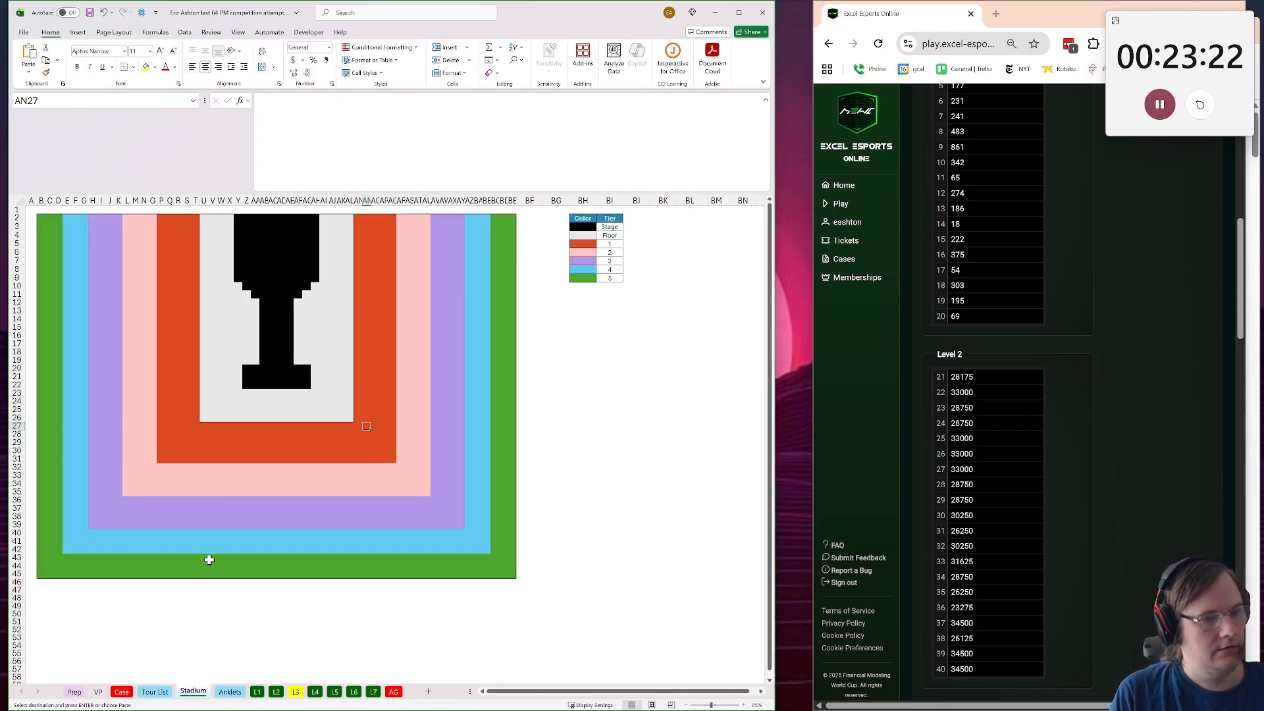
right_click(195, 693)
click(227, 589)
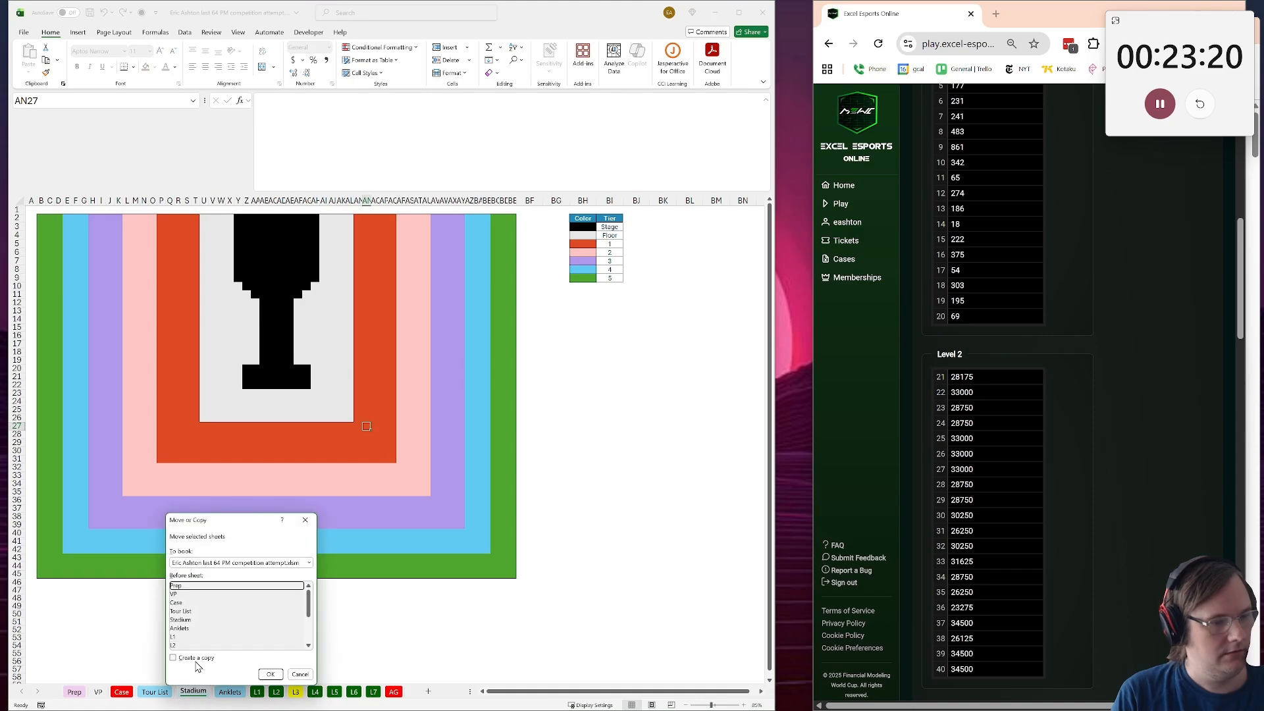
click(198, 658)
click(271, 674)
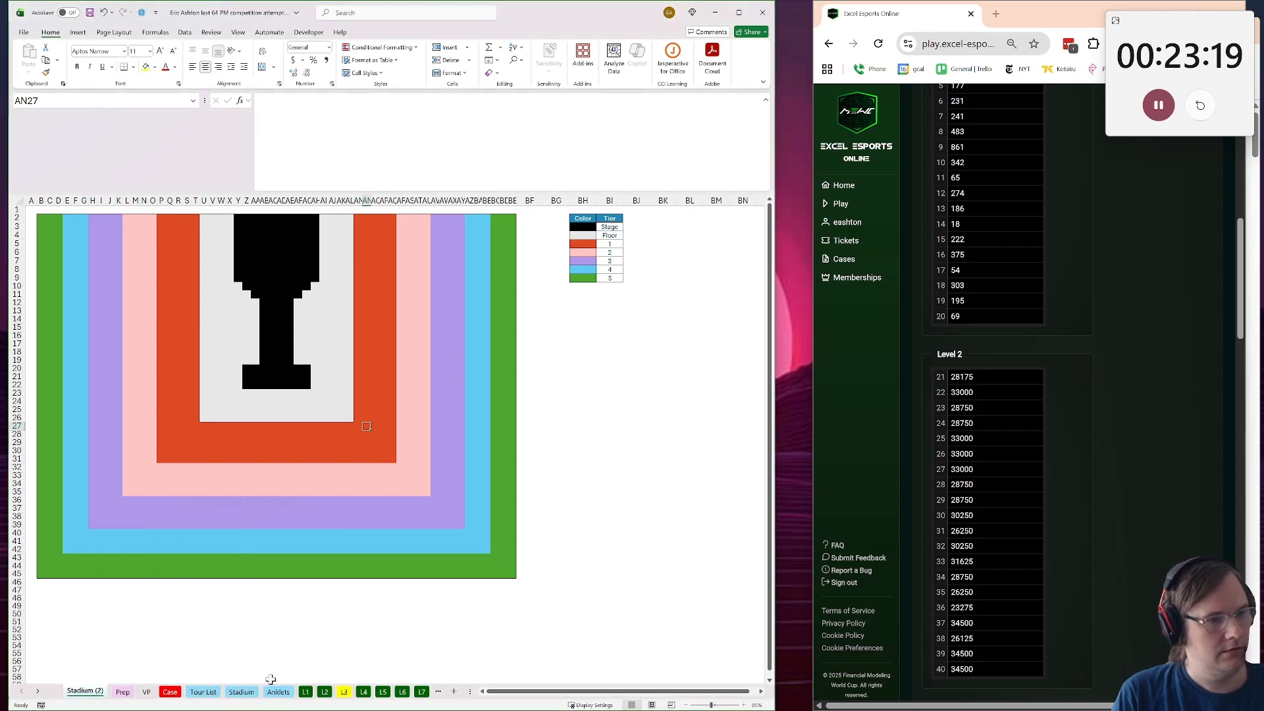
Enter 0 in Y2, the upper-left corner cell of the black stage on the copied Stadium sheet
click(264, 328)
click(241, 269)
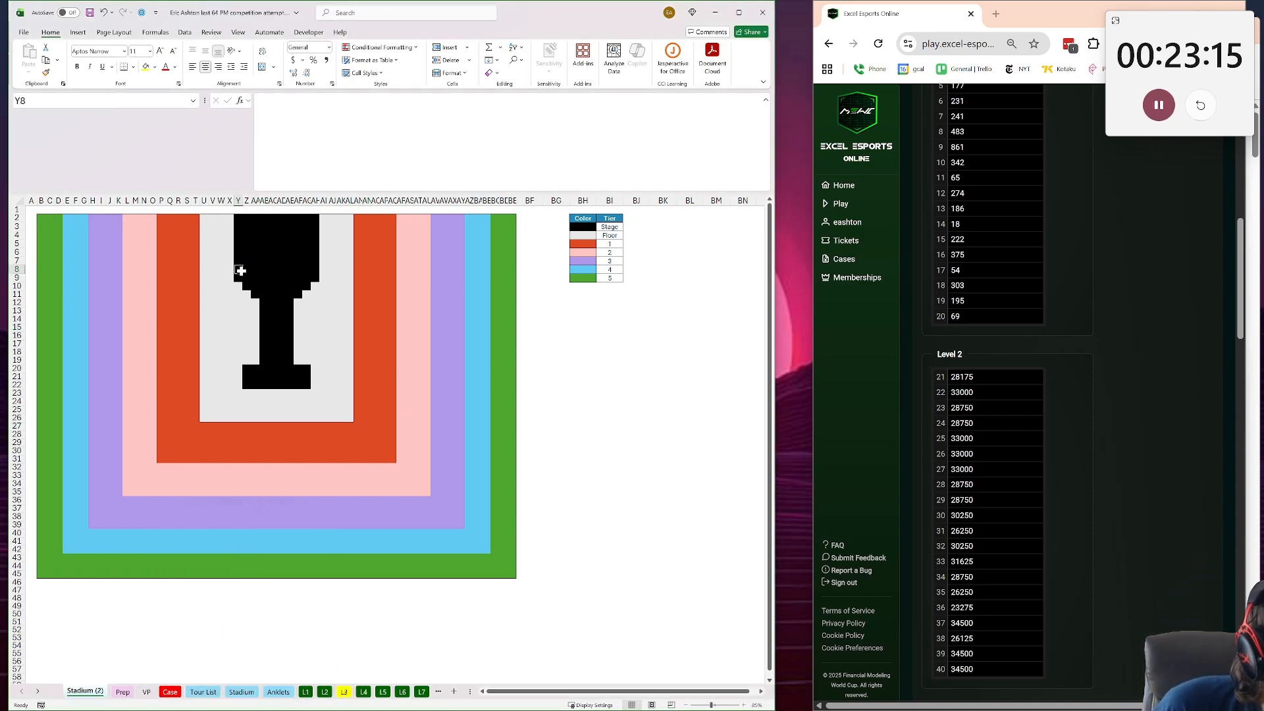
scroll(270, 316, down, 7)
scroll(276, 325, up, 7)
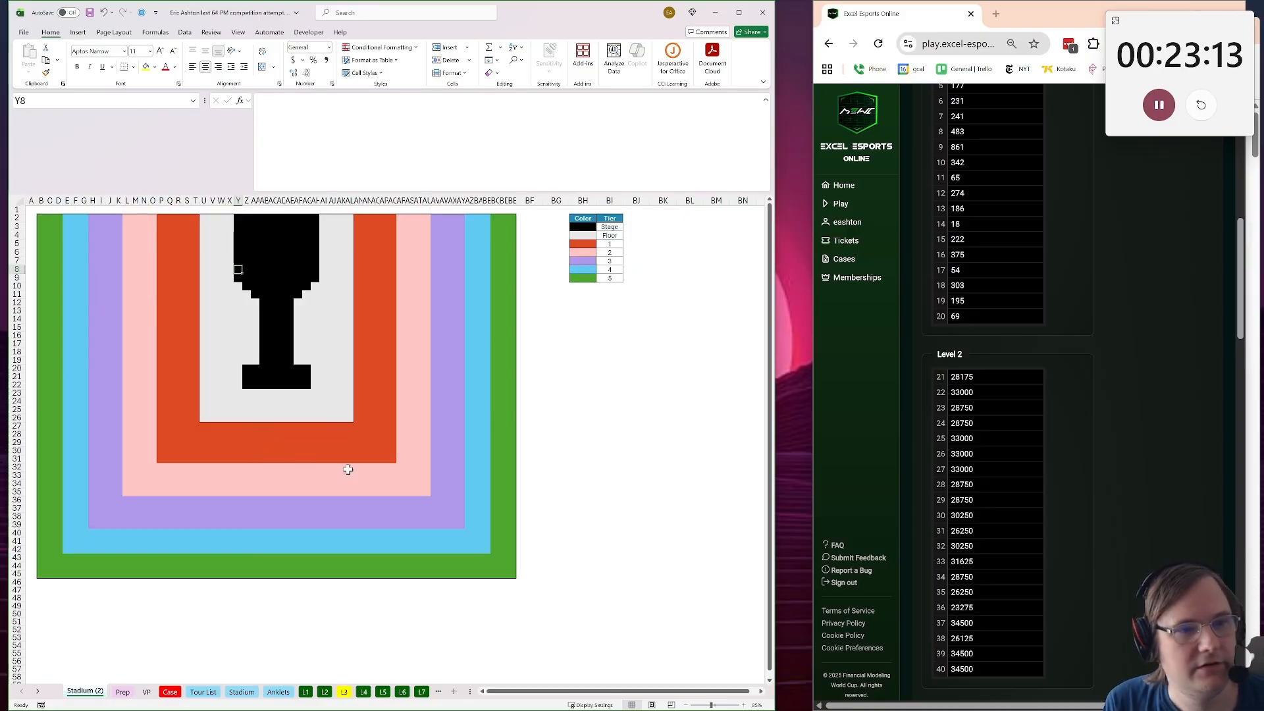
click(263, 235)
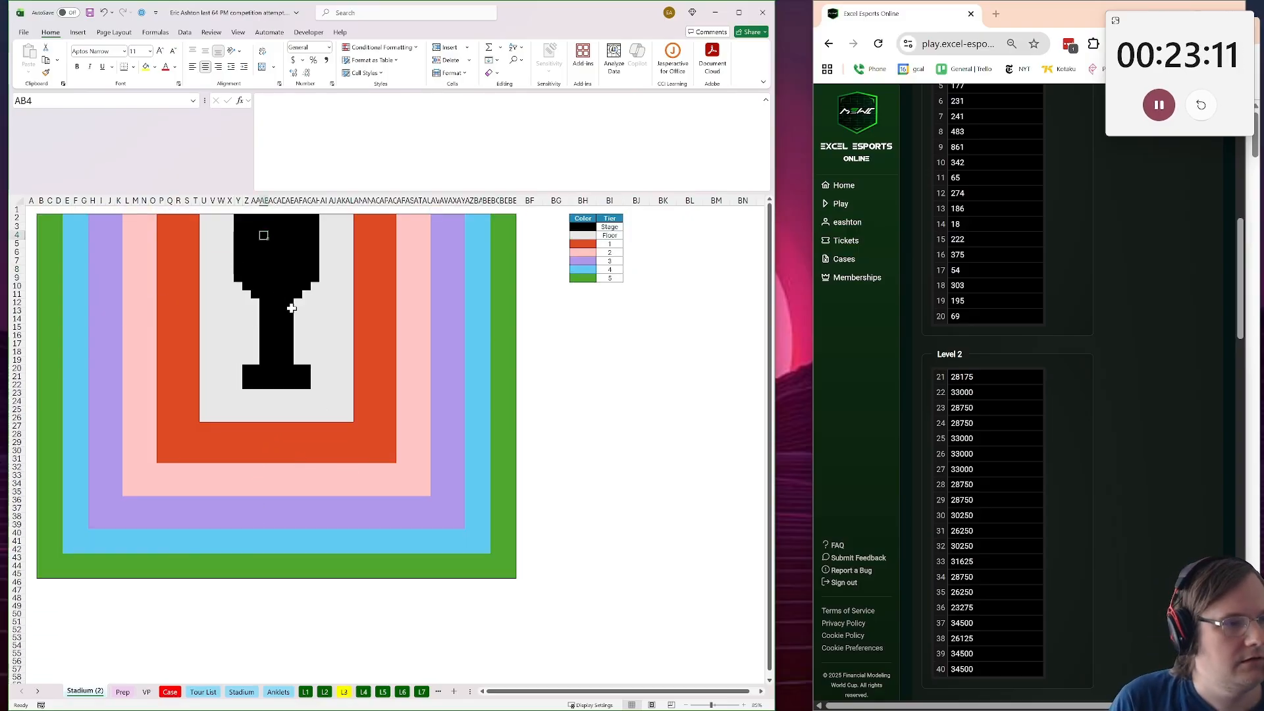
drag(237, 217, 320, 282)
click(240, 222)
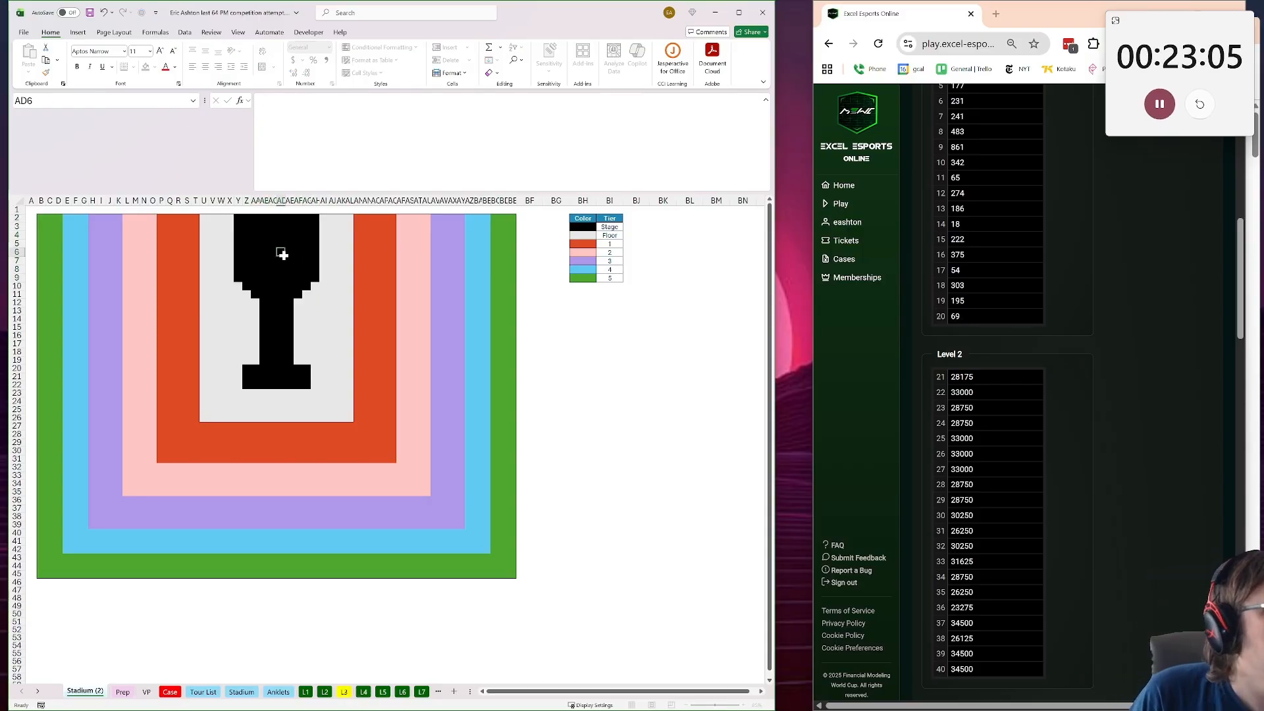
click(280, 253)
click(241, 217)
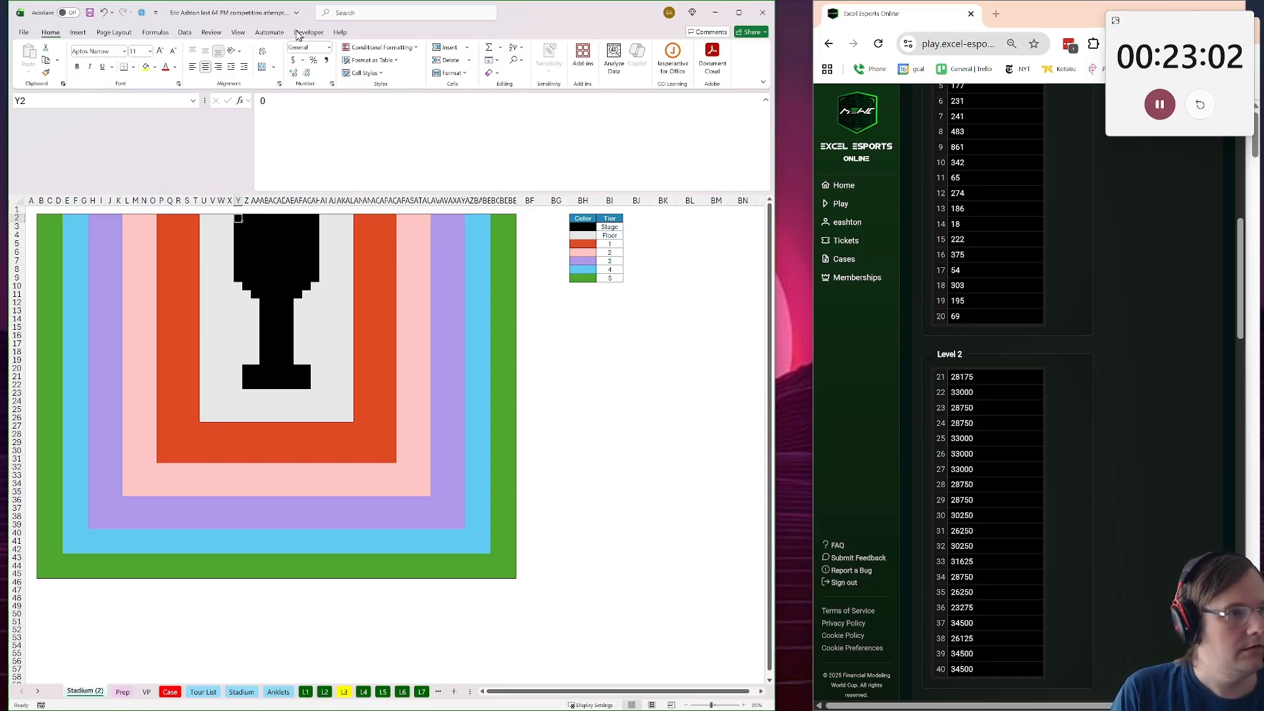
Maximize the workbook window
click(289, 15)
drag(512, 16, 546, 16)
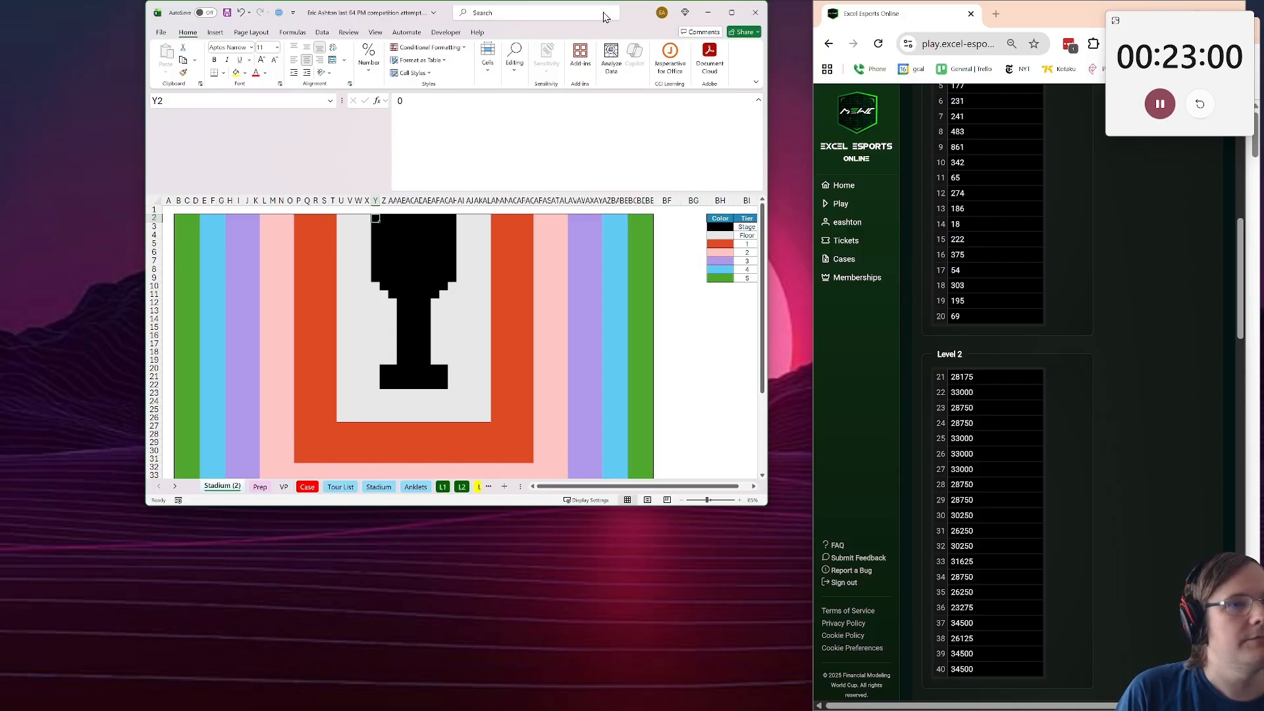
click(731, 11)
Run the flood_fill macro from Y2 to spread 0 across the black stage, and check cells on and off the stage
click(307, 31)
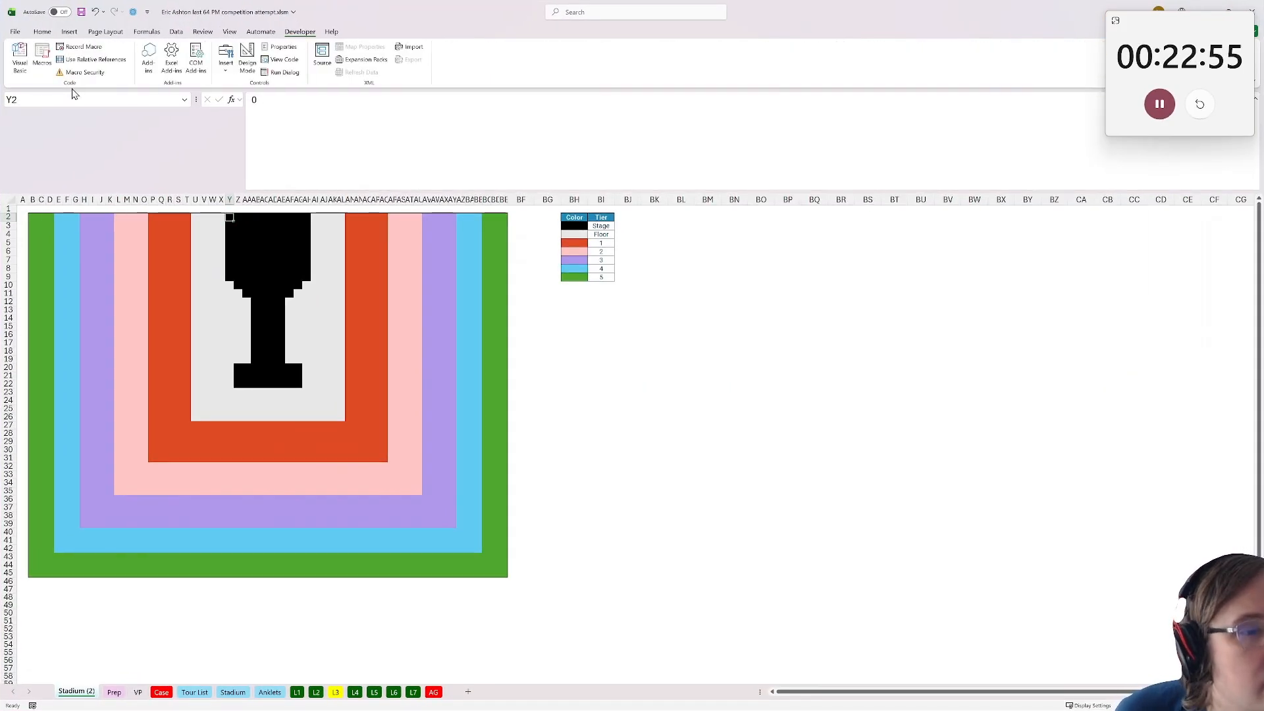
click(42, 31)
click(69, 32)
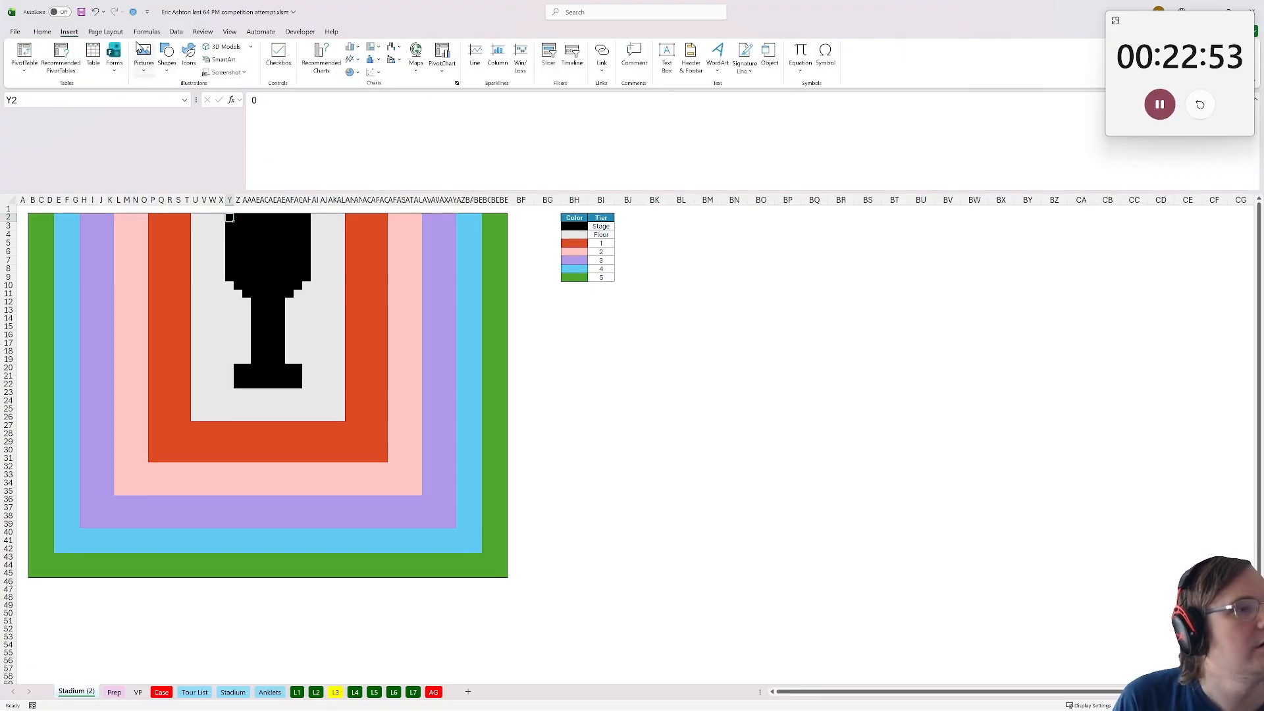
click(299, 32)
click(20, 56)
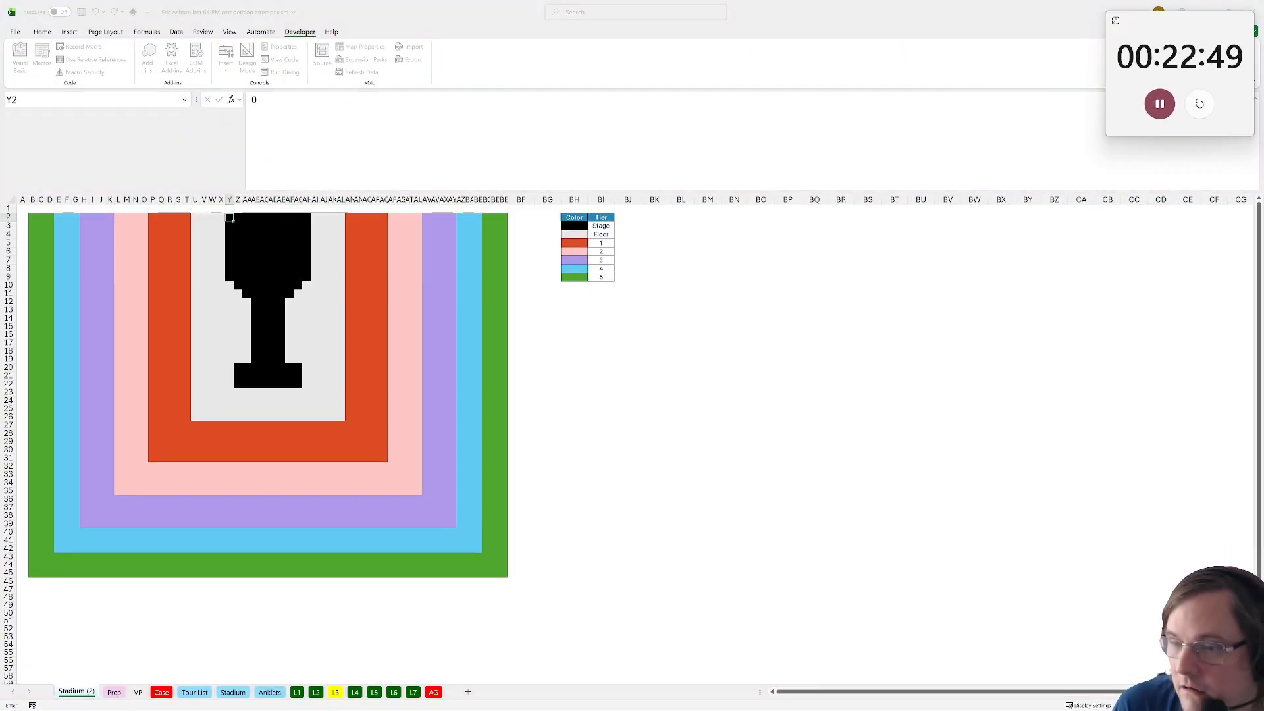
drag(705, 395, 840, 354)
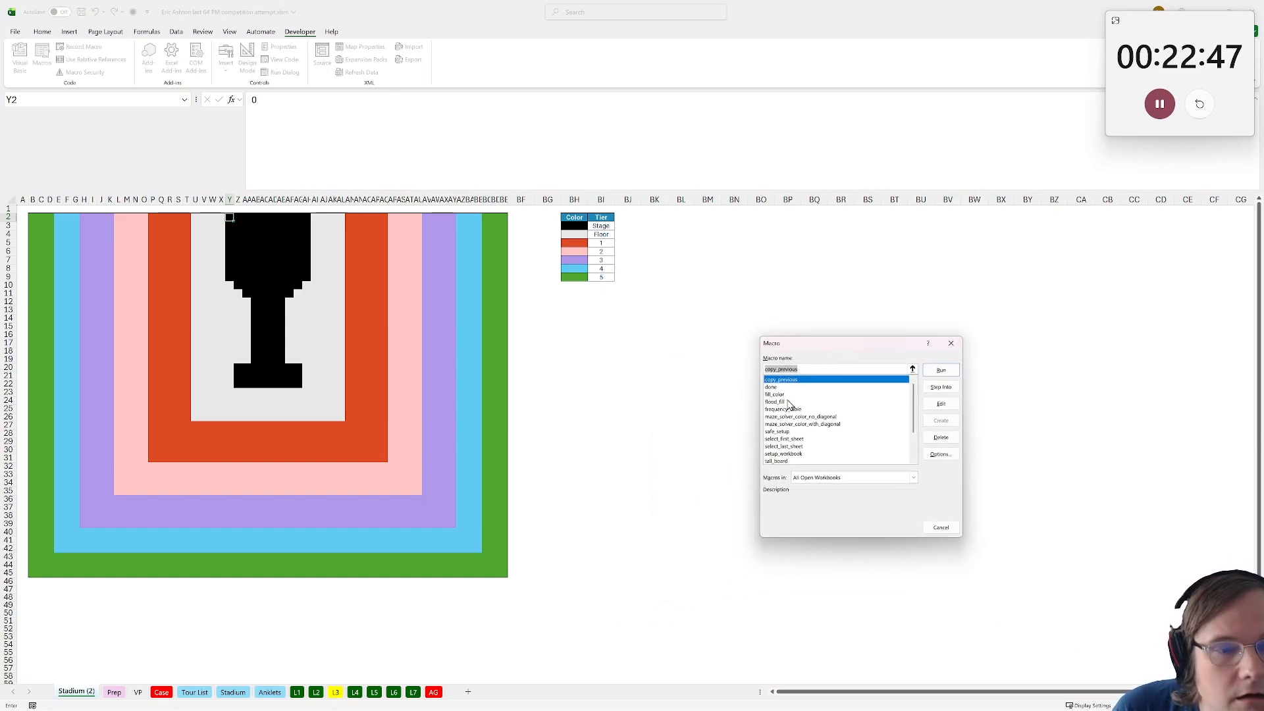
click(787, 403)
click(941, 371)
click(271, 259)
click(272, 375)
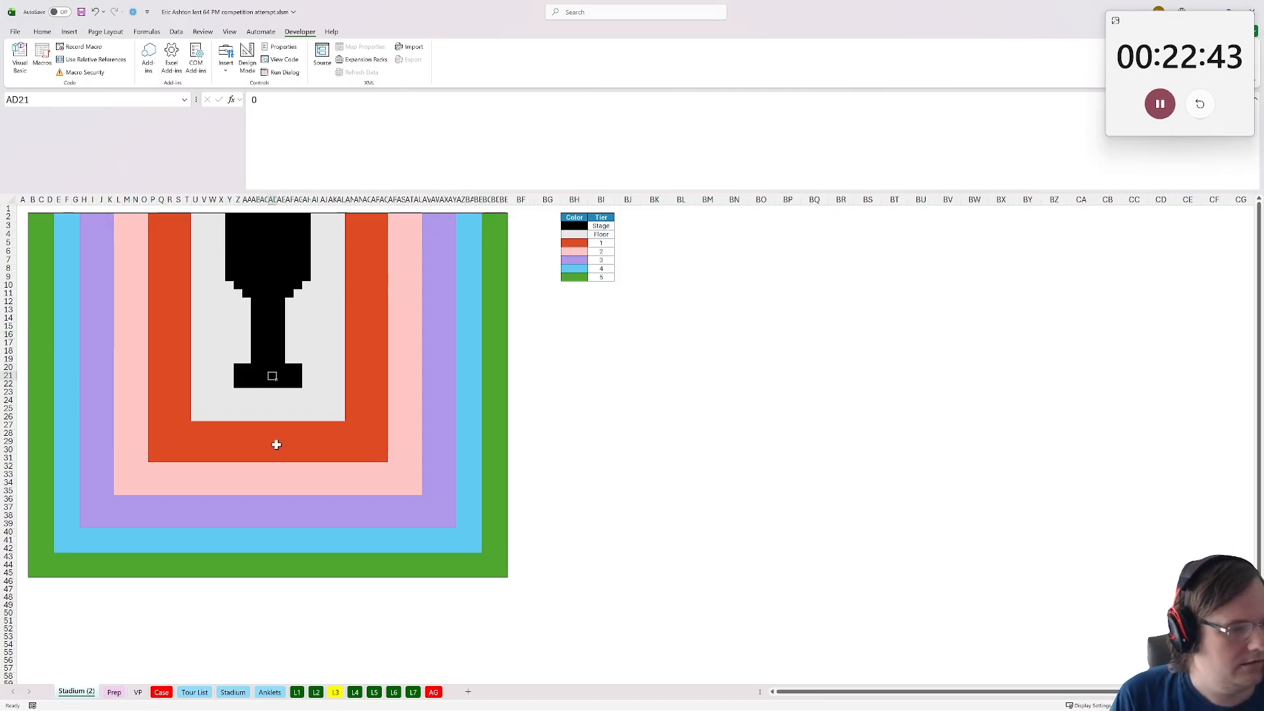
mouse_move(502, 571)
mouse_down()
mouse_move(379, 423)
mouse_move(8, 160)
mouse_move(3, 95)
mouse_move(361, 437)
mouse_up()
click(254, 330)
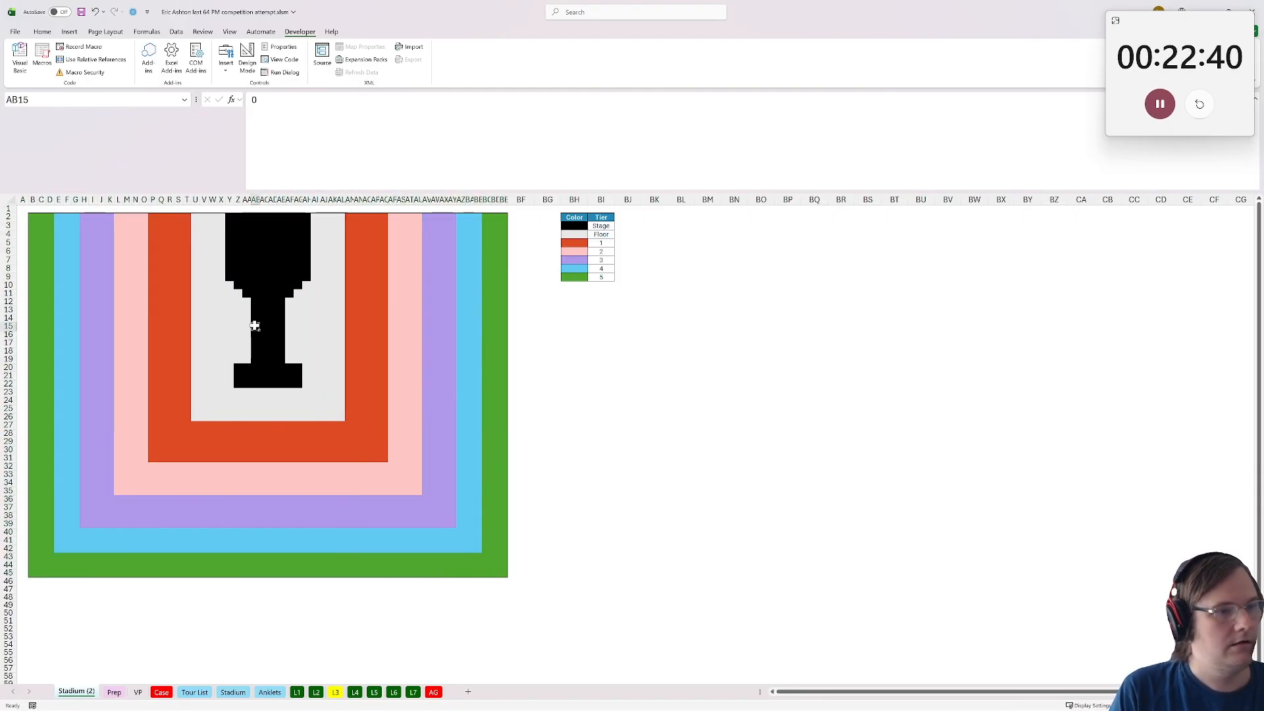
click(203, 310)
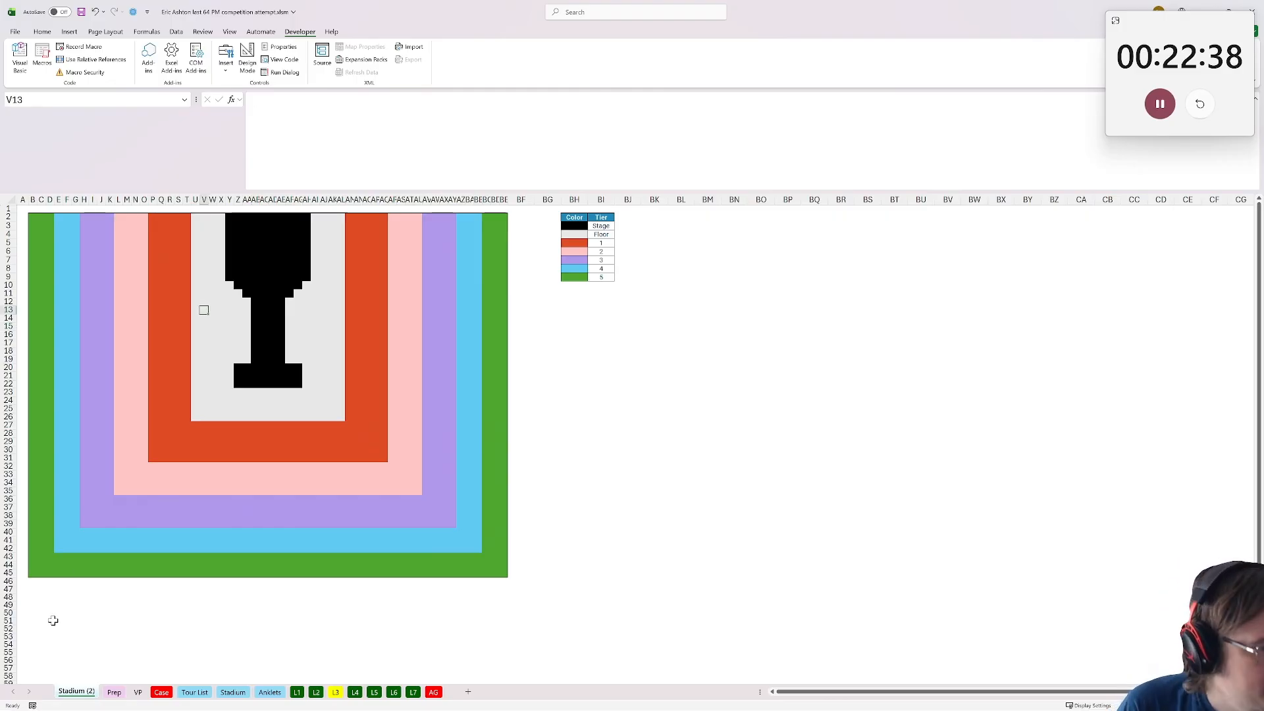
Fill the whole stadium grid B2:BE45 with a single light gray colour
mouse_move(501, 574)
mouse_down()
mouse_move(25, 214)
mouse_move(24, 230)
mouse_move(25, 214)
mouse_up()
click(41, 32)
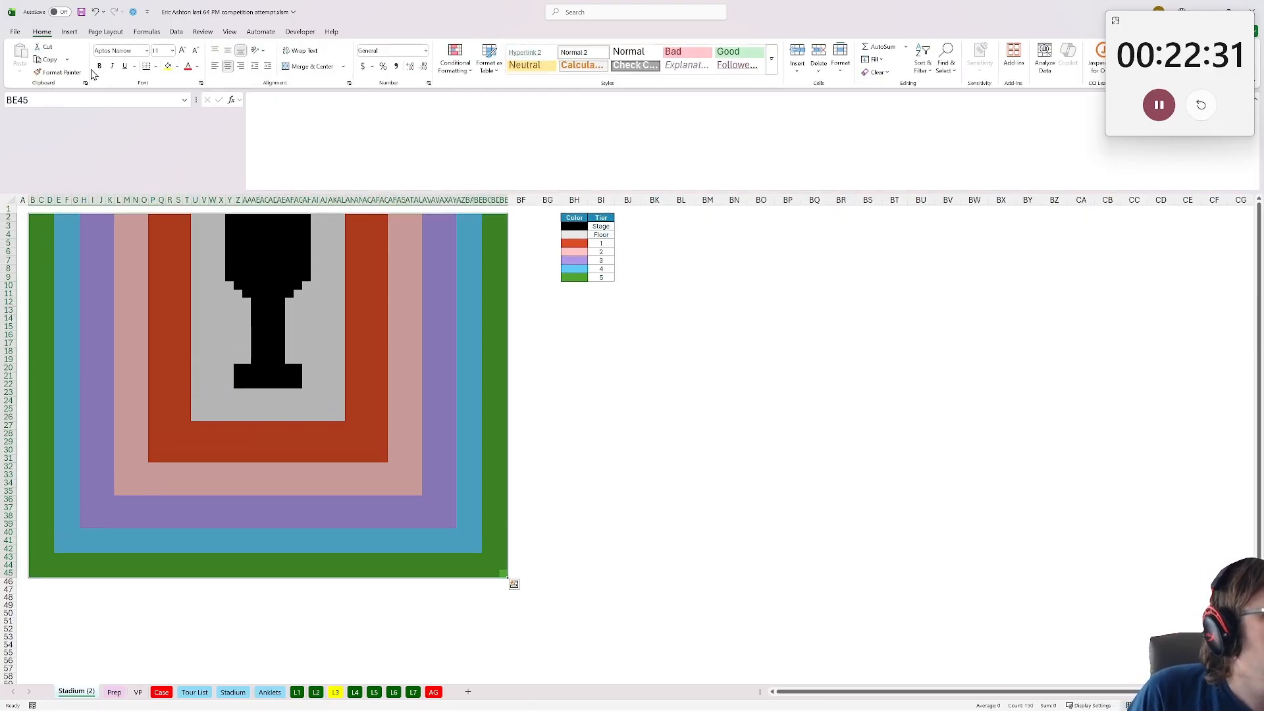
click(177, 67)
click(195, 113)
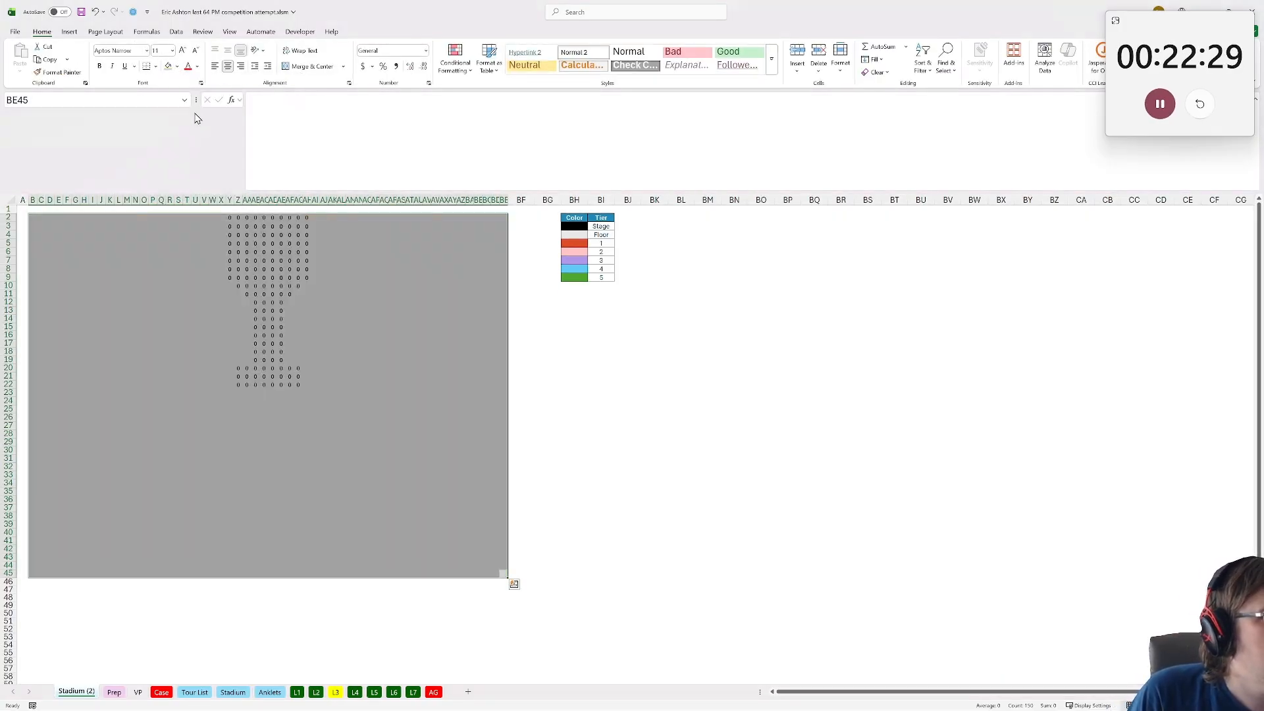
click(364, 307)
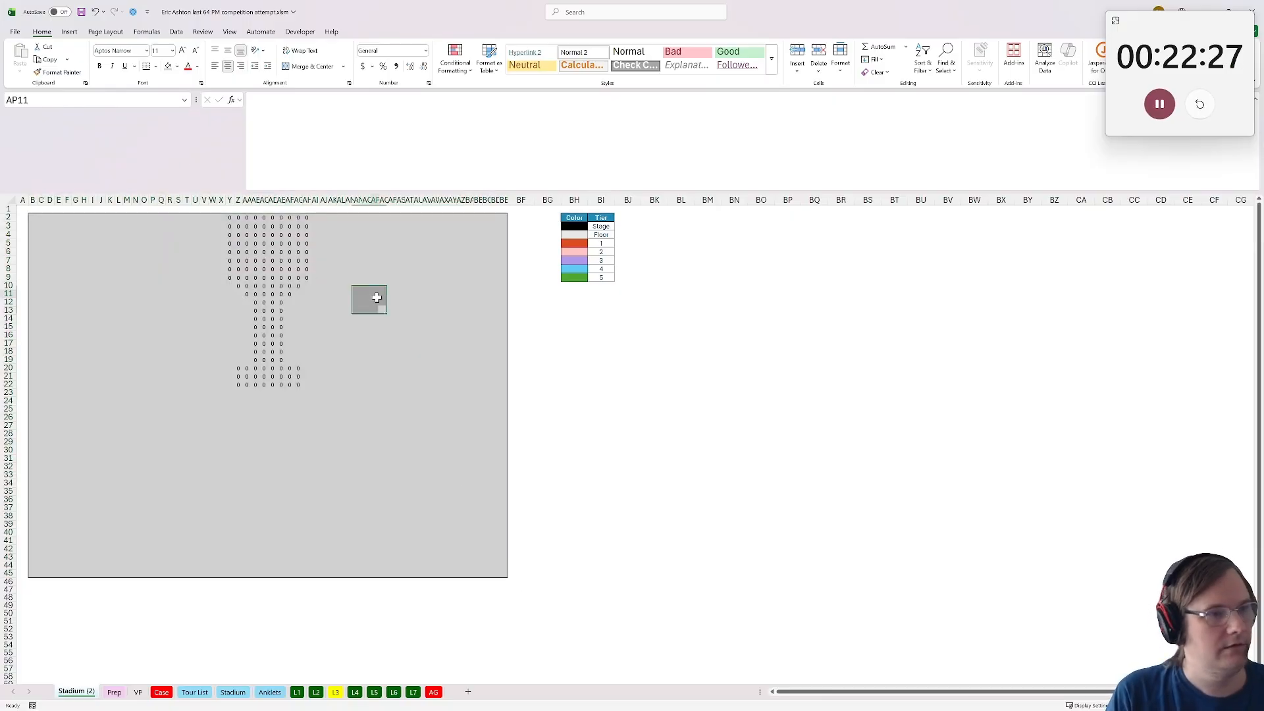
Run the maze_solver_color_with_diagonal macro on B2:BE45 and widen columns B to BE to fit the numbers
drag(32, 216, 500, 571)
click(300, 32)
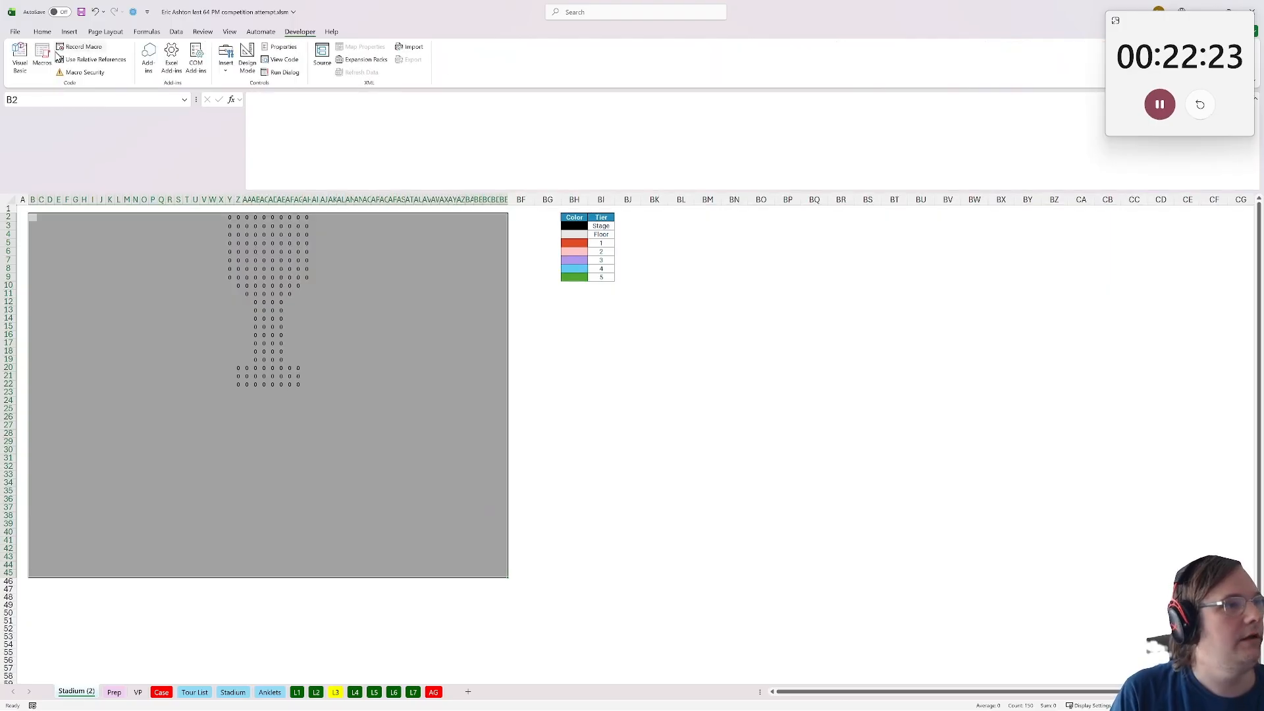
click(42, 58)
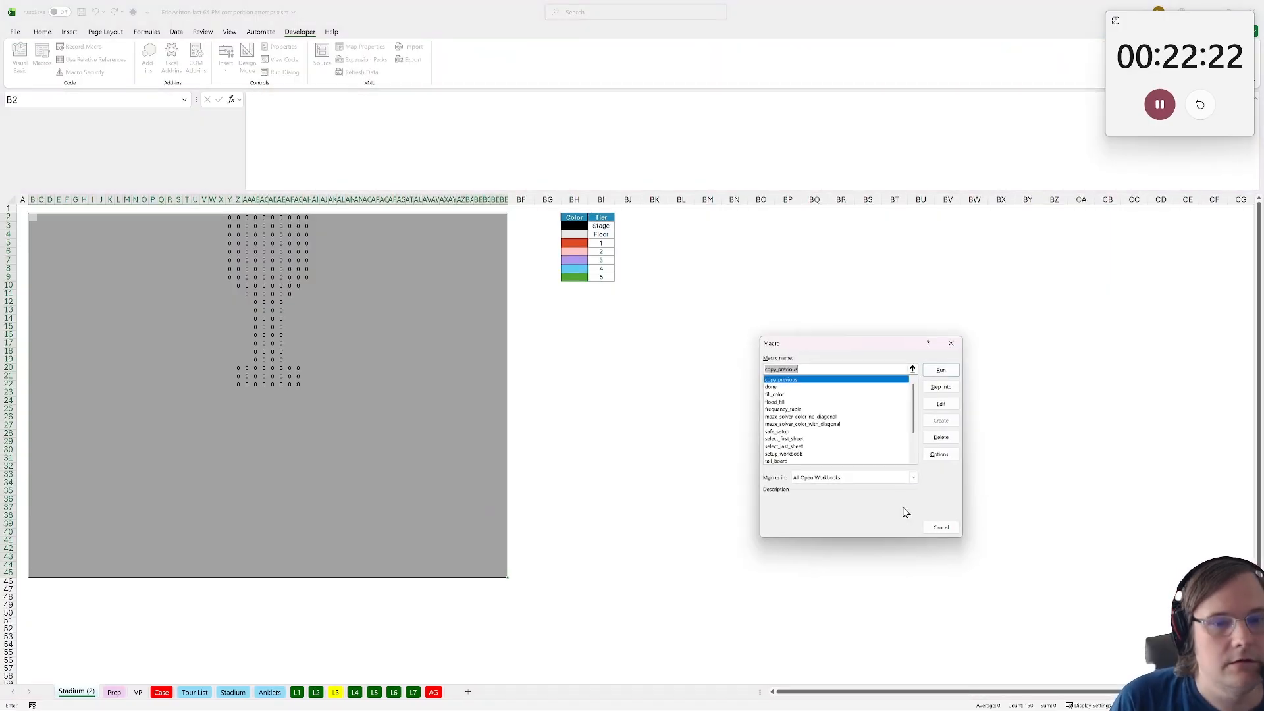
click(835, 424)
click(941, 370)
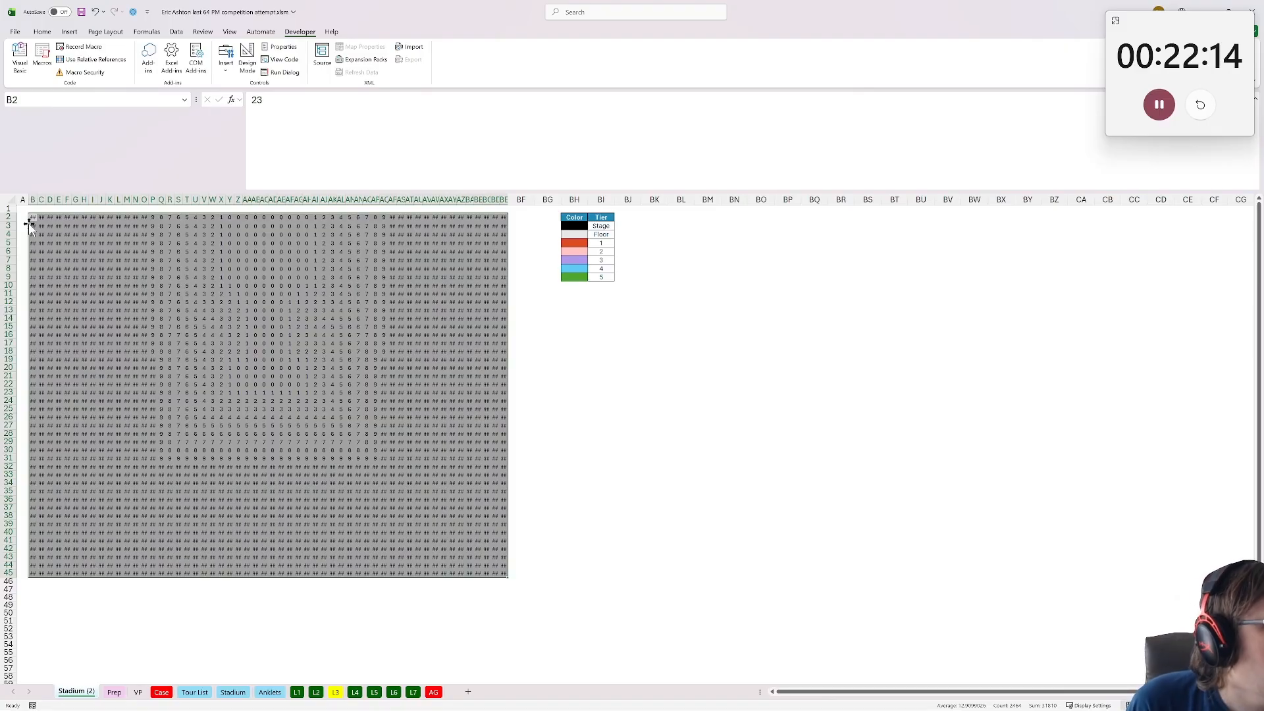
drag(33, 200, 513, 199)
click(604, 351)
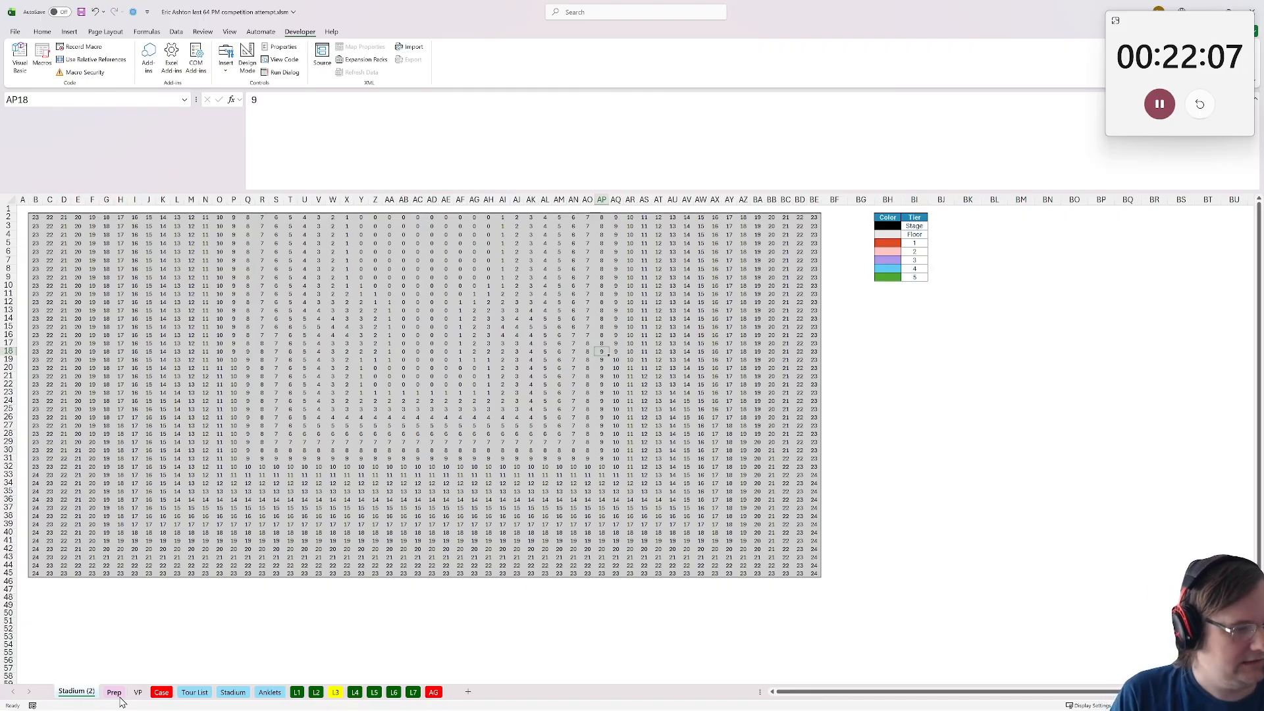
Rename the copied Stadium sheet as Dist and switch to the Prep sheet
double_click(79, 692)
text(Dist)
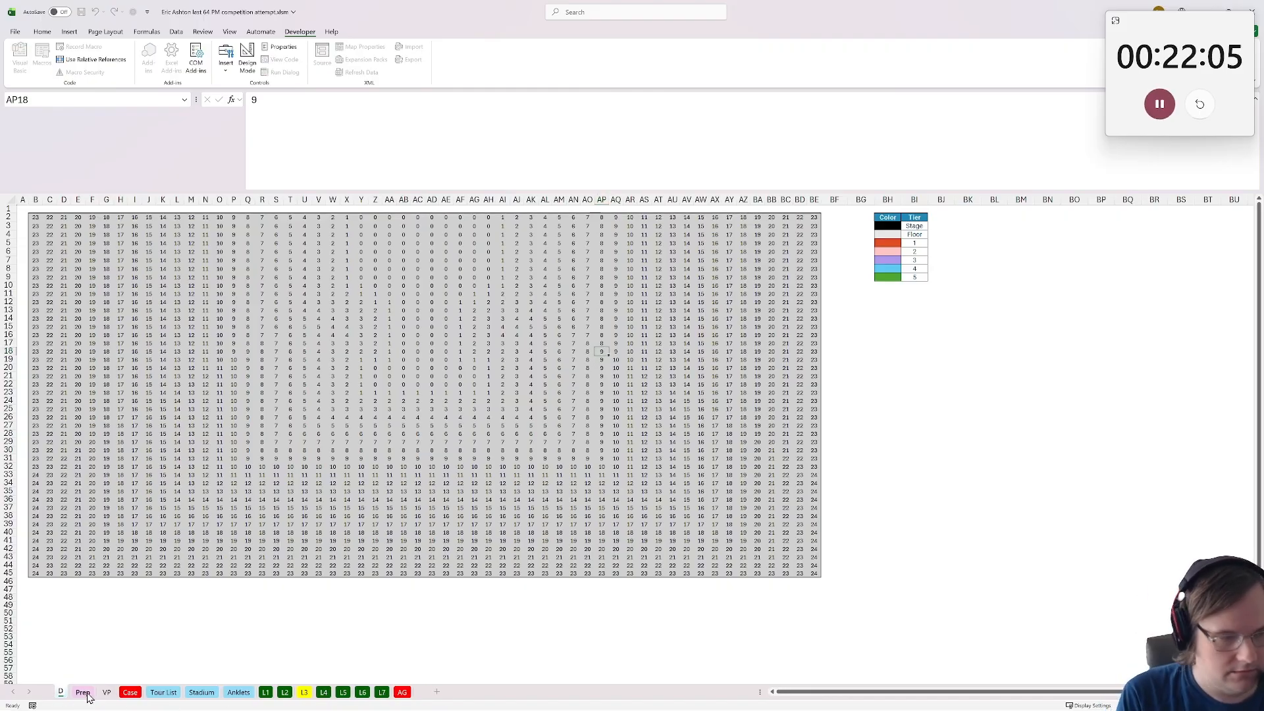
key(Return)
click(96, 693)
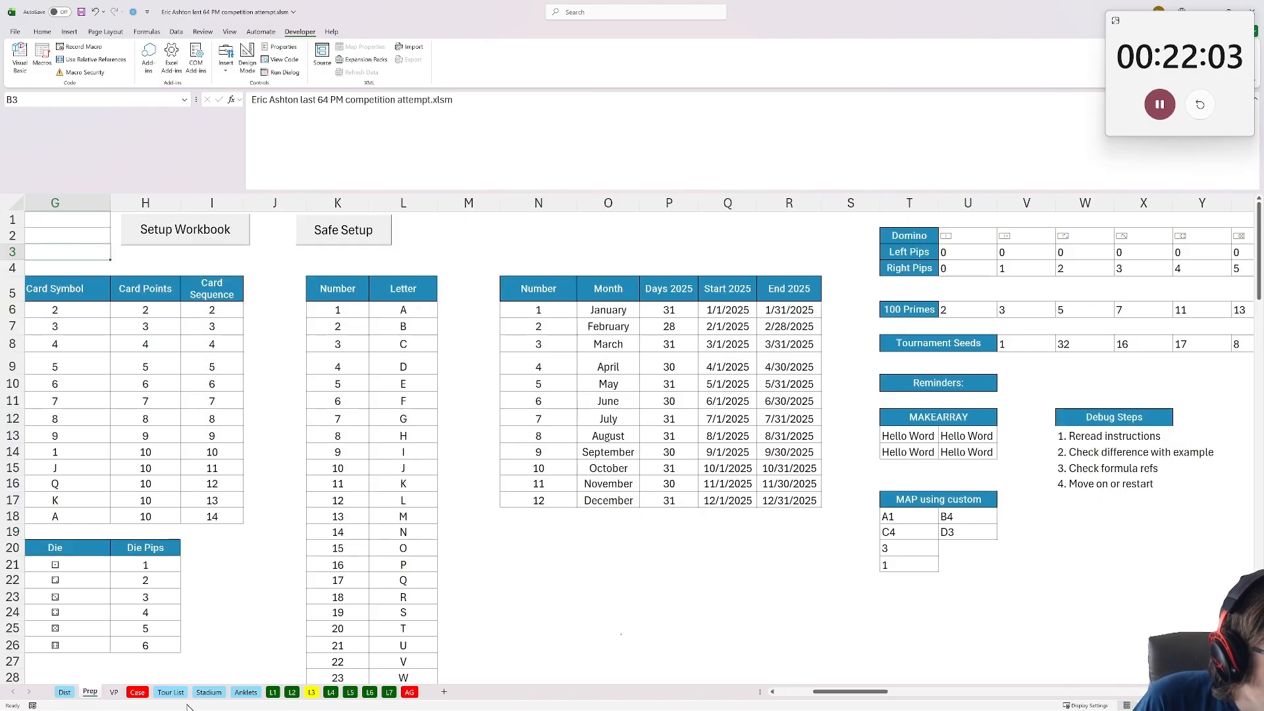
Create a copy of the Stadium sheet at the front of the workbook and rename it Tier
click(114, 693)
click(170, 692)
click(208, 692)
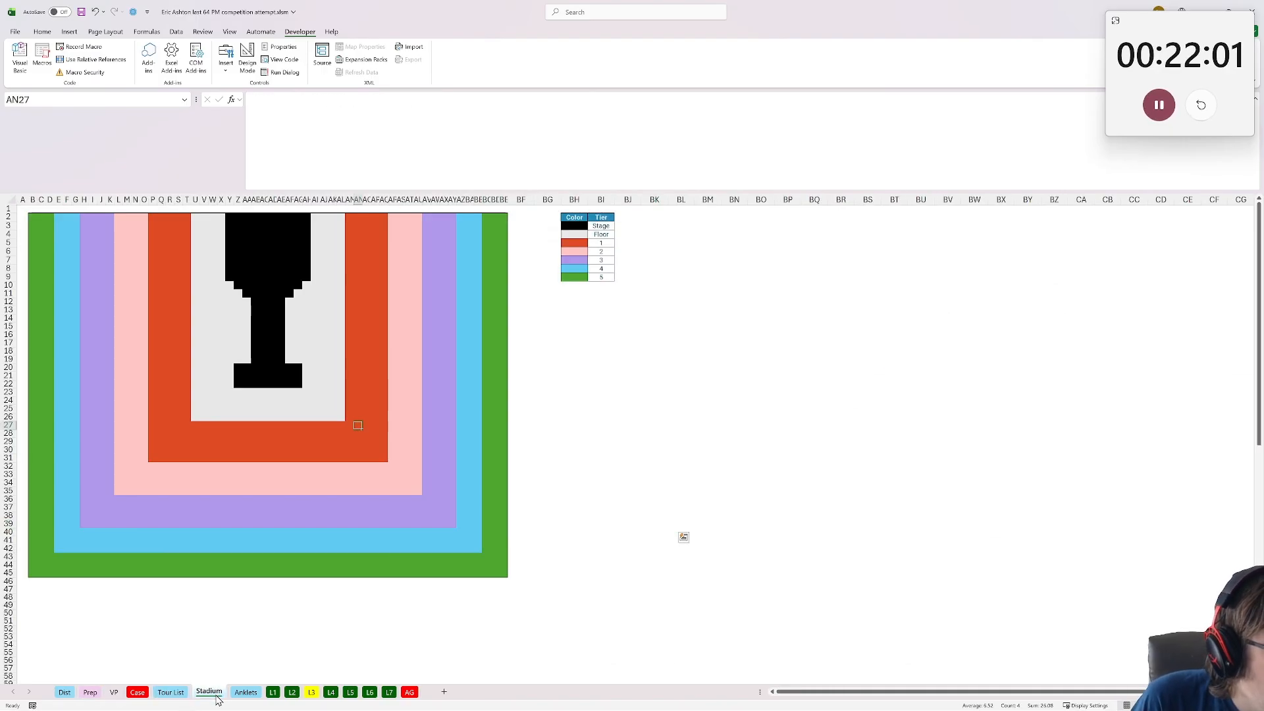
right_click(205, 697)
click(248, 585)
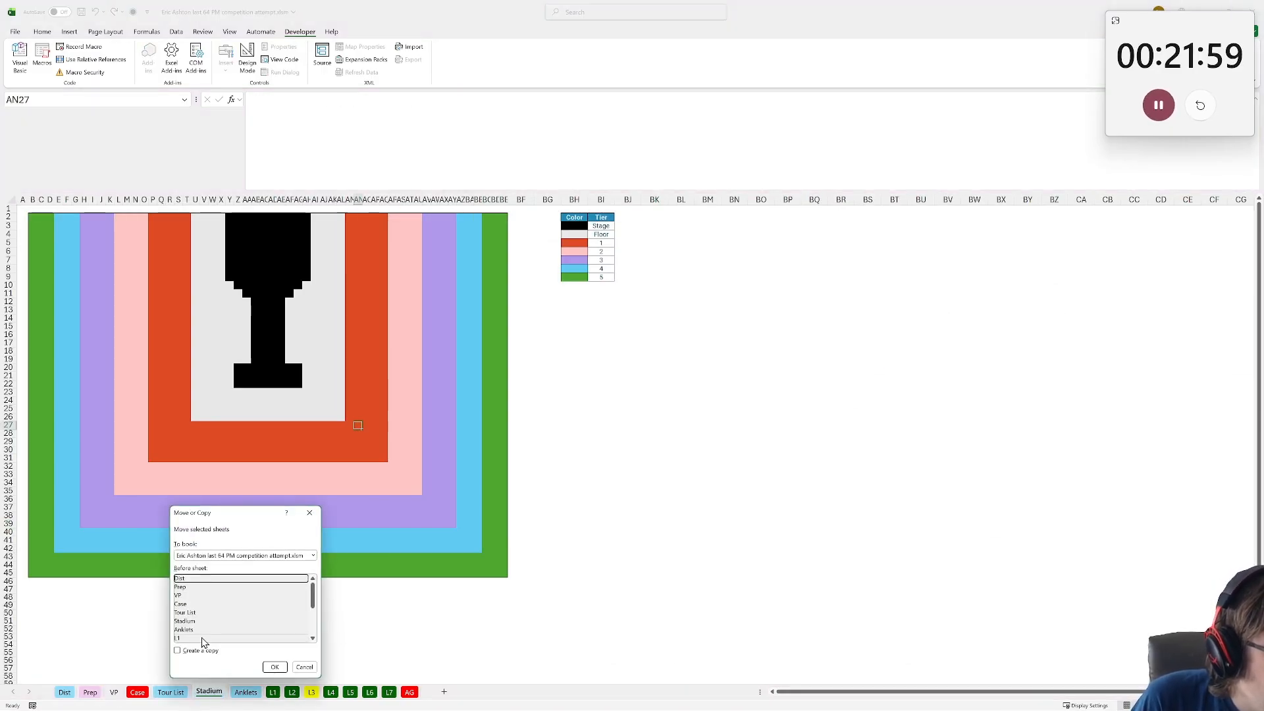
click(198, 651)
click(274, 667)
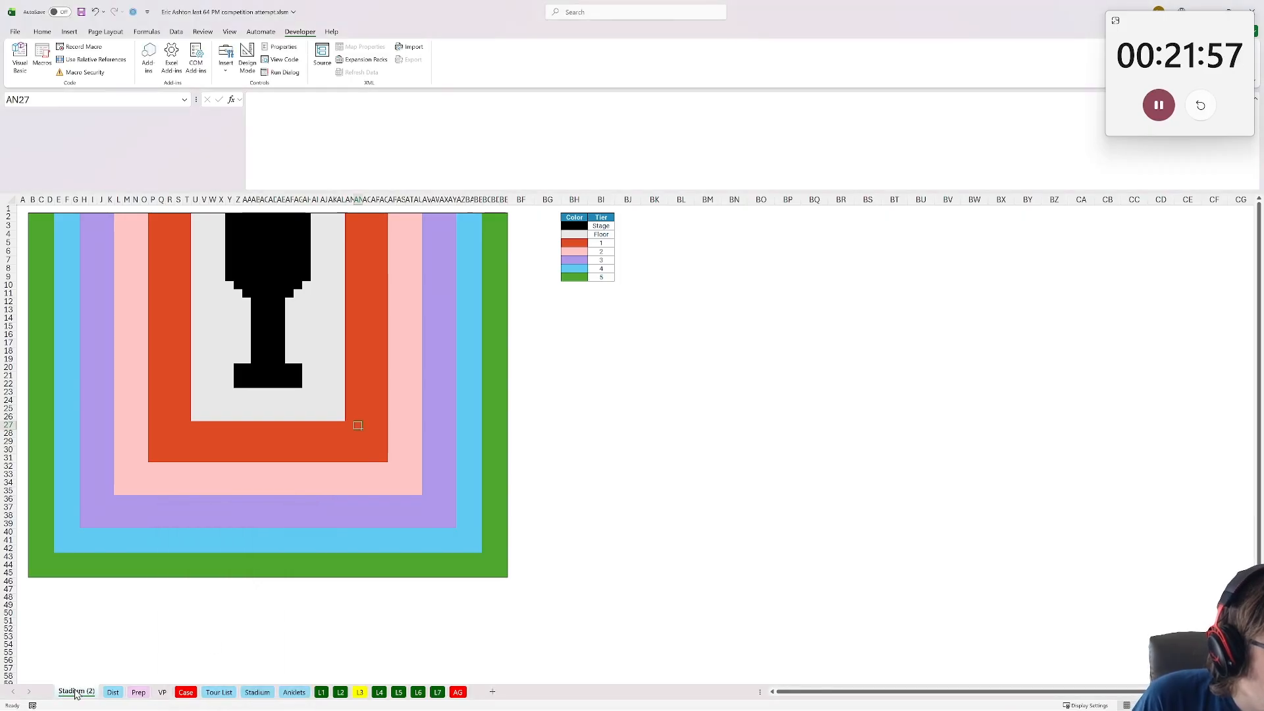
text(Tier)
key(Return)
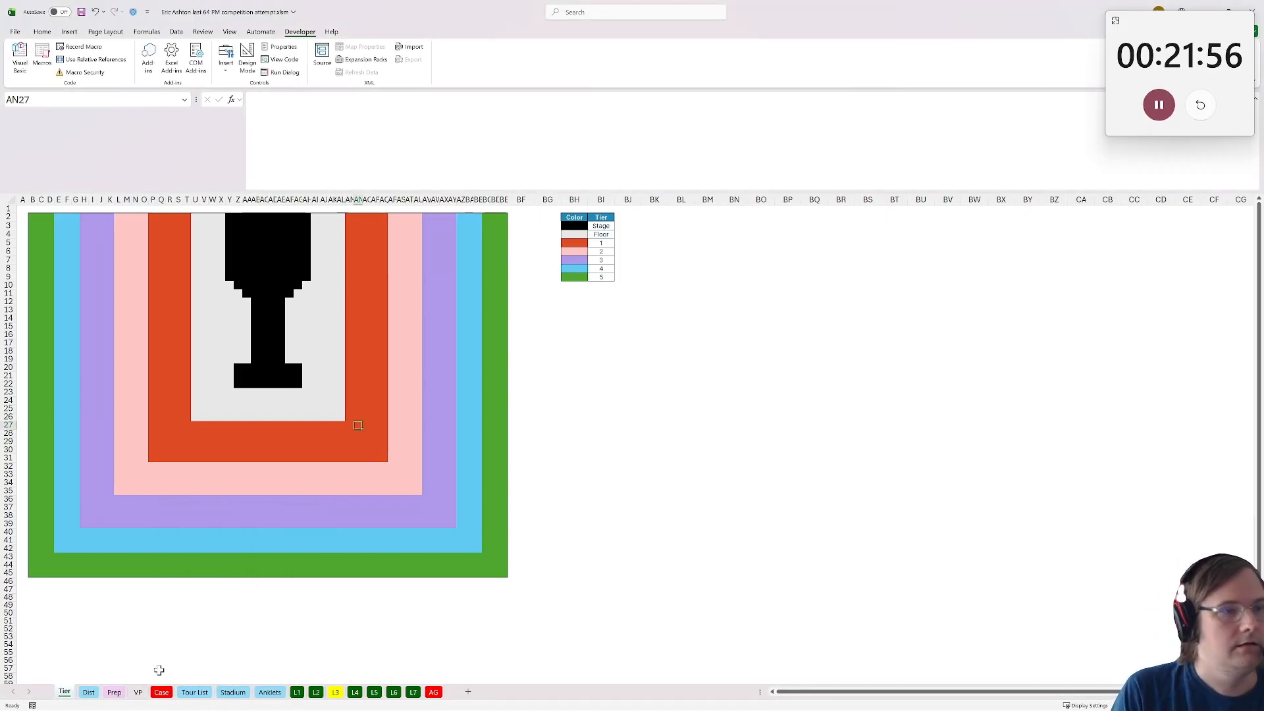
Reread the Level 3 row-numbering rules on the Case sheet, and look over the Anklets, Stadium and Dist sheets
click(160, 692)
scroll(207, 540, up, 5)
scroll(206, 540, down, 2)
drag(91, 455, 39, 461)
click(38, 457)
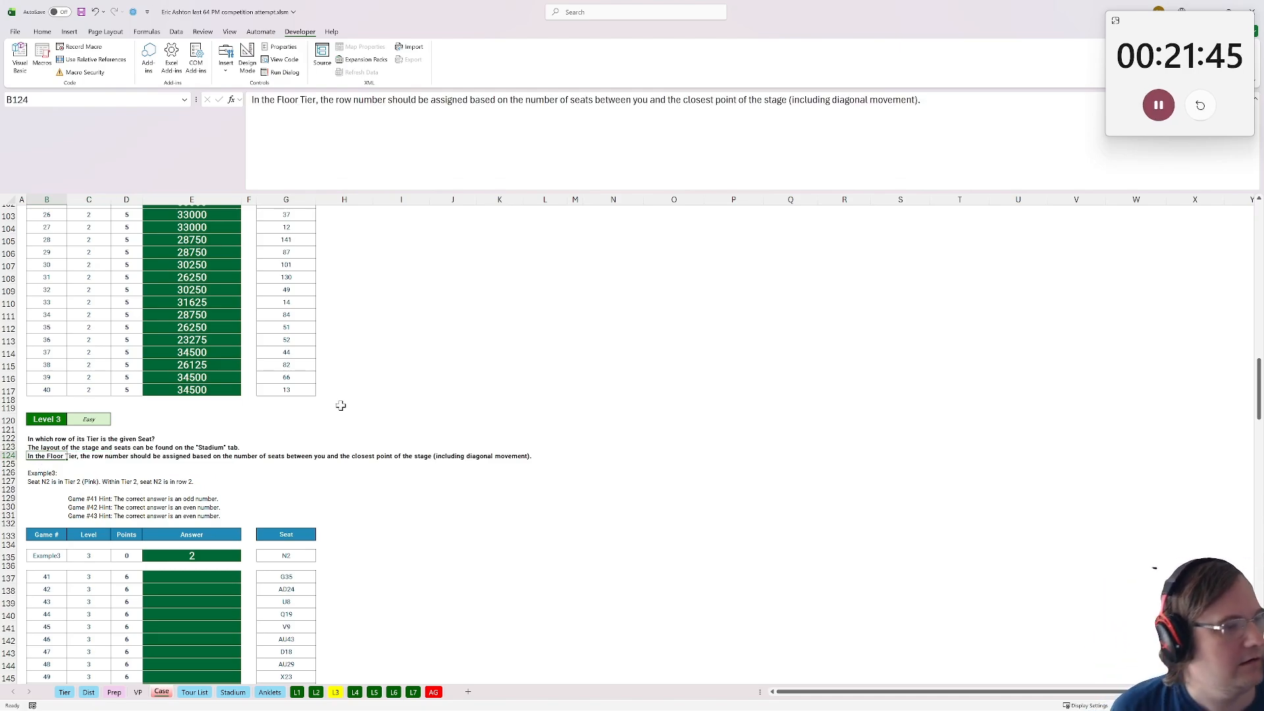
scroll(341, 405, up, 1)
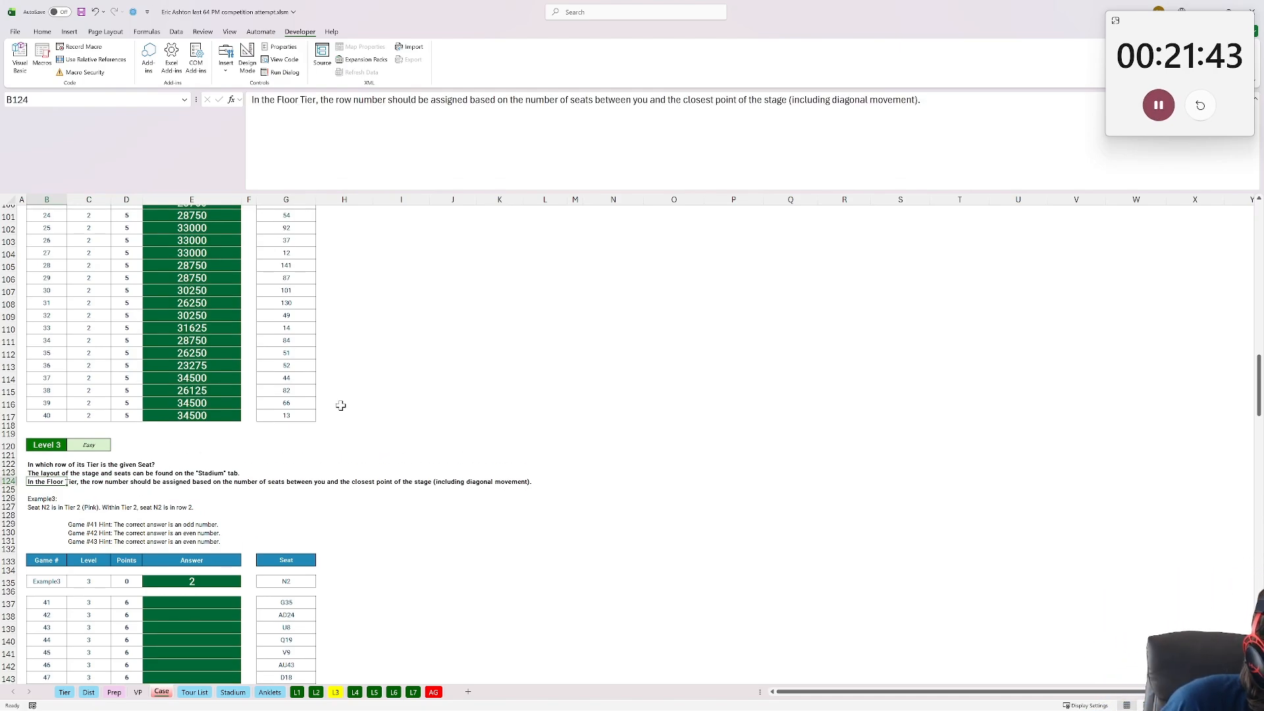
scroll(341, 406, up, 20)
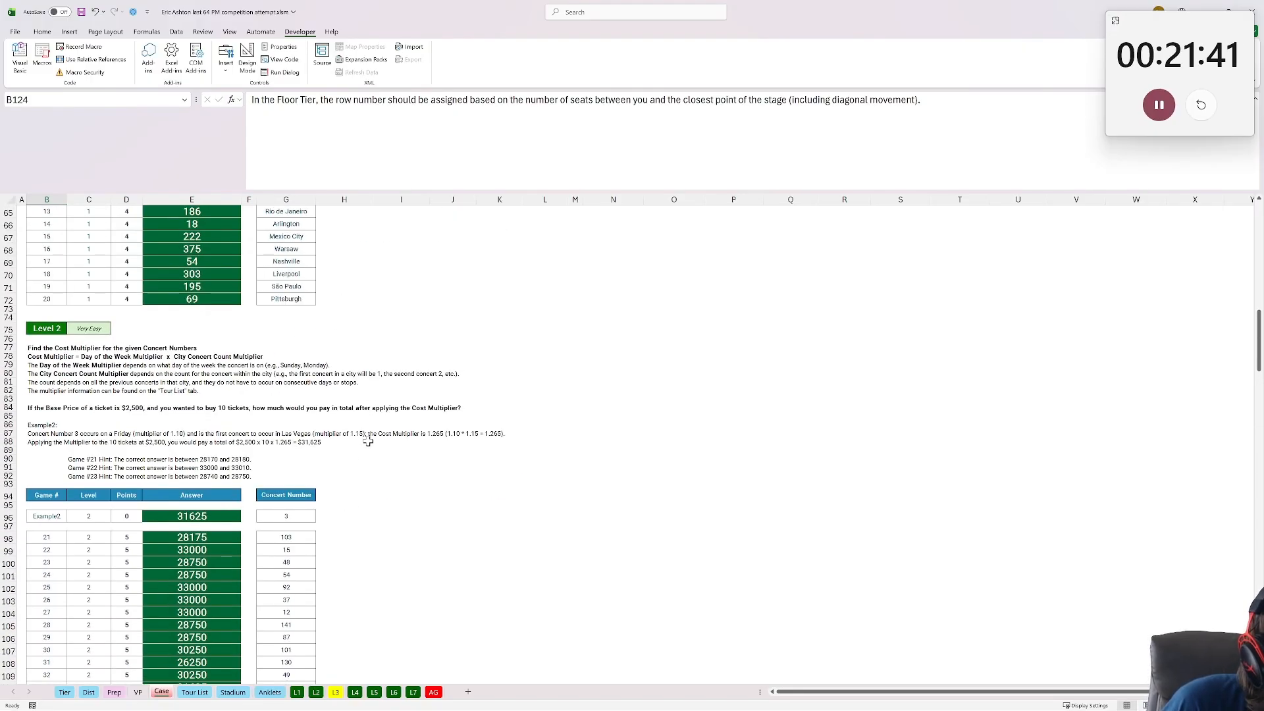
scroll(381, 457, down, 20)
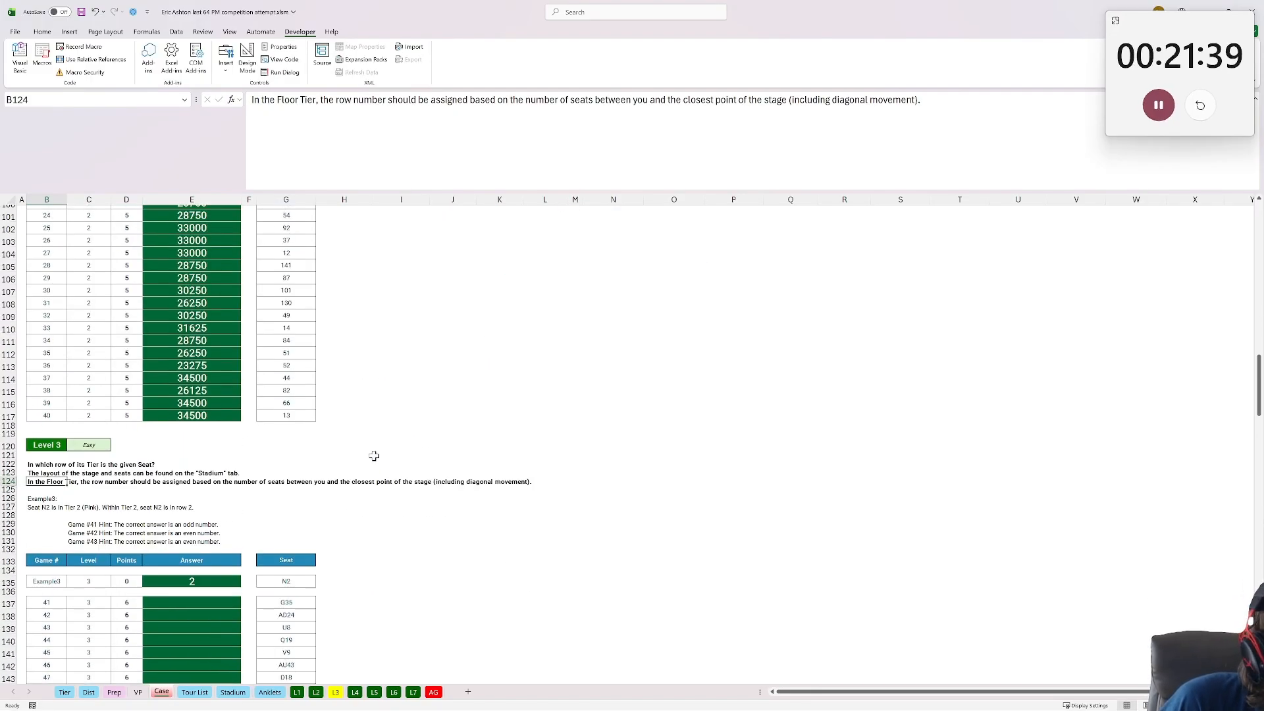
click(195, 692)
click(270, 692)
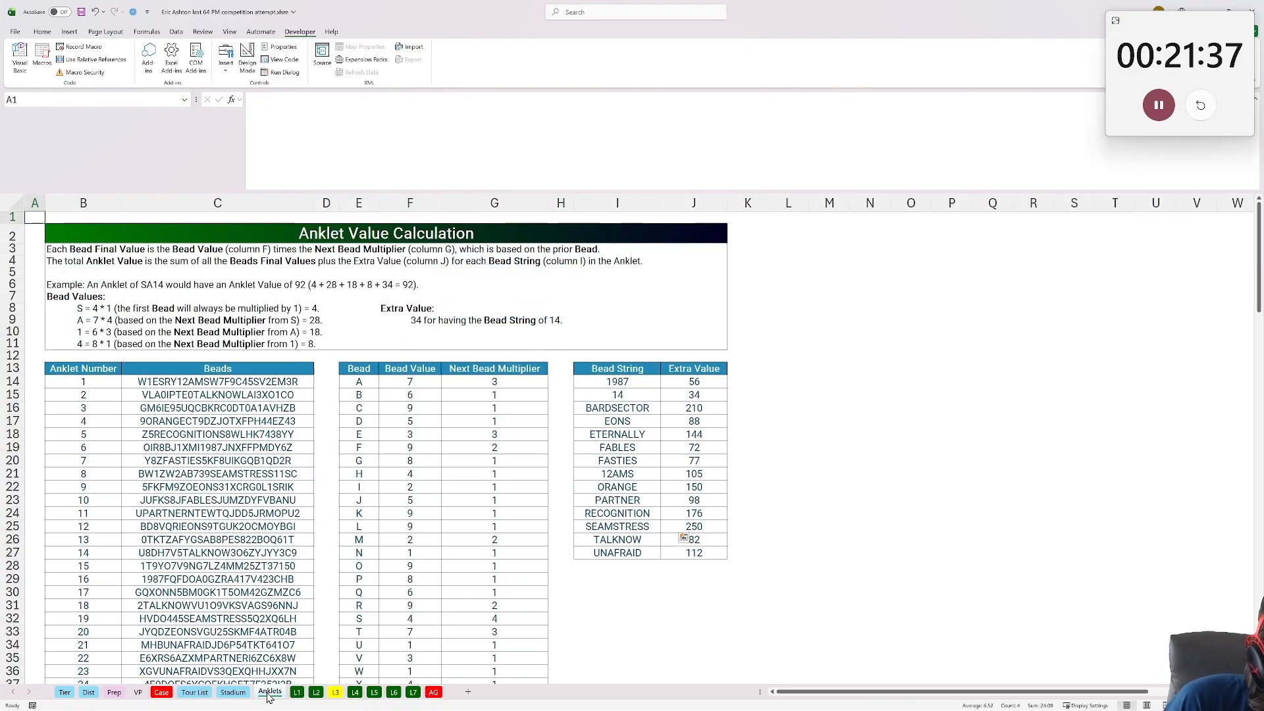
click(233, 692)
click(89, 692)
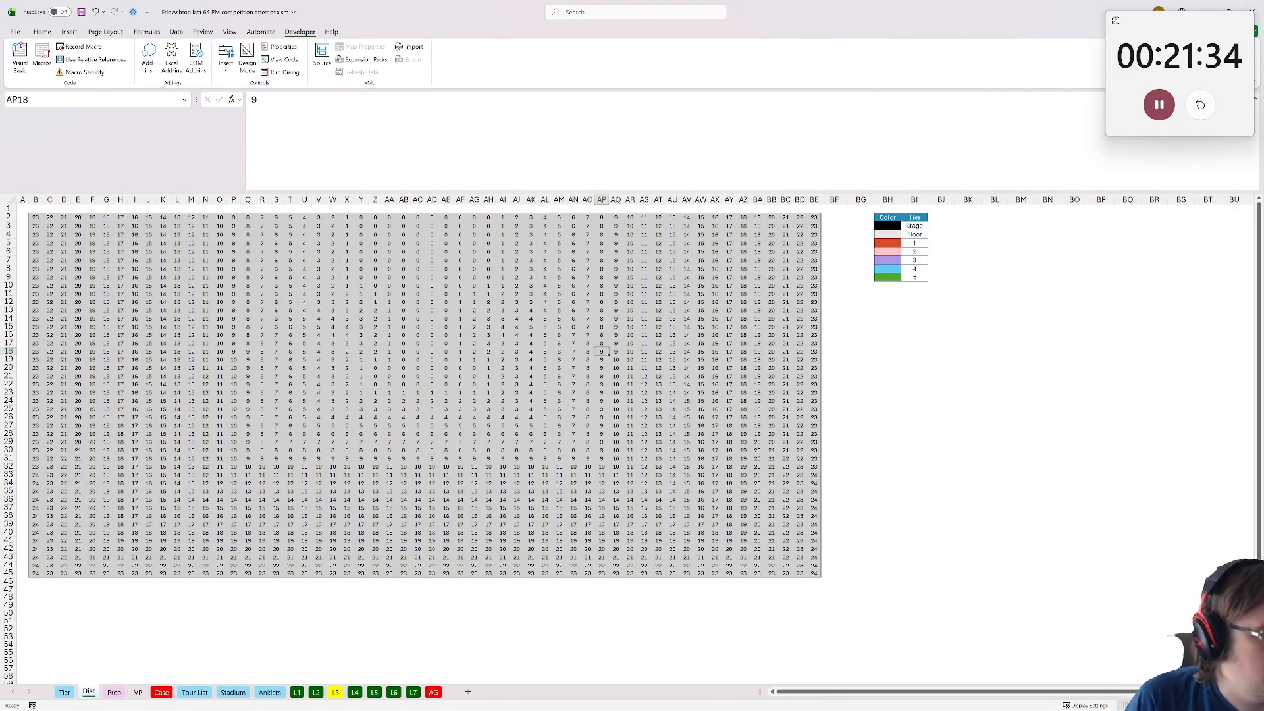
Select U2, the first Floor seat, on the Tier sheet
click(65, 692)
click(204, 417)
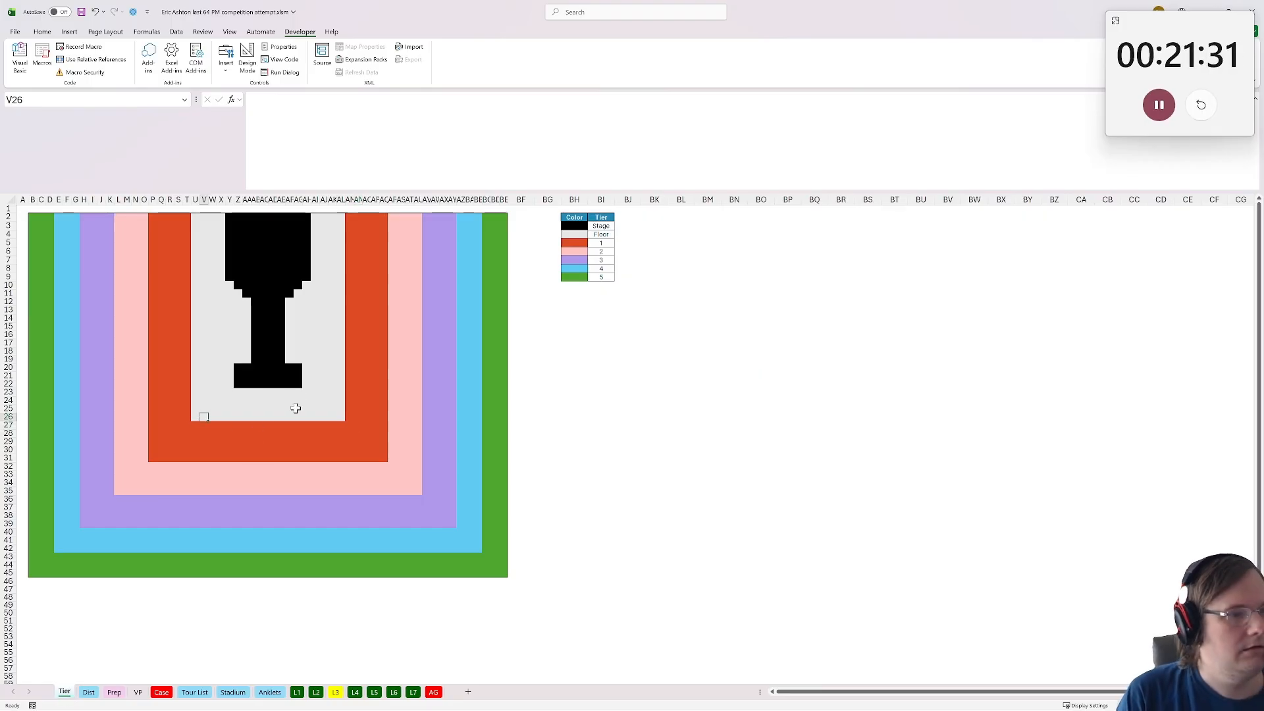
click(193, 218)
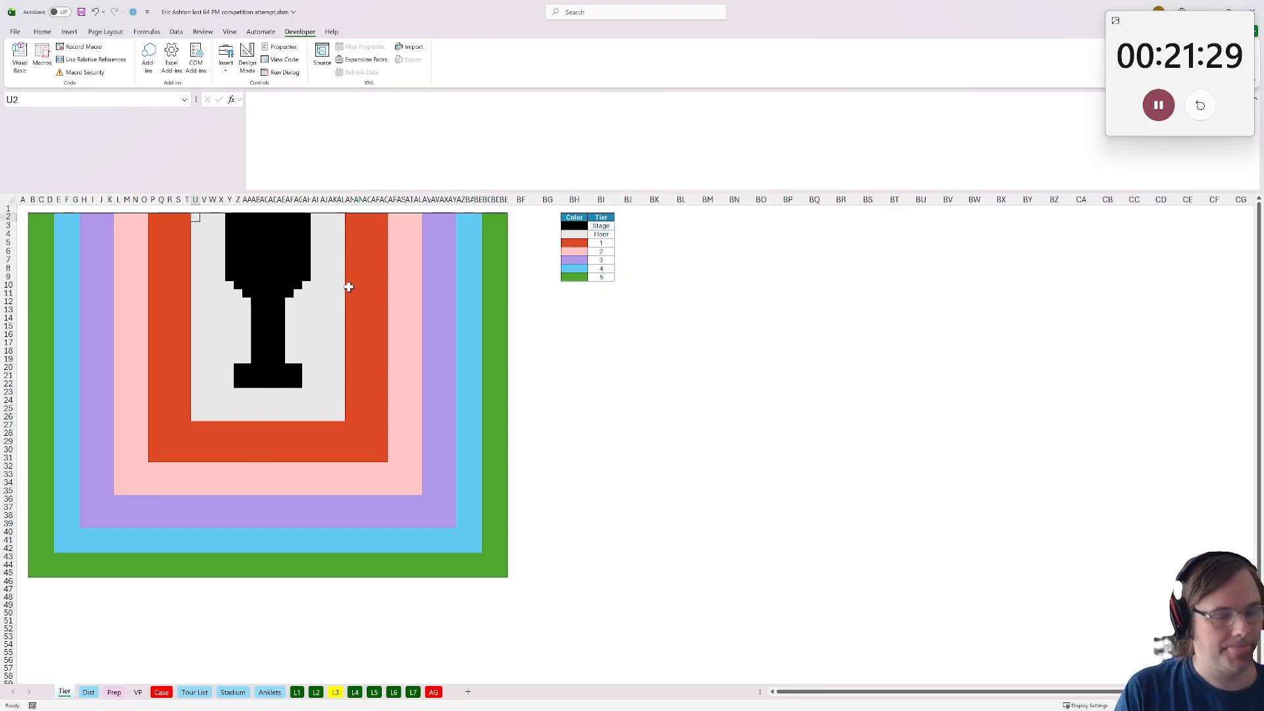
text(=)
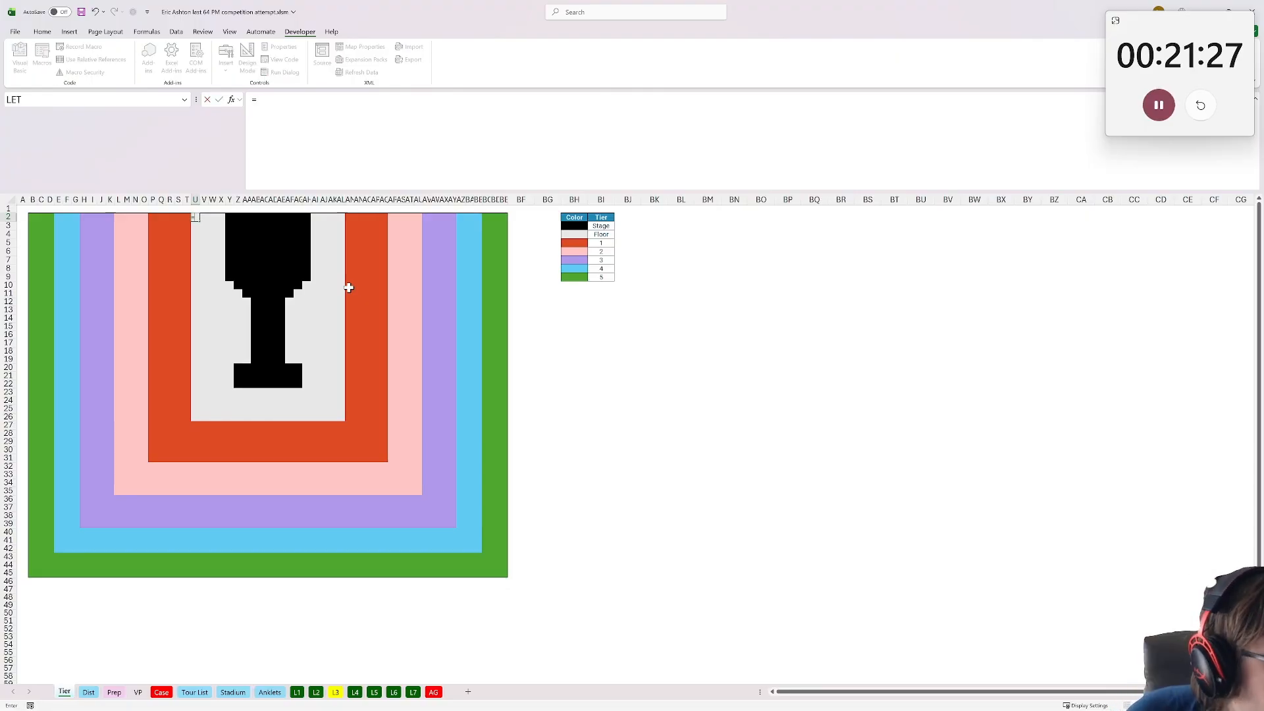
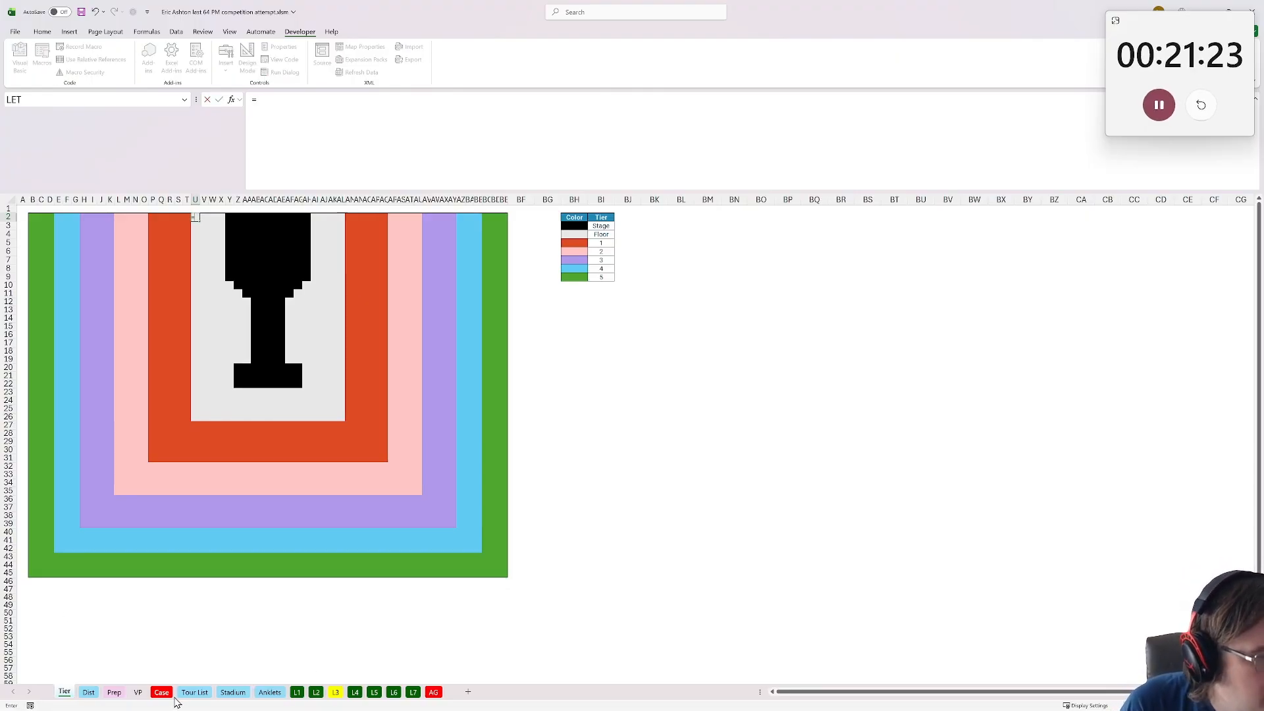
click(89, 692)
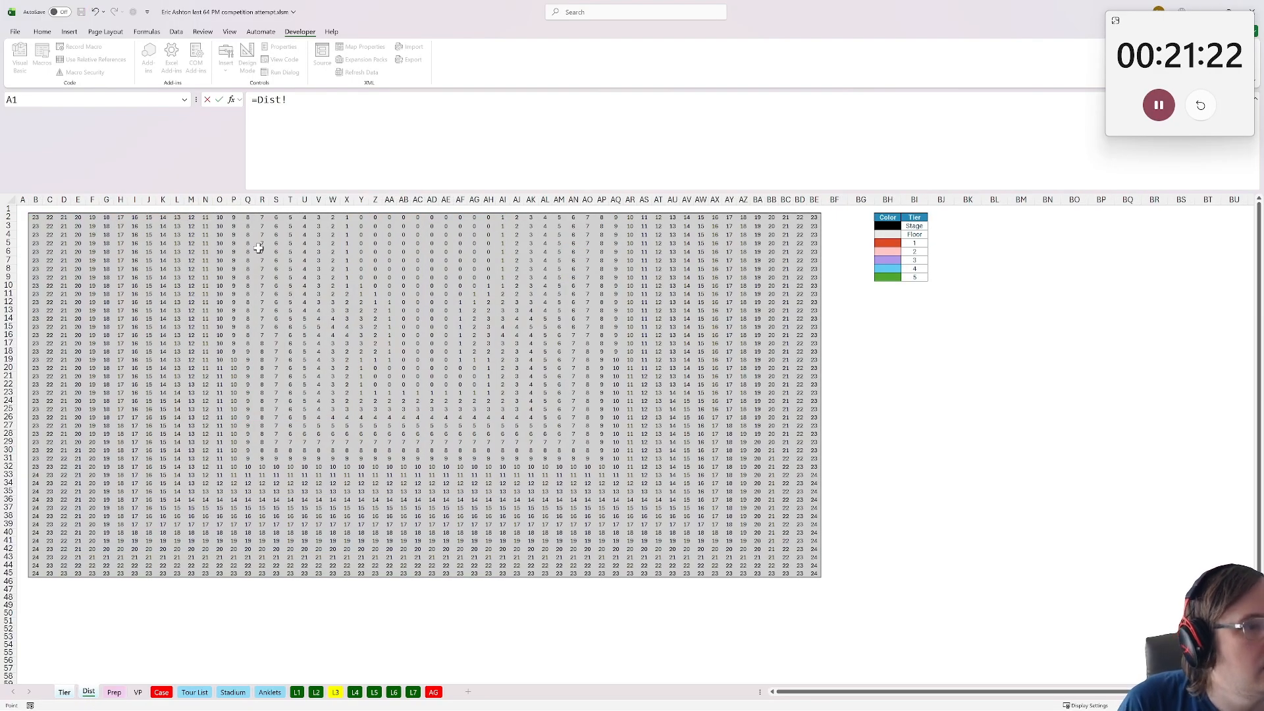
key(Return)
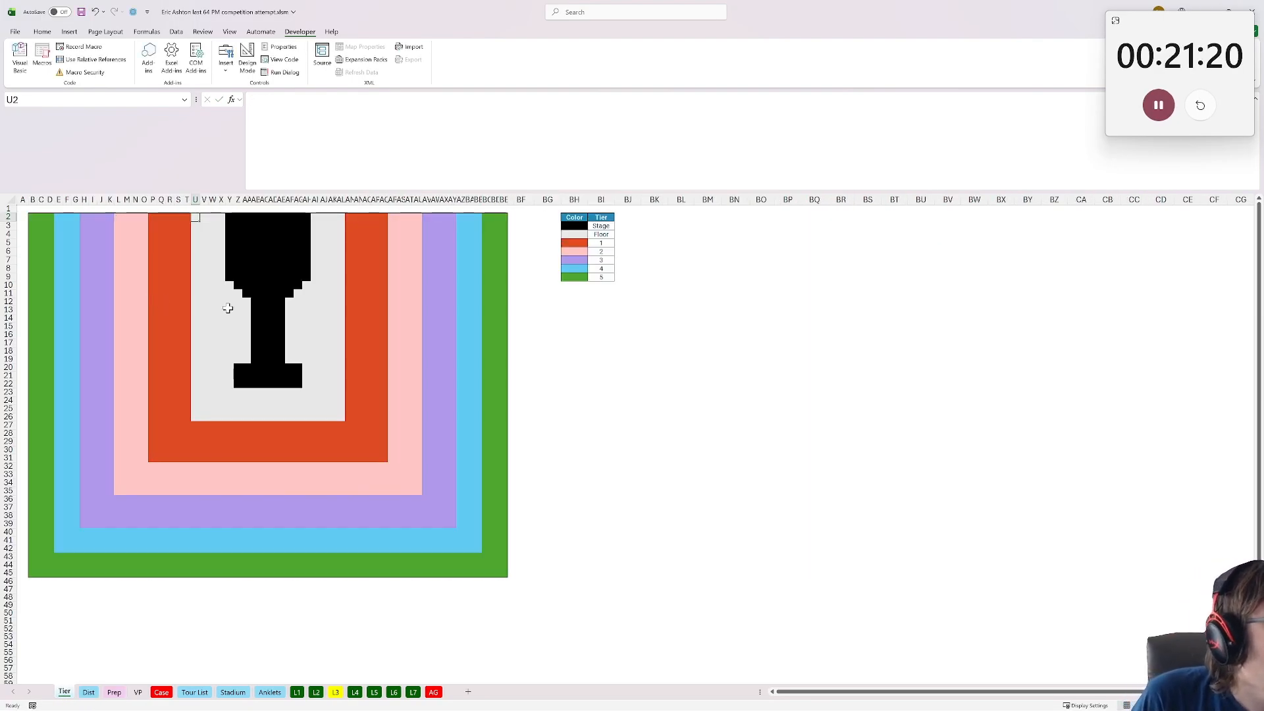
Link cell U2 on the Tier sheet to the stage distance of the same seat with =Dist!U2
text(=)
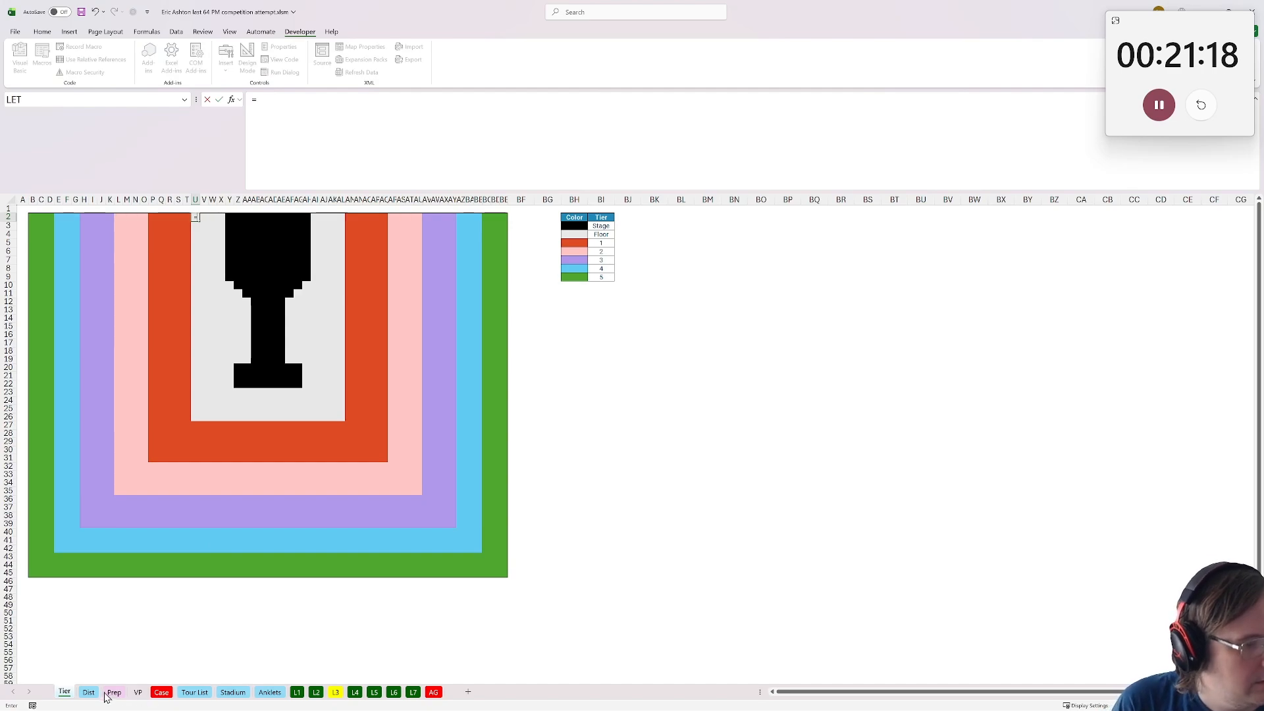
click(237, 696)
click(269, 694)
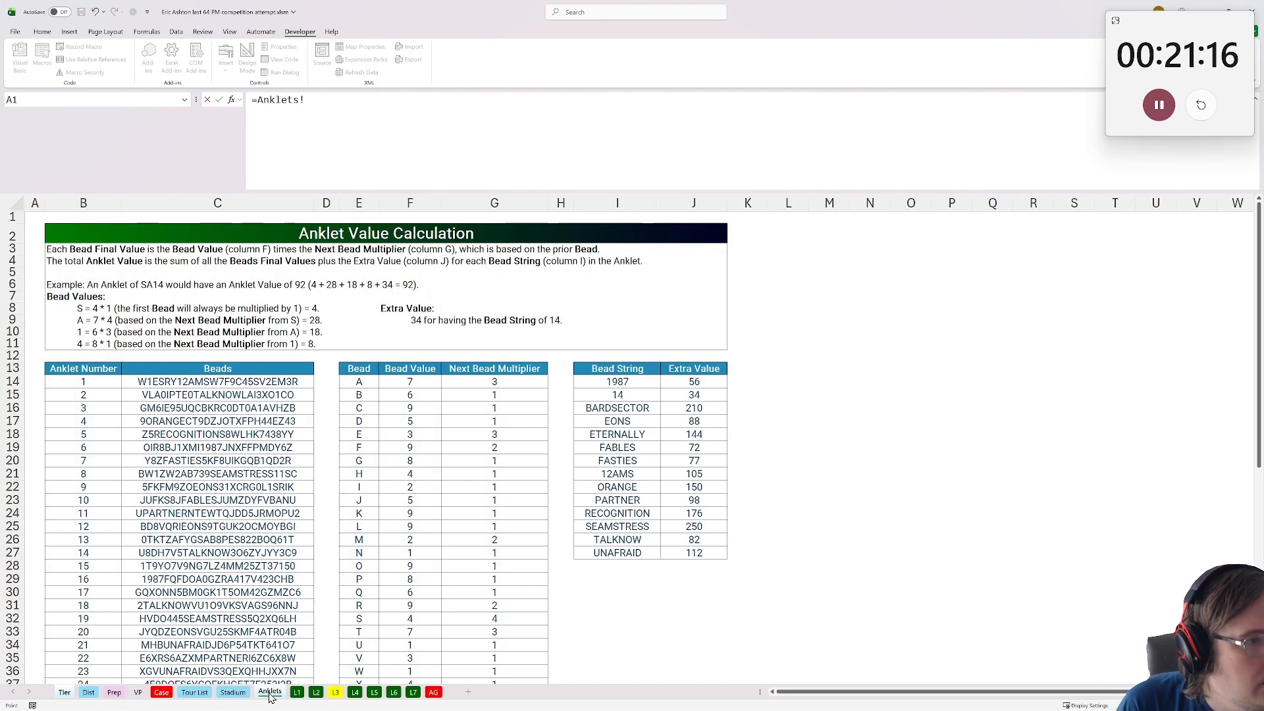
click(92, 695)
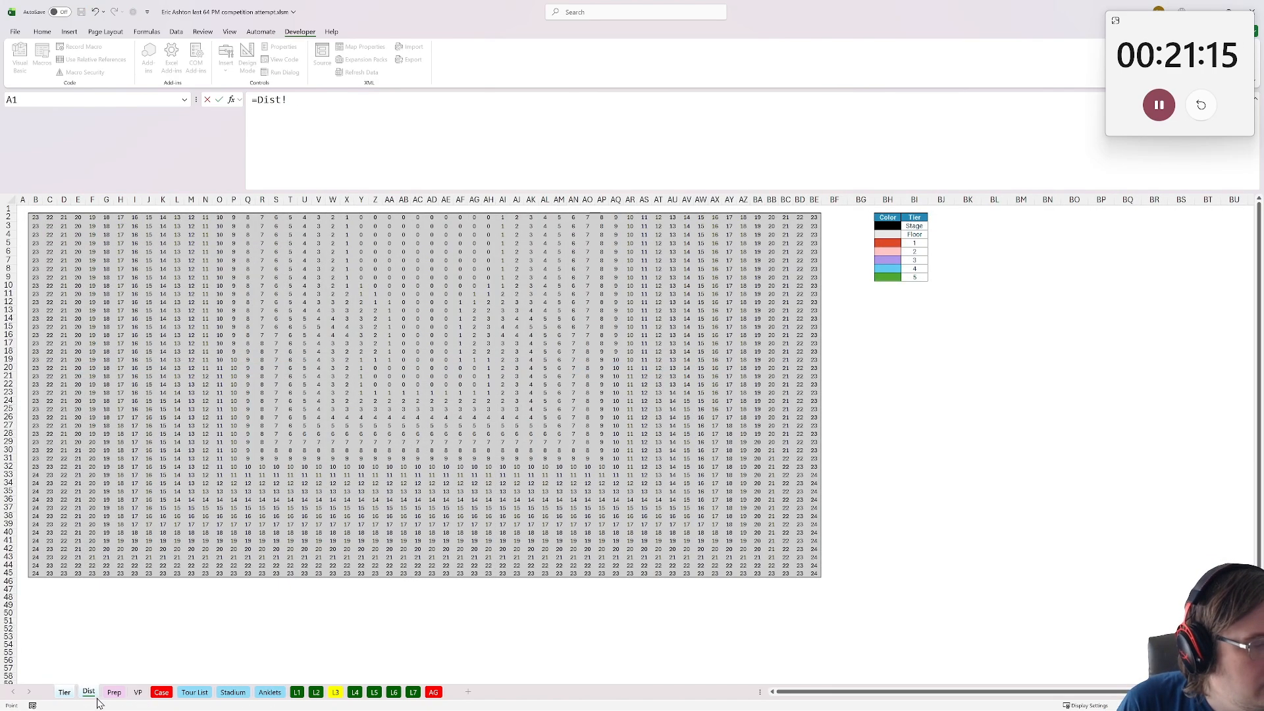
click(306, 219)
key(Return)
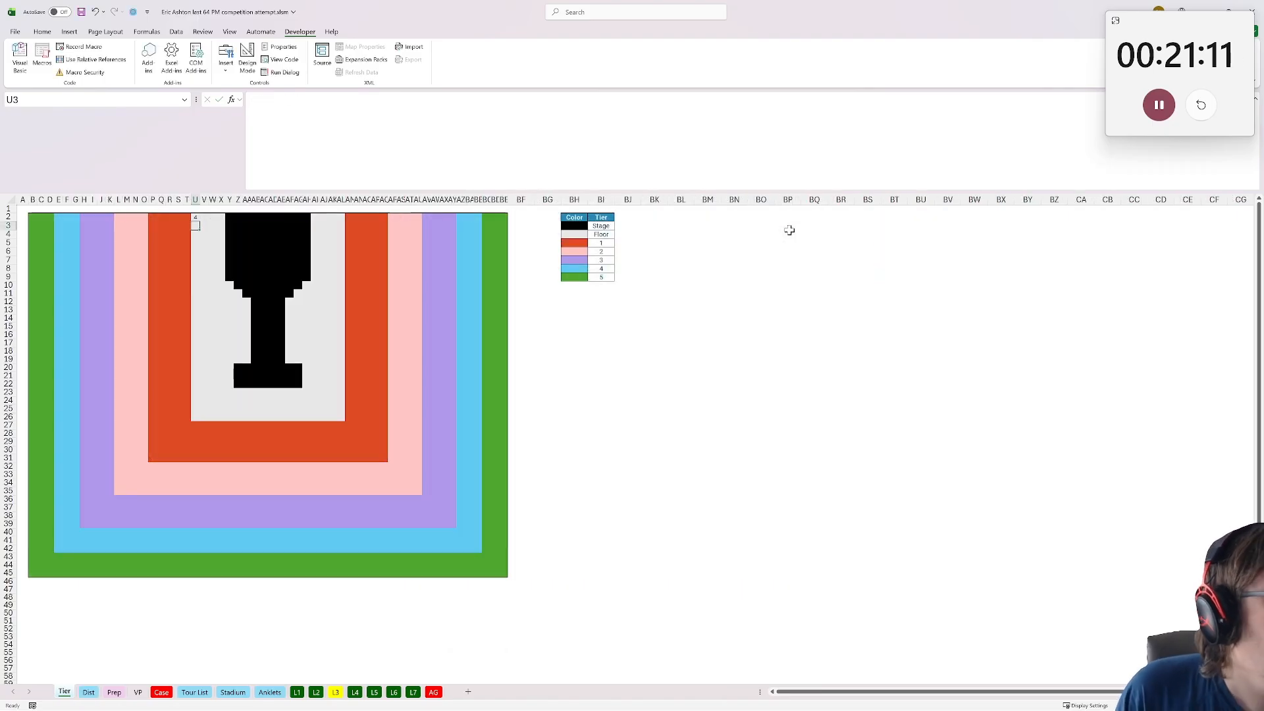
Copy the U2 formula across the floor and stage block U2:AL26, pasting formulas only so the colours are kept
click(196, 216)
key(ctrl+c)
shift+click(330, 417)
click(43, 32)
click(22, 75)
click(47, 104)
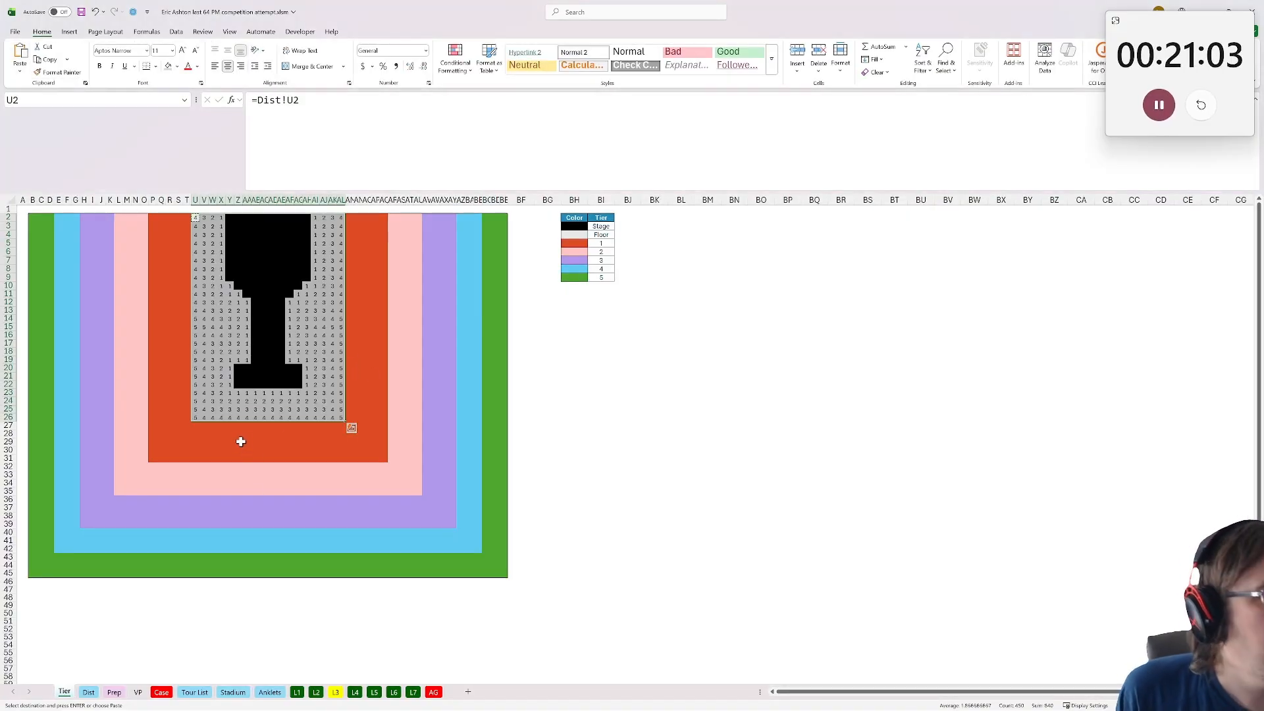
Try subtracting 1 from every distance in U2:AL26 with =Dist!U2-1, and undo the change
click(356, 122)
text(-1)
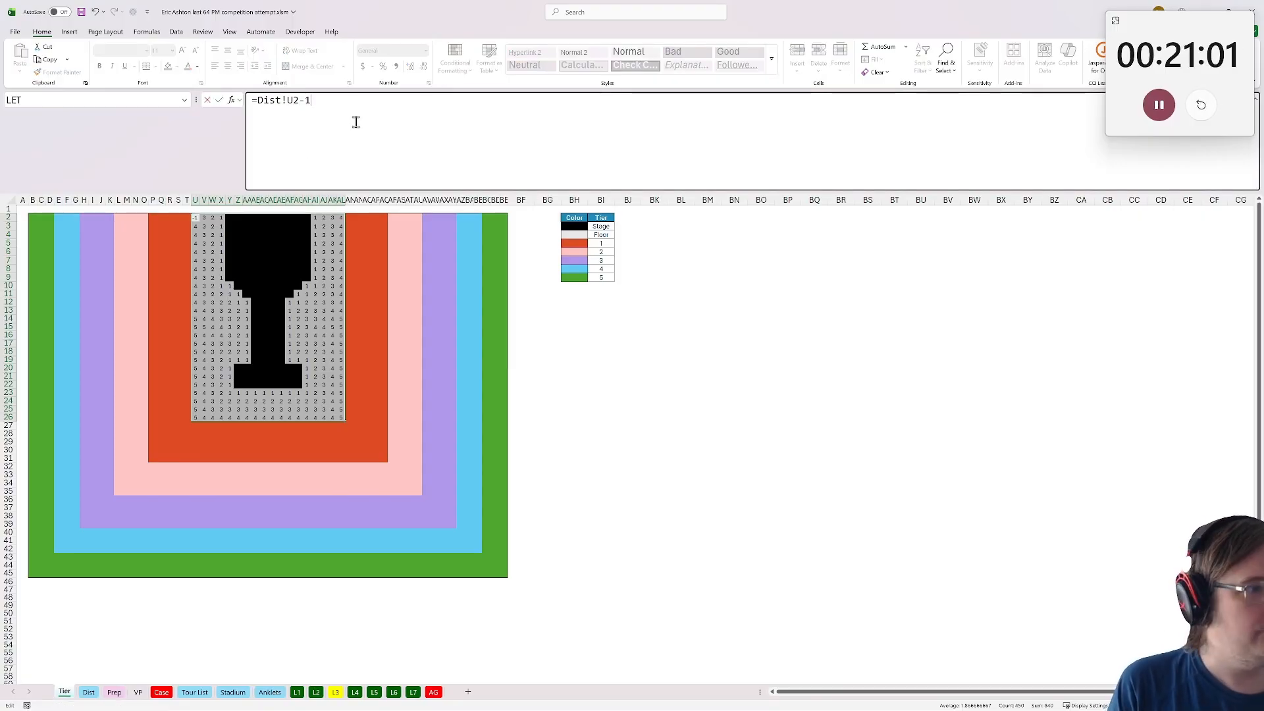
key(ctrl+Return)
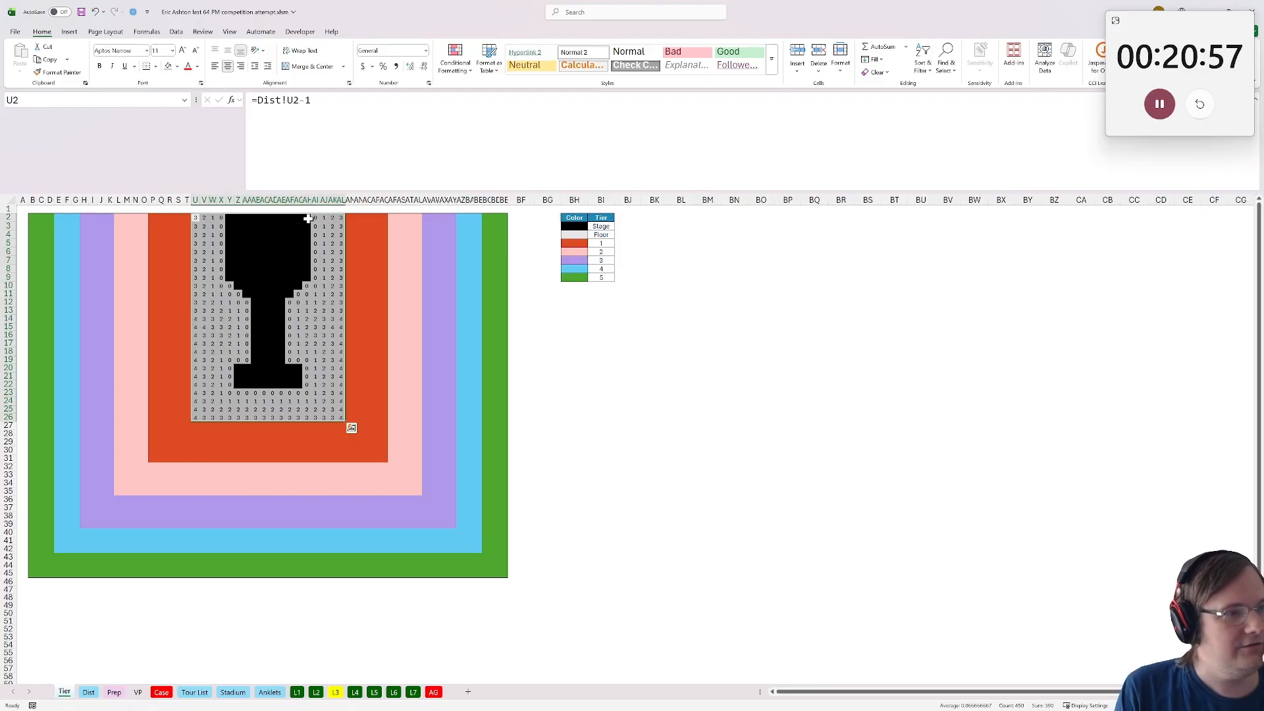
click(424, 296)
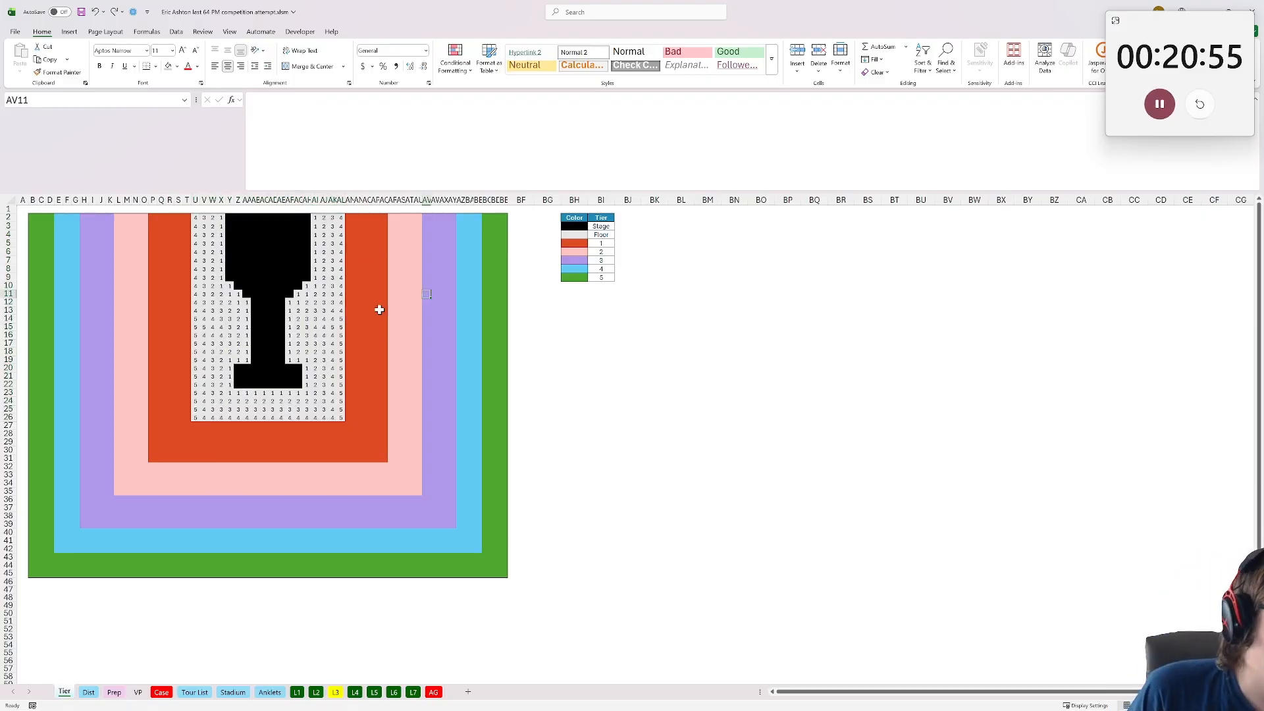
click(188, 218)
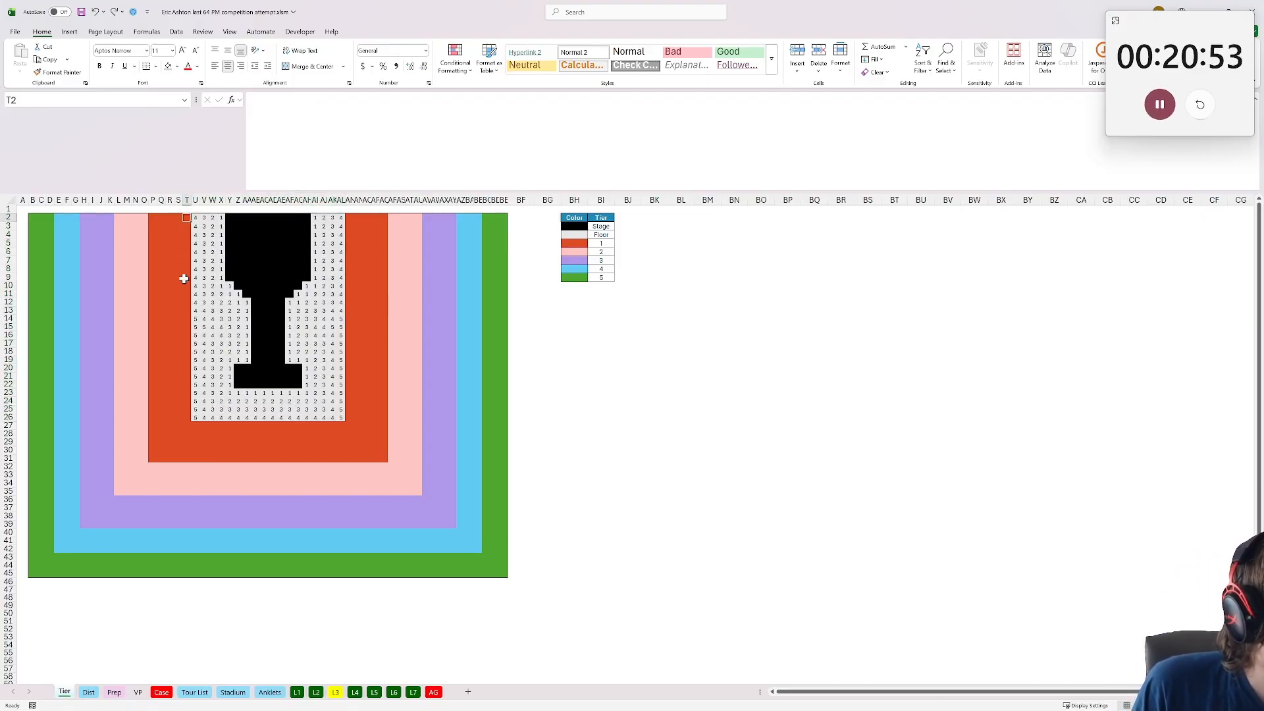
click(193, 424)
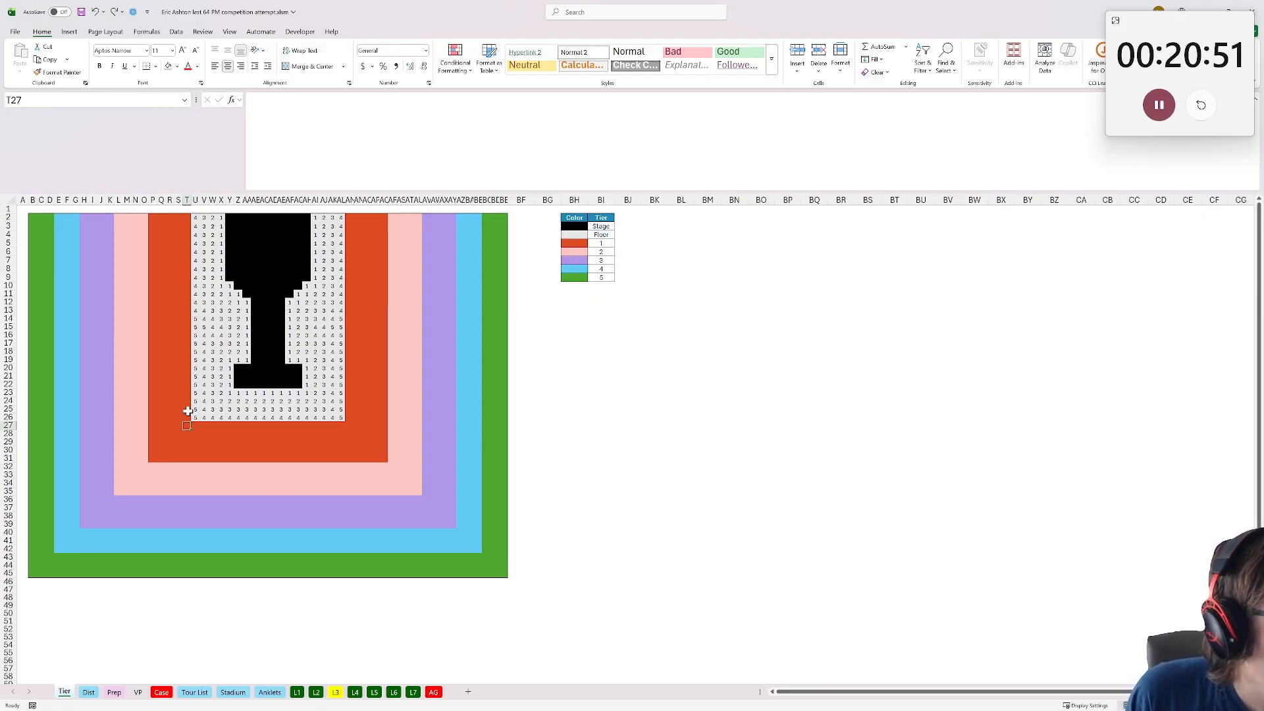
drag(183, 221, 187, 429)
click(236, 434)
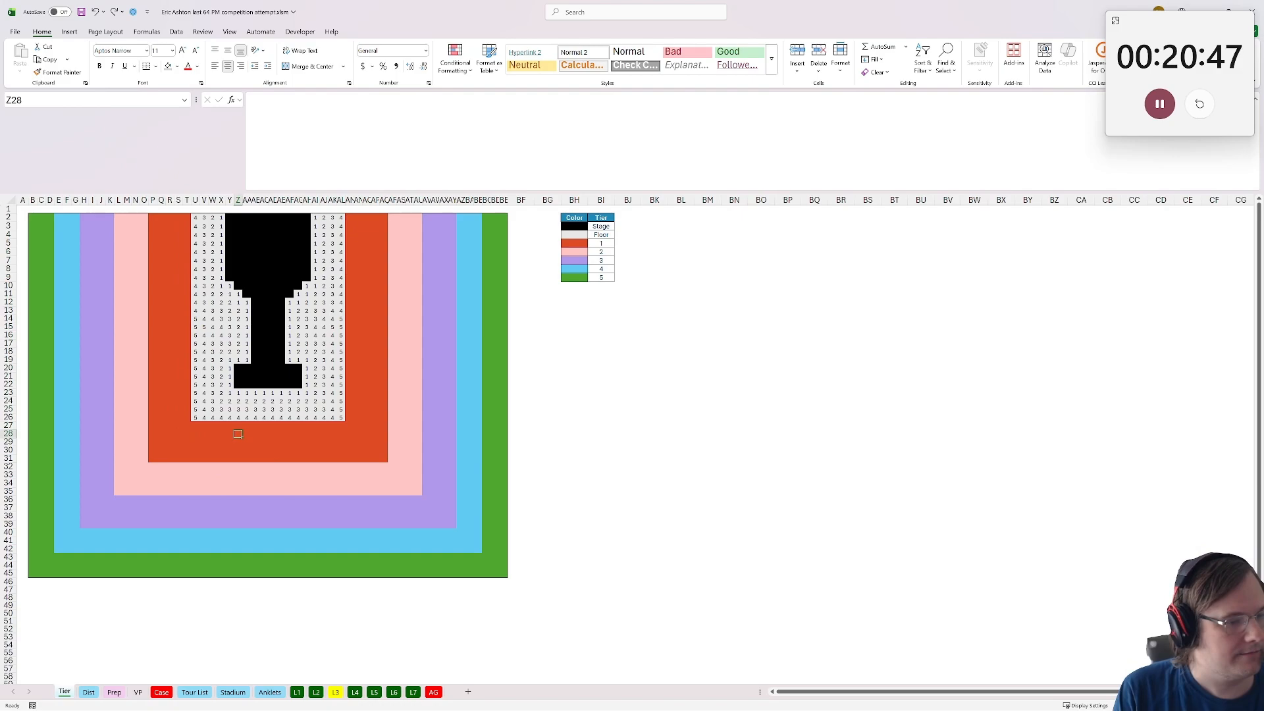
Create a copy of the Tier sheet and rename the original as Tier floor
right_click(65, 693)
click(102, 582)
click(73, 650)
click(126, 668)
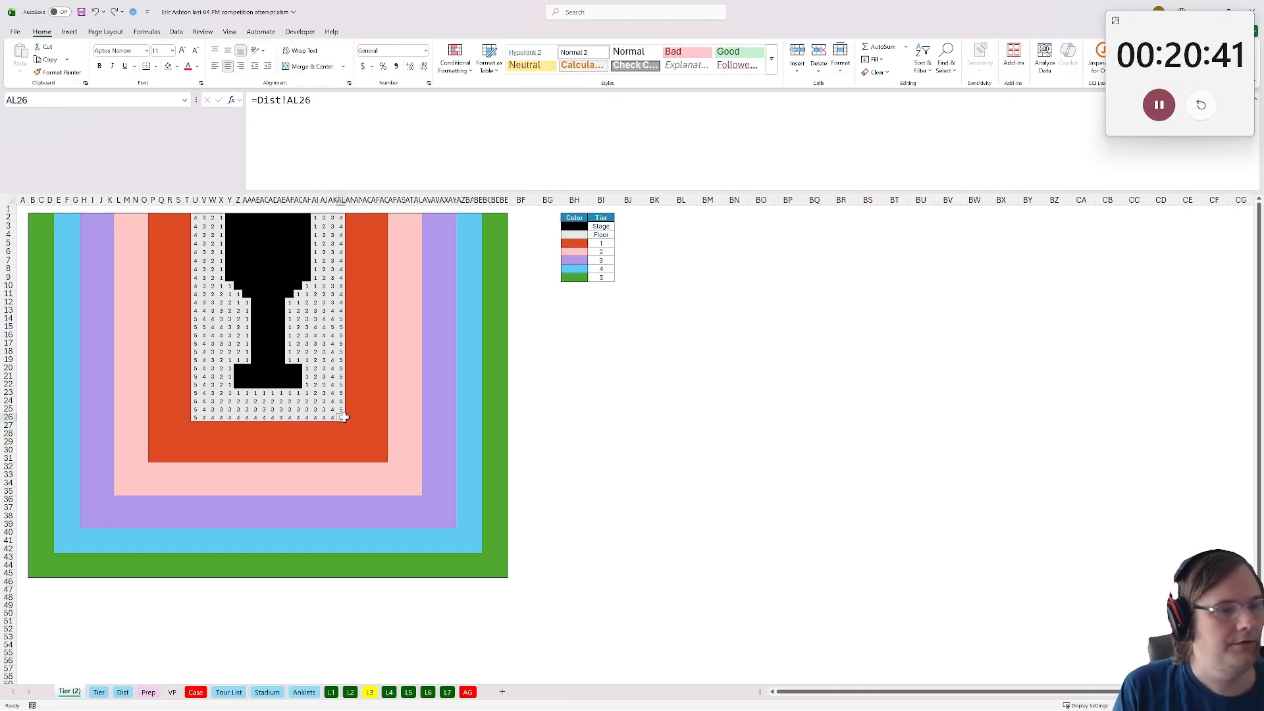
click(99, 692)
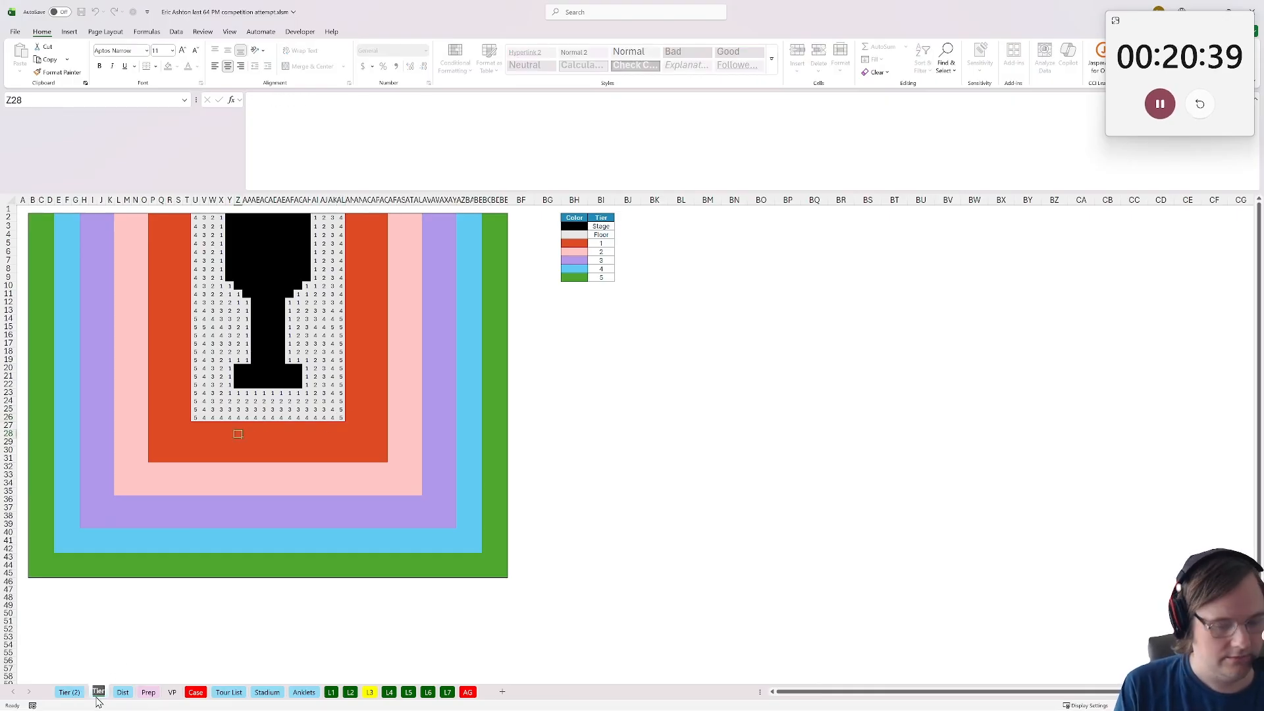
text(floor)
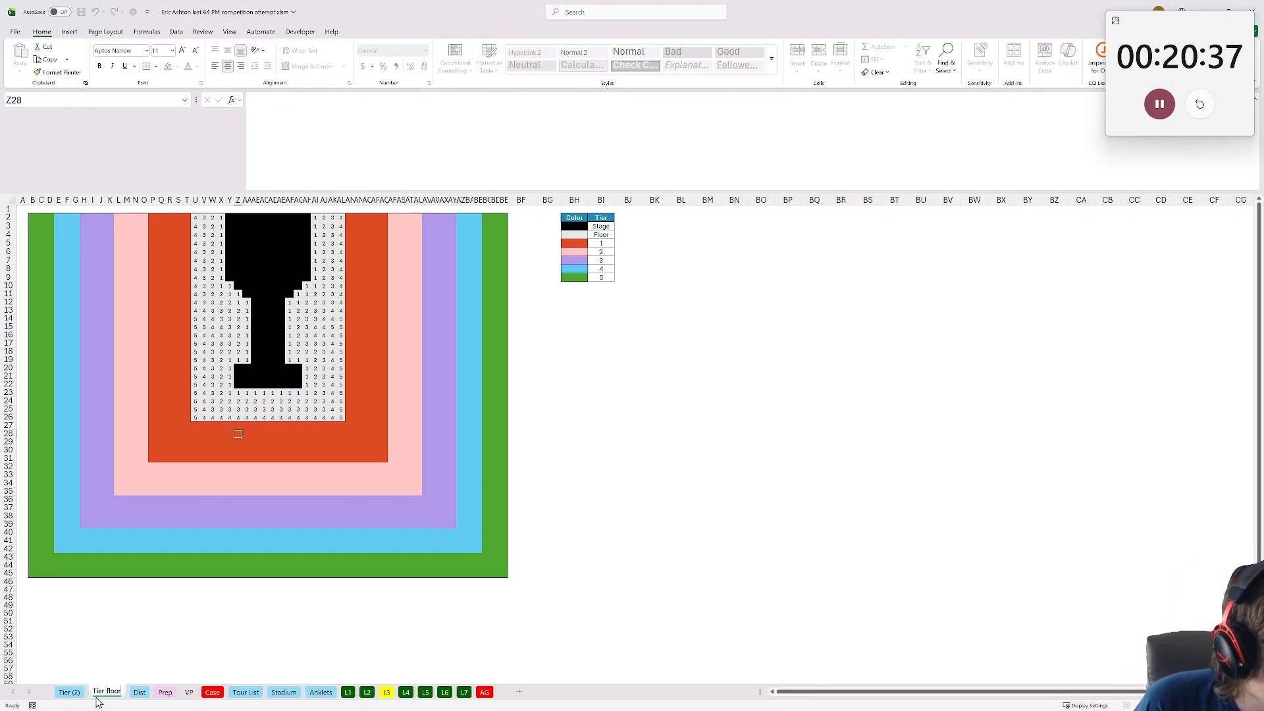
key(Return)
On the Tier (2) sheet, enter 0 in U2 and copy it with its format over the floor and stage block U2:AL26
click(72, 693)
click(196, 218)
click(229, 293)
key(ctrl+c)
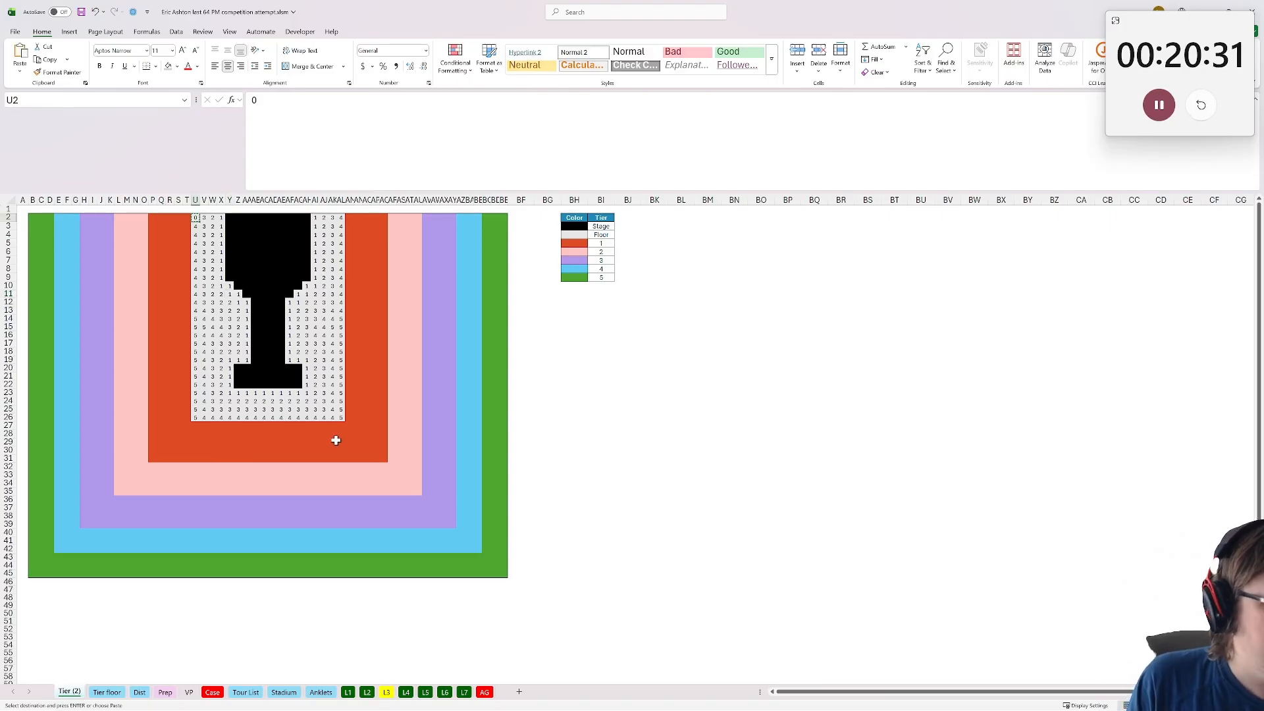
shift+click(342, 420)
key(ctrl+v)
click(274, 314)
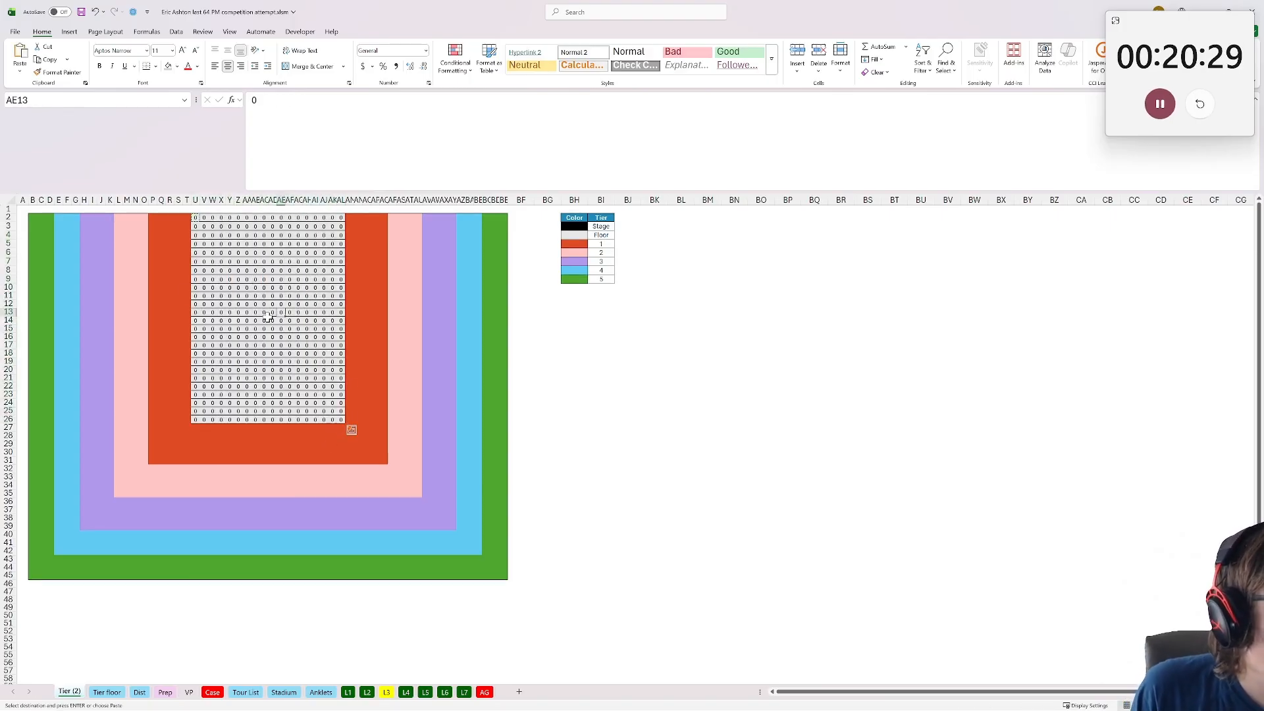
Select the whole stadium grid B2:BE45 on the Tier (2) sheet
mouse_move(33, 218)
mouse_down()
mouse_move(550, 607)
mouse_move(507, 578)
mouse_up()
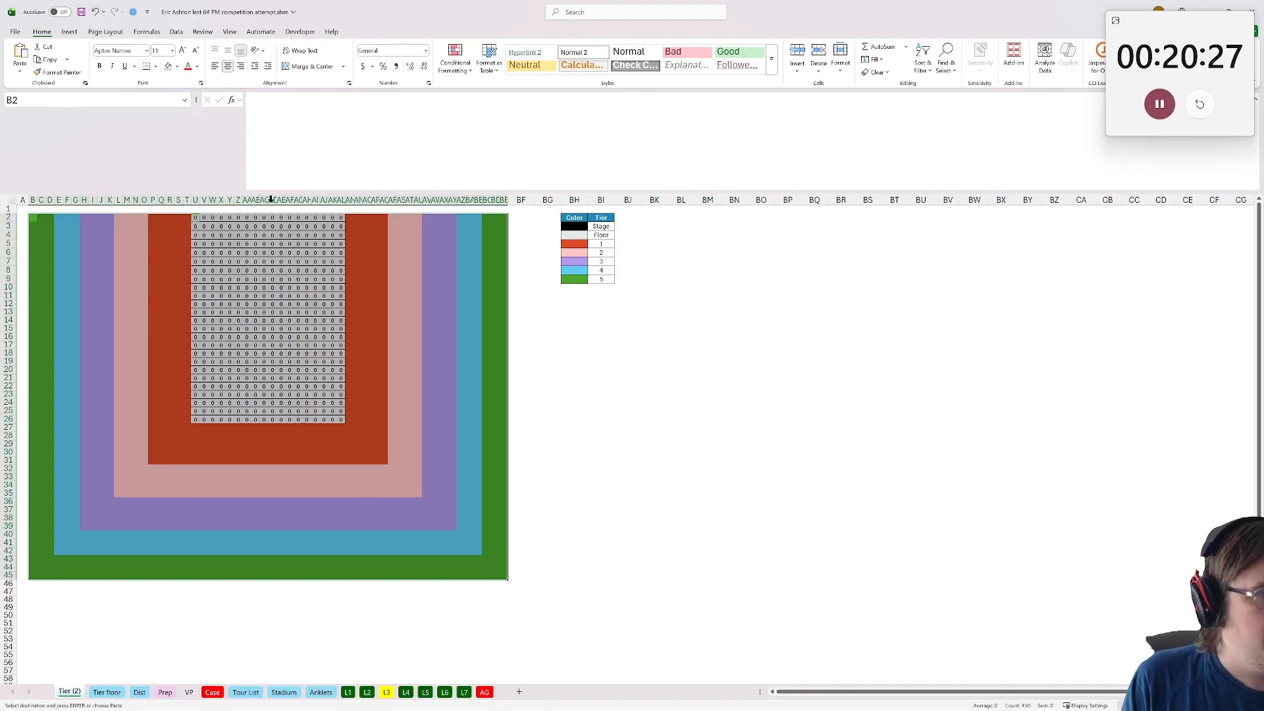
Fill the grid B2:BE45 on the Tier (2) sheet white and run the maze_solver_color_with_diagonal macro on it
click(176, 66)
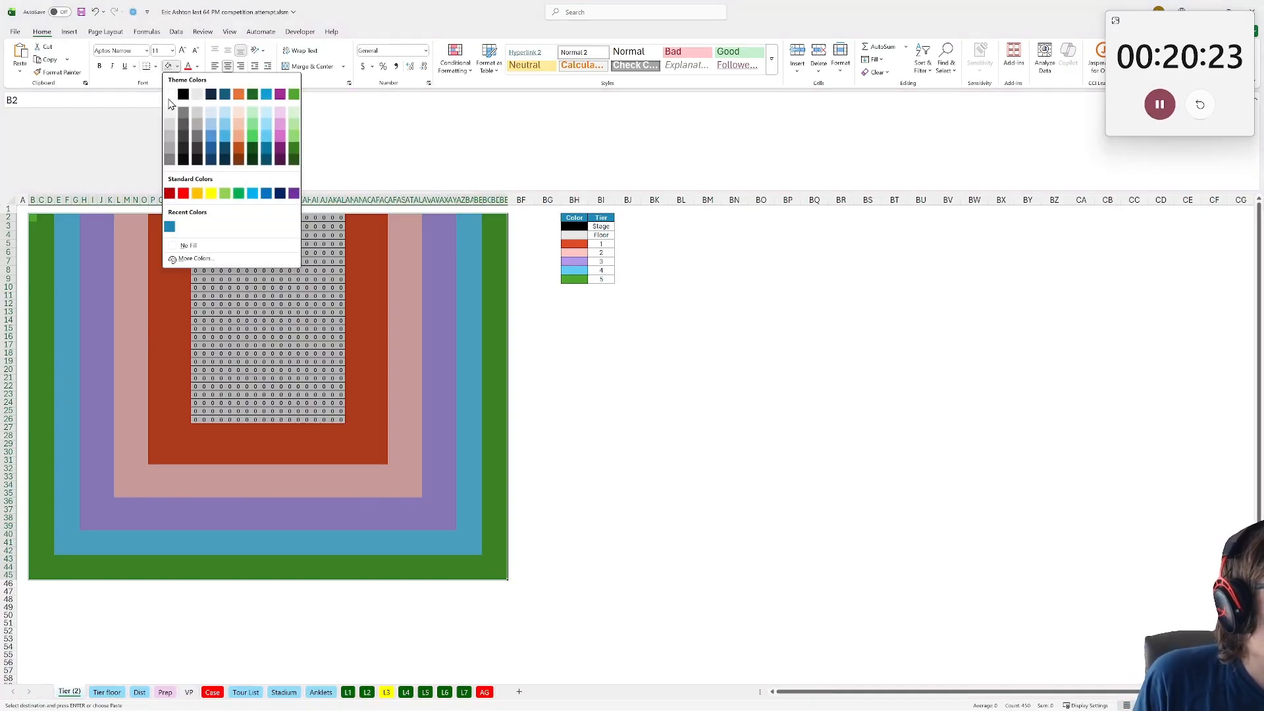
click(169, 94)
click(300, 31)
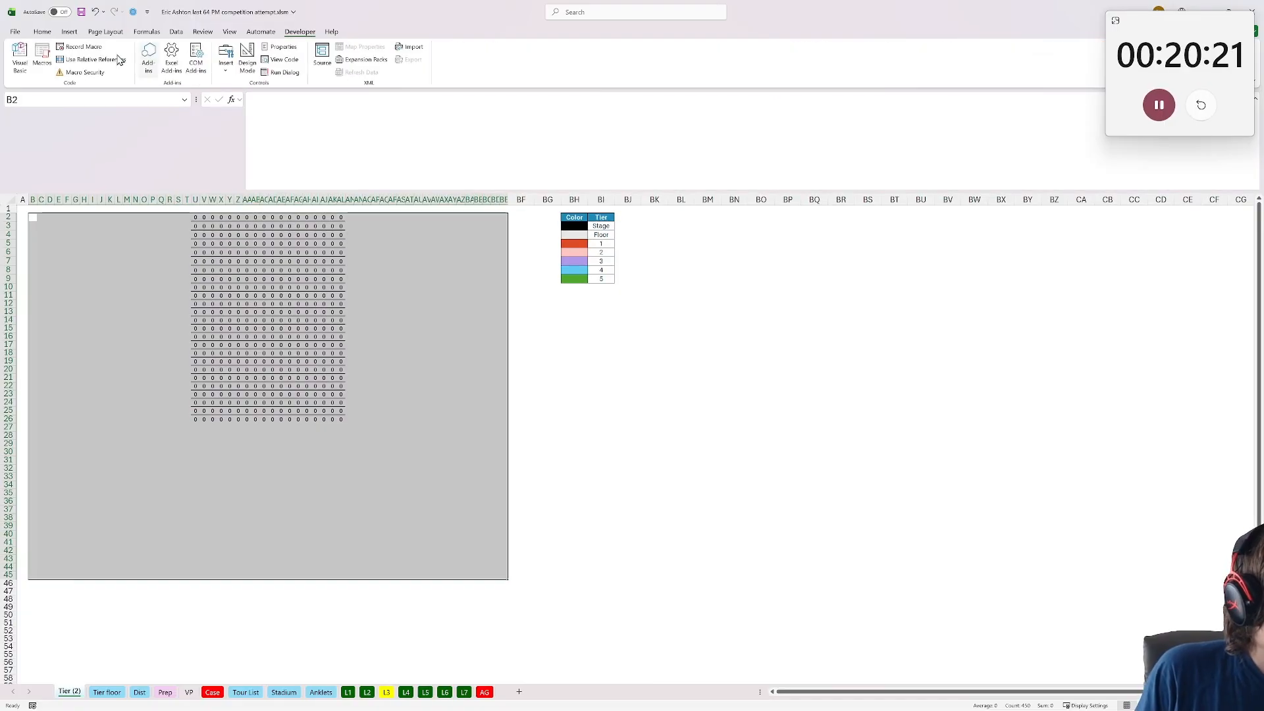
click(45, 59)
click(831, 432)
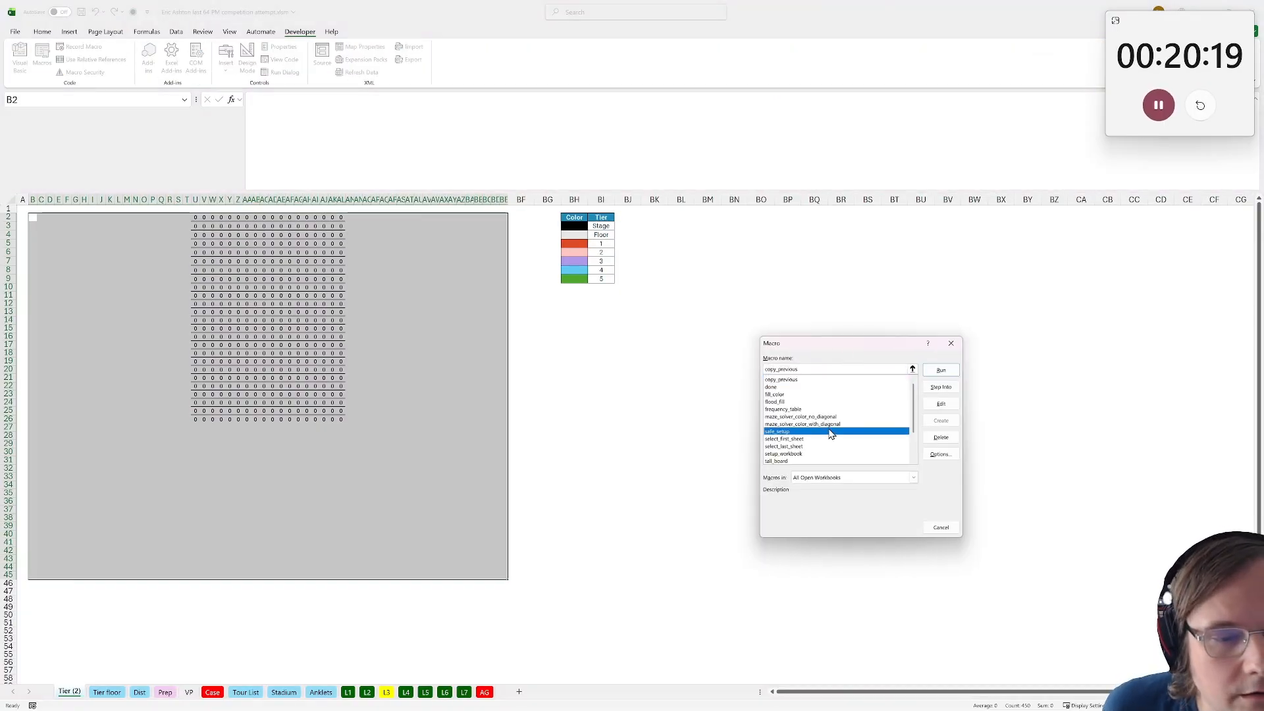
click(824, 417)
click(825, 424)
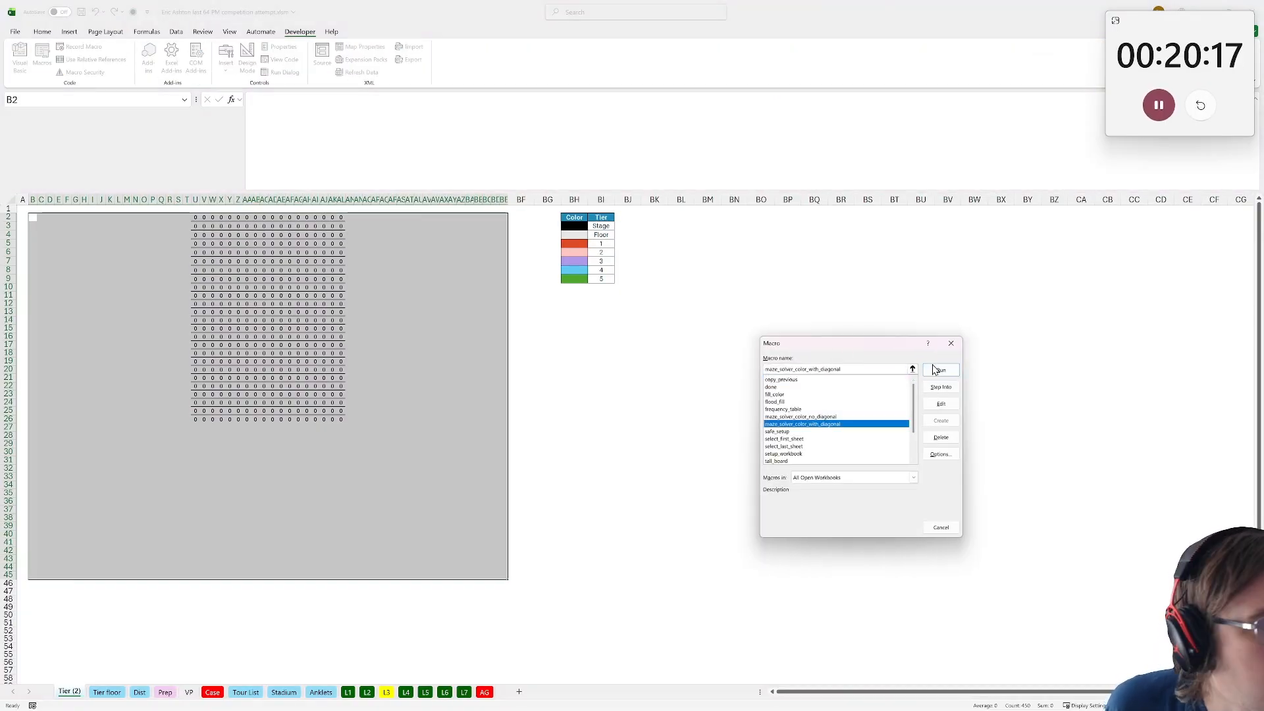
click(940, 370)
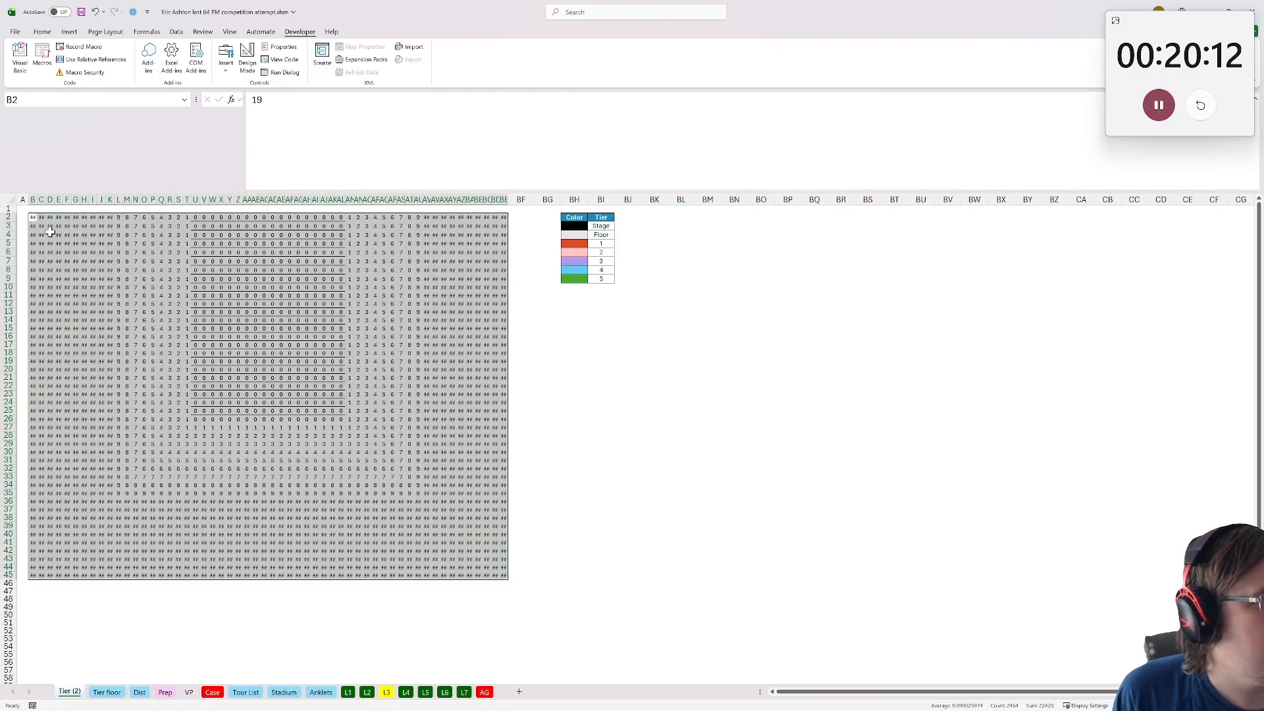
Widen columns B to BE on the Tier (2) sheet to fit the two-digit distances
drag(33, 199, 515, 200)
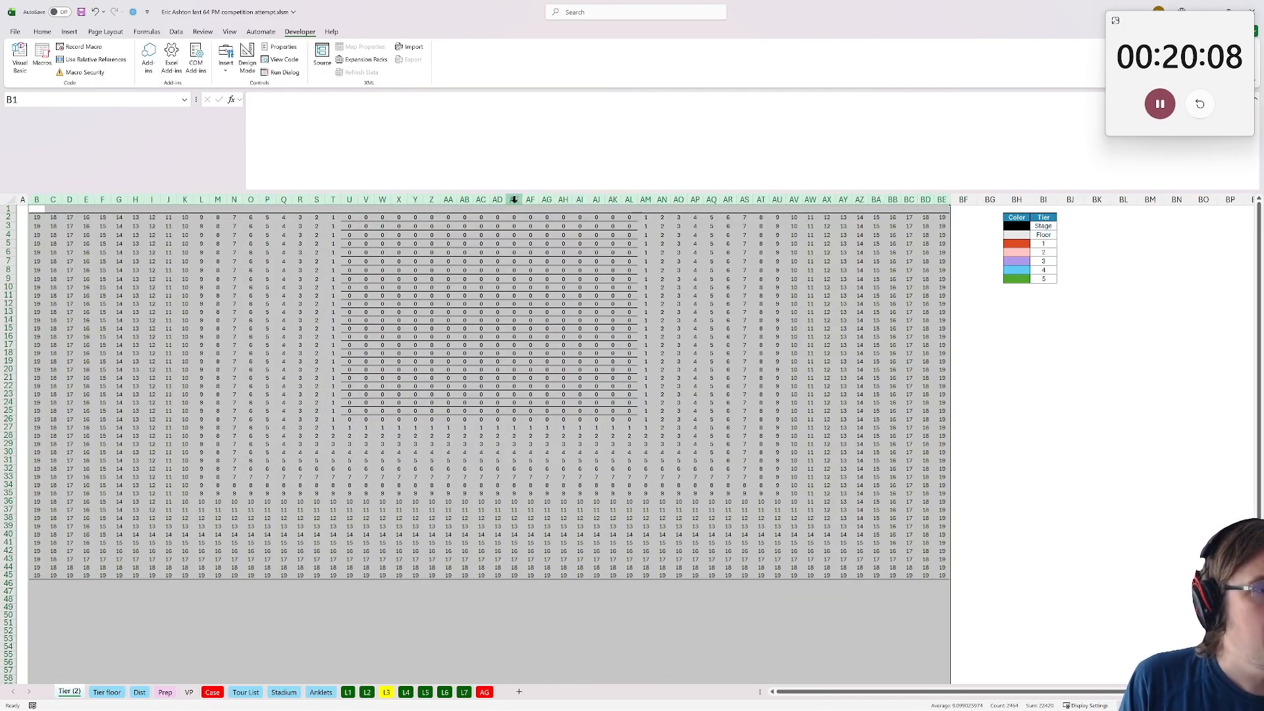
click(202, 361)
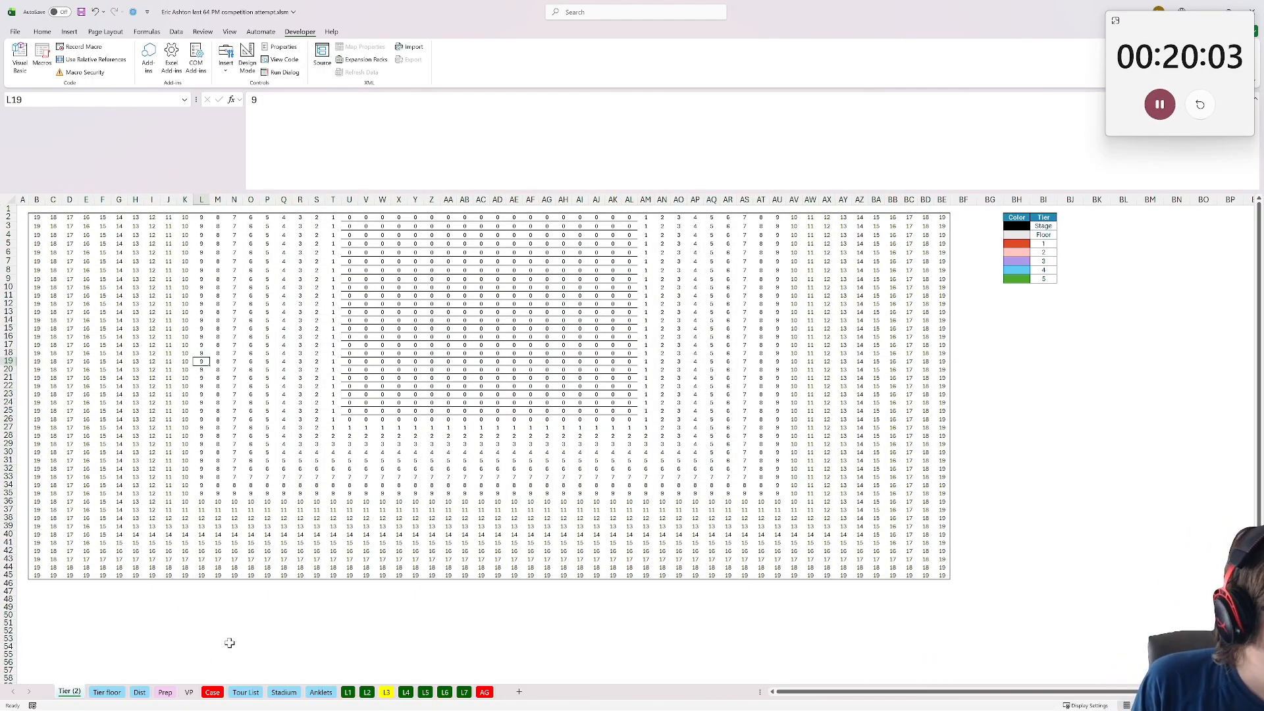
Duplicate the Stadium sheet to the front of the workbook and rename the copy "tier other"
click(106, 692)
click(71, 694)
click(103, 695)
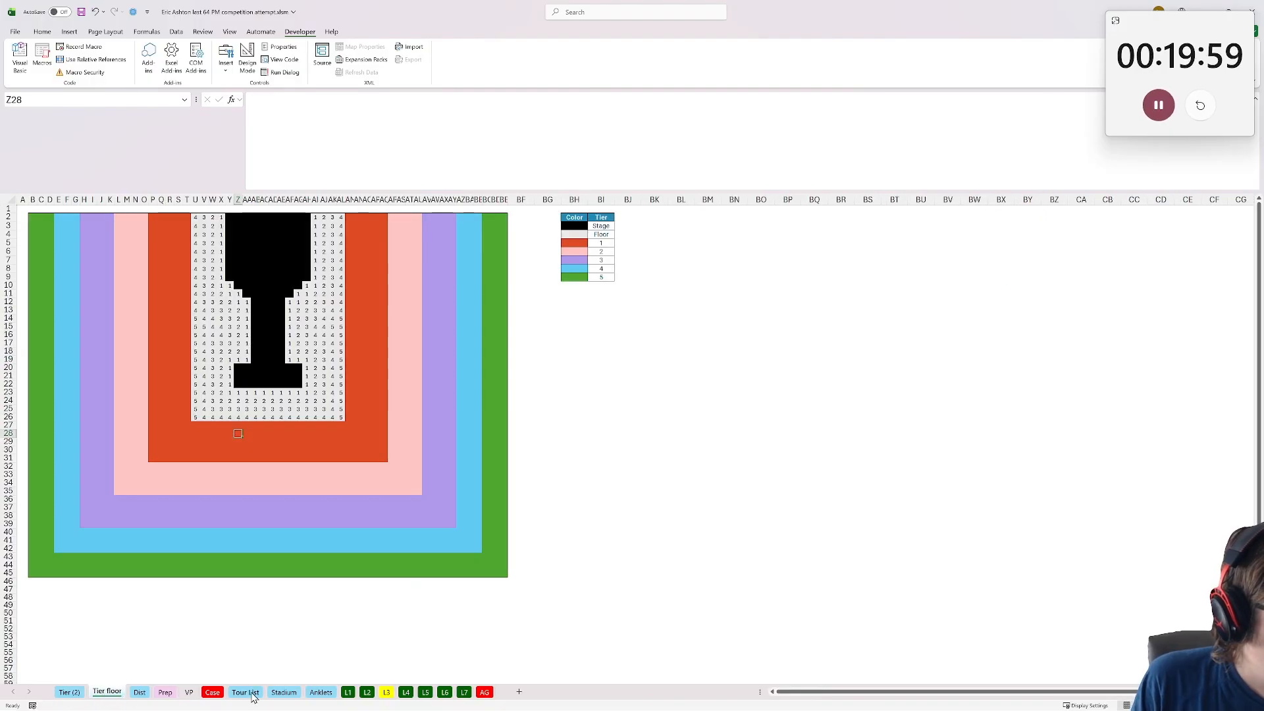
click(284, 692)
right_click(284, 692)
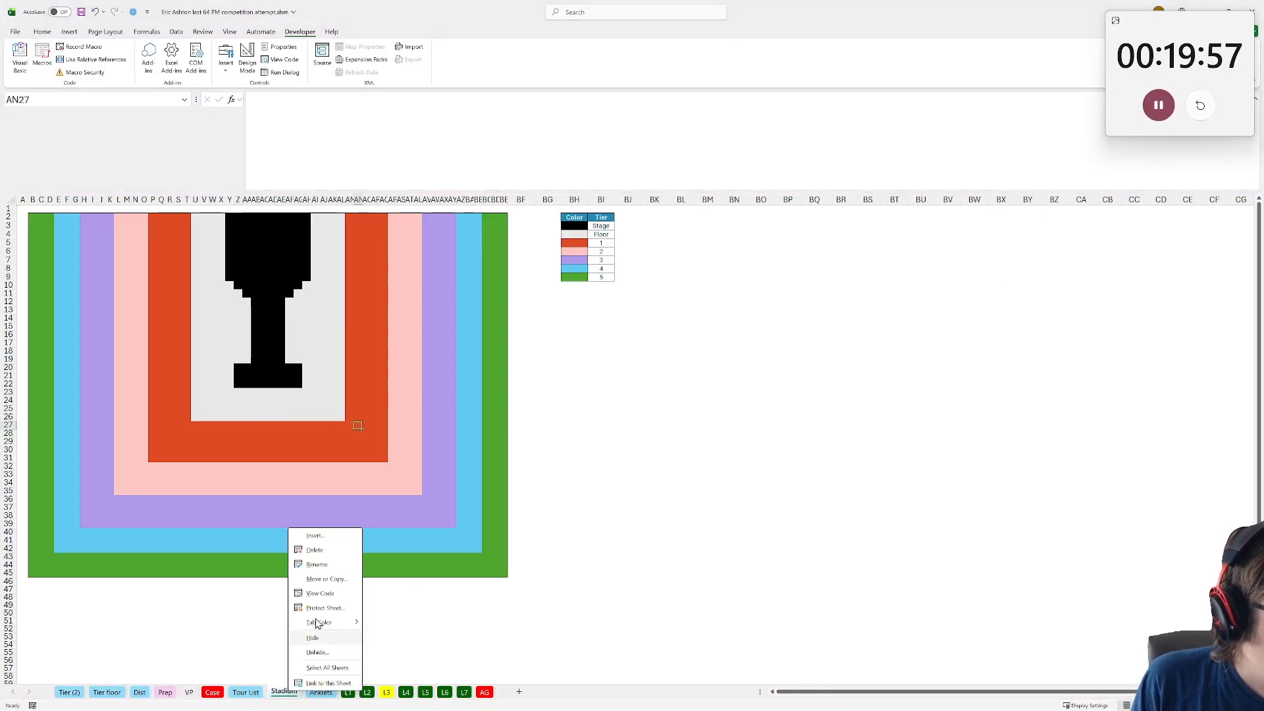
click(323, 578)
click(349, 658)
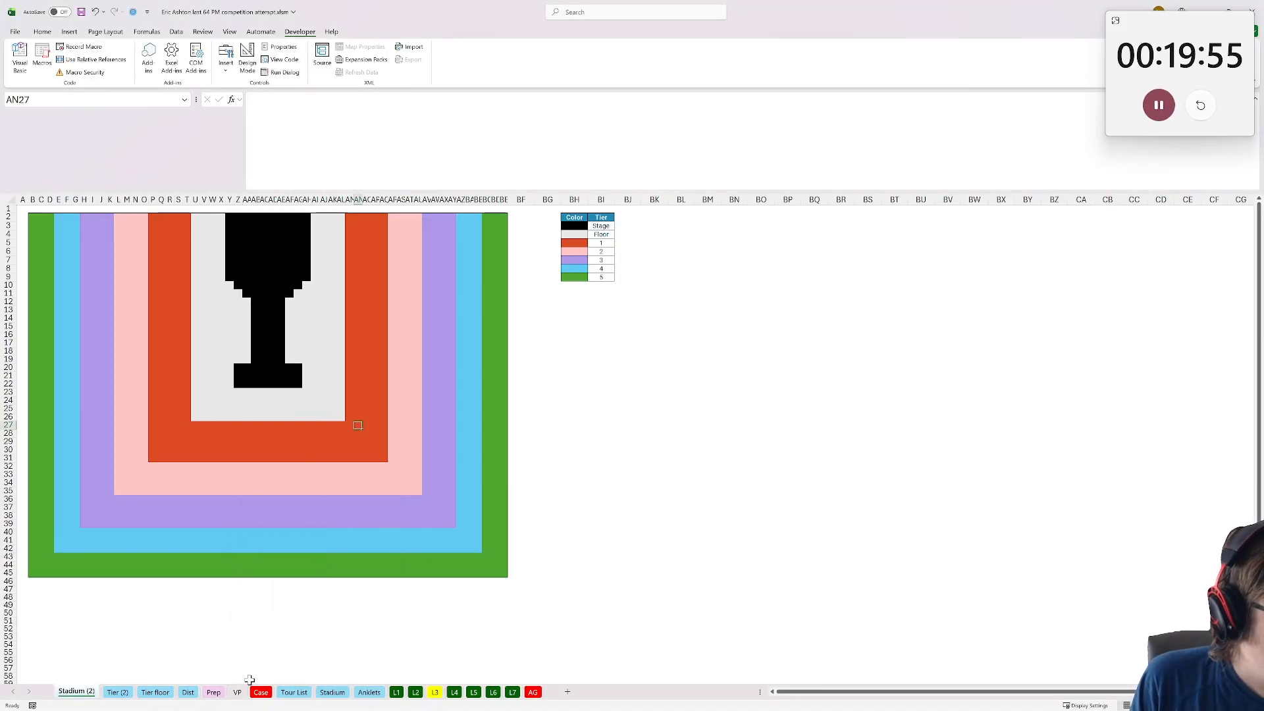
double_click(68, 694)
text(tier other)
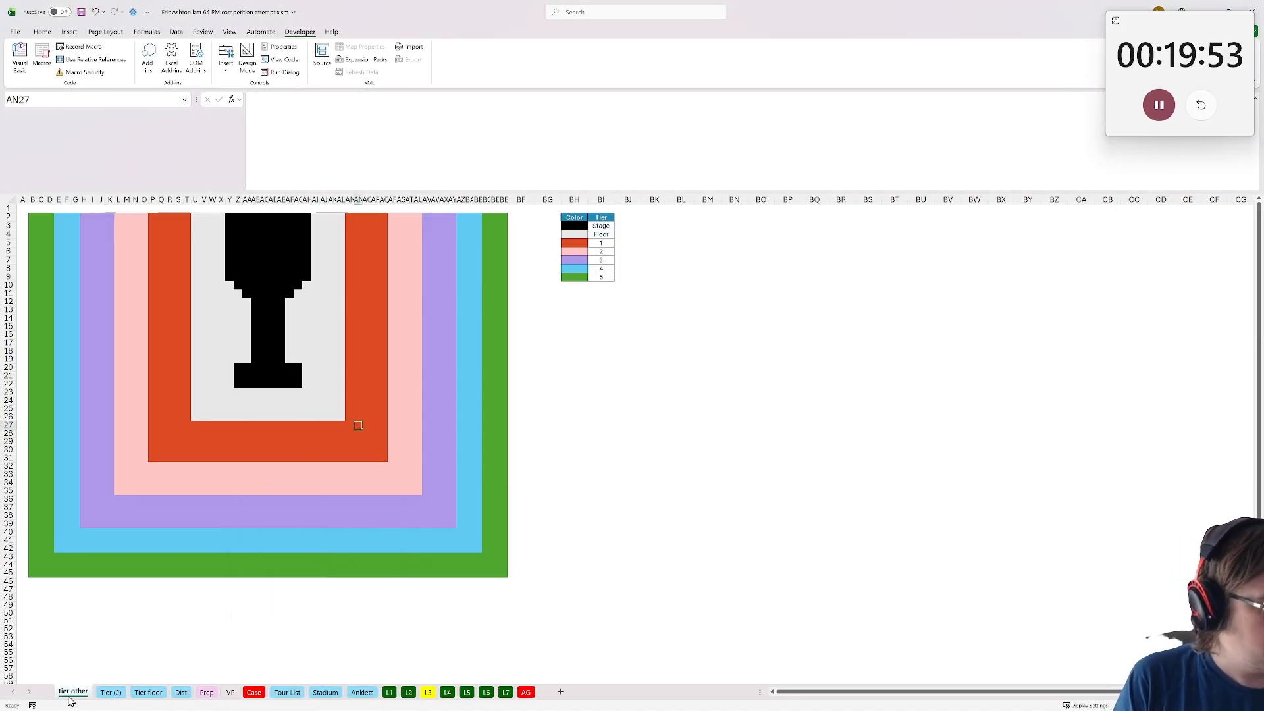
key(Return)
Link cell B2 of the tier other sheet to the matching distance with the formula ='Tier (2)'!B2
click(30, 220)
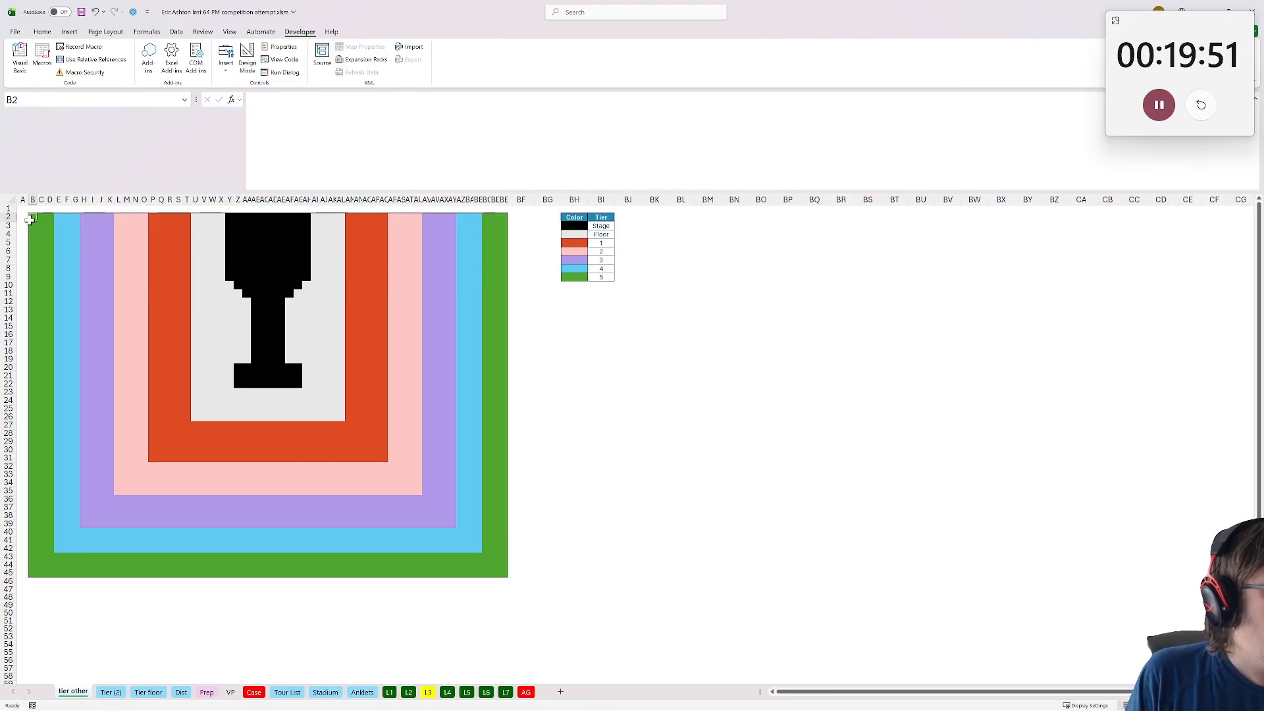
text(=)
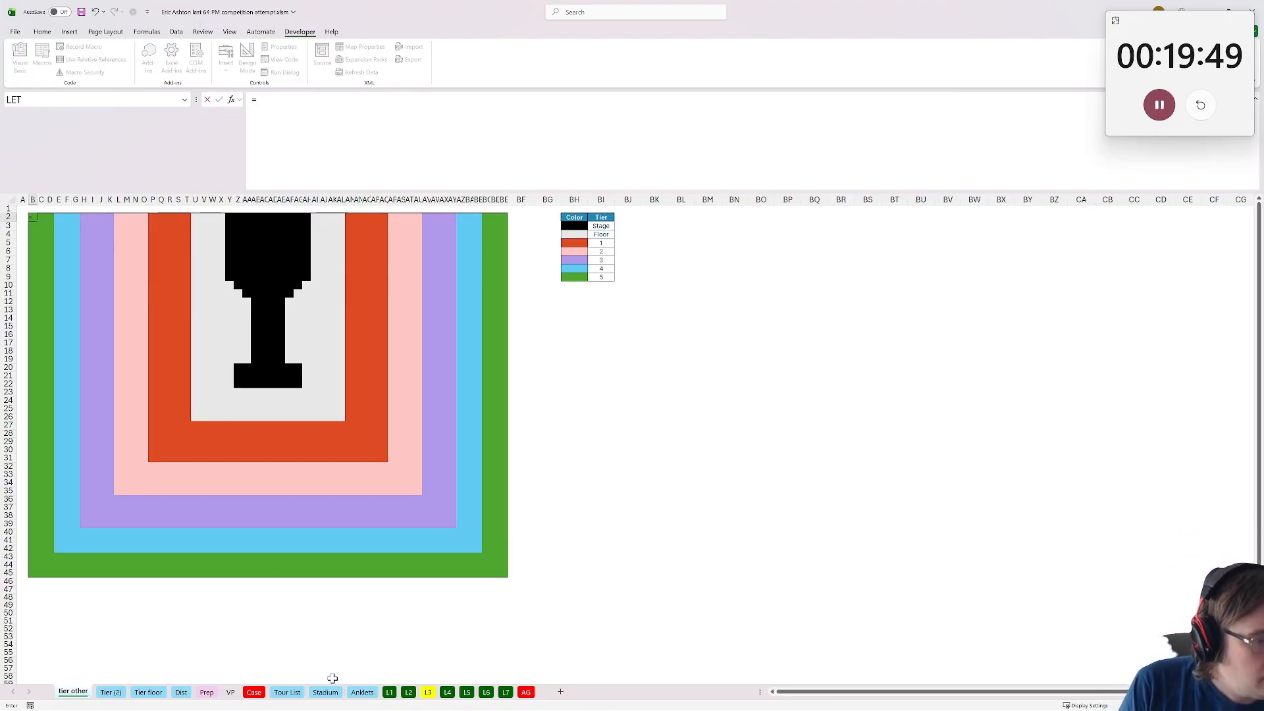
click(113, 692)
click(53, 219)
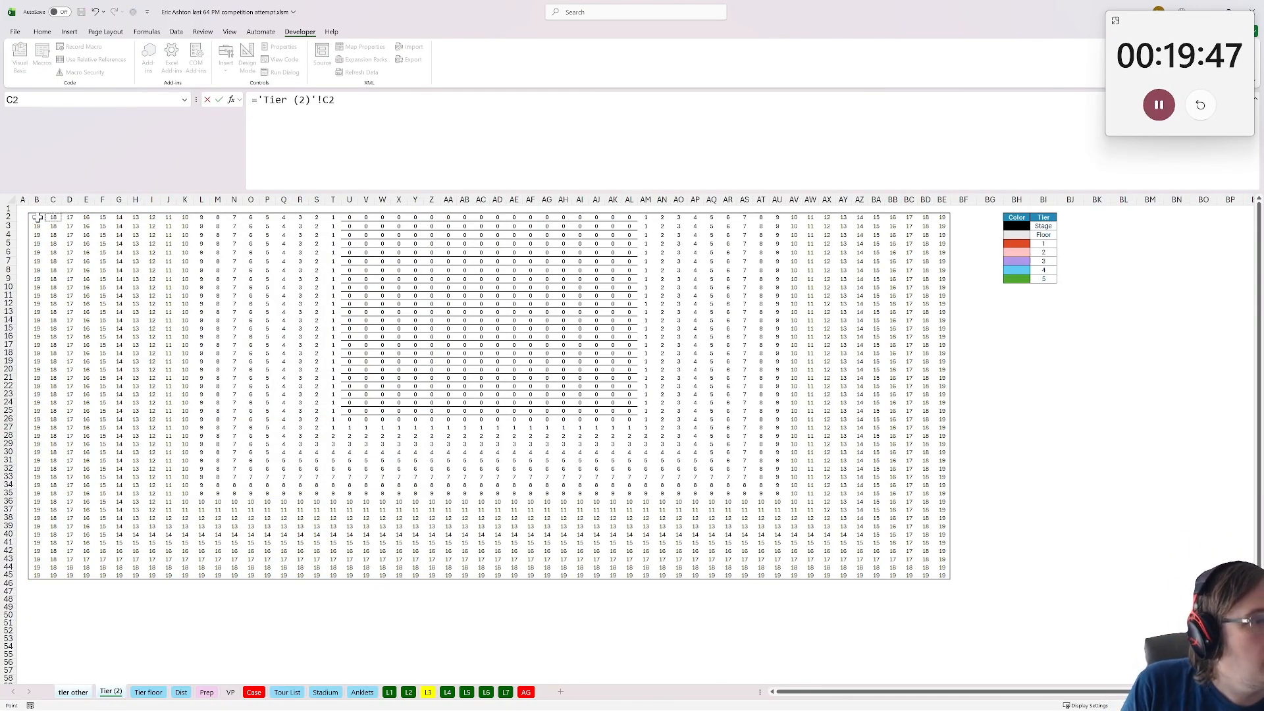
key(Return)
Copy the B2 formula across B2:BE45 as formulas only, keeping the stadium's tier colours
key(ctrl+c)
shift+click(503, 572)
key(ctrl+v)
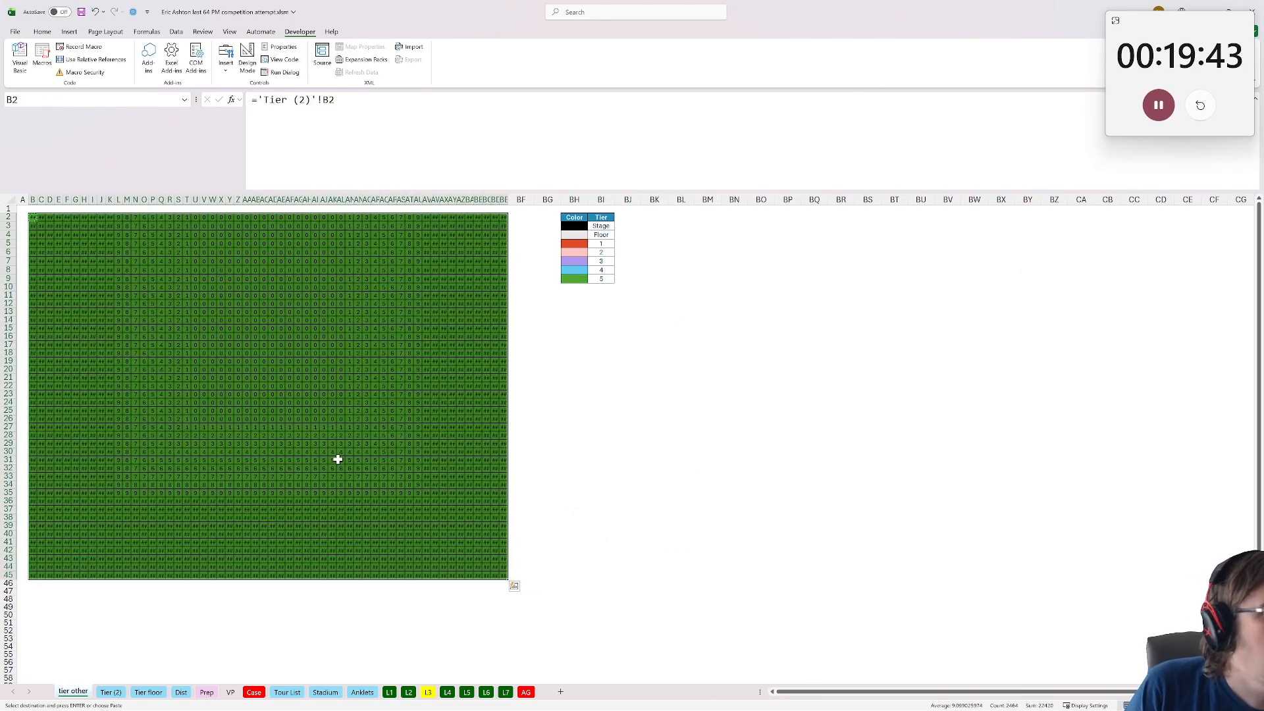
click(42, 32)
click(20, 70)
click(33, 104)
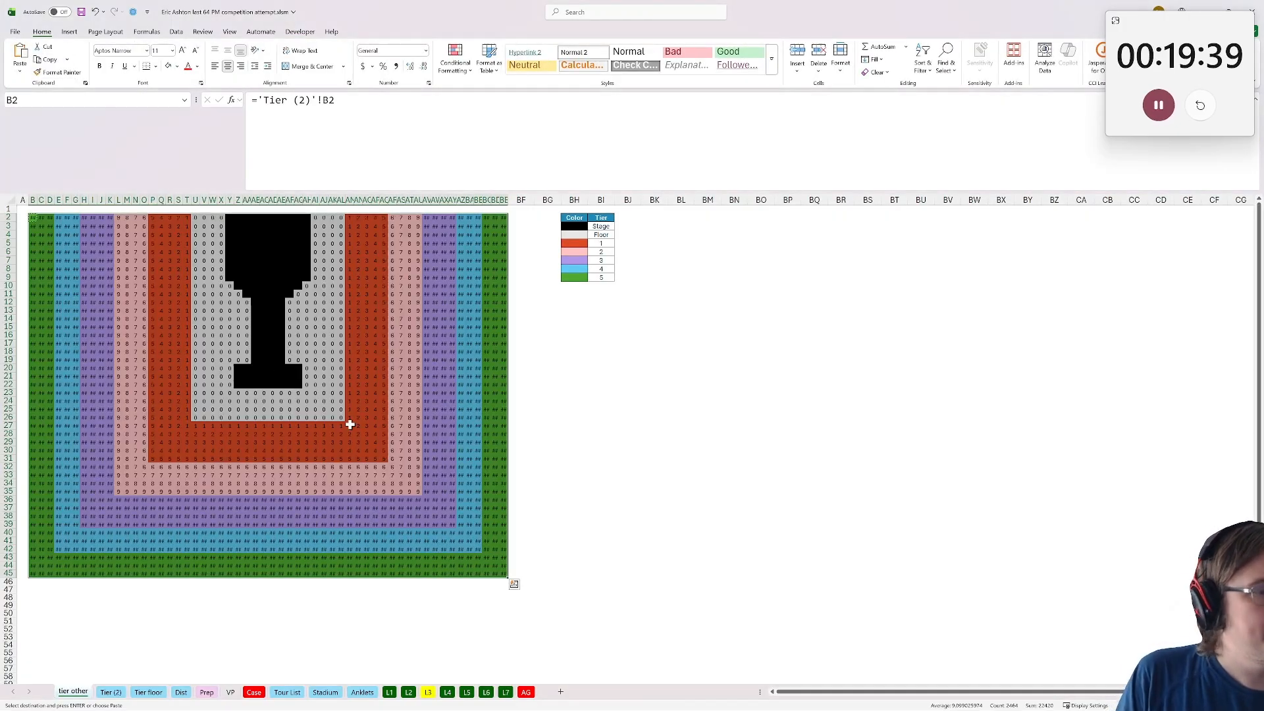
click(579, 426)
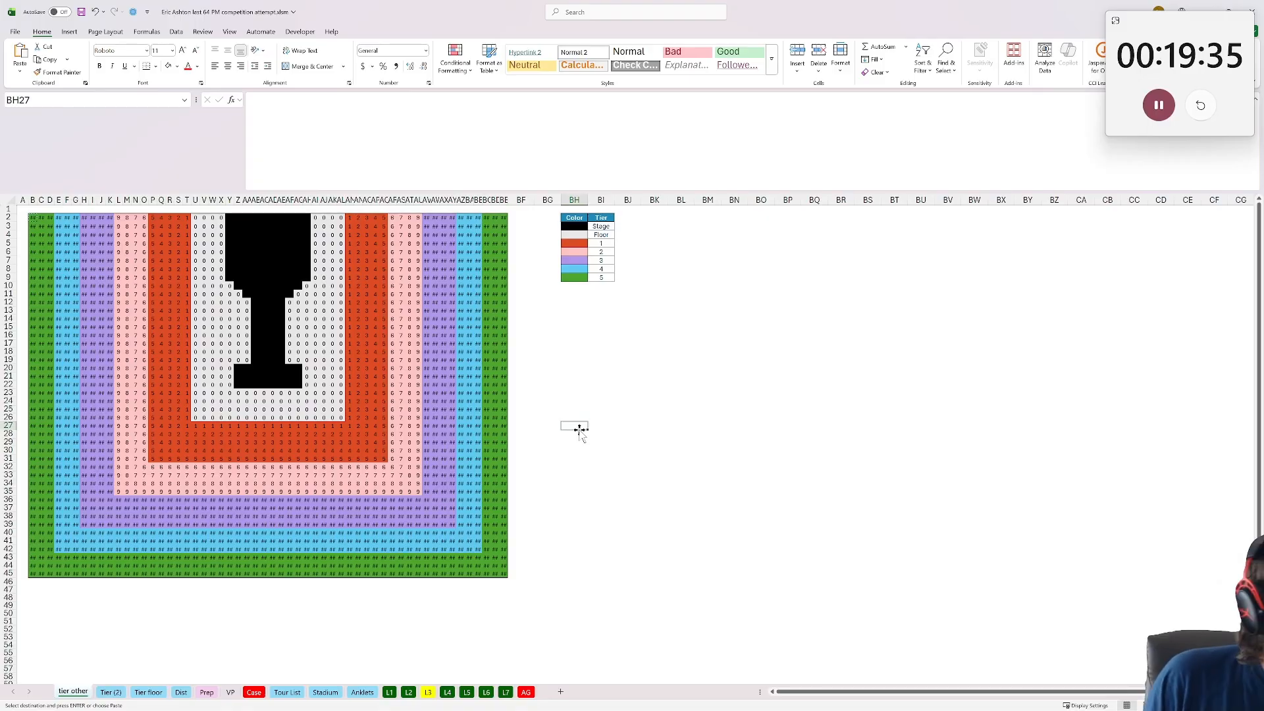
Widen columns B to BE on the tier other sheet to fit their numbers, and select cell BL1
drag(29, 199, 512, 212)
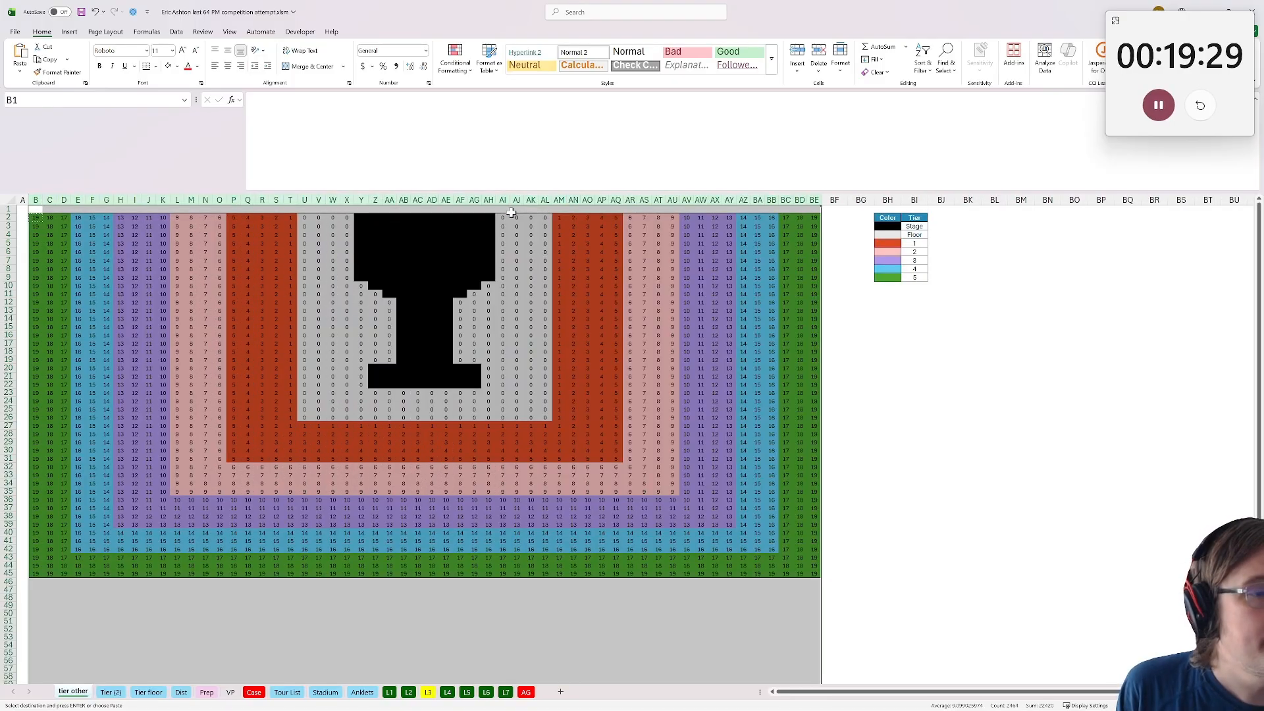
click(845, 384)
drag(962, 217, 3, 247)
click(739, 209)
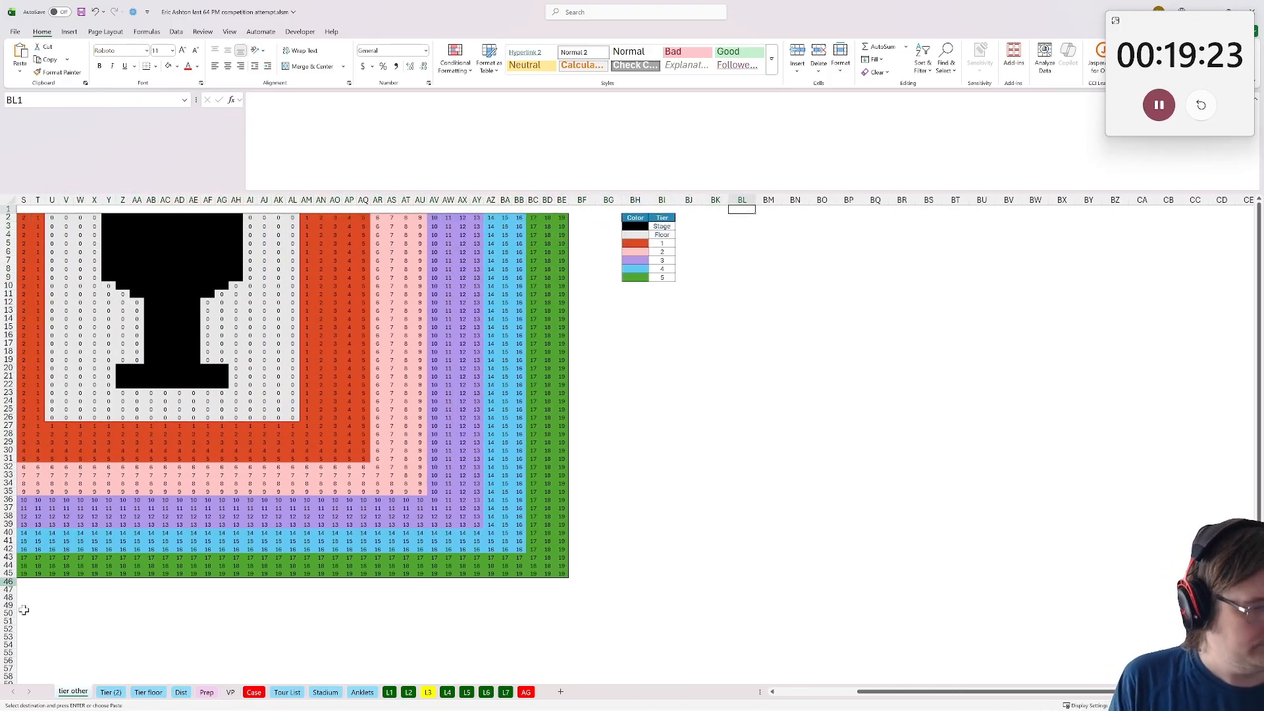
Duplicate the tier other sheet in front of it and clear the contents of B2:BE45 in the copy
right_click(69, 693)
click(98, 593)
click(128, 662)
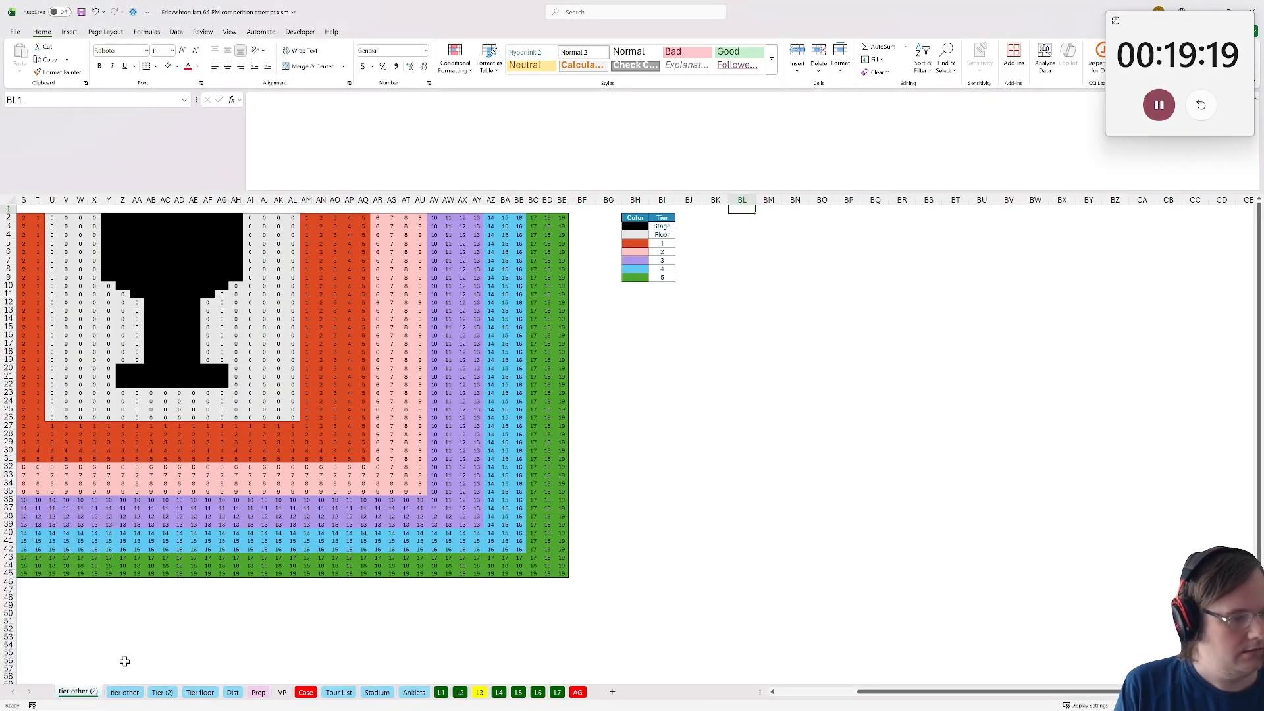
click(570, 573)
drag(565, 572, 41, 216)
key(Delete)
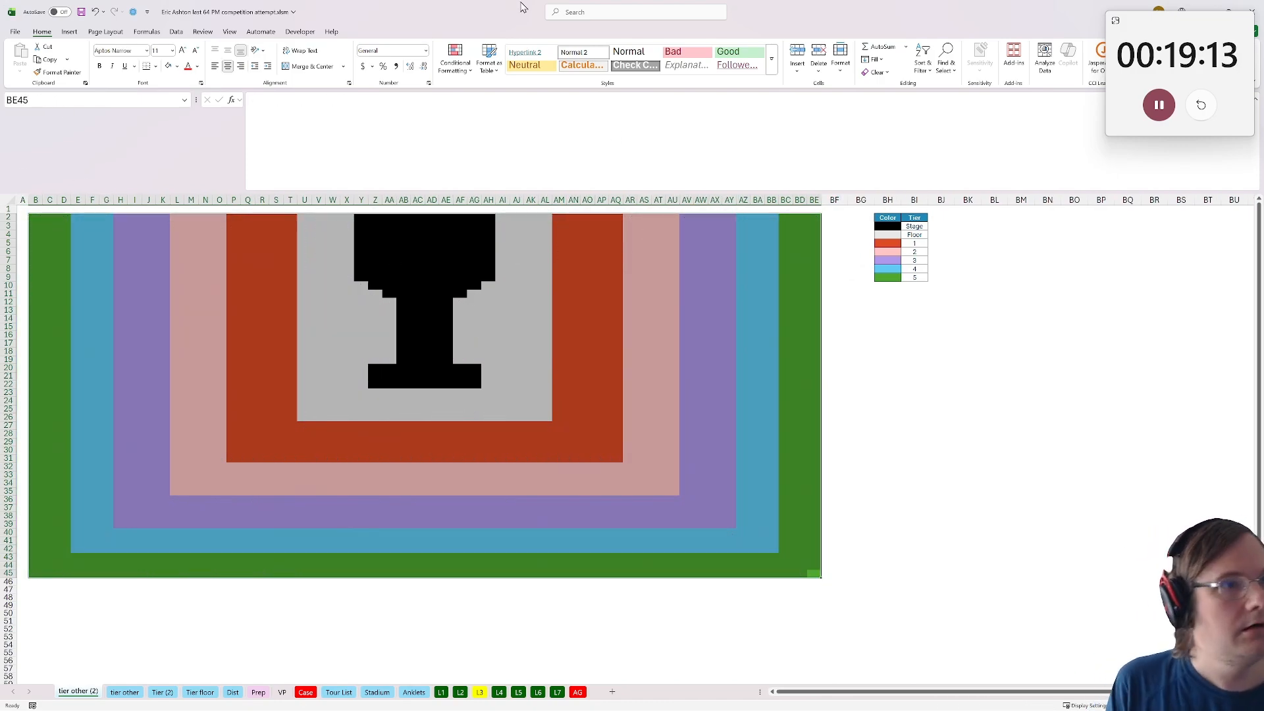
Run the macro that writes each cell's fill colour as a hex code on the cleared grid B2:BE45
click(300, 32)
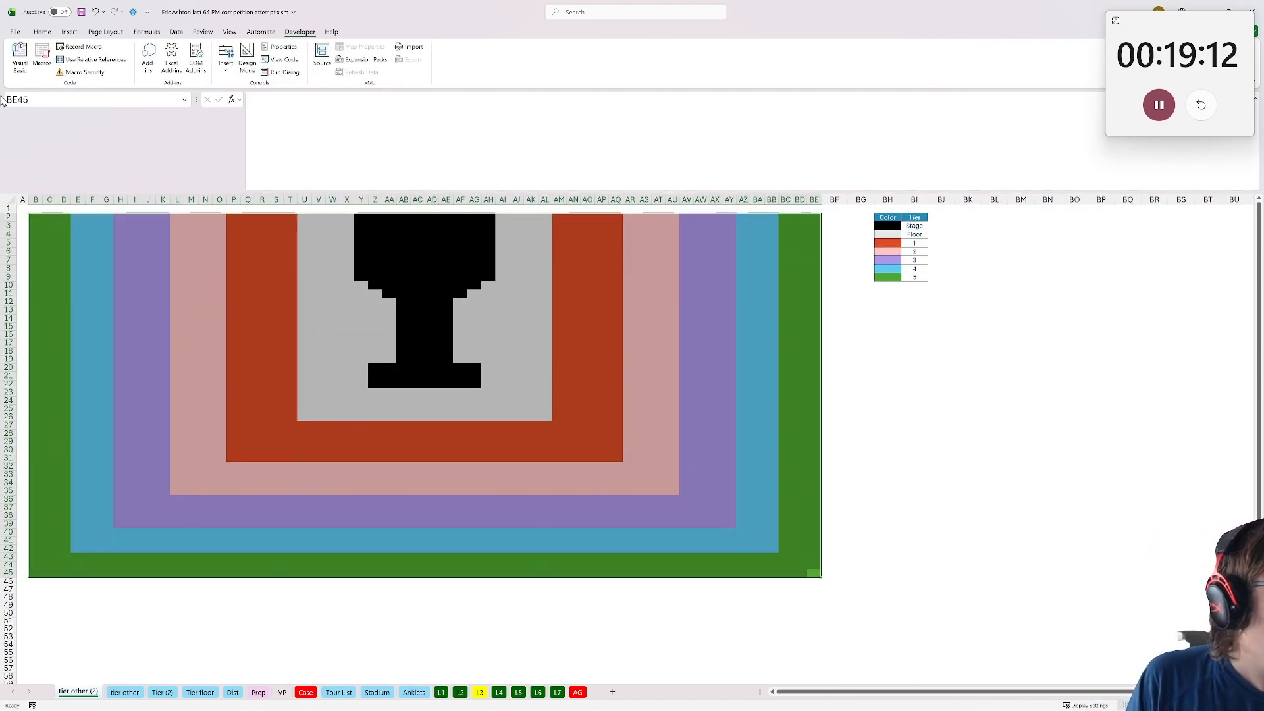
click(41, 33)
click(299, 32)
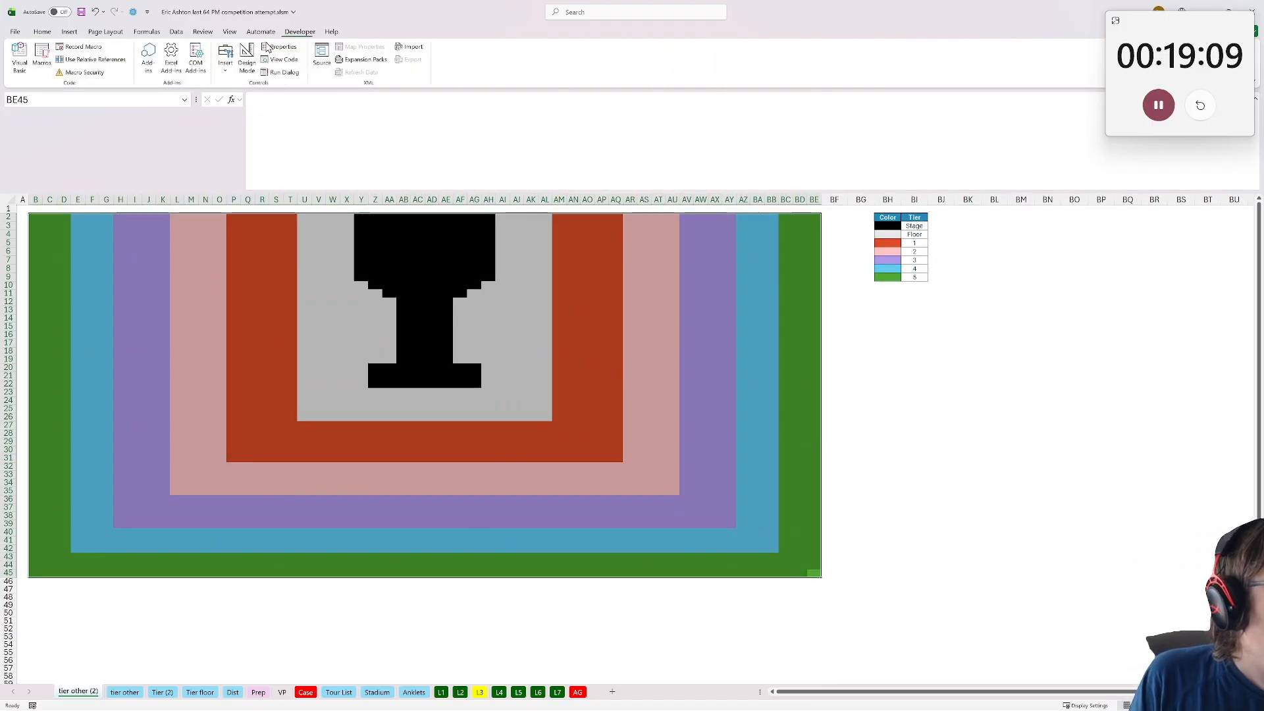
click(42, 58)
key(Down)
key(Down)
key(Down)
key(Down)
key(Down)
key(Down)
key(Down)
key(Down)
key(Down)
key(Down)
key(Down)
key(Down)
key(Down)
key(Down)
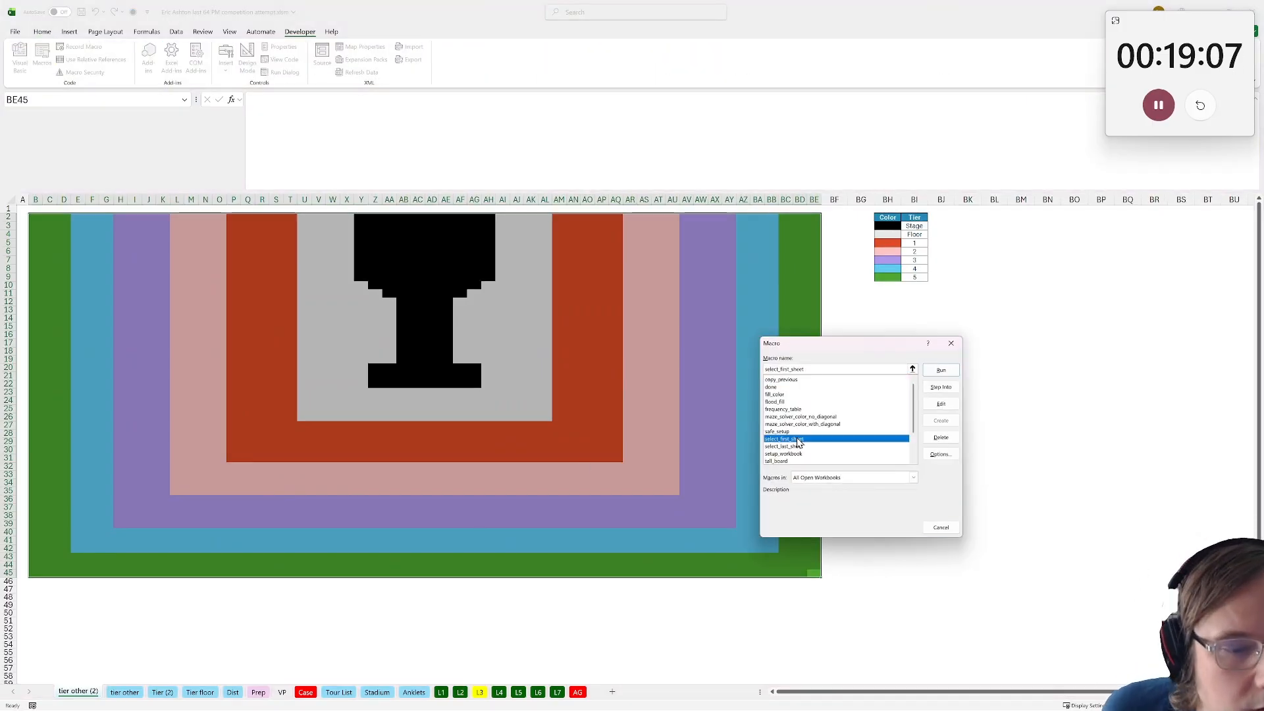
click(941, 370)
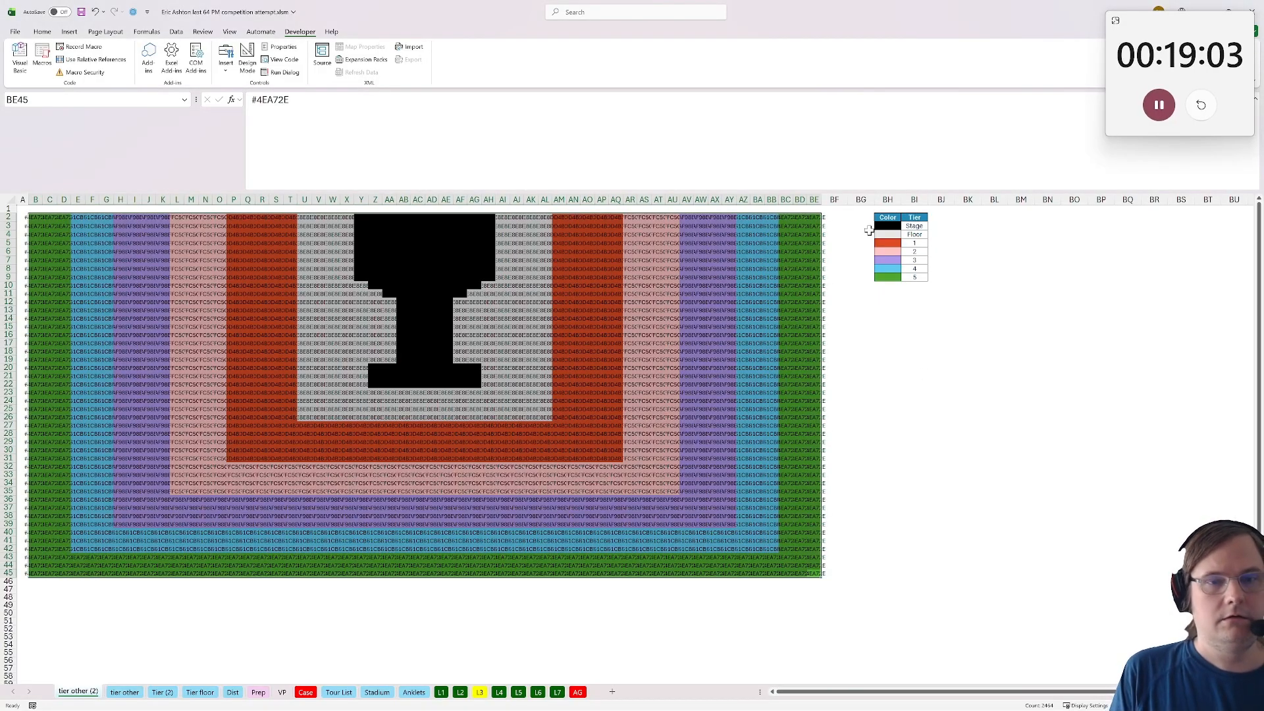
drag(888, 226, 888, 278)
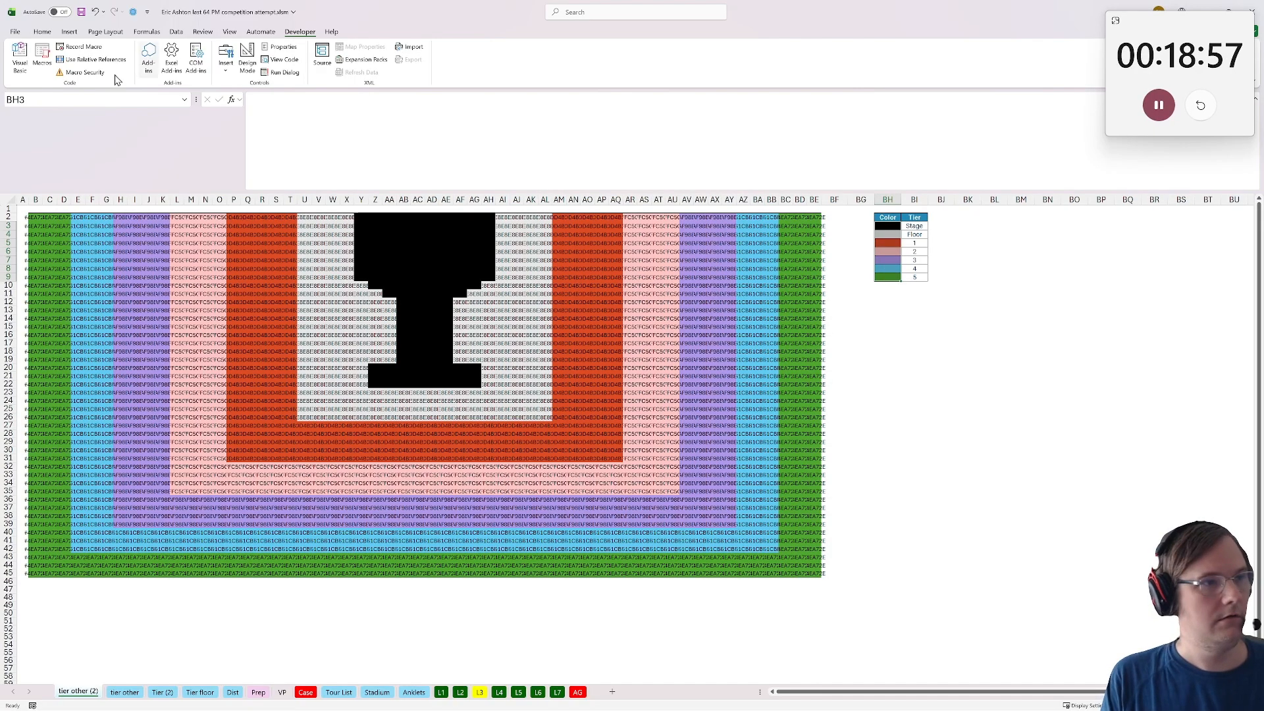
click(41, 64)
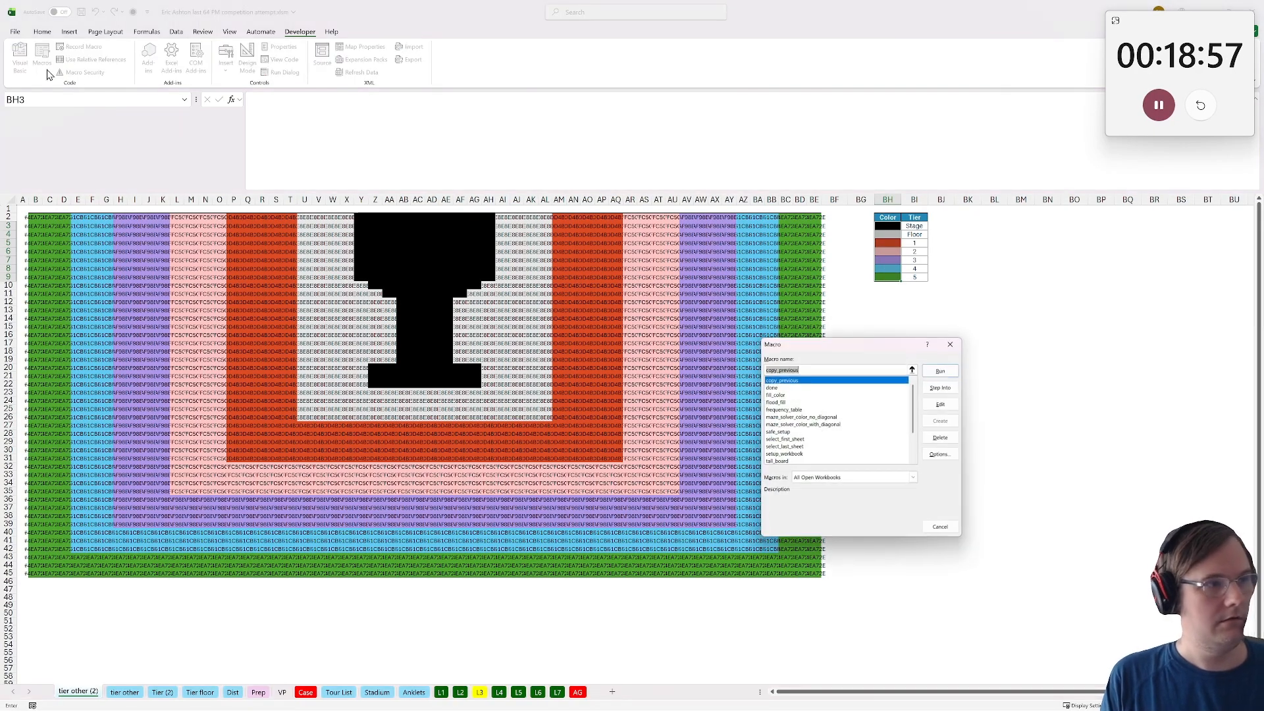
click(950, 345)
click(31, 219)
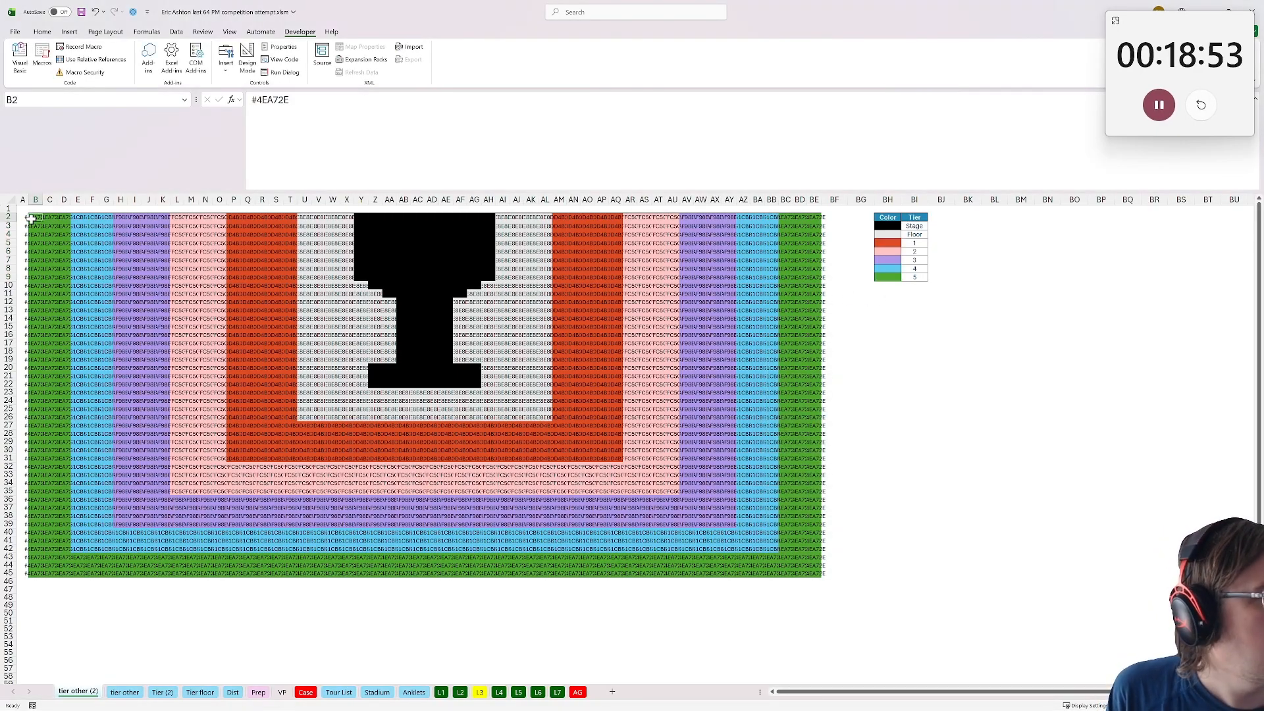
Enter =xtocol(B2:BE45) in BL1 to list the grid's addresses and colour codes, and slightly widen column BM
click(997, 208)
text(=xtocol()
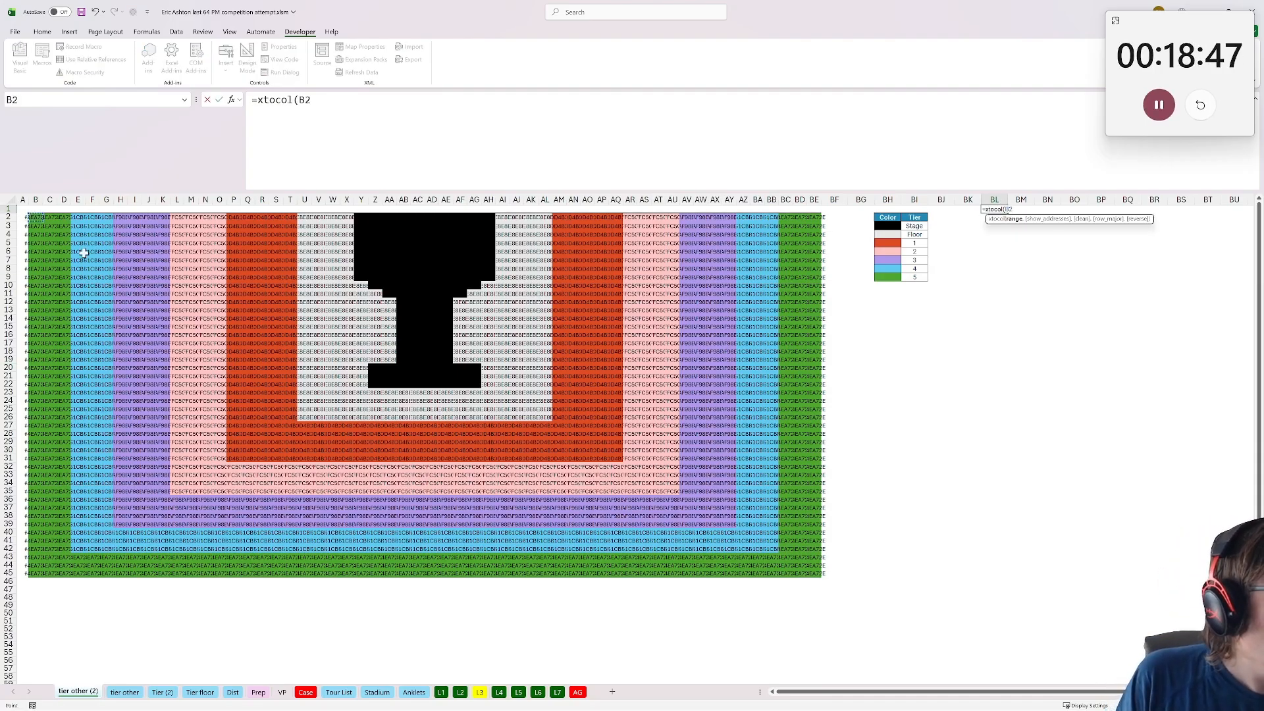
shift+click(812, 571)
key(Return)
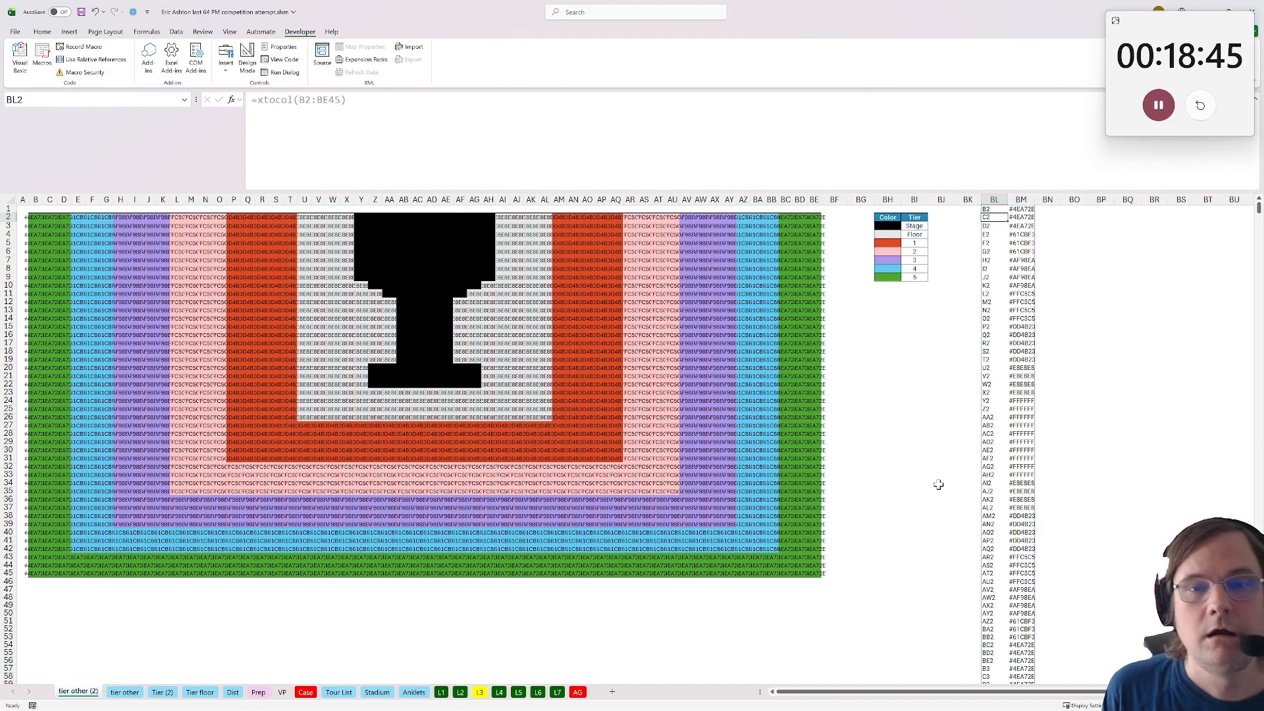
drag(1034, 199, 1043, 199)
click(1060, 211)
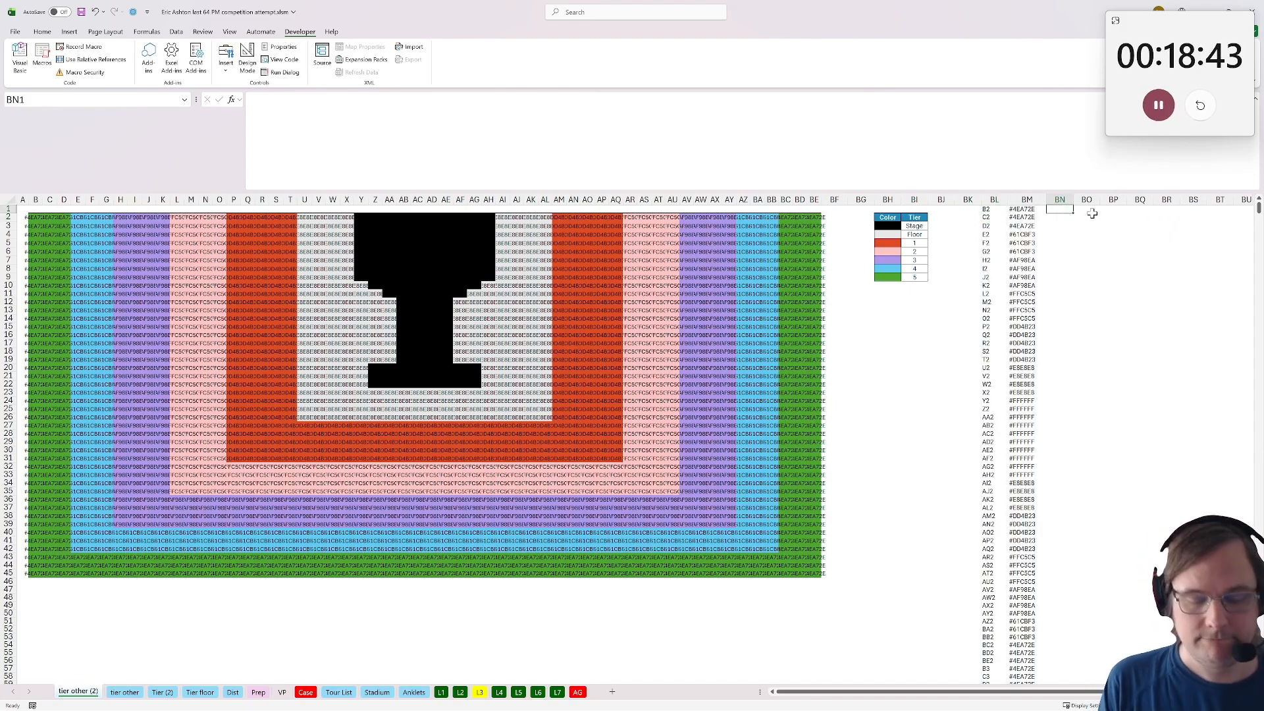
Enter =xtocol(B2:BE45) in BL1 of the tier other sheet to list each cell's address and distance
click(128, 696)
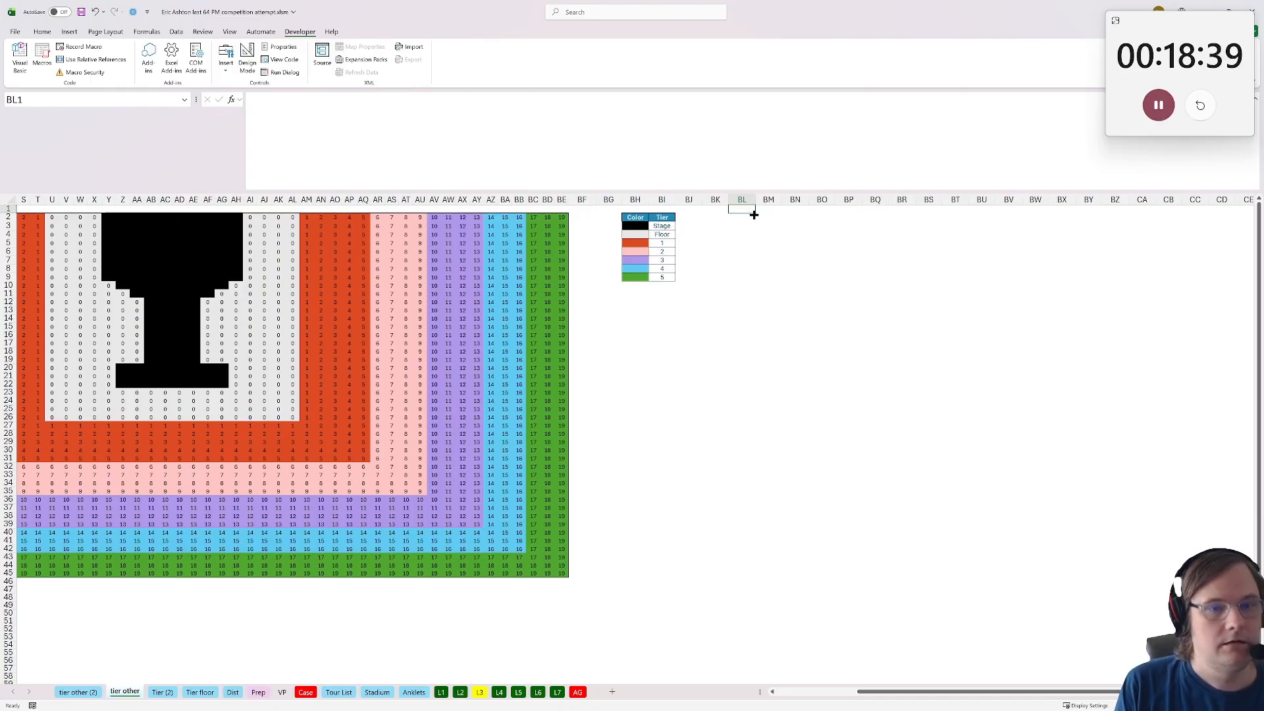
text(=xtocol()
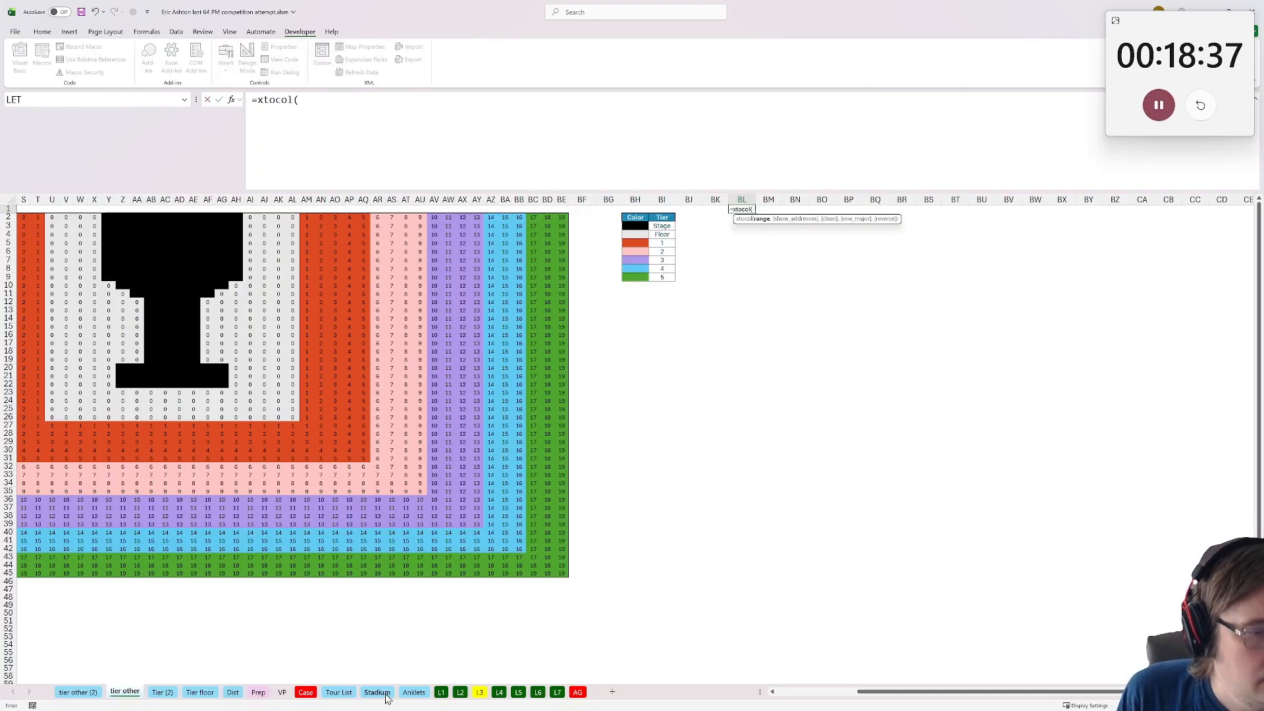
click(558, 575)
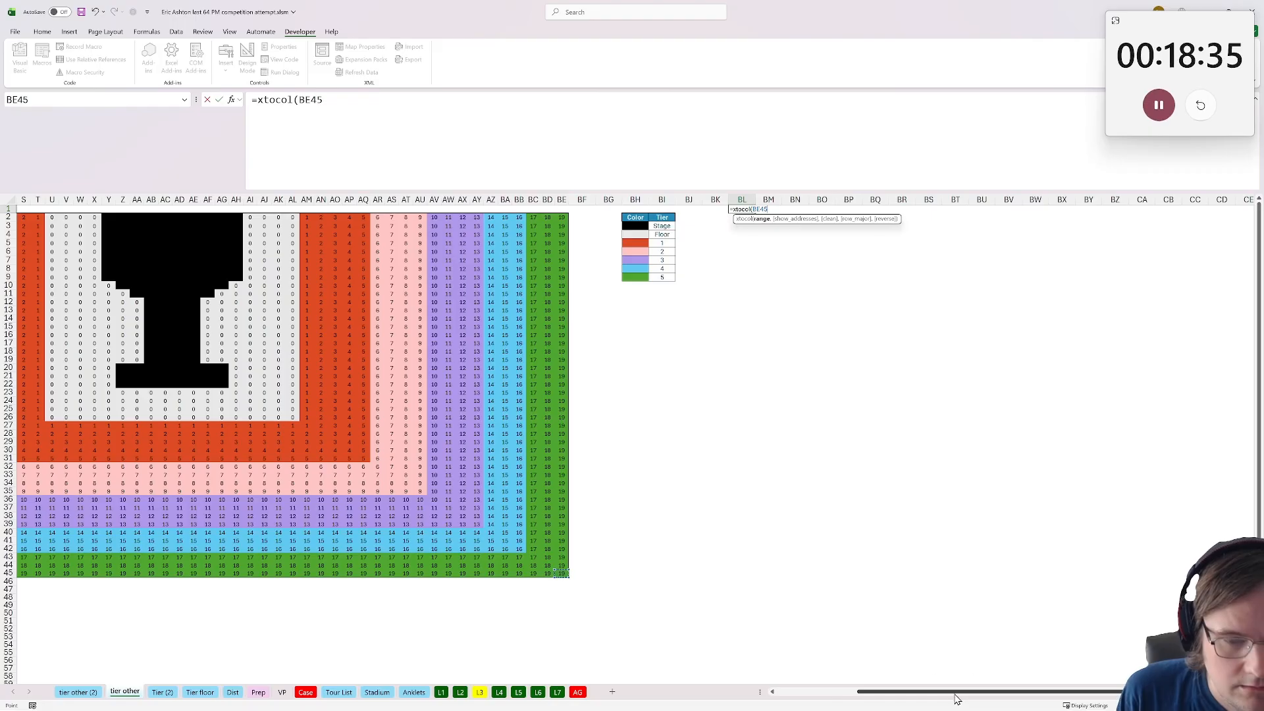
scroll(572, 566, left, 6)
shift+click(36, 217)
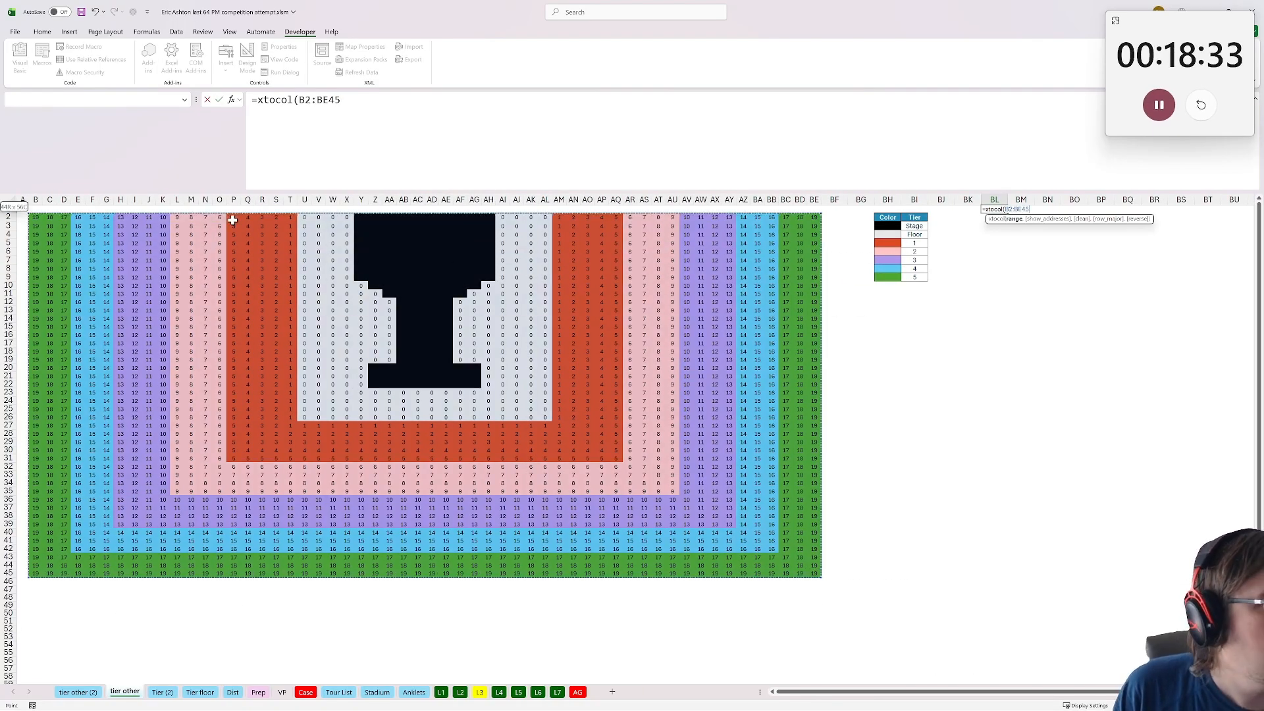
key(Return)
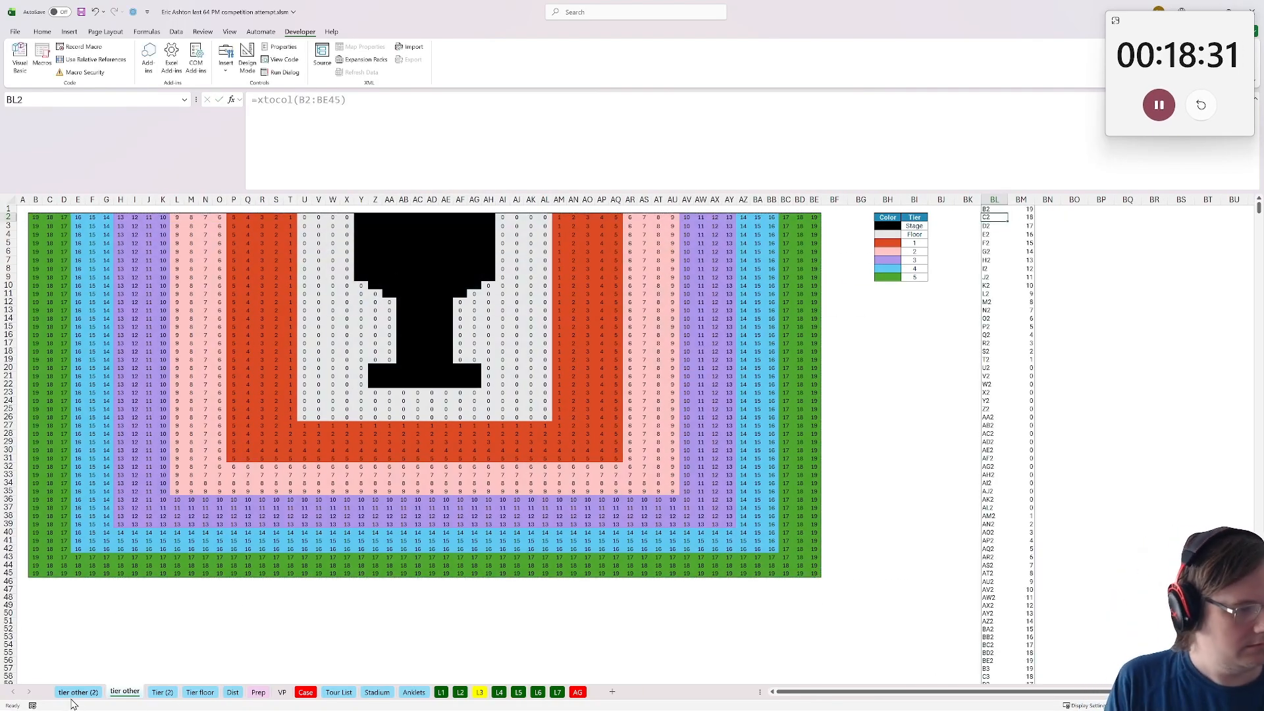
On tier other (2), enter =XLOOKUP(BL1,'tier other'!BL:BL,'tier other'!BM:BM) in BN1 and fill it down beside the colour codes
key(ctrl+Page_Up)
text(=xlookuP()
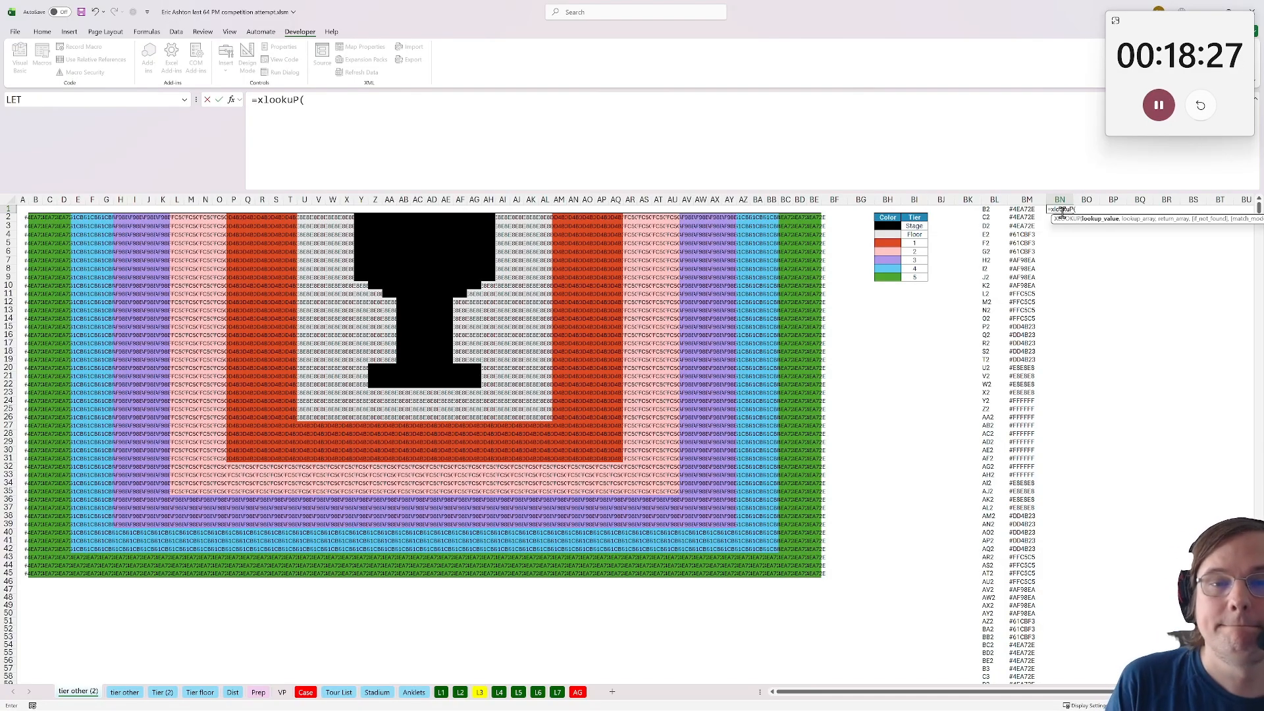
click(988, 217)
click(998, 208)
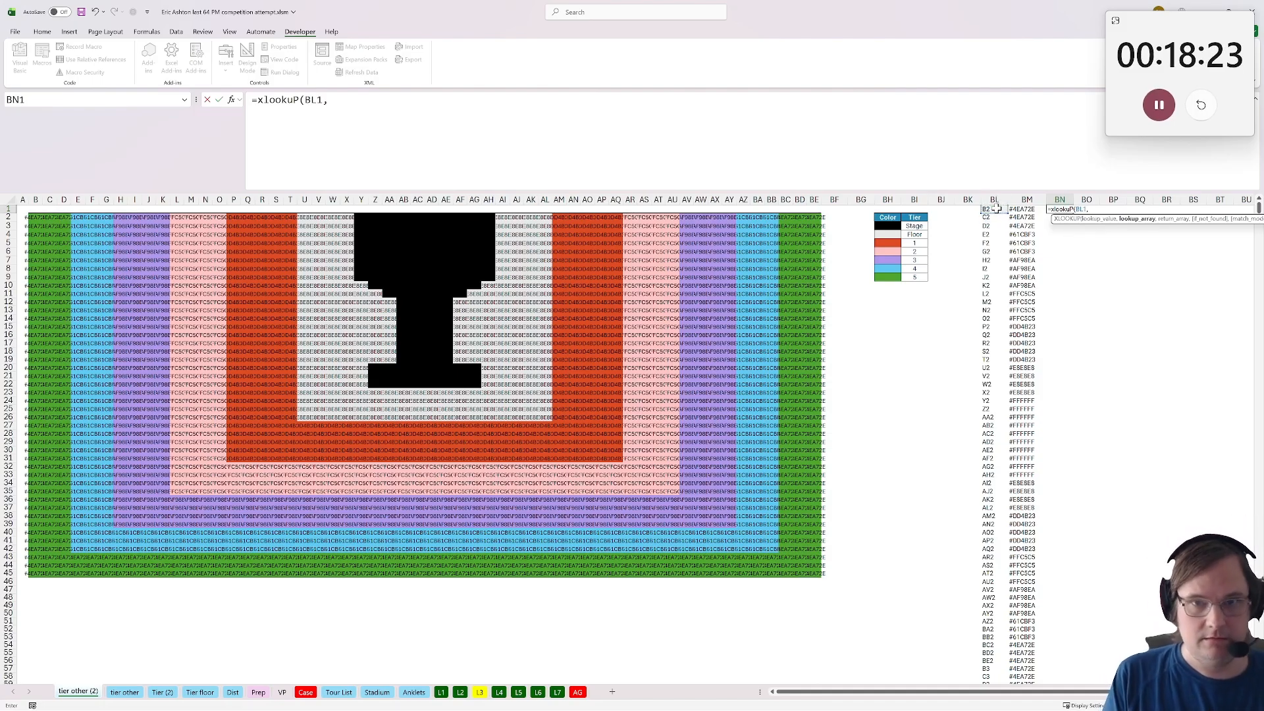
click(125, 695)
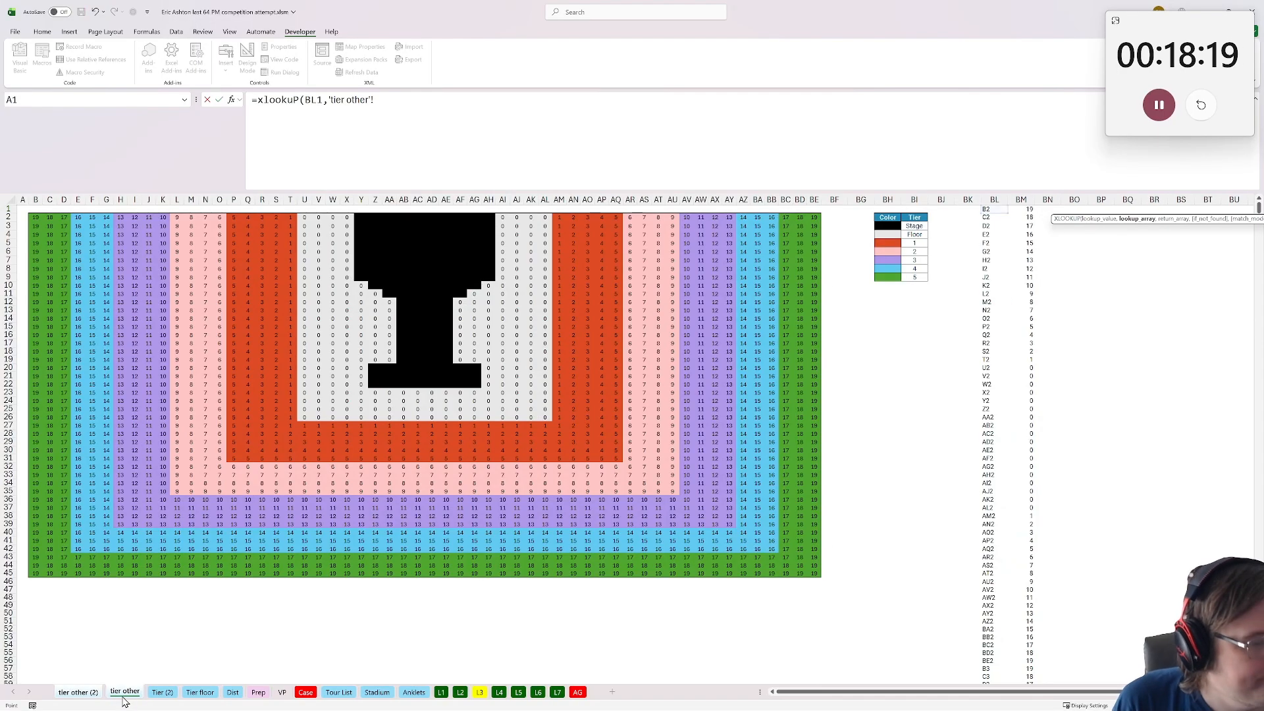
click(994, 200)
text(,)
click(1022, 199)
key(Return)
click(1070, 209)
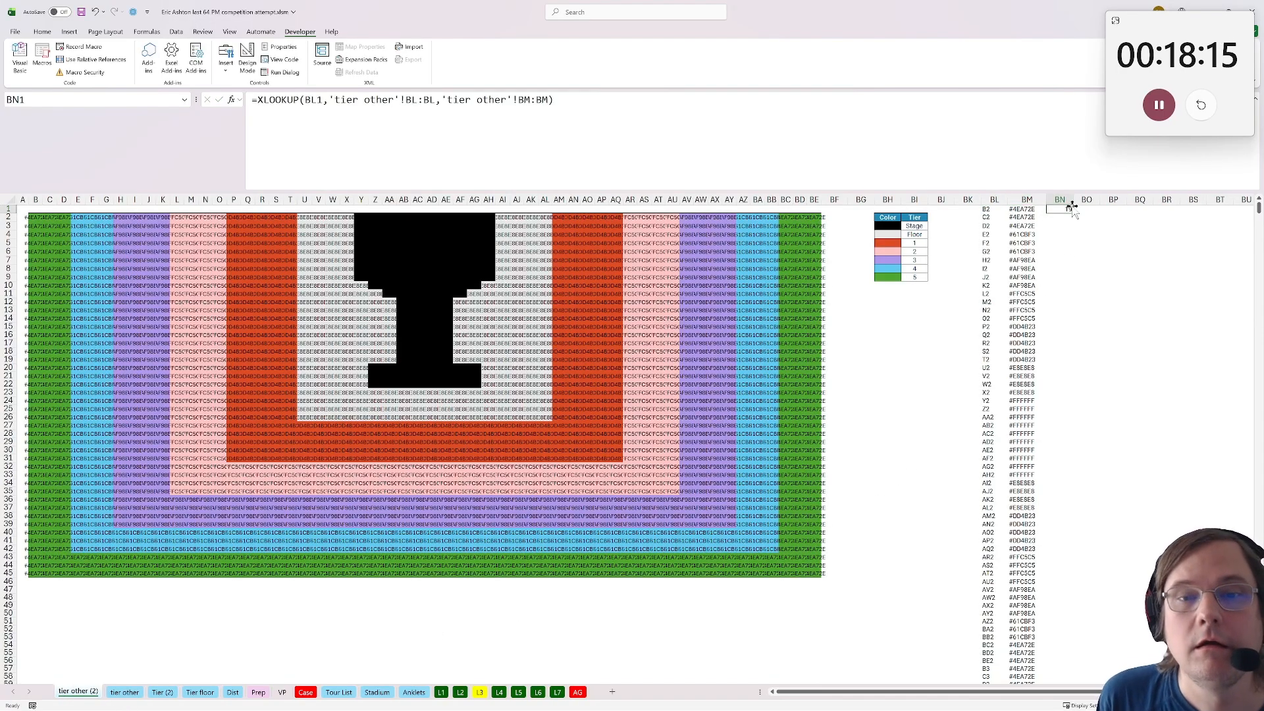
double_click(1075, 212)
Begin a formula in BO1 that subtracts from BN1 the MIN of a FILTER over $BN$1:$BN$2464
drag(1133, 235, 918, 287)
click(760, 209)
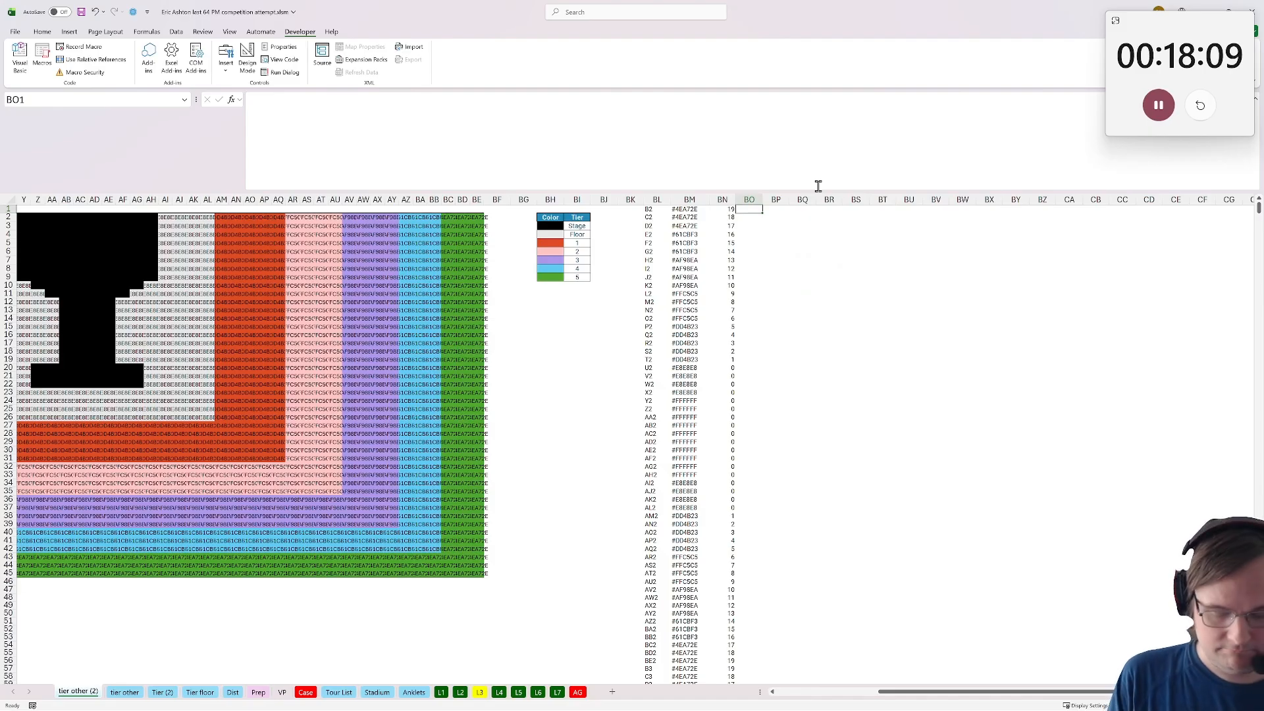
text(=)
key(Left)
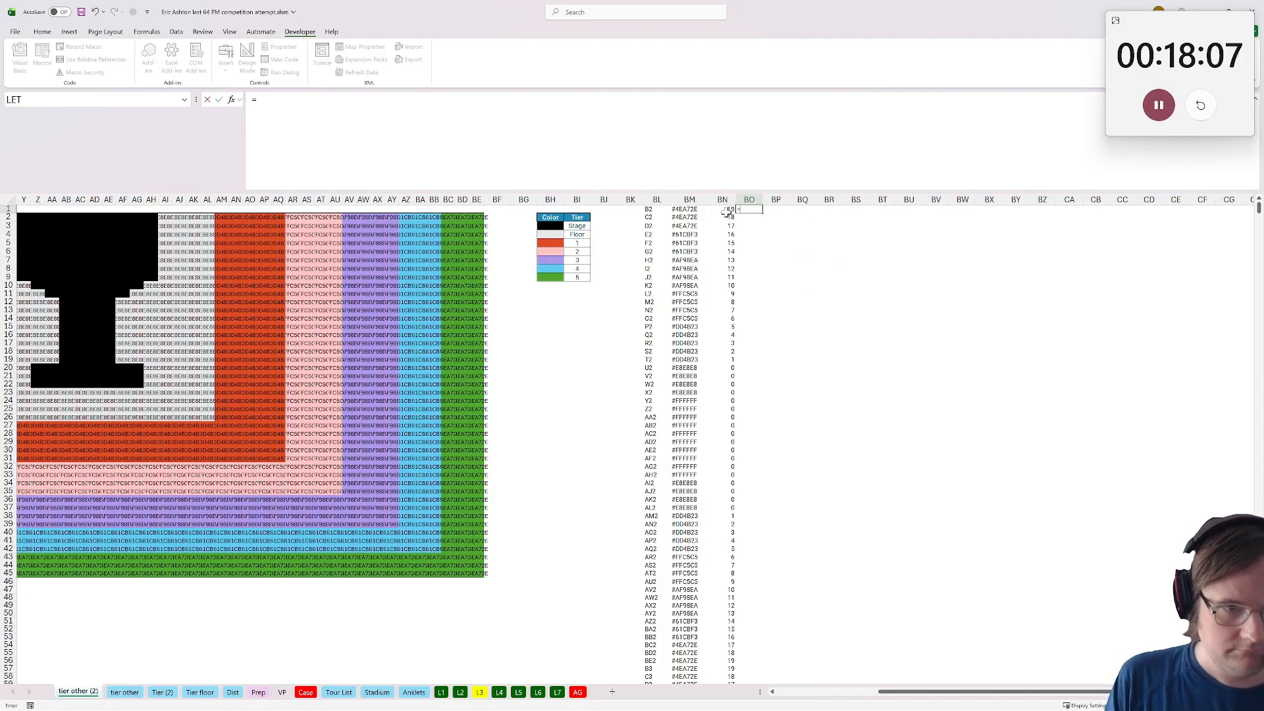
text(-min)
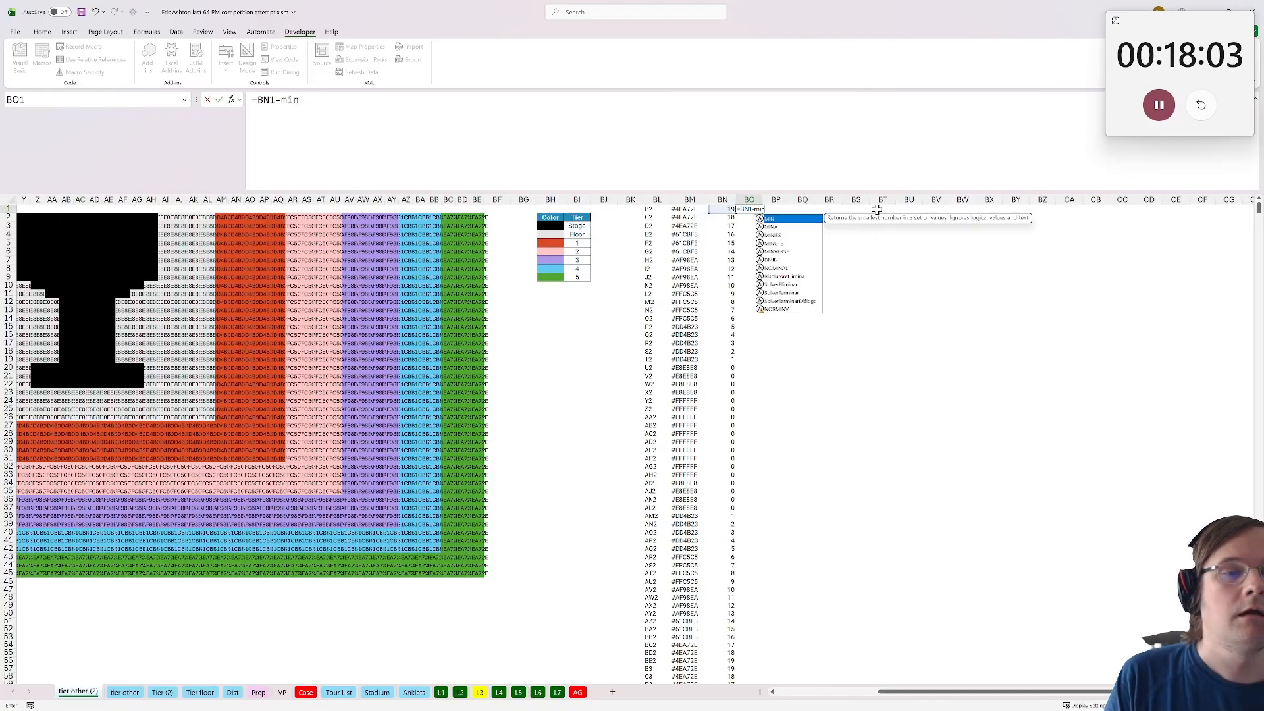
text((fi)
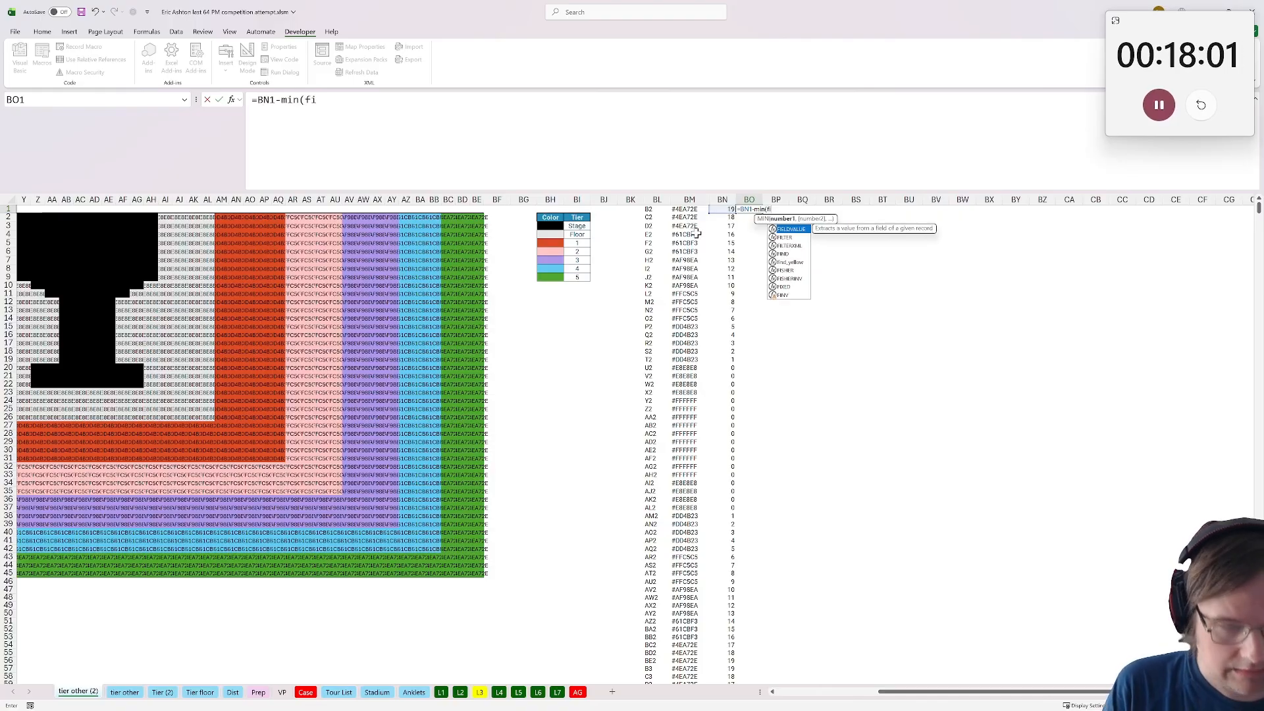
text(lter()
click(722, 209)
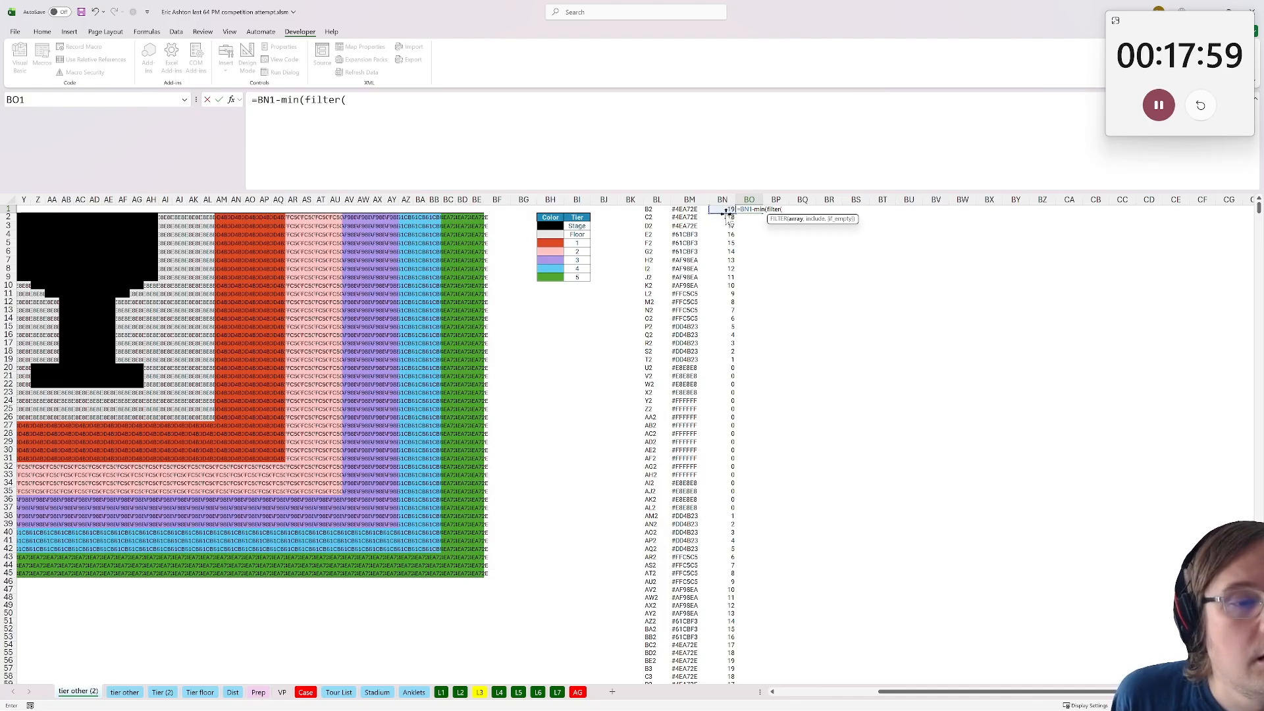
key(ctrl+shift+Down)
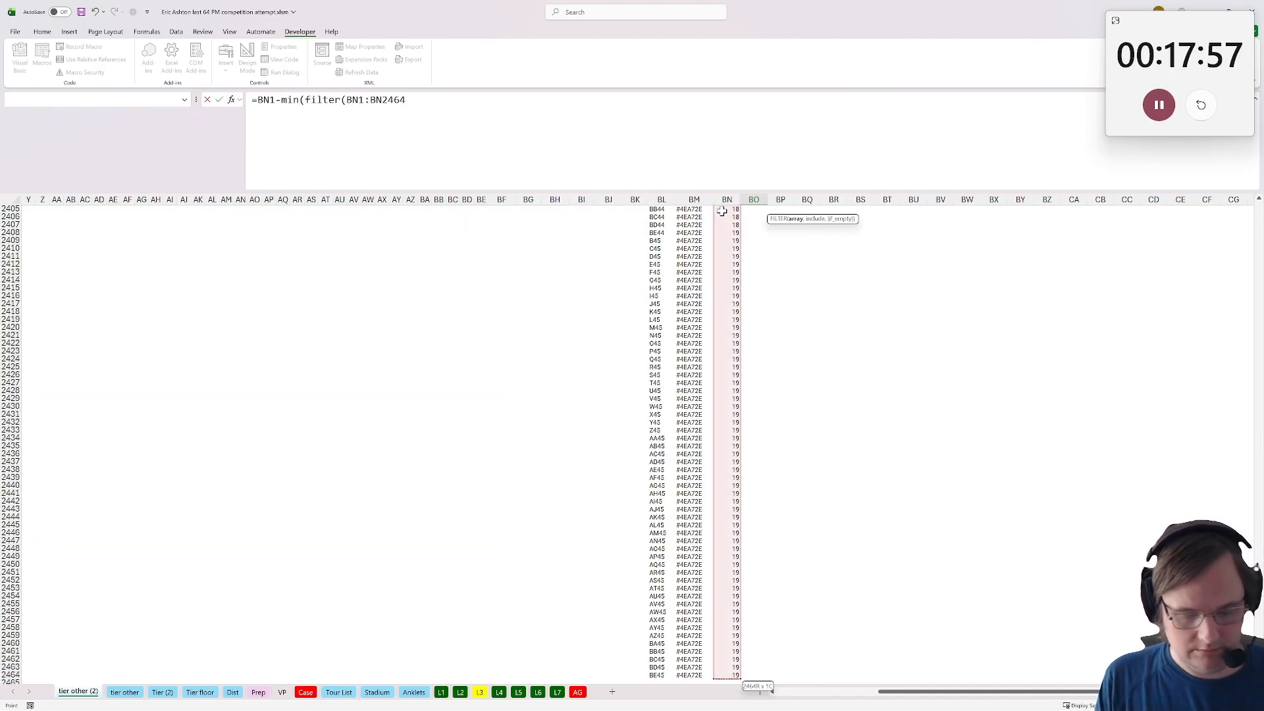
key(F4)
Complete the BO1 filter with the condition $BM$1:$BM$2464=BM1 and fill the formula down column BO
text(,)
click(696, 208)
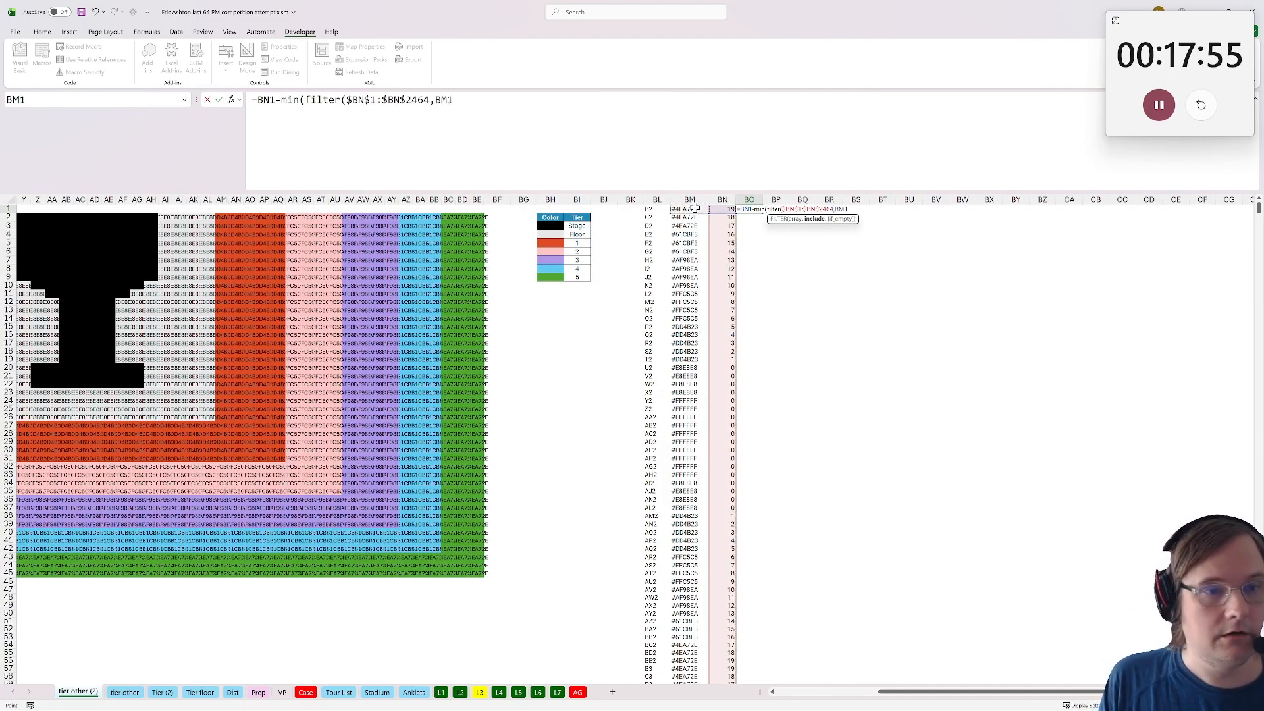
key(ctrl+shift+Down)
key(F4)
text(=)
click(695, 209)
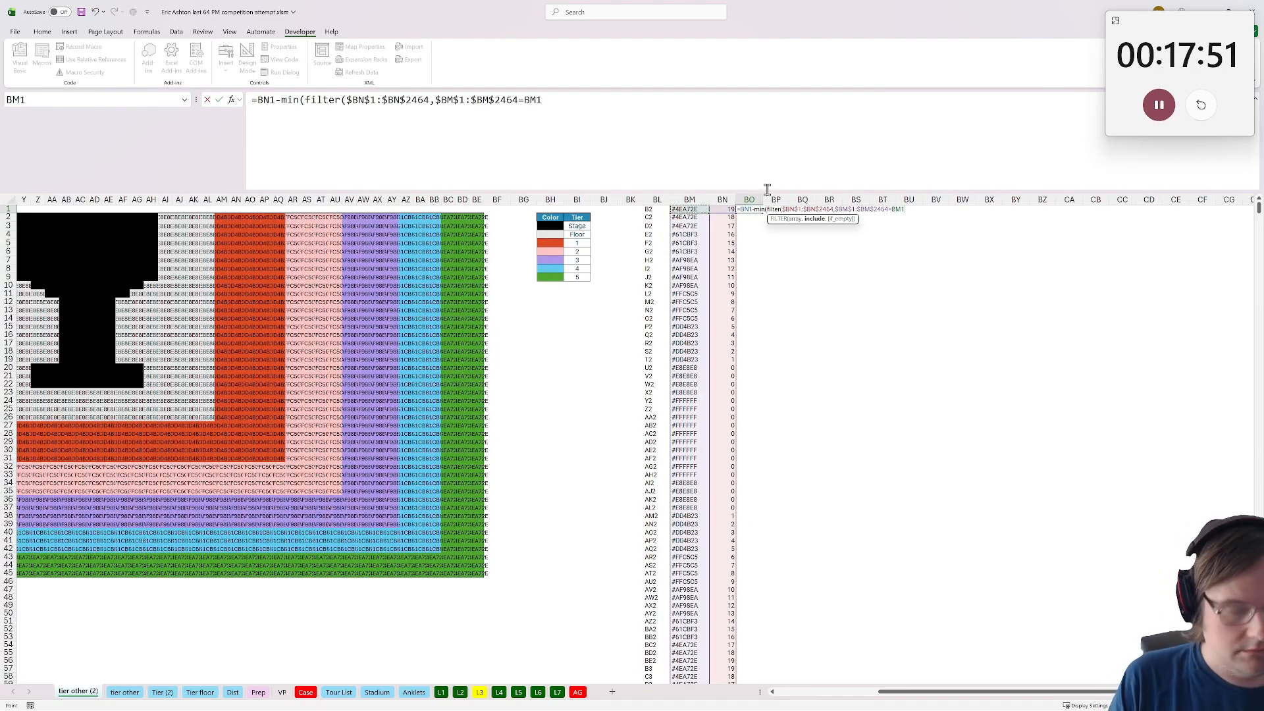
text()))
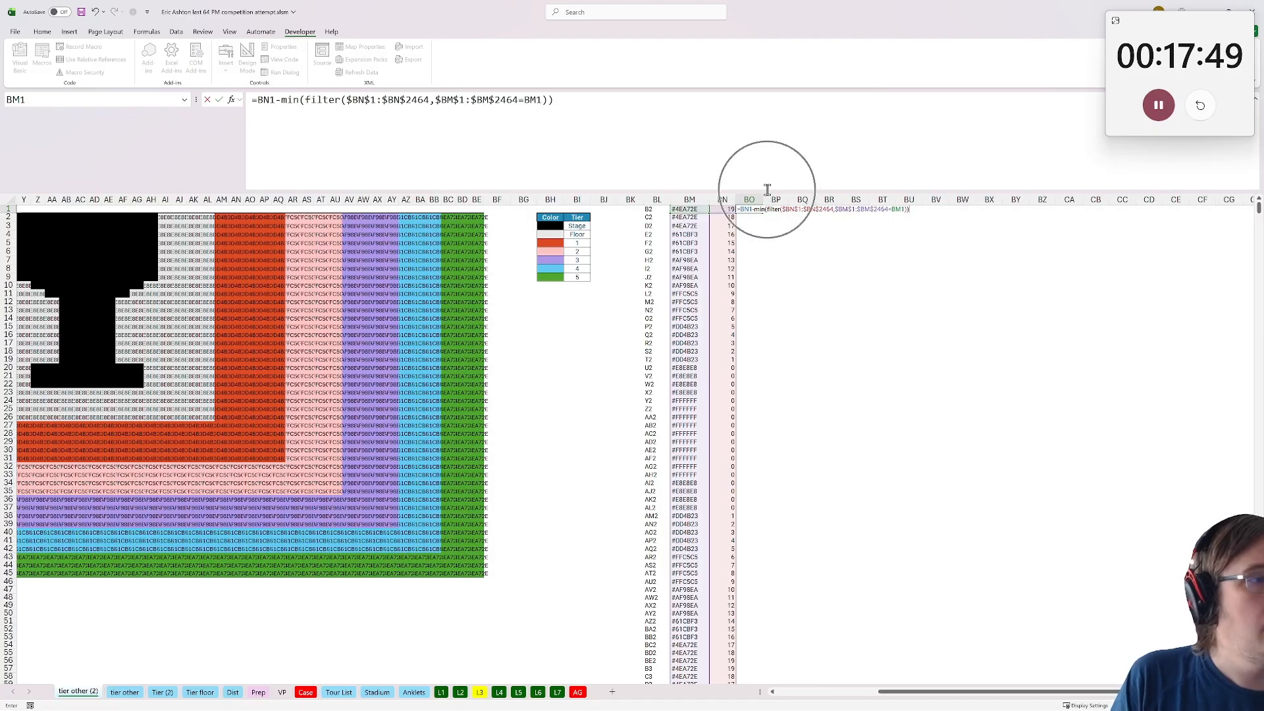
key(ctrl+Return)
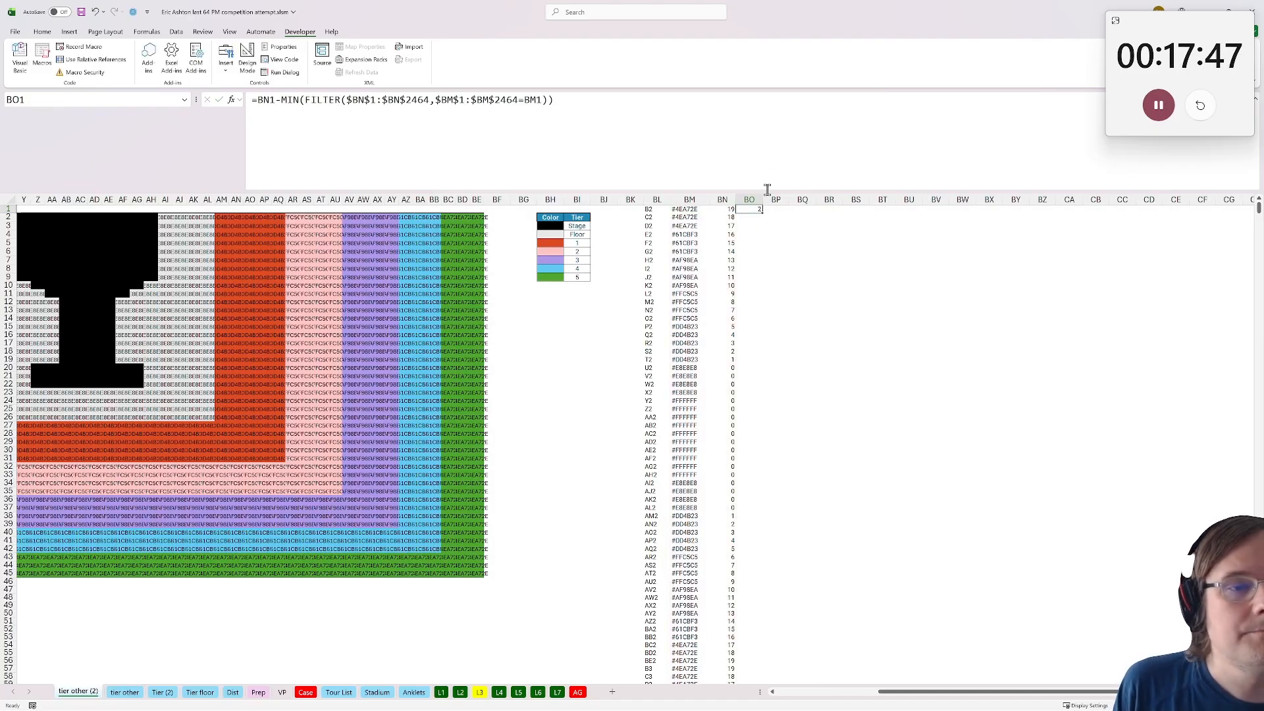
double_click(762, 212)
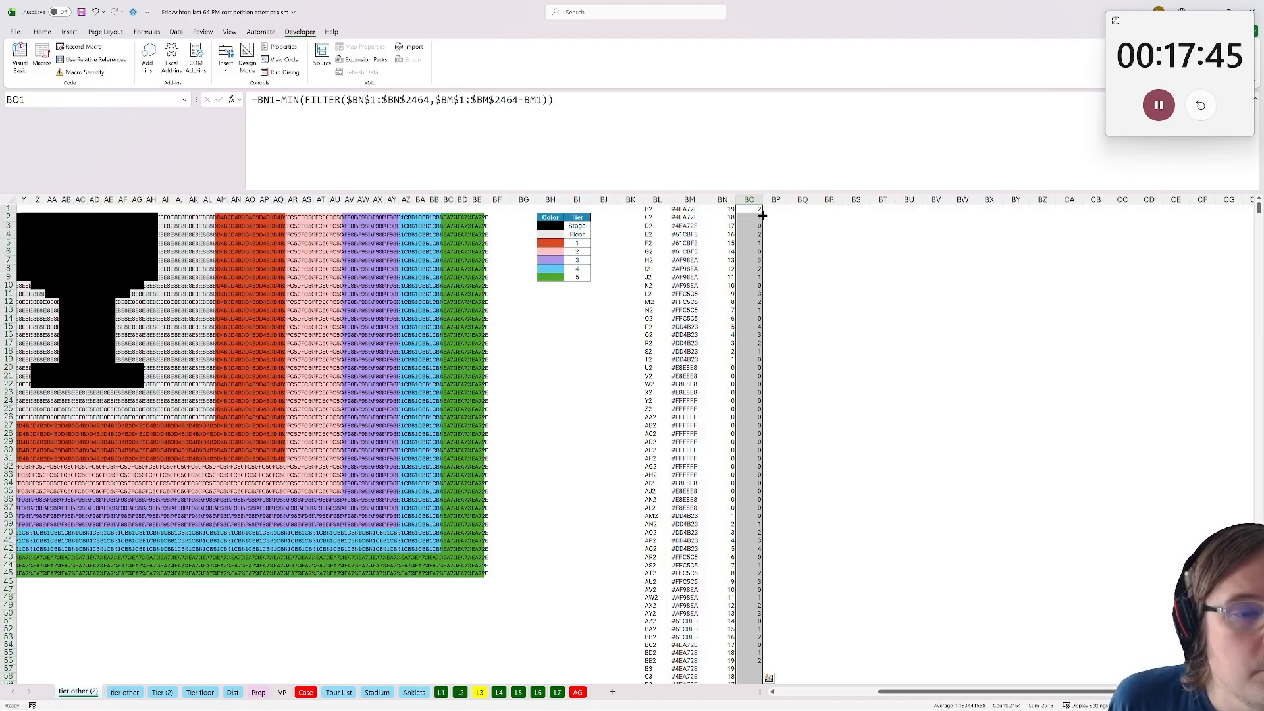
Append +1 to the BO1 formula, refill it down column BO, and open the L3 sheet
click(754, 209)
click(664, 139)
text(+1)
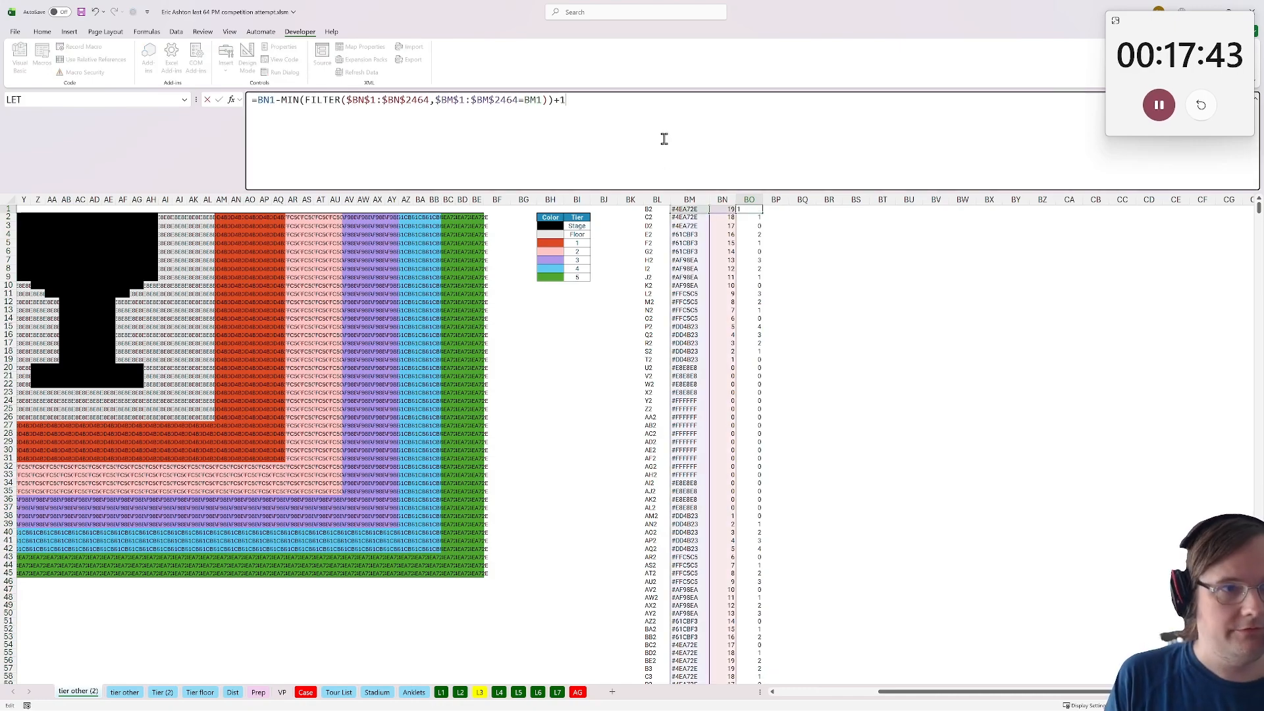
key(ctrl+Return)
double_click(762, 212)
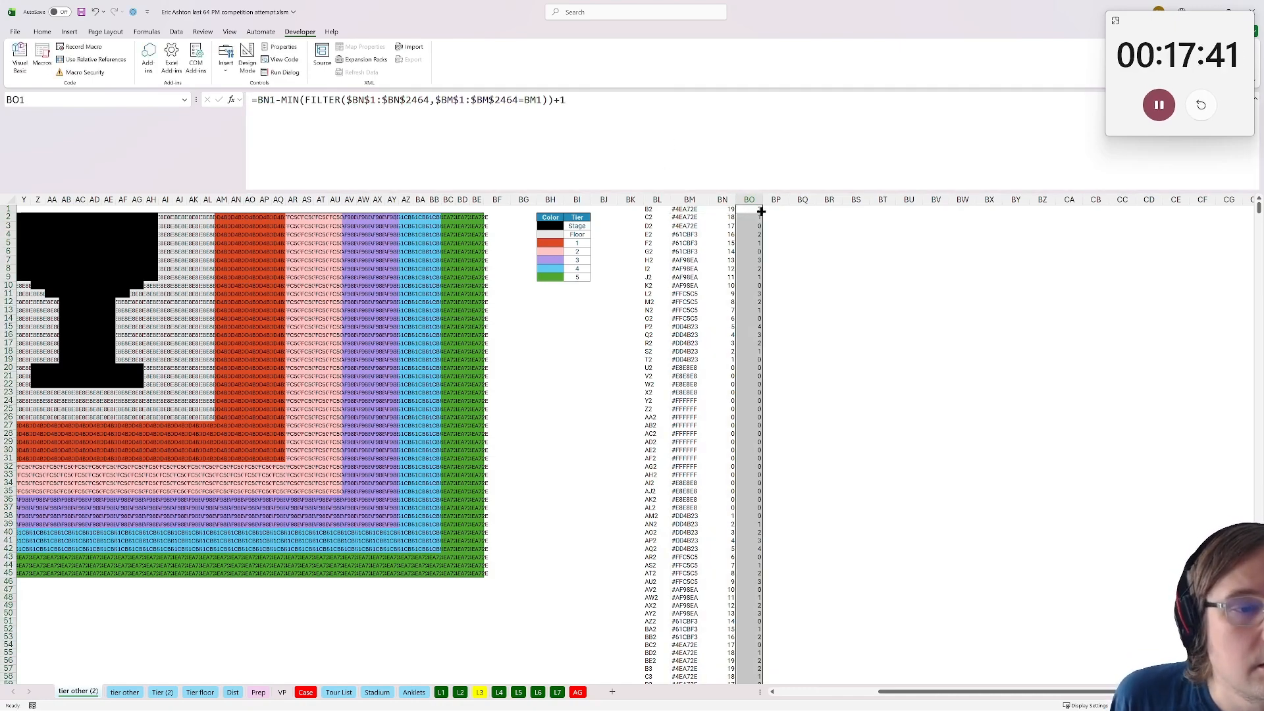
scroll(869, 372, down, 10)
scroll(869, 372, down, 5)
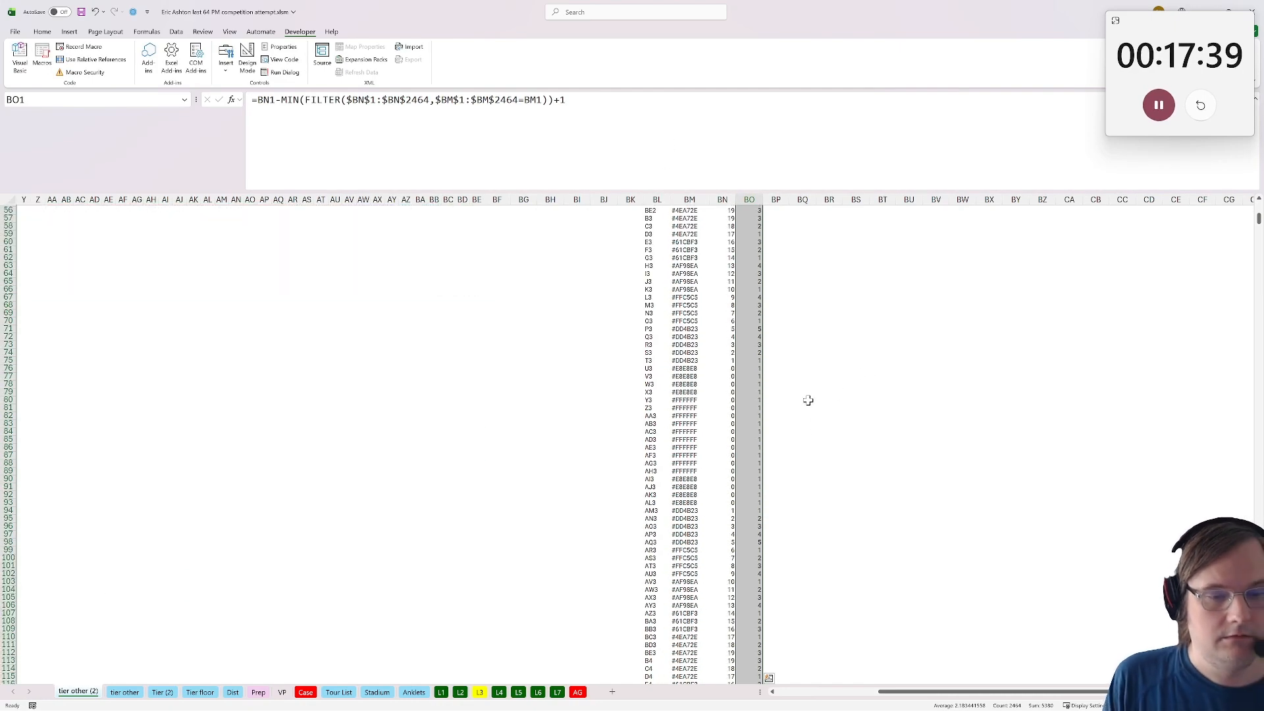
scroll(808, 398, up, 15)
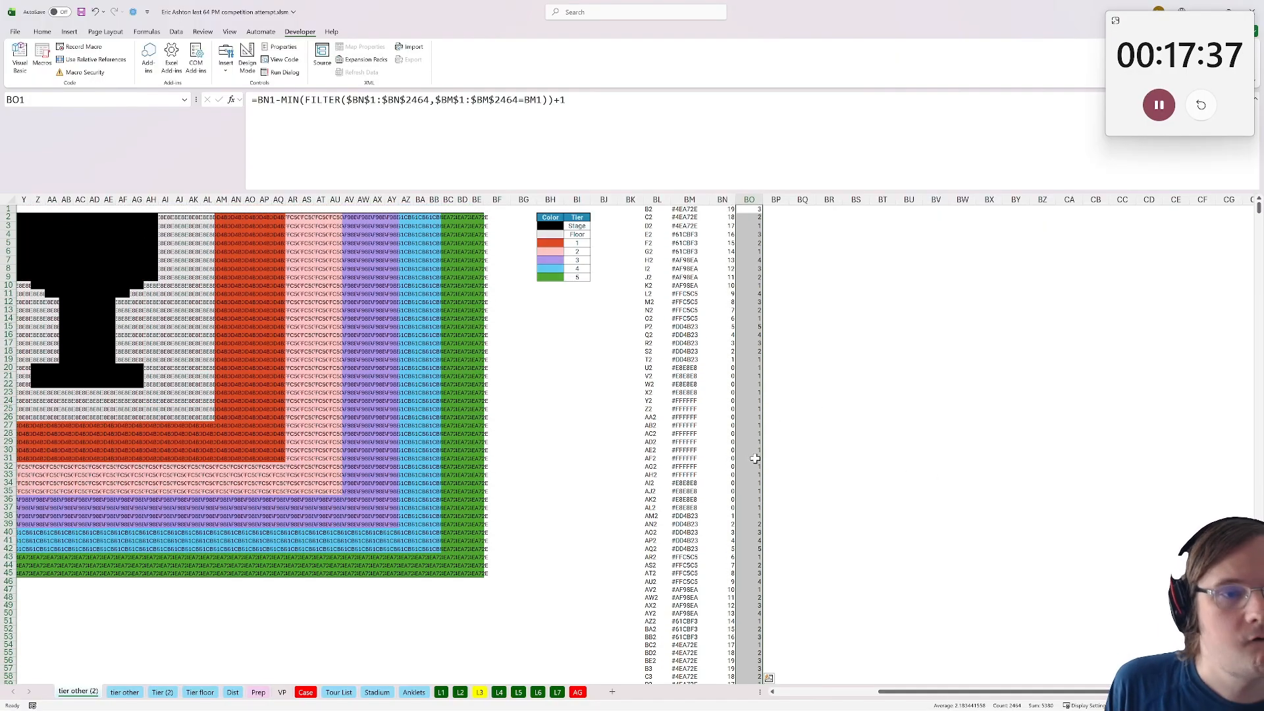
click(480, 693)
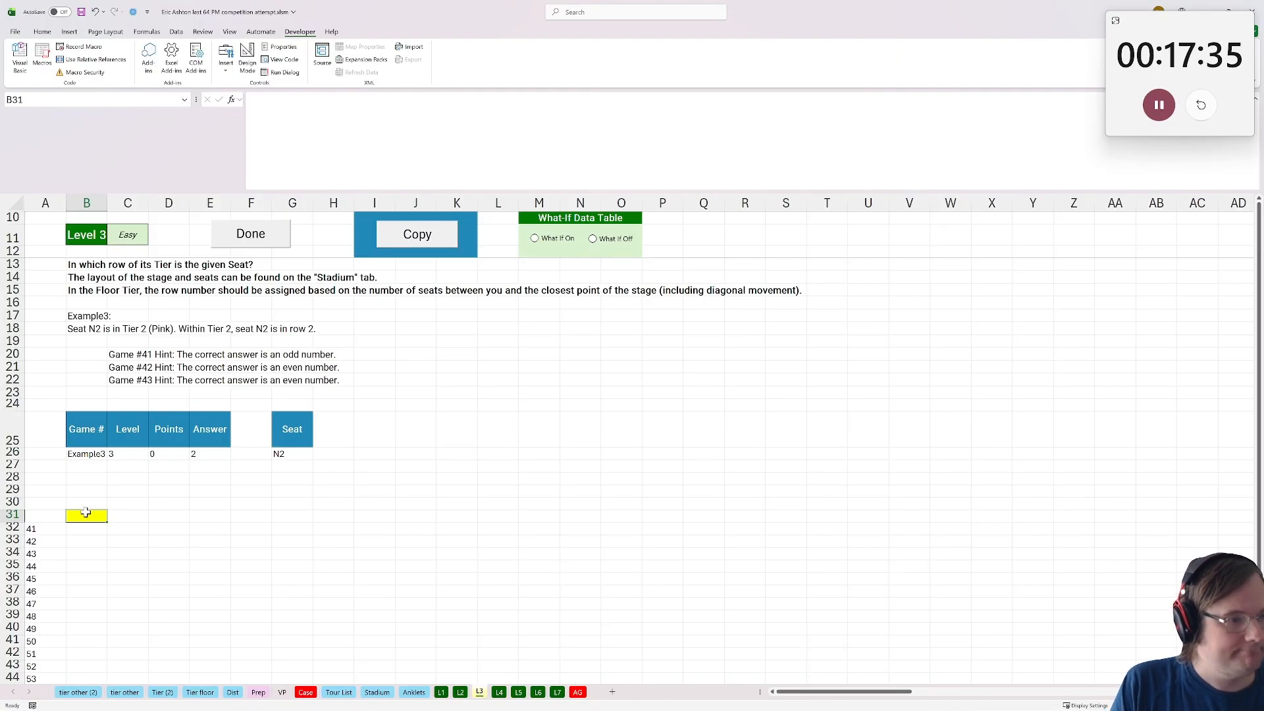
click(95, 518)
text(=xlo)
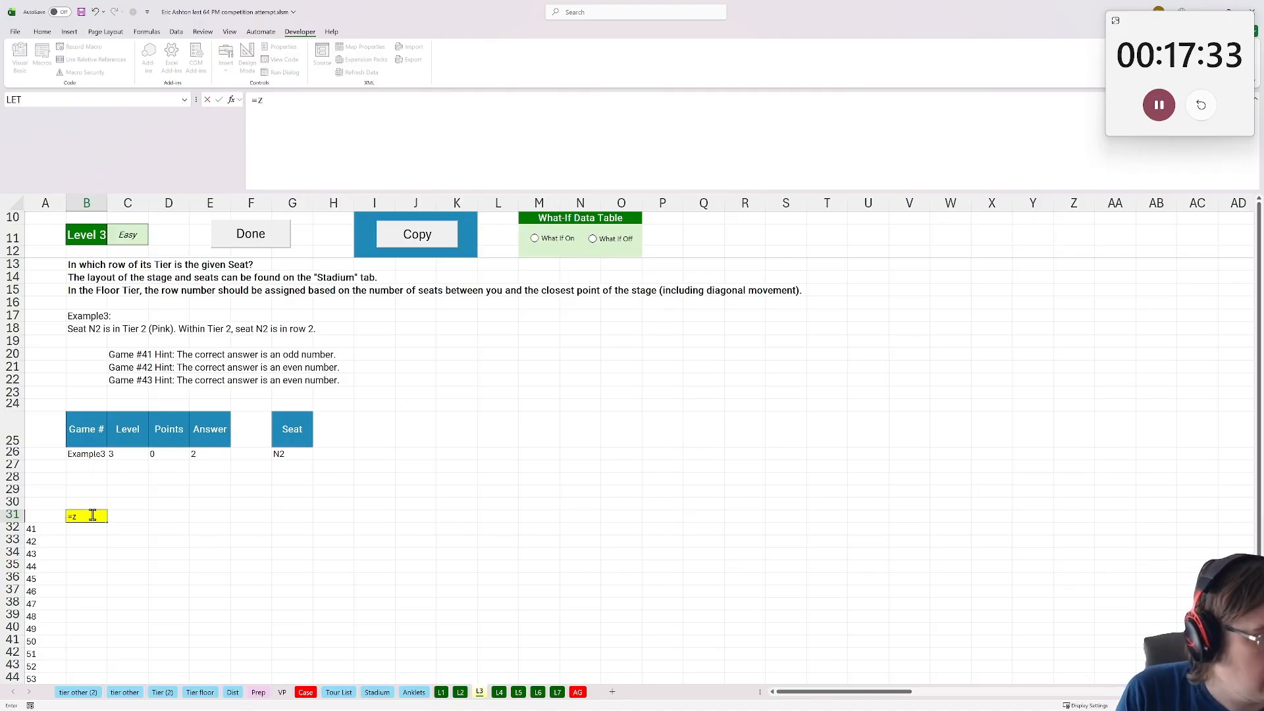
text(okuP()
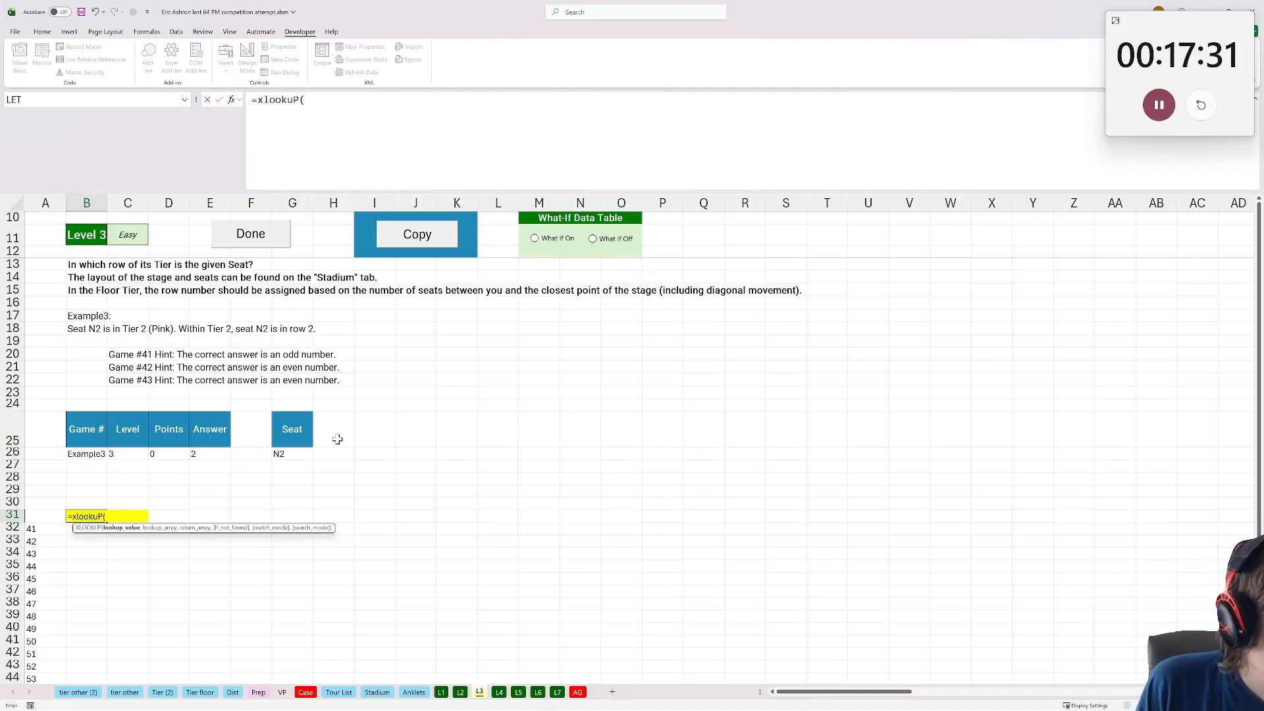
click(291, 453)
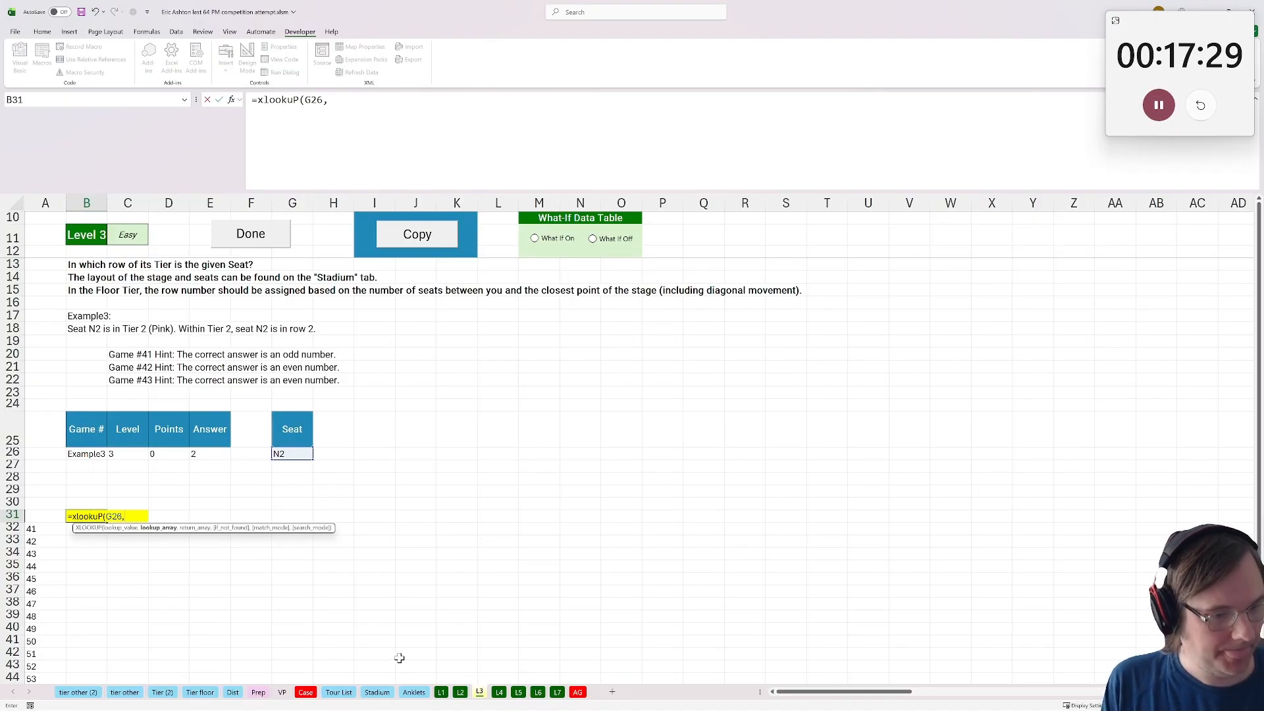
click(83, 694)
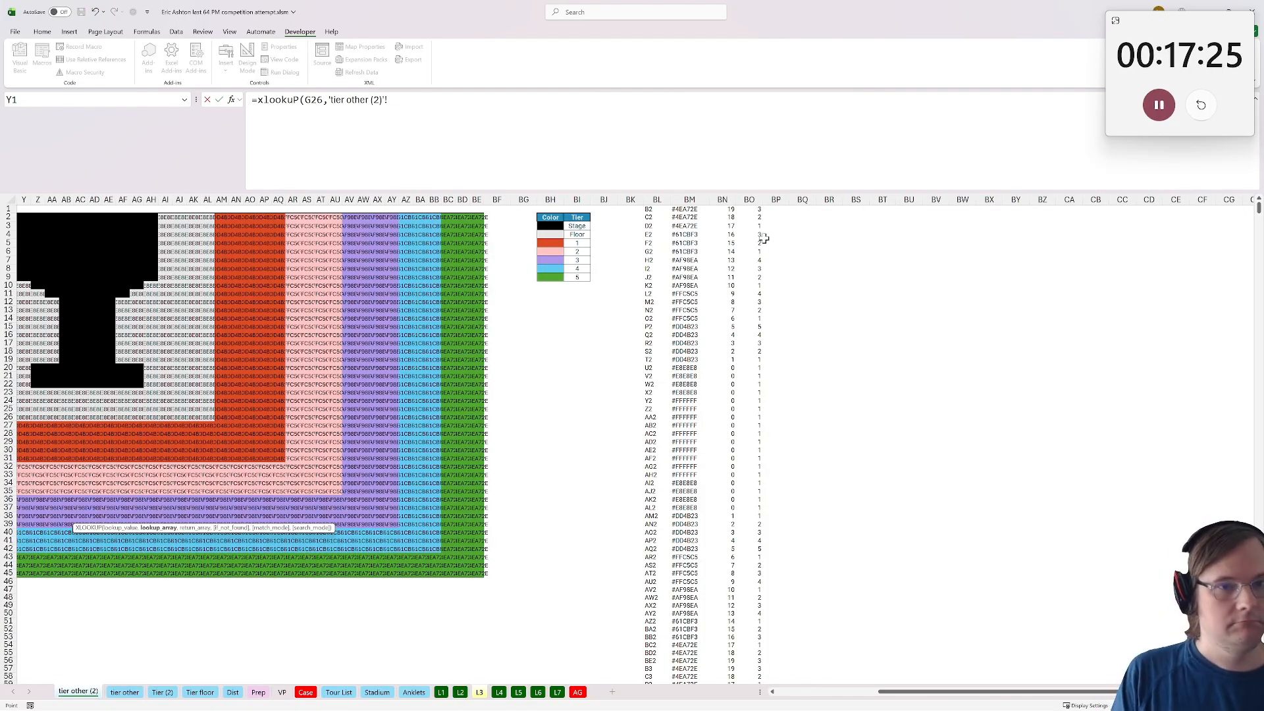
key(Escape)
Add the headers "Row Other" in I25 and "Row Floor" in J25 of the L3 sheet
click(366, 438)
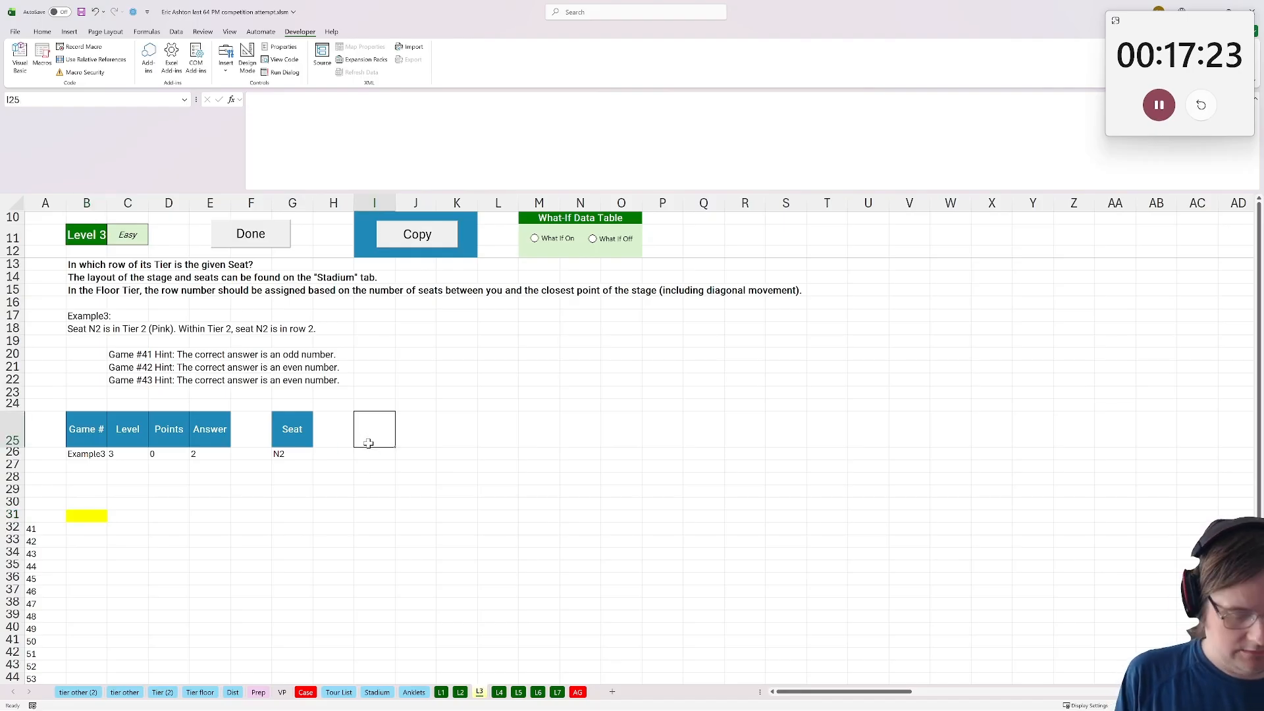
text(Floor O)
text(ther)
key(Tab)
text(F)
text(lo)
key(BackSpace)
key(BackSpace)
text(ow Floor)
click(368, 443)
text(Row Other)
key(Return)
Enter an XLOOKUP of seat G26 in I26 that searches tier other column BL and returns column BM
text(=xlookuP()
click(299, 455)
text(,)
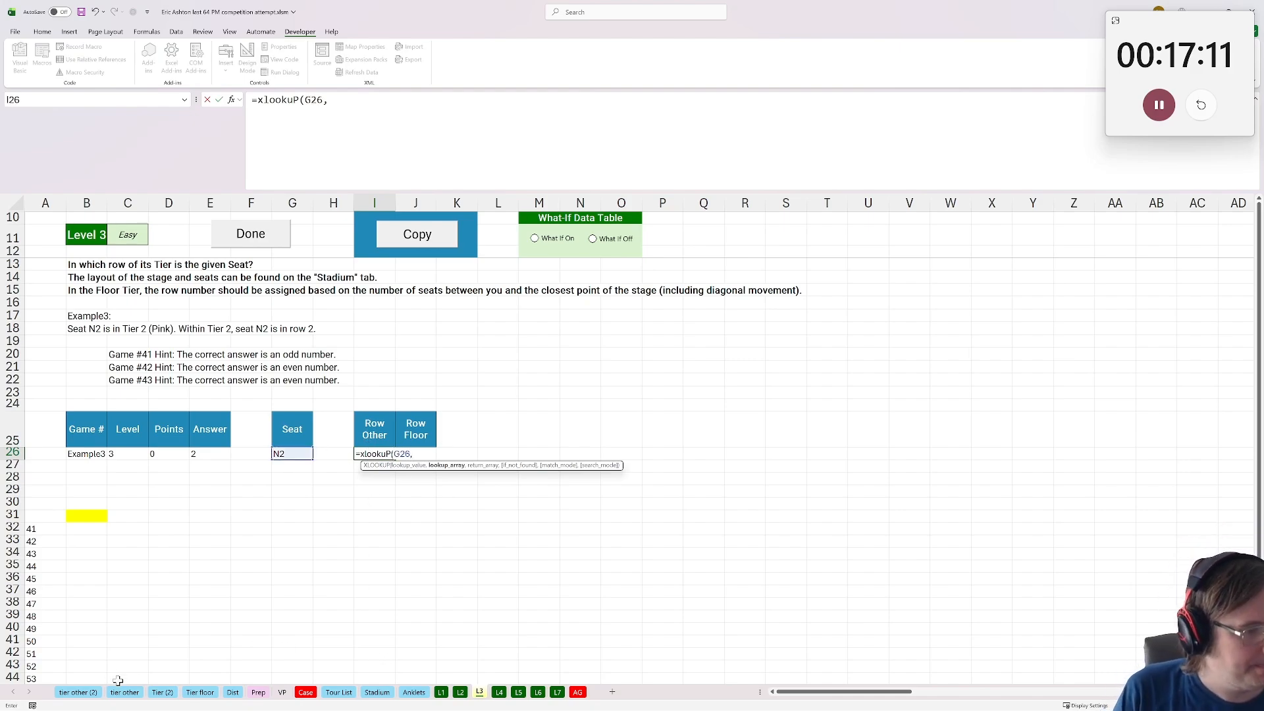
click(125, 692)
click(994, 199)
text(,)
click(1022, 199)
key(Return)
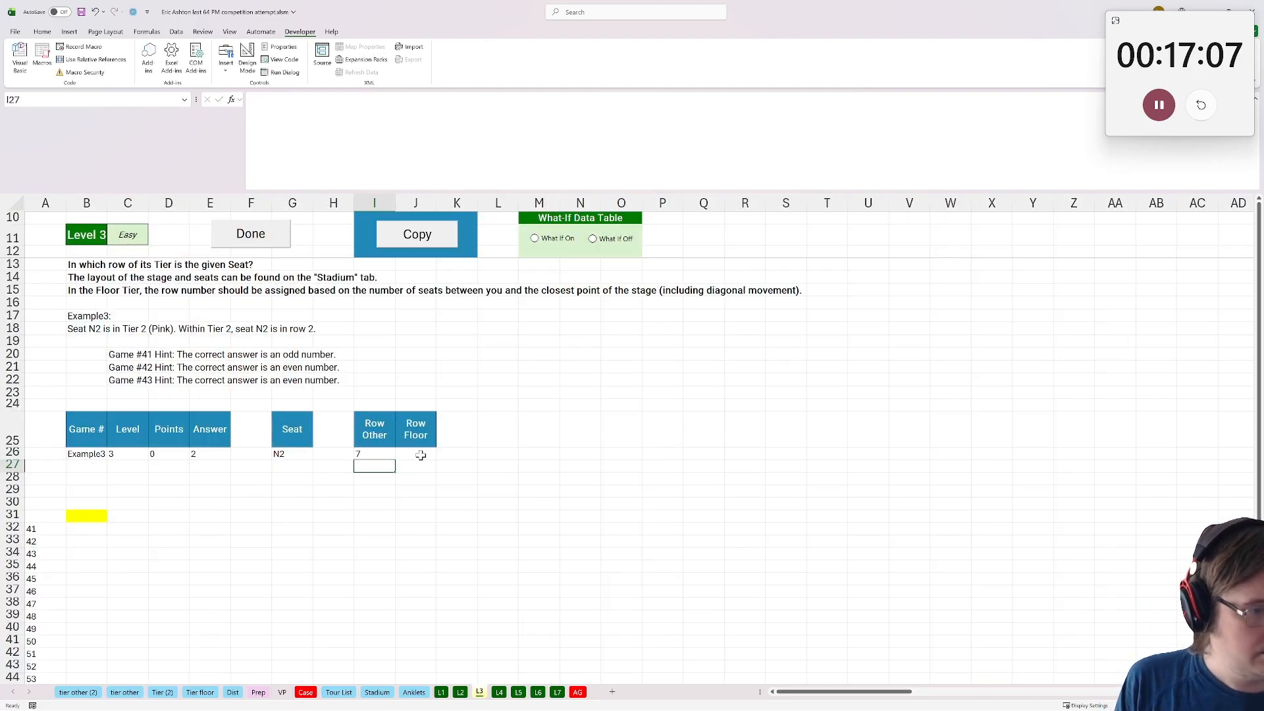
click(410, 454)
text(=xlookuP()
click(292, 455)
text(,)
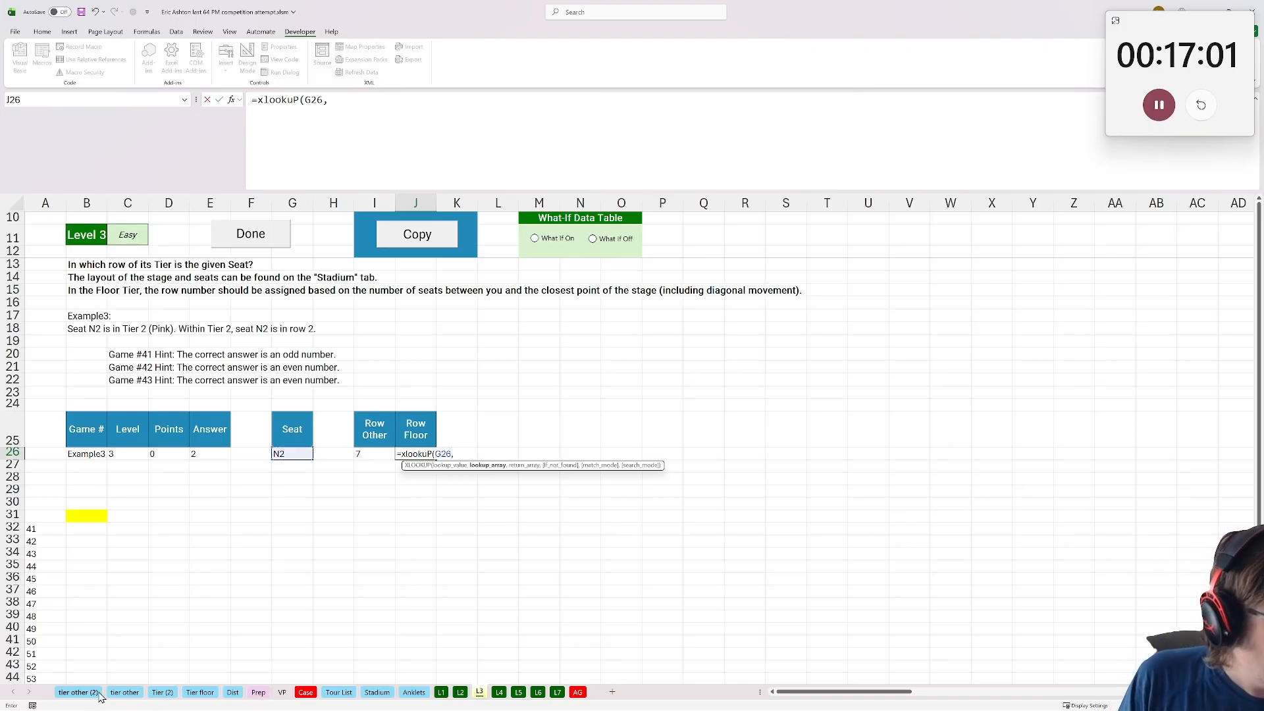
click(78, 692)
click(124, 691)
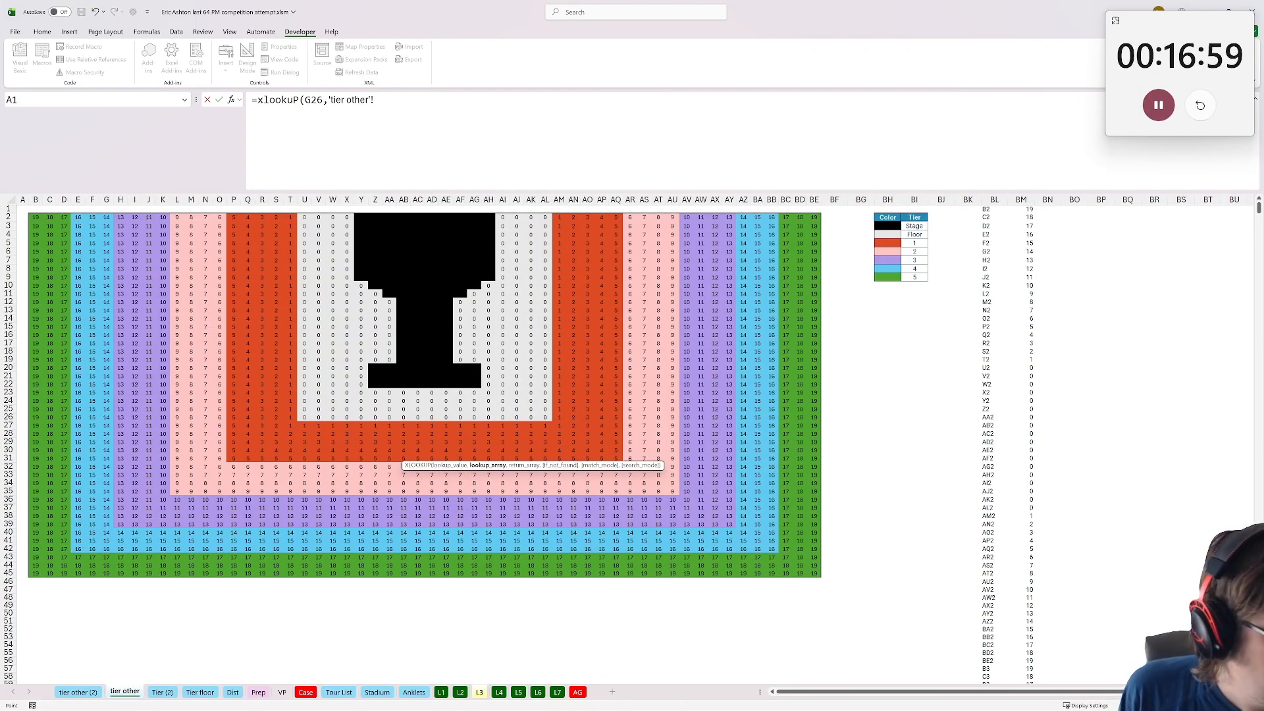
click(199, 692)
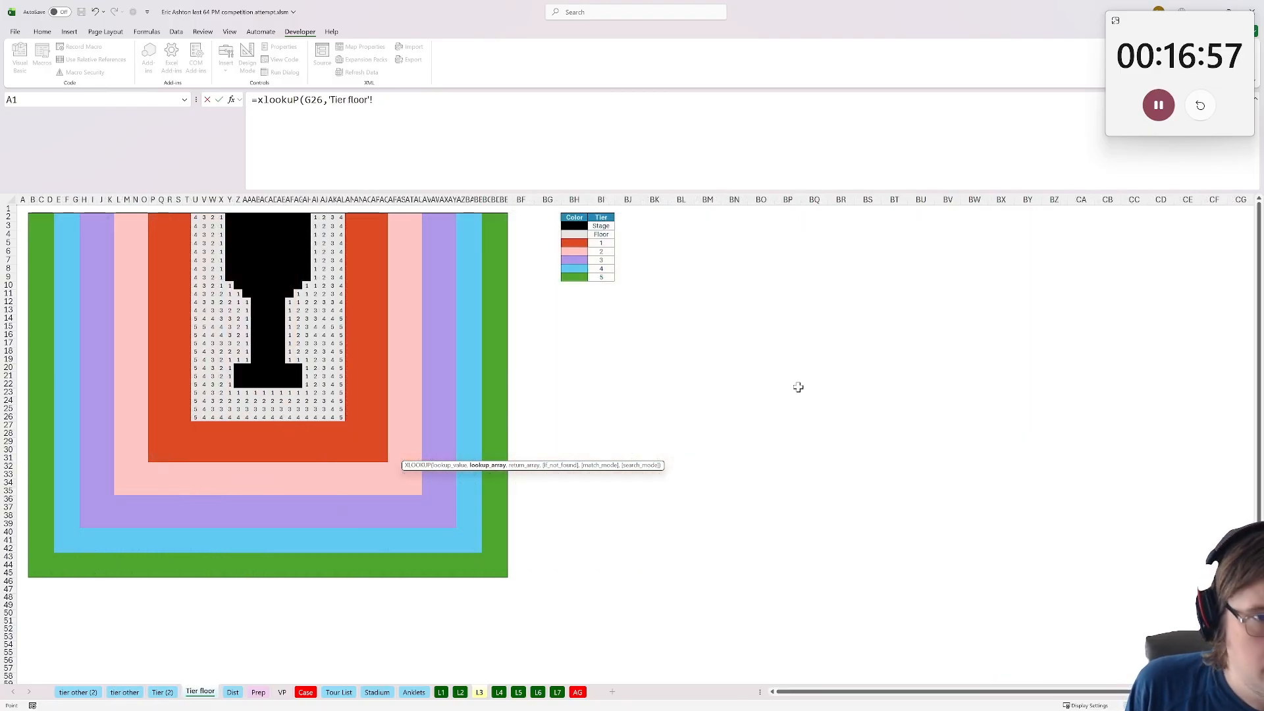
key(Escape)
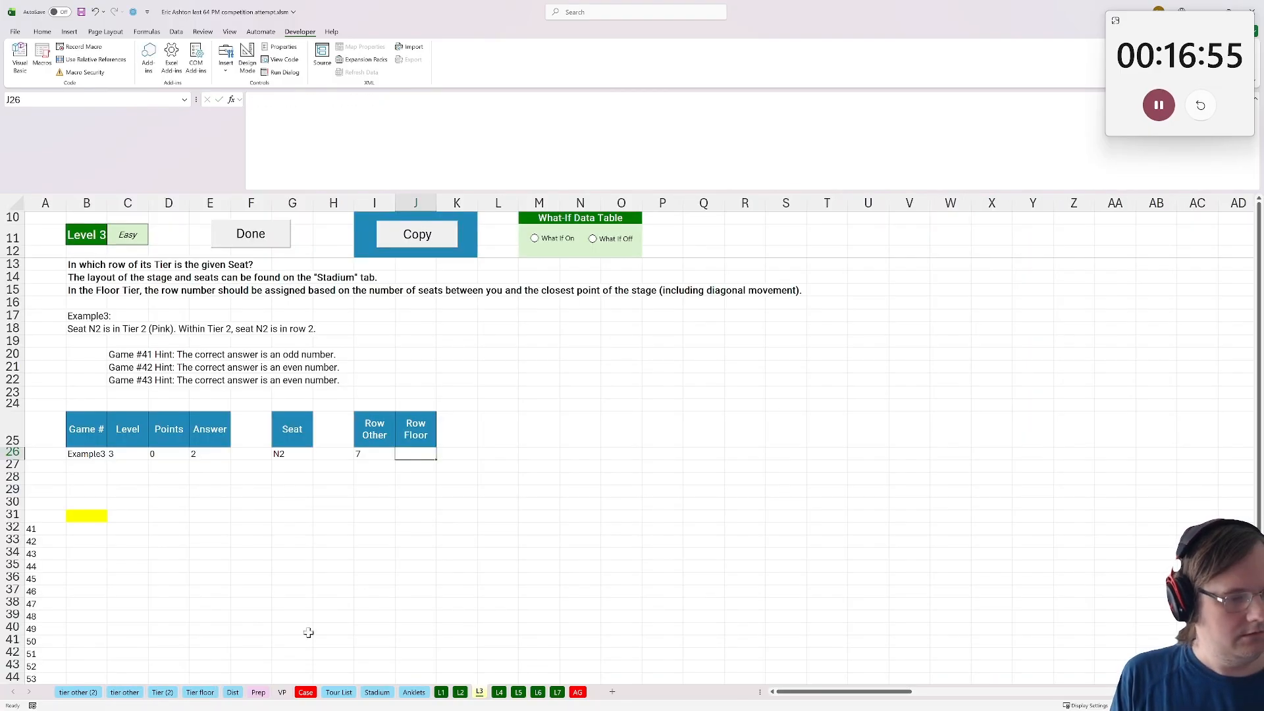
On the Tier floor sheet, enter =xtocol(U2:AL26) in BM1 to list the floor seats with their row numbers
click(305, 692)
click(197, 692)
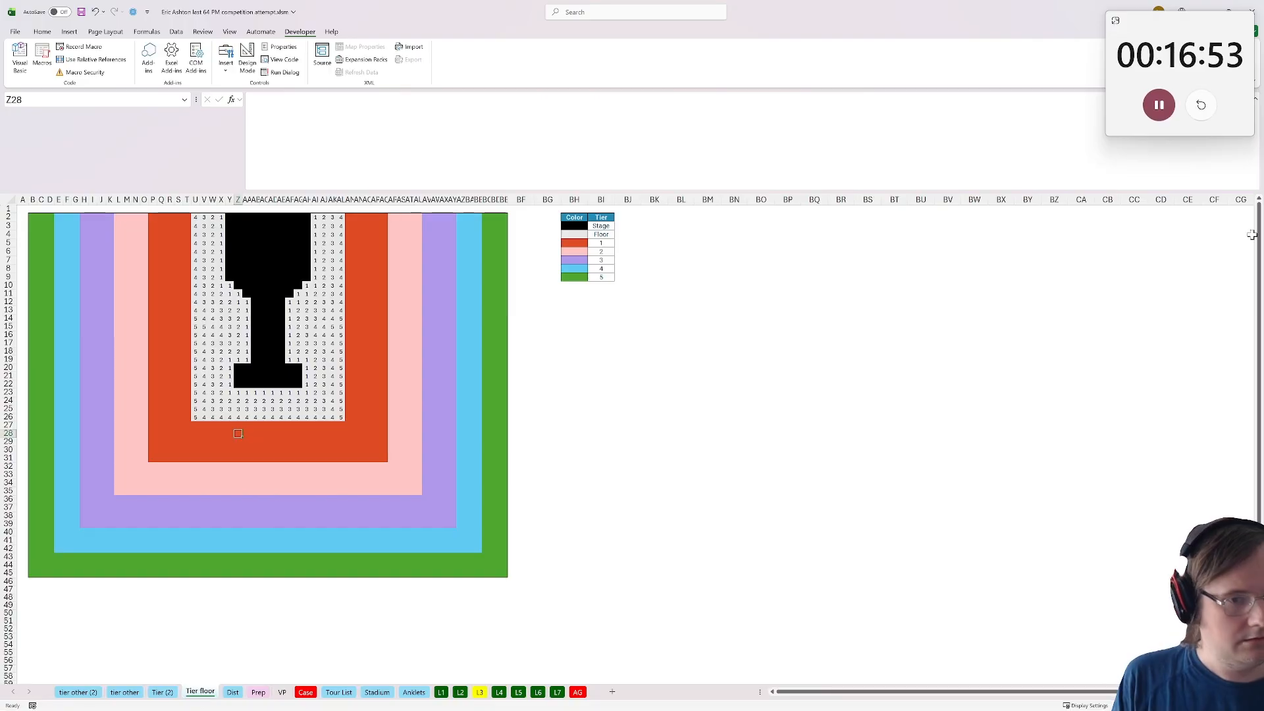
click(708, 200)
click(699, 209)
text(=xtocol()
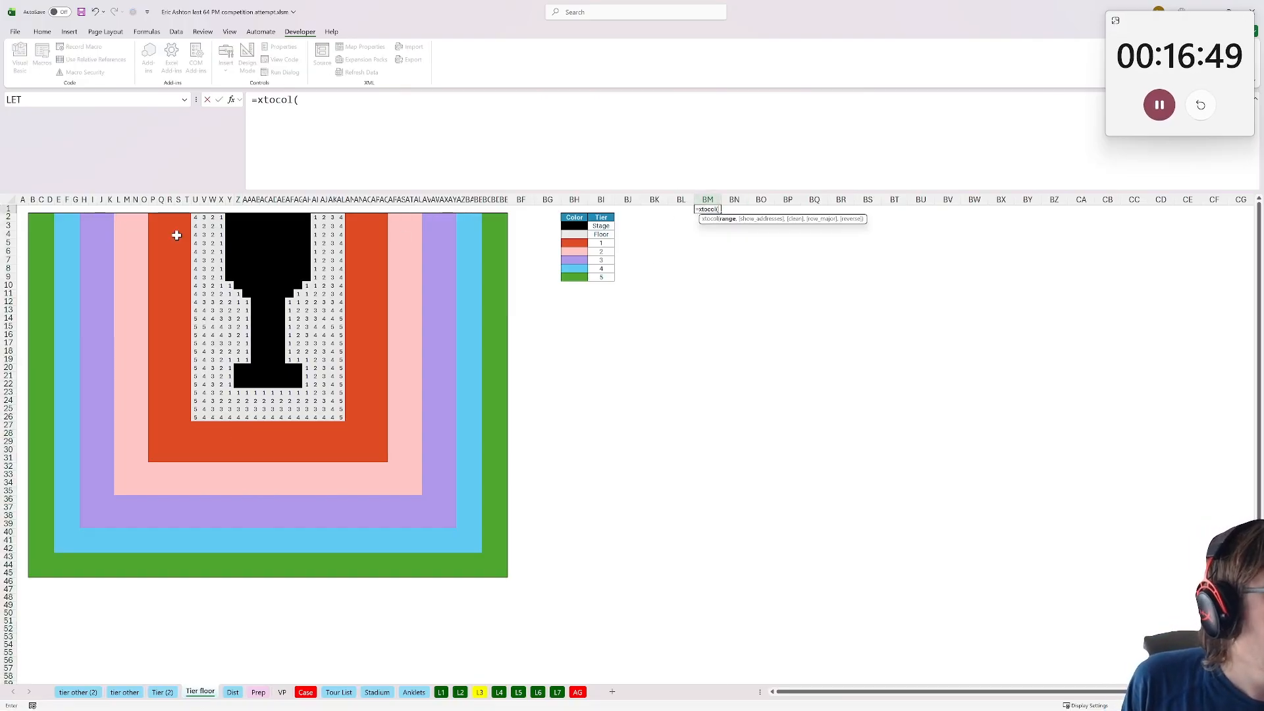
drag(195, 217, 343, 417)
key(Return)
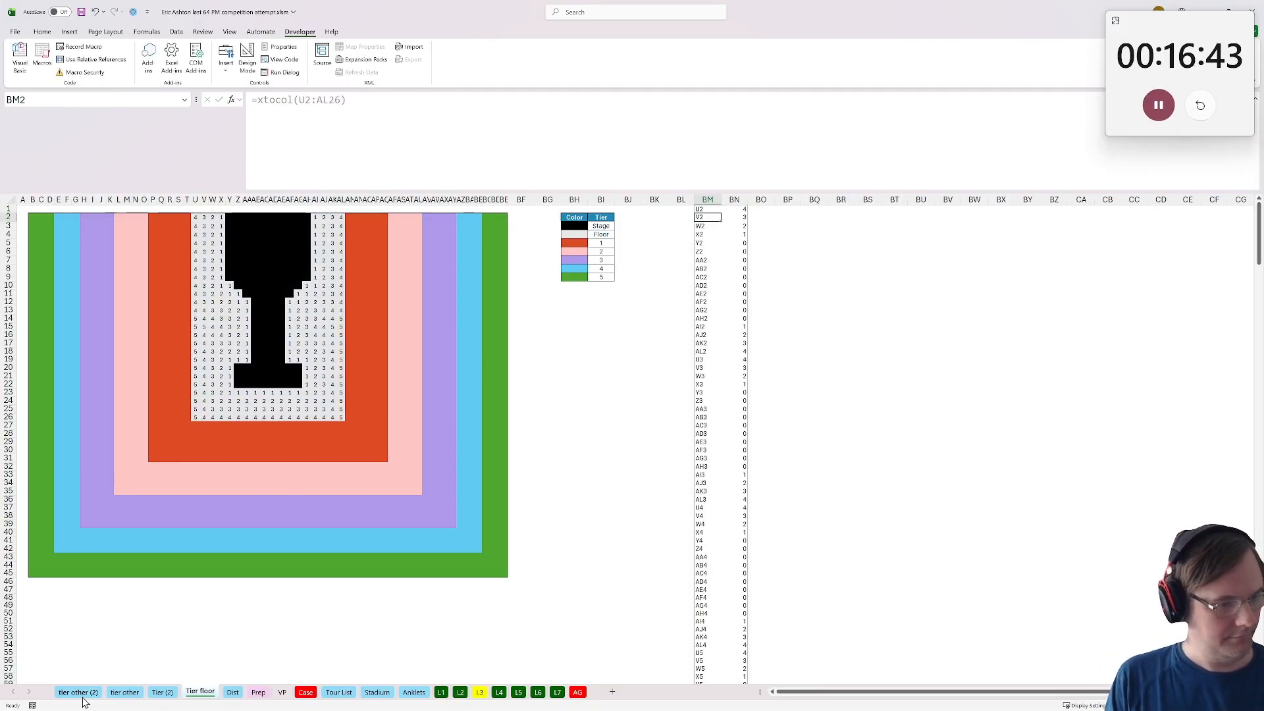
Enter an XLOOKUP of seat G26 in J26 of the L3 sheet that searches Tier floor column BM and returns column BN
click(82, 697)
click(306, 694)
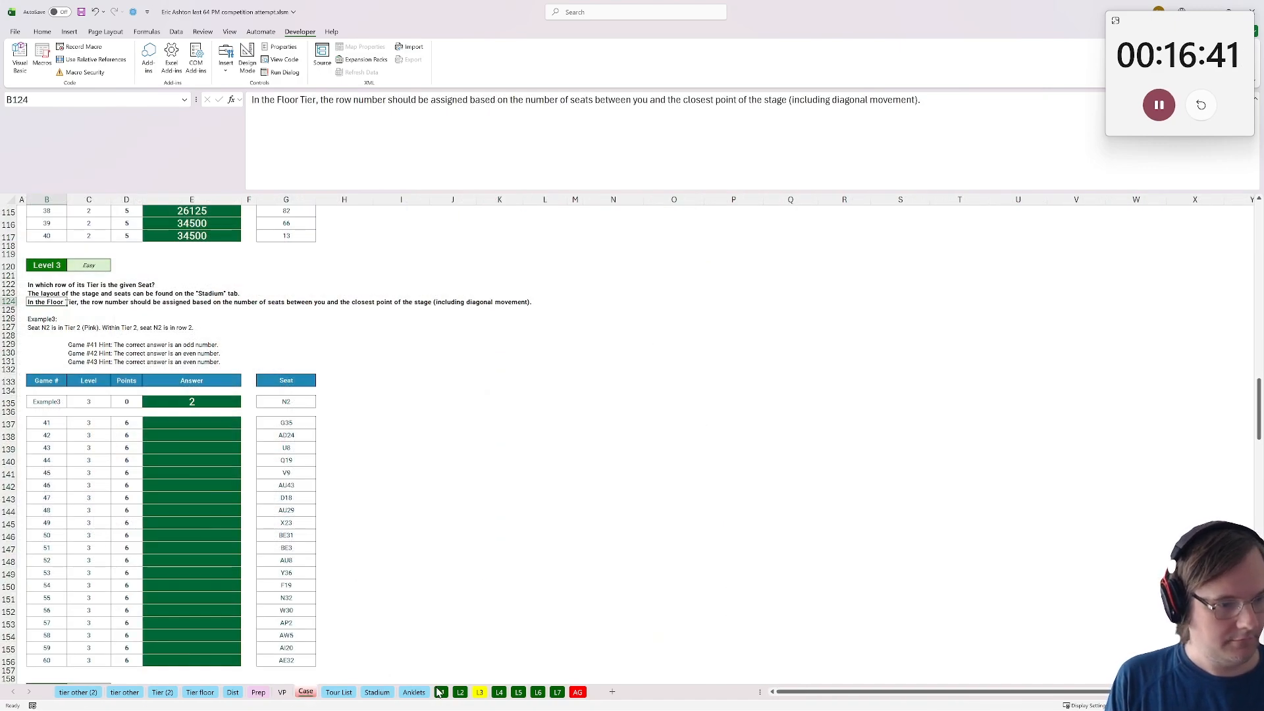
click(479, 693)
text(=xlookuP()
click(277, 456)
text(,)
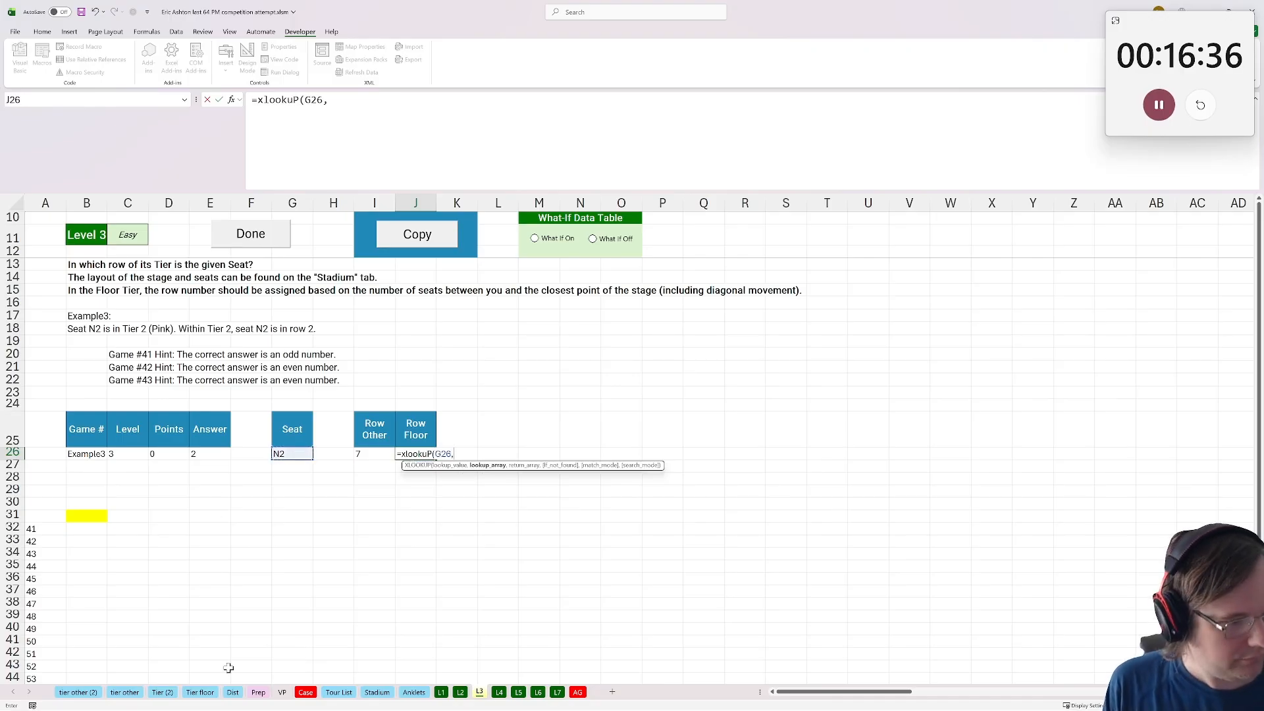
click(200, 692)
click(708, 200)
text(,)
click(733, 199)
key(Return)
Wrap the J26 lookup in IFERROR with an empty string "" as the fallback
click(421, 455)
click(263, 102)
click(263, 102)
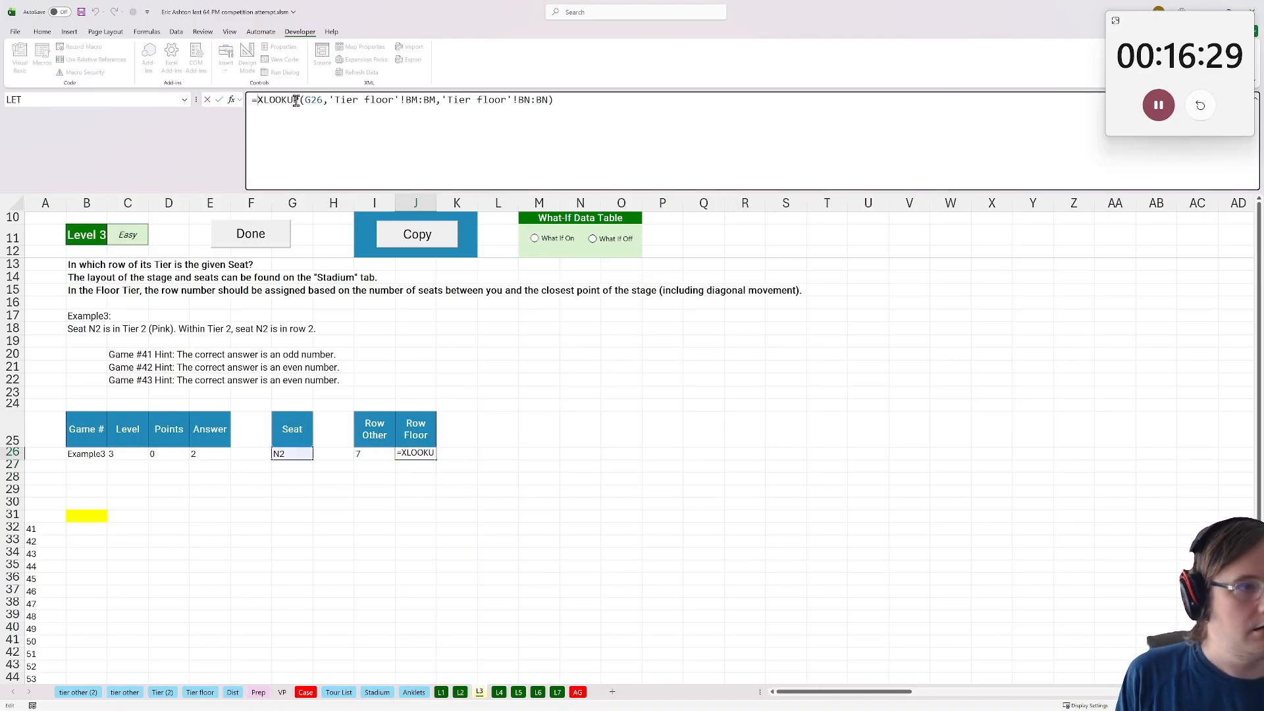
text(iferror()
click(677, 125)
text(,""))
key(ctrl+Return)
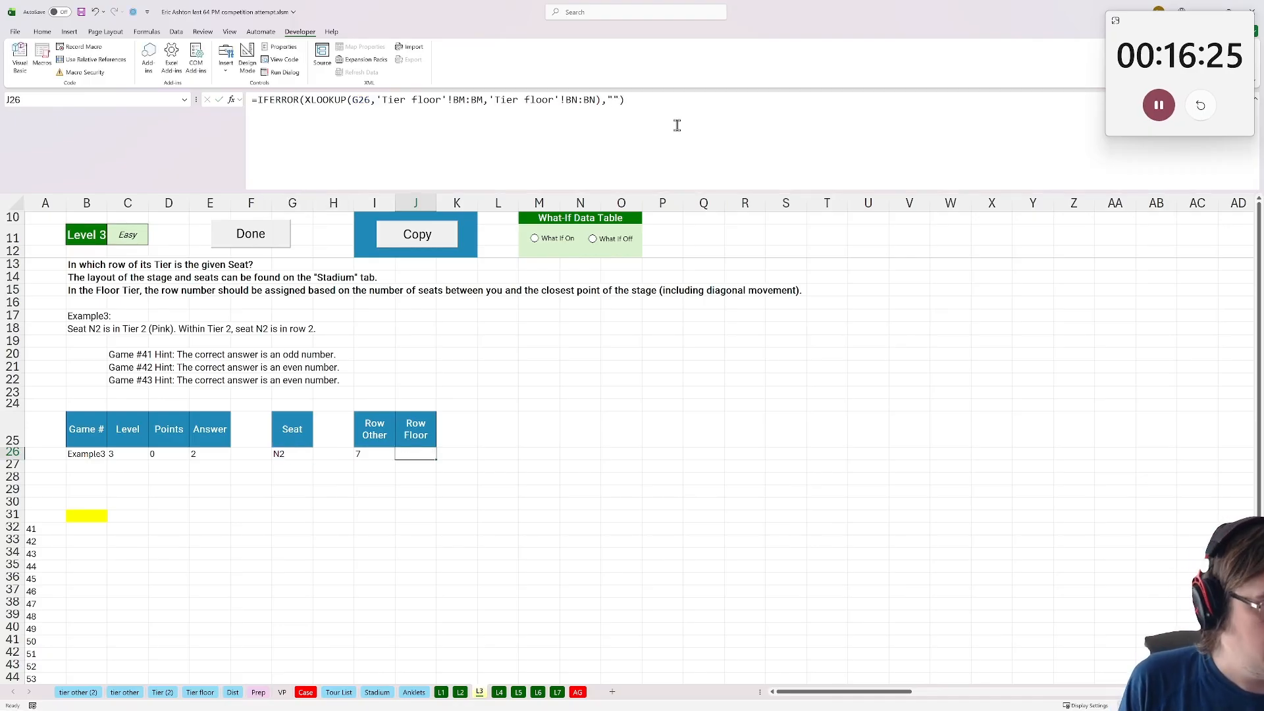
Enter =IF(J26="",I26,J26) in the yellow answer cell B31
click(82, 519)
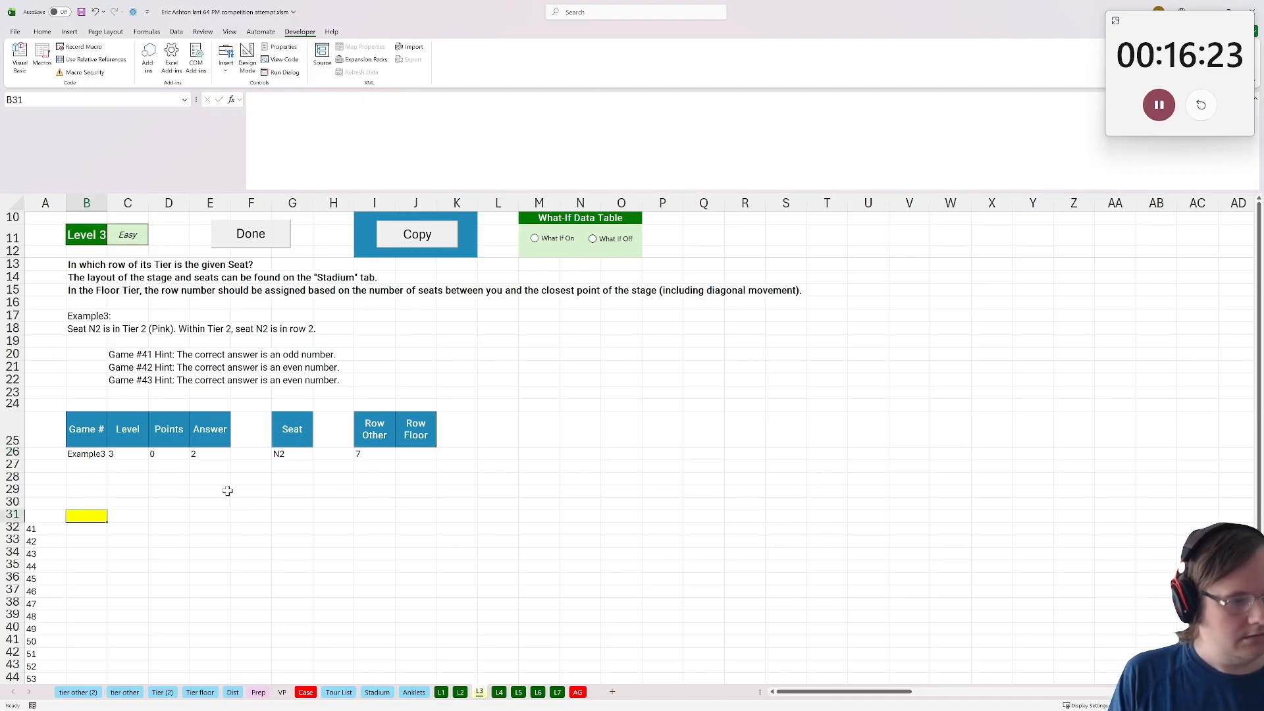
text(=iof)
key(BackSpace)
text(f()
click(411, 455)
text(="",)
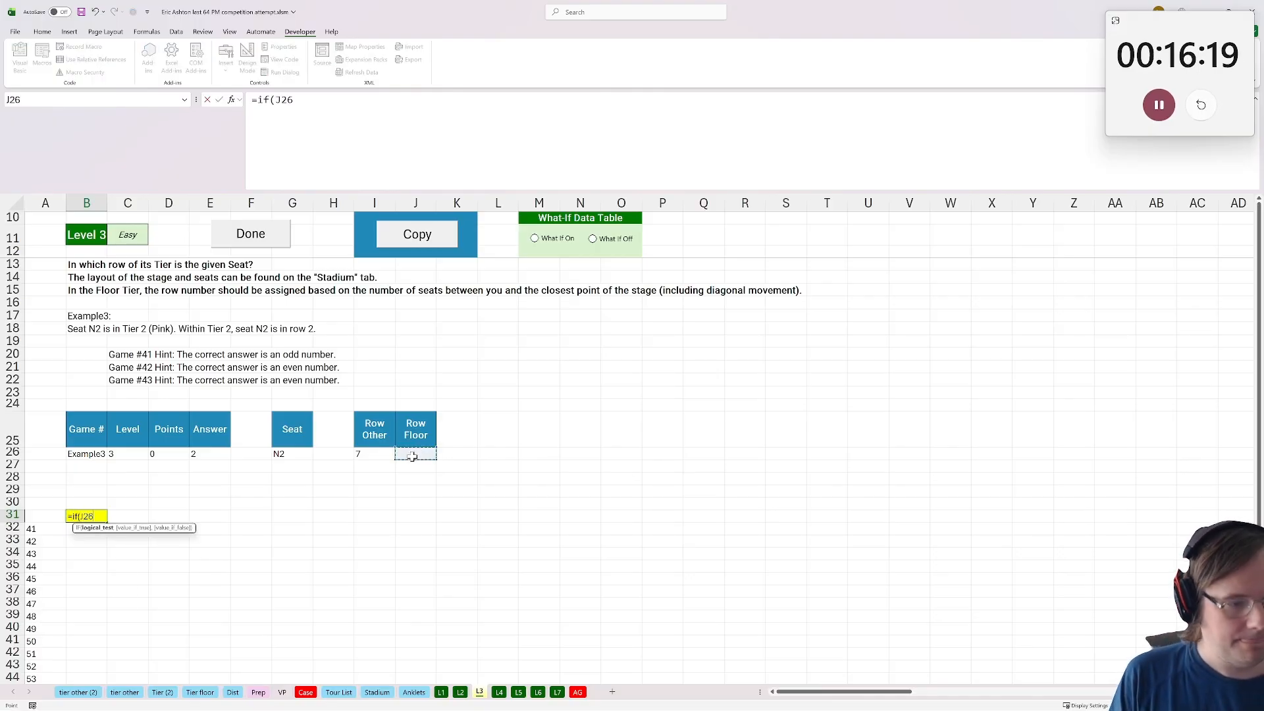
click(368, 457)
text(,)
click(425, 455)
key(Return)
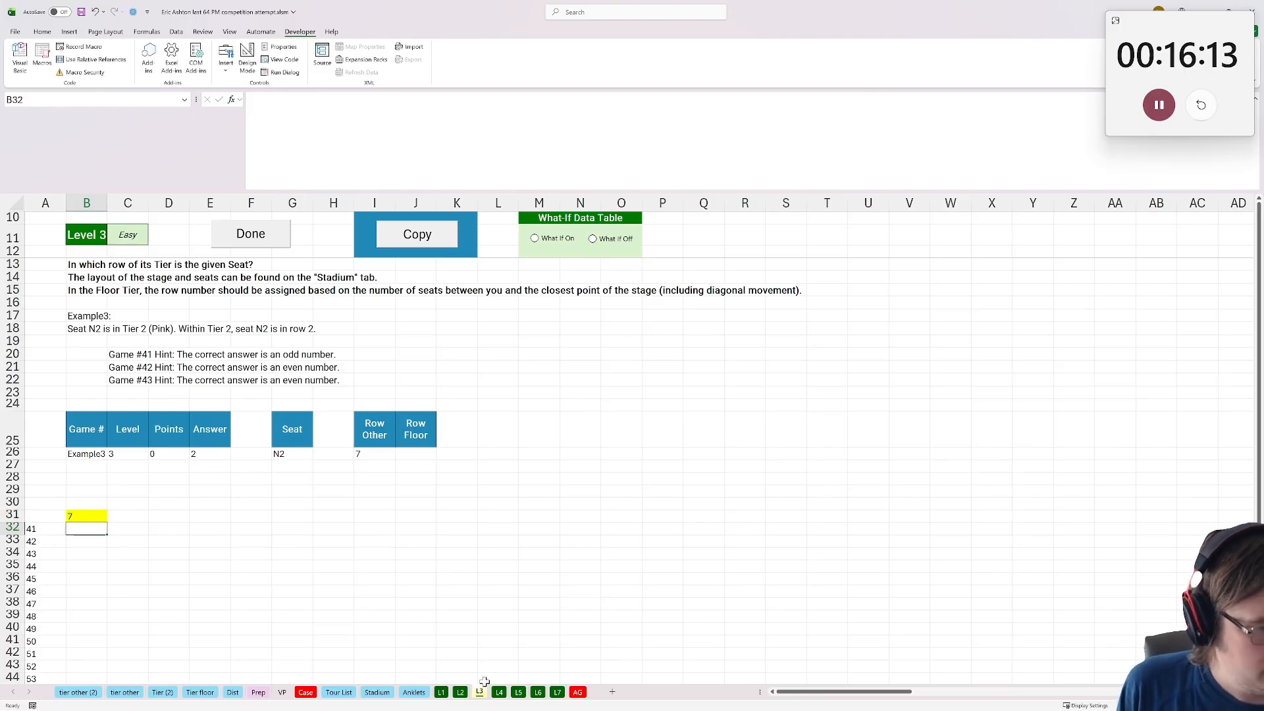
Change the return range of the I26 XLOOKUP to tier other column BO:BO
click(67, 690)
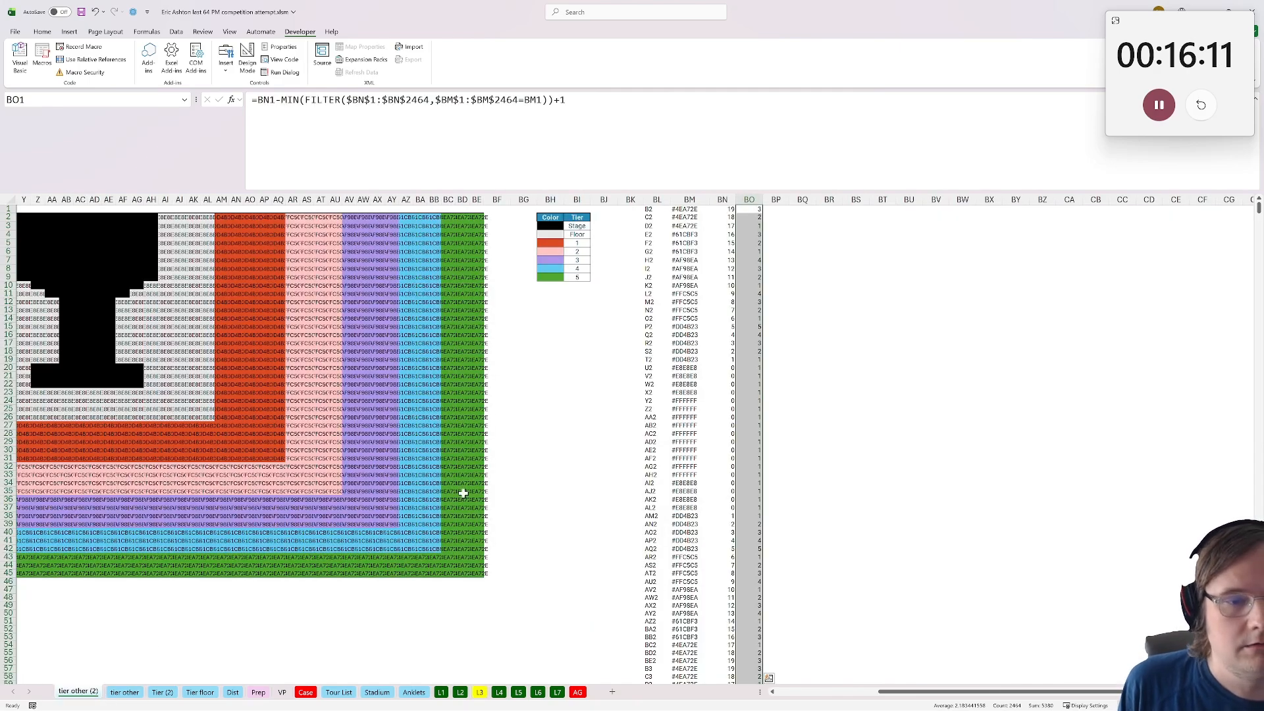
click(479, 692)
click(84, 517)
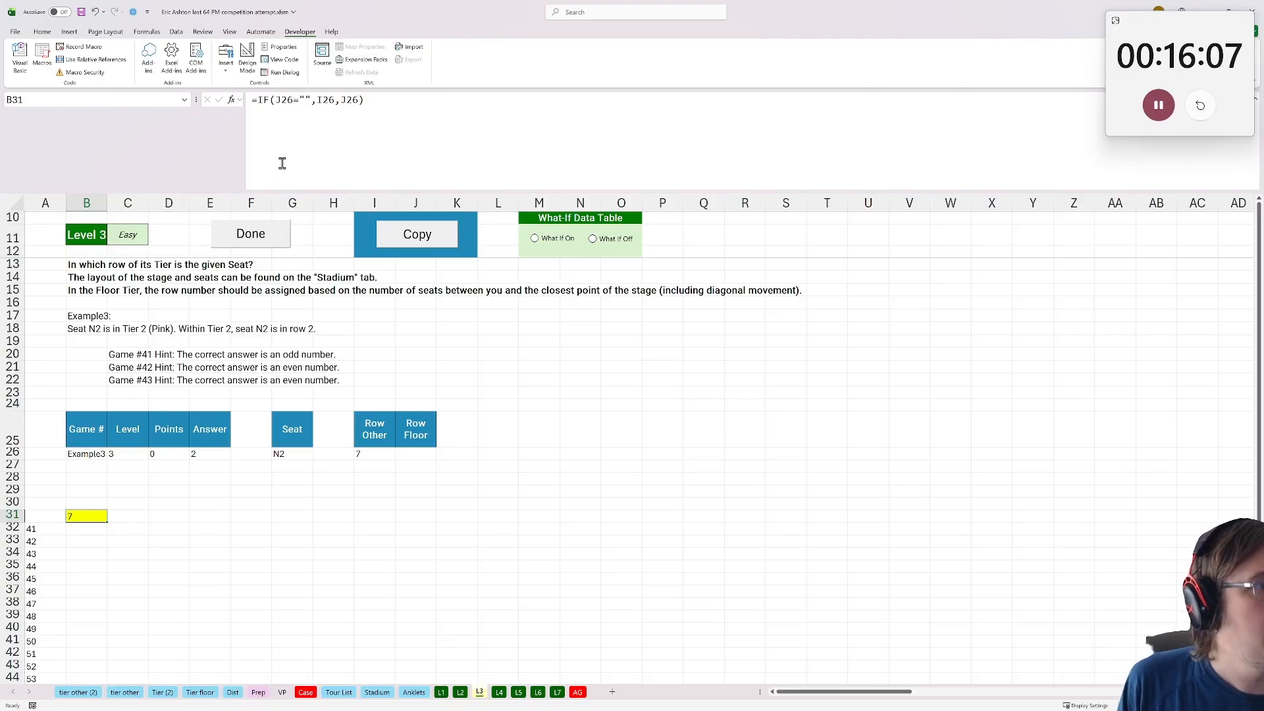
click(367, 455)
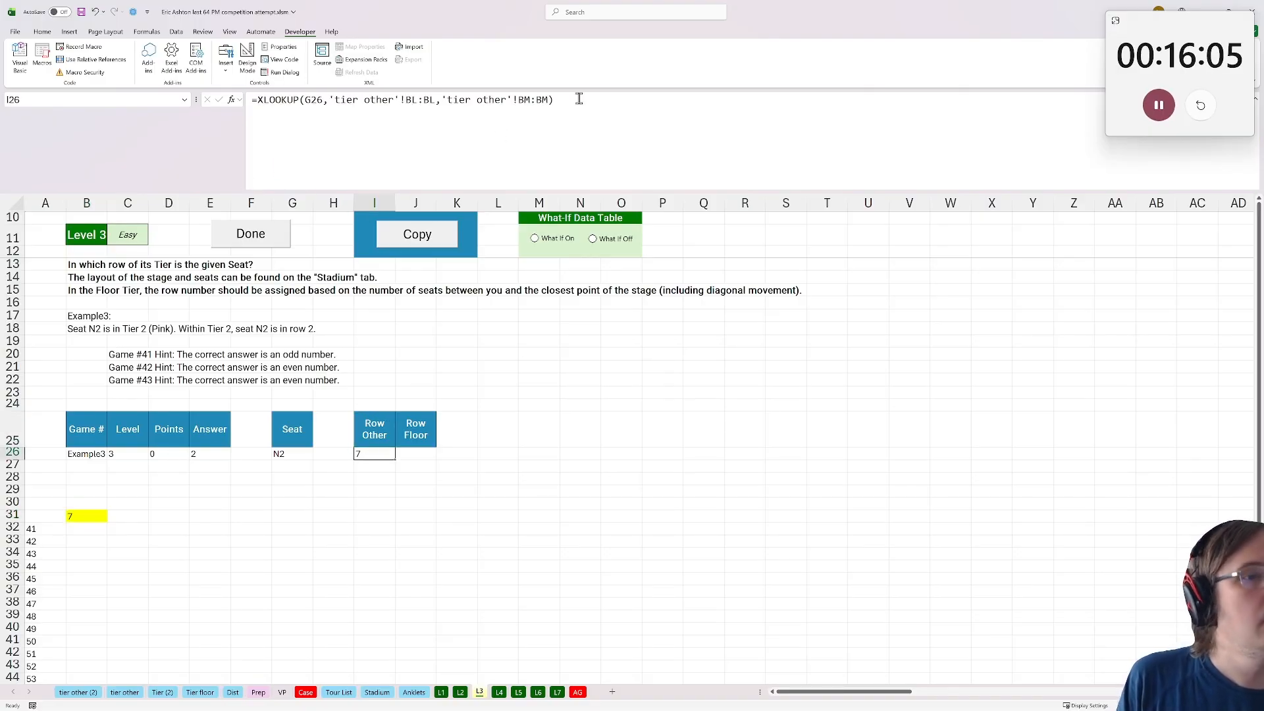
drag(530, 98, 542, 99)
text(OO)
key(ctrl+Return)
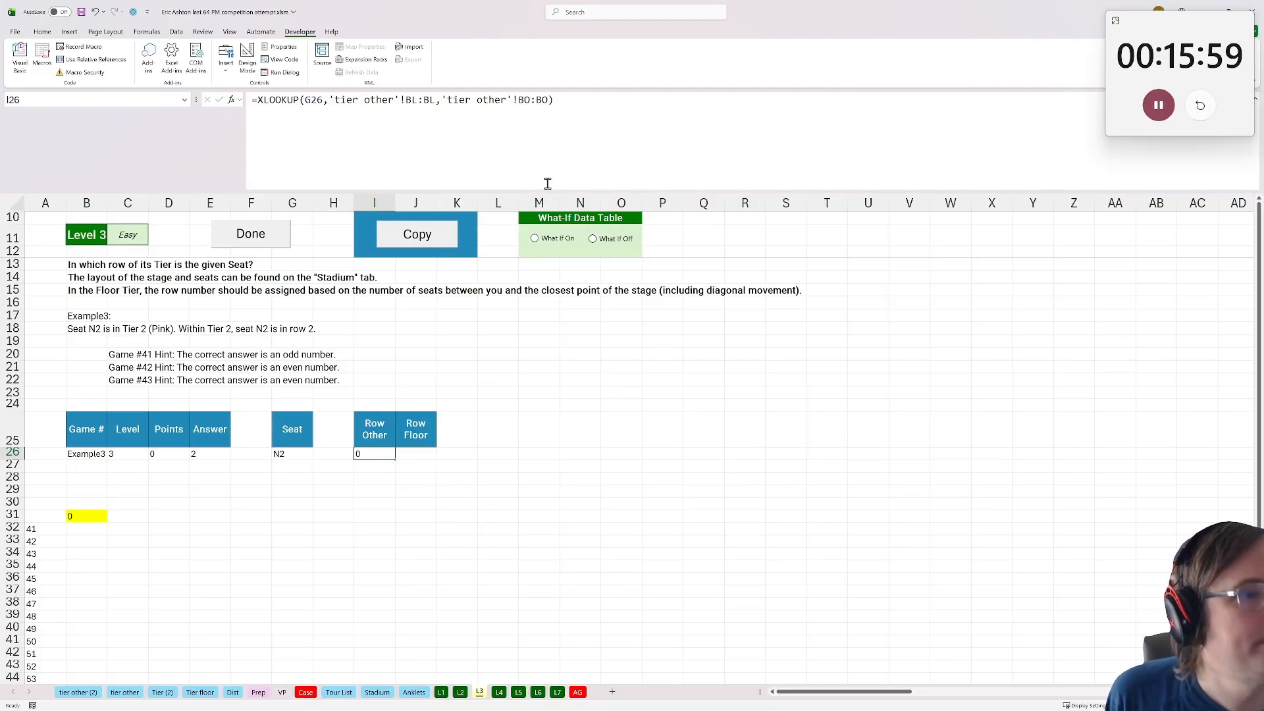
Examine the seat list and row formula in tier other (2) columns BL to BO and compare them with the tier other sheet
click(305, 692)
click(480, 694)
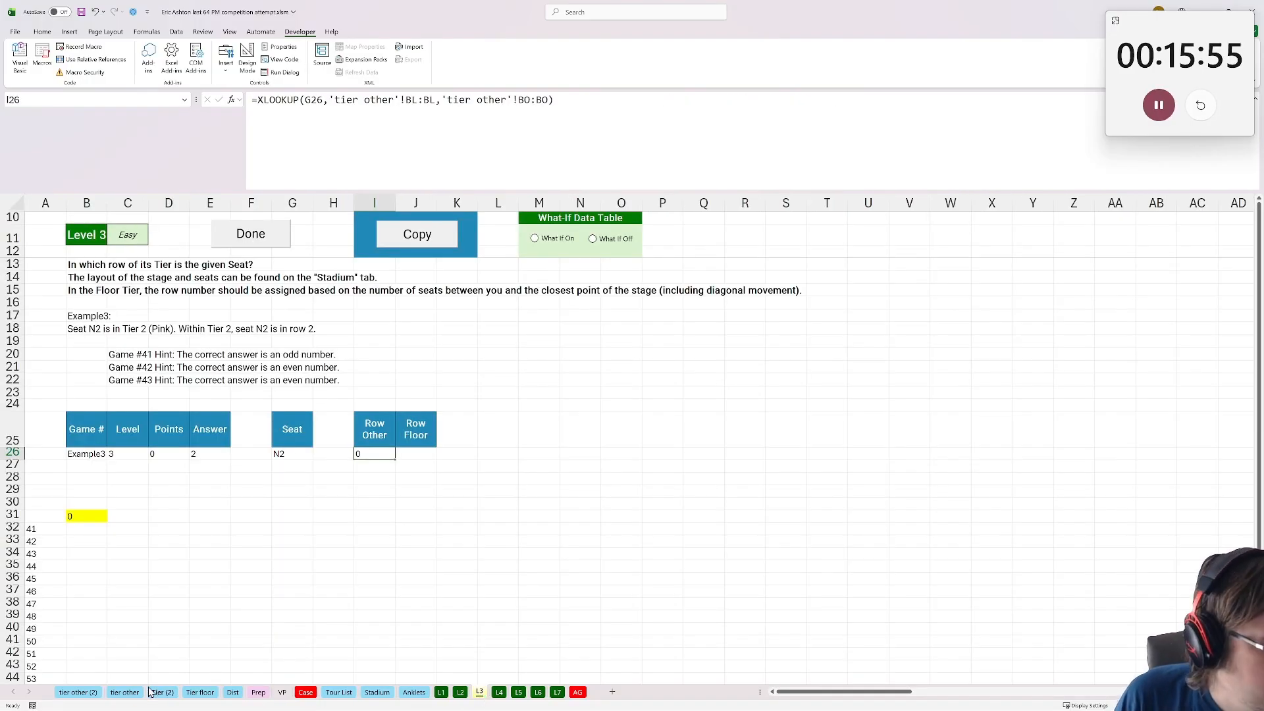
click(90, 692)
scroll(707, 419, down, 20)
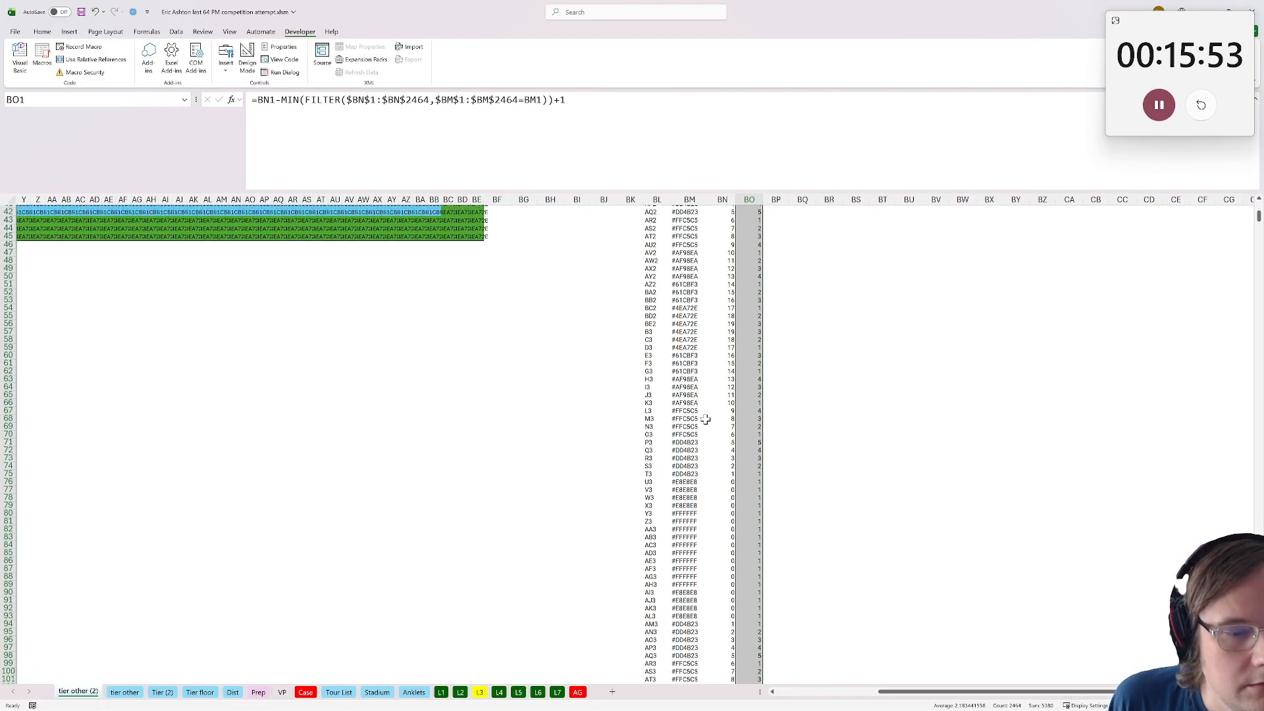
scroll(704, 419, down, 20)
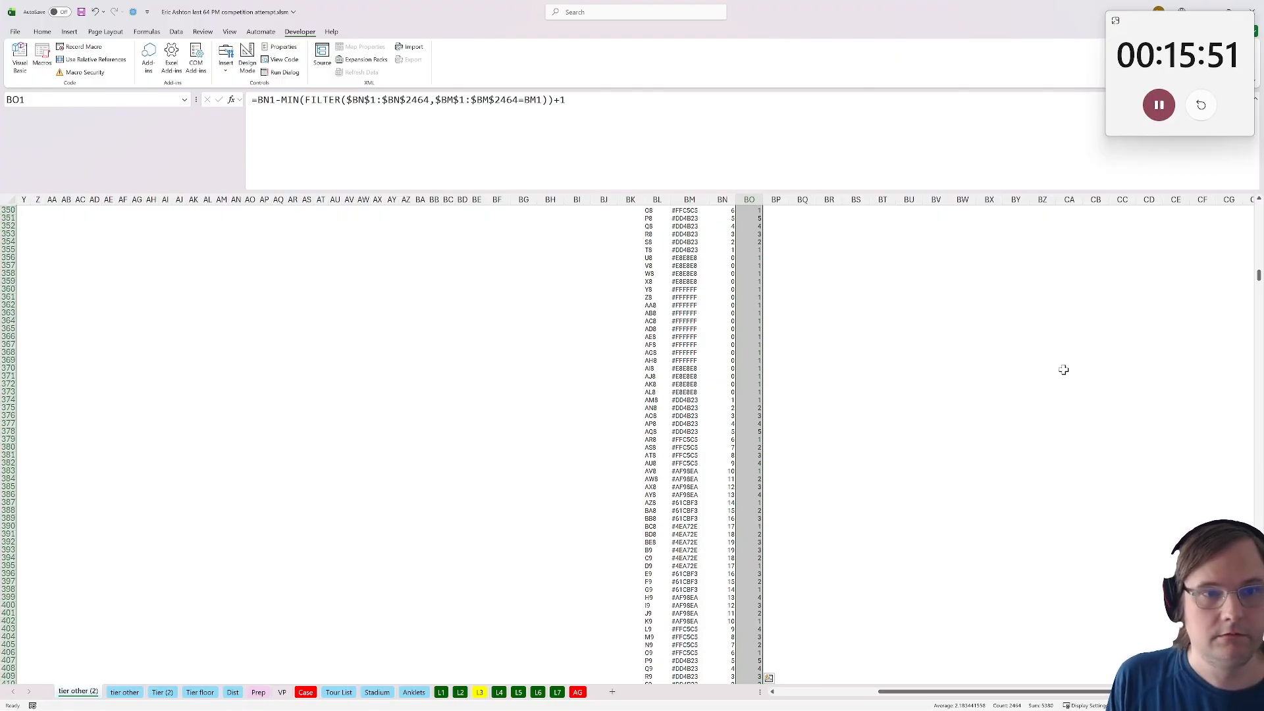
drag(1258, 276, 1187, 178)
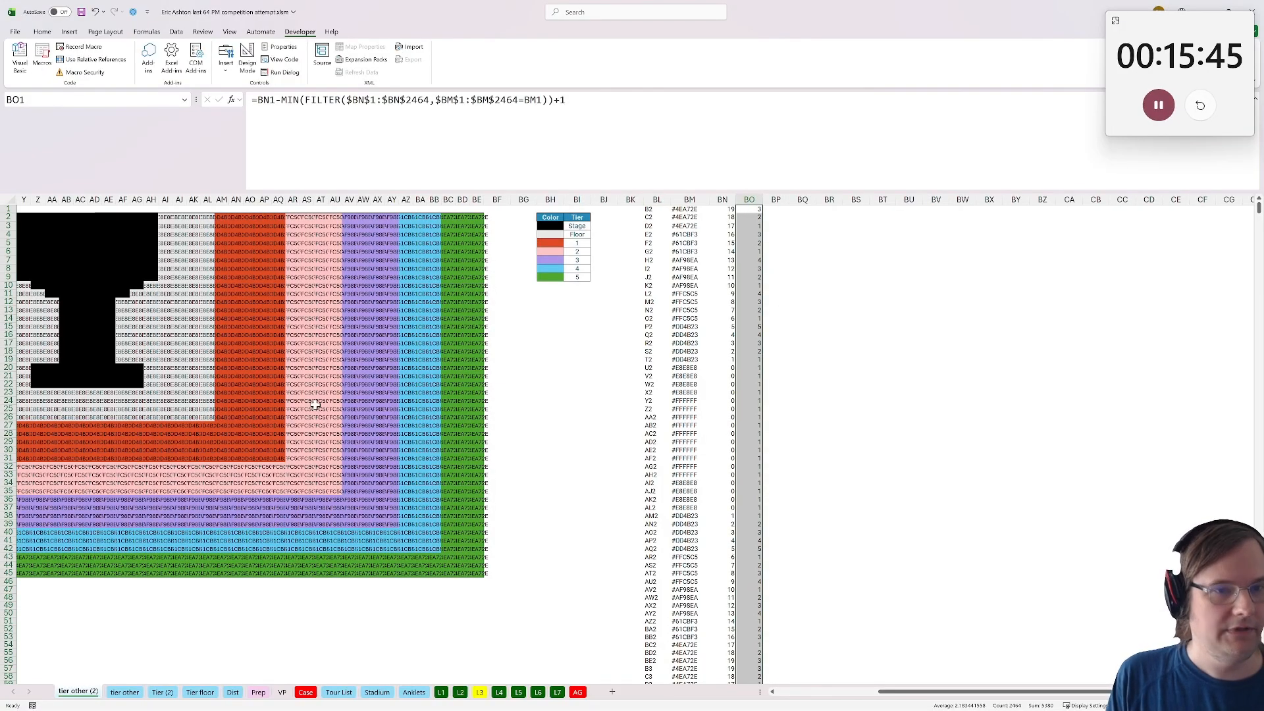
click(313, 696)
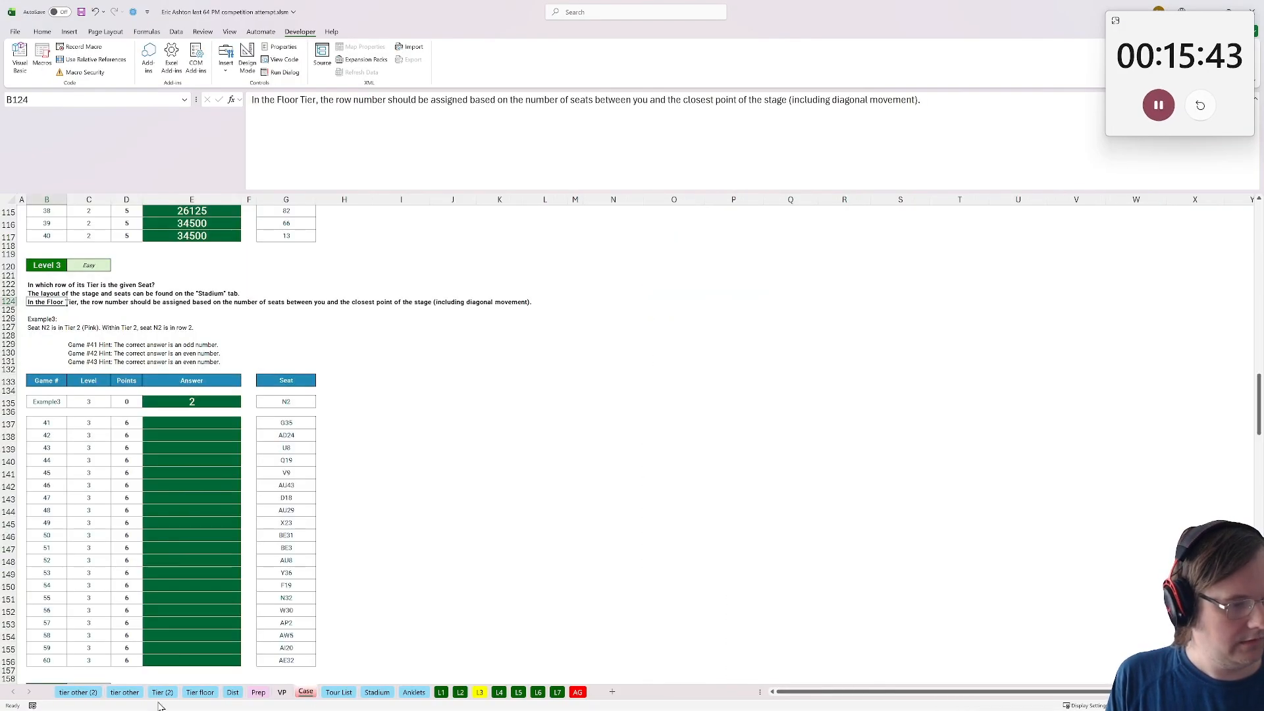
click(79, 694)
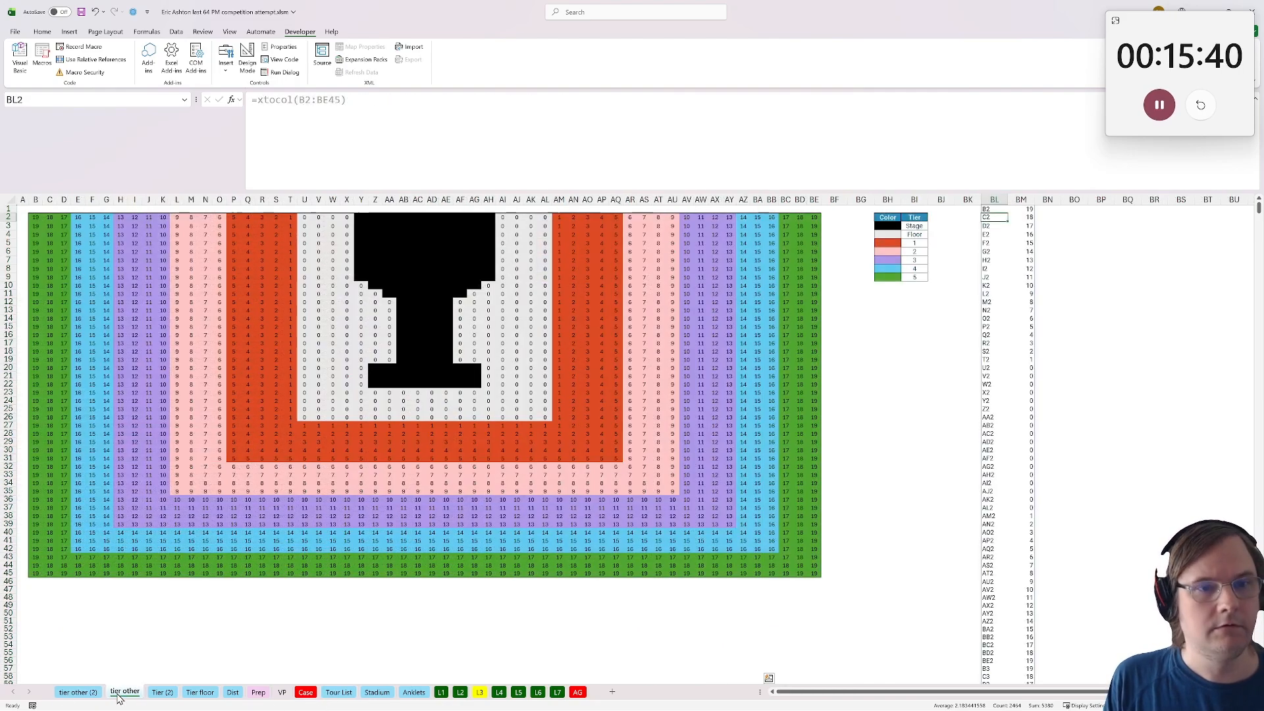
click(122, 695)
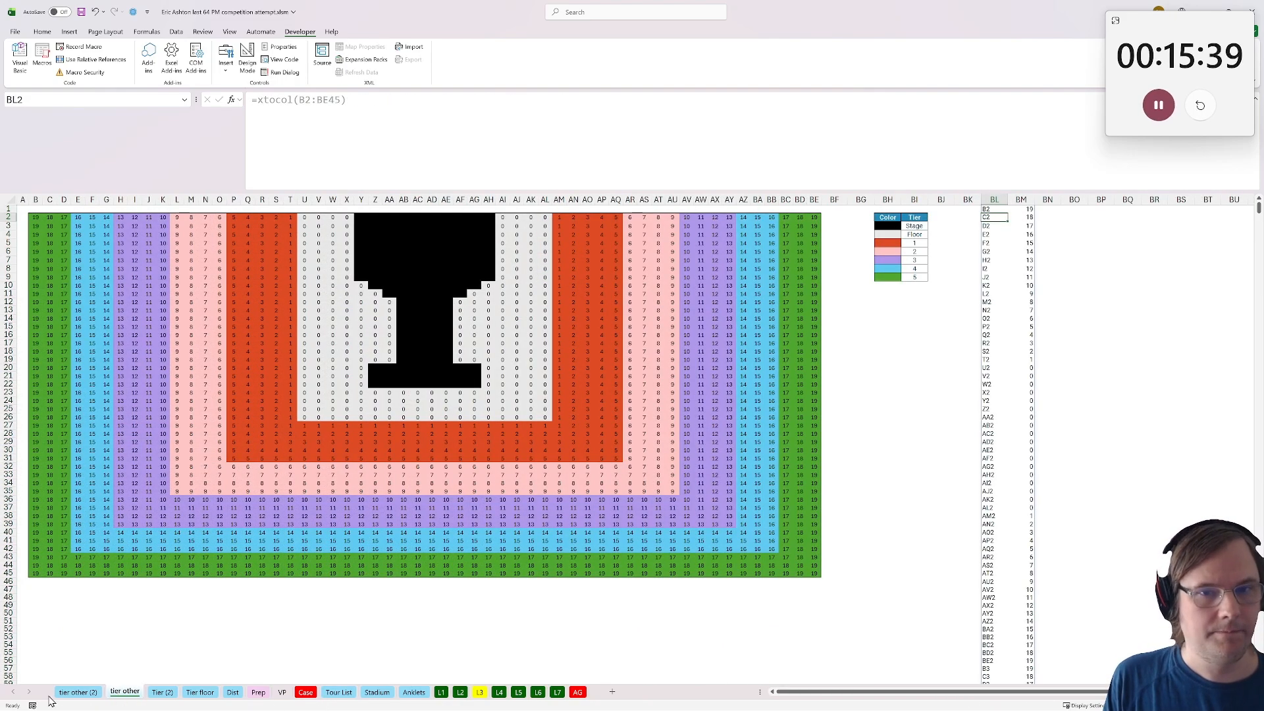
click(74, 698)
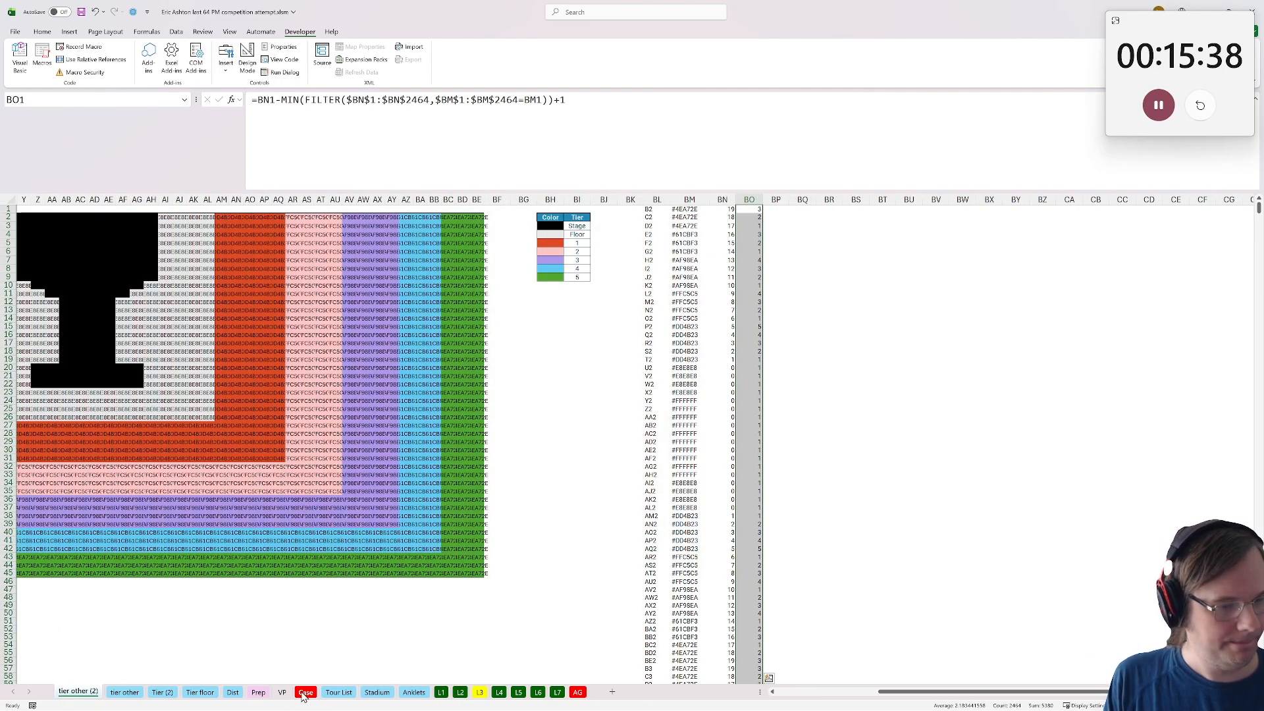
Replace I26 on the L3 sheet with an XLOOKUP of seat G26 that searches tier other (2) column BL and returns column BO
click(480, 692)
click(70, 513)
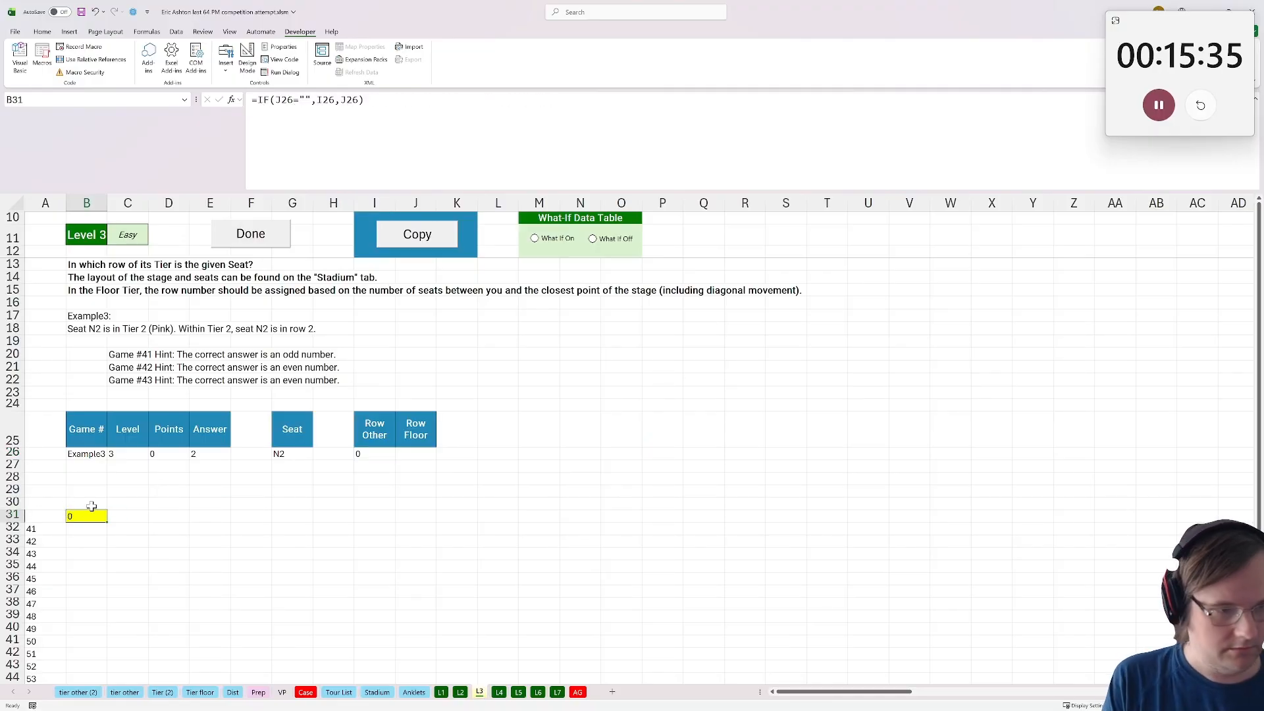
click(389, 443)
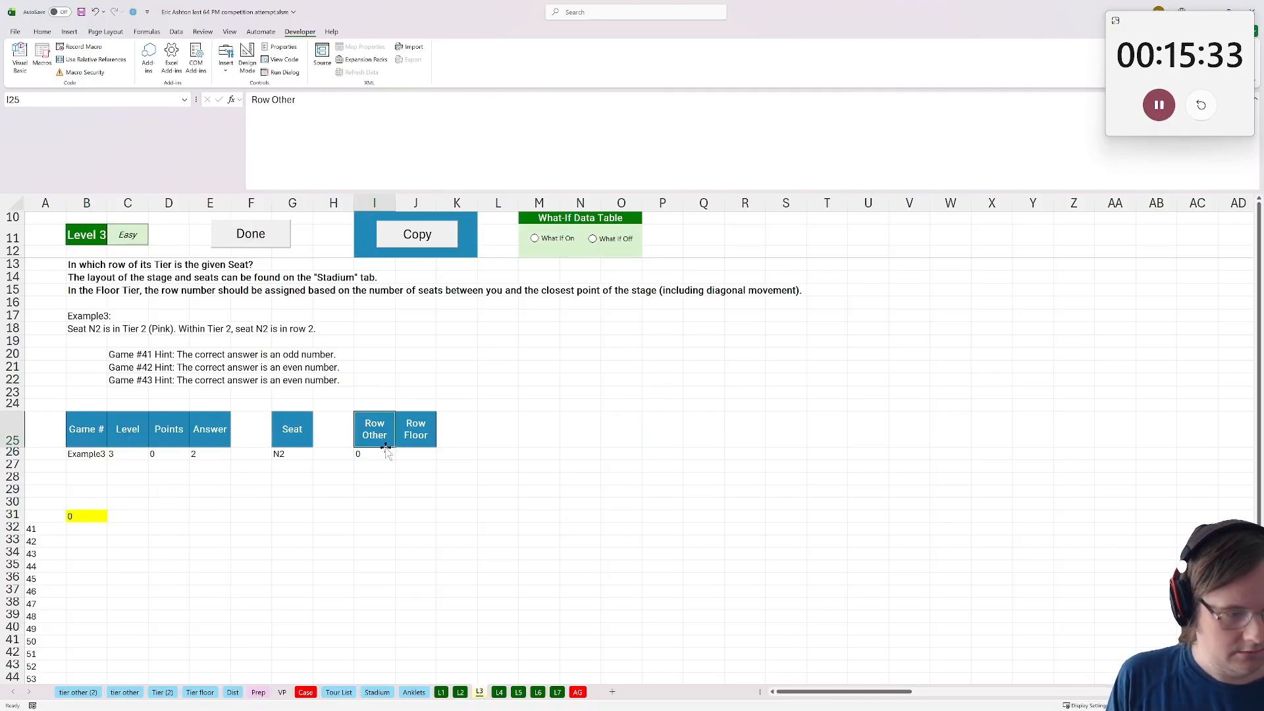
click(388, 453)
text(=xlookuP()
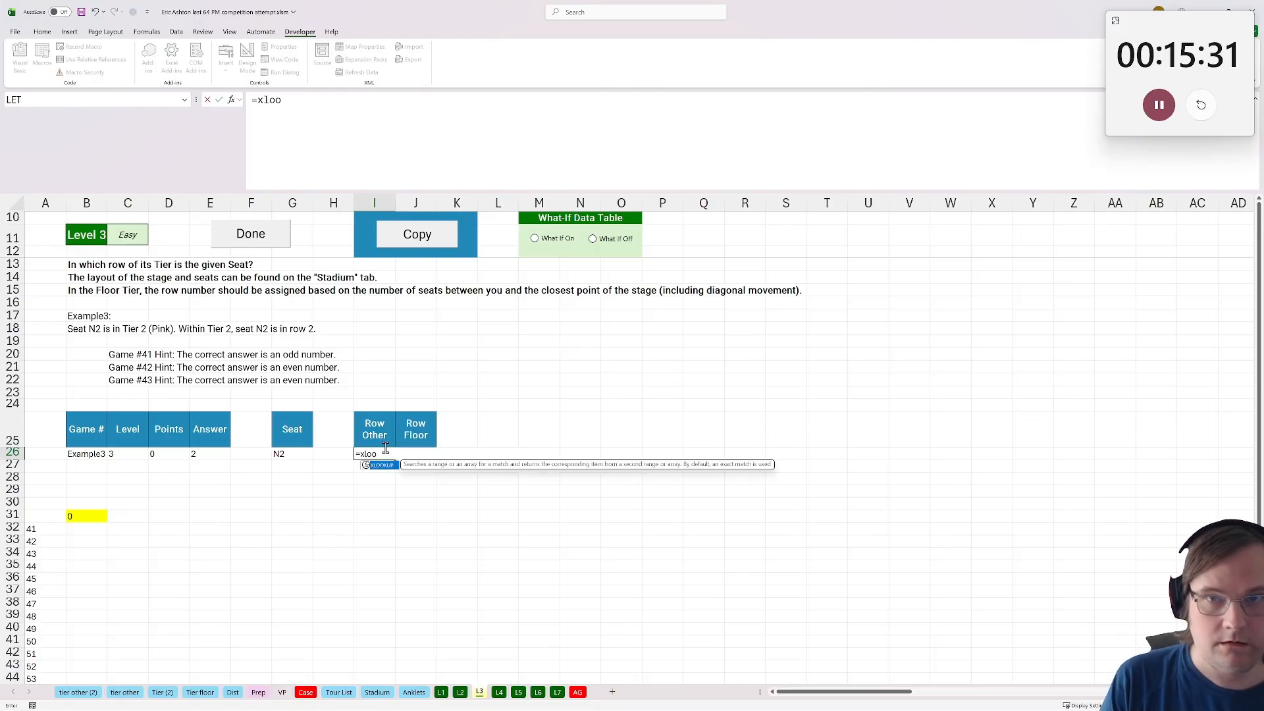
click(302, 451)
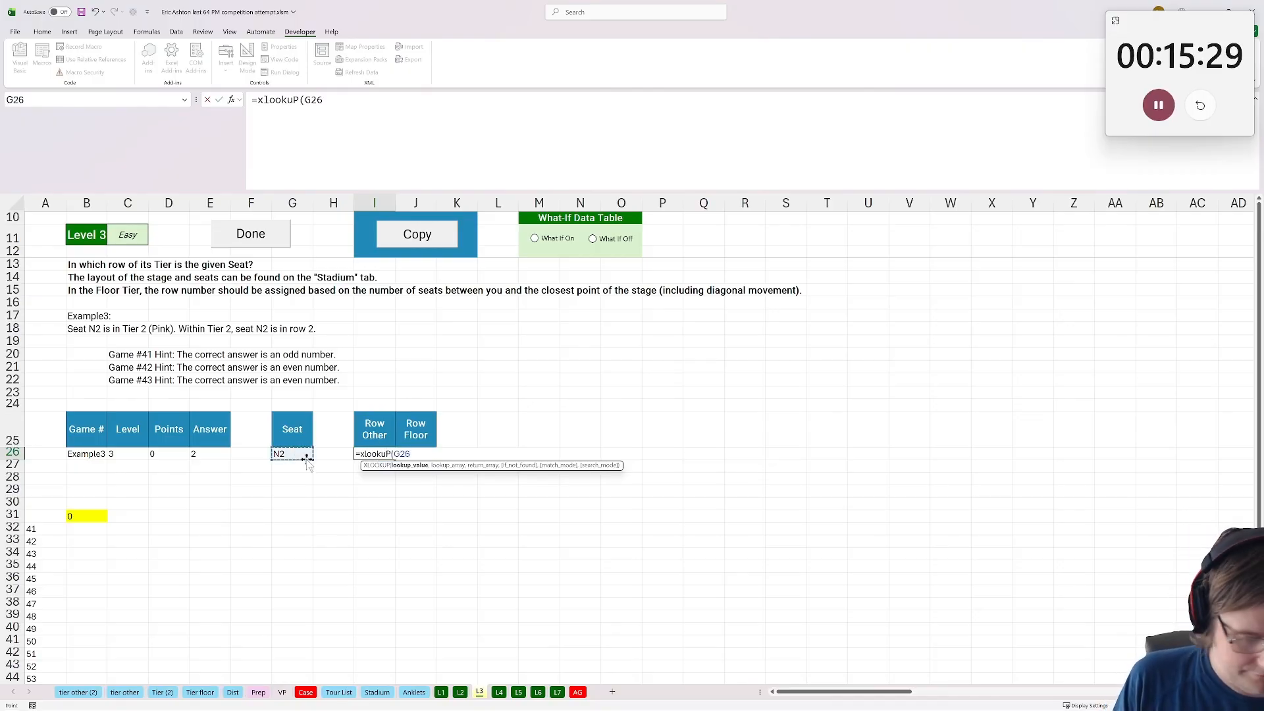
text(,)
click(77, 693)
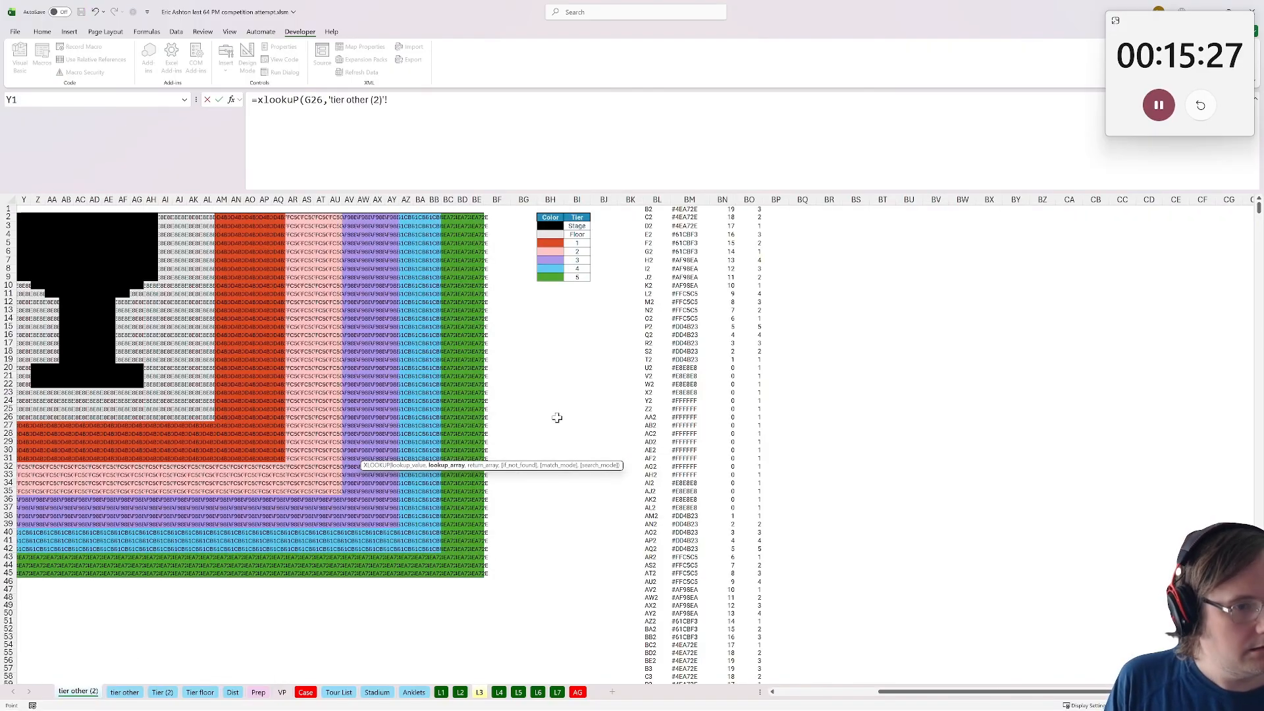
click(655, 200)
text(,)
click(749, 199)
key(Return)
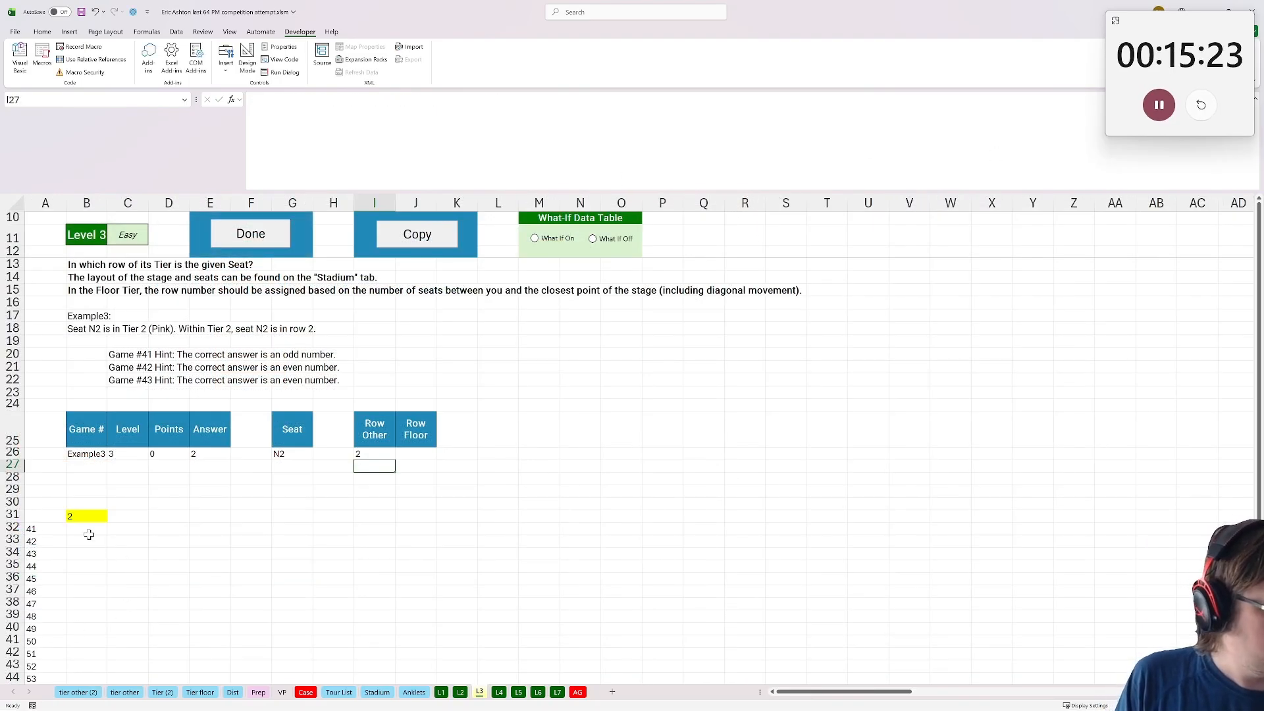
Run the Done macro for Level 3, switch to Excel Esports Online in the browser and paste the answers into games 41 to 60
click(233, 252)
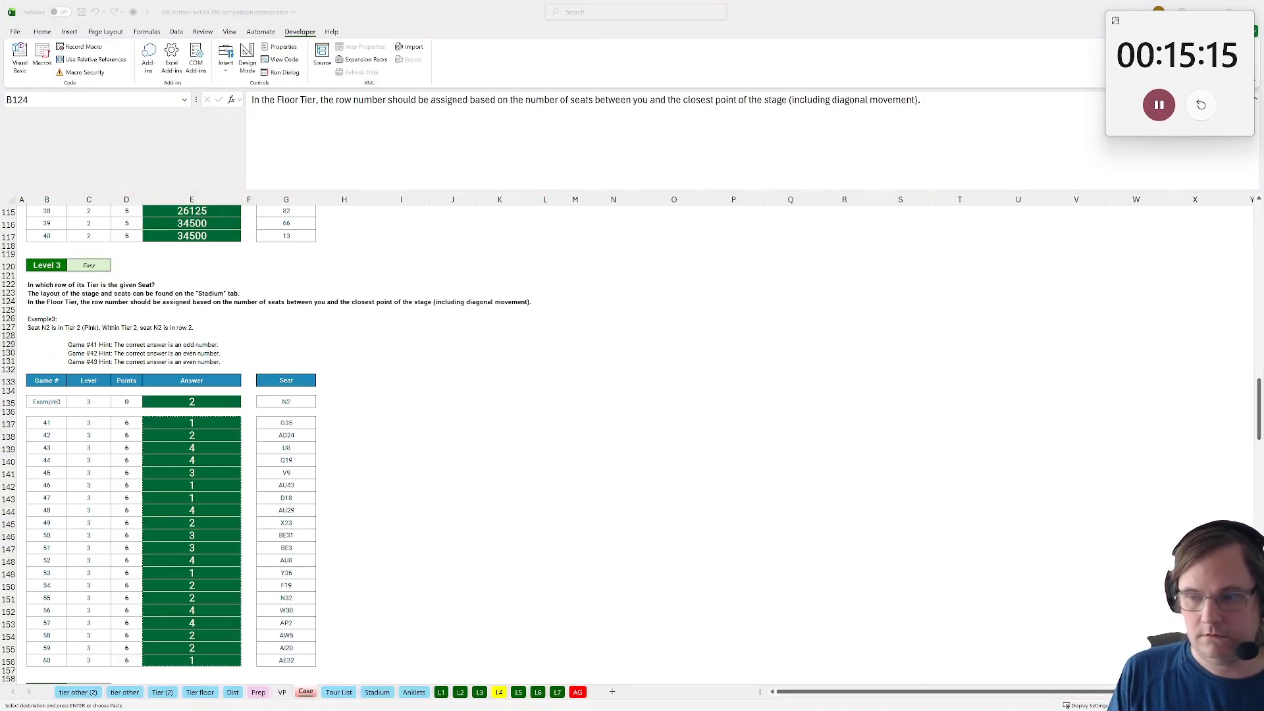
key(alt+Tab)
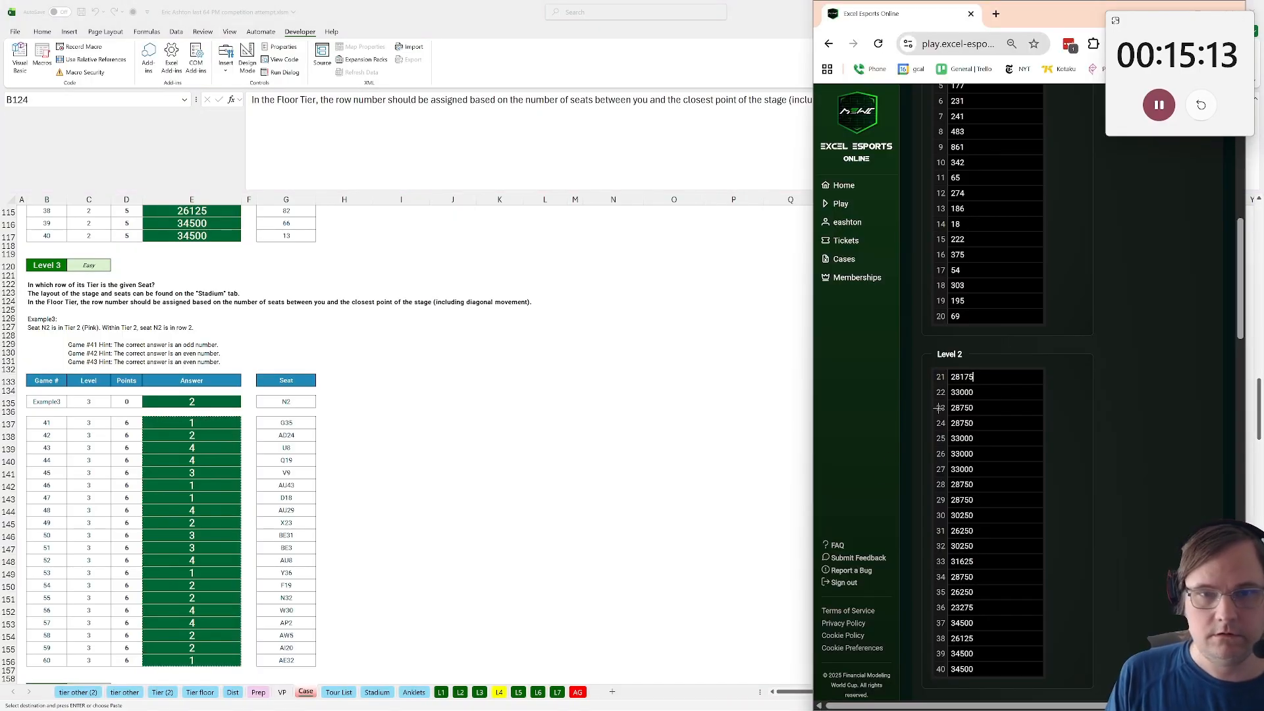
scroll(981, 401, down, 3)
scroll(982, 401, down, 3)
click(968, 319)
key(ctrl+v)
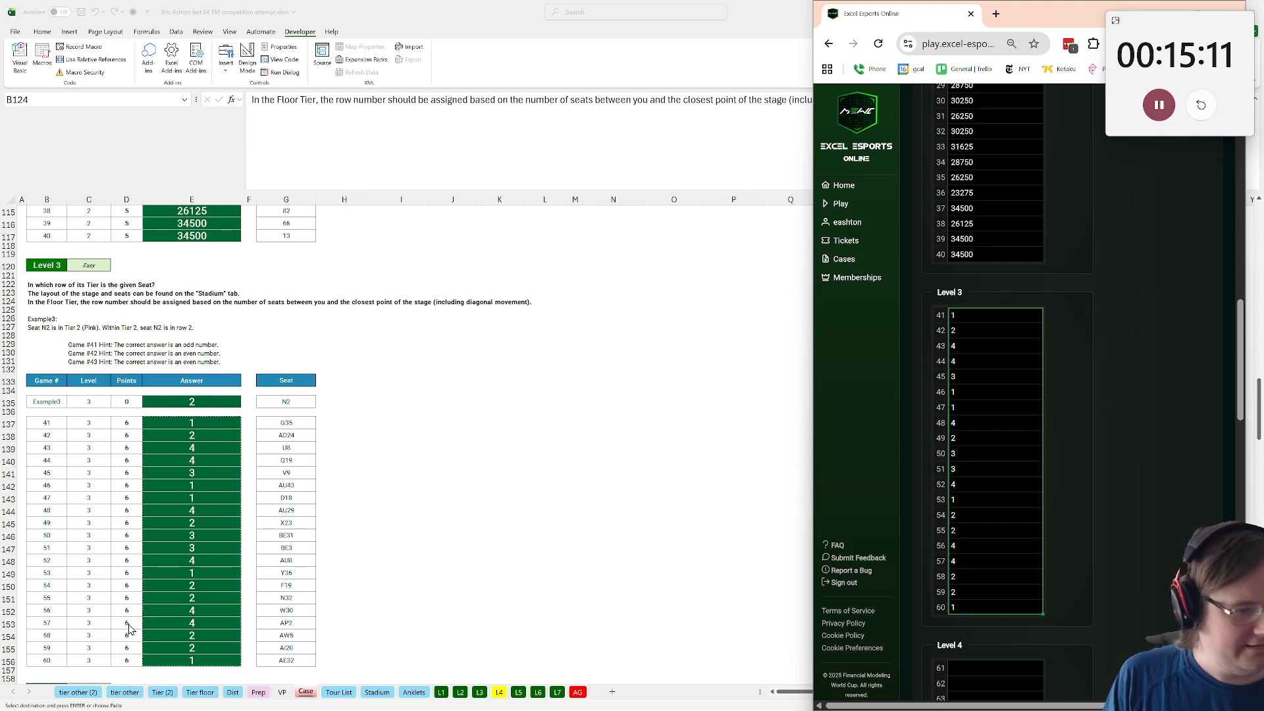
Switch back to the Case sheet in Excel and read the Level 4 question on each seat's distance to the stage
key(alt+Tab)
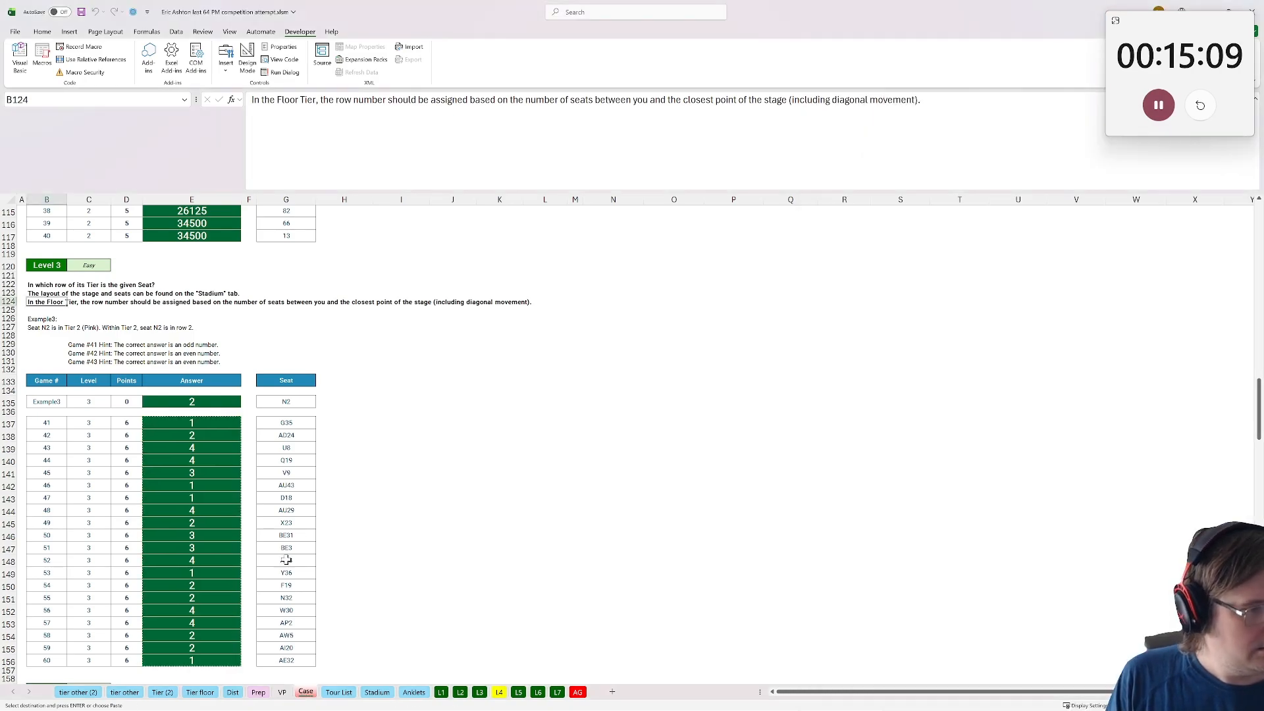
scroll(284, 514, down, 12)
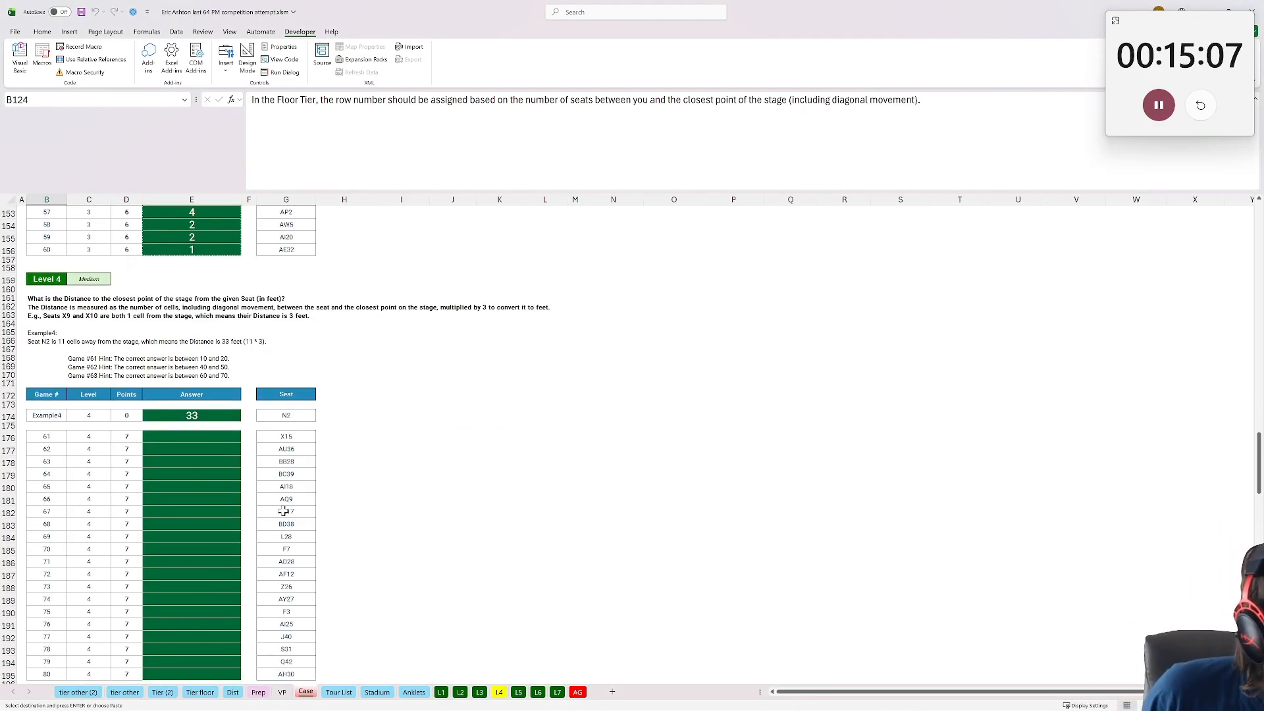
click(54, 298)
click(51, 308)
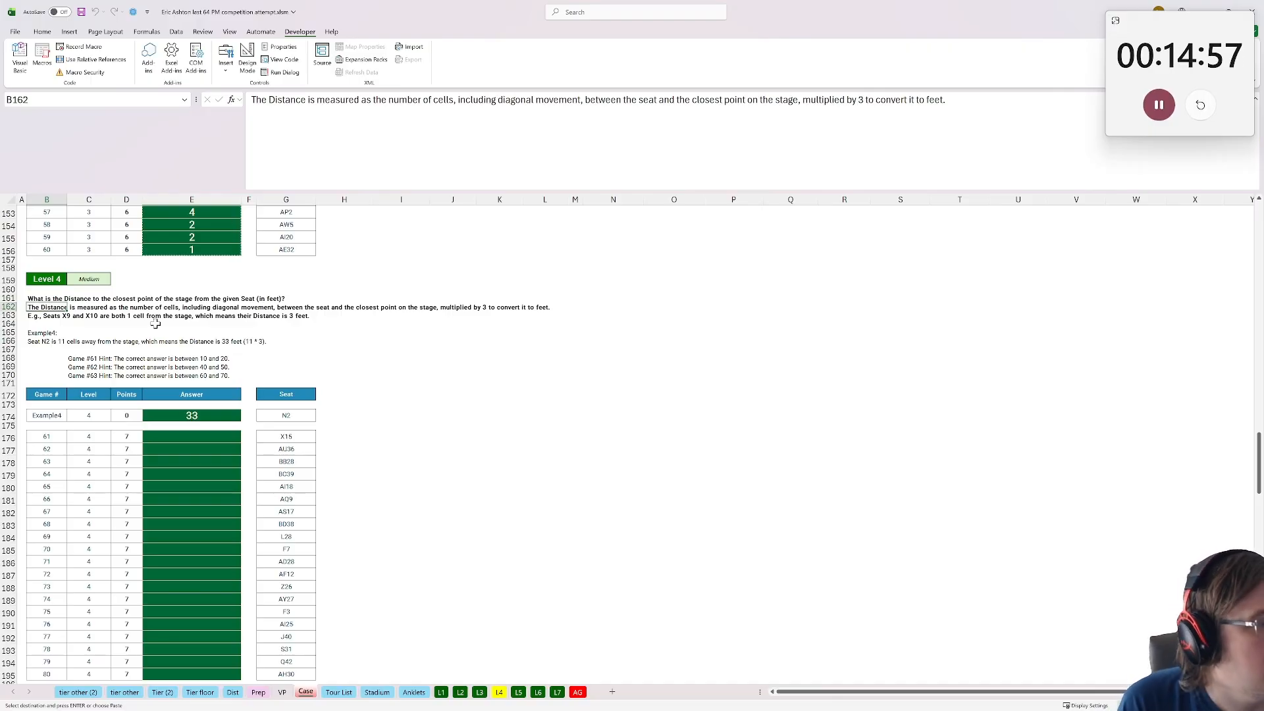
Examine the Tier floor and tier other sheets for a seat grid suited to the stage distance question
click(200, 692)
right_click(207, 693)
click(241, 586)
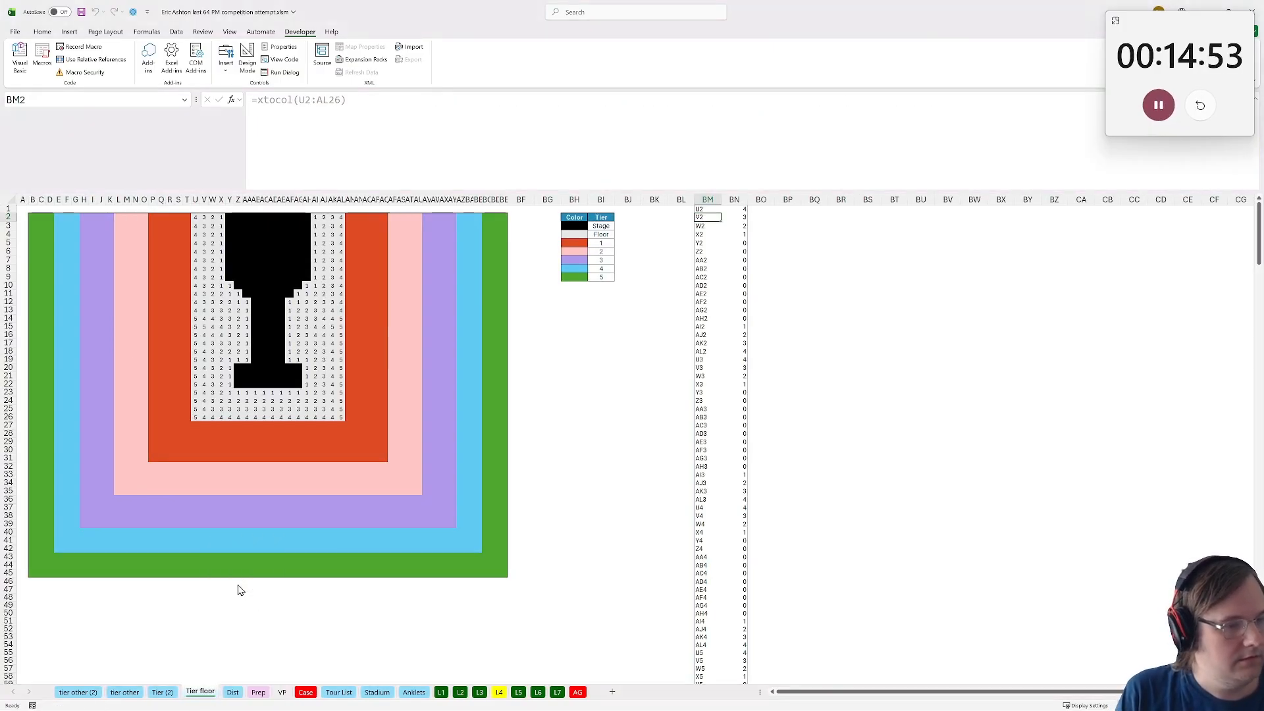
click(296, 670)
click(140, 696)
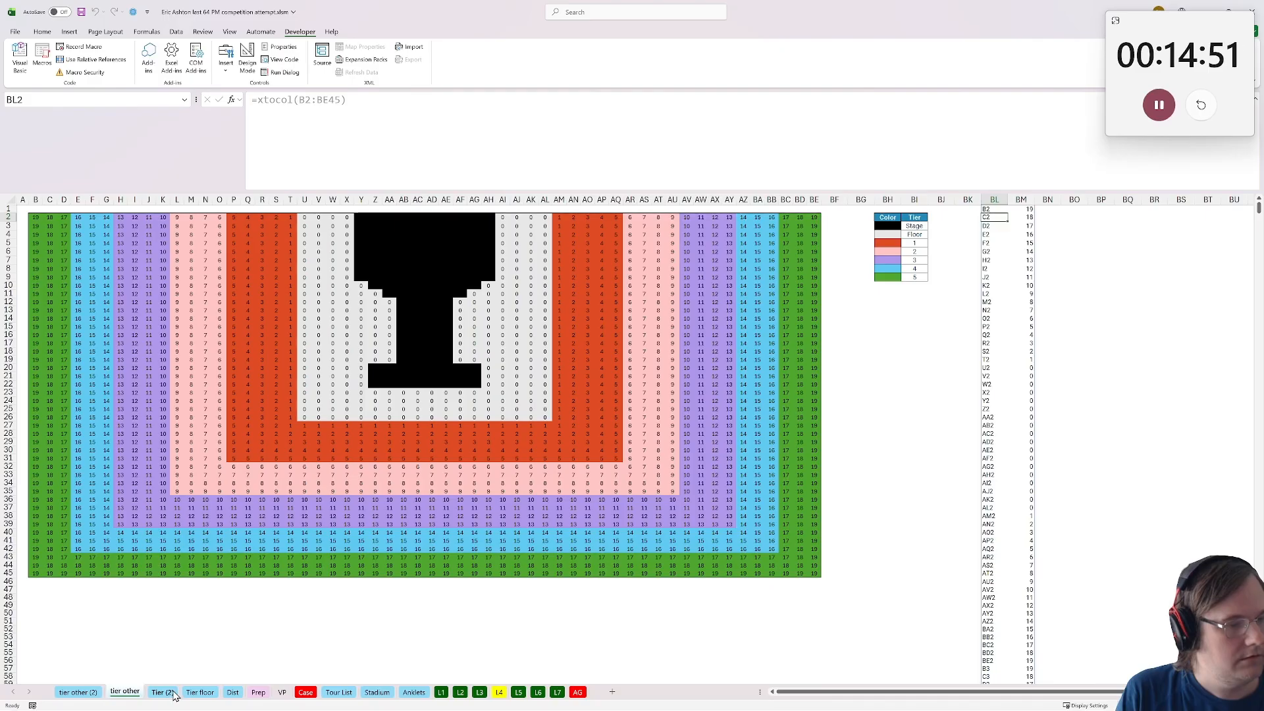
click(172, 694)
double_click(172, 692)
text(floor dis)
key(Escape)
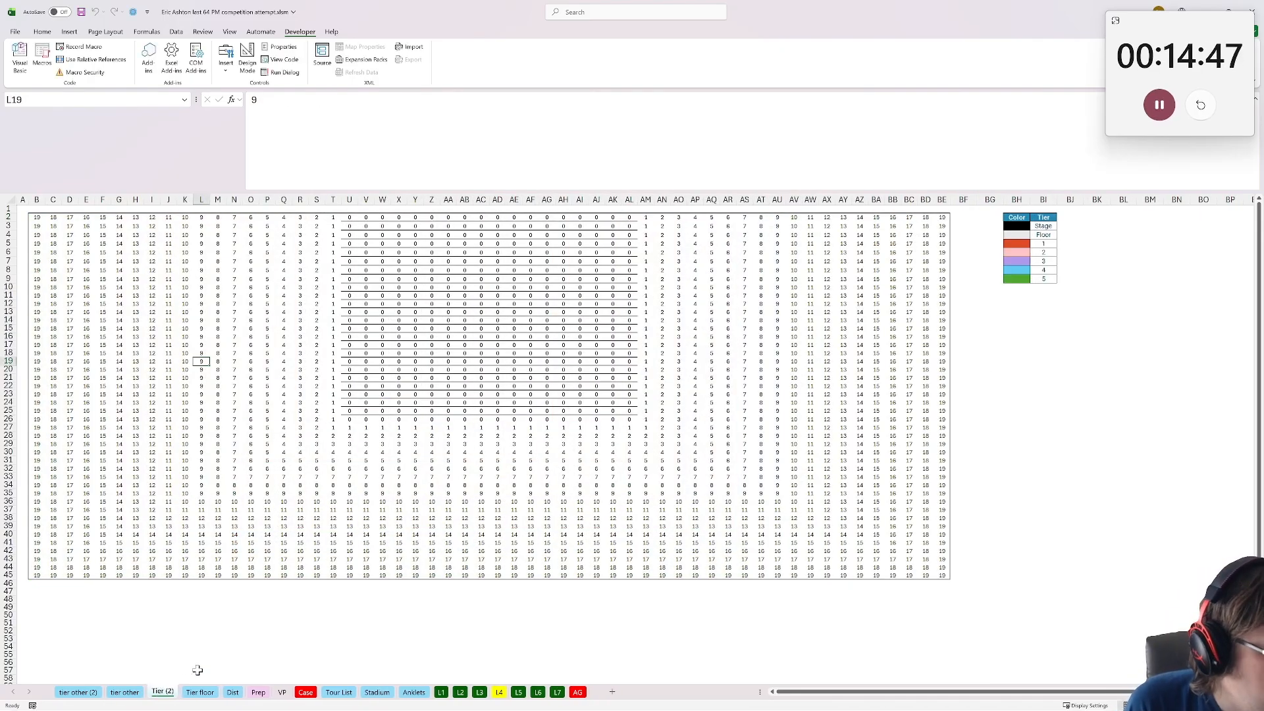
Compare the tier other and Dist grids, then check the Level 4 example on the L4 sheet
right_click(244, 657)
click(134, 694)
click(134, 694)
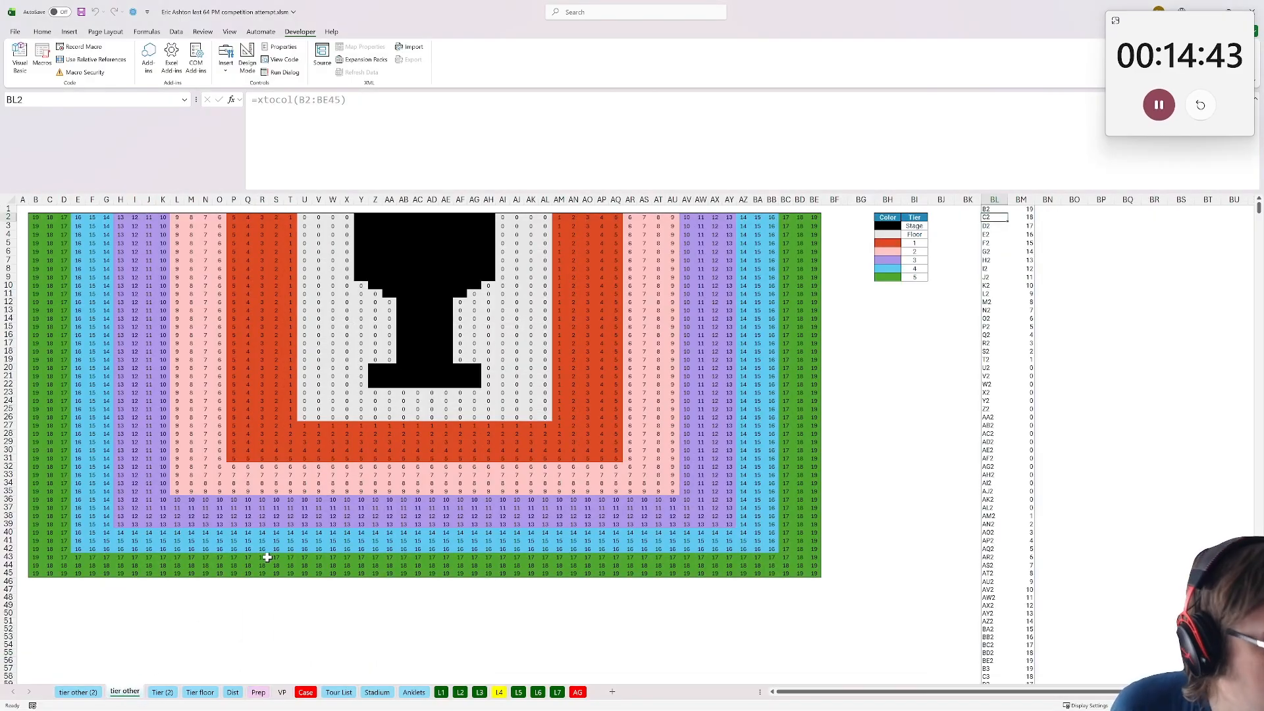
click(234, 696)
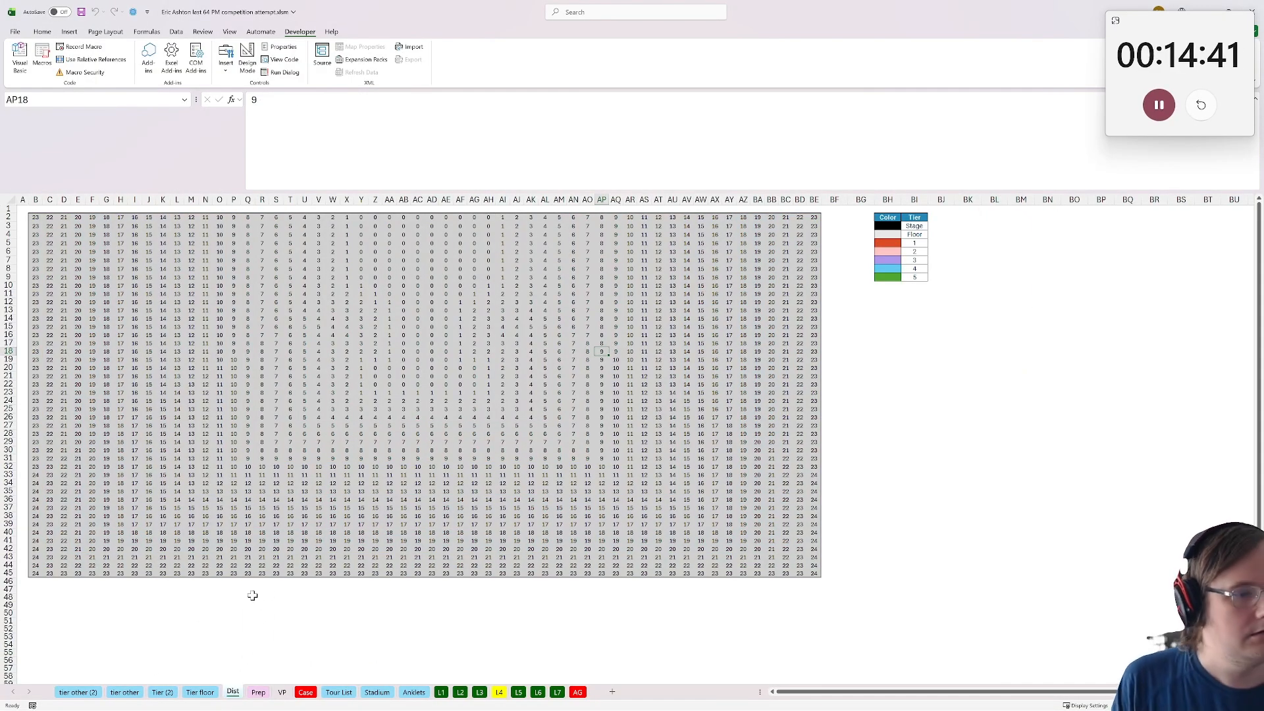
click(499, 693)
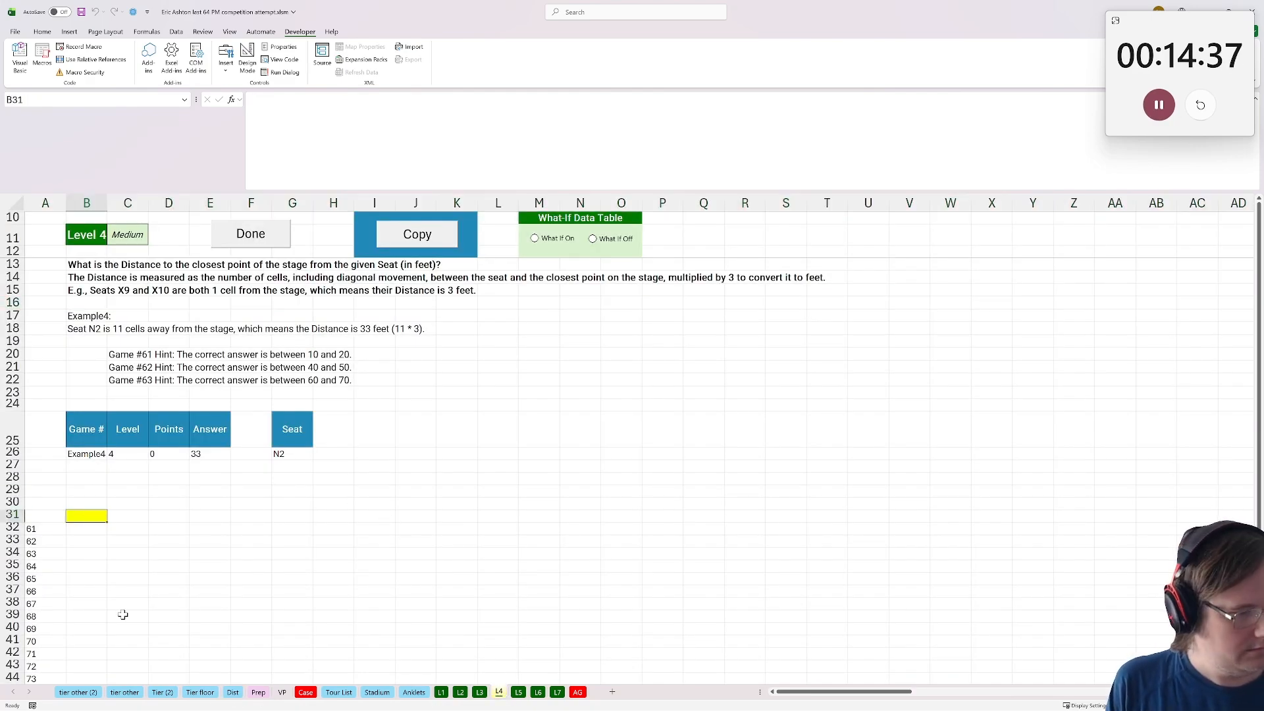
Enter =xtocol(B2:BE45) in BL1 of the Dist sheet to list every seat with its distance
click(233, 692)
click(996, 210)
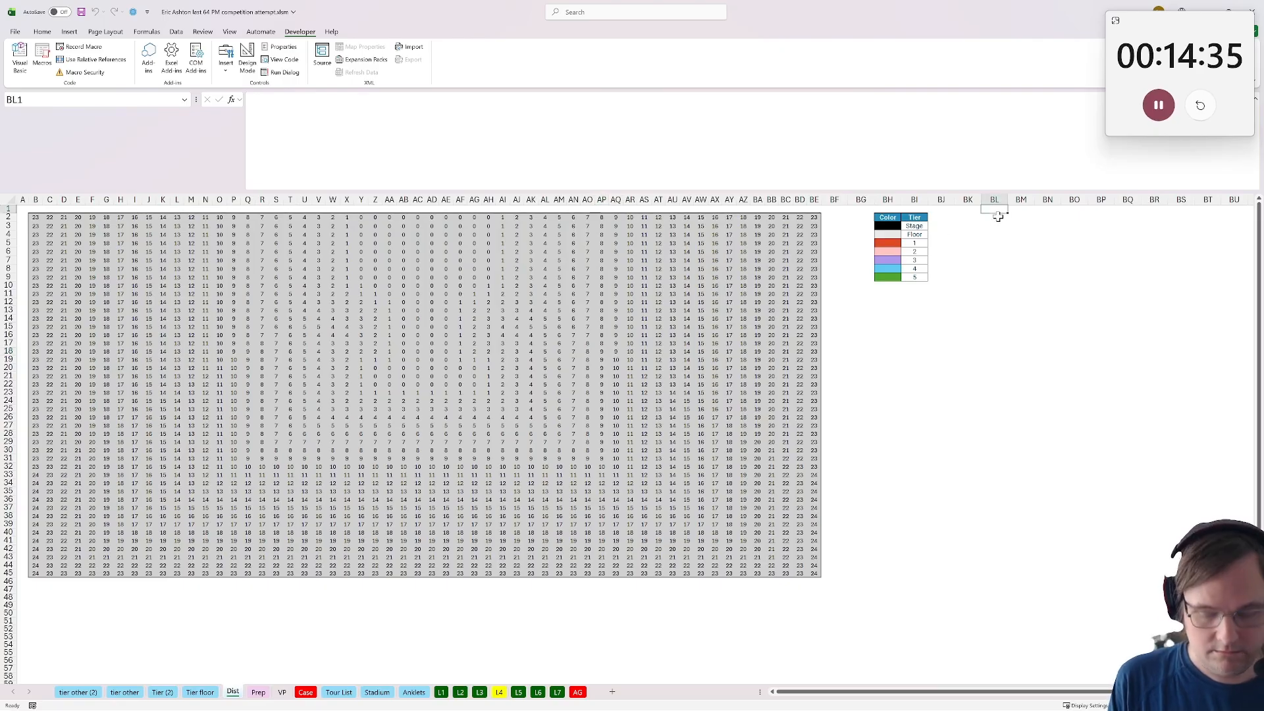
text(xtoc)
key(BackSpace)
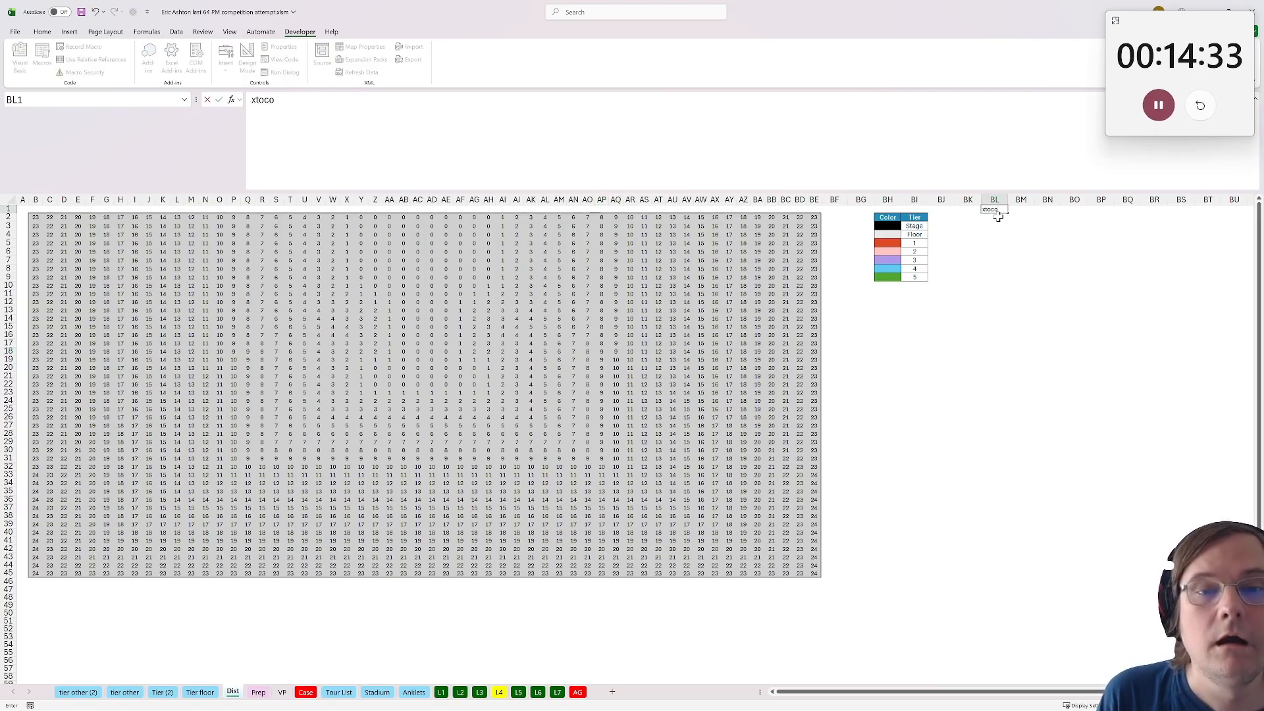
key(BackSpace)
text(=xtocol()
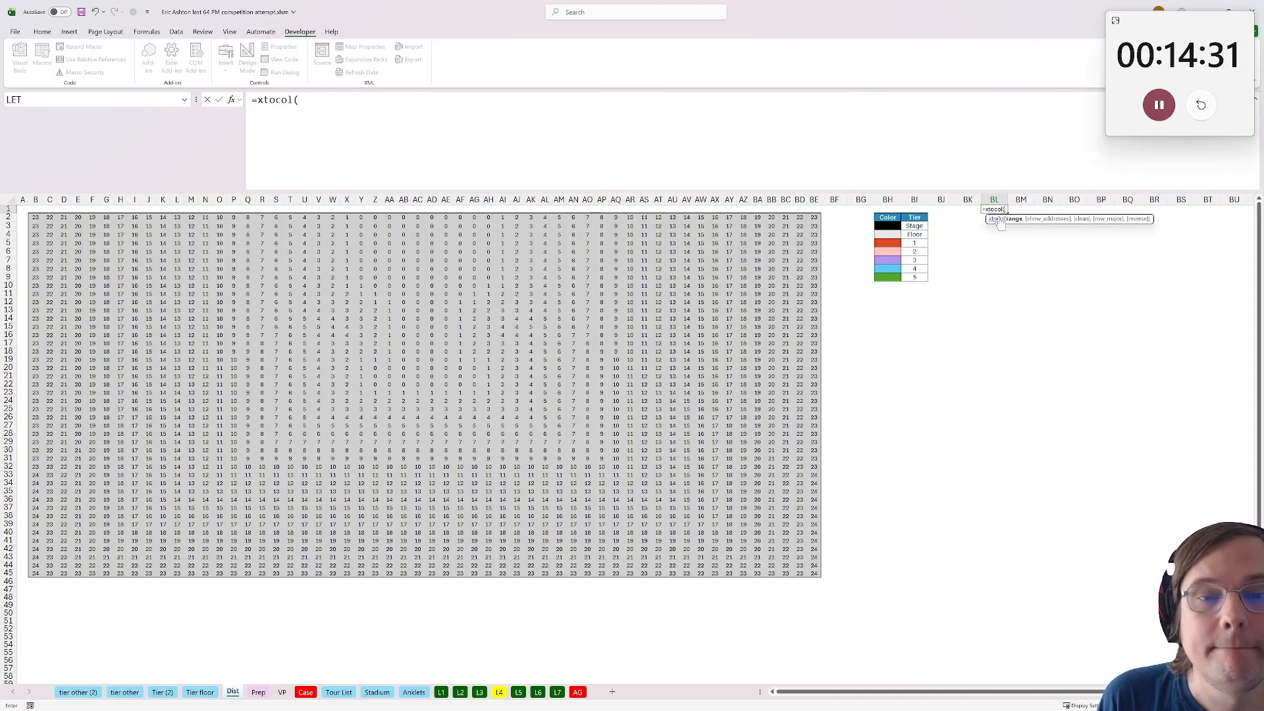
click(38, 217)
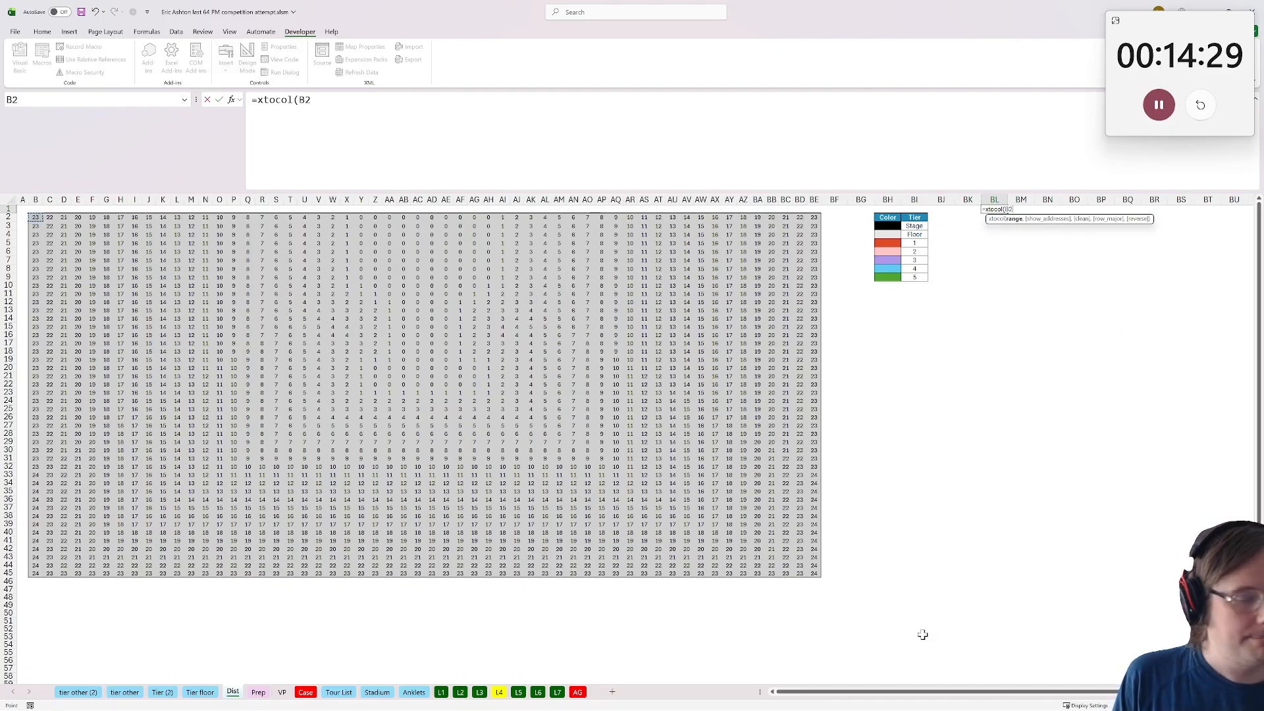
shift+click(815, 573)
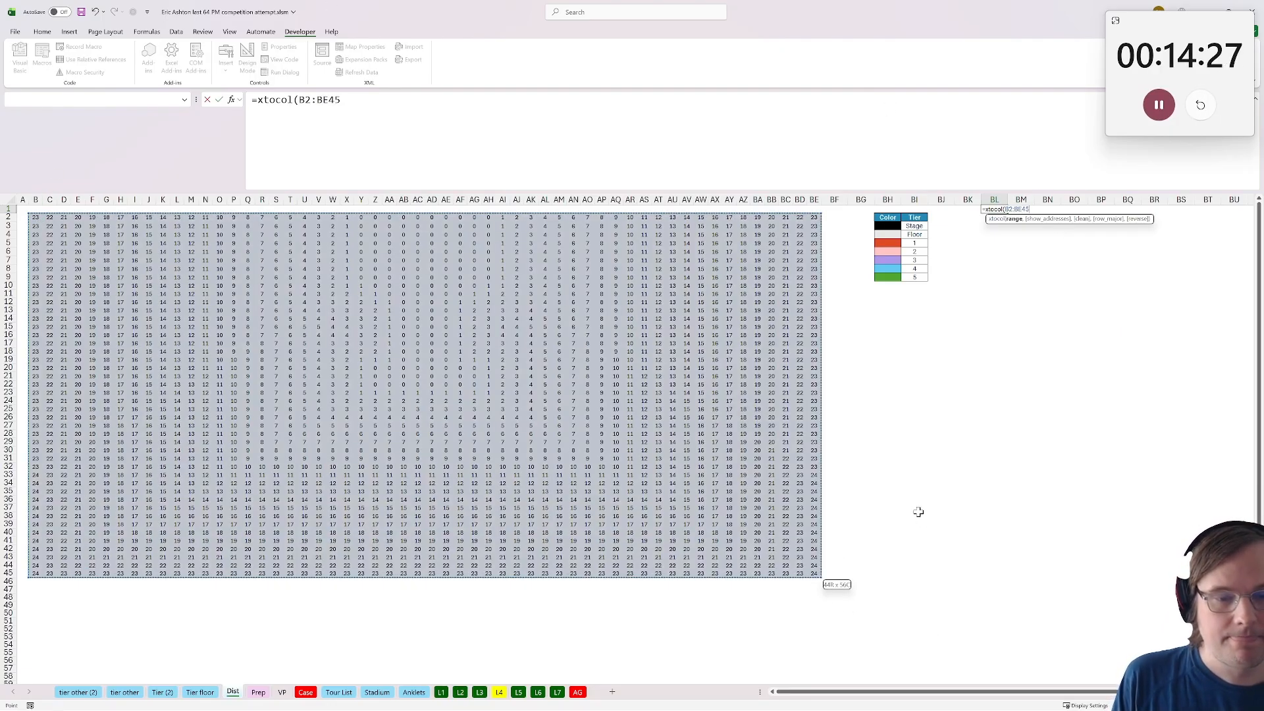
key(Return)
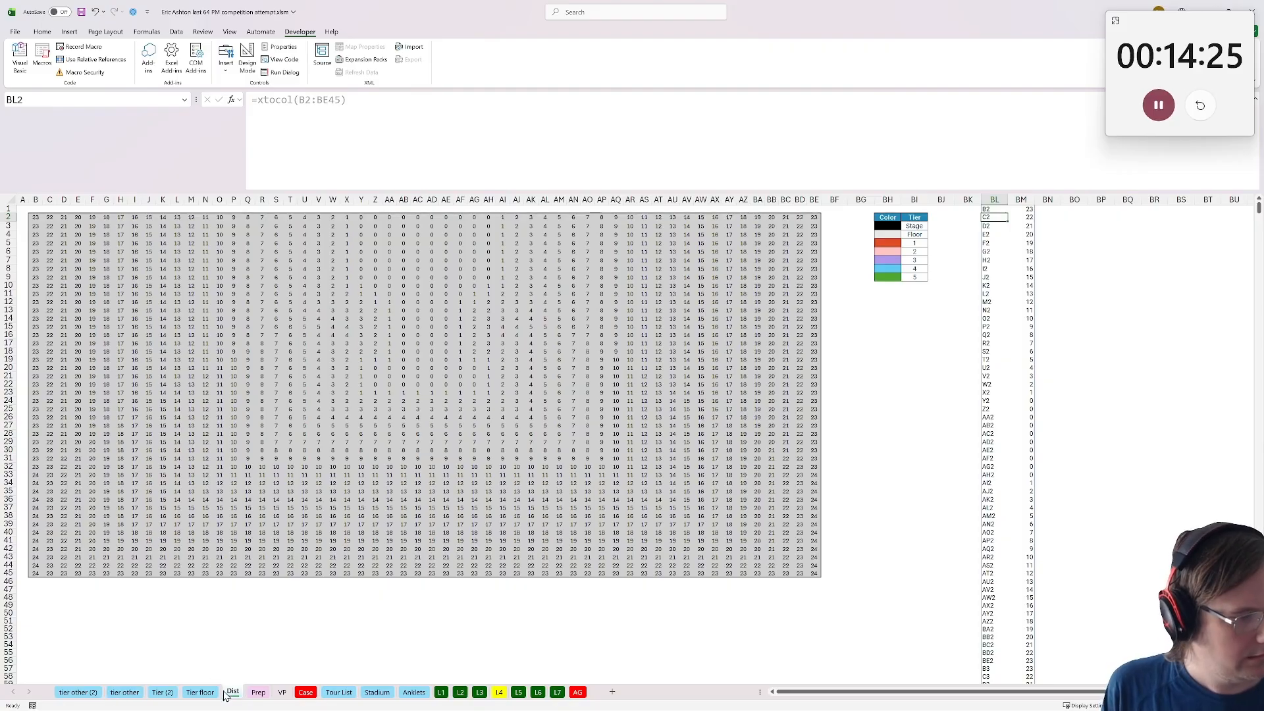
Enter an XLOOKUP in B31 of the L4 sheet that finds seat G26 in Dist column BL and returns column BM
click(305, 692)
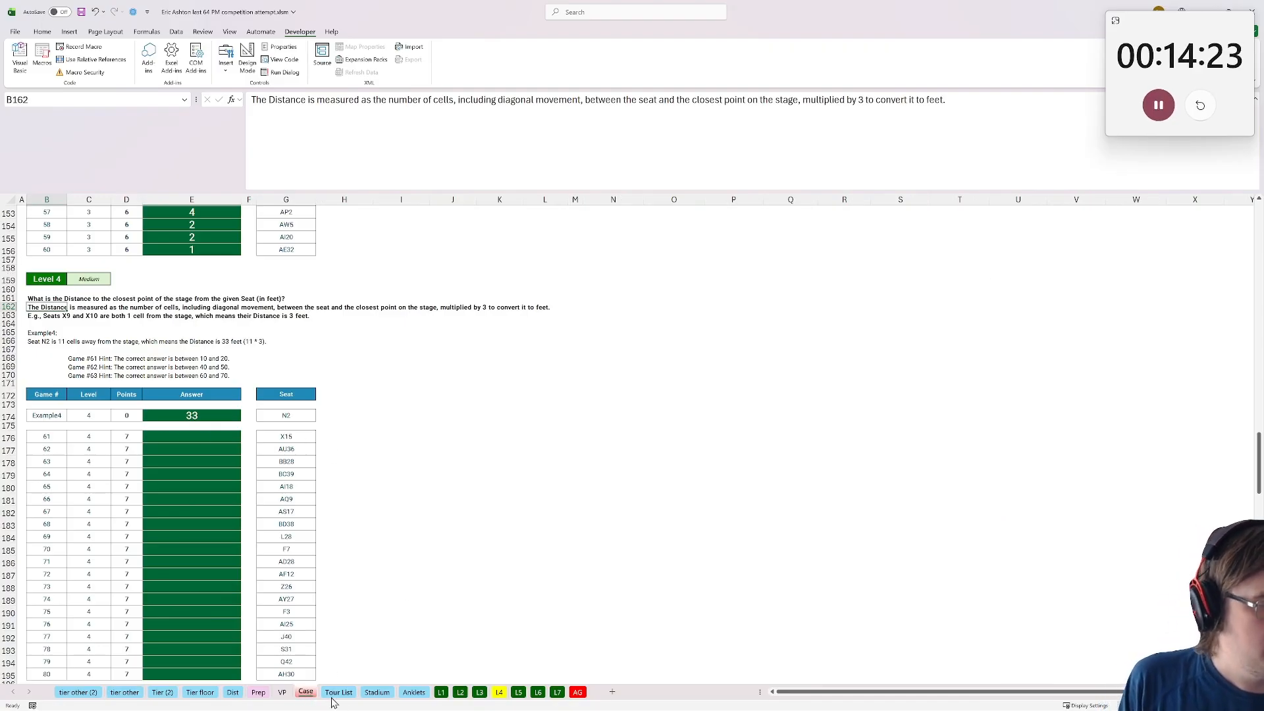
click(499, 692)
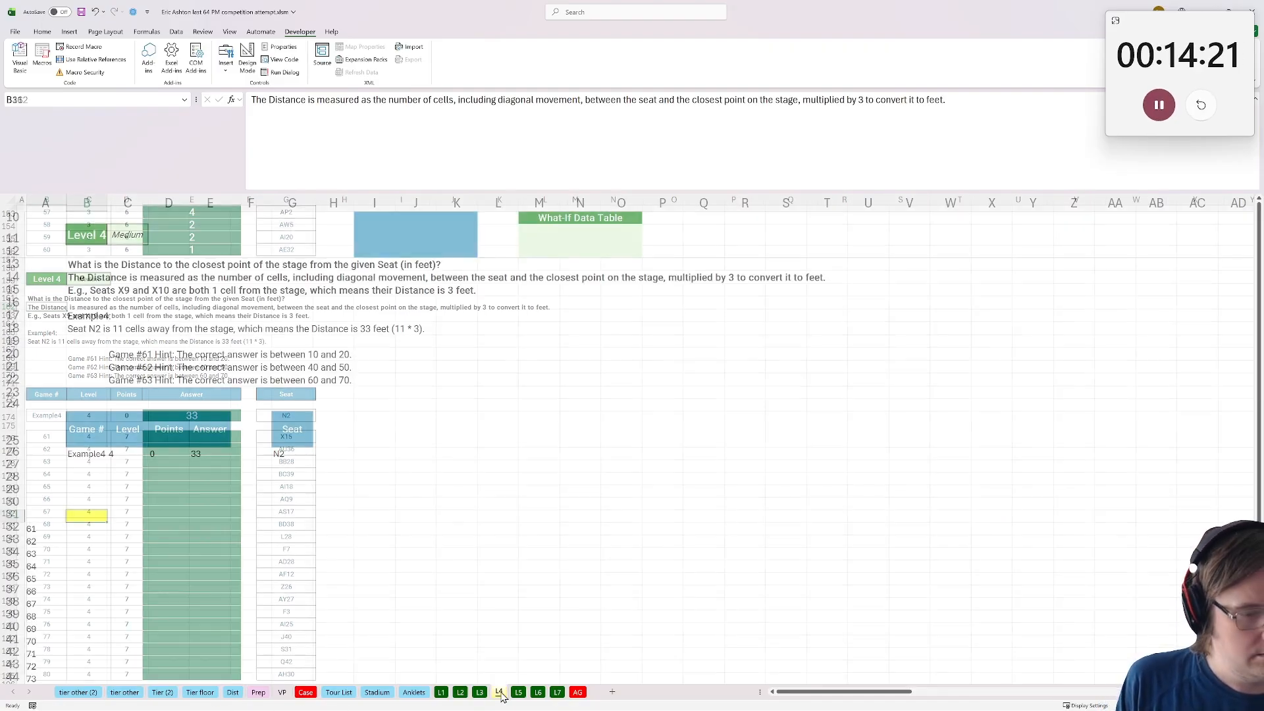
text(=xlookuP()
click(310, 456)
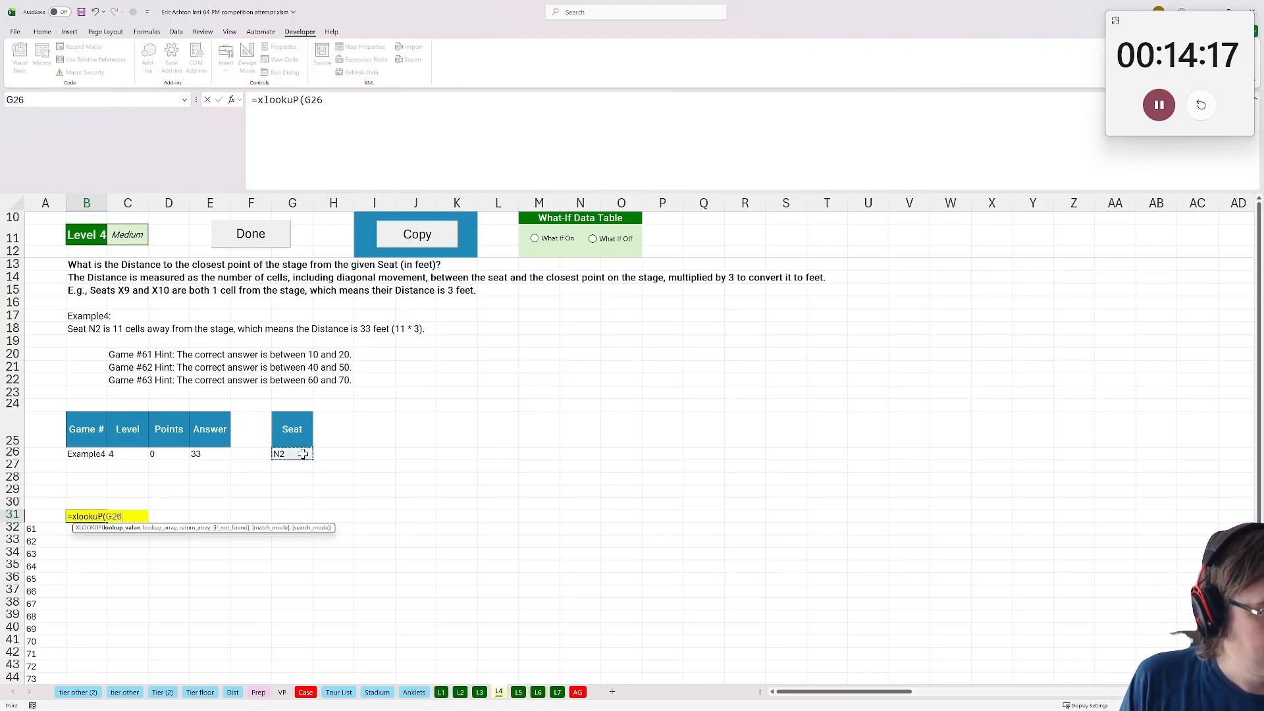
text(,)
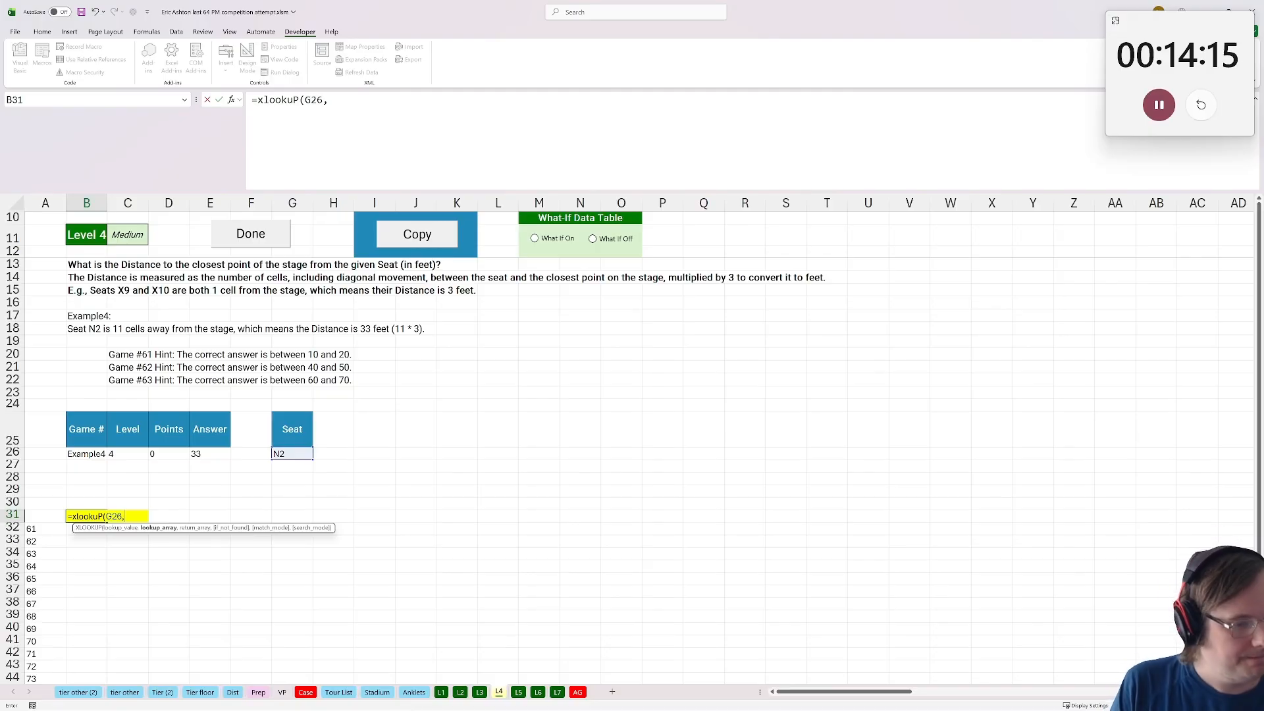
click(233, 692)
click(997, 200)
text(,)
click(1021, 199)
key(Return)
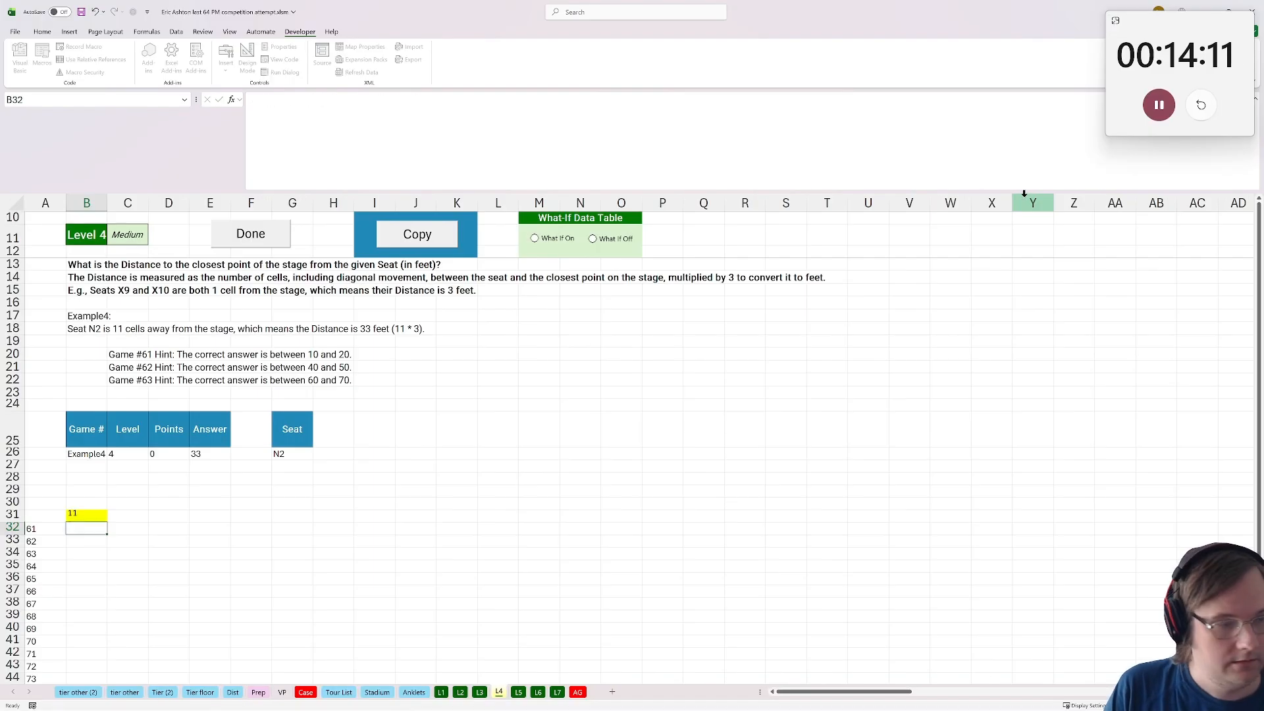
Multiply the XLOOKUP in B31 of the L4 sheet by 3 to convert the distance to feet
key(Up)
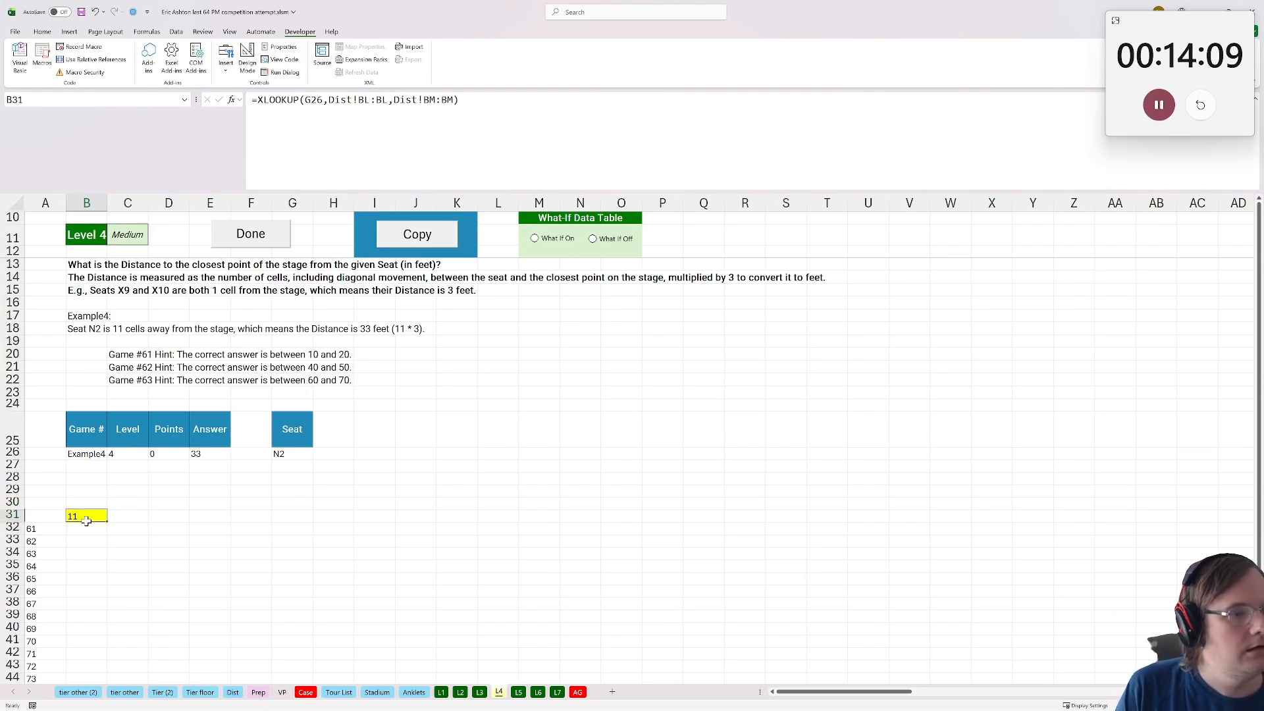
click(524, 136)
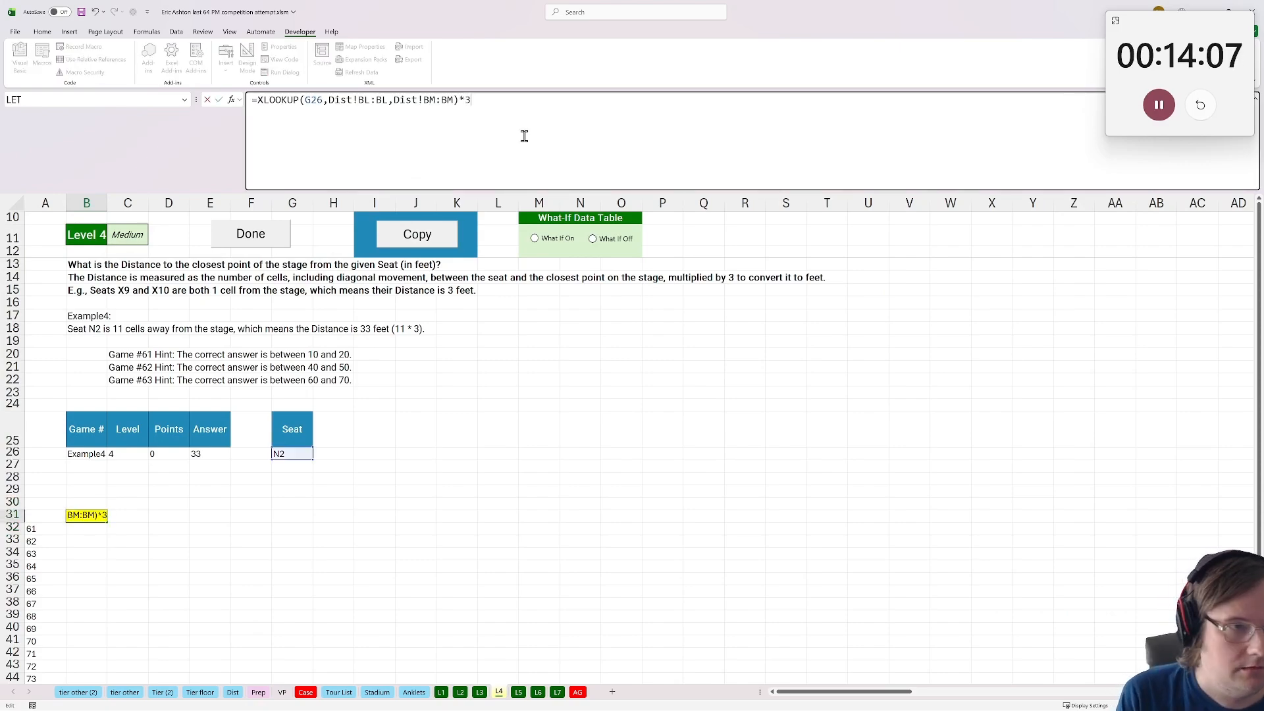
key(Return)
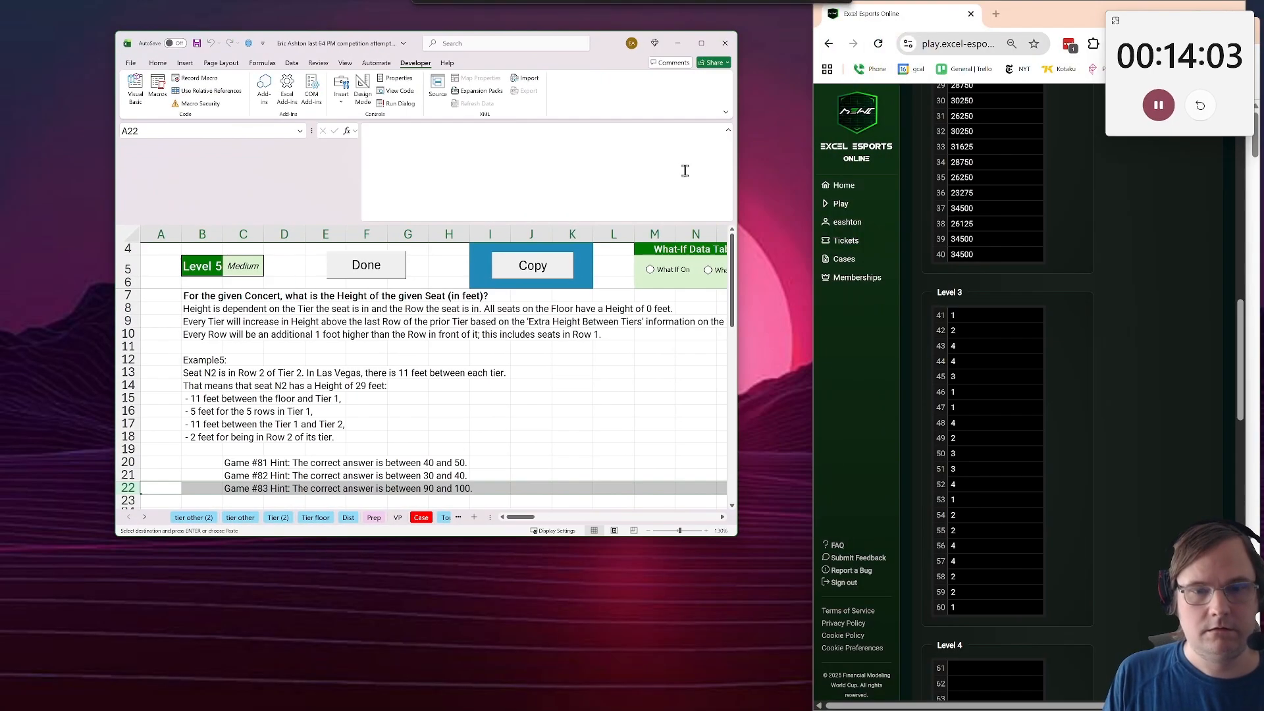
Paste the Level 4 answers into games 61 to 80 on Excel Esports Online
scroll(981, 658, down, 2)
click(963, 530)
key(ctrl+v)
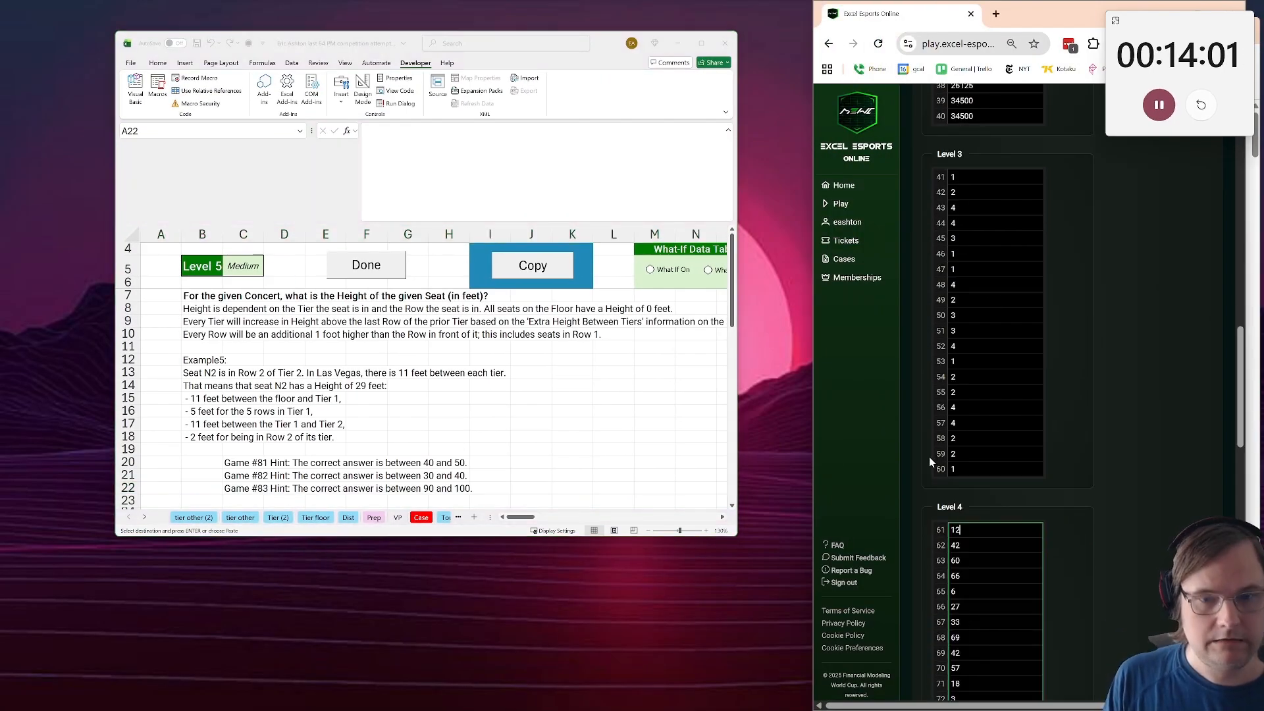
Return to Excel, check the filled answers on the Case sheet and read the Level 5 seat height rules and example
double_click(593, 40)
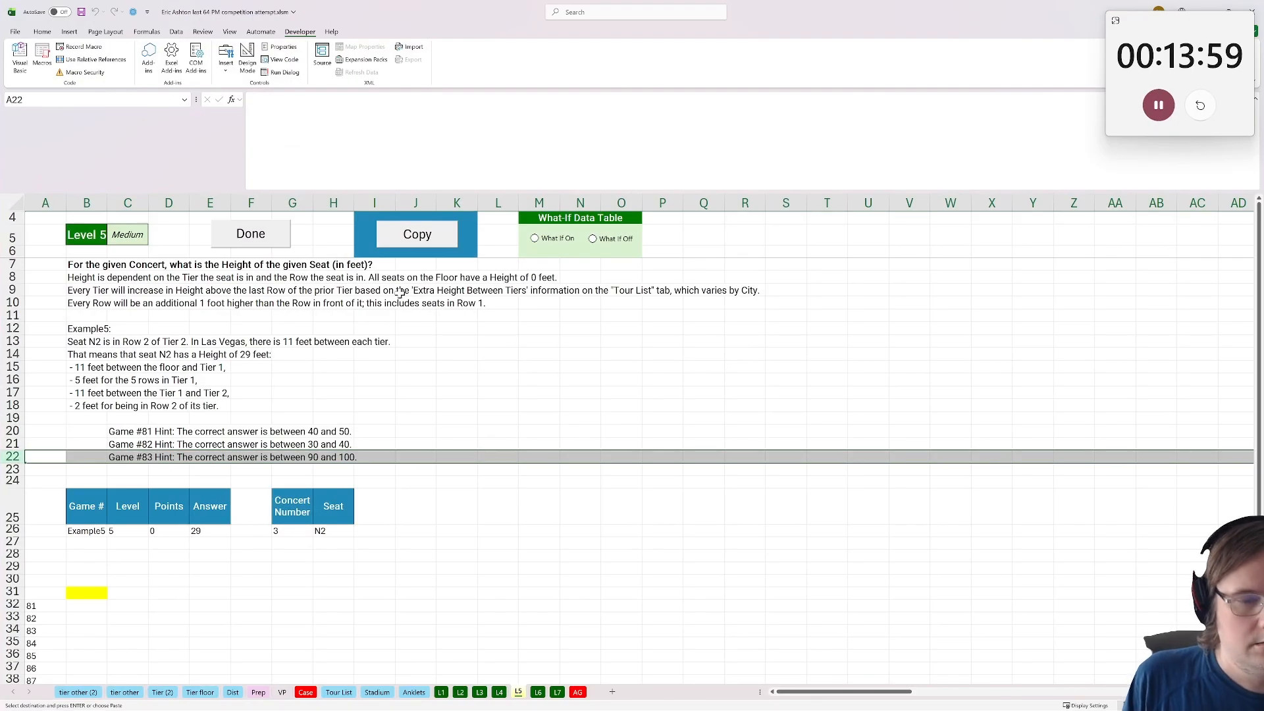
click(306, 693)
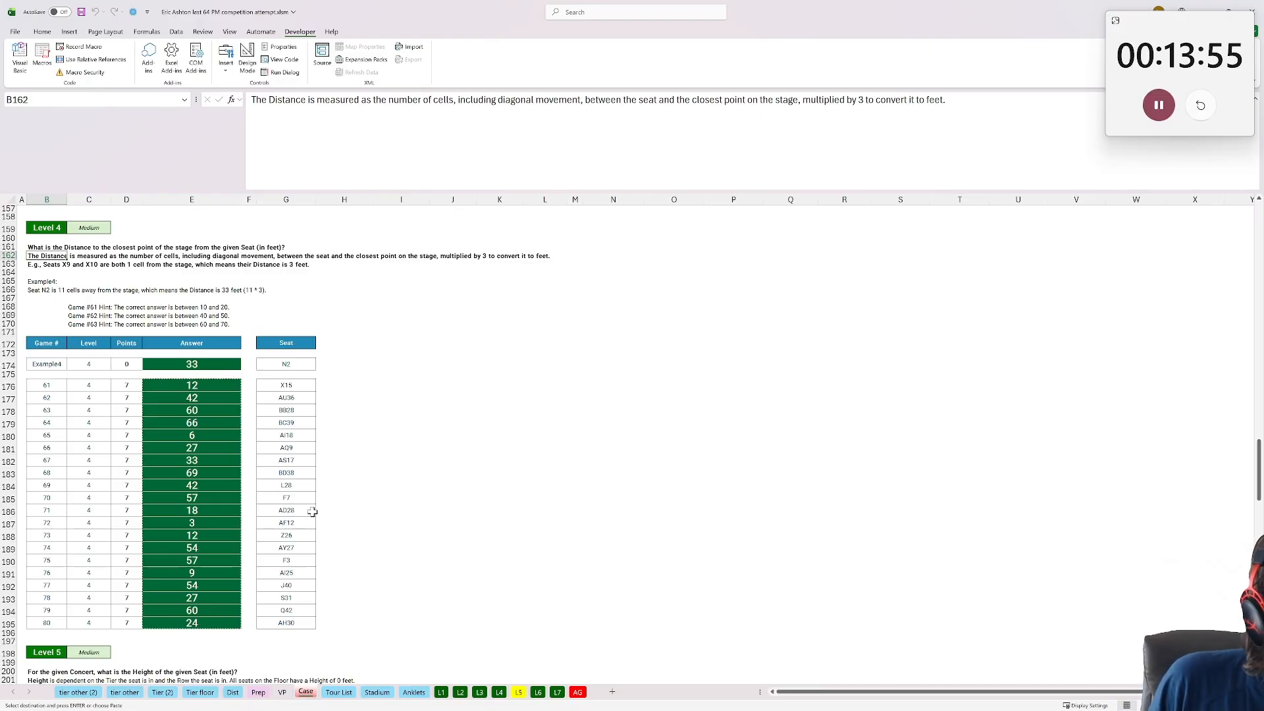
scroll(364, 520, up, 10)
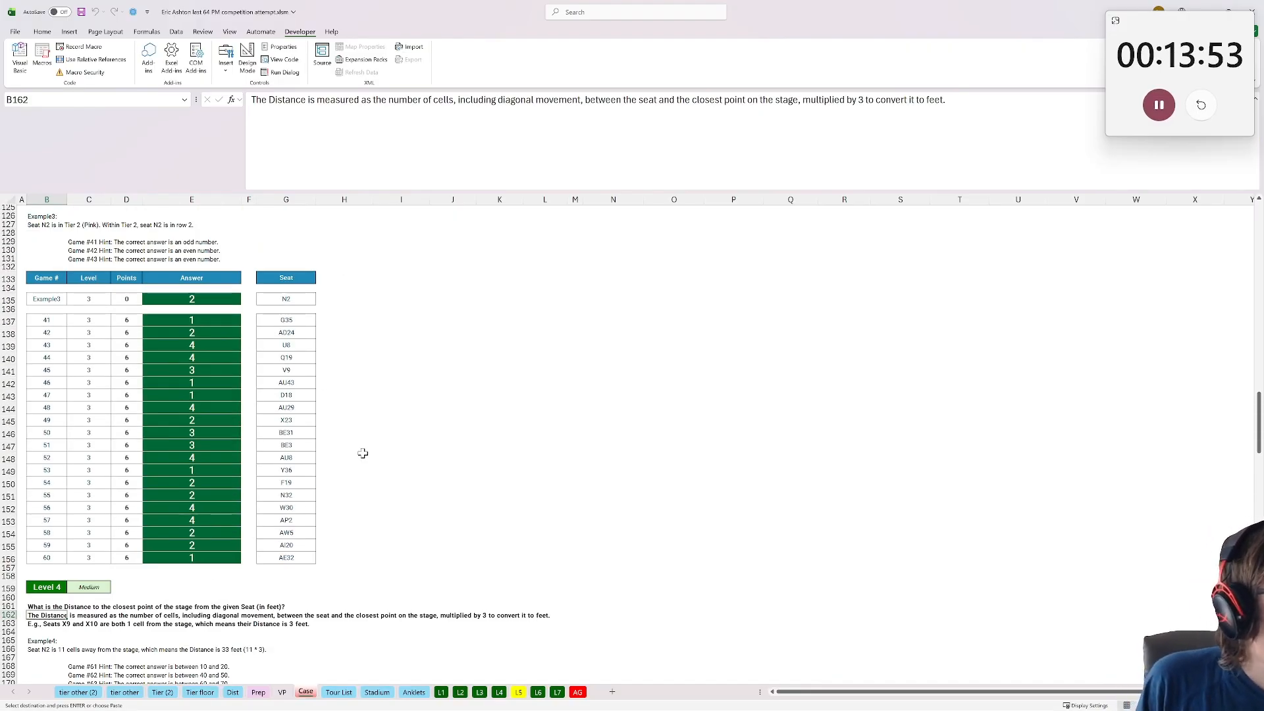
scroll(358, 453, down, 20)
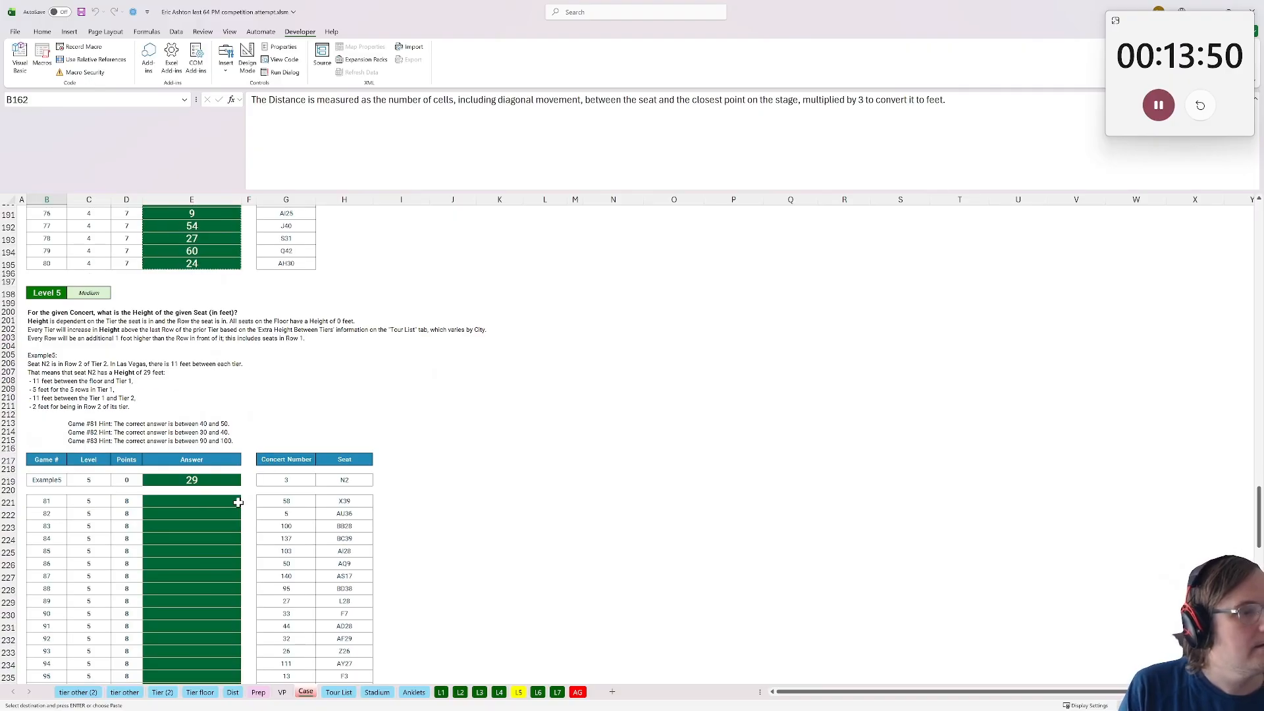
click(187, 501)
scroll(268, 496, down, 2)
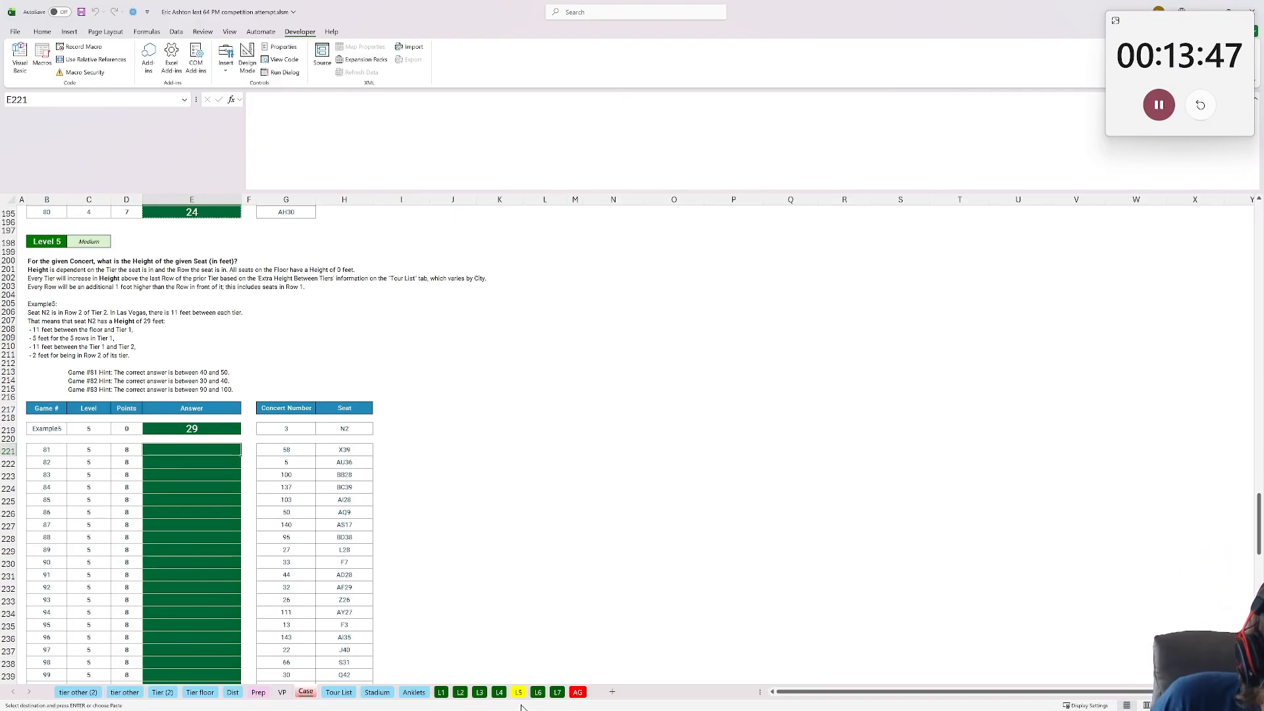
click(518, 692)
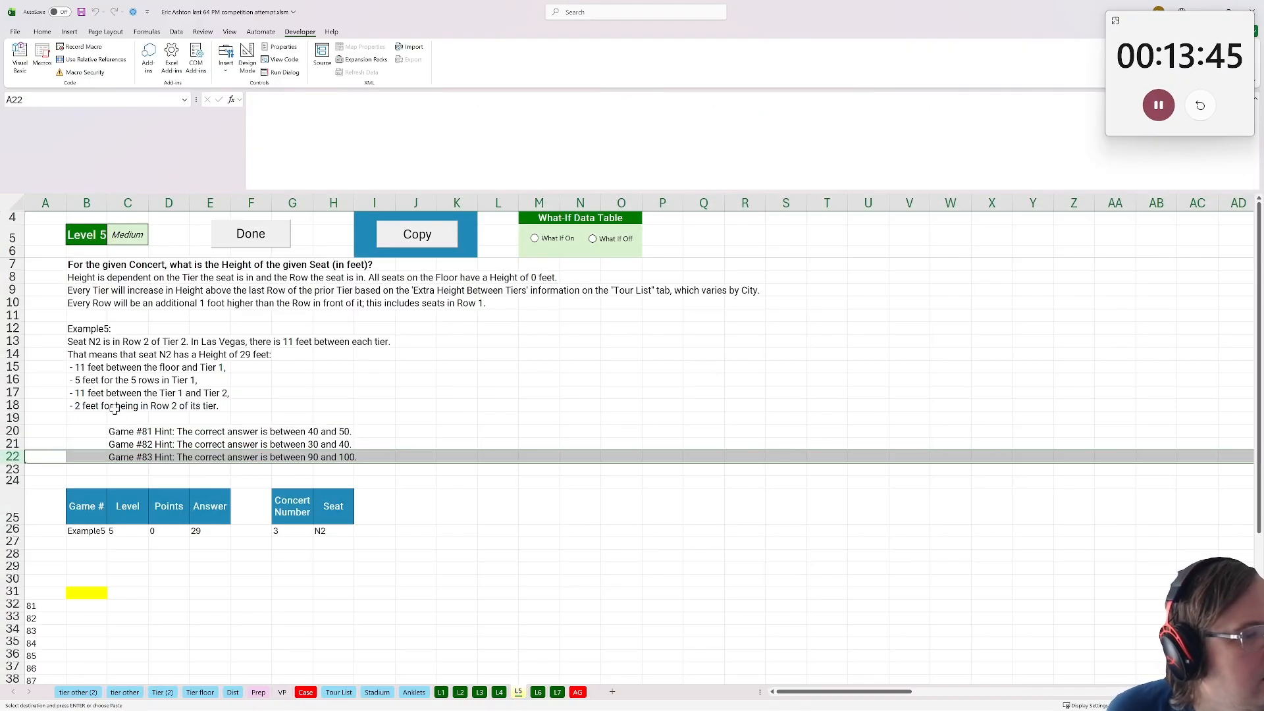
click(76, 342)
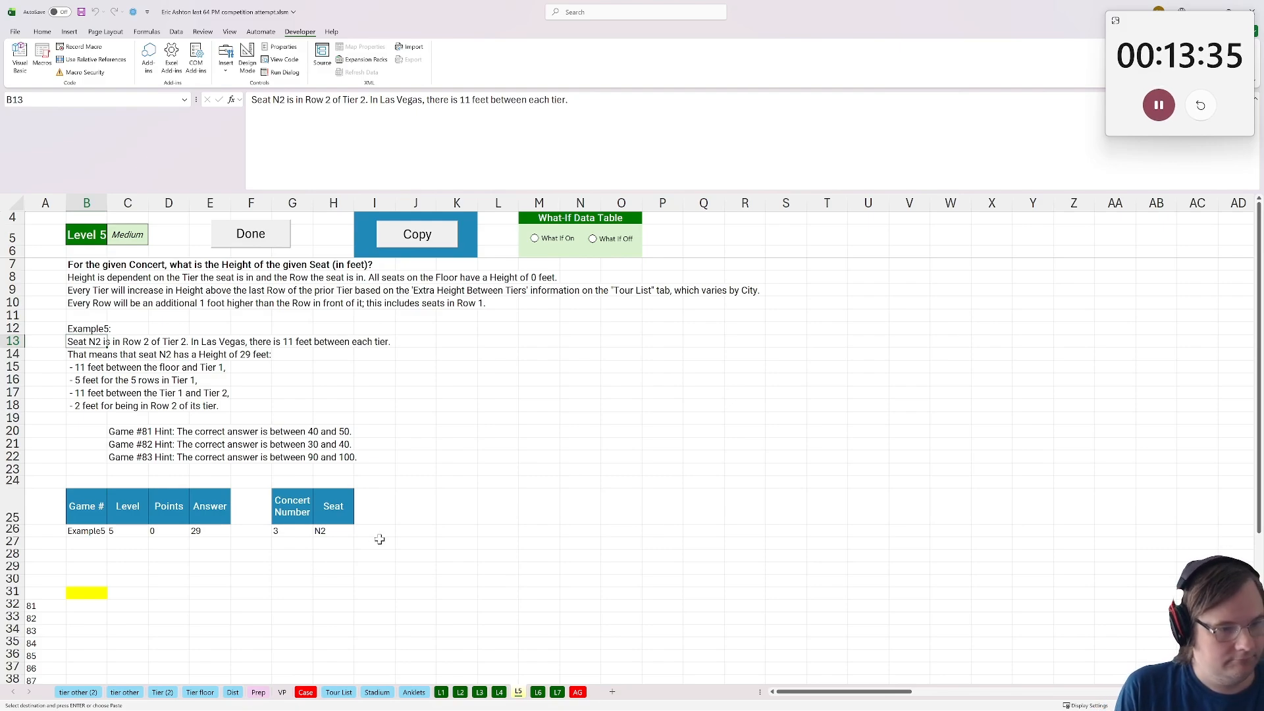
Add a helper column header in J25 of the L5 sheet, beside the Seat column
click(426, 510)
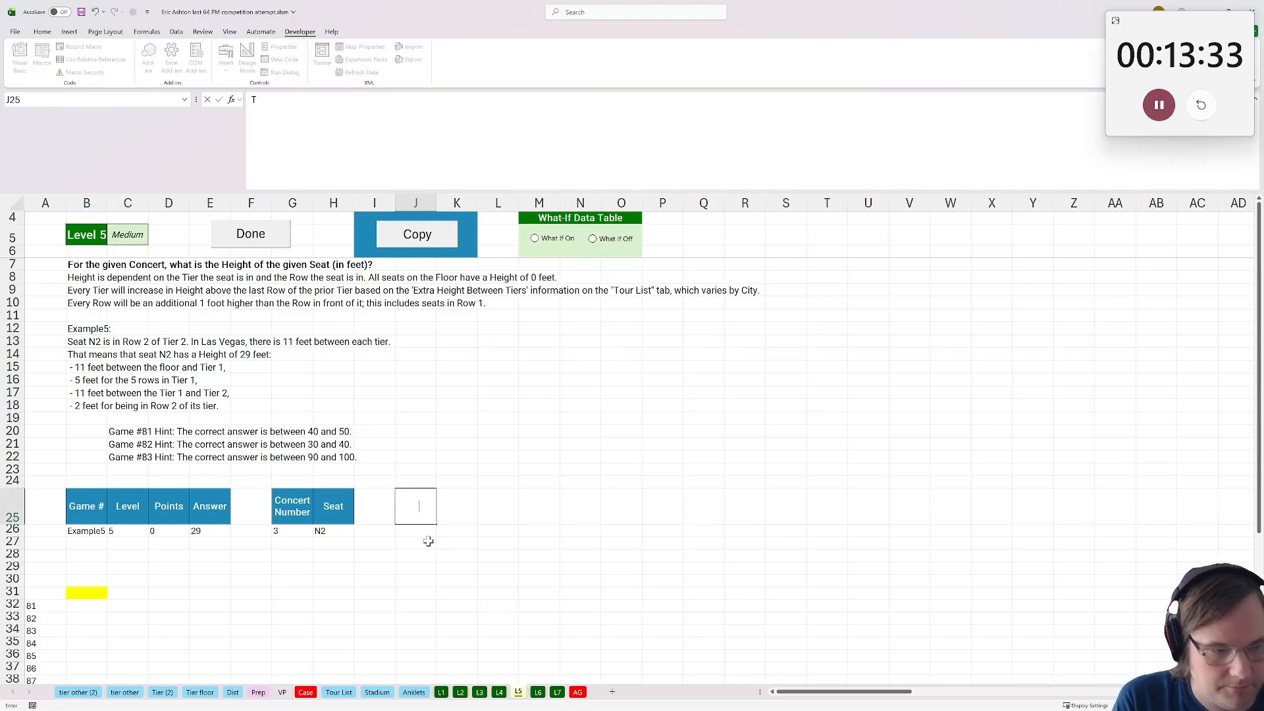
key(Return)
Rename the tier other (2) sheet as seat data
click(86, 691)
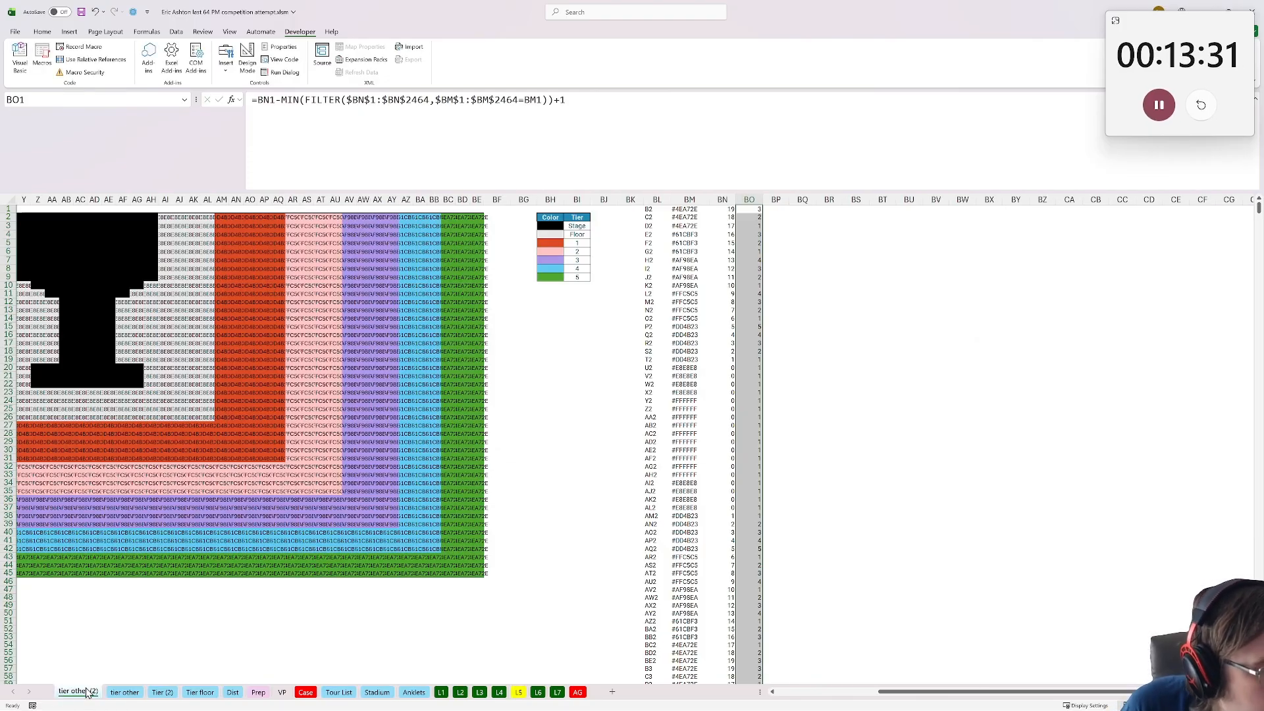
double_click(86, 691)
text(seat data)
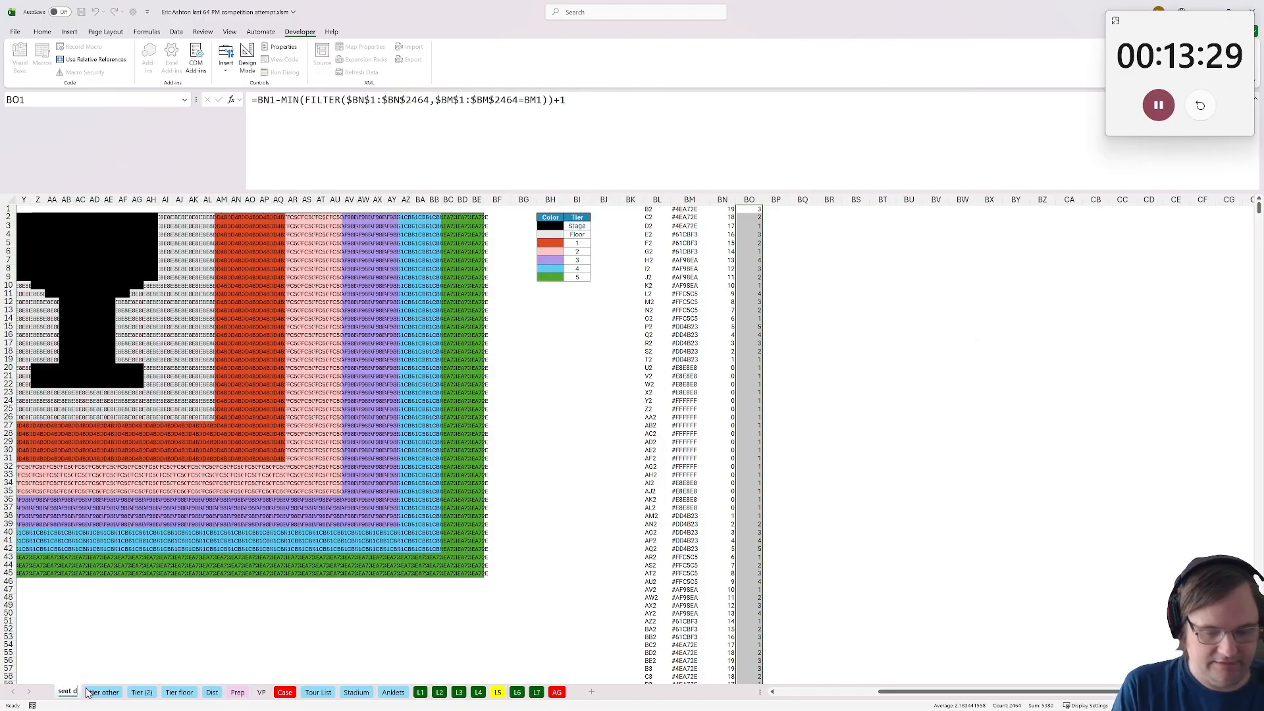
key(Return)
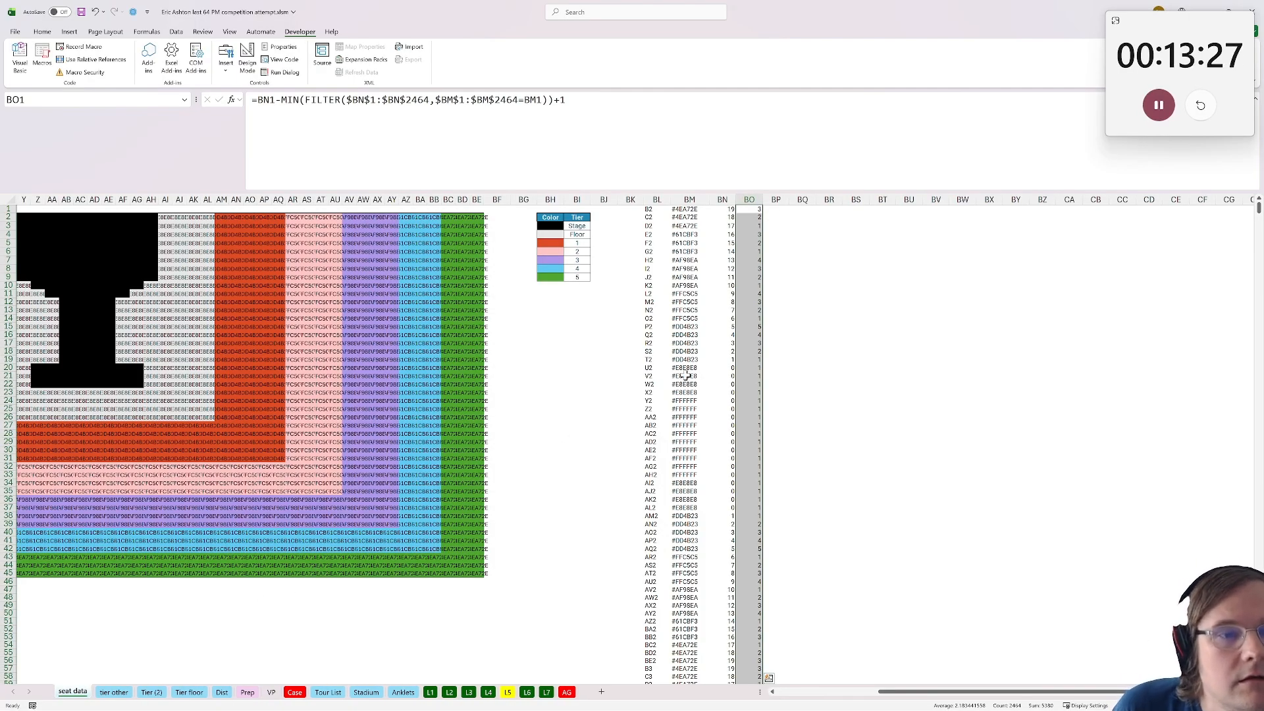
Shift the whole seat list in columns BL to BO down one row so it starts at BL2
click(795, 271)
click(683, 210)
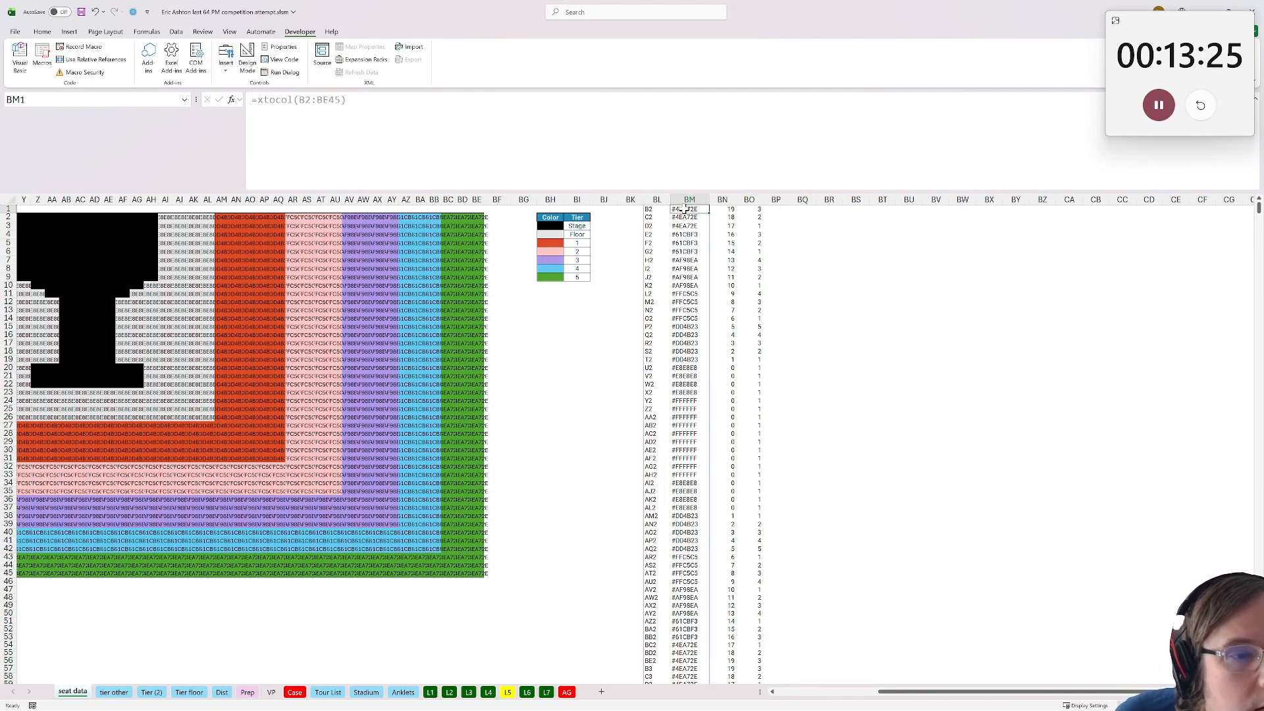
click(771, 211)
click(655, 207)
drag(656, 207, 753, 263)
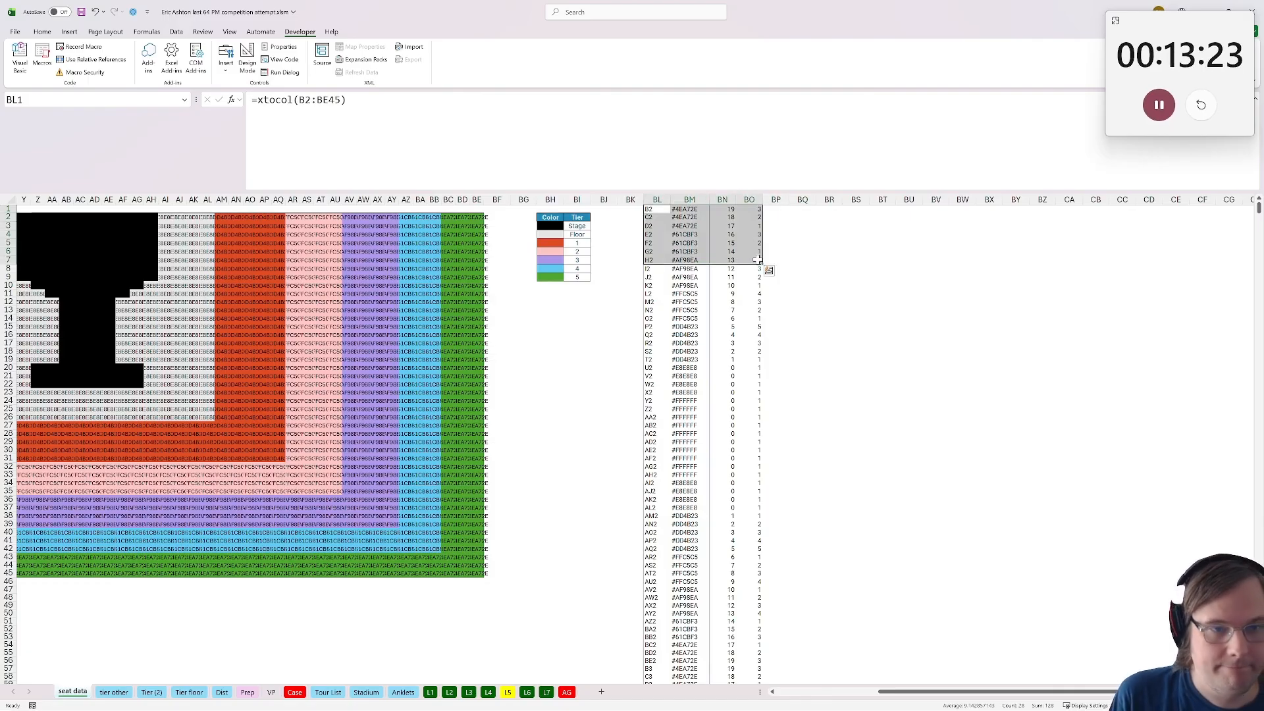
key(ctrl+shift+Down)
key(ctrl+c)
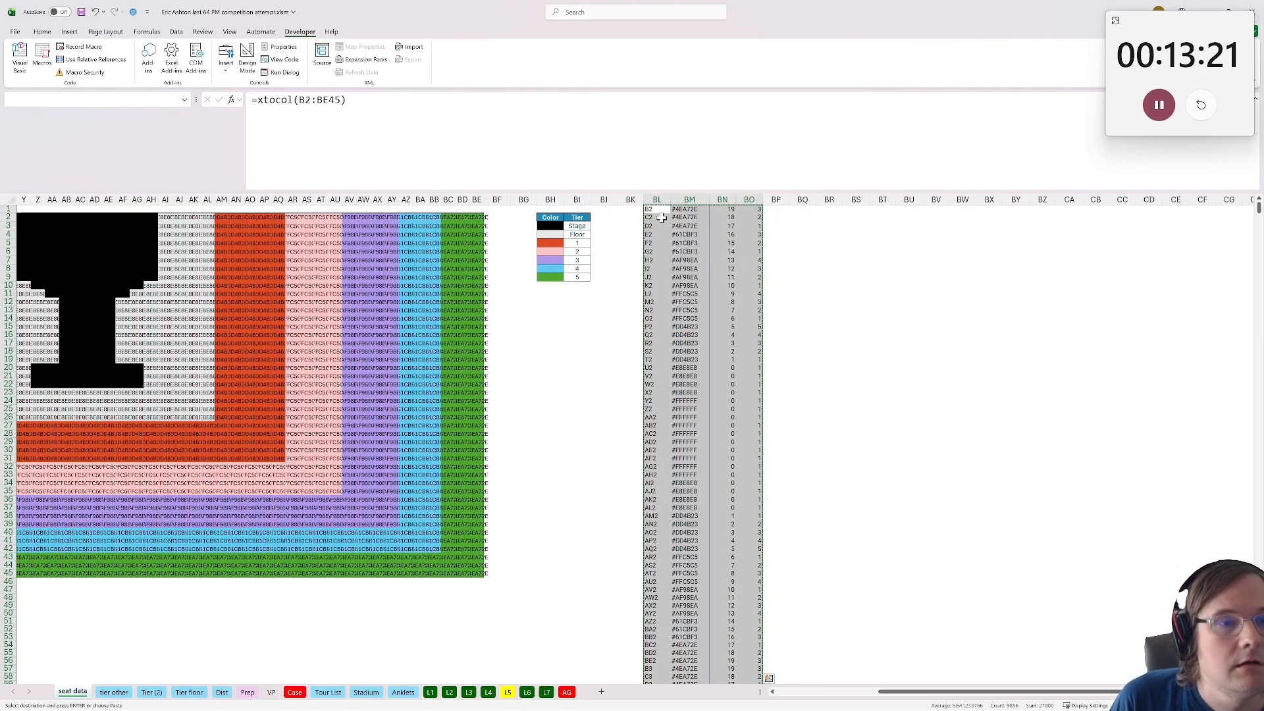
click(658, 218)
key(ctrl+v)
Label the seat list's header row from BL1 to BP1 as Add, Color, Row all, Row Tier and Tier #
click(652, 209)
text(Sea)
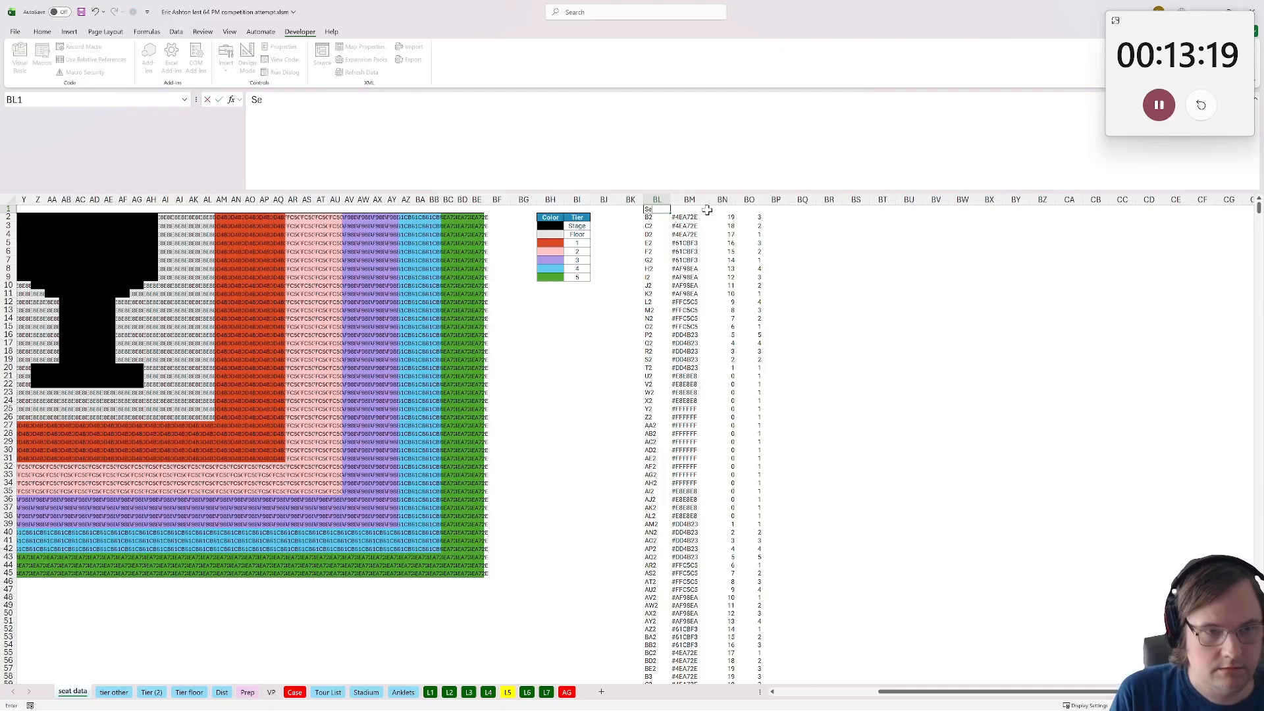
key(BackSpace)
key(BackSpace)
key(BackSpace)
text(Add)
key(Tab)
text(Color)
key(Tab)
text(Row all)
key(Tab)
text(Row Tier)
key(Tab)
text(Tier)
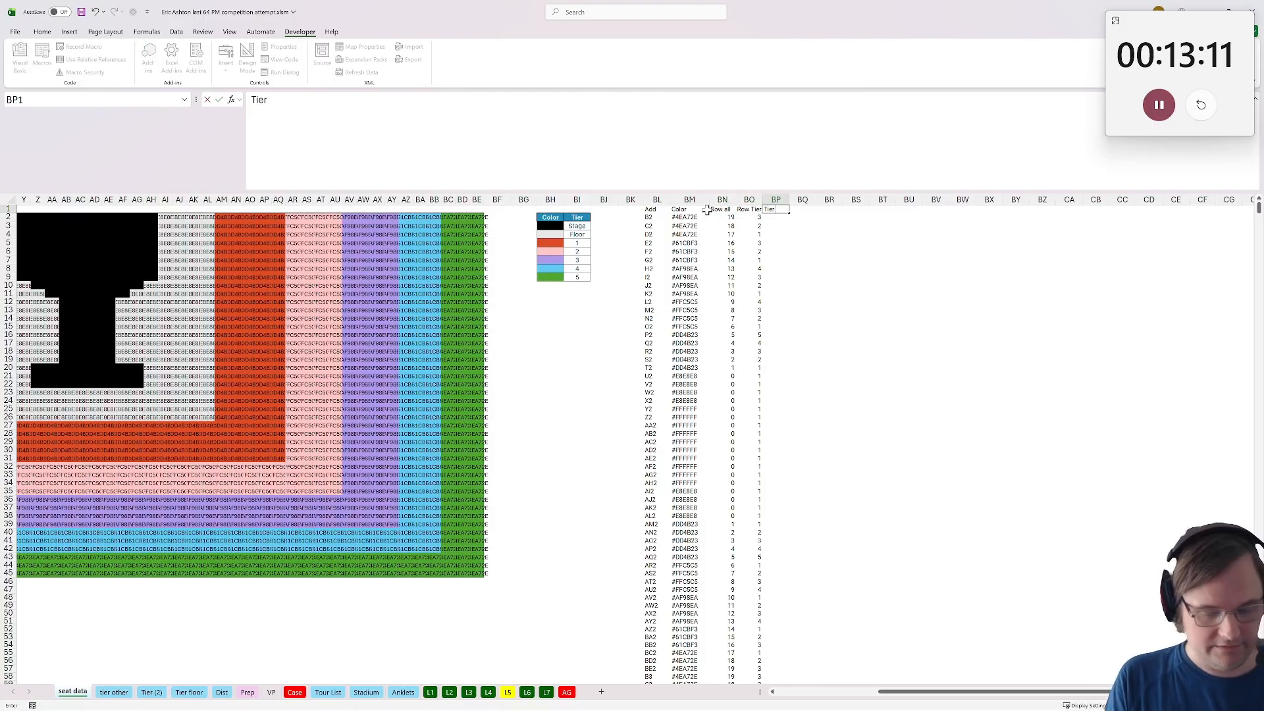
text( #)
key(Return)
Run the macro that writes hex color codes into the Color legend cells BH3:BH9
drag(552, 228, 553, 276)
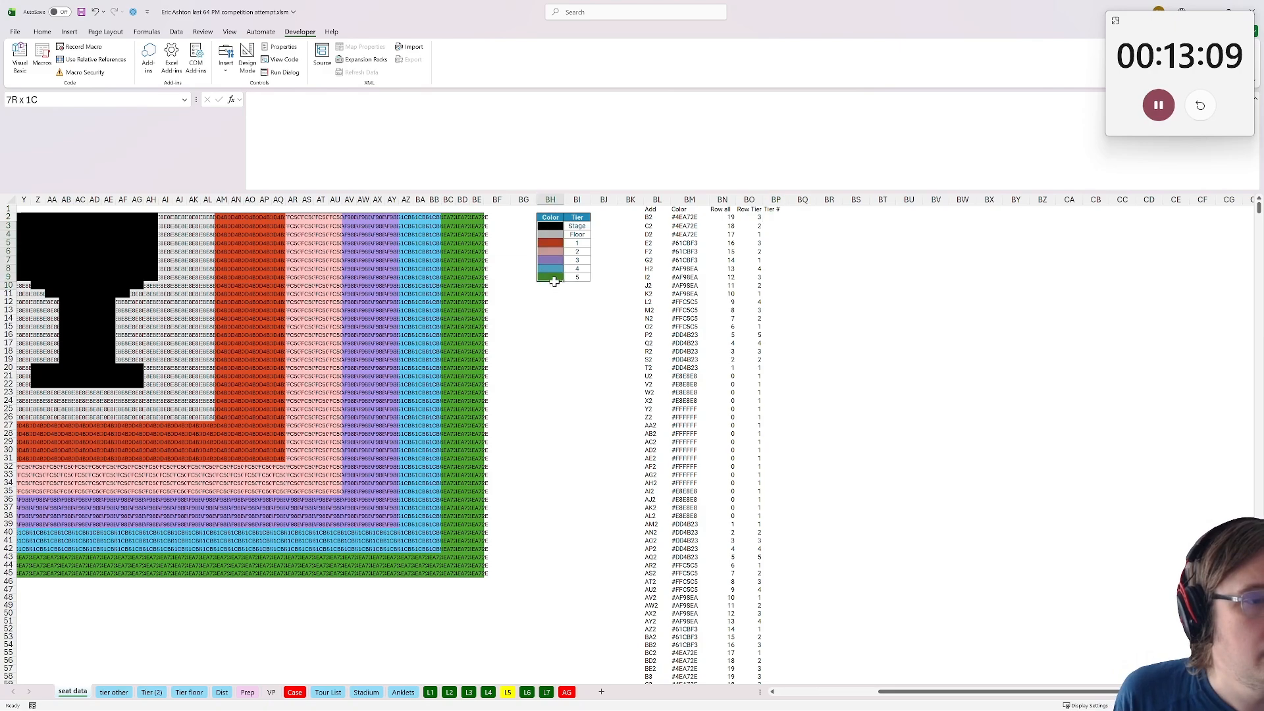
click(39, 66)
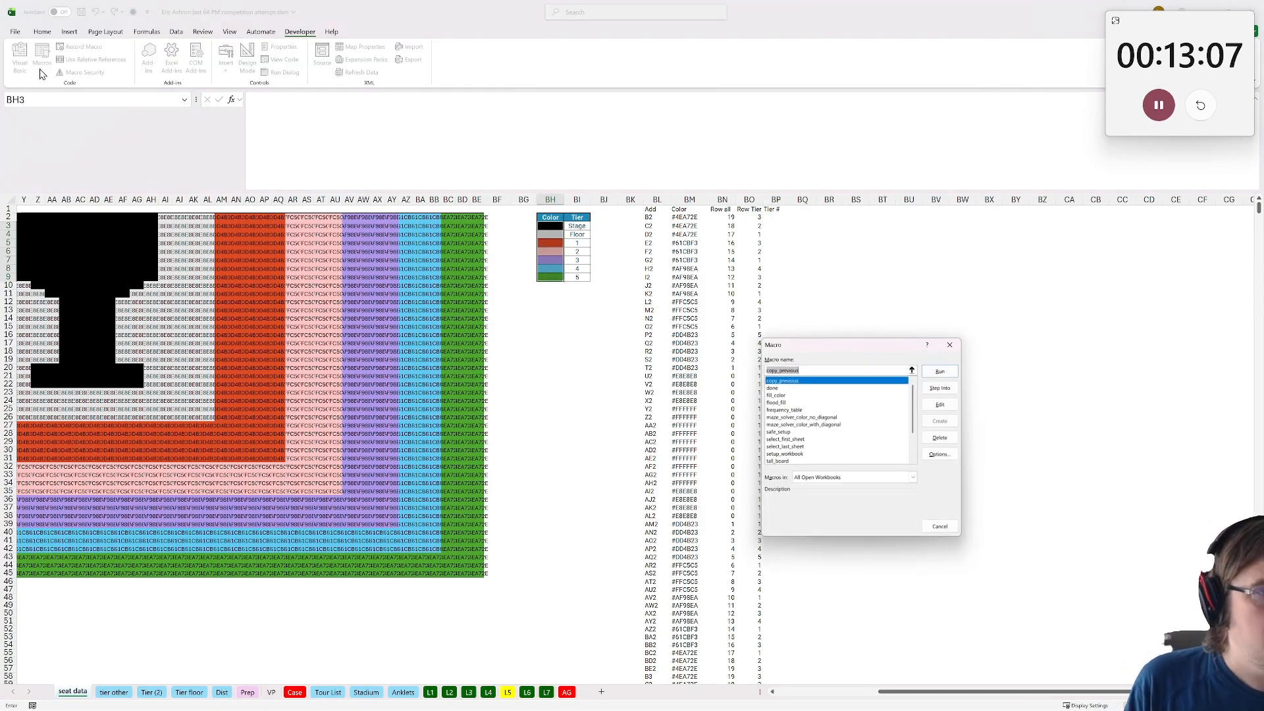
click(790, 439)
scroll(799, 449, down, 2)
click(799, 450)
click(941, 370)
Fill the Tier # column from BP2 down with =XLOOKUP(BM2,$BH$3:$BH$9,$BI$3:$BI$9)
click(780, 218)
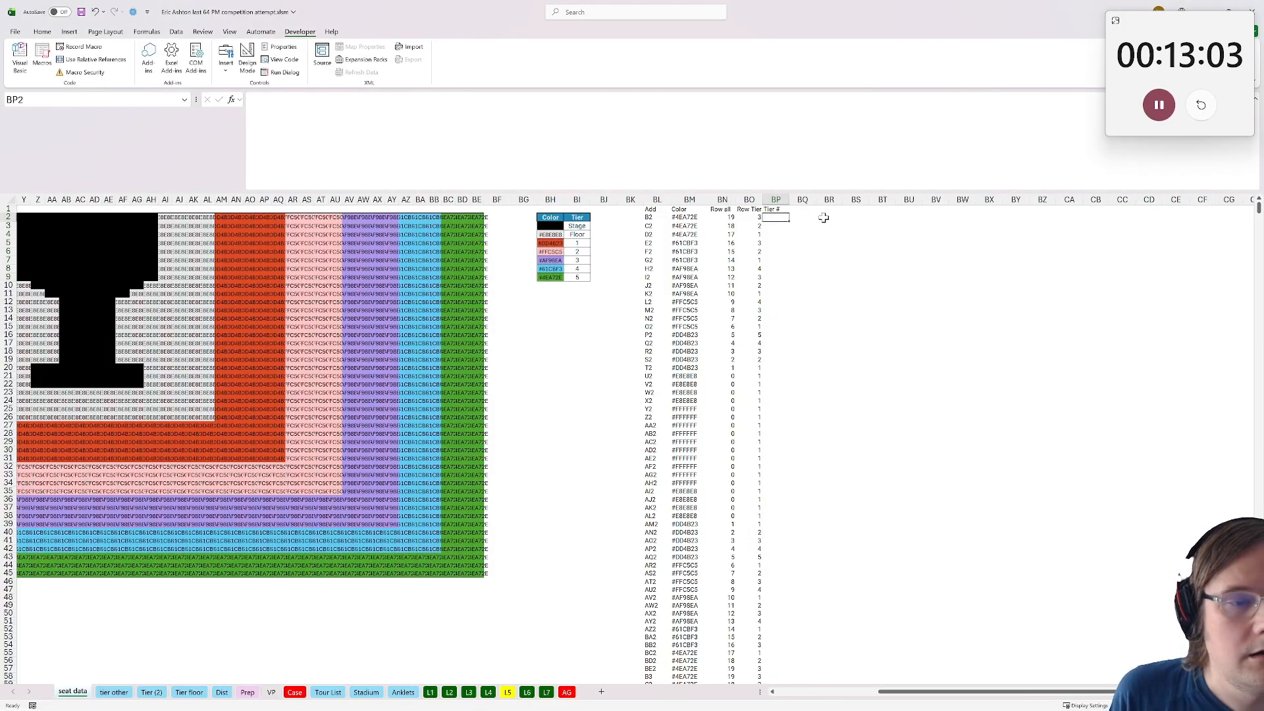
text(=xlookup()
click(688, 218)
text(,)
drag(551, 226, 555, 279)
text(,)
drag(578, 227, 586, 277)
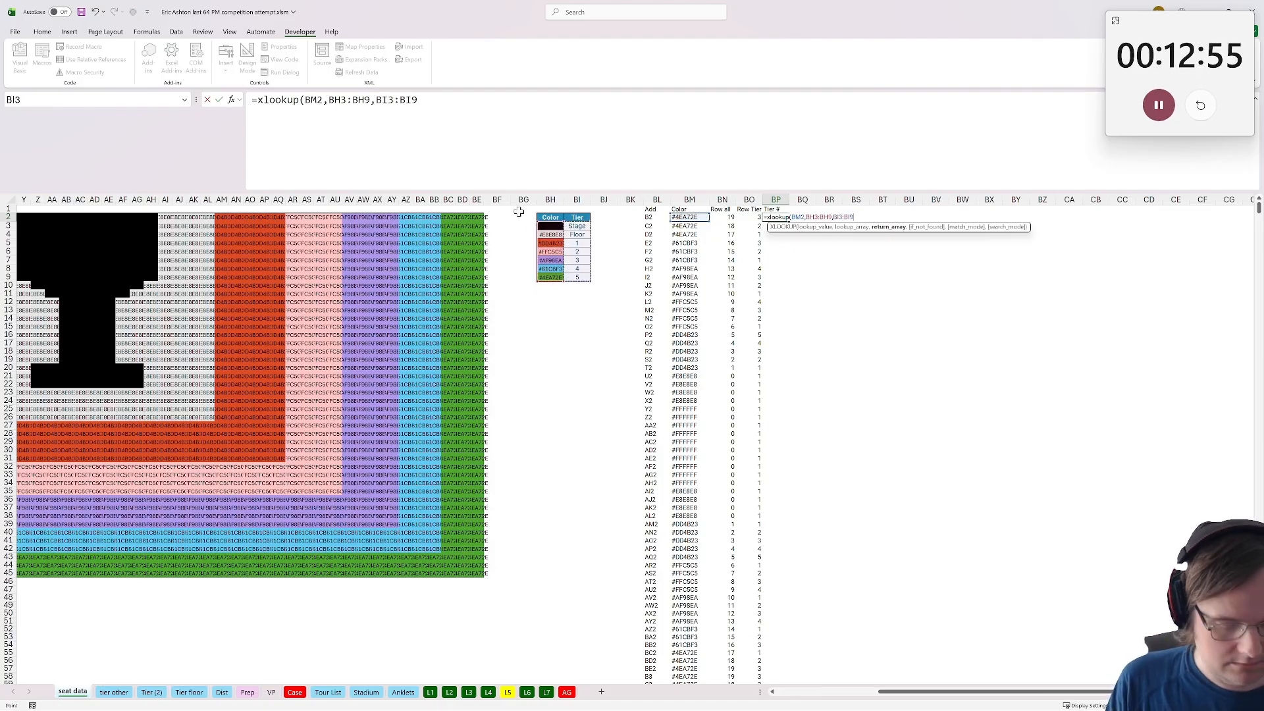
drag(412, 149, 318, 166)
key(F4)
click(557, 125)
text())
key(ctrl+Return)
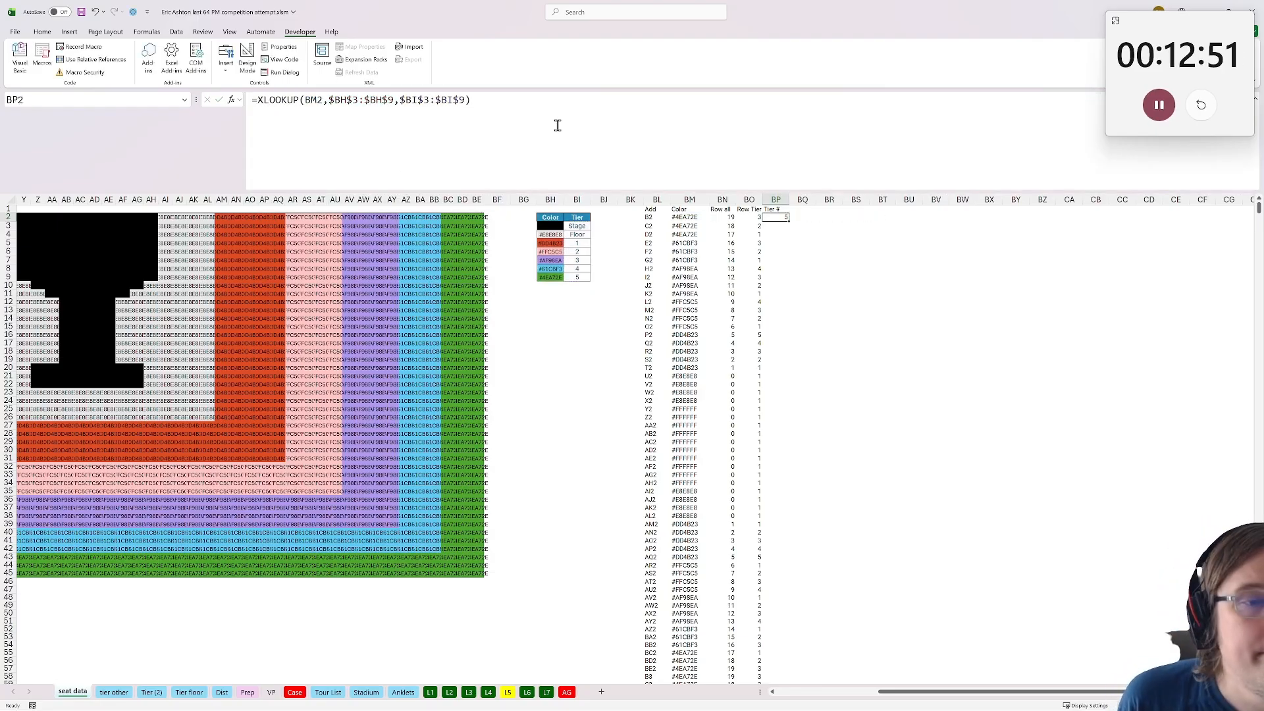
double_click(789, 222)
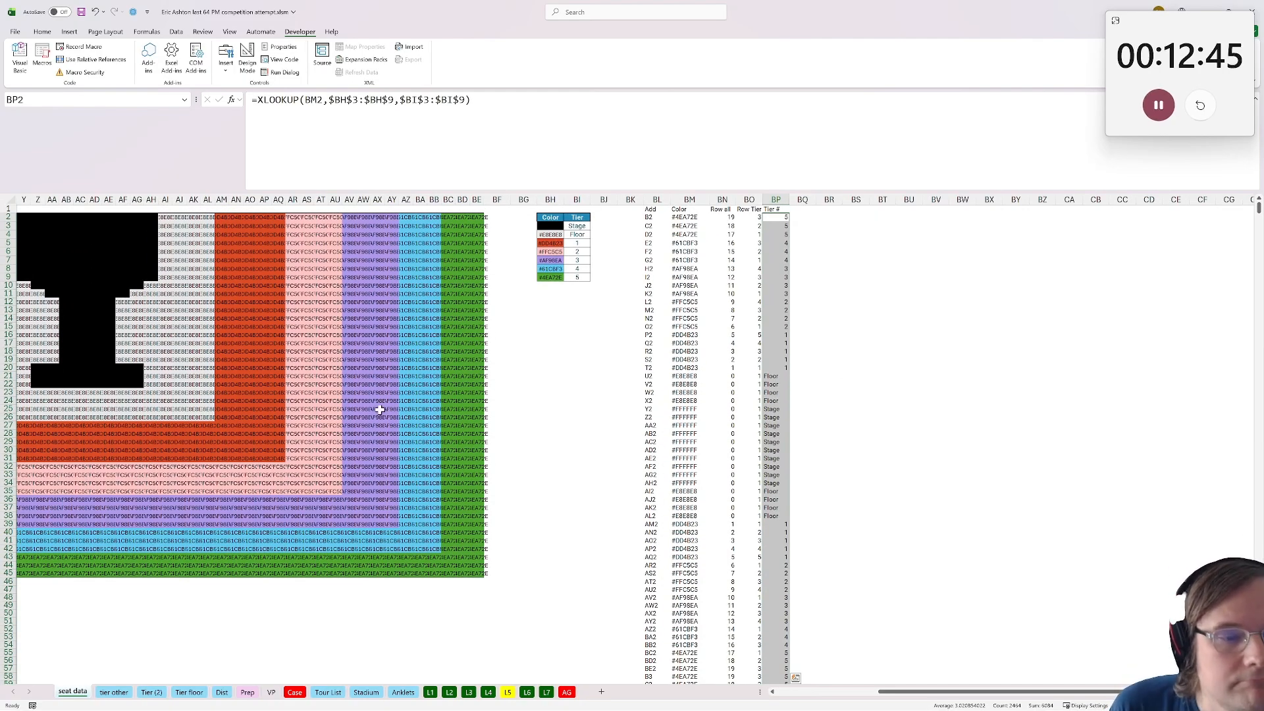
click(507, 692)
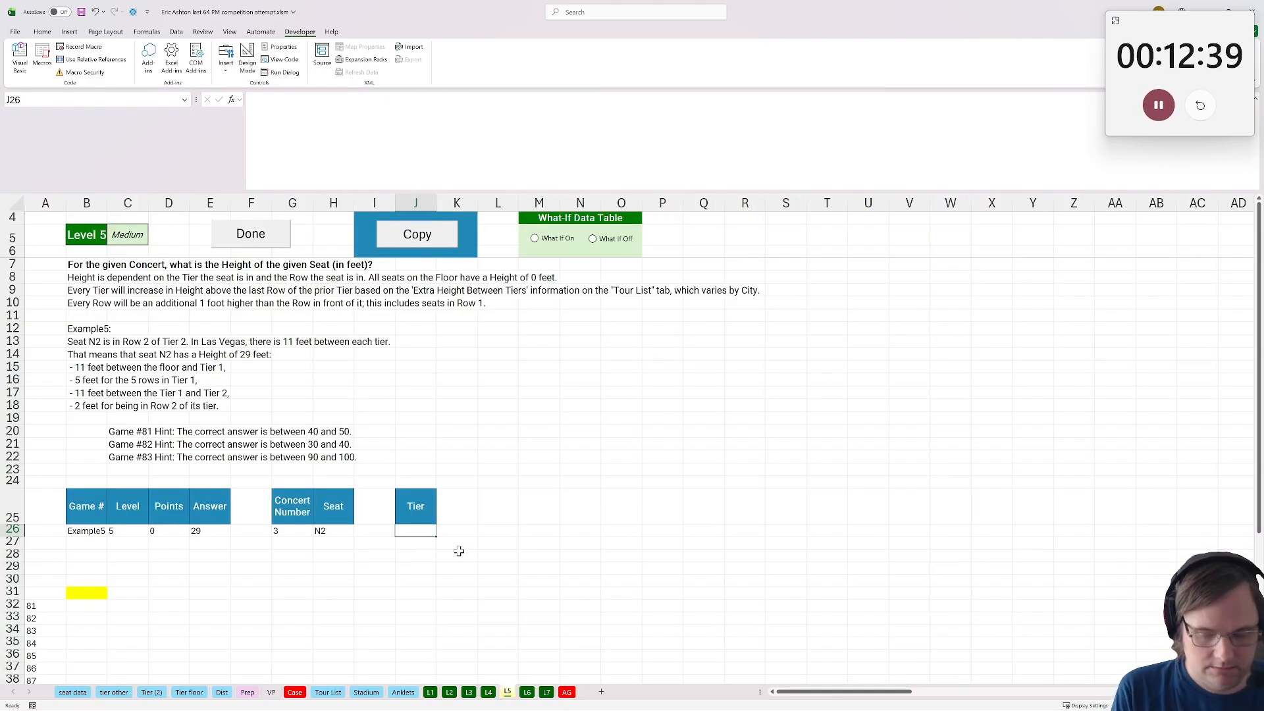
text(=xlookuP()
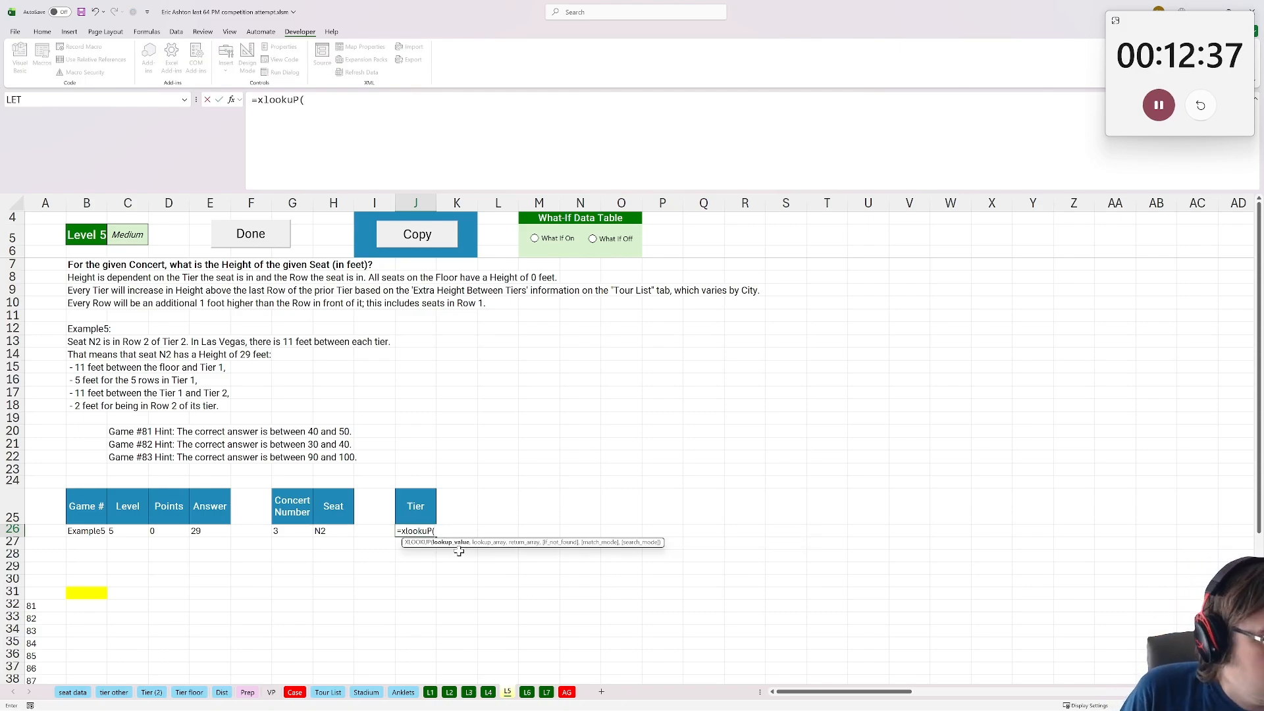
key(Escape)
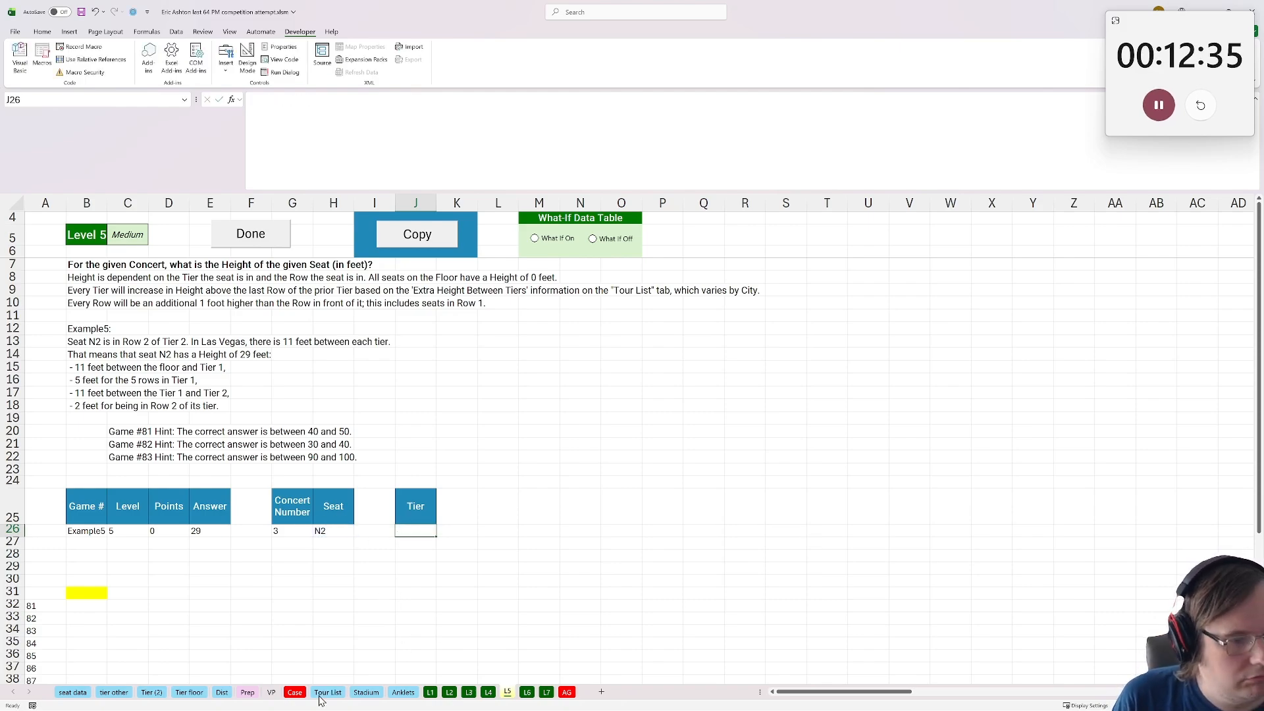
Copy the Color, Row all, Row Tier and Tier # headers from the seat data sheet and return to the L5 sheet
click(73, 692)
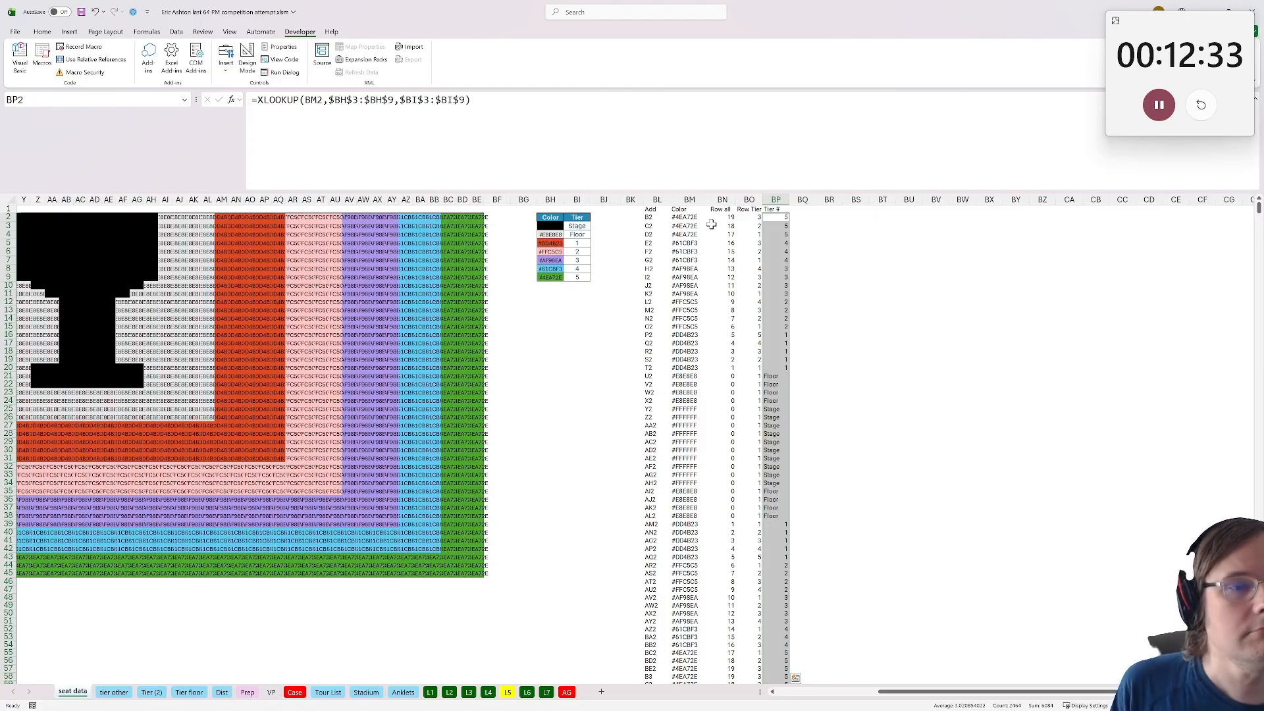
click(678, 210)
click(720, 210)
drag(680, 210, 780, 209)
key(ctrl+c)
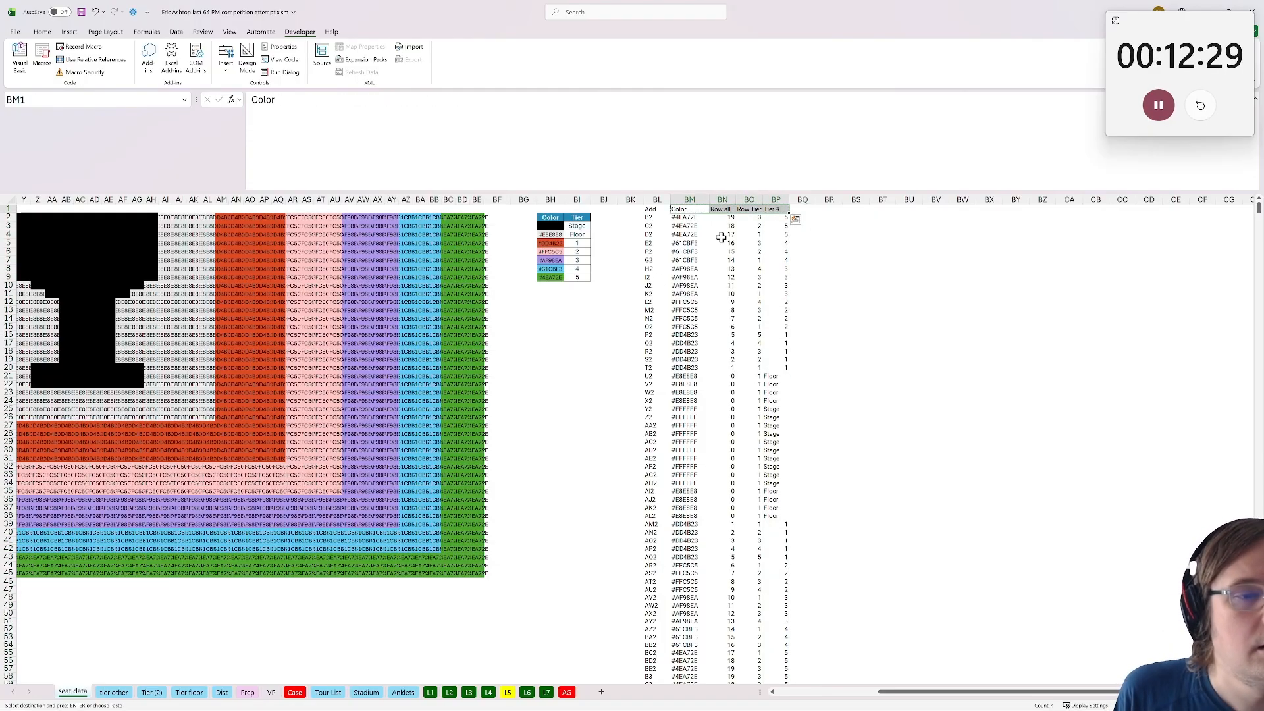
click(507, 692)
click(440, 520)
key(ctrl+v)
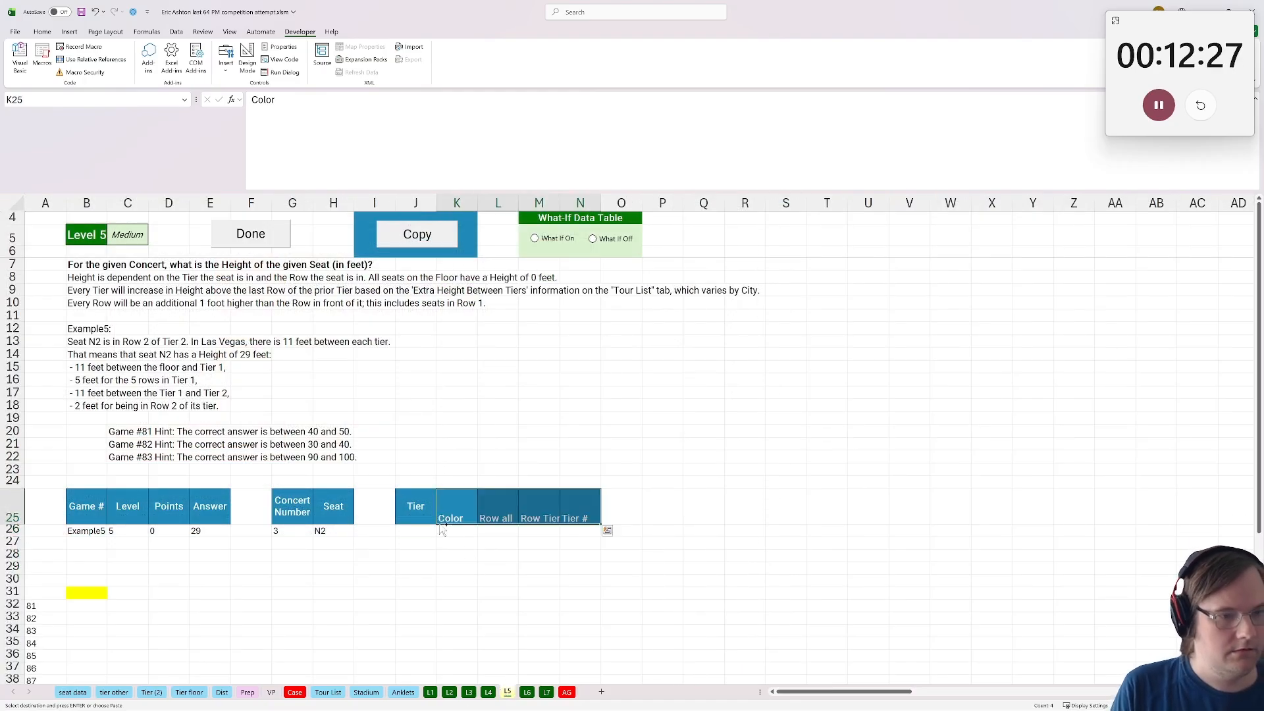
key(ctrl+z)
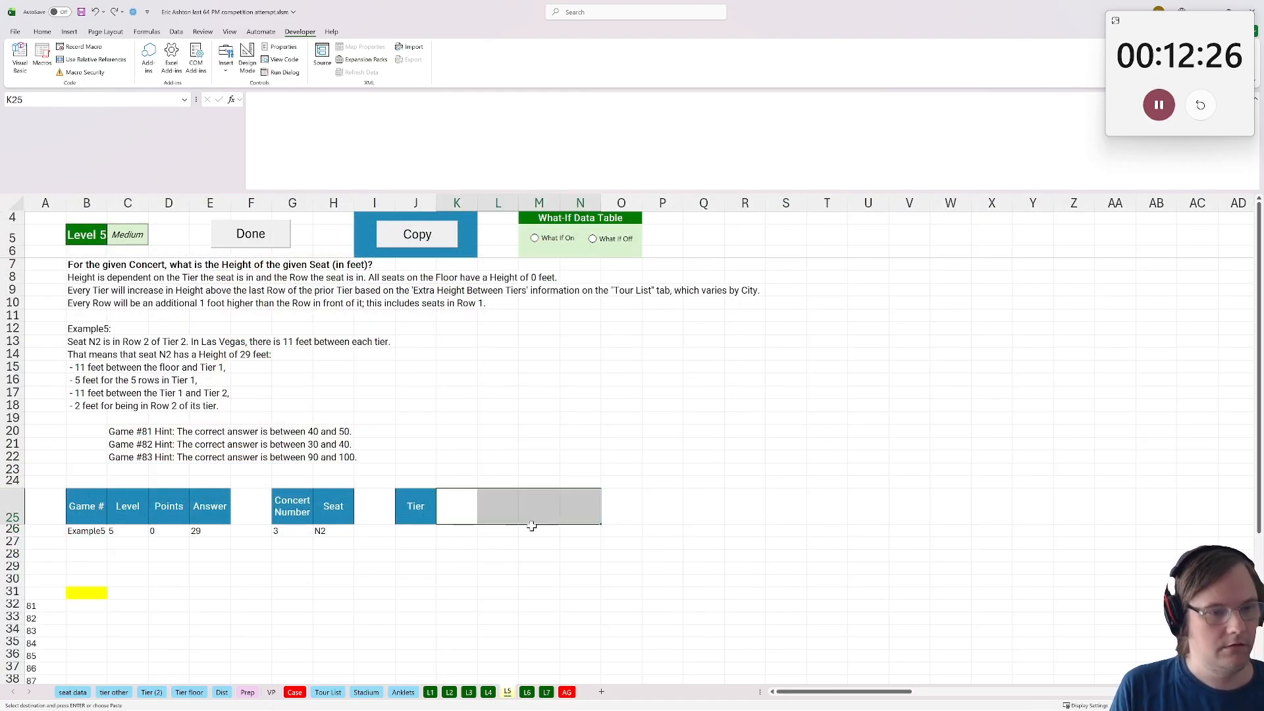
Paste the four copied headers into L25:O25 and clear the Tier header in J25
click(499, 507)
key(ctrl+v)
click(432, 511)
key(Delete)
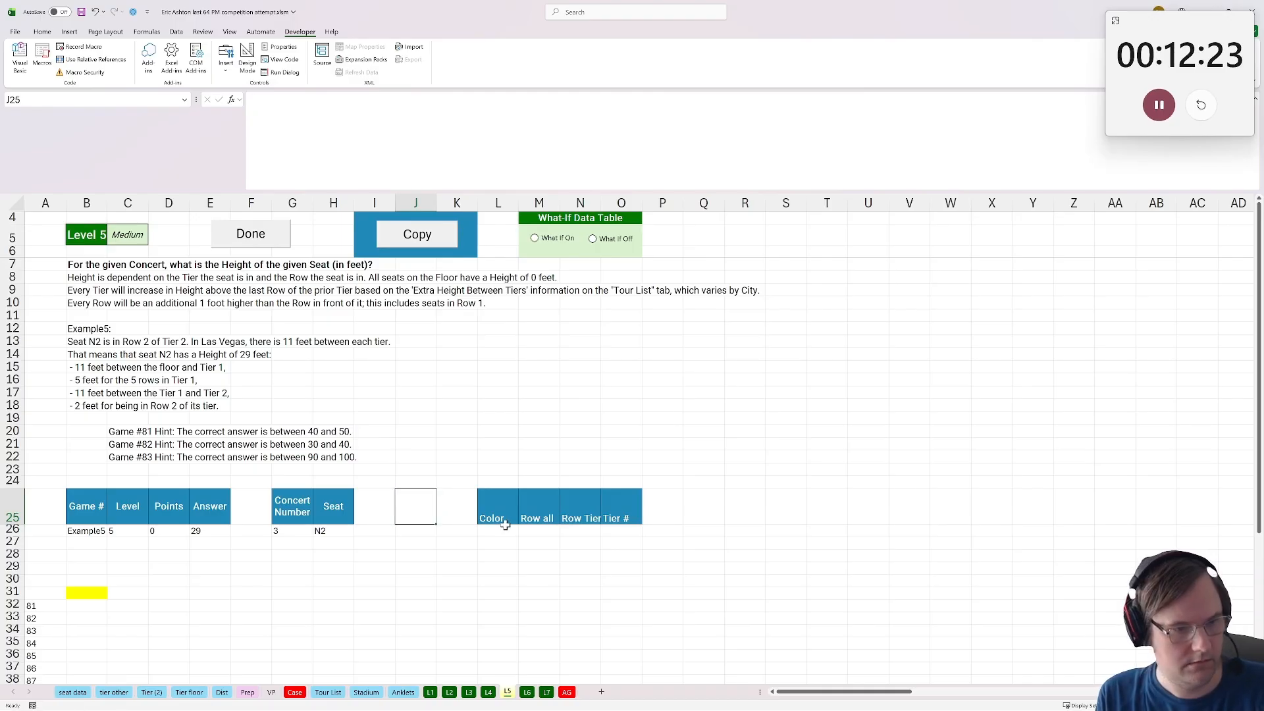
In L26, look up seat H26 in seat data column BL and return columns BM:BP with XLOOKUP
click(500, 530)
text(=xlookuP()
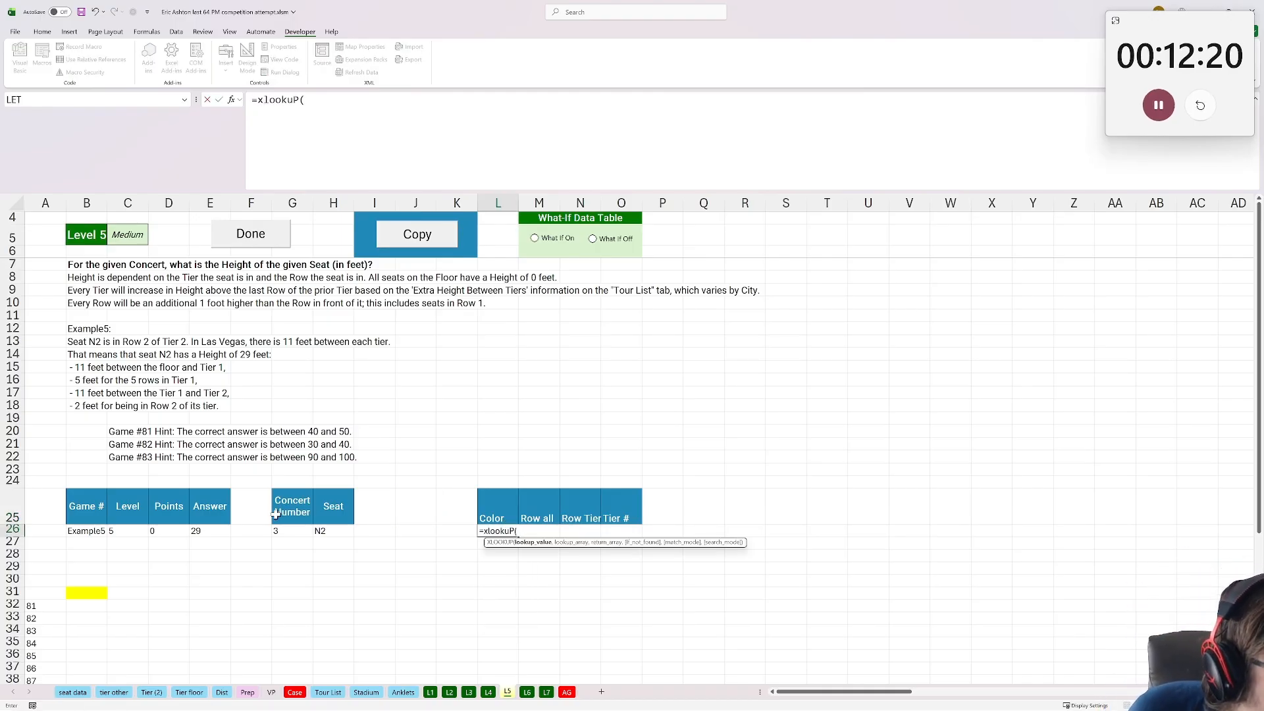
click(330, 530)
text(,)
click(73, 692)
click(657, 199)
text(,)
drag(690, 200, 776, 201)
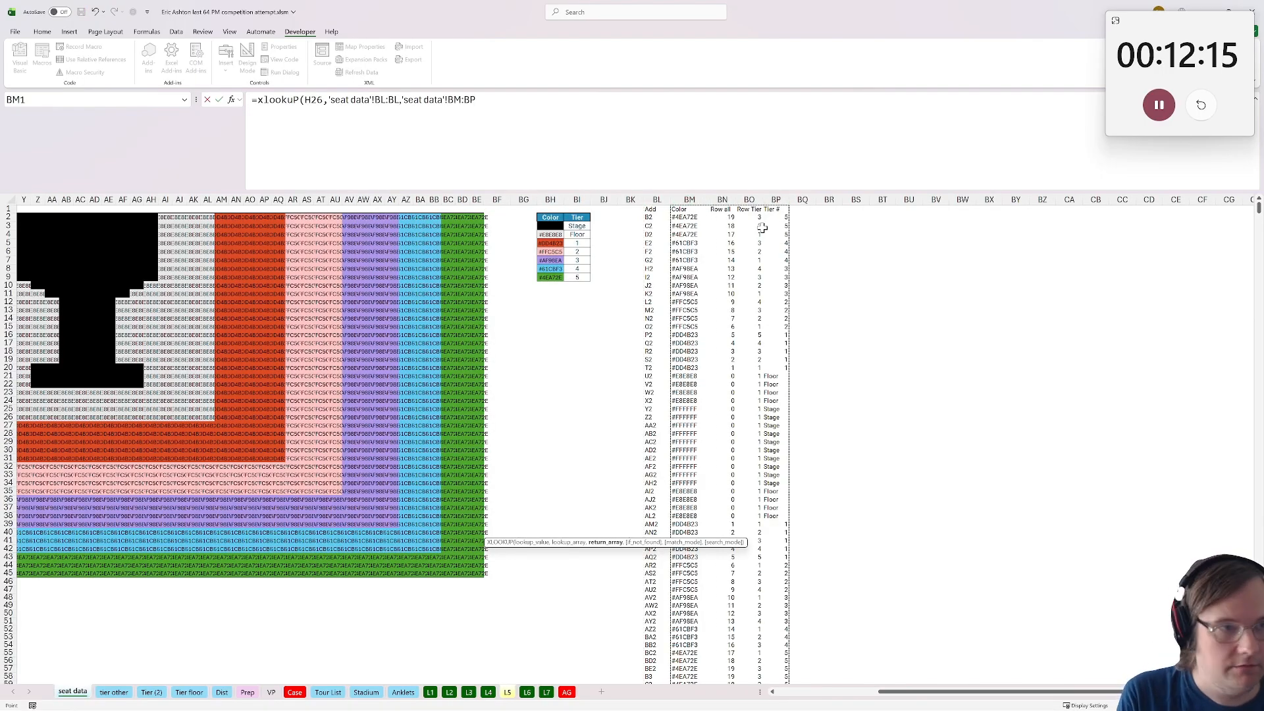
key(Return)
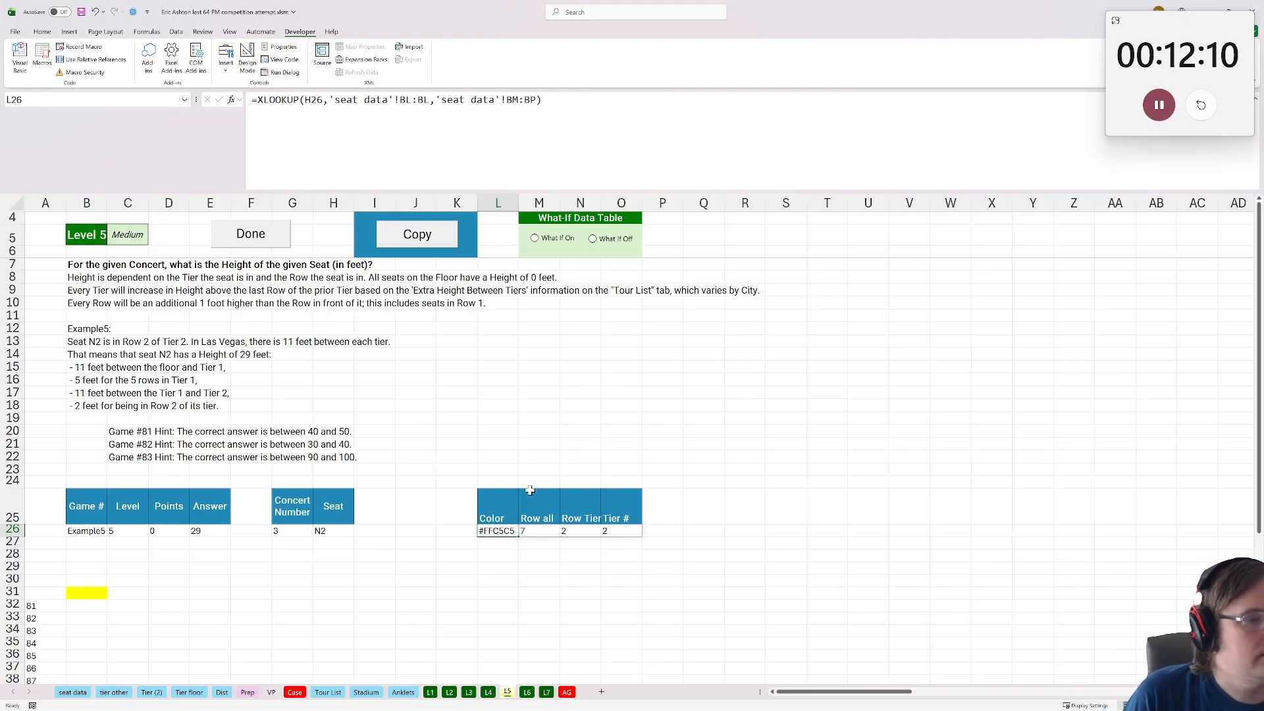
Add the header Feet Bet Teirs in Q25 of the L5 sheet
click(710, 513)
text(Feet Bet)
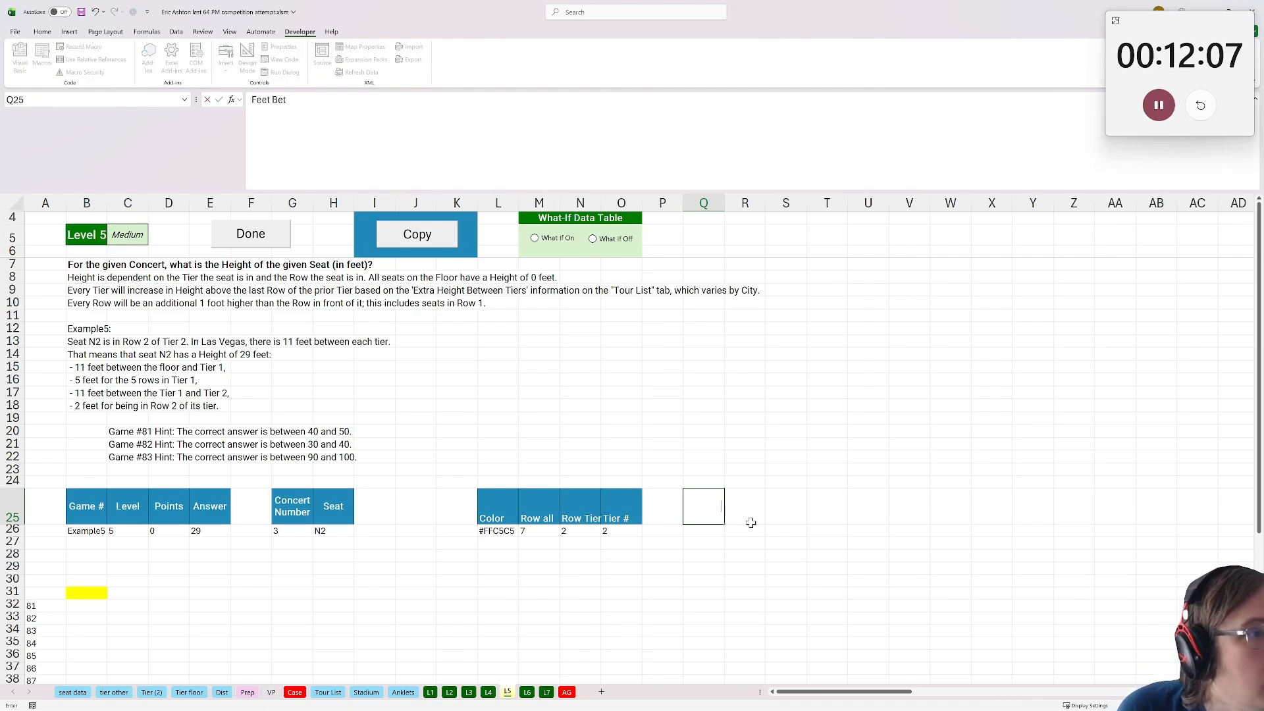
text( w)
key(BackSpace)
key(BackSpace)
text(Teirs)
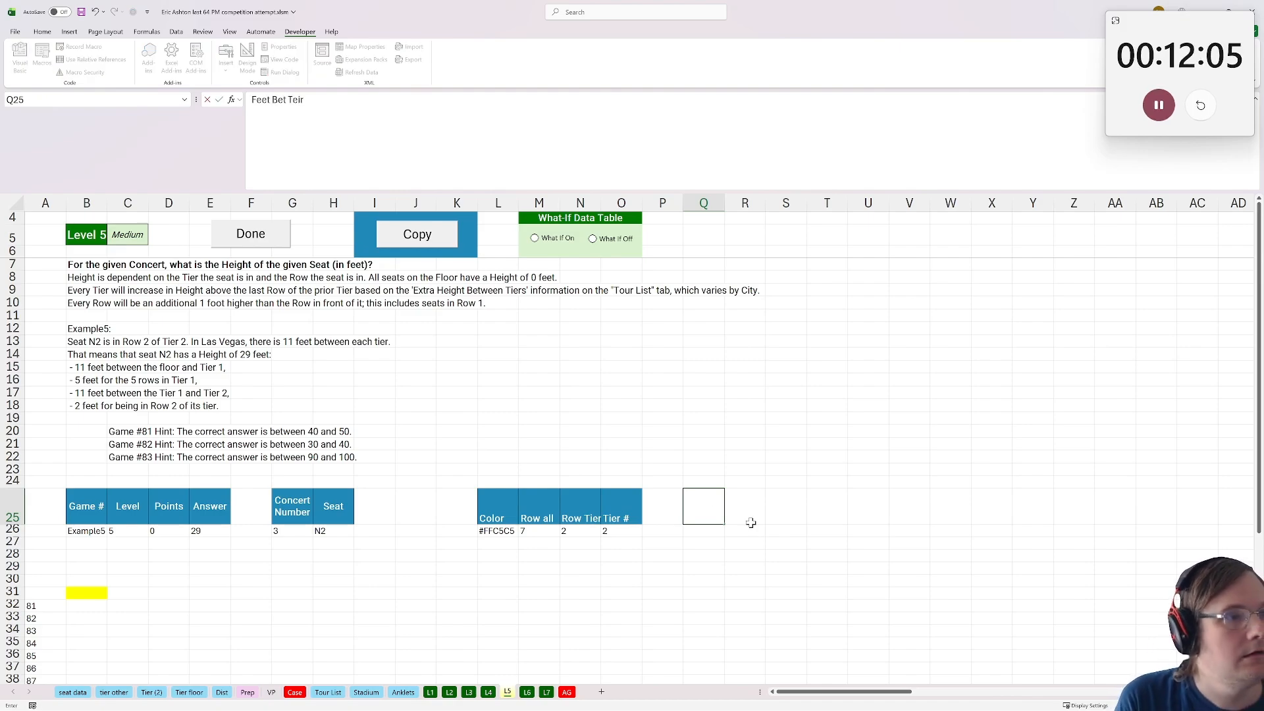
key(Return)
In Q26, look up concert number G26 in Tour List column A and return the extra height from column H
text(=xlookuP()
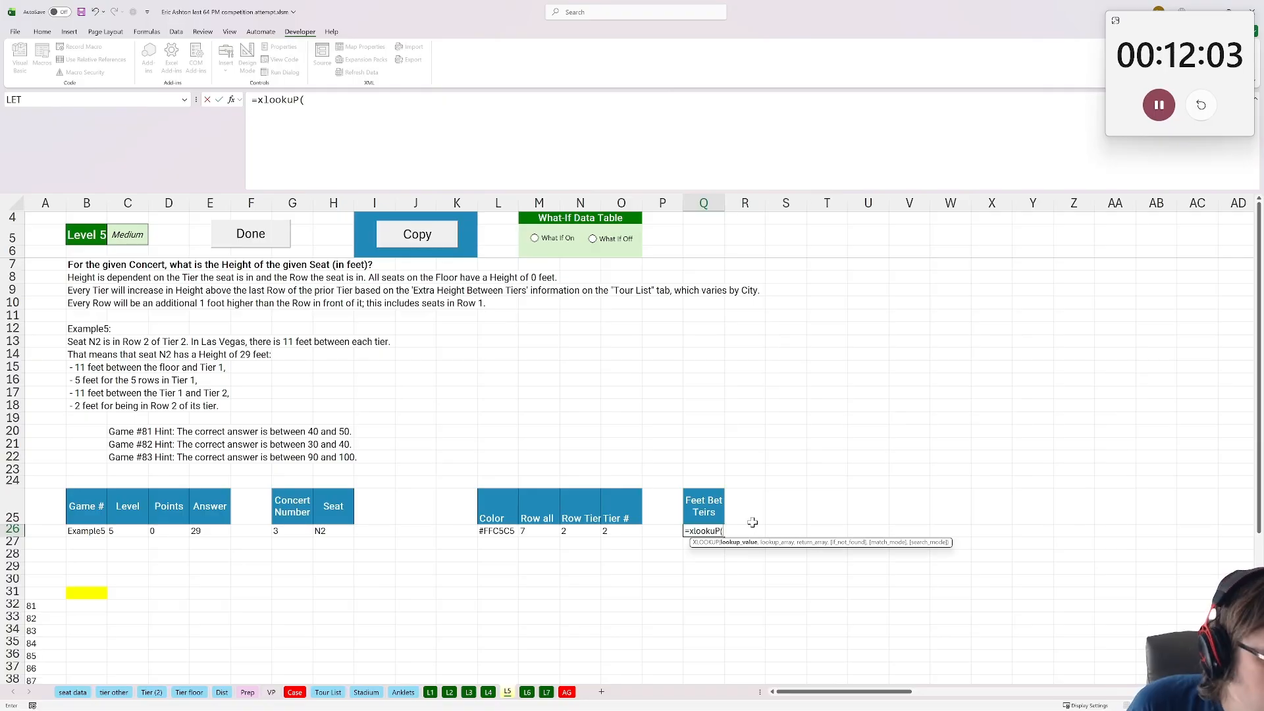
click(300, 531)
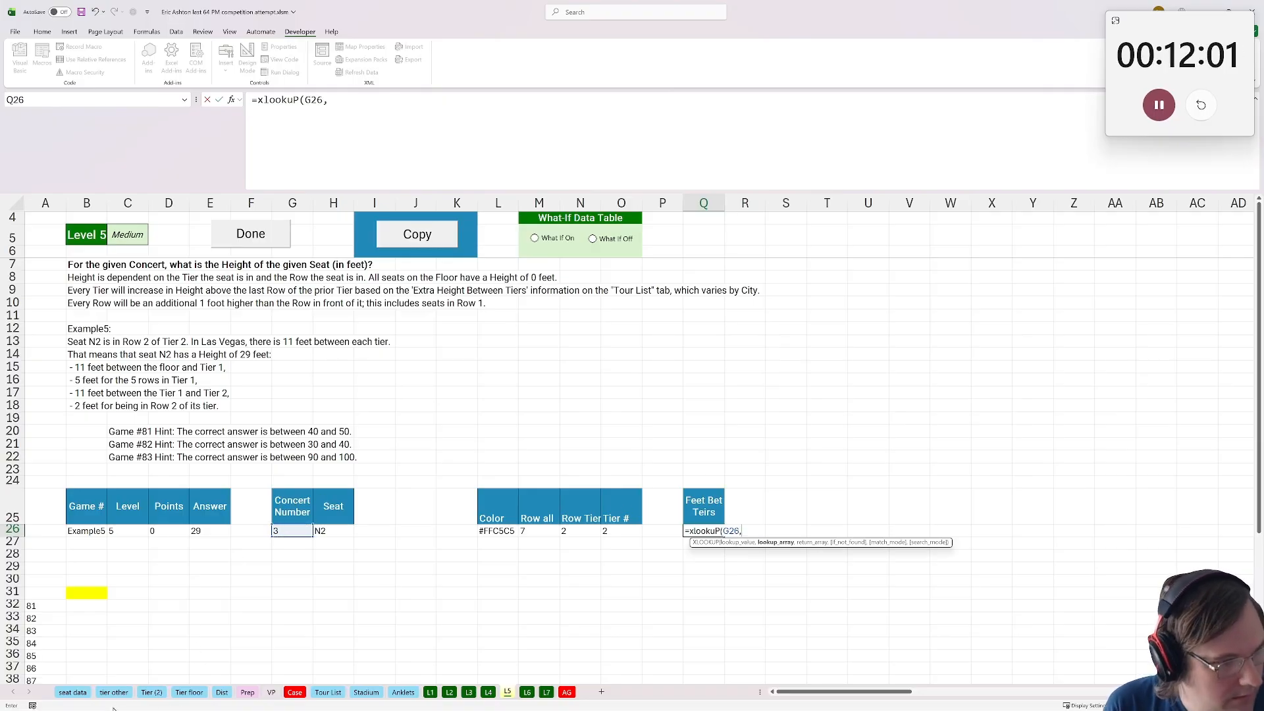
click(191, 692)
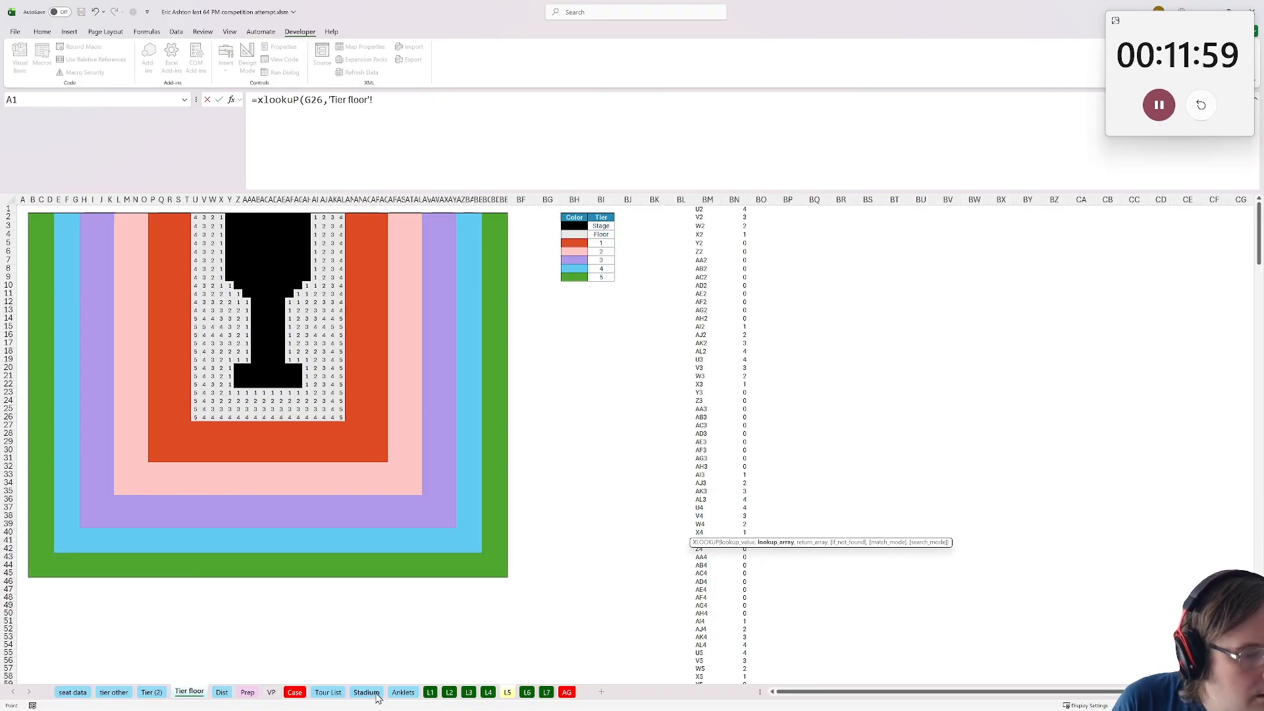
click(328, 692)
scroll(301, 224, left, 5)
click(61, 199)
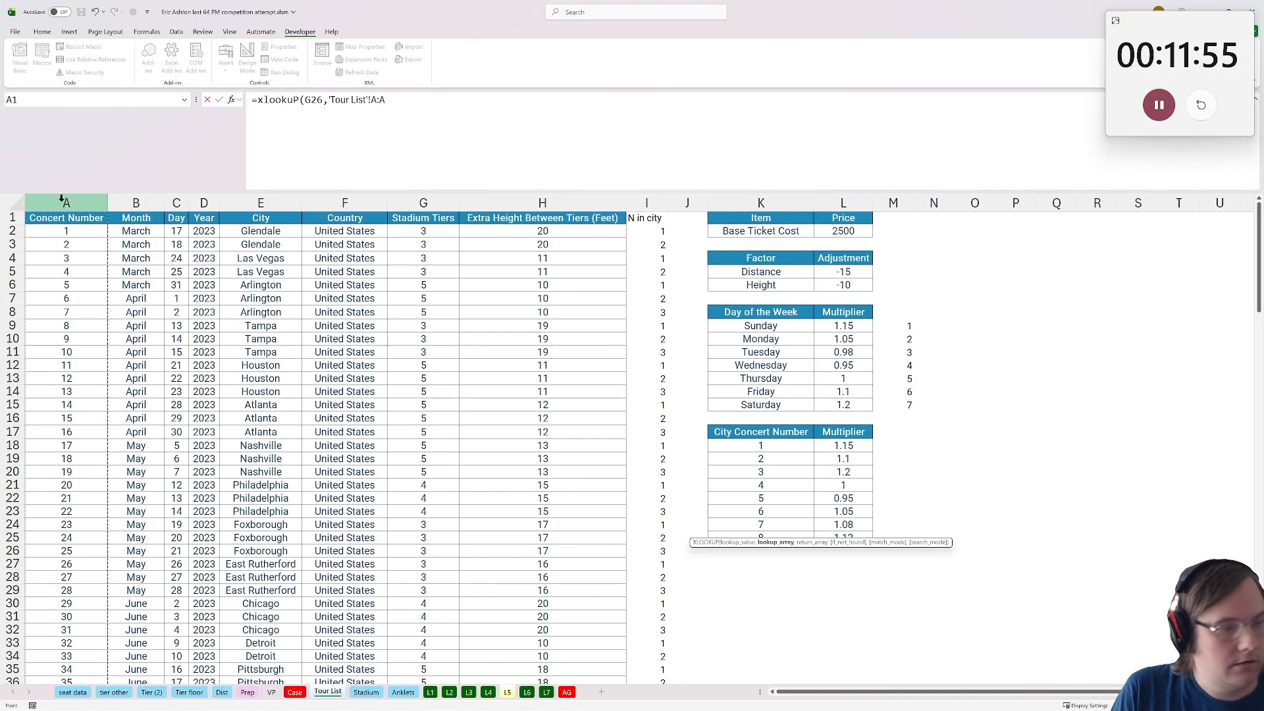
text(,)
click(586, 199)
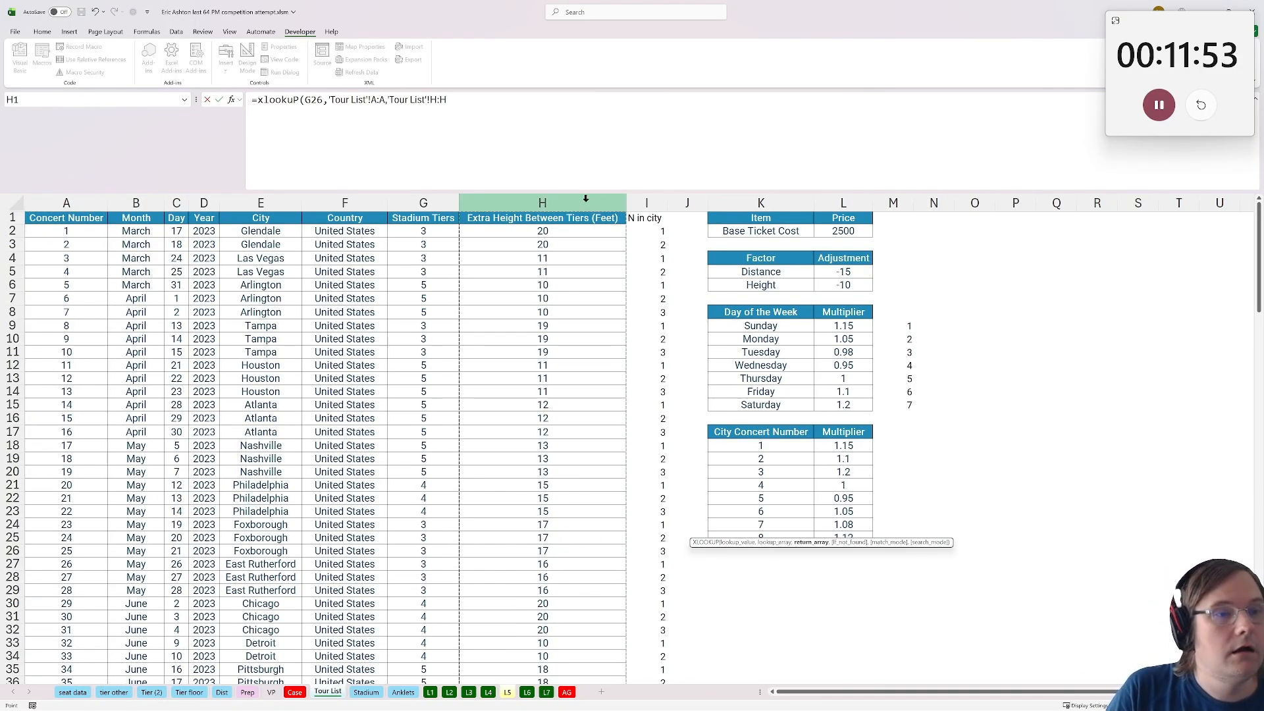
key(Return)
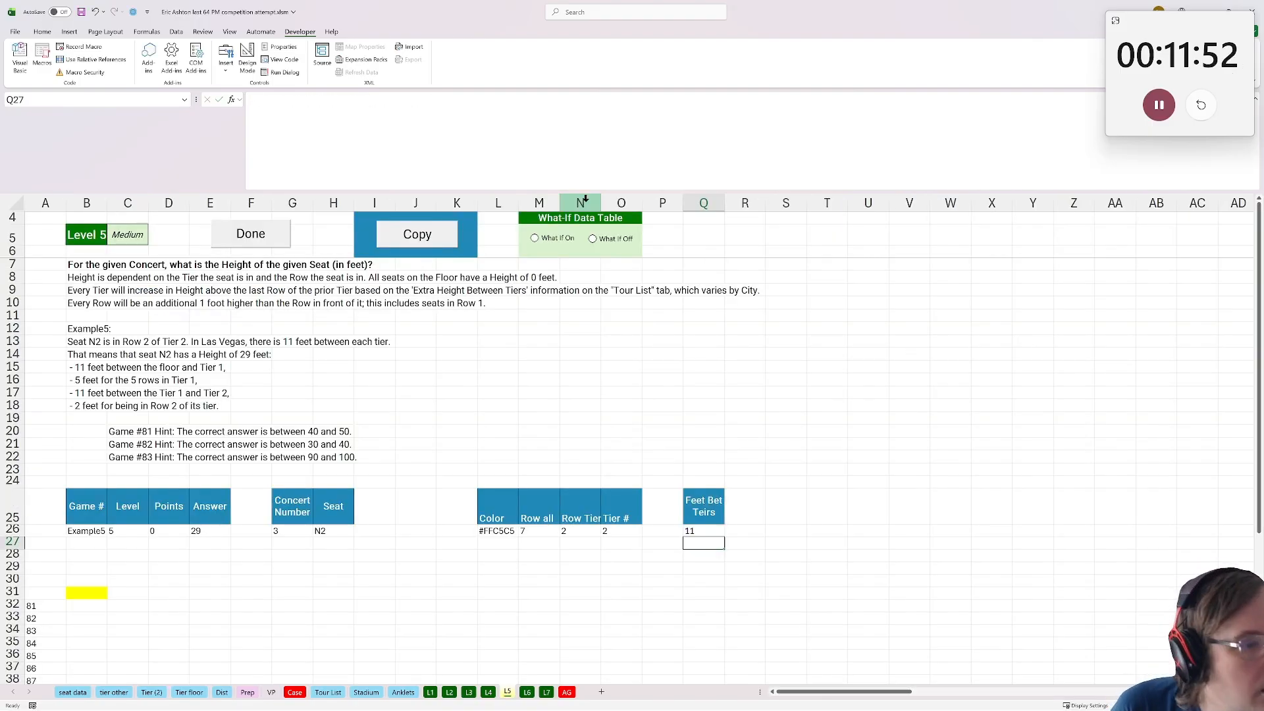
Reread the Level 5 height example and examine the row numbering by tier on the tier other and seat data sheets
click(71, 354)
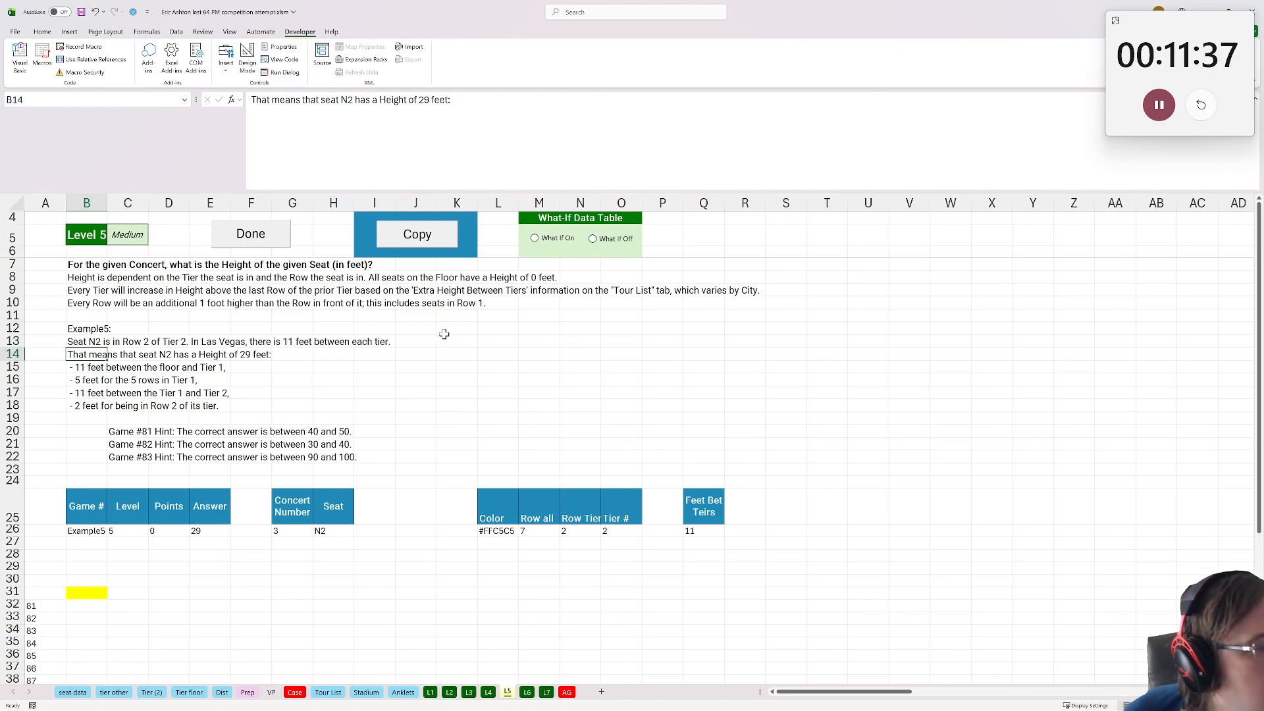
click(753, 522)
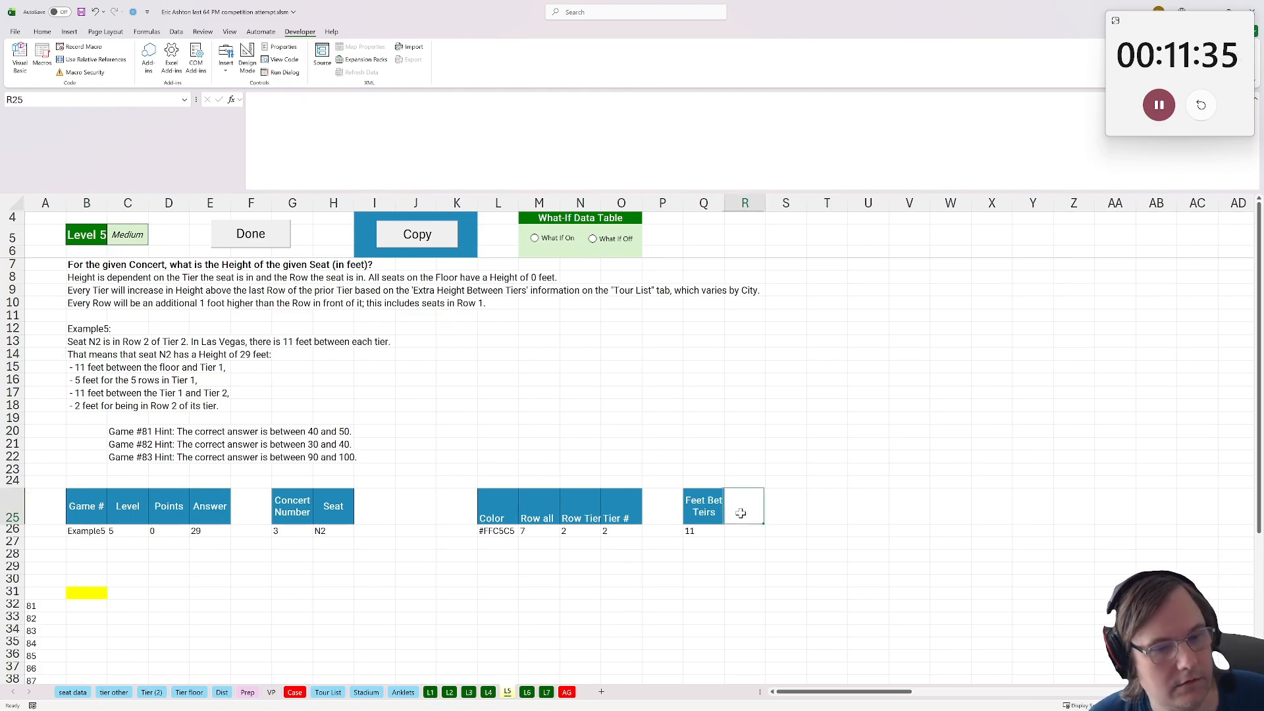
click(152, 692)
click(712, 314)
click(109, 701)
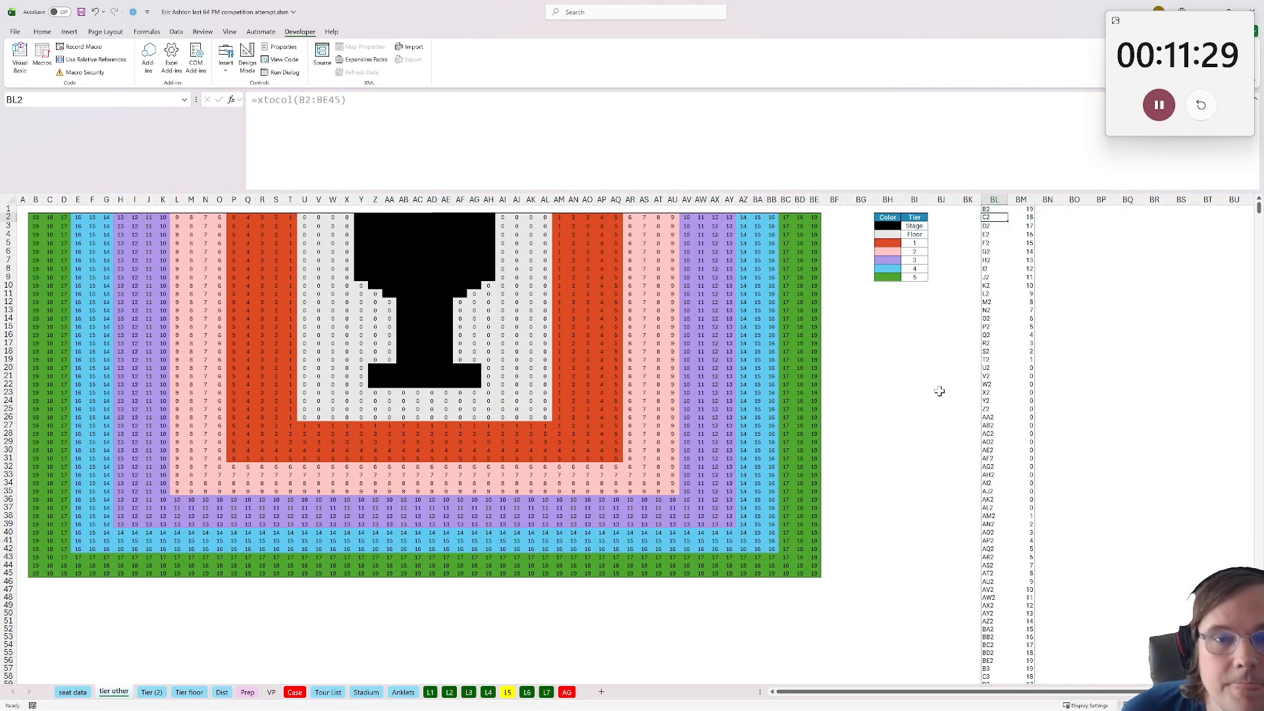
click(77, 696)
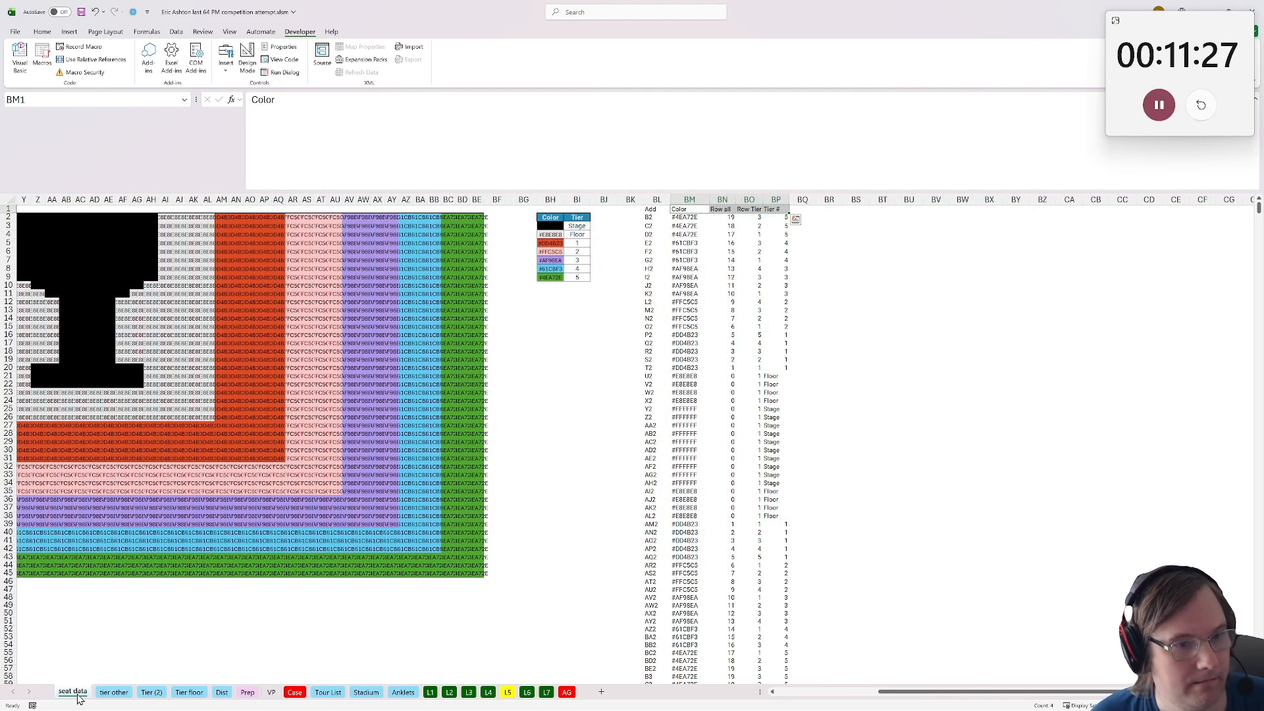
click(107, 694)
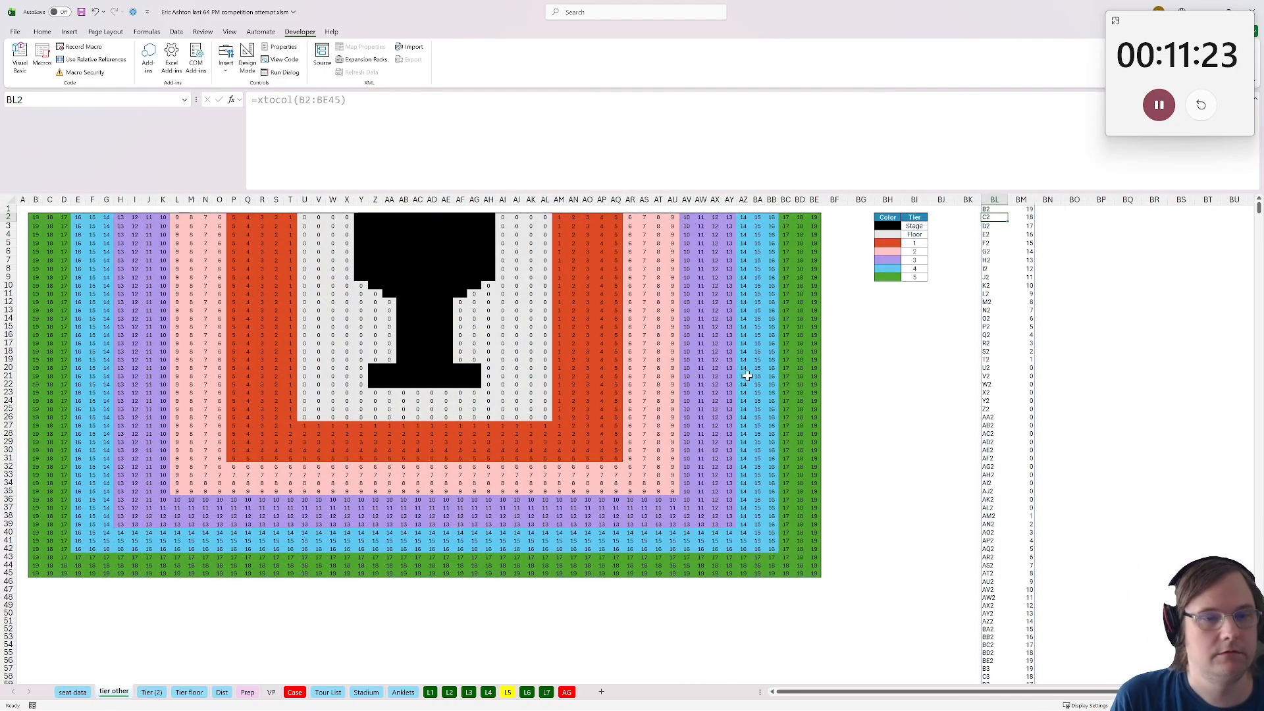
Check the row-within-tier formula in column BO of the seat data sheet
click(71, 694)
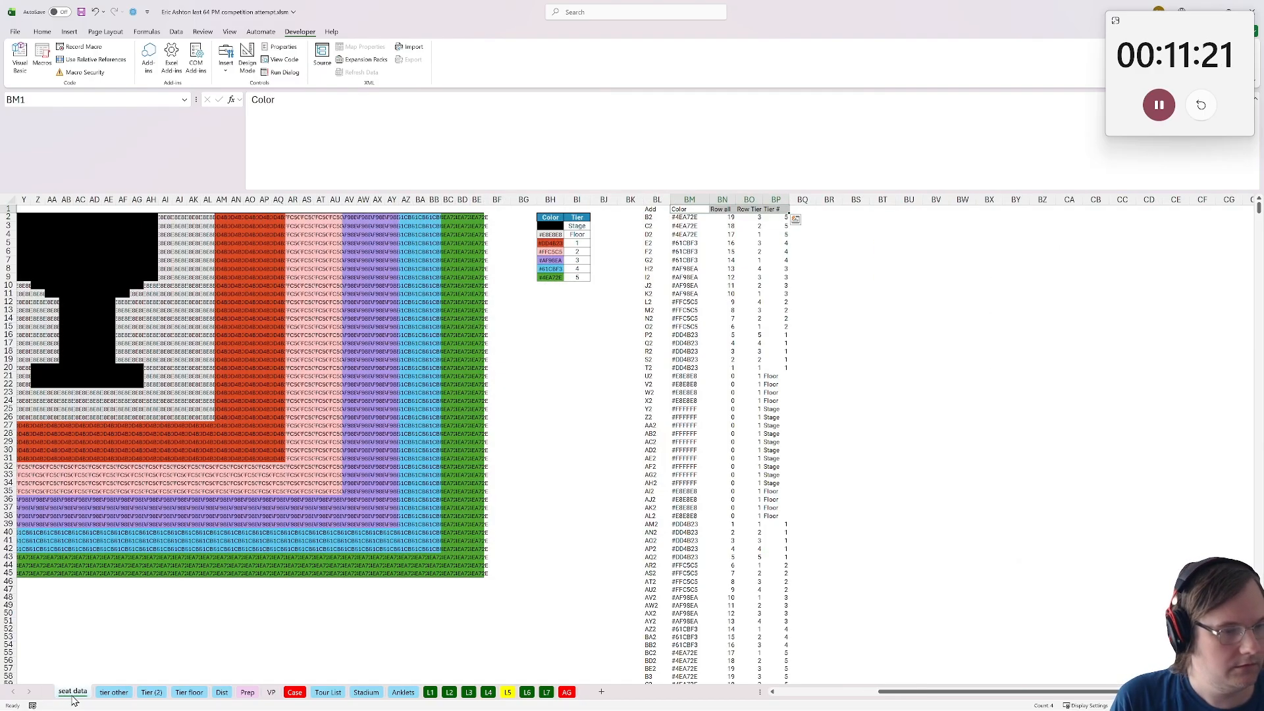
click(749, 335)
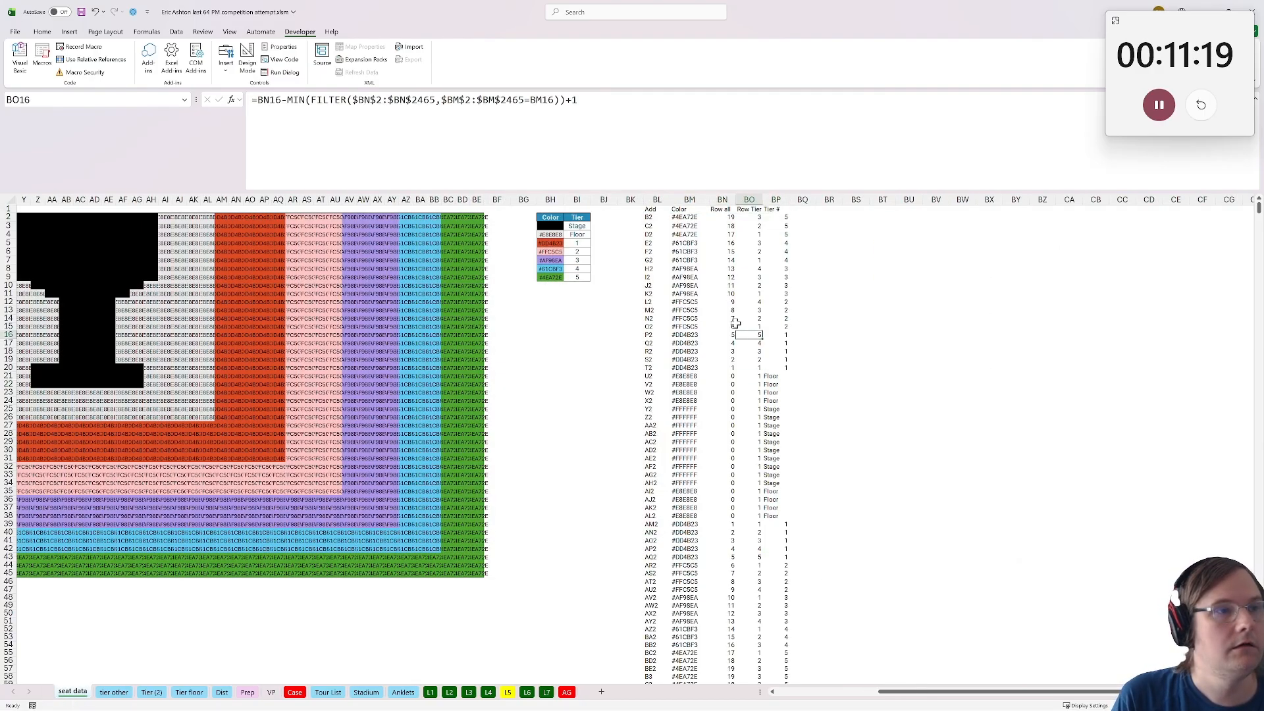
click(736, 249)
click(801, 210)
text(R)
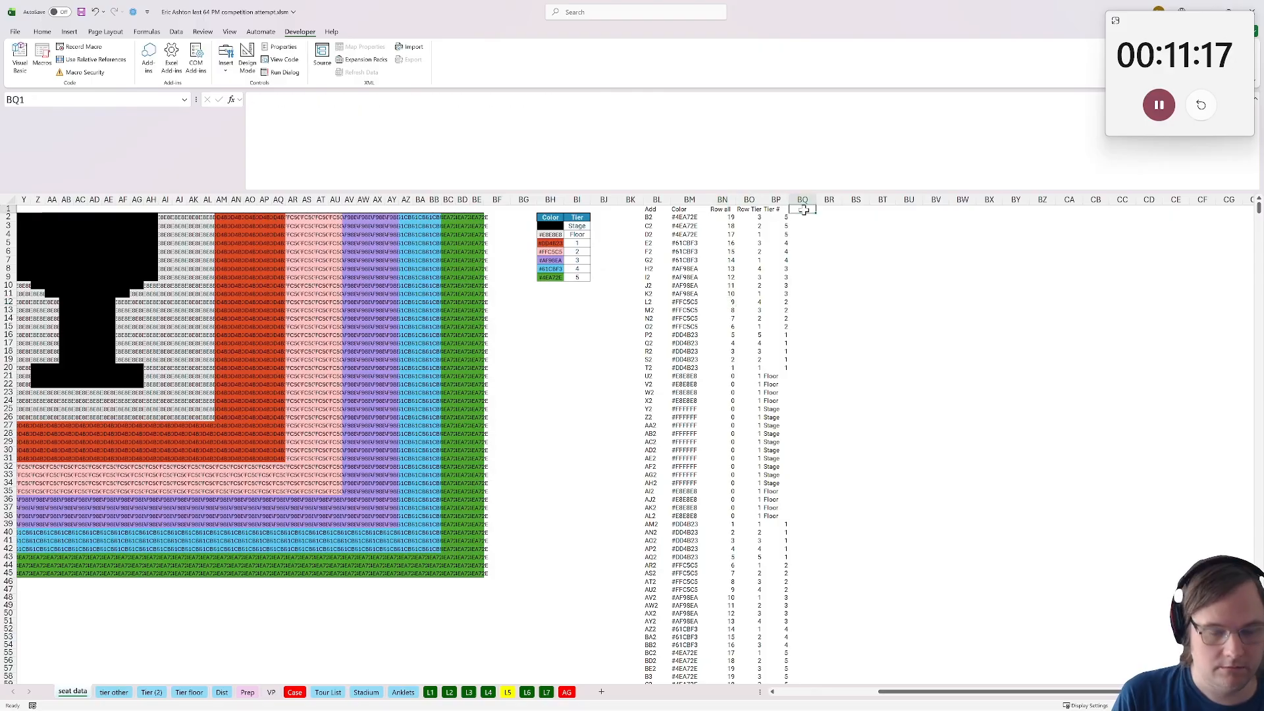
text(ow)
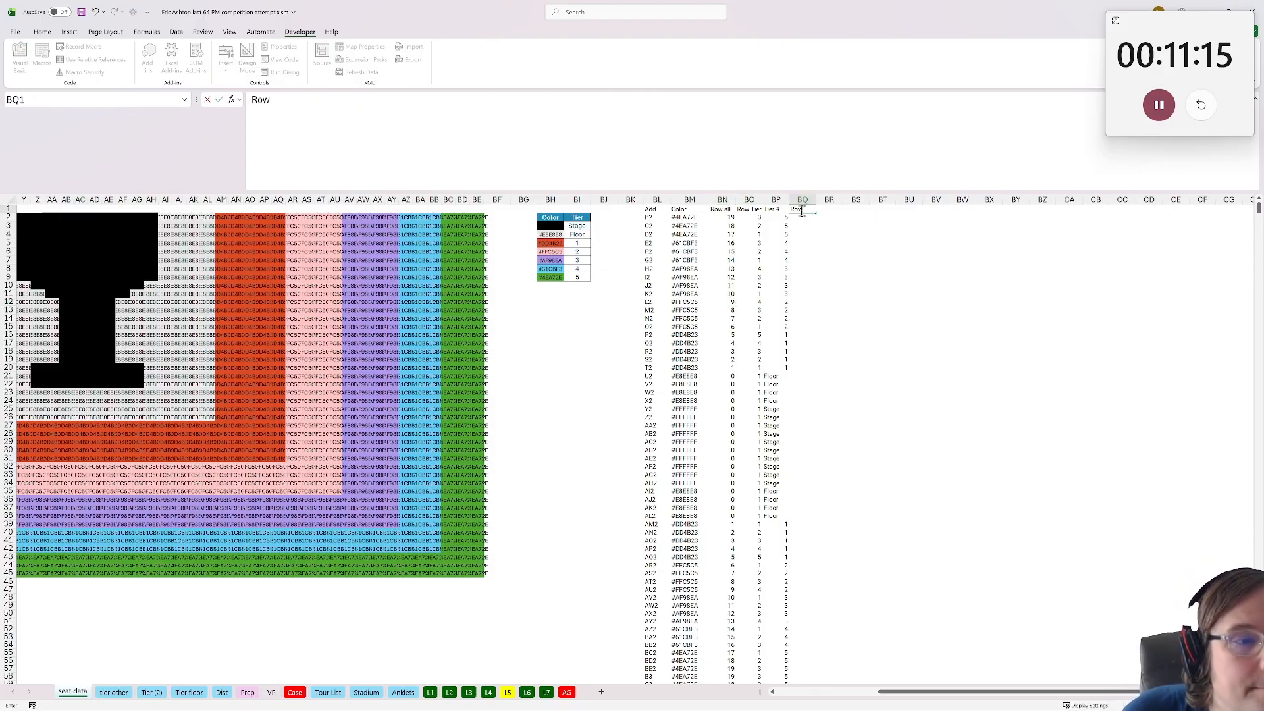
key(BackSpace)
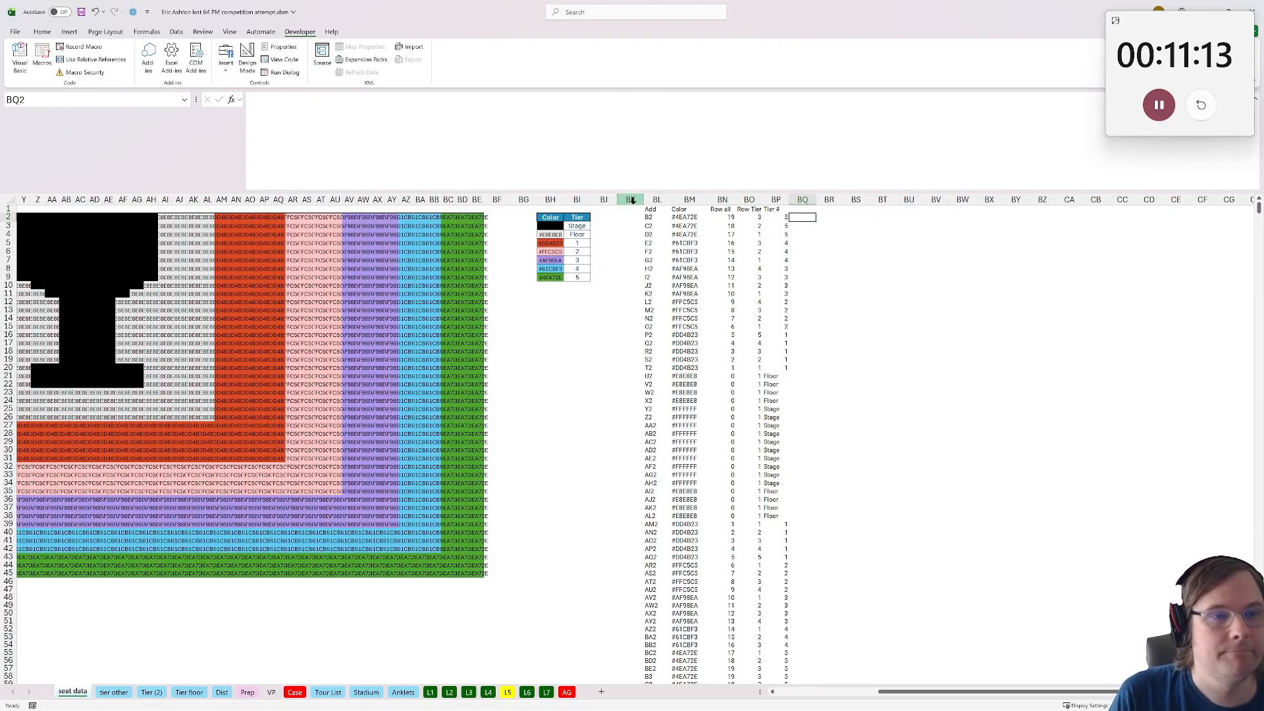
Add the header Rows in Tier in BJ2, beside the color and tier table
click(610, 210)
click(611, 217)
text(Rows in Teir)
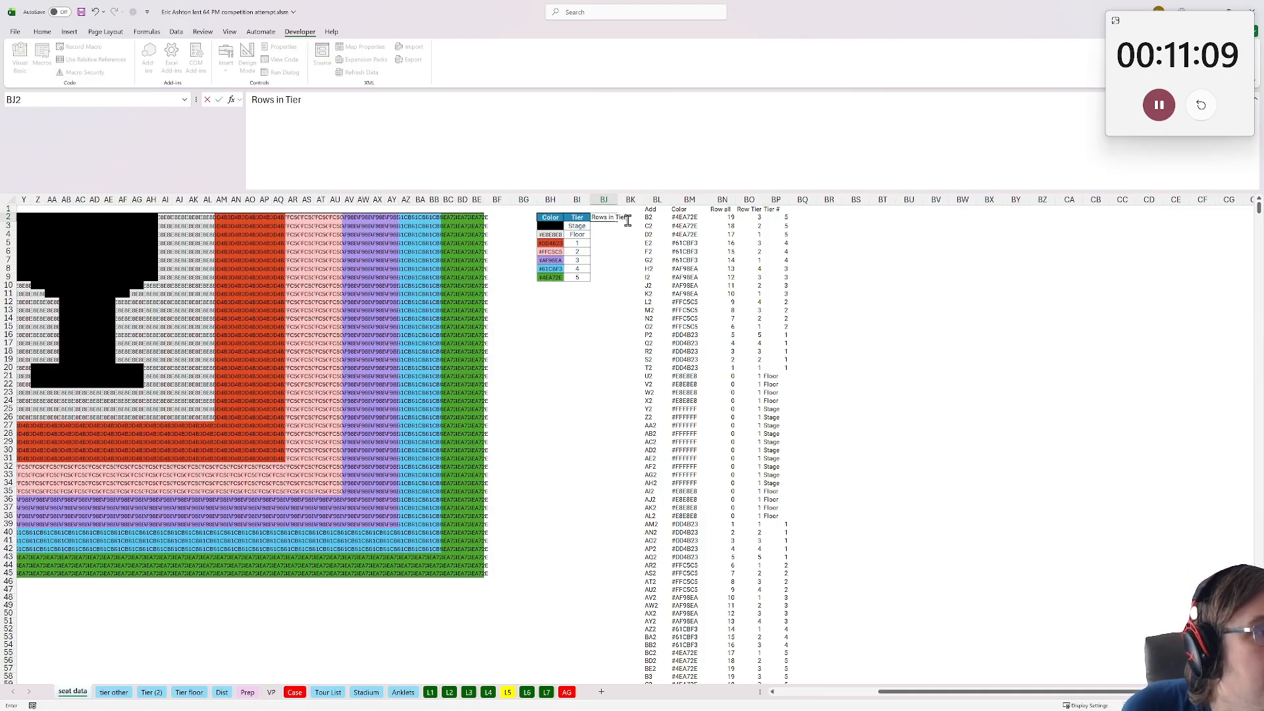
key(Return)
In BJ4, start a MAX of a FILTER on the Row Tier column, using the absolute range $BO$2:$BO$2465
key(Down)
key(Down)
key(Up)
text(=max)
key(BackSpace)
text(x()
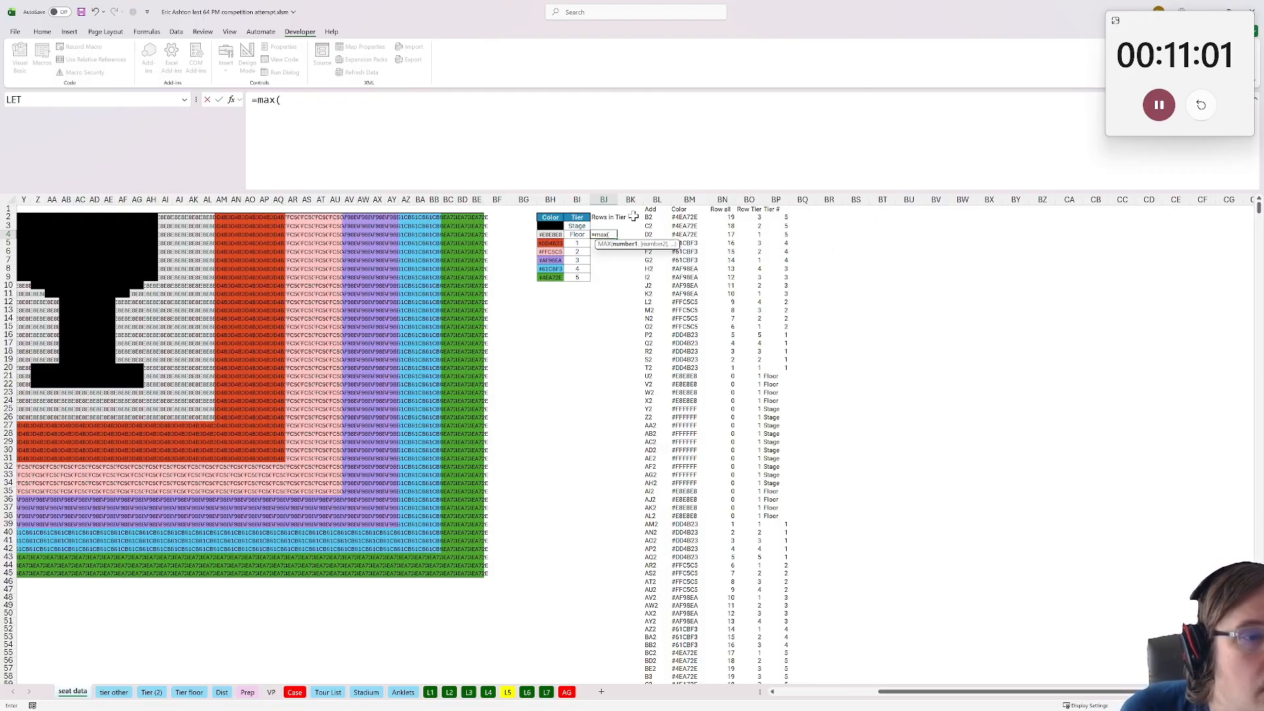
text(filter()
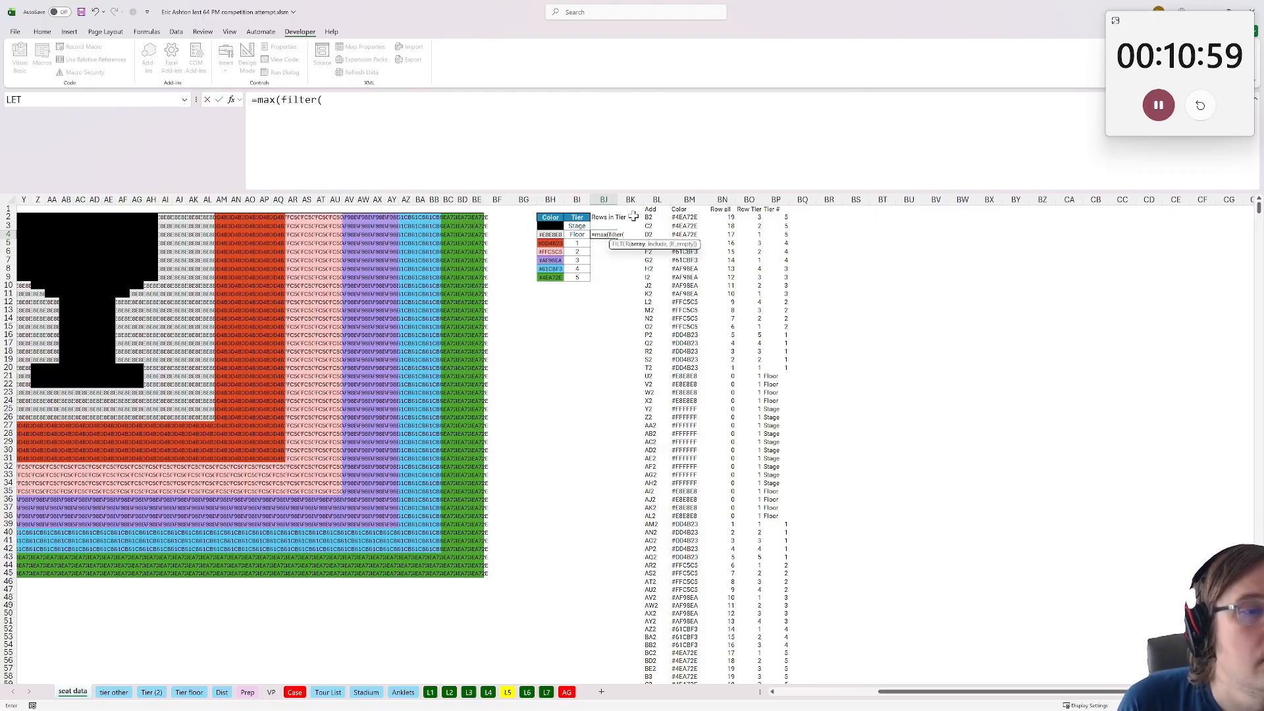
click(723, 217)
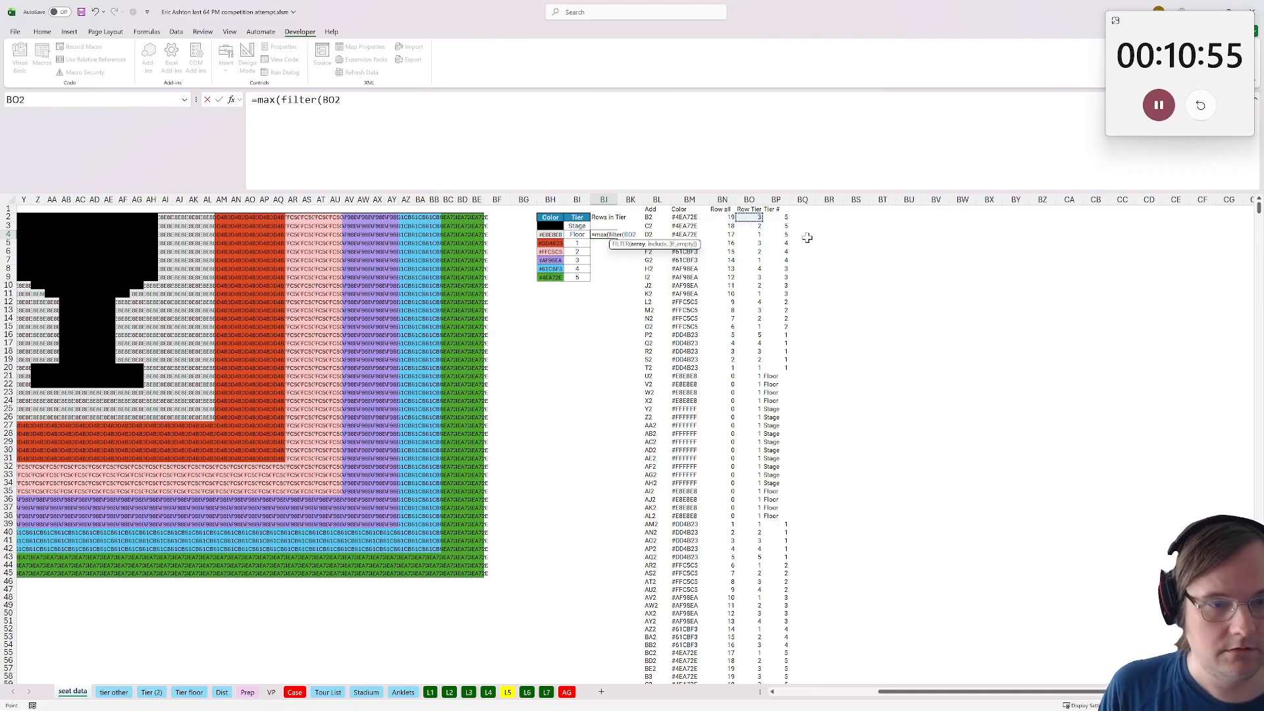
key(Right)
key(shift+Down)
key(shift+Up)
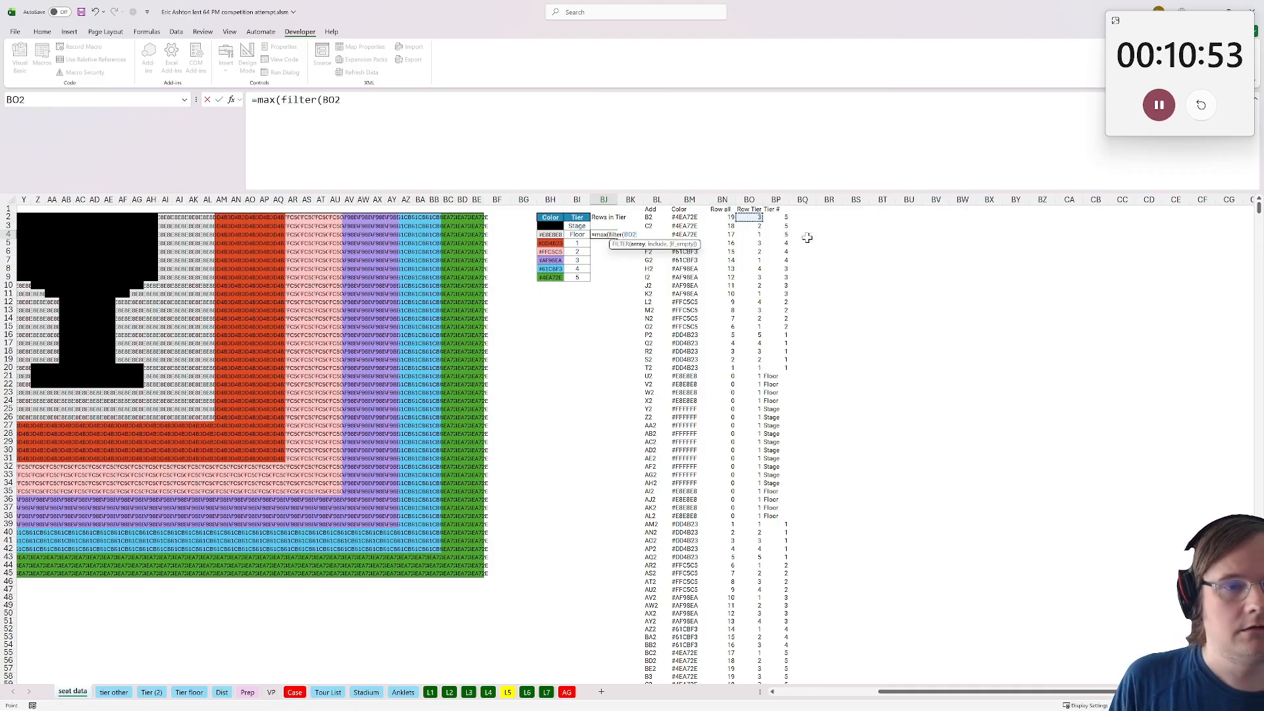
key(ctrl+shift+Down)
text(,)
click(379, 100)
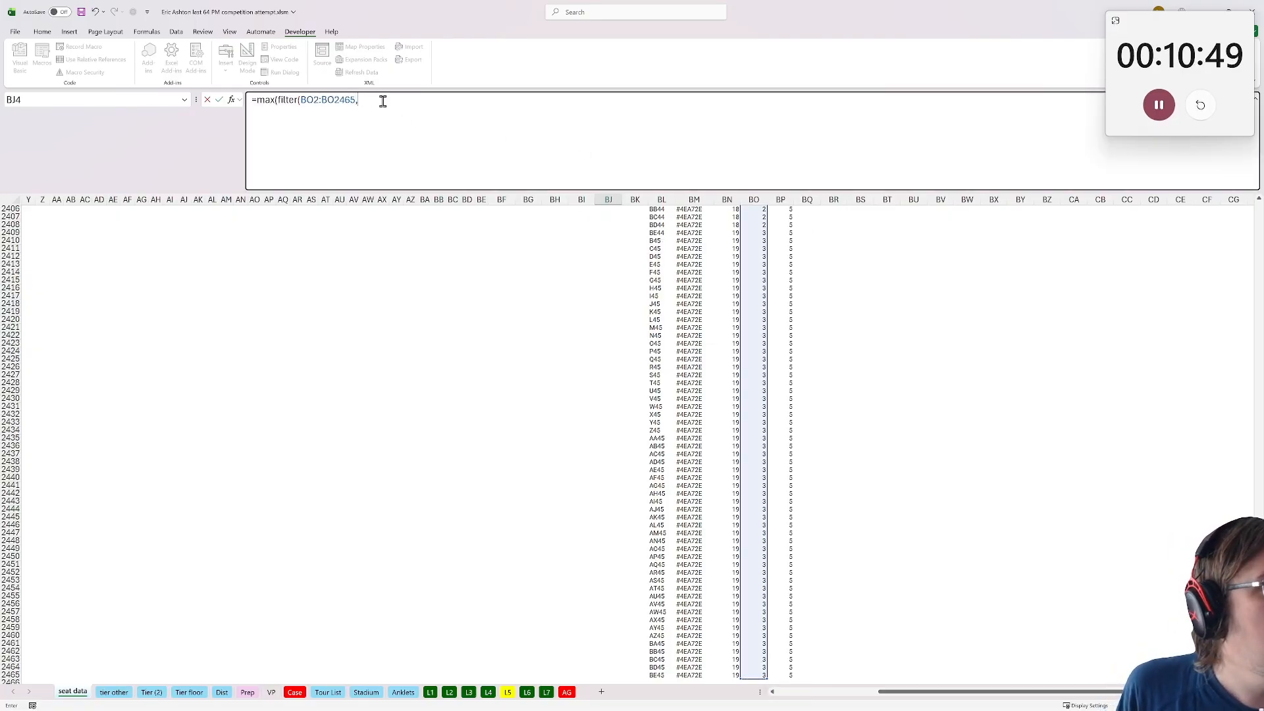
key(BackSpace)
drag(296, 117, 300, 118)
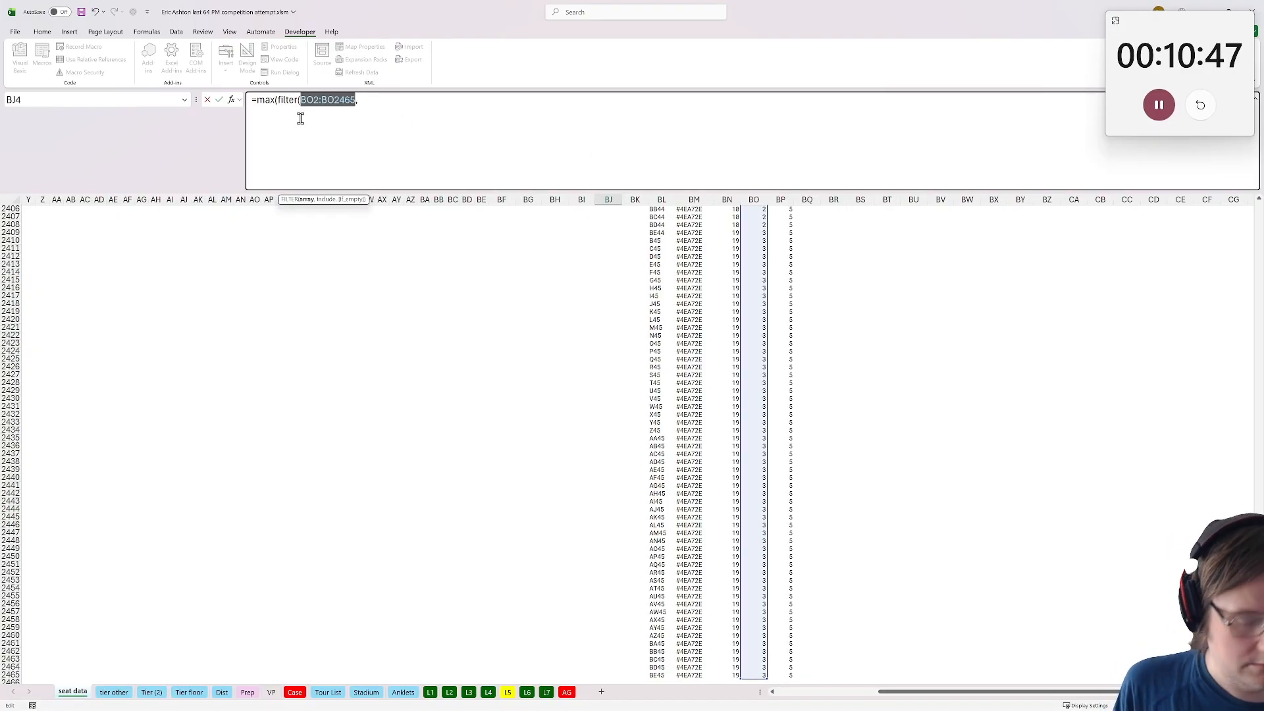
key(F4)
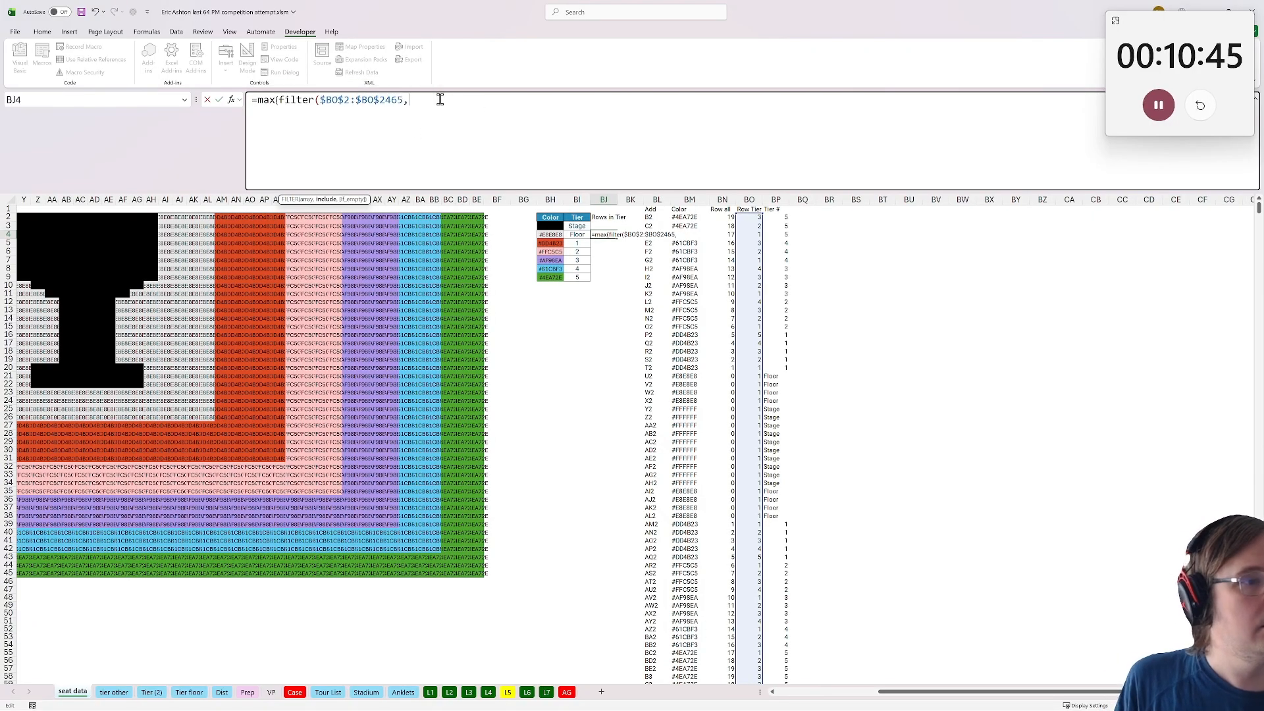
Complete the BJ4 filter with the condition that $BP$2:$BP$2465 equals the tier in BI4
click(785, 217)
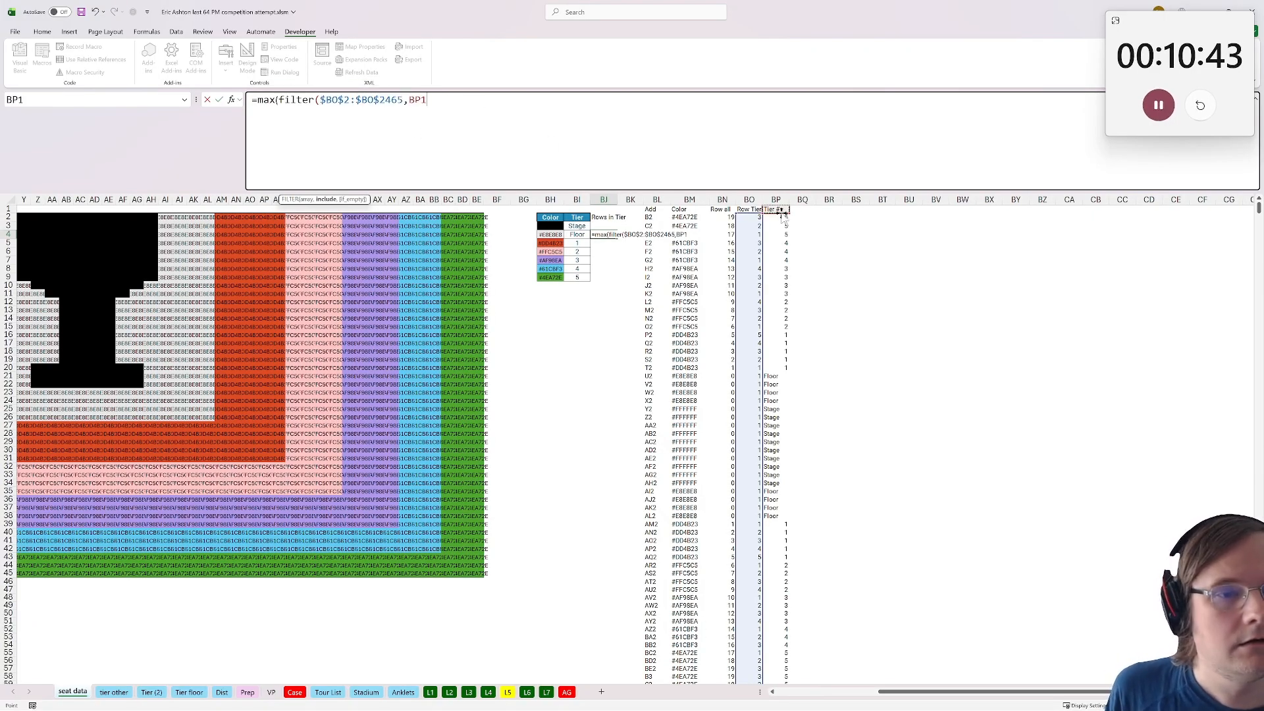
key(ctrl+shift+Down)
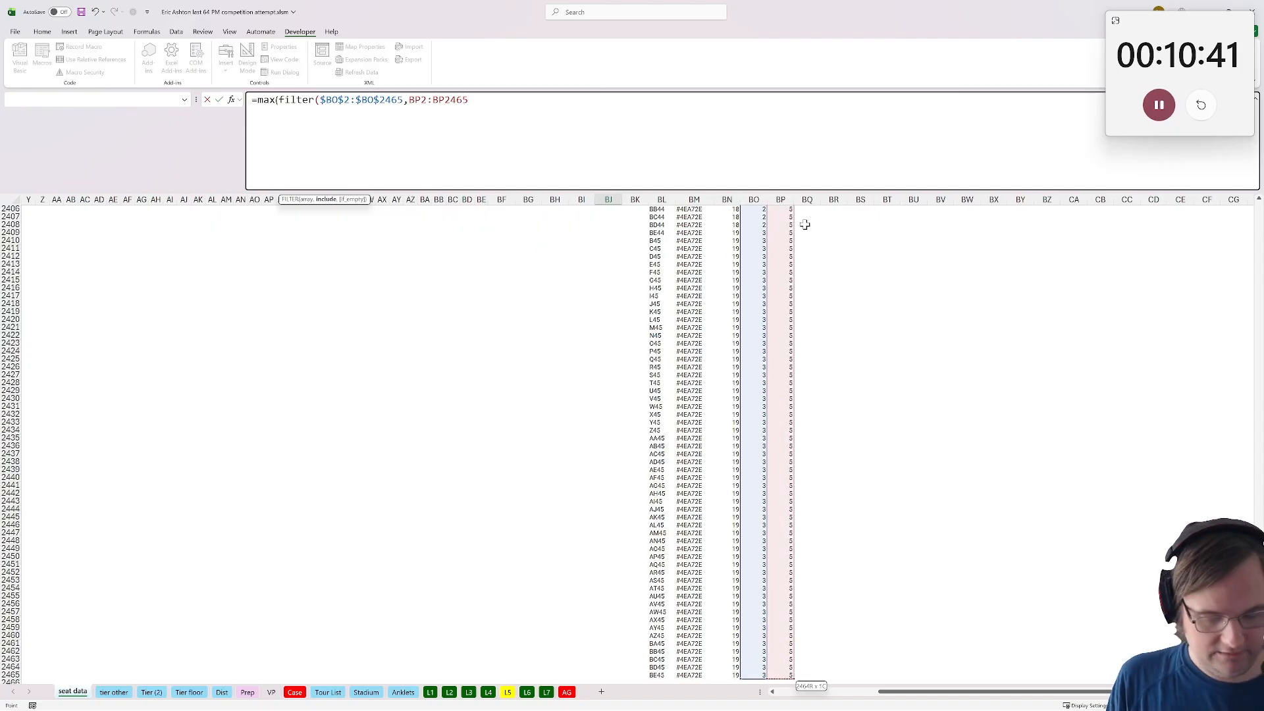
key(F4)
text(=)
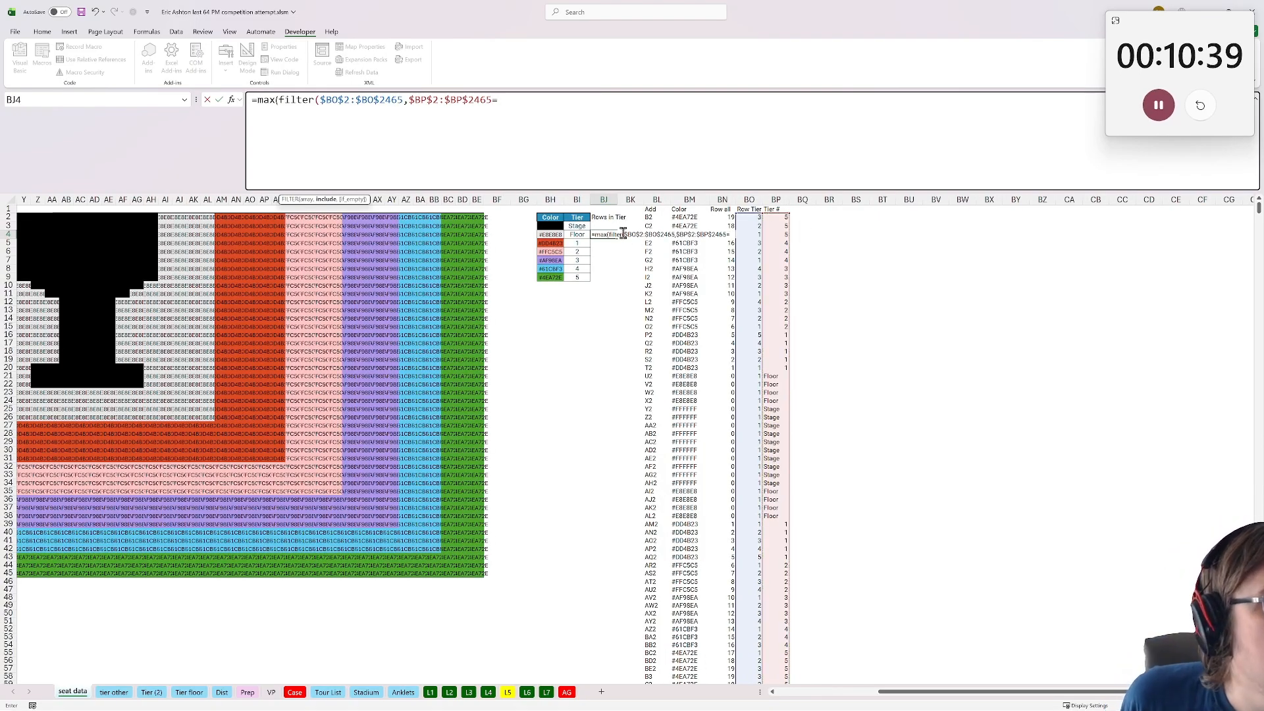
click(575, 236)
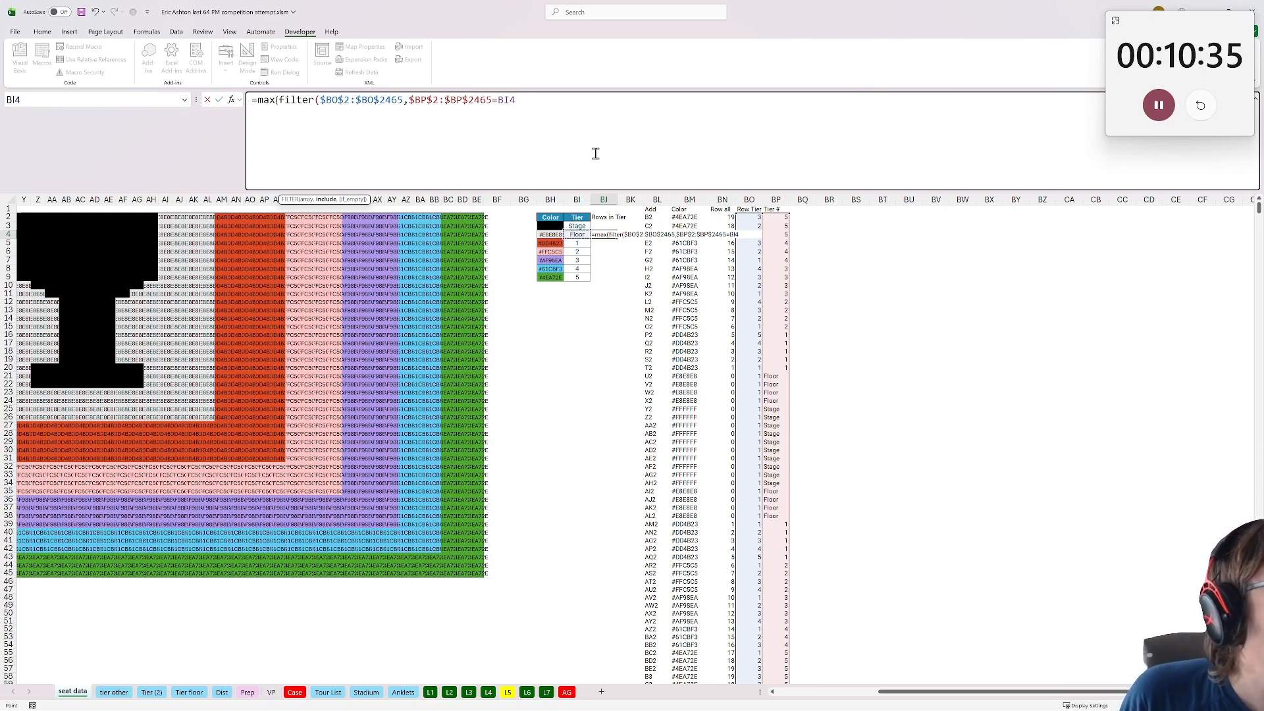
key(ctrl+Return)
Copy the BJ4 formula down through BJ9 and check its references
key(ctrl+c)
drag(604, 234, 607, 278)
key(ctrl+v)
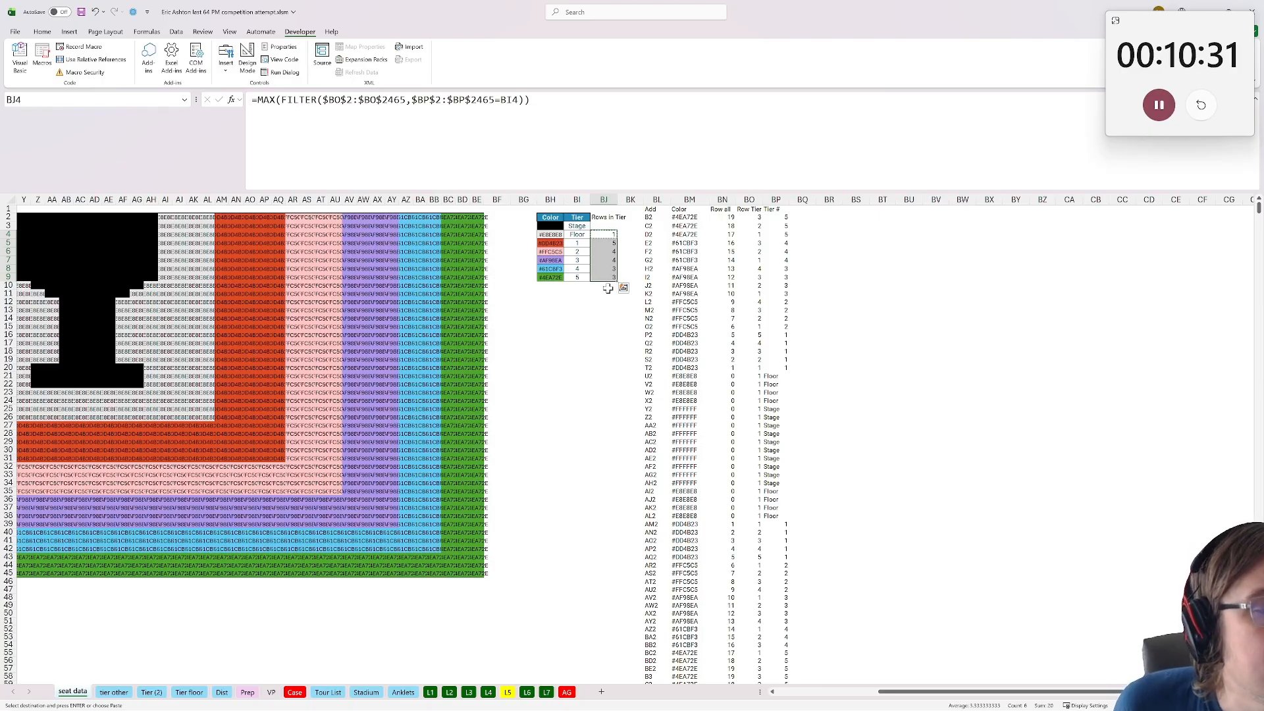
click(604, 235)
key(F2)
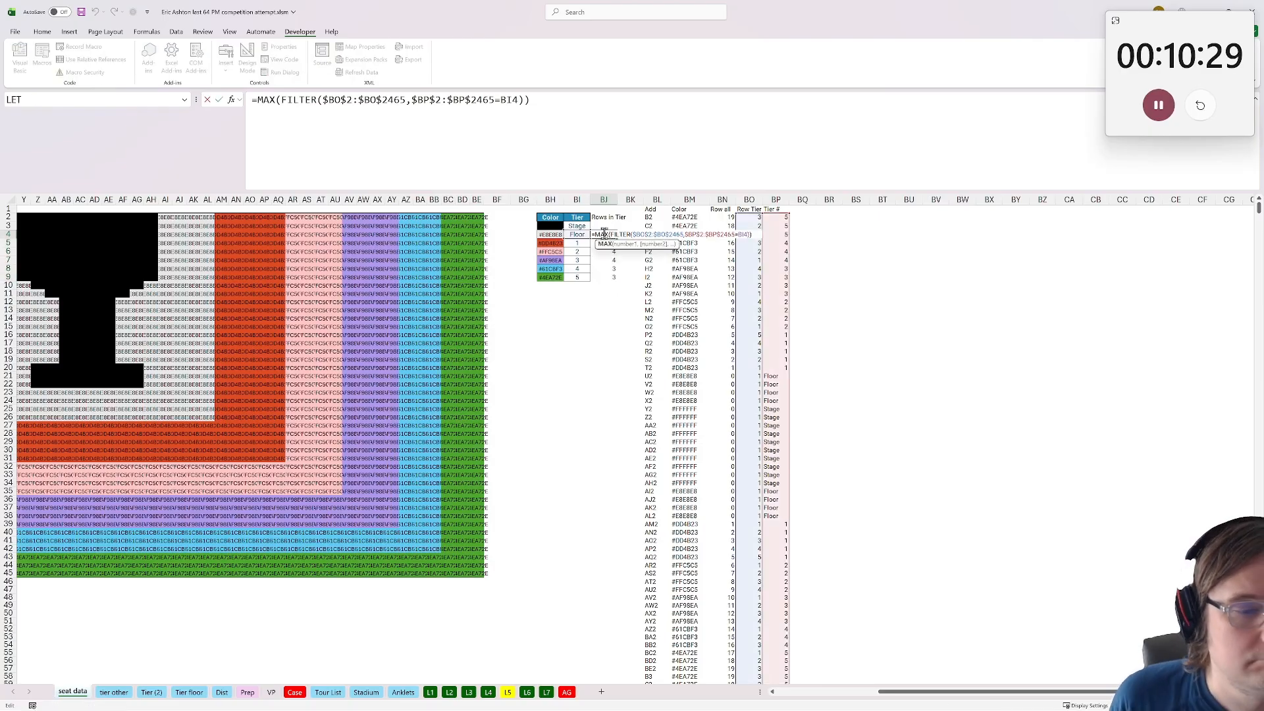
key(Return)
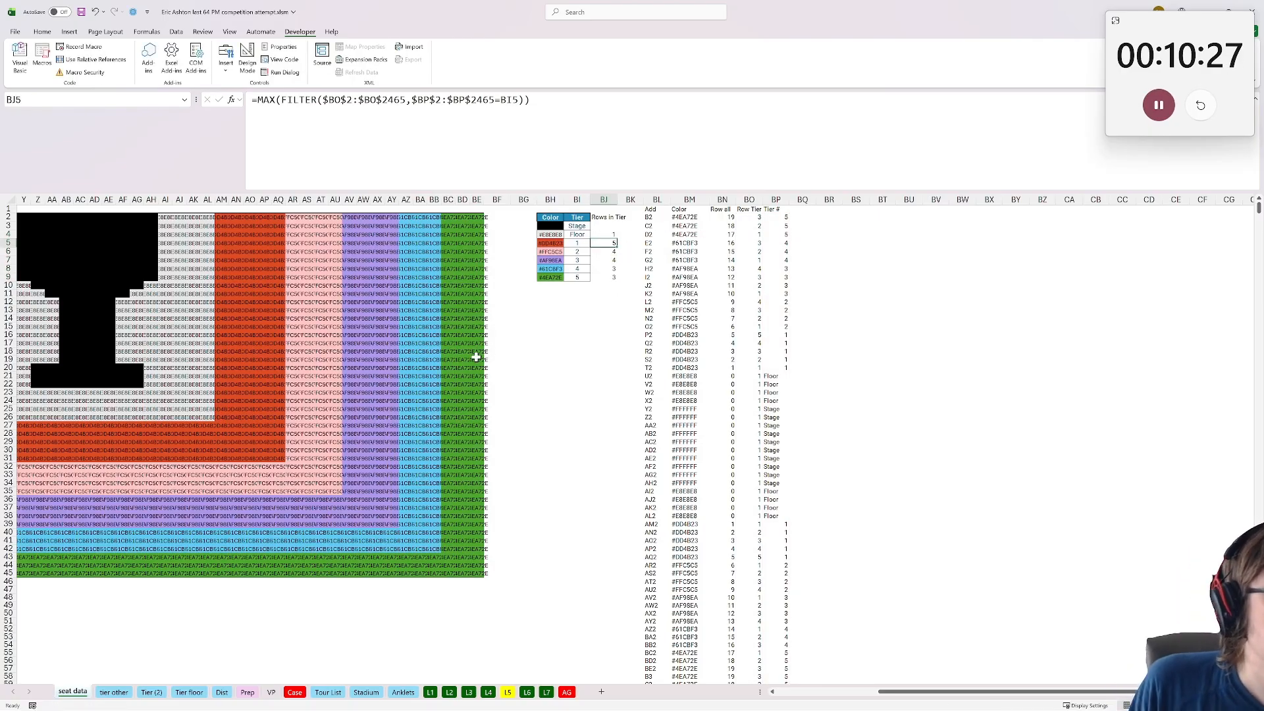
Copy tiers 1 to 5 and their row counts from BI5:BJ9 and paste them as values at T26 of the L5 sheet
drag(576, 243, 610, 279)
key(ctrl+c)
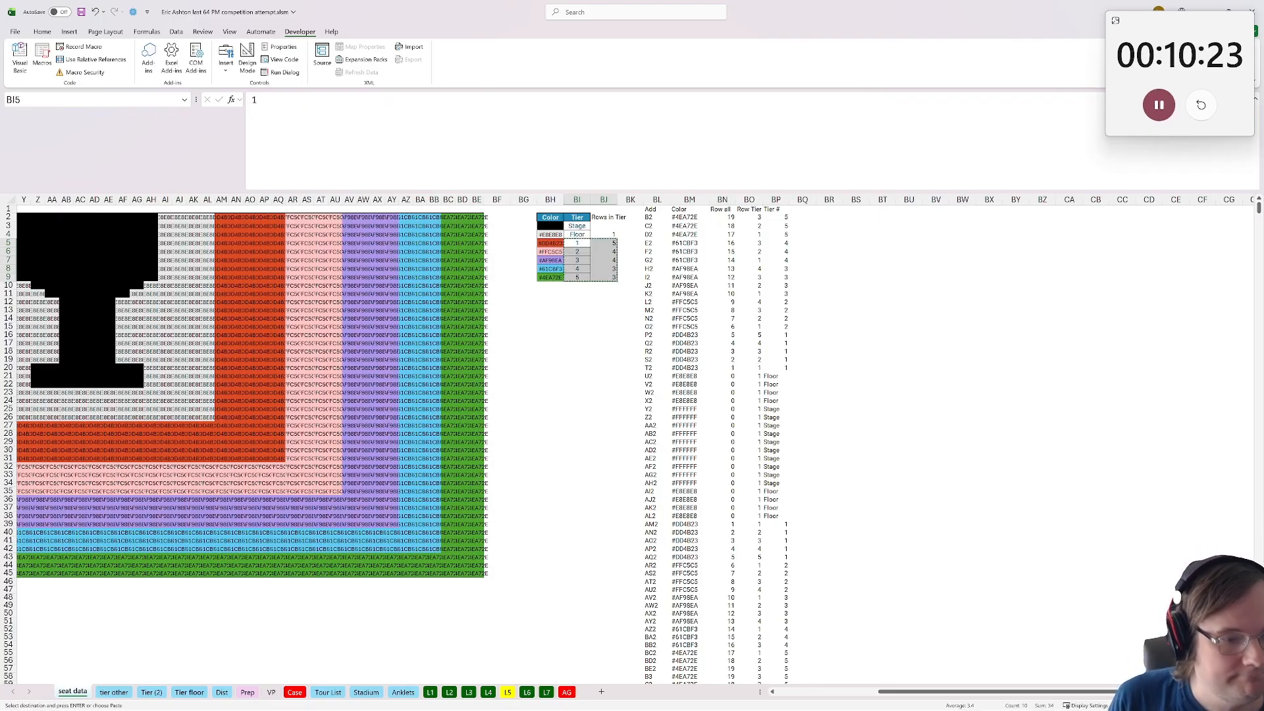
click(507, 692)
click(868, 501)
click(826, 499)
key(ctrl+v)
key(ctrl+z)
click(821, 532)
key(ctrl+v)
click(828, 501)
key(ctrl+z)
click(824, 530)
key(ctrl+shift+v)
Add the headers Tier in T25 and Rows in Teir in U25
click(834, 500)
text(Tier)
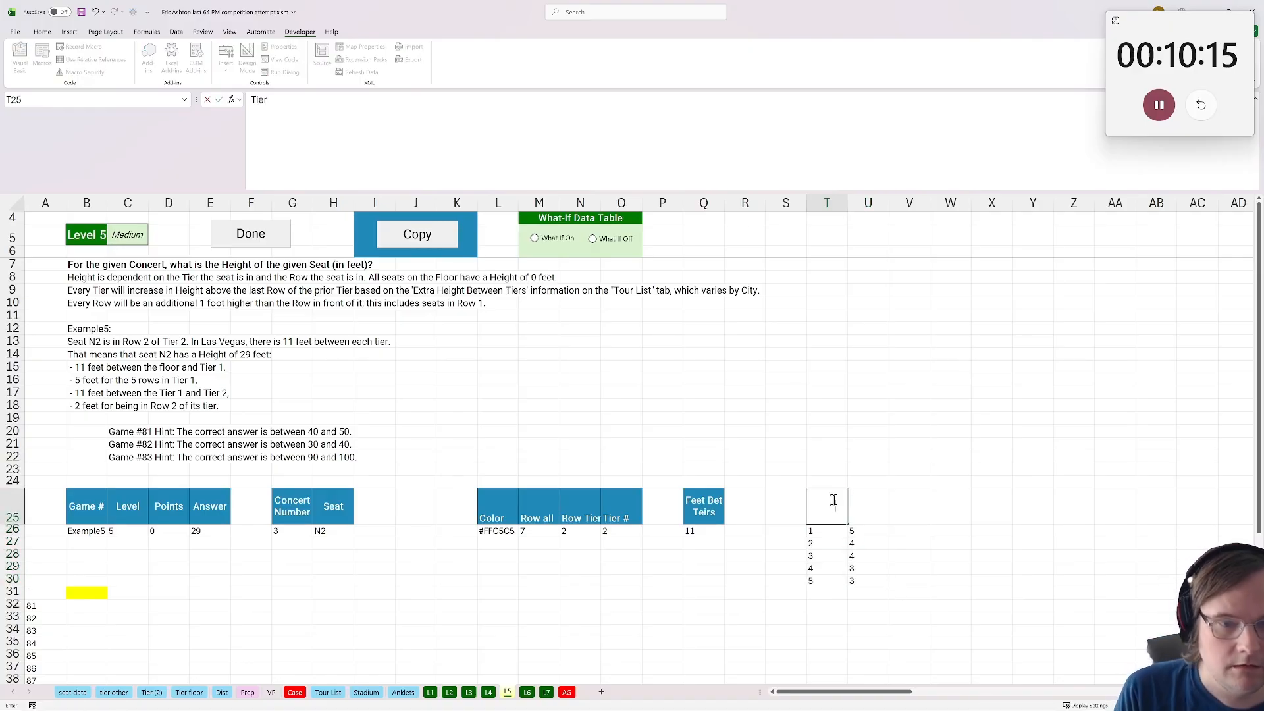
key(Tab)
text(Rows iN Te)
key(BackSpace)
key(BackSpace)
key(BackSpace)
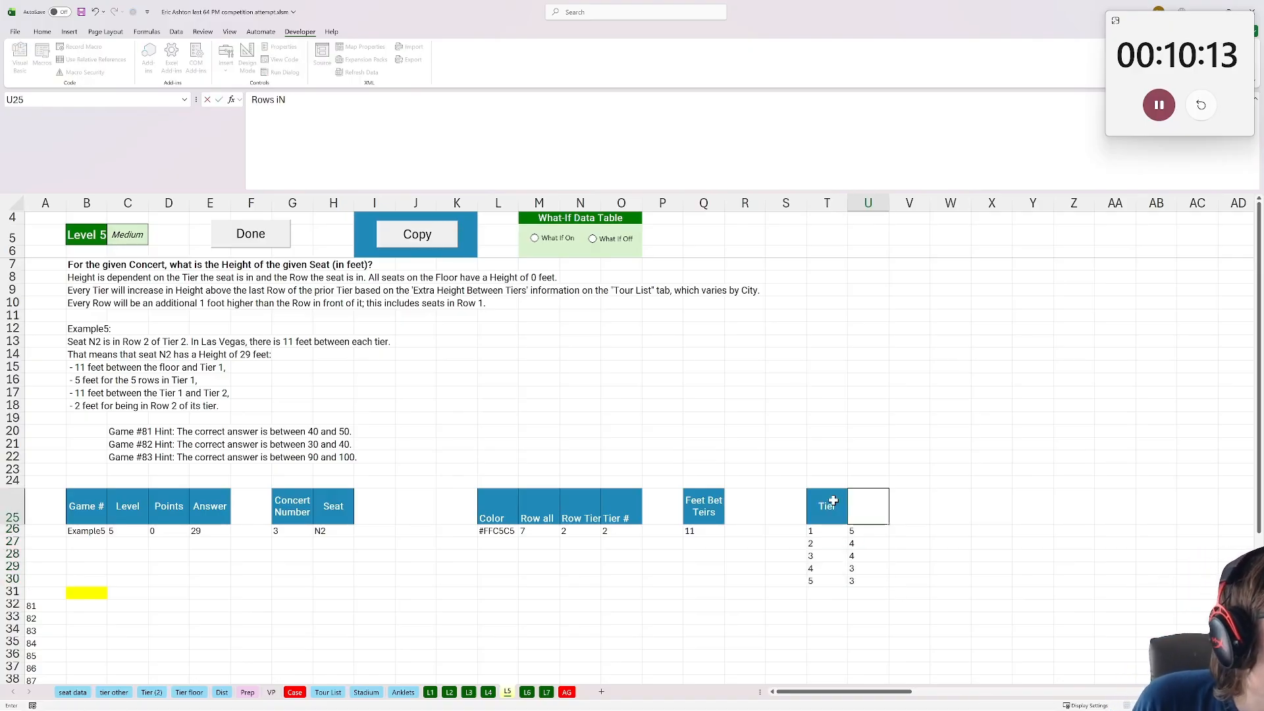
text(Teir)
key(Return)
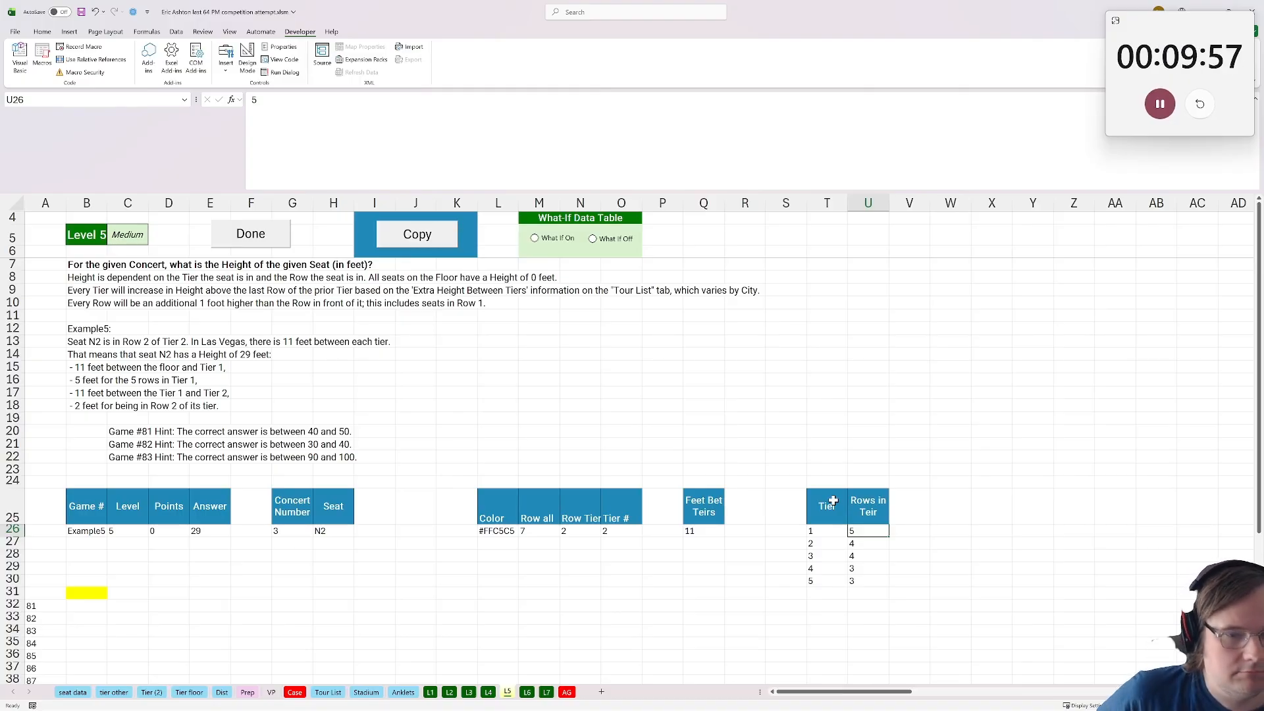
In V27, enter a running total of the rows in prior tiers with =SUM(U26:U$26)
key(Right)
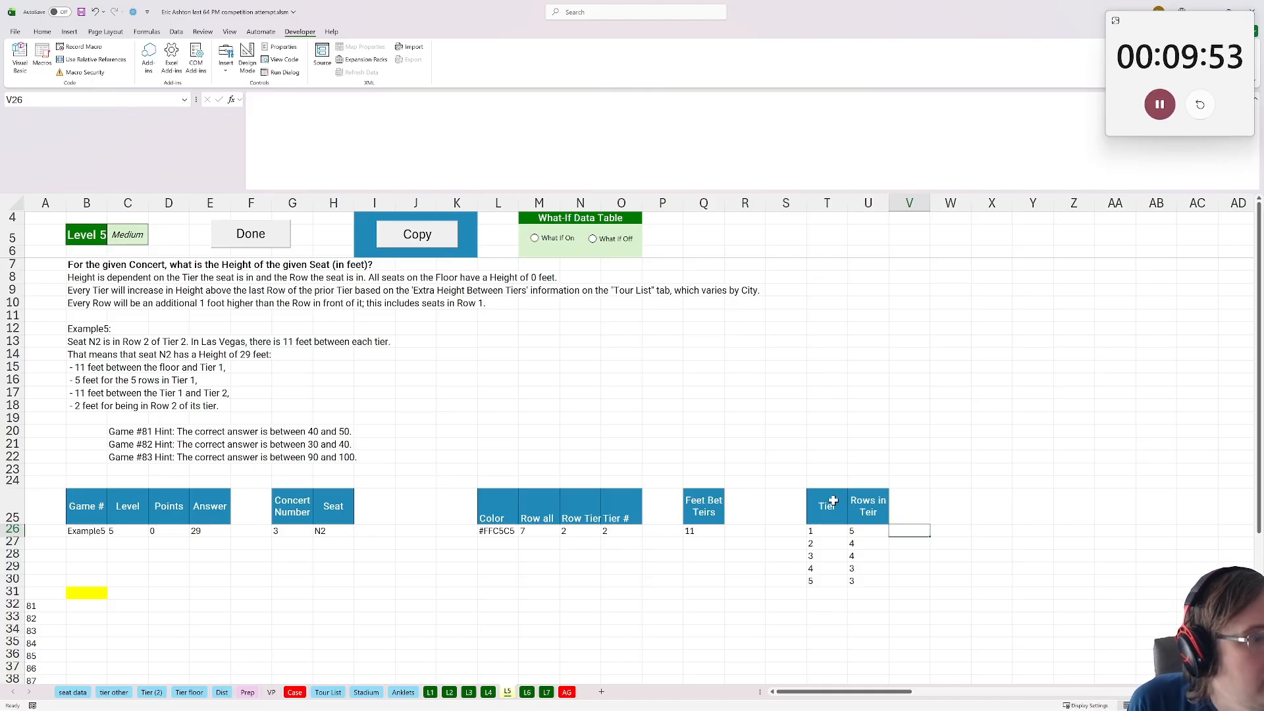
text(=)
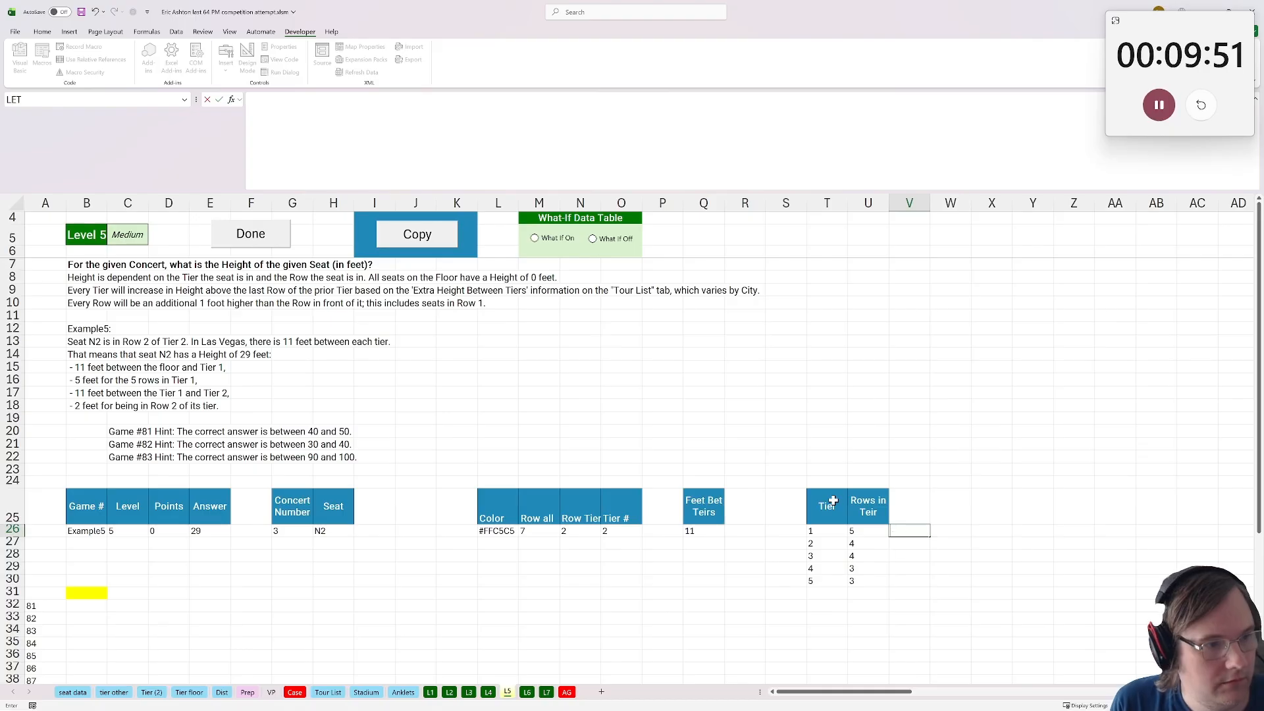
key(Escape)
key(Down)
text(=sum()
click(873, 531)
text(:u2)
key(BackSpace)
key(BackSpace)
key(BackSpace)
key(BackSpace)
text($26))
key(ctrl+Return)
Copy the running total formula from V27 down through V30
key(ctrl+c)
drag(909, 544, 909, 581)
key(ctrl+v)
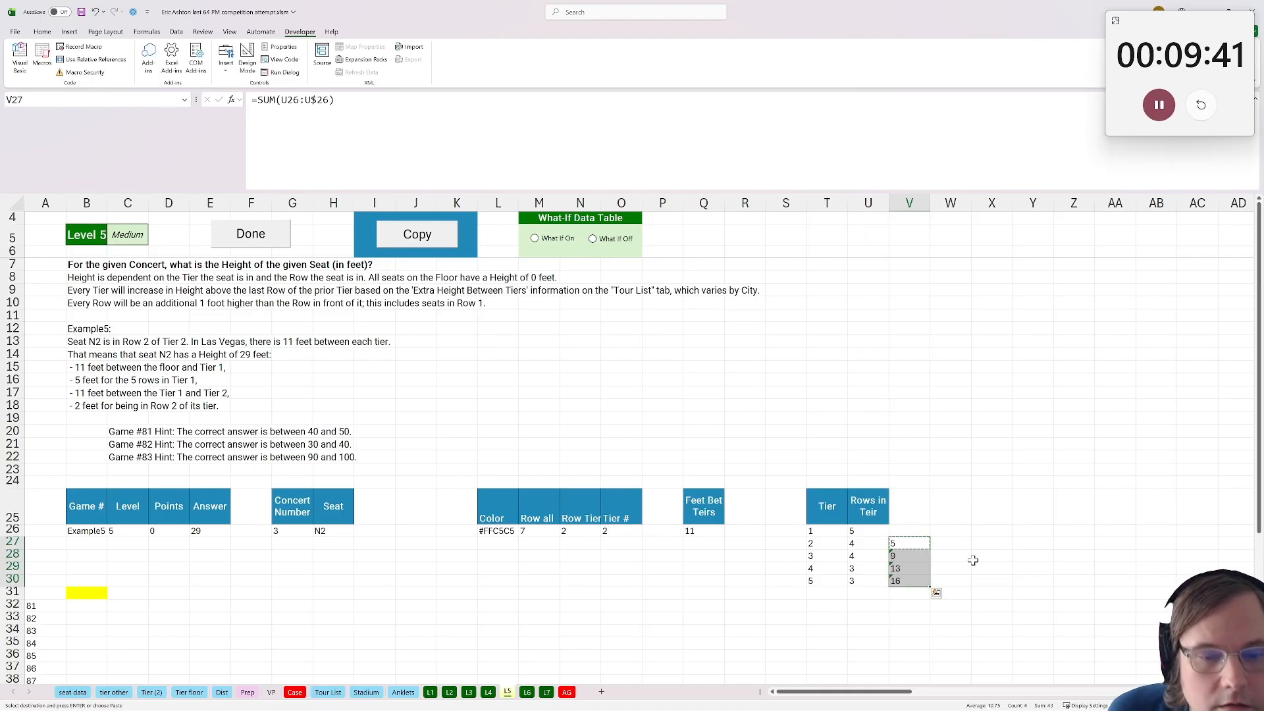
Add the header Tier Height in V25
click(912, 518)
text(Tier Height)
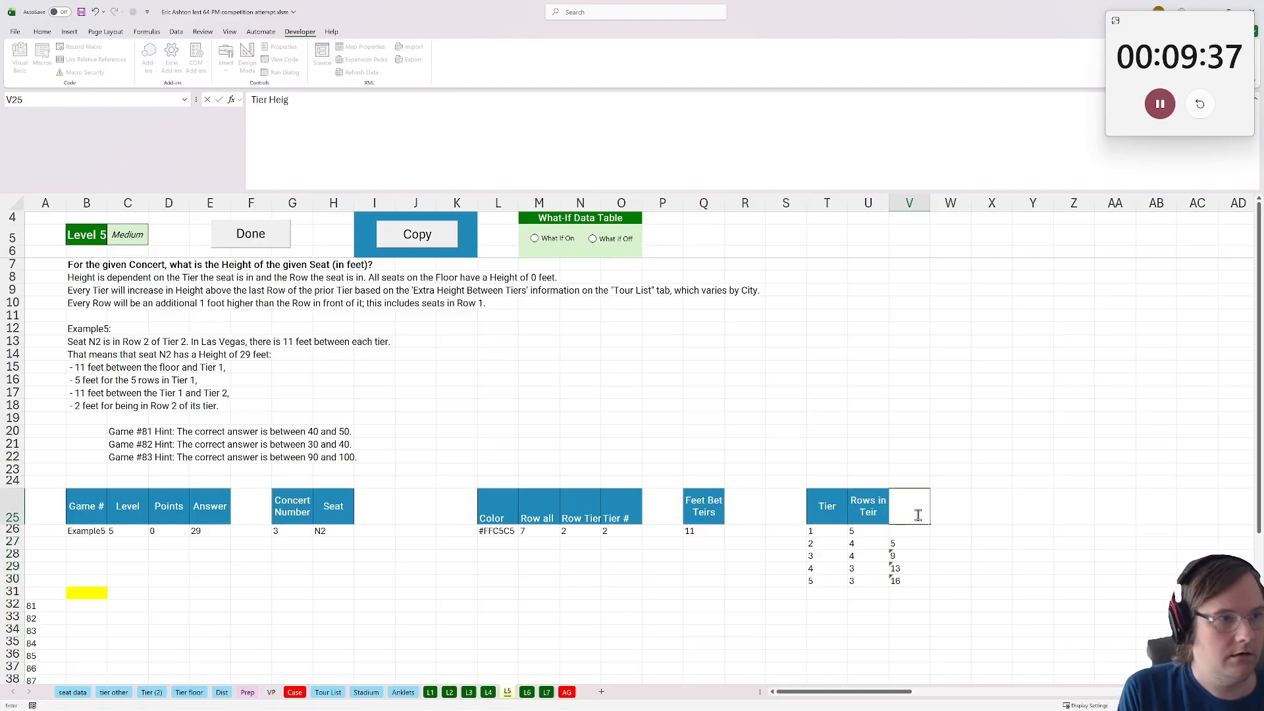
key(Return)
Check the cumulative tier heights in column V against the height breakdown in the Level 5 example
key(Up)
key(Down)
key(Down)
key(Up)
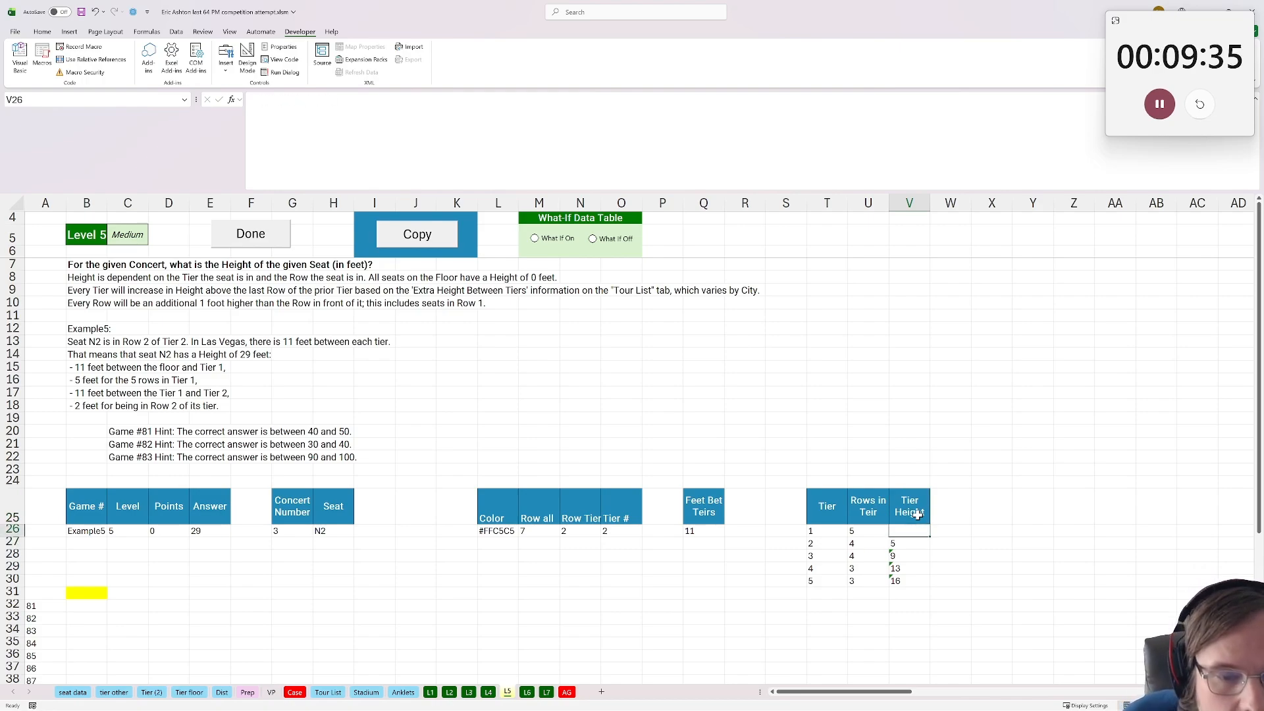
key(Down)
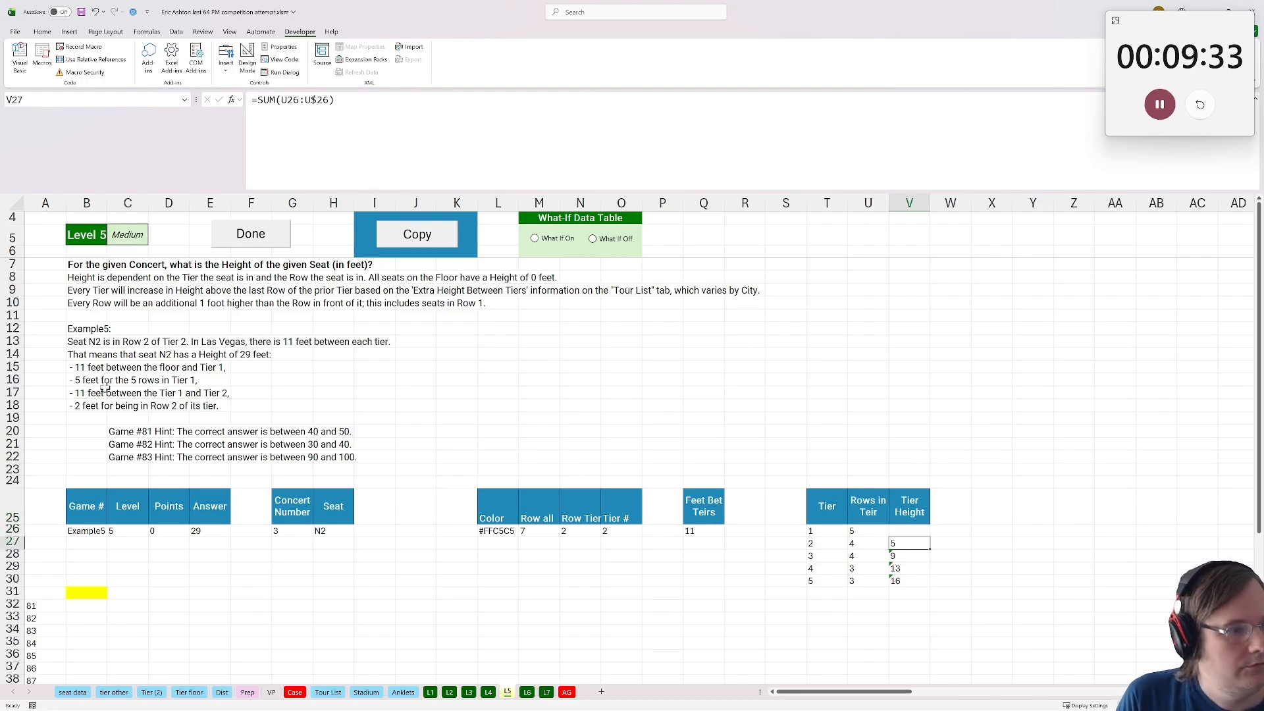
click(83, 394)
click(89, 377)
click(92, 389)
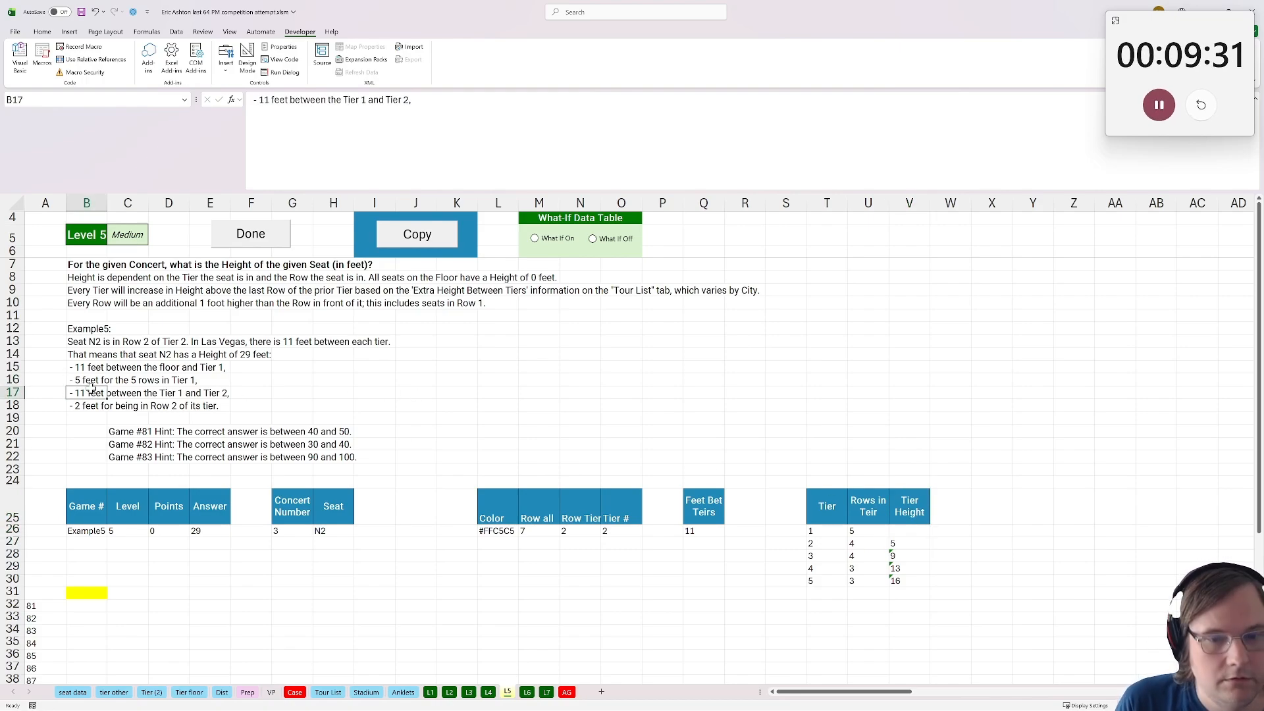
click(662, 469)
Add the header Add in X25
click(1001, 506)
text(Add)
key(Return)
In X26, look up tier number O26 in T26:T30 and return the tier height from V26:V30 with XLOOKUP
text(=xlookuP()
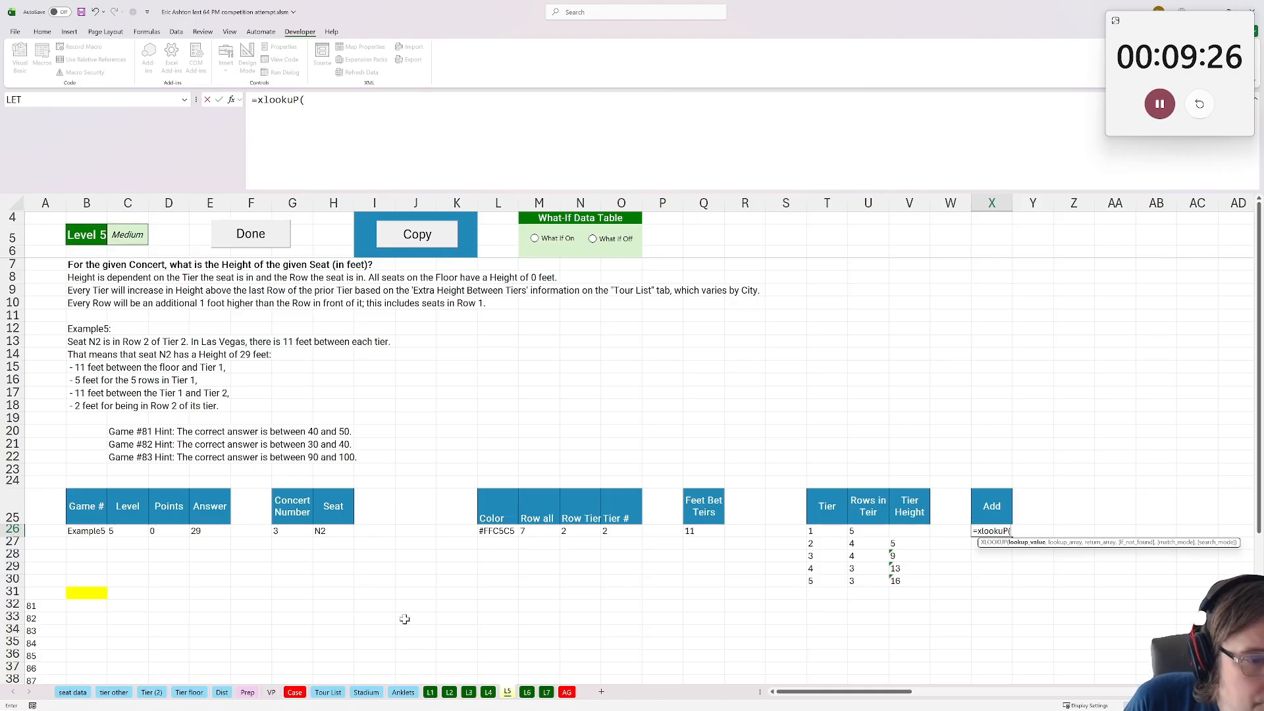
click(619, 531)
text(,)
click(823, 531)
drag(823, 531, 827, 581)
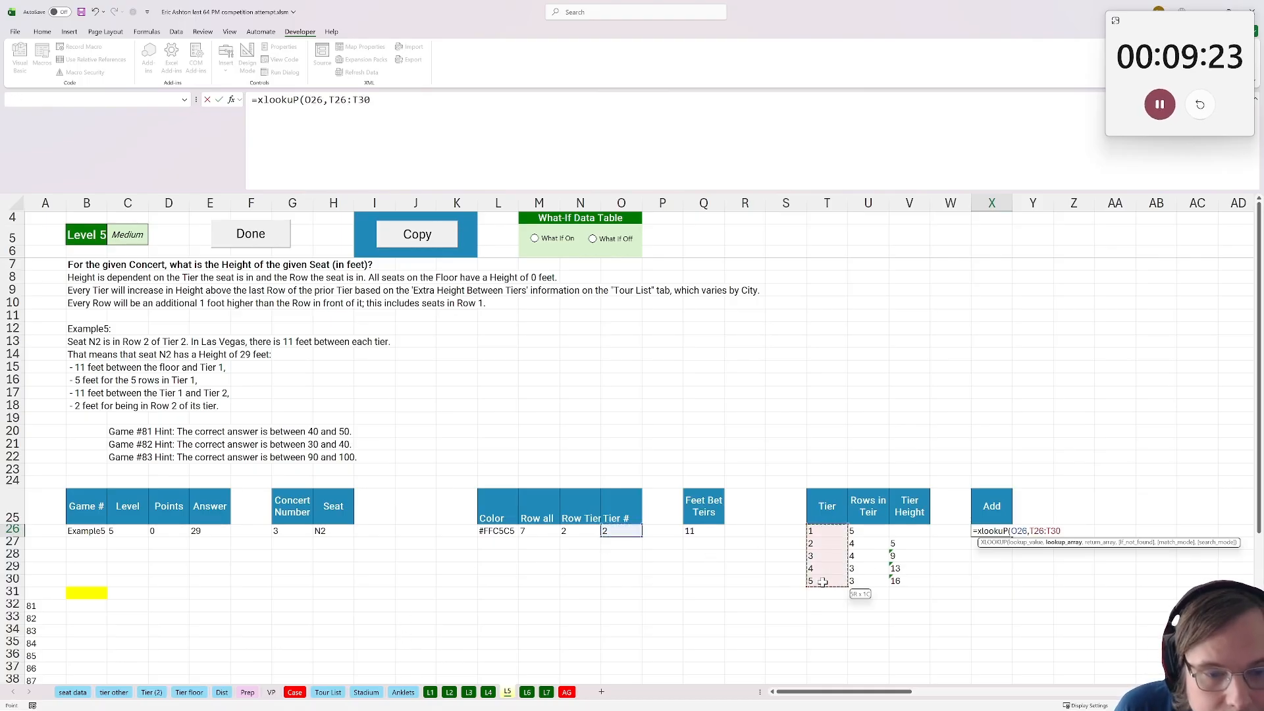
text(,)
drag(906, 531, 907, 582)
key(ctrl+Return)
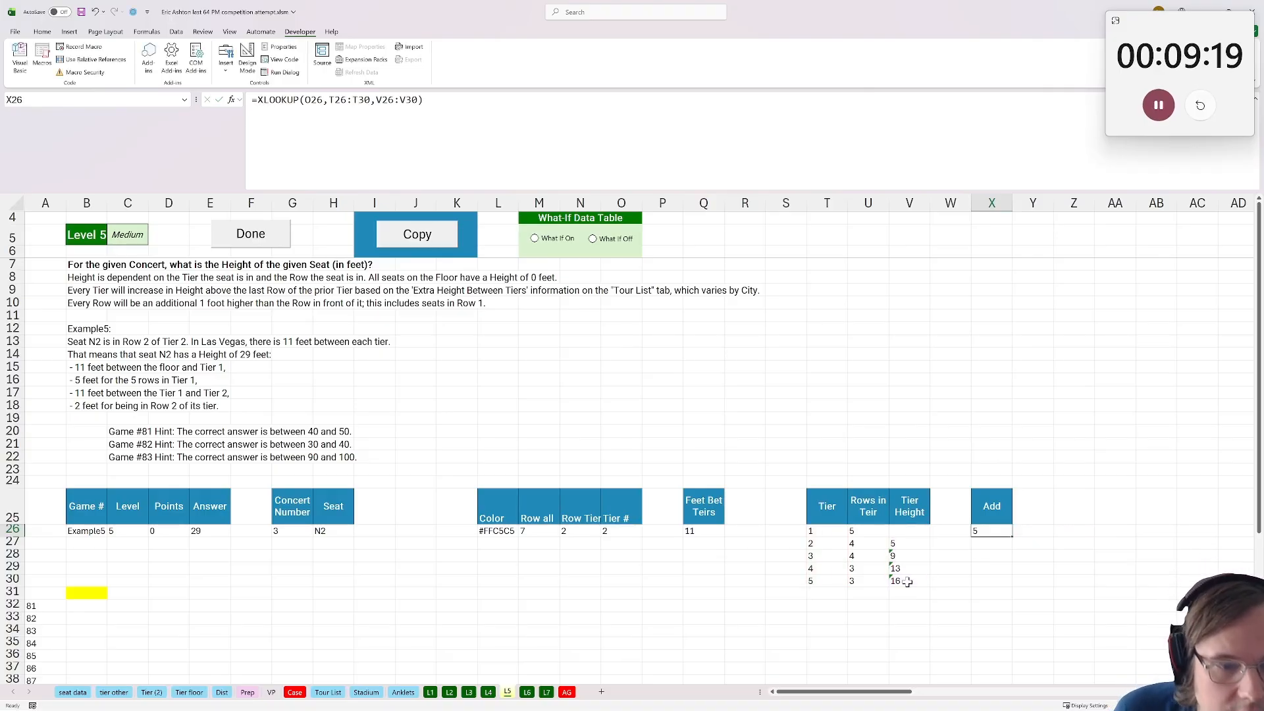
In B31, enter a seat height formula multiplying feet between tiers Q26 by tier number O26 and adding X26
click(1034, 531)
drag(74, 605, 80, 595)
text(=)
click(700, 531)
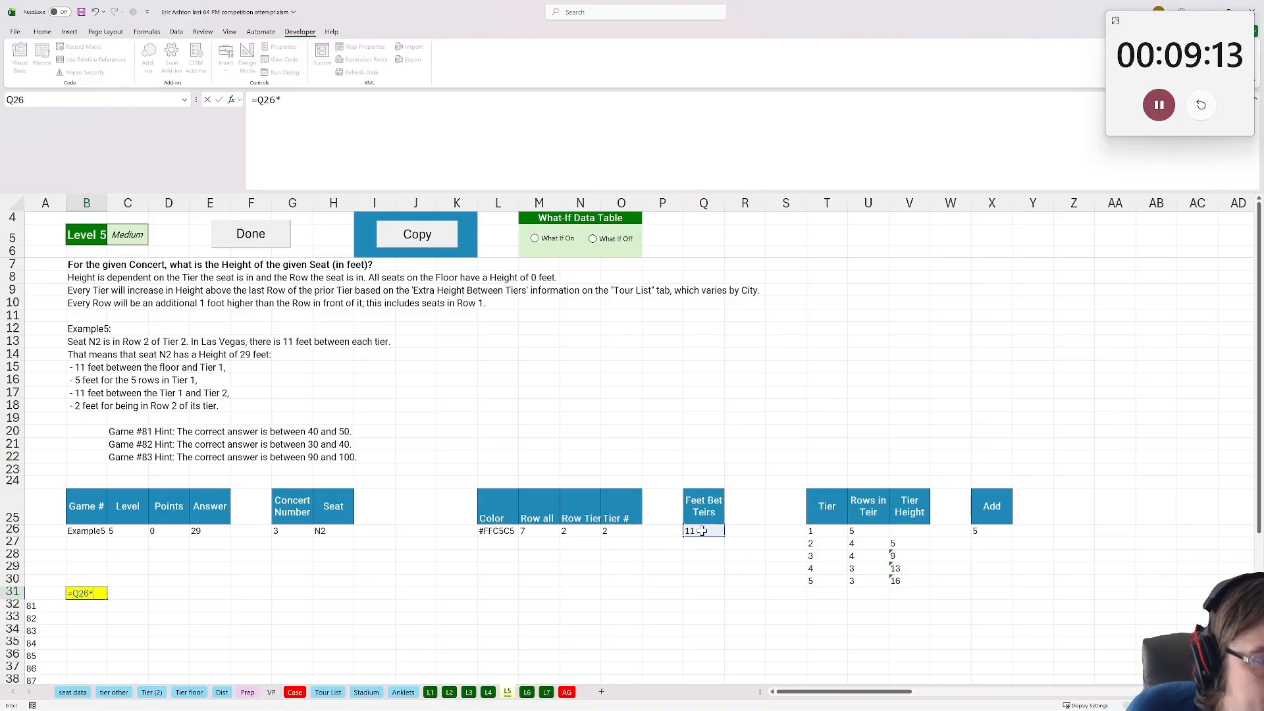
text(*)
click(621, 537)
text(+)
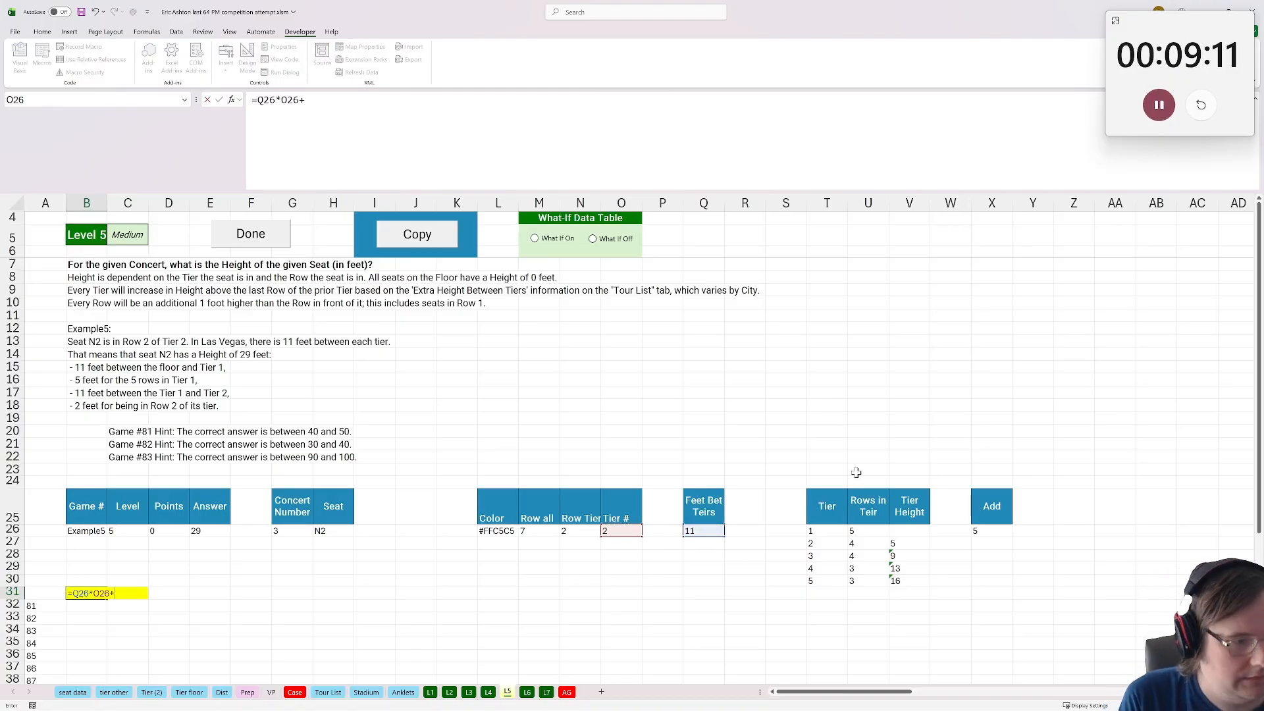
click(977, 530)
key(Return)
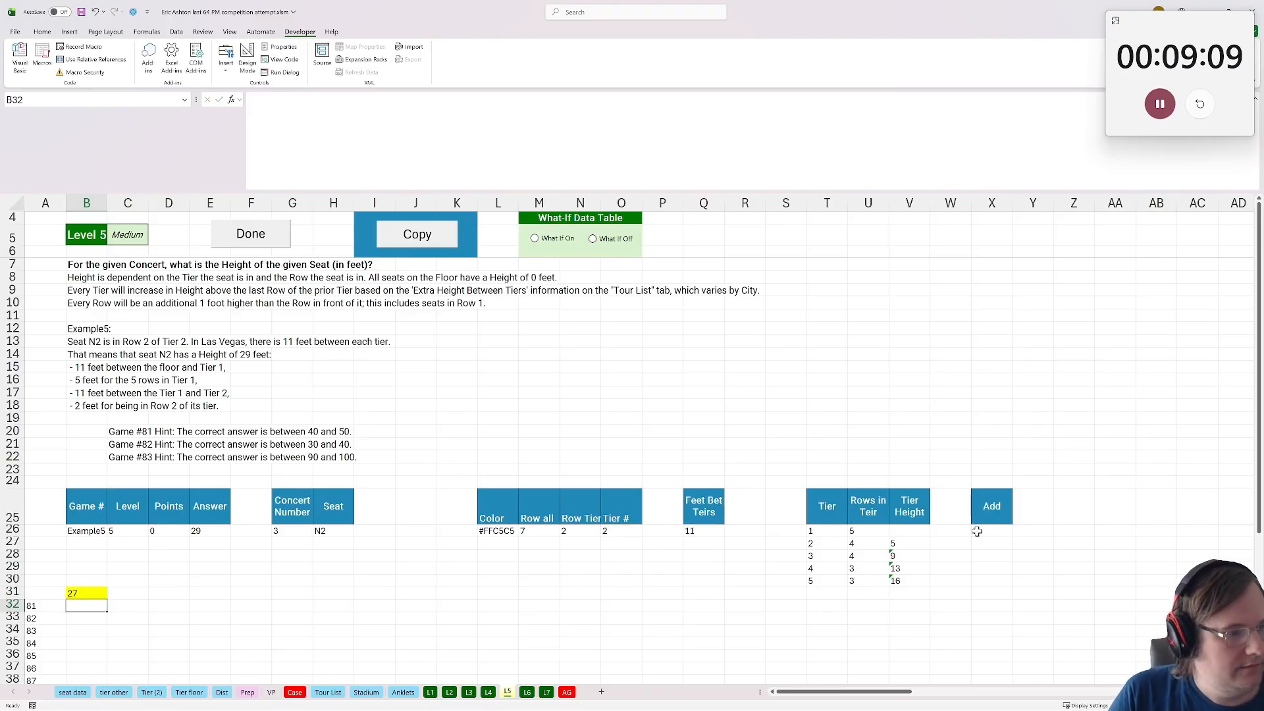
Append the row within the tier, N26, to the height formula in B31 and turn on the What-If data table
double_click(83, 583)
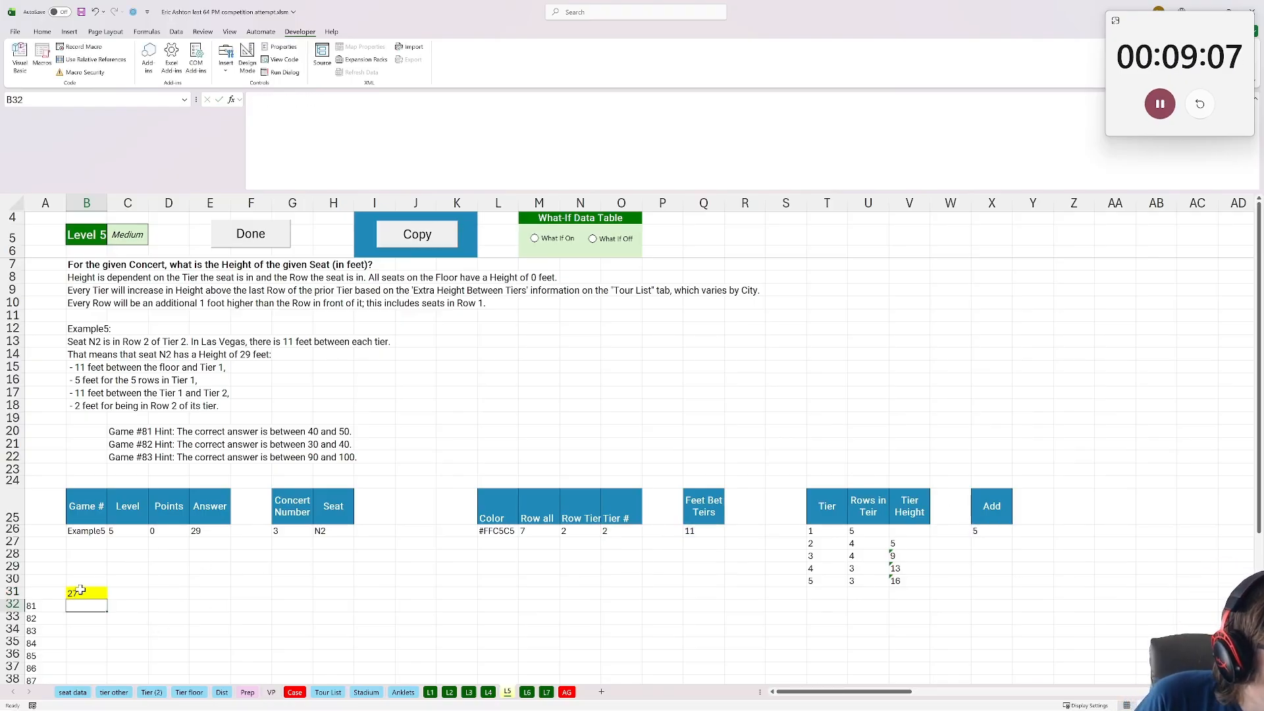
click(467, 119)
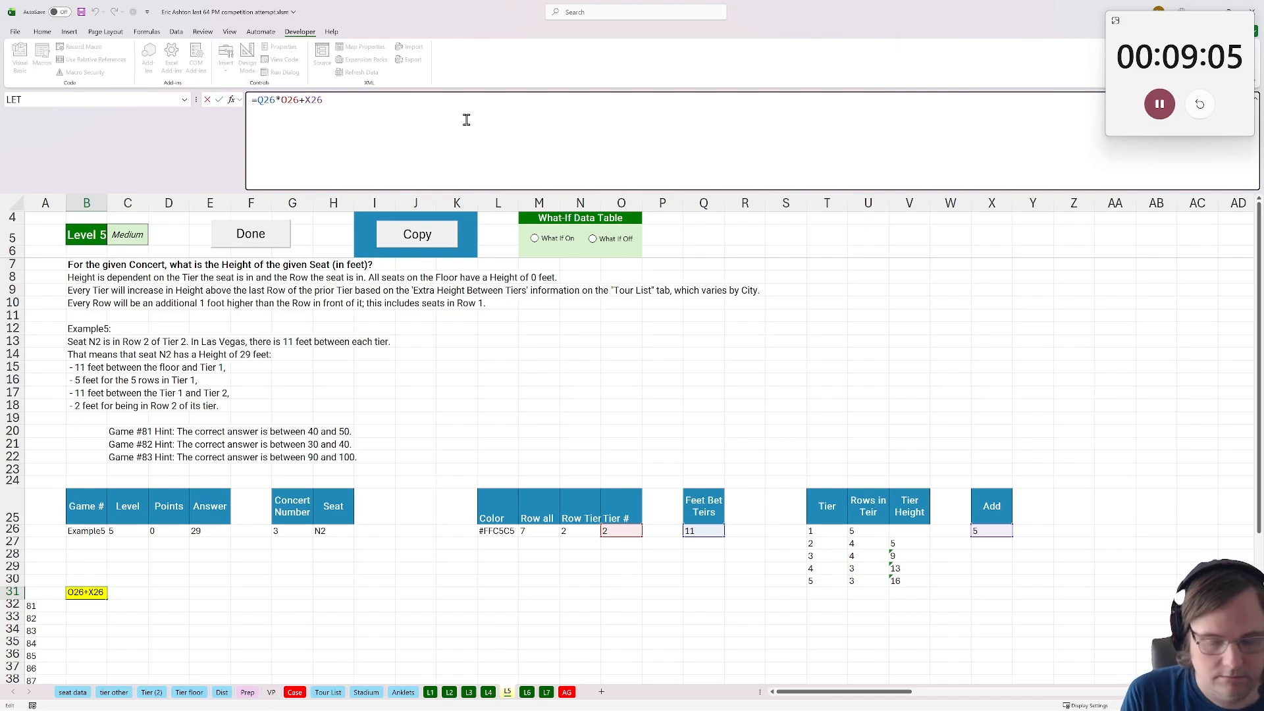
text(+)
click(589, 531)
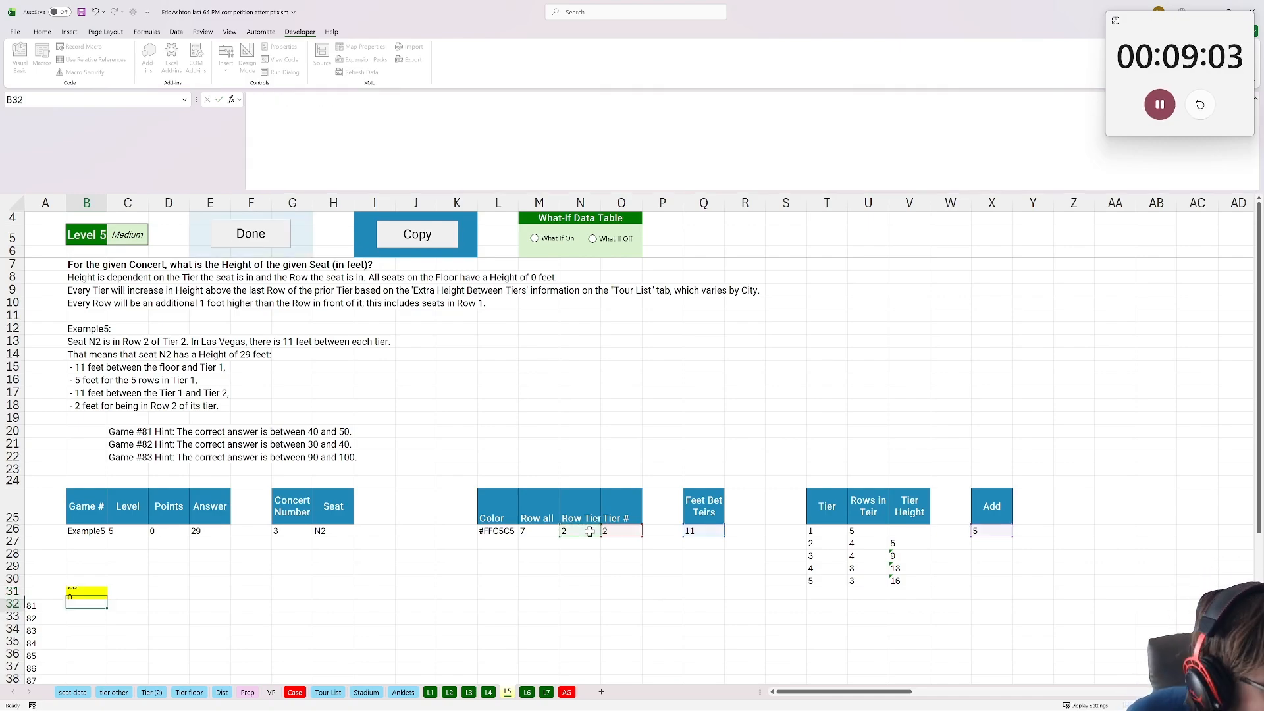
key(Return)
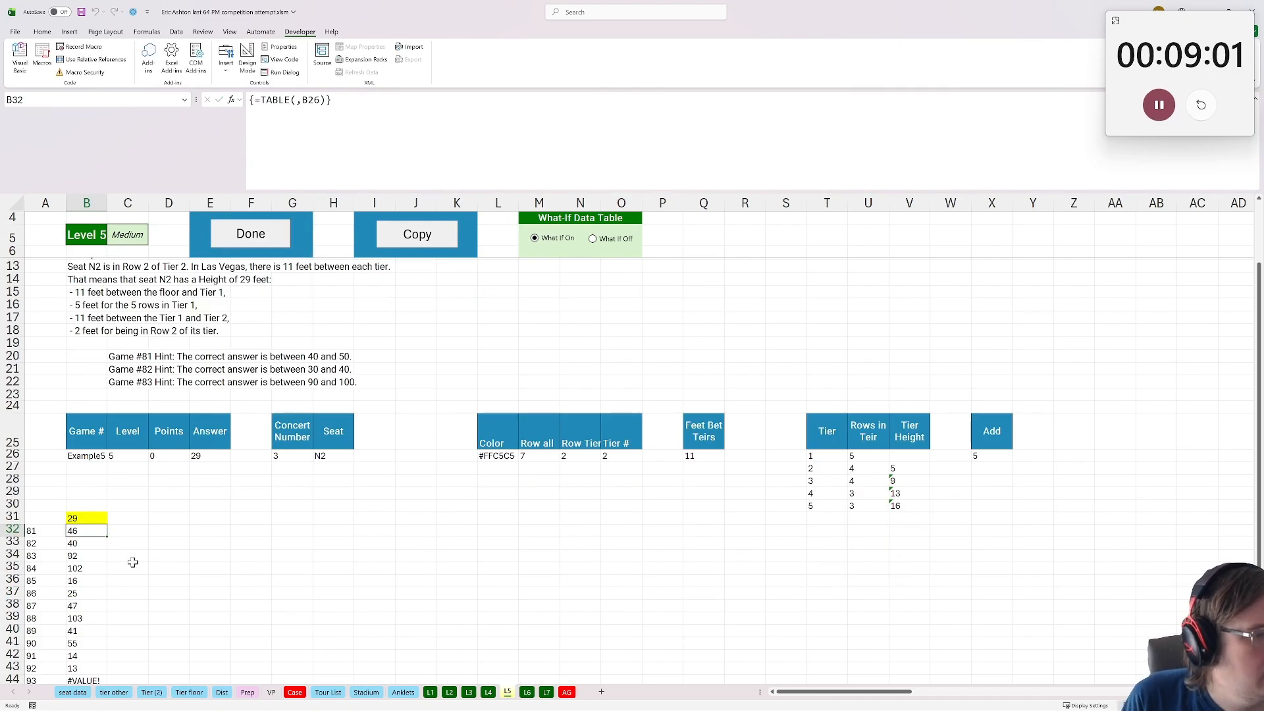
Check the calculated Level 5 heights for games 81 to 100 against the hints and look for errors
scroll(132, 563, down, 3)
scroll(133, 562, up, 2)
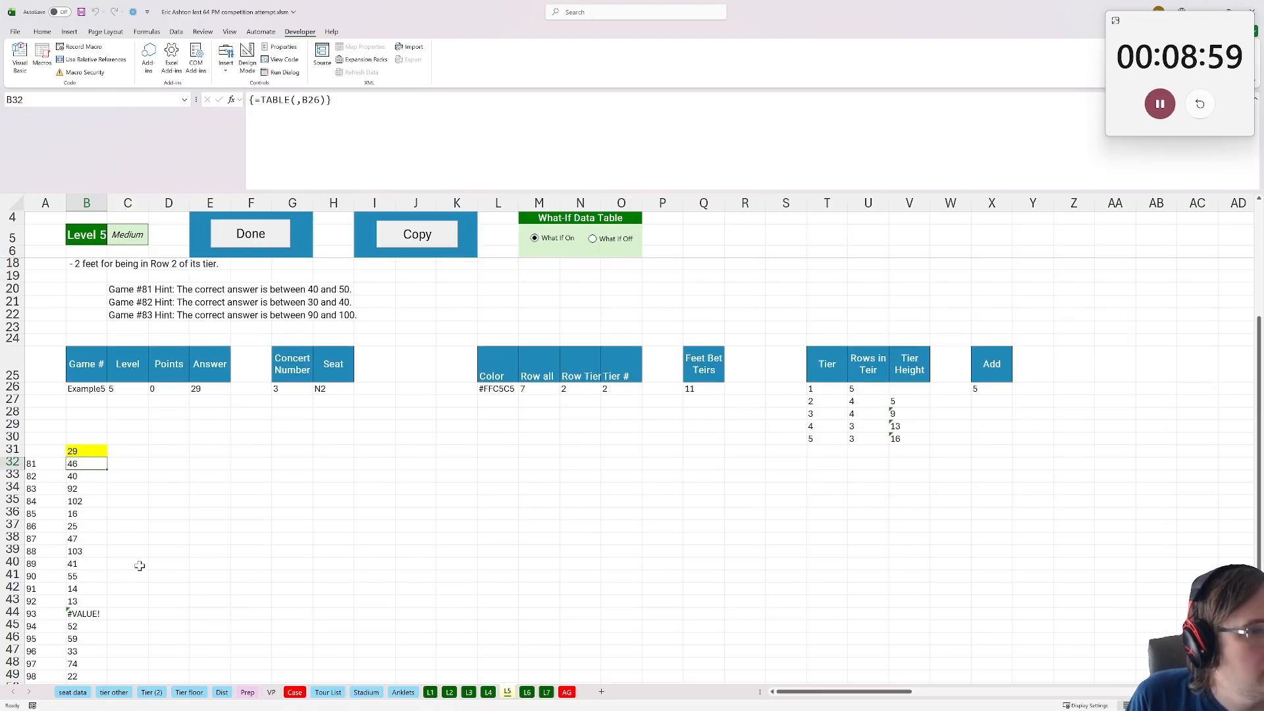
scroll(139, 567, down, 1)
scroll(139, 567, up, 1)
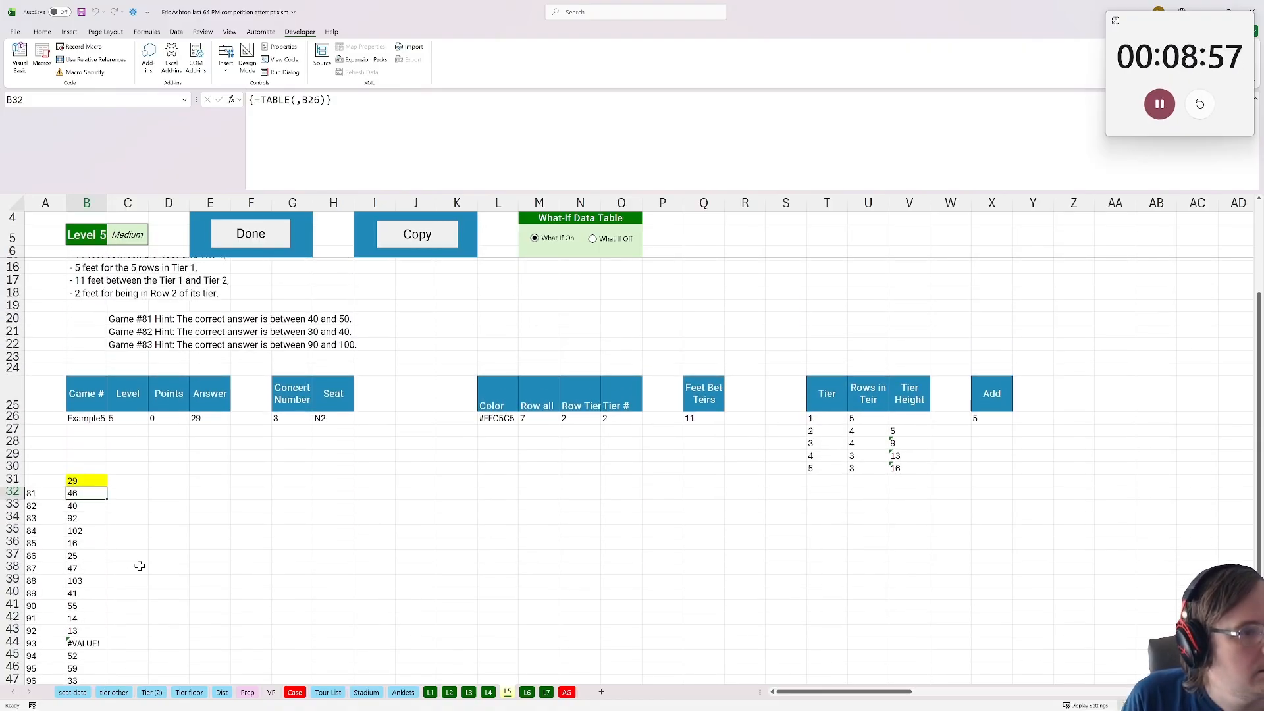
scroll(169, 520, up, 2)
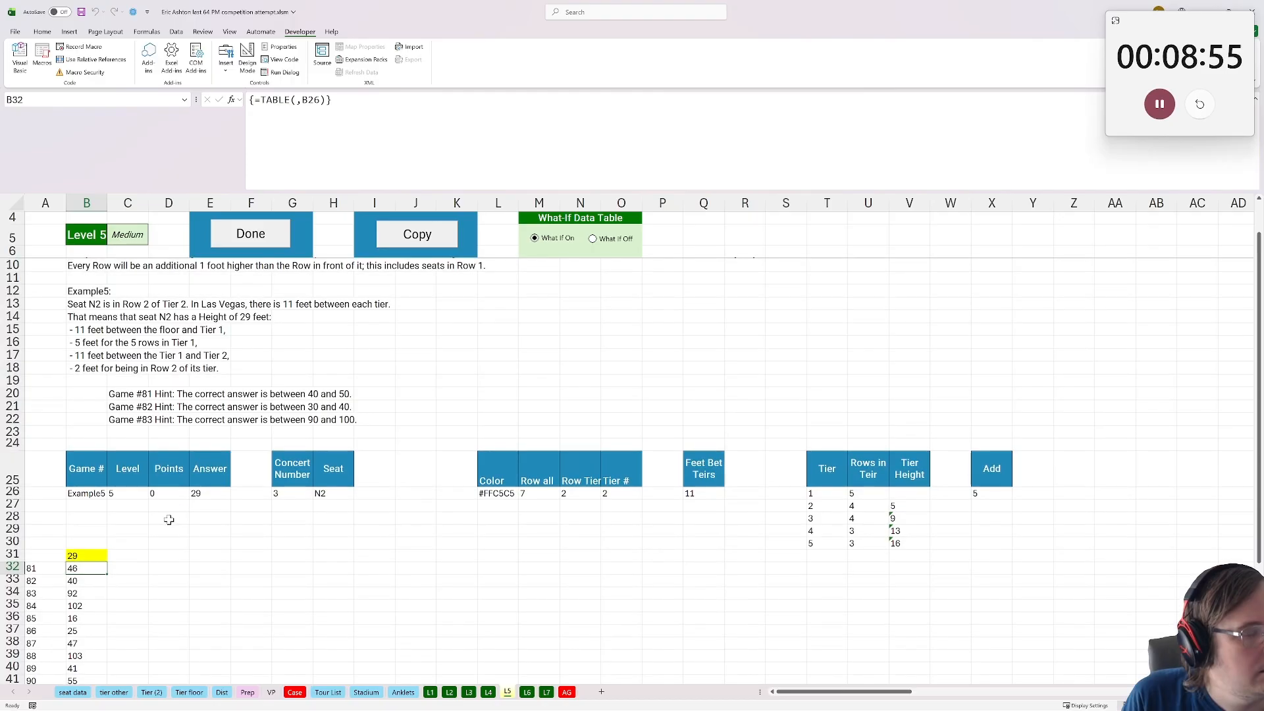
click(97, 495)
scroll(276, 546, down, 3)
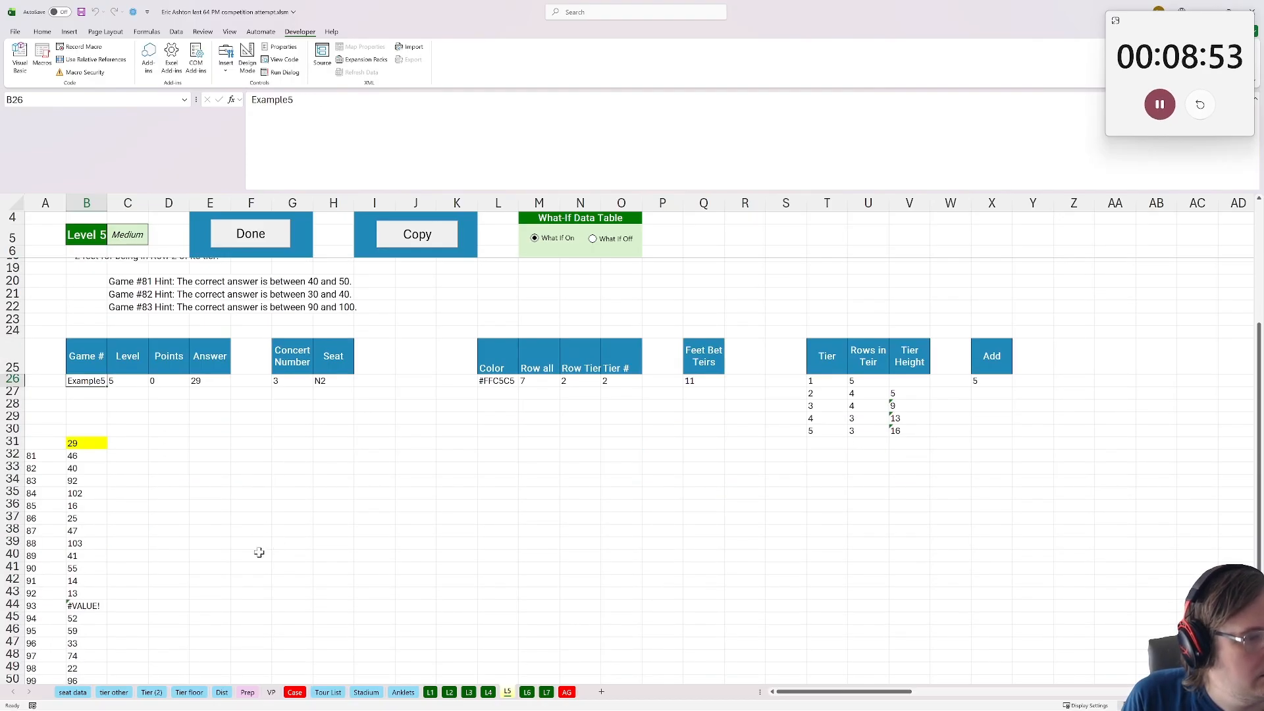
Copy the heights for games 81 to 100 from B32:B51 into the Level 5 answer cells starting at E221 on the Case sheet
drag(87, 456, 82, 654)
key(ctrl+c)
click(294, 693)
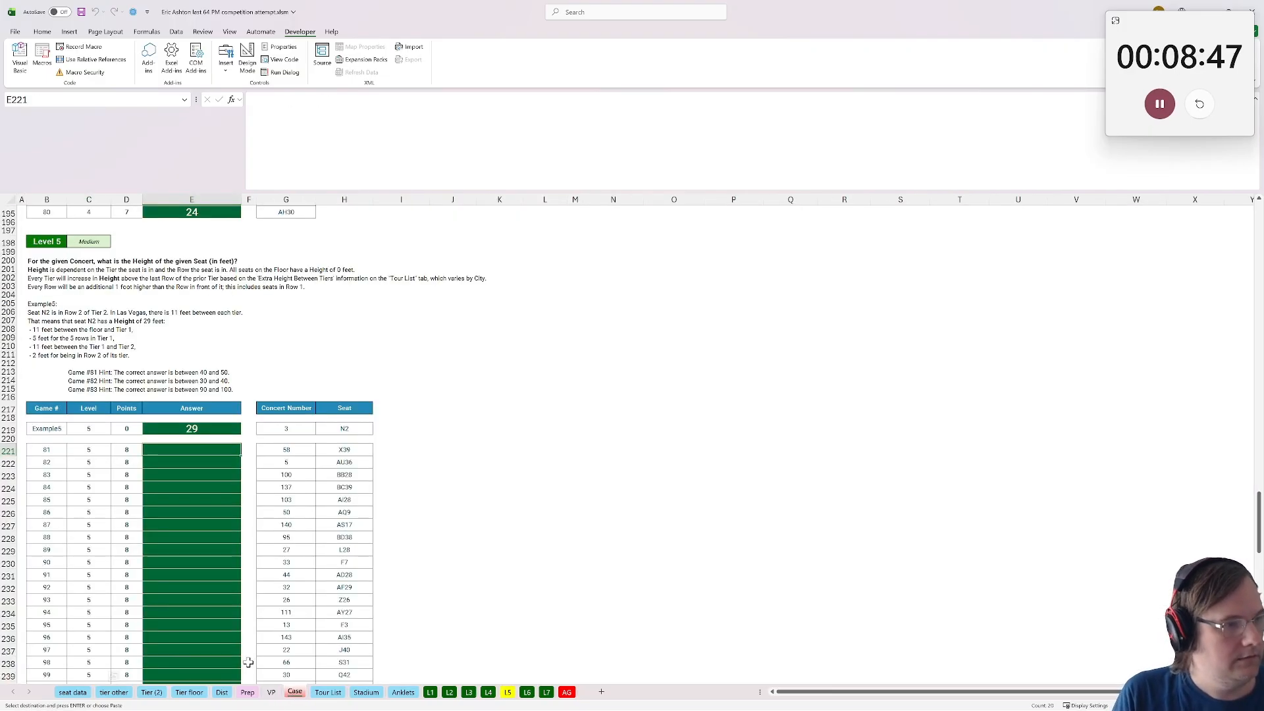
scroll(215, 425, down, 1)
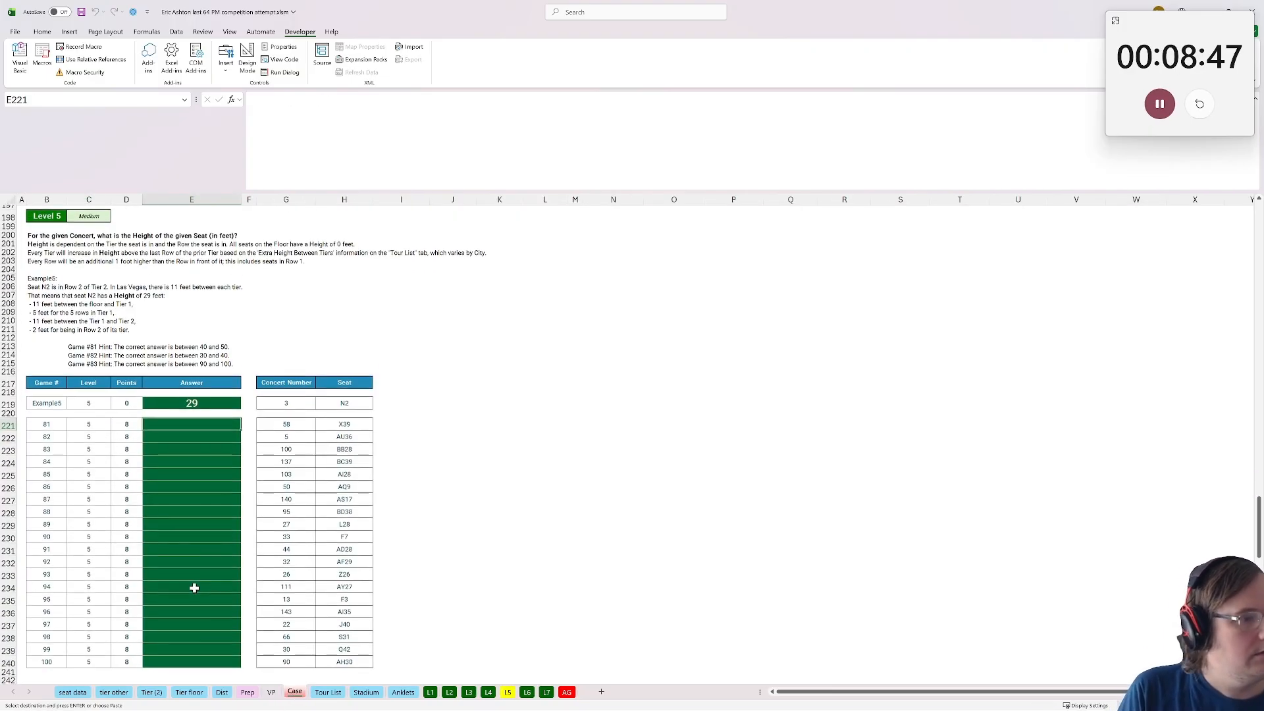
click(214, 424)
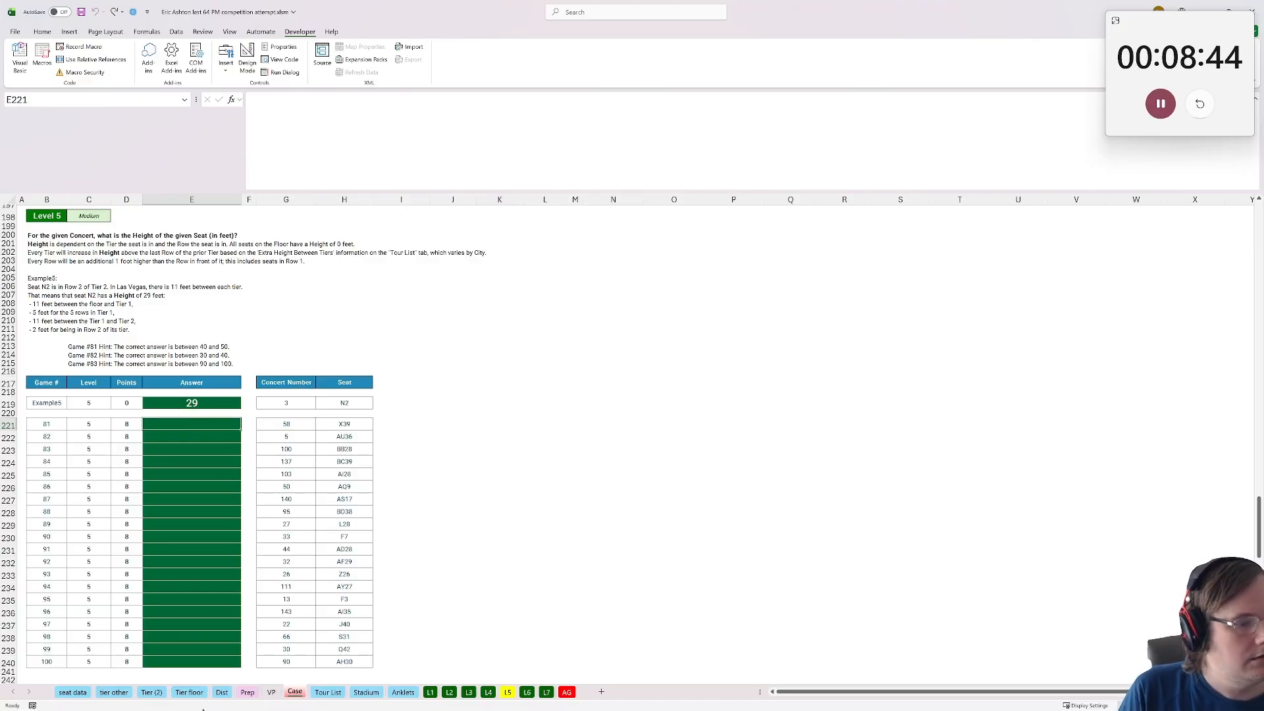
click(508, 692)
click(294, 693)
key(ctrl+v)
Locate game 93's seat Z26 on the tier other seating map to examine which tier it belongs to
click(268, 577)
click(345, 576)
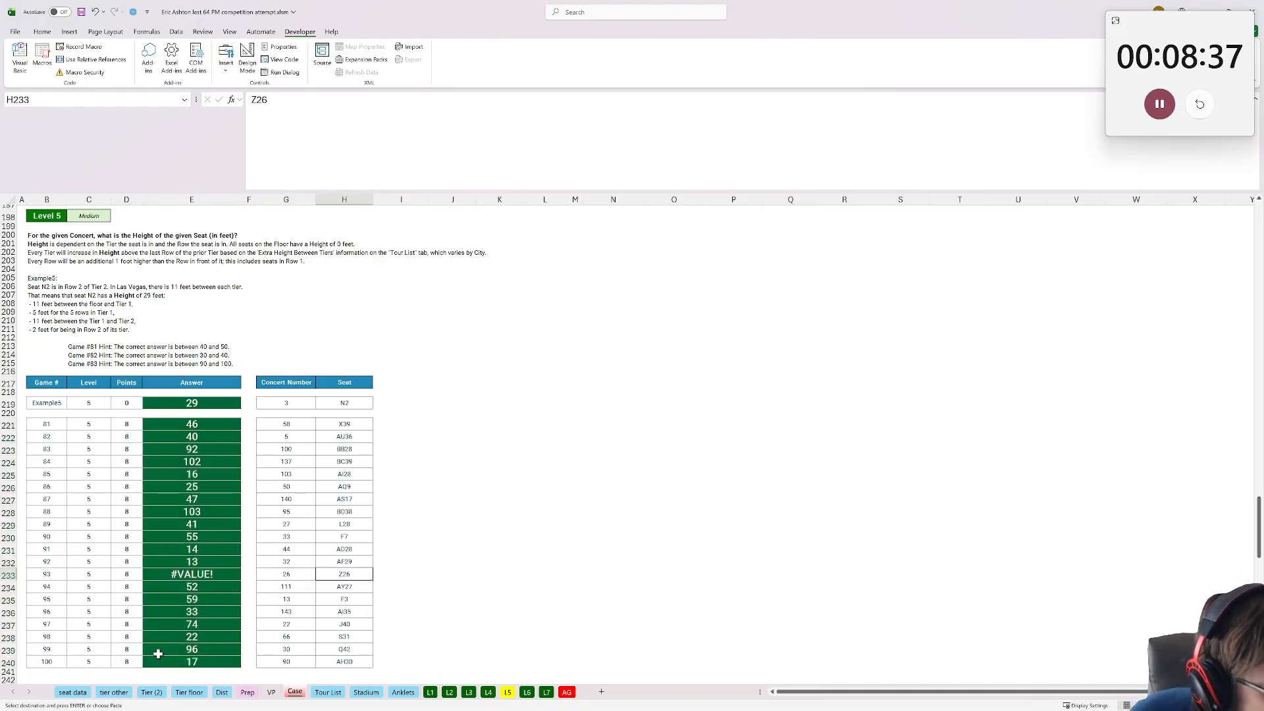
click(112, 694)
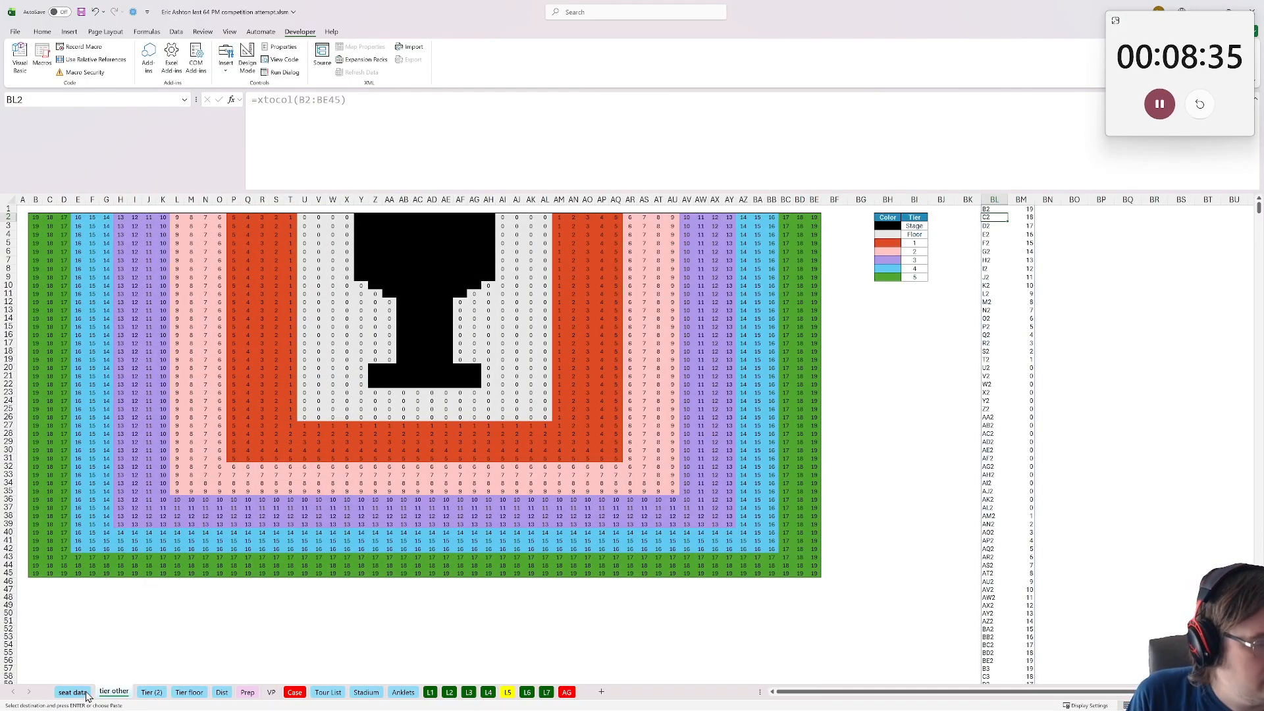
click(376, 200)
click(9, 416)
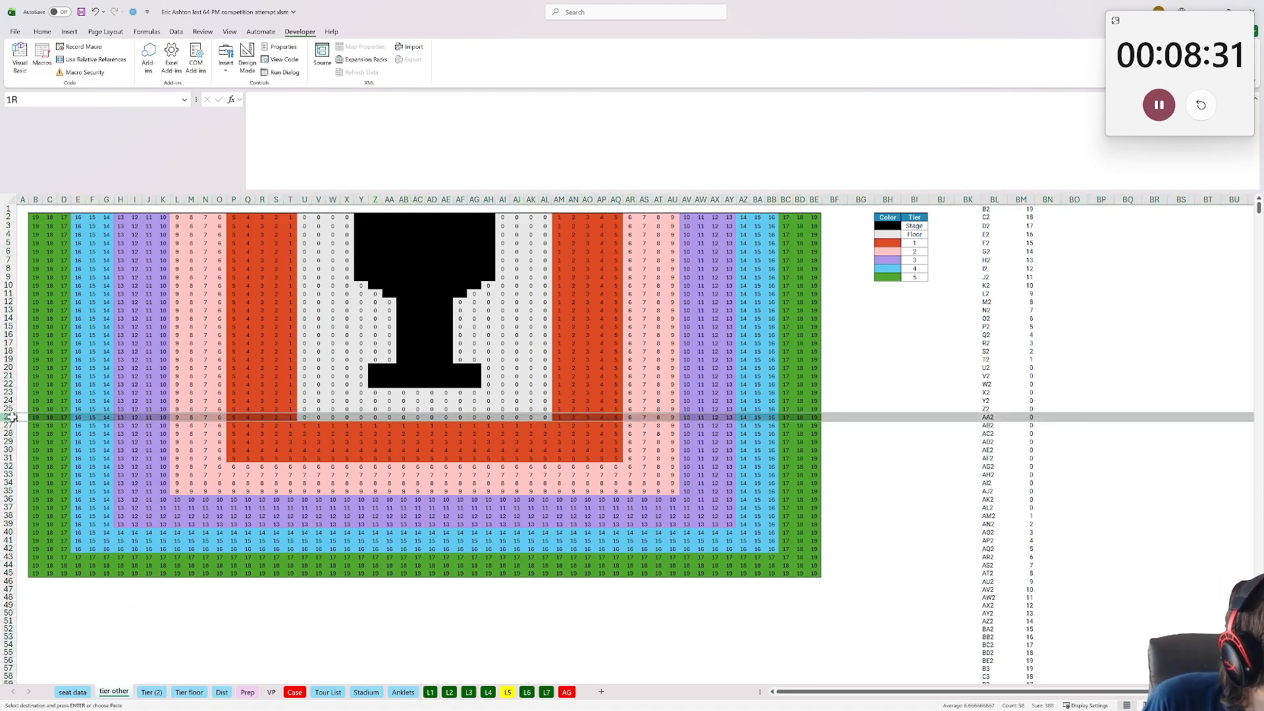
click(374, 417)
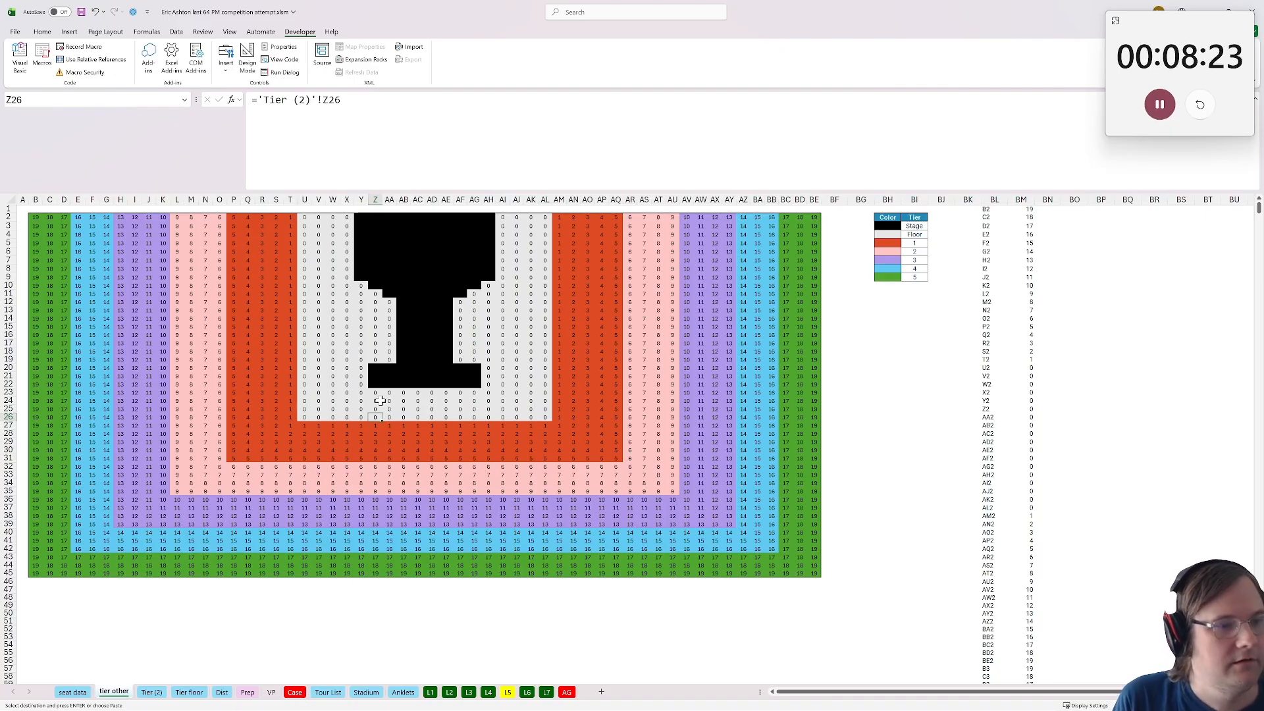
click(295, 693)
click(510, 694)
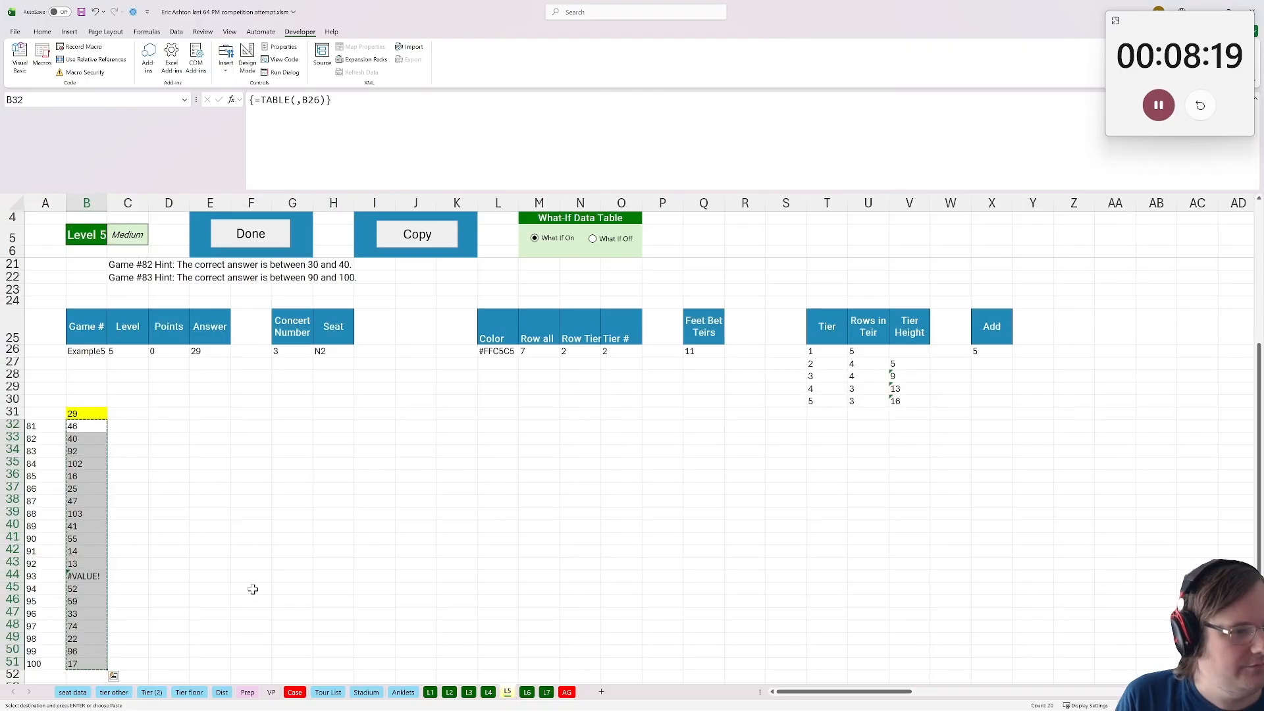
Replace the error in game 93's answer on the Case sheet with 0
click(295, 693)
click(210, 579)
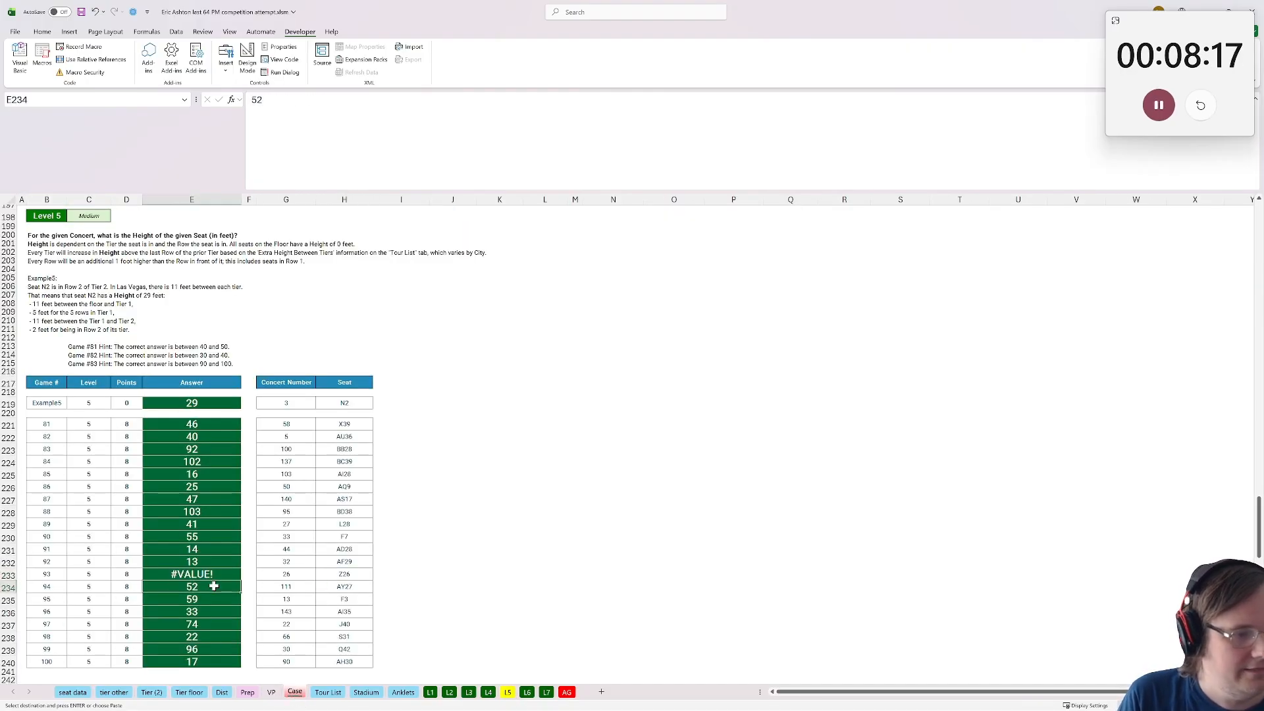
text(0)
key(Return)
Copy the Level 5 answers E221:E240 and paste them into Level 5, starting at game 81, on the Excel Esports site
drag(209, 425, 203, 661)
key(ctrl+c)
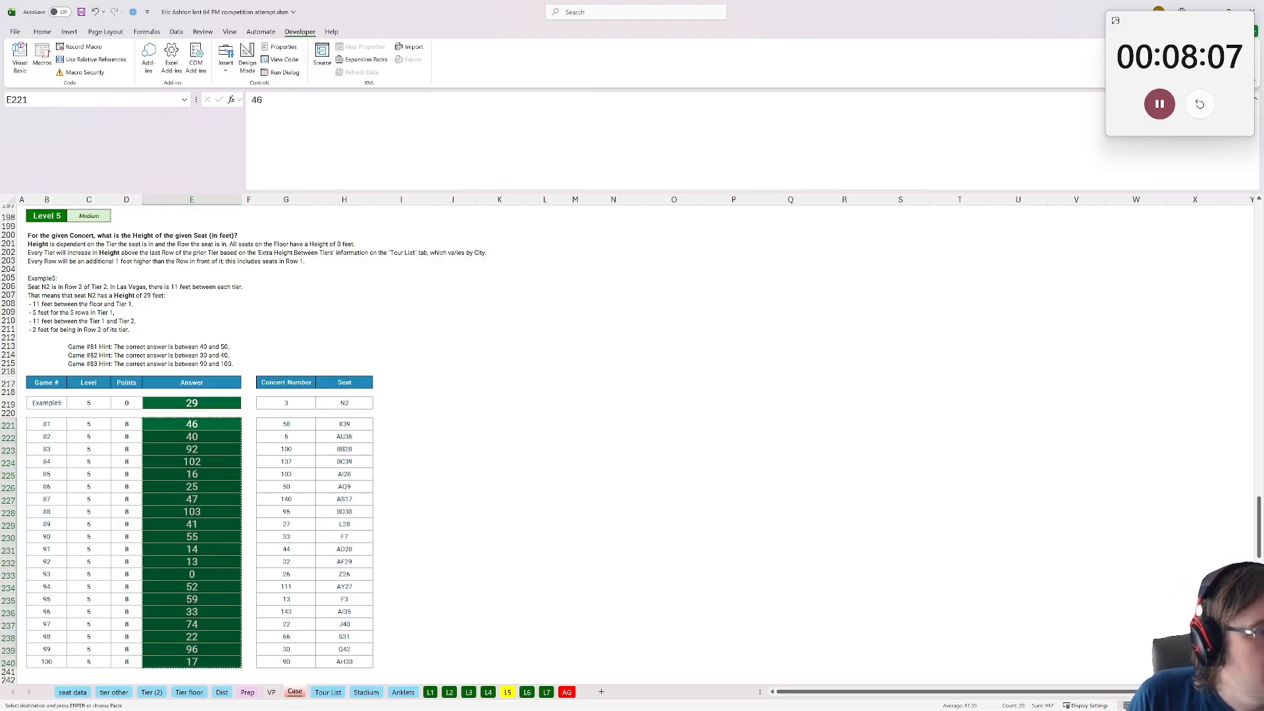
key(alt+Tab)
scroll(972, 466, down, 8)
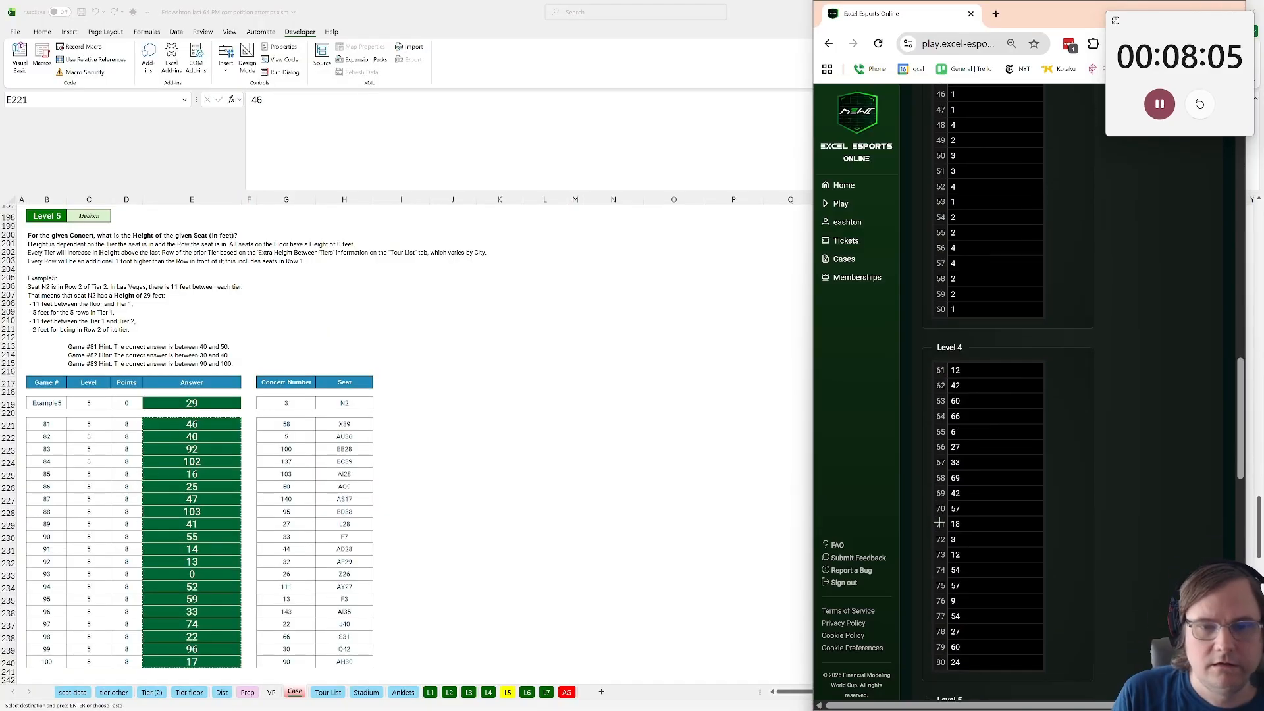
click(988, 329)
key(ctrl+v)
Return to the Excel workbook, read the bonus questions on the Case sheet, and open the Anklets sheet
scroll(479, 343, up, 20)
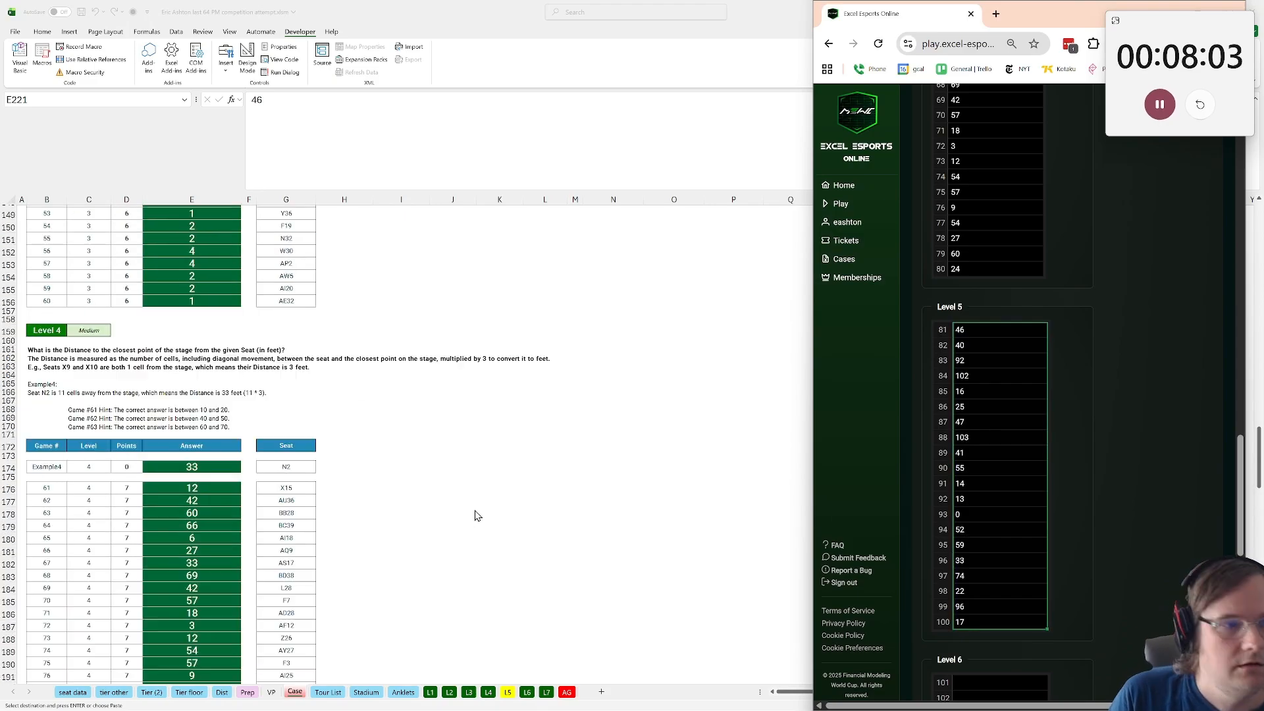
scroll(434, 381, up, 7)
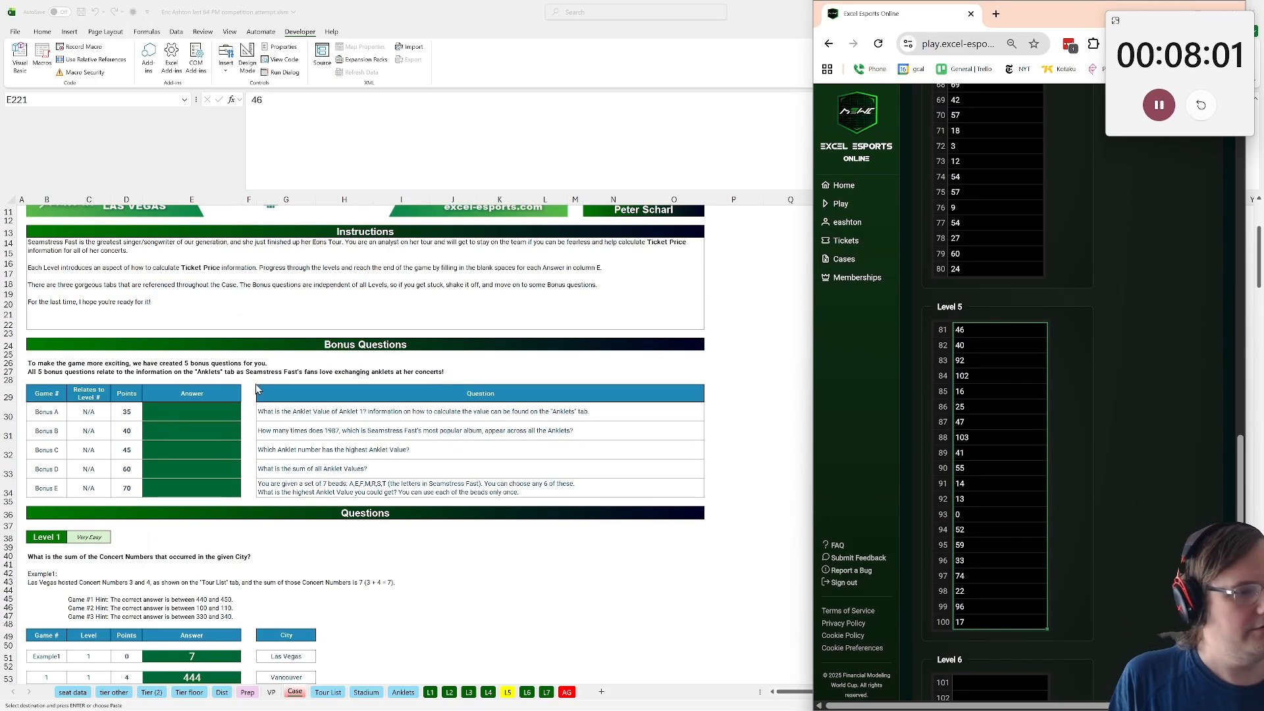
click(198, 397)
click(193, 418)
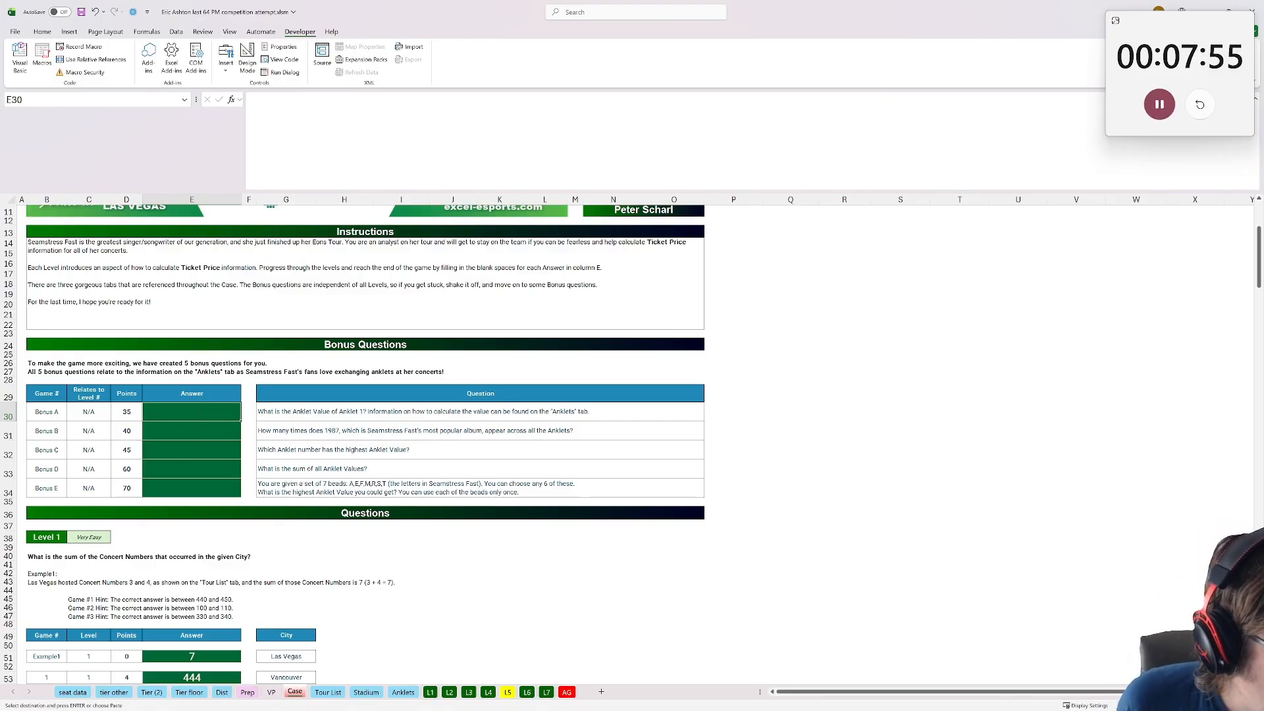
click(403, 693)
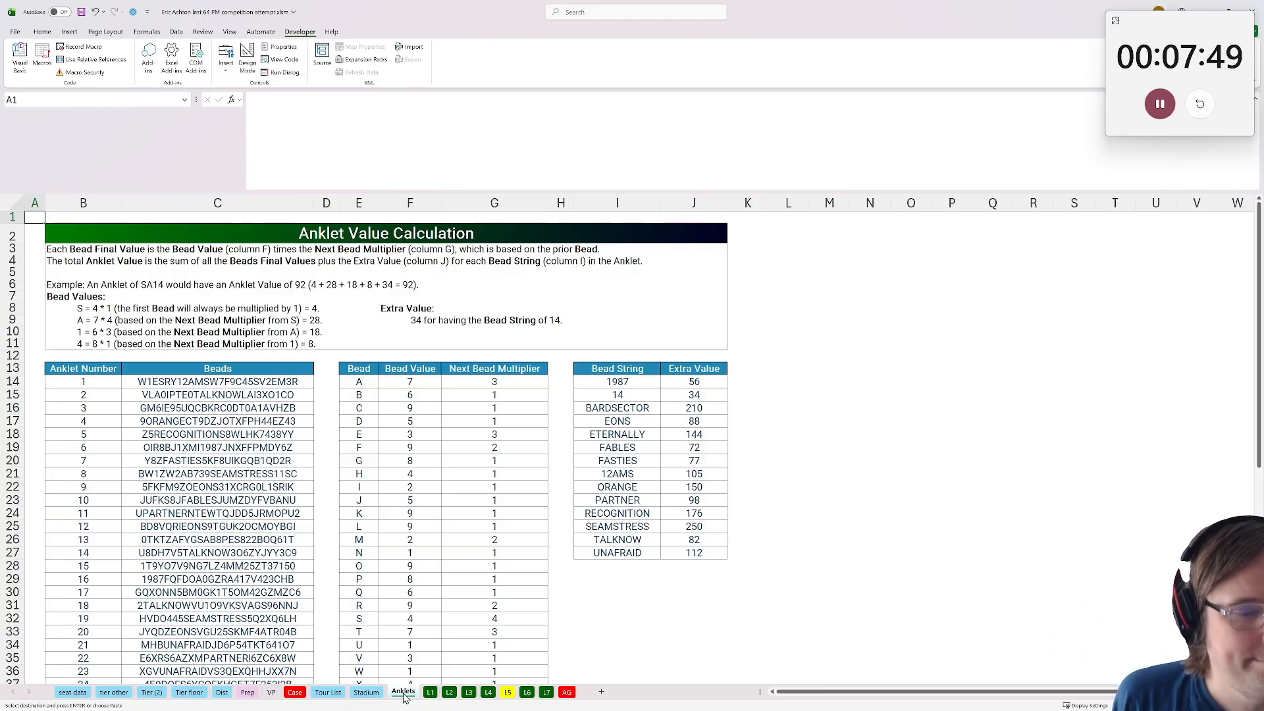
Widen empty column D beside the Beads list on the Anklets sheet
drag(338, 203, 411, 203)
click(333, 369)
click(348, 382)
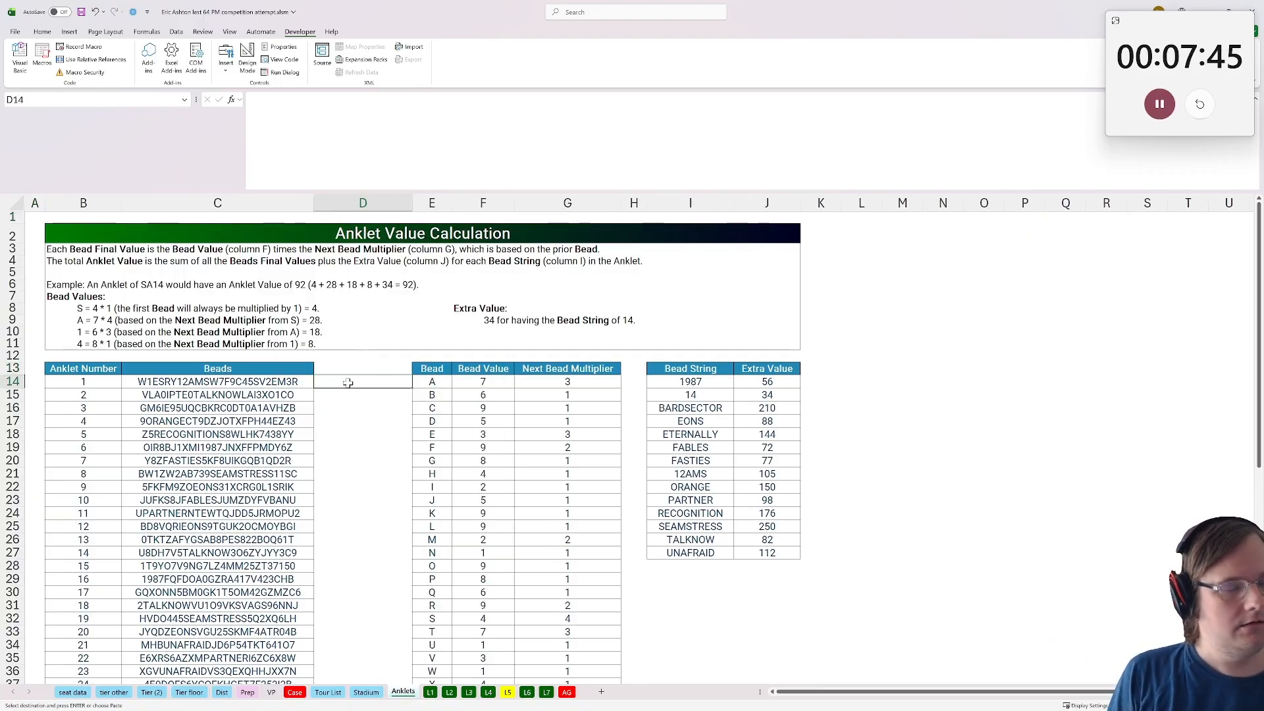
click(971, 309)
click(367, 367)
text(Va)
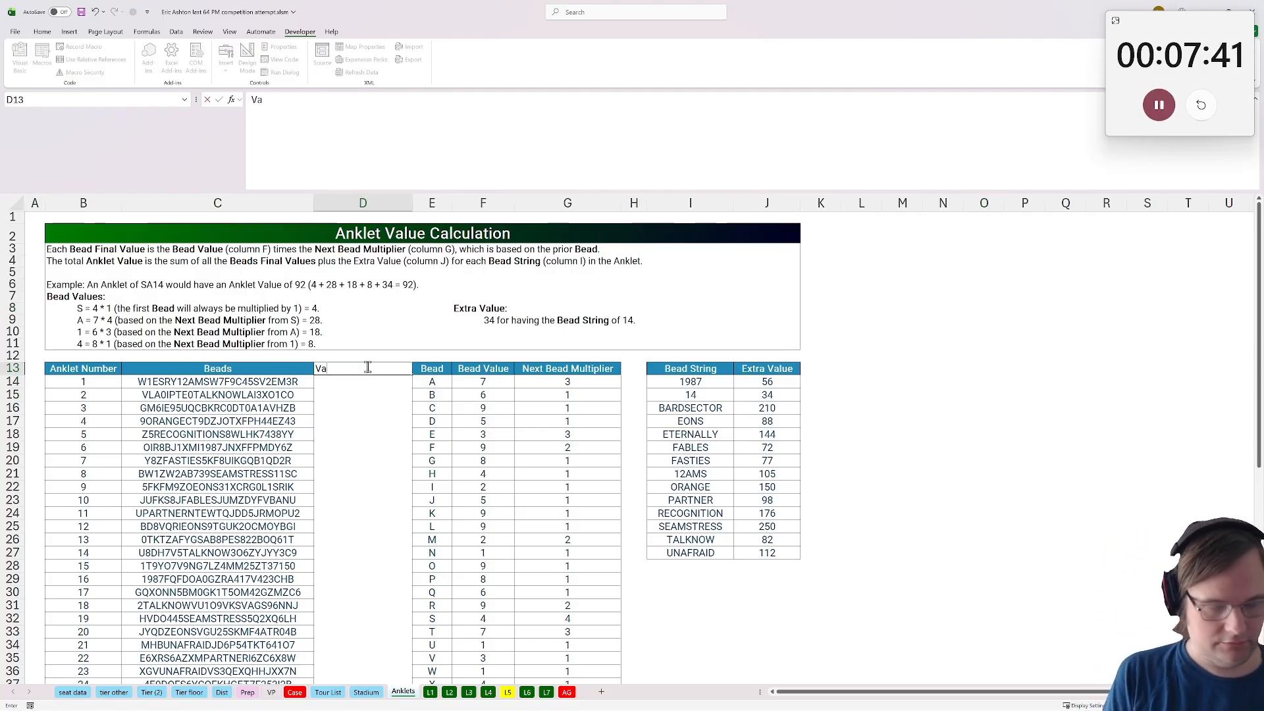
key(BackSpace)
key(BackSpace)
Move the Bead and Bead String tables from E13 to start at G13, making room beside the Beads list
drag(483, 369, 753, 558)
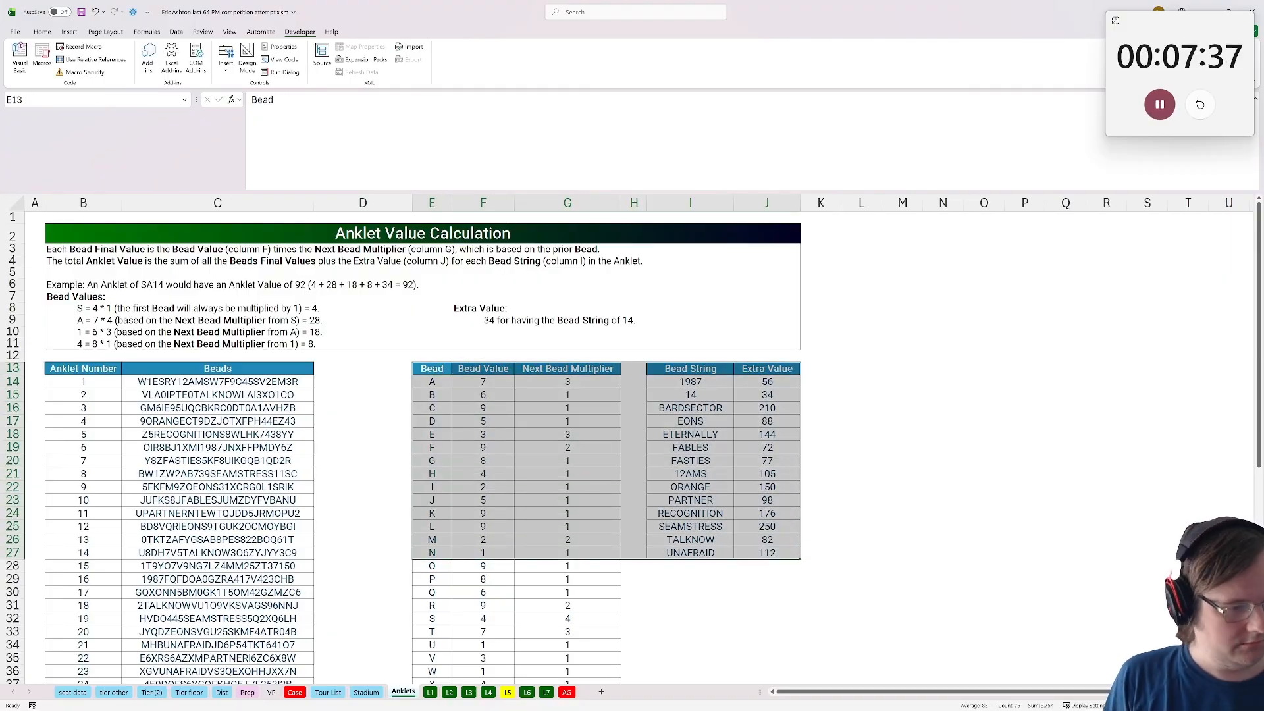
key(ctrl+shift+Down)
scroll(649, 573, up, 7)
key(ctrl+c)
click(537, 368)
key(Return)
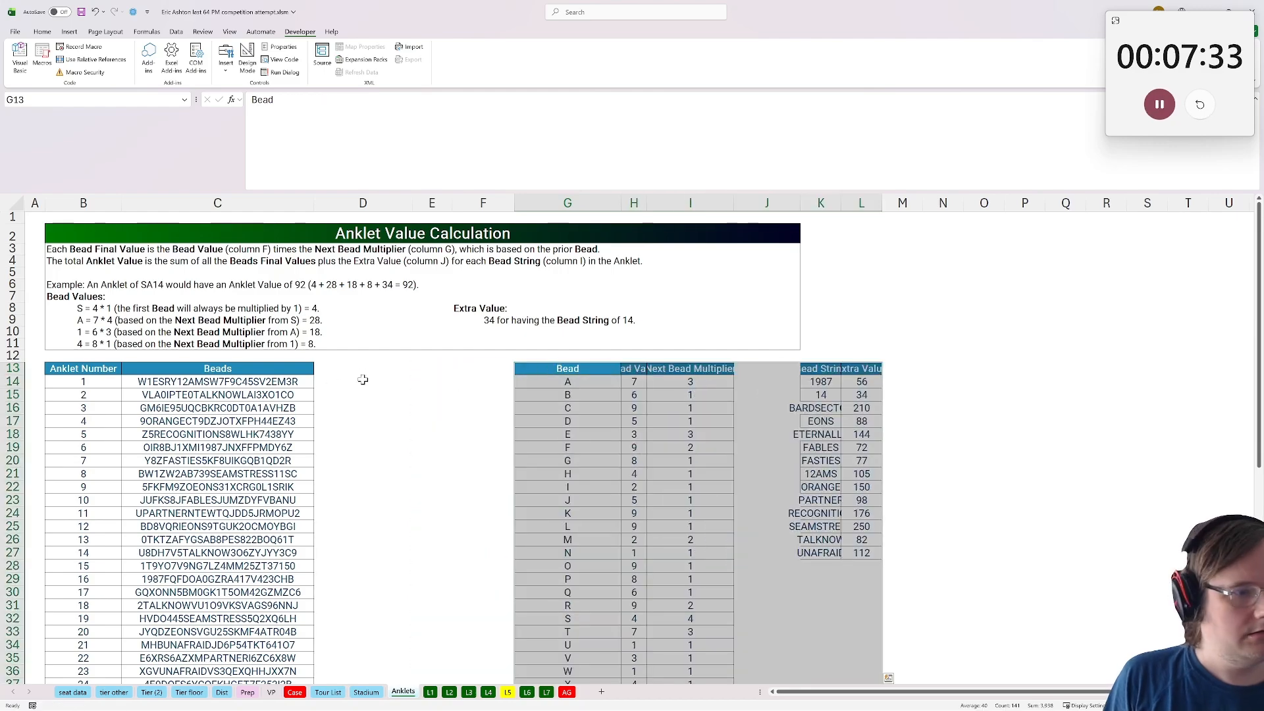
Fill the empty header cell D13 with yellow
click(345, 369)
text(Va)
key(Escape)
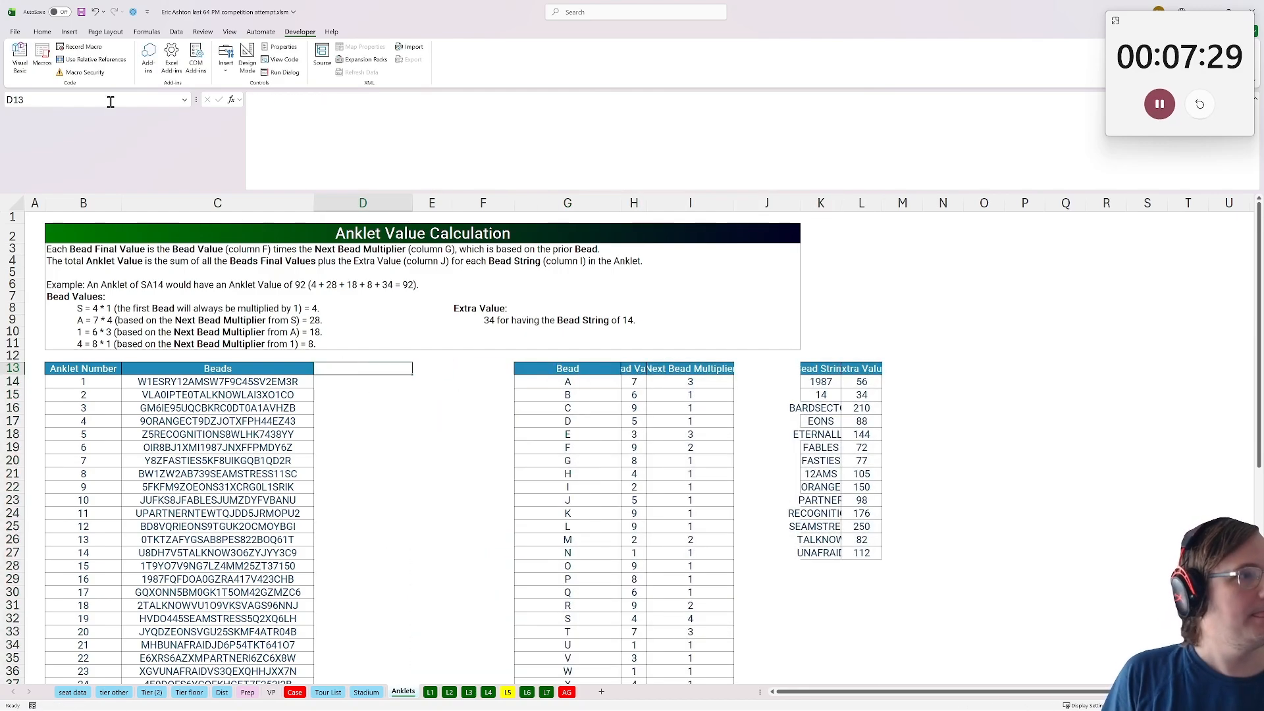
click(43, 31)
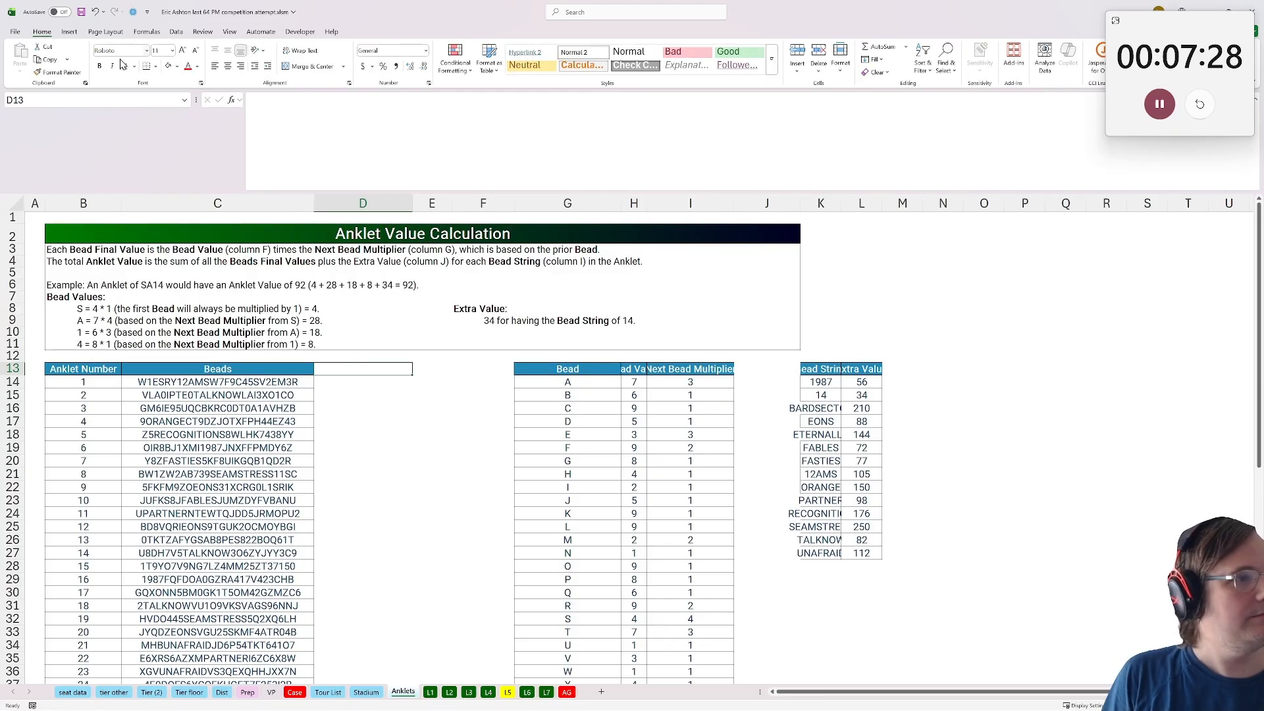
click(176, 67)
click(209, 194)
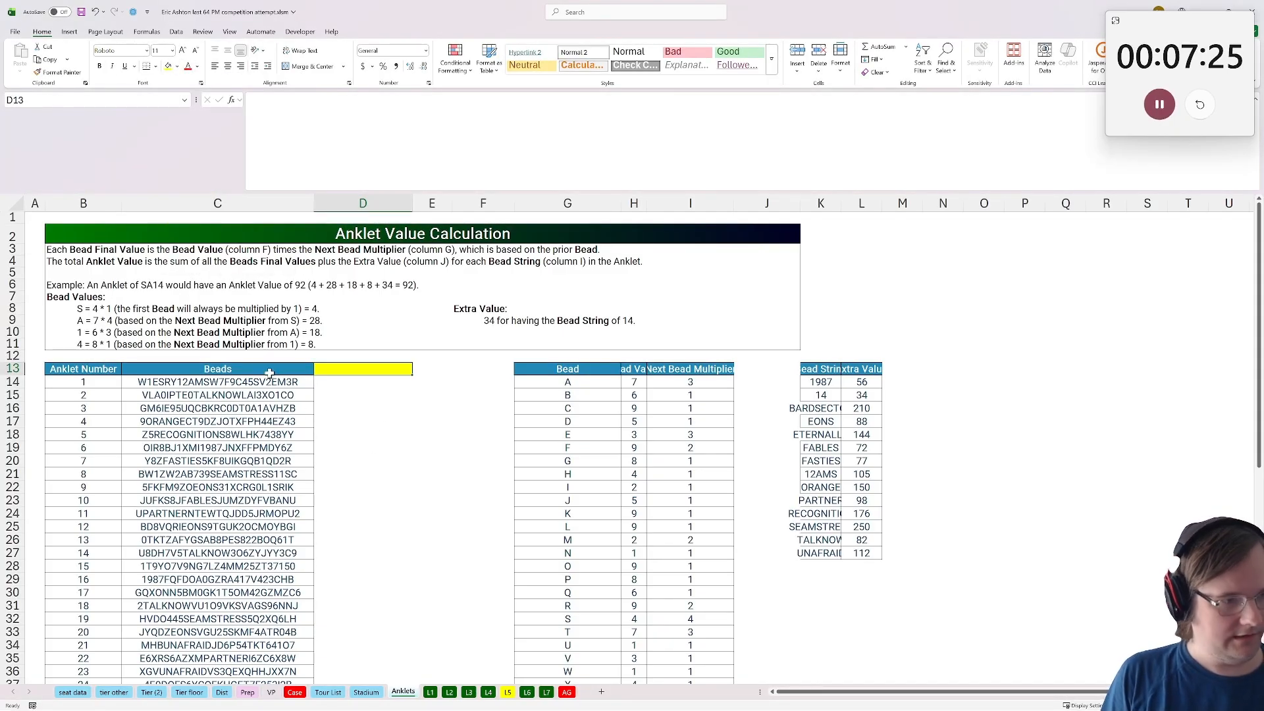
Move the whole Beads column, including its header, from C13 to D13
click(254, 368)
key(ctrl+shift+Down)
key(ctrl+c)
scroll(254, 364, up, 8)
click(366, 364)
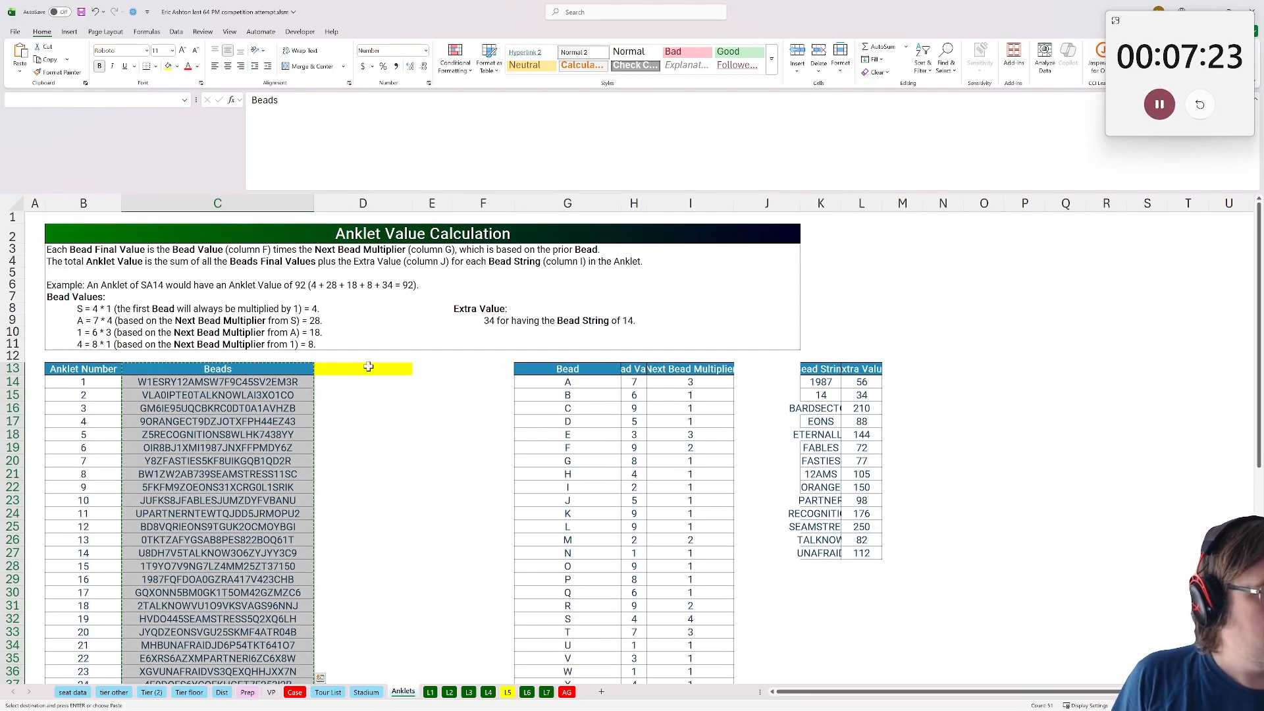
key(ctrl+v)
click(187, 382)
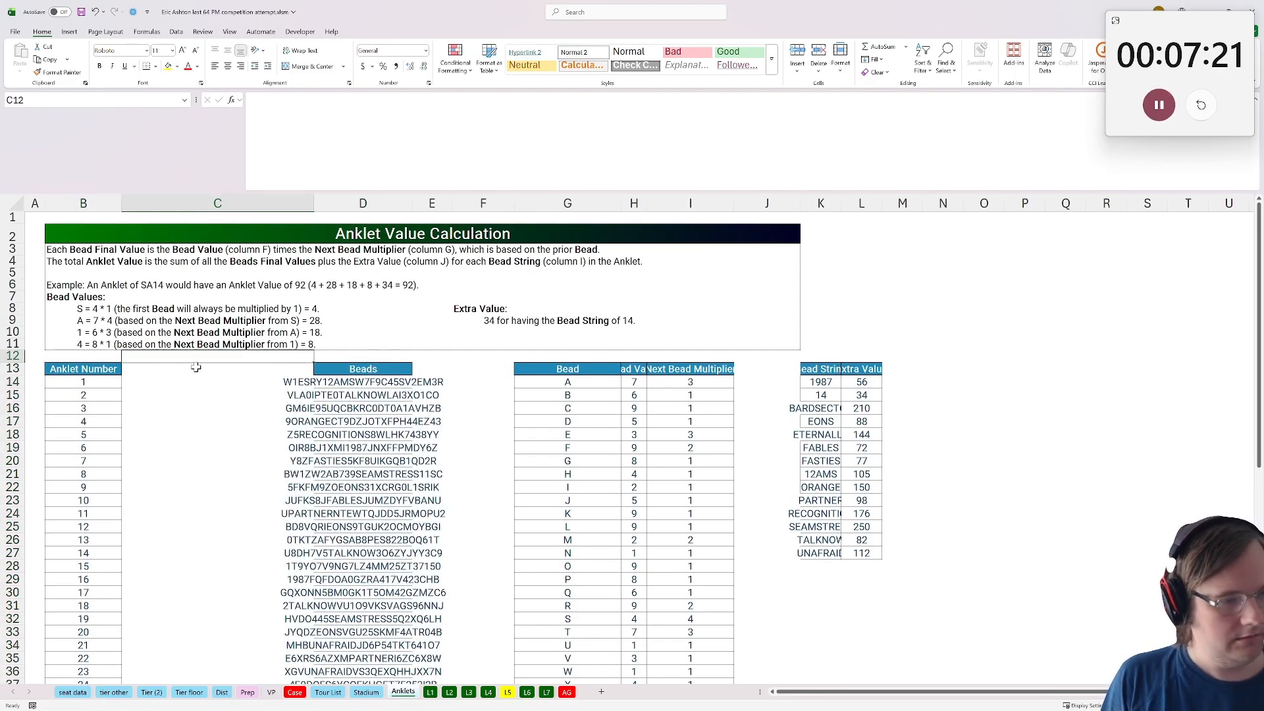
Undo the last move of the Beads column so the list returns to column C
key(ctrl+z)
click(365, 373)
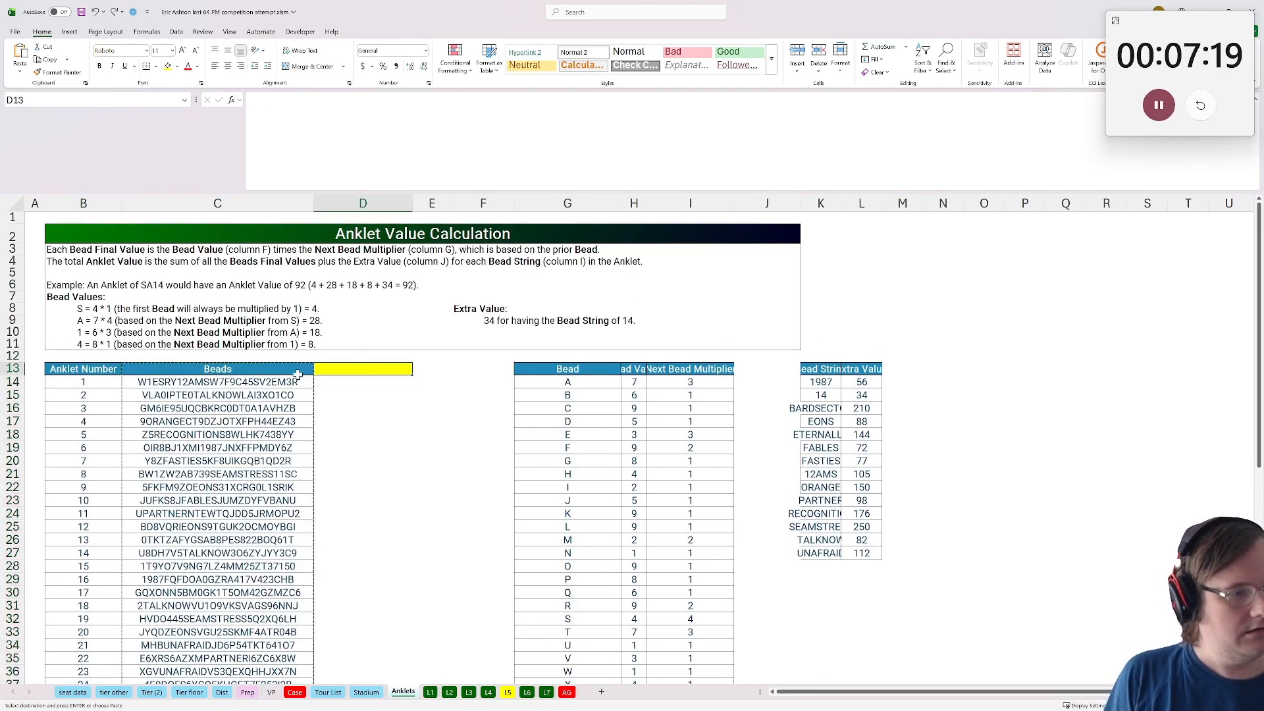
click(286, 370)
Copy the first anklet's bead string from C14 to O7 and fill that cell yellow
click(278, 392)
click(278, 385)
key(ctrl+c)
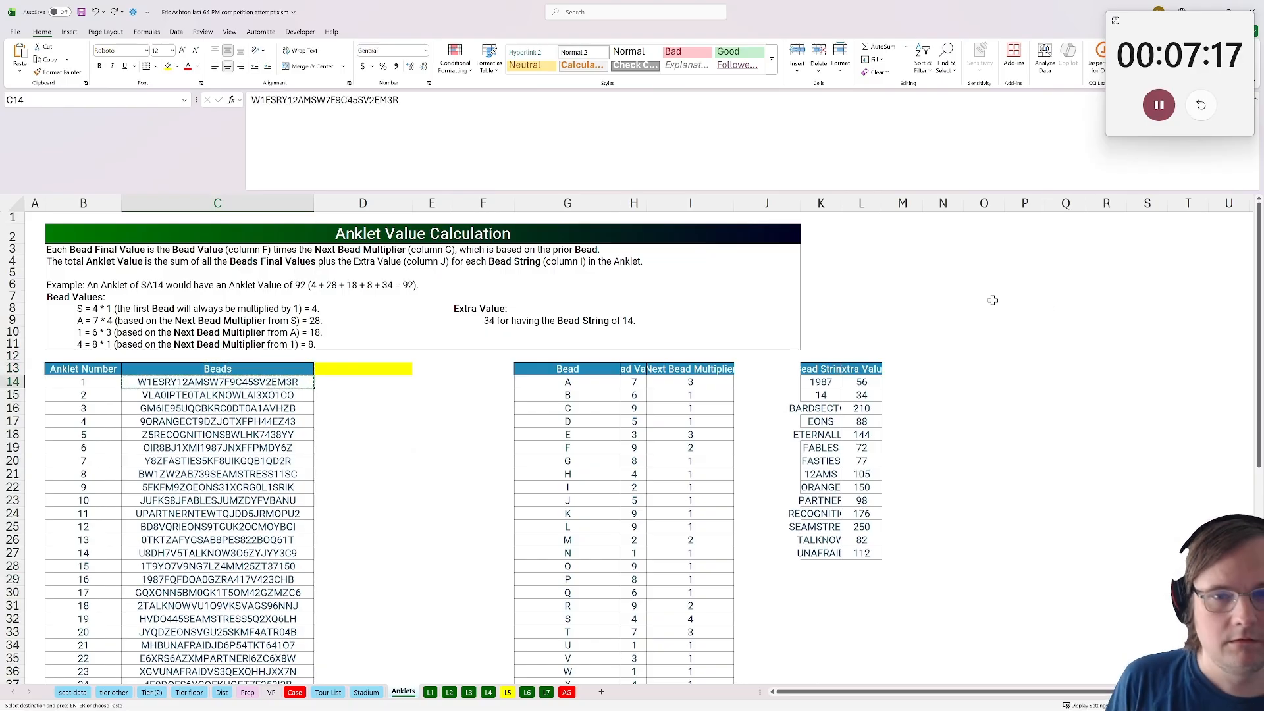
click(988, 297)
key(ctrl+v)
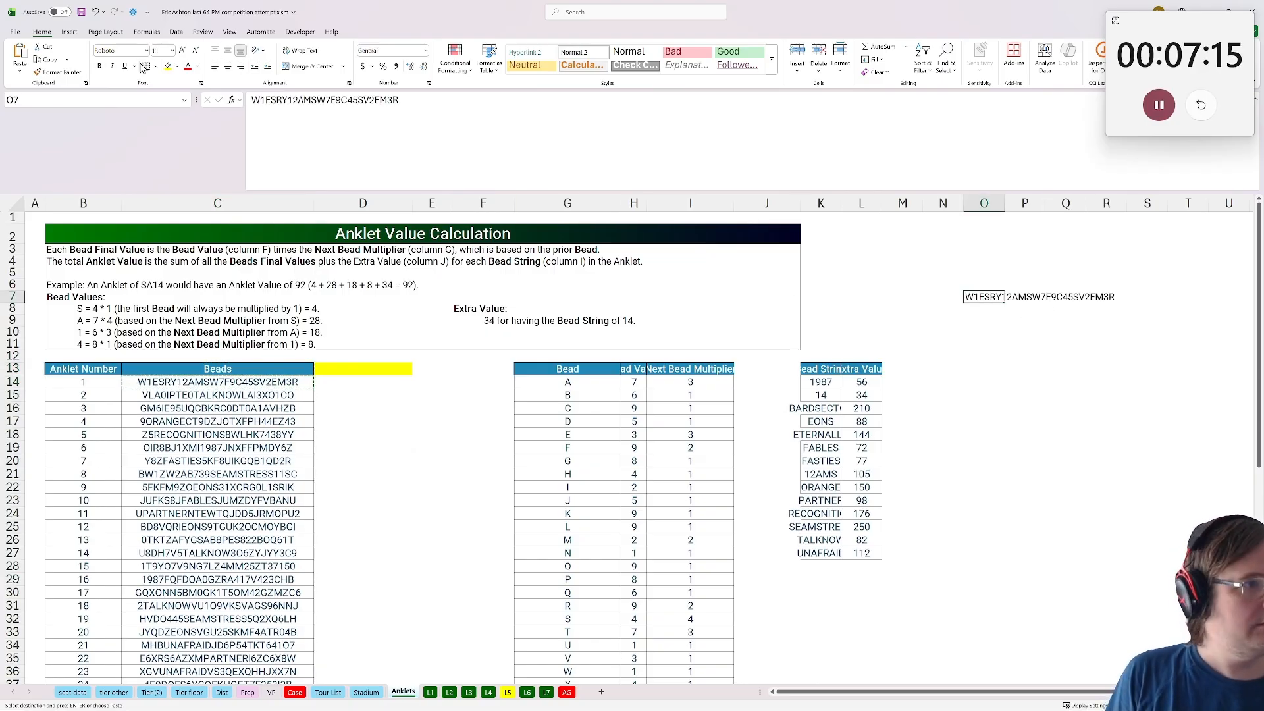
click(168, 66)
click(980, 344)
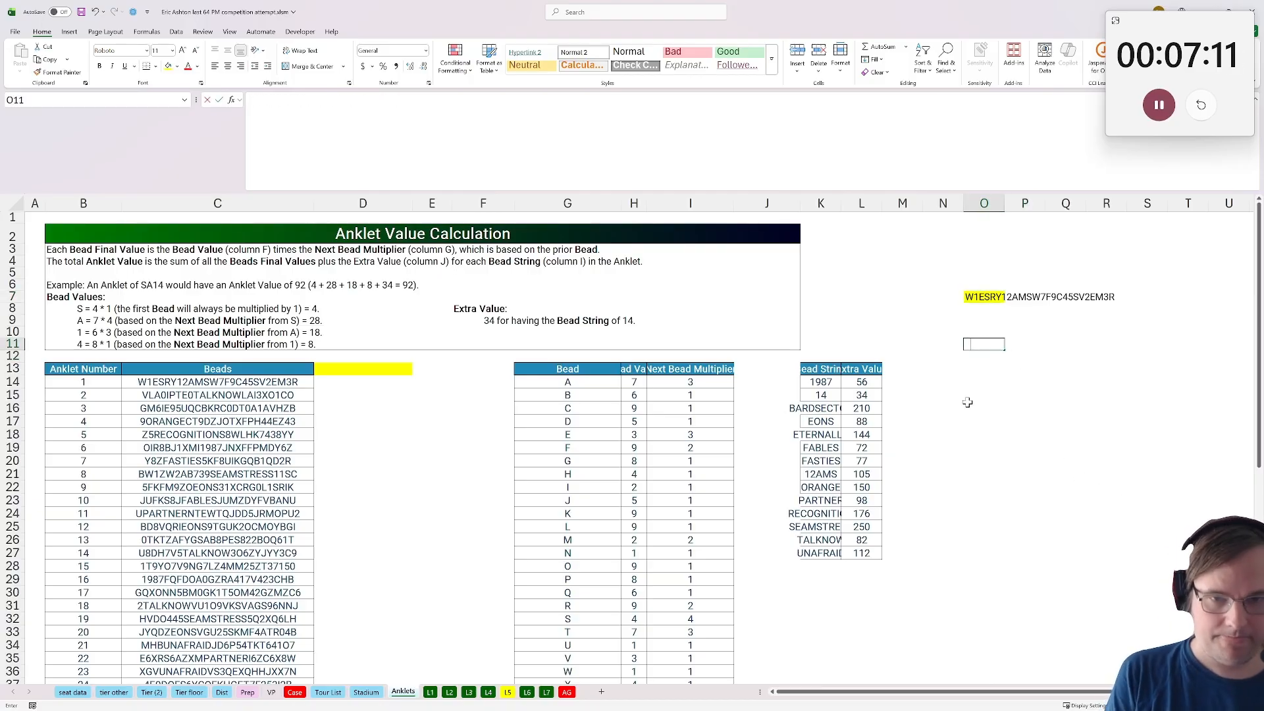
Split the bead string in O7 into single characters from O11 with str2arr, and label the column All in O10
text(=STR2)
key(Tab)
click(980, 299)
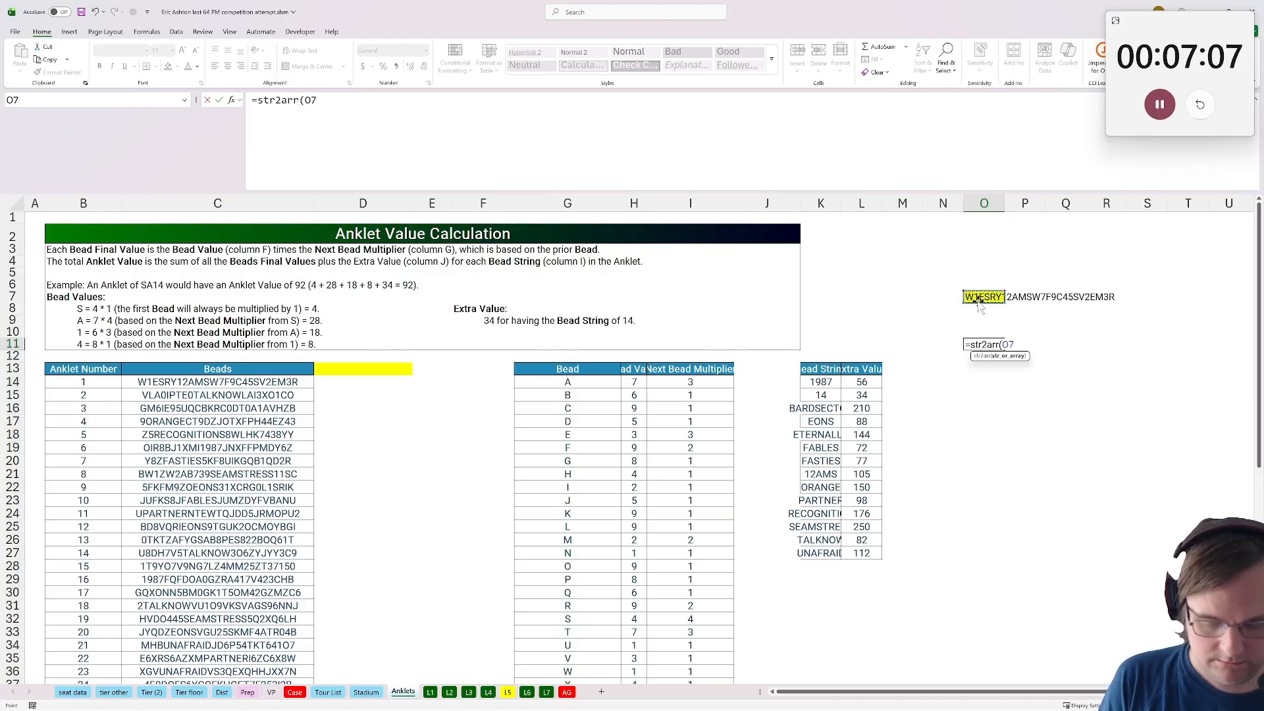
text())
key(Return)
click(979, 333)
text(all)
key(Return)
key(Right)
key(Up)
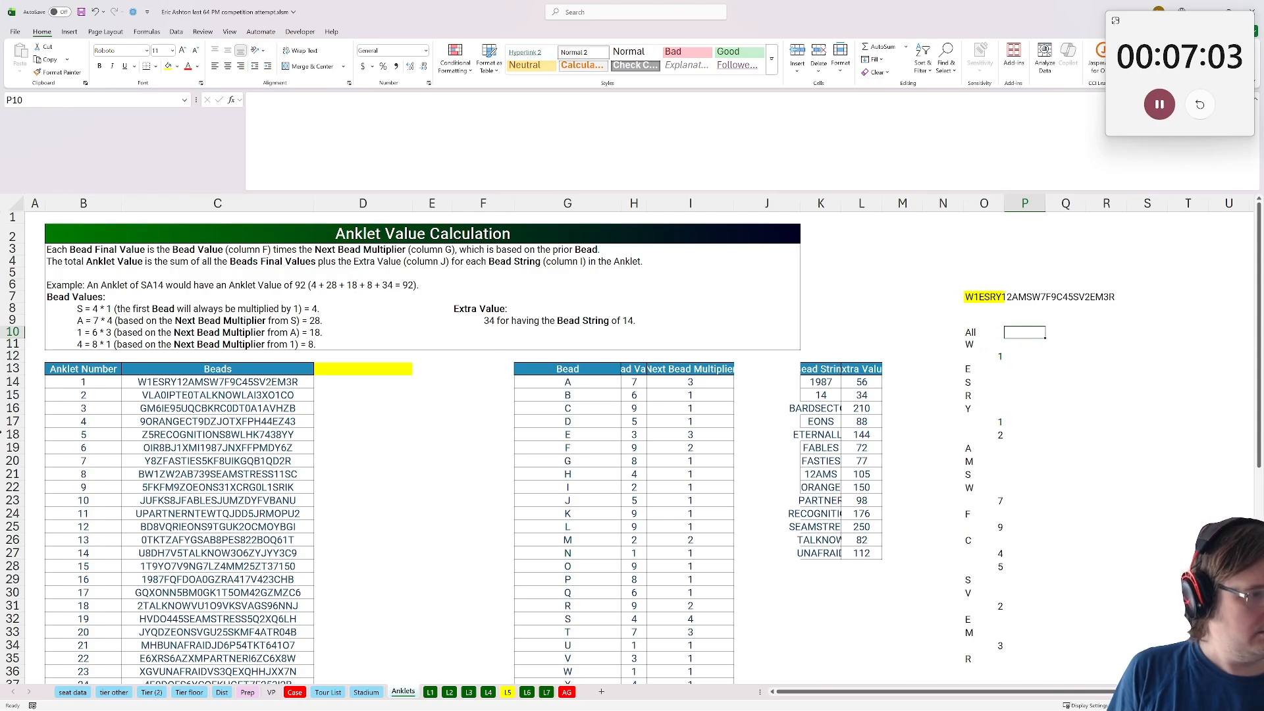
Calculate the length of each bead string in column A with =LEN(C14), filled down the whole list from A14
click(32, 383)
text(=len()
click(227, 372)
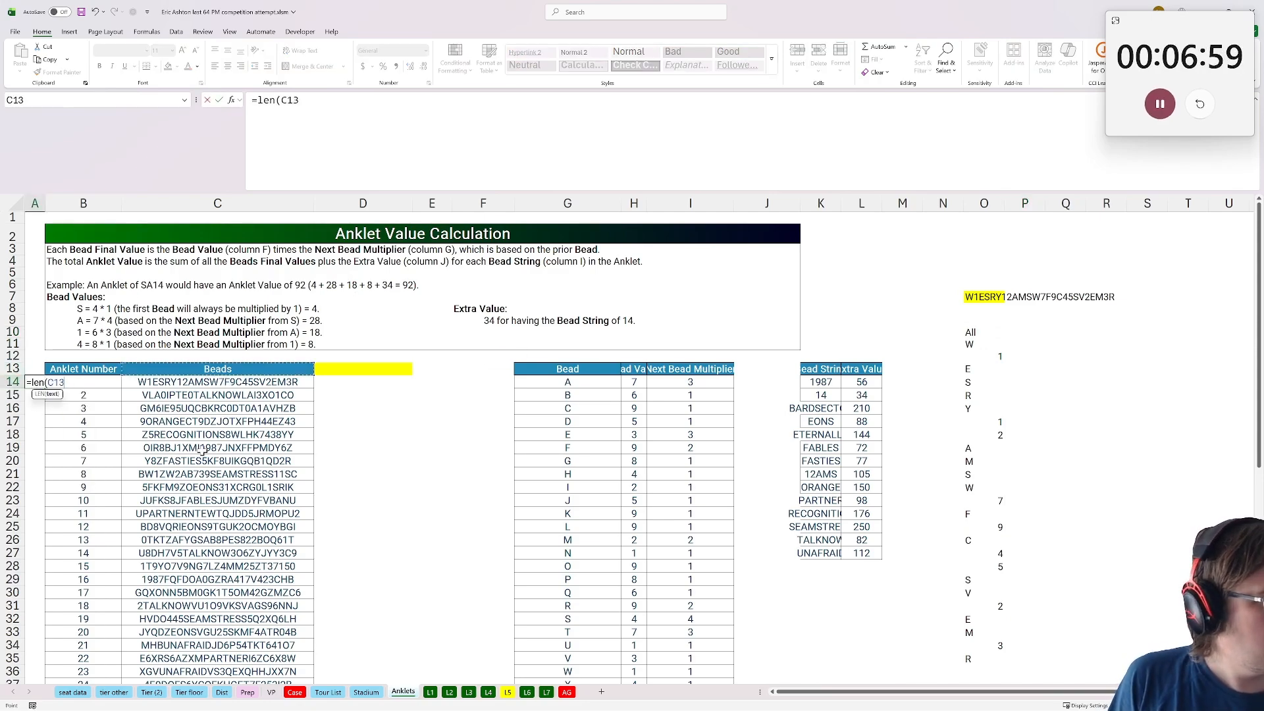
click(229, 386)
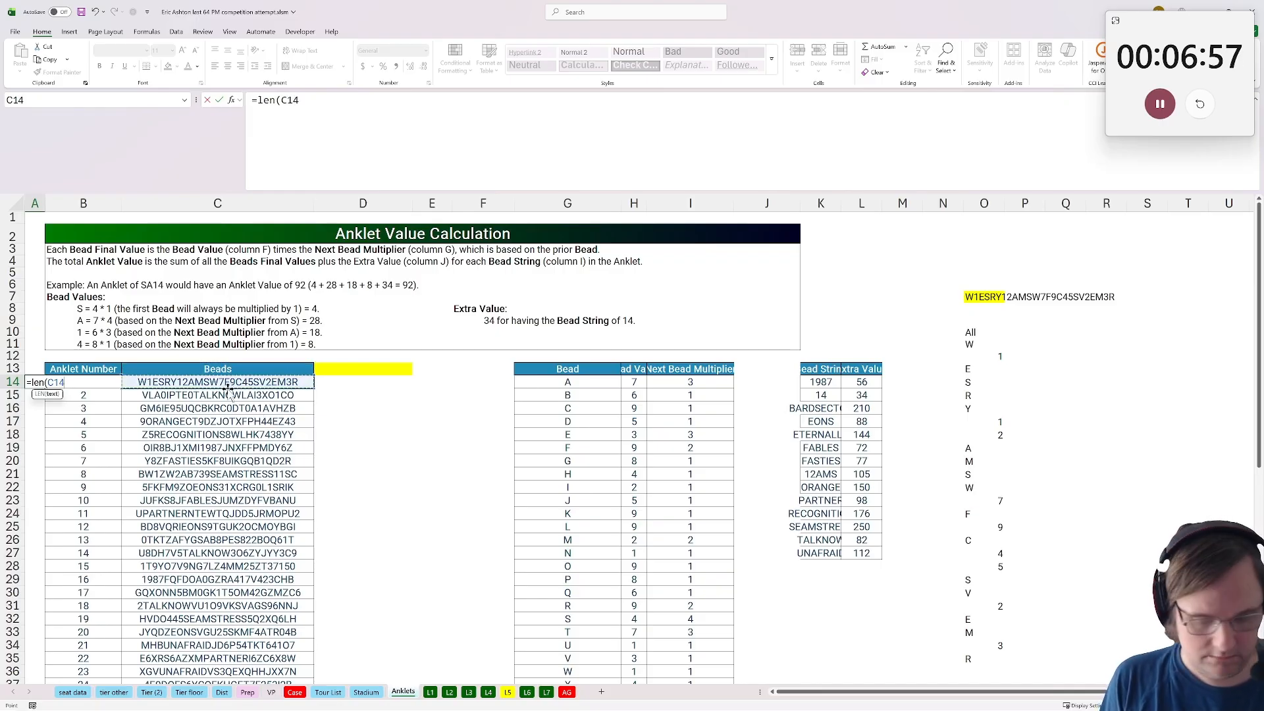
key(Return)
click(31, 383)
double_click(45, 388)
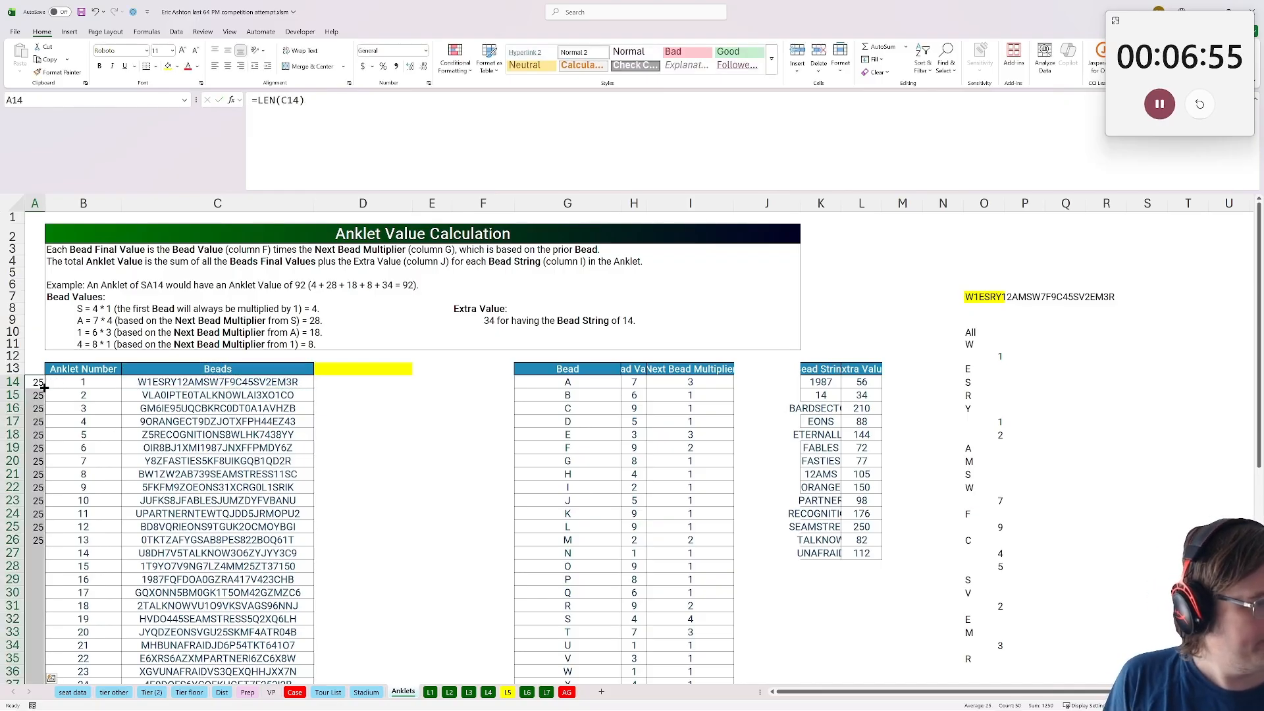
Apply the blue table header formatting to the All header in O10 and enter the header Base in P10
click(988, 333)
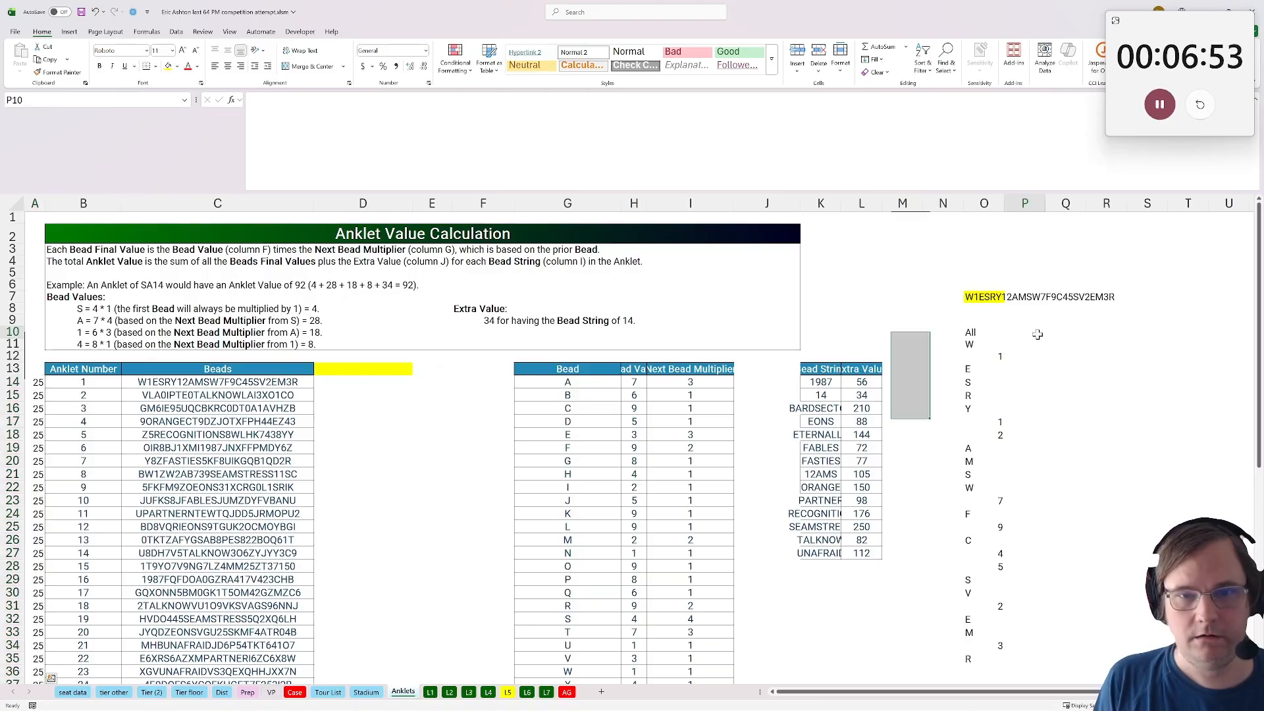
click(691, 369)
click(56, 73)
drag(984, 333, 1025, 333)
text(M)
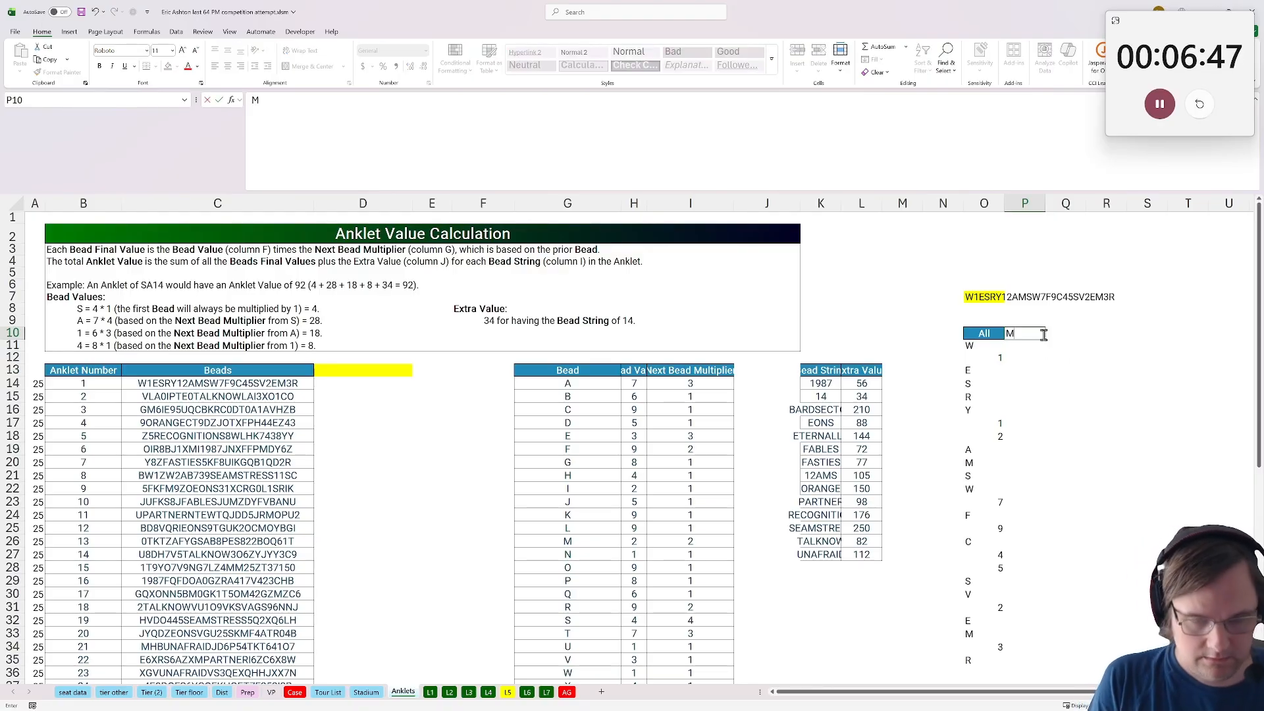
text(ase)
key(Return)
Look up the split beads' values in P11 with =XLOOKUP(O11#,G14:G49,H14:I49)
text(=xlookuP()
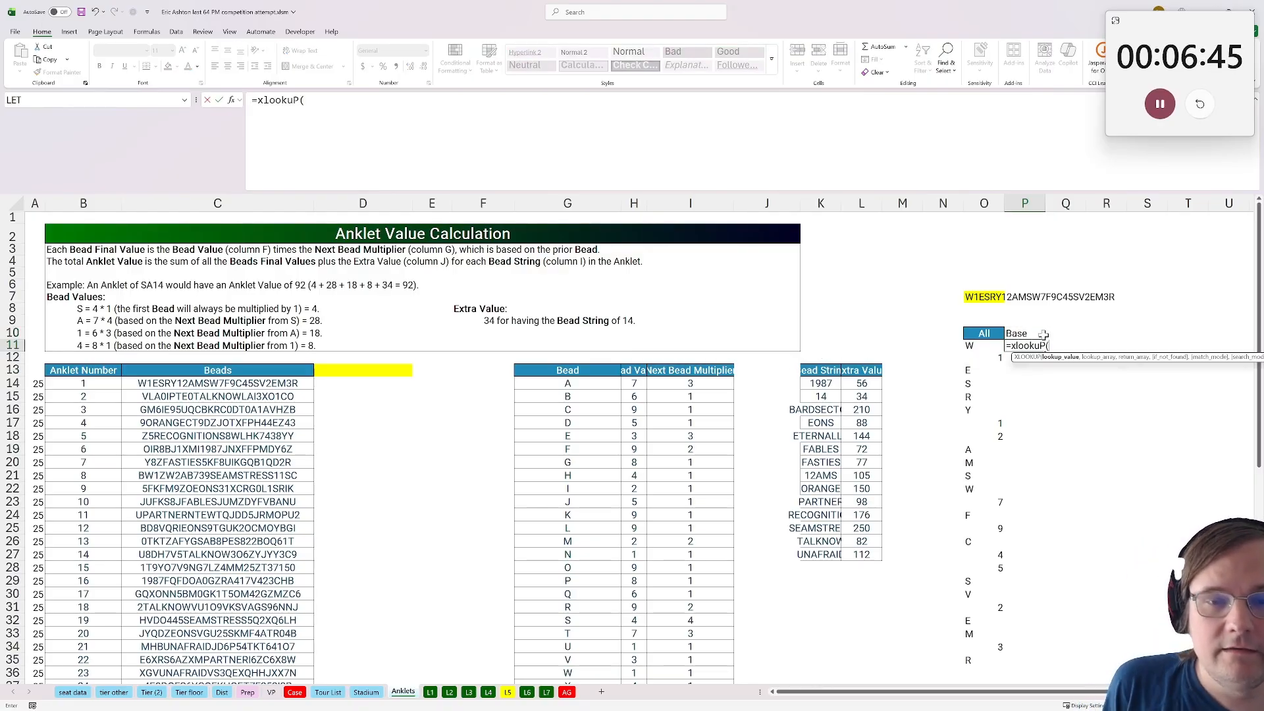
click(973, 344)
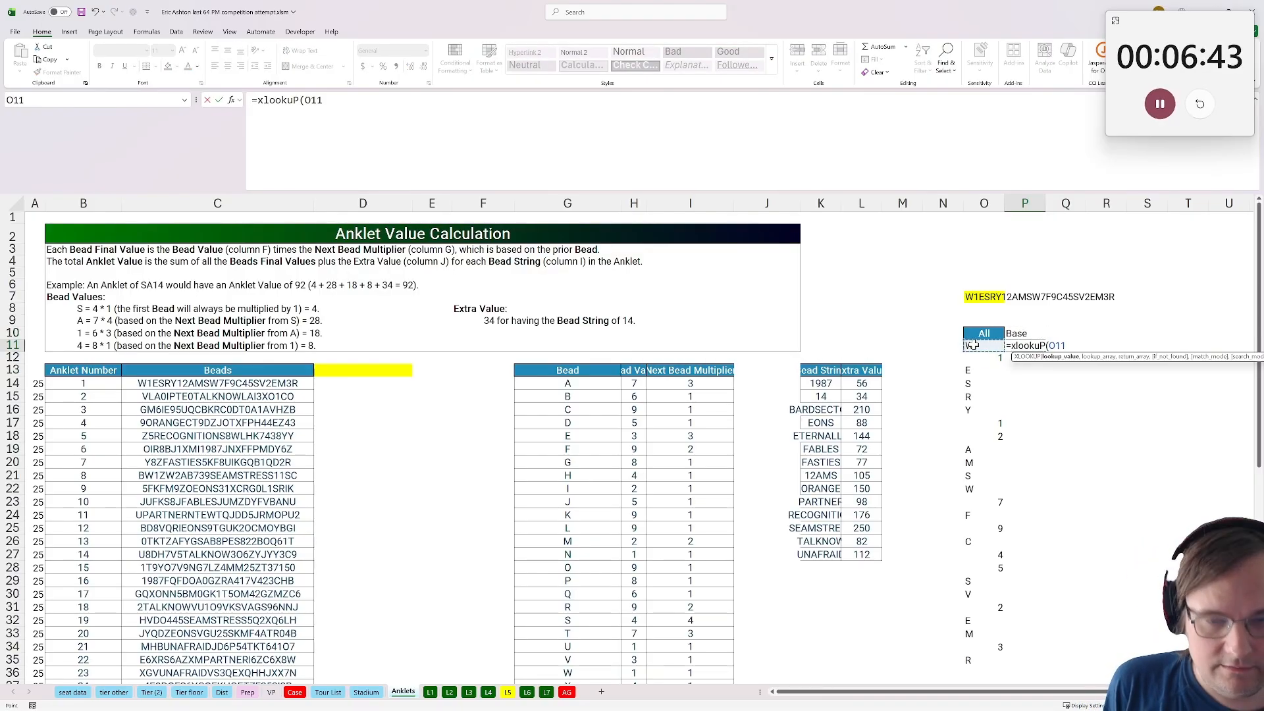
text(#)
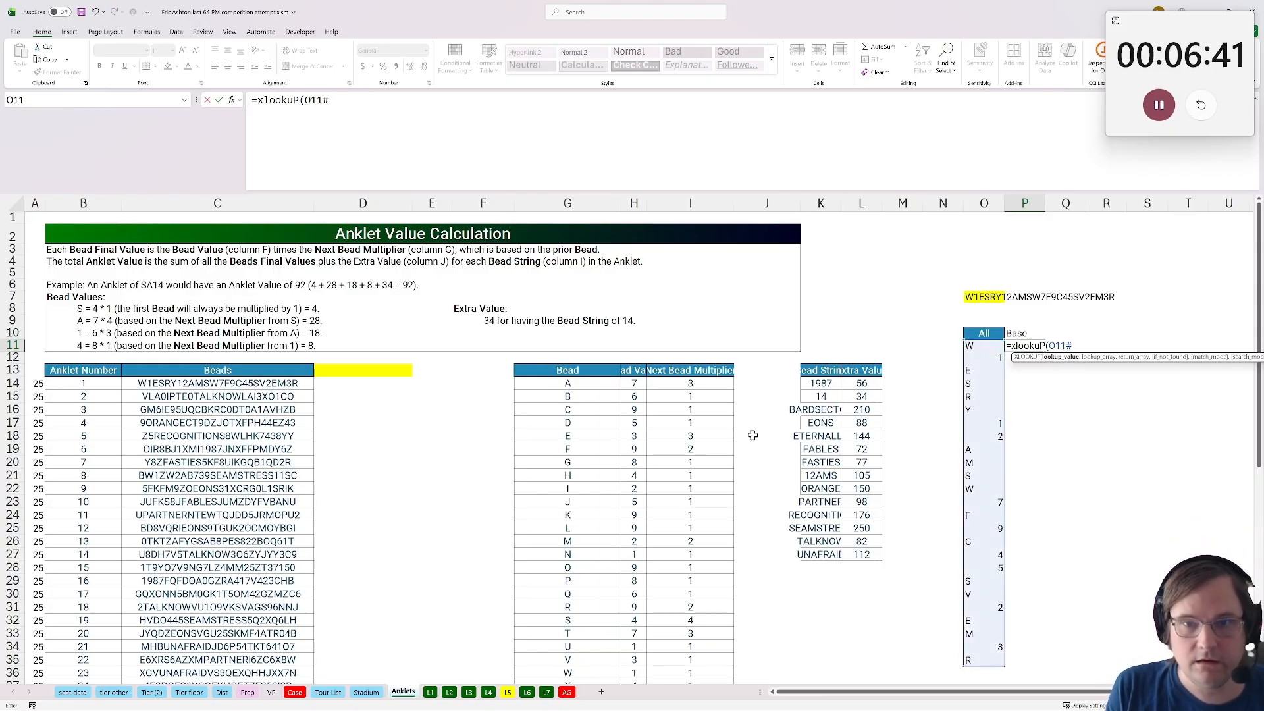
text(,)
click(567, 385)
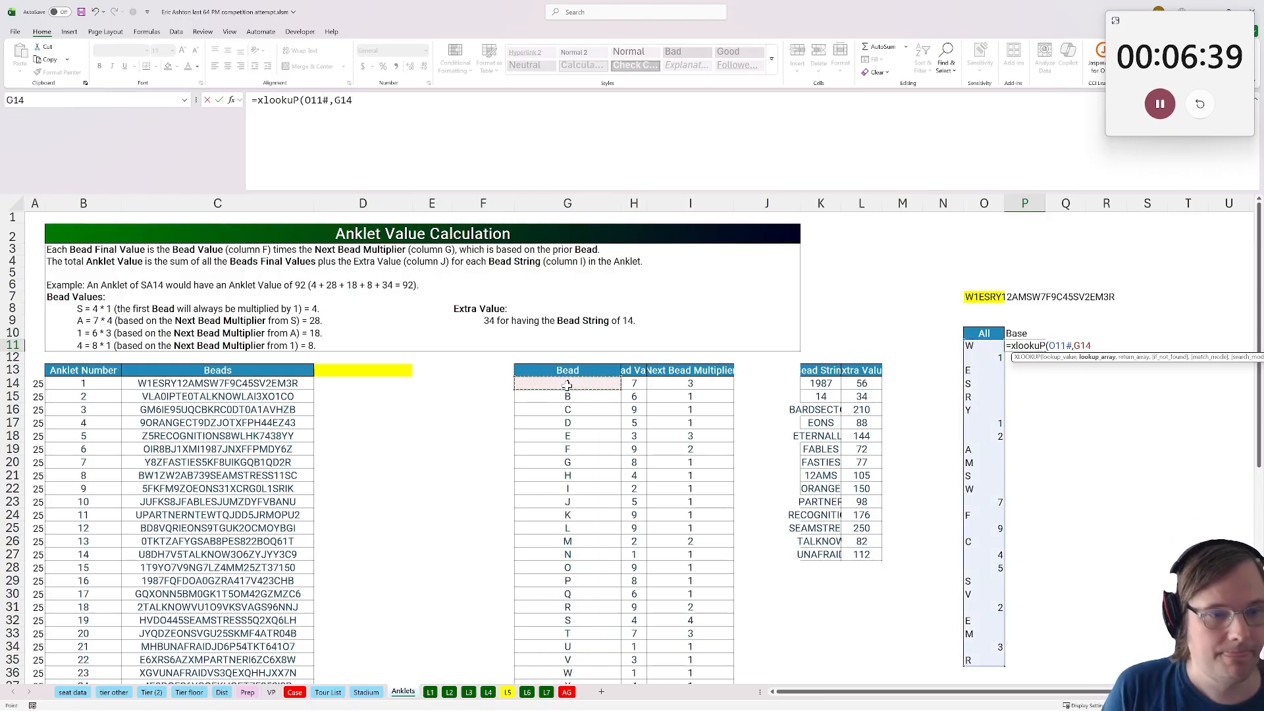
key(ctrl+shift+Down)
text(,)
click(625, 661)
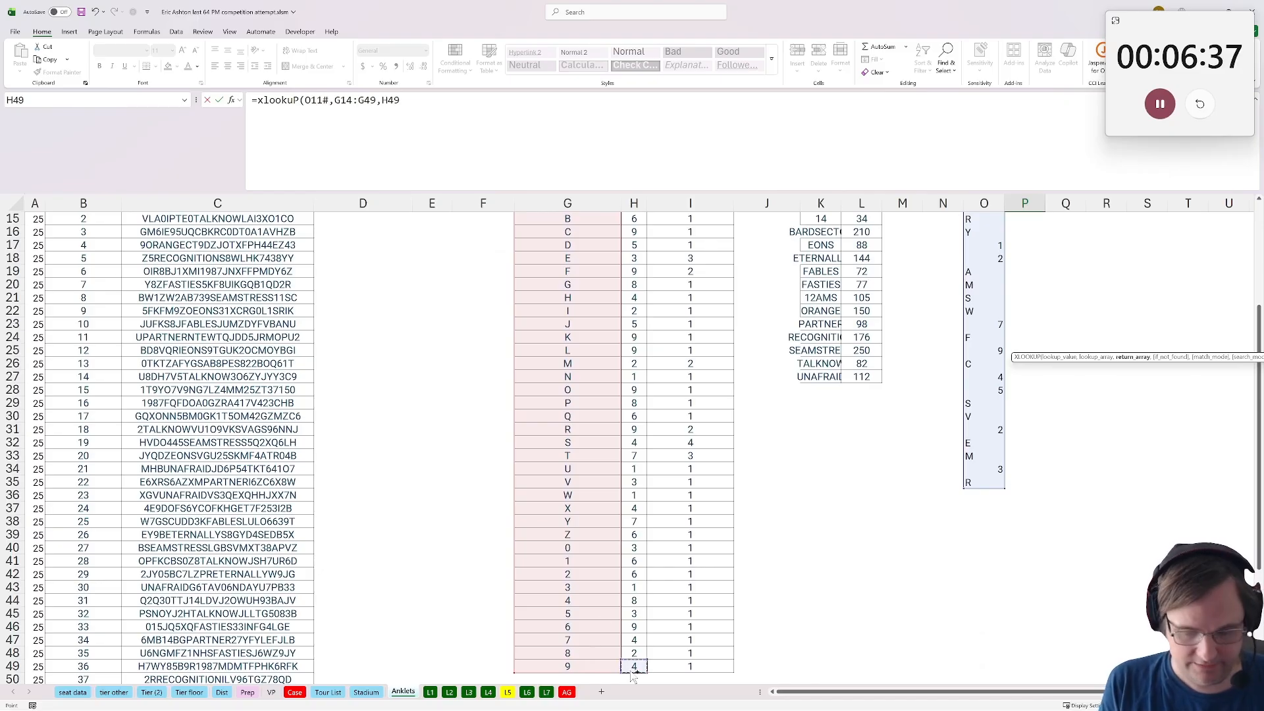
key(ctrl+shift+Up)
key(shift+Right)
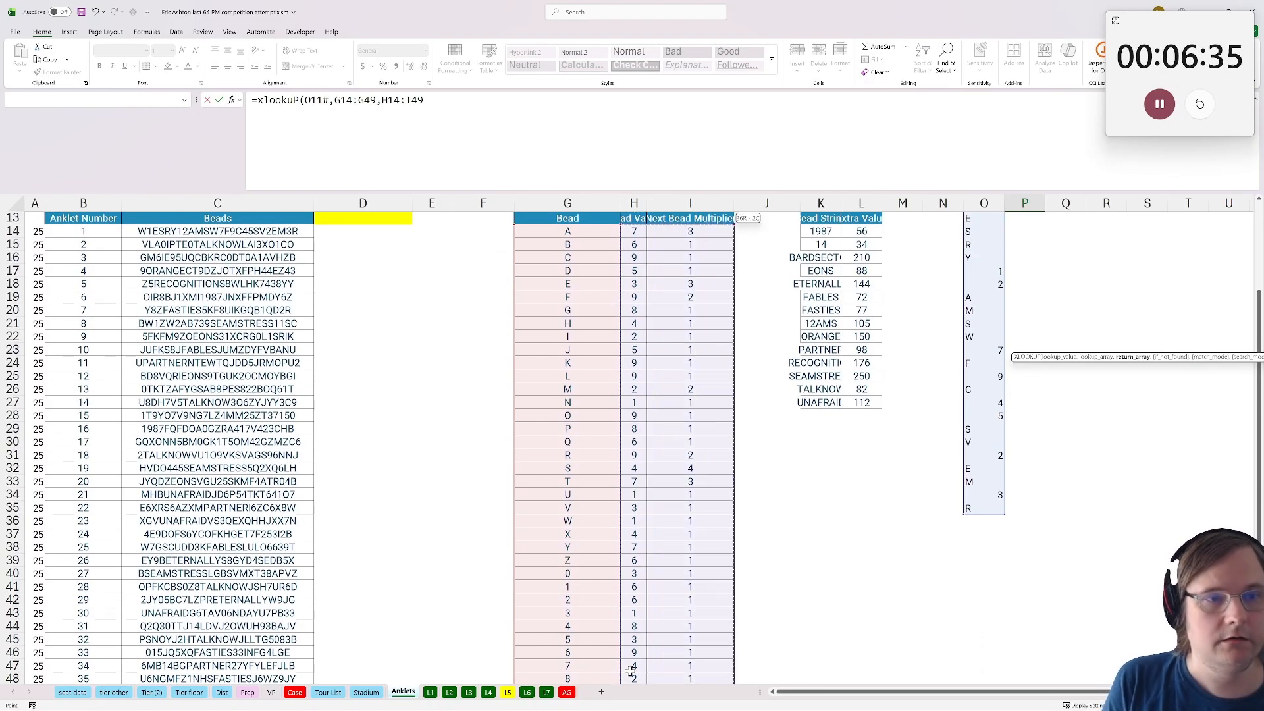
key(ctrl+Return)
scroll(755, 662, up, 4)
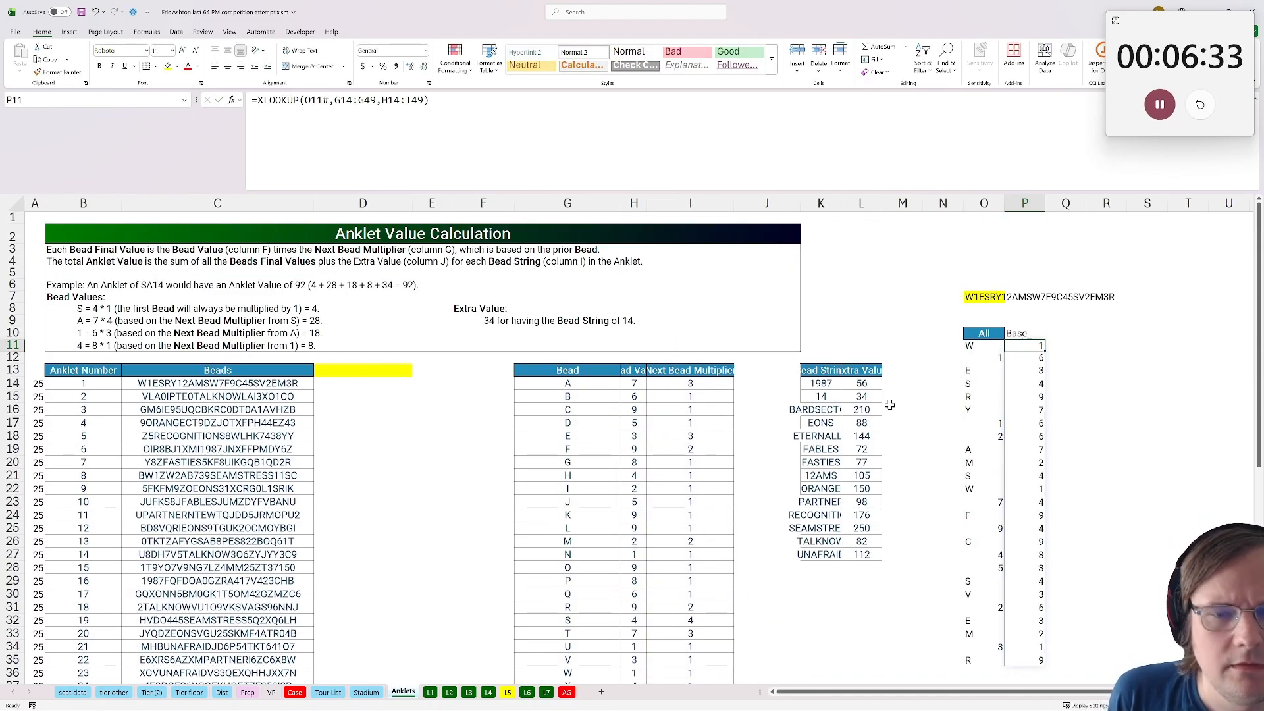
Restrict the return range of the lookup formula in P11 to H14:H49
key(Delete)
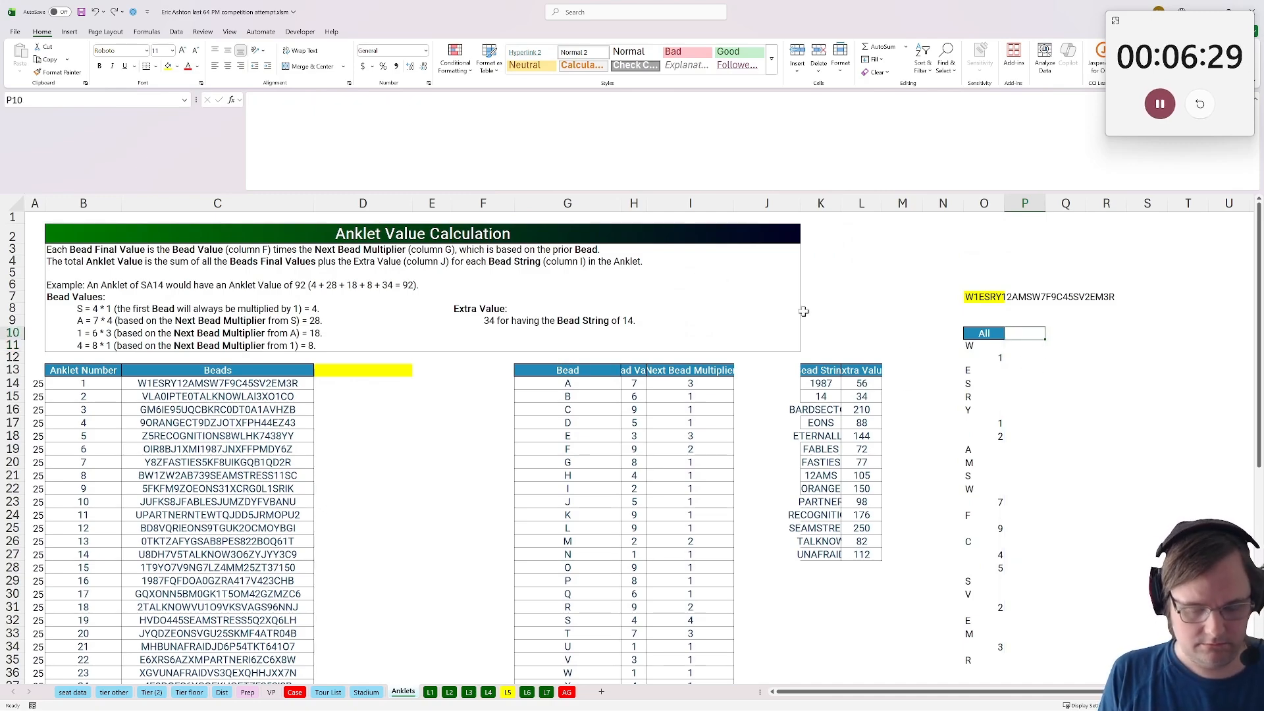
key(ctrl+z)
click(417, 103)
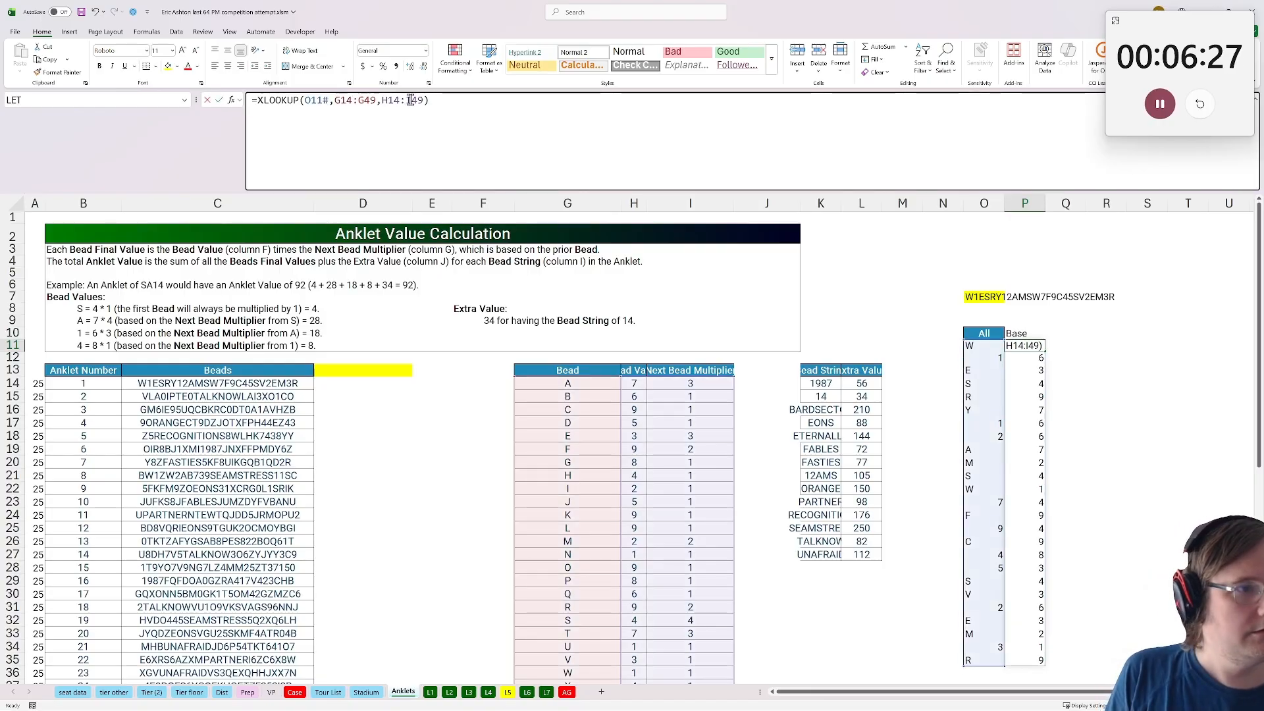
key(BackSpace)
text(H)
key(Return)
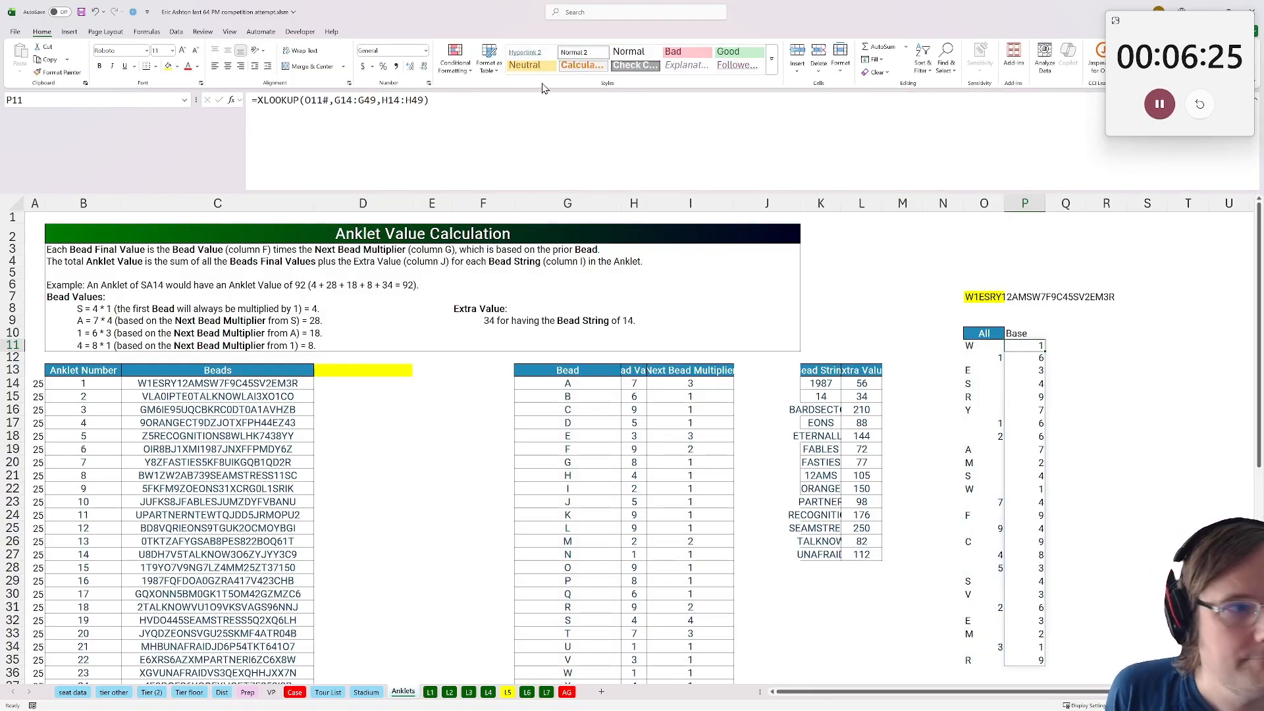
Copy the Base lookup formula to Q11 and change its return range to I14:I49 for the multipliers
click(461, 100)
key(Escape)
click(1073, 348)
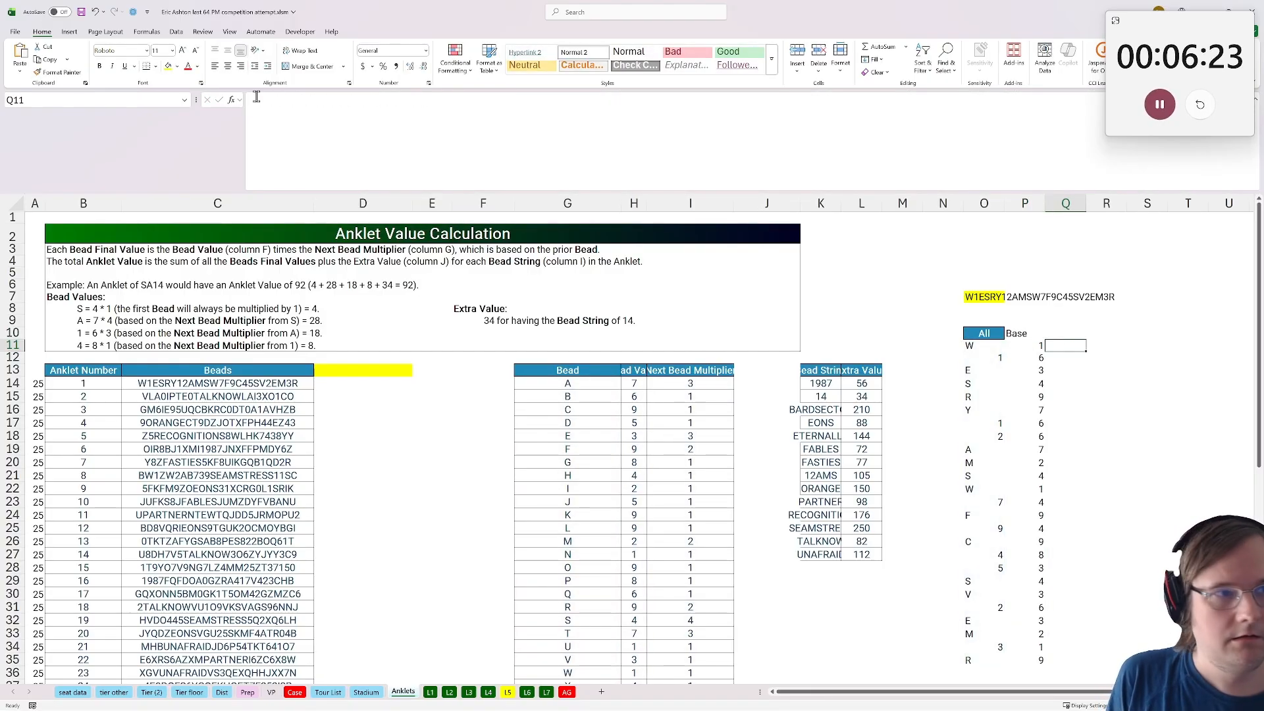
click(337, 131)
text(=XLOOKUP(O11#,G14:G49,H14:H49))
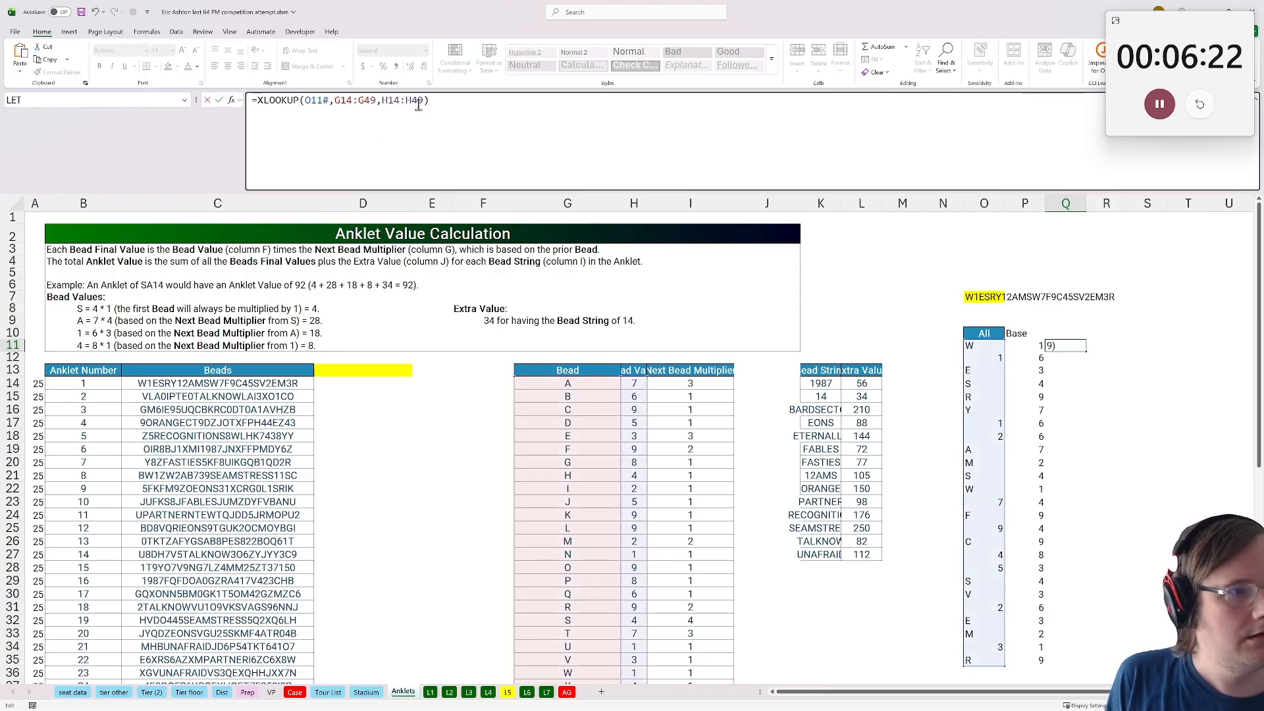
click(384, 100)
key(Delete)
text(I14:)
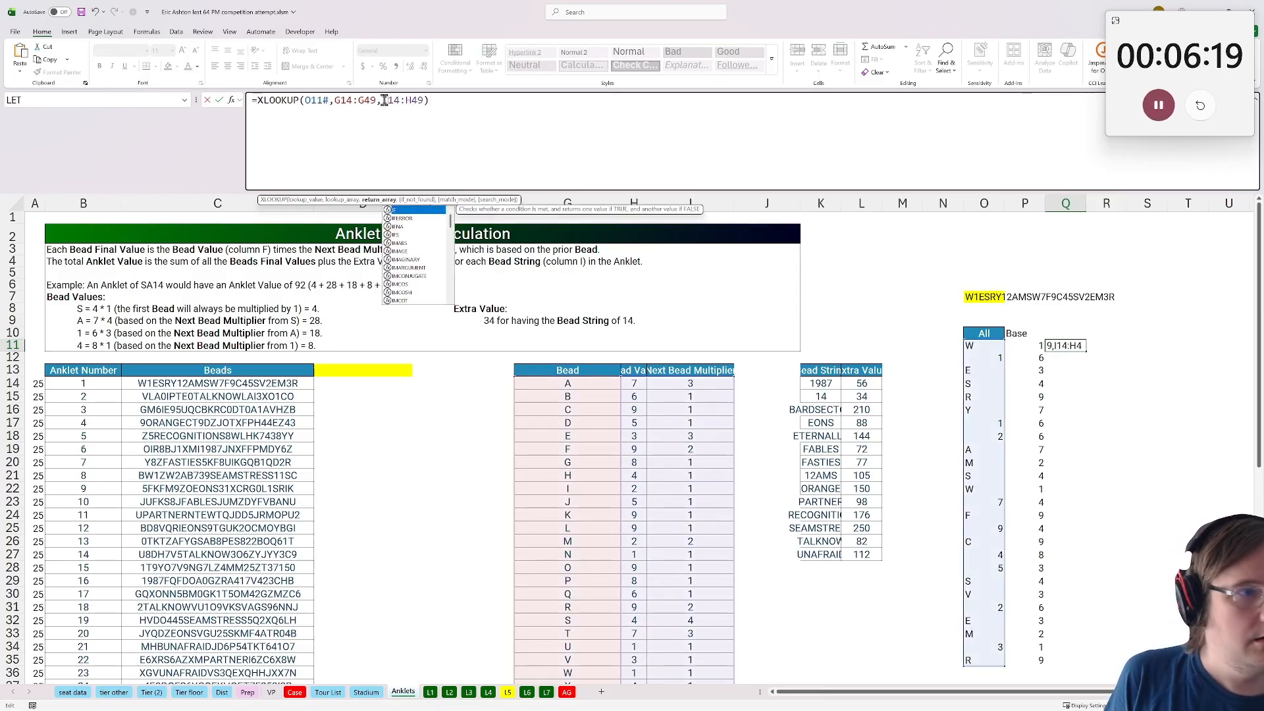
text(I)
key(ctrl+Return)
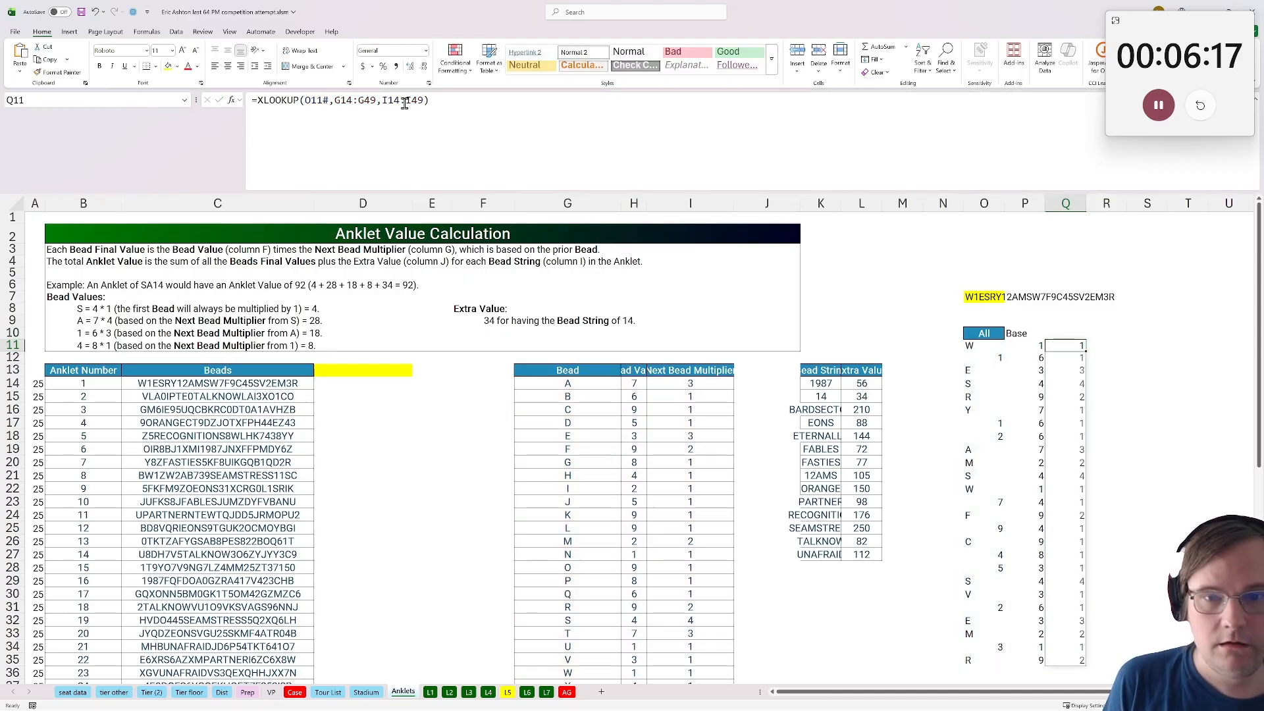
Enter the header Next Mult in Q10 above the multiplier lookup
click(1063, 334)
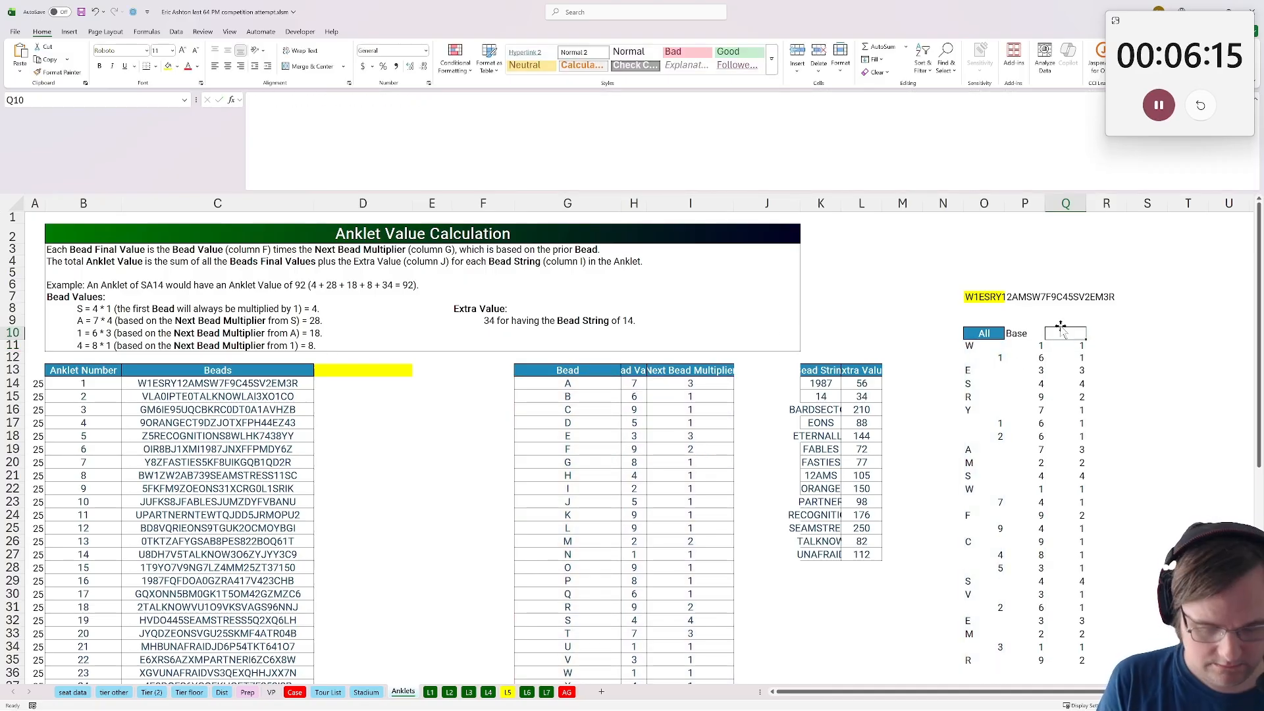
text(NE)
key(BackSpace)
text(ext N)
key(BackSpace)
text(Mult)
key(Return)
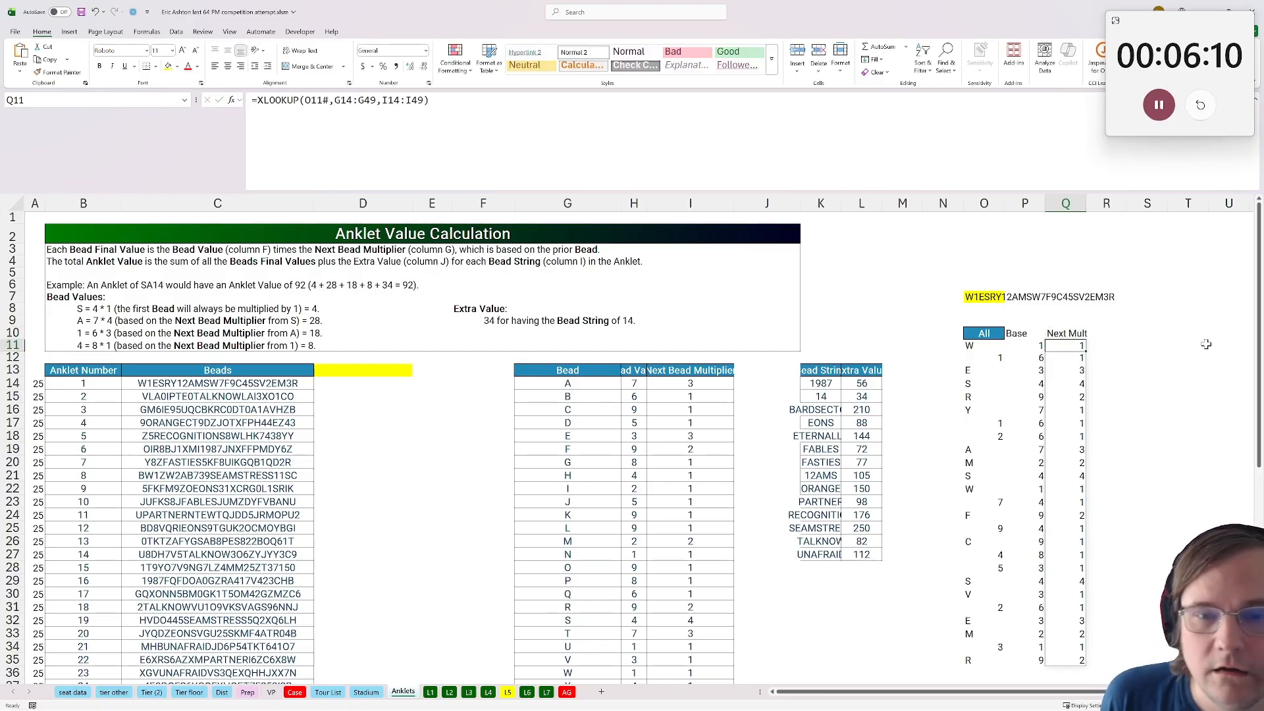
click(1108, 359)
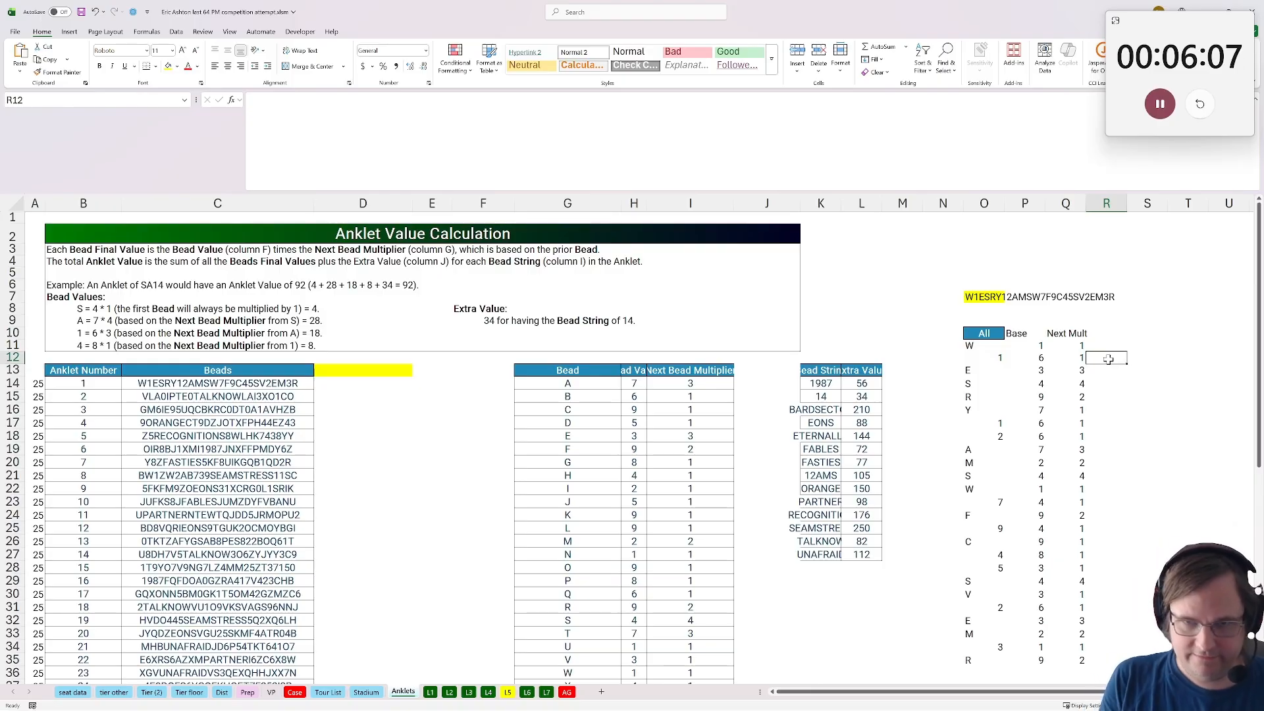
text(=)
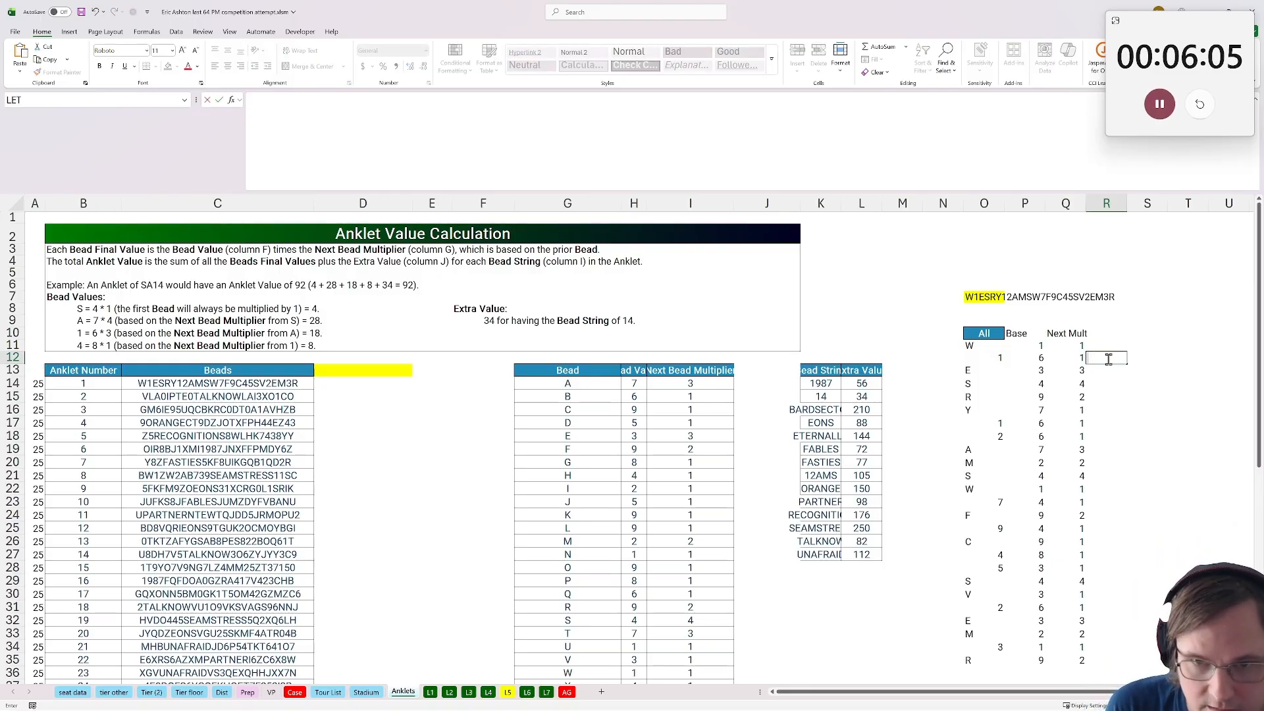
key(Escape)
Enter the header Pts in R10 beside Next Mult
key(Up)
key(Up)
text(Po)
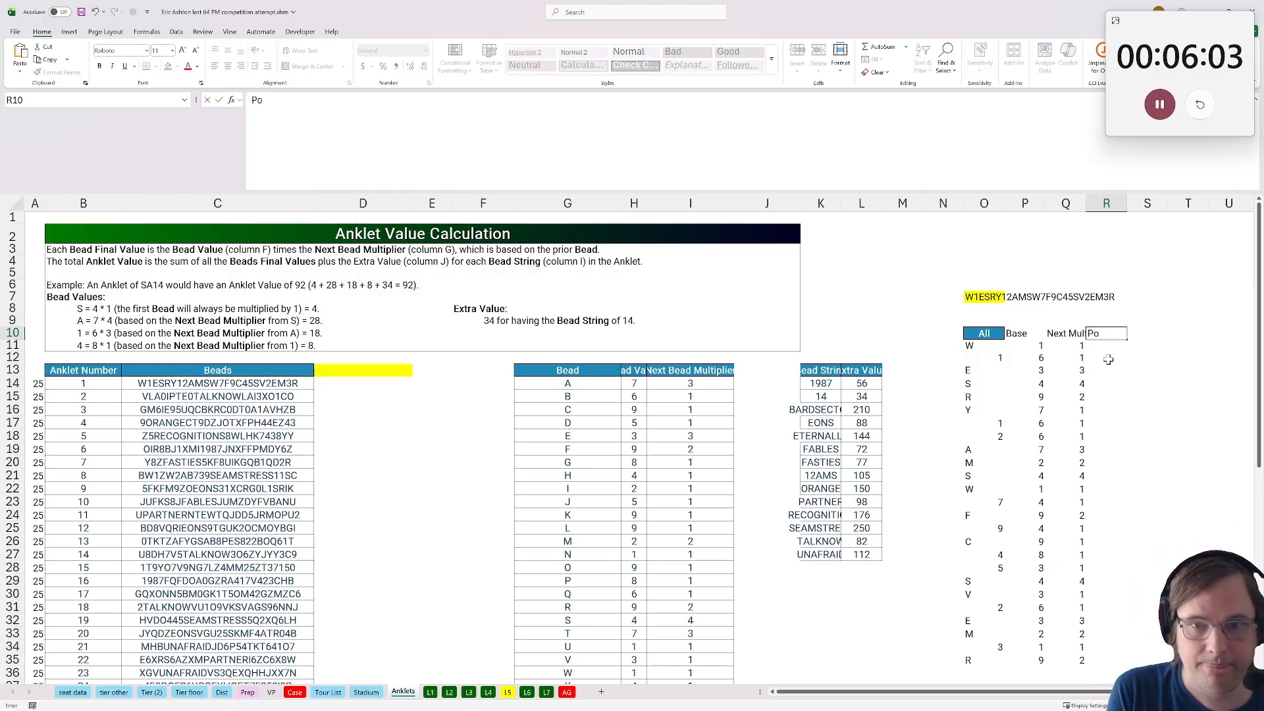
text(s)
key(Return)
click(1108, 359)
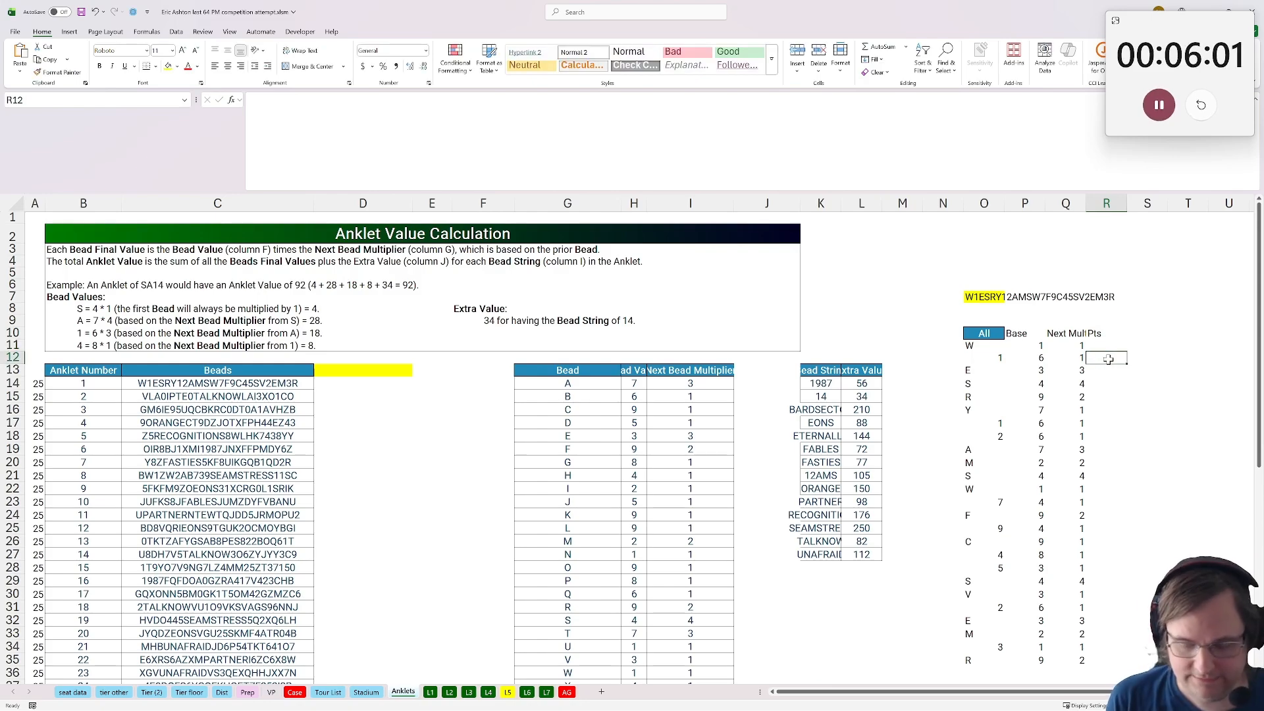
text(=)
key(Escape)
Set the first bead's points in R11 equal to its base value in P11
key(Up)
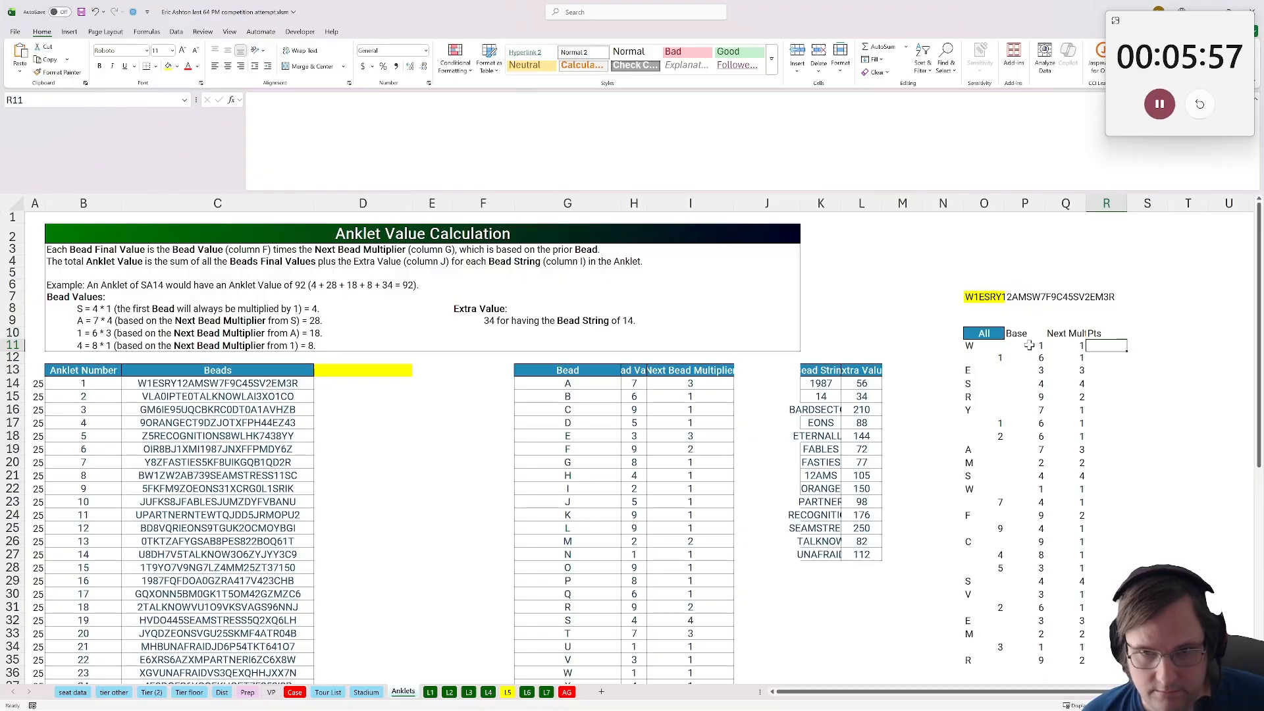
text(=)
click(1028, 348)
key(Return)
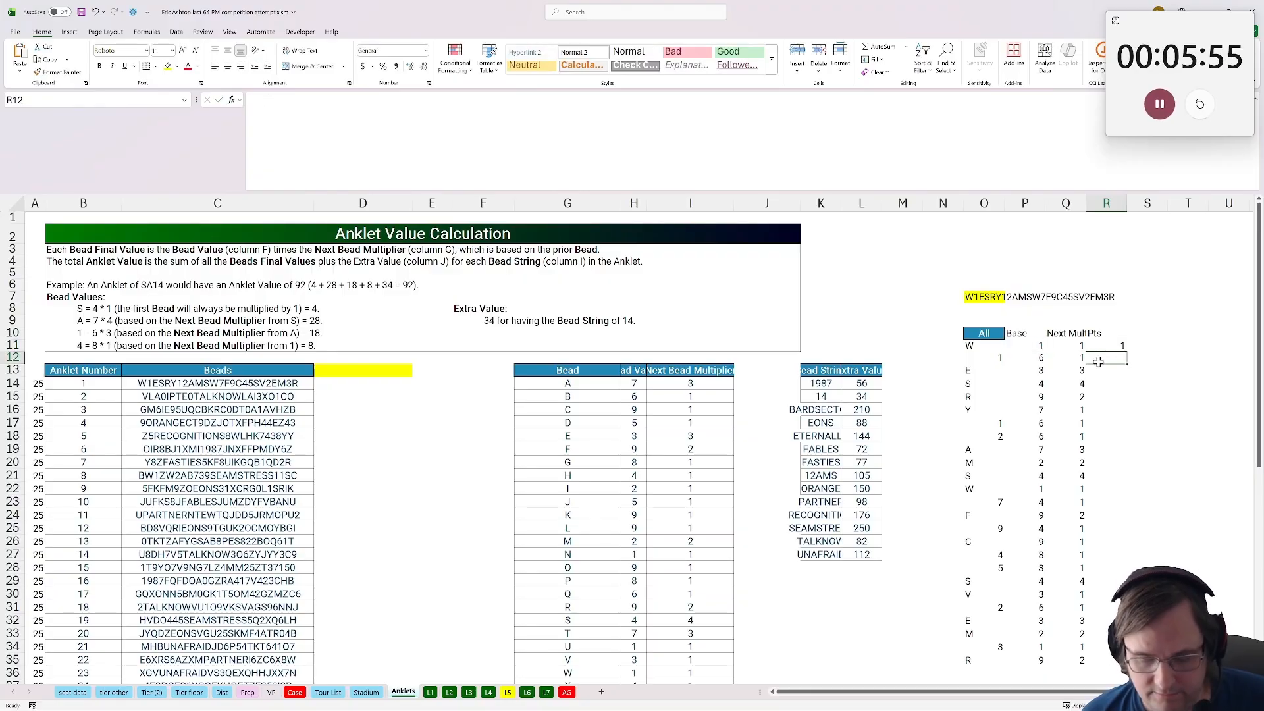
Calculate the second bead's points in R12 as P12*Q11 and fill the formula down for the remaining beads
text(=)
click(1031, 359)
text(*)
click(1080, 345)
key(Return)
click(1120, 348)
click(1119, 356)
double_click(1127, 364)
Total the bead points in D13 with =SUM(R11:R35)
click(405, 370)
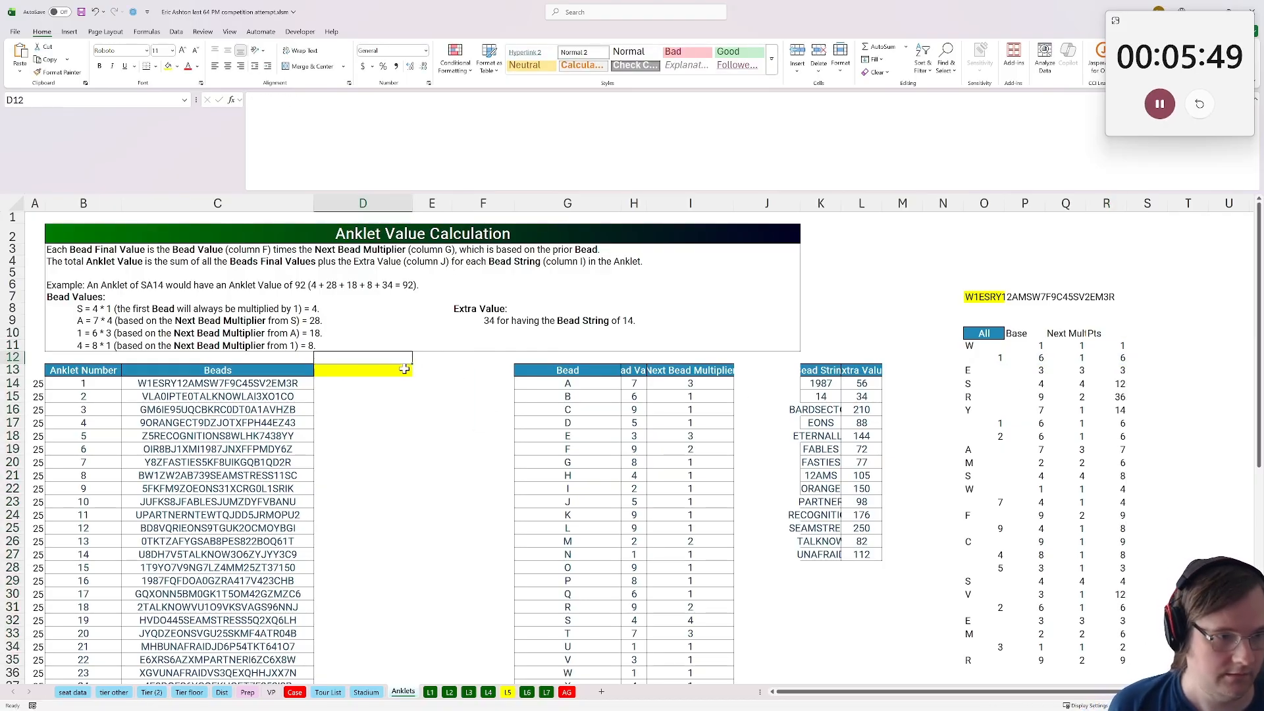
text(=sum()
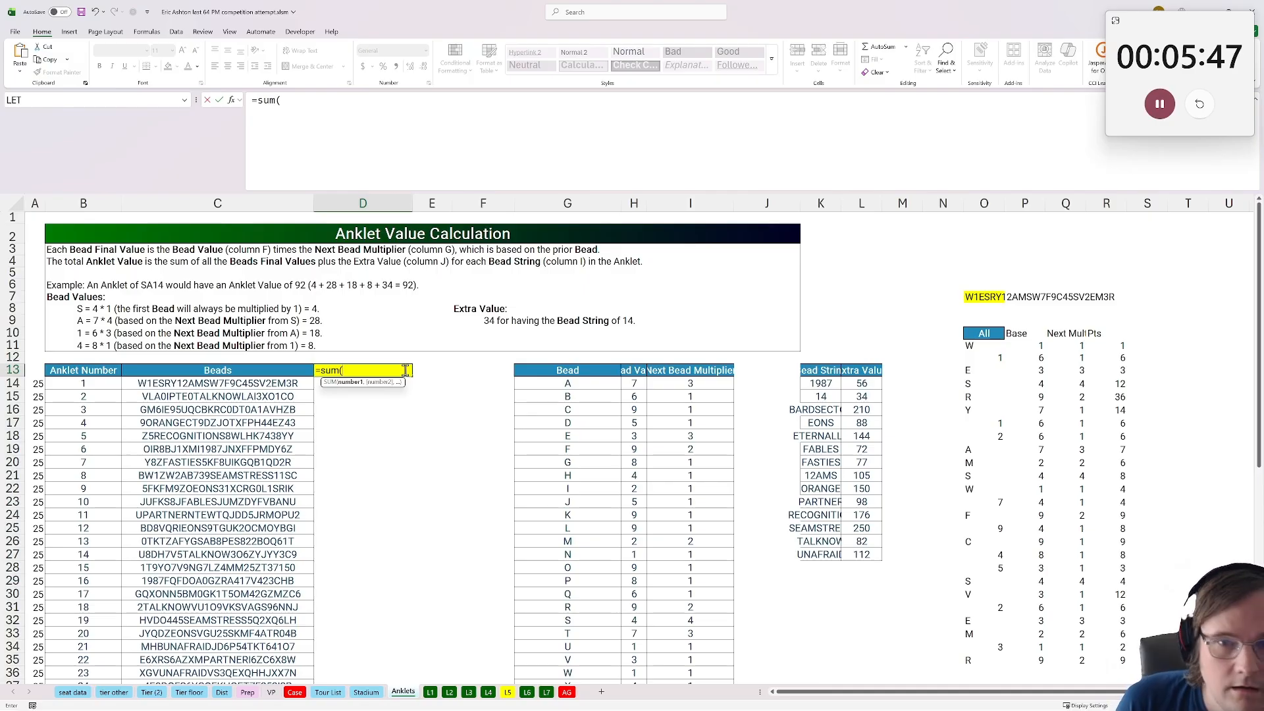
drag(1123, 348, 1113, 659)
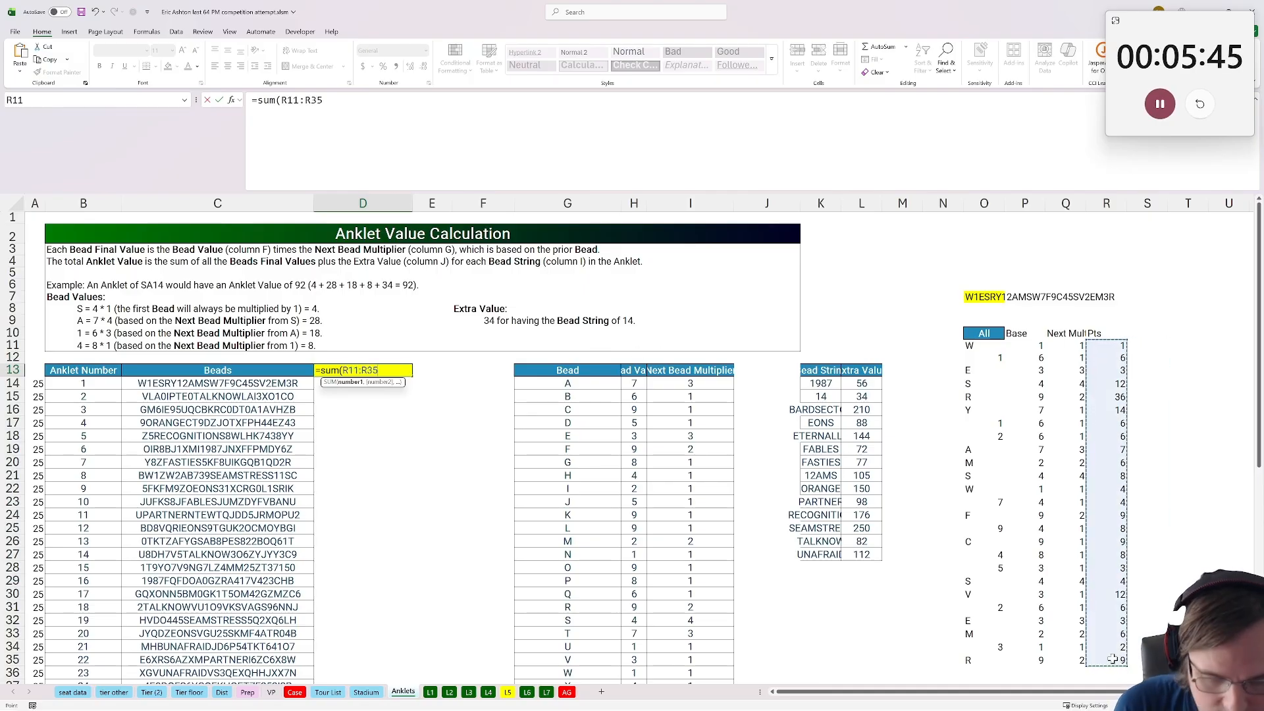
text())
key(Return)
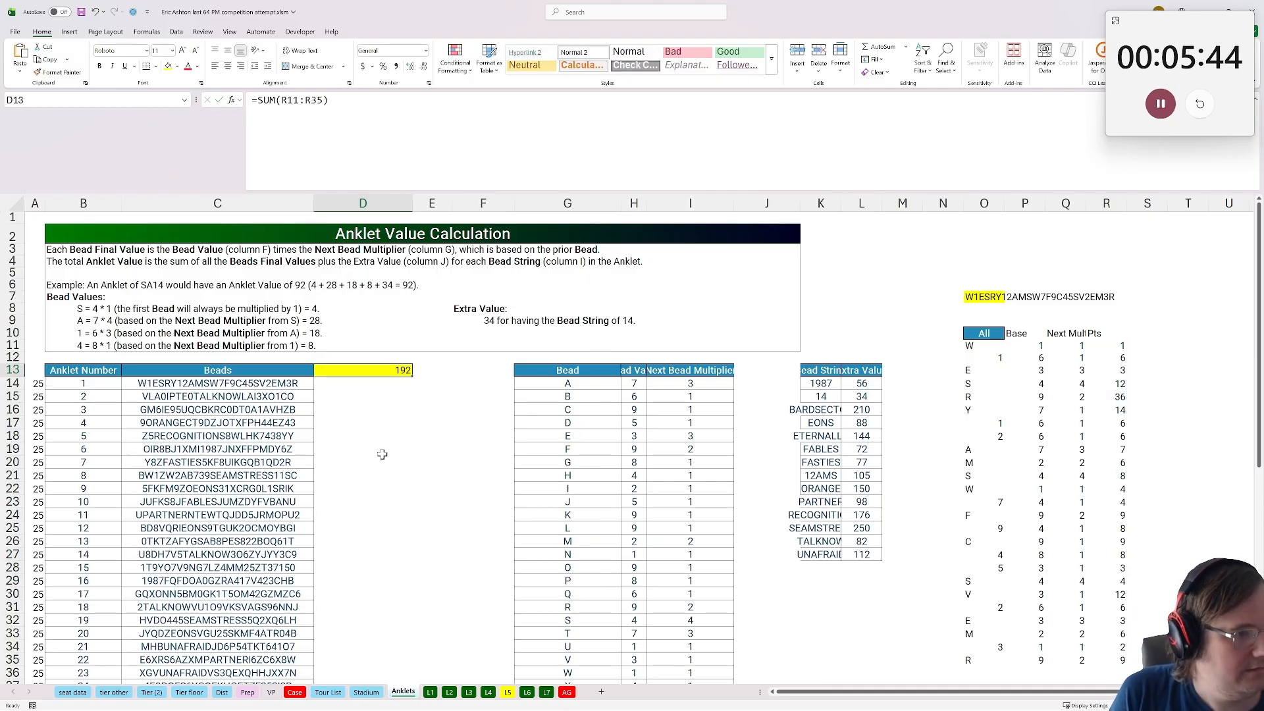
Create a data table over the Beads column and column D from row 13 down, using O7 as the column input cell
click(282, 382)
drag(282, 371, 362, 648)
scroll(481, 431, up, 10)
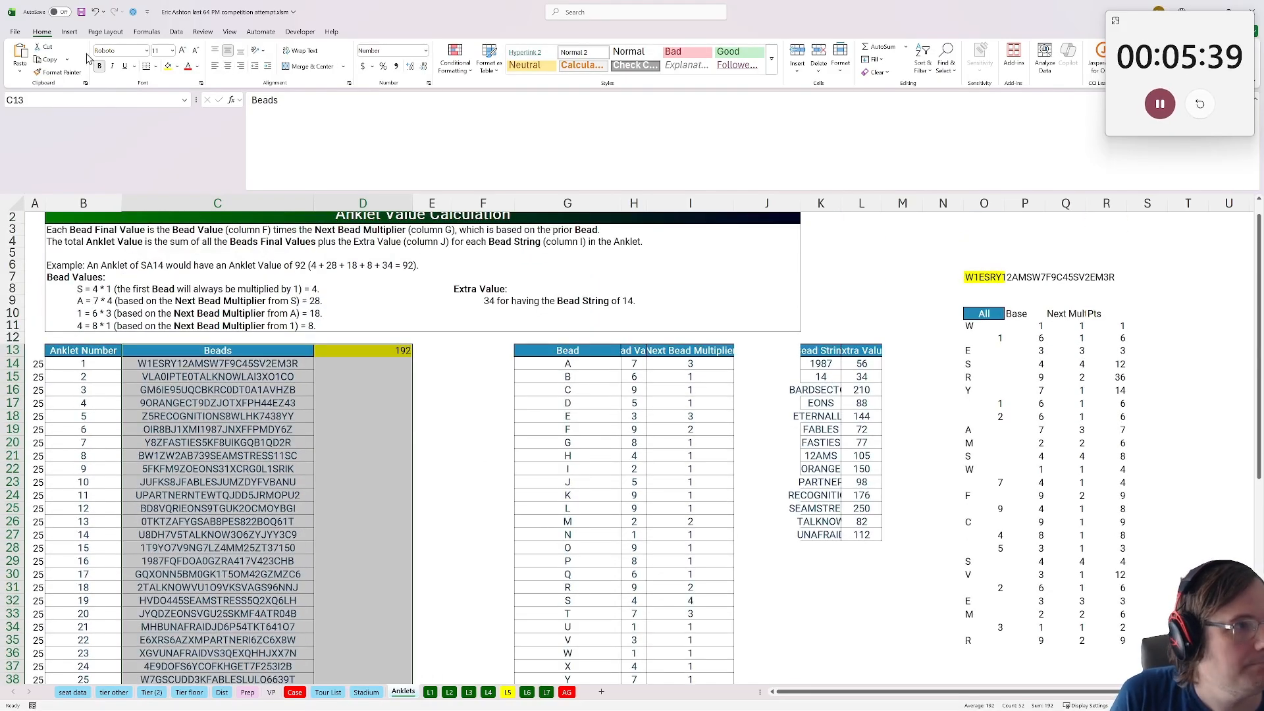
click(134, 11)
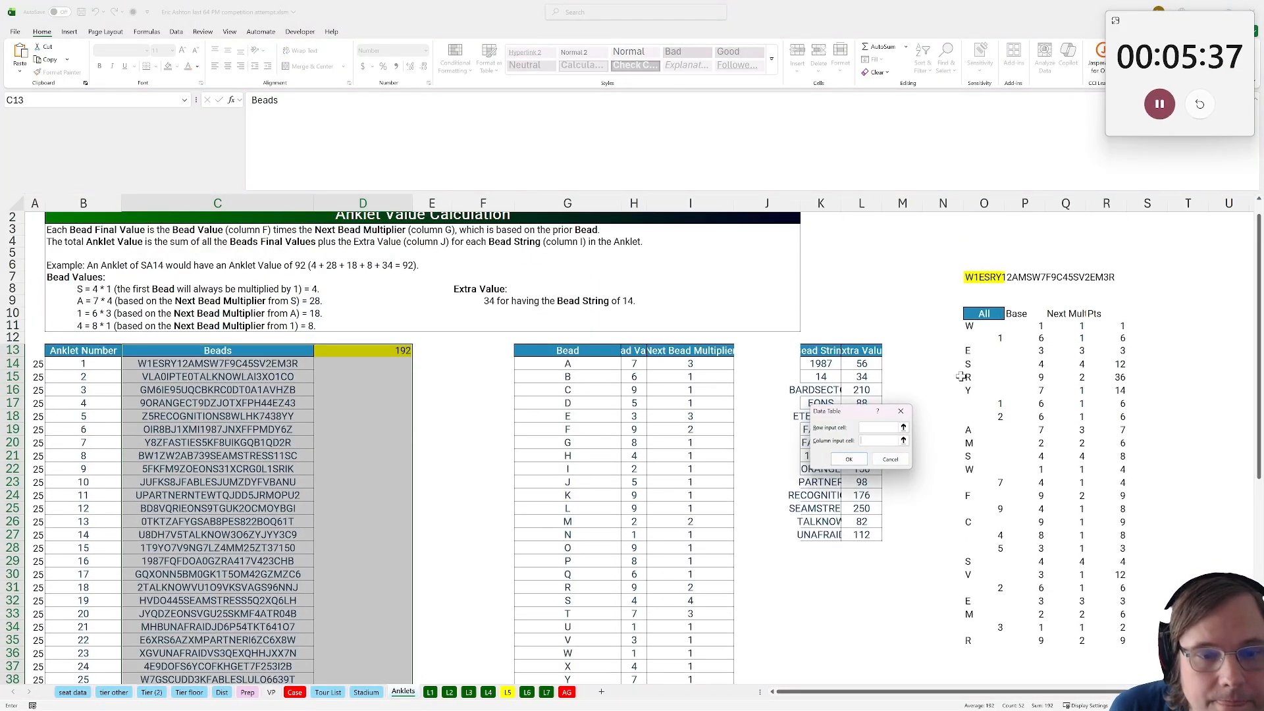
click(977, 279)
click(848, 459)
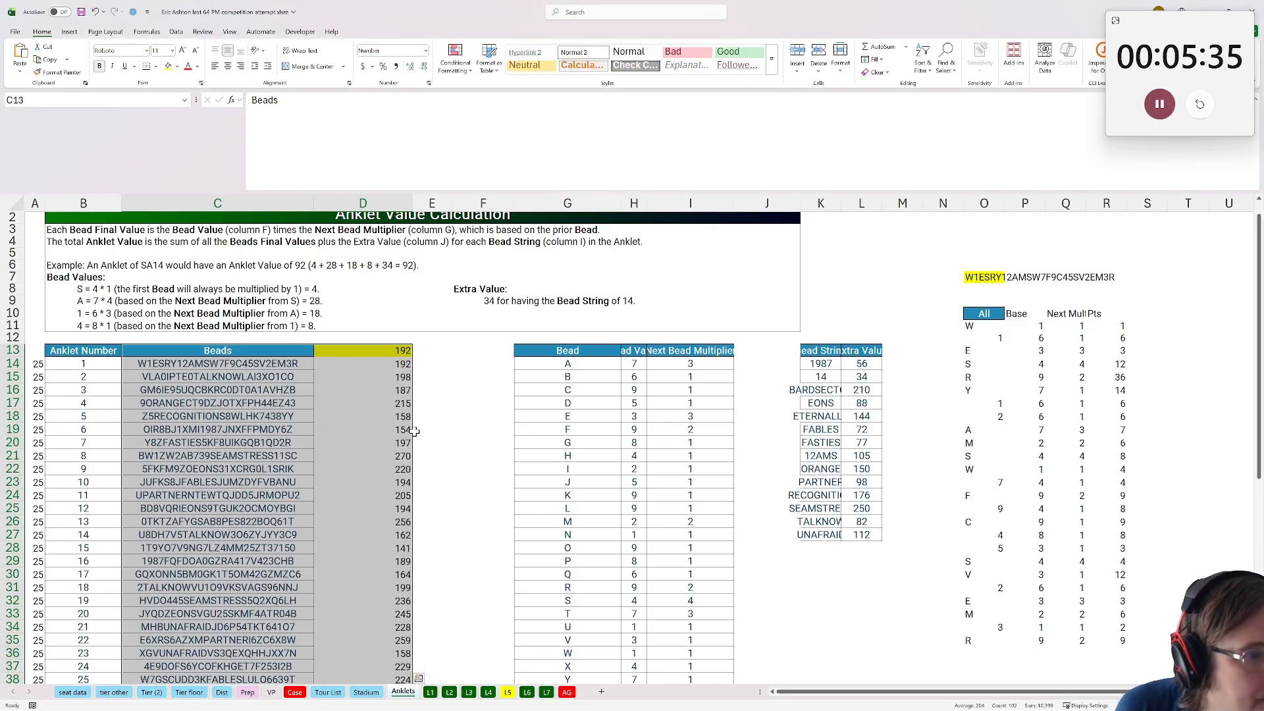
scroll(426, 431, down, 1)
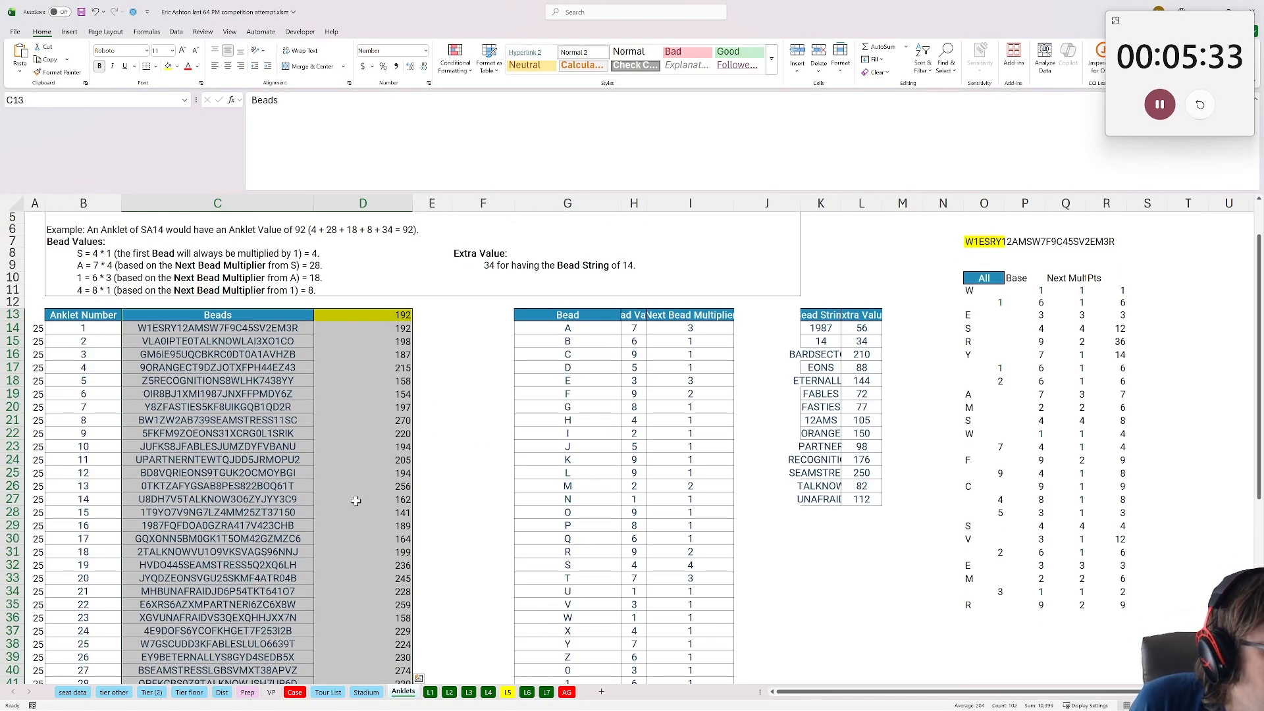
click(356, 501)
scroll(342, 505, up, 1)
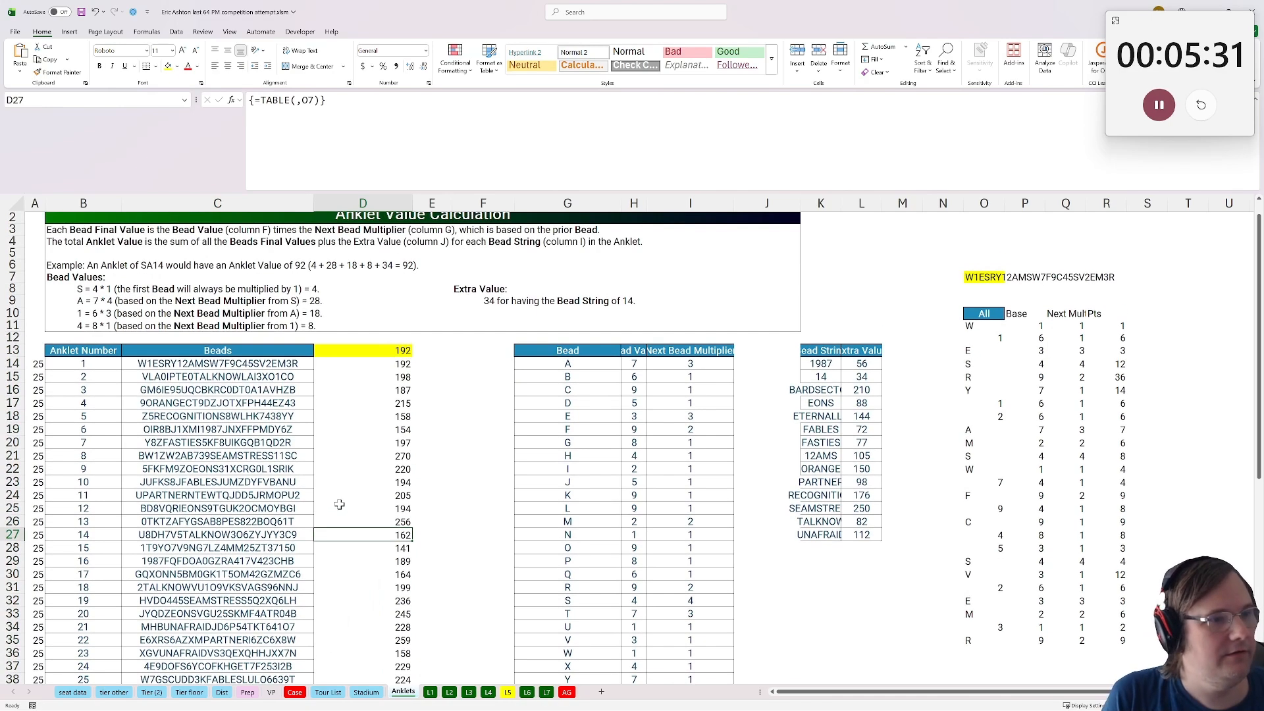
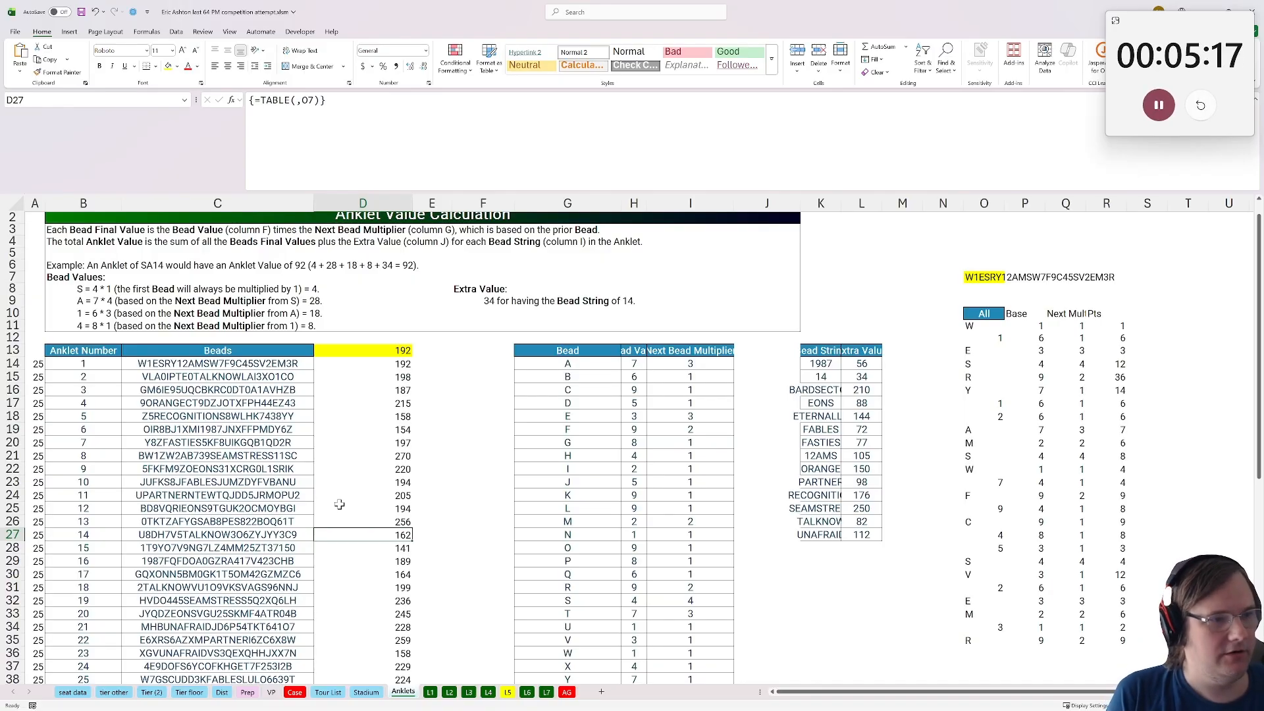
Test the point calculation with the example anklet SA14 in O7, check the formulas in column R, and undo the entry
click(984, 278)
text(SA14)
key(Return)
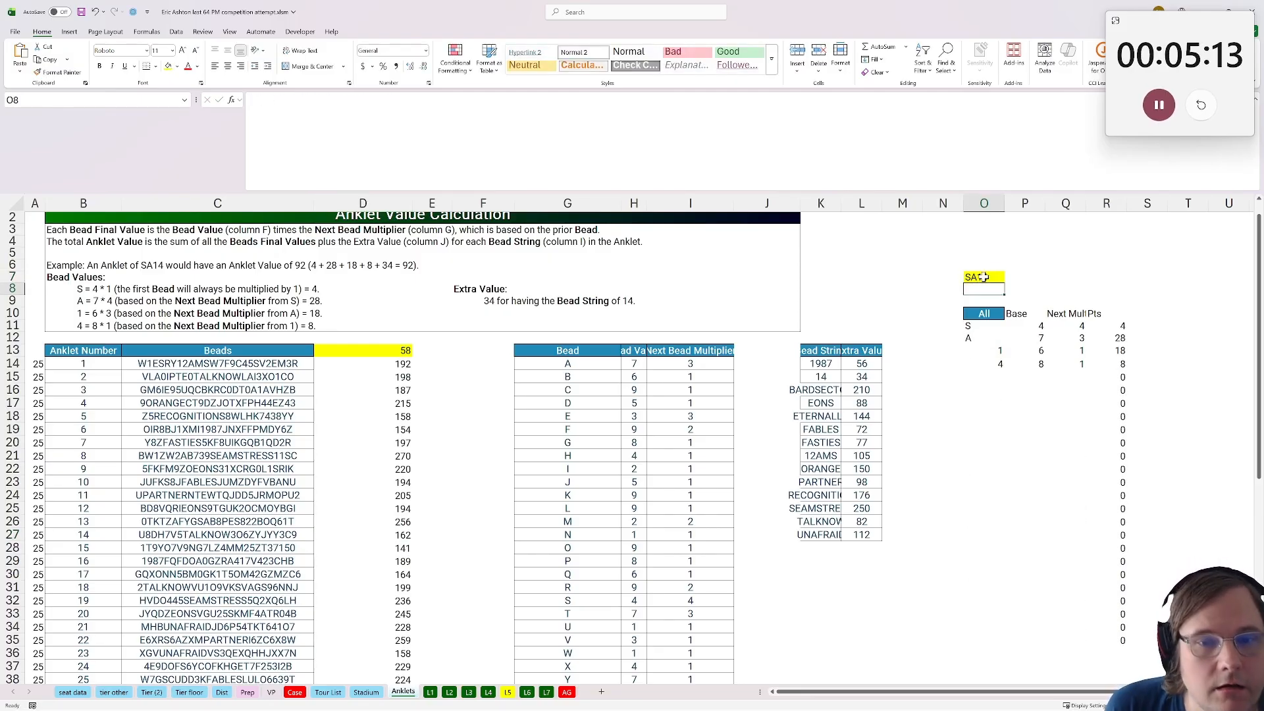
click(1119, 337)
click(1120, 353)
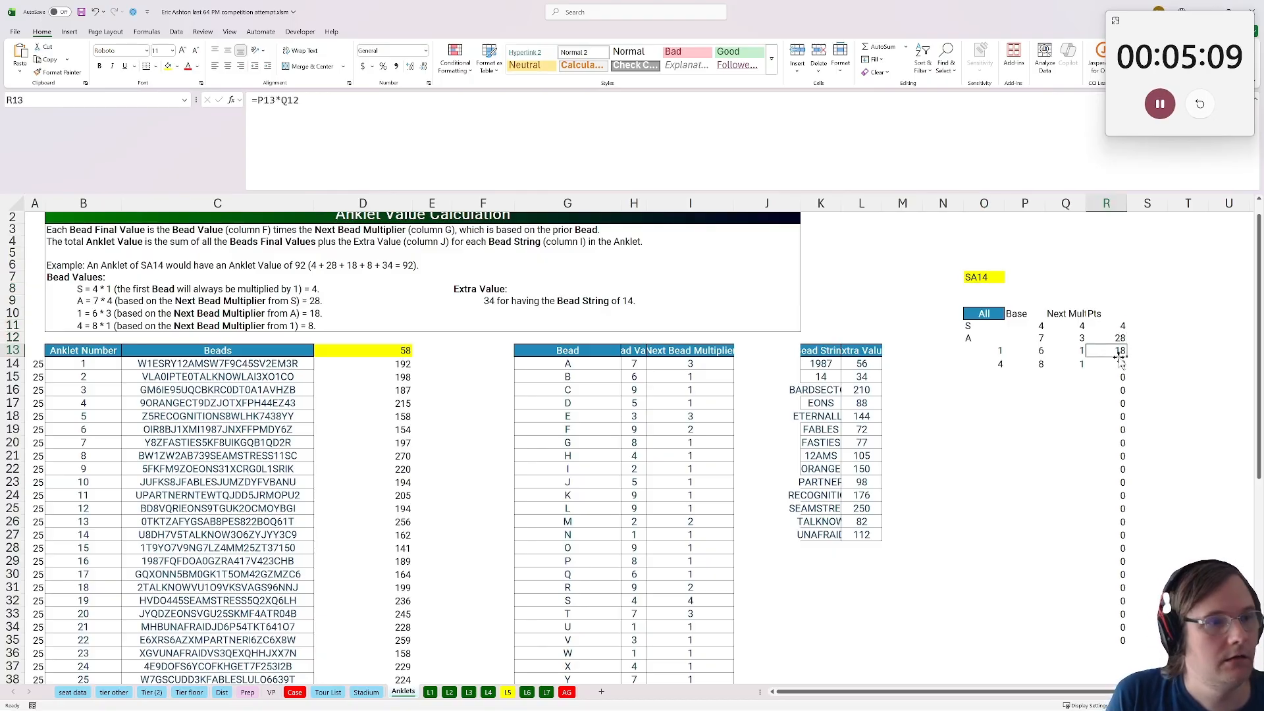
key(ctrl+z)
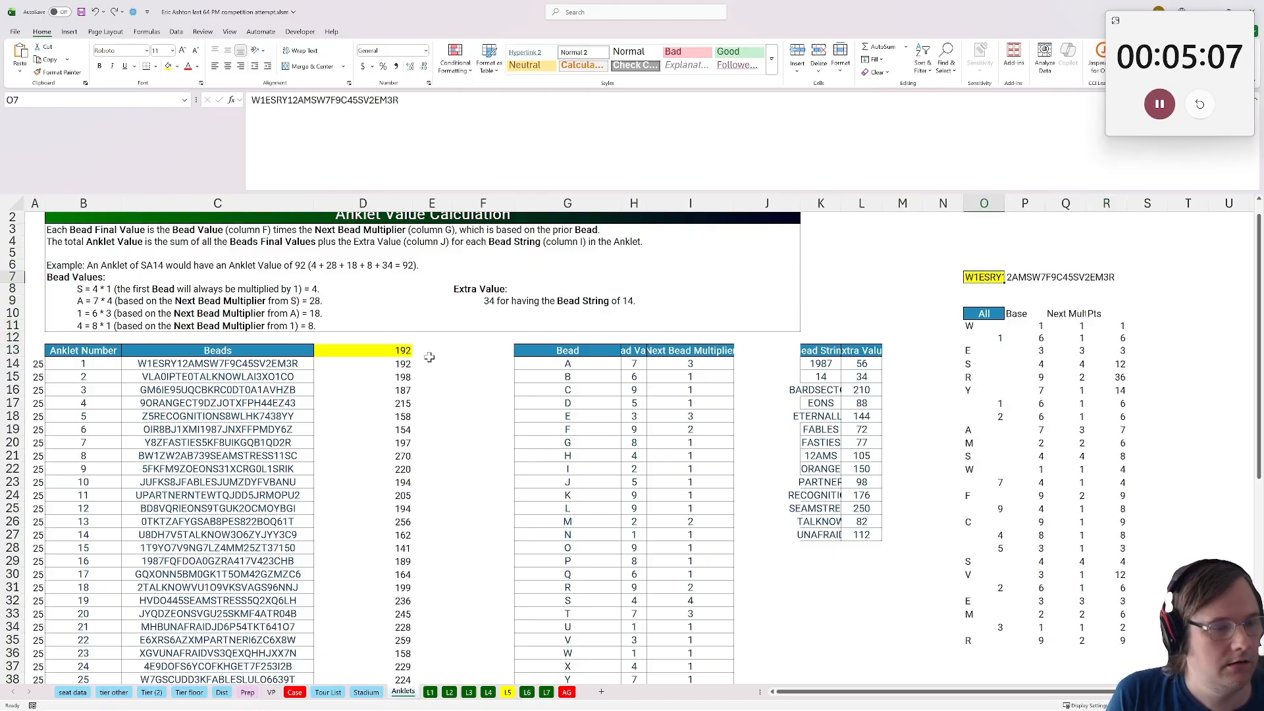
Enter the headers Base in D12 and Extra in E12 above the anklet values
click(443, 339)
text(Ba)
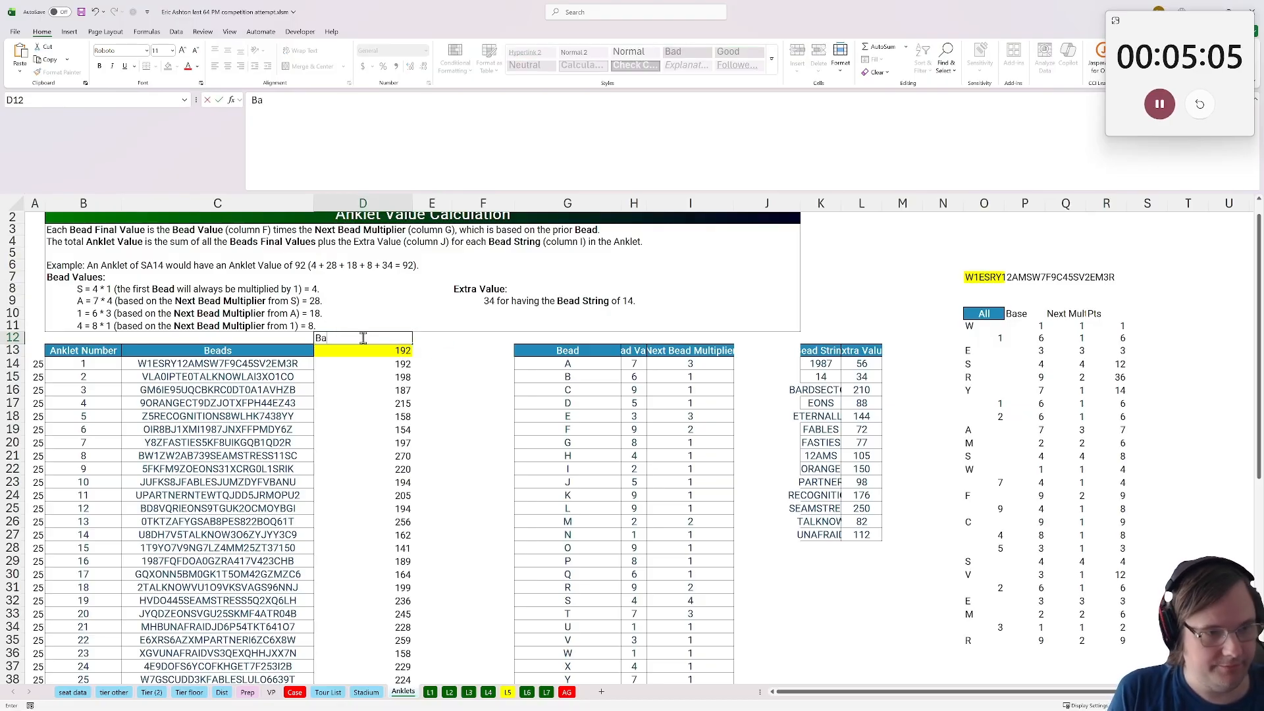
text(seExtra)
click(442, 366)
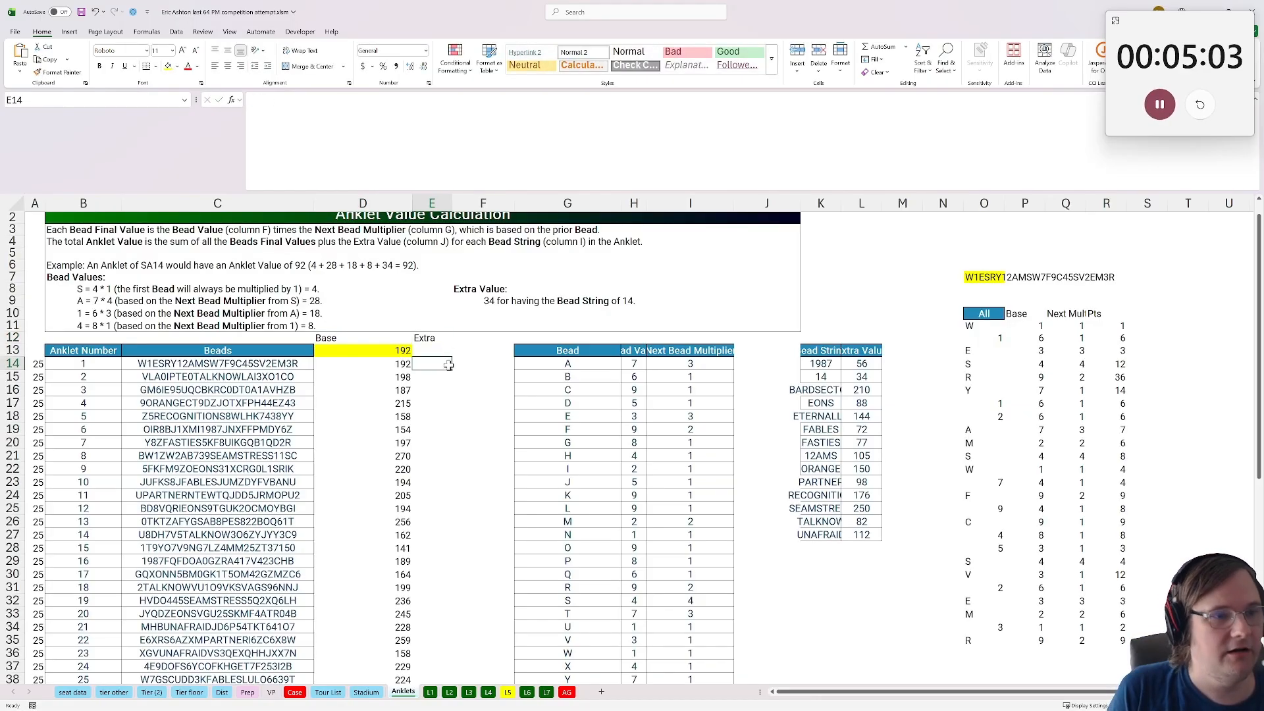
Calculate each bead string's extra value in M14 as =count_substring($O$7,K14)*L14 and fill it down to M27
drag(527, 459, 634, 482)
click(786, 360)
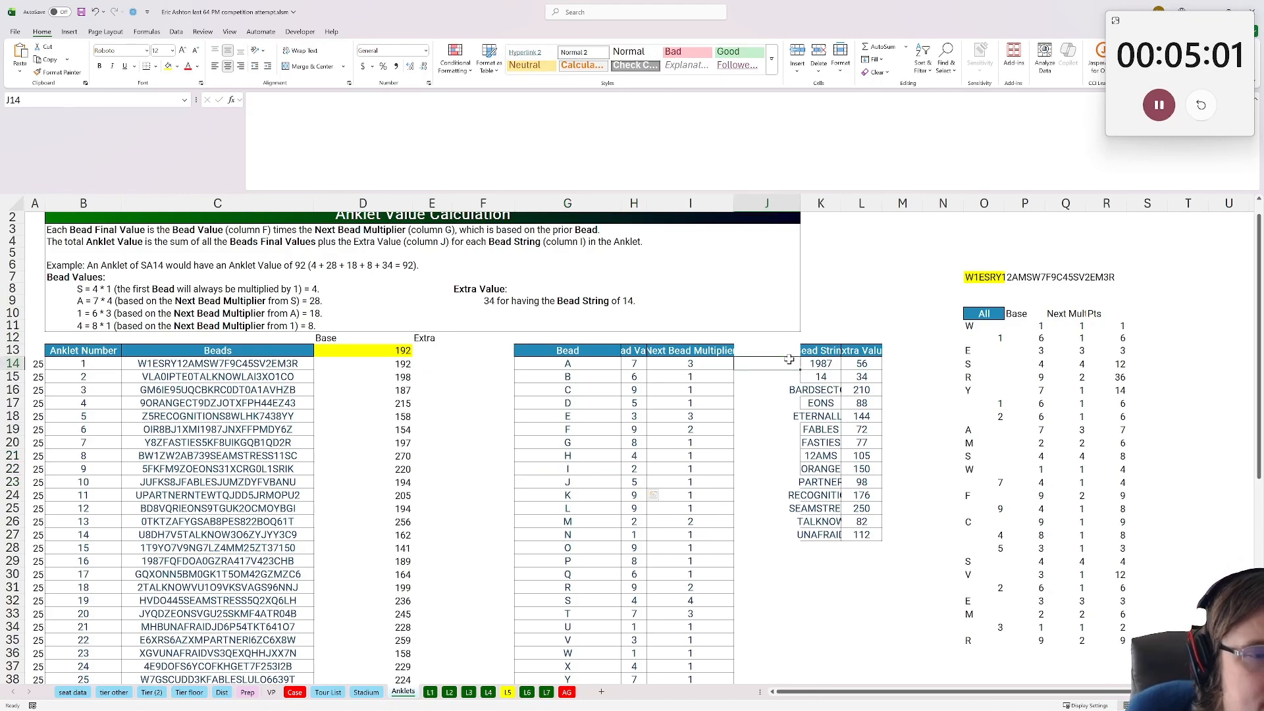
click(871, 362)
click(902, 363)
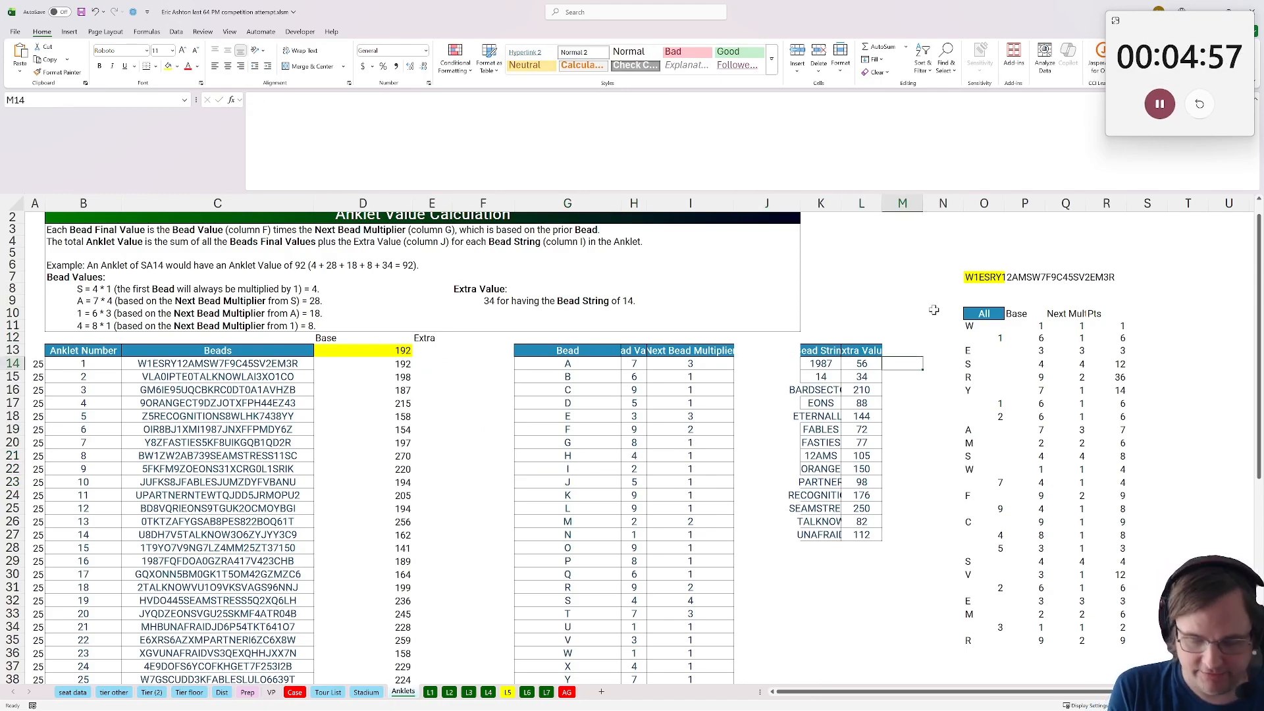
text(=count_)
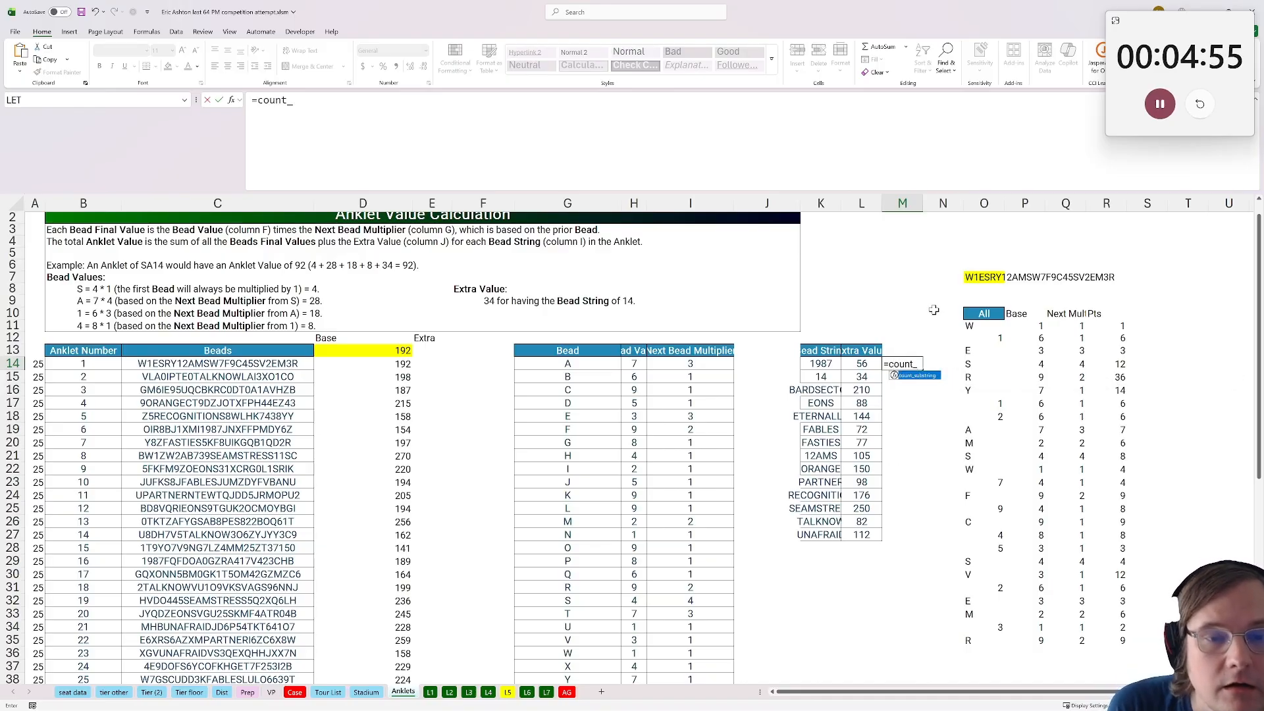
text(s)
key(Tab)
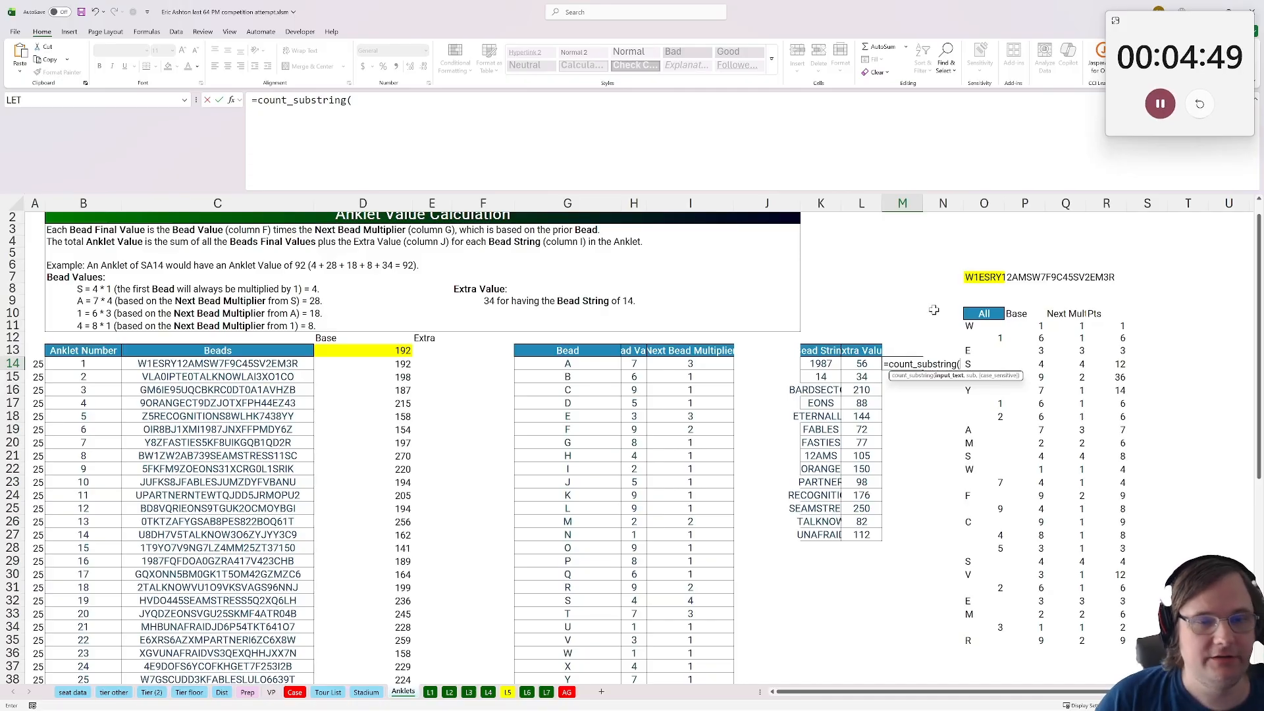
click(993, 275)
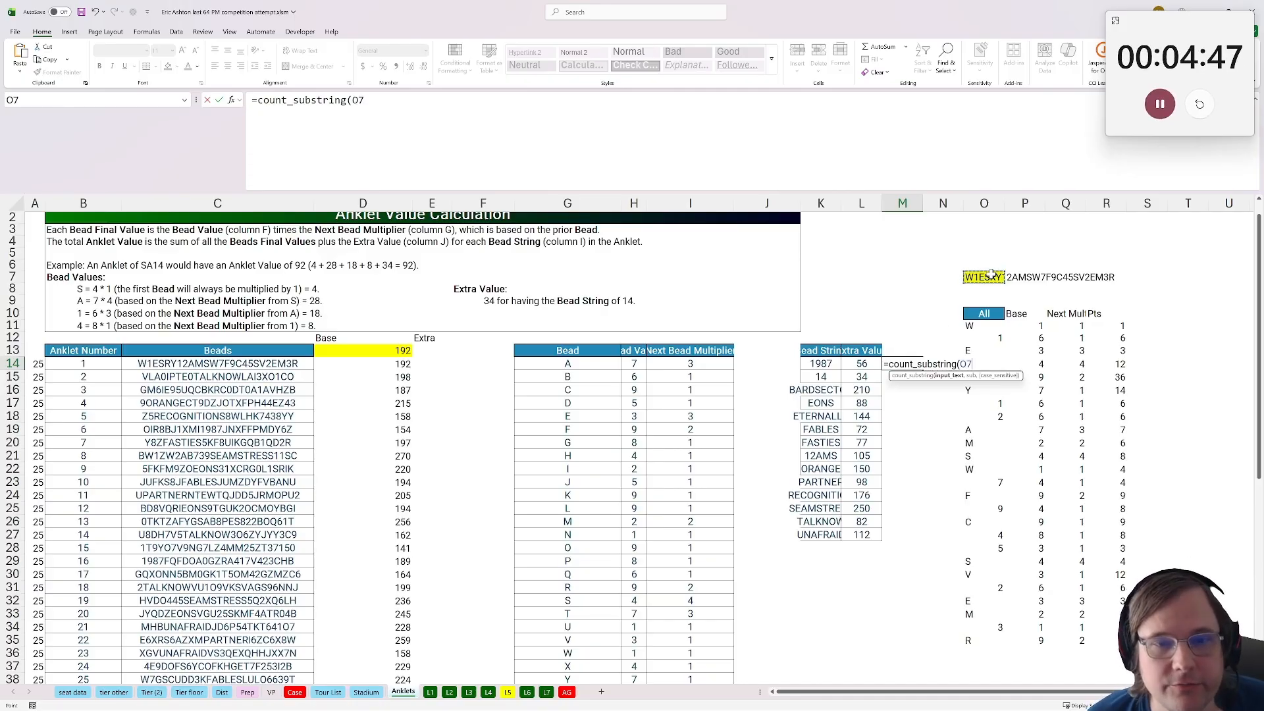
key(F4)
text(,)
click(823, 363)
text()*)
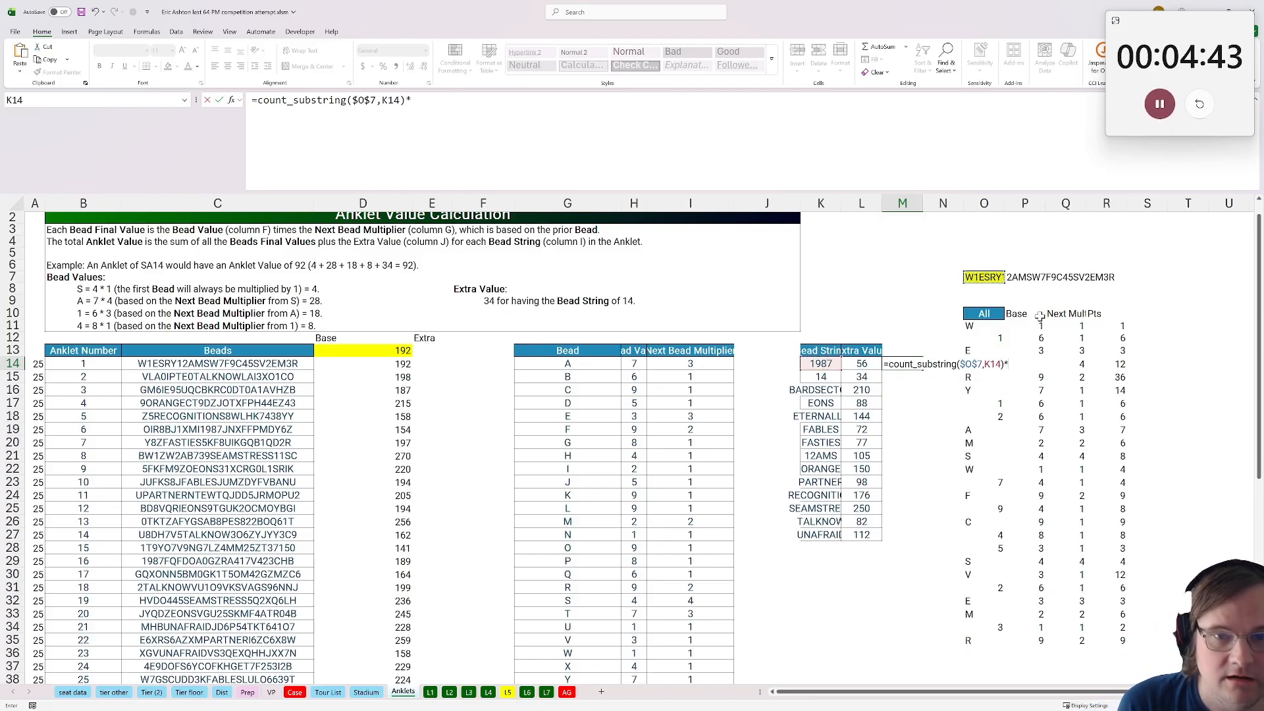
click(862, 364)
key(Return)
click(910, 366)
double_click(922, 370)
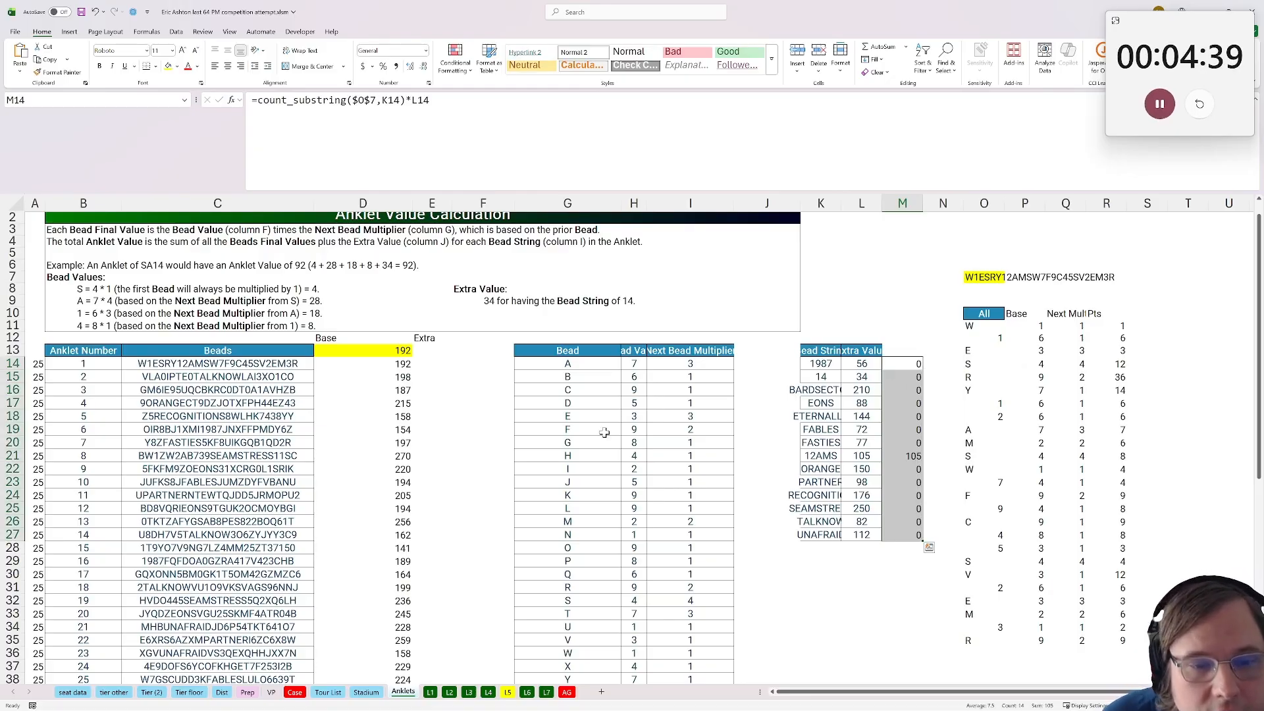
Extend the total in D13 with +SUM(M14:M27) so that it includes the extra values
click(361, 353)
click(514, 115)
text(+sum()
drag(916, 364, 914, 537)
key(Return)
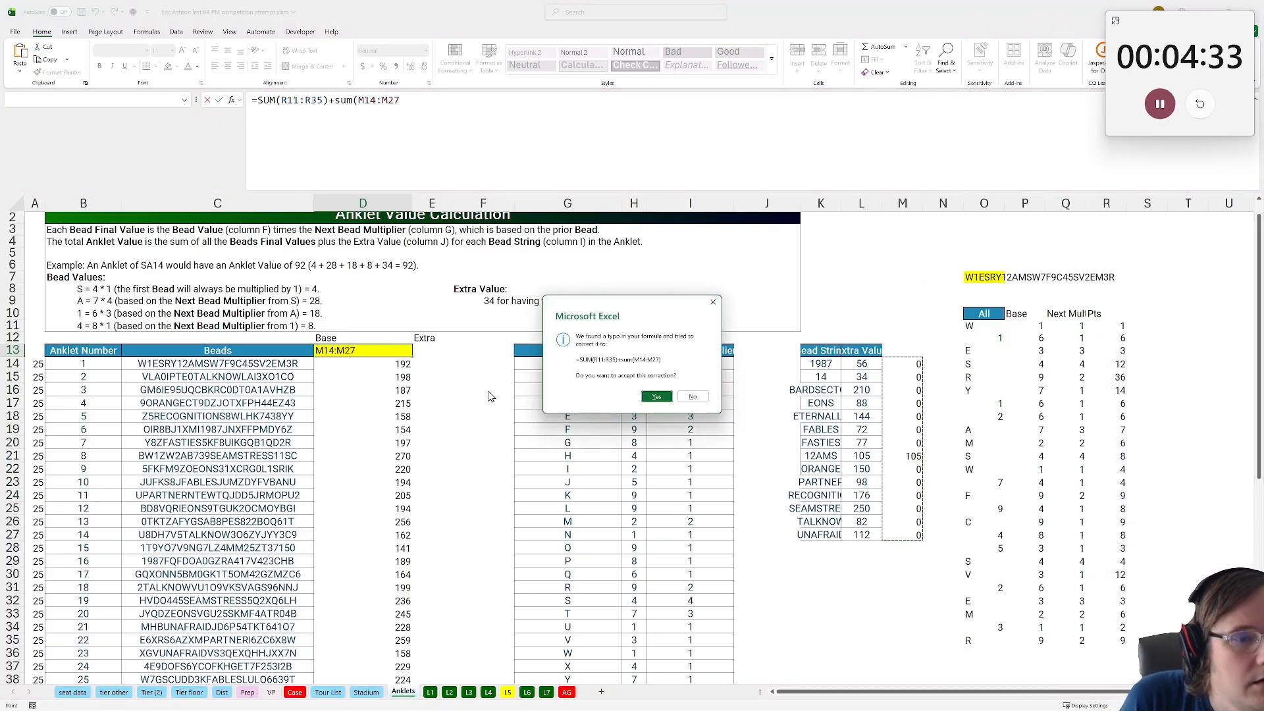
click(653, 393)
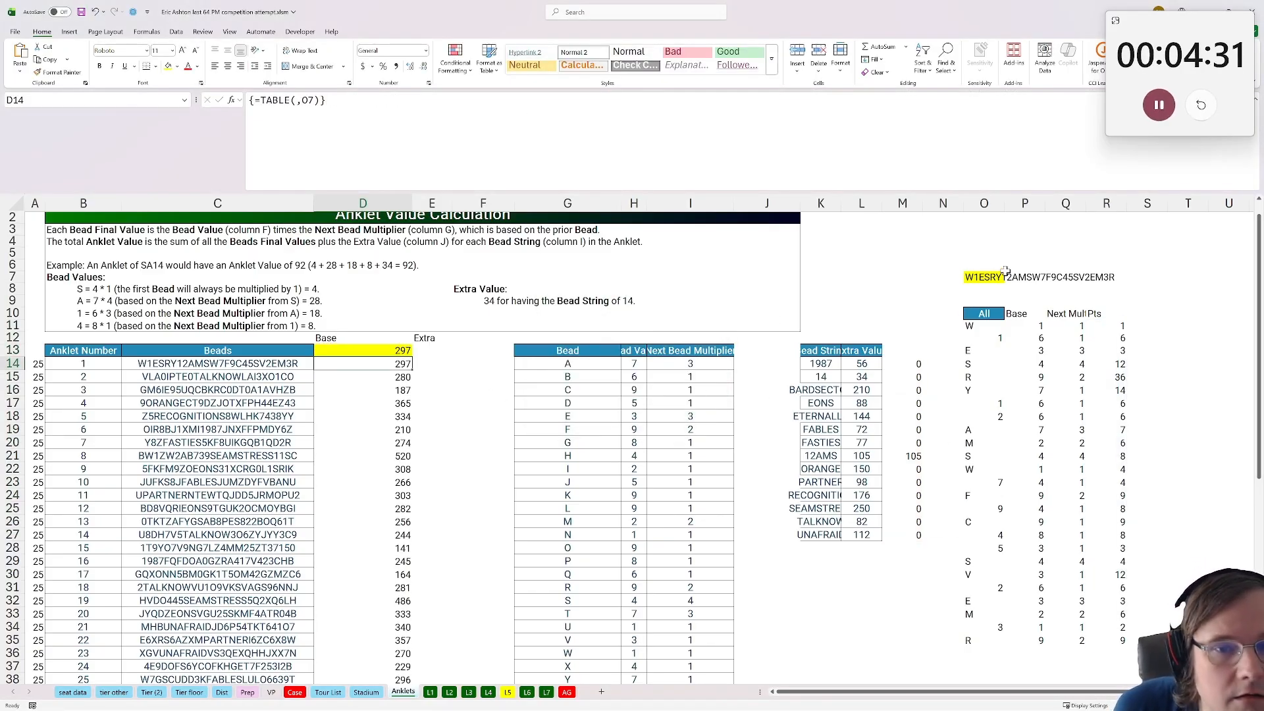
Check the combined total with the example anklet SA14 in O7 and restore the original beads
click(1029, 282)
text(SA14)
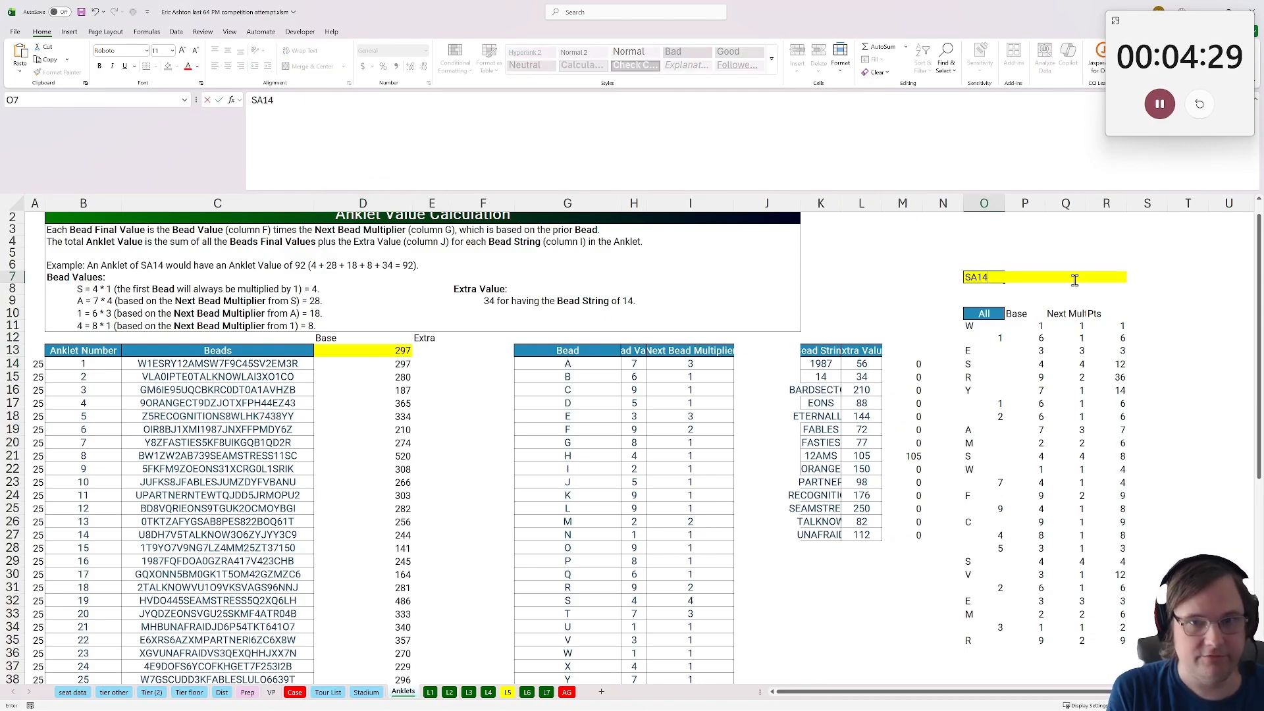
key(ctrl+Return)
key(ctrl+z)
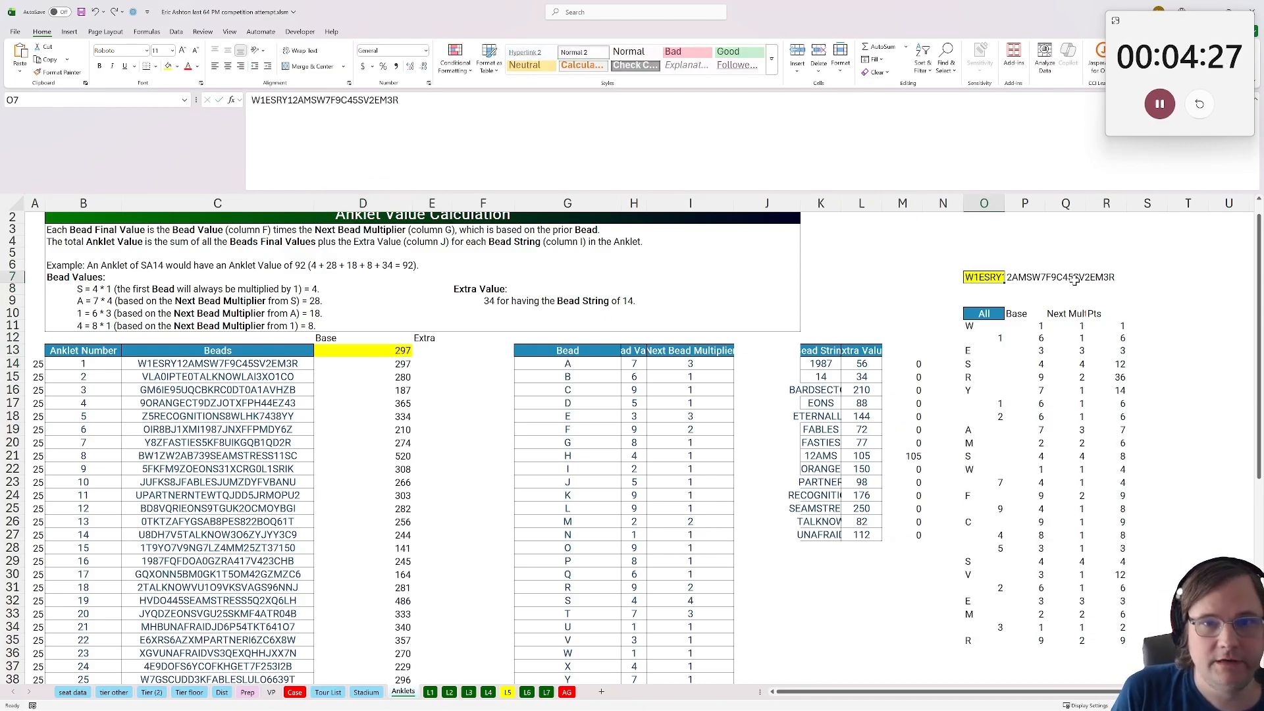
Copy the value of Anklet 1 from D14 into the Bonus A answer cell E30 on the Case sheet
click(350, 372)
key(shift+Up)
key(ctrl+c)
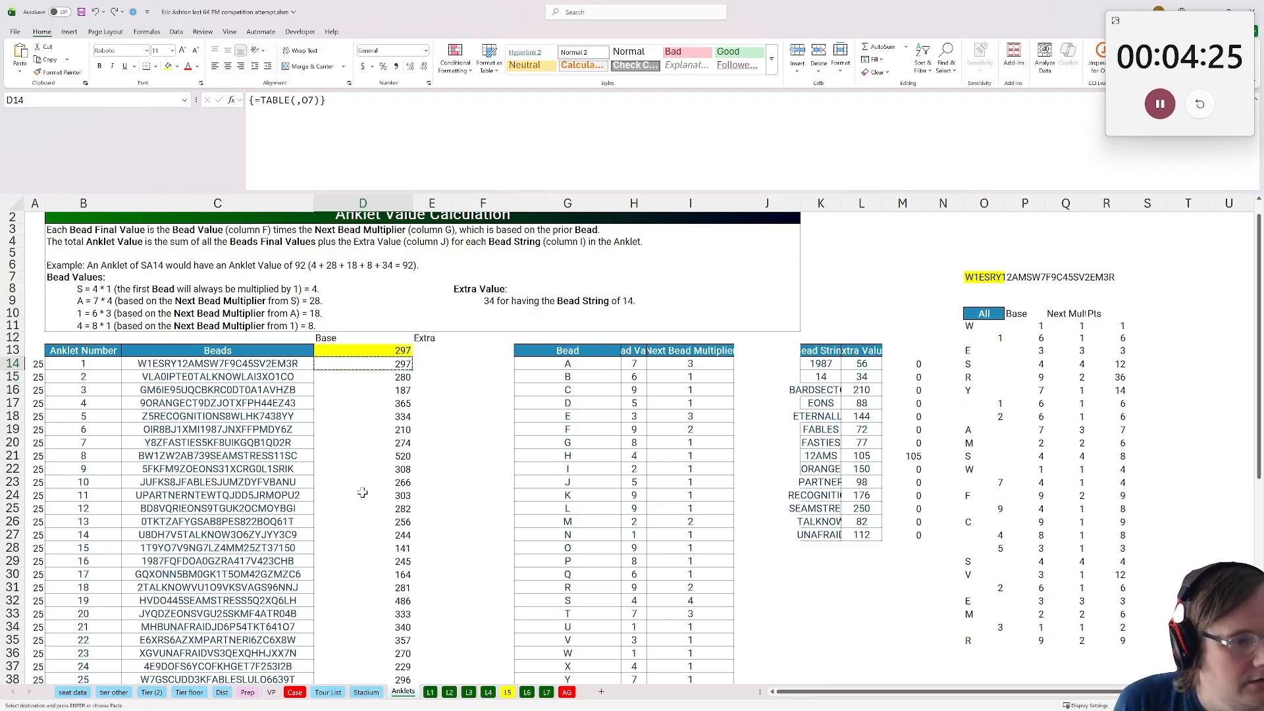
key(ctrl+Page_Up)
key(ctrl+Page_Up)
key(ctrl+Page_Up)
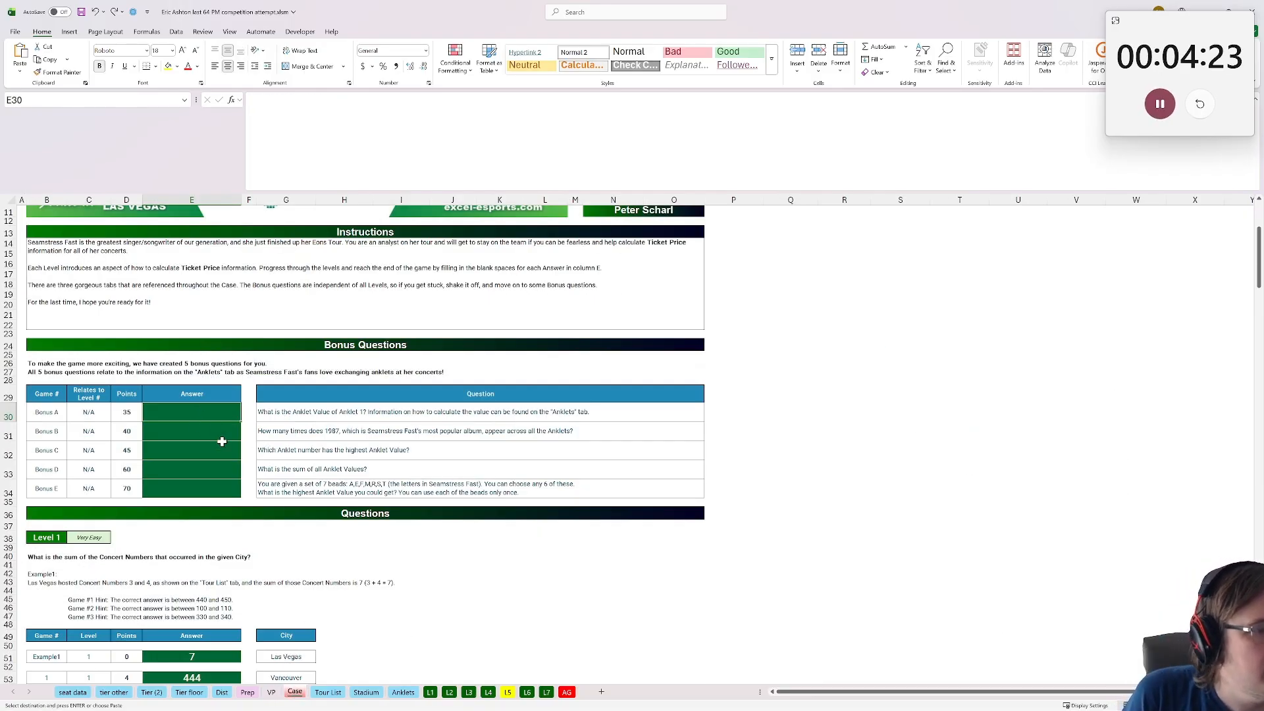
click(197, 430)
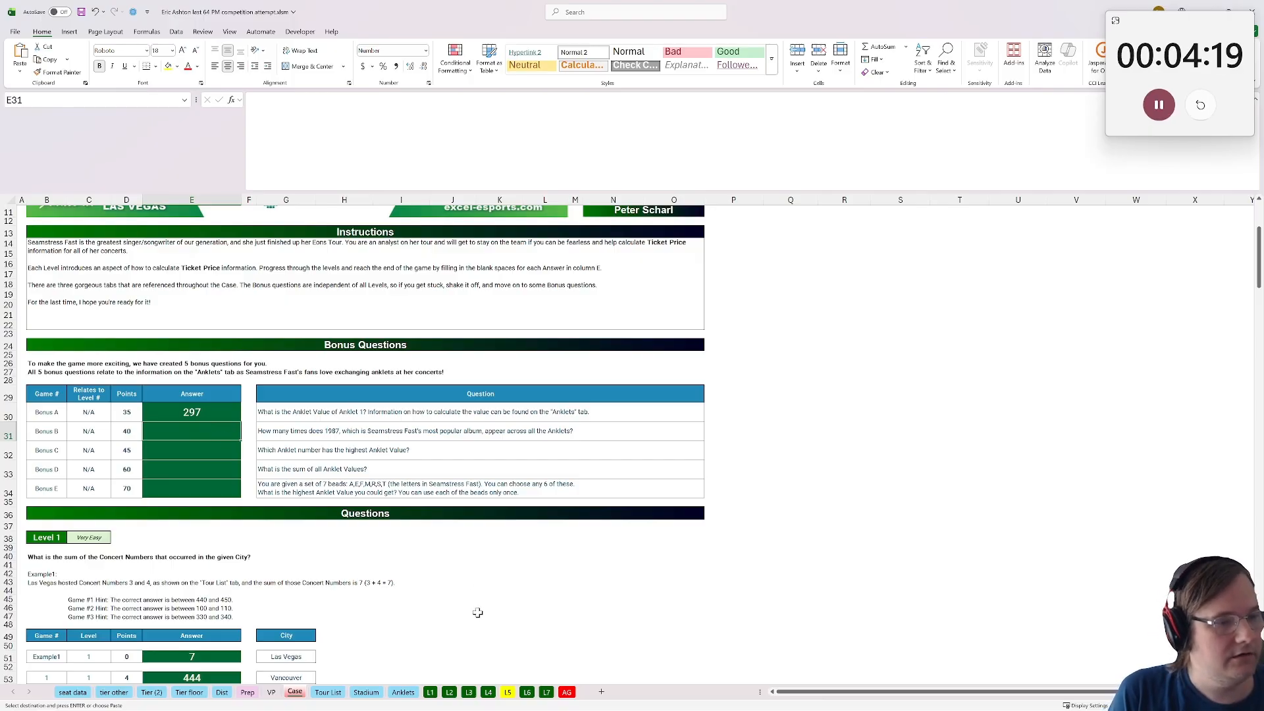
Sum all anklet values from D14 down on the Anklets sheet and enter 15226 as the Bonus D answer on the Case sheet
click(163, 447)
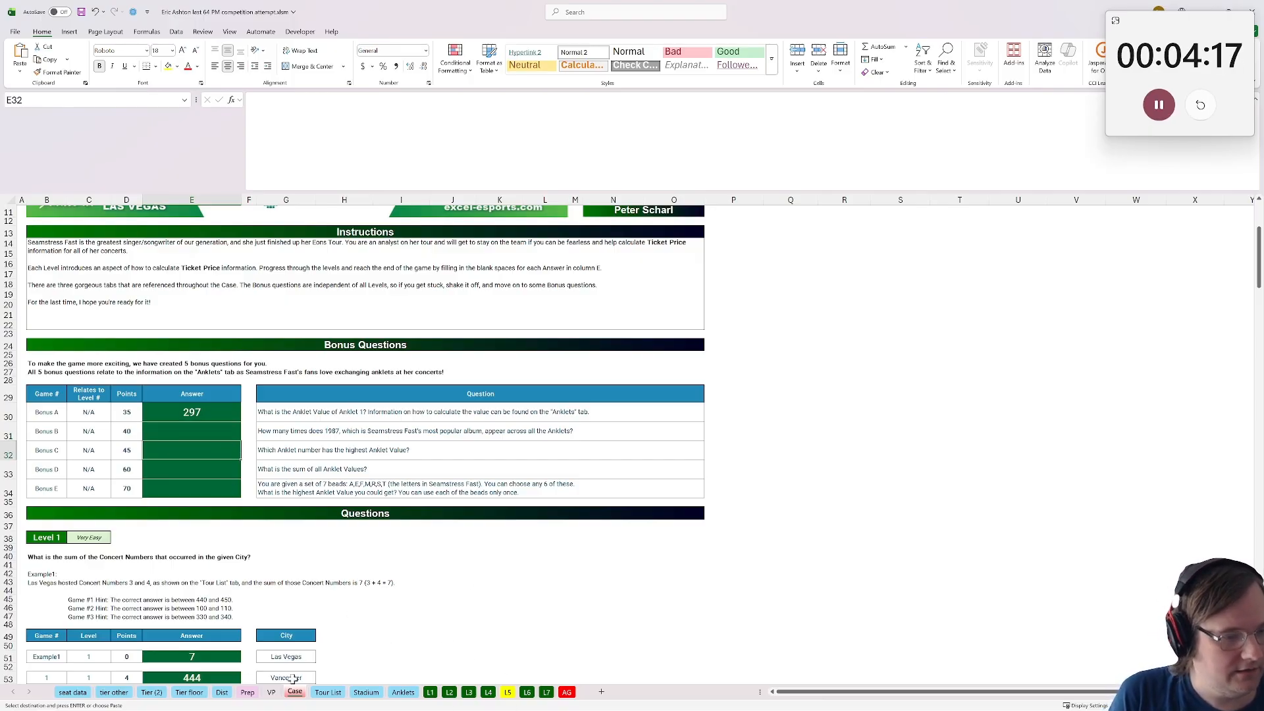
click(403, 692)
key(ctrl+shift+Down)
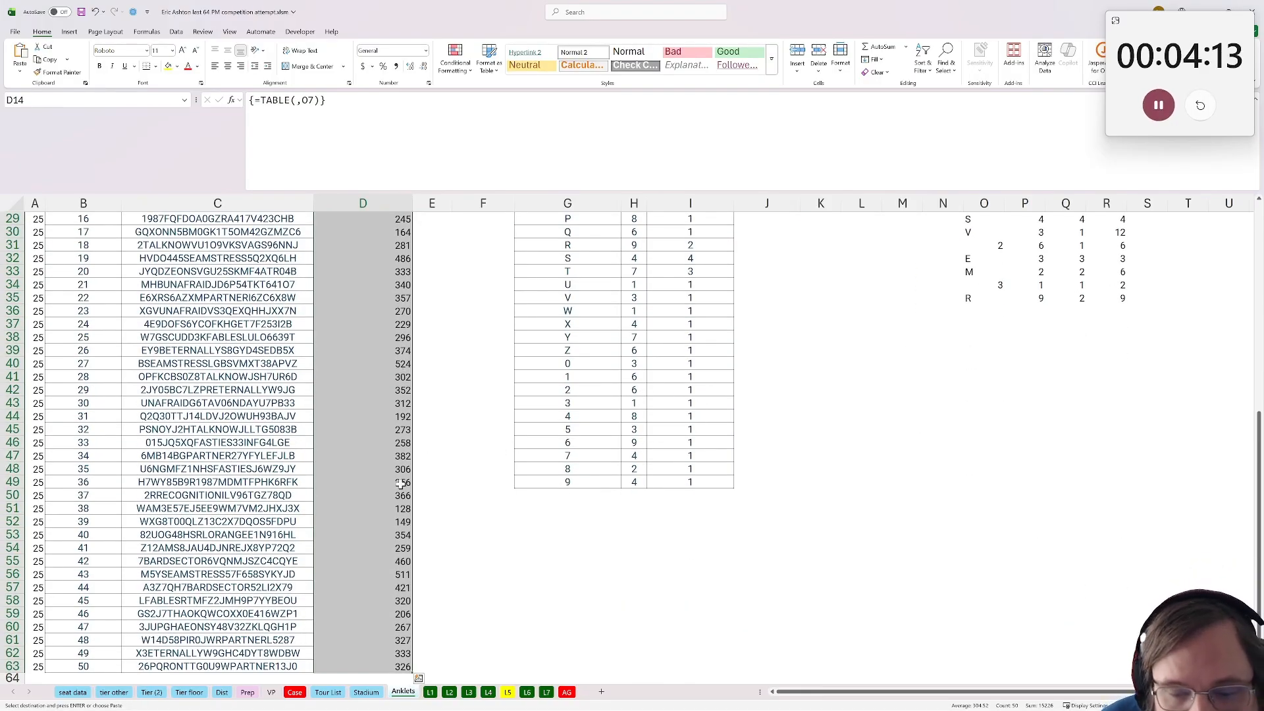
click(294, 692)
click(200, 467)
text(1522)
text(6)
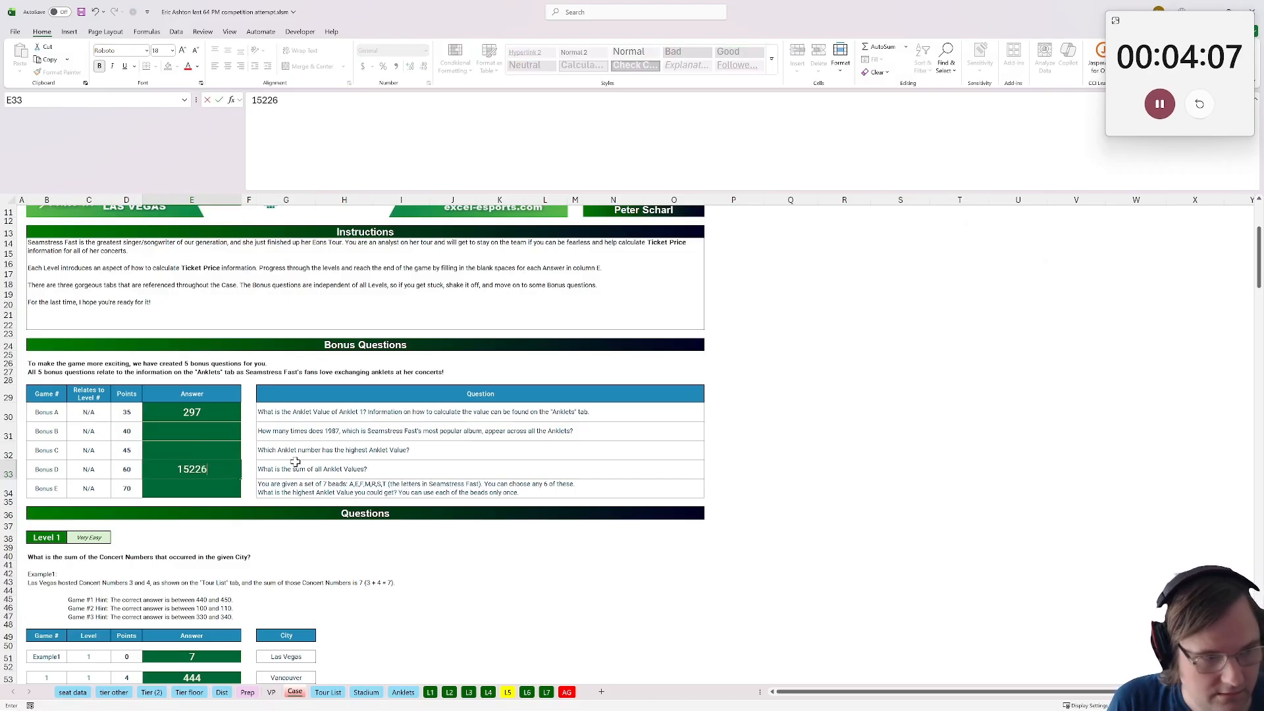
key(Return)
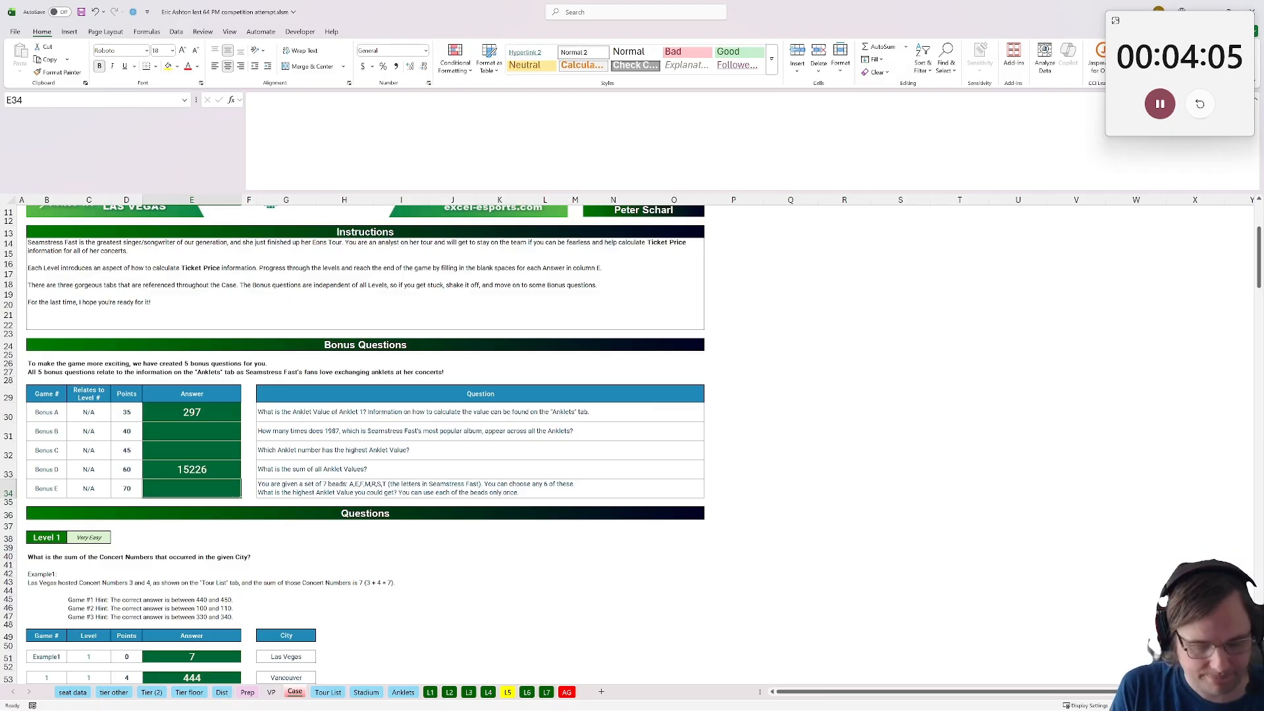
Switch to the Excel Esports page and enter 297 for Bonus A and 15226 for Bonus D
key(alt+Tab)
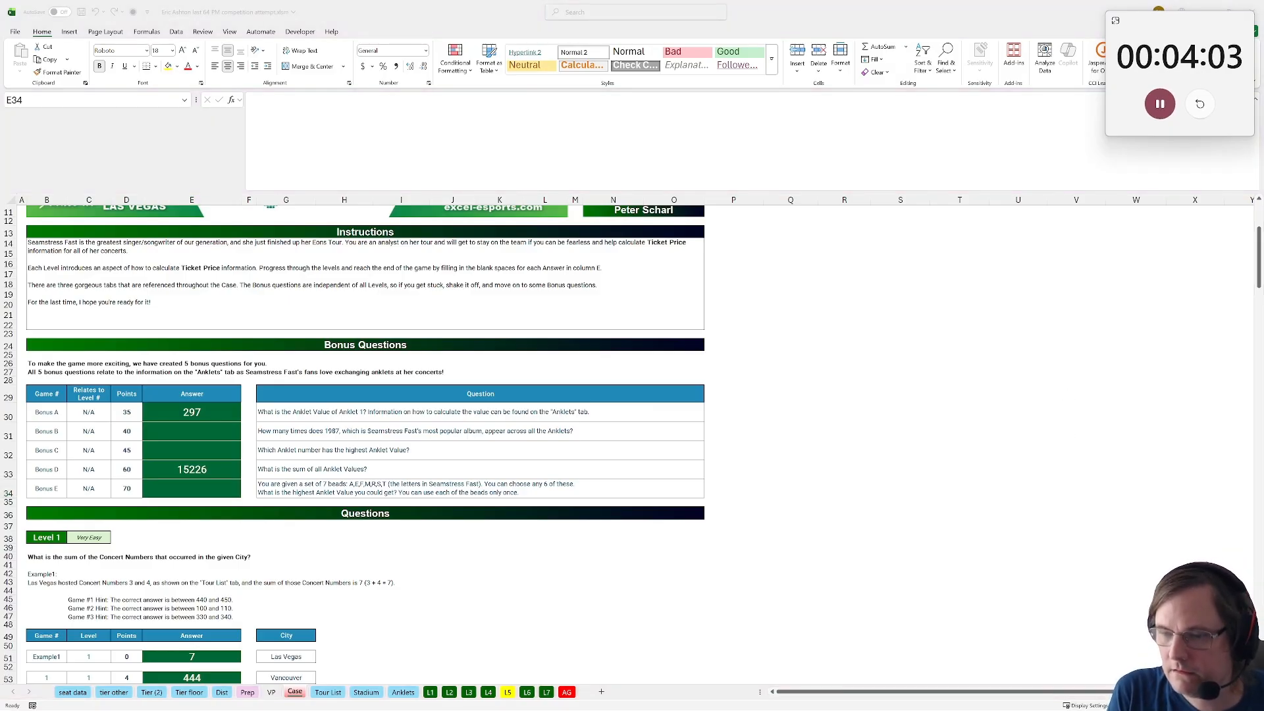
key(alt+Tab)
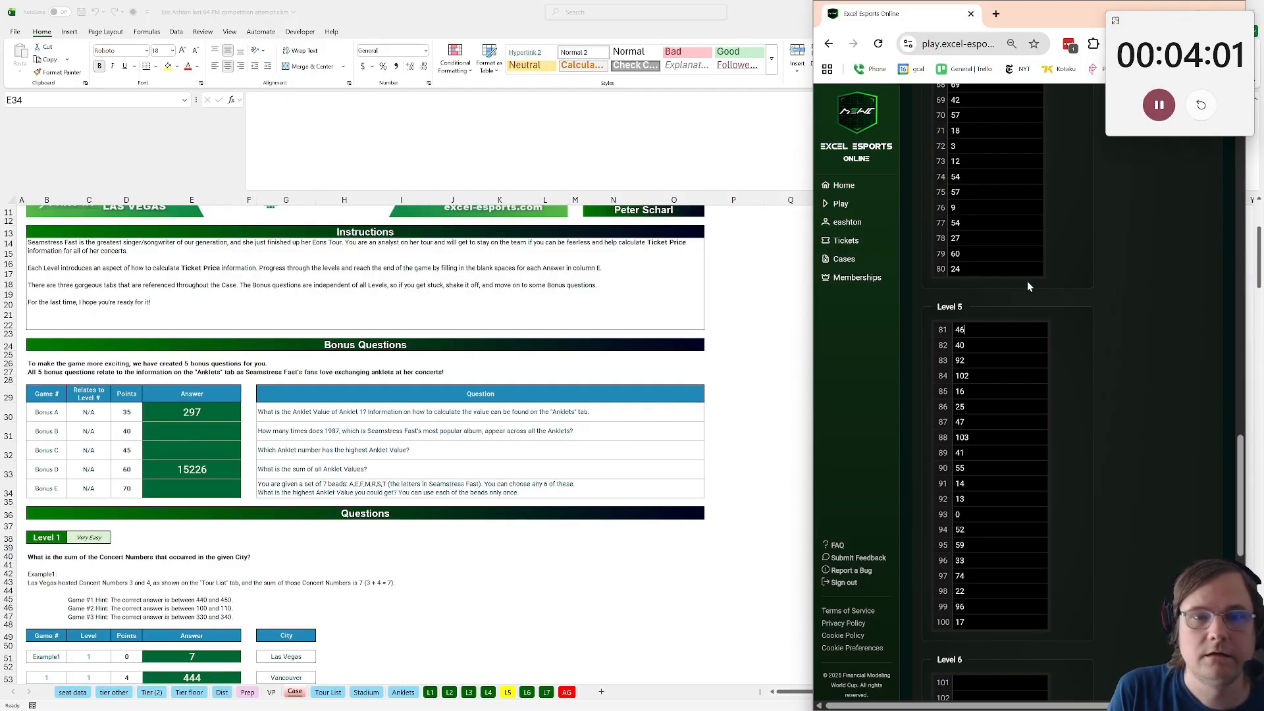
scroll(1045, 331, up, 10)
click(971, 530)
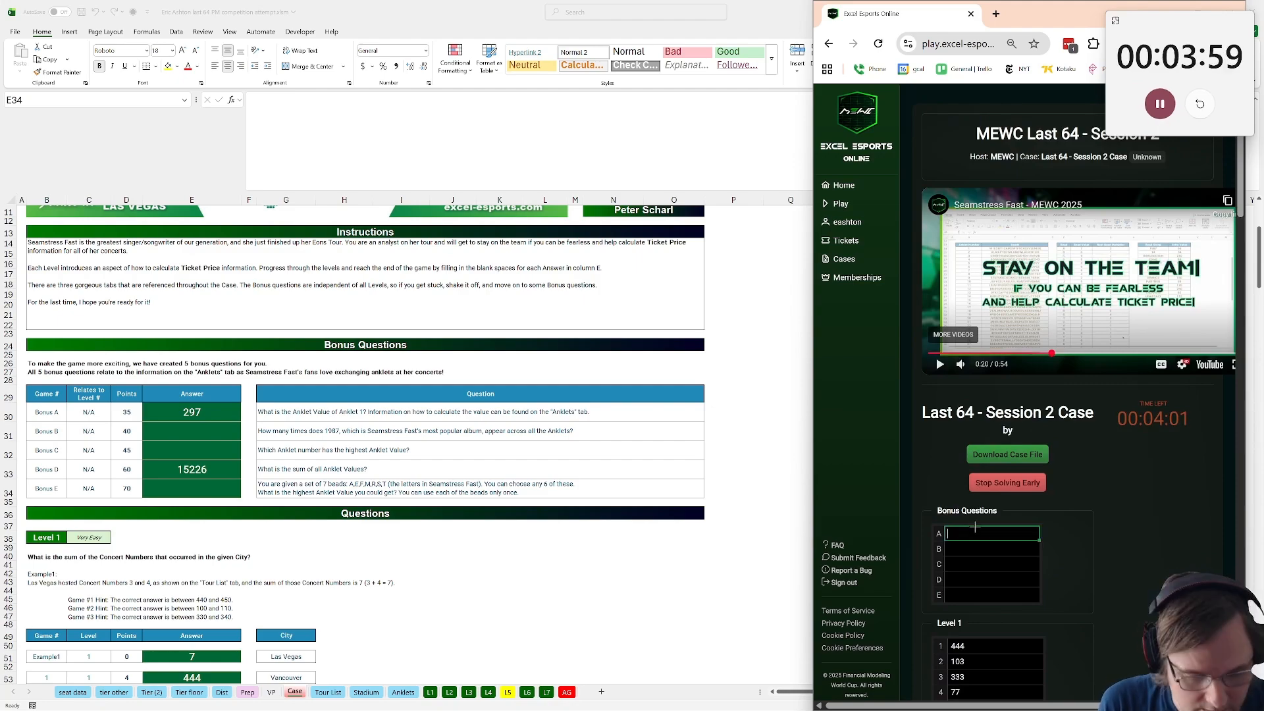
text(297)
key(Return)
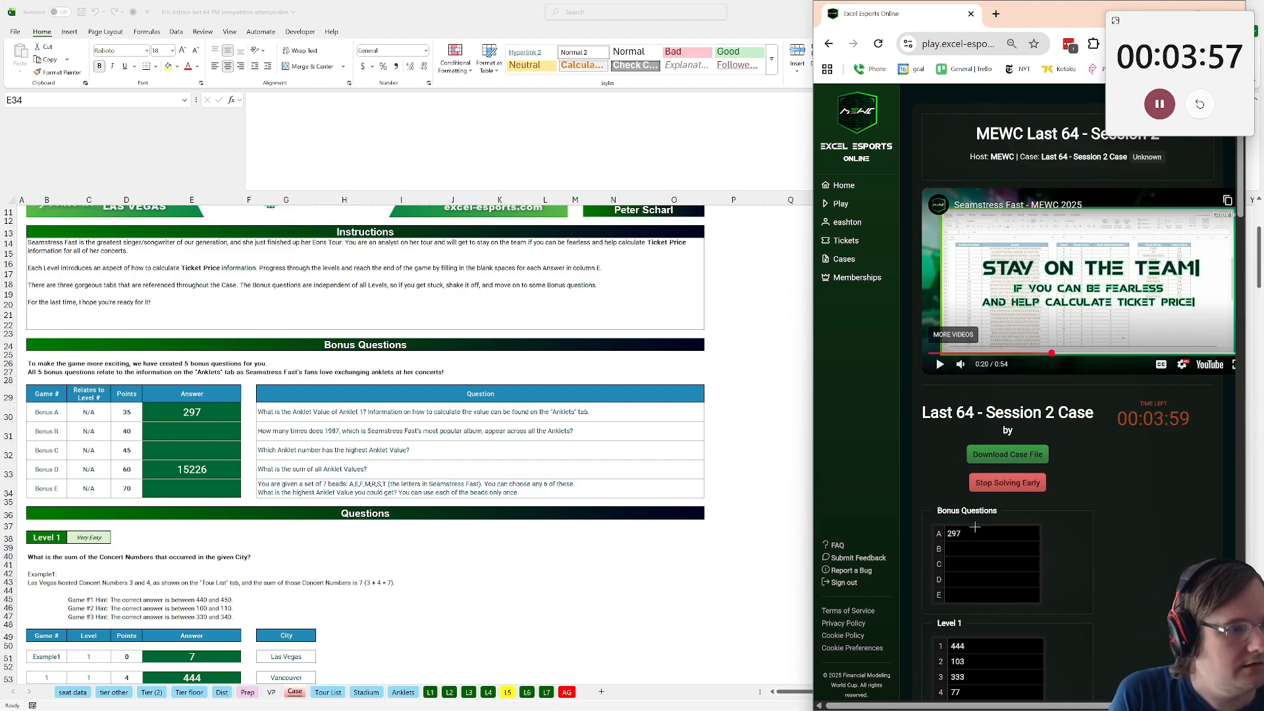
key(Tab)
key(Tab)
text(15)
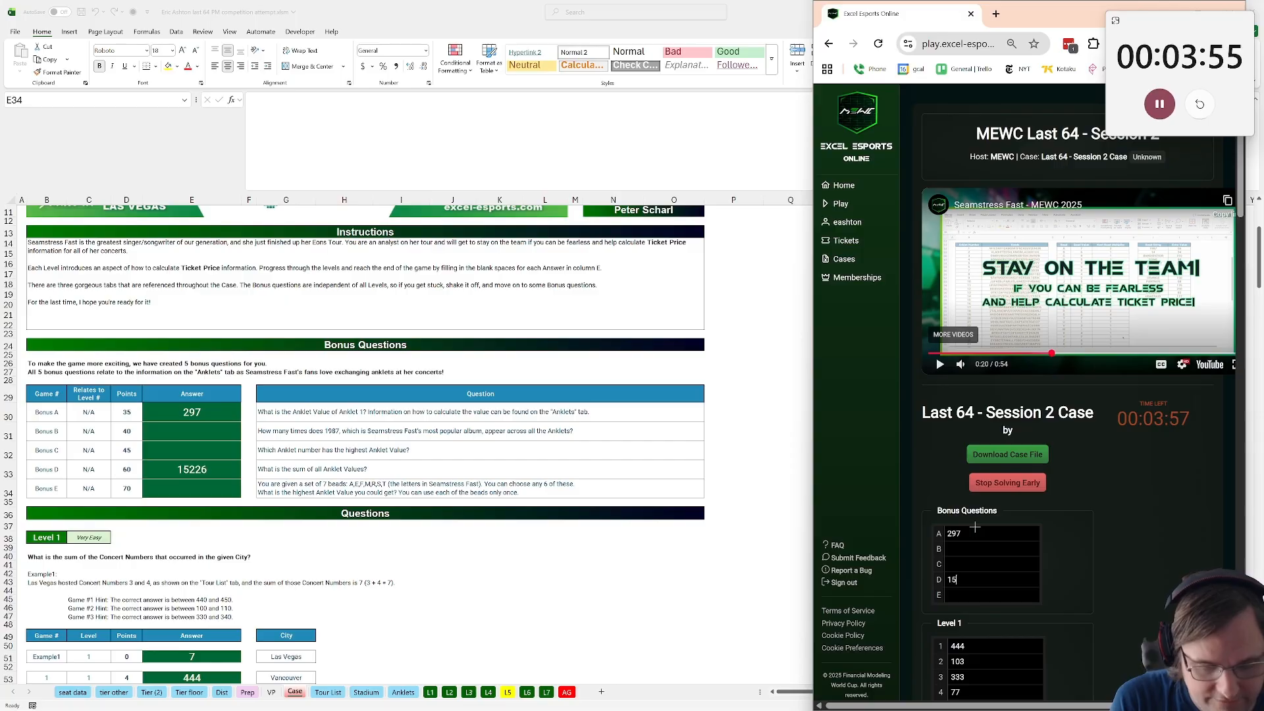
click(974, 552)
Write a count_substring formula in Q31 of the Case sheet that counts "1987" in the concatenated beads Anklets!C14:C63
click(211, 428)
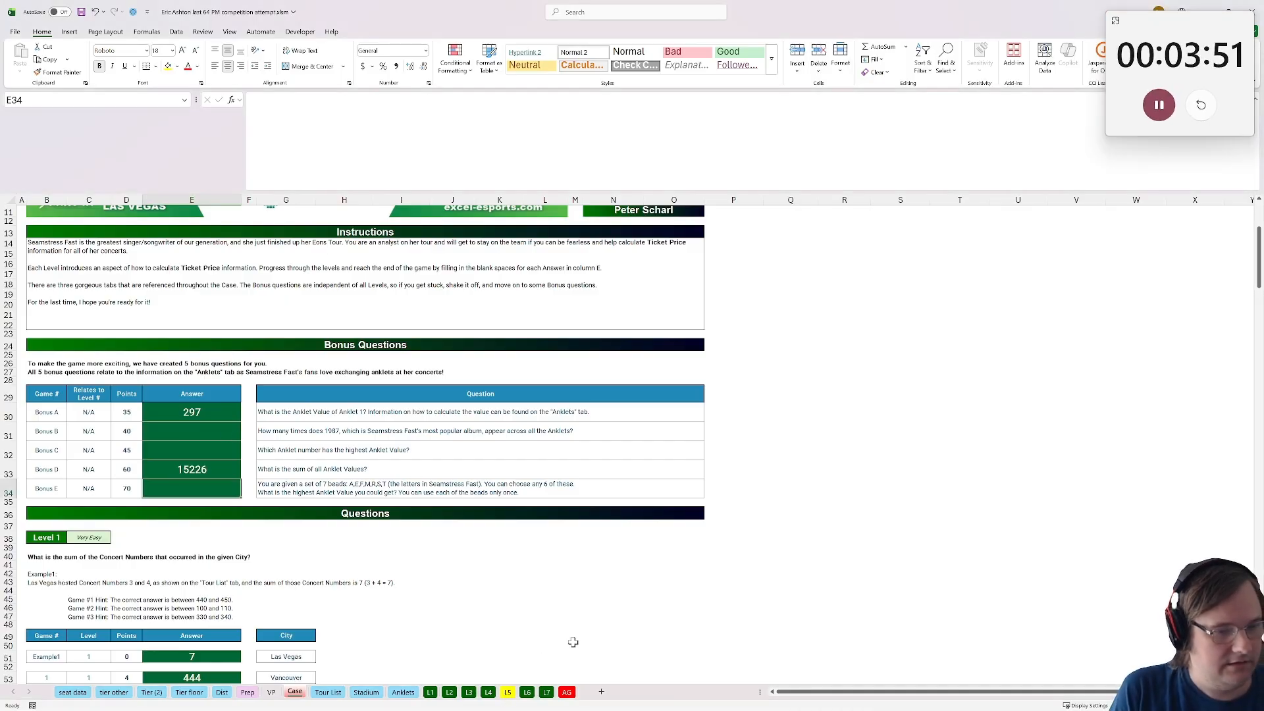
click(817, 432)
text(=count)
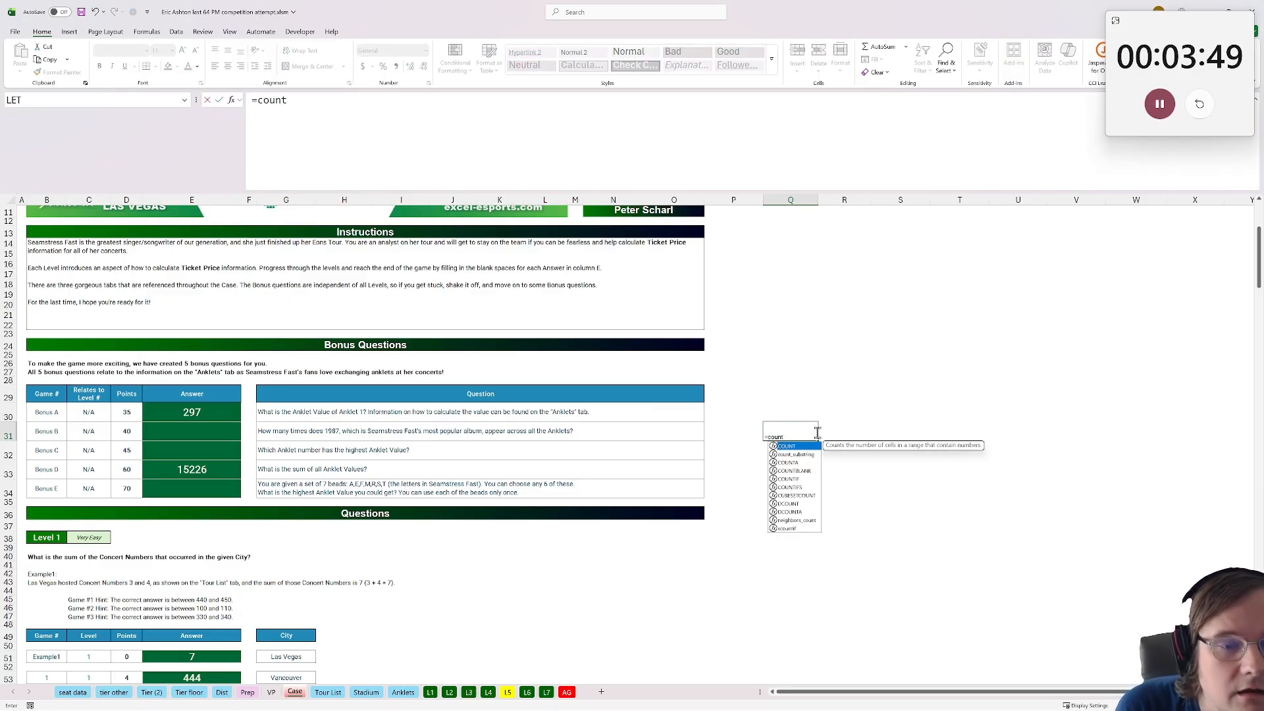
text(_substring(concat()
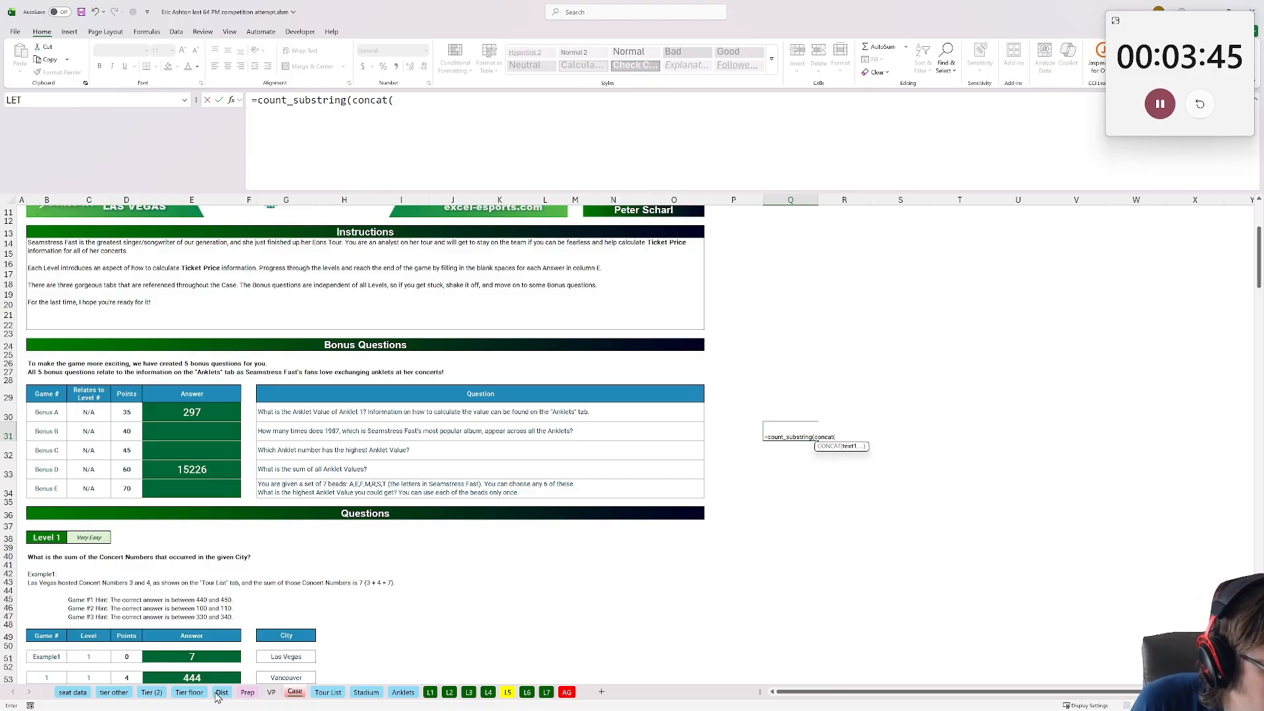
click(403, 692)
scroll(224, 329, up, 7)
click(224, 306)
key(ctrl+shift+Down)
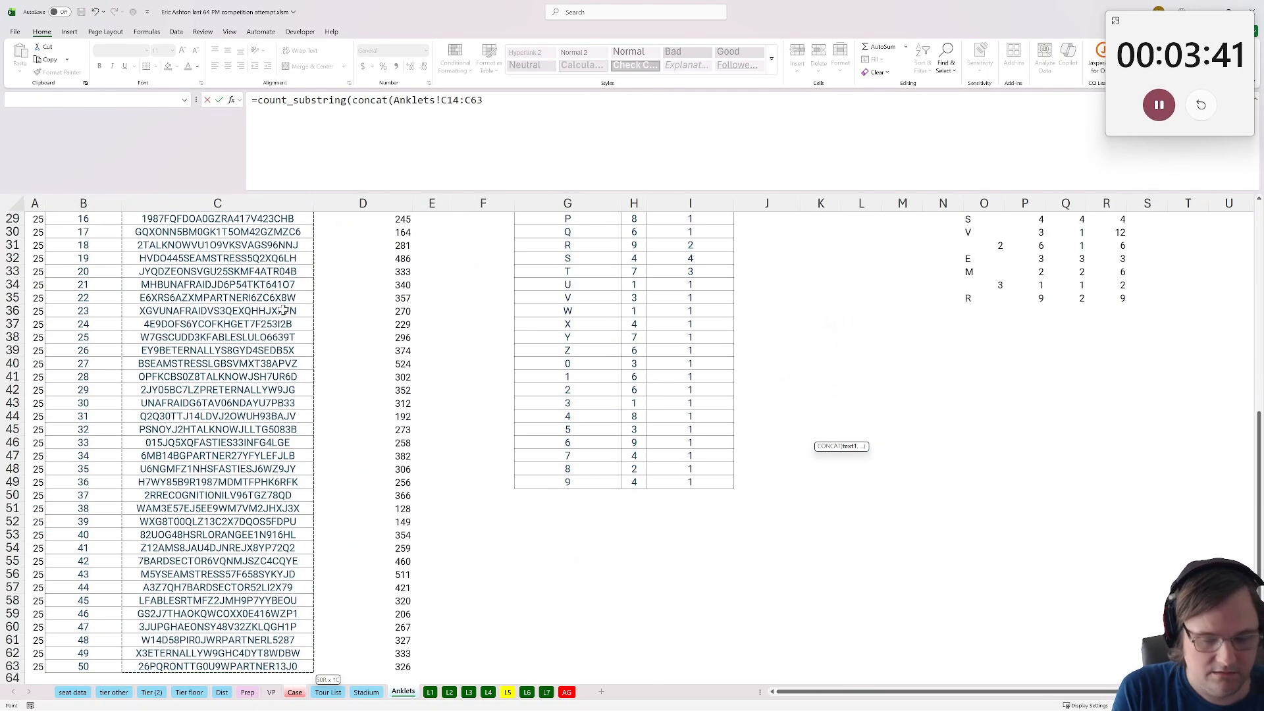
text(),"1)
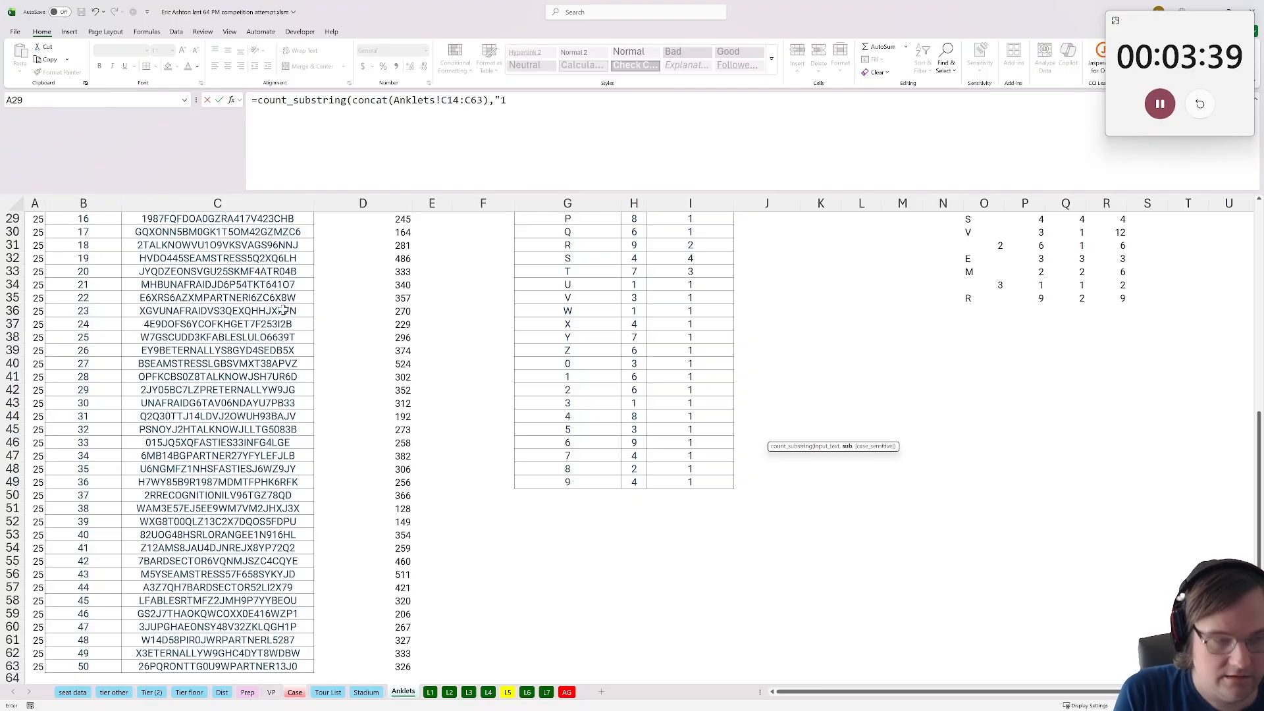
text(987")
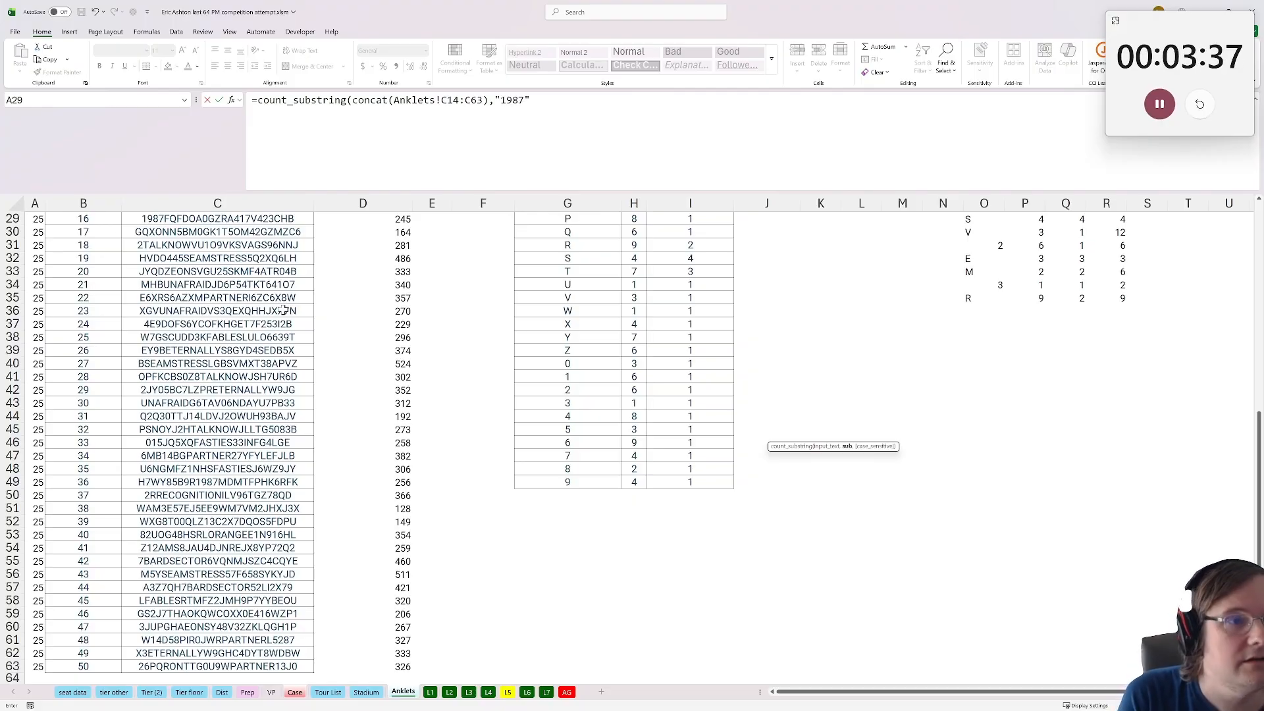
text()))
key(Return)
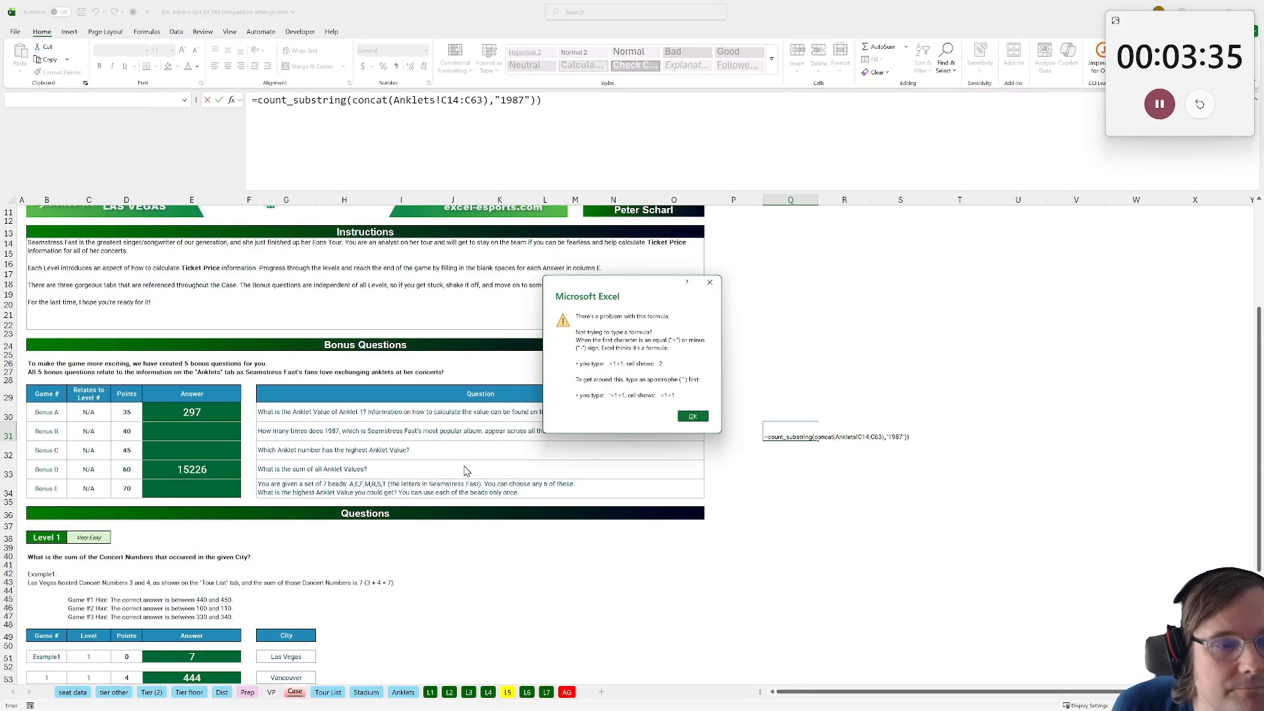
Remove the surplus closing parenthesis from the Q31 formula and enter it
click(693, 416)
click(634, 125)
key(BackSpace)
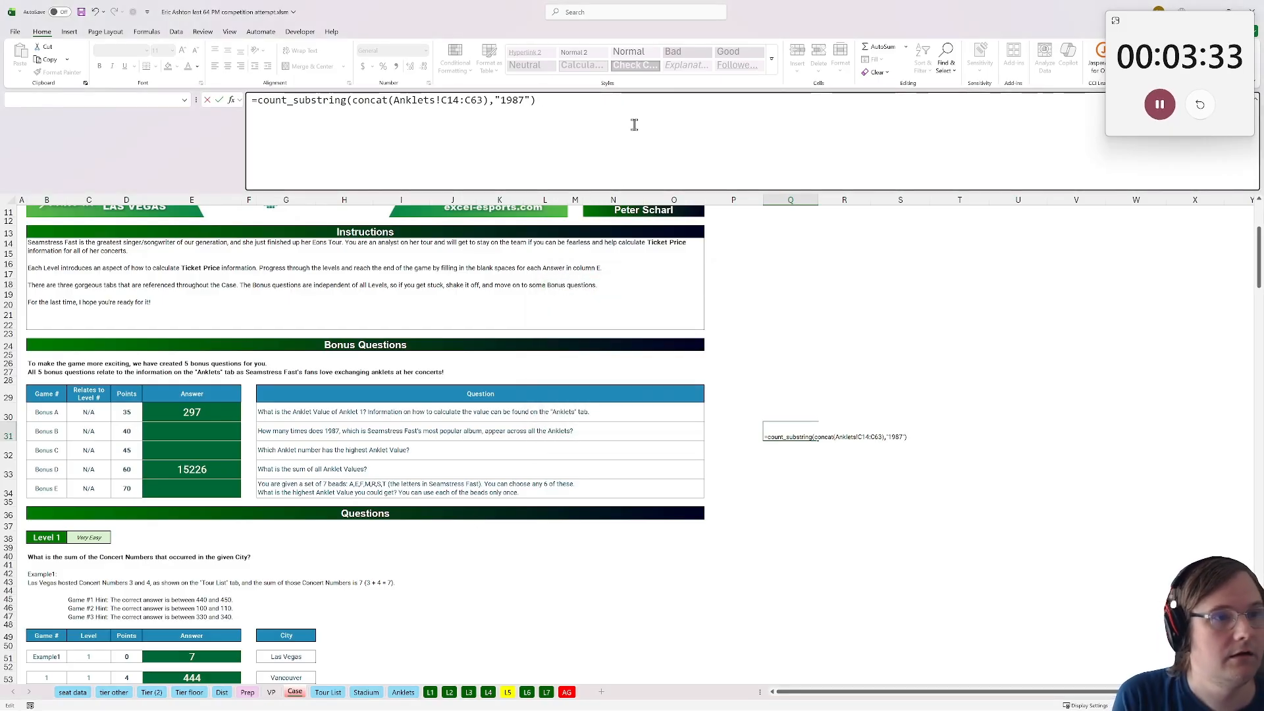
key(Return)
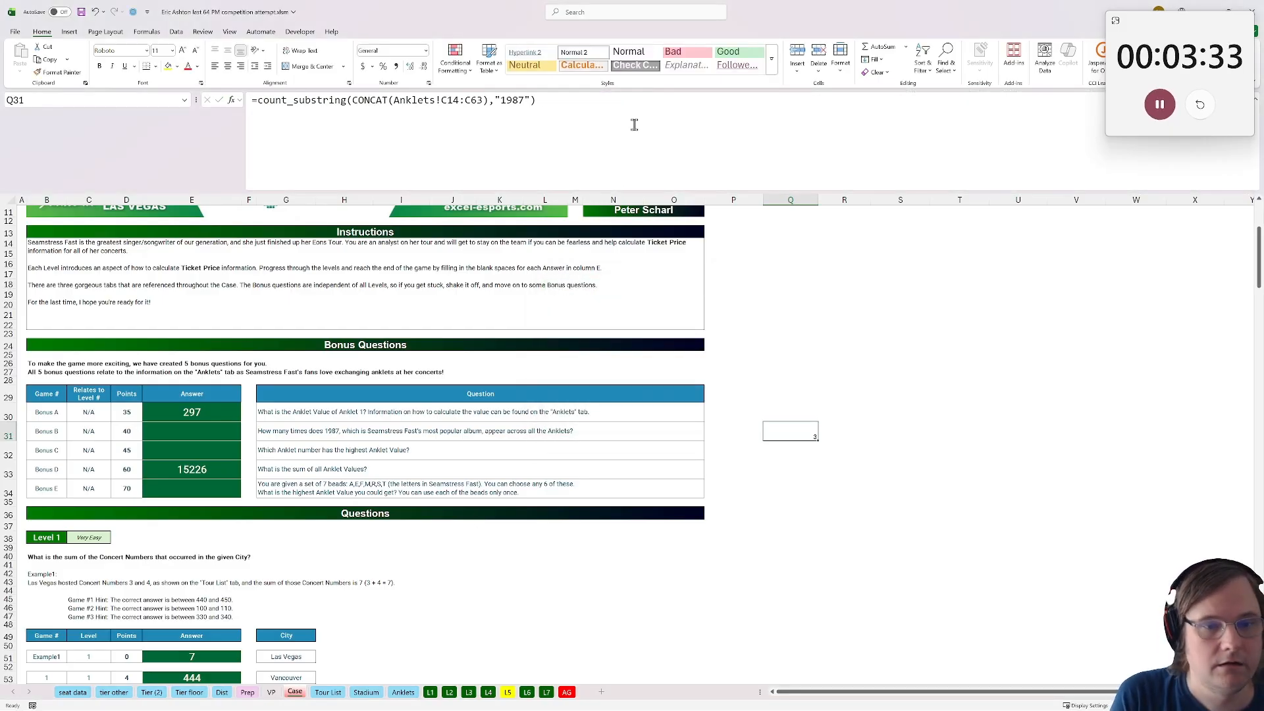
Enter 3 as the Bonus B answer in E31 on the Case sheet
click(190, 449)
click(199, 430)
text(3)
click(205, 448)
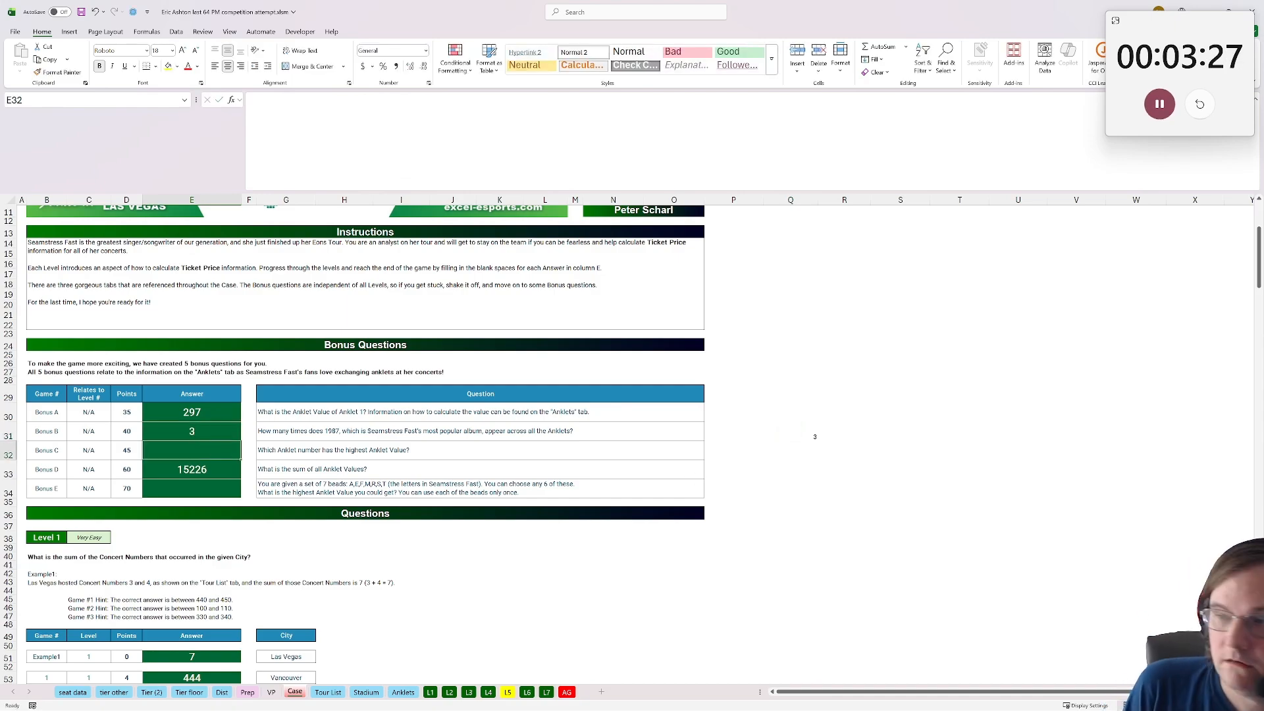
Shrink the workbook window so that it fits beside the Excel Esports browser page
key(alt+Tab)
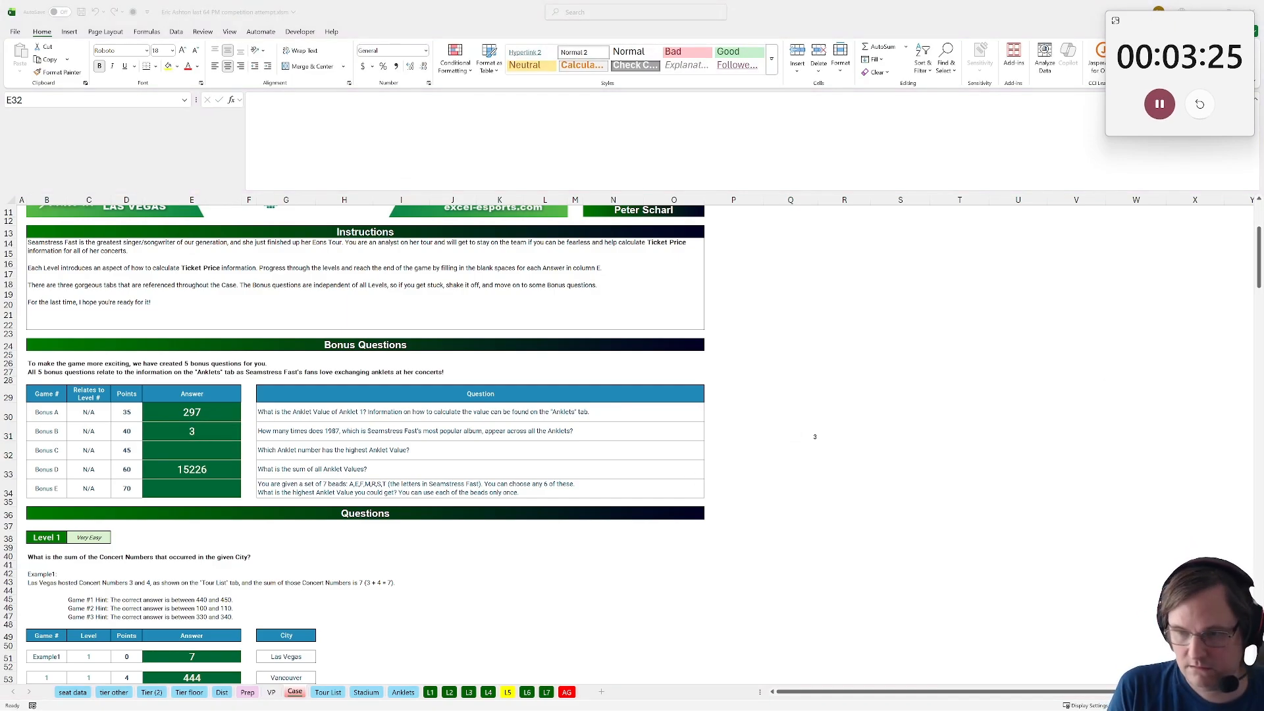
drag(613, 4, 343, 25)
drag(663, 520, 802, 697)
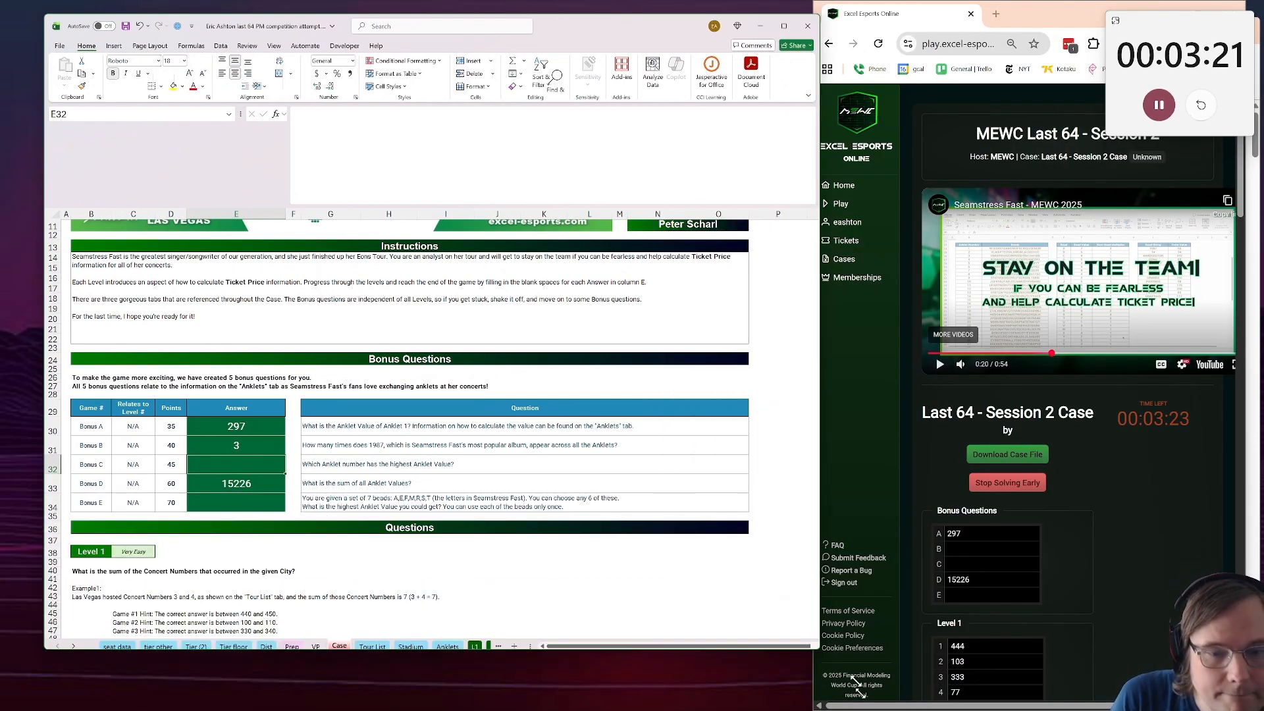
Enter 3 for Bonus B on the Excel Esports page
click(981, 548)
text(3)
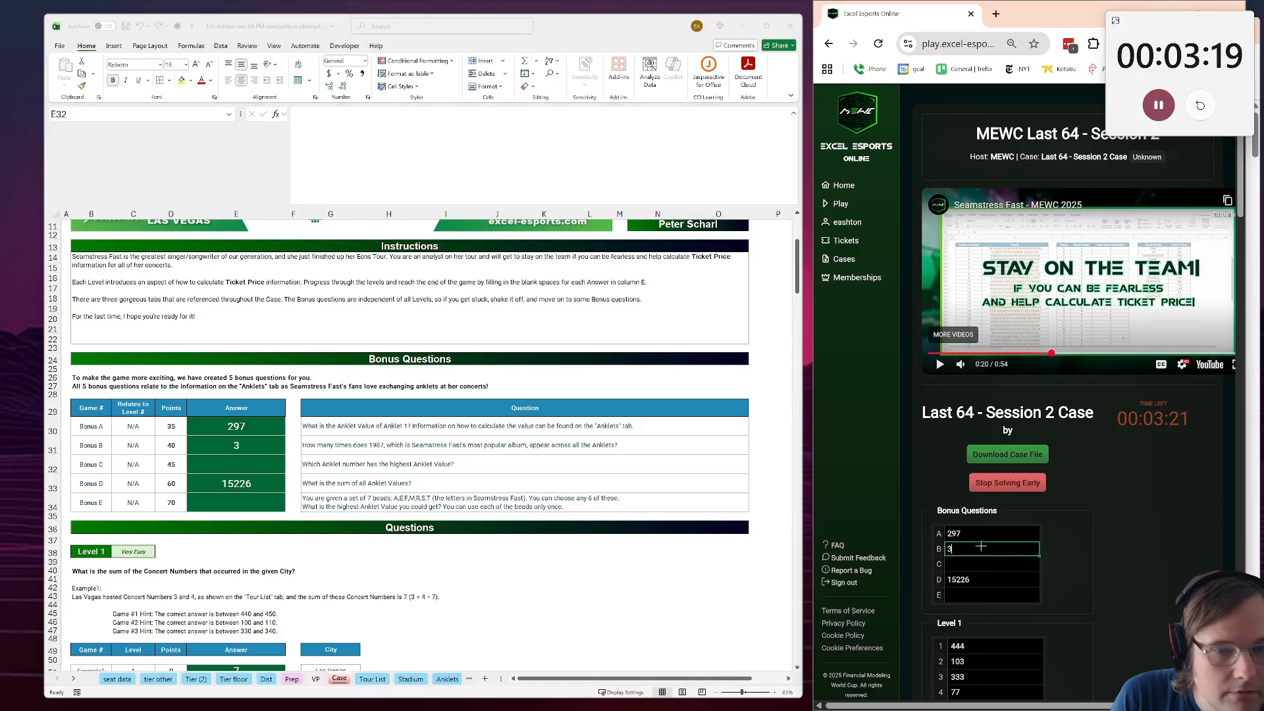
click(948, 564)
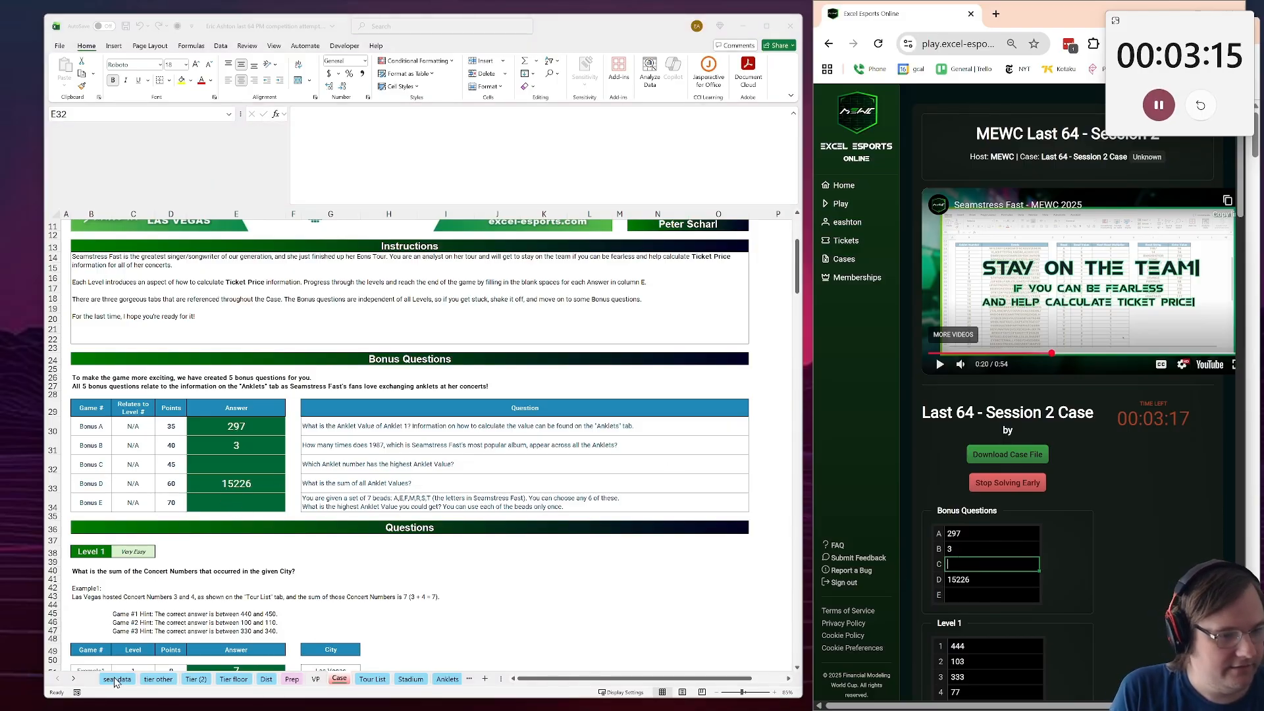
Enter =biggest(D14:D63,C14:C63) in F39 on the Anklets sheet to find the anklet with the highest value
click(447, 679)
click(503, 364)
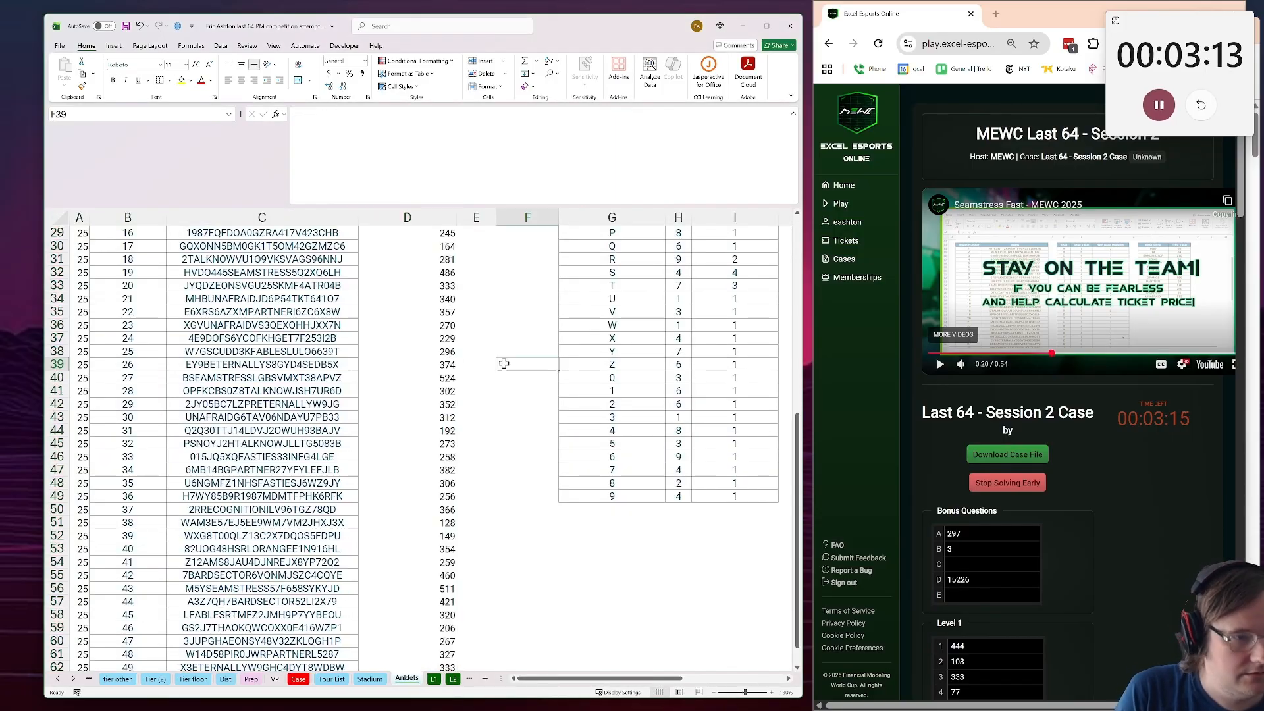
text(=biggest()
scroll(474, 286, up, 9)
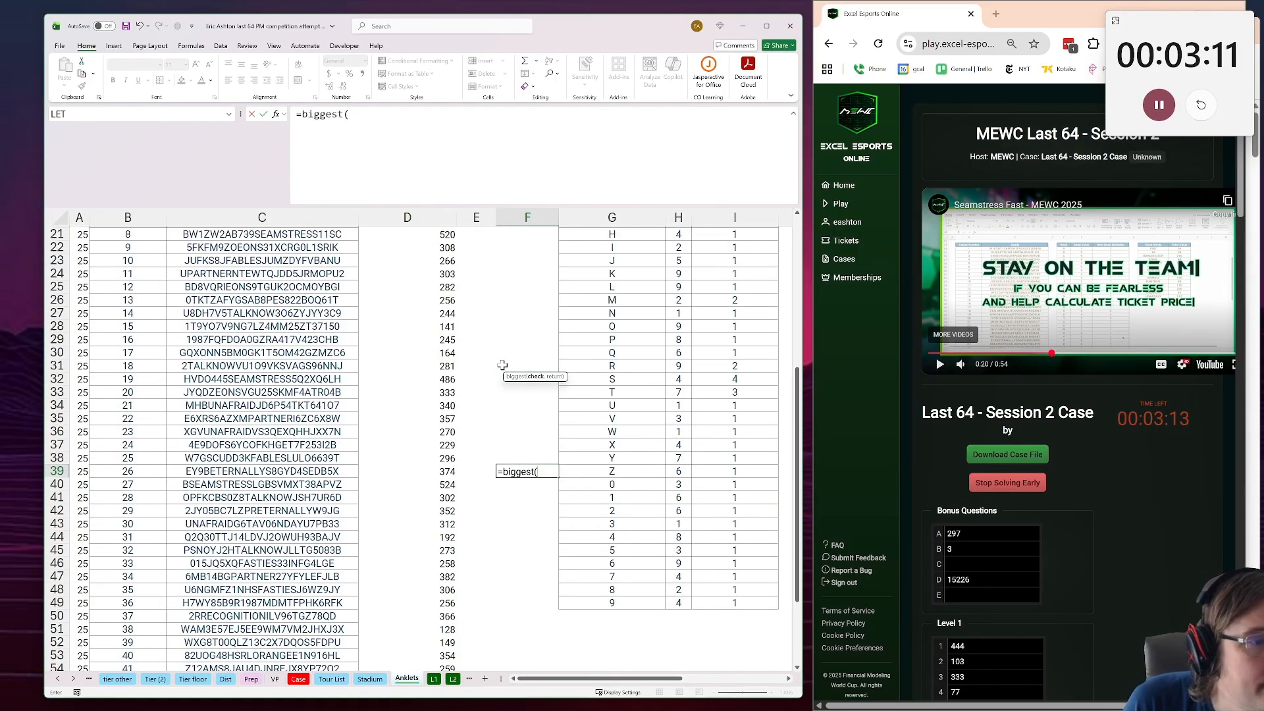
click(428, 393)
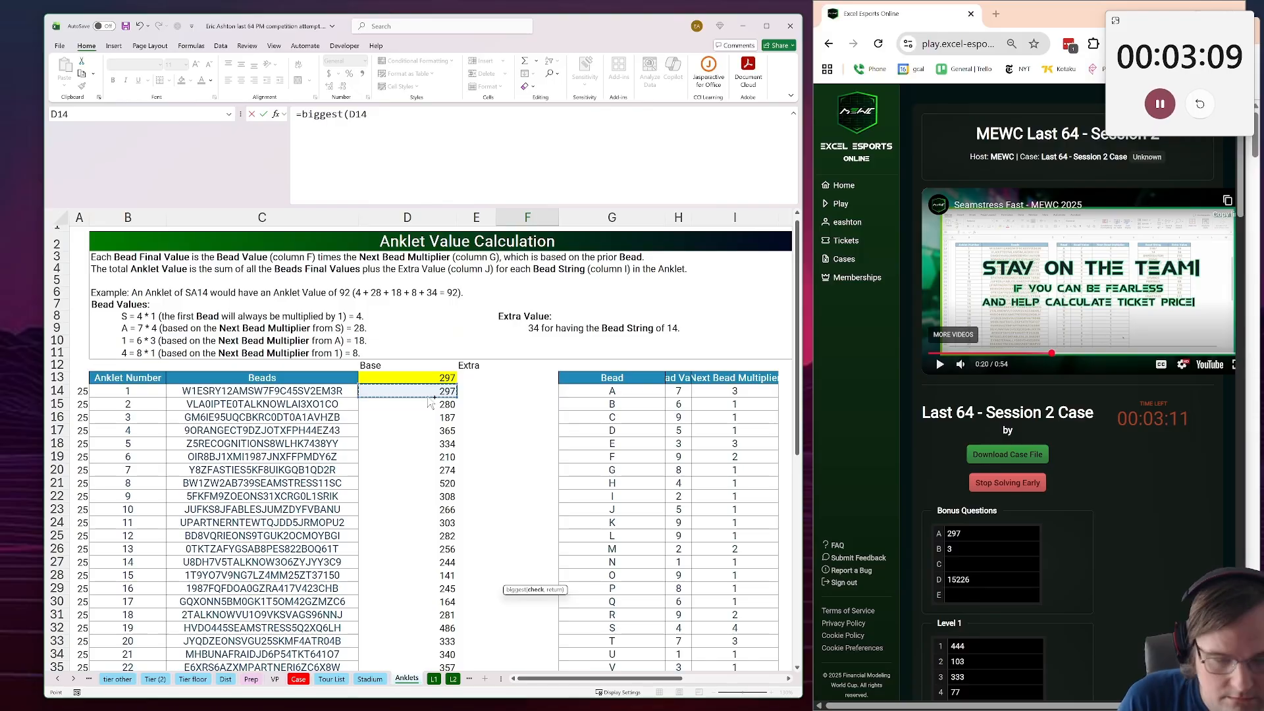
key(ctrl+shift+Down)
text(,)
click(261, 642)
click(261, 654)
key(ctrl+shift+Up)
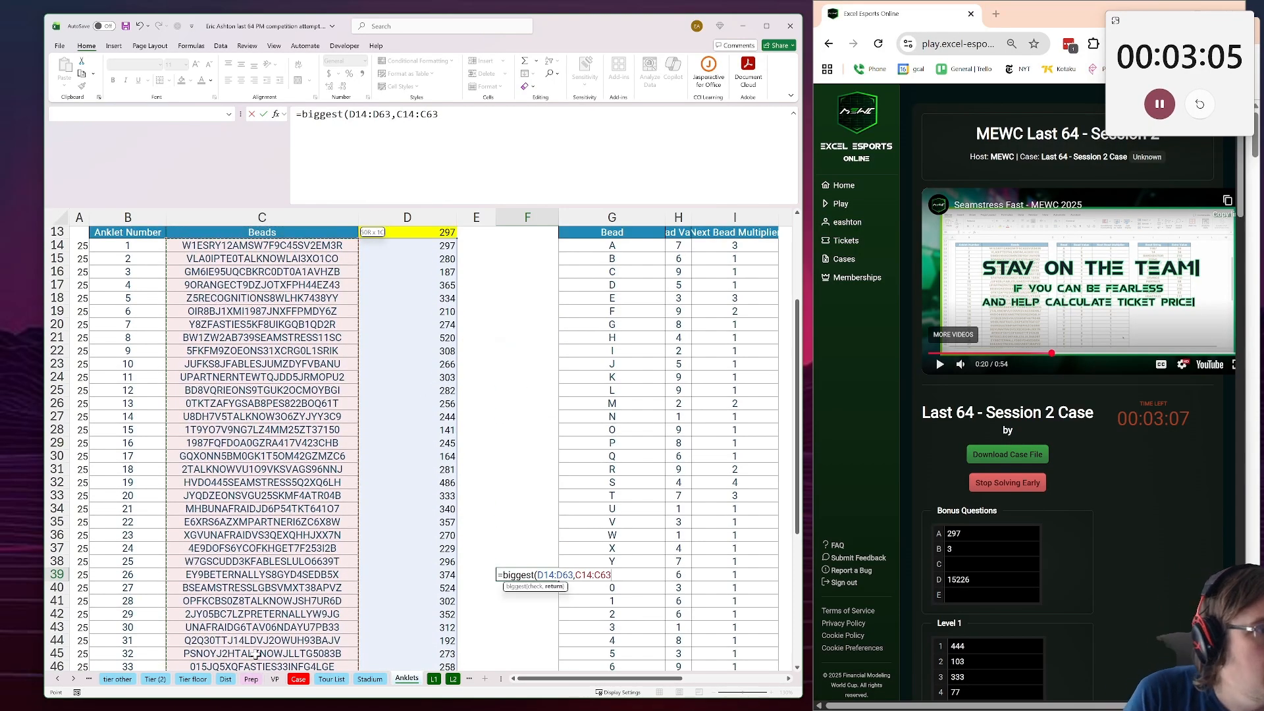
key(ctrl+Return)
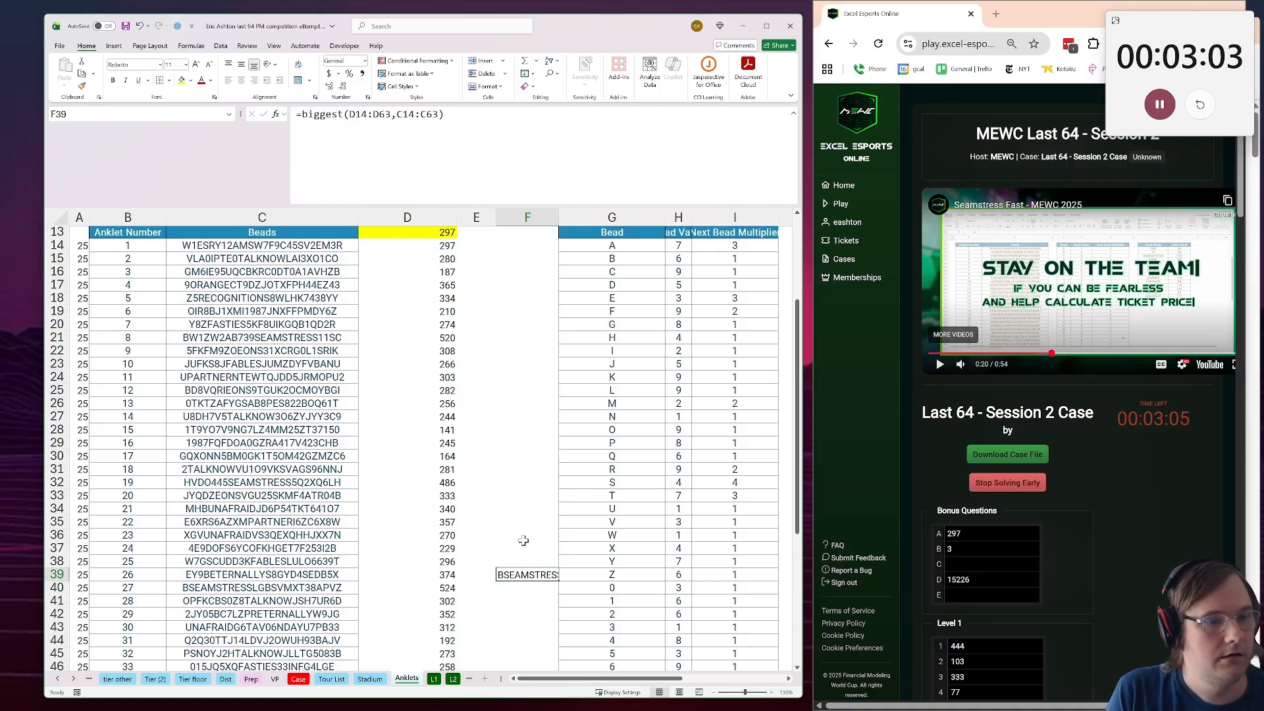
Shift the return range of the F39 formula from the Beads column to the Anklet Number column
double_click(518, 572)
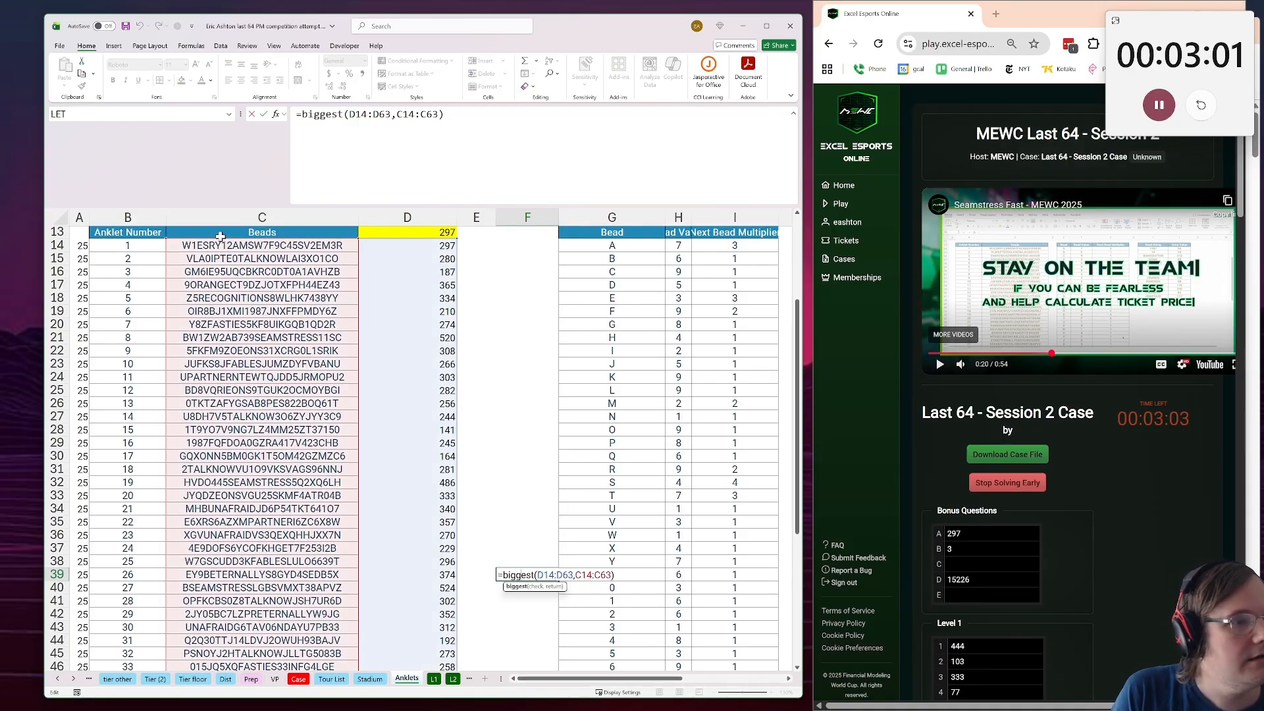
drag(166, 245, 157, 249)
key(Return)
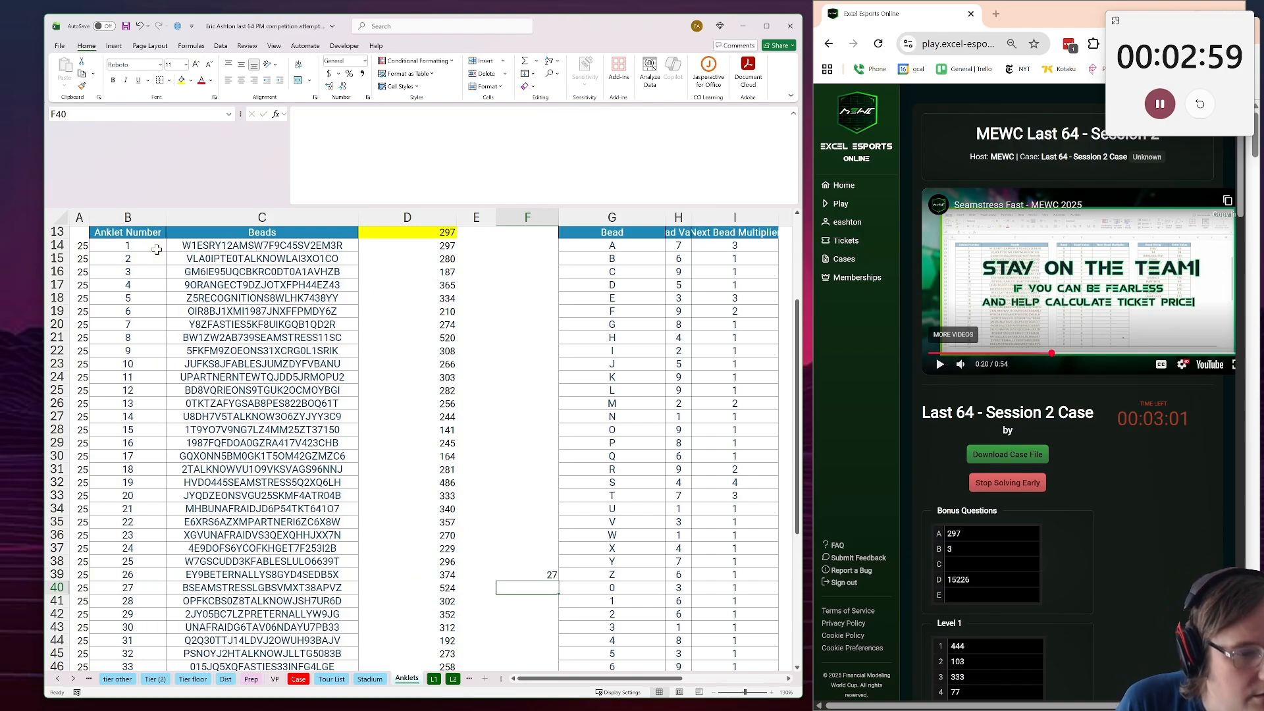
Copy the anklet number from F39 into Bonus C's answer cell E32 and into Bonus C on the Excel Esports page
click(526, 574)
key(ctrl+c)
click(298, 679)
click(255, 459)
key(ctrl+v)
click(249, 505)
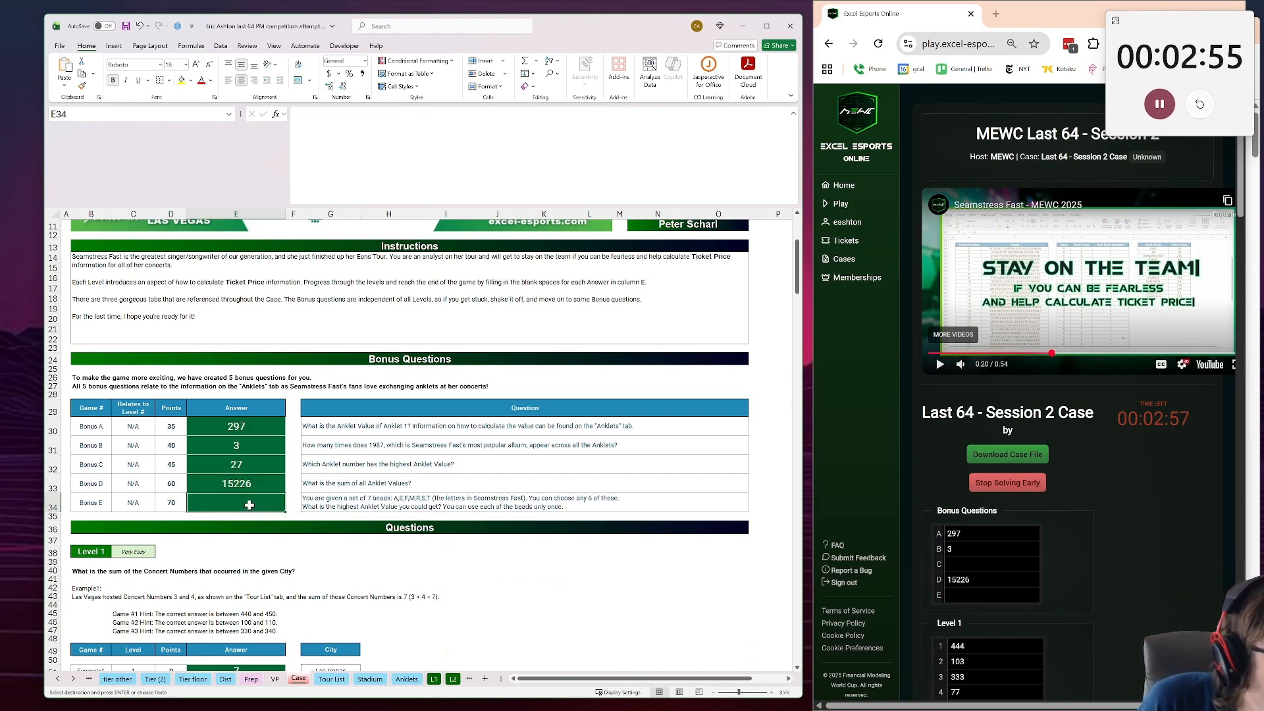
click(982, 558)
key(ctrl+v)
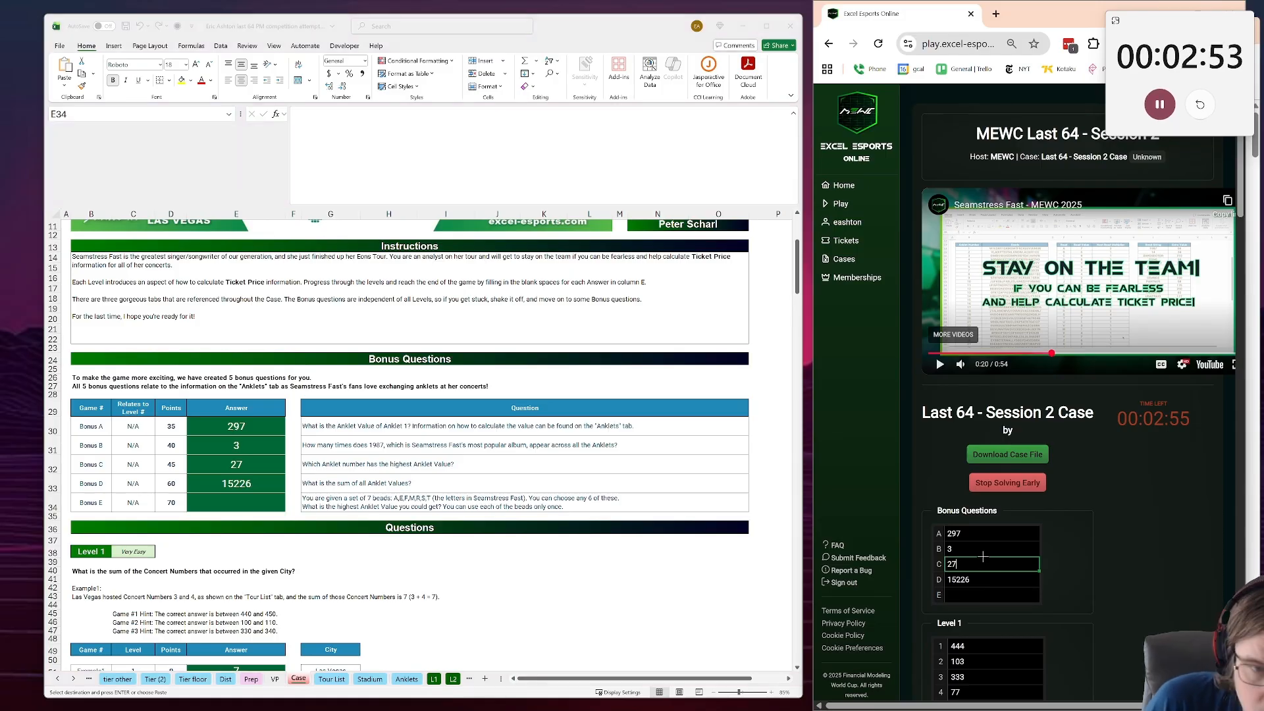
Copy the bead list A,E,F,M,R,S,T from the Bonus E question text into U11 on the Anklets sheet
click(320, 498)
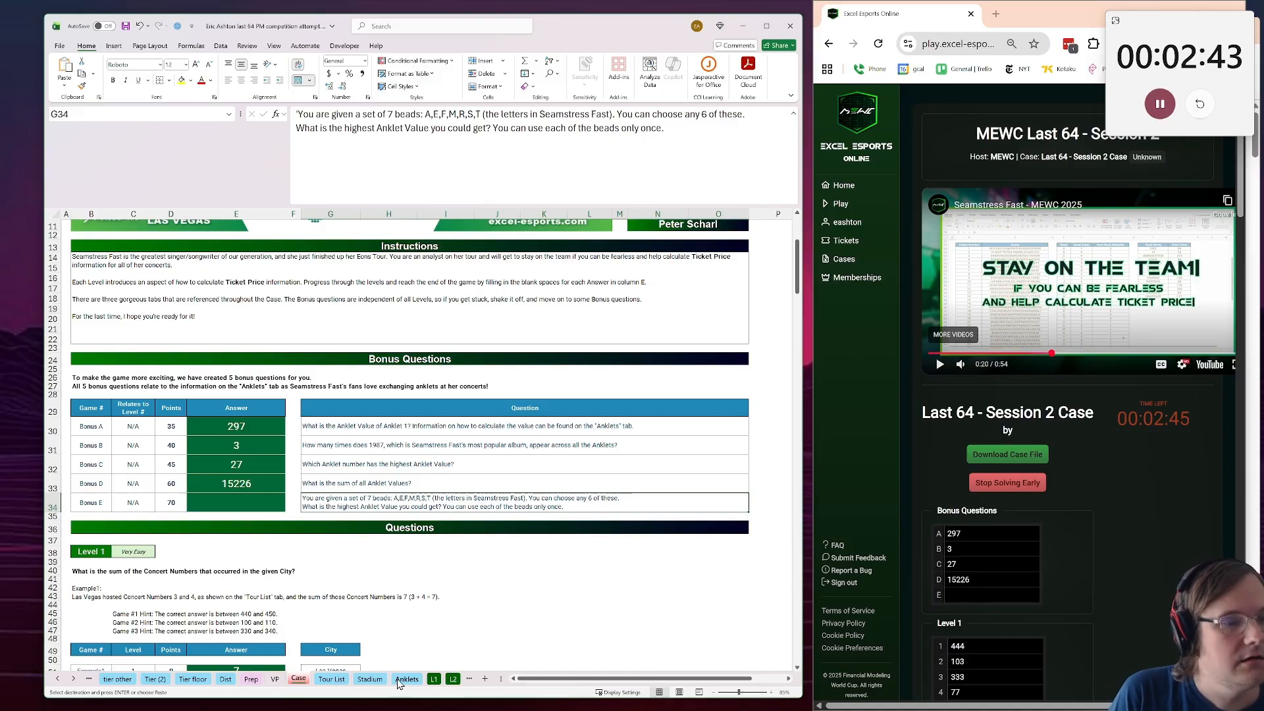
click(481, 112)
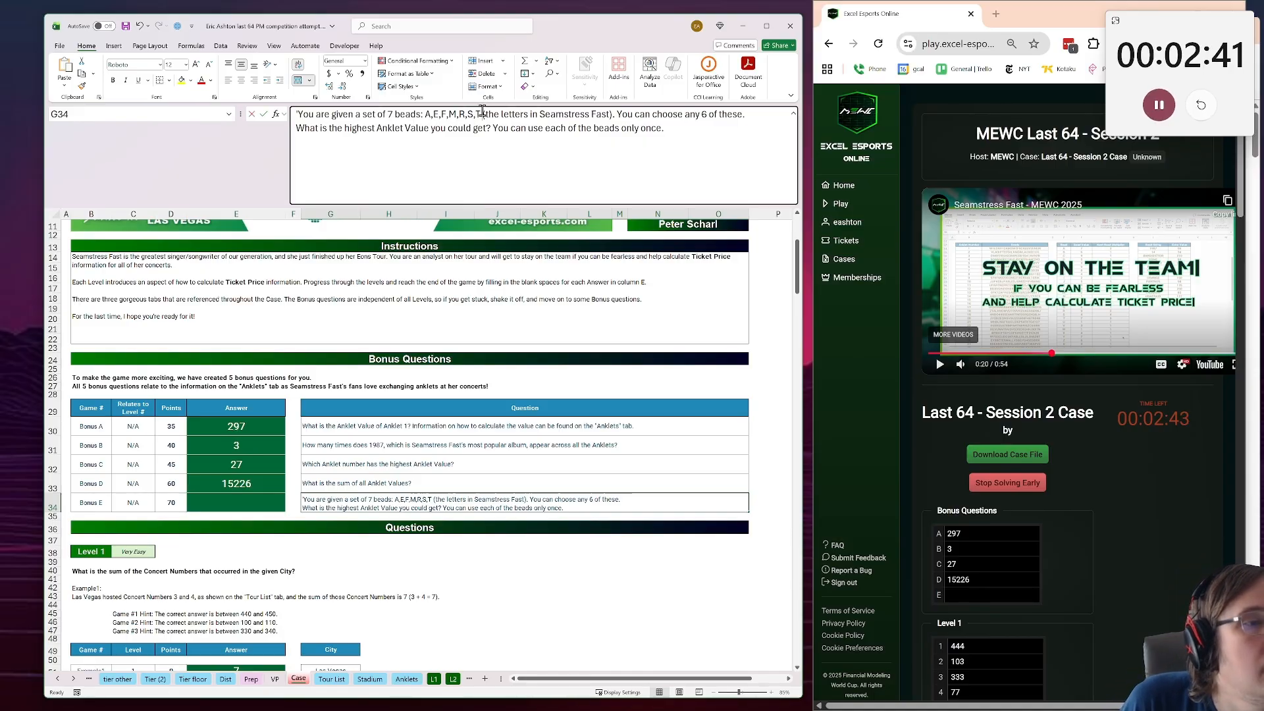
drag(482, 114, 427, 118)
key(ctrl+c)
key(Escape)
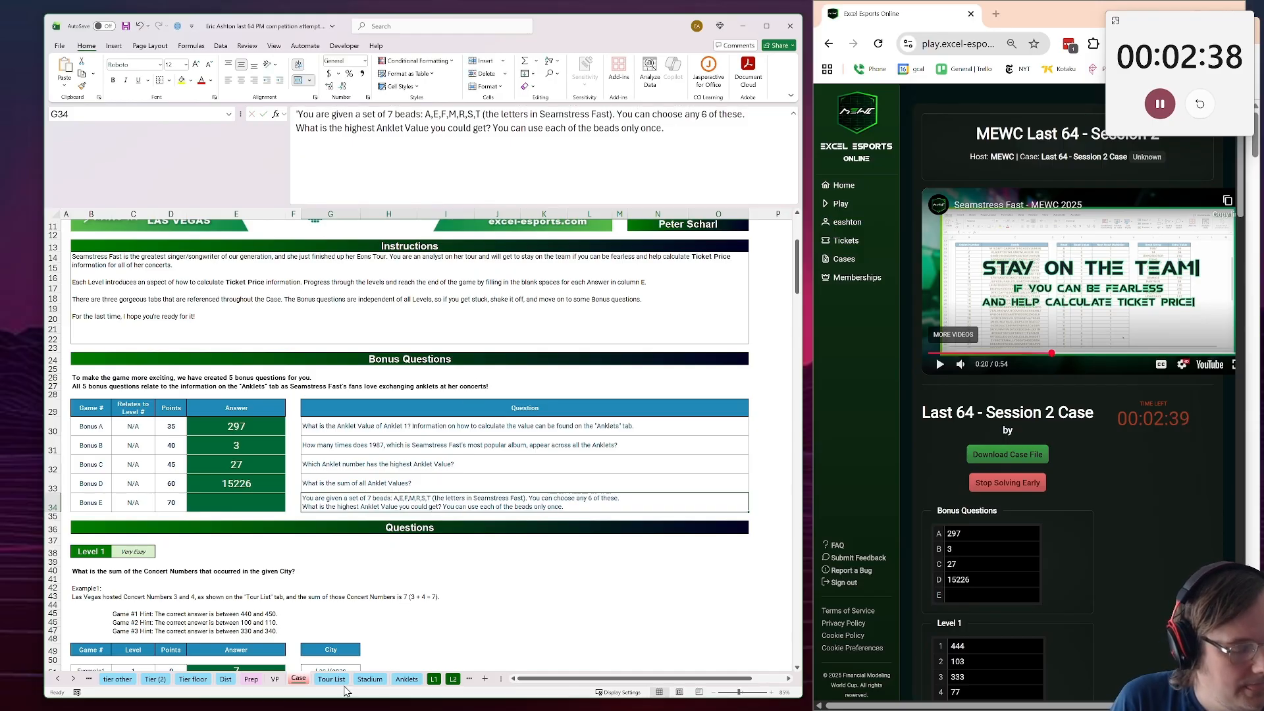
click(407, 679)
scroll(421, 460, up, 10)
scroll(421, 461, up, 5)
drag(323, 532, 981, 507)
scroll(508, 453, down, 4)
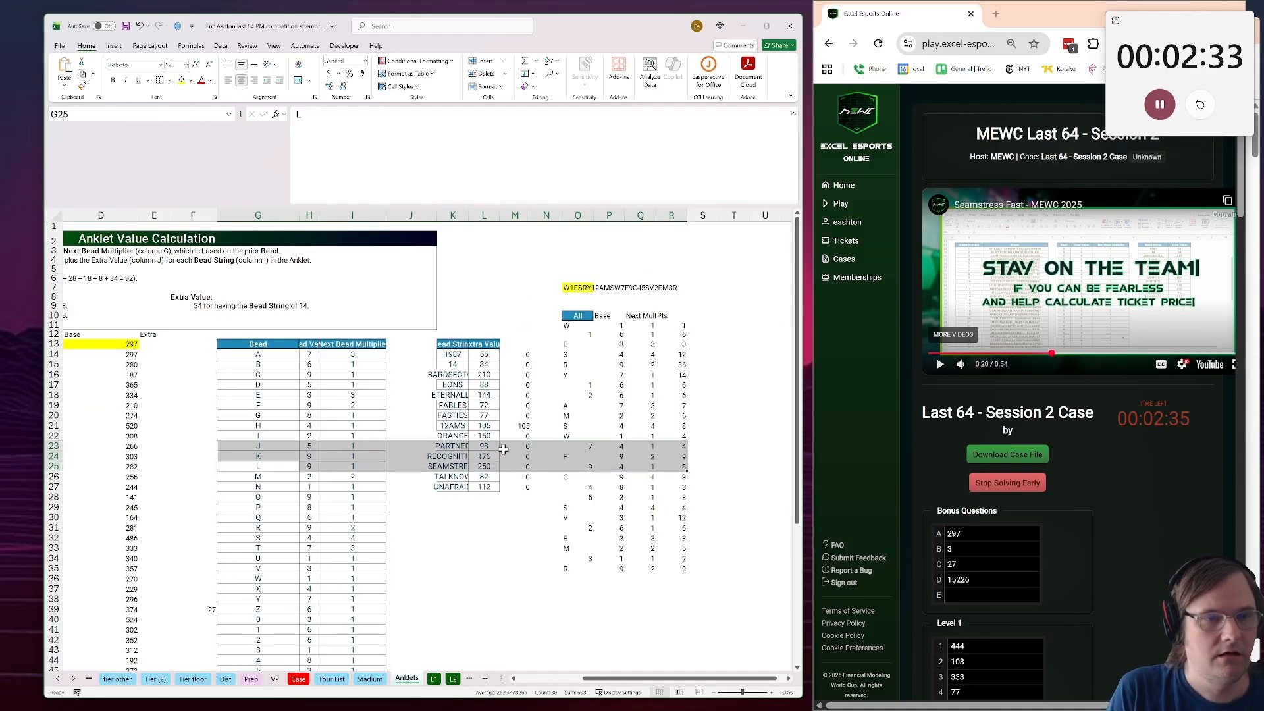
click(706, 290)
key(ctrl+v)
Split the bead list in U11 into separate cells by entering =textsplit(U11,",") in U12 on the Anklets sheet
click(702, 298)
text(=text)
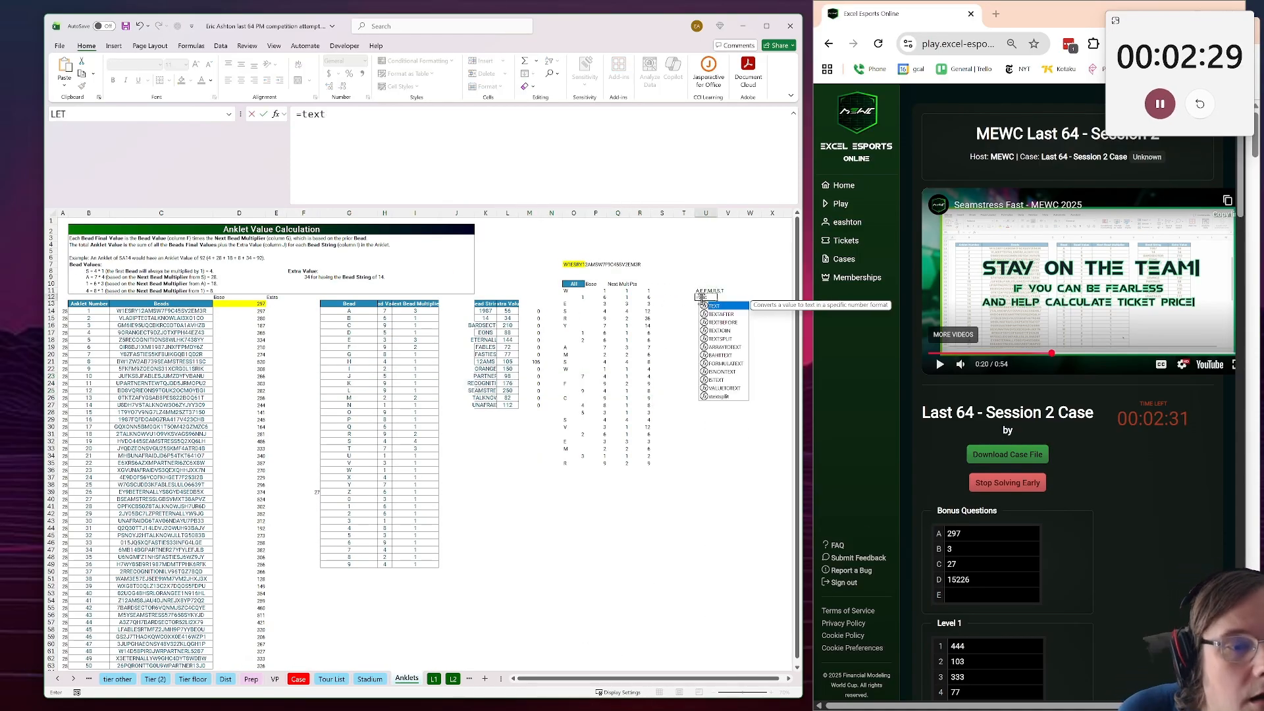
key(Down)
key(Down)
key(Down)
key(Down)
key(Down)
key(Down)
key(Up)
key(Up)
key(Down)
key(Down)
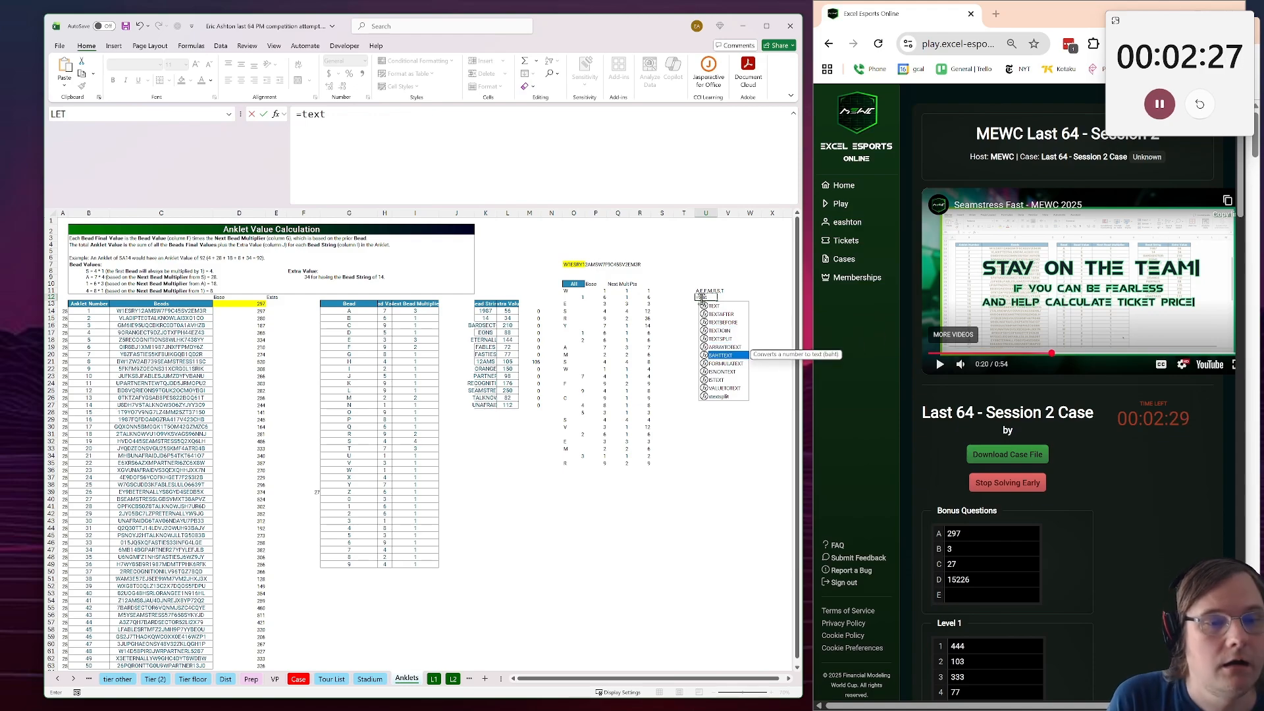
text(split()
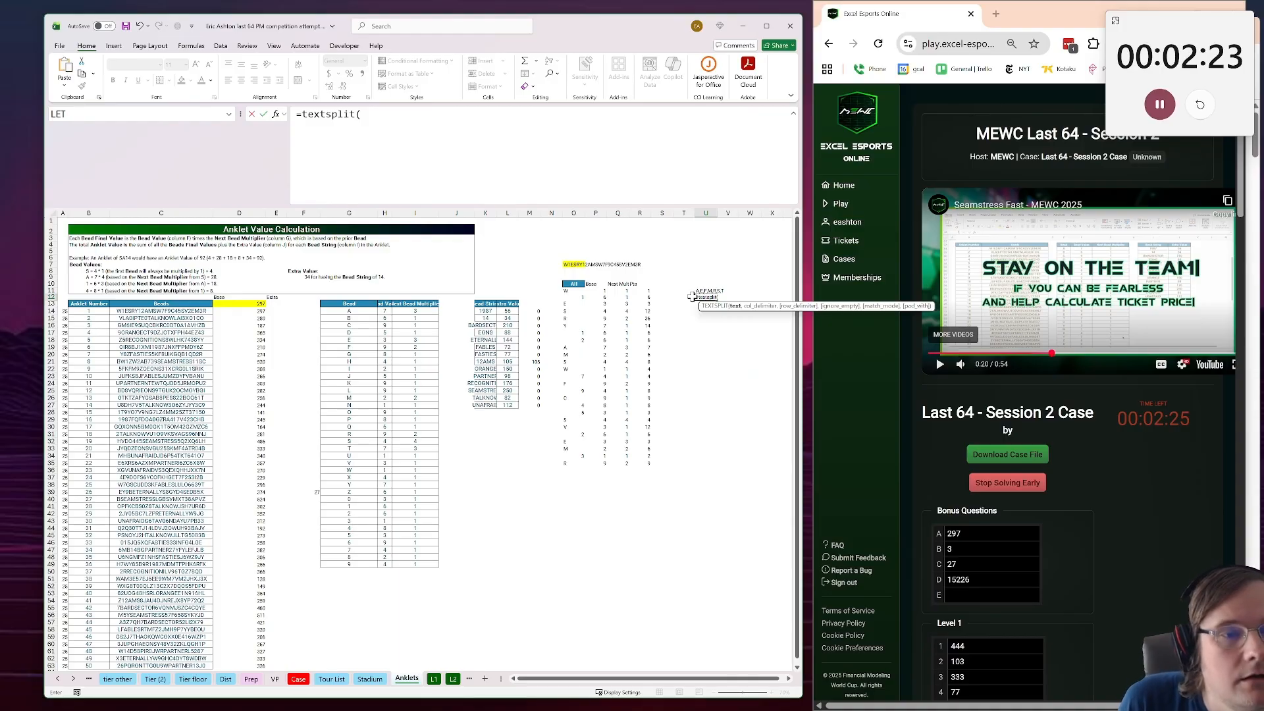
click(709, 290)
text(,","()
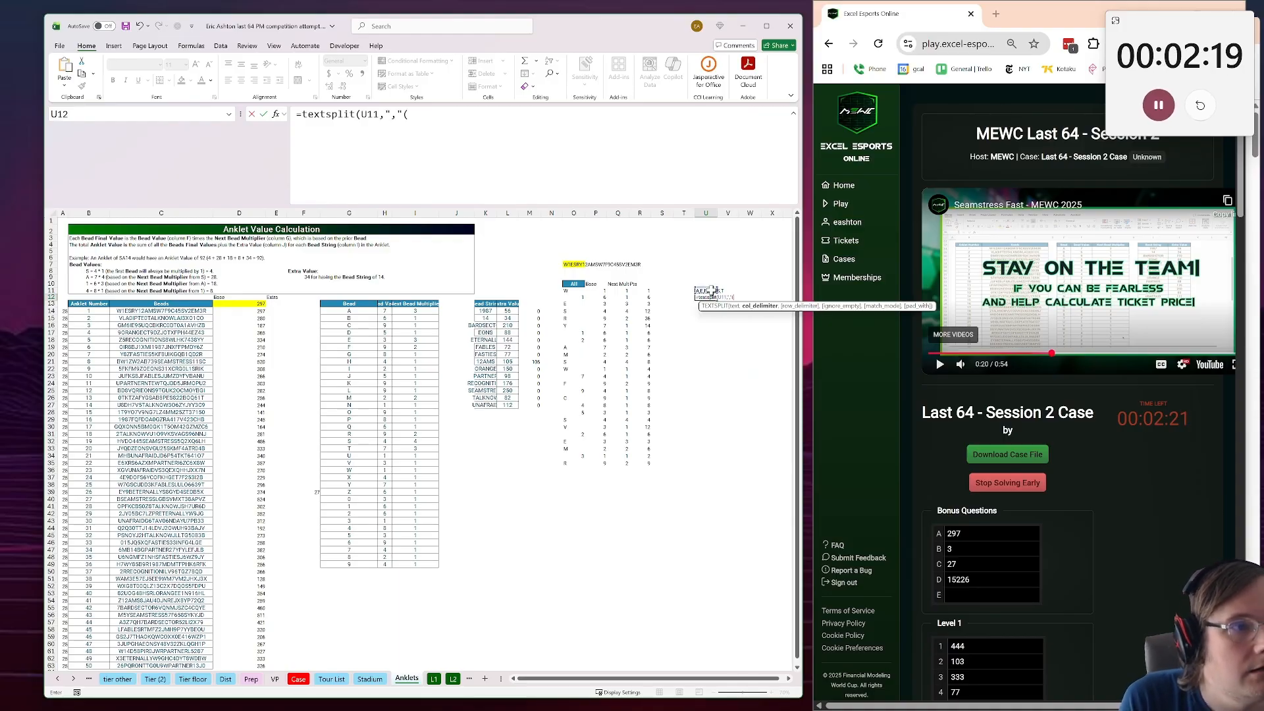
key(BackSpace)
text())
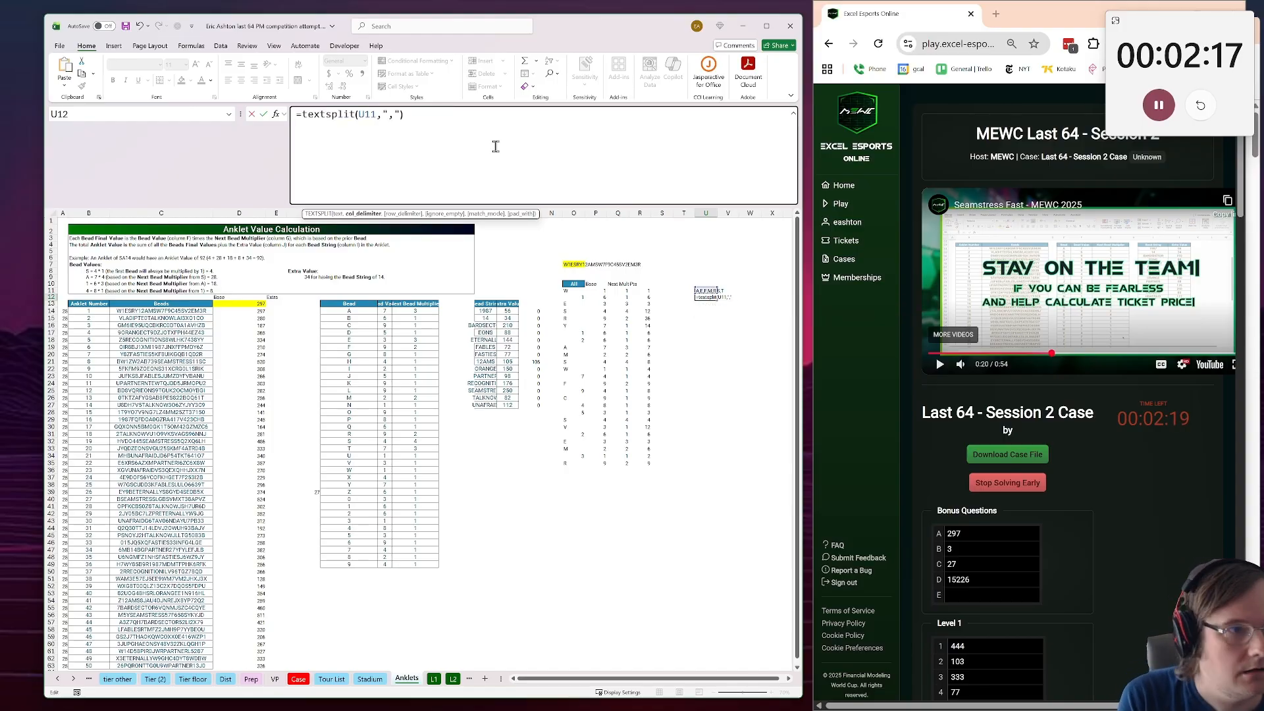
key(Return)
scroll(646, 448, right, 2)
Find the selections function in the Prep sheet's function list and copy its syntax from C69
click(654, 339)
click(57, 686)
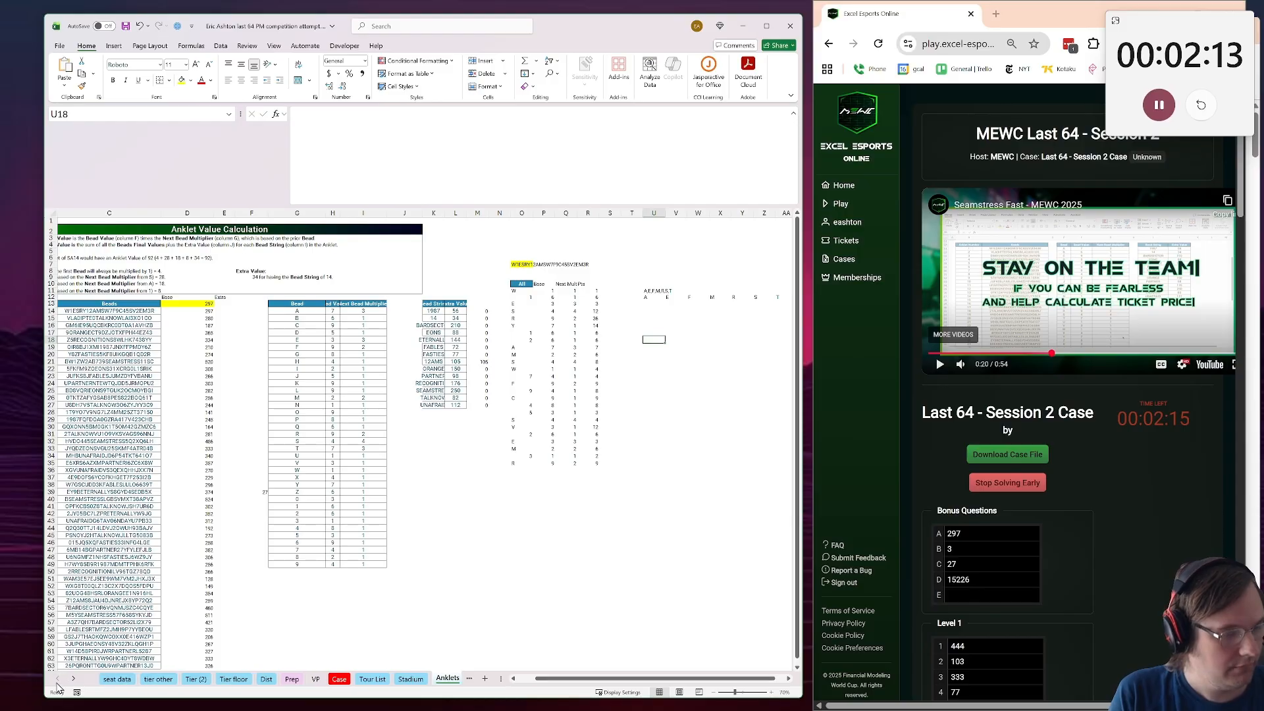
click(117, 679)
click(192, 680)
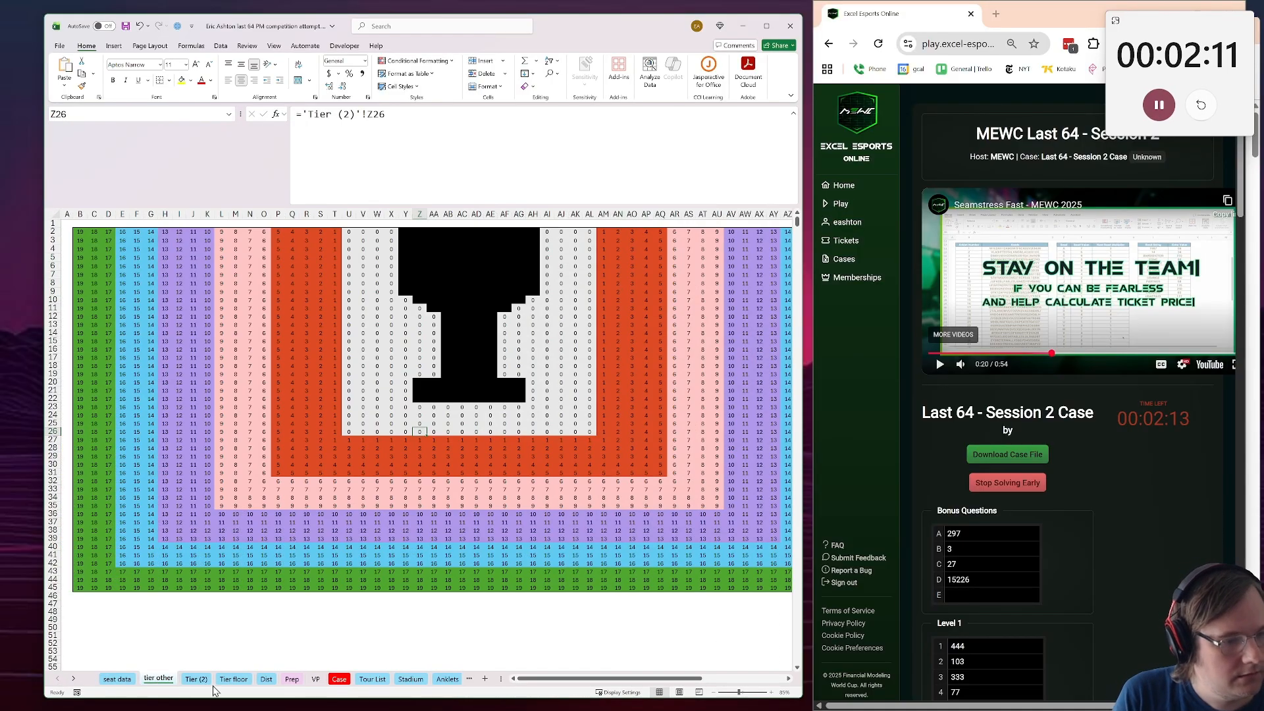
click(291, 680)
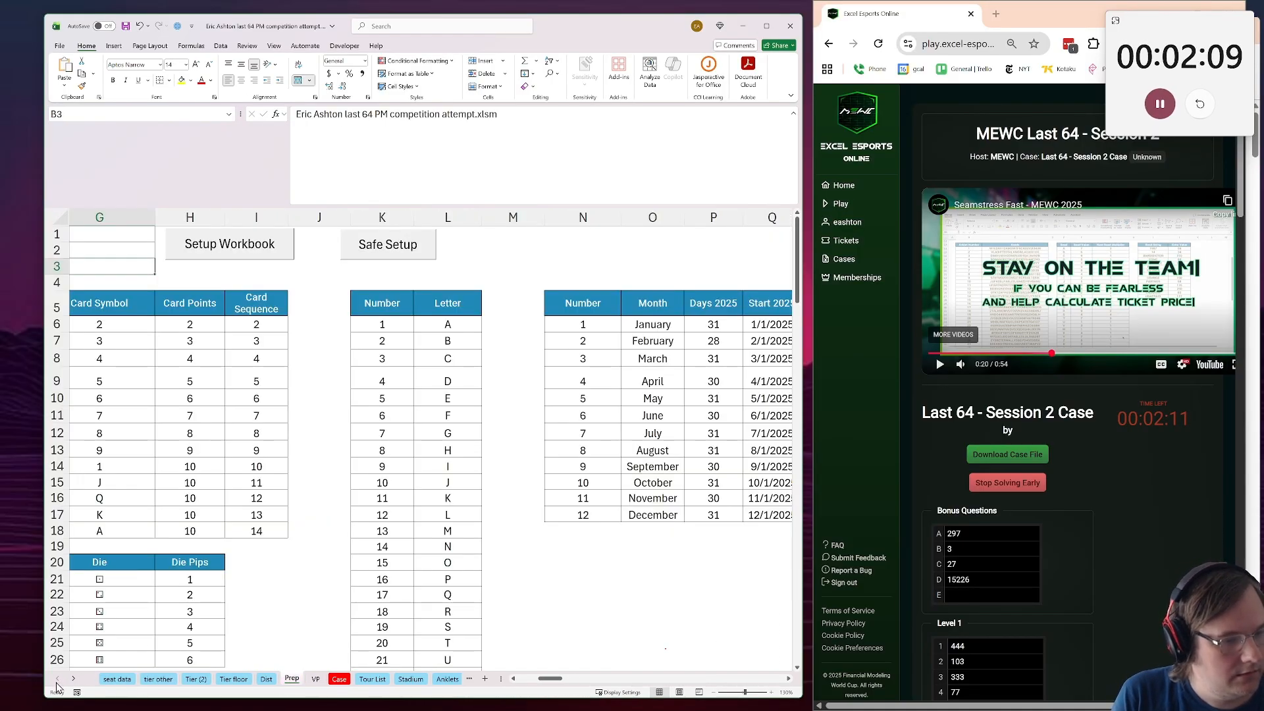
scroll(146, 454, down, 20)
drag(171, 460, 2, 2)
scroll(790, 595, up, 16)
drag(343, 483, 106, 467)
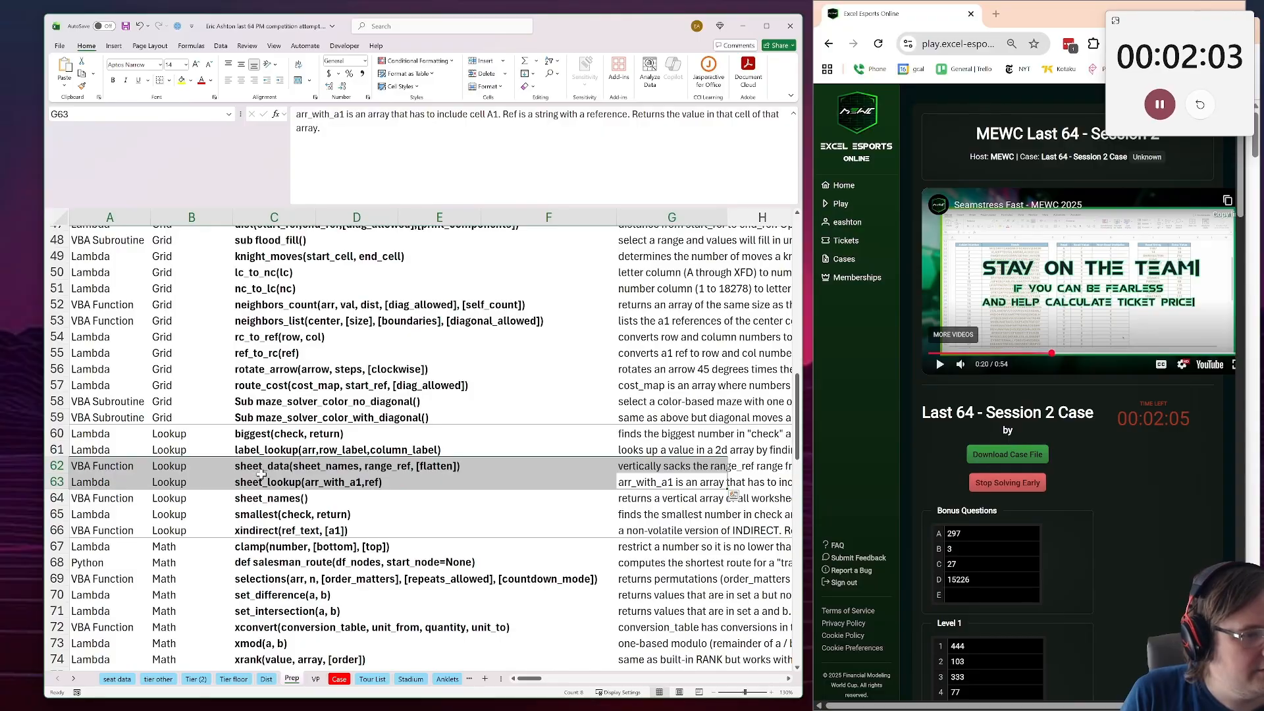
click(249, 515)
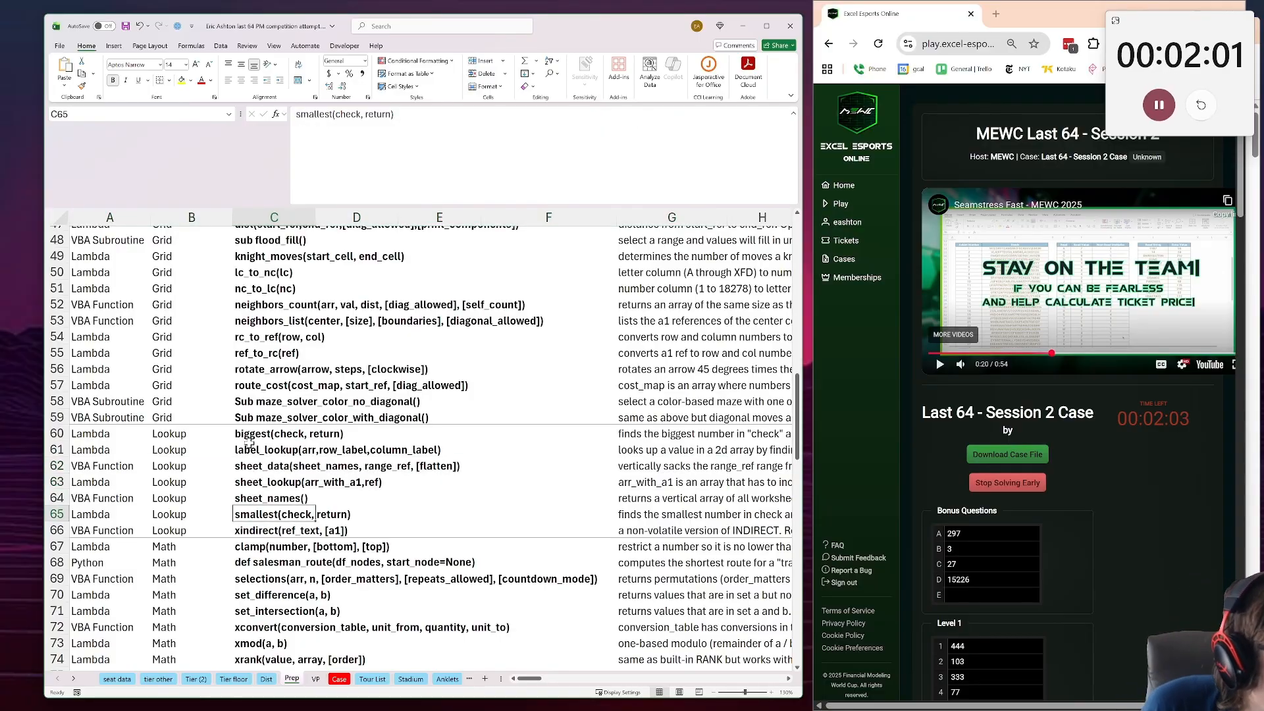
scroll(249, 443, down, 3)
click(254, 436)
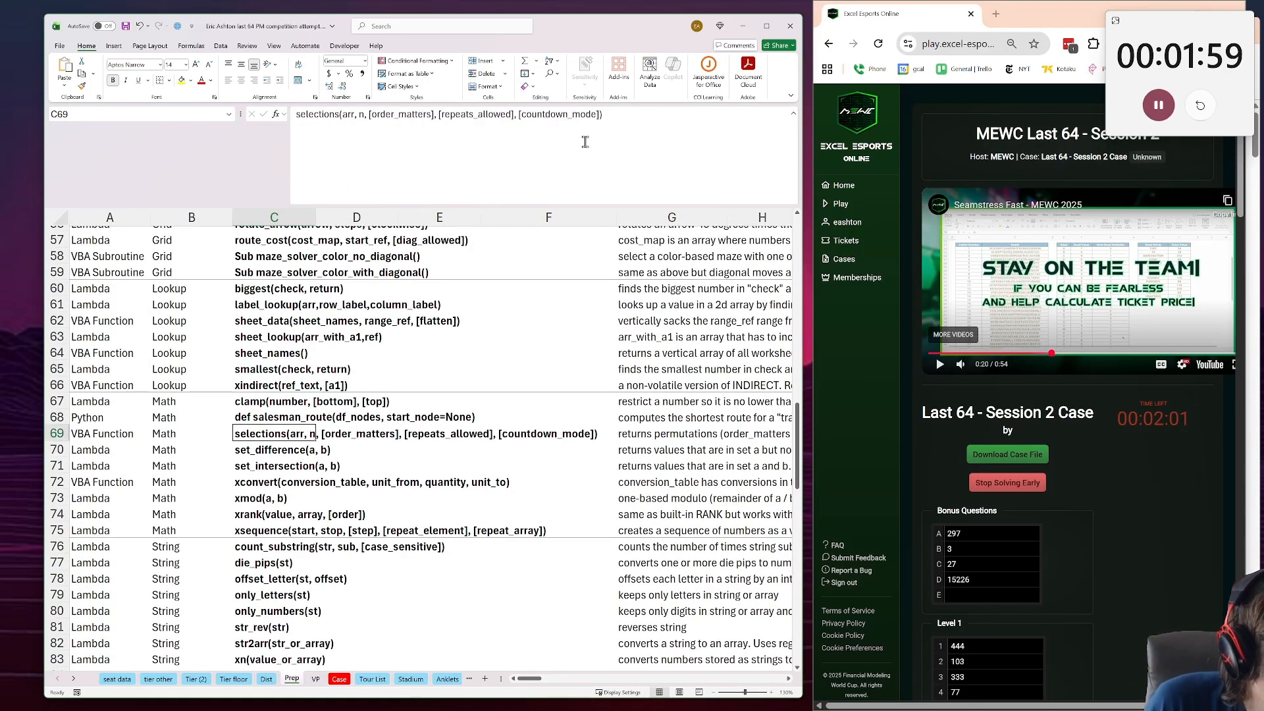
Paste the selections syntax into U3 on the Anklets sheet as a reference and save the workbook
click(447, 679)
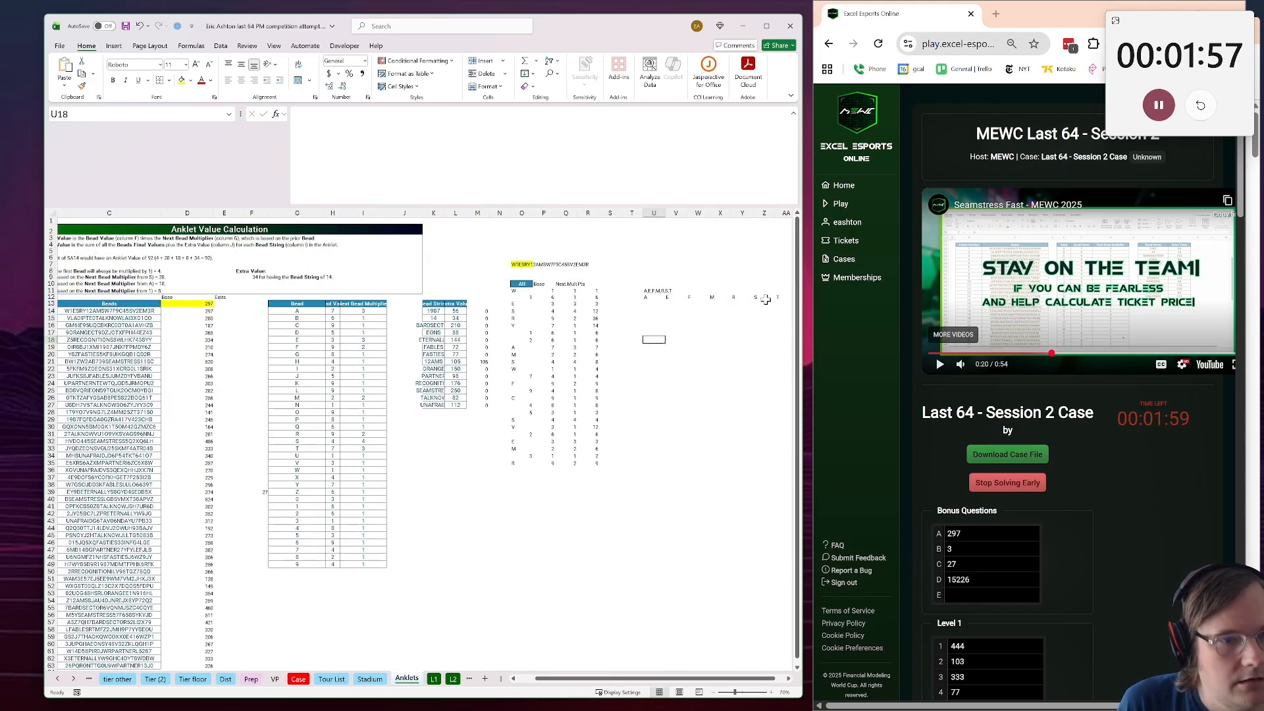
click(651, 239)
text(selections(arr, n, [order_matters], [repeats_allowed], [countdown_mode]))
drag(676, 341, 191, 390)
click(125, 26)
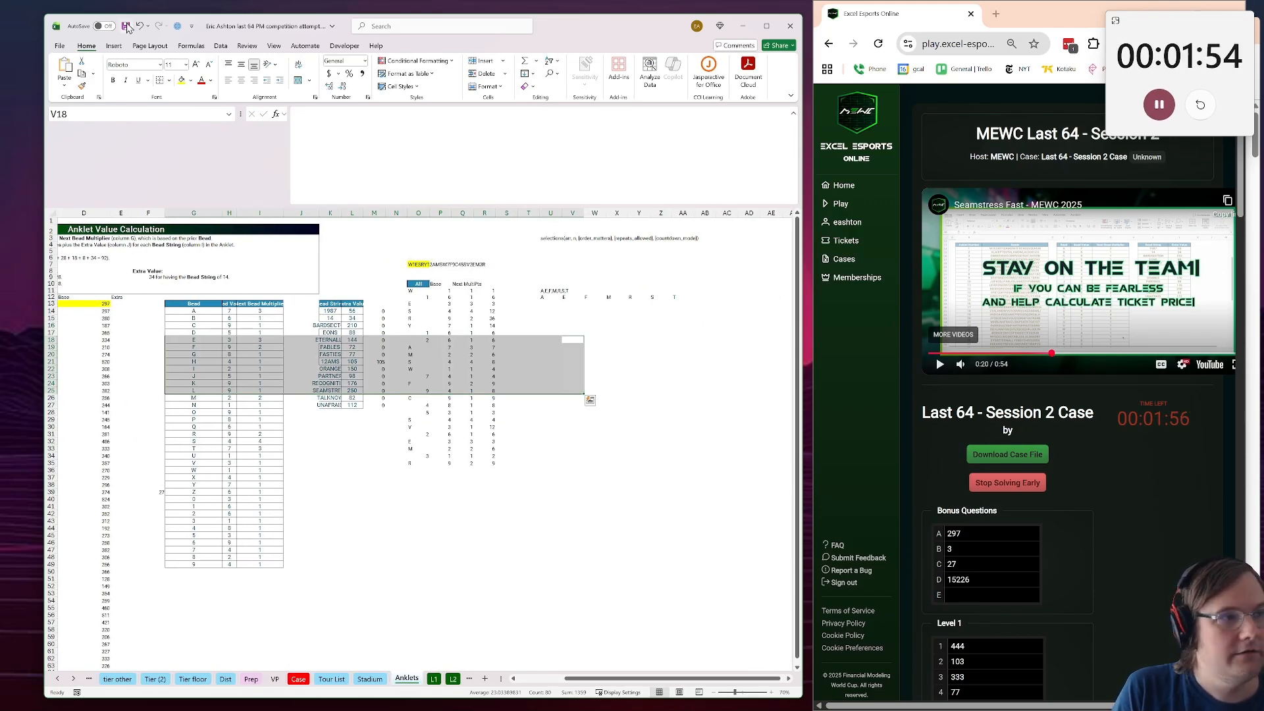
Enter =selections(U12#,6,1,0,1) in U15 to list every ordered six-bead arrangement without repeats
click(535, 320)
click(548, 319)
text(=s)
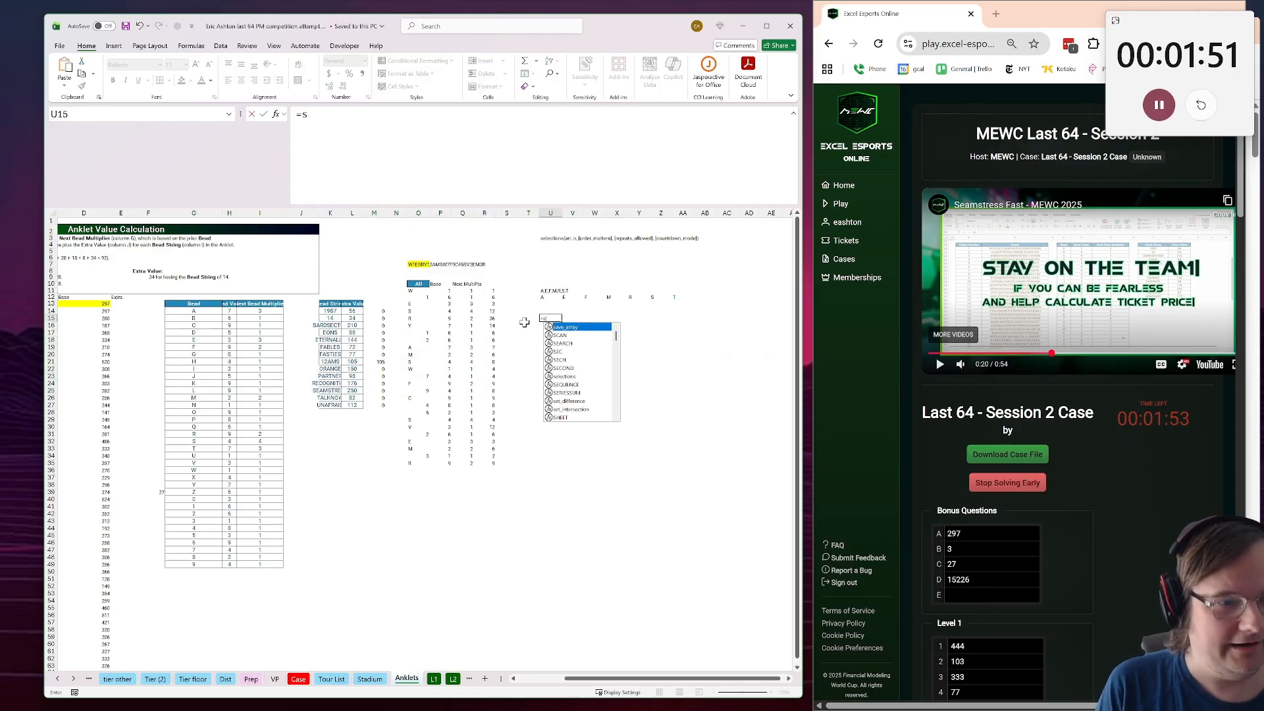
text(election()
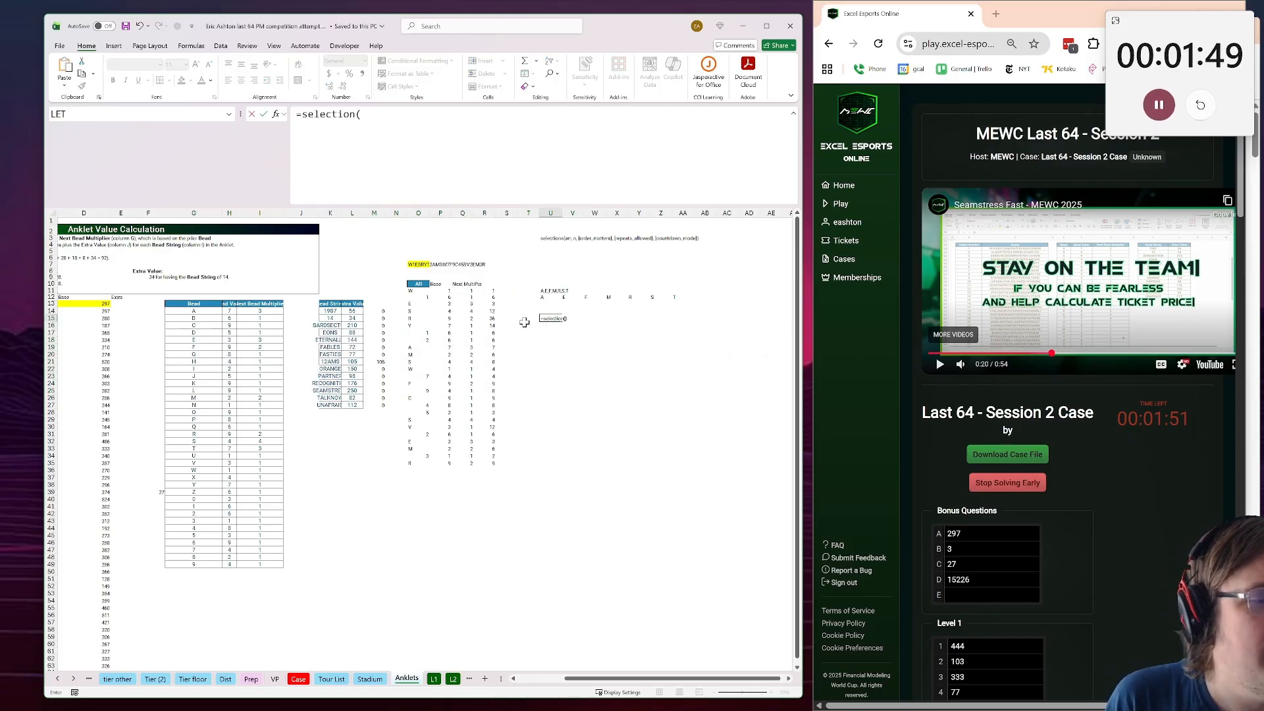
key(BackSpace)
text(s(*)
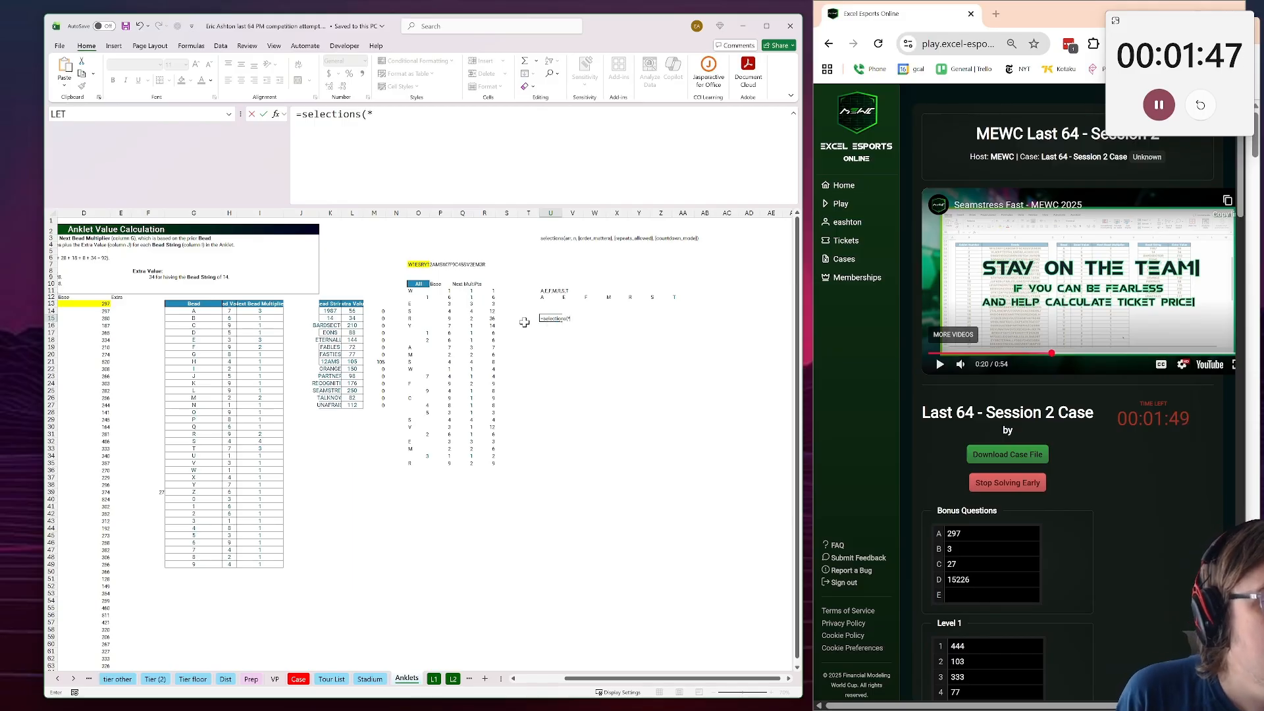
key(BackSpace)
drag(541, 299, 696, 288)
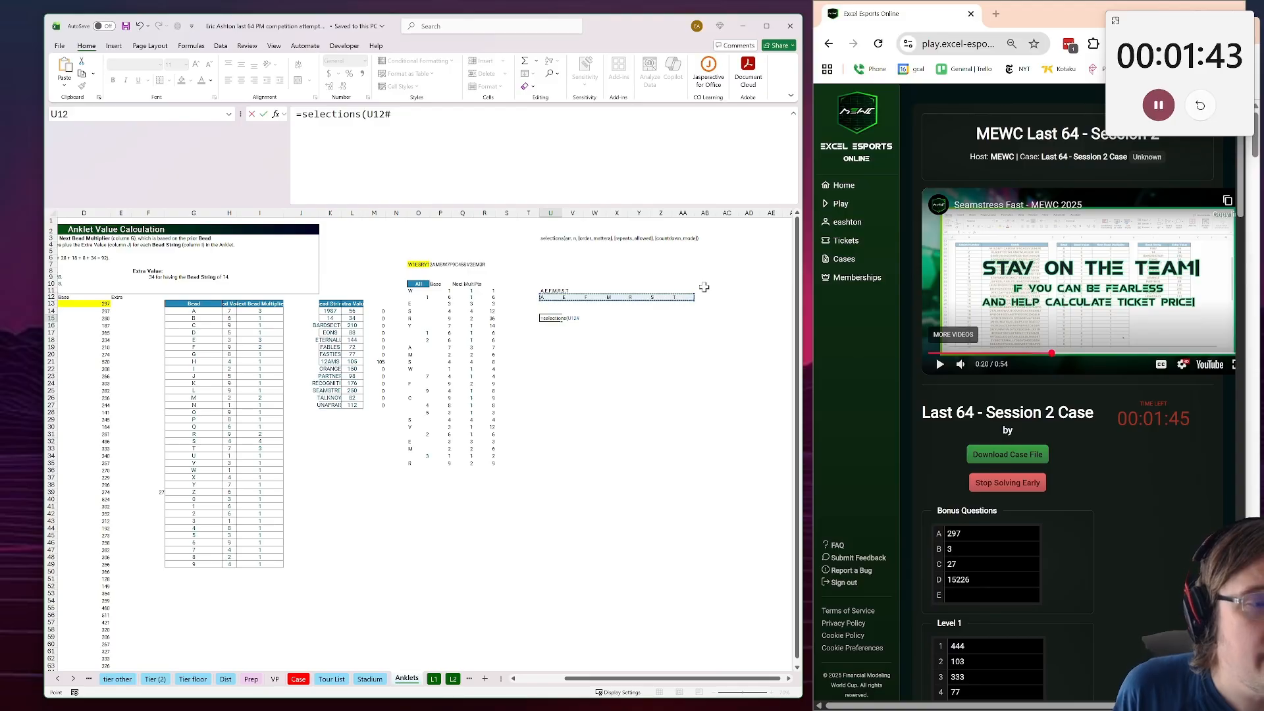
text(,6,1)
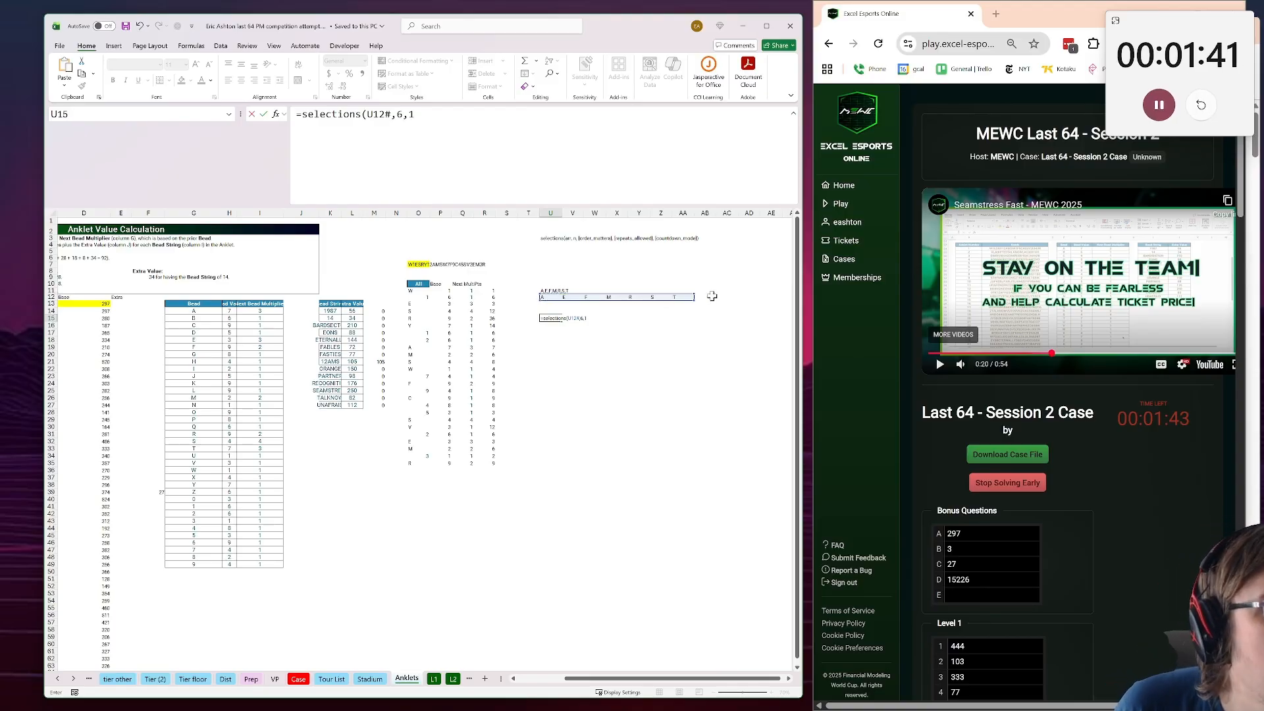
text(,0)
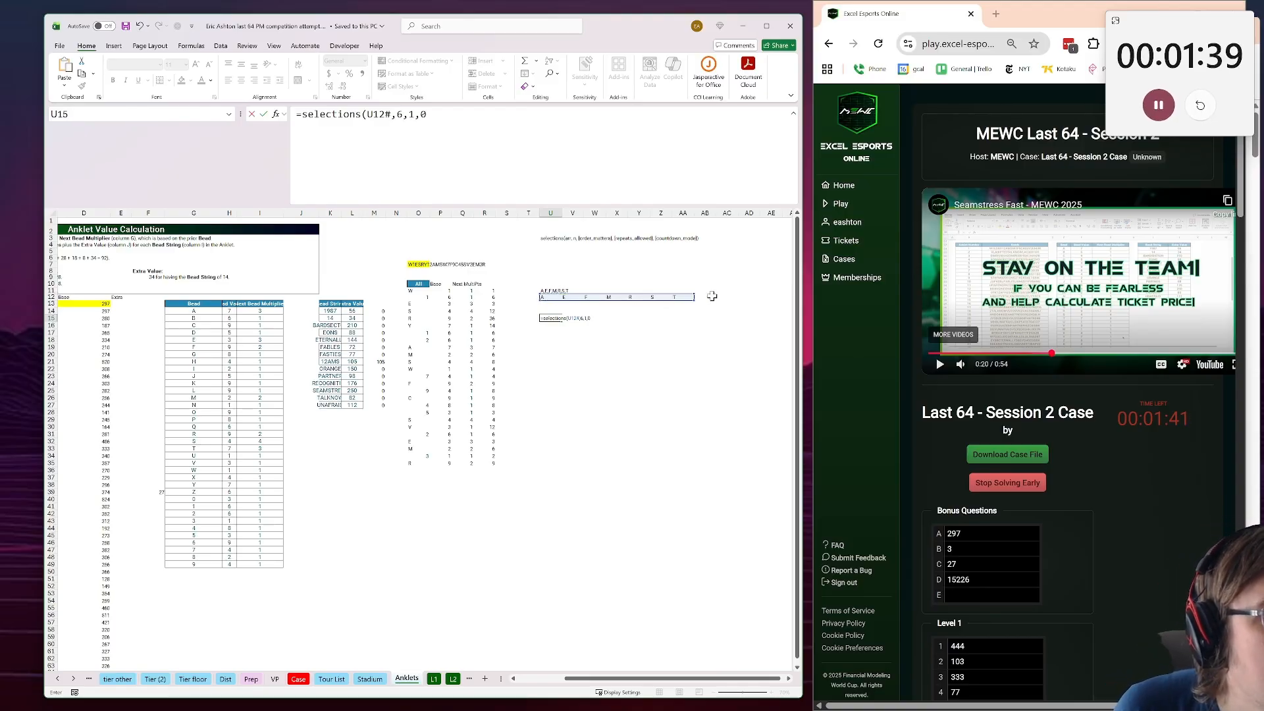
text(,1)
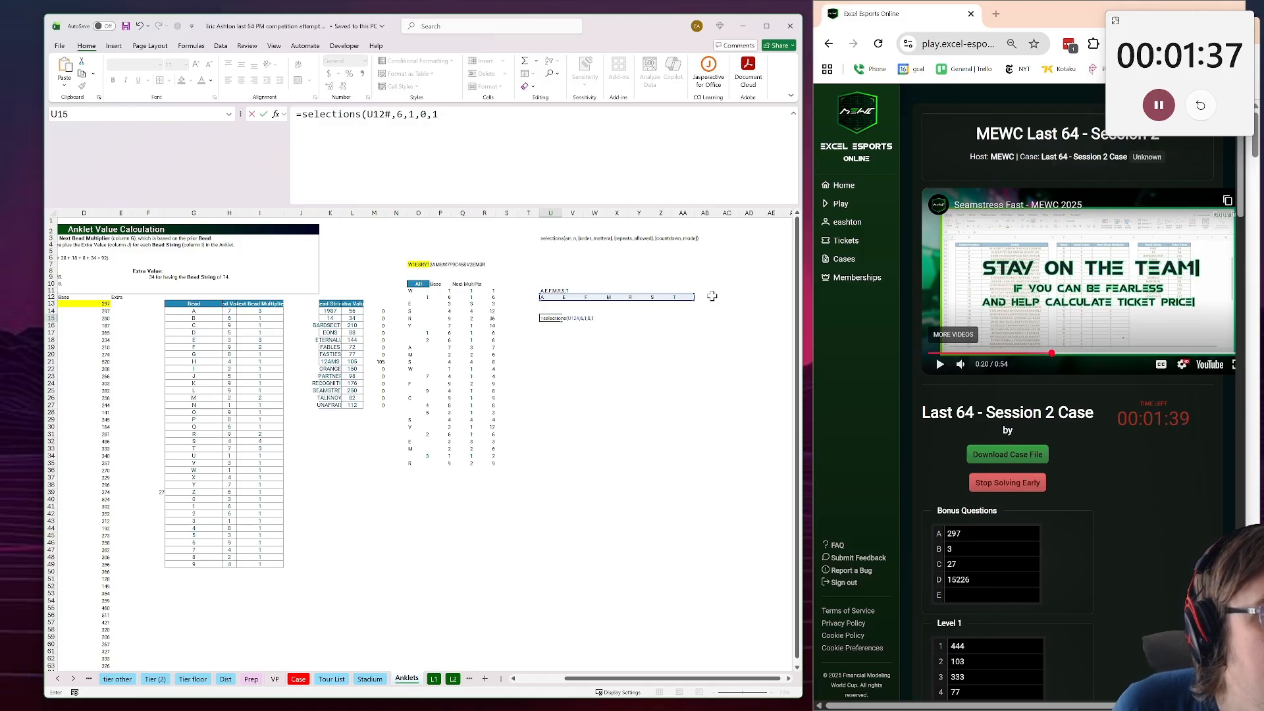
key(ctrl+Return)
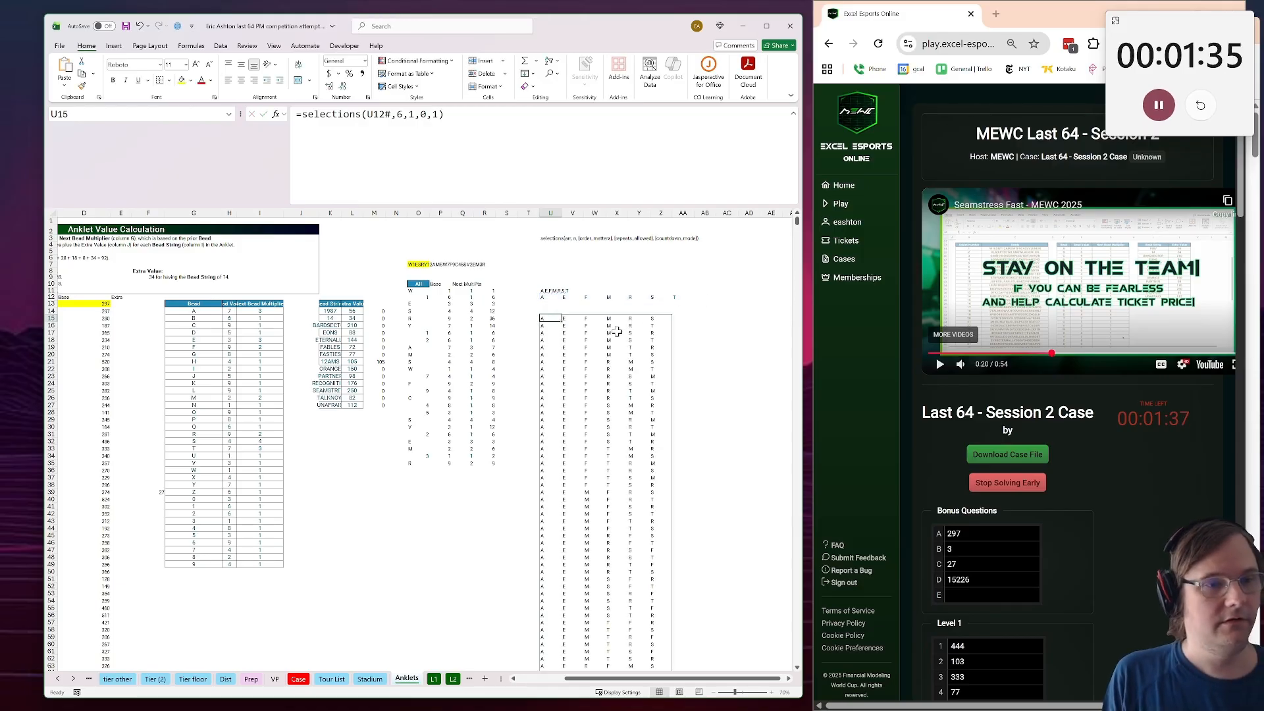
click(683, 318)
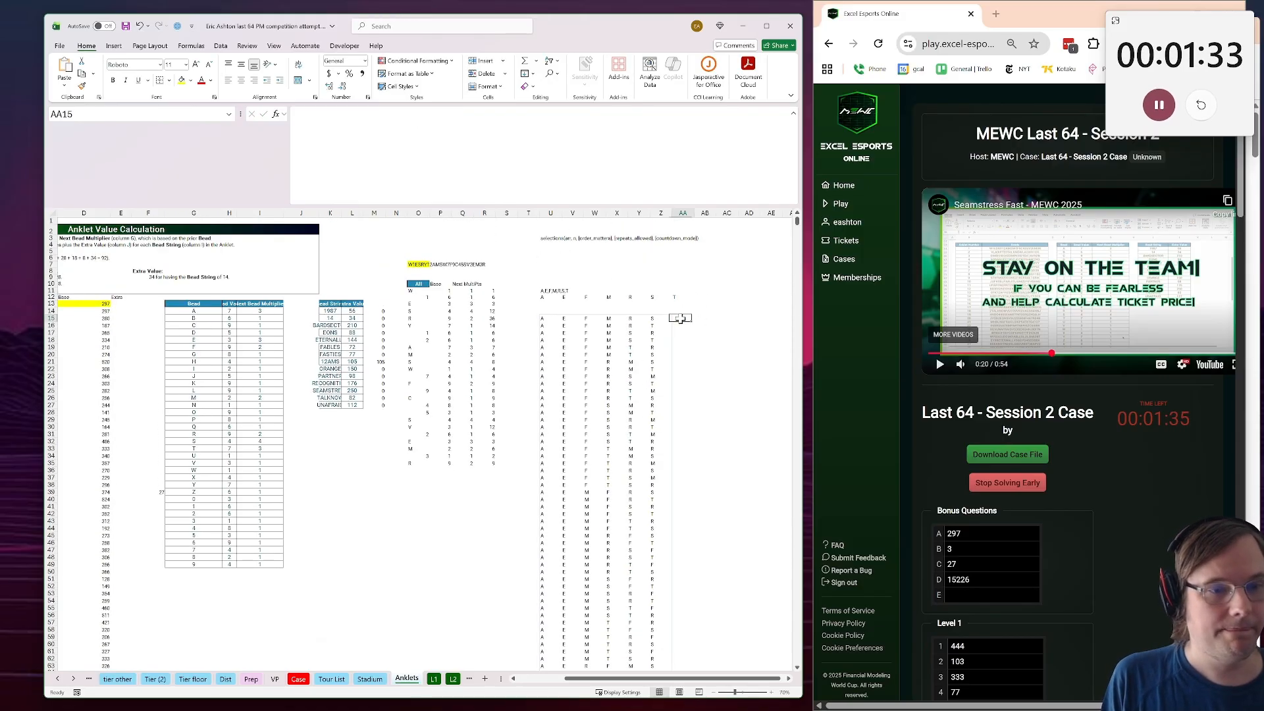
text(=cocnat()
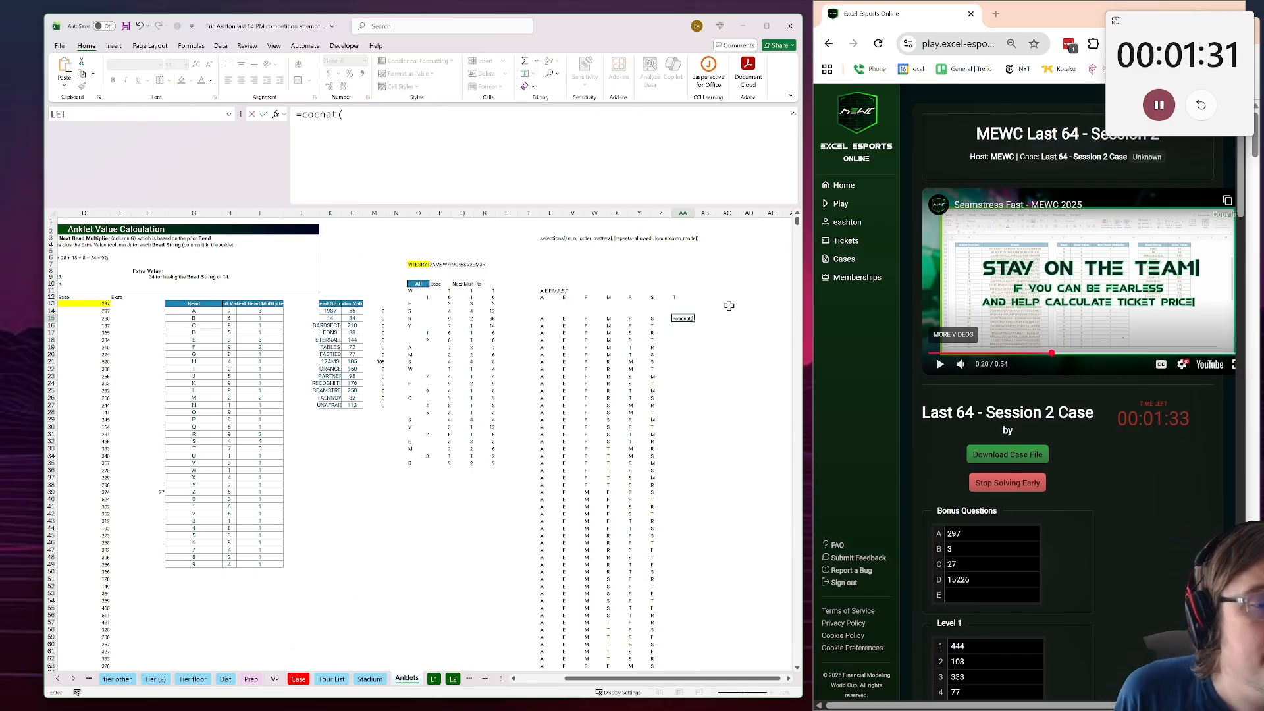
drag(542, 319, 655, 323)
key(Return)
Join each arrangement into one string with =CONCAT(U15:Z15) in AA15 and fill the formula down beside the whole list
click(682, 319)
text(=concat()
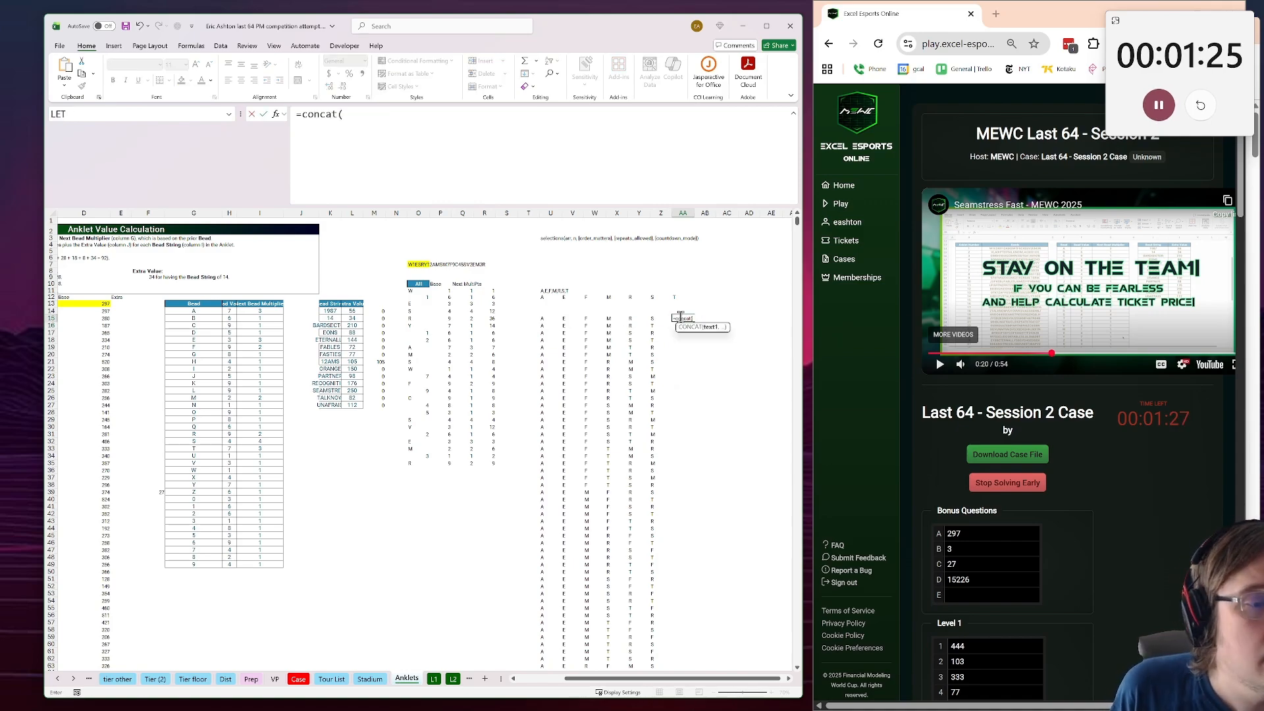
drag(542, 319, 652, 319)
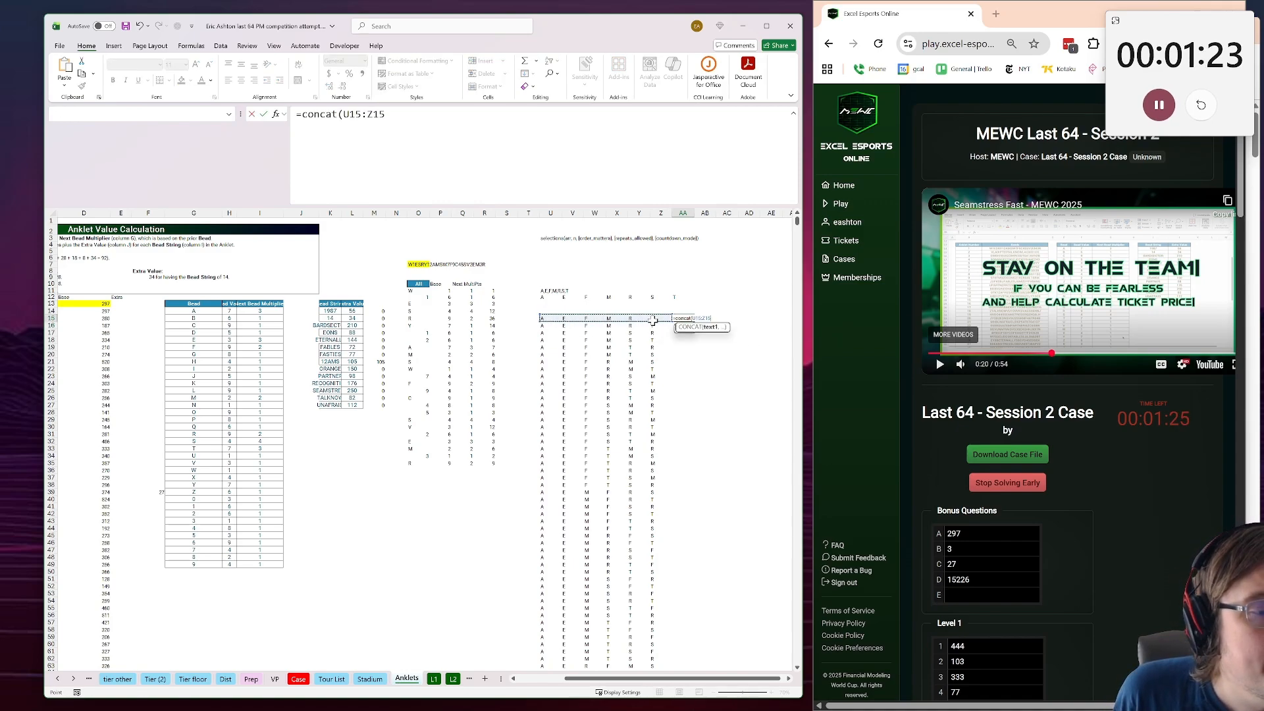
key(Return)
click(682, 319)
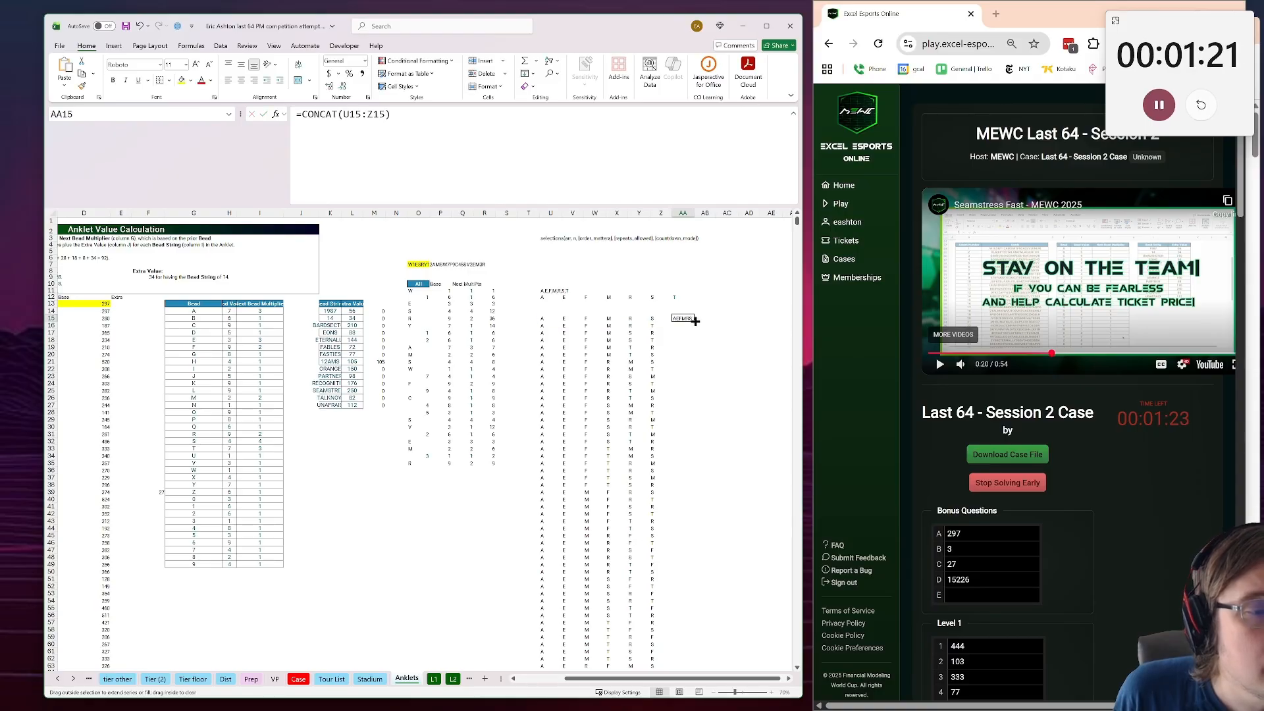
double_click(694, 323)
click(745, 304)
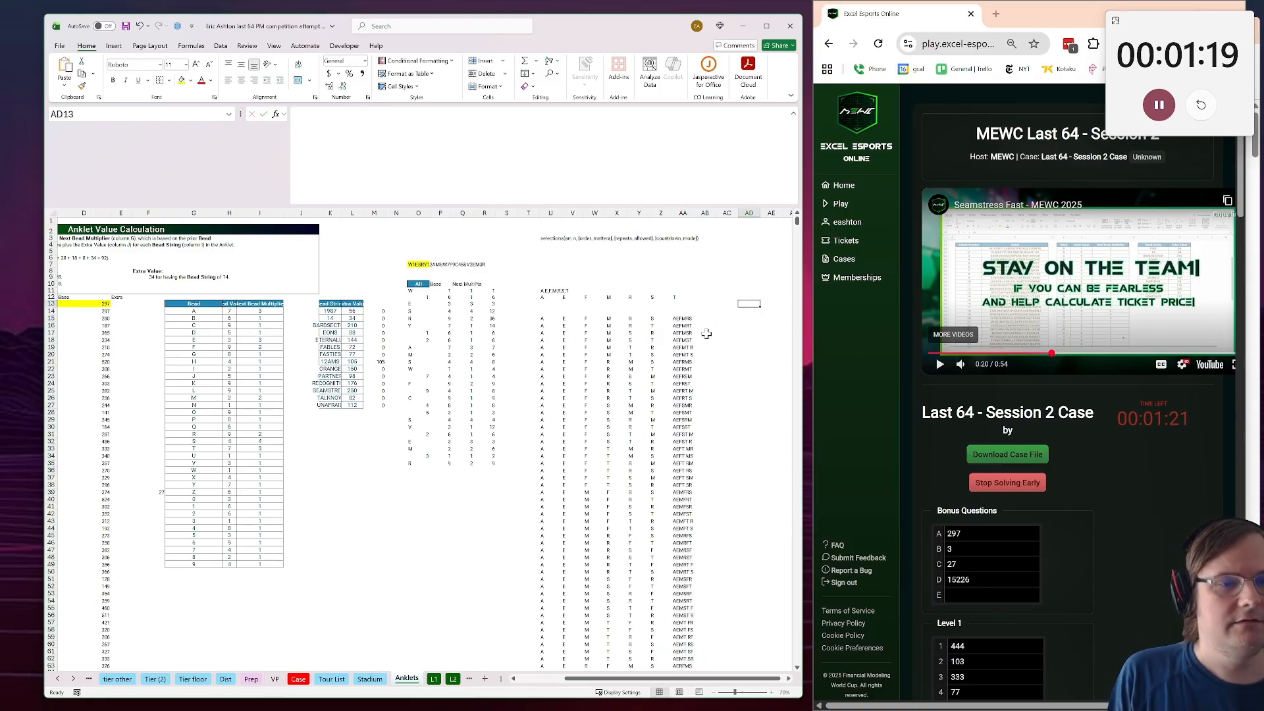
scroll(684, 336, down, 1)
scroll(688, 349, down, 3)
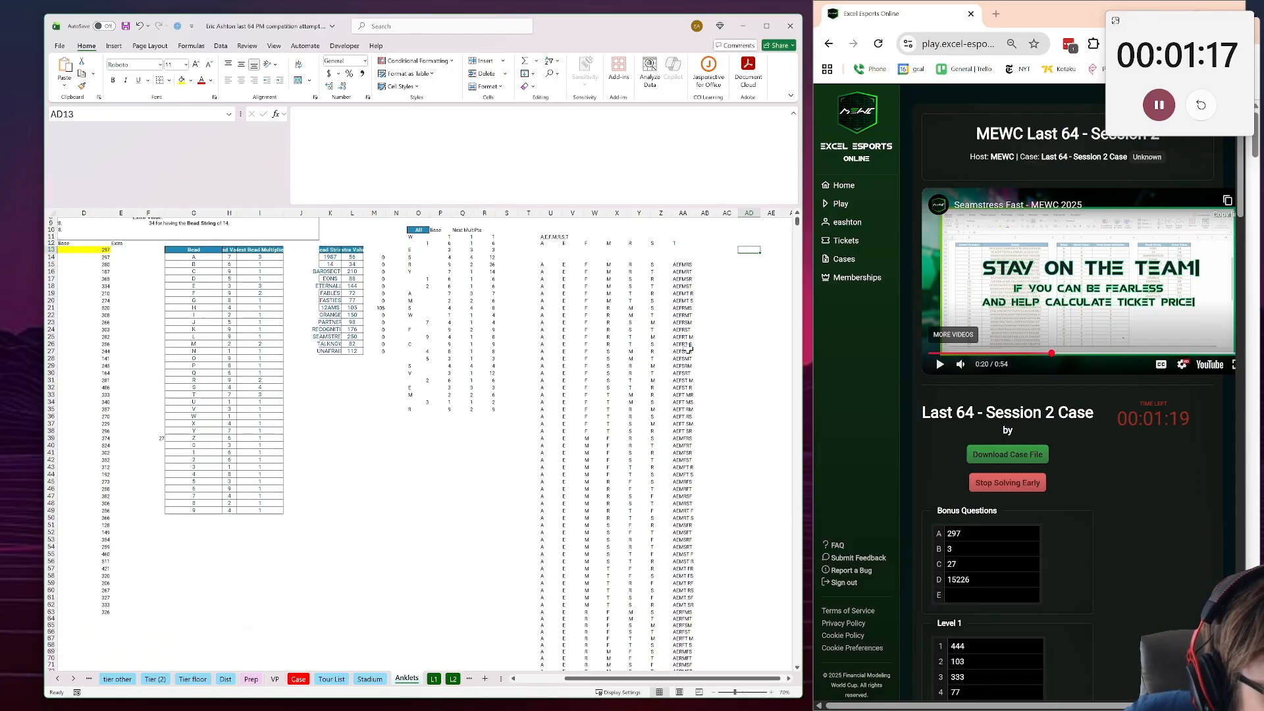
Copy the bead string AEFMRT from AA16 and paste it as a value into the yellow input cell O7
scroll(705, 323, up, 3)
click(683, 305)
key(ctrl+c)
scroll(564, 252, up, 1)
click(547, 238)
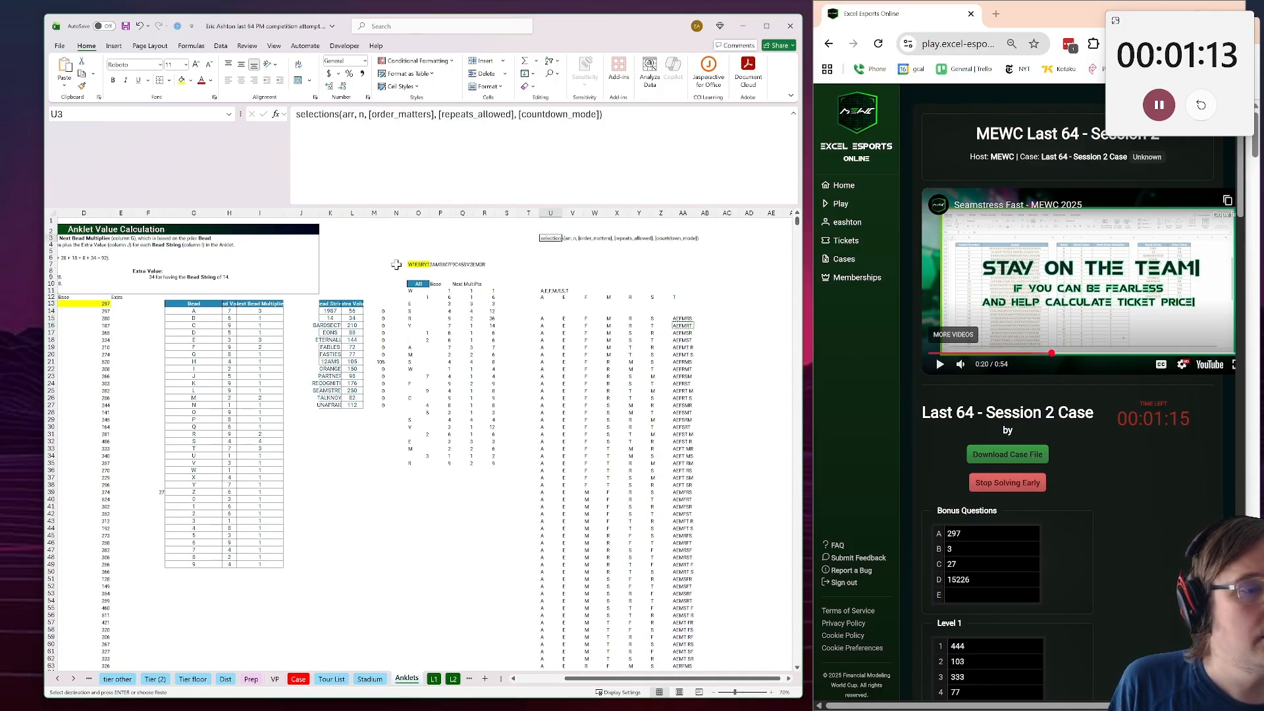
click(426, 264)
key(ctrl+shift+v)
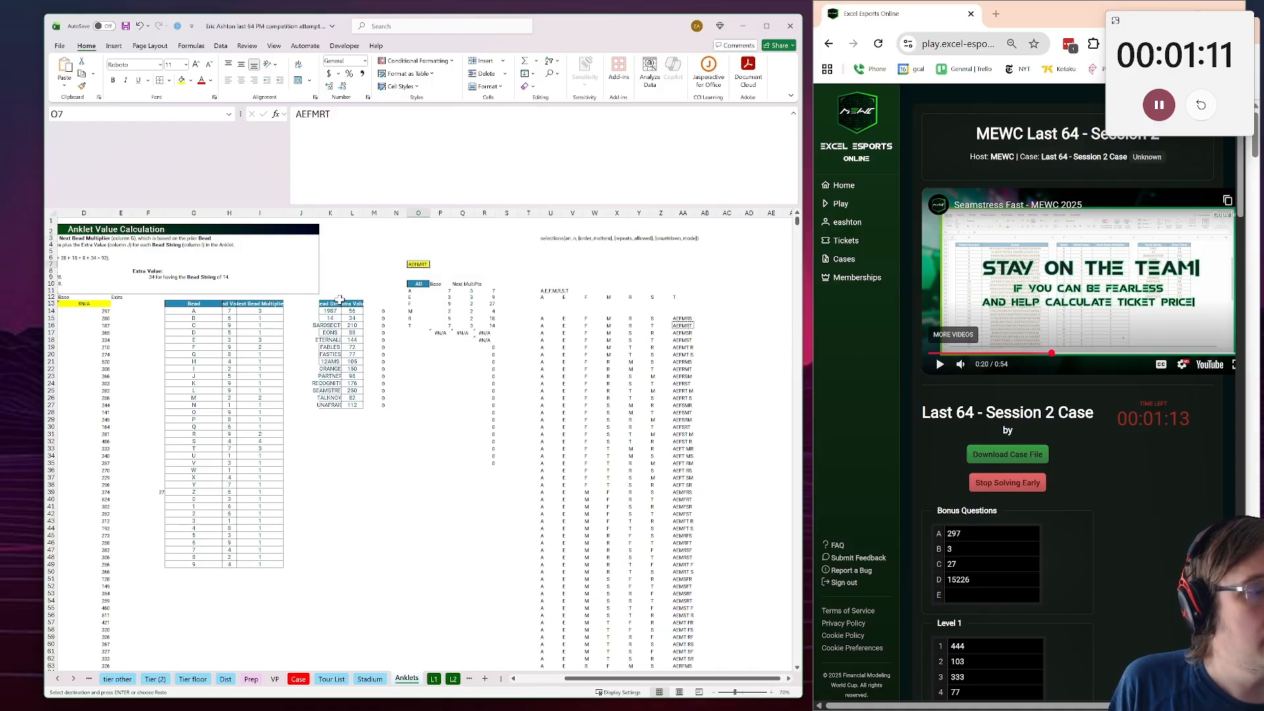
click(707, 318)
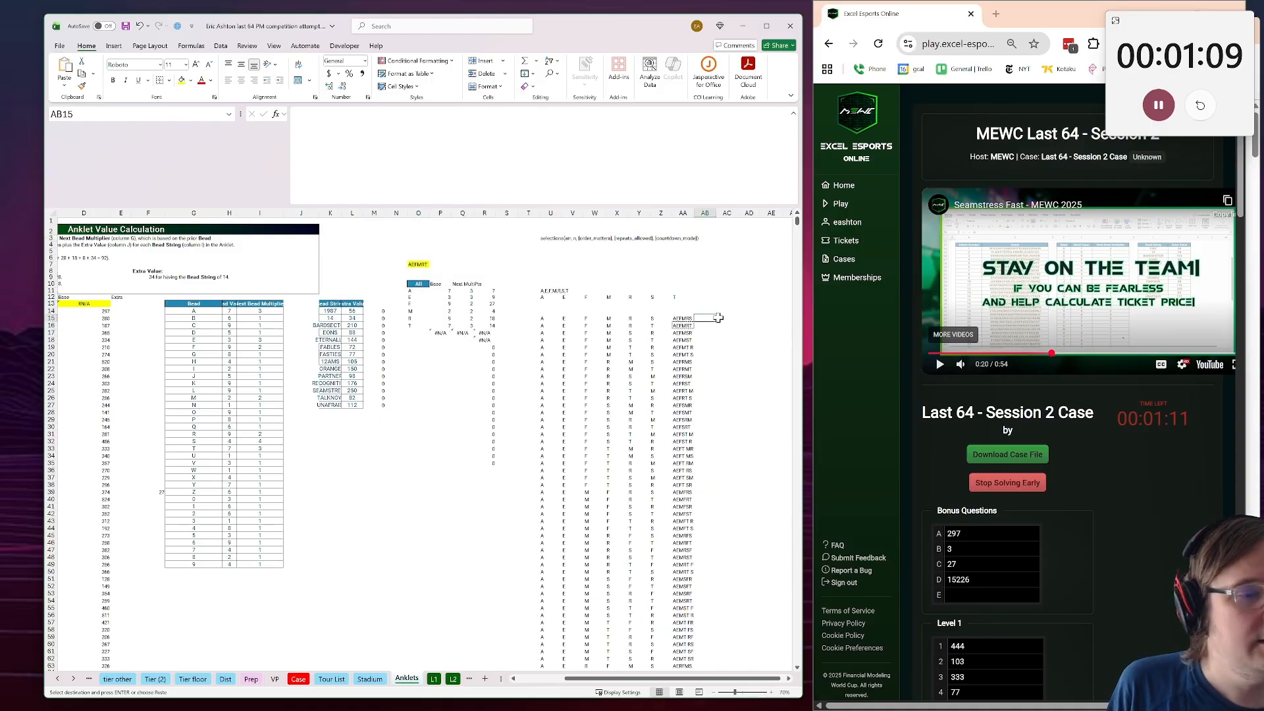
click(448, 333)
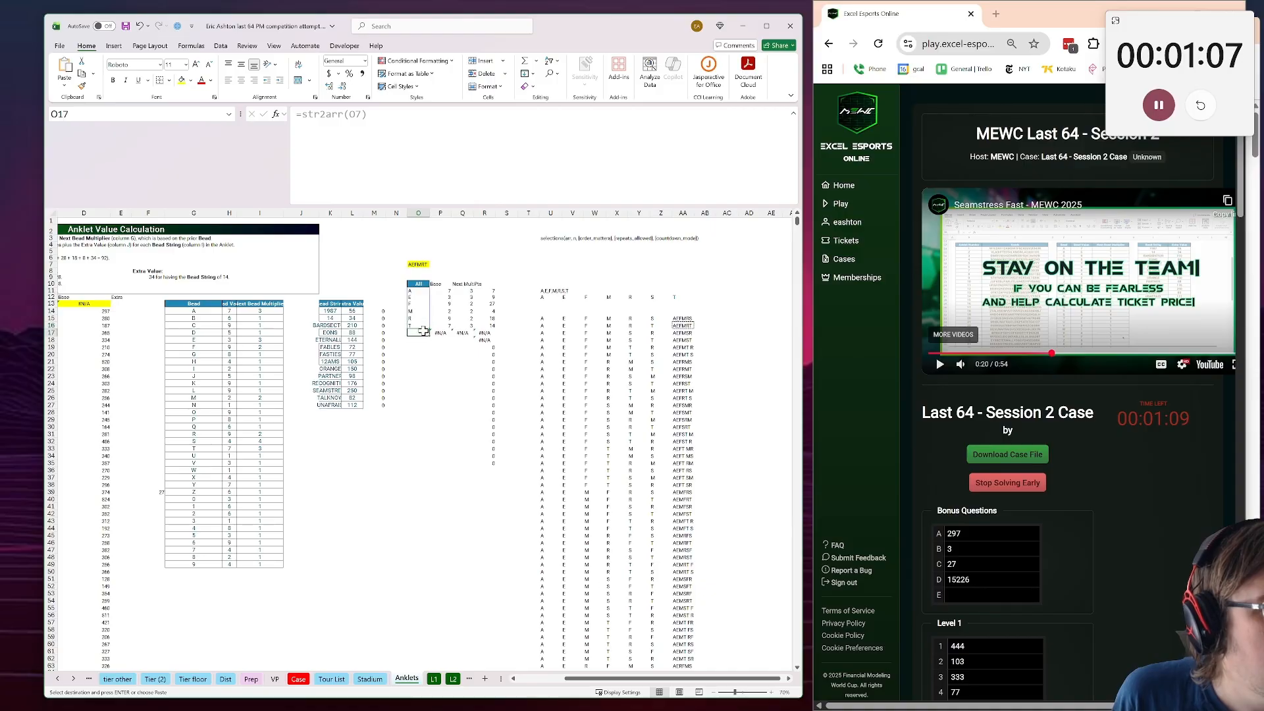
key(ctrl+v)
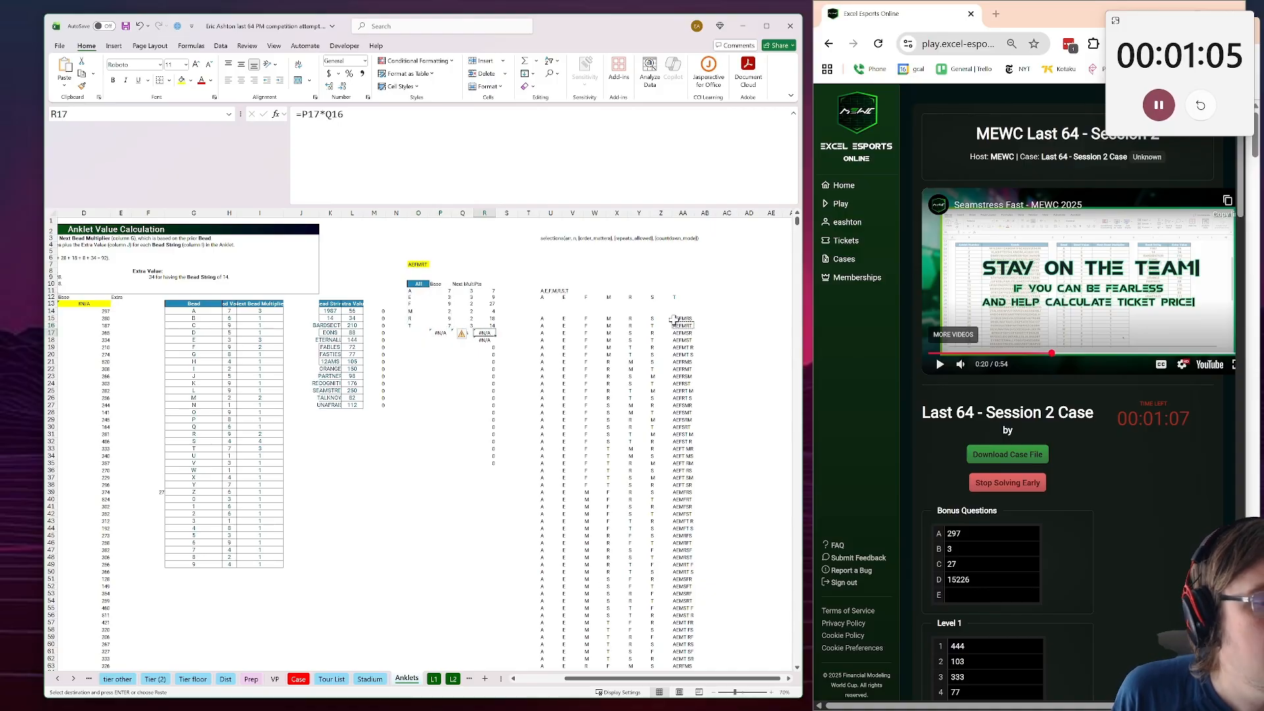
click(705, 325)
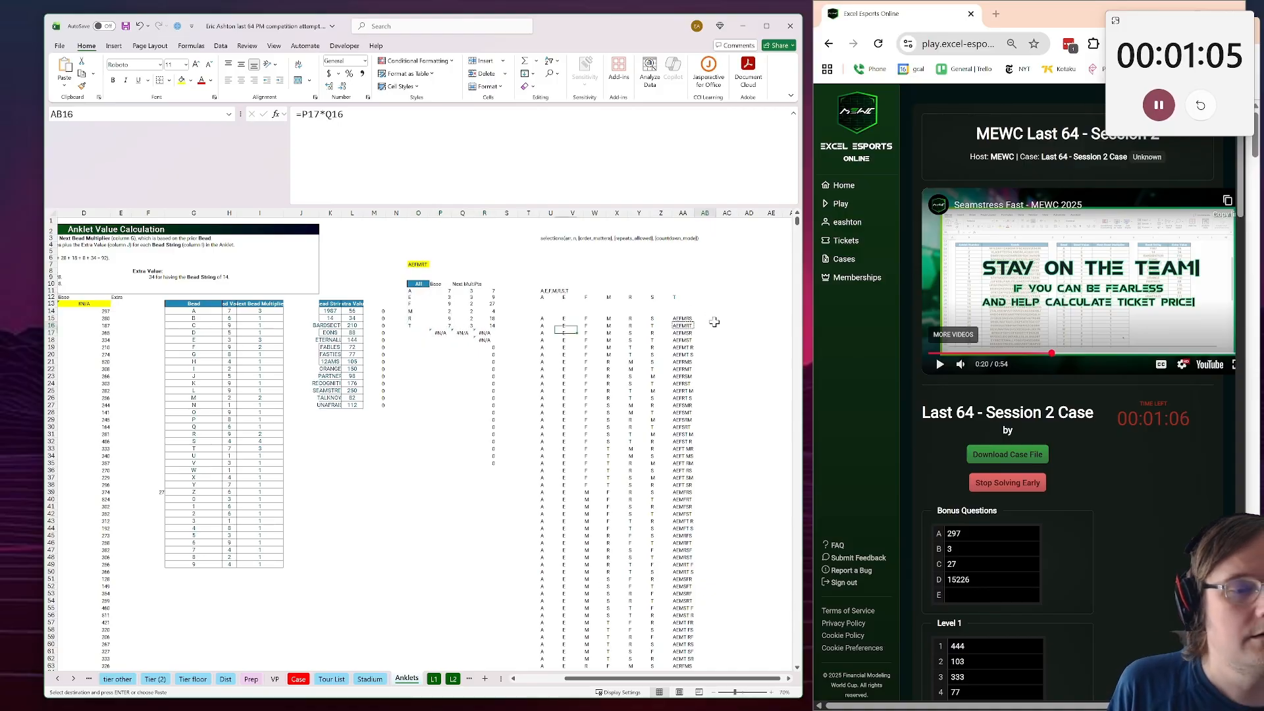
Copy the total formula =SUM(R11:R35)+SUM(M14:M27) from D13 and paste it over the bead string in O7
click(99, 298)
click(102, 306)
drag(561, 158, 131, 198)
key(ctrl+c)
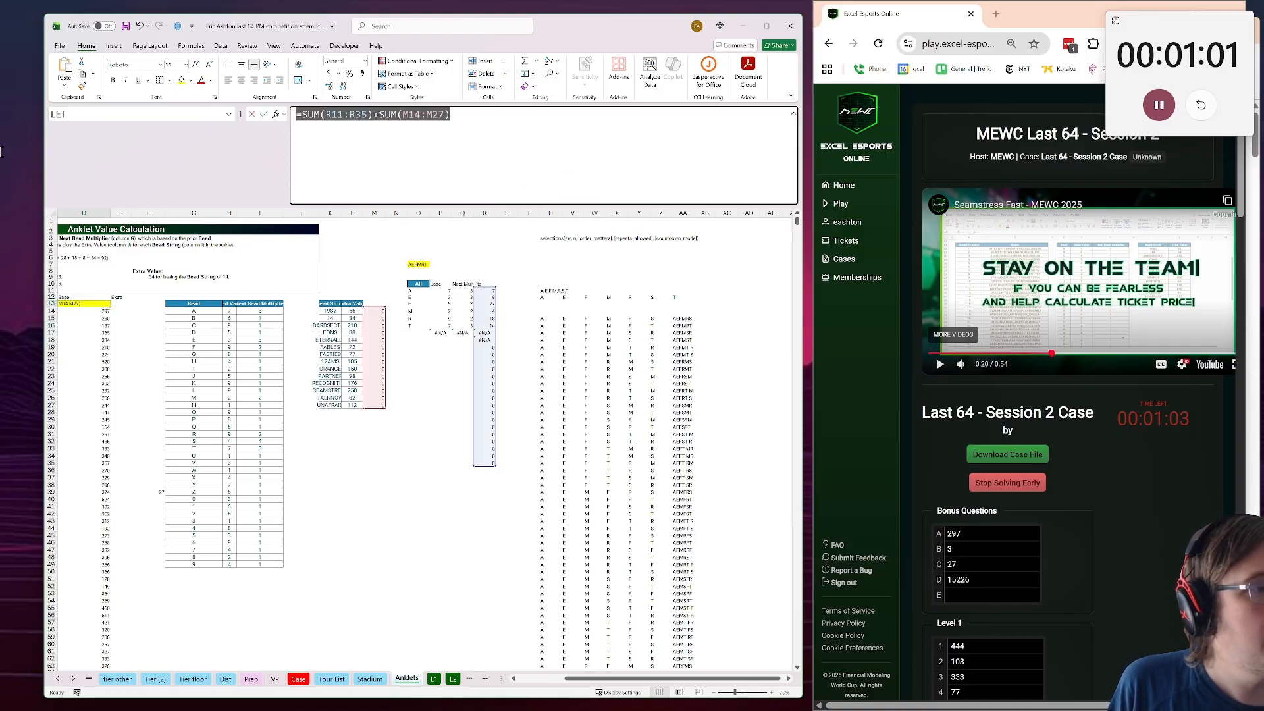
key(Escape)
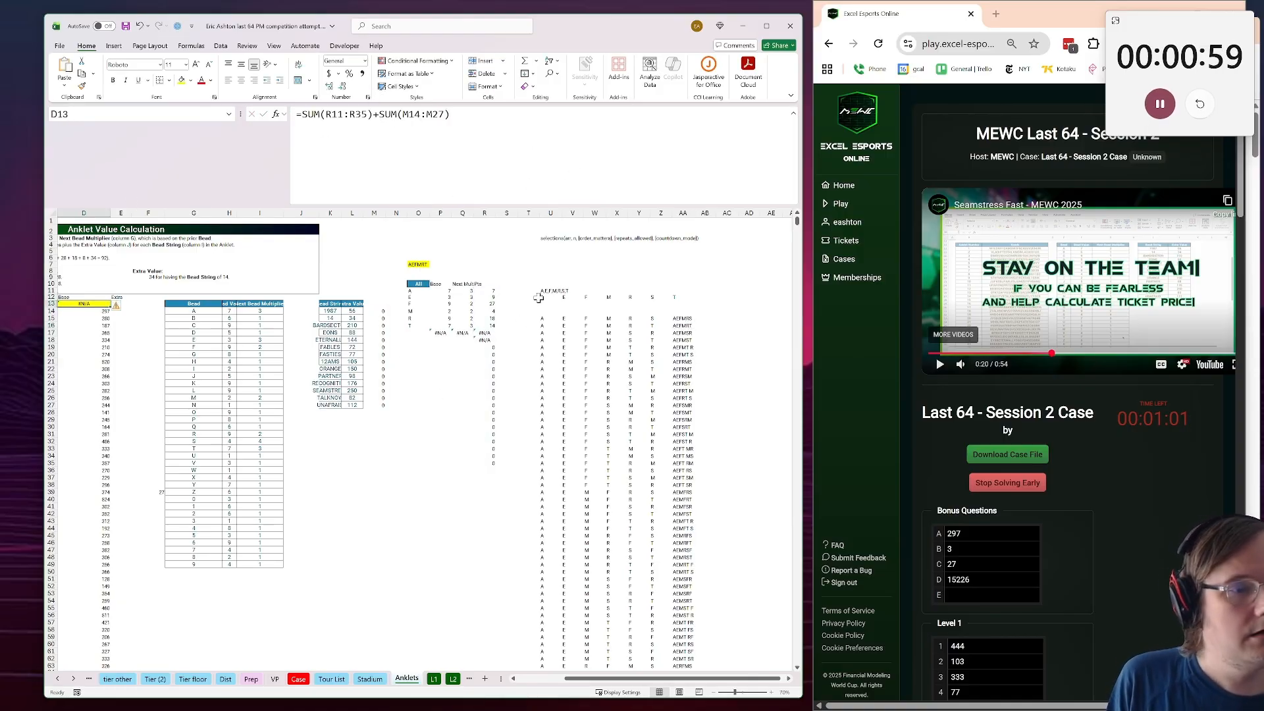
click(419, 265)
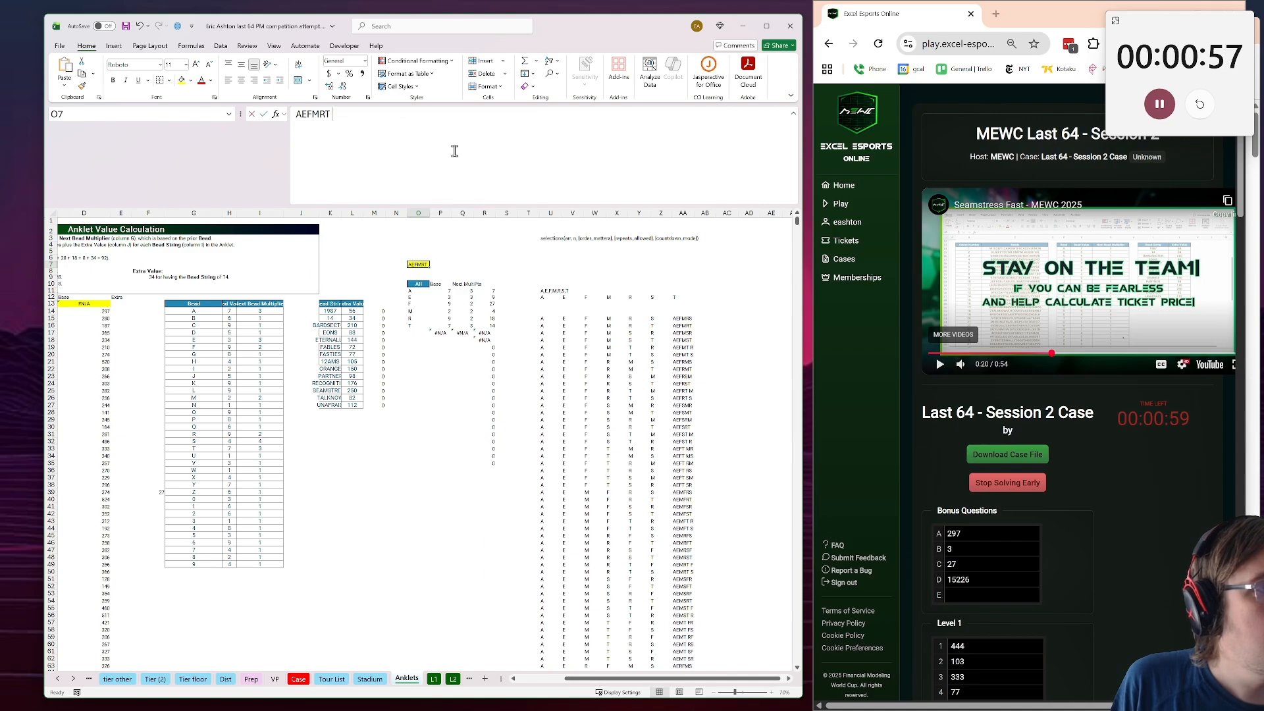
drag(460, 152, 243, 180)
key(ctrl+v)
text(iferror()
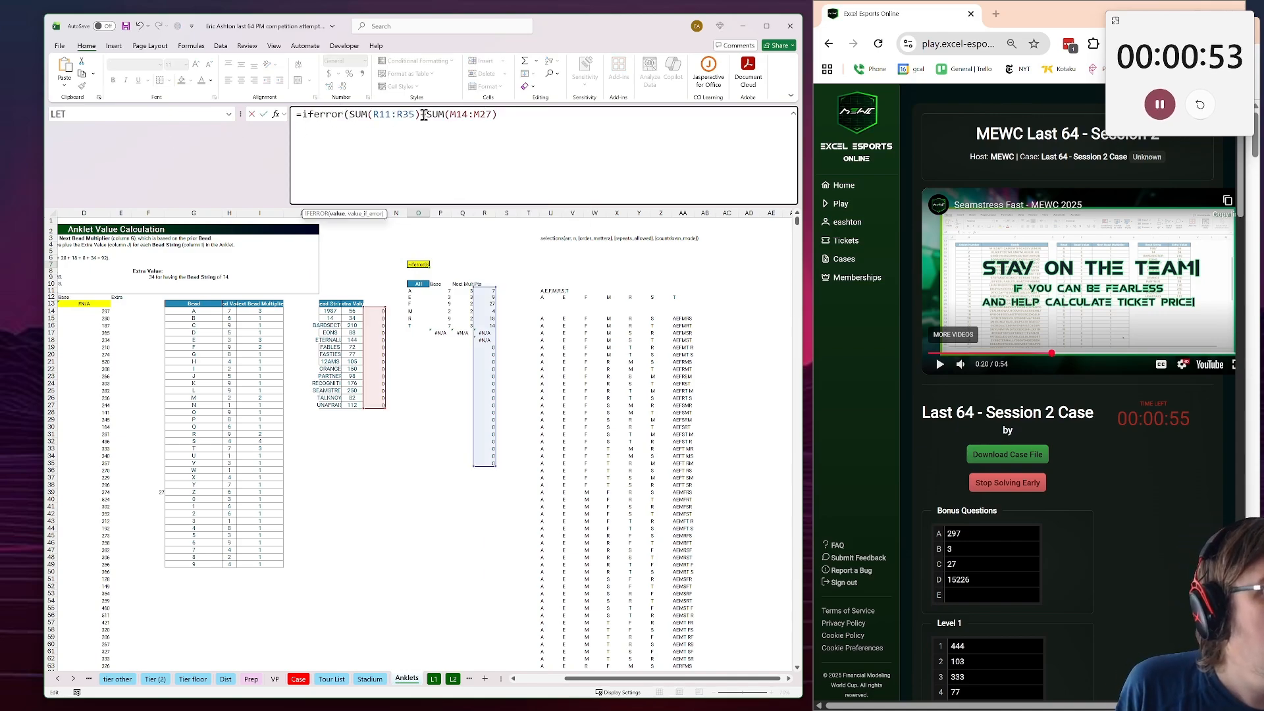
key(BackSpace)
key(BackSpace)
key(BackSpace)
key(BackSpace)
key(BackSpace)
key(BackSpace)
key(BackSpace)
key(BackSpace)
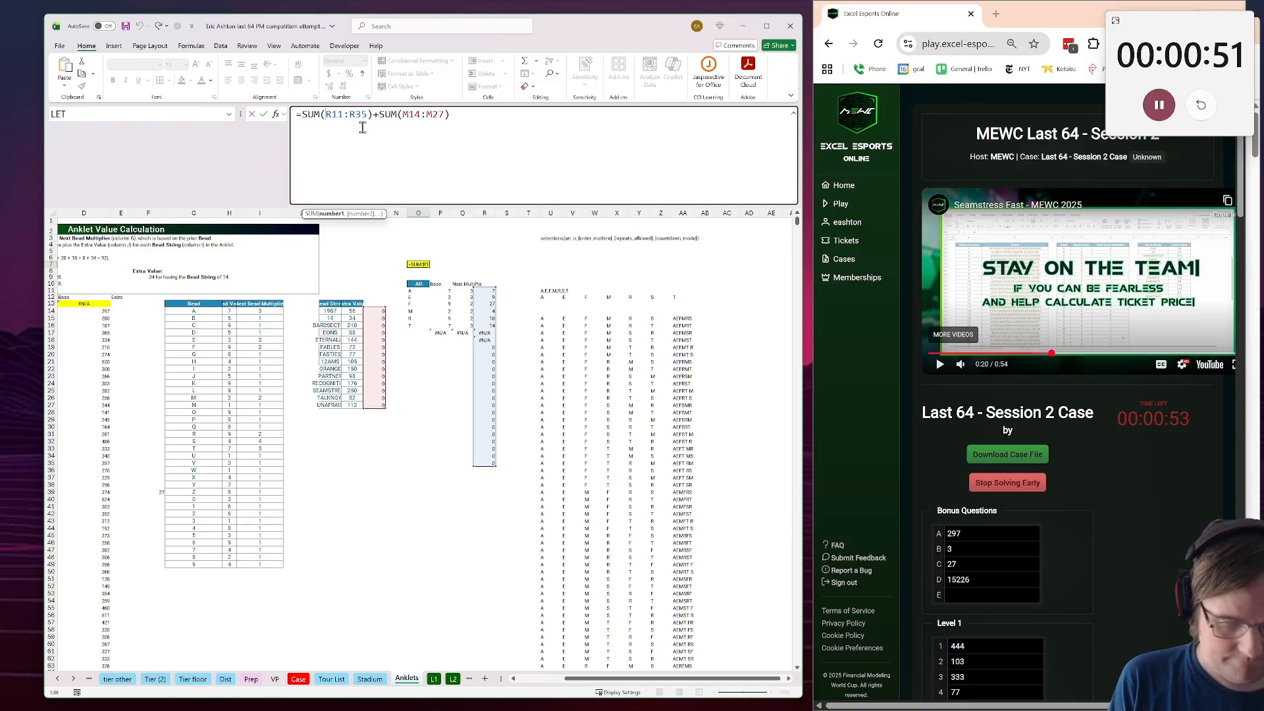
Wrap both ranges in O7 with IFERROR, making the formula =SUM(IFERROR(R11:R35,0))+SUM(IFERROR(M14:M27,0))
text(iferror()
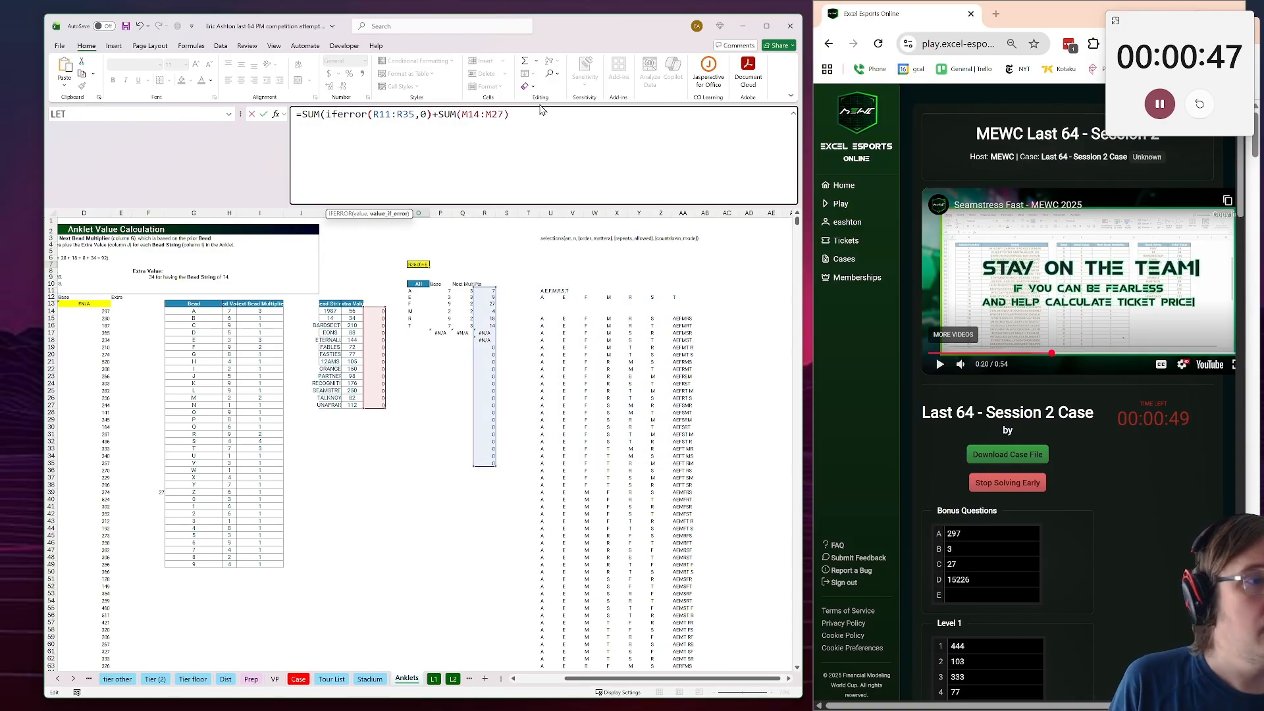
text())
click(467, 116)
text(iferror()
click(559, 114)
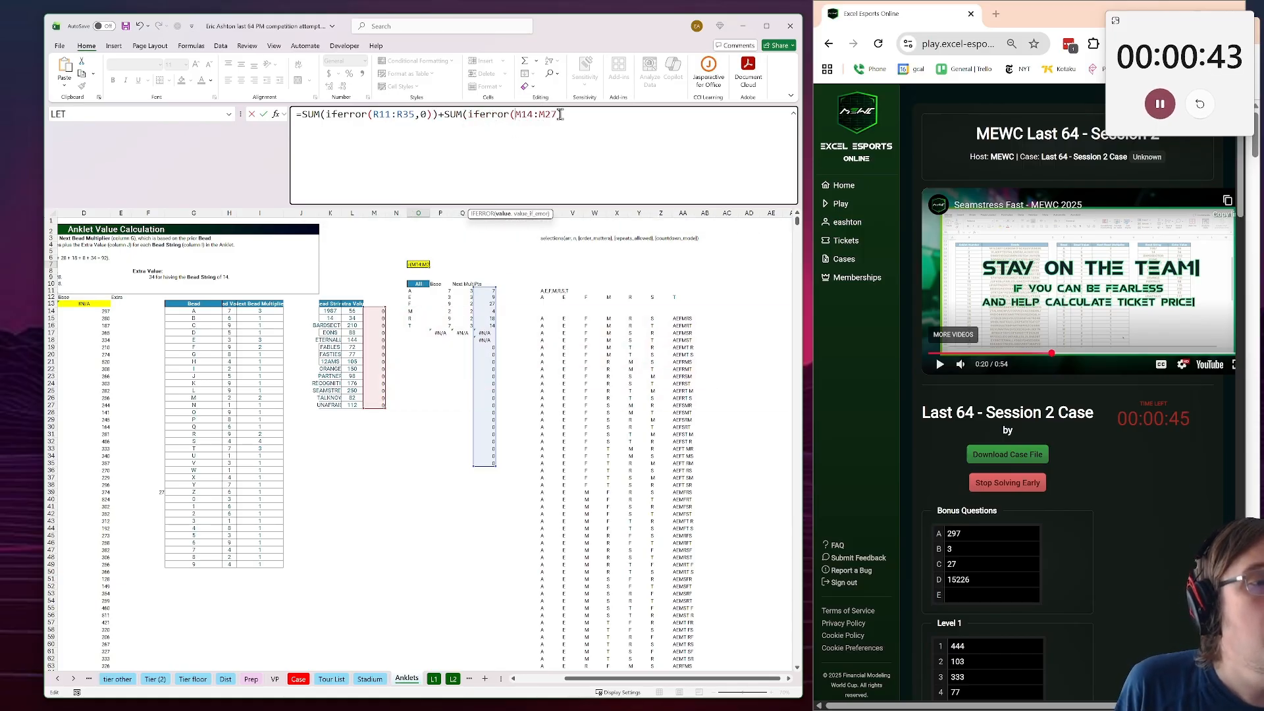
text(,0))
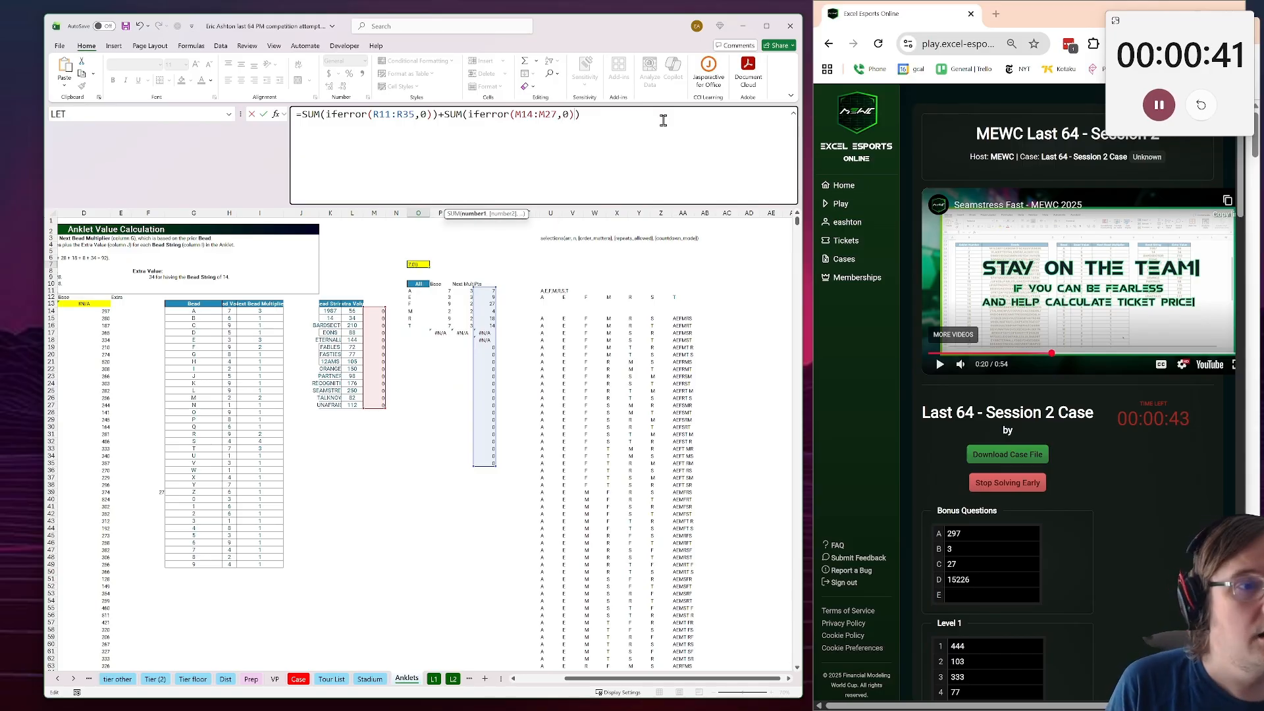
key(Return)
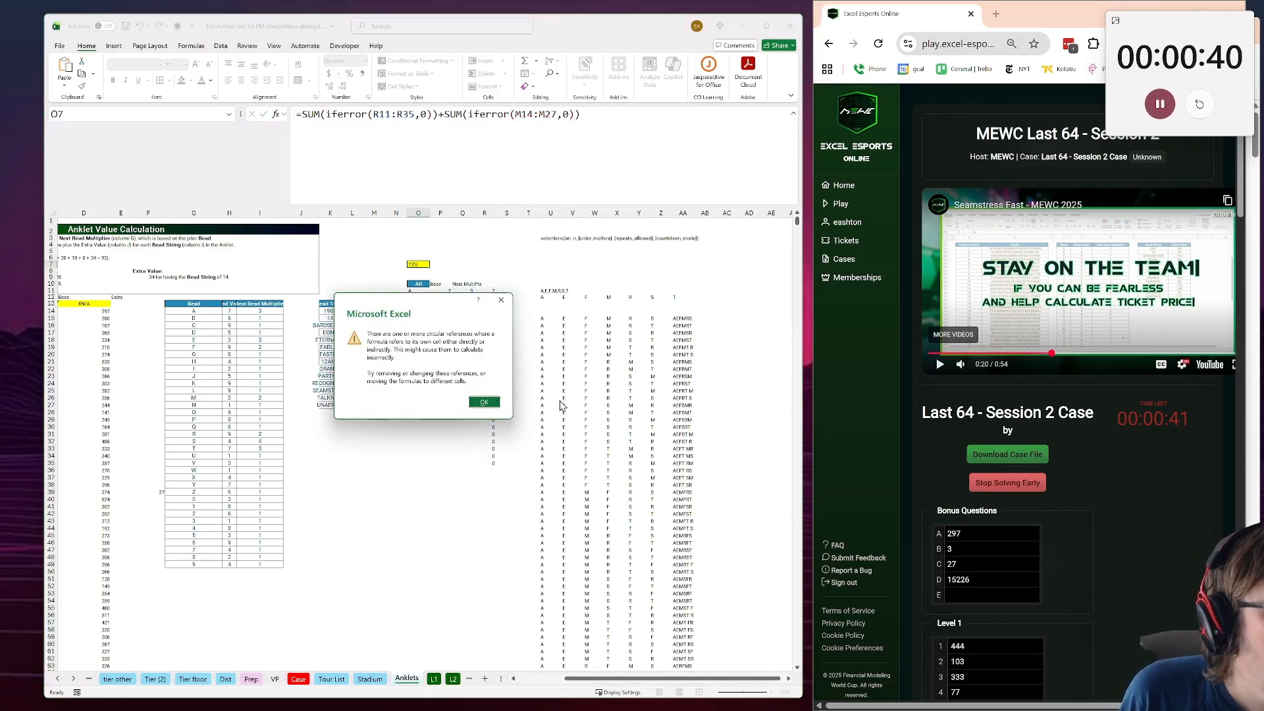
click(484, 401)
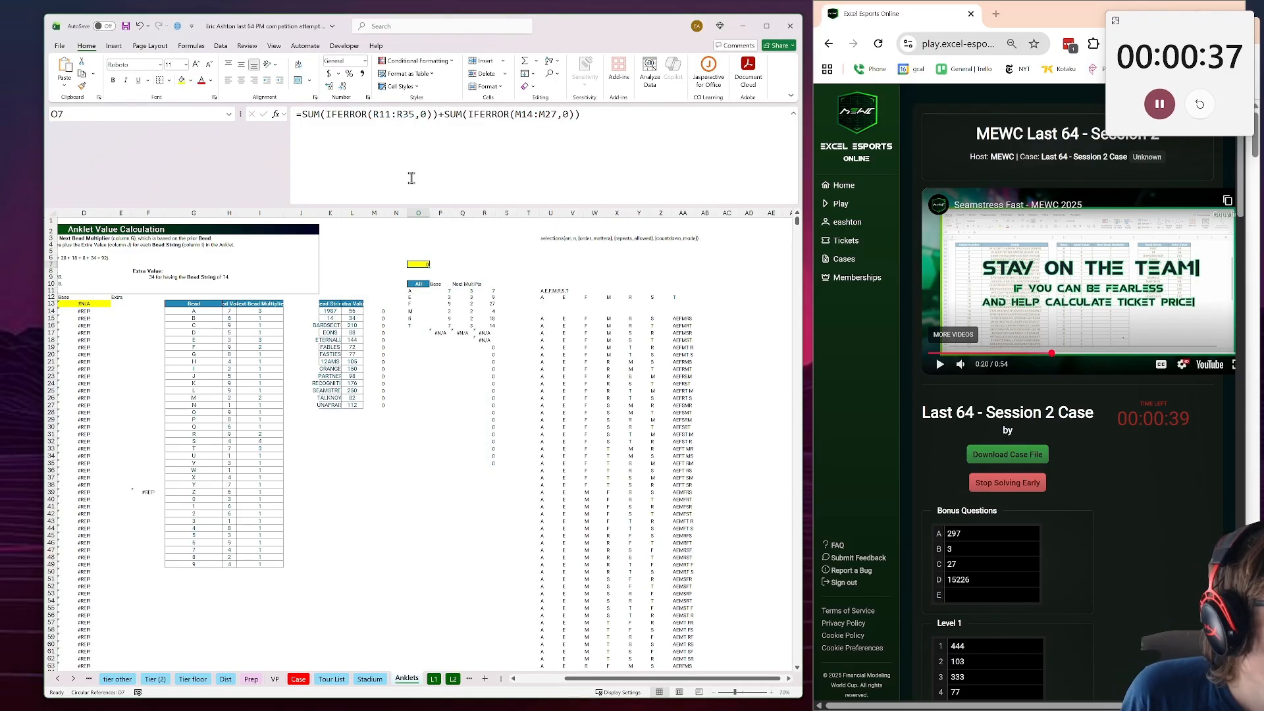
Shorten the first range of the O7 formula to R11:R17
click(373, 127)
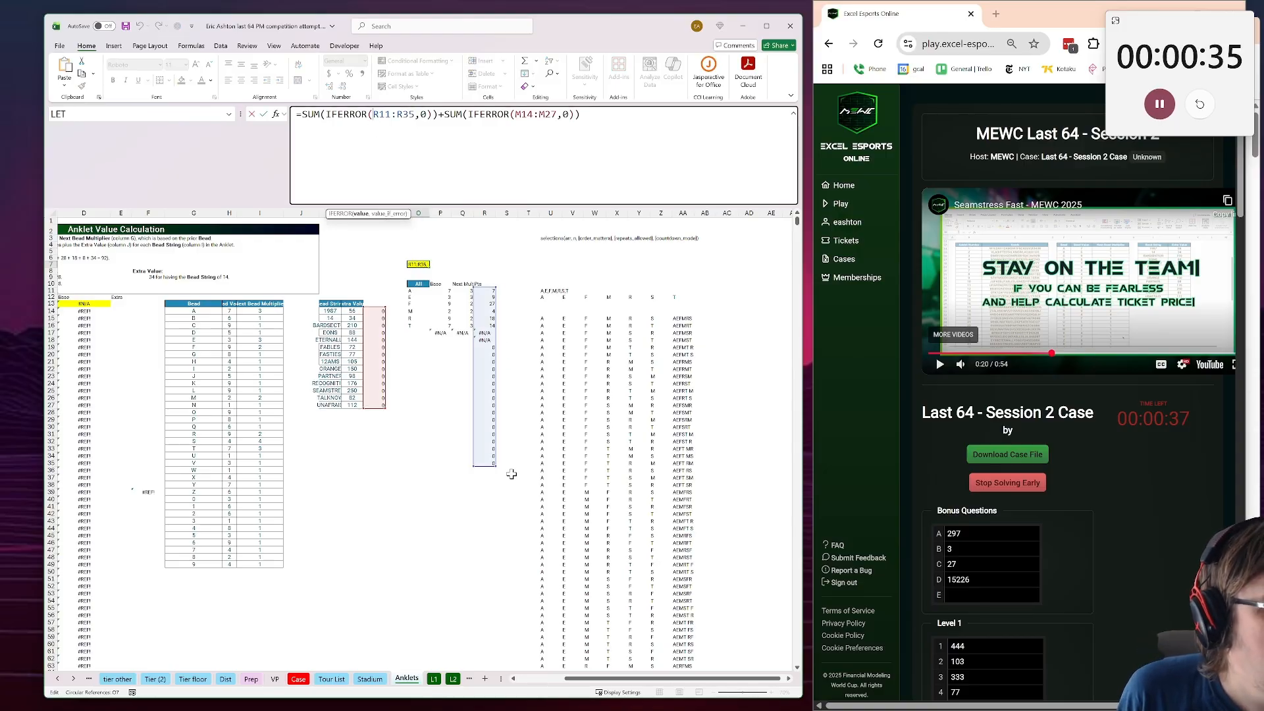
drag(495, 470, 499, 328)
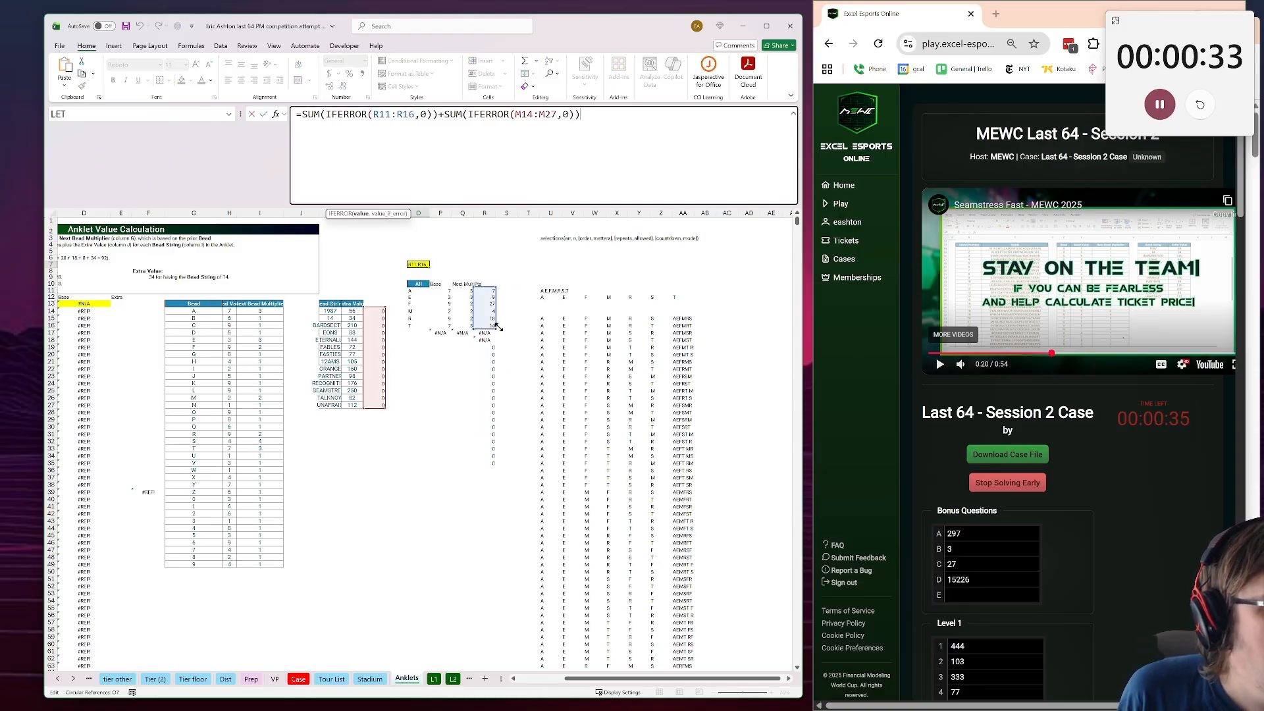
key(Return)
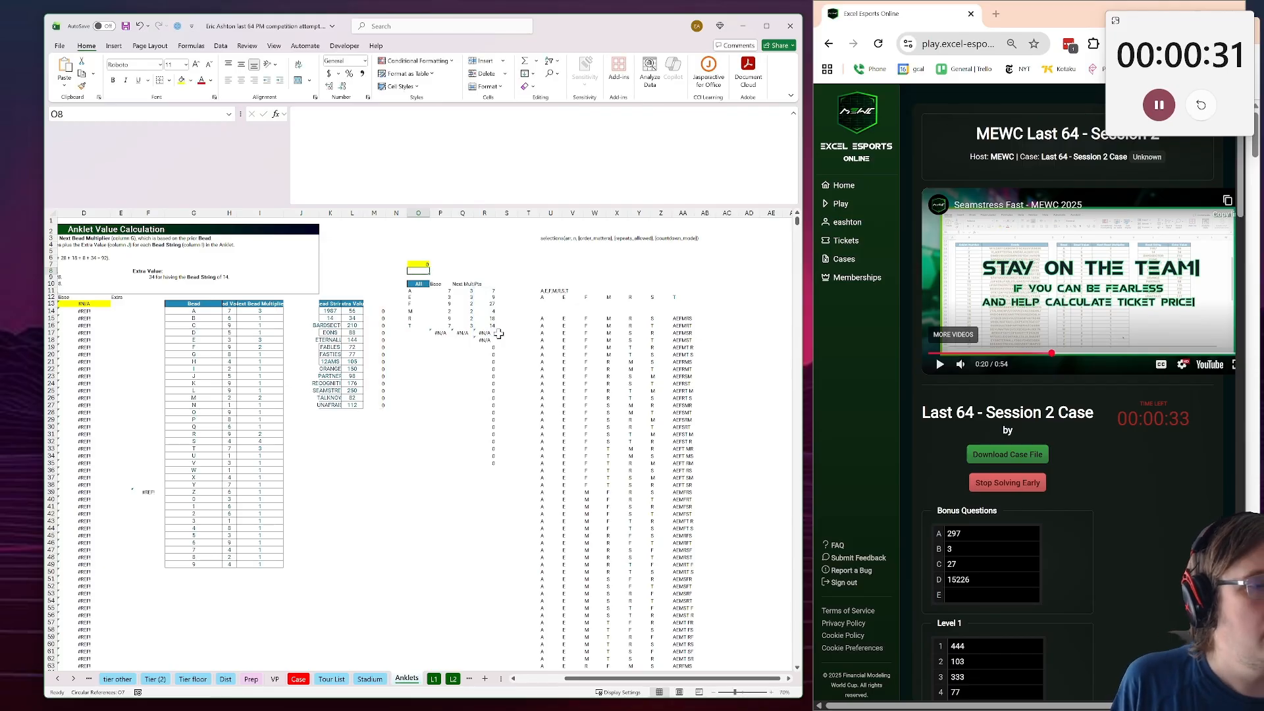
click(416, 263)
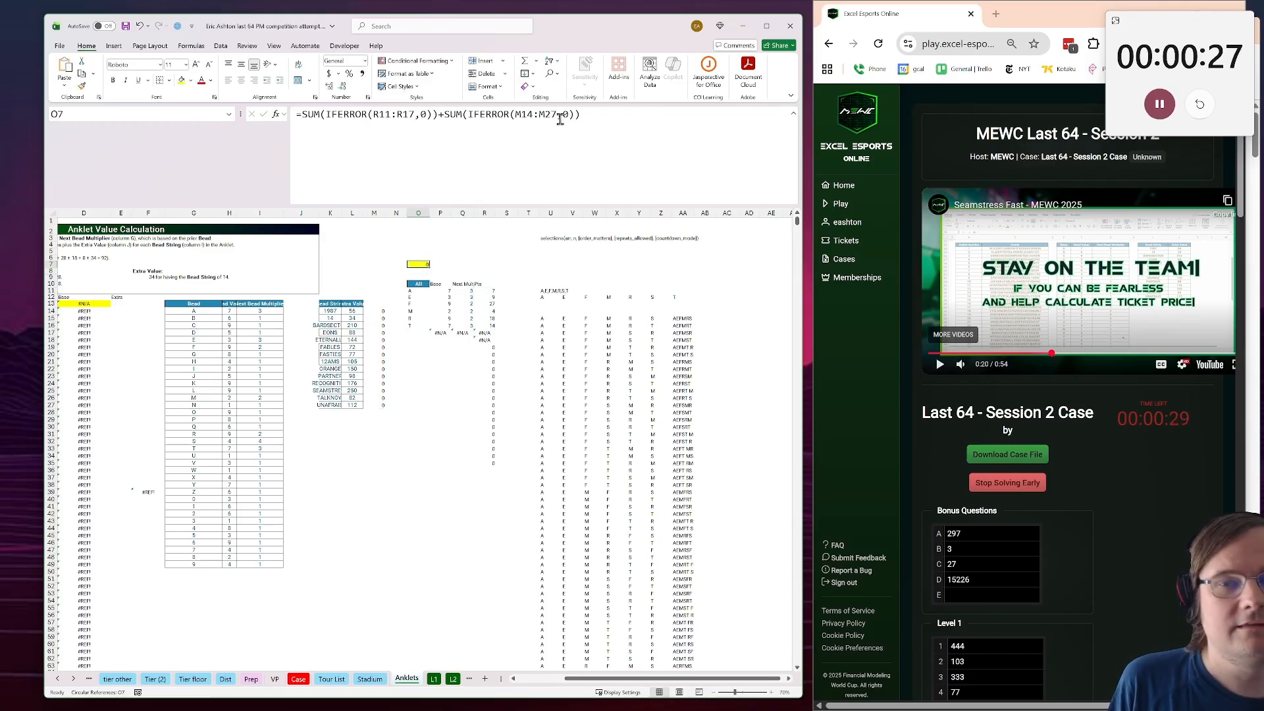
Enter =IFERROR(R11:R17,0) in S11 beside the bead points column
click(511, 291)
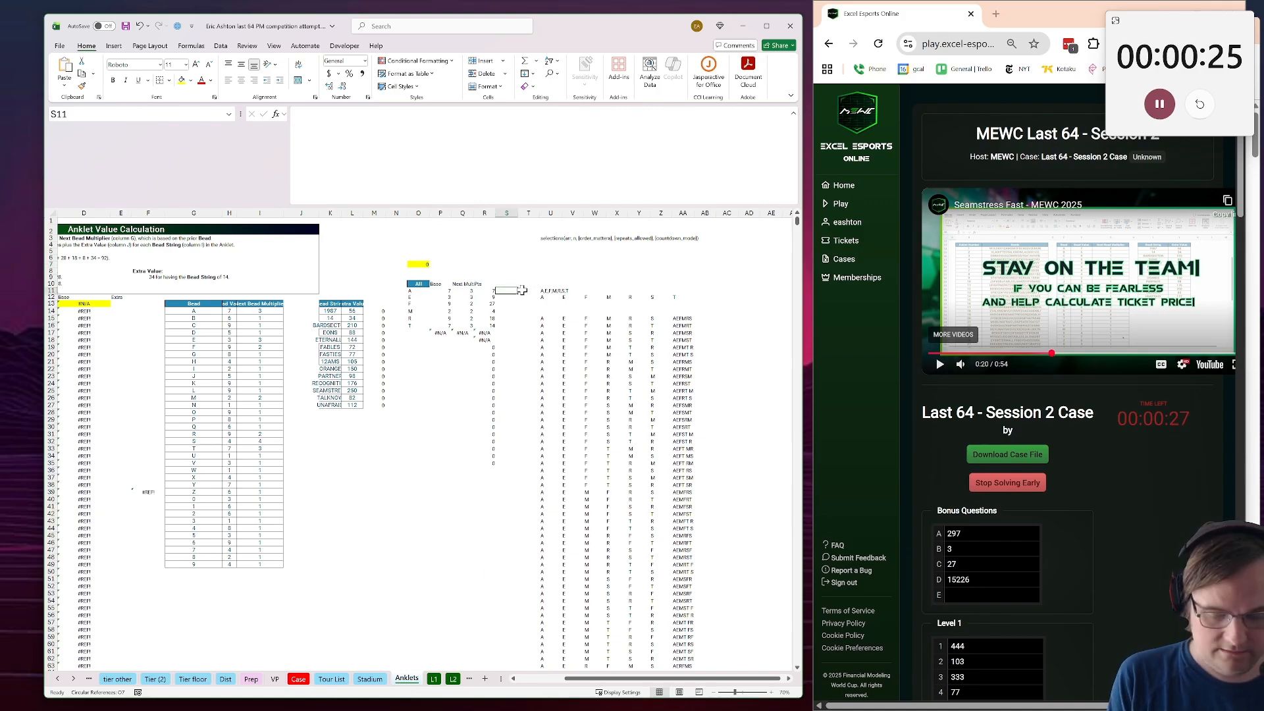
text(=iferror()
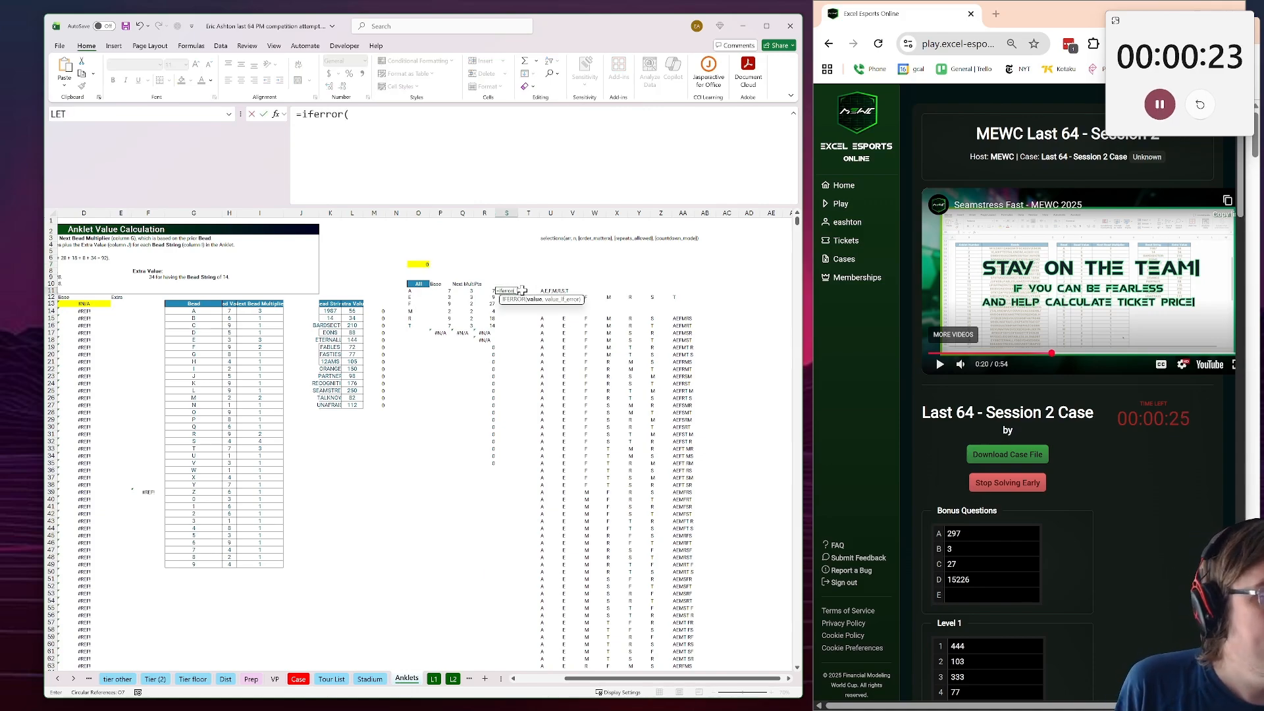
drag(485, 290, 485, 334)
text(,0)
key(ctrl+Return)
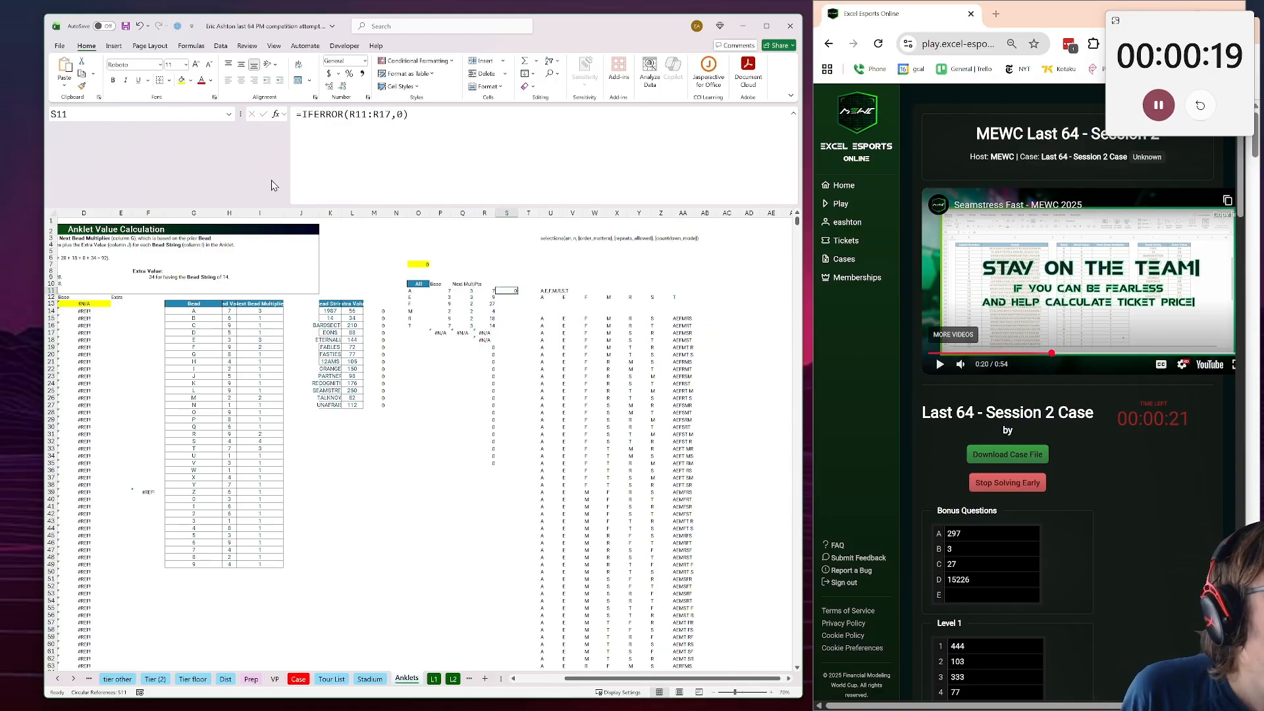
Reduce the S11 formula to the single-cell version =IFERROR(R11,0)
drag(391, 116, 366, 128)
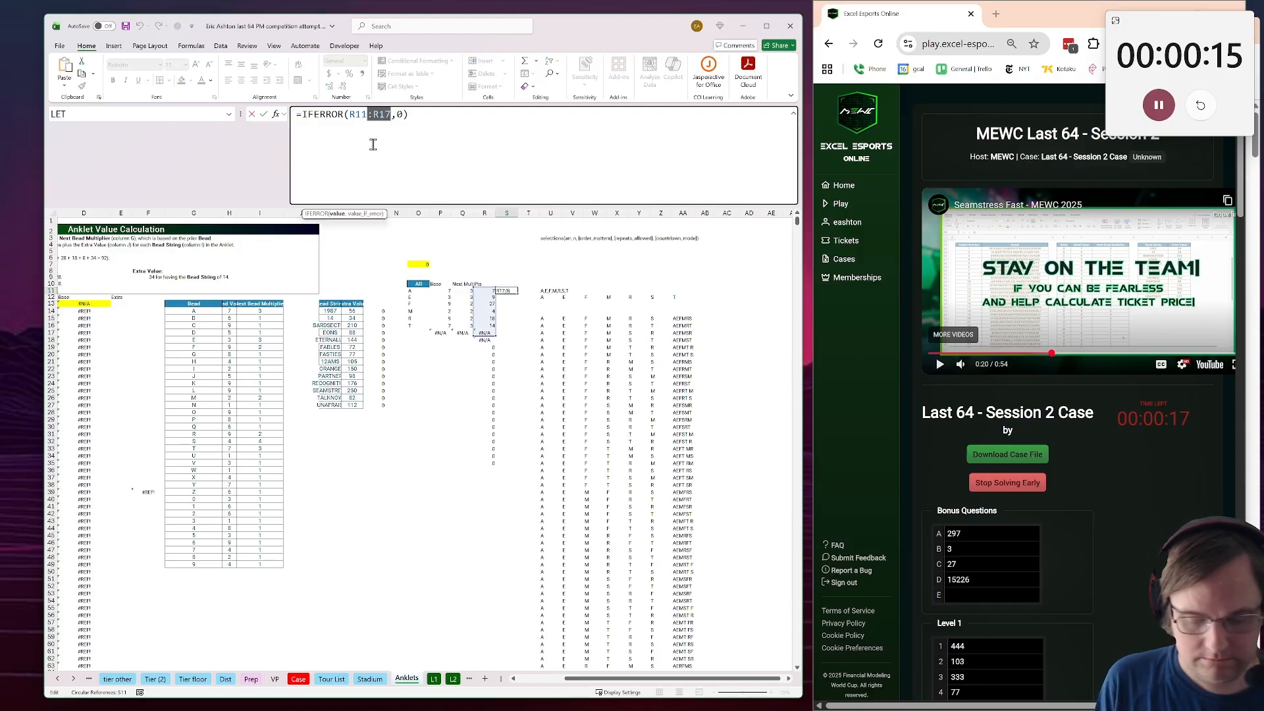
key(BackSpace)
key(Return)
drag(505, 284, 513, 293)
click(506, 291)
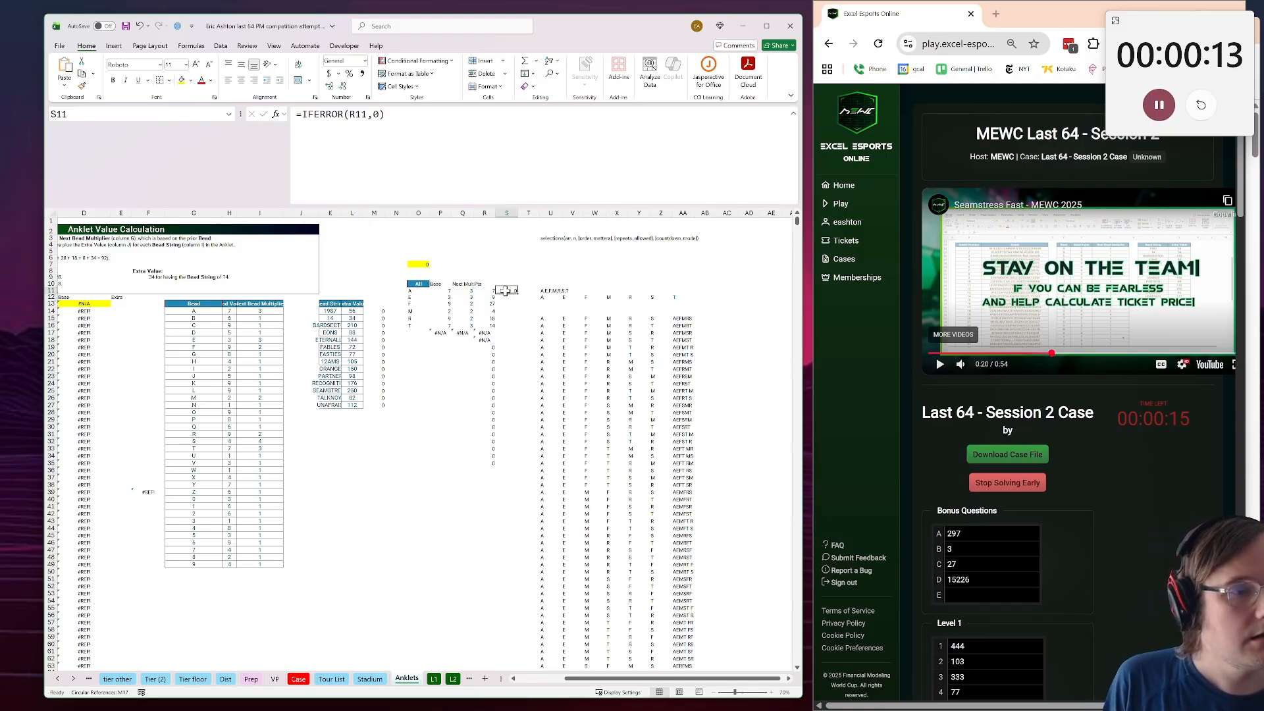
Fill the single-cell IFERROR formula from S11 down through S17
shift+click(511, 331)
key(ctrl+v)
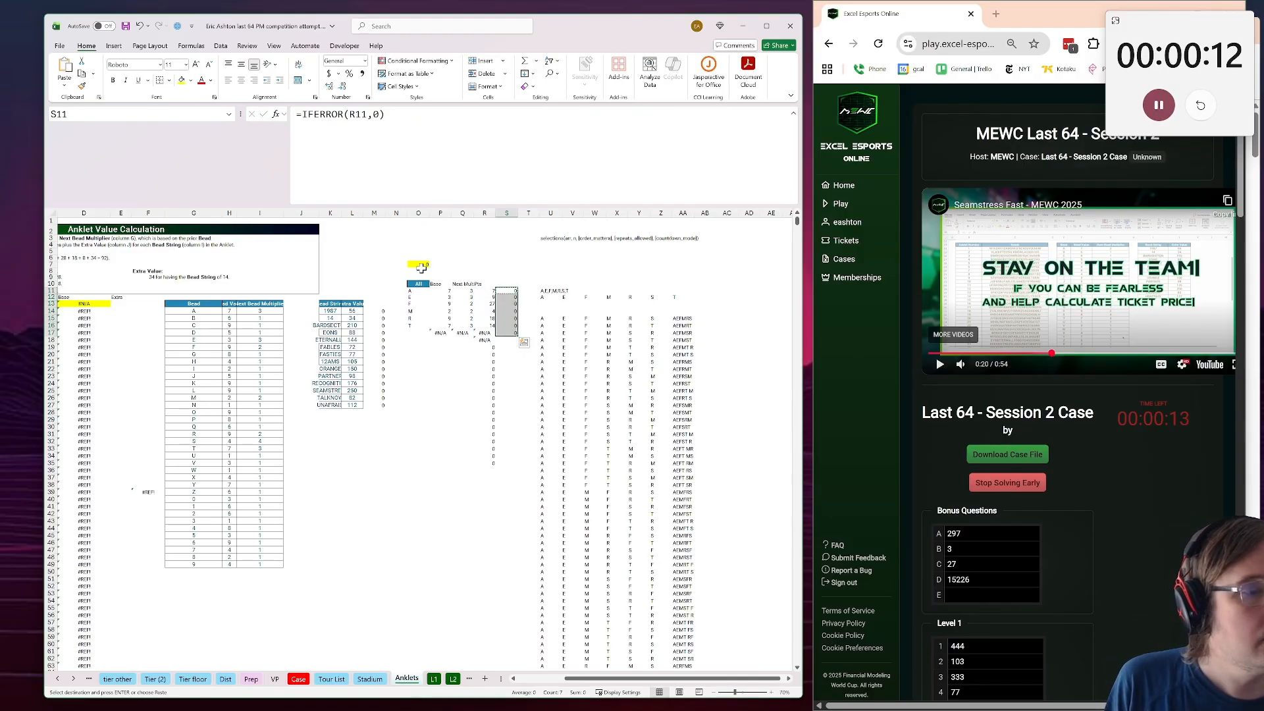
key(Escape)
double_click(510, 304)
key(Return)
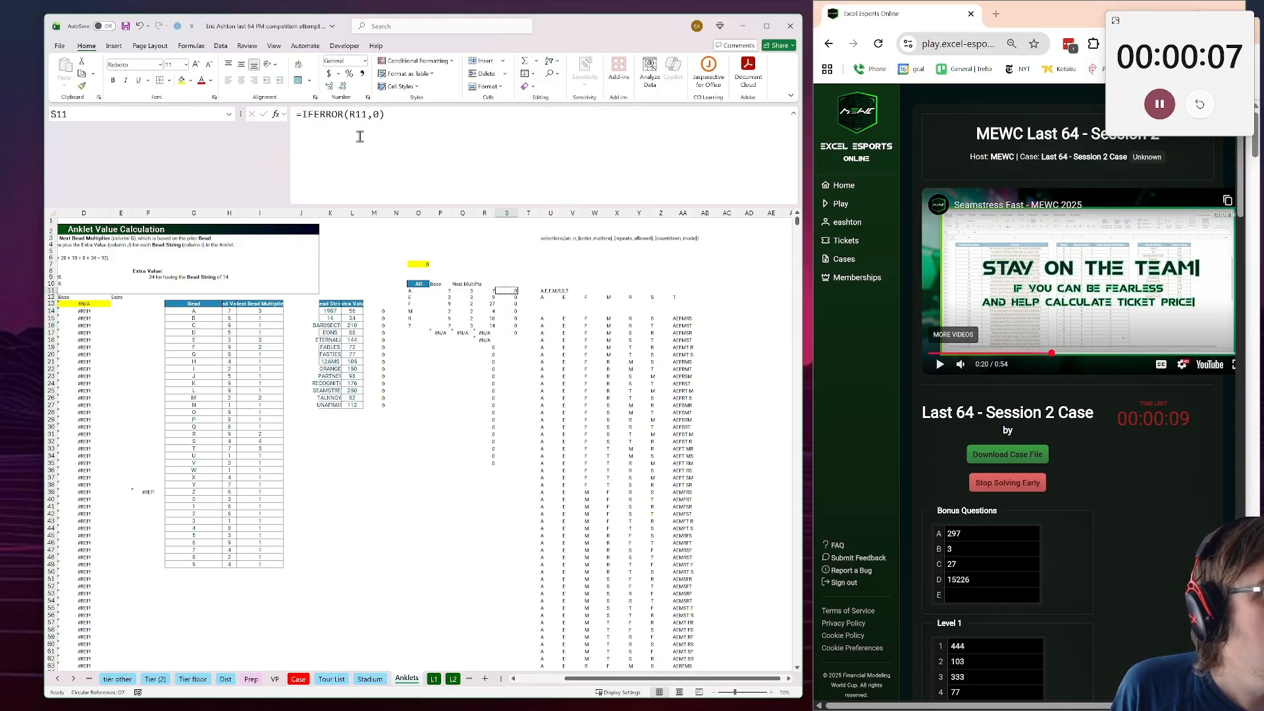
Change the formula in S11 to =IFERROR(R11*1,0)
click(371, 122)
text(*1)
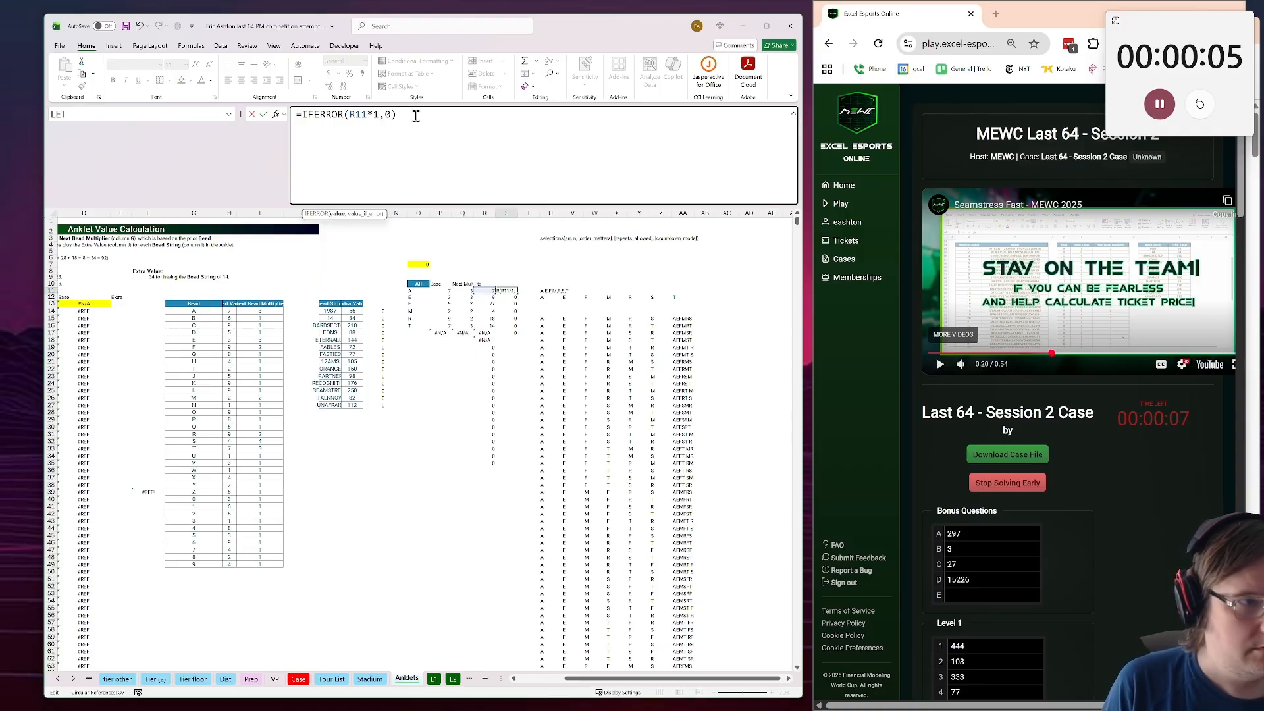
key(Return)
Copy the updated IFERROR formula from S11 into the cells below, down to S17
key(Up)
key(ctrl+c)
key(Down)
key(ctrl+v)
key(Down)
key(ctrl+v)
key(Down)
key(ctrl+v)
key(Down)
key(ctrl+v)
key(Down)
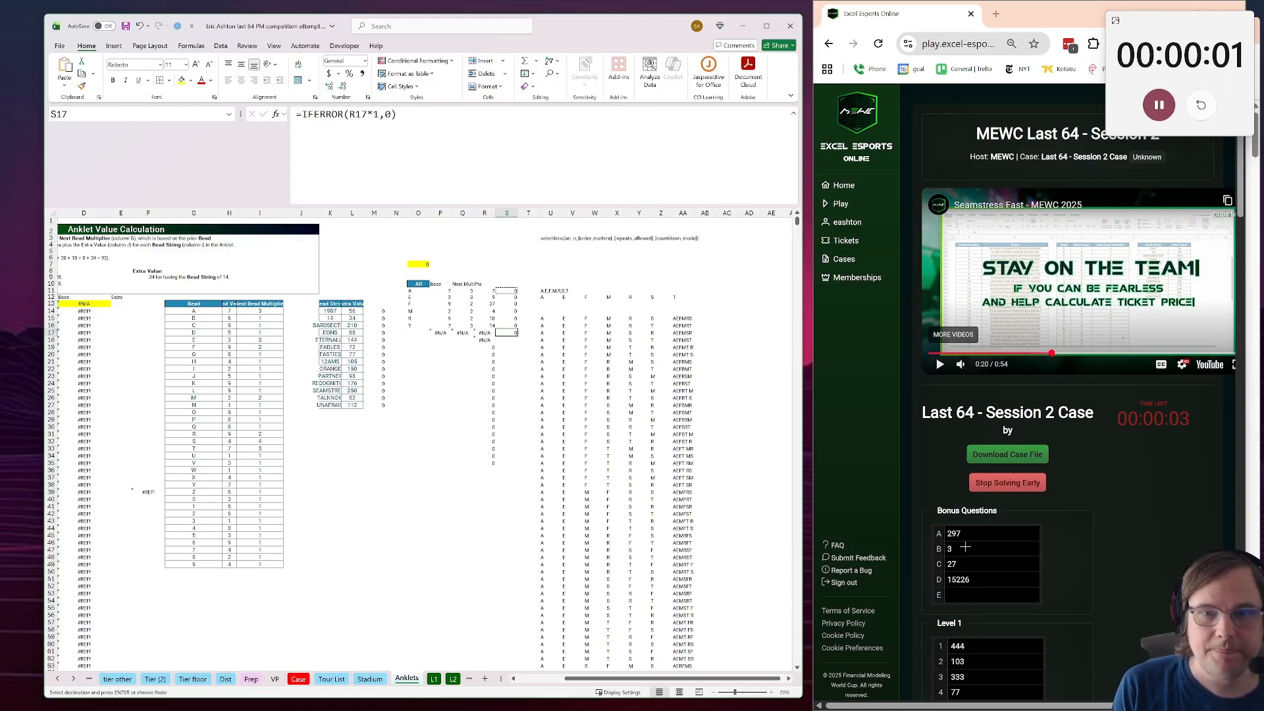
Start choosing the solution file on the Excel Esports page and try the pasted path to "Last 64 32 16 rounds" in the Cases folder
scroll(867, 507, down, 2)
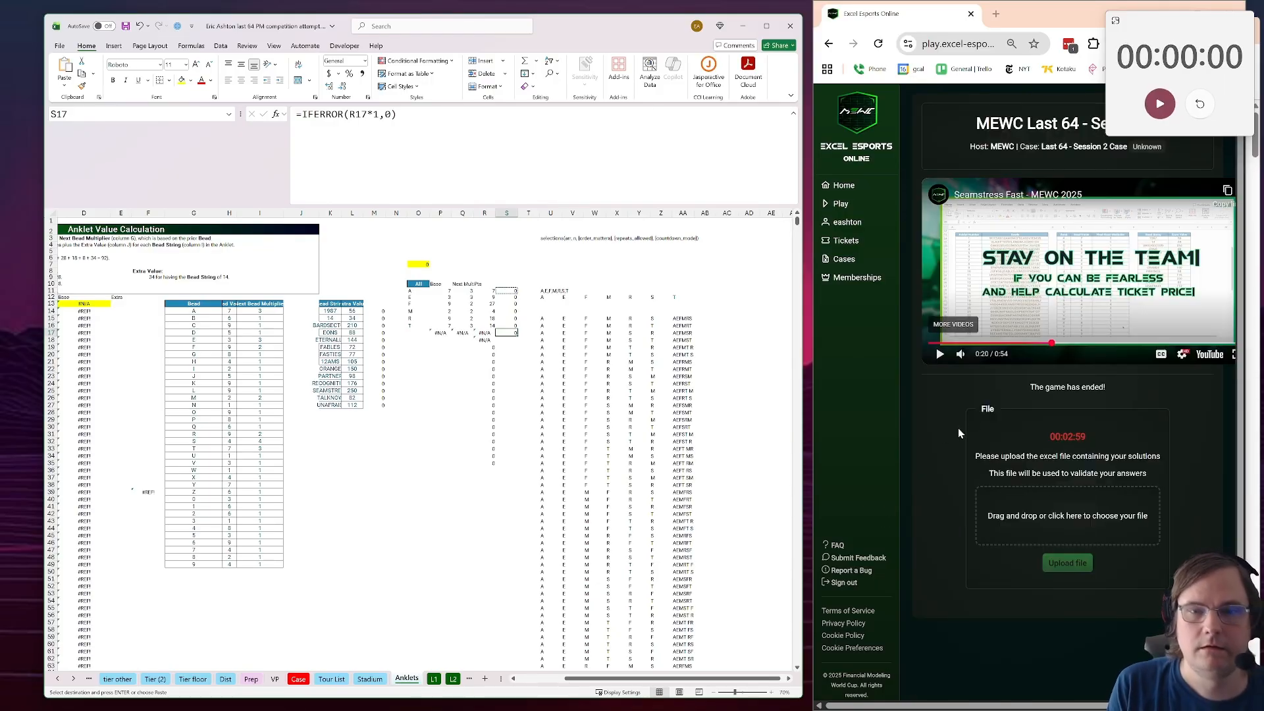
click(1054, 564)
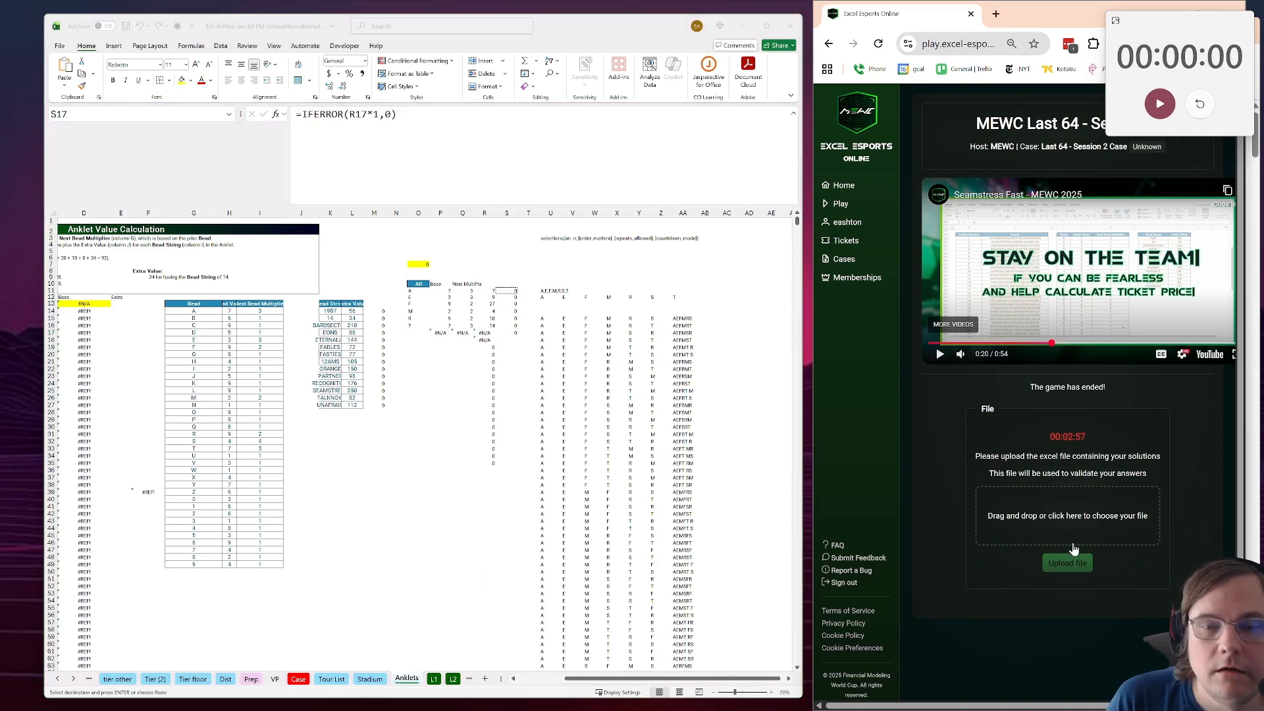
click(1016, 523)
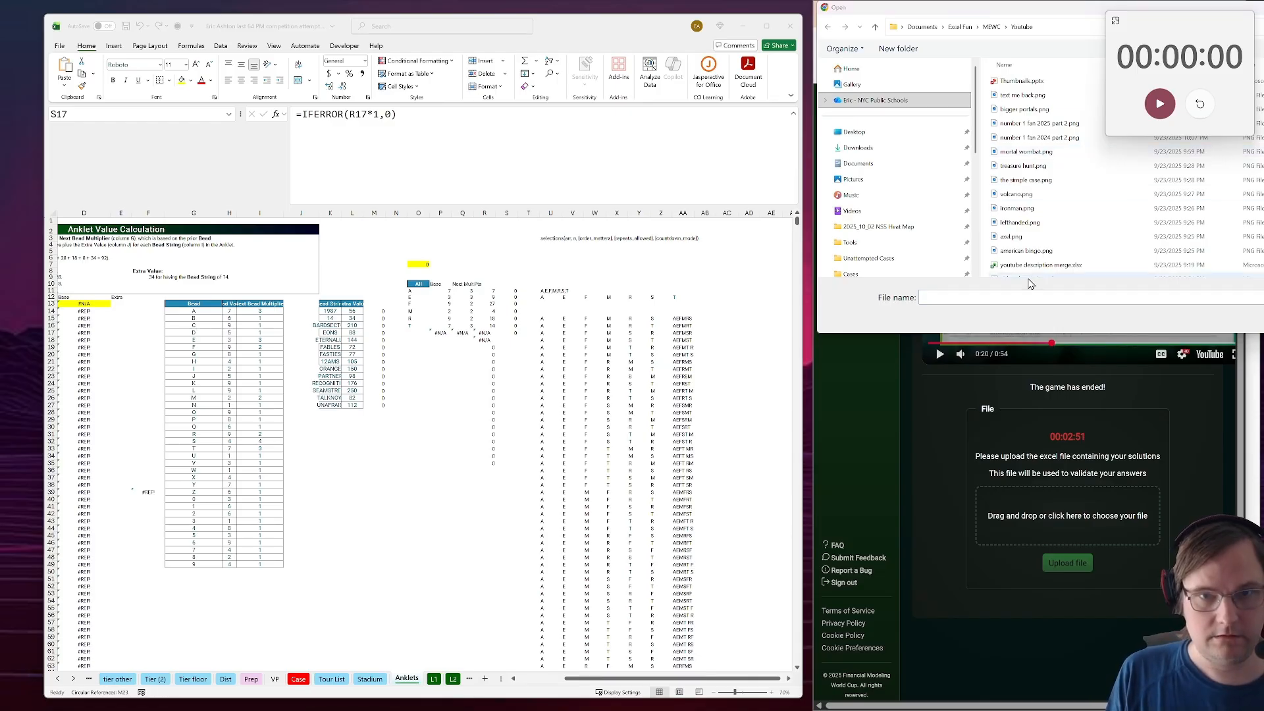
click(1034, 298)
key(ctrl+v)
key(Return)
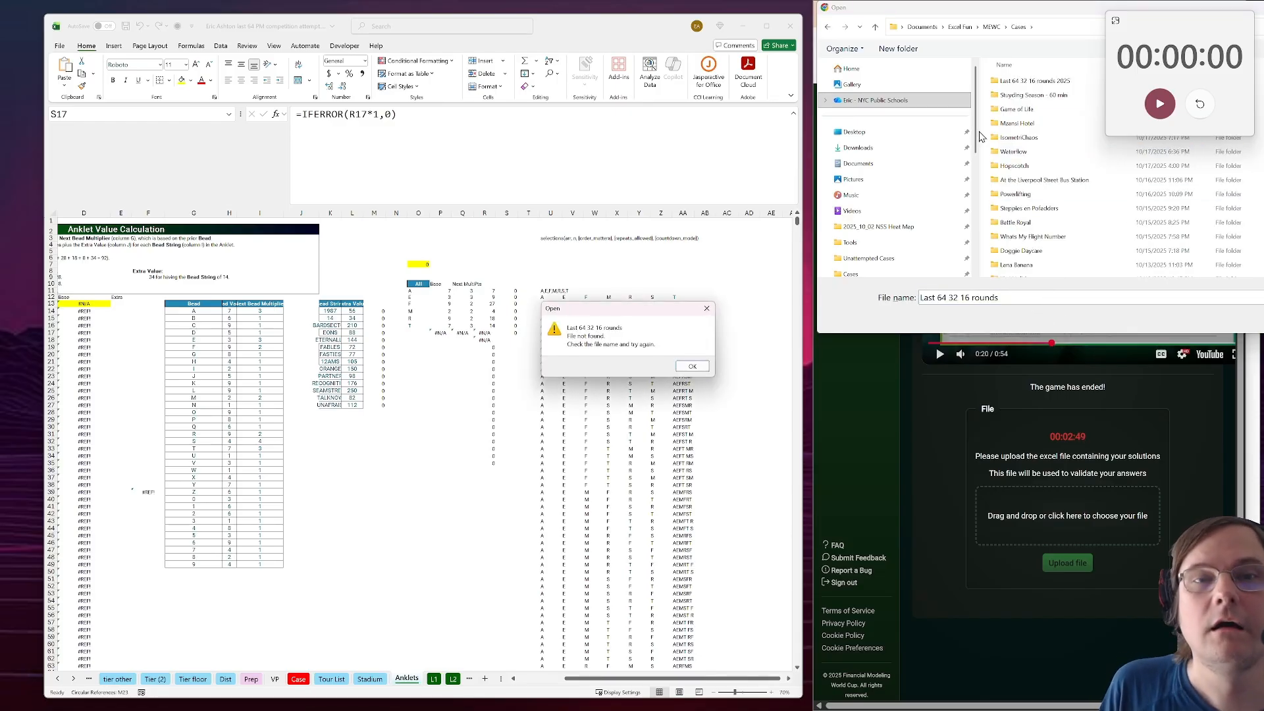
click(692, 367)
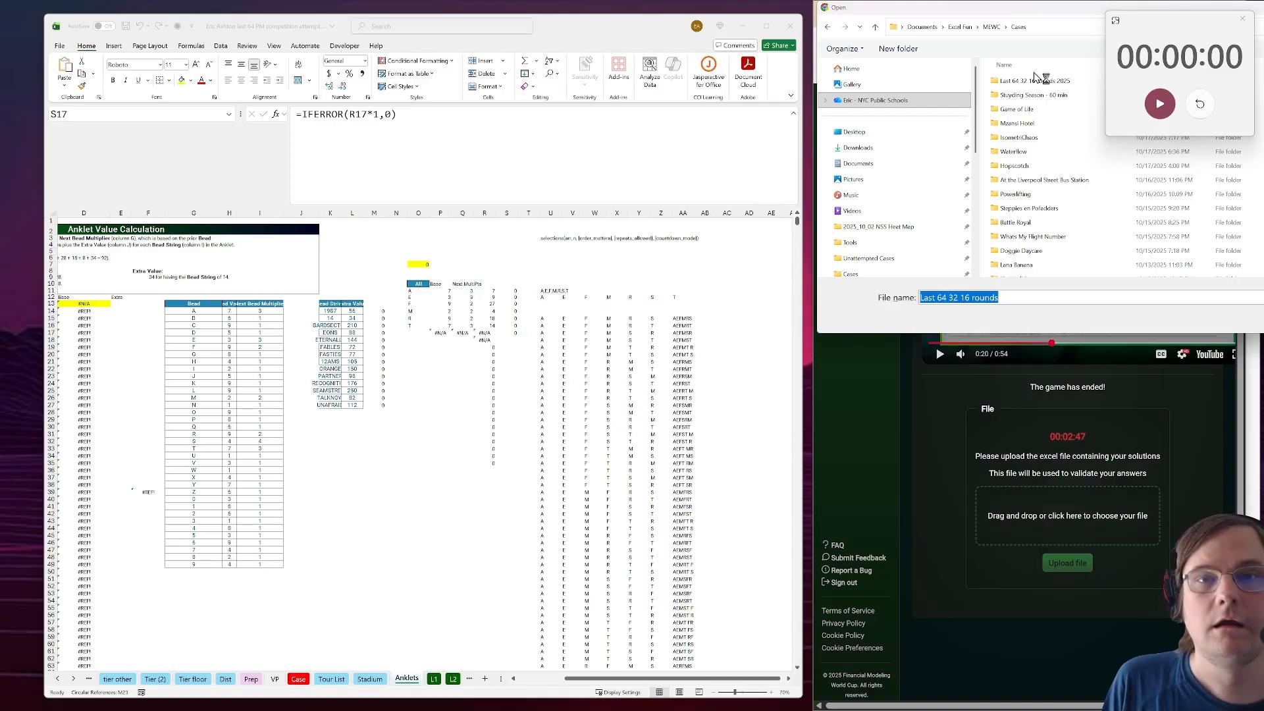
Choose the last 64 PM competition attempt workbook from the "Last 64 32 16 rounds 2025" folder and upload it
double_click(1037, 80)
double_click(1018, 81)
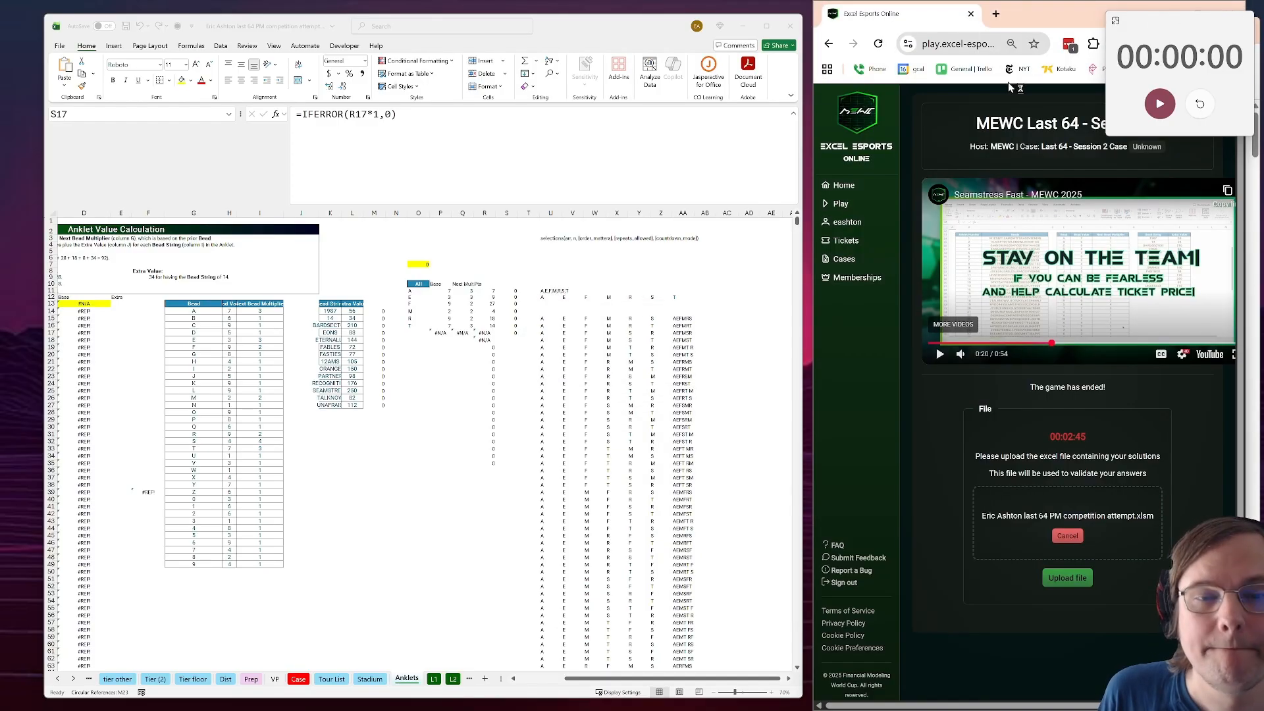
click(1065, 580)
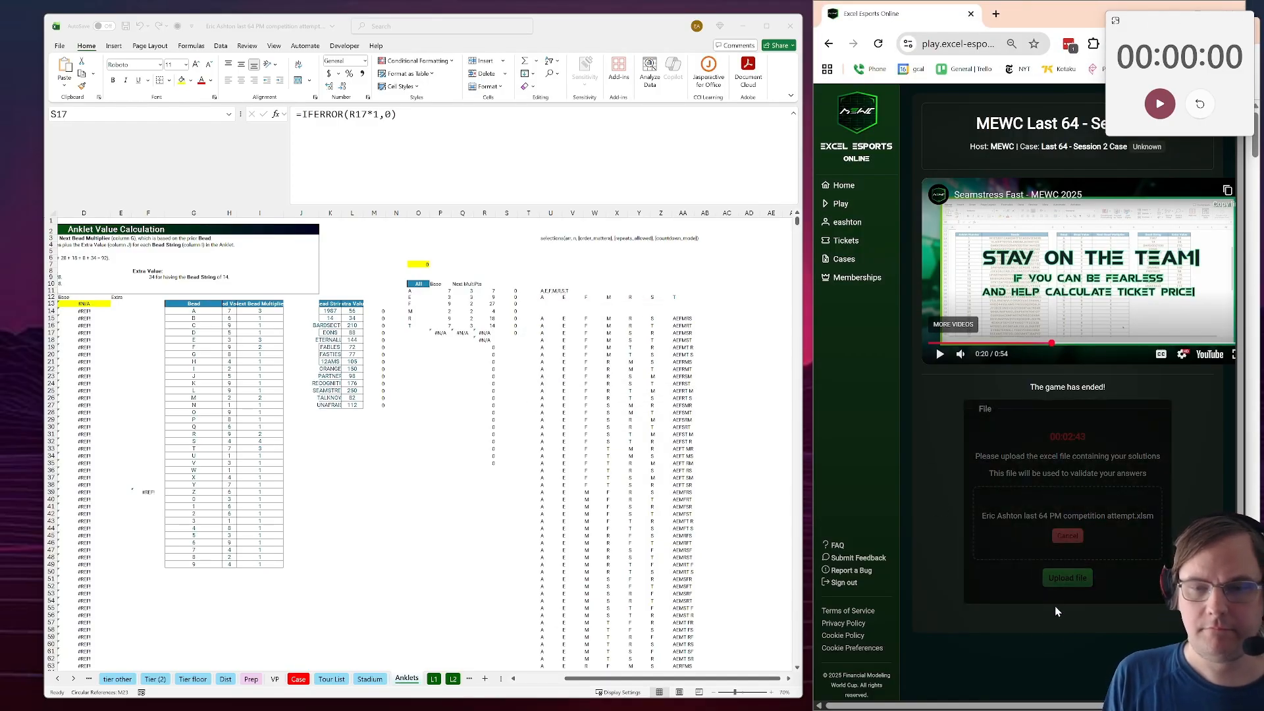